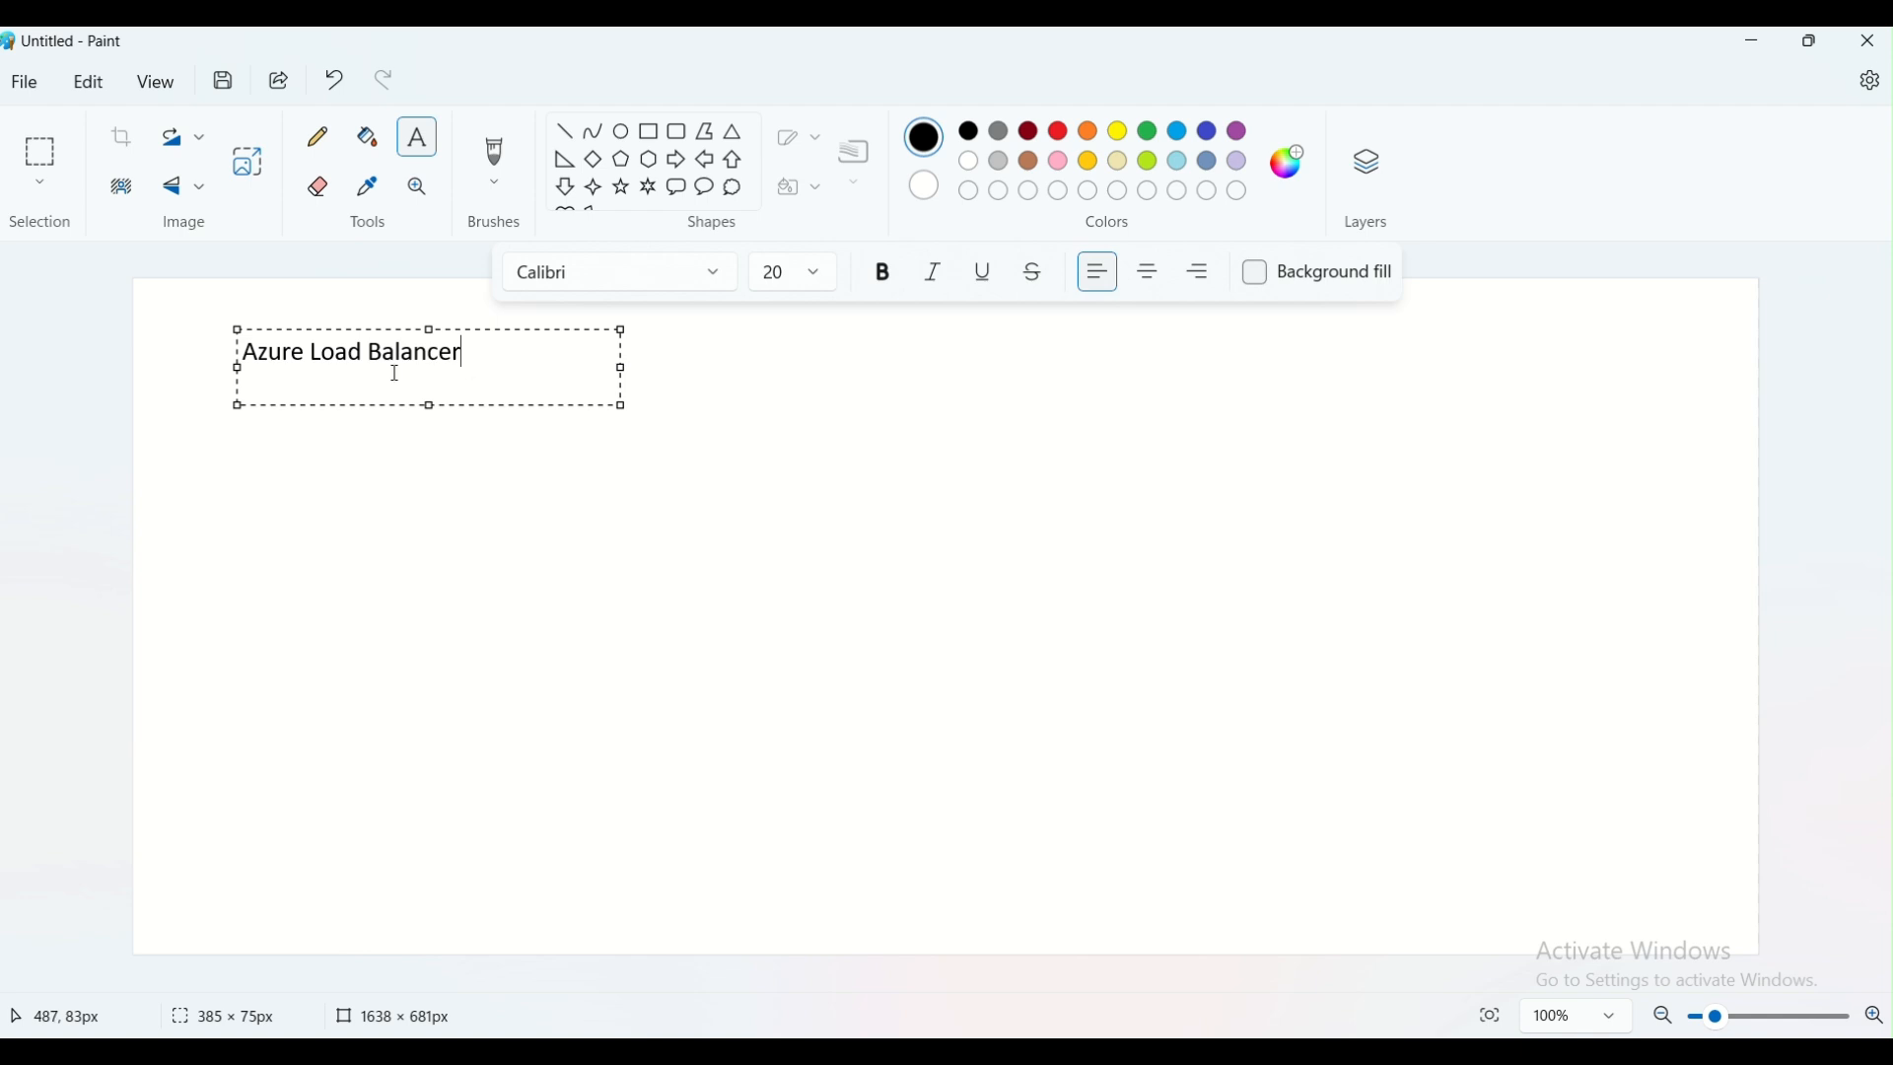
Finish the Azure Load Balancer title text and draw a rectangle of about 202 × 161 px in the canvas's upper right
{"action": "left_click_drag", "start_coordinate": [306, 353], "coordinate": [476, 362]}
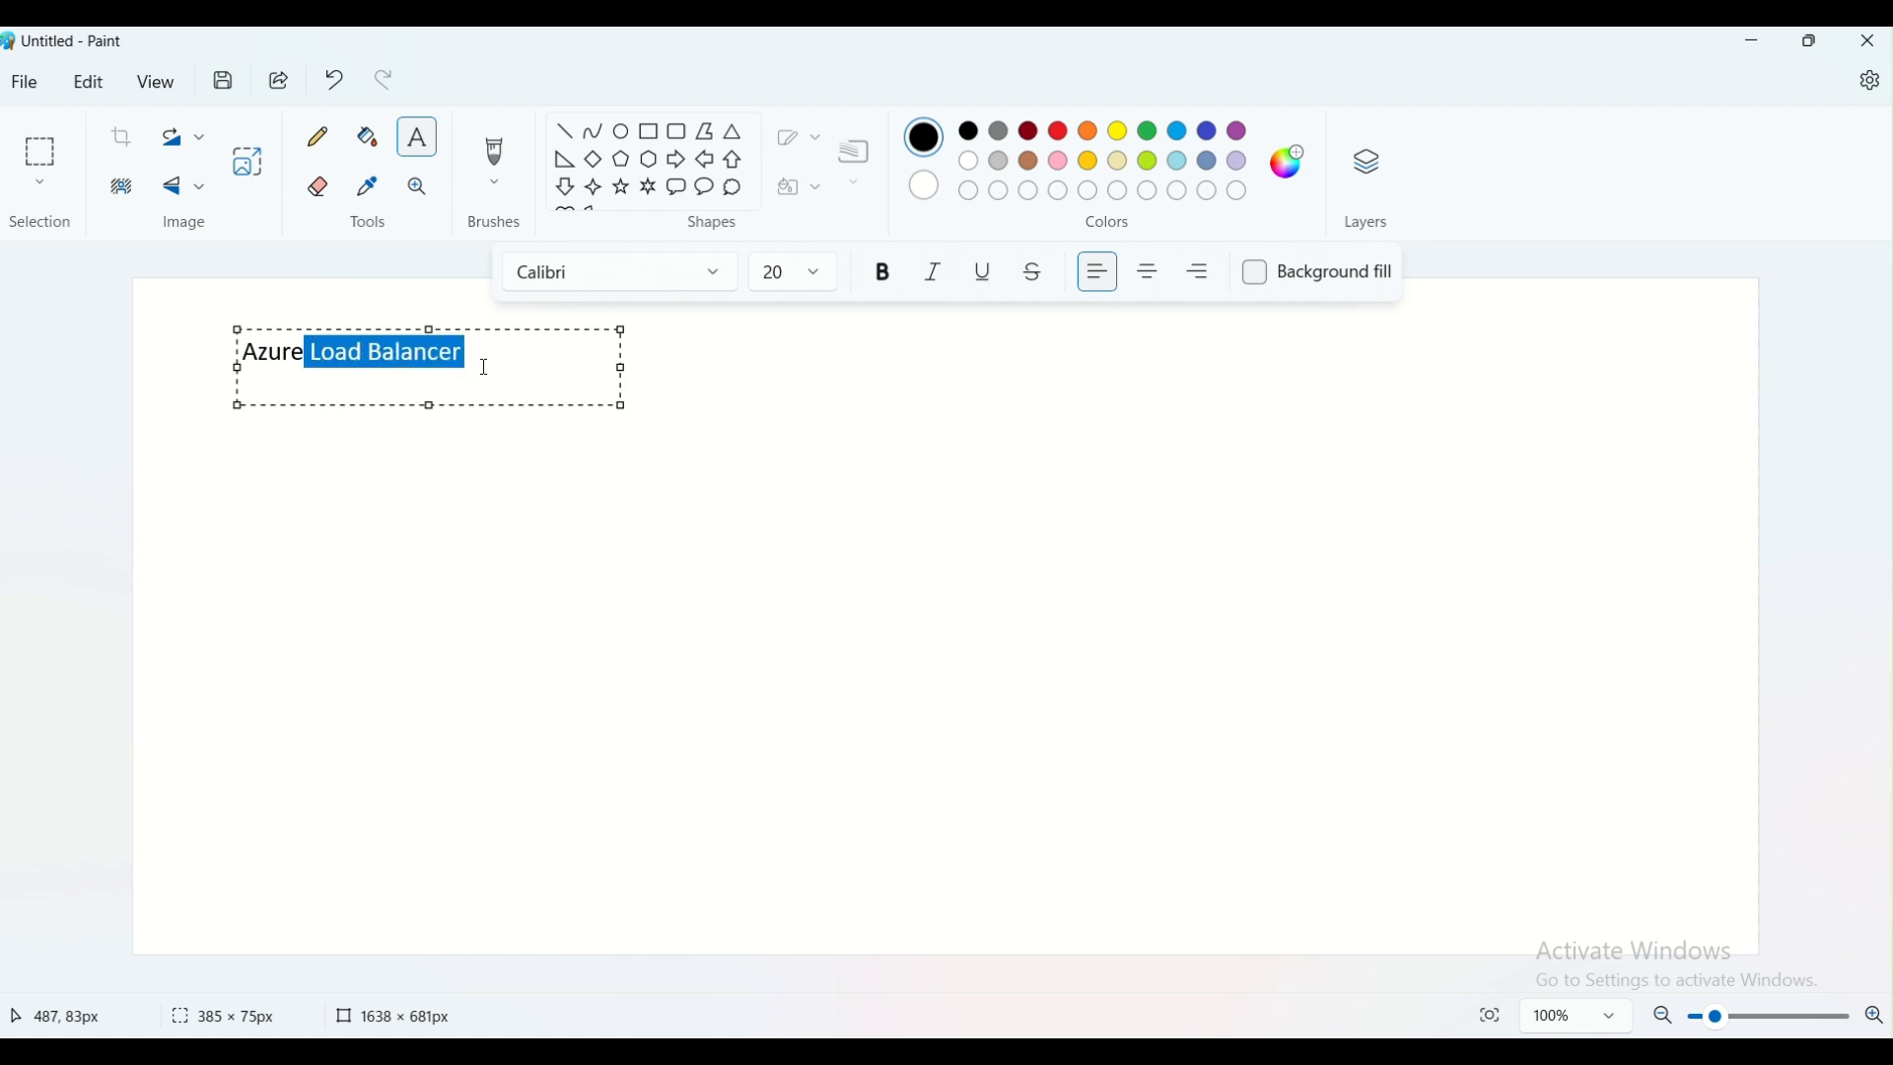
{"action": "left_click", "coordinate": [474, 511]}
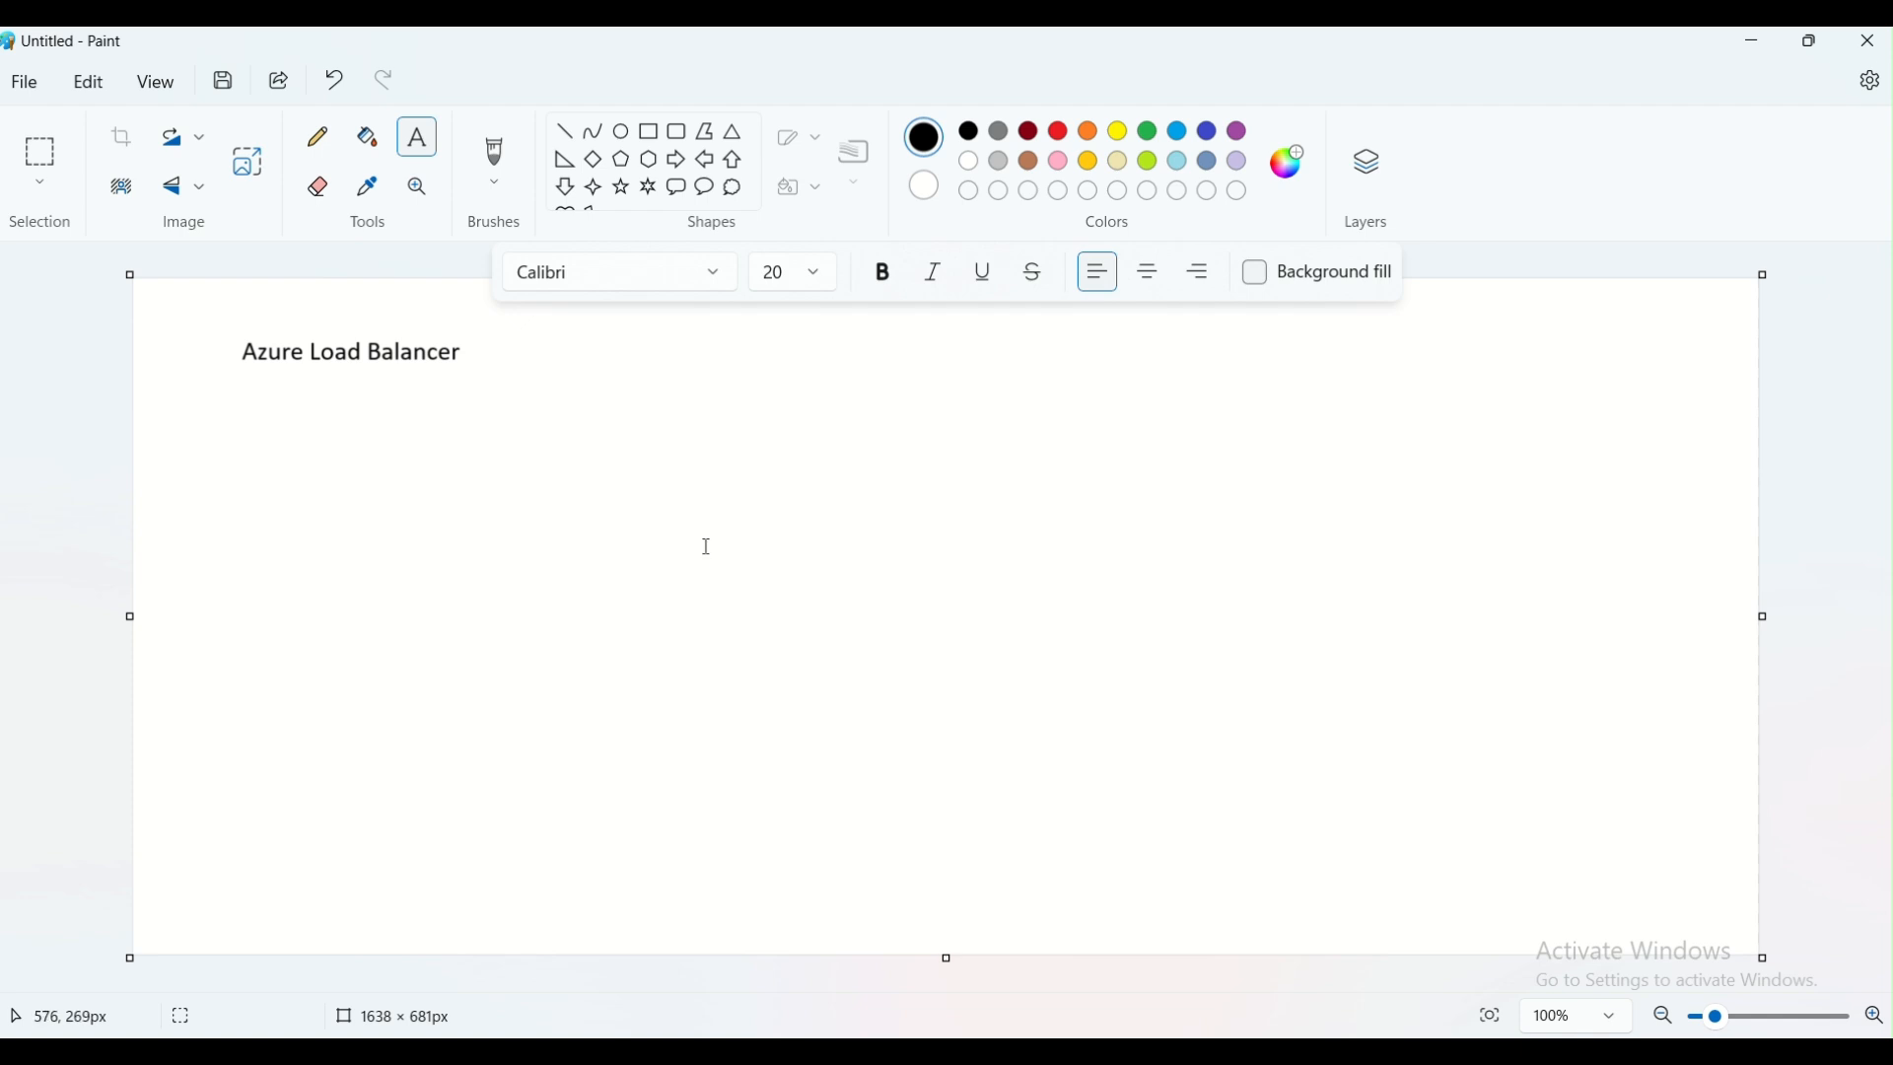
{"action": "left_click", "coordinate": [653, 136]}
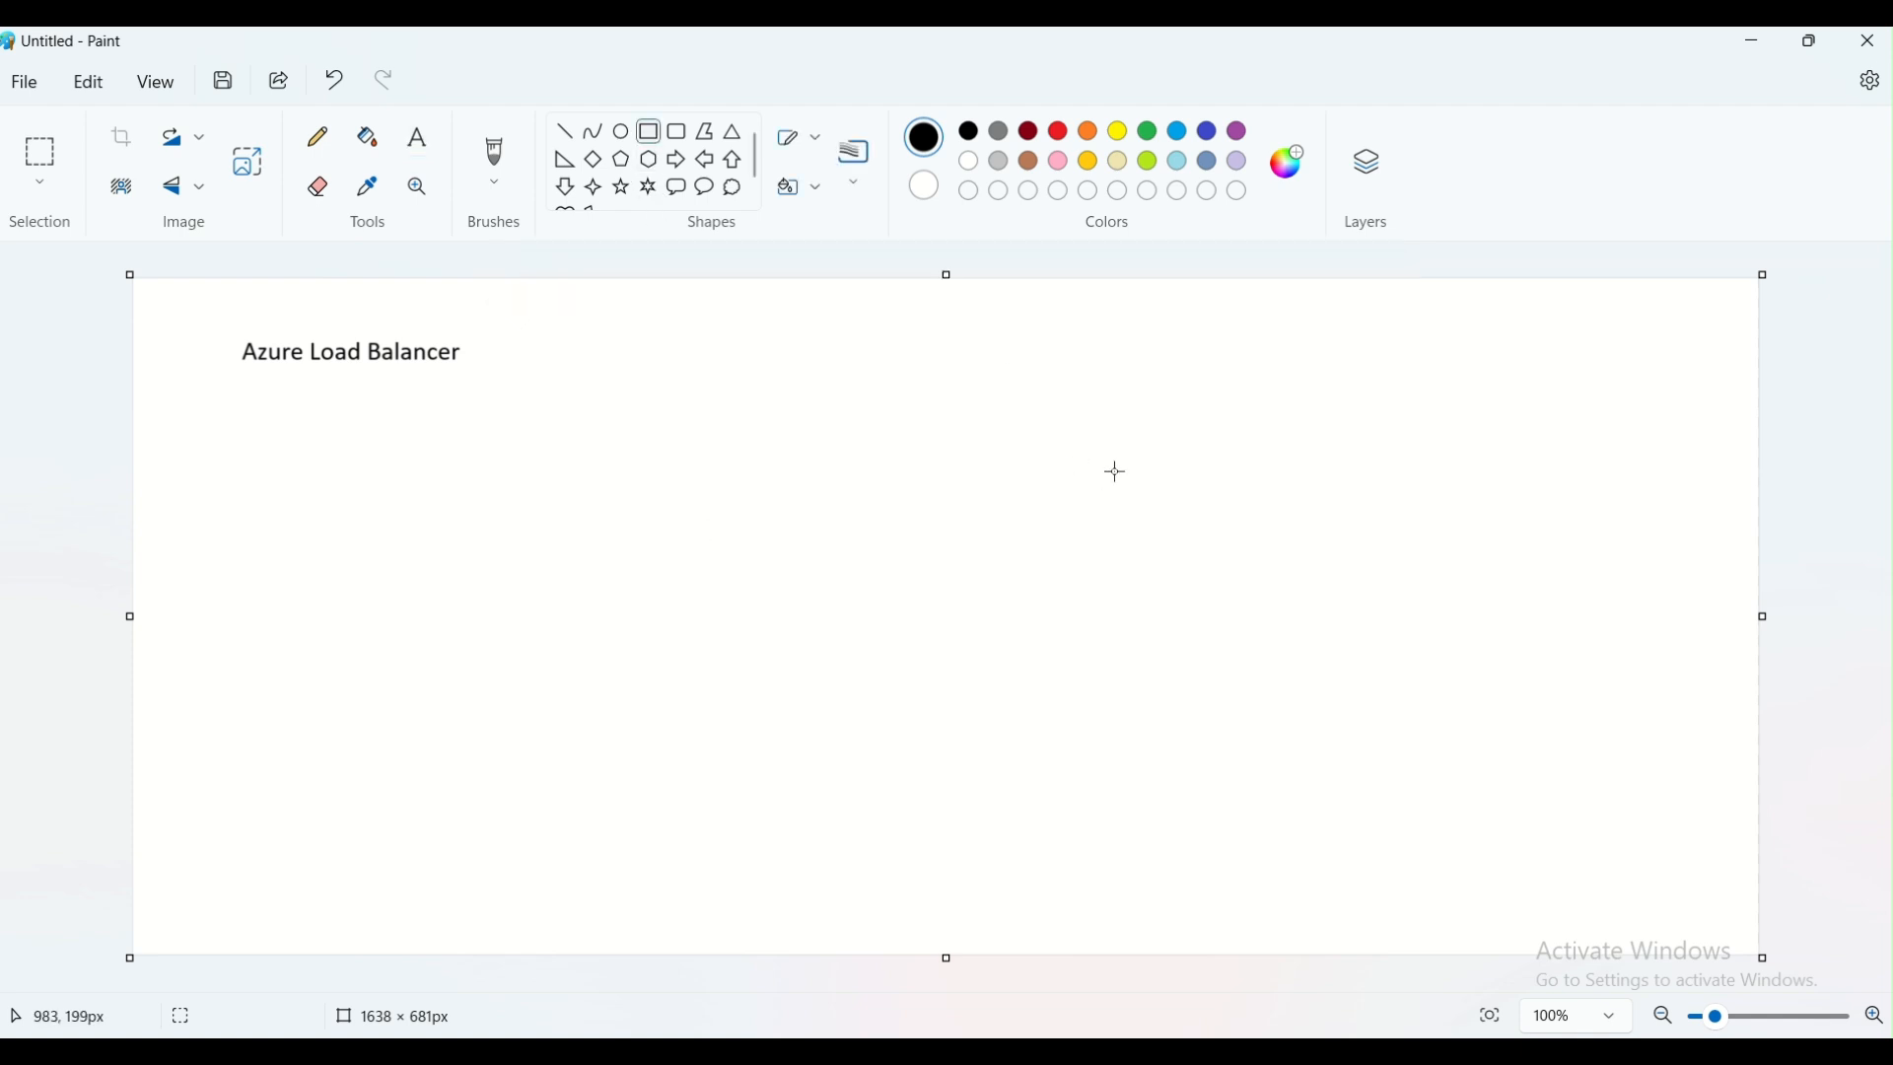
{"action": "left_click_drag", "start_coordinate": [1061, 385], "coordinate": [1263, 548]}
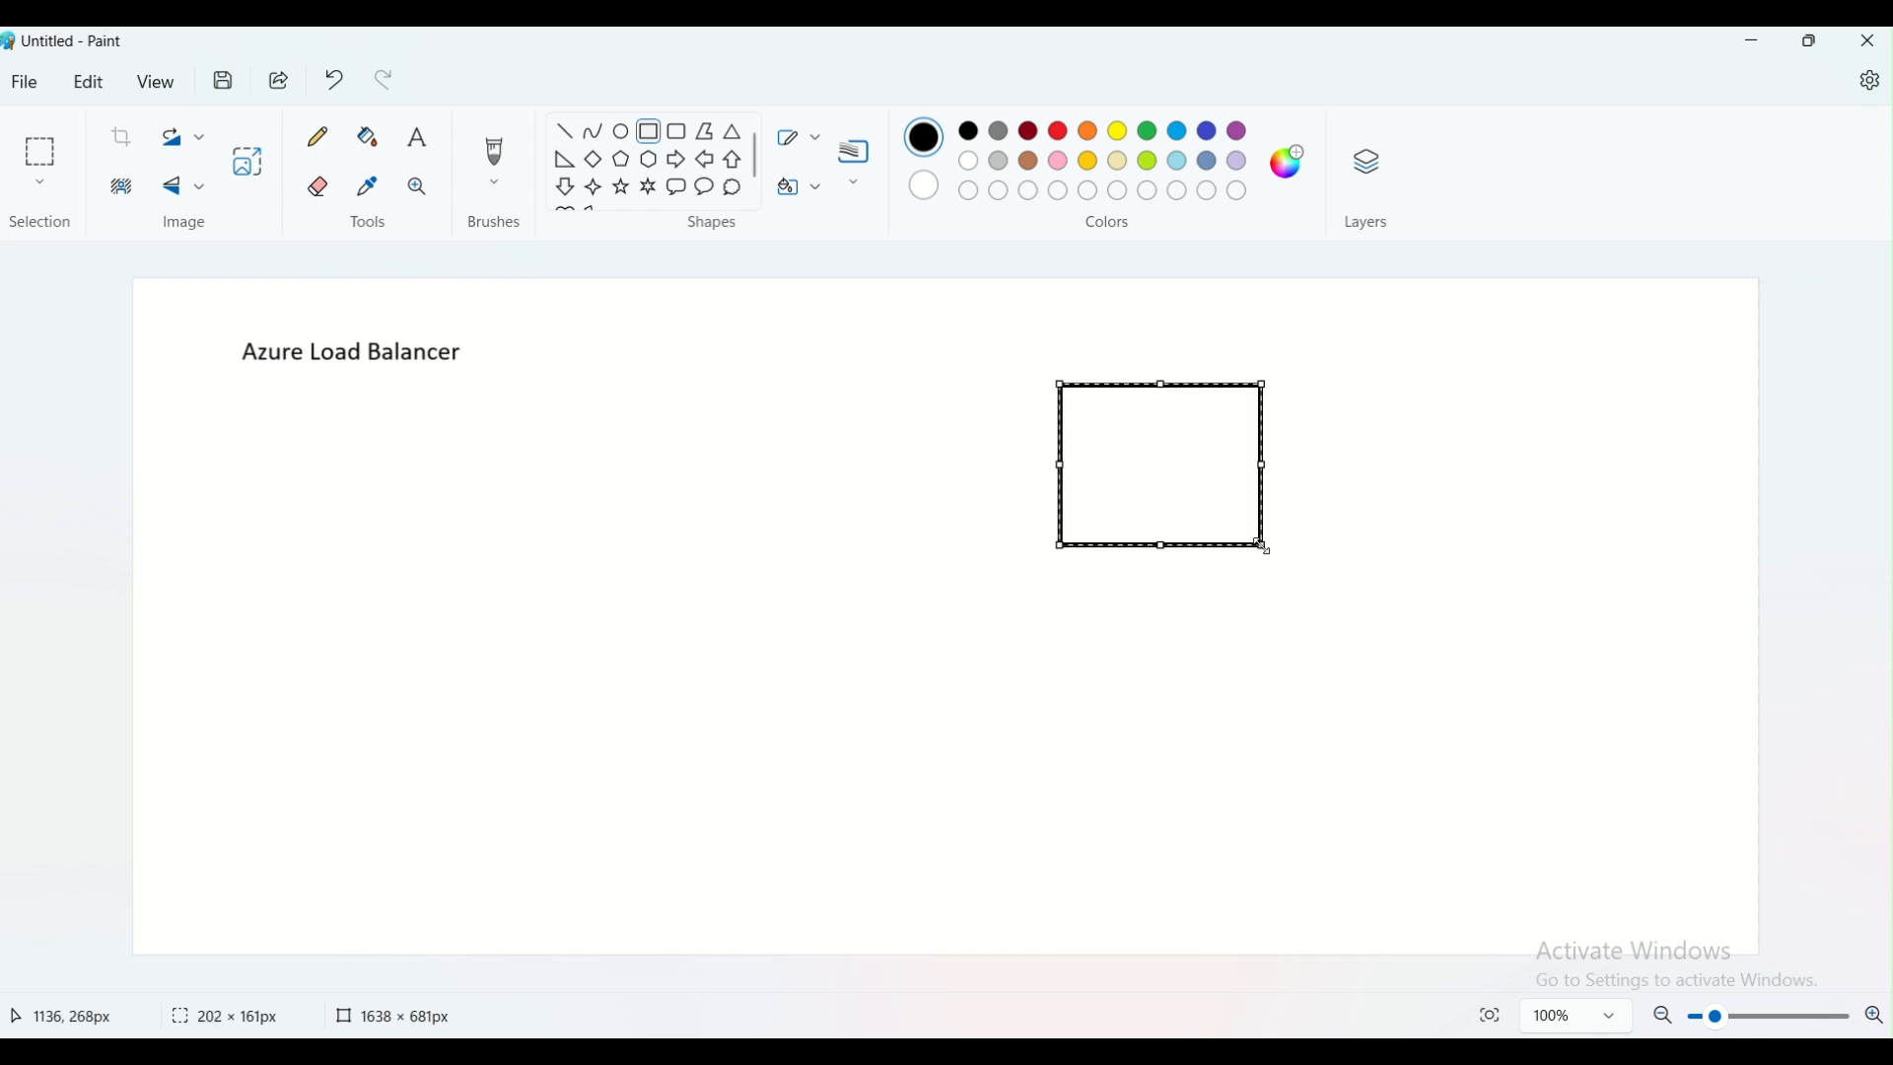
{"action": "left_click", "coordinate": [418, 138]}
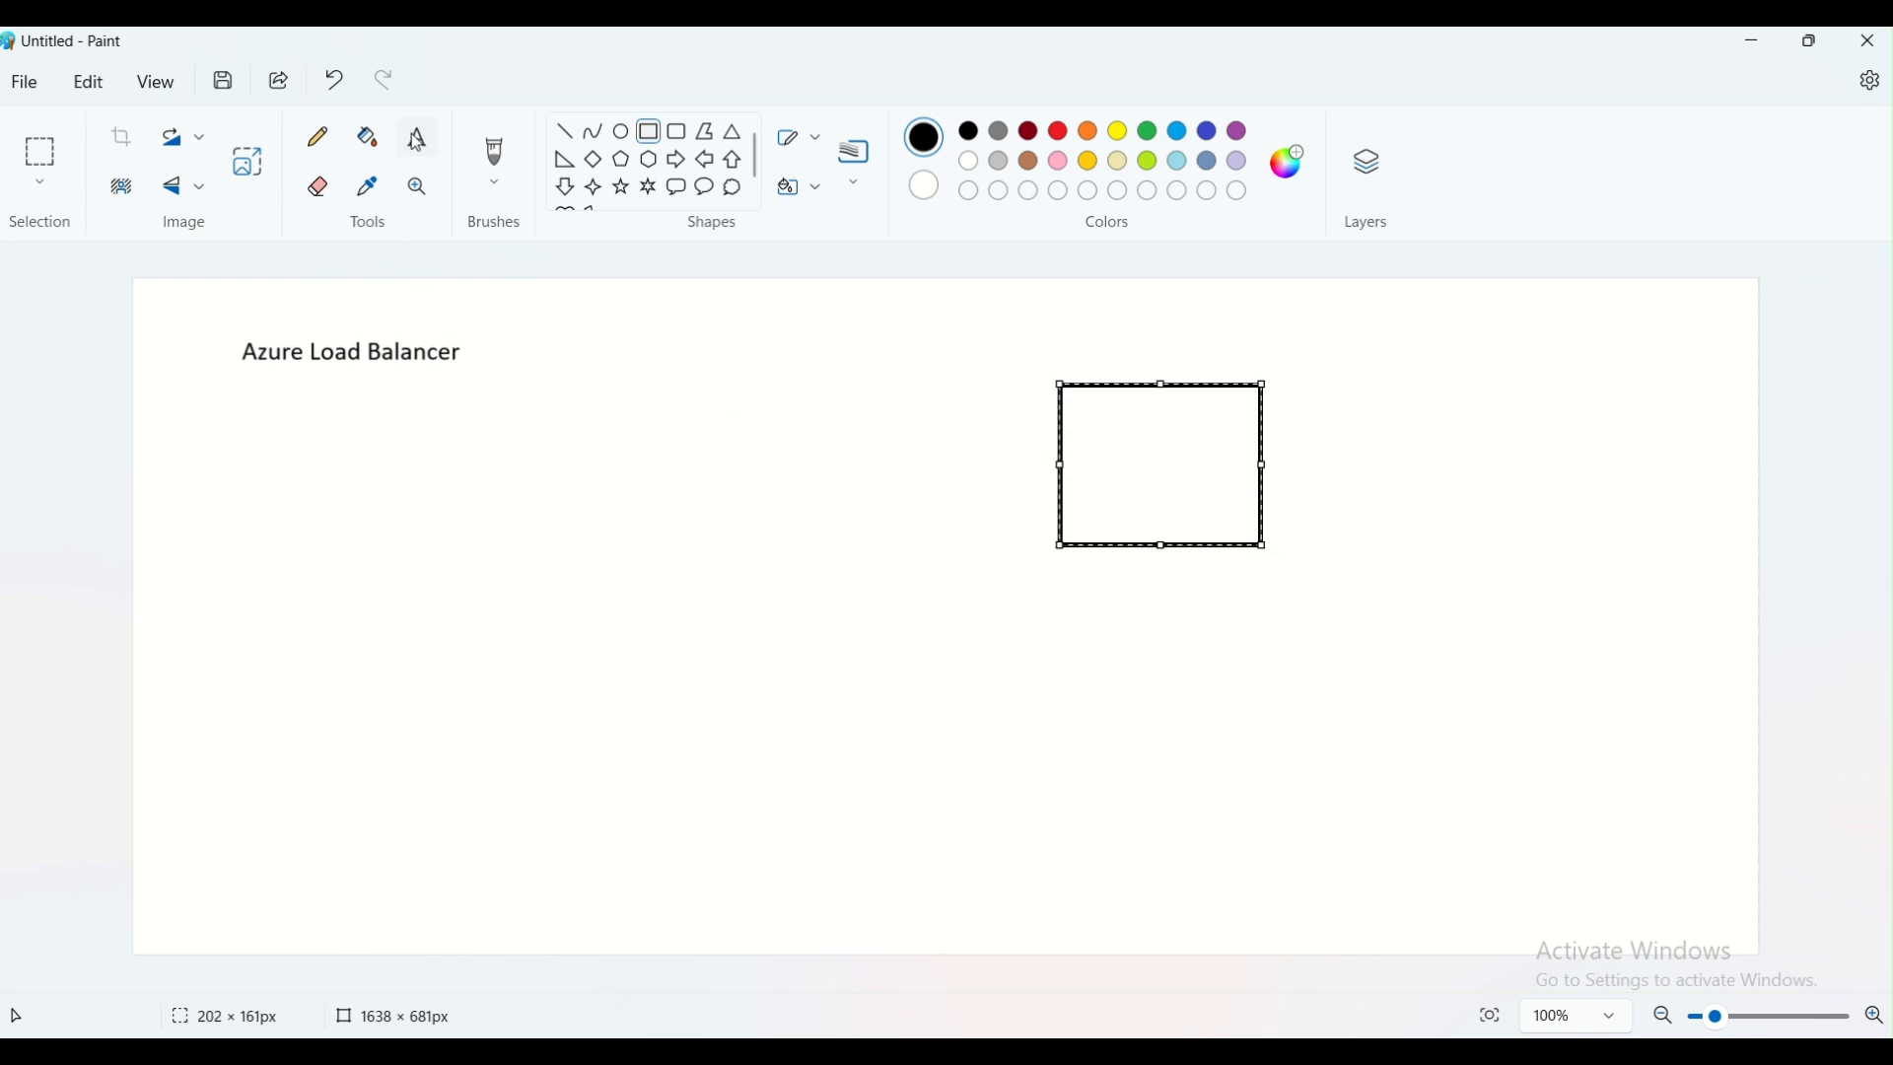
{"action": "left_click", "coordinate": [1078, 342]}
{"action": "type", "text": "IRCTC"}
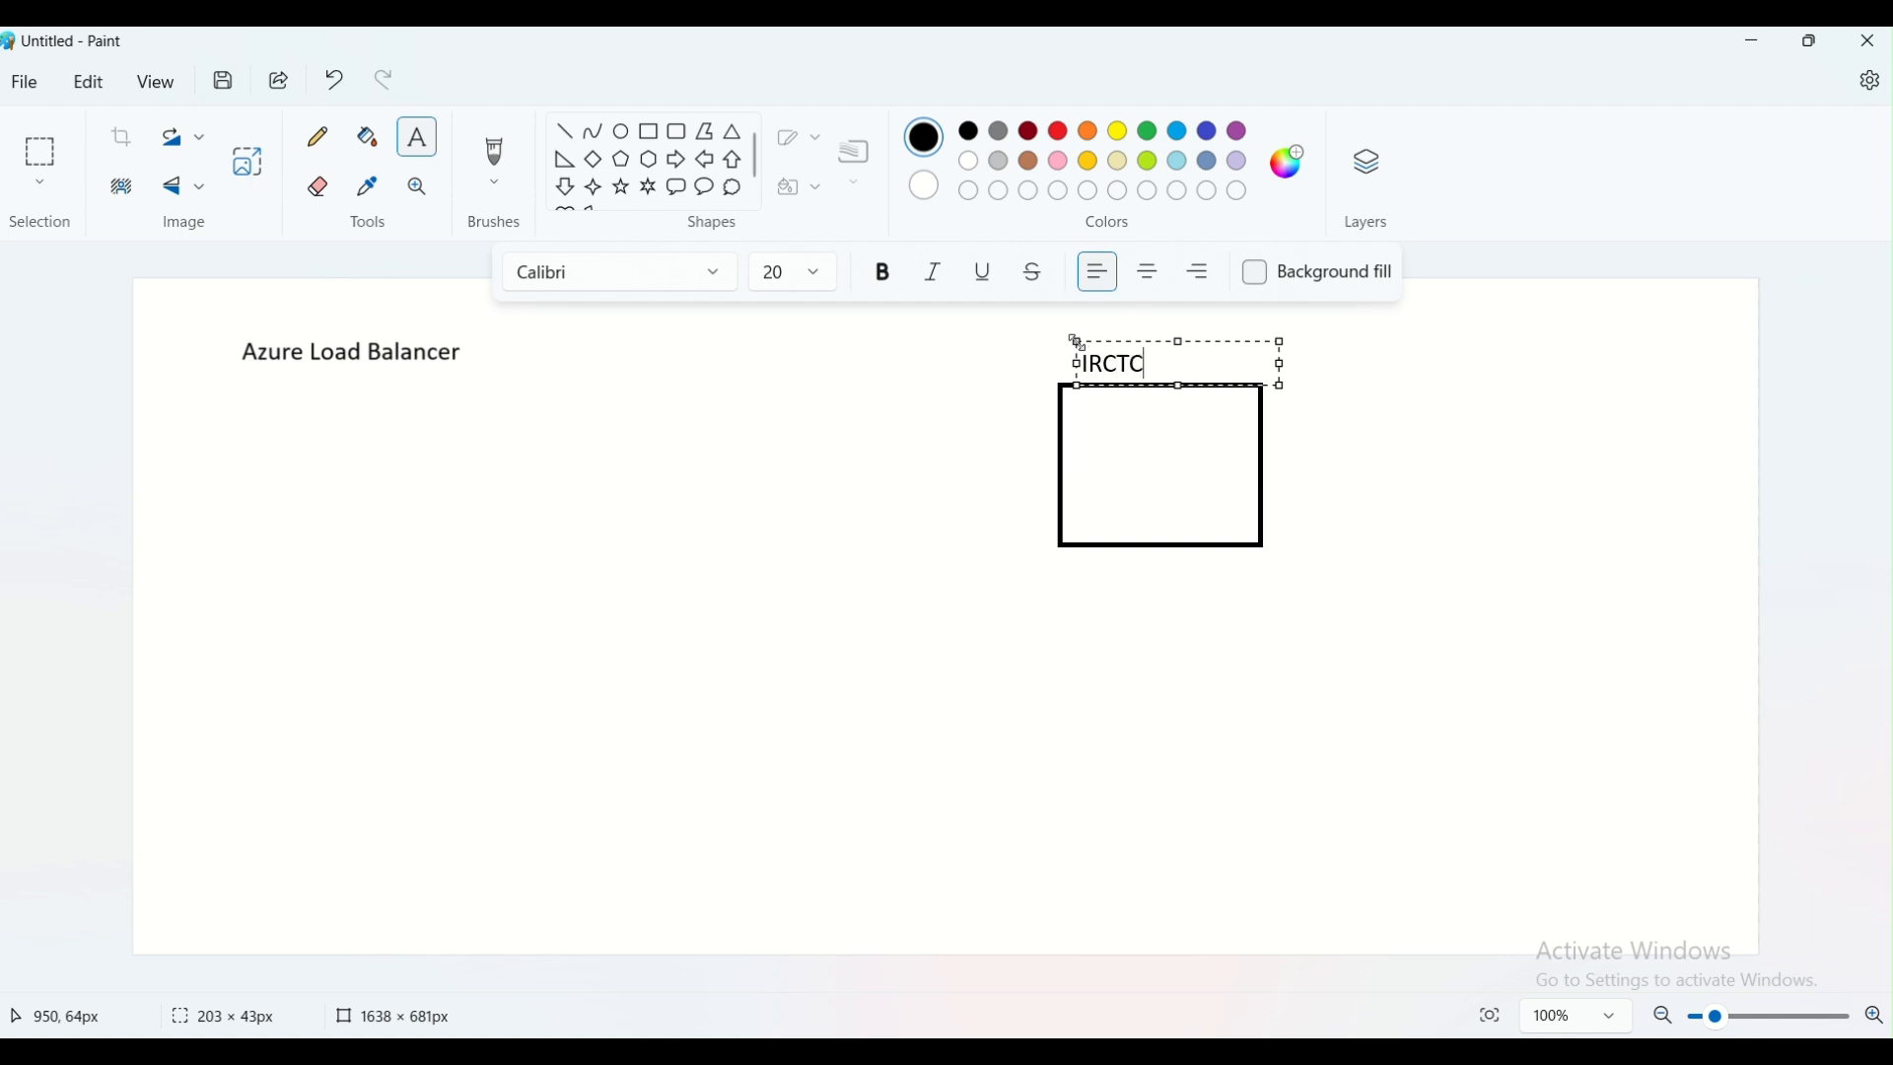
{"action": "left_click", "coordinate": [1372, 505]}
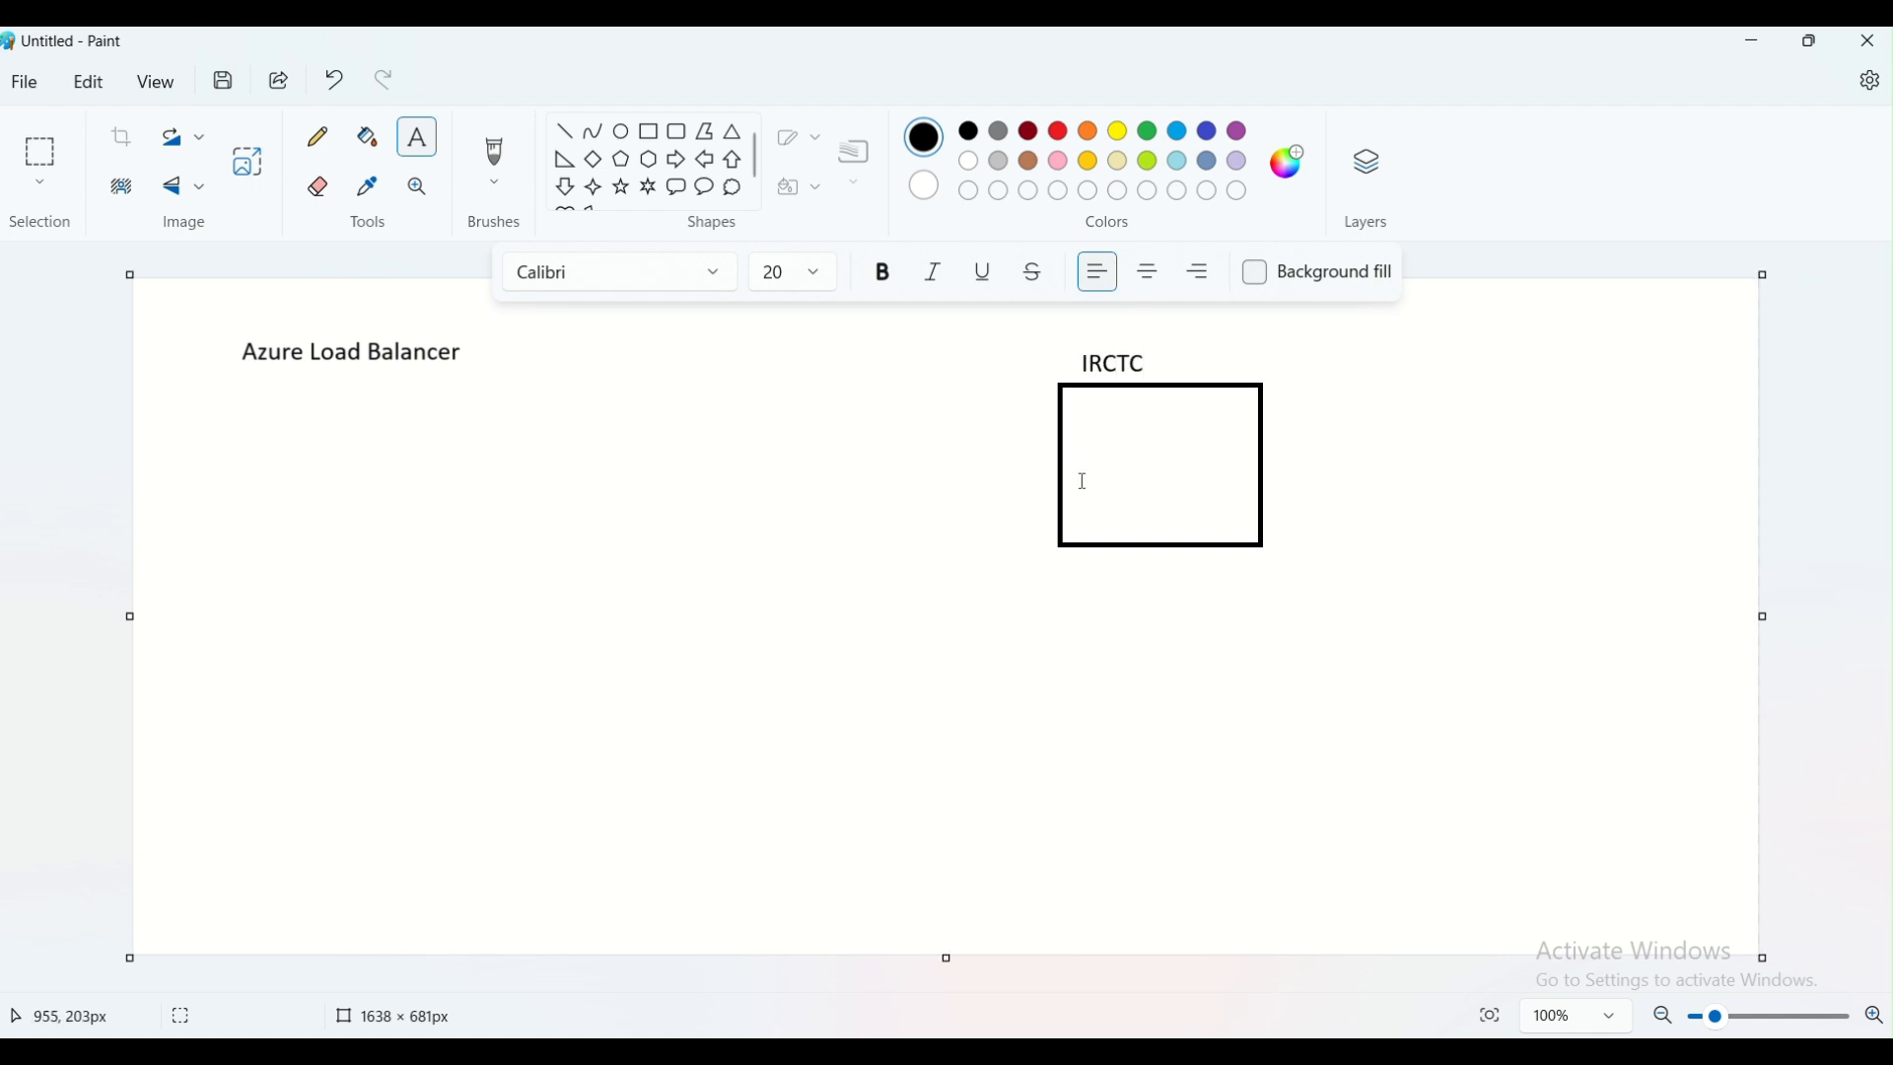
{"action": "key", "text": "ctrl+z"}
Add the text label "IRCTC" just above the rectangle's upper-left corner
{"action": "left_click", "coordinate": [1077, 342]}
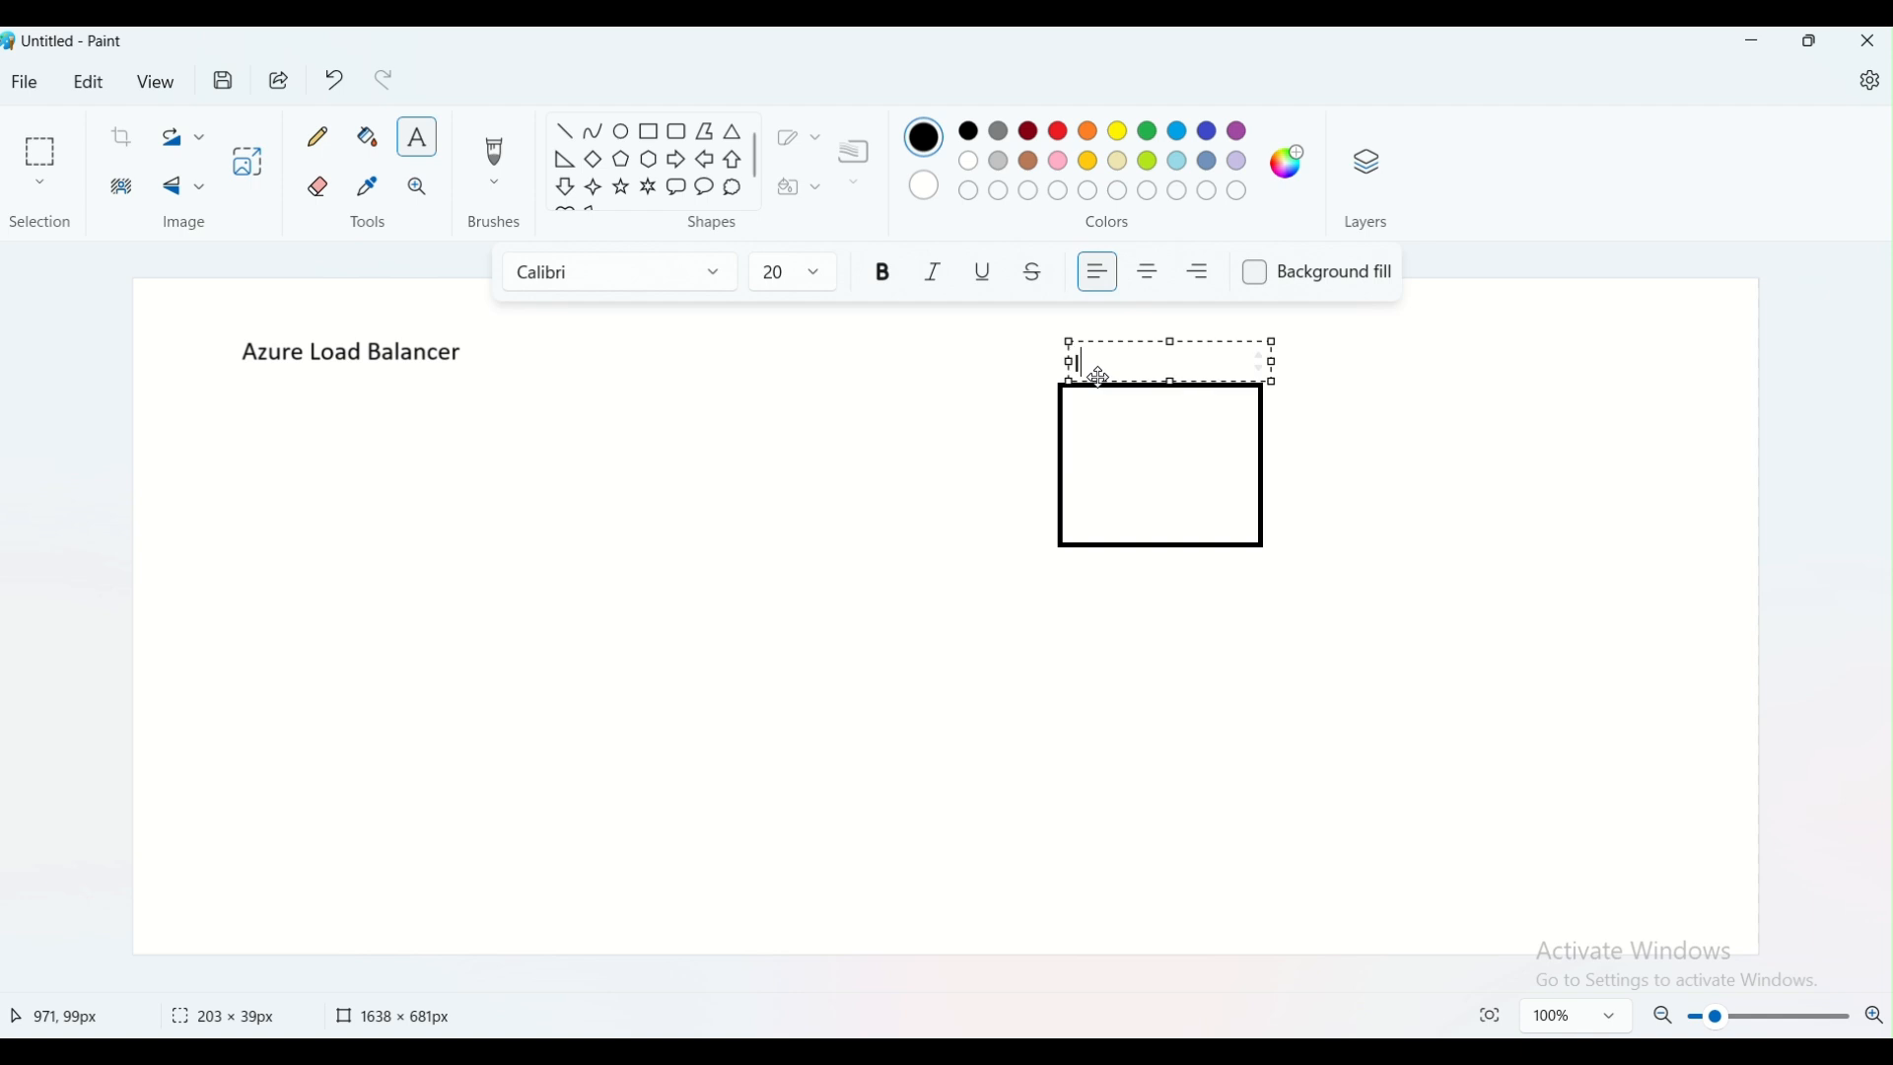
{"action": "type", "text": "IRCTC"}
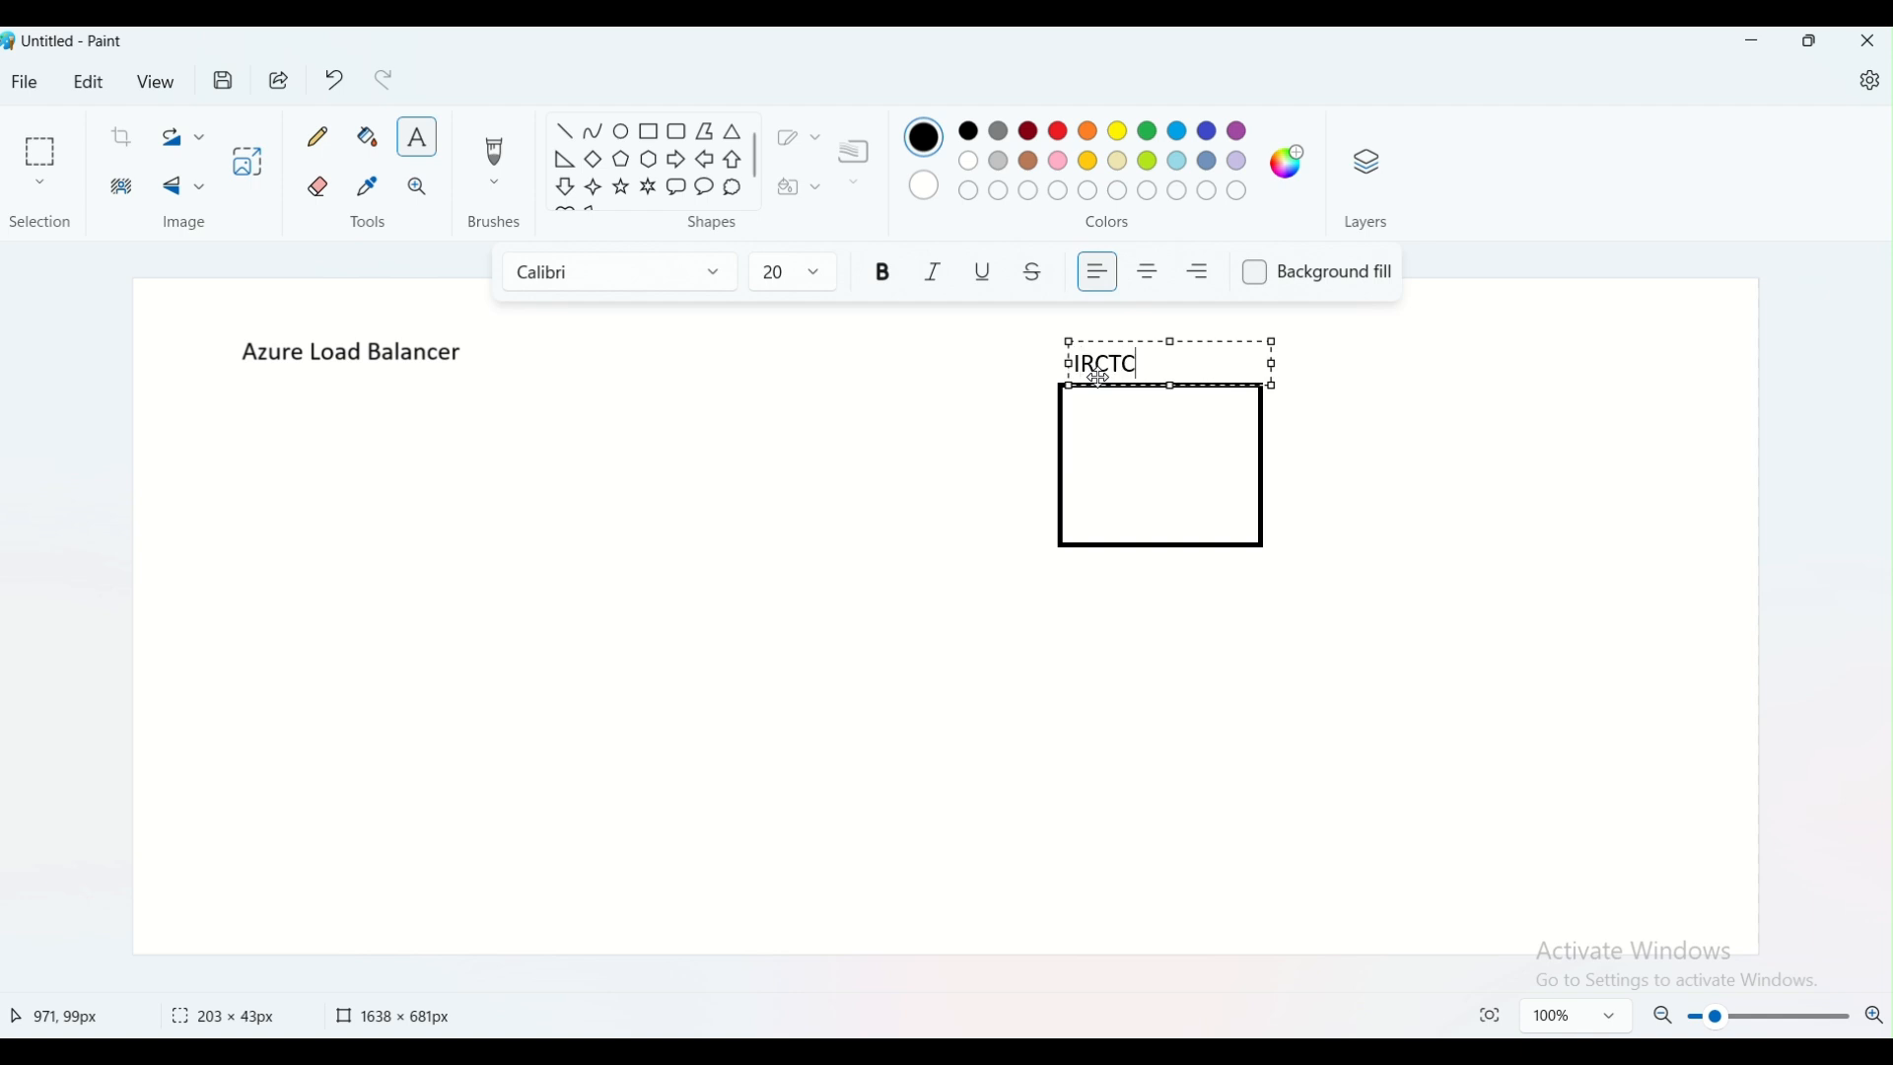
{"action": "left_click", "coordinate": [1235, 523]}
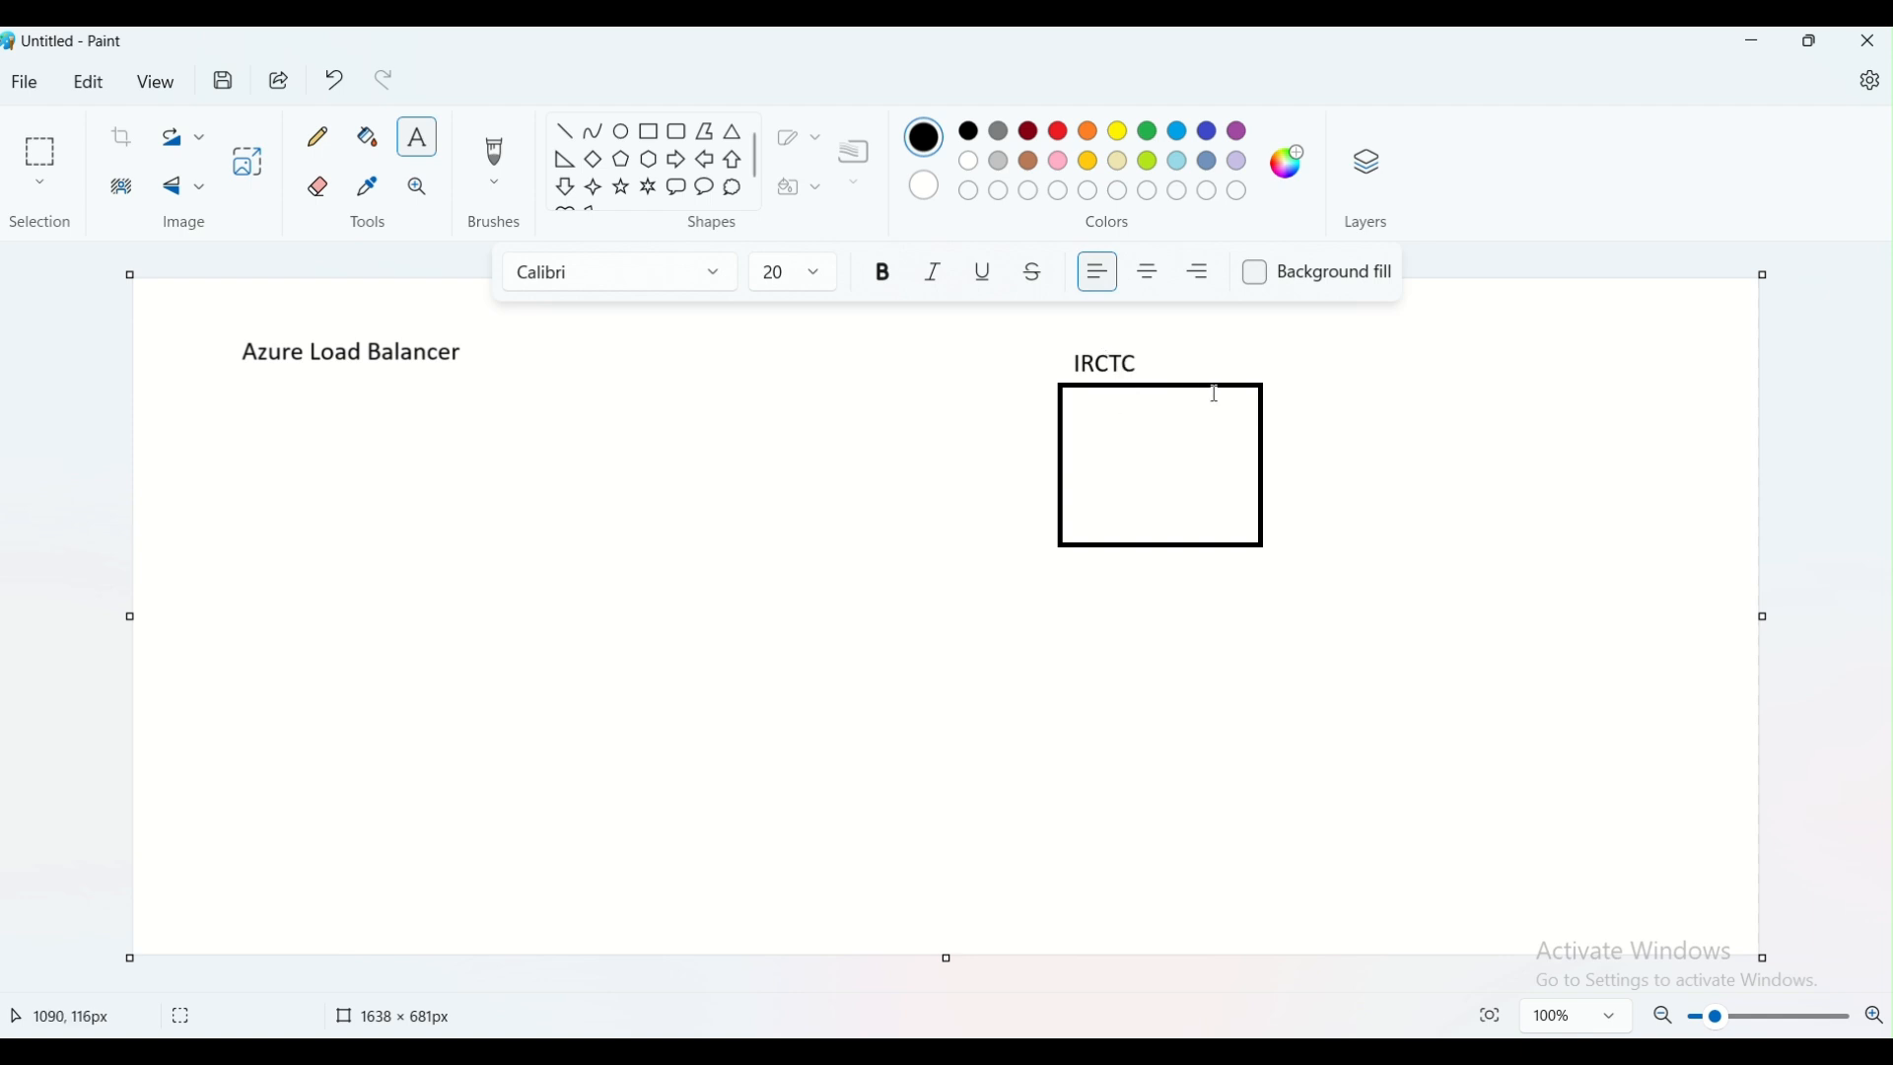
Add a text note to the right of the rectangle reading "VM", a blank line, "2VCPU" and "4 GB RAM"
{"action": "left_click", "coordinate": [1287, 391]}
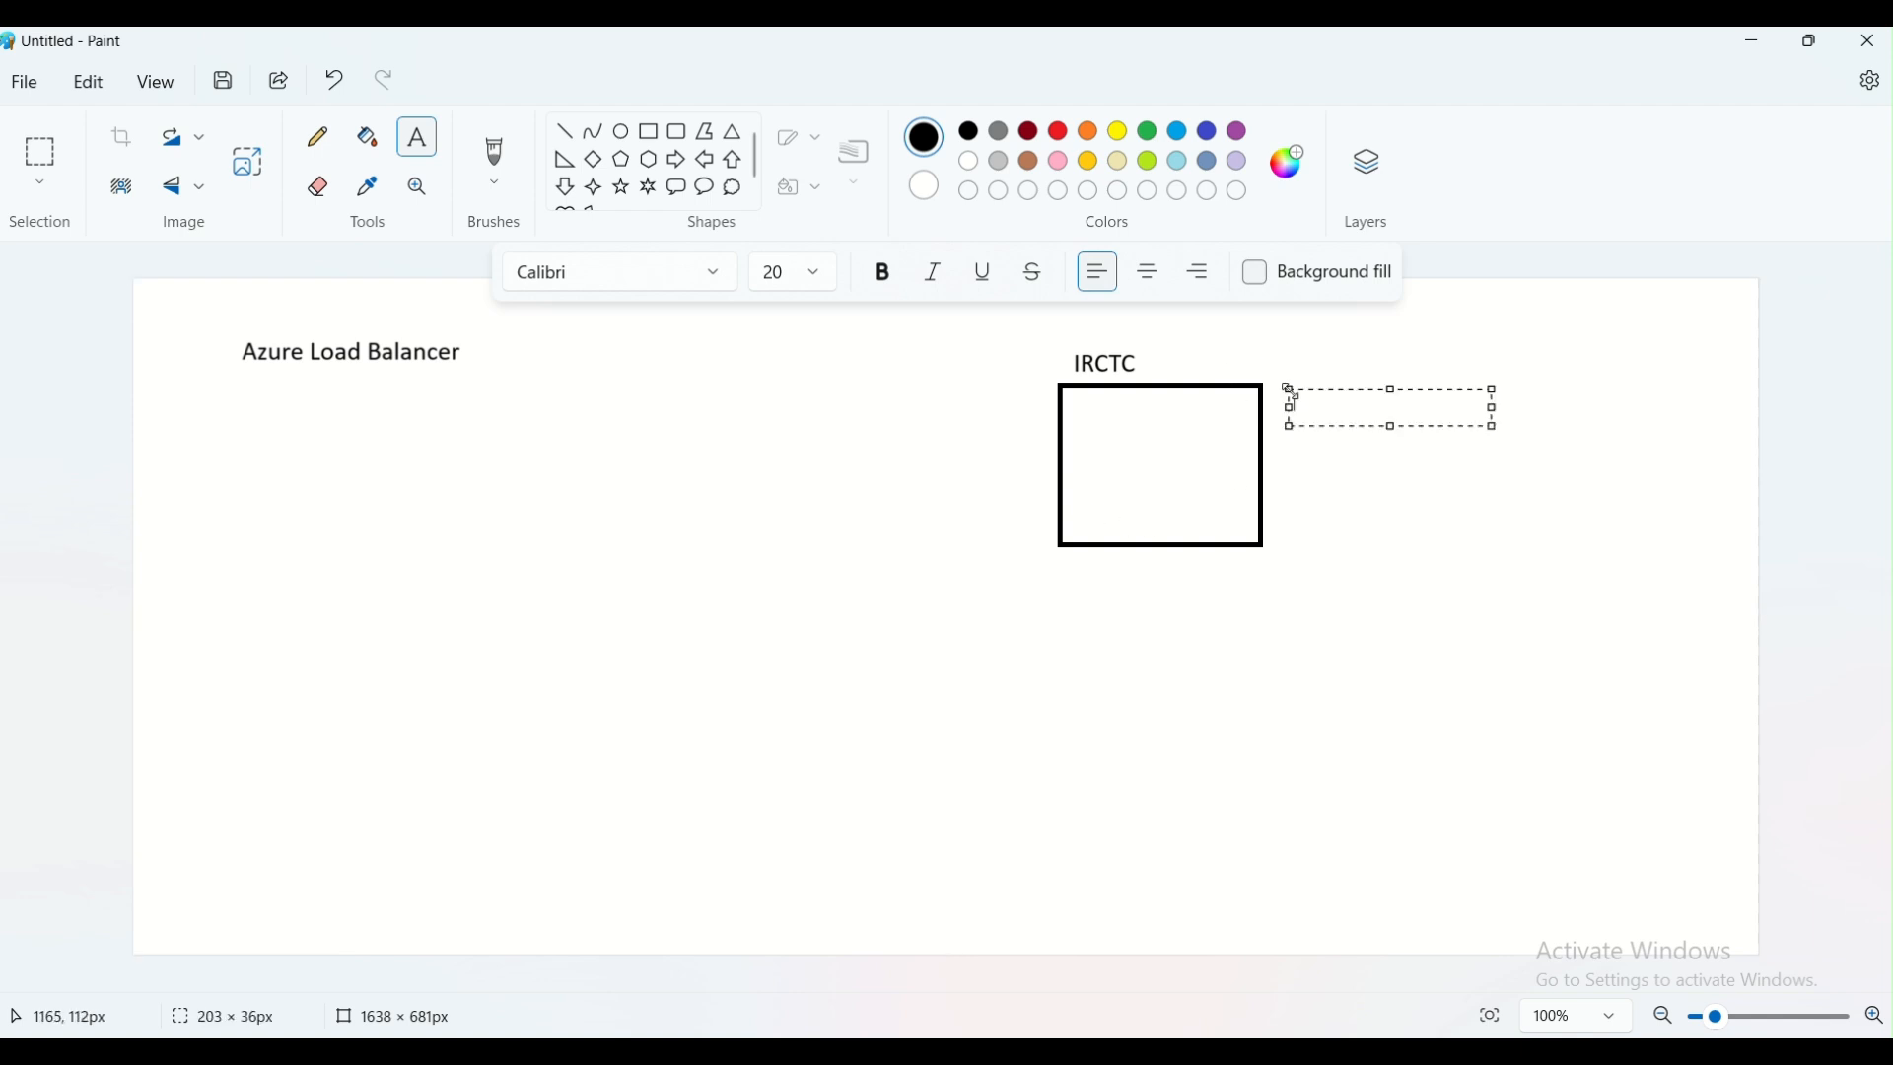
{"action": "type", "text": "VM"}
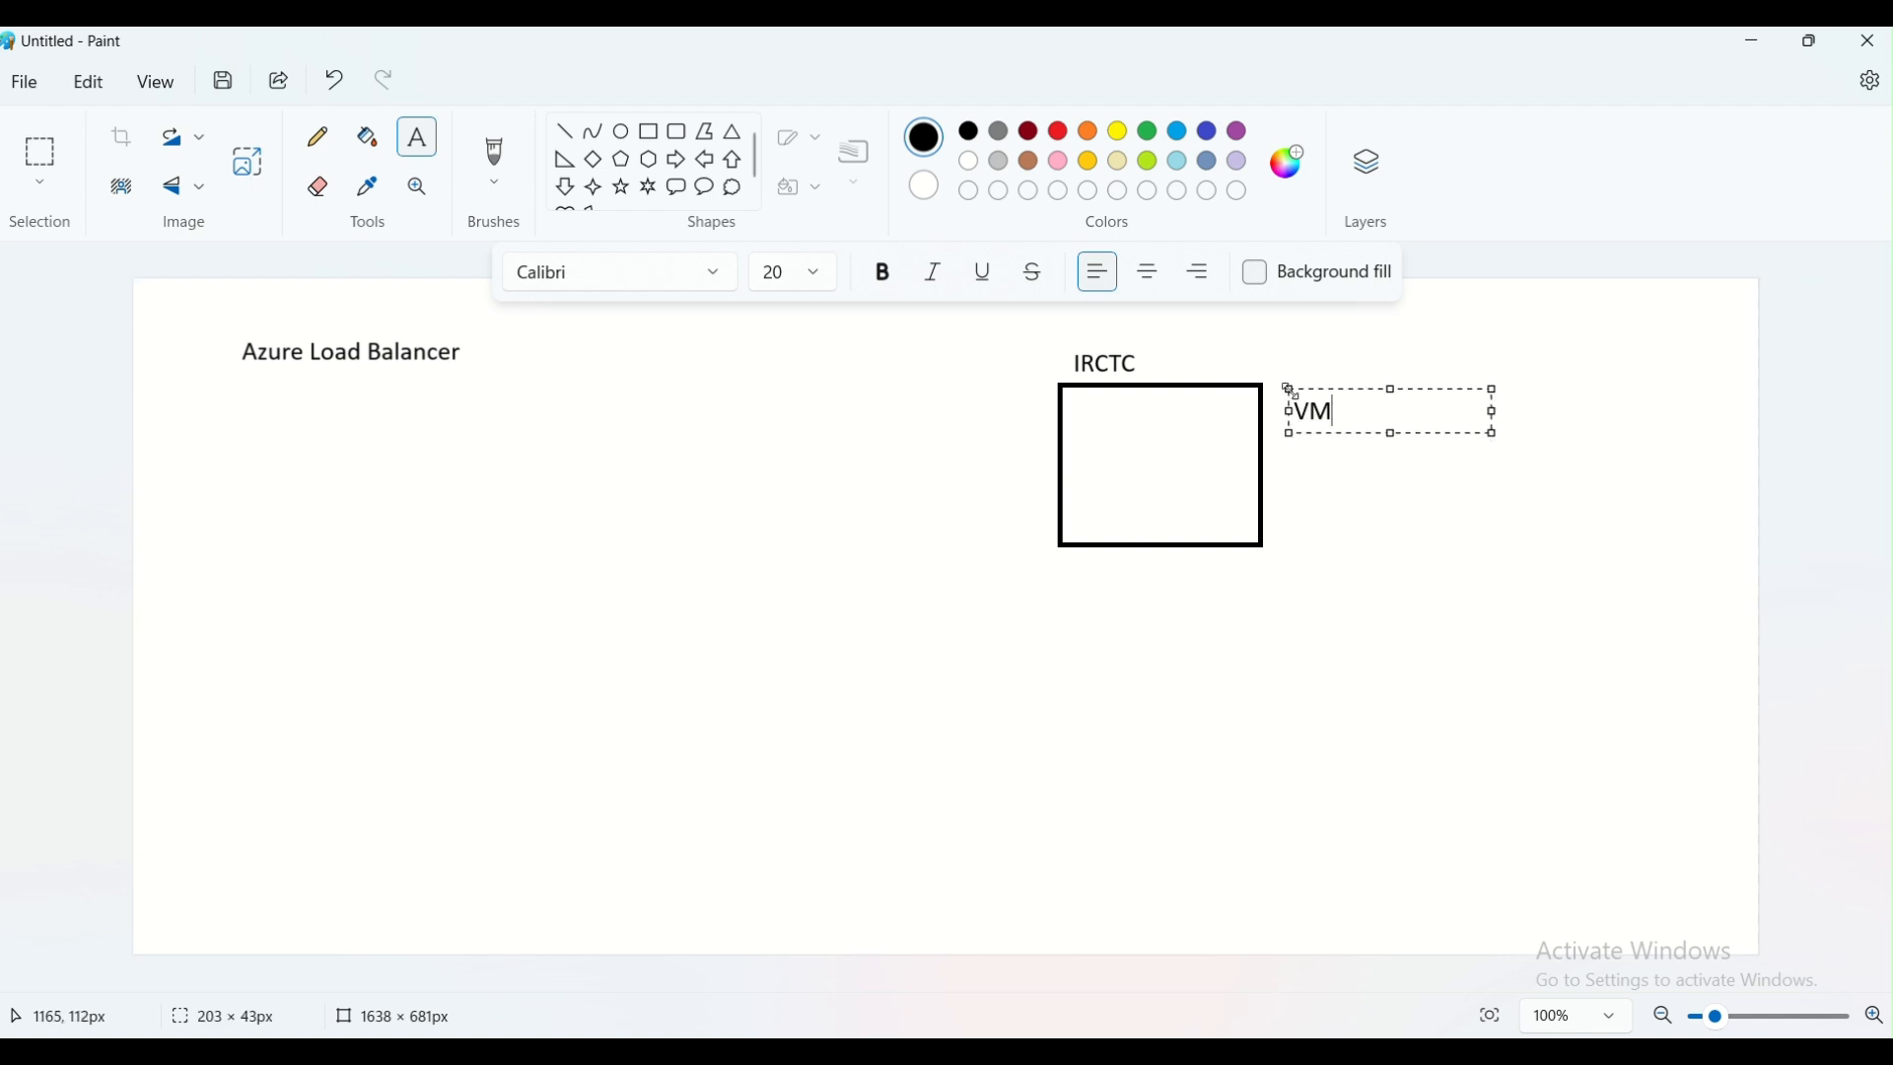
{"action": "key", "text": "Return"}
{"action": "key", "text": "Return"}
{"action": "type", "text": "2"}
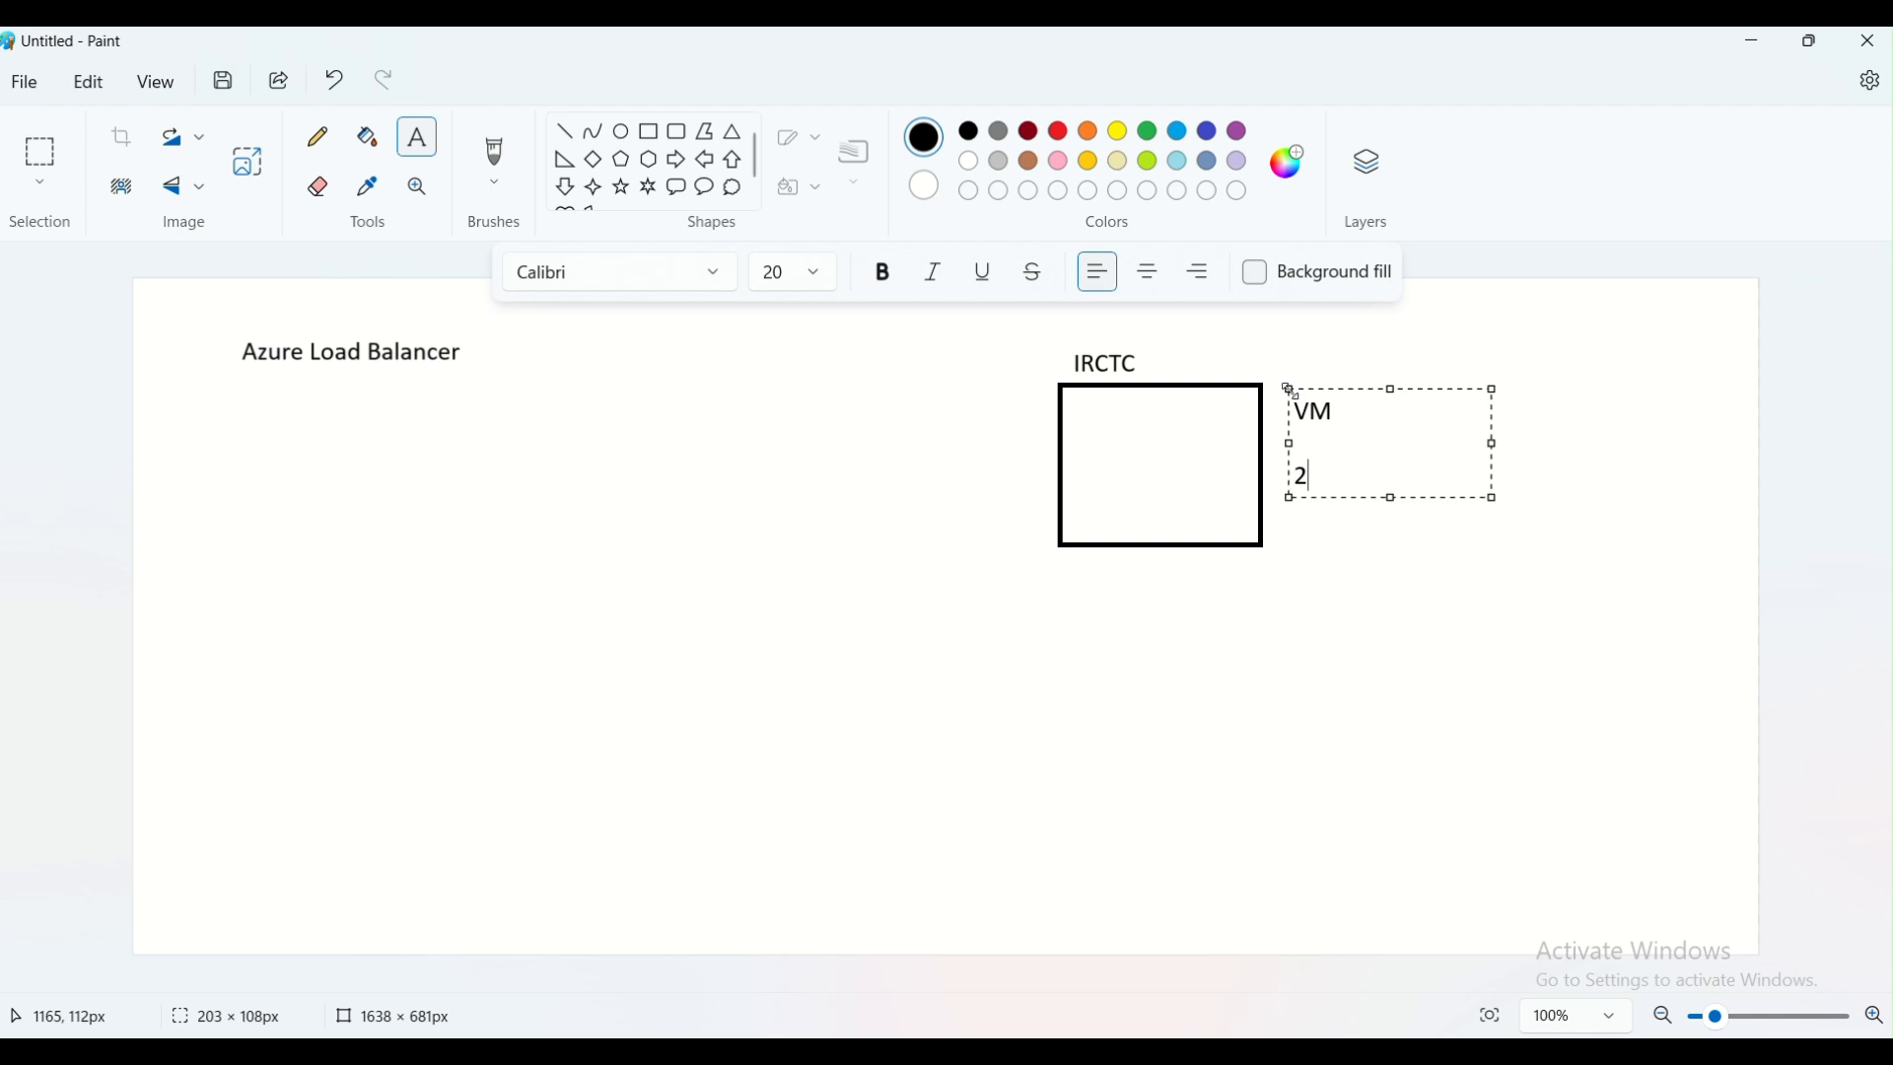
{"action": "type", "text": "VCPU"}
{"action": "key", "text": "Return"}
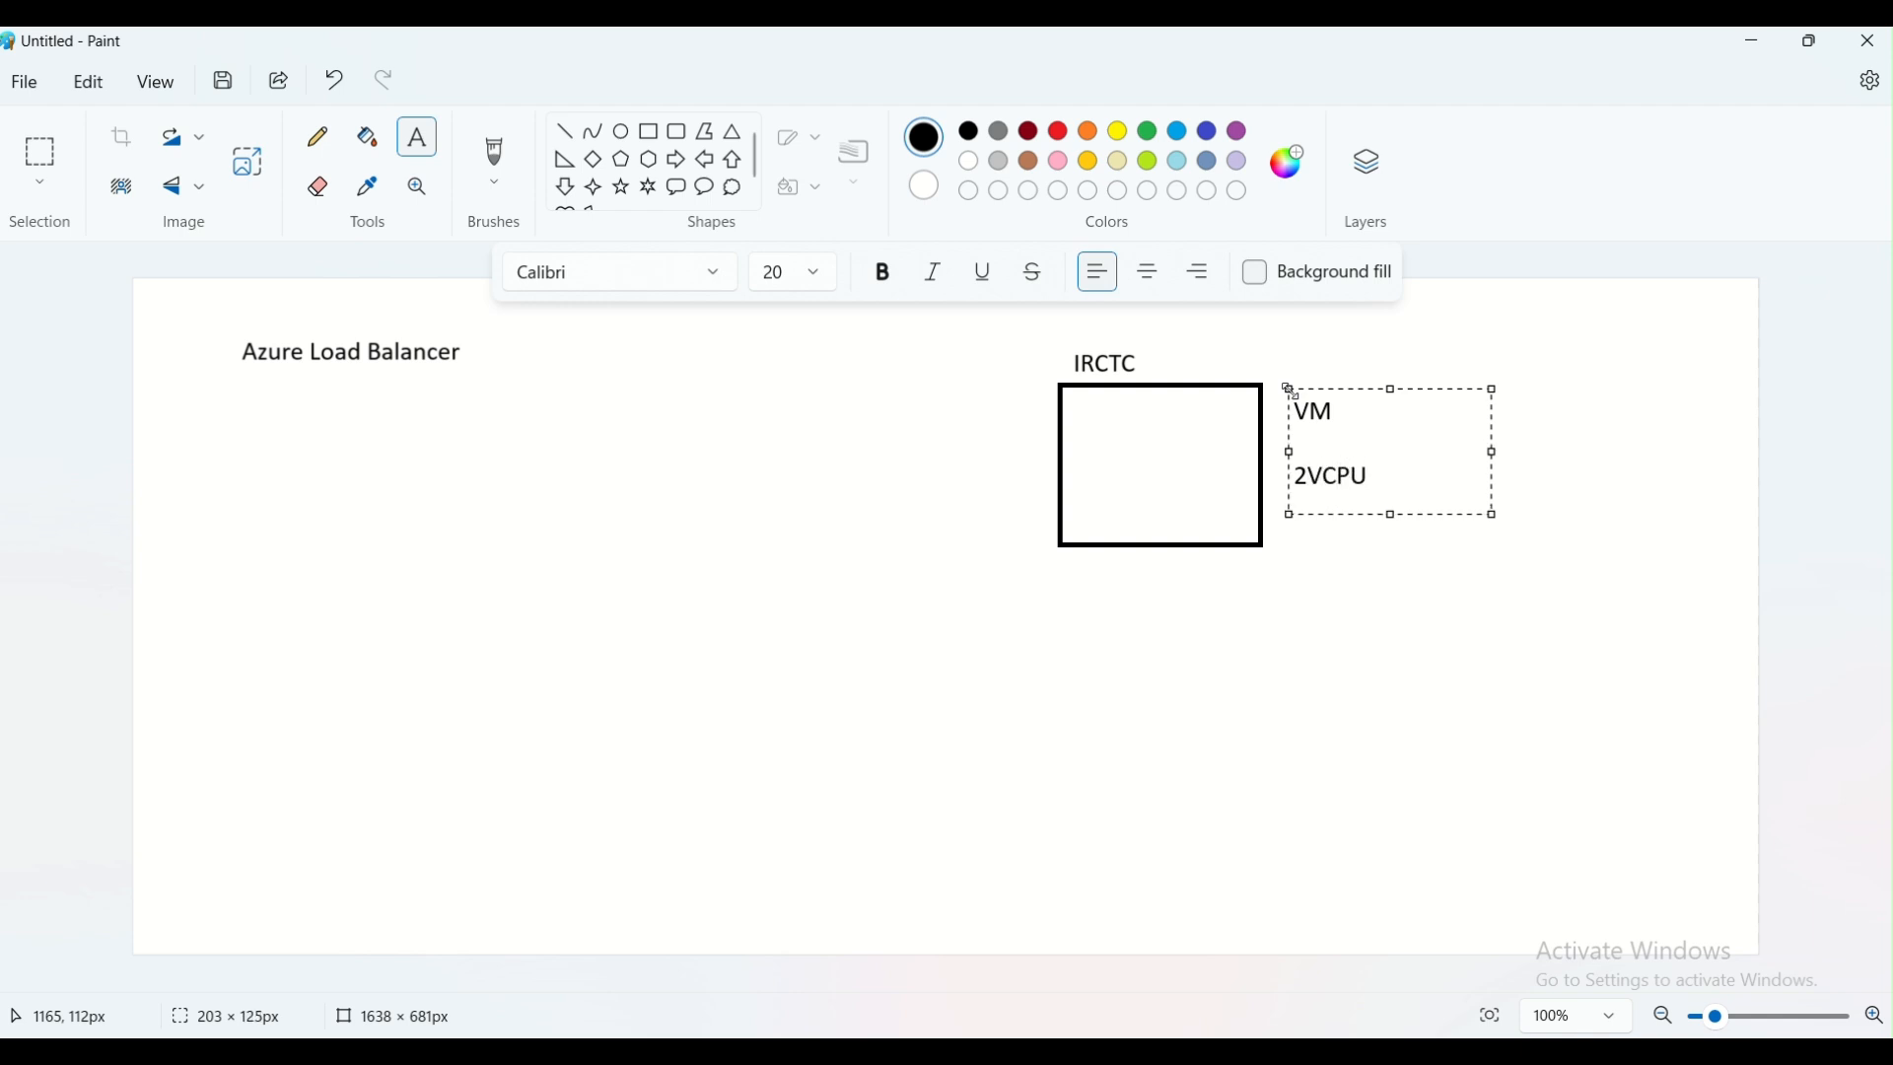
{"action": "type", "text": "4 GB"}
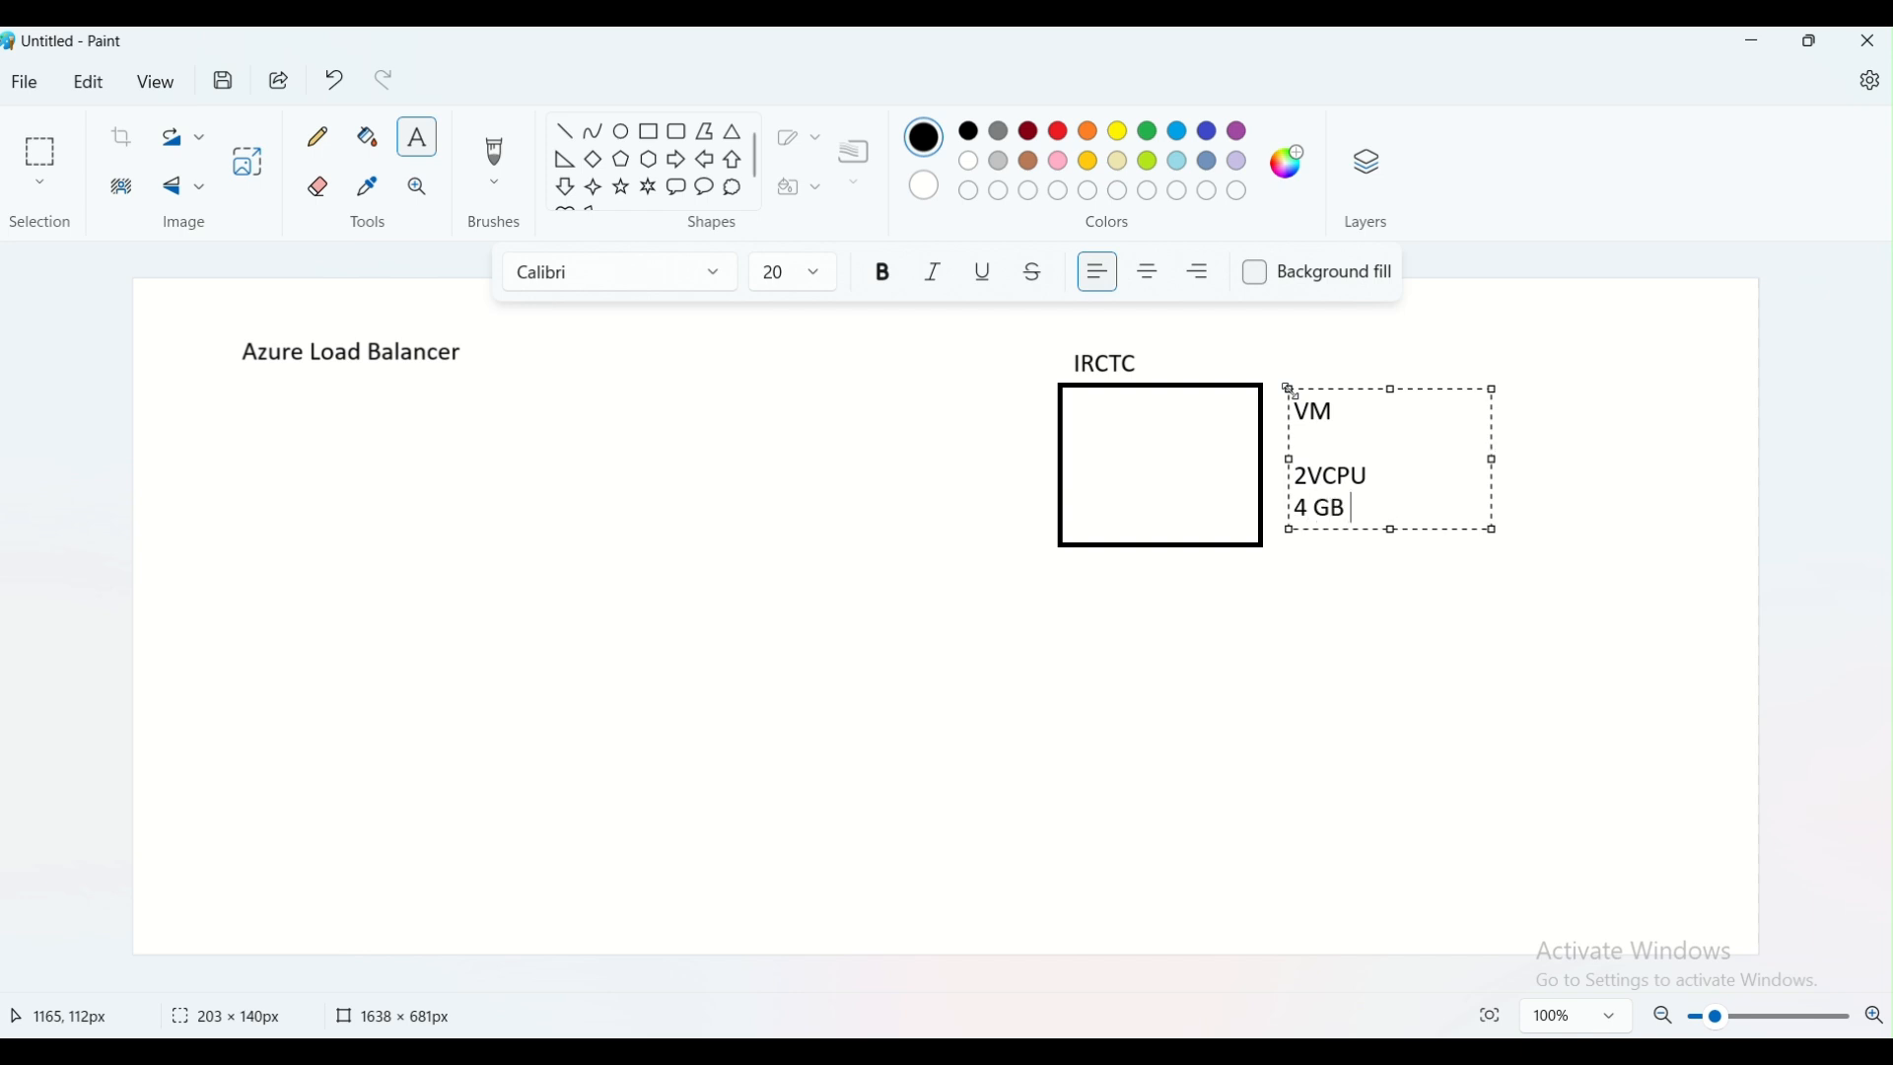
{"action": "type", "text": " RAM"}
{"action": "left_click", "coordinate": [1241, 501]}
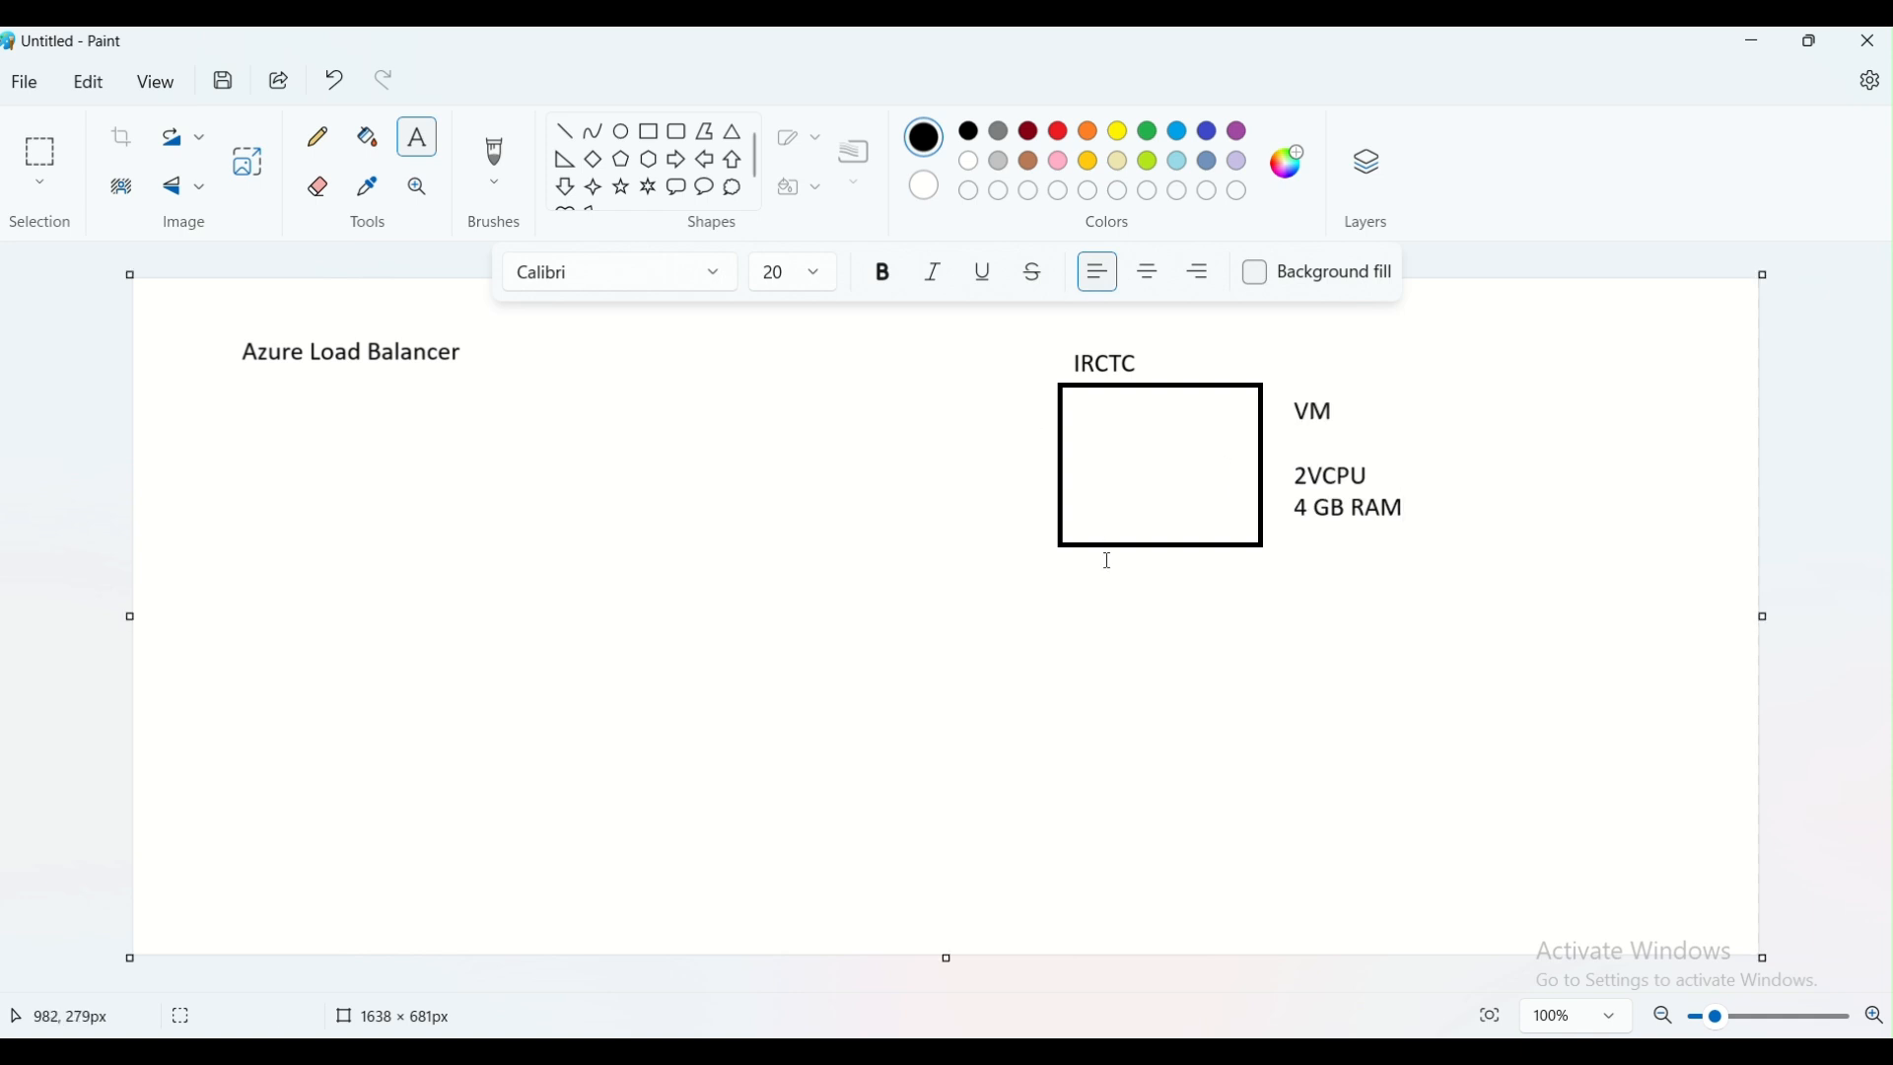
Add the IP address text "2.2.2.2" below the IRCTC rectangle
{"action": "left_click", "coordinate": [1142, 567]}
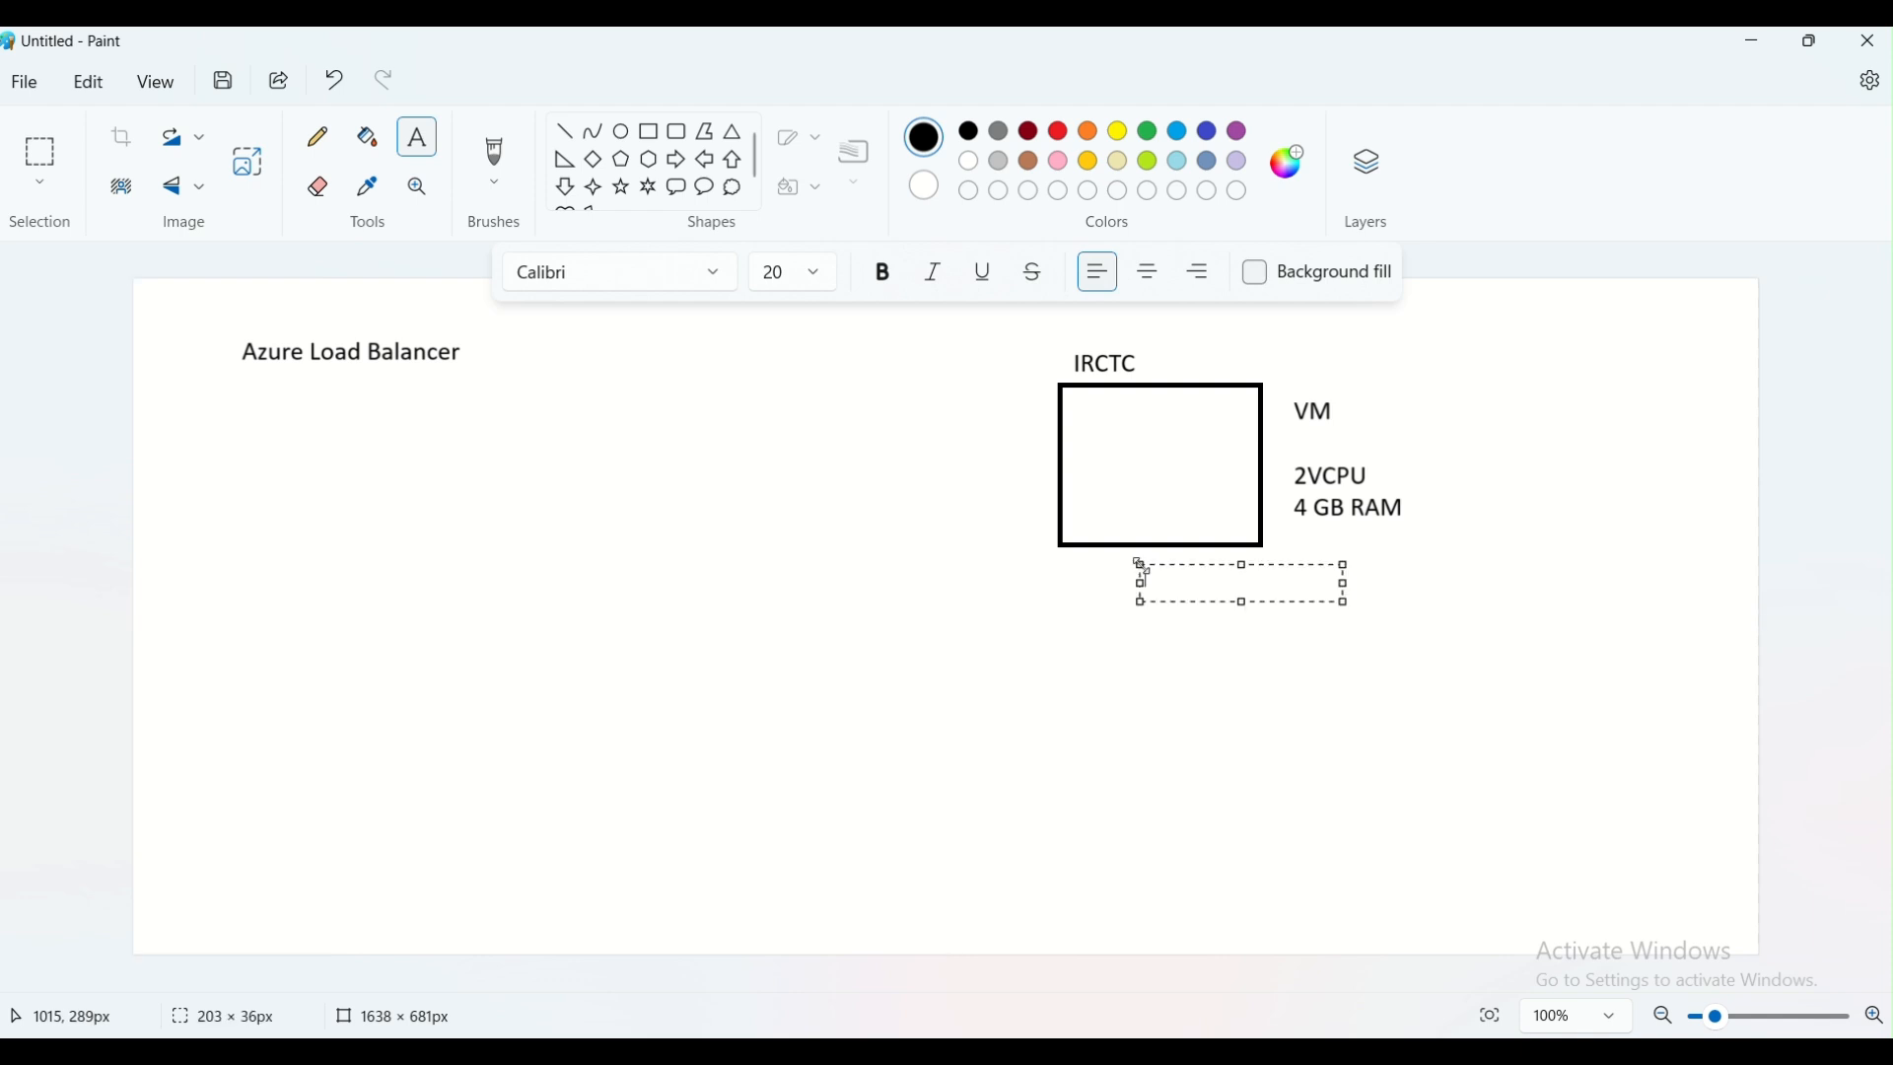
{"action": "type", "text": "2.2.2.2"}
{"action": "left_click", "coordinate": [1331, 769]}
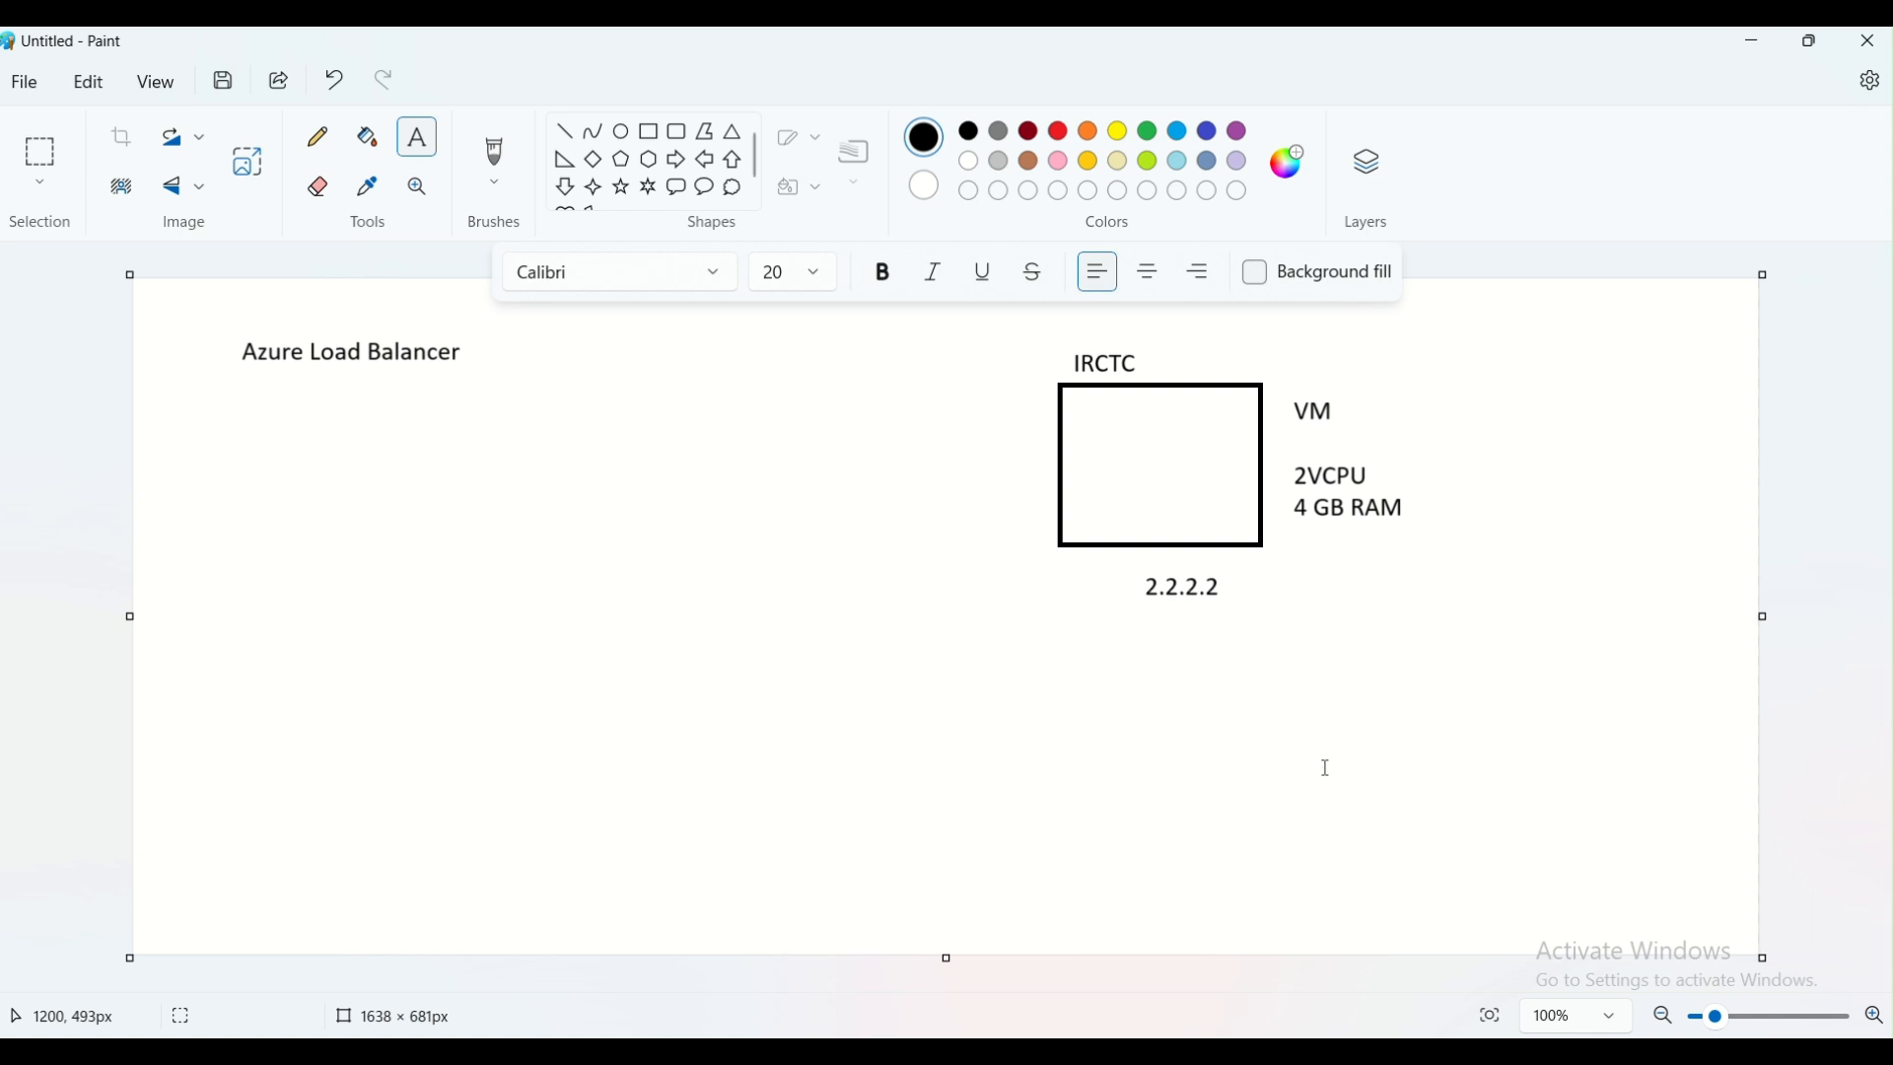
Draw a black outlined circle inside the IRCTC rectangle with the Oval shape
{"action": "left_click", "coordinate": [622, 131]}
{"action": "left_click_drag", "start_coordinate": [1101, 424], "coordinate": [1191, 501]}
{"action": "left_click", "coordinate": [1177, 501]}
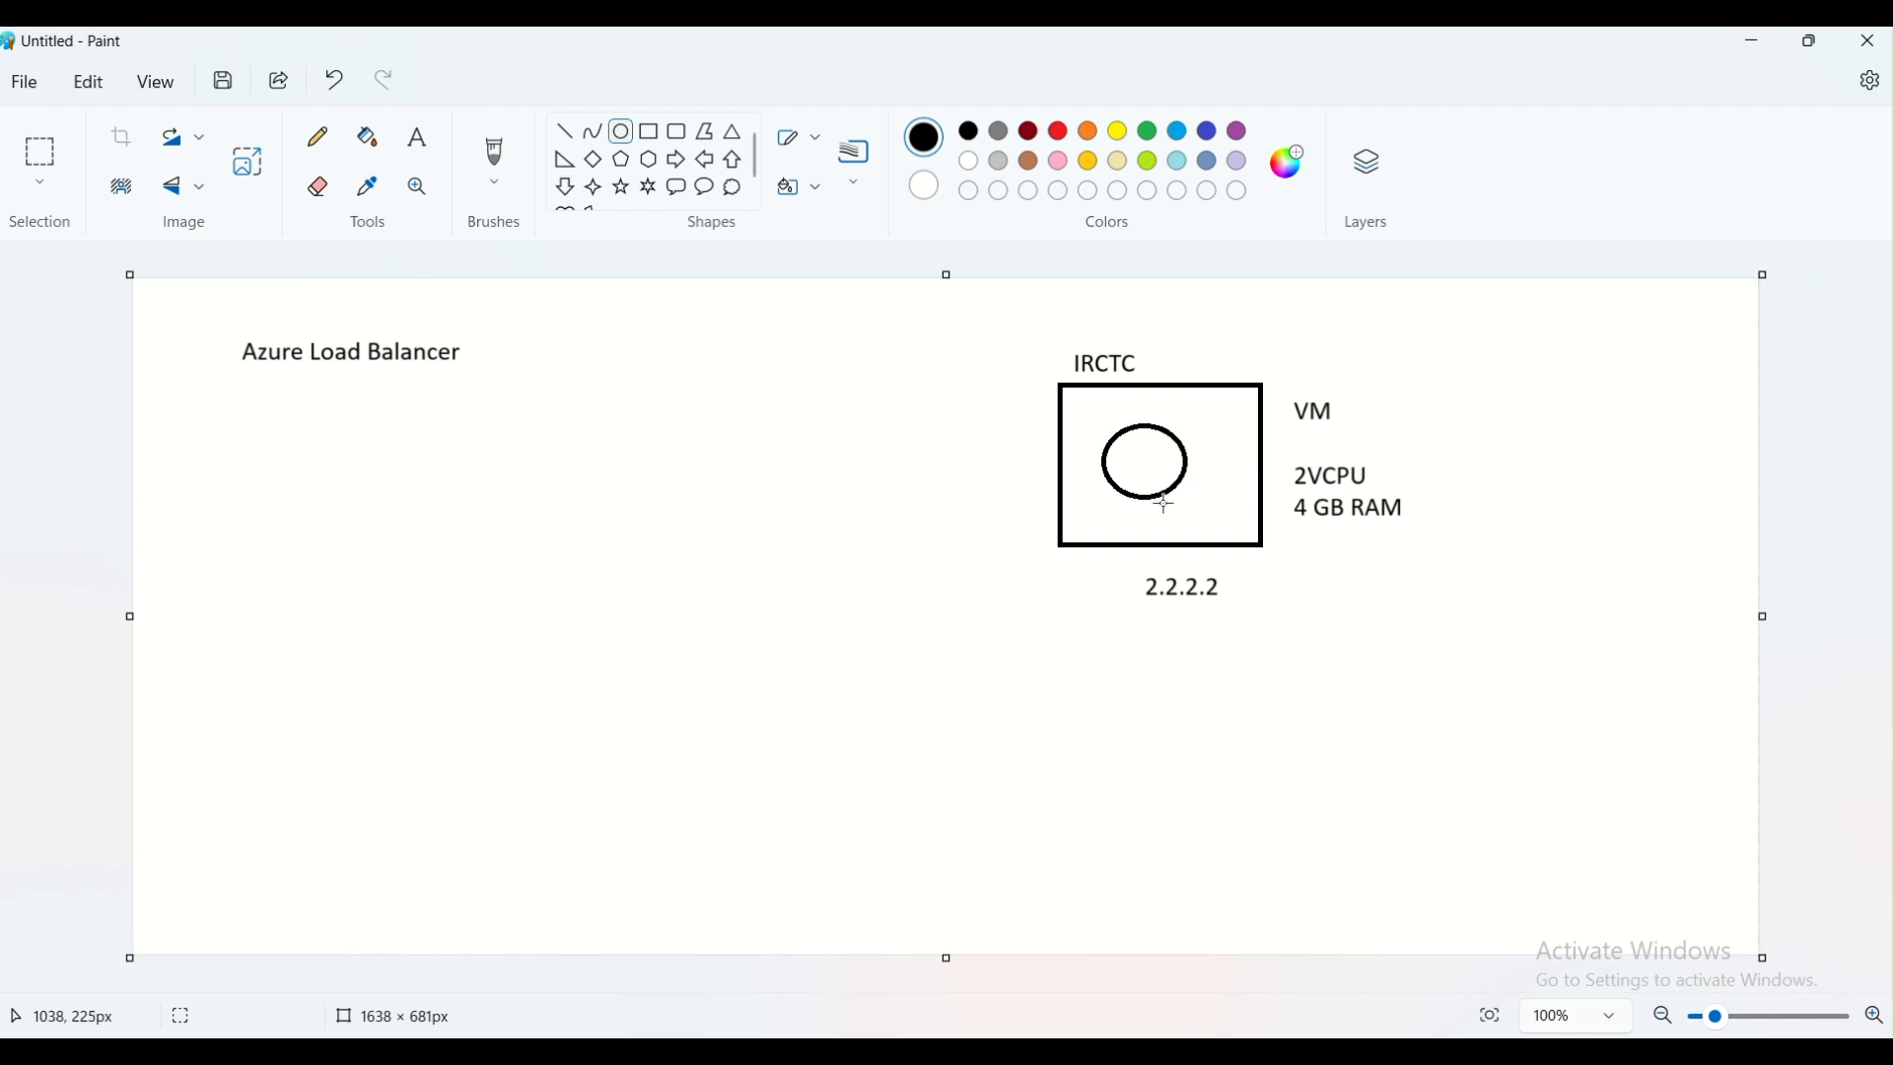
{"action": "left_click", "coordinate": [426, 134]}
{"action": "left_click", "coordinate": [1101, 515]}
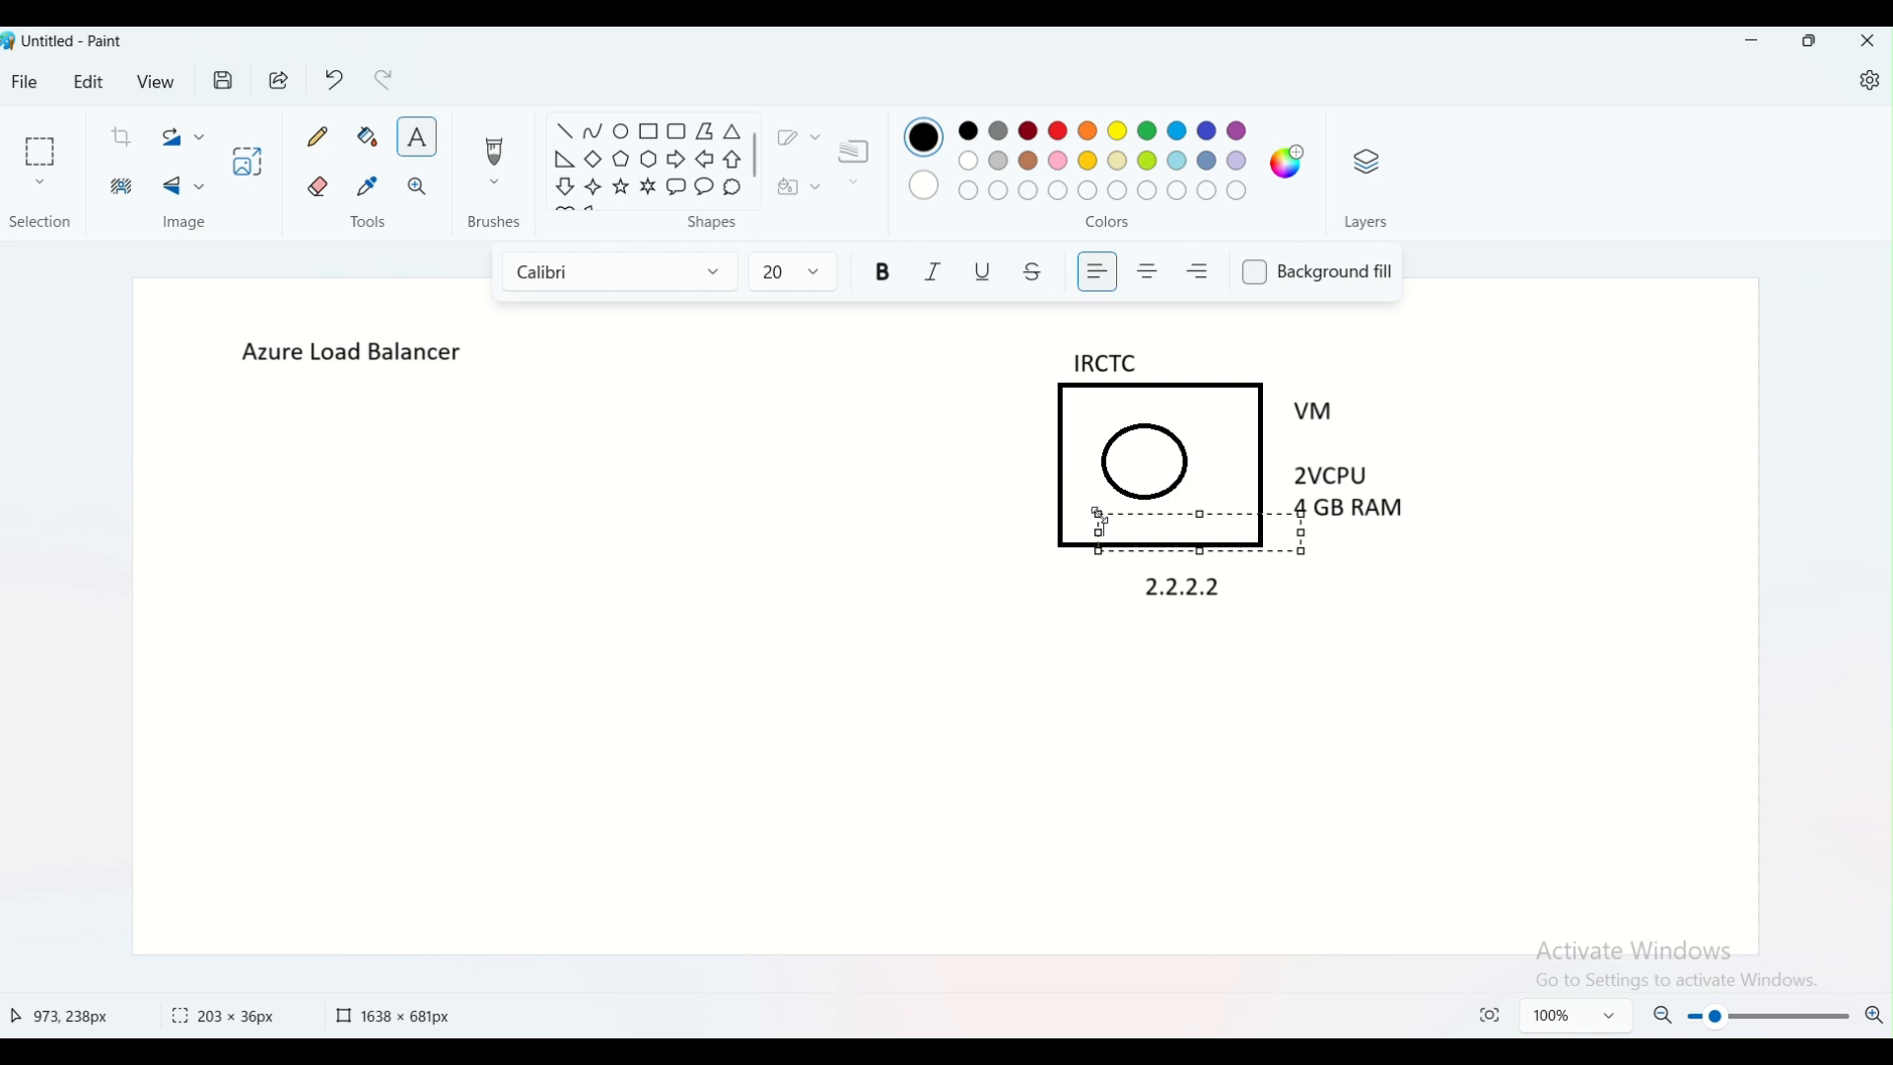
{"action": "left_click", "coordinate": [833, 503]}
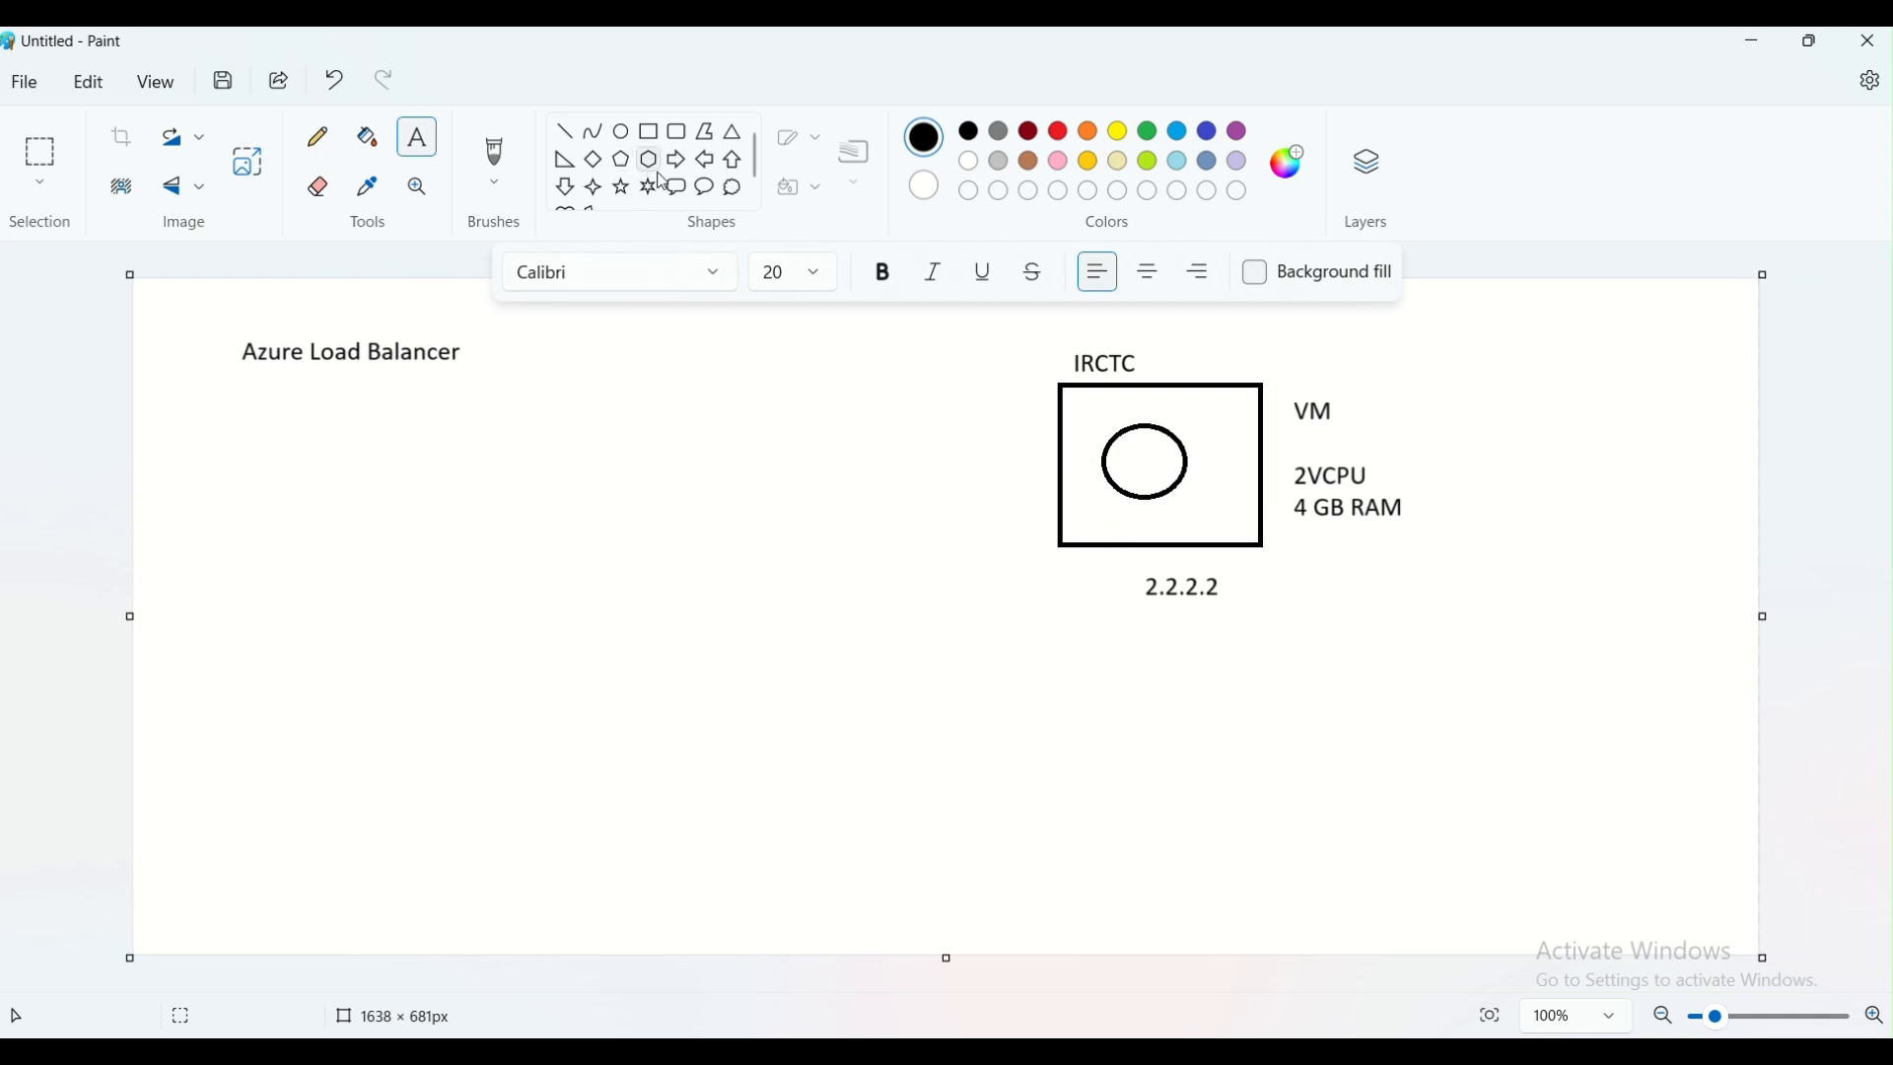
Draw a cloud-shaped thought callout in the lower-left part of the canvas
{"action": "left_click", "coordinate": [733, 188]}
{"action": "left_click_drag", "start_coordinate": [565, 523], "coordinate": [683, 605]}
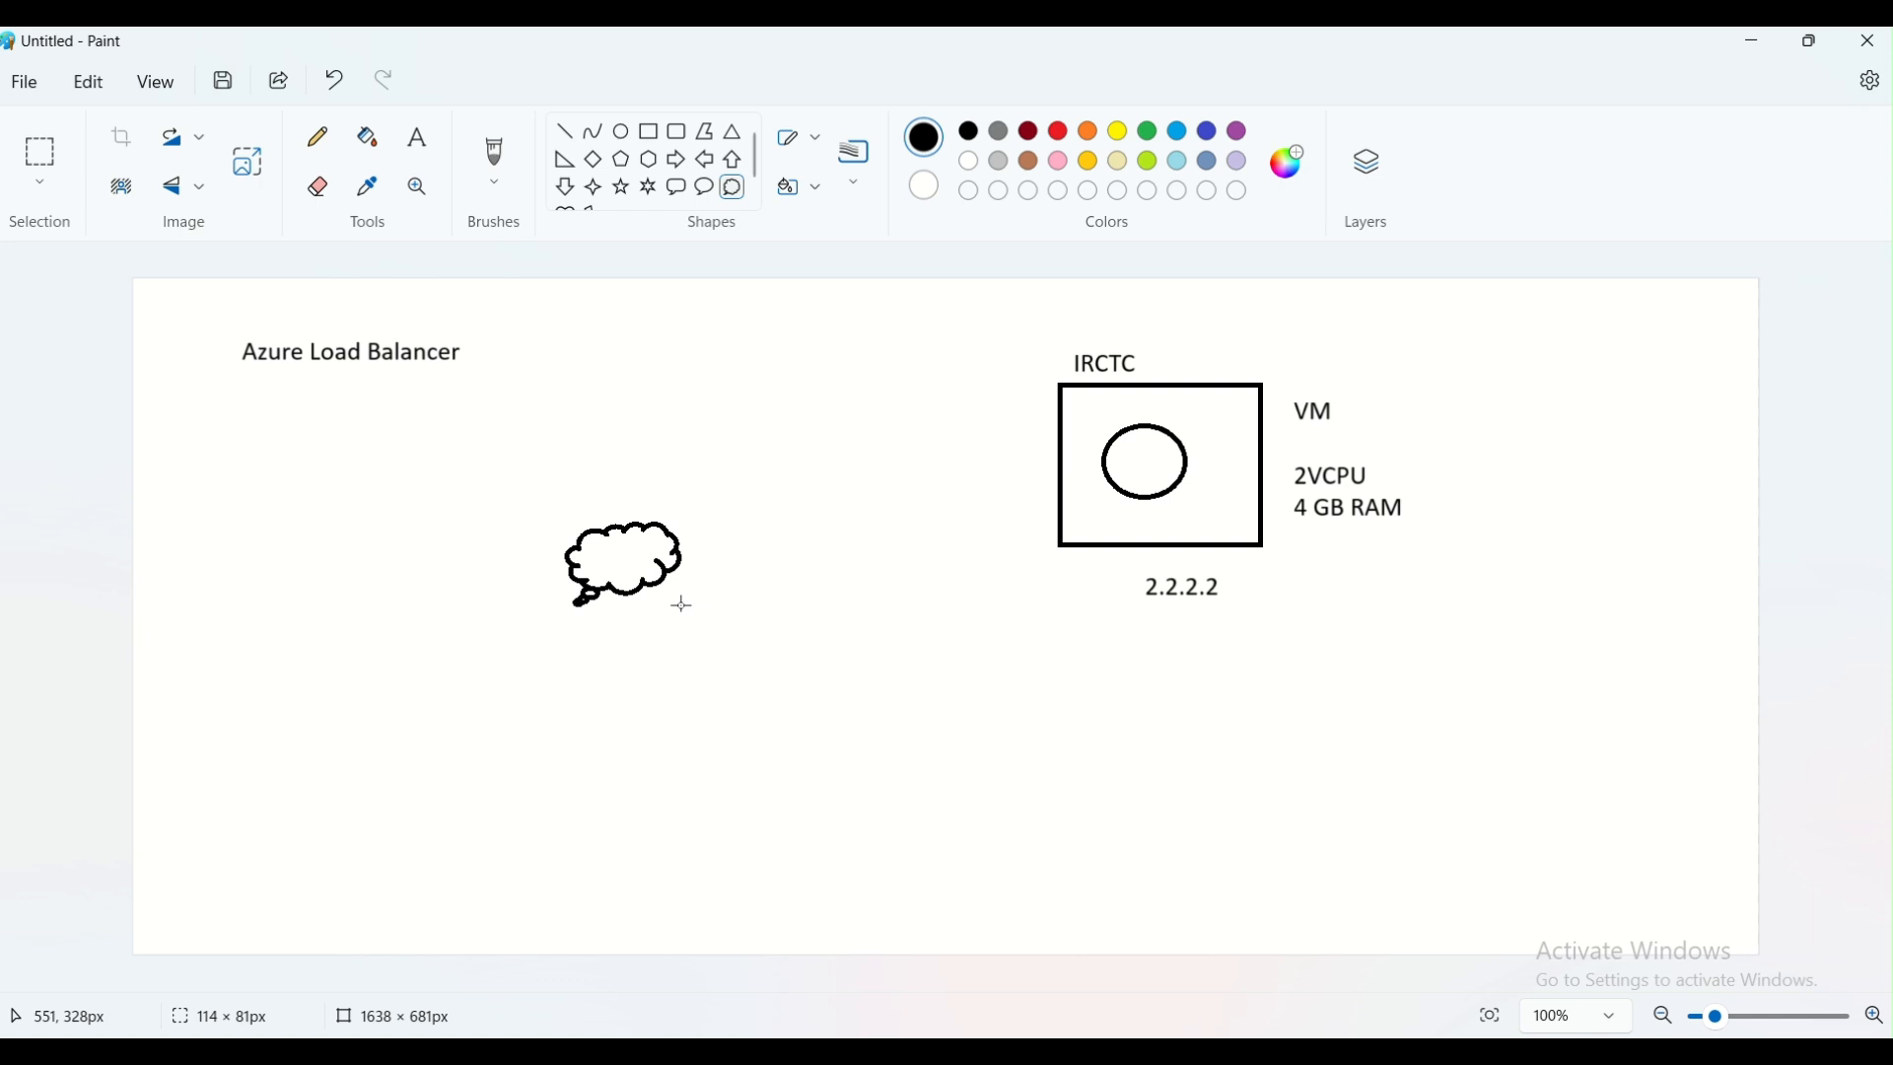
{"action": "left_click_drag", "start_coordinate": [280, 617], "coordinate": [426, 750]}
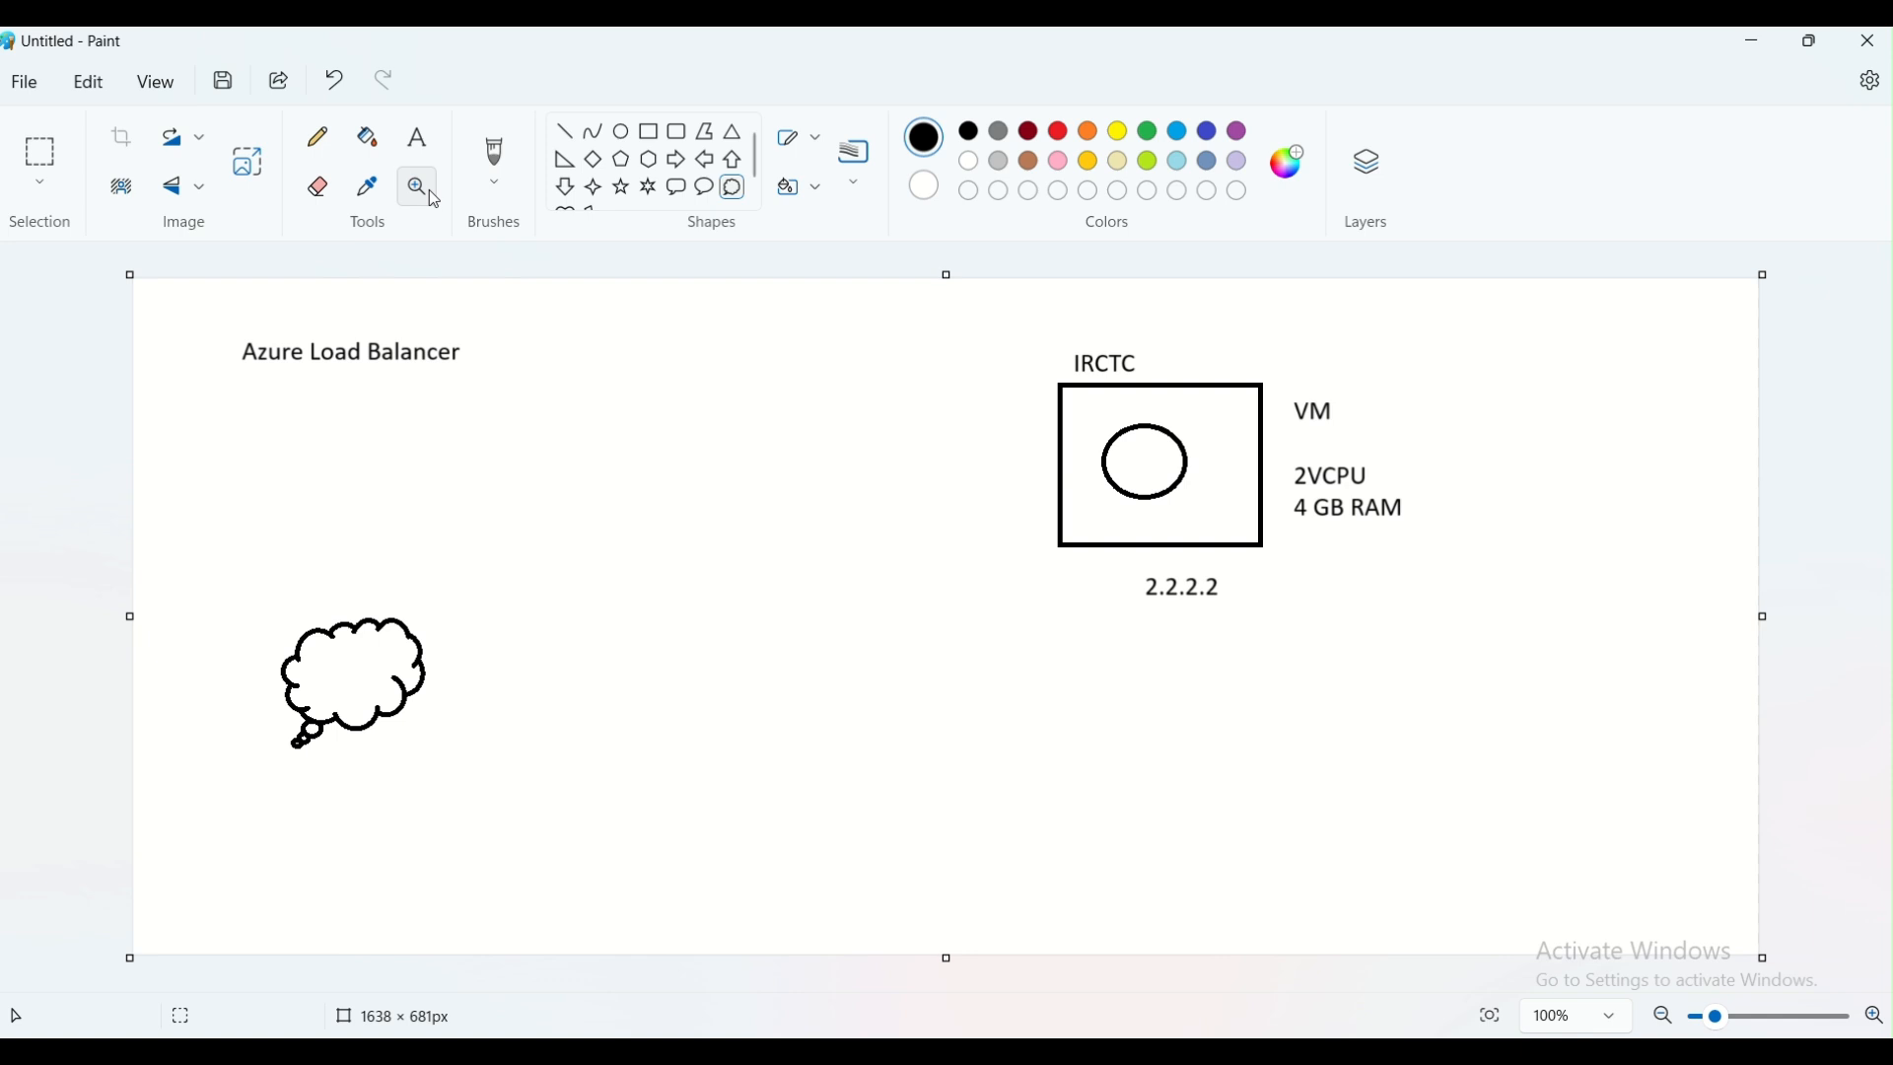
{"action": "left_click", "coordinate": [418, 138]}
{"action": "left_click", "coordinate": [335, 785]}
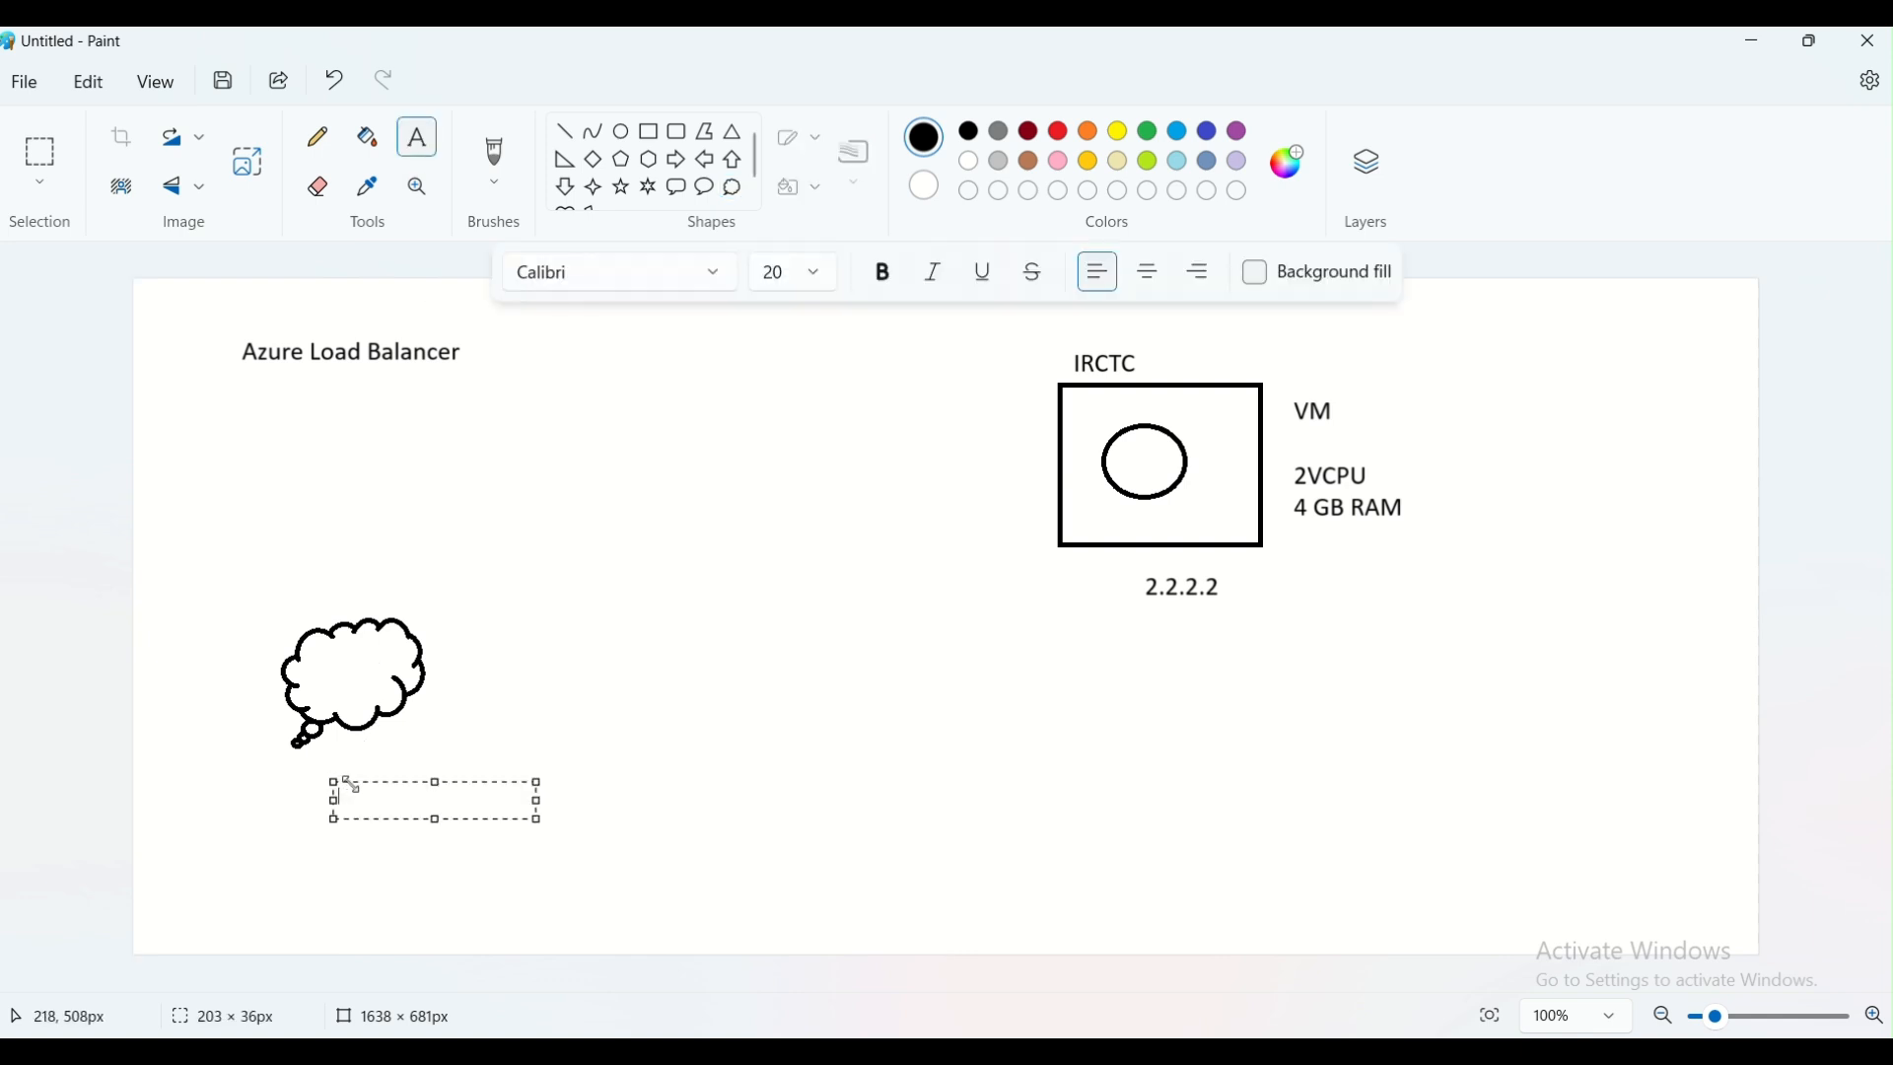
{"action": "type", "text": "Internet"}
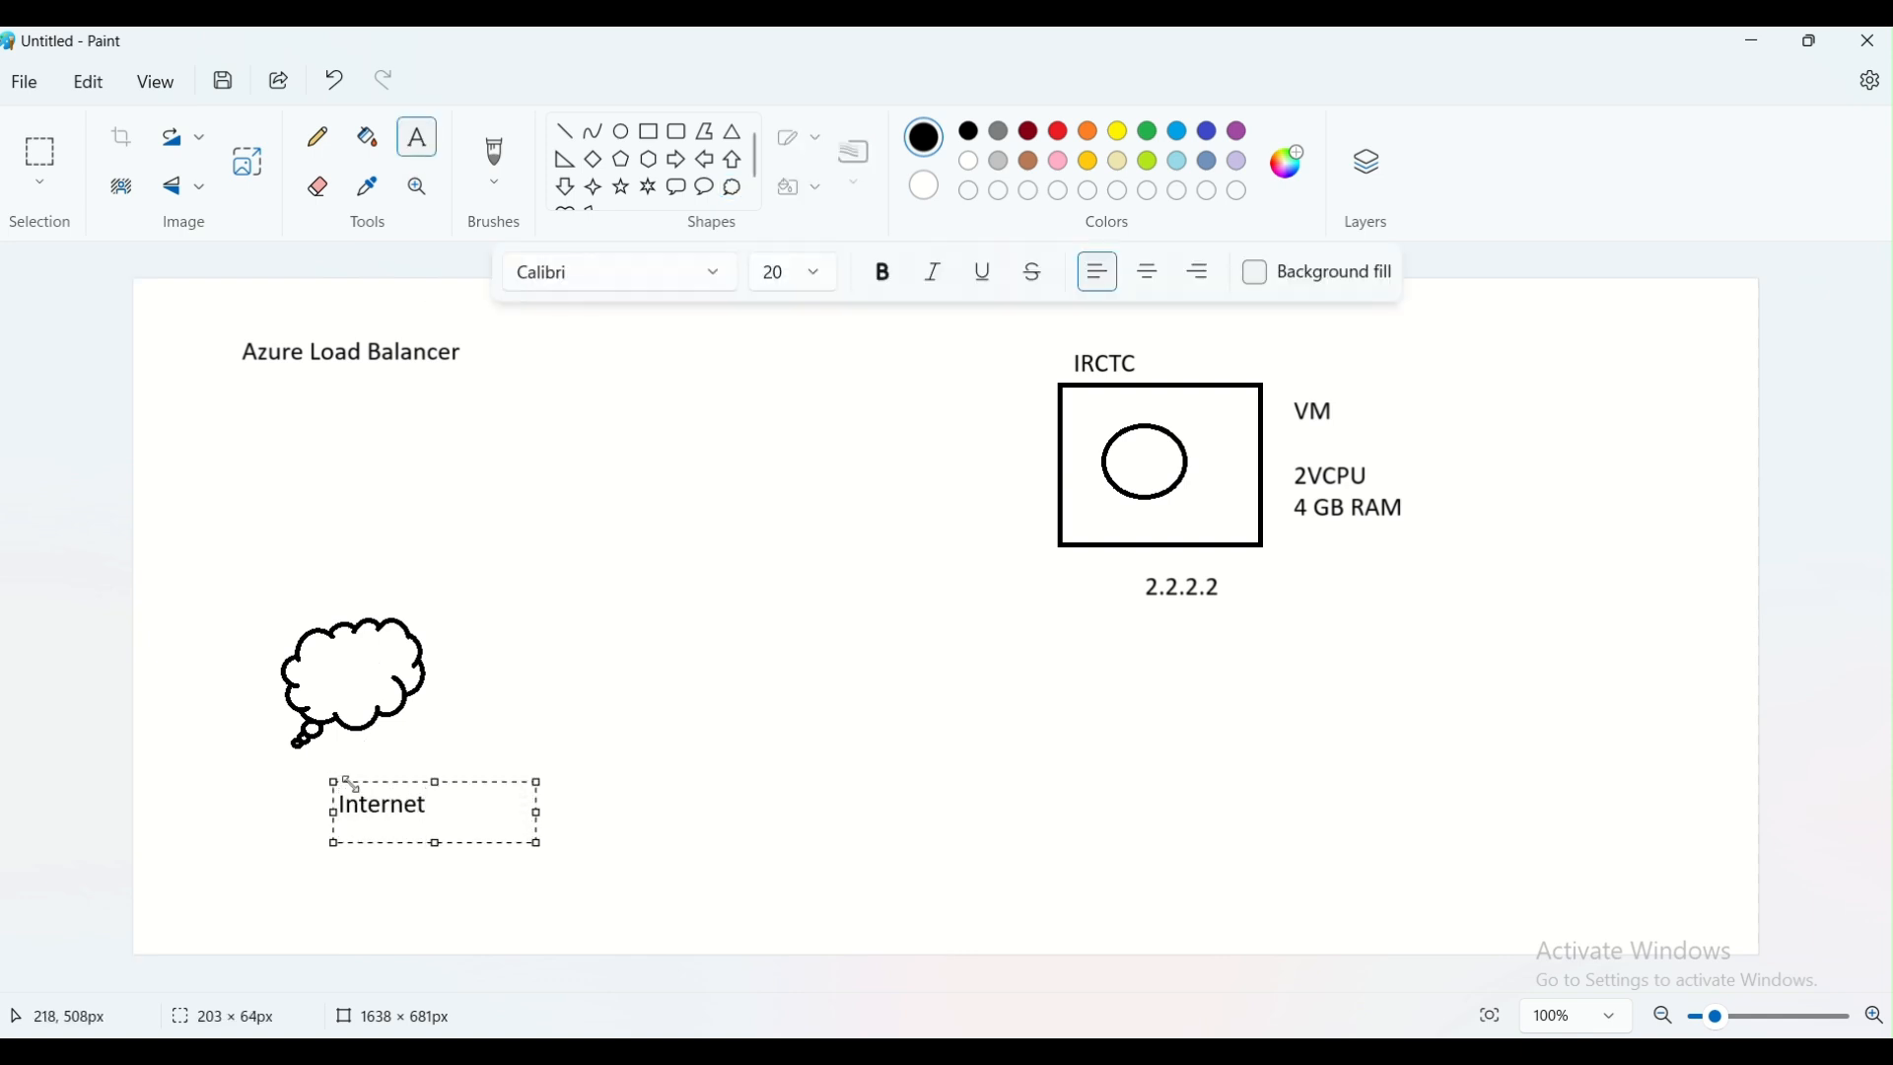
{"action": "key", "text": "Return"}
{"action": "key", "text": "Return"}
{"action": "type", "text": "www"}
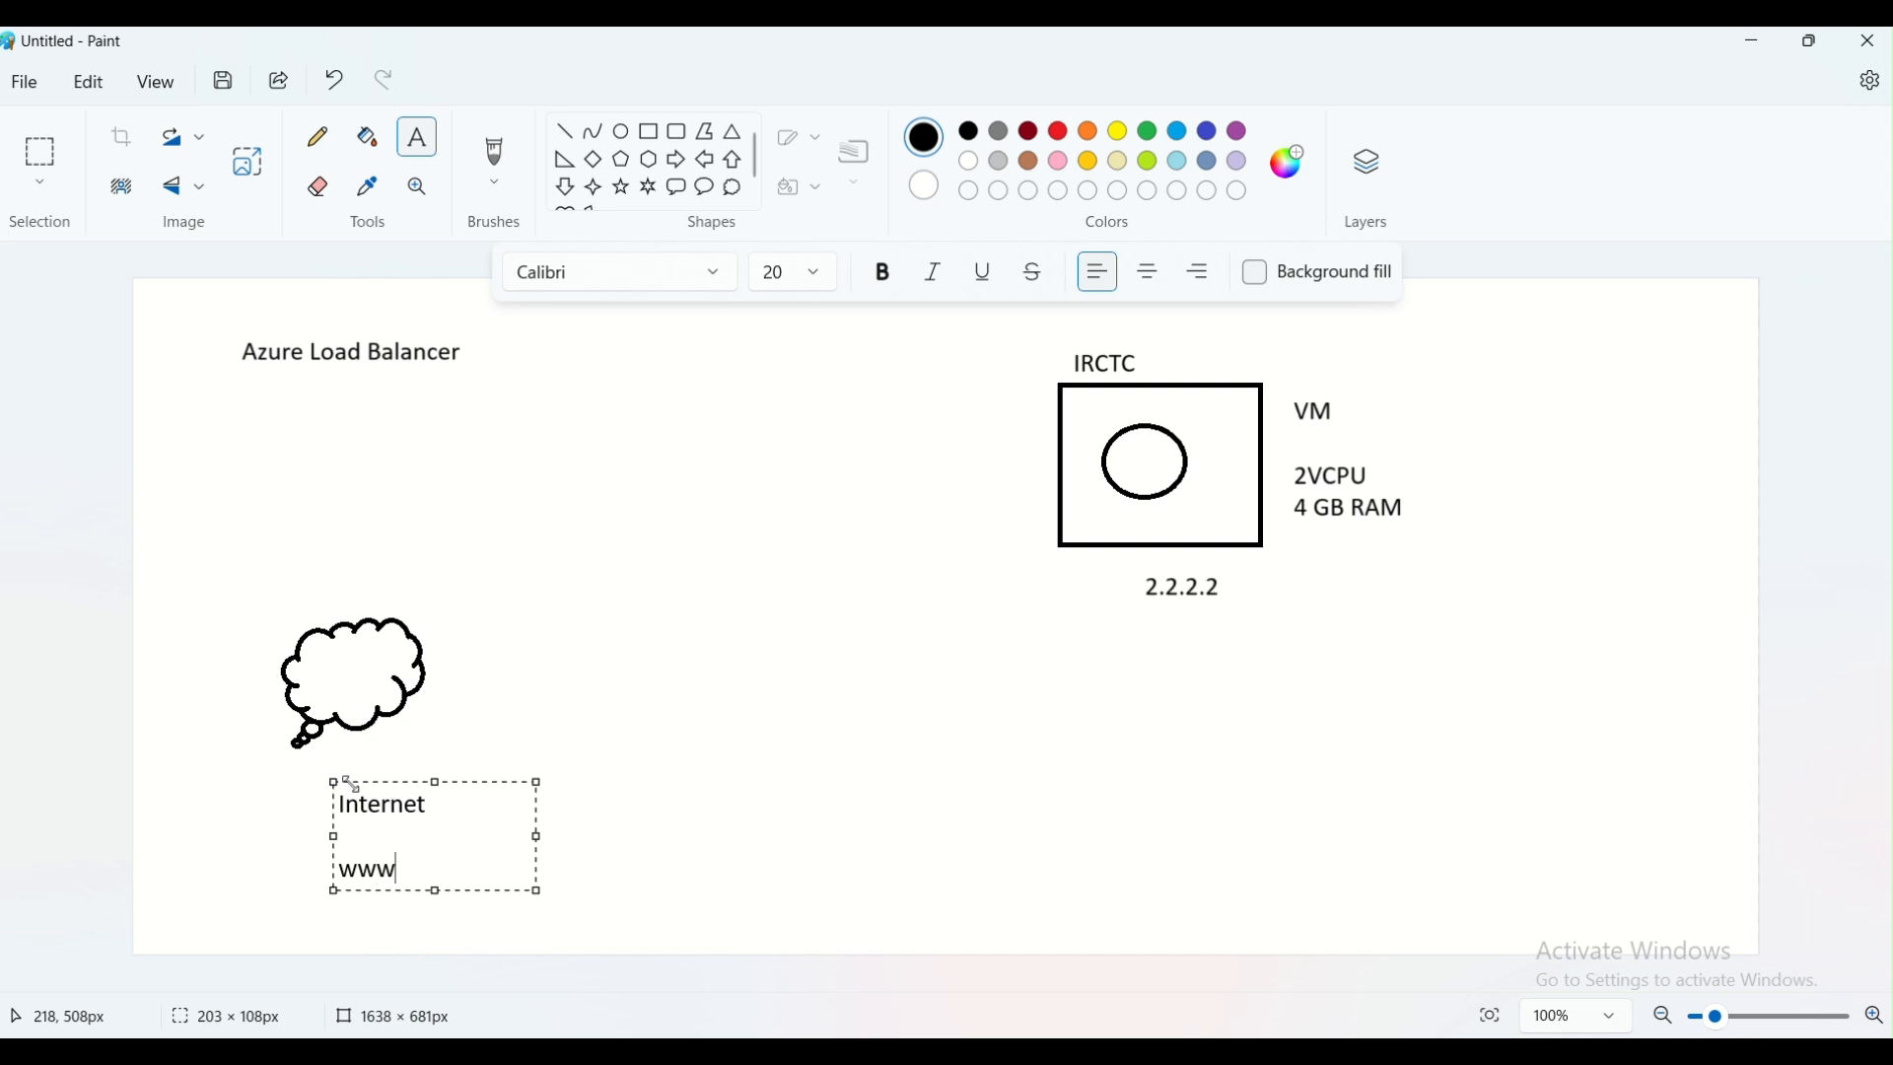
{"action": "type", "text": ".irctc.com"}
{"action": "left_click", "coordinate": [477, 706]}
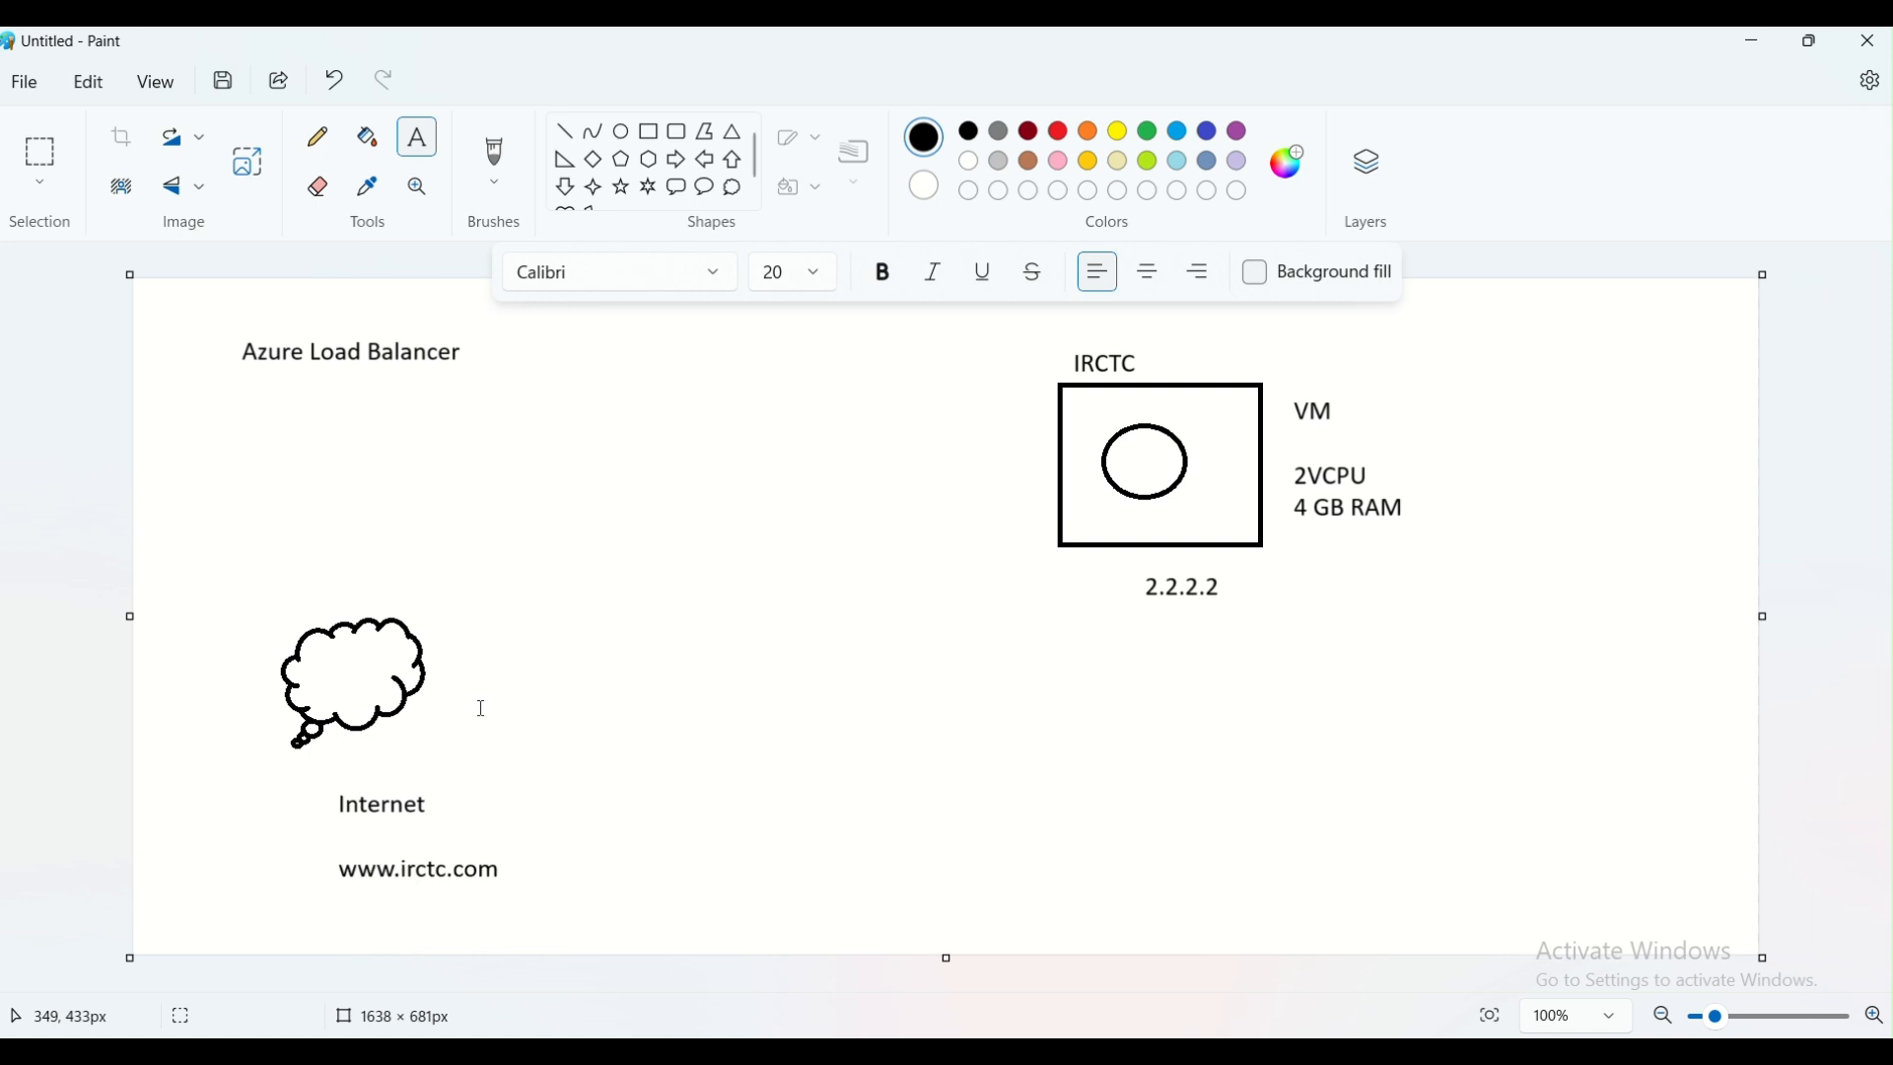
Draw a small hexagon between the cloud and the IRCTC rectangle and label it "DNS Server" above
{"action": "left_click", "coordinate": [649, 160]}
{"action": "left_click_drag", "start_coordinate": [646, 450], "coordinate": [734, 550]}
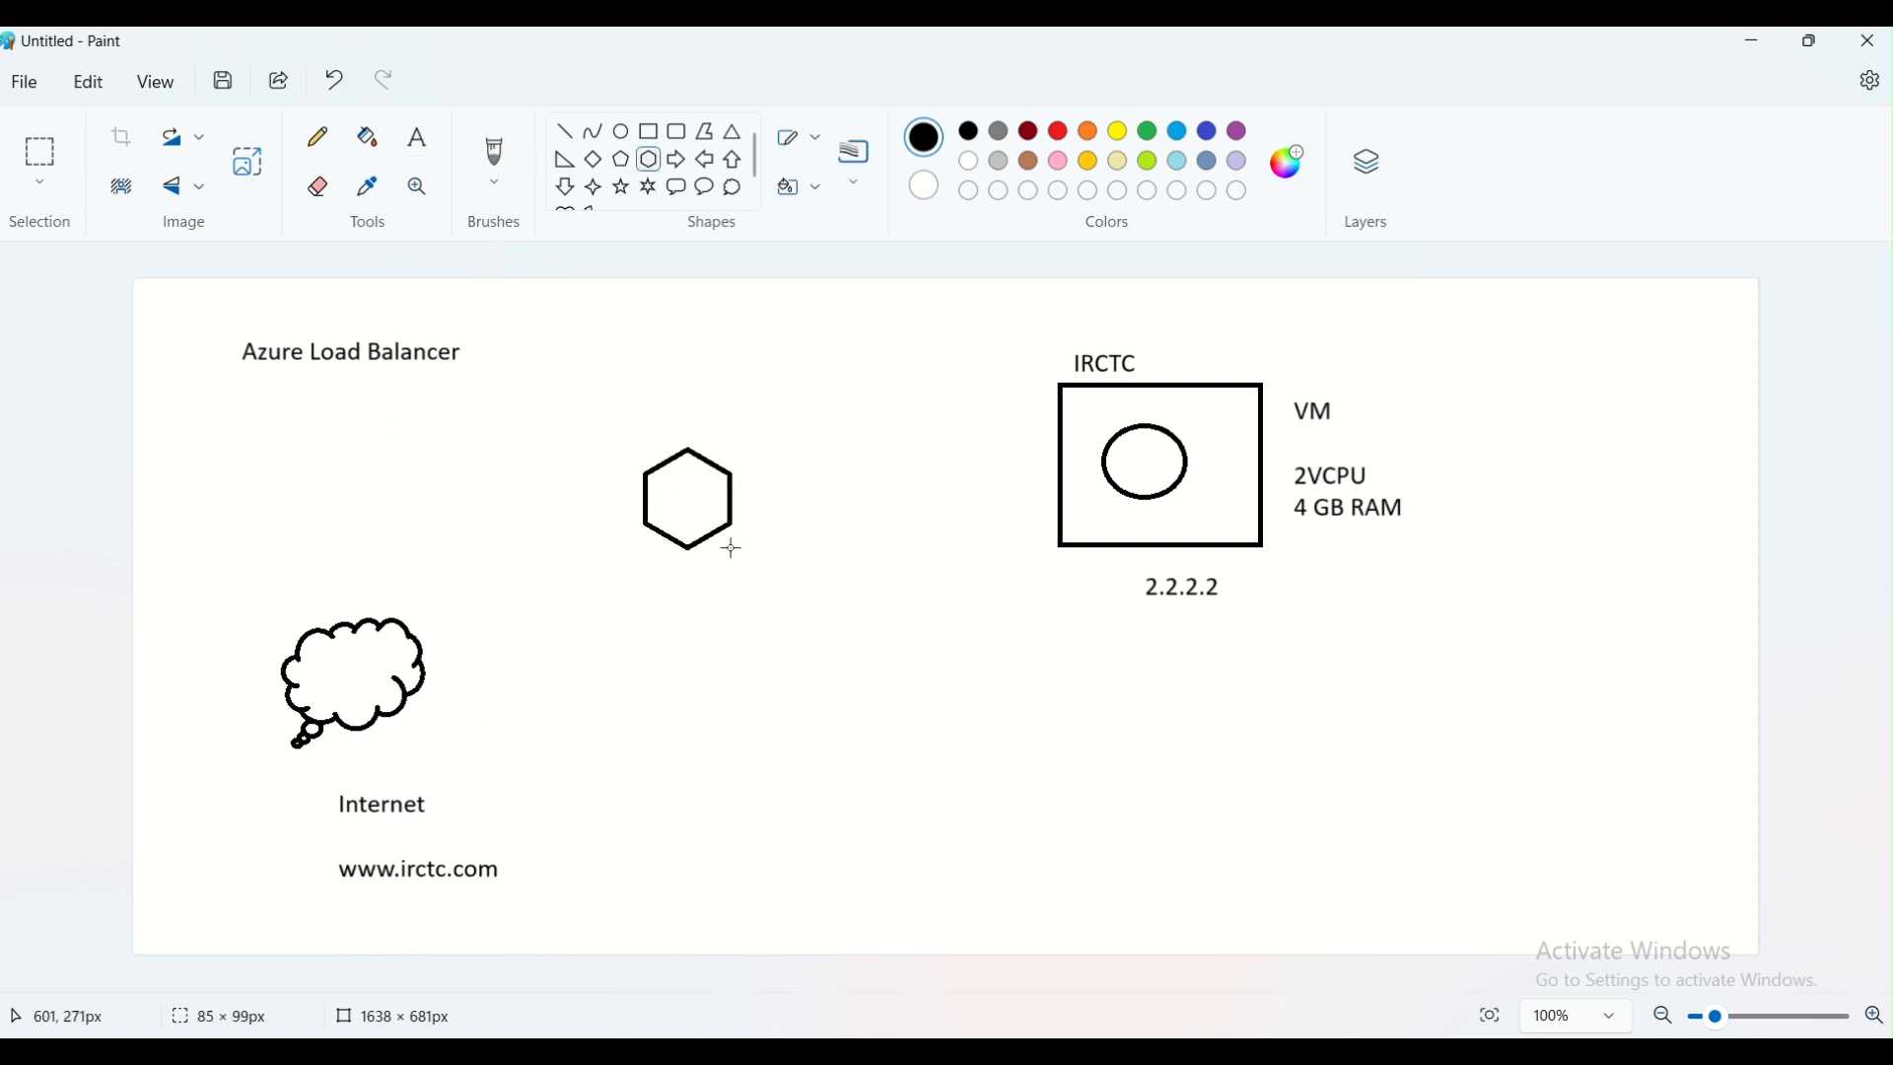
{"action": "left_click", "coordinate": [420, 141]}
{"action": "left_click", "coordinate": [648, 404]}
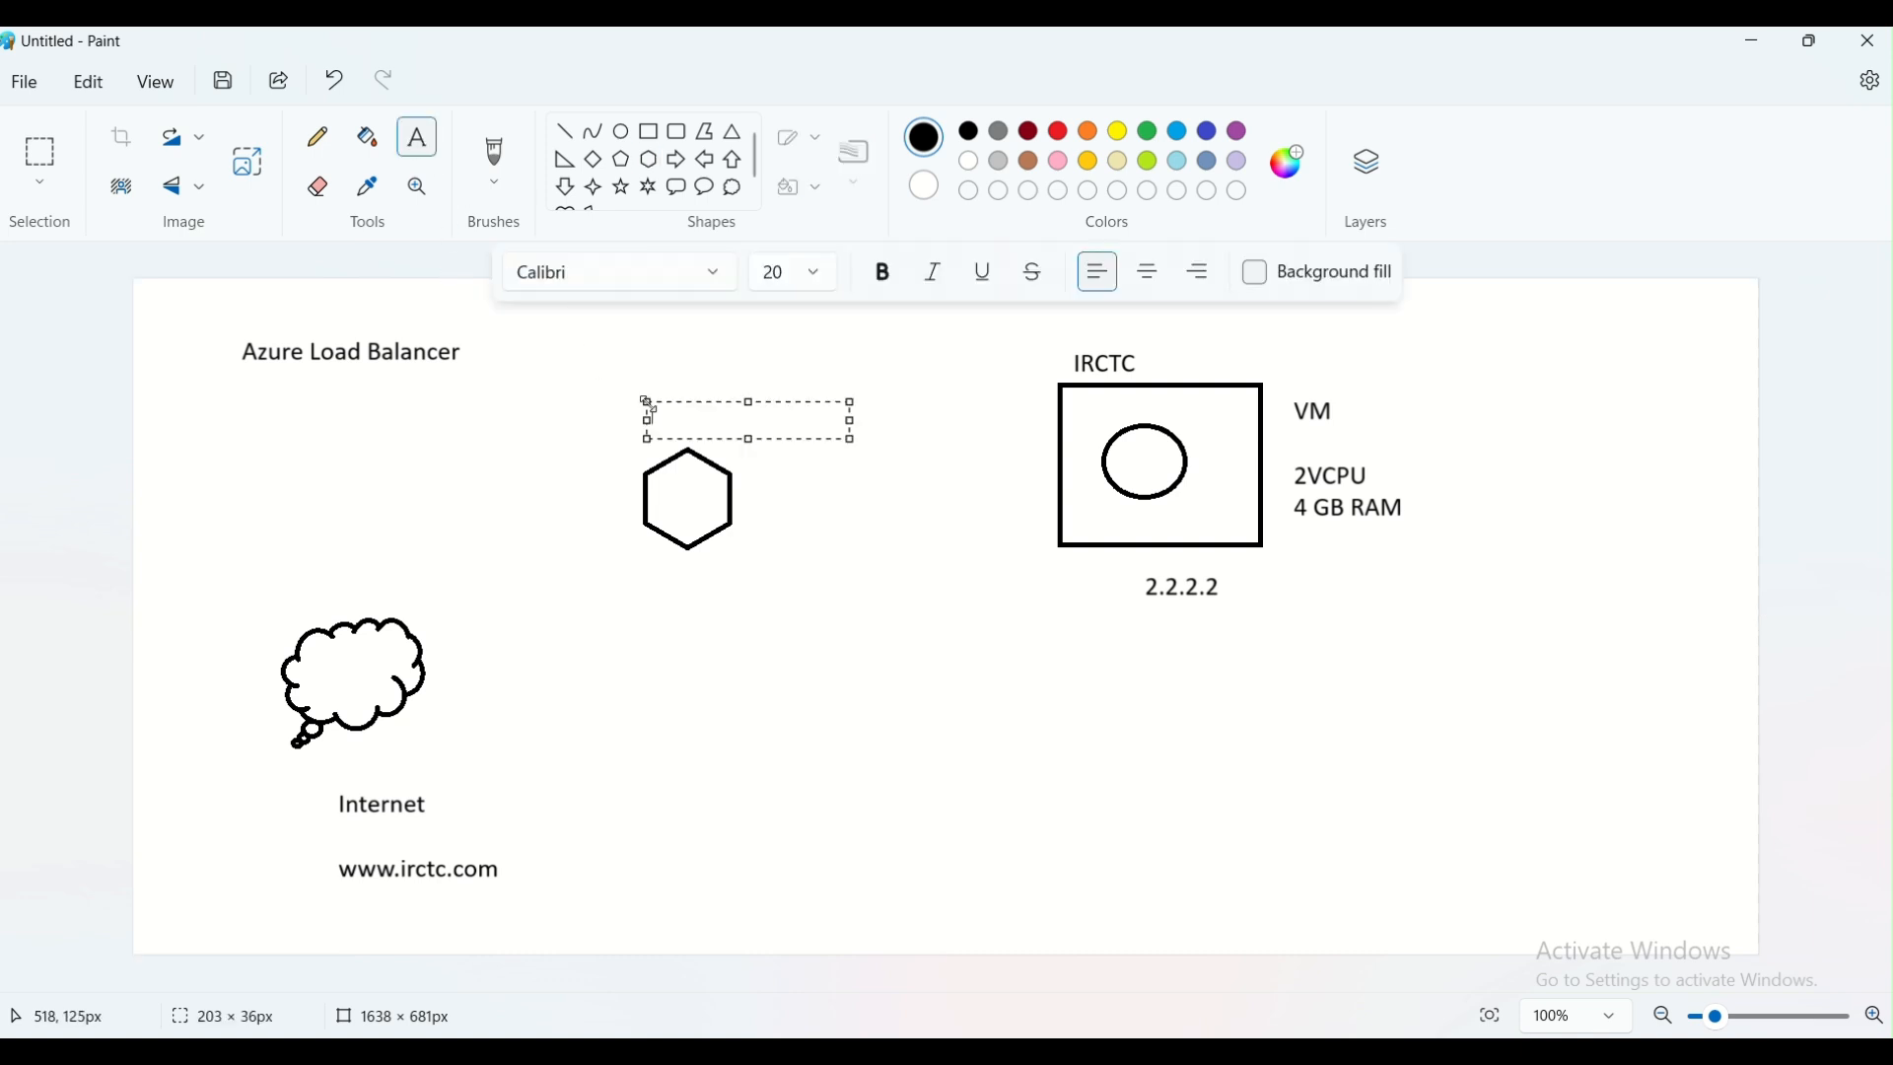
{"action": "type", "text": "DNS Serv"}
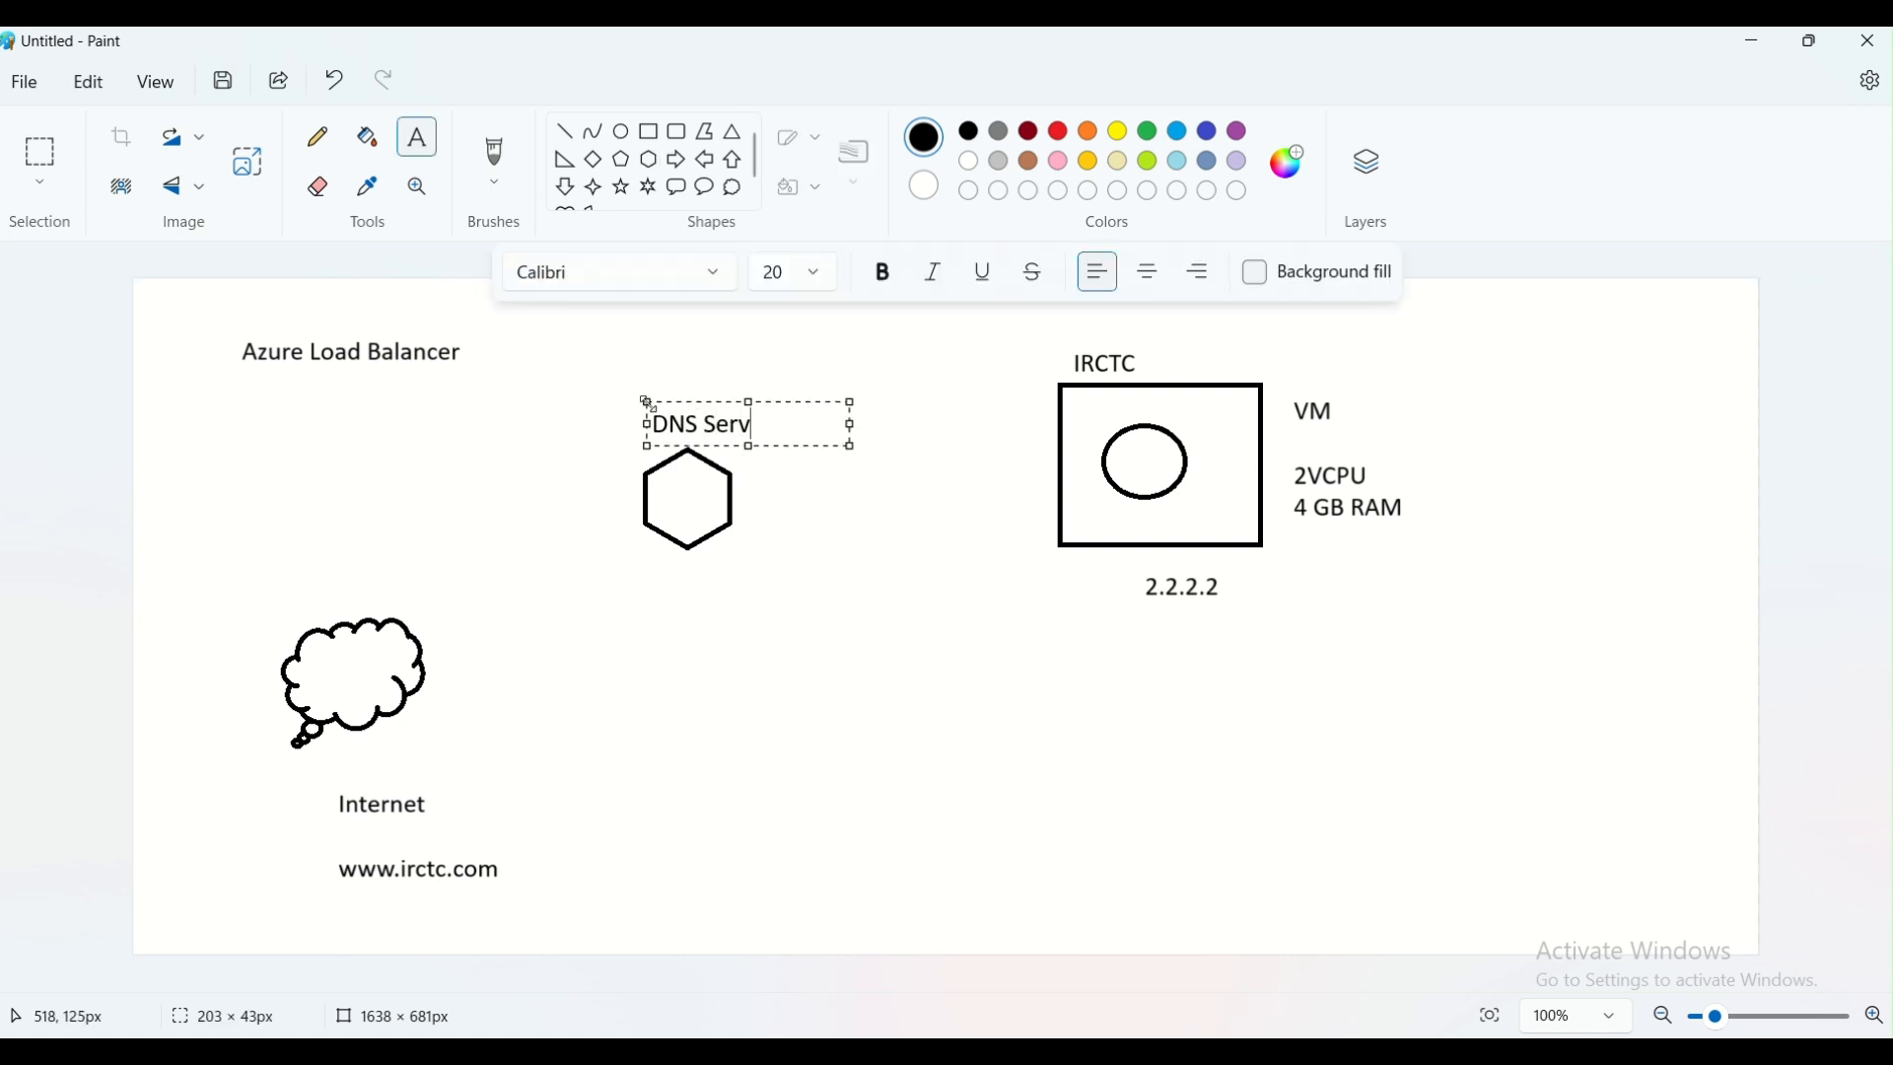
{"action": "type", "text": "er"}
{"action": "left_click", "coordinate": [639, 684]}
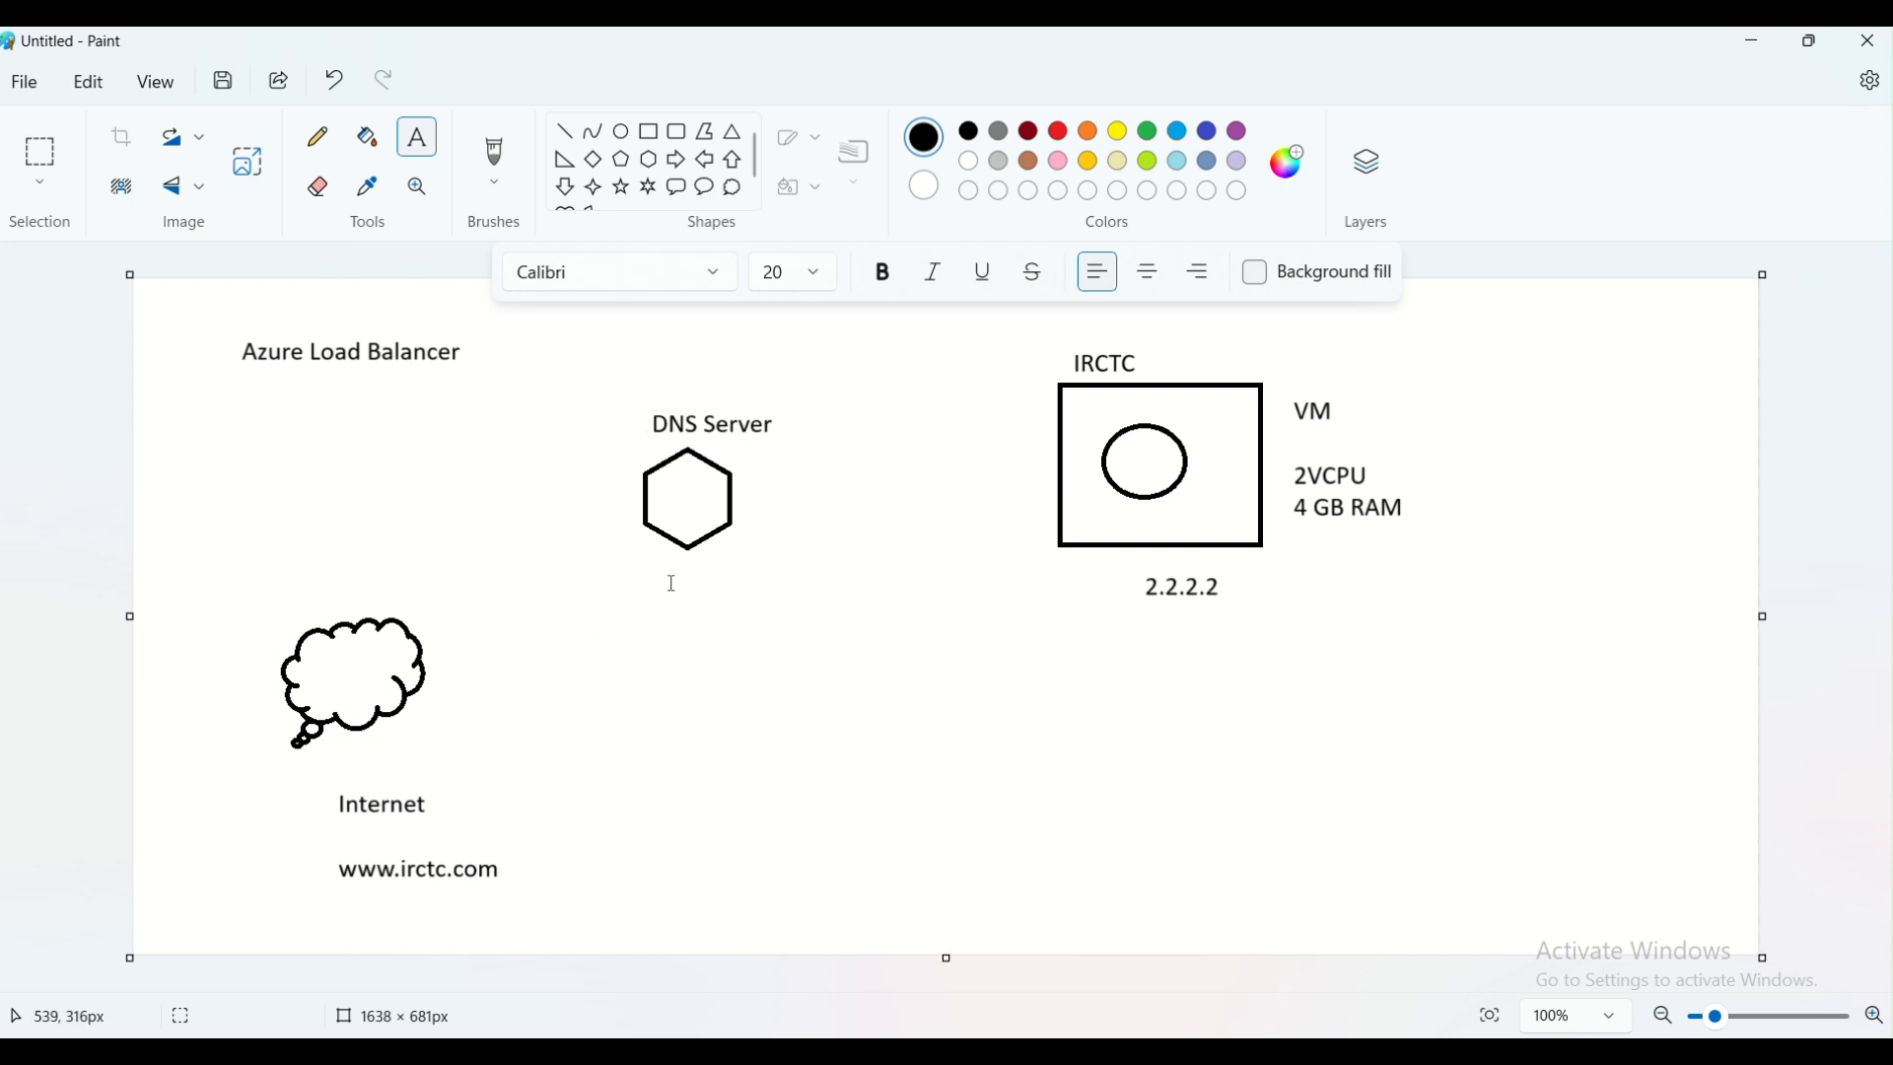
{"action": "left_click", "coordinate": [634, 580]}
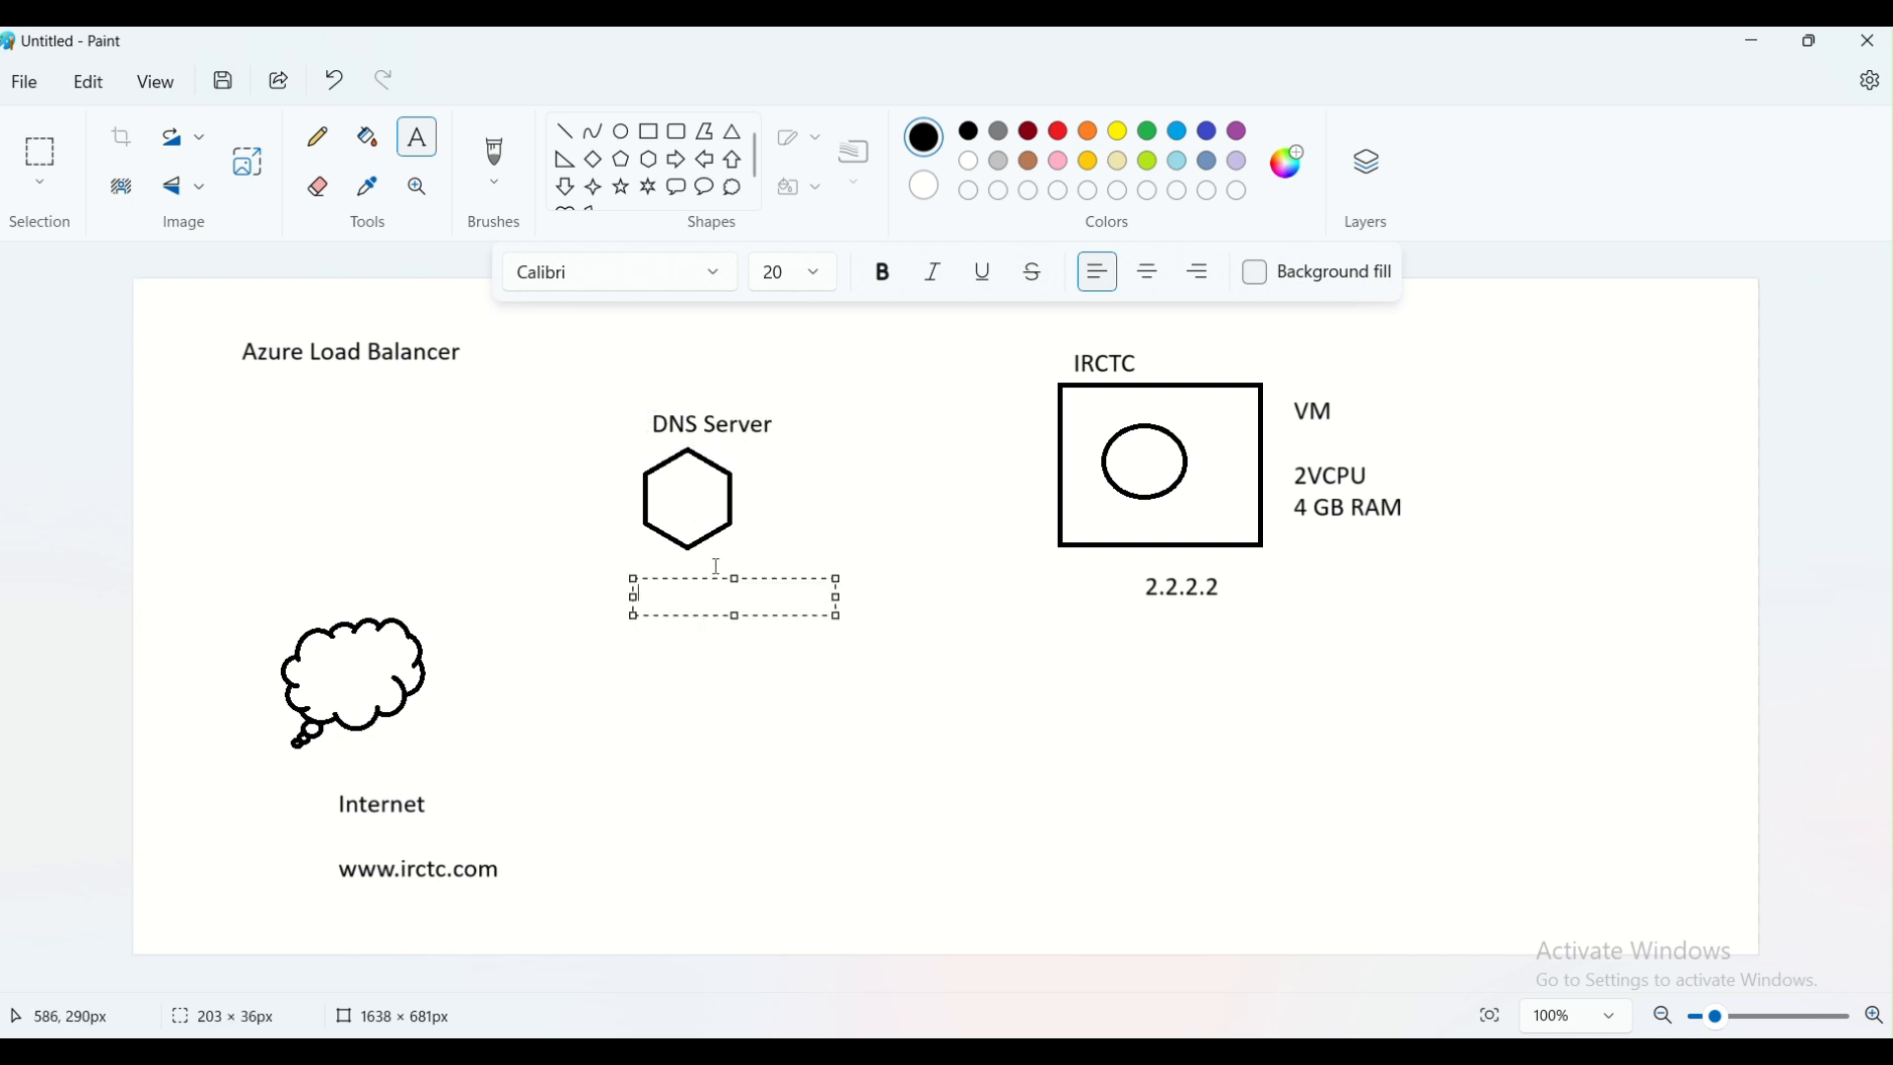
{"action": "type", "text": "www.irctc.com"}
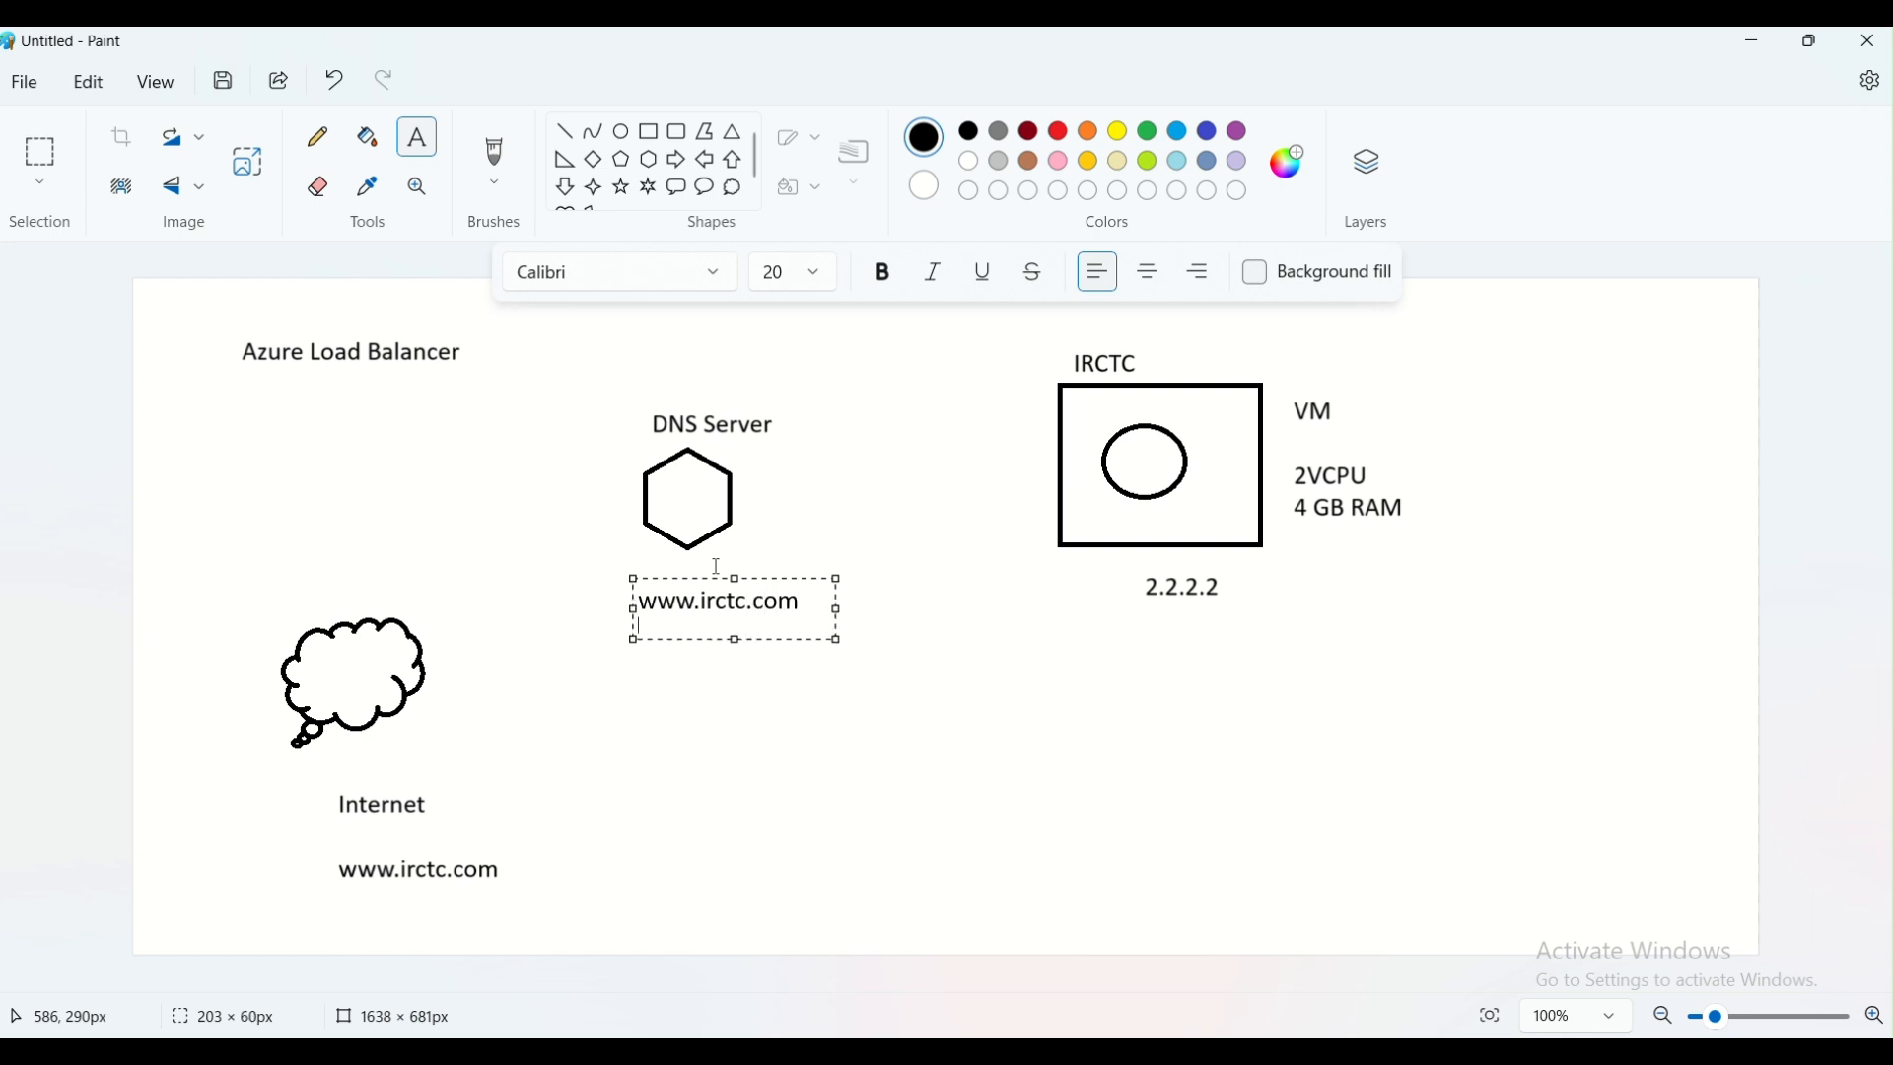
{"action": "key", "text": "Return"}
{"action": "type", "text": "2.2.2.2"}
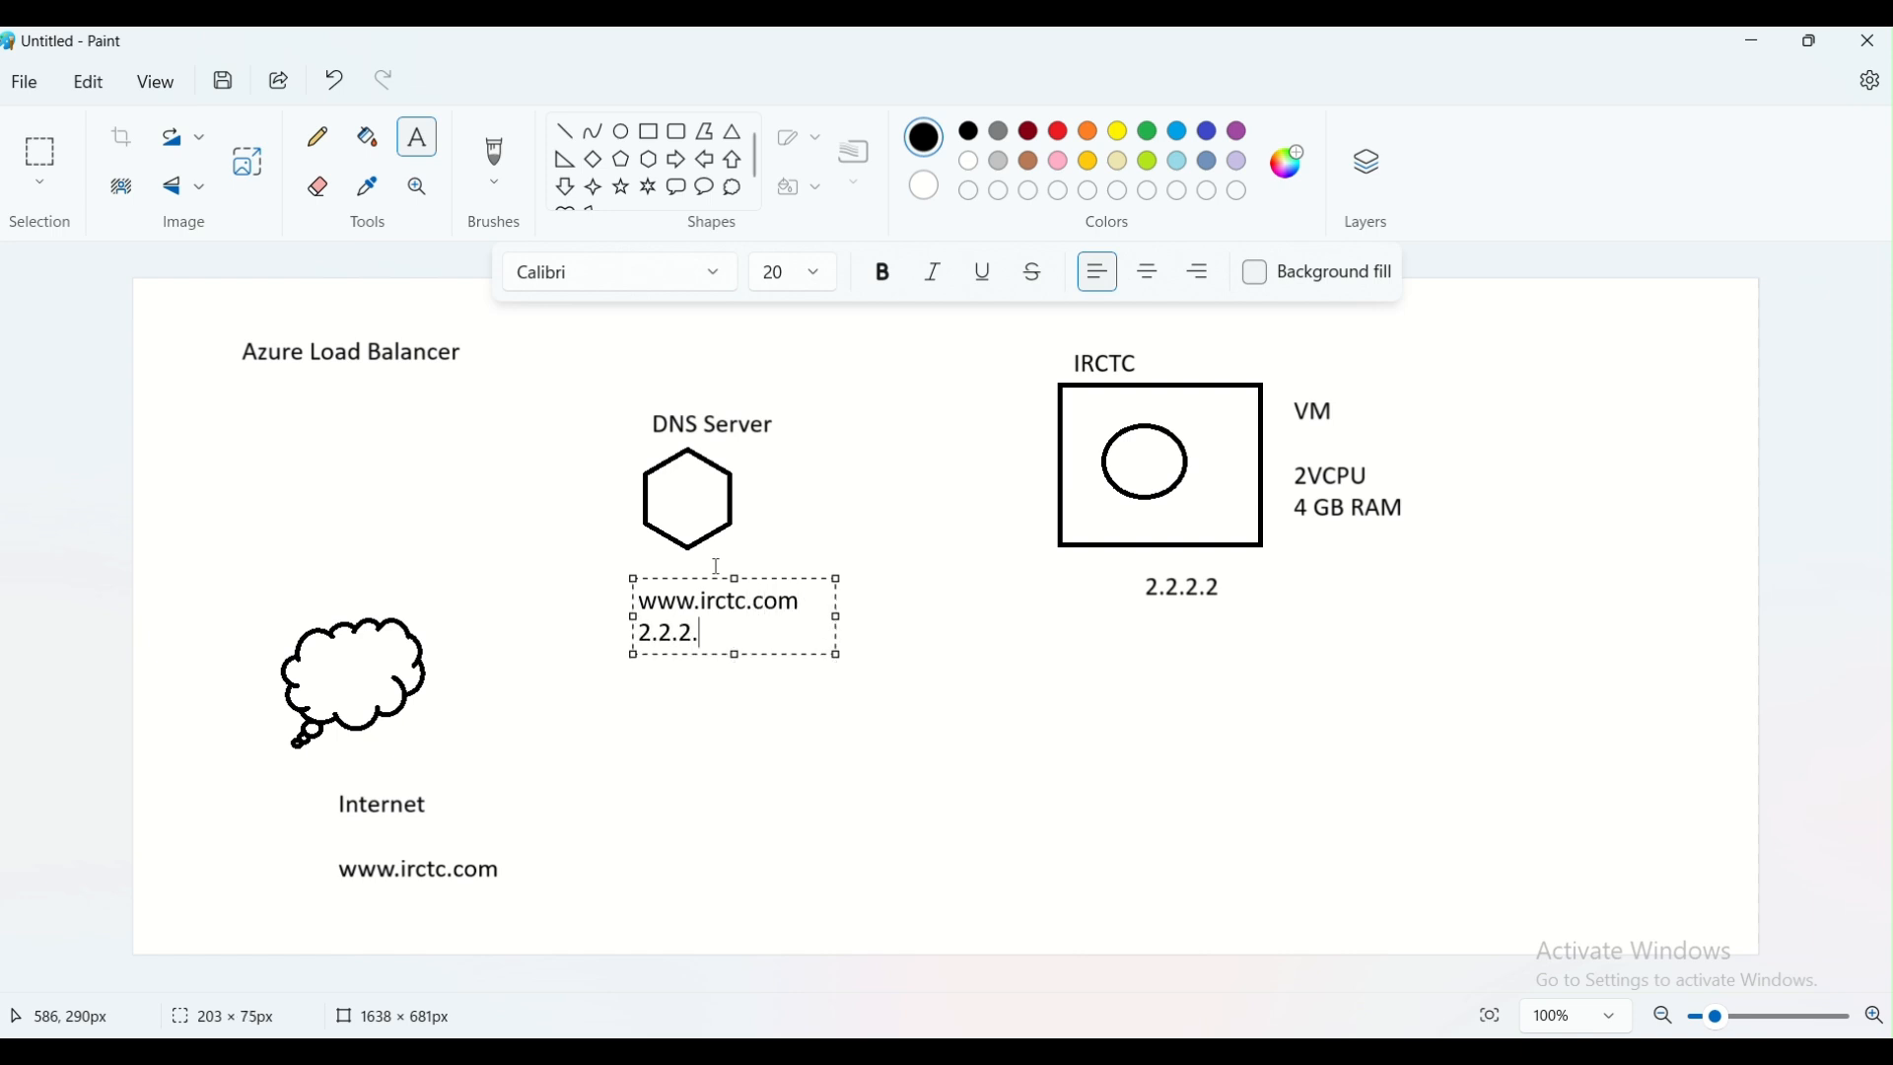
{"action": "left_click", "coordinate": [691, 761]}
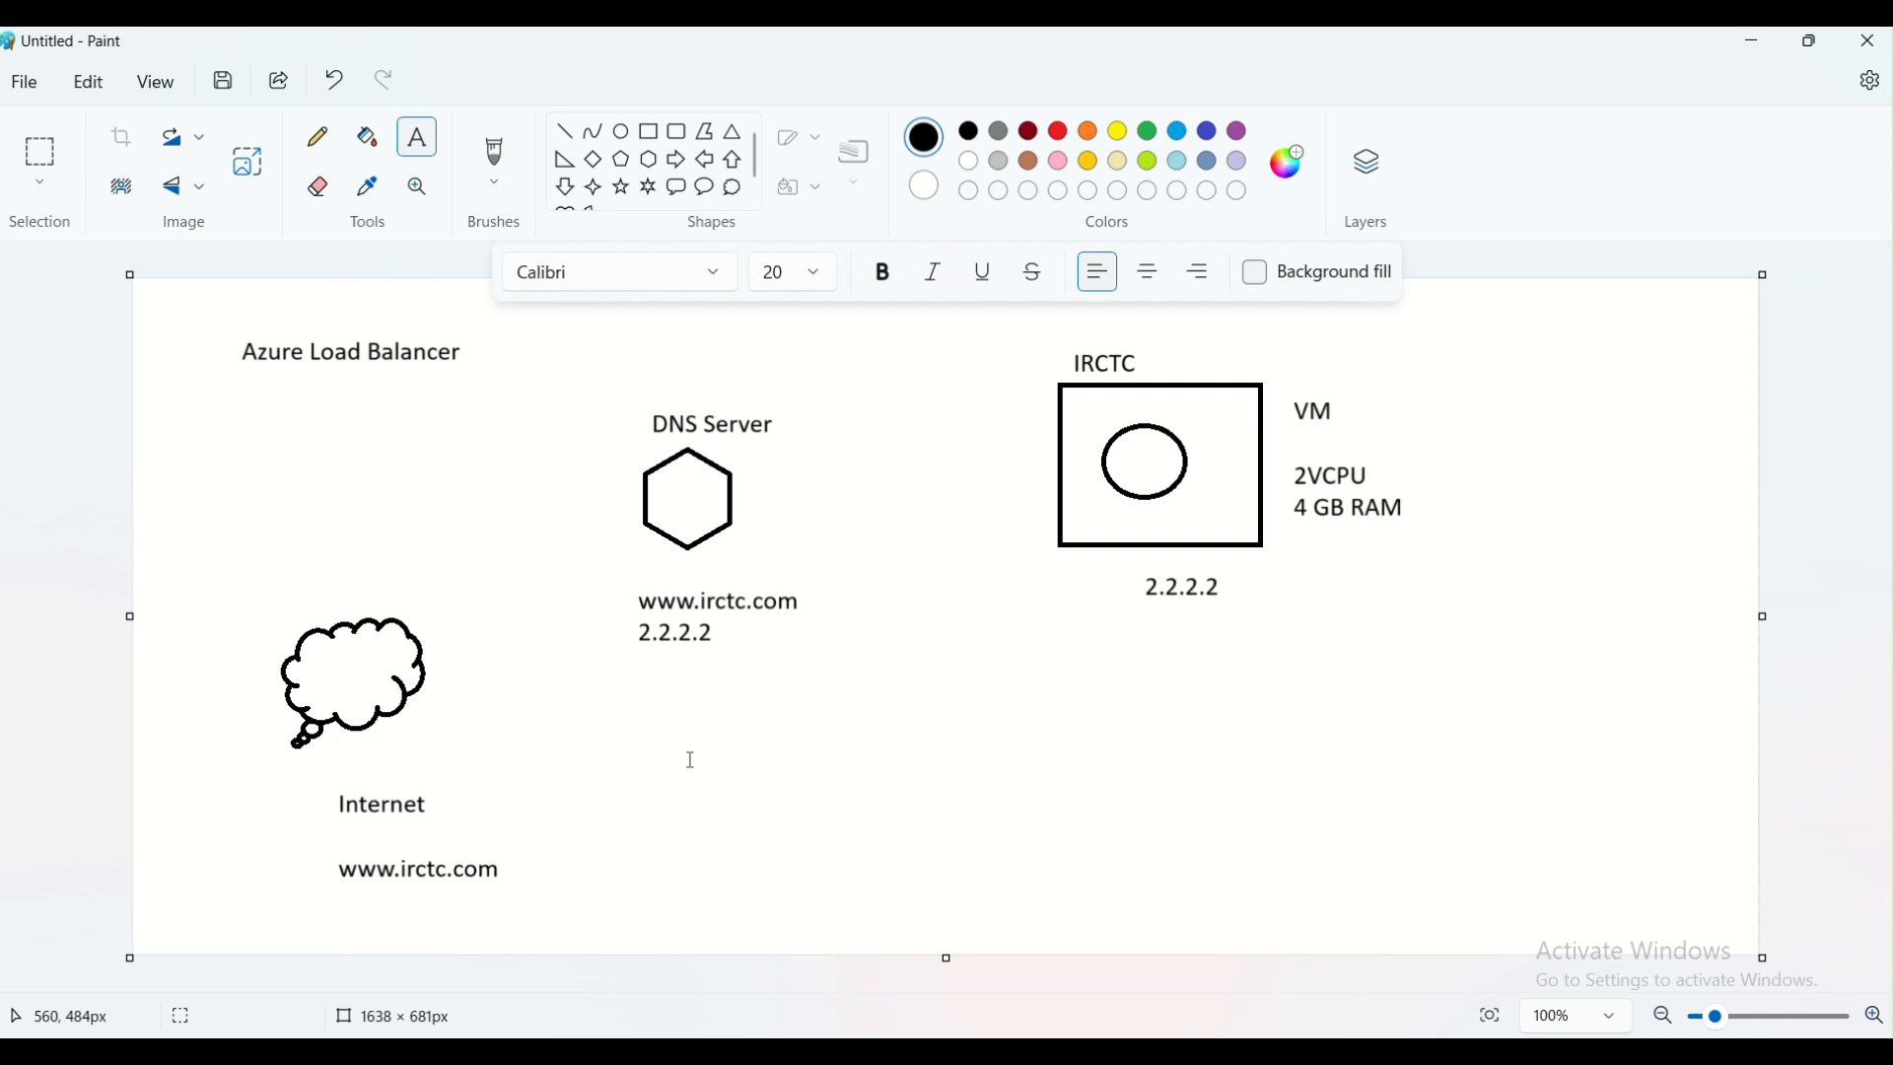
Draw freehand pencil arrows from the cloud through the DNS Server hexagon to the IRCTC rectangle and back again
{"action": "left_click", "coordinate": [318, 137]}
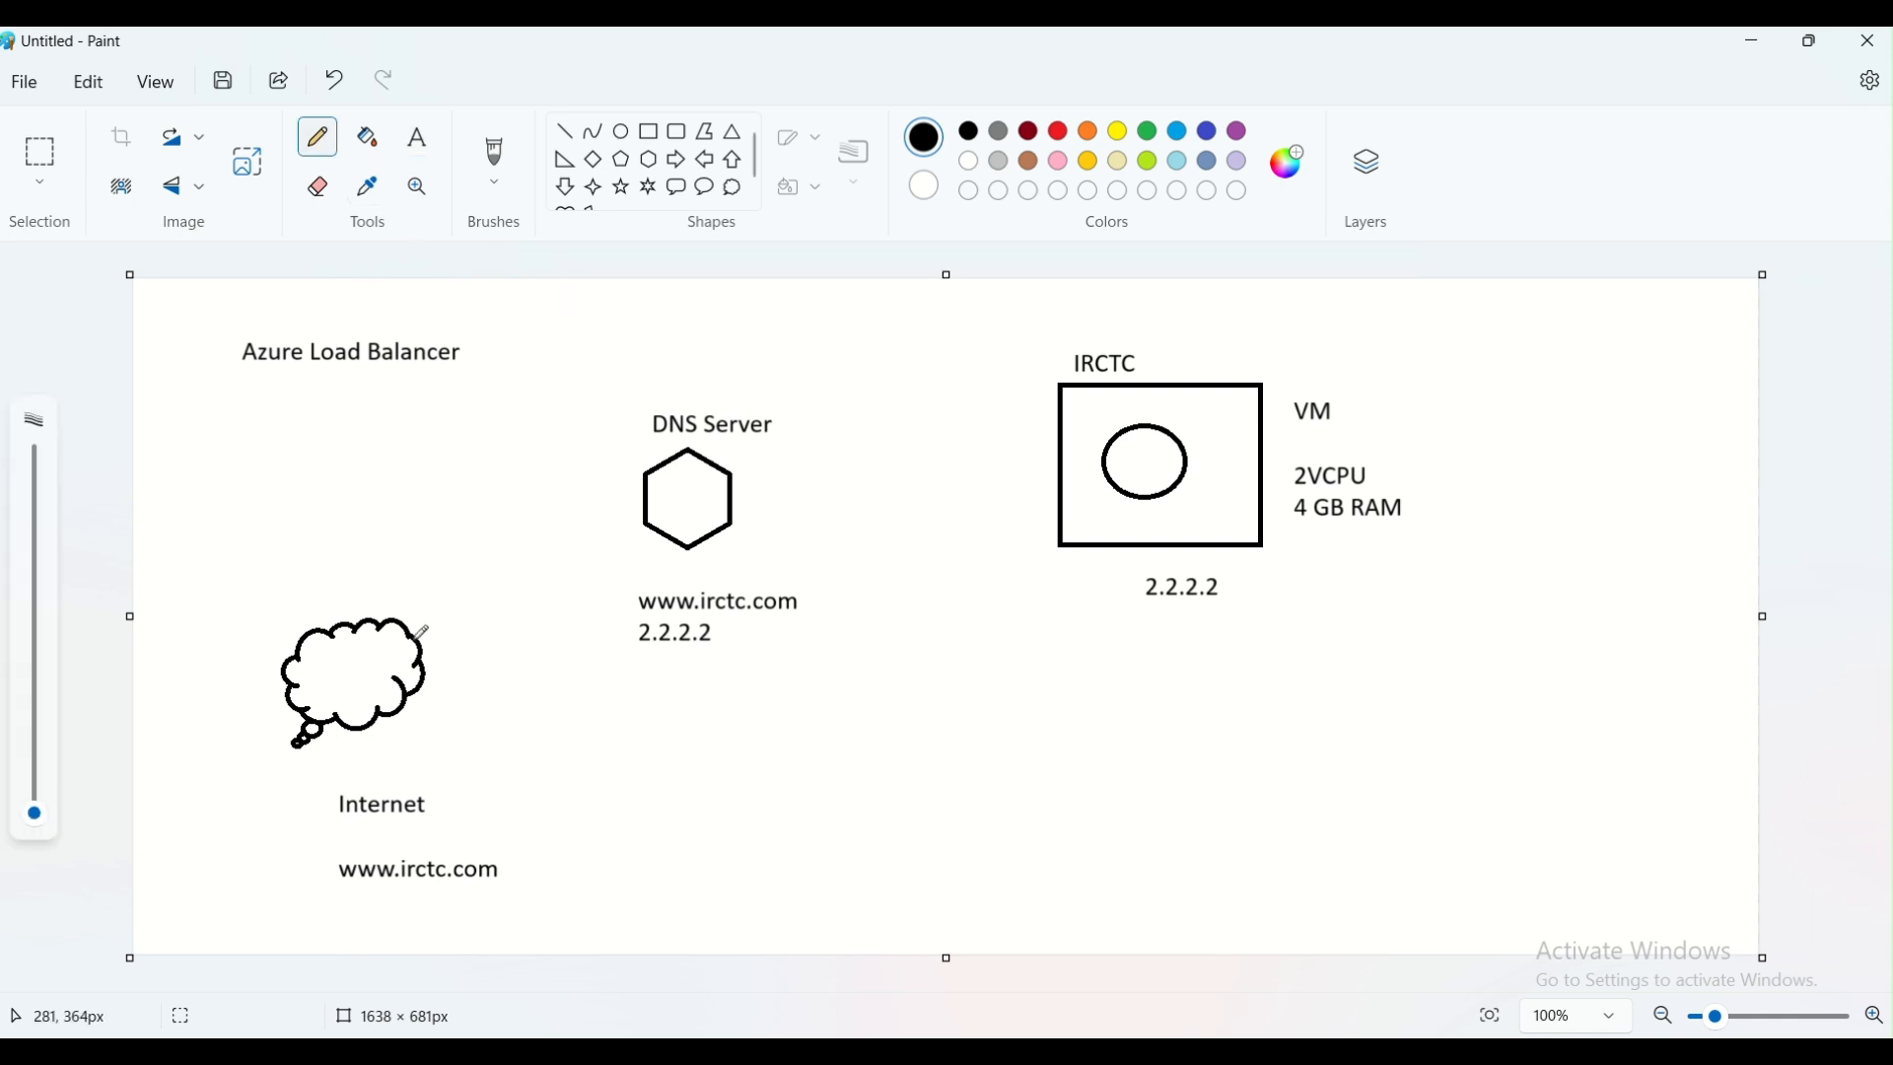
{"action": "mouse_move", "coordinate": [415, 637]}
{"action": "left_mouse_down"}
{"action": "mouse_move", "coordinate": [475, 580]}
{"action": "mouse_move", "coordinate": [639, 501]}
{"action": "mouse_move", "coordinate": [642, 538]}
{"action": "left_mouse_up"}
{"action": "left_click_drag", "start_coordinate": [735, 487], "coordinate": [1053, 446]}
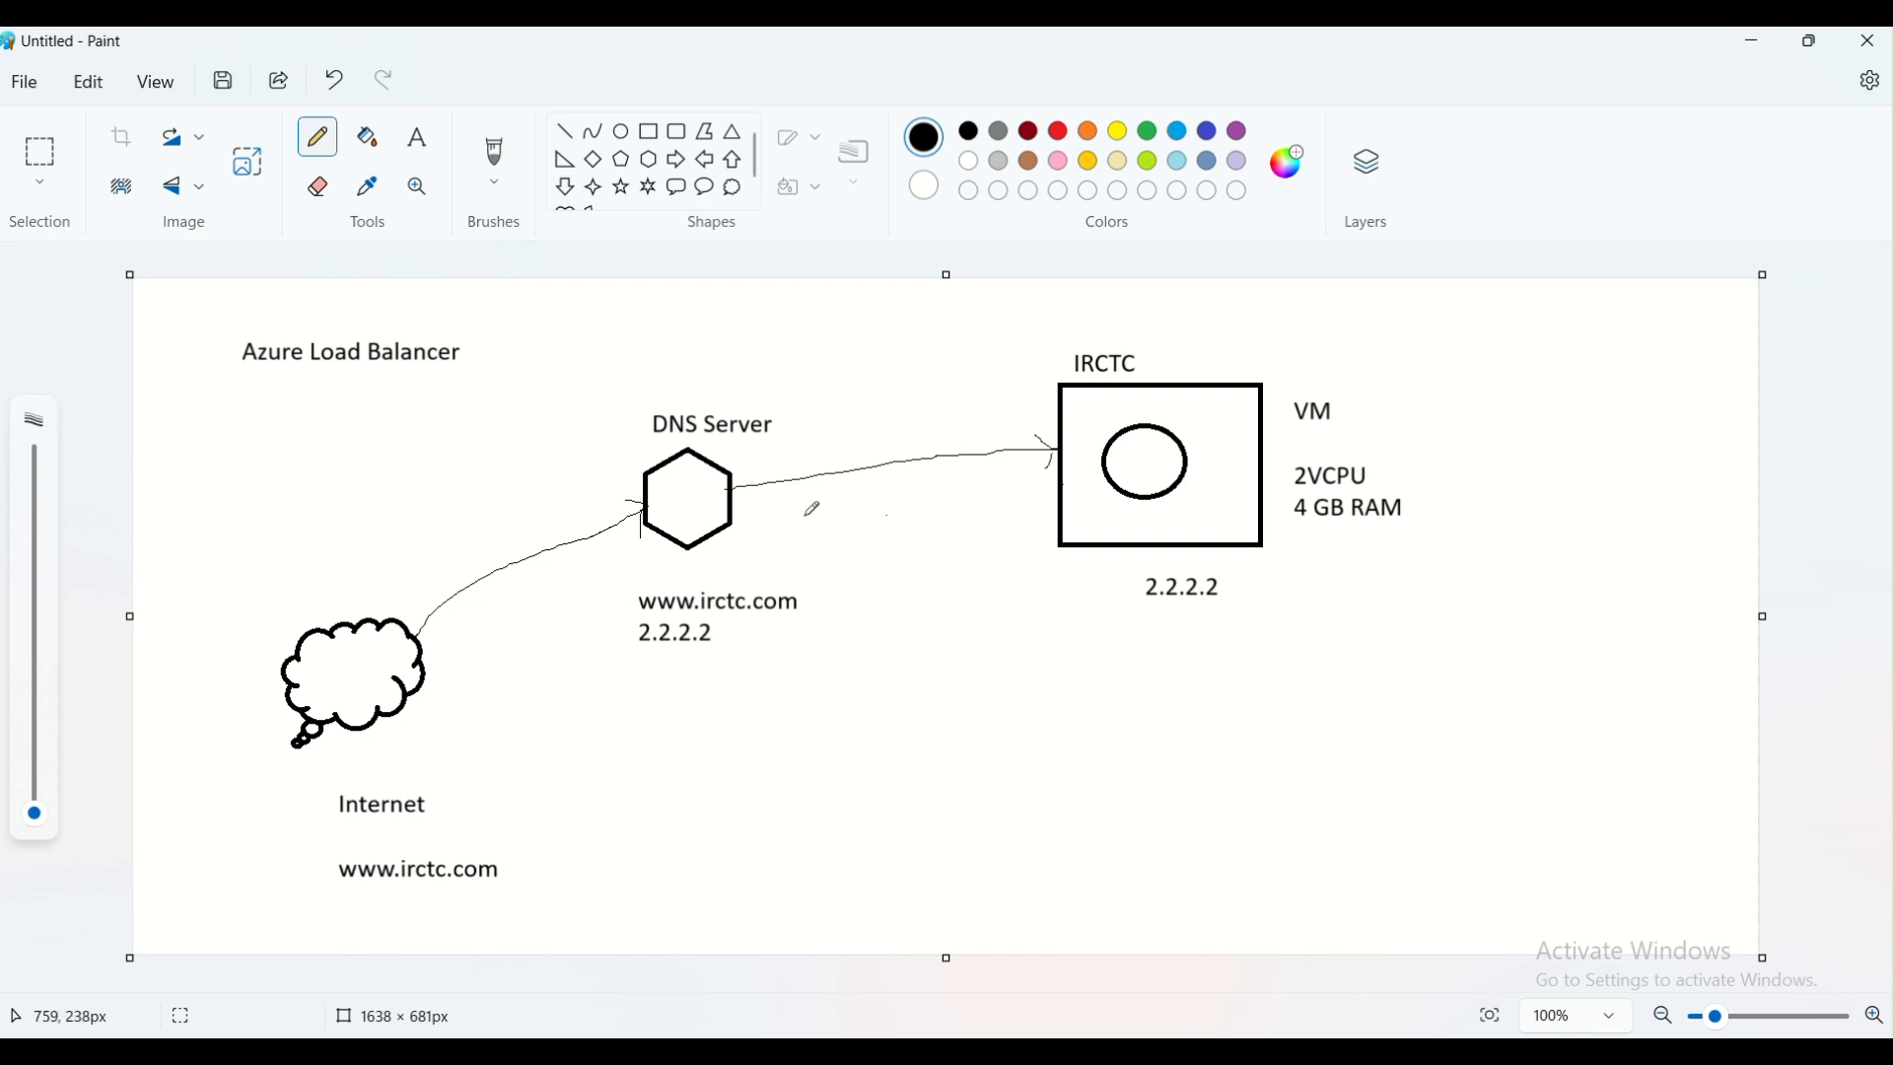
{"action": "mouse_move", "coordinate": [1058, 485]}
{"action": "left_mouse_down"}
{"action": "mouse_move", "coordinate": [732, 508]}
{"action": "mouse_move", "coordinate": [747, 536]}
{"action": "mouse_move", "coordinate": [598, 549]}
{"action": "mouse_move", "coordinate": [425, 651]}
{"action": "mouse_move", "coordinate": [419, 672]}
{"action": "mouse_move", "coordinate": [466, 676]}
{"action": "left_mouse_up"}
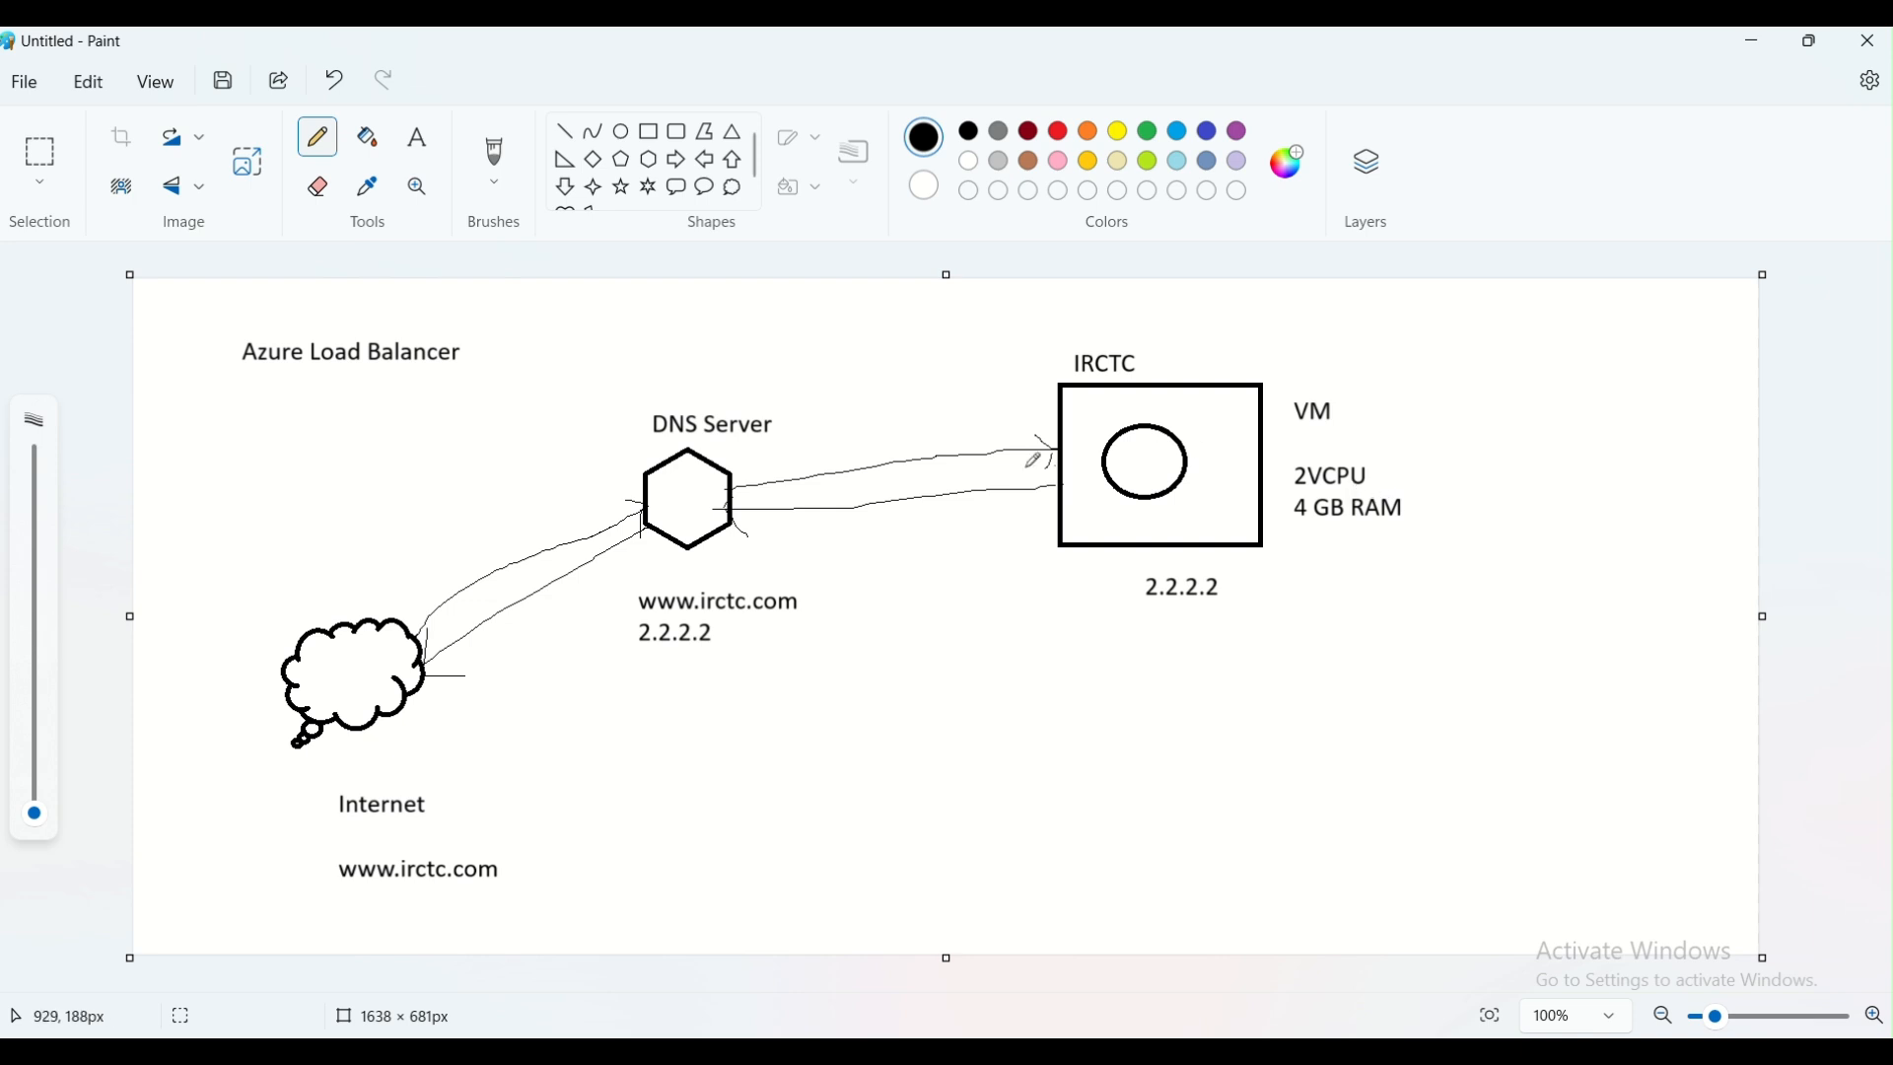
Add a one-line text reading "10000 requests per min" to the right of the VM specifications, beside the VM label
{"action": "left_click", "coordinate": [416, 139]}
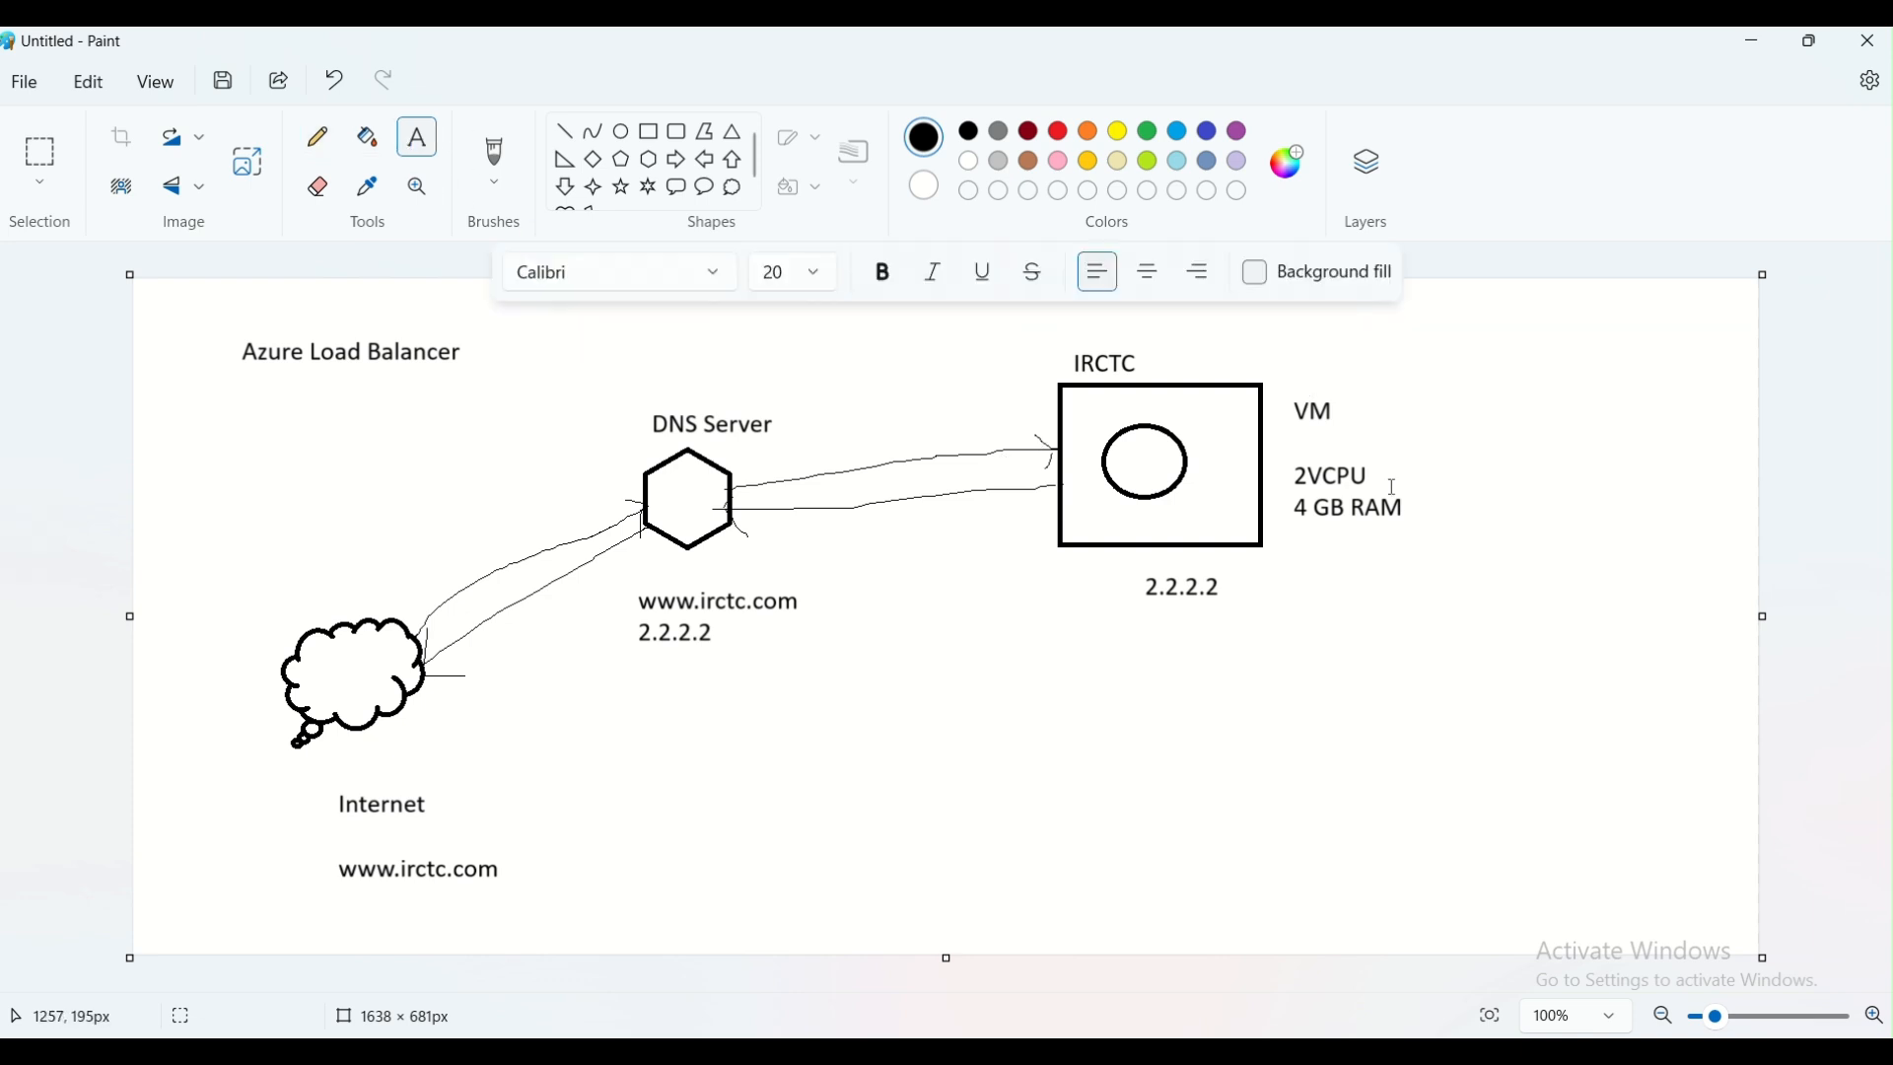
{"action": "left_click", "coordinate": [1321, 562]}
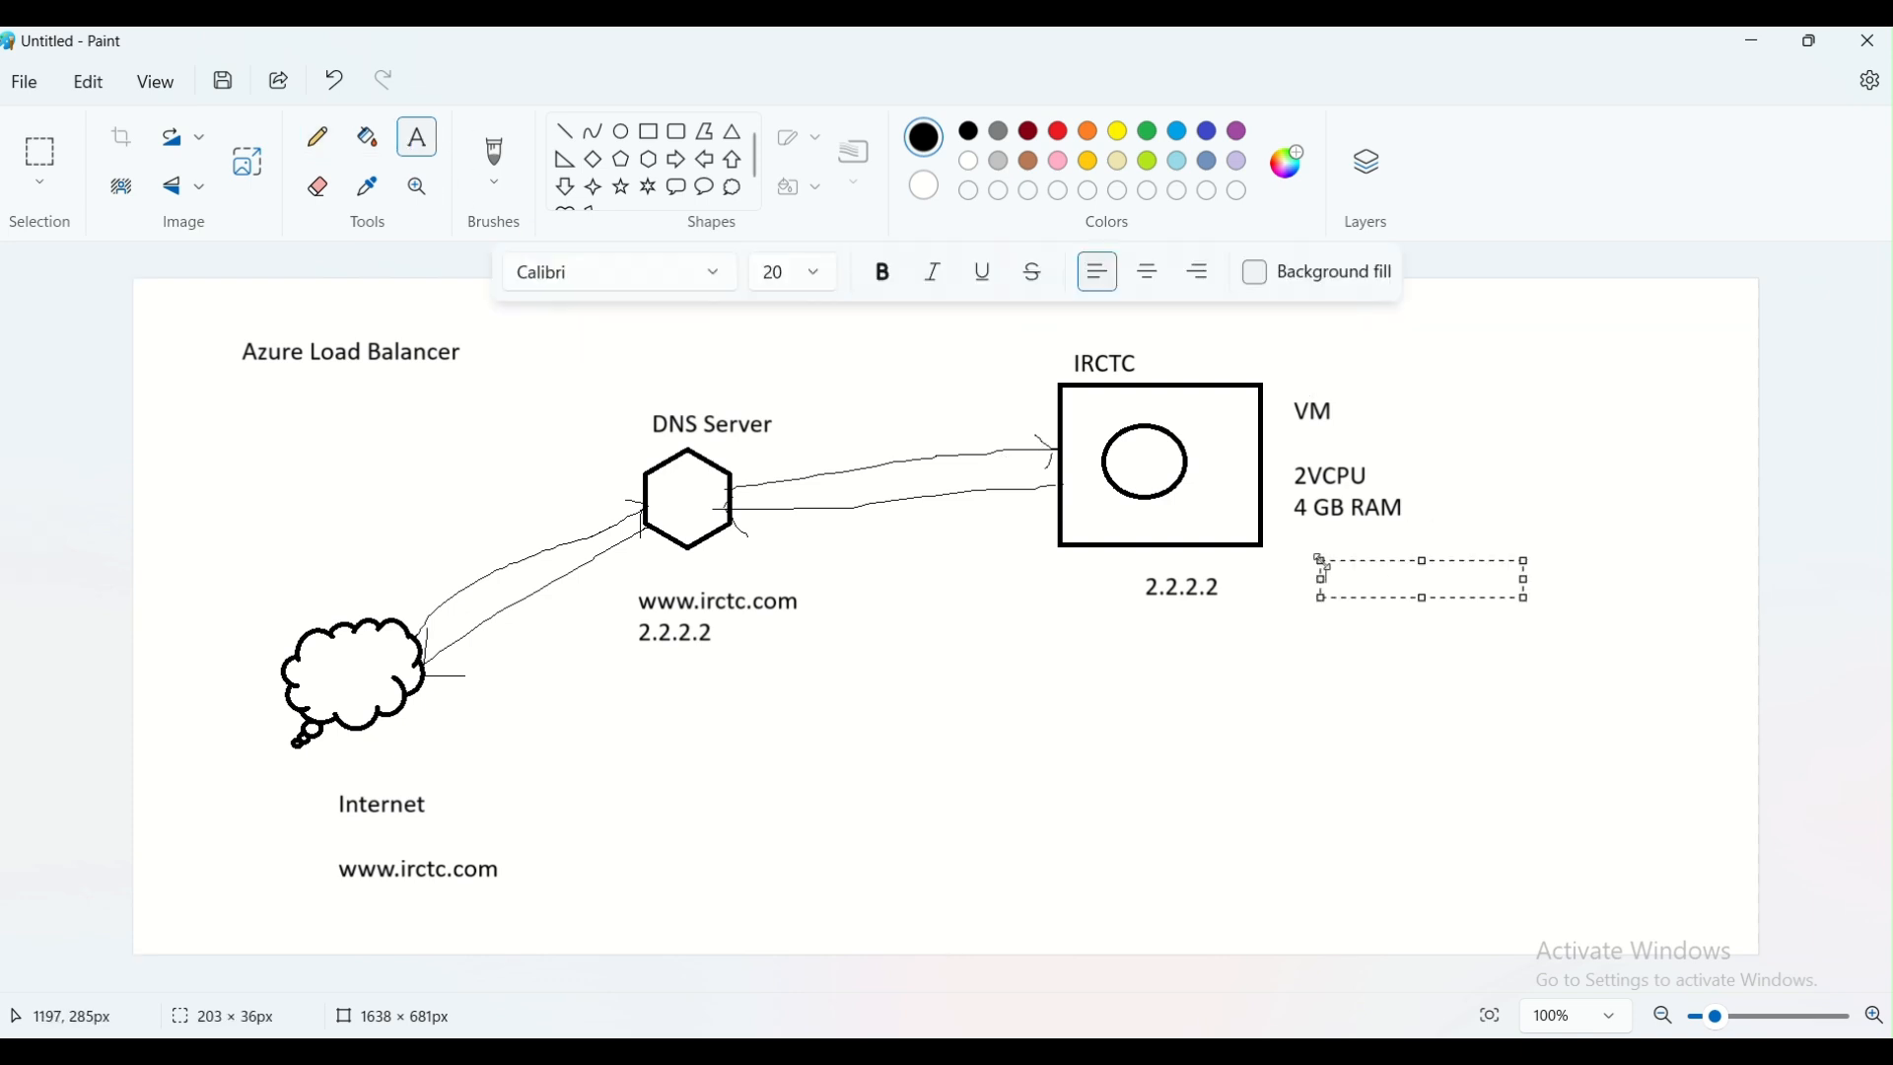
{"action": "type", "text": "10000"}
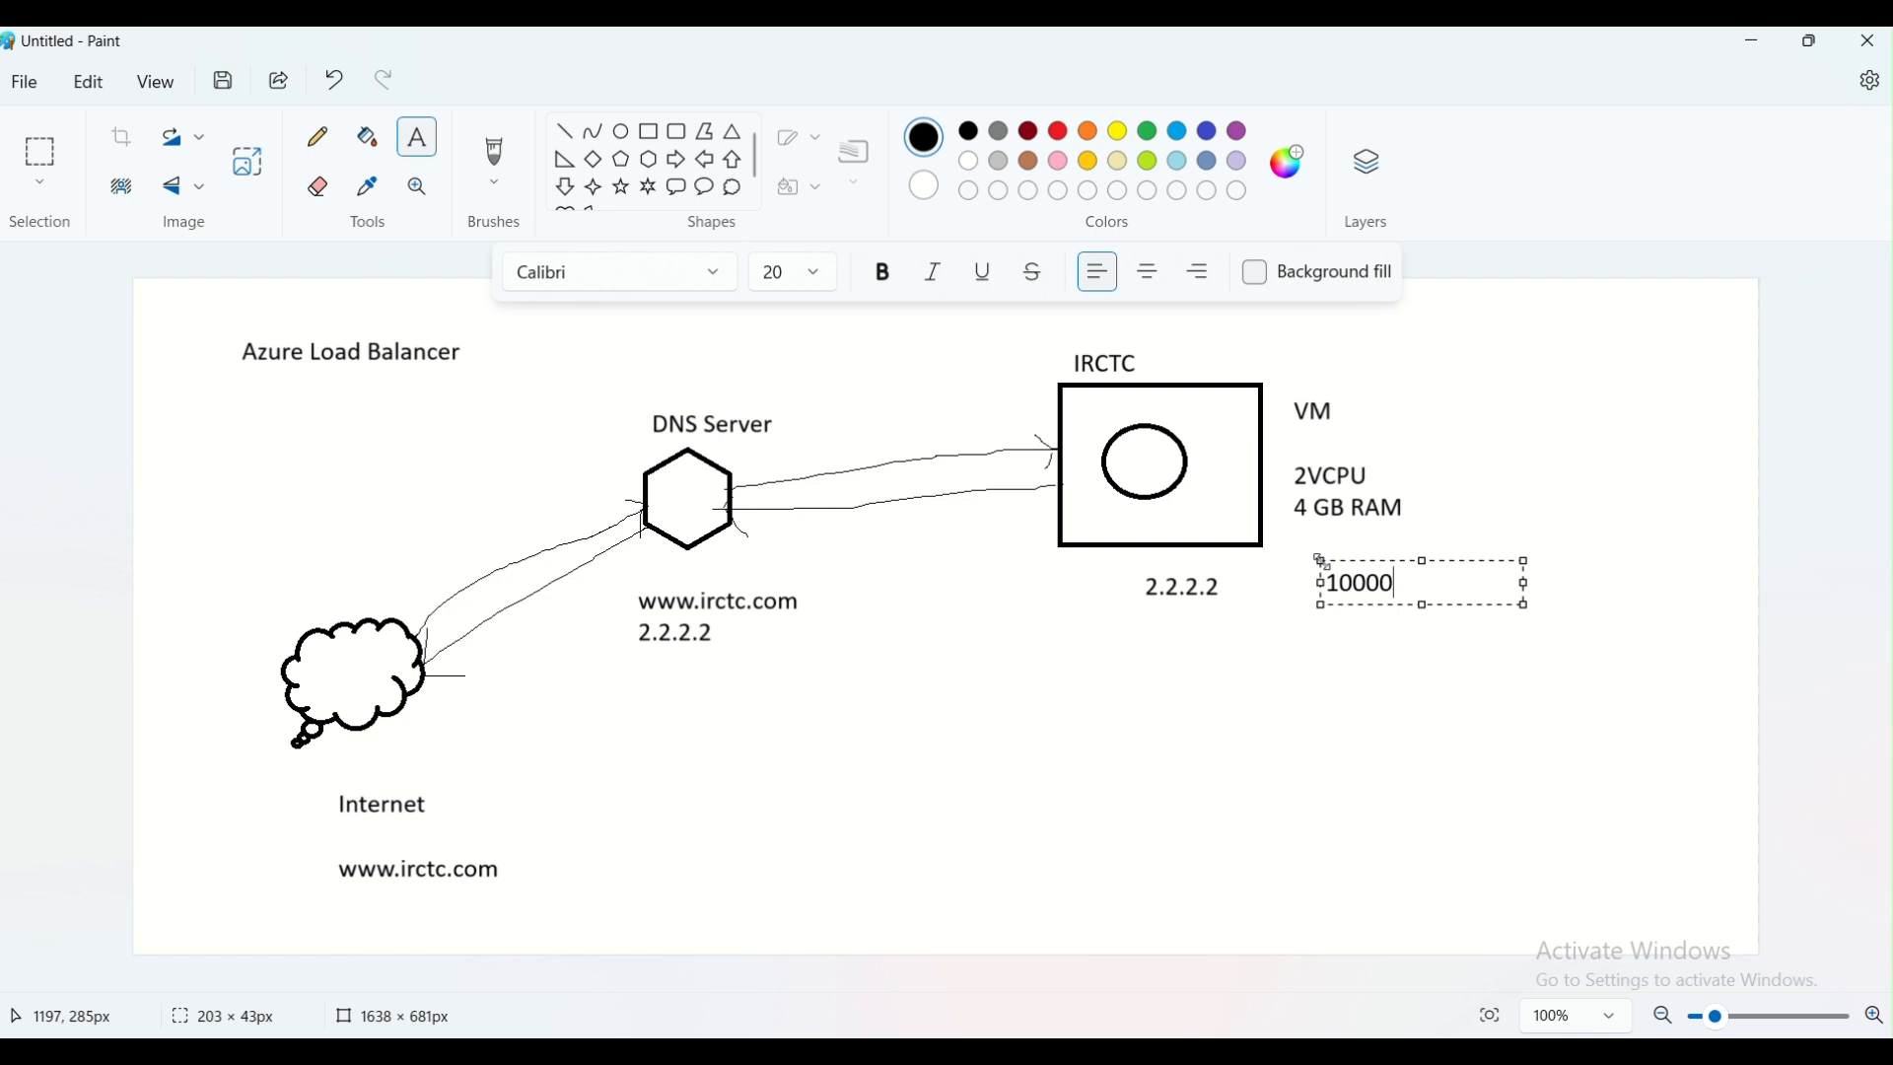
{"action": "type", "text": " requests per "}
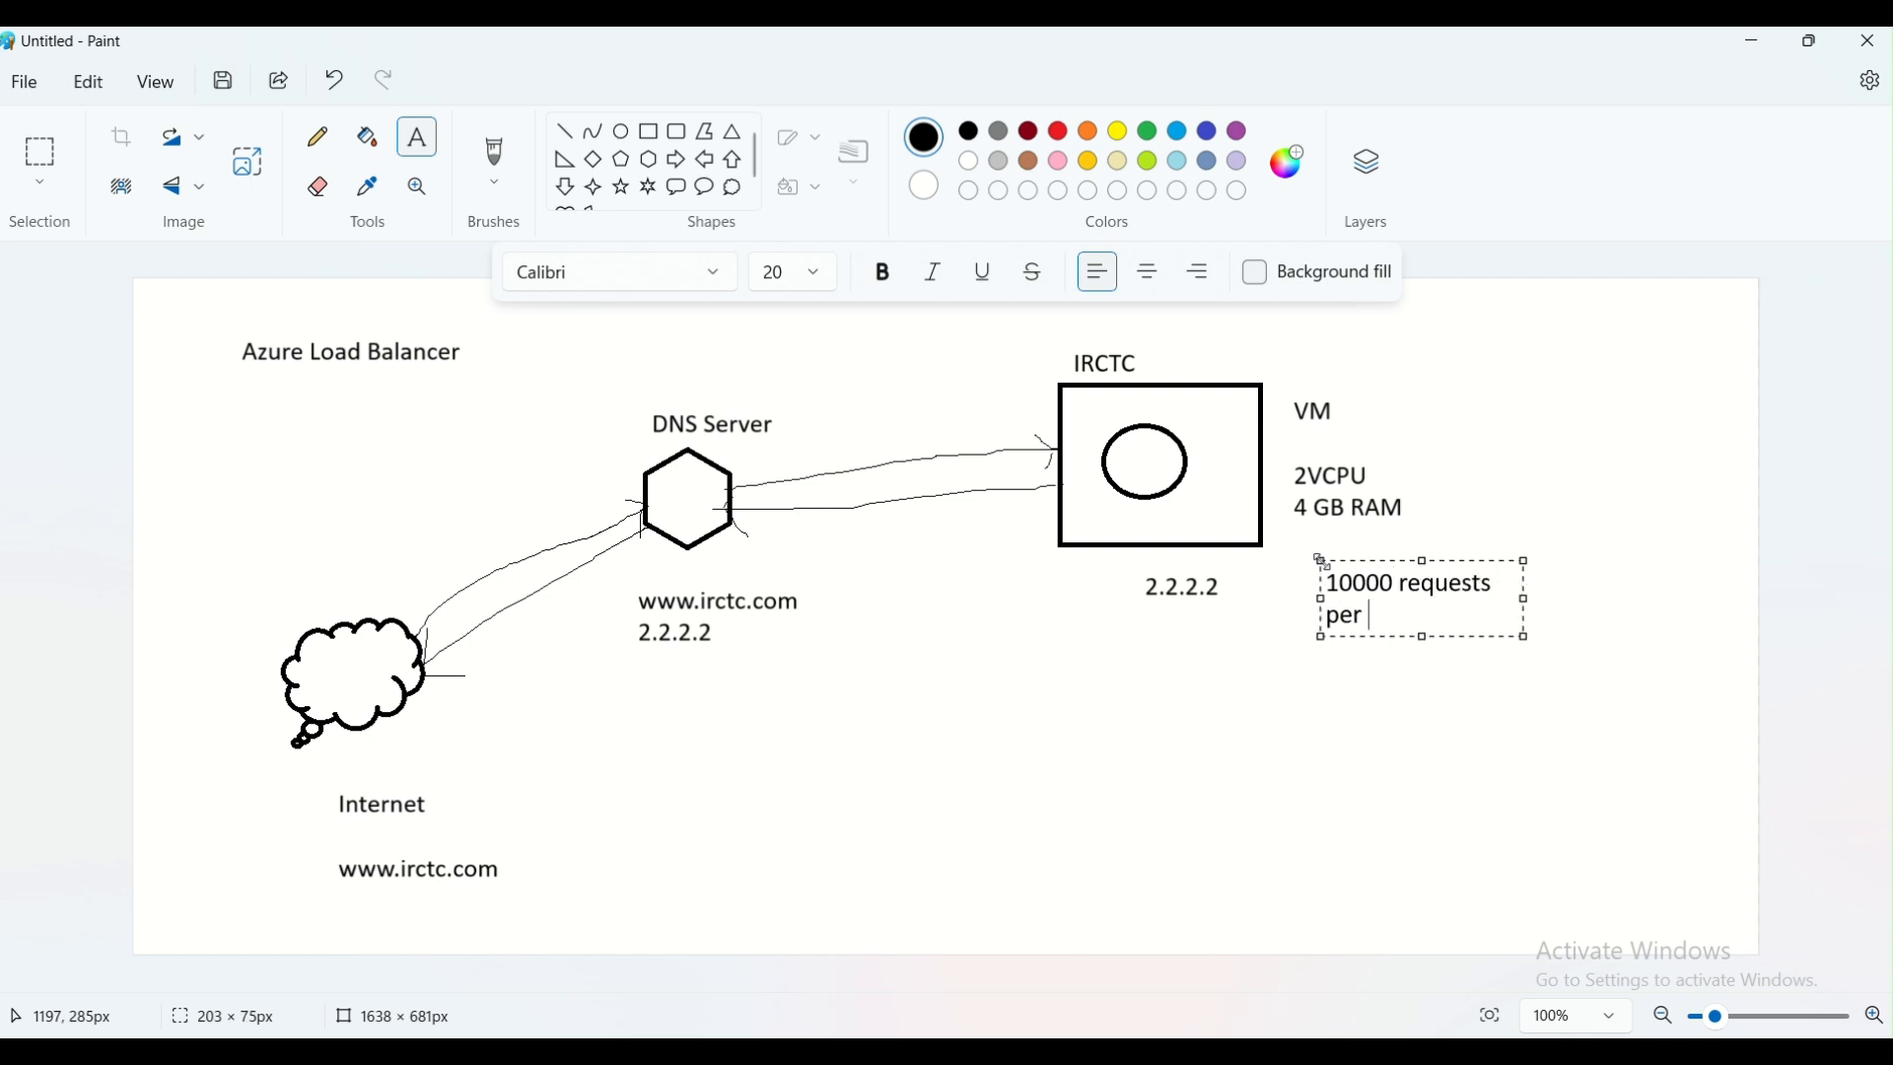
{"action": "type", "text": "min"}
{"action": "left_click_drag", "start_coordinate": [1526, 597], "coordinate": [1652, 597]}
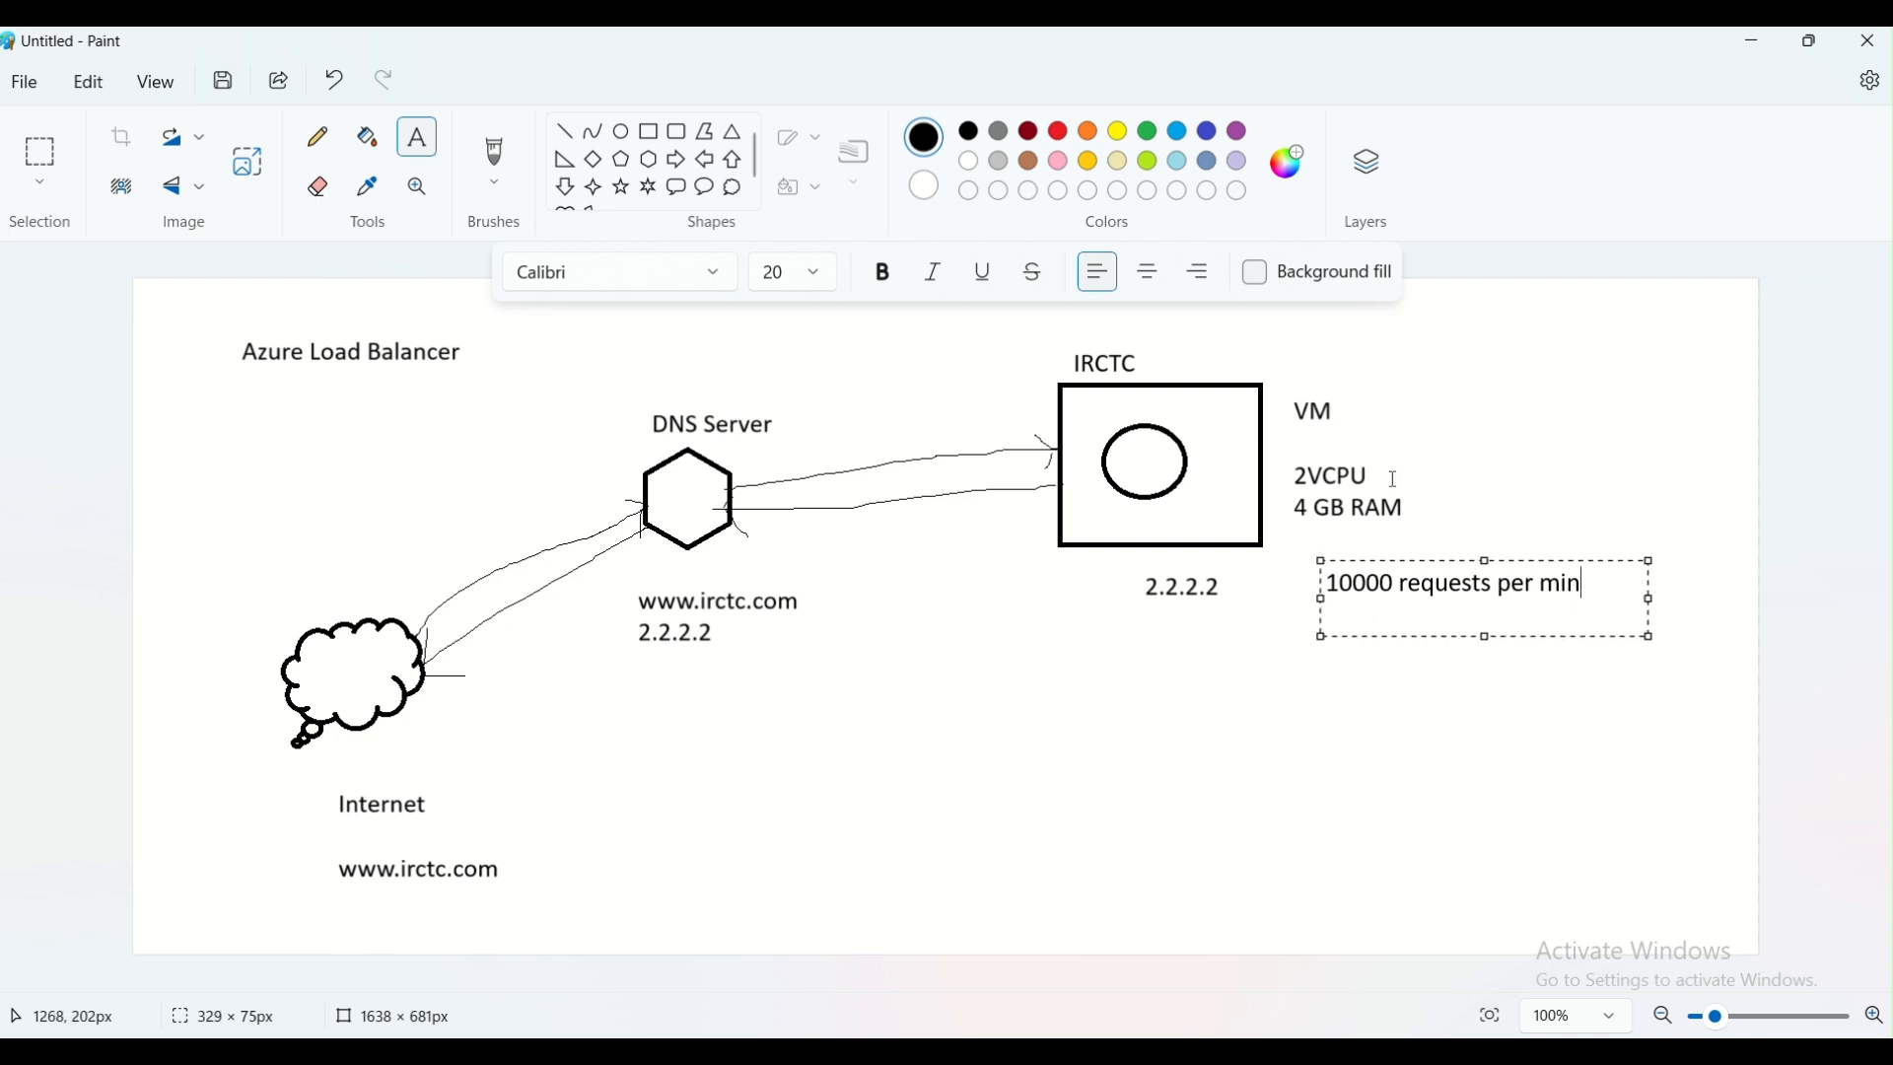
{"action": "left_click_drag", "start_coordinate": [1515, 561], "coordinate": [1584, 415]}
{"action": "left_click", "coordinate": [1546, 578]}
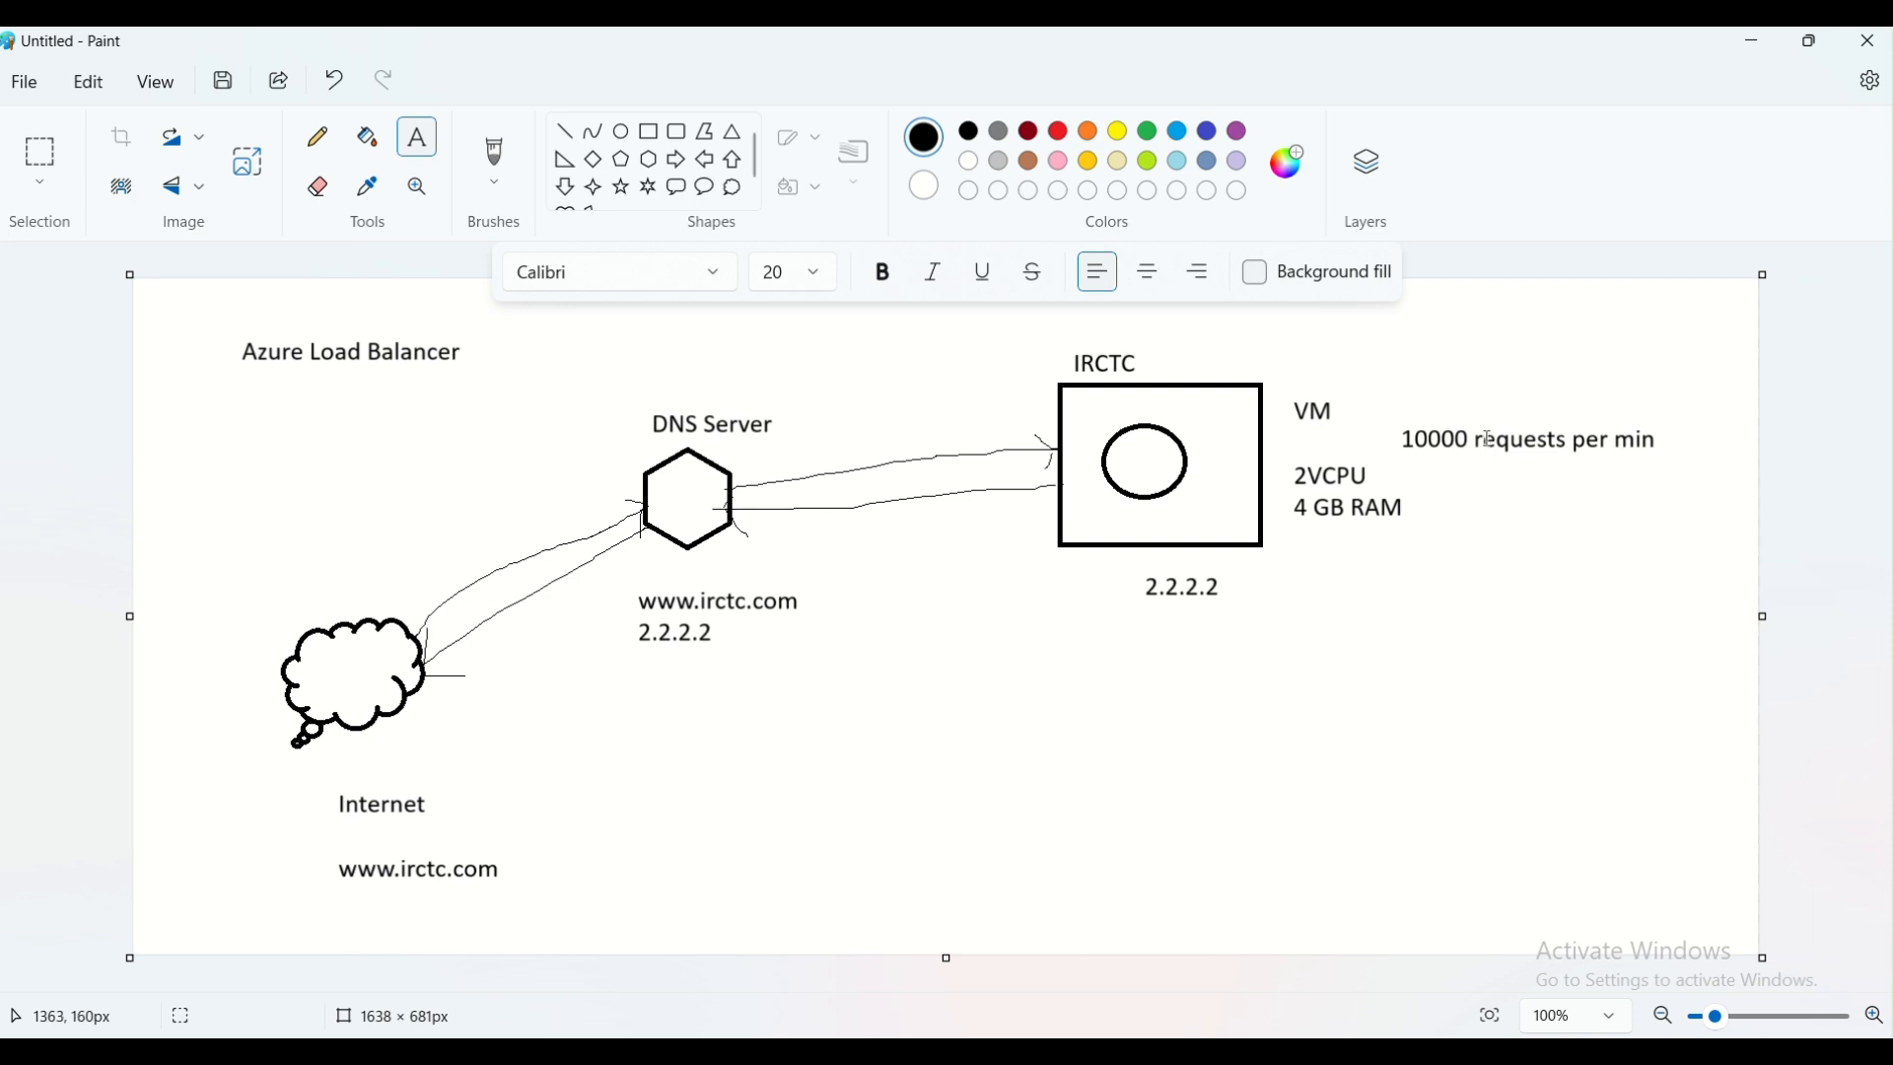
Add the text "20000 requests per min" below the VM specifications, to the right of the 2.2.2.2 address
{"action": "left_click", "coordinate": [1403, 566]}
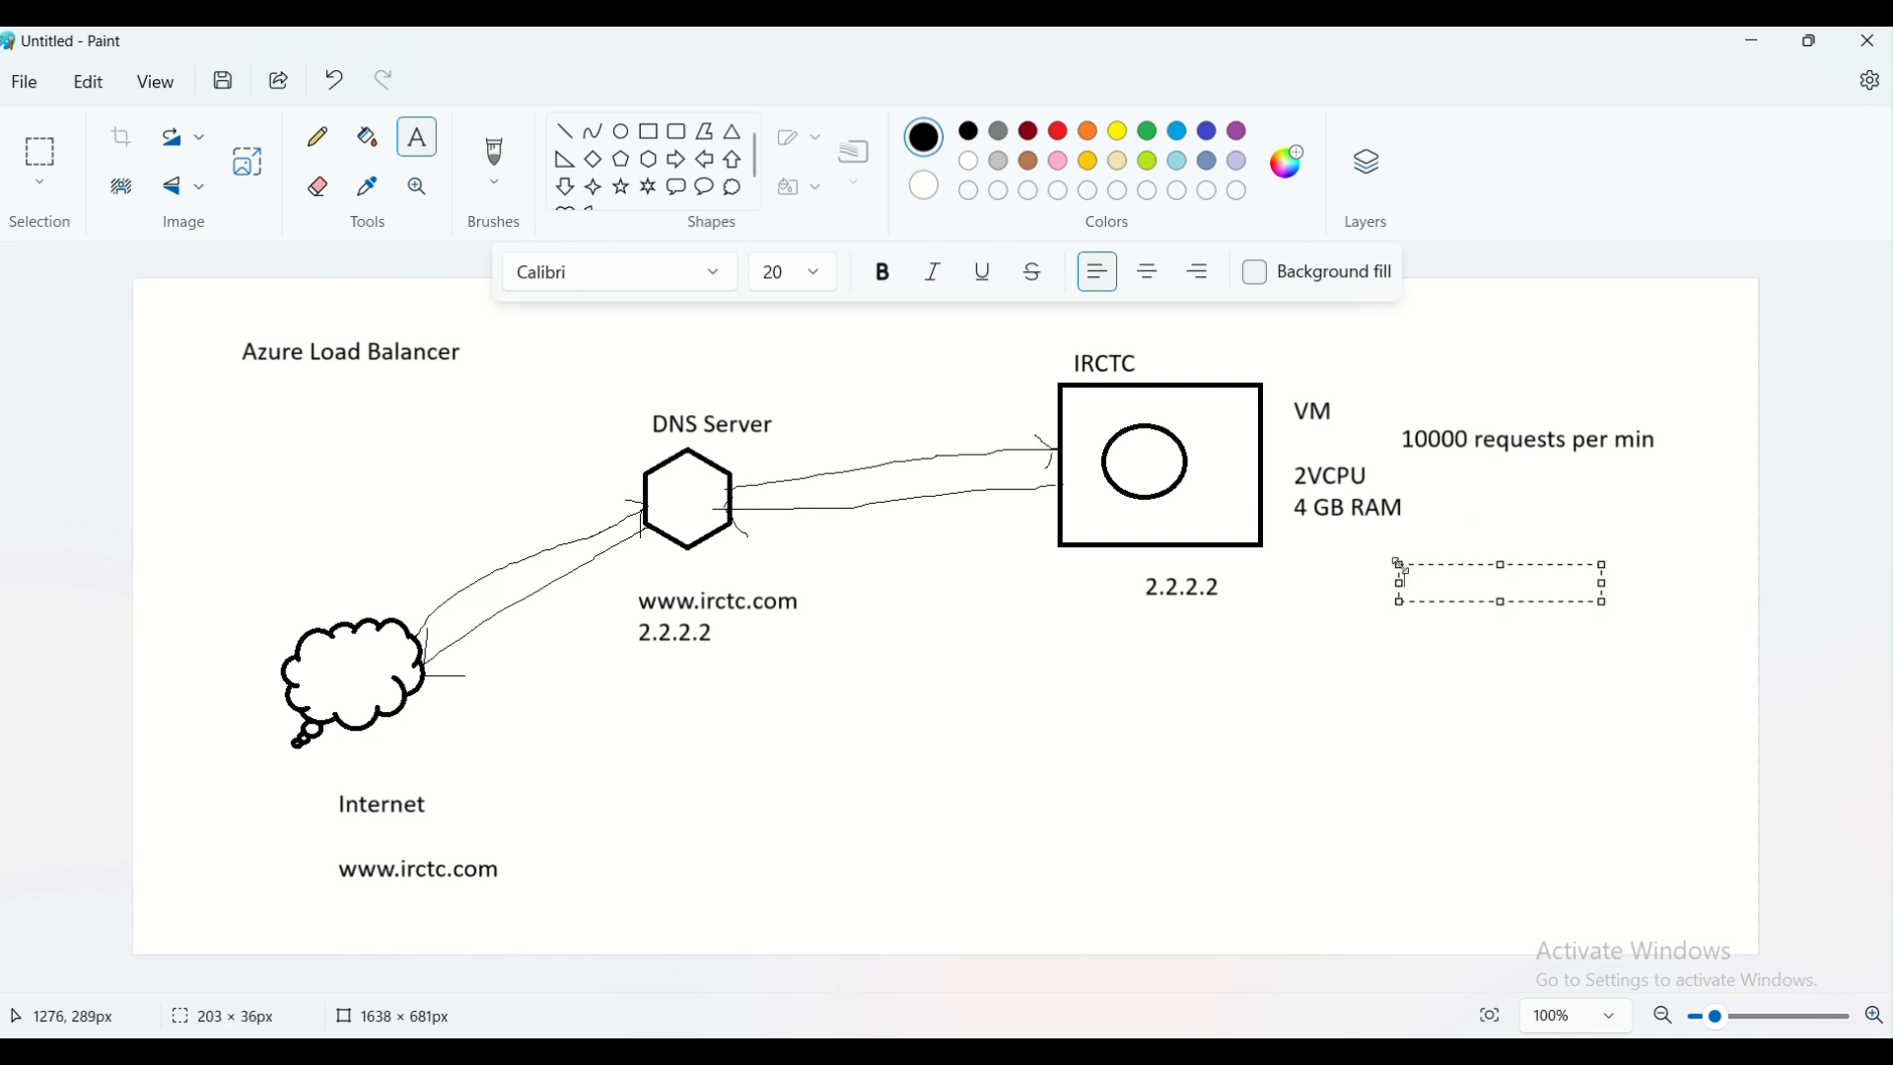
{"action": "type", "text": "20000 requesss"}
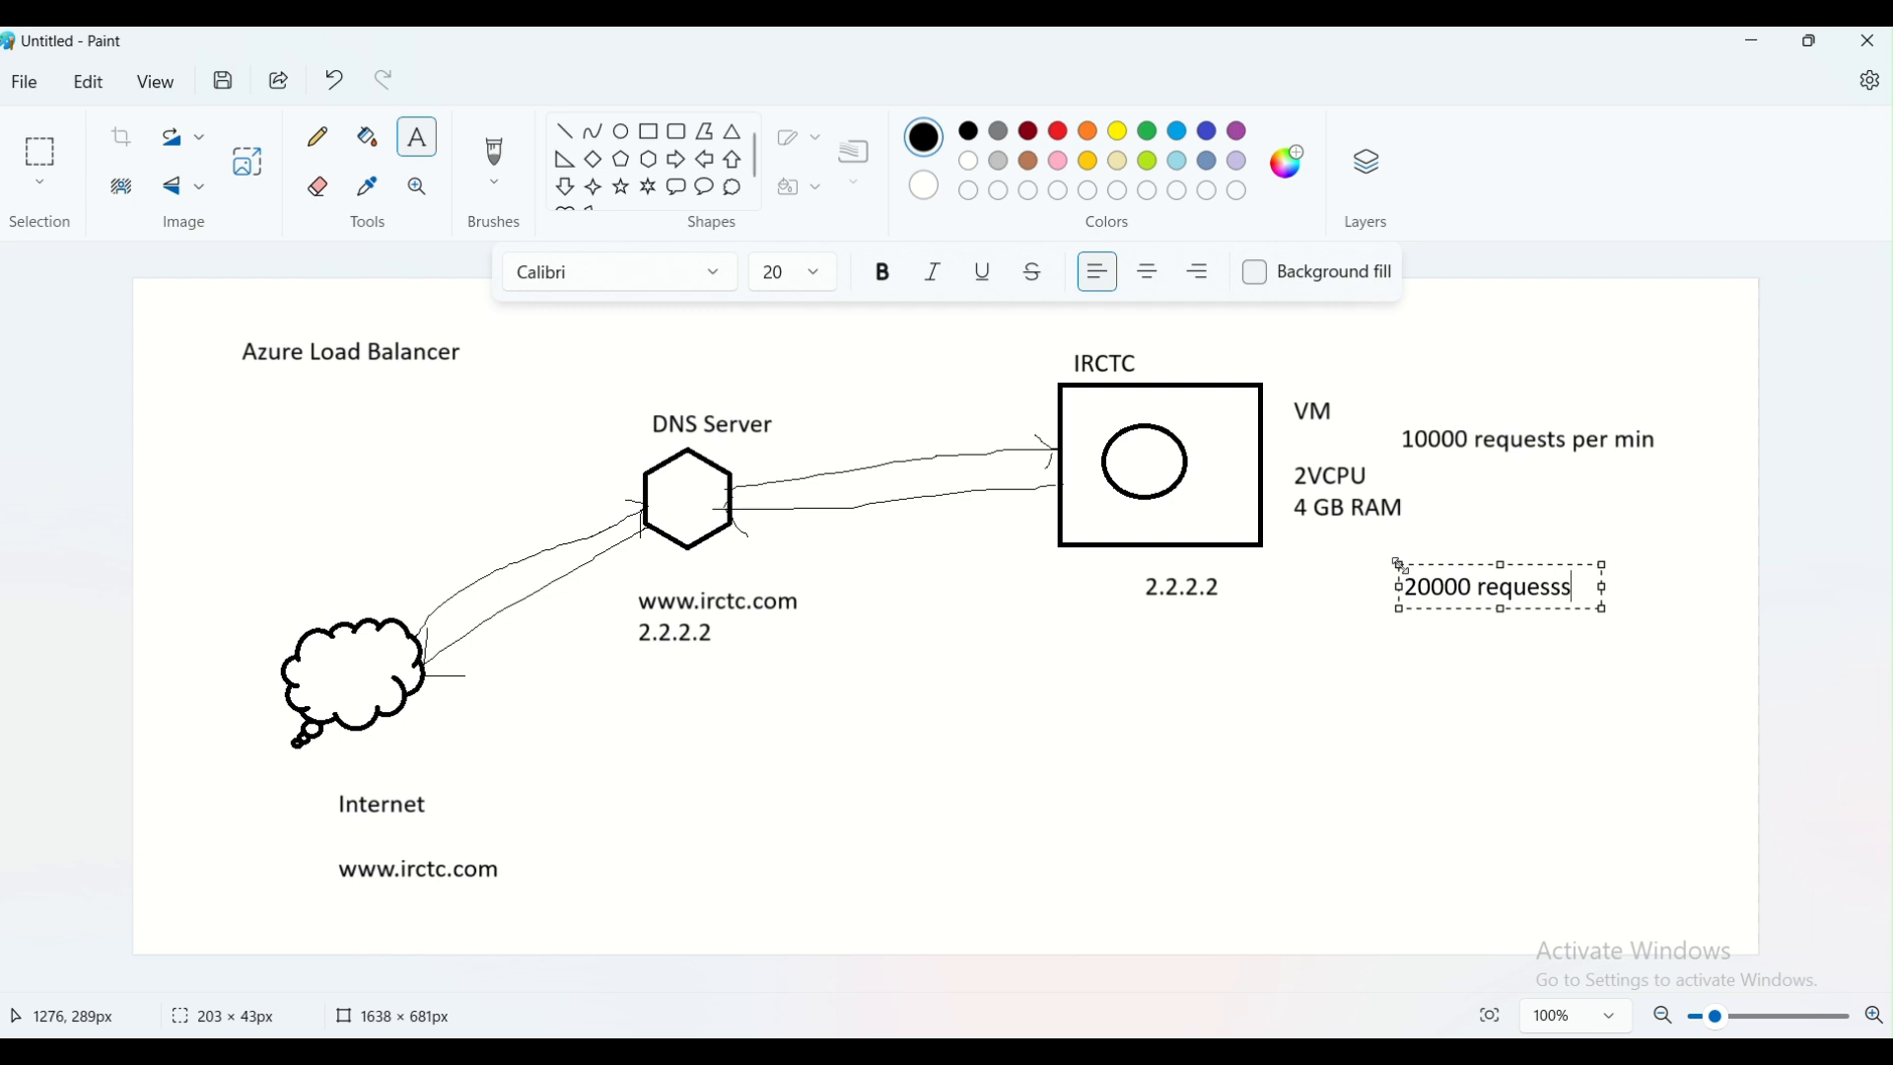
{"action": "key", "text": "BackSpace"}
{"action": "key", "text": "BackSpace"}
{"action": "type", "text": "ts per min"}
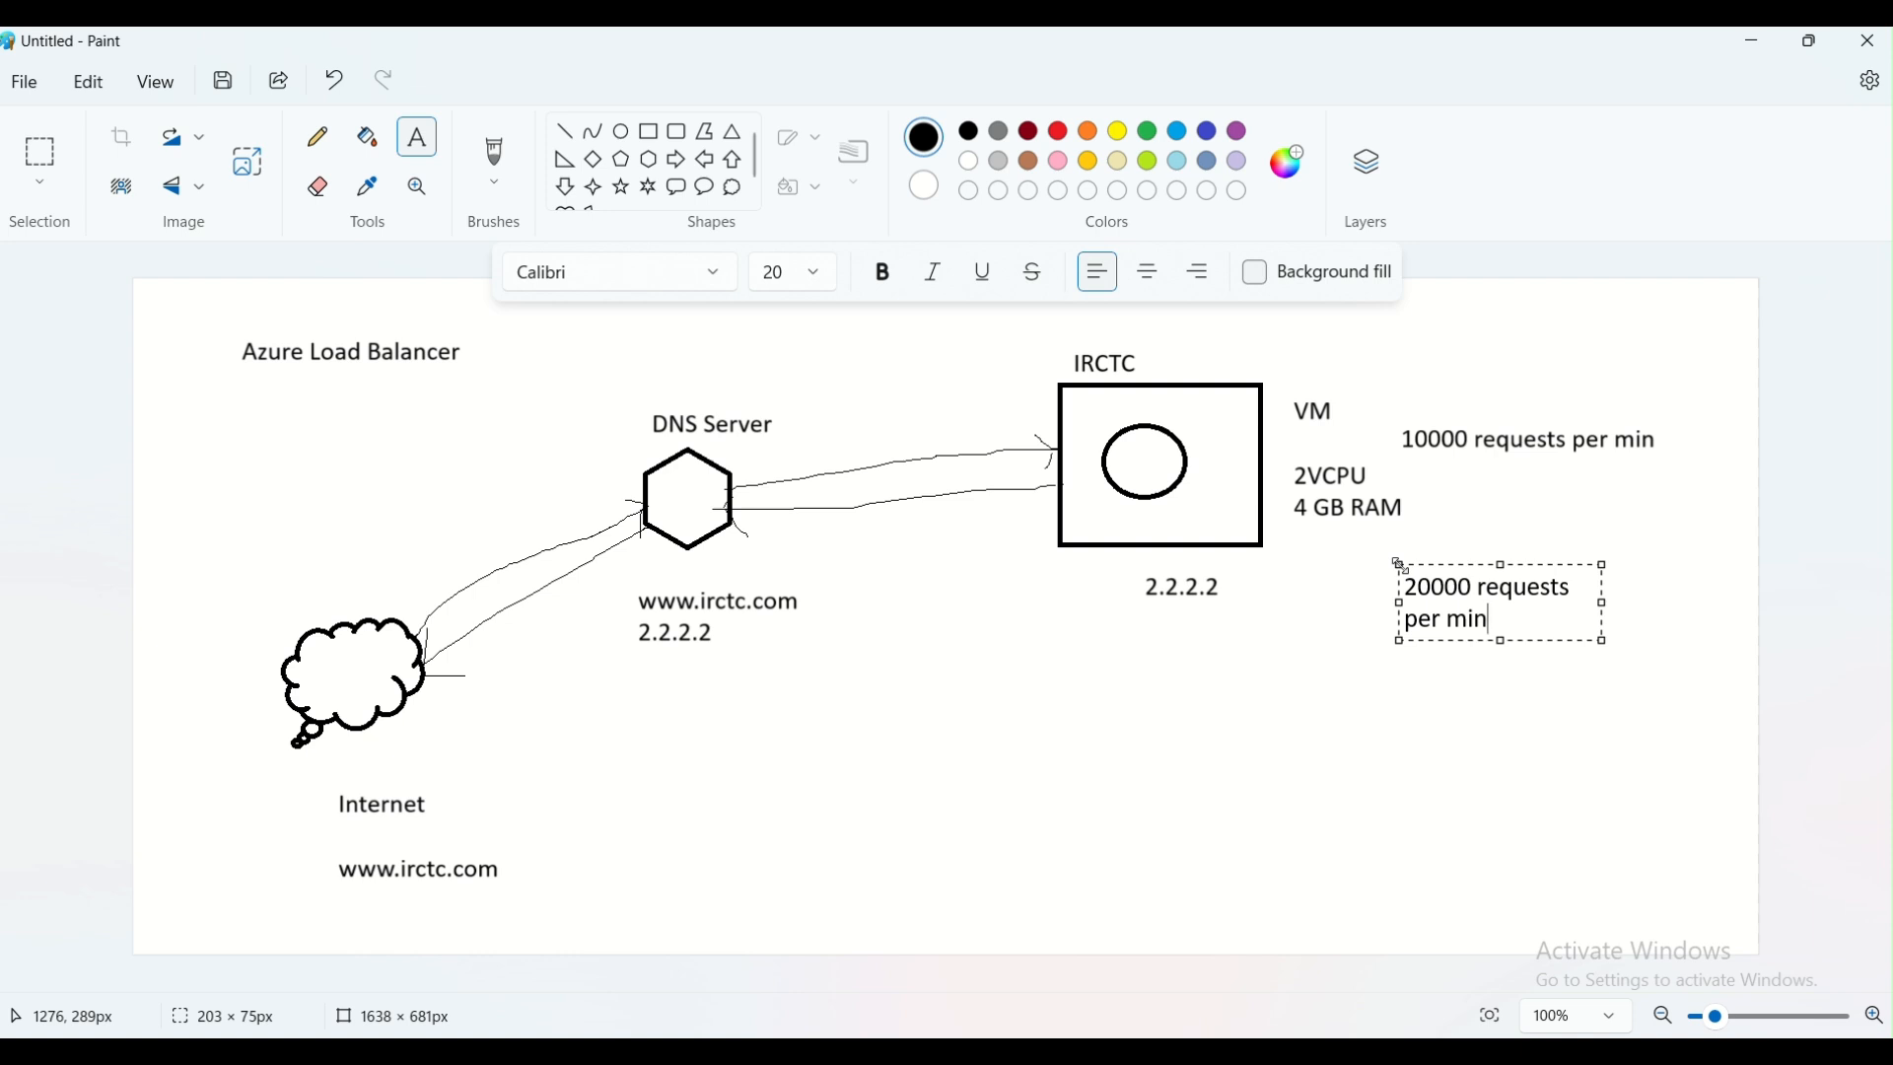
{"action": "left_click", "coordinate": [1509, 695]}
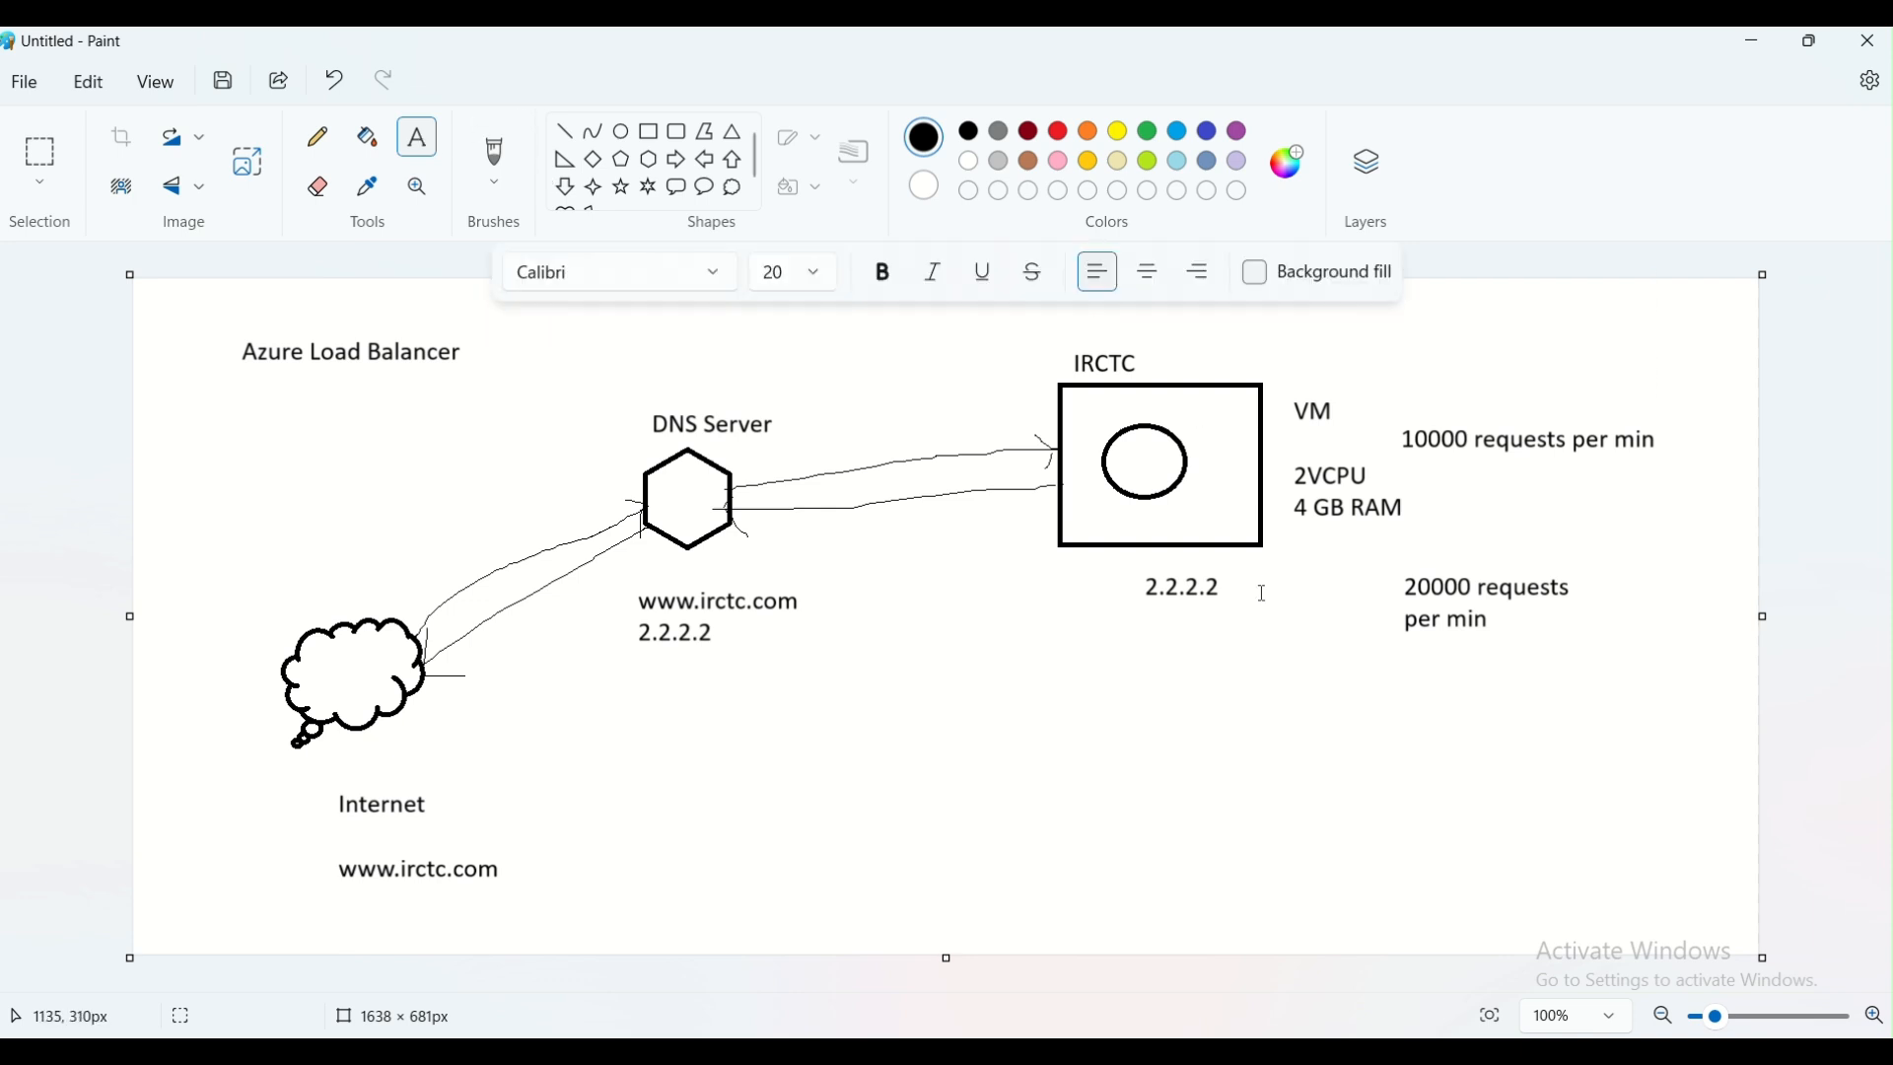
Add the note "Vertical Scaling-->Increase size" below the 20000 requests text, with its text box widened to fit one line
{"action": "left_click", "coordinate": [1267, 698]}
{"action": "type", "text": "V"}
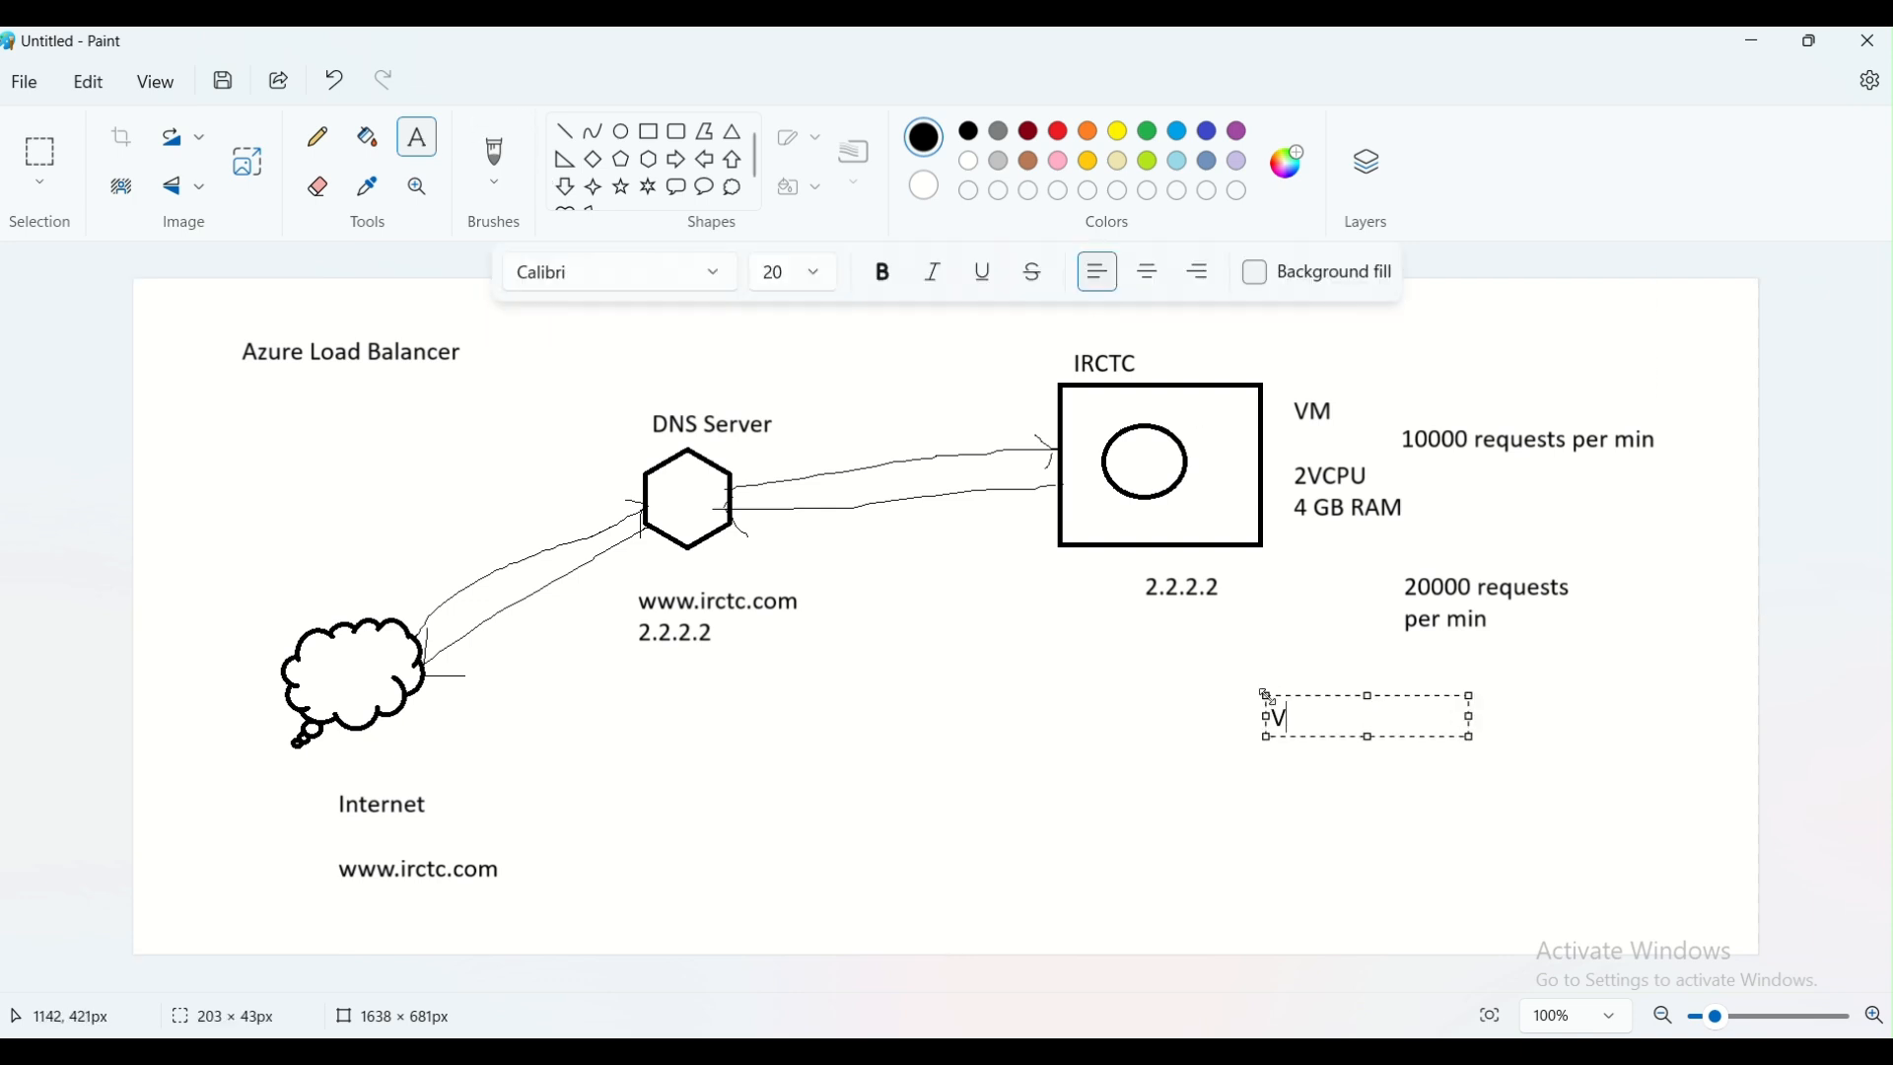
{"action": "type", "text": "ertical "}
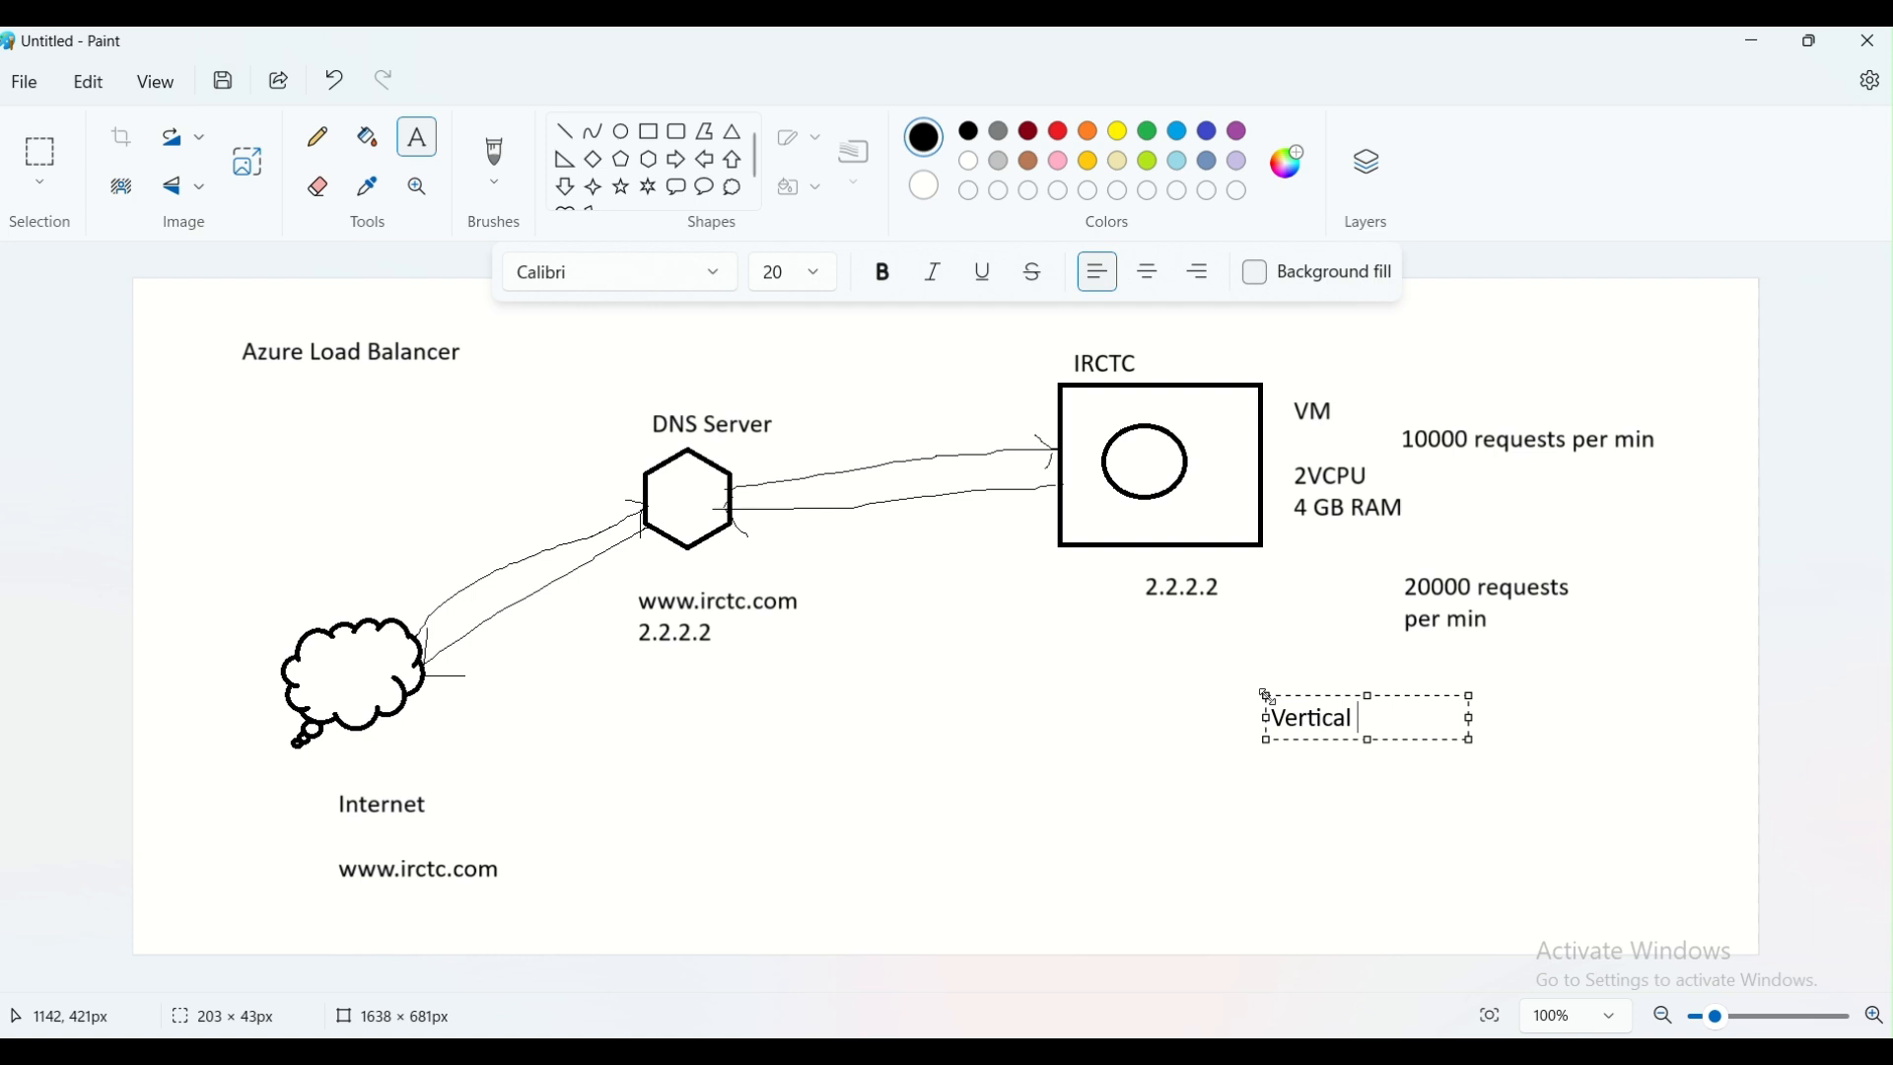
{"action": "type", "text": "Scaling-->"}
{"action": "key", "text": "Return"}
{"action": "type", "text": "Increase"}
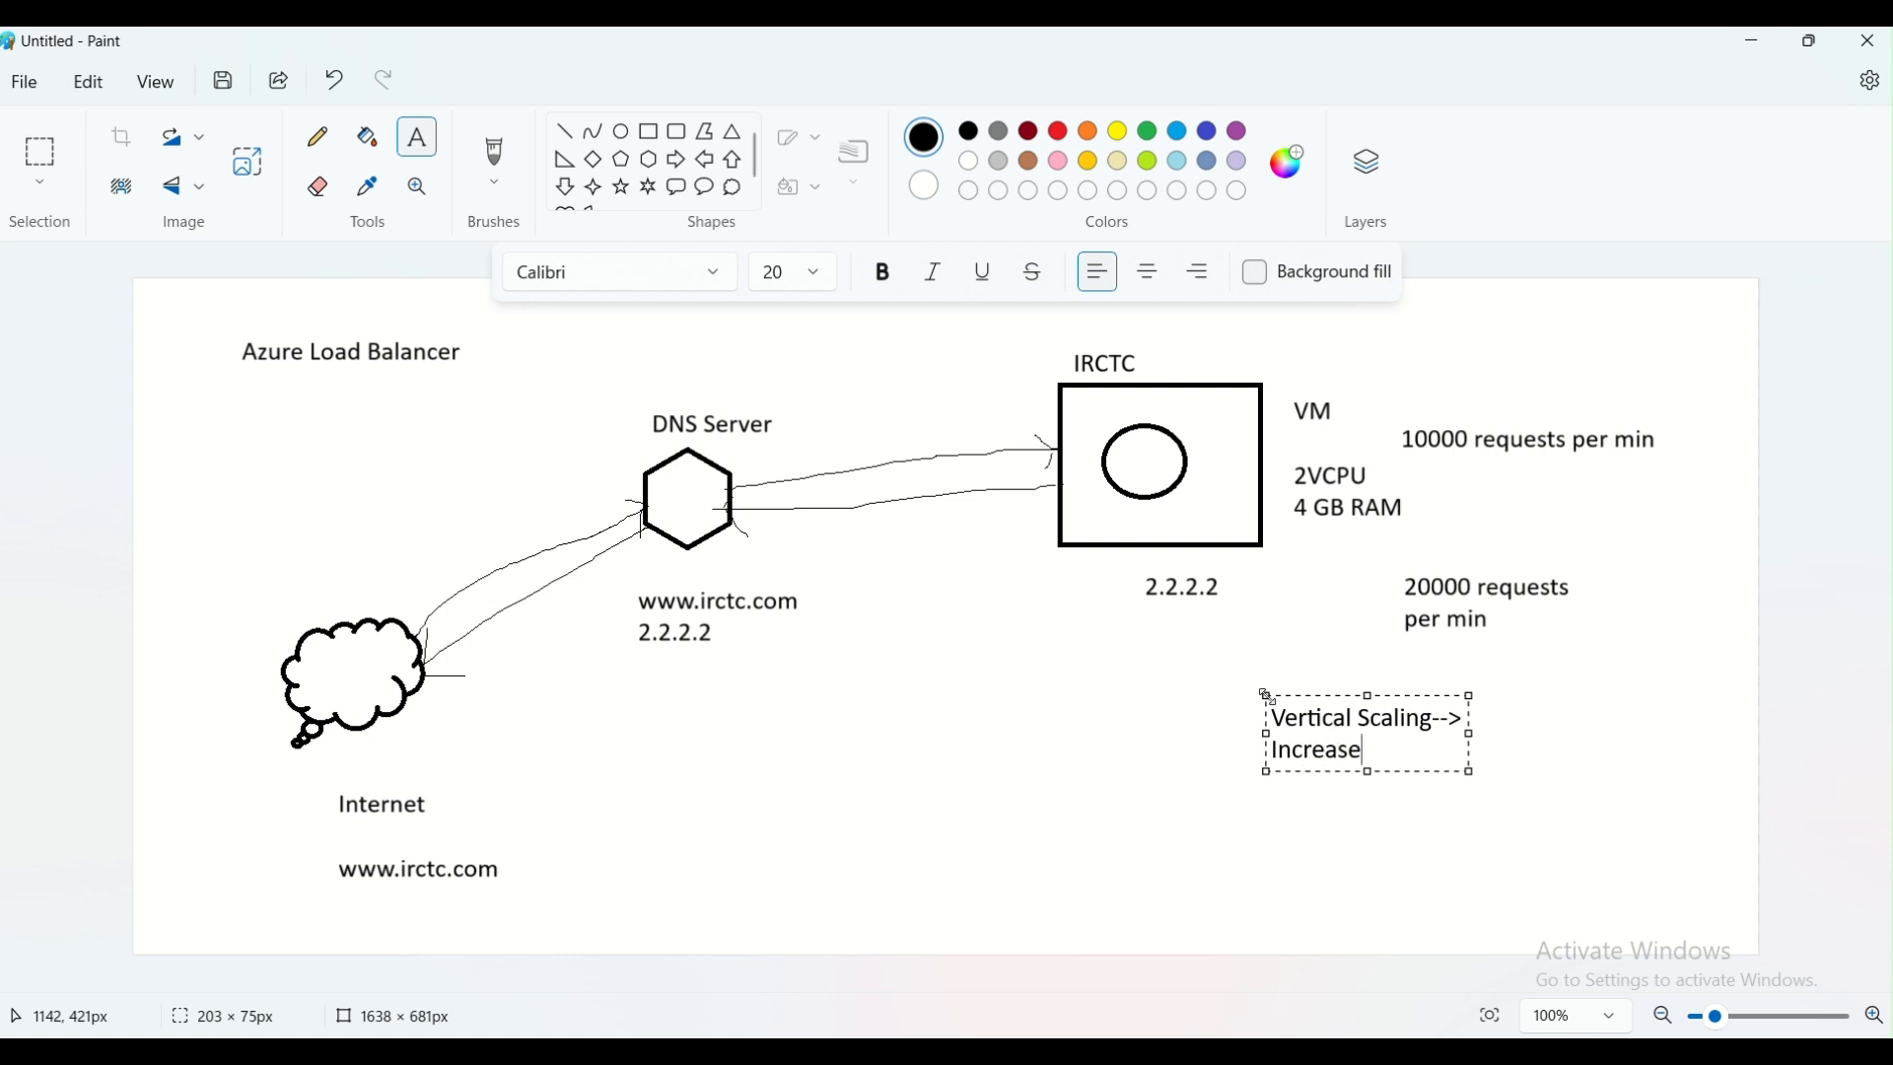
{"action": "type", "text": " size"}
{"action": "left_click_drag", "start_coordinate": [1474, 735], "coordinate": [1689, 704]}
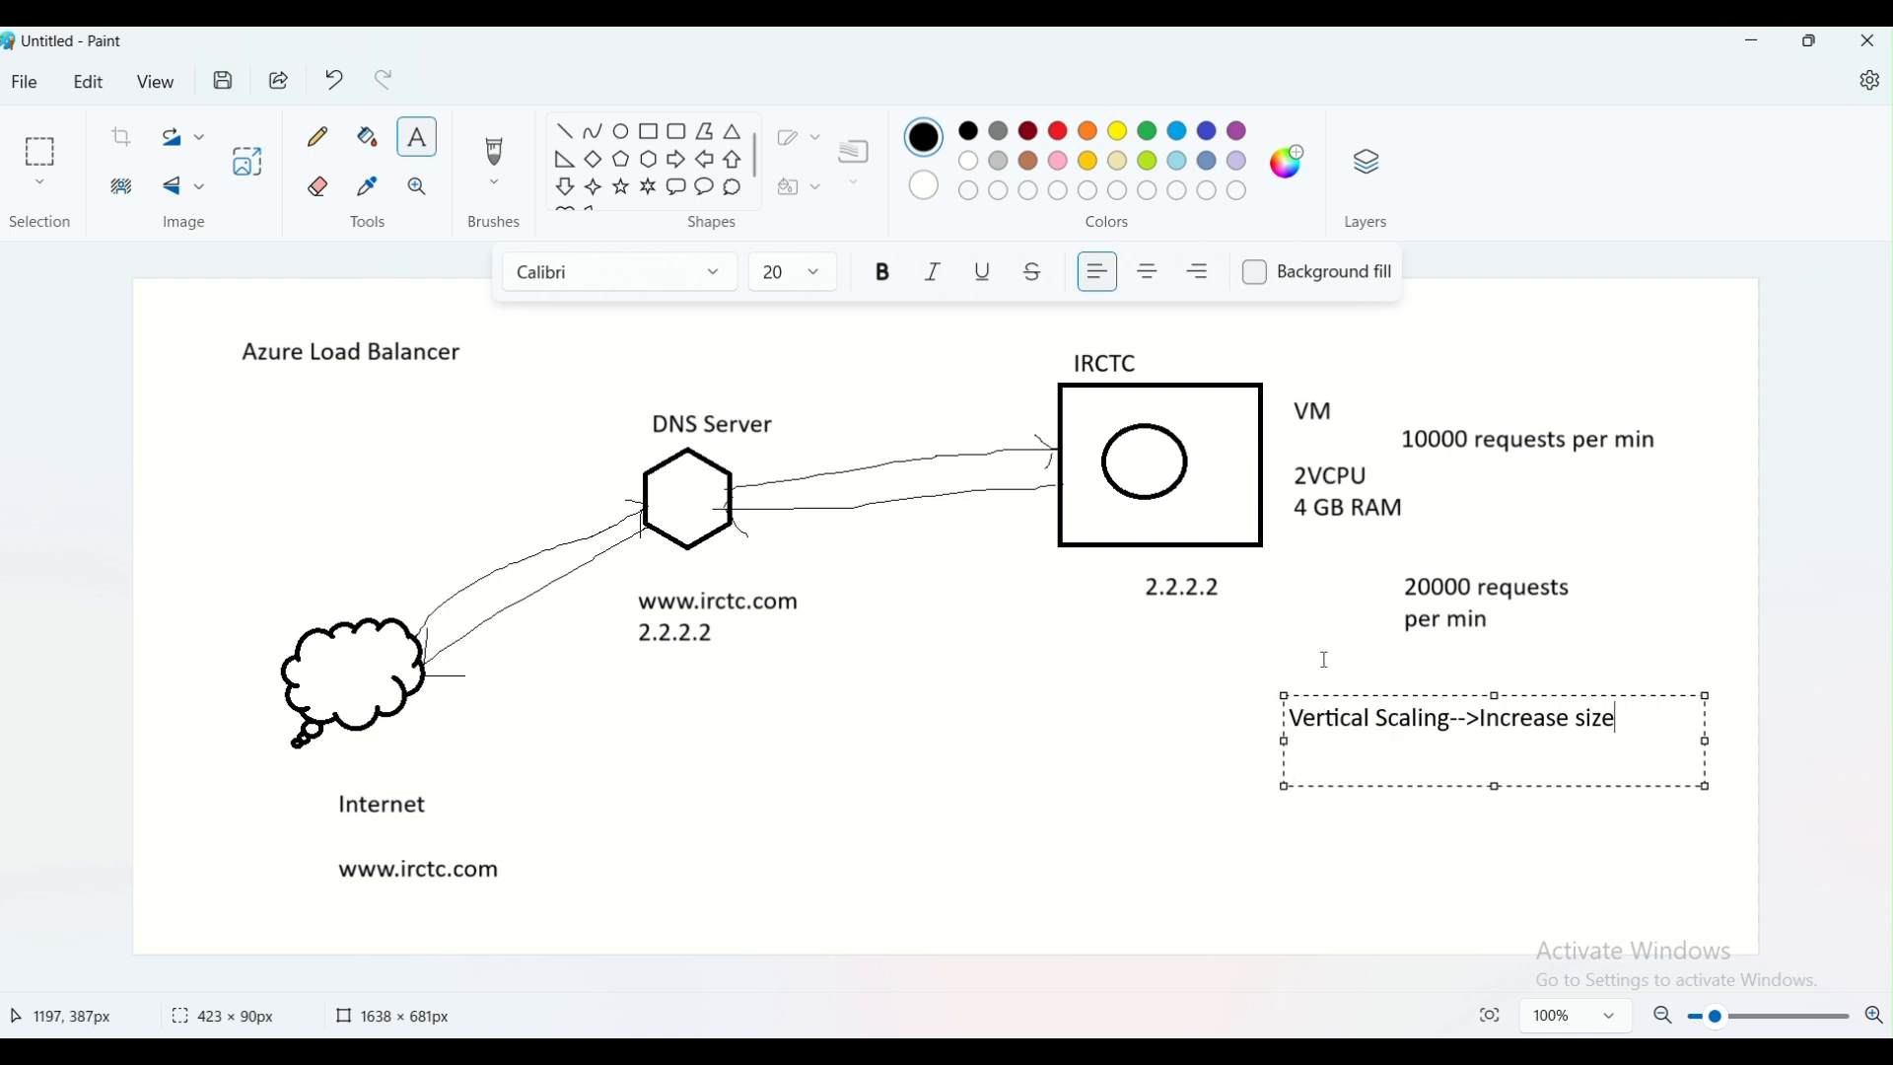
{"action": "left_click", "coordinate": [1342, 619]}
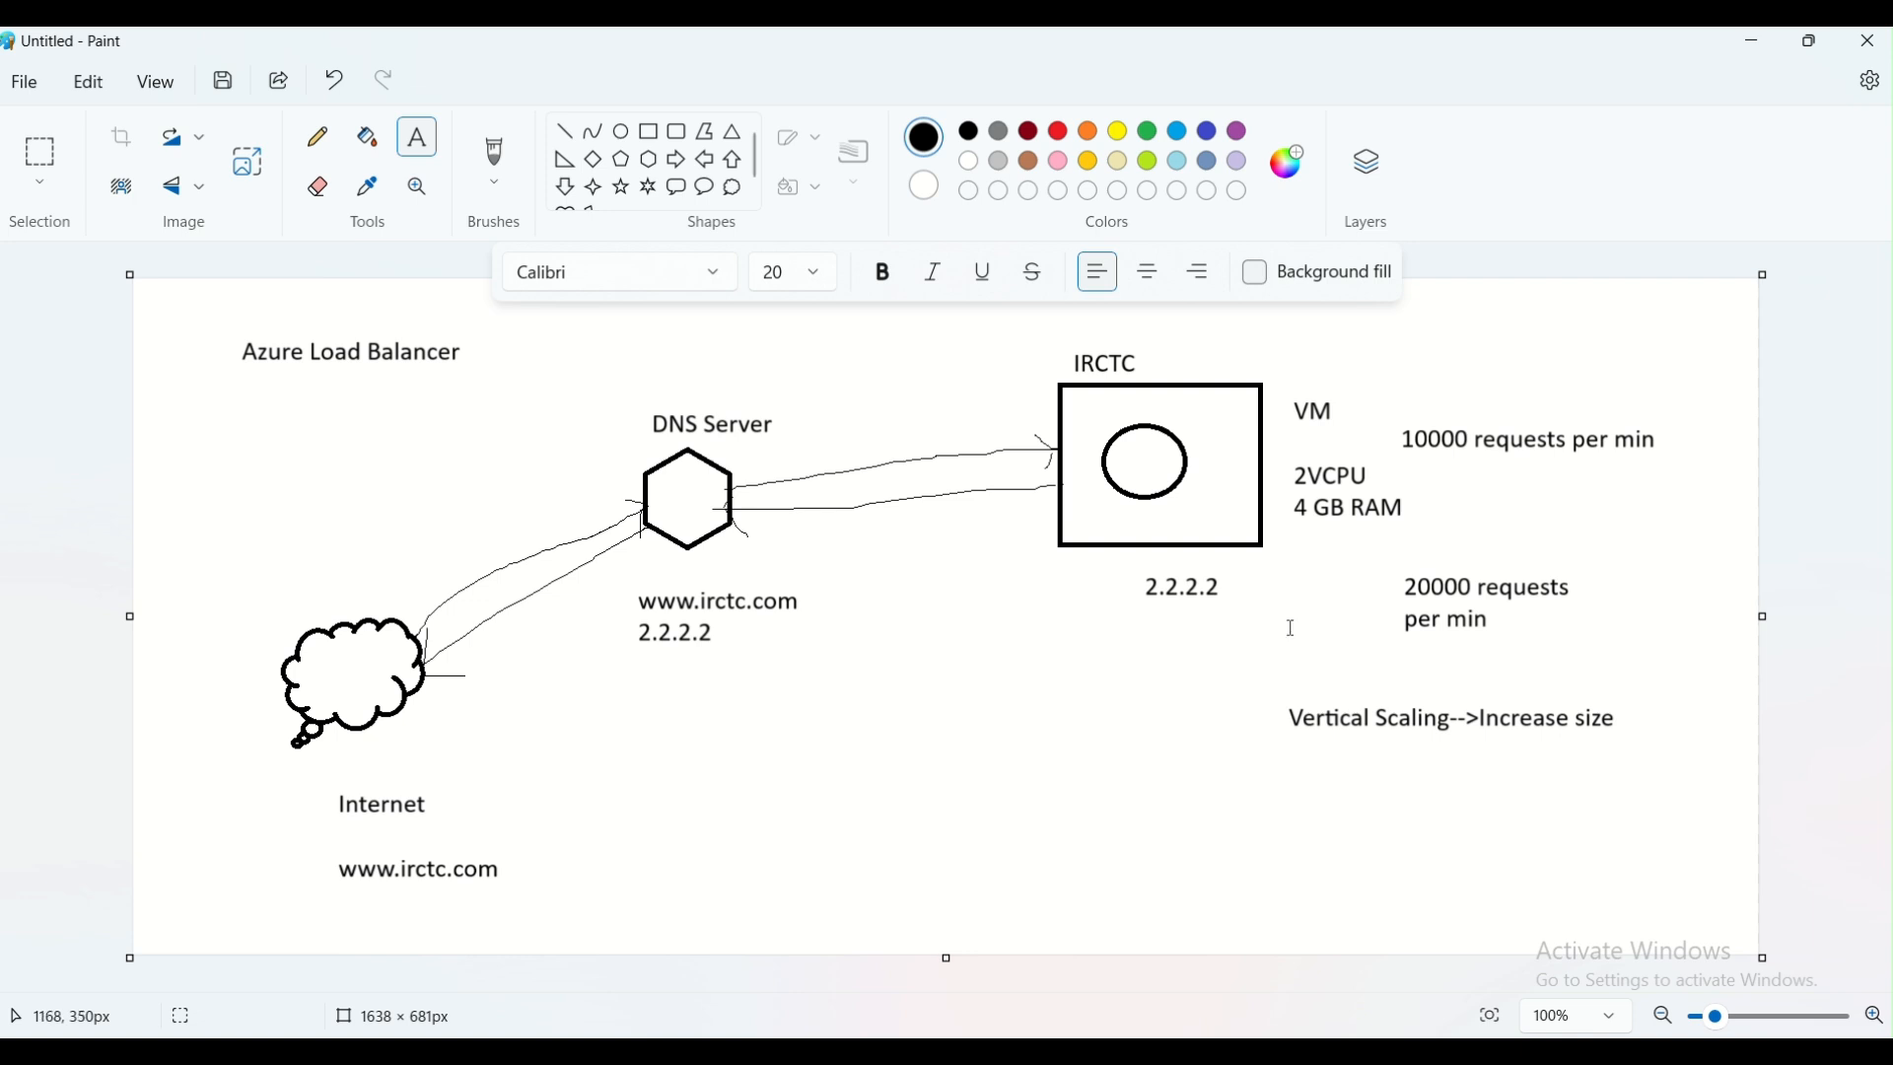
Draw a second rectangle below the IRCTC machine's 2.2.2.2 address, with a small circle inside it
{"action": "left_click", "coordinate": [649, 131]}
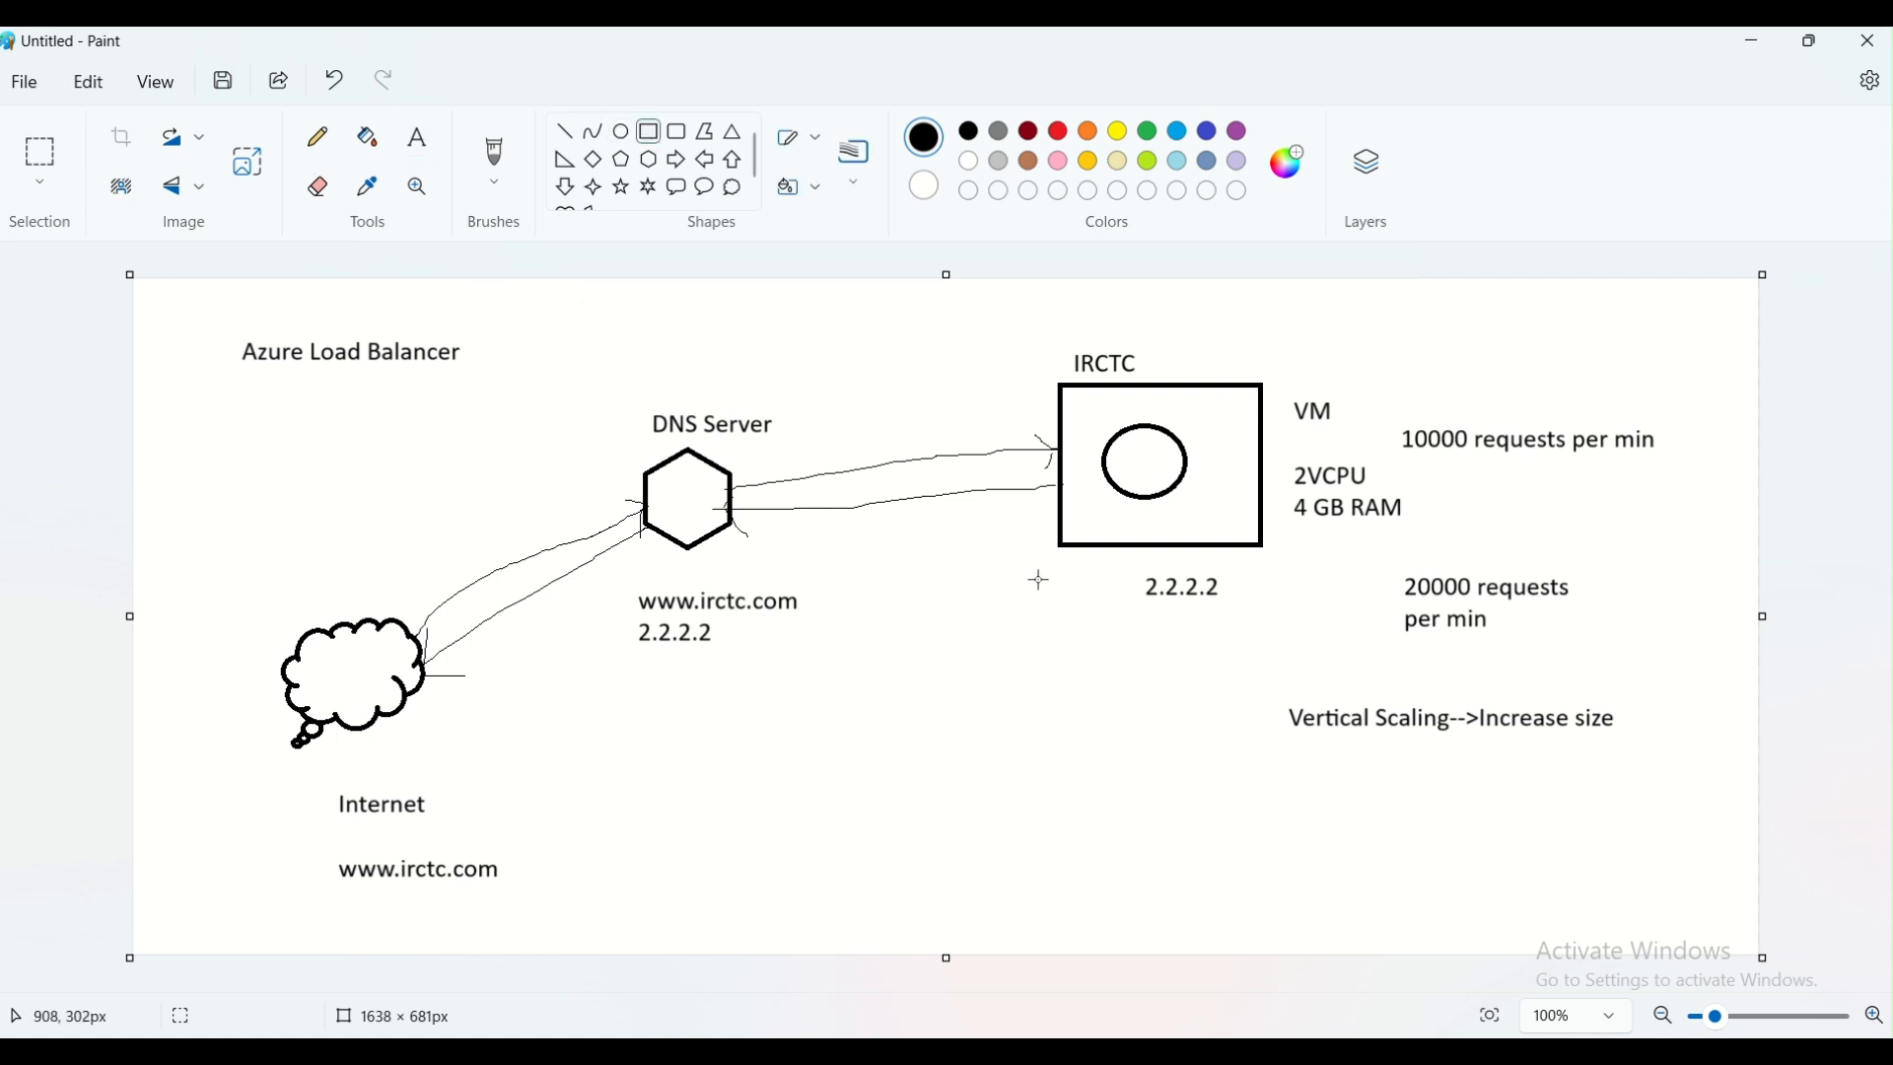
{"action": "left_click_drag", "start_coordinate": [1066, 650], "coordinate": [1292, 795]}
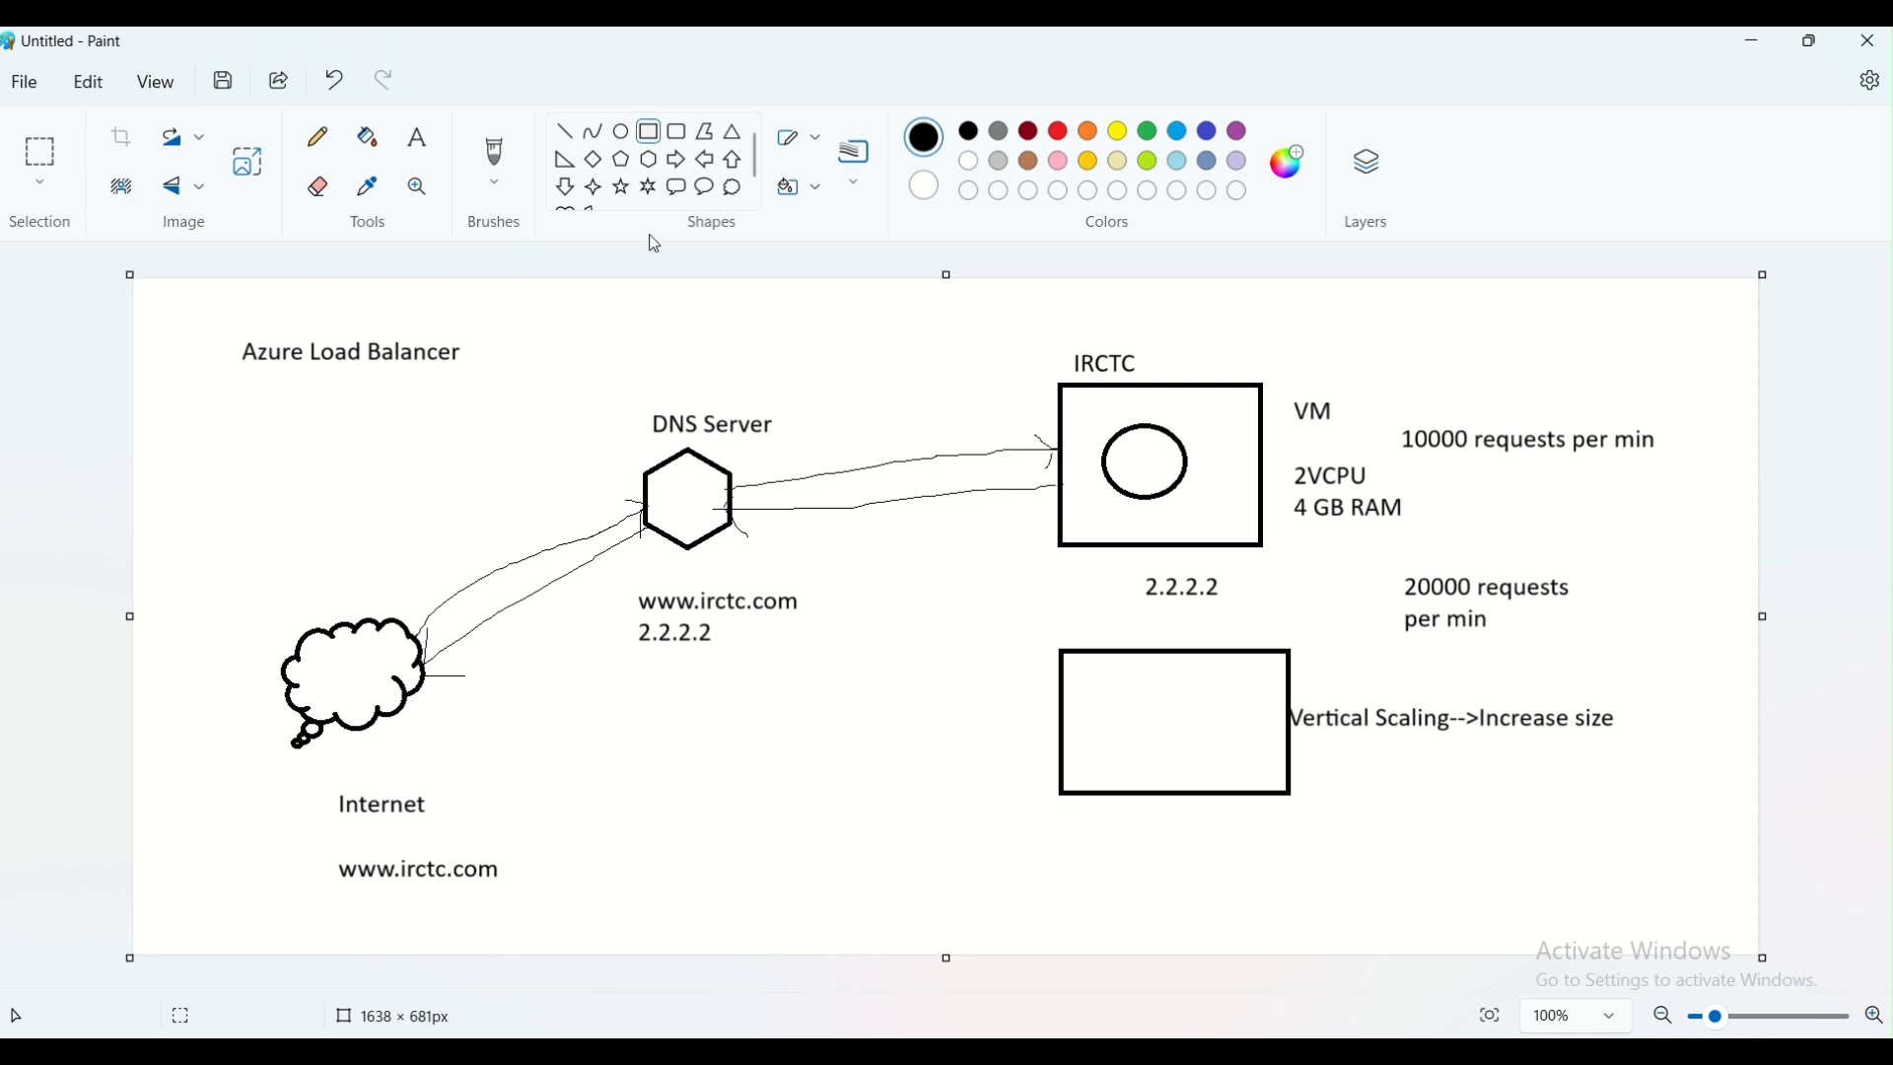
{"action": "left_click", "coordinate": [621, 131]}
{"action": "left_click_drag", "start_coordinate": [1132, 691], "coordinate": [1195, 753]}
{"action": "left_click", "coordinate": [1248, 730]}
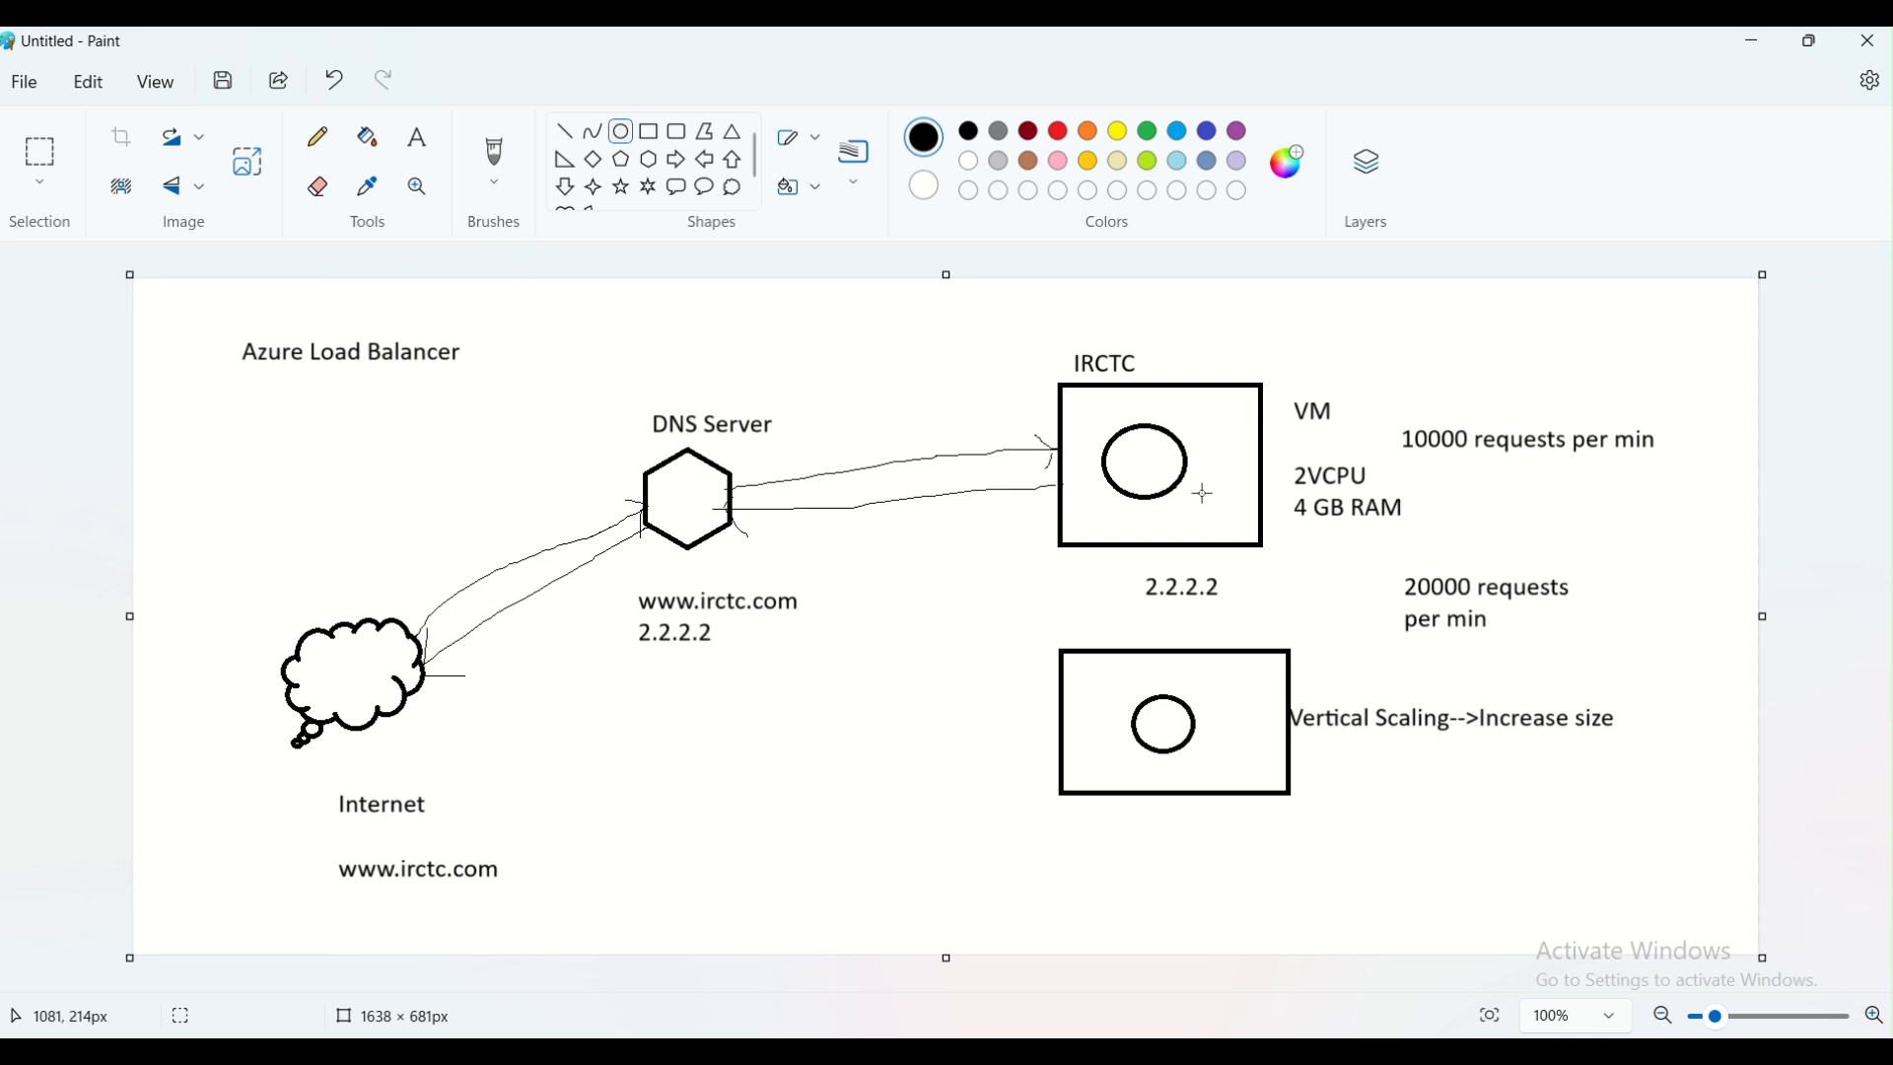
Add the address label "3.3.3.3" below the second rectangle
{"action": "left_click", "coordinate": [418, 139]}
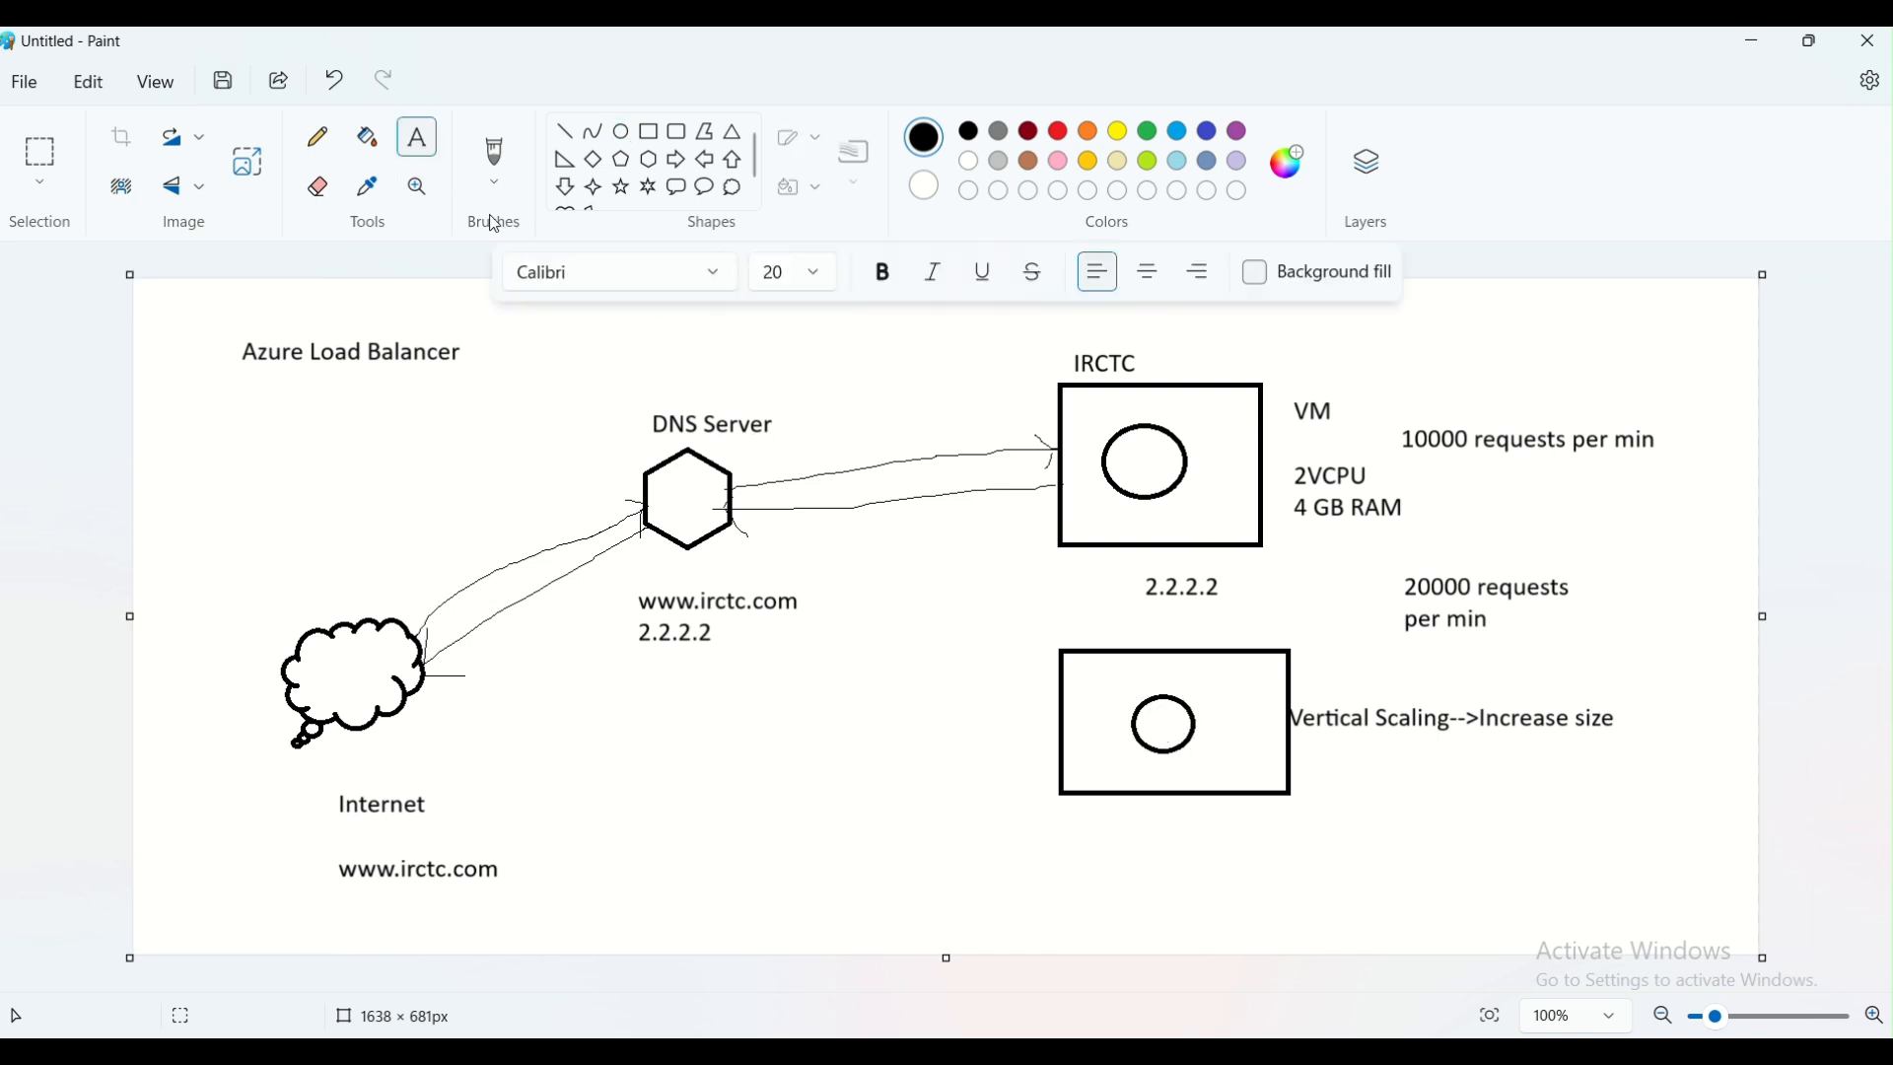
{"action": "left_click", "coordinate": [1107, 820]}
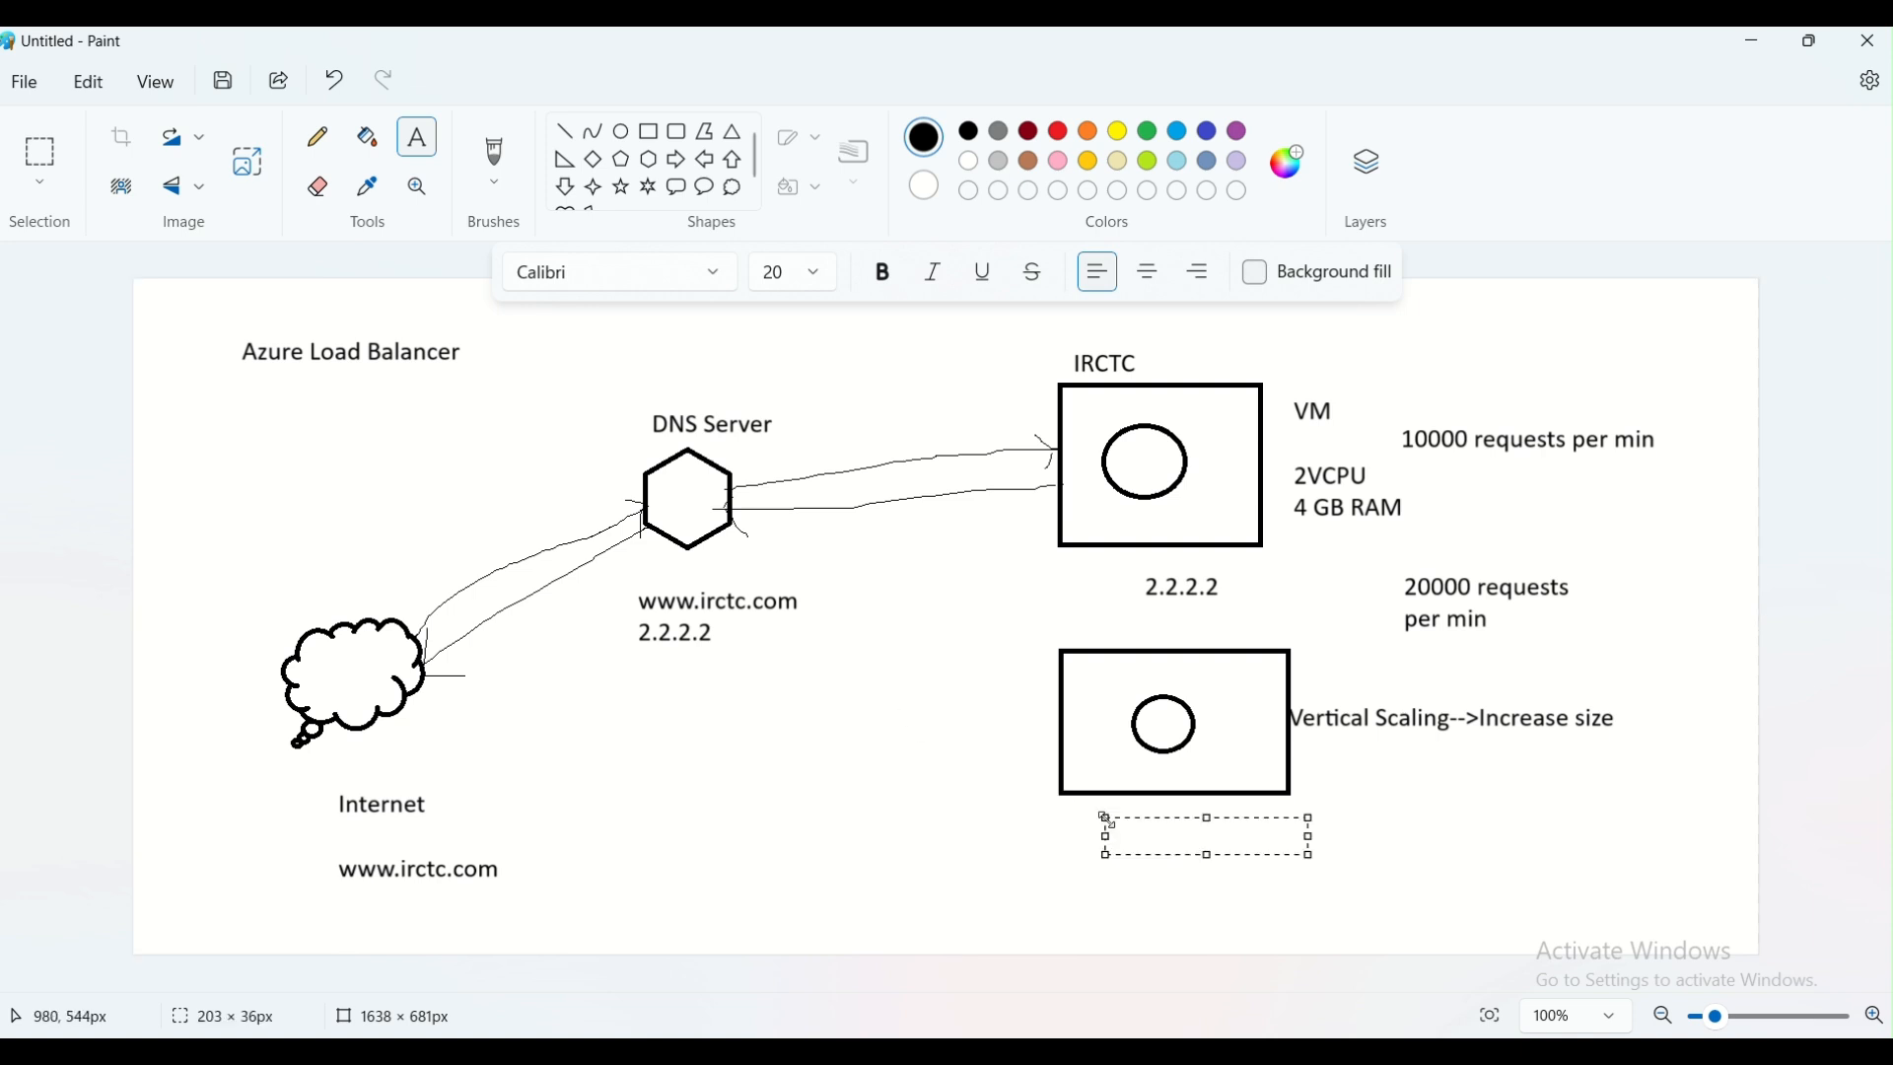
{"action": "type", "text": "3.3.3.3"}
{"action": "left_click", "coordinate": [1408, 792]}
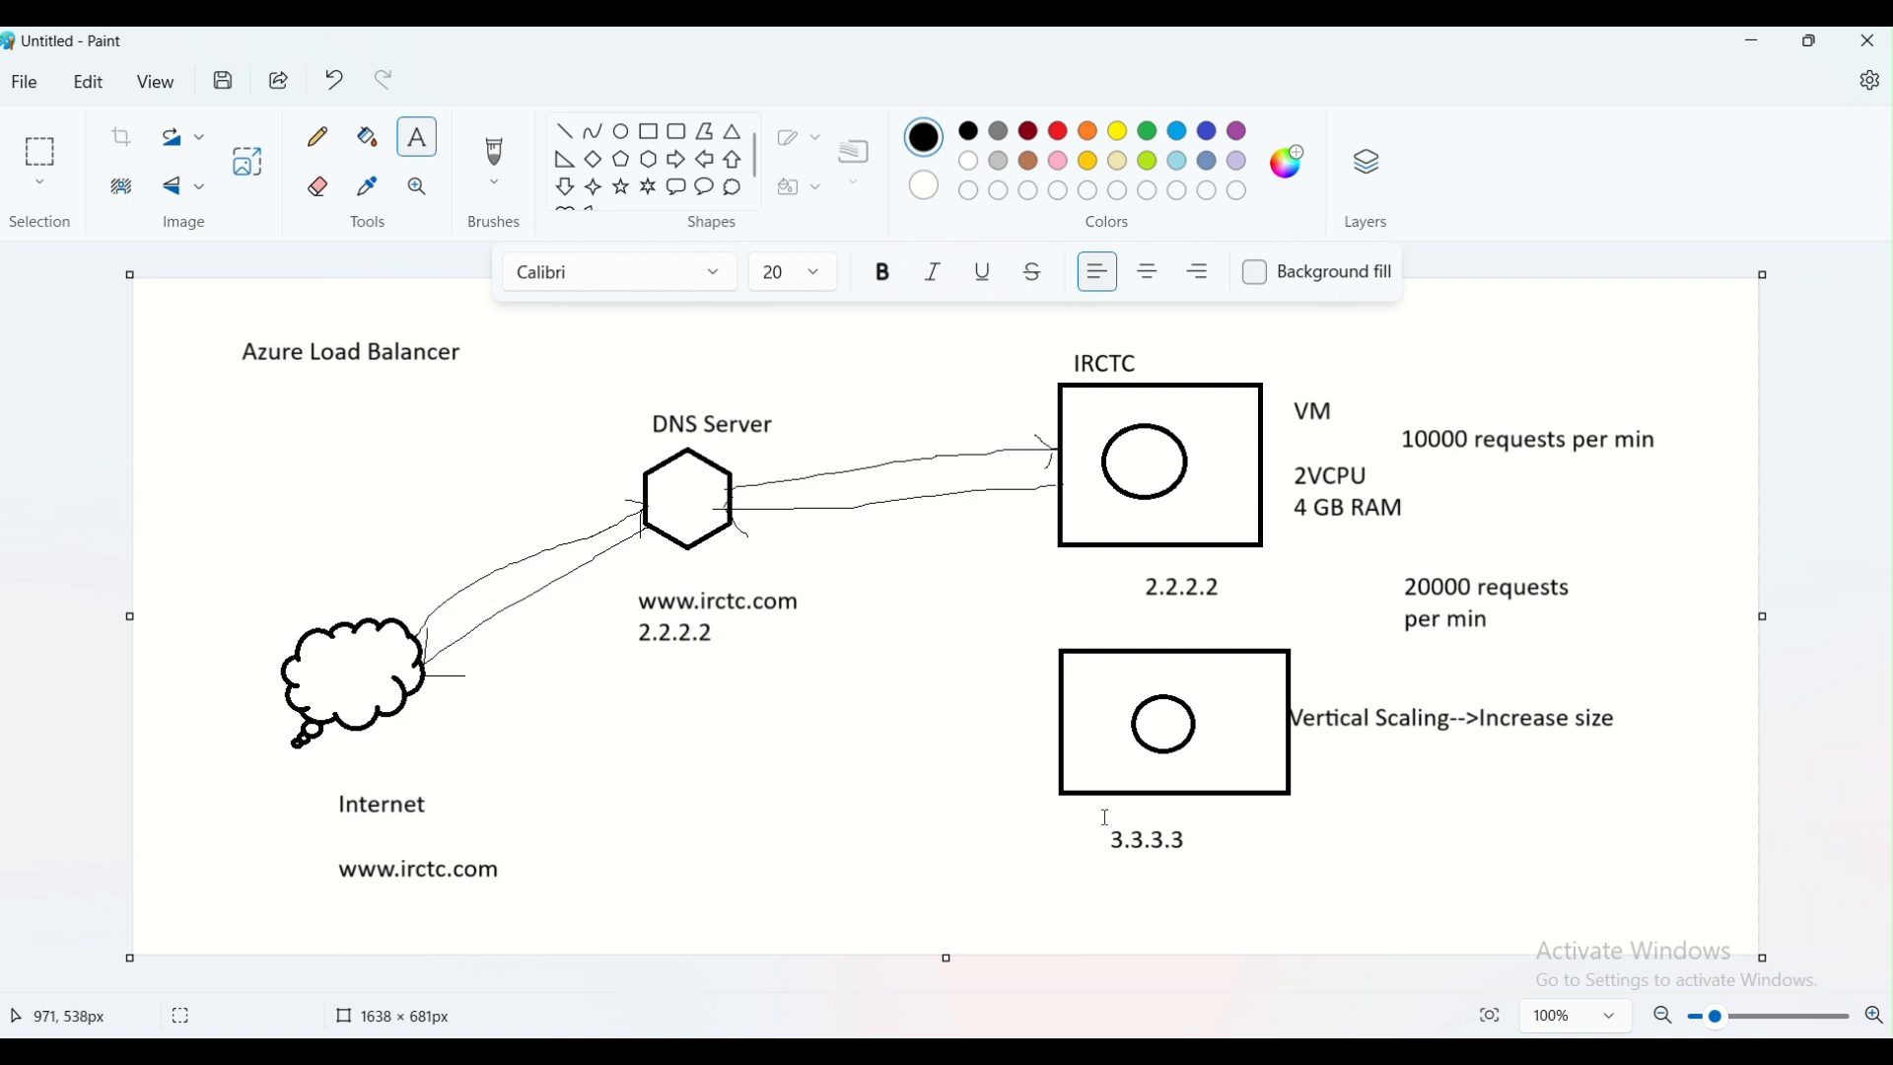
{"action": "left_click", "coordinate": [636, 665]}
{"action": "type", "text": "3"}
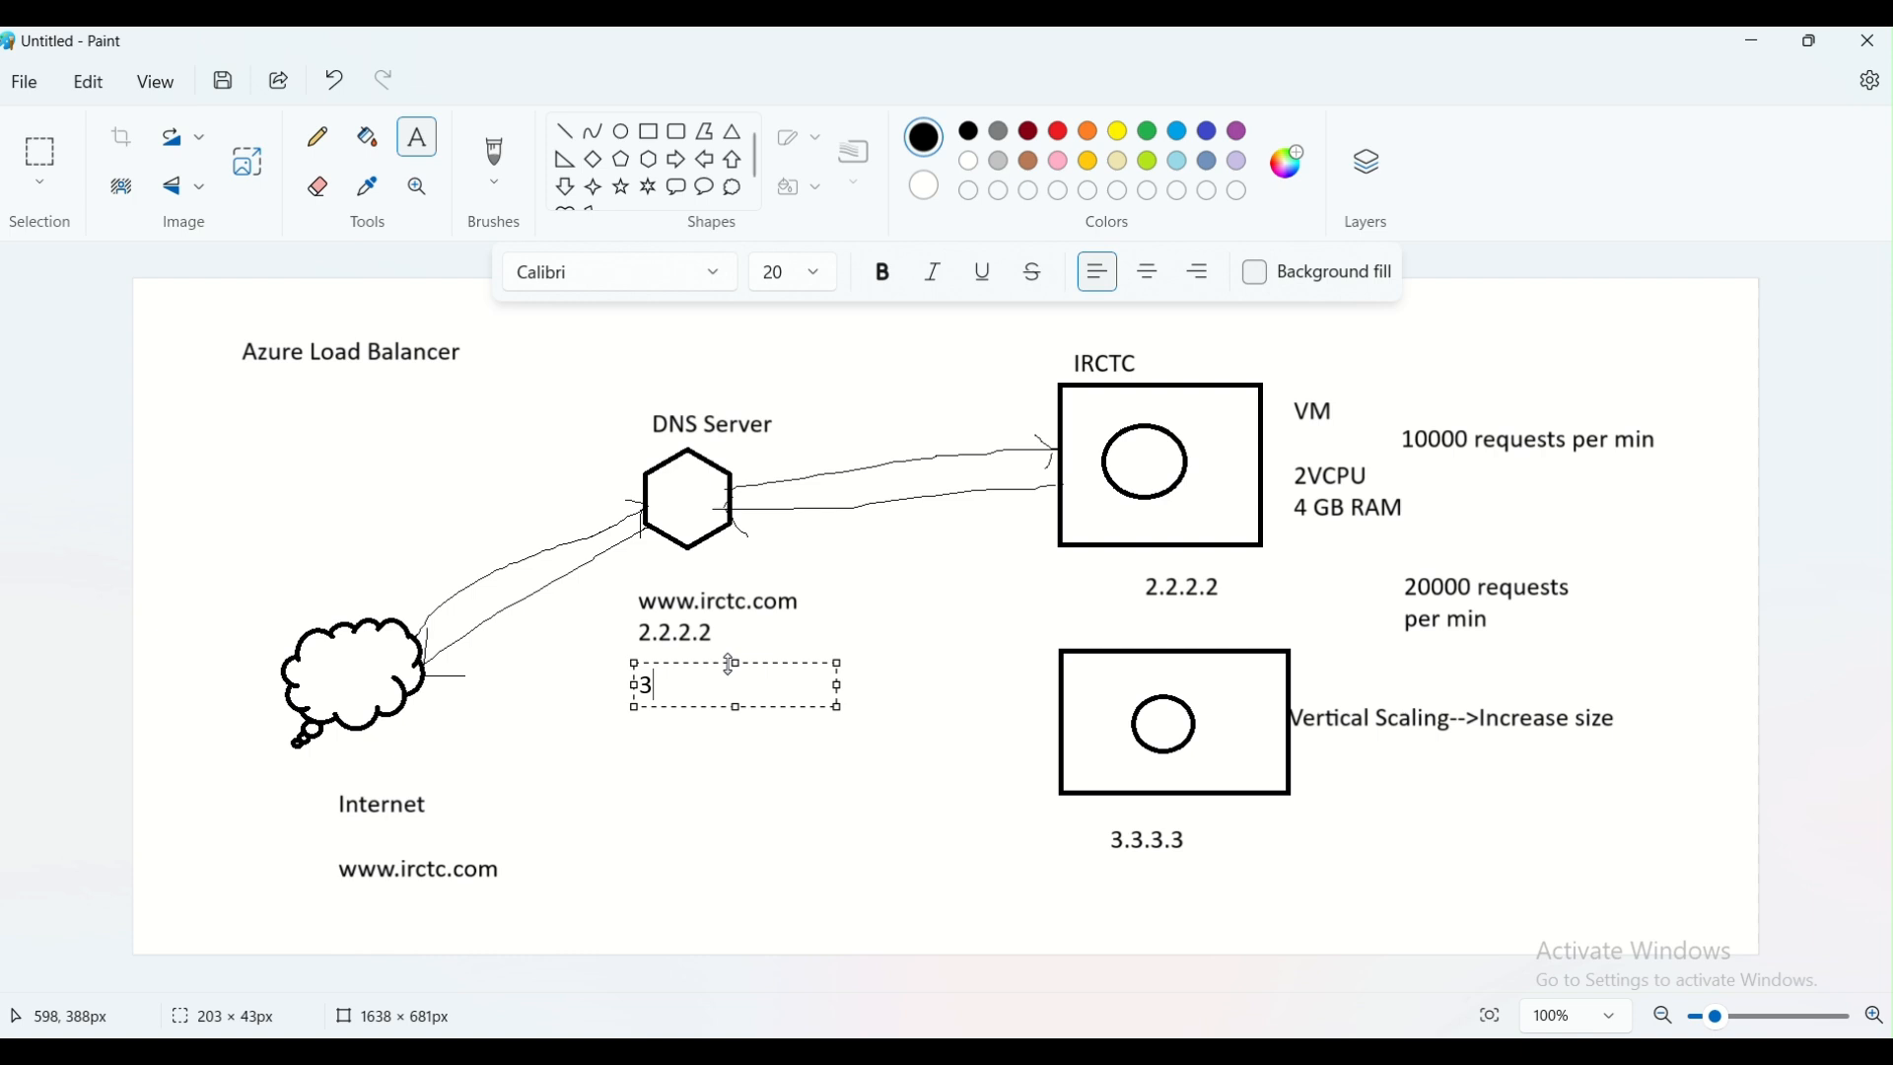
{"action": "type", "text": ".3.3.3"}
{"action": "key", "text": "ctrl+z"}
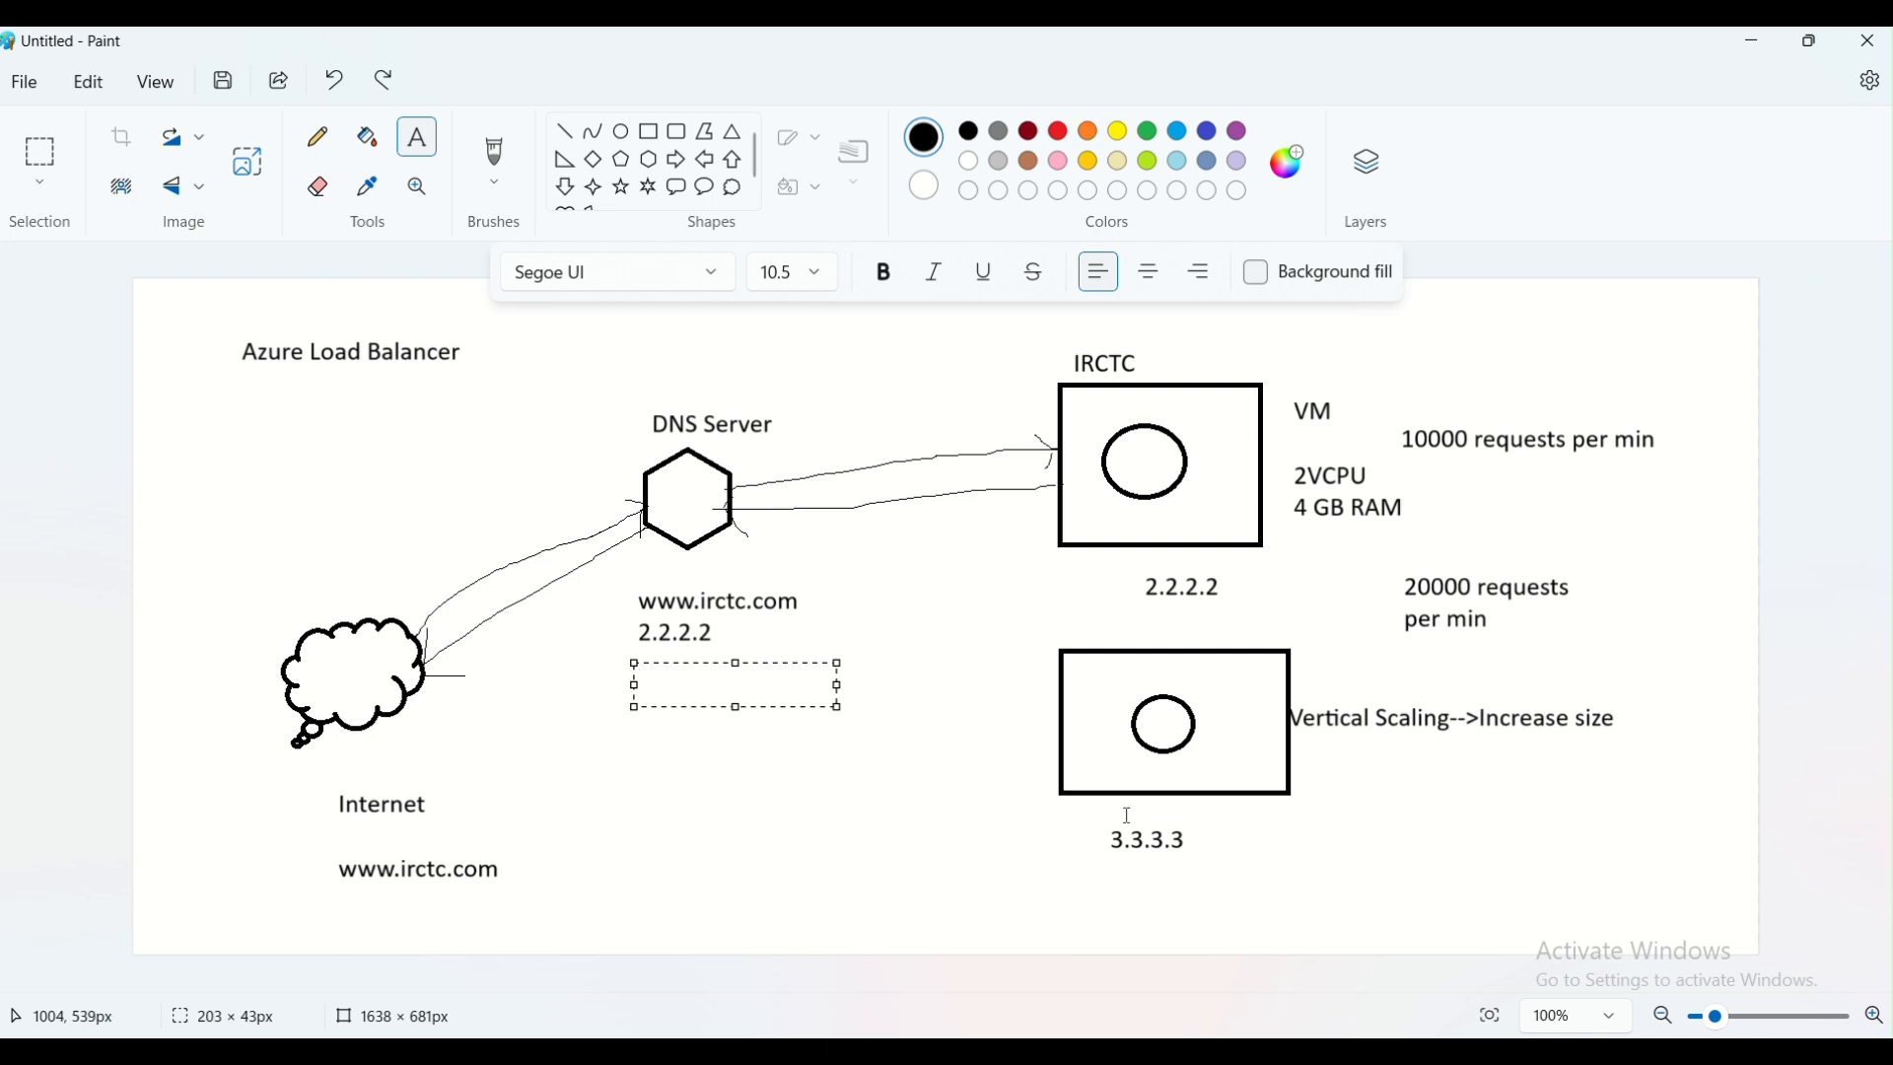
{"action": "left_click", "coordinate": [930, 824]}
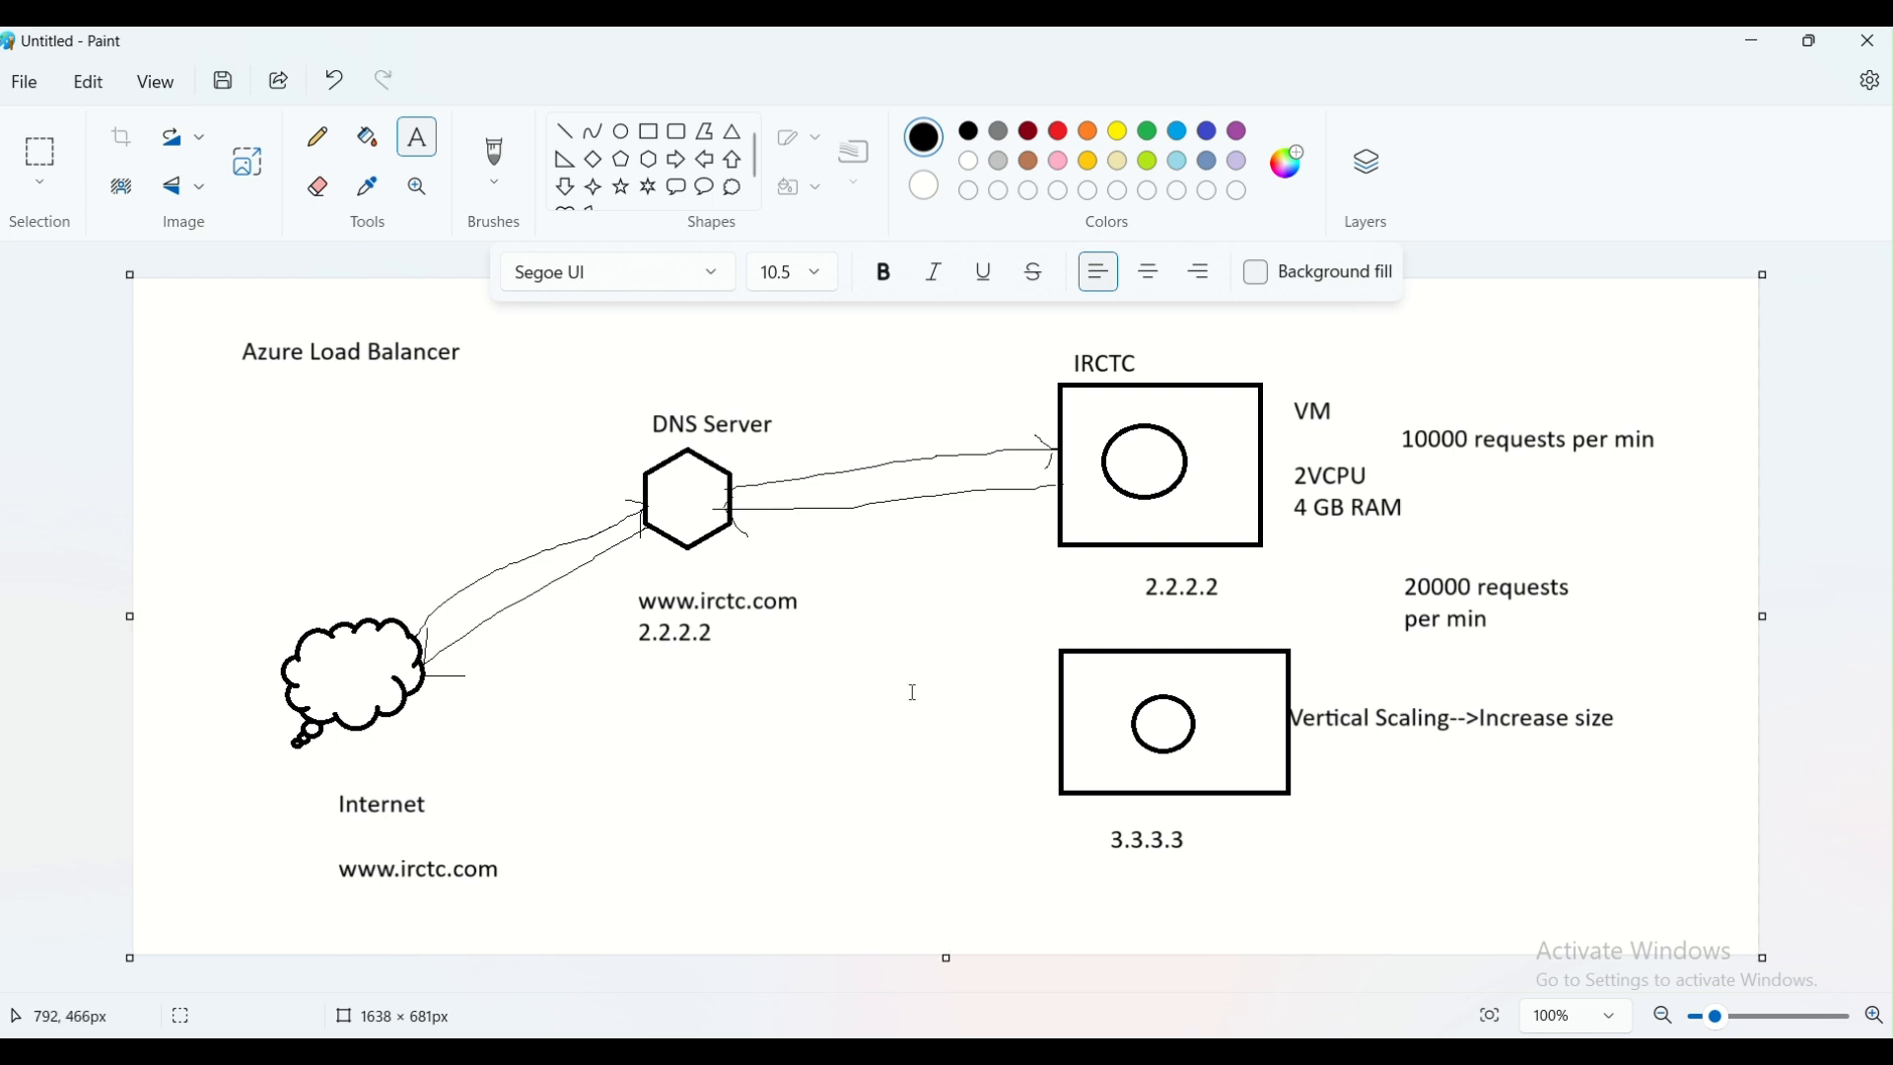
Draw a tall rounded rectangle between the DNS Server hexagon and the IRCTC rectangle, across the arrows
{"action": "left_click", "coordinate": [676, 131]}
{"action": "left_click_drag", "start_coordinate": [850, 401], "coordinate": [956, 625]}
{"action": "left_click", "coordinate": [656, 478]}
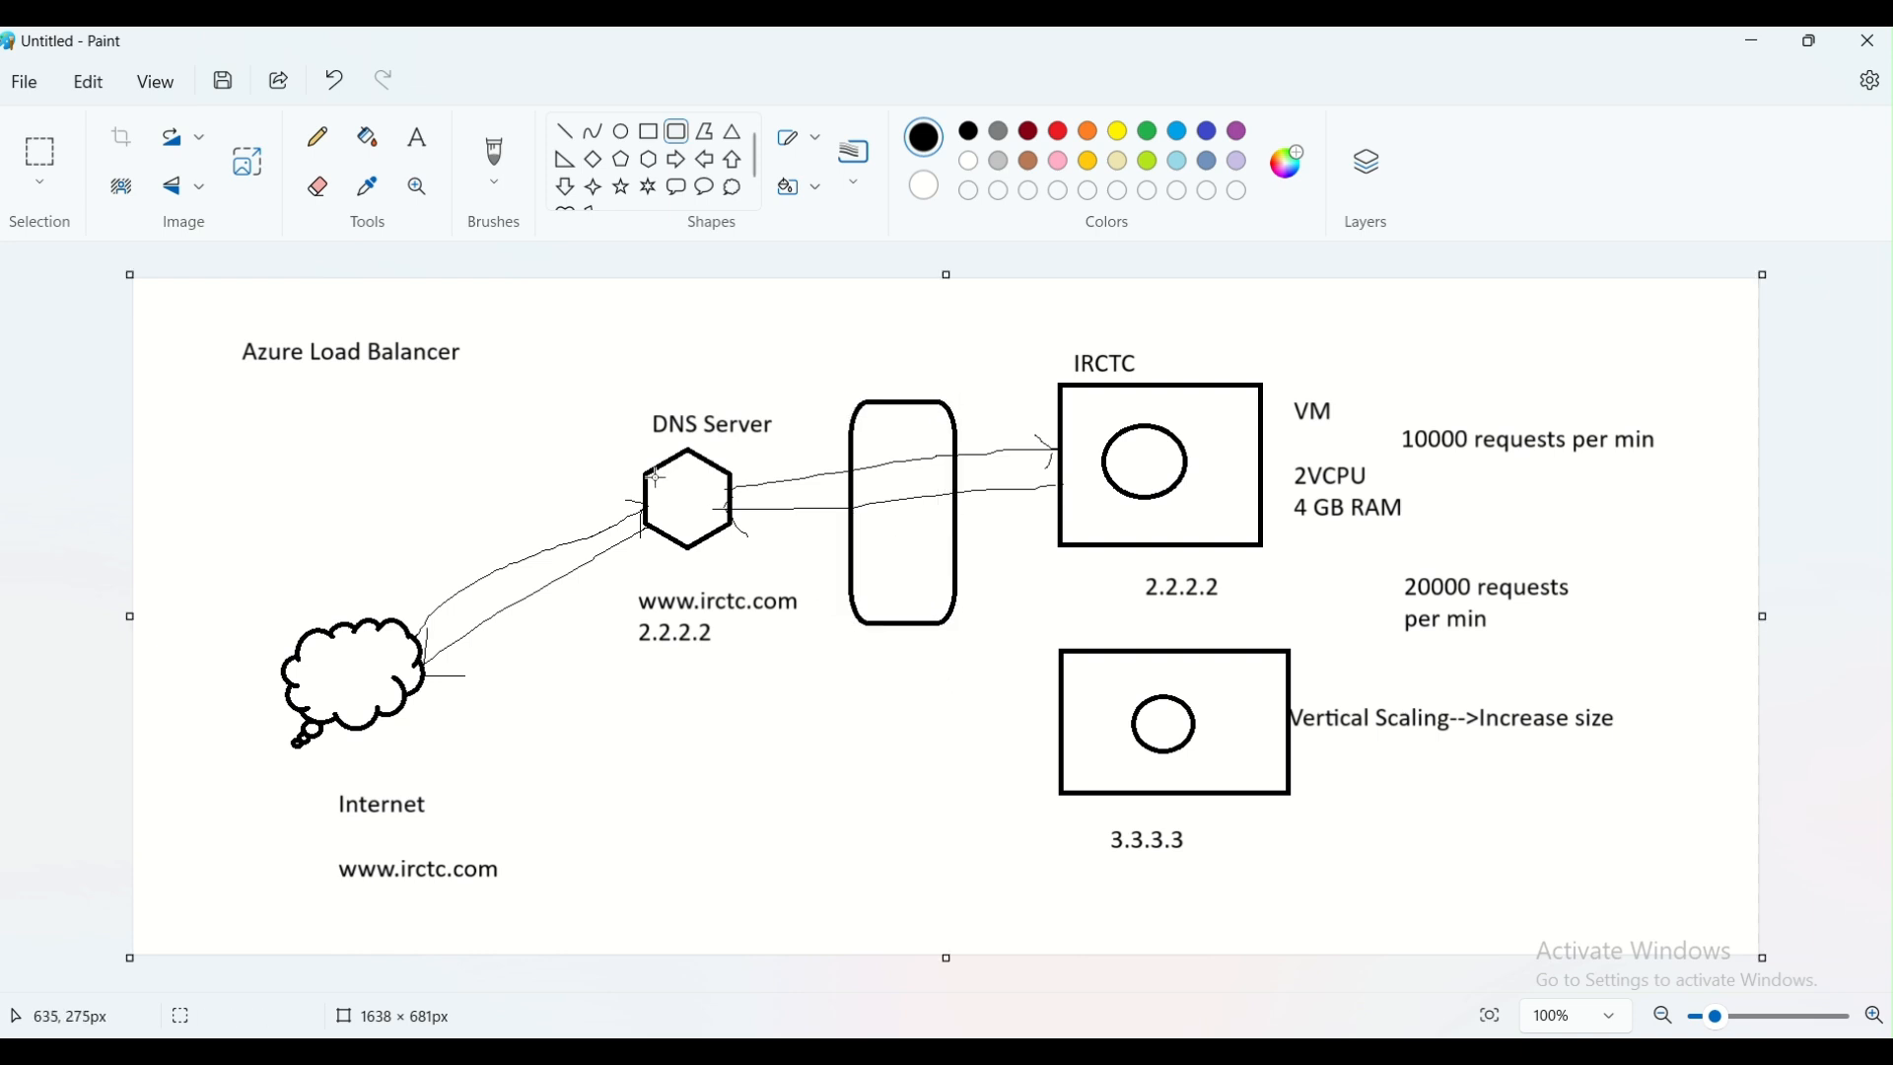
Label the rounded rectangle with "1.1.1.1" below it and "LB" inside its lower part
{"action": "left_click", "coordinate": [418, 139]}
{"action": "left_click_drag", "start_coordinate": [856, 655], "coordinate": [1060, 693]}
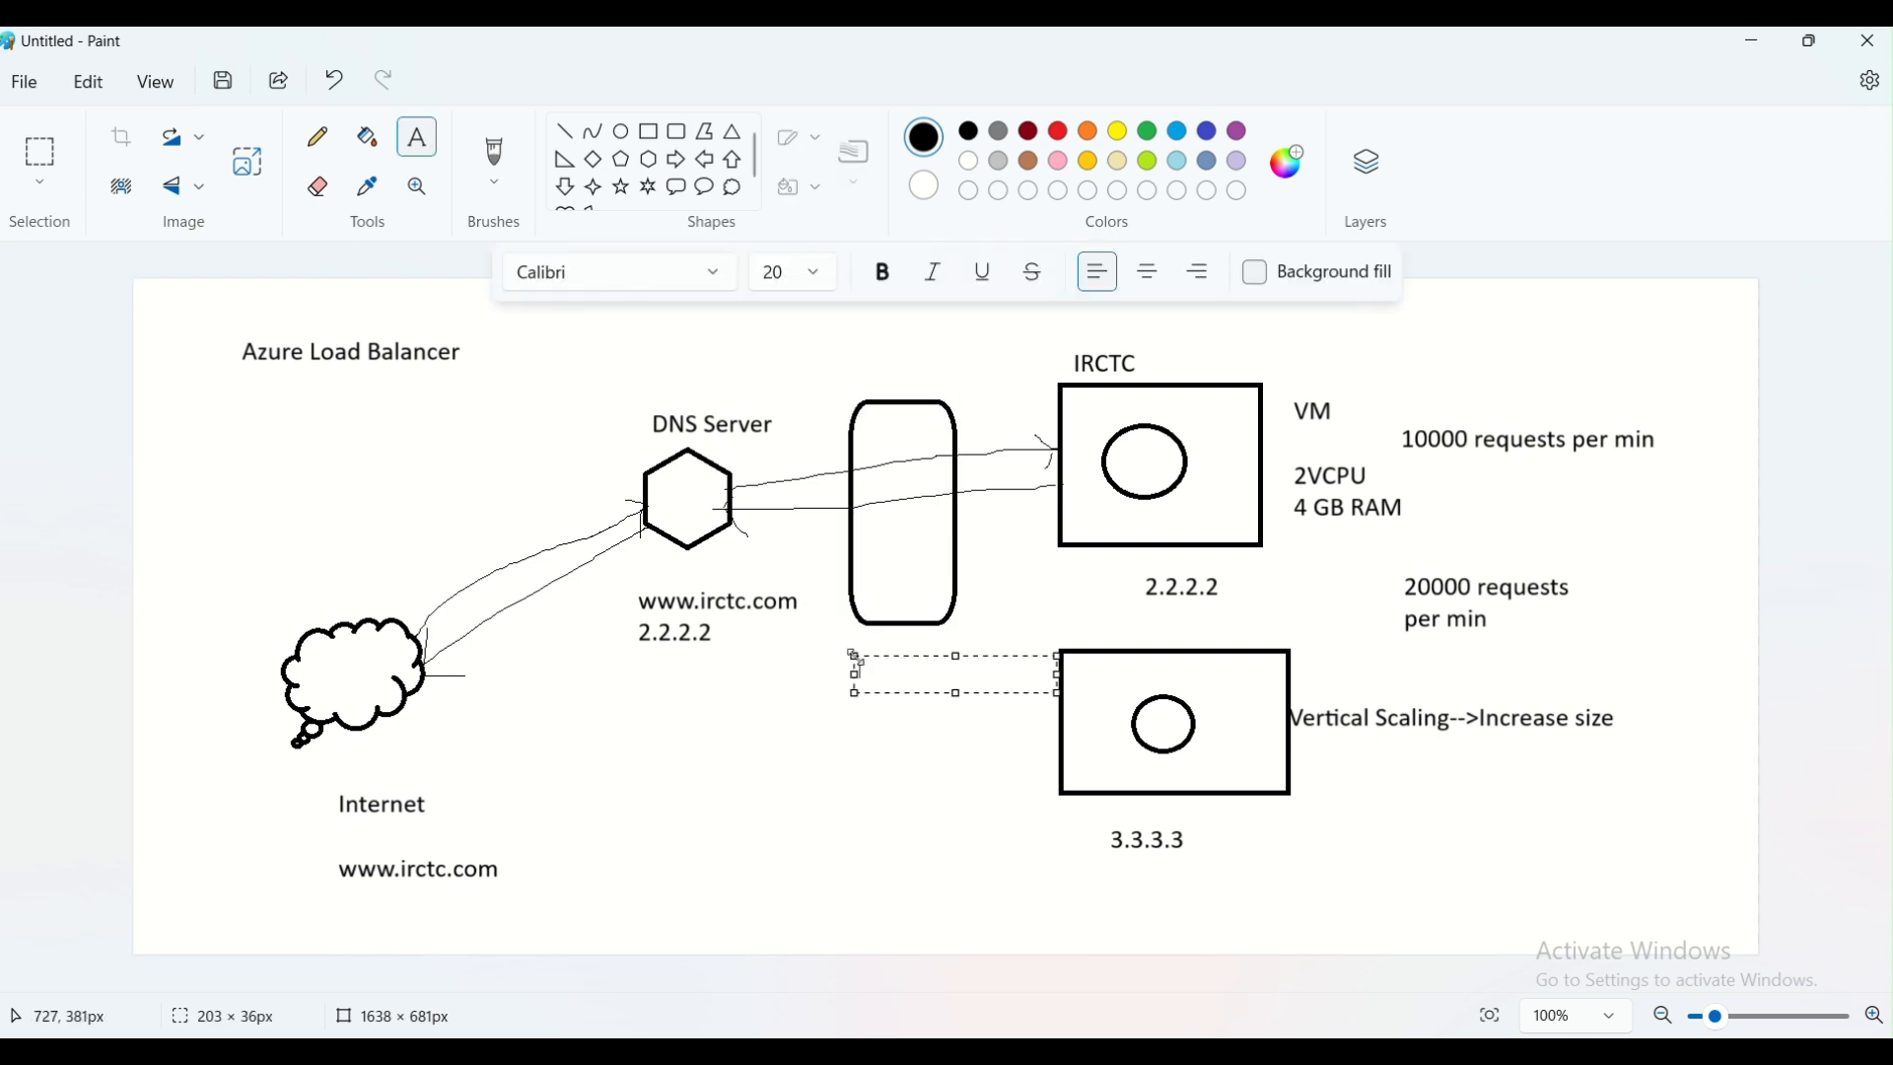
{"action": "type", "text": "1.1.1.1"}
{"action": "left_click", "coordinate": [770, 777]}
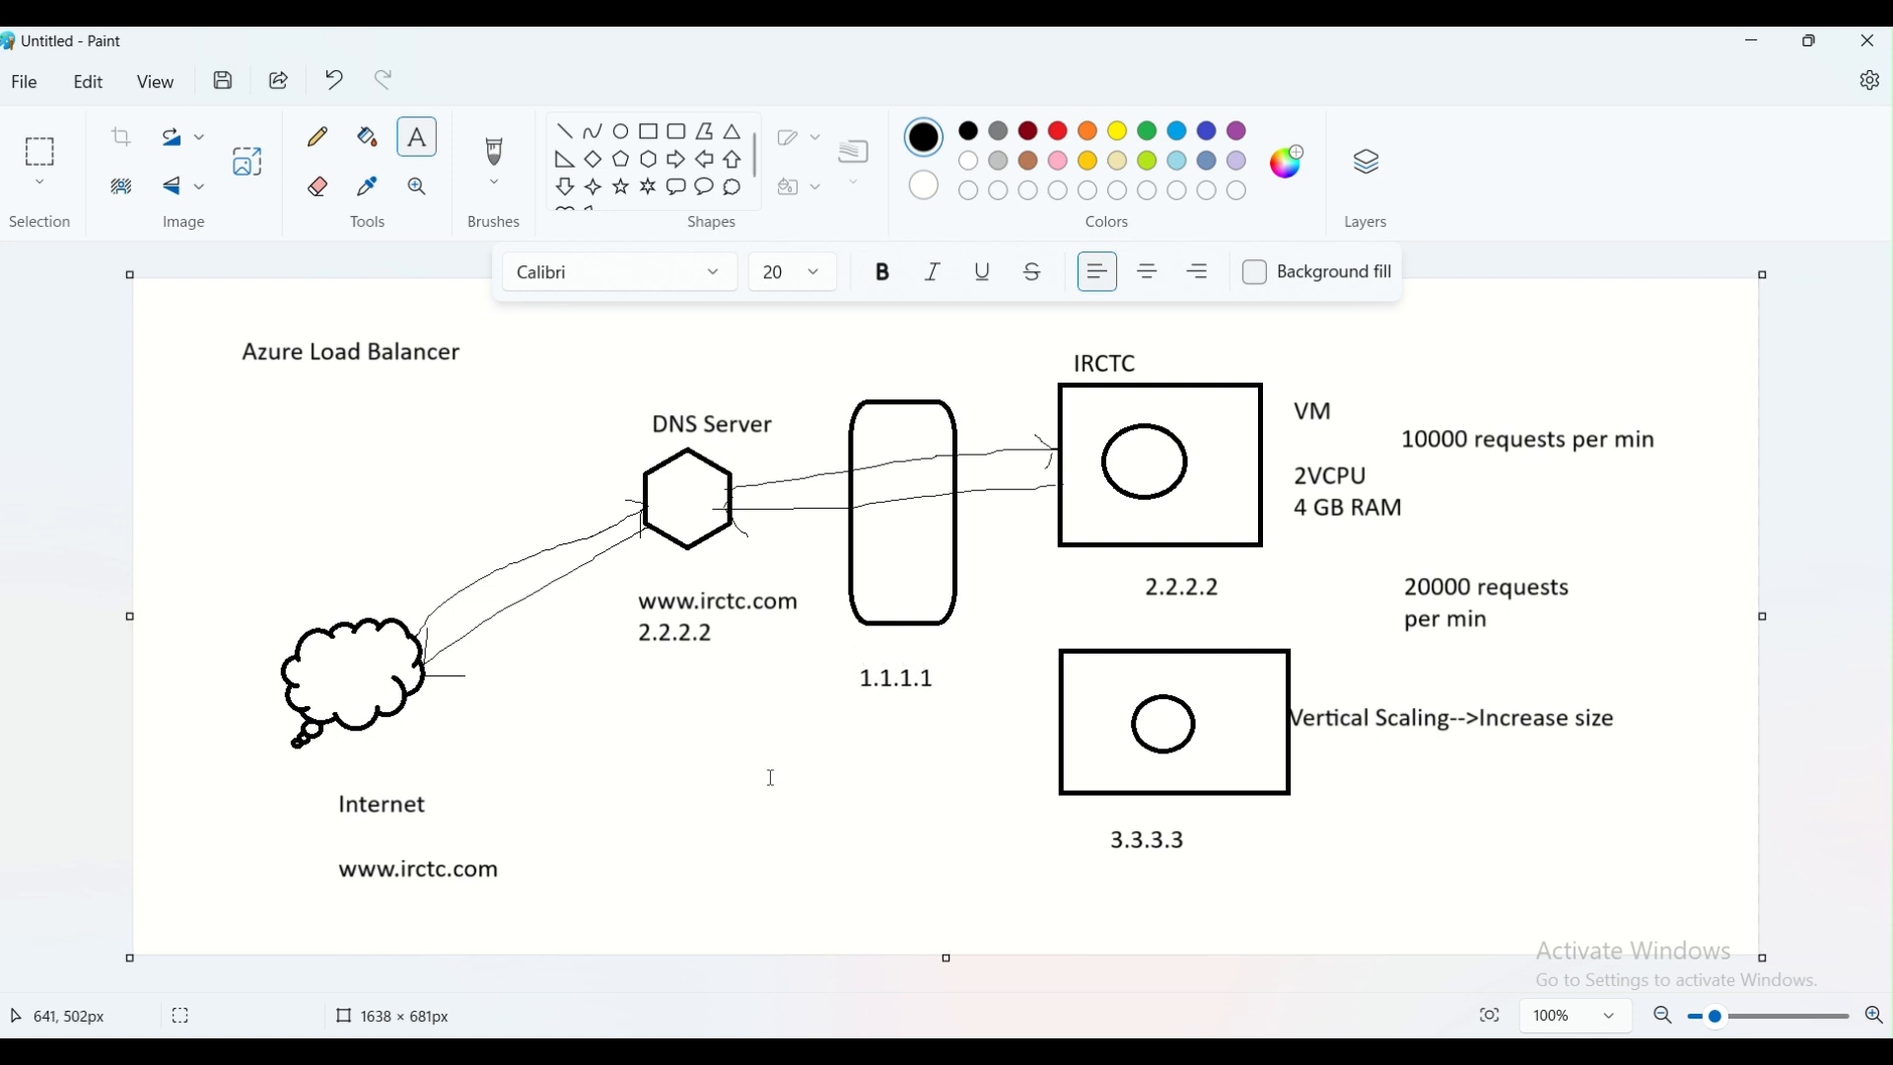
{"action": "left_click", "coordinate": [857, 557]}
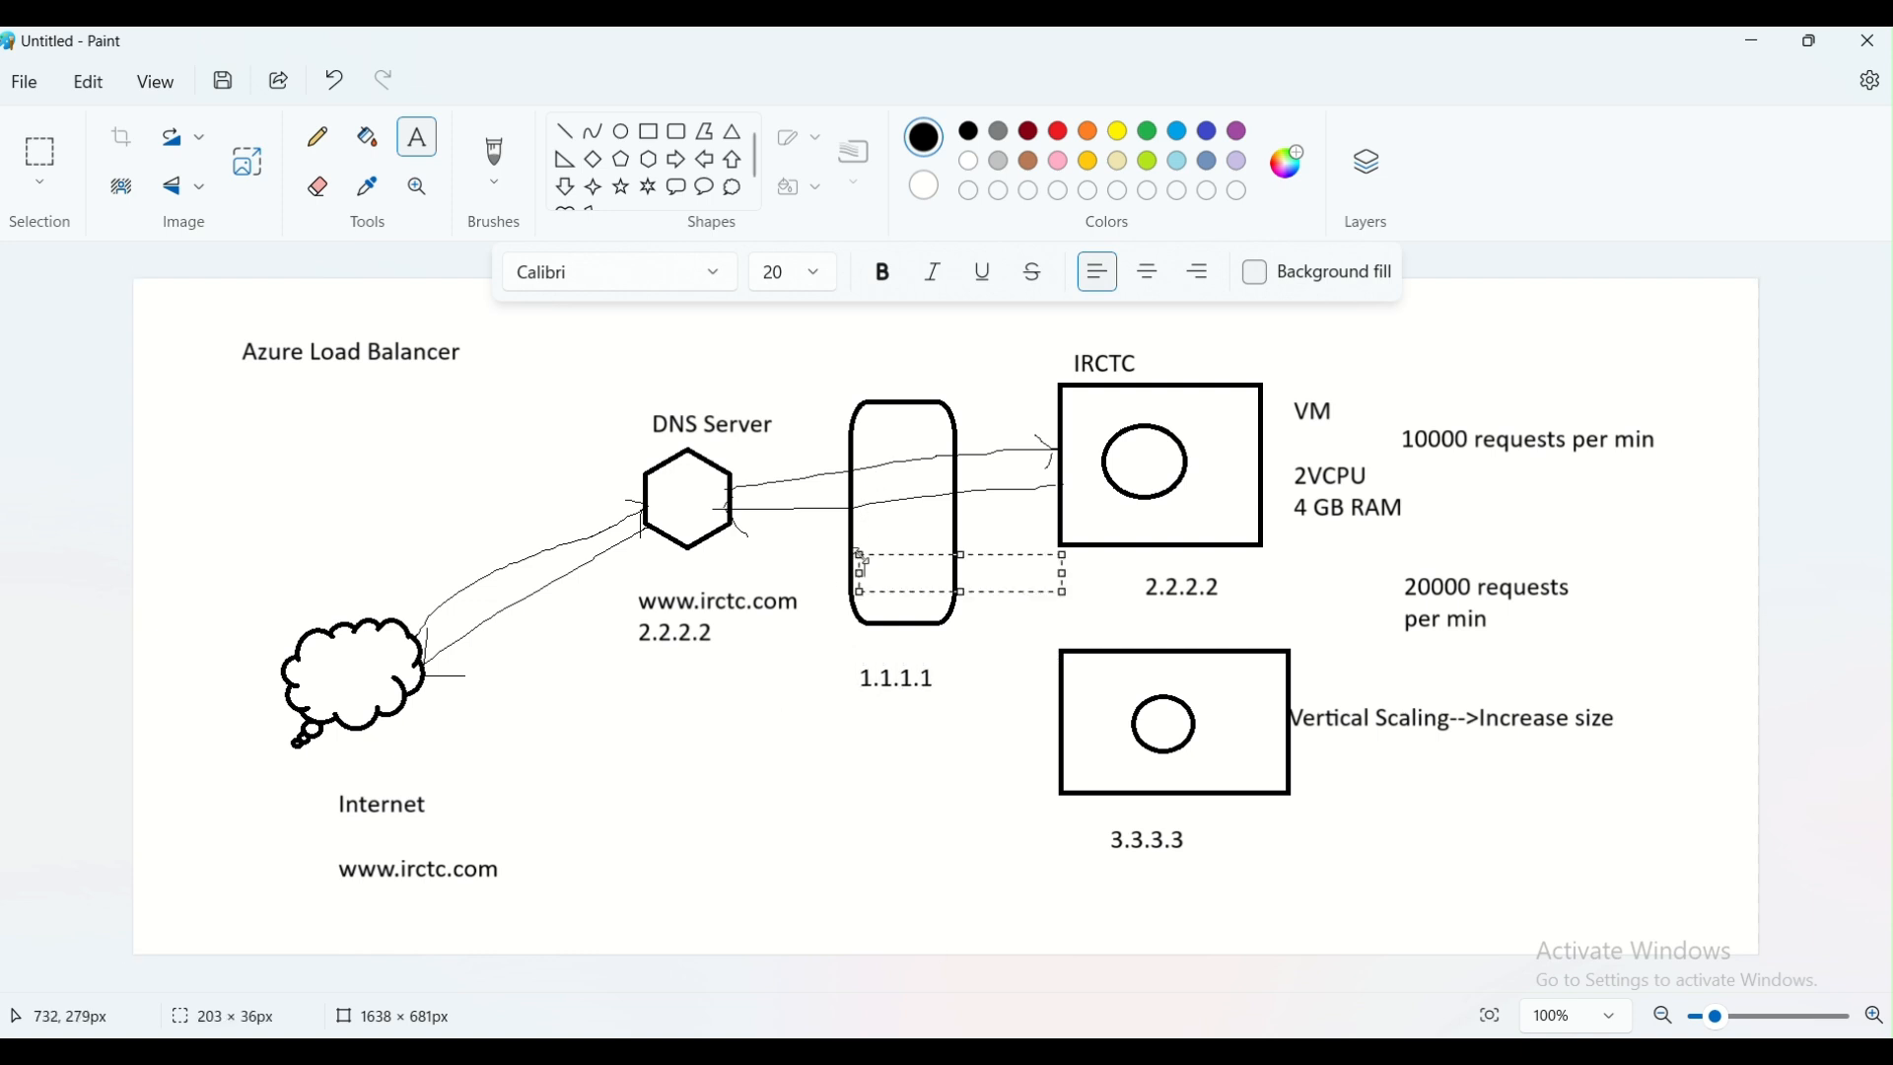
{"action": "type", "text": "LB"}
{"action": "left_click", "coordinate": [804, 675]}
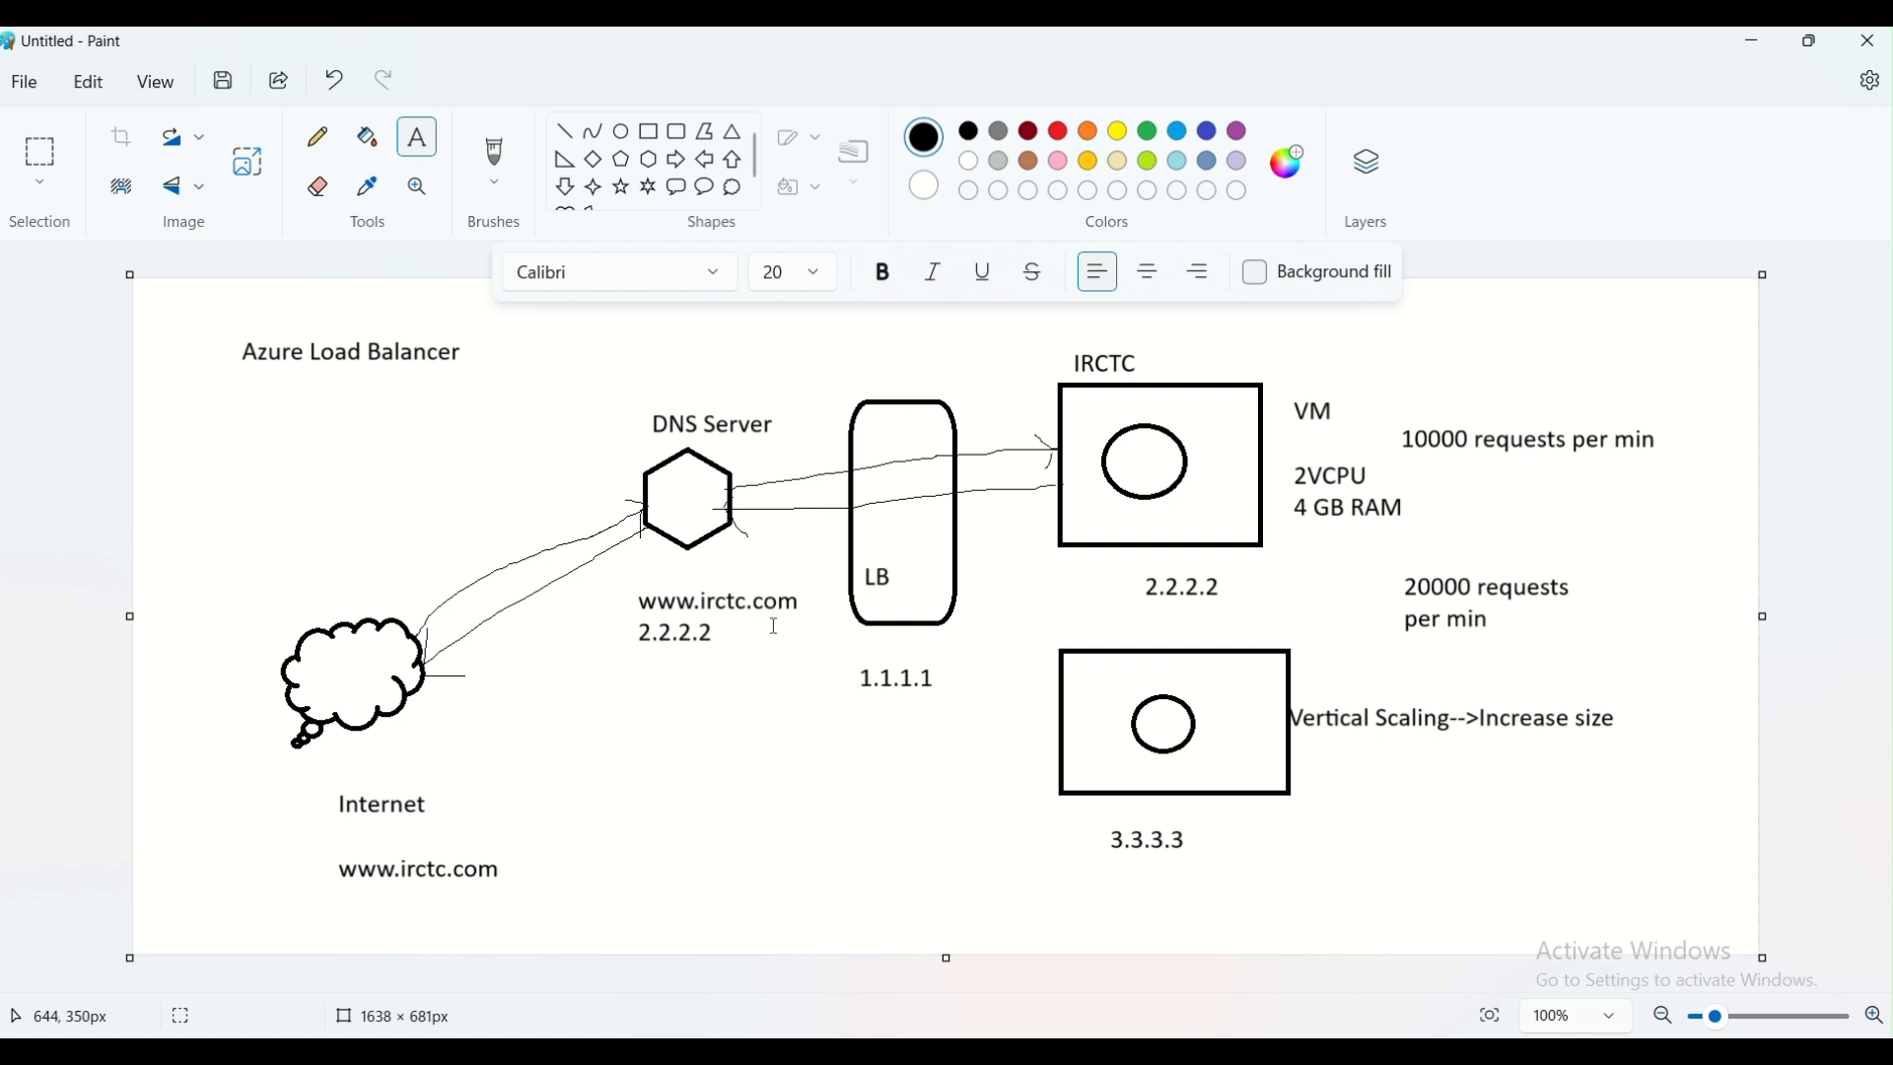
Add the address "1.1.1.1" under the 2.2.2.2 entry below the DNS Server hexagon
{"action": "left_click", "coordinate": [633, 666]}
{"action": "type", "text": "1.1.1.1"}
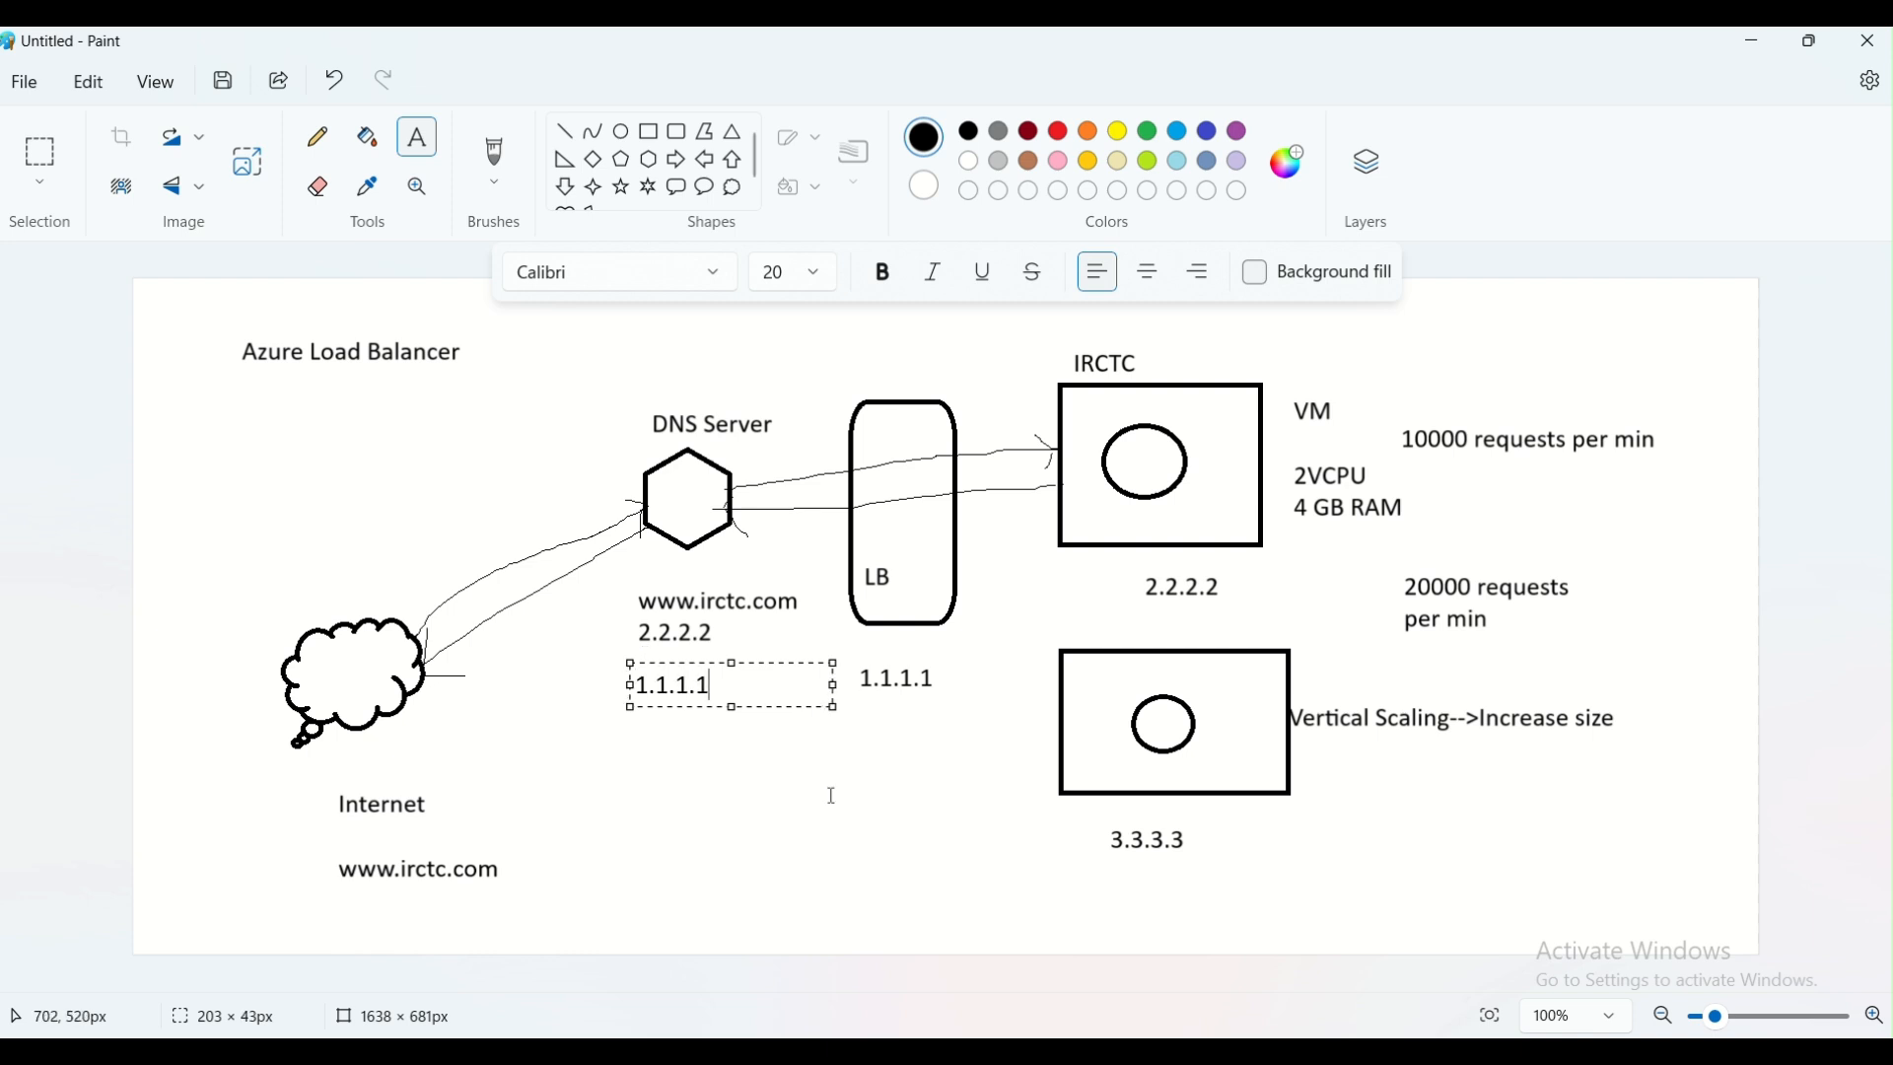
{"action": "left_click", "coordinate": [625, 718]}
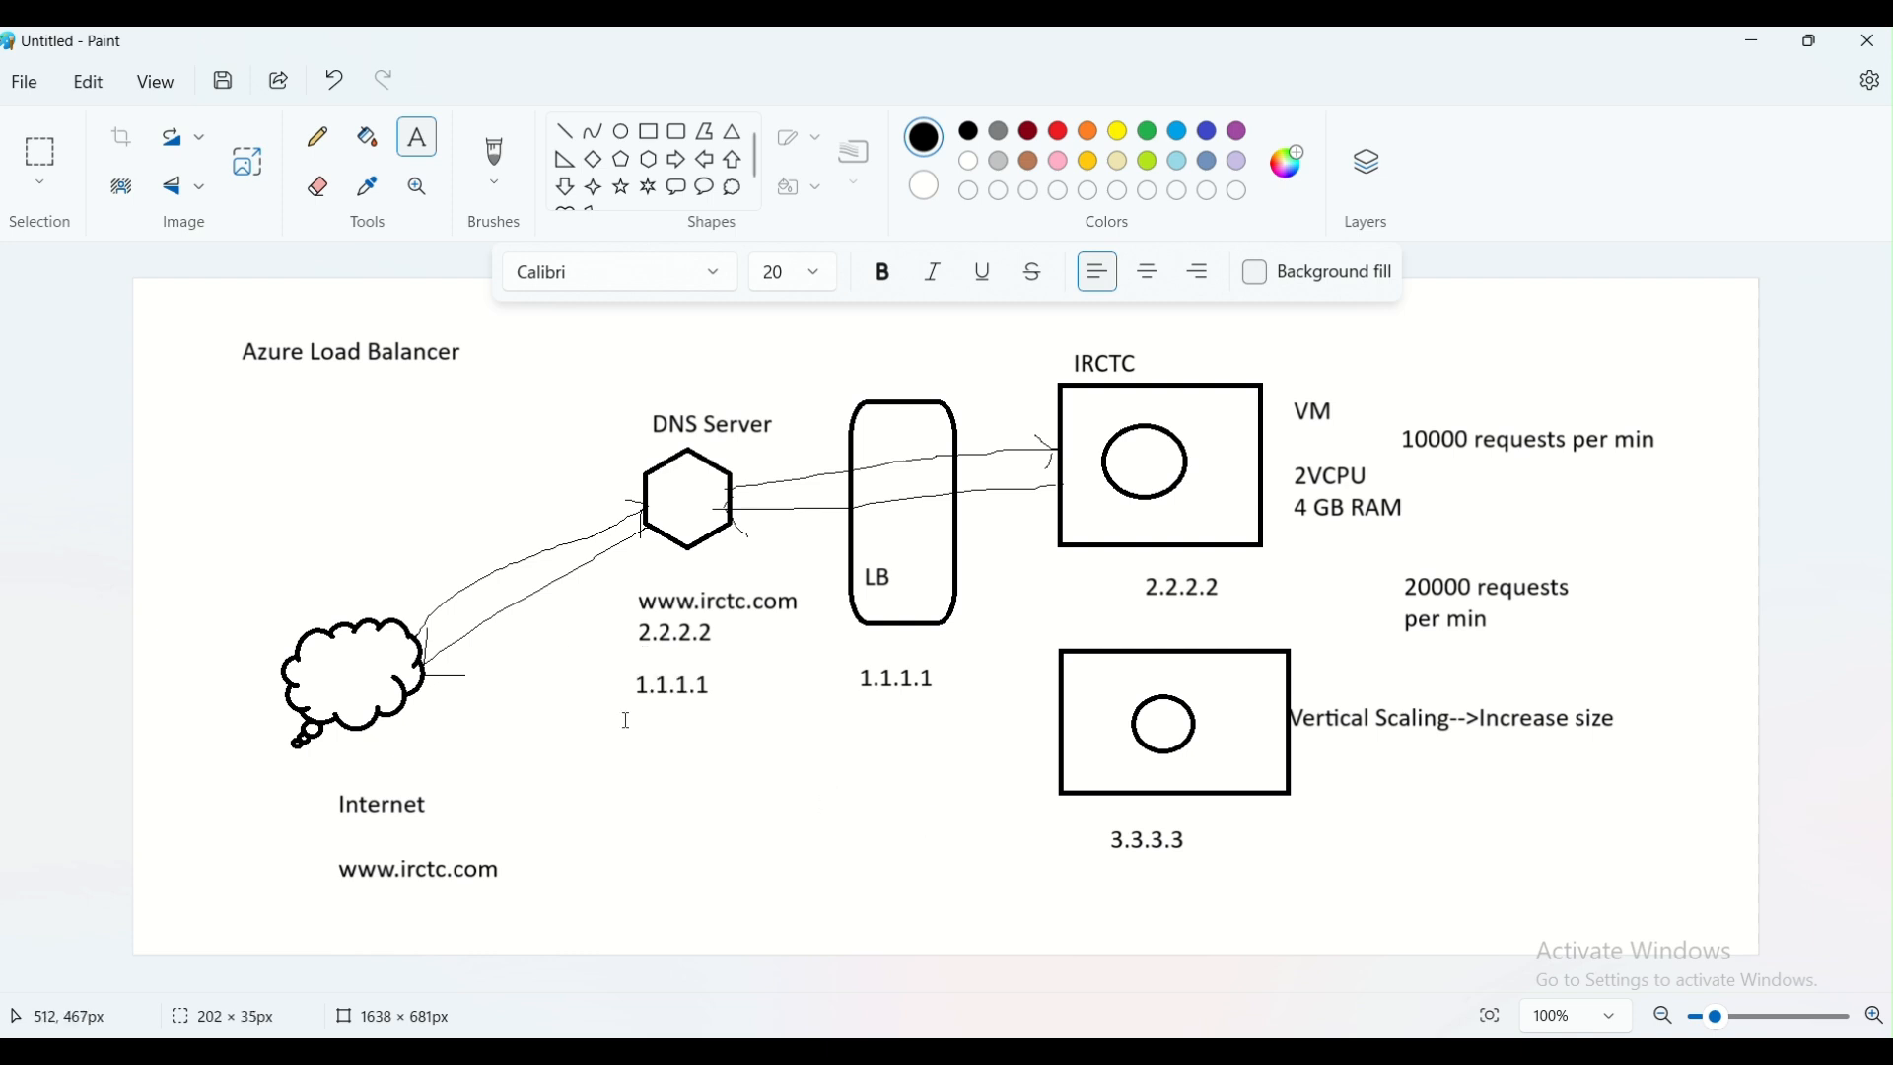
Cross out the 2.2.2.2 entry below the DNS Server in pencil and sketch an arrow from the hexagon to the LB shape
{"action": "left_click", "coordinate": [323, 148]}
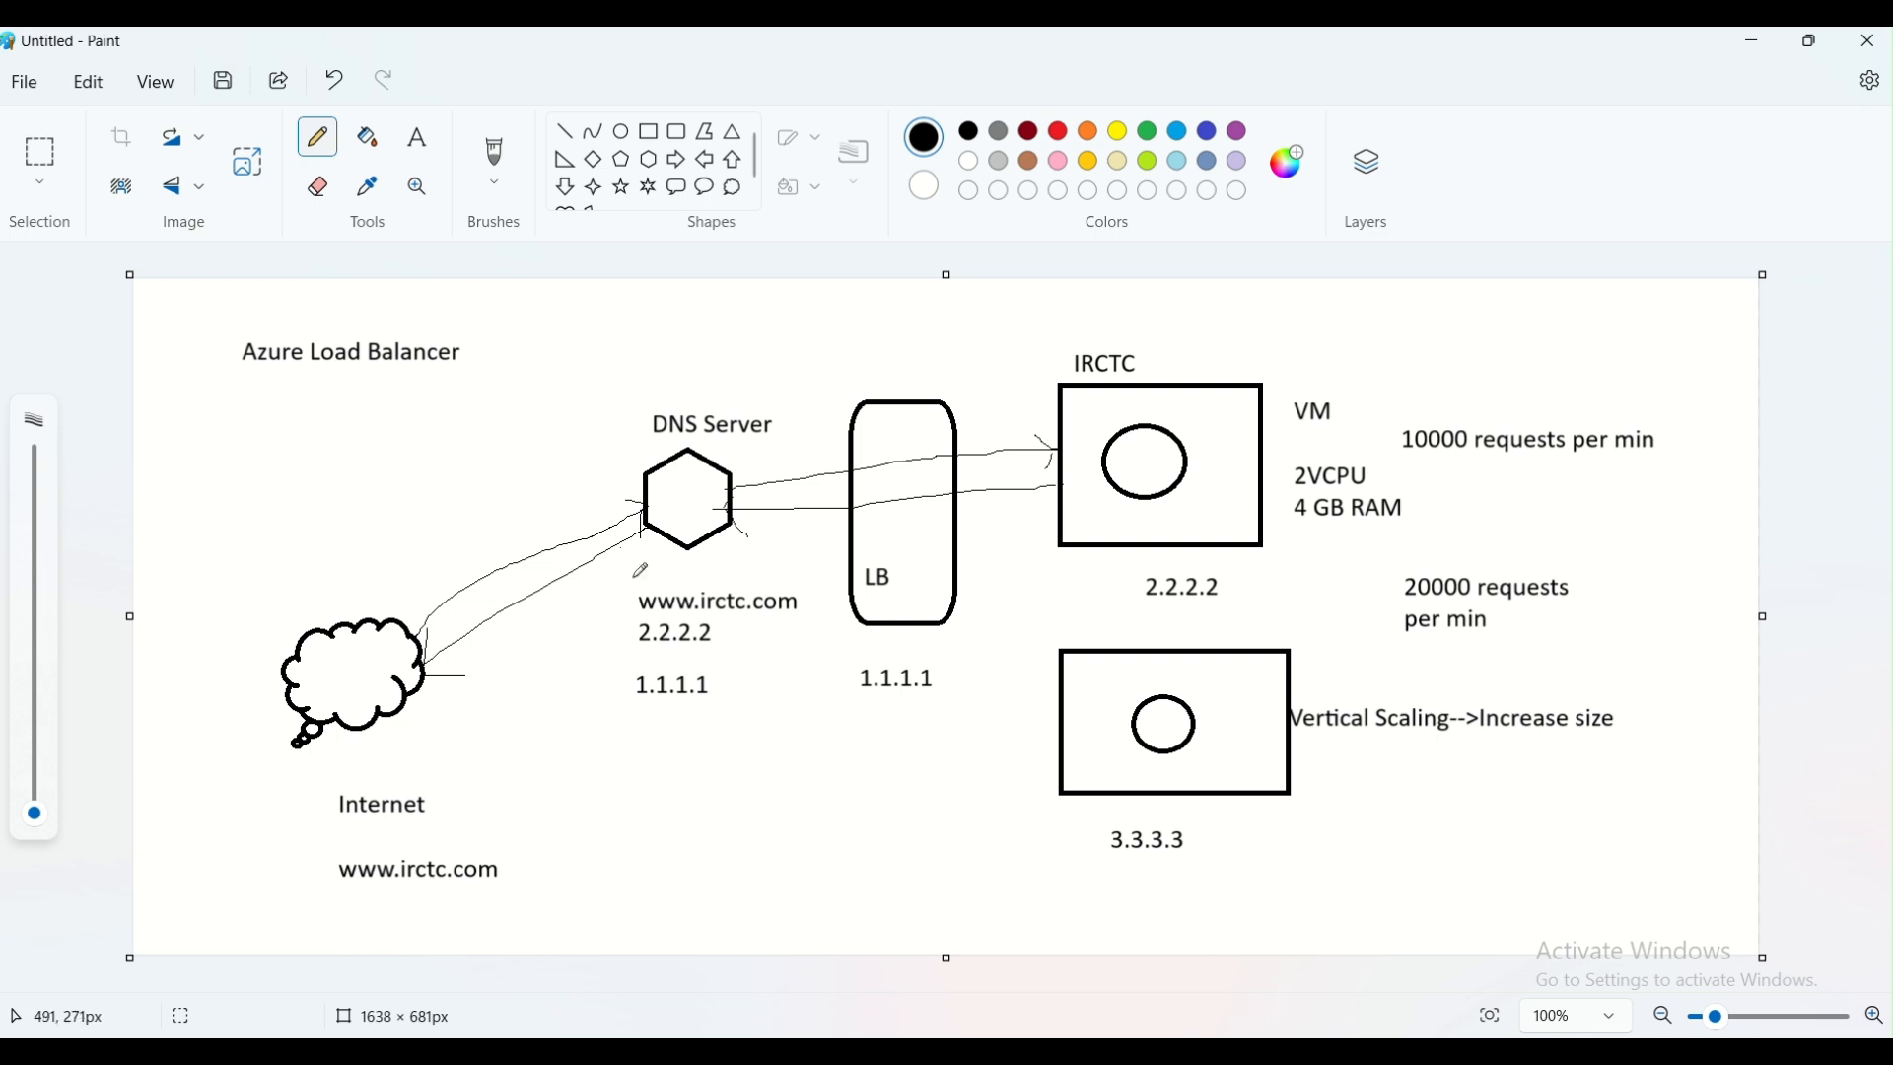
{"action": "left_click_drag", "start_coordinate": [639, 638], "coordinate": [718, 628]}
{"action": "left_click_drag", "start_coordinate": [724, 477], "coordinate": [846, 472]}
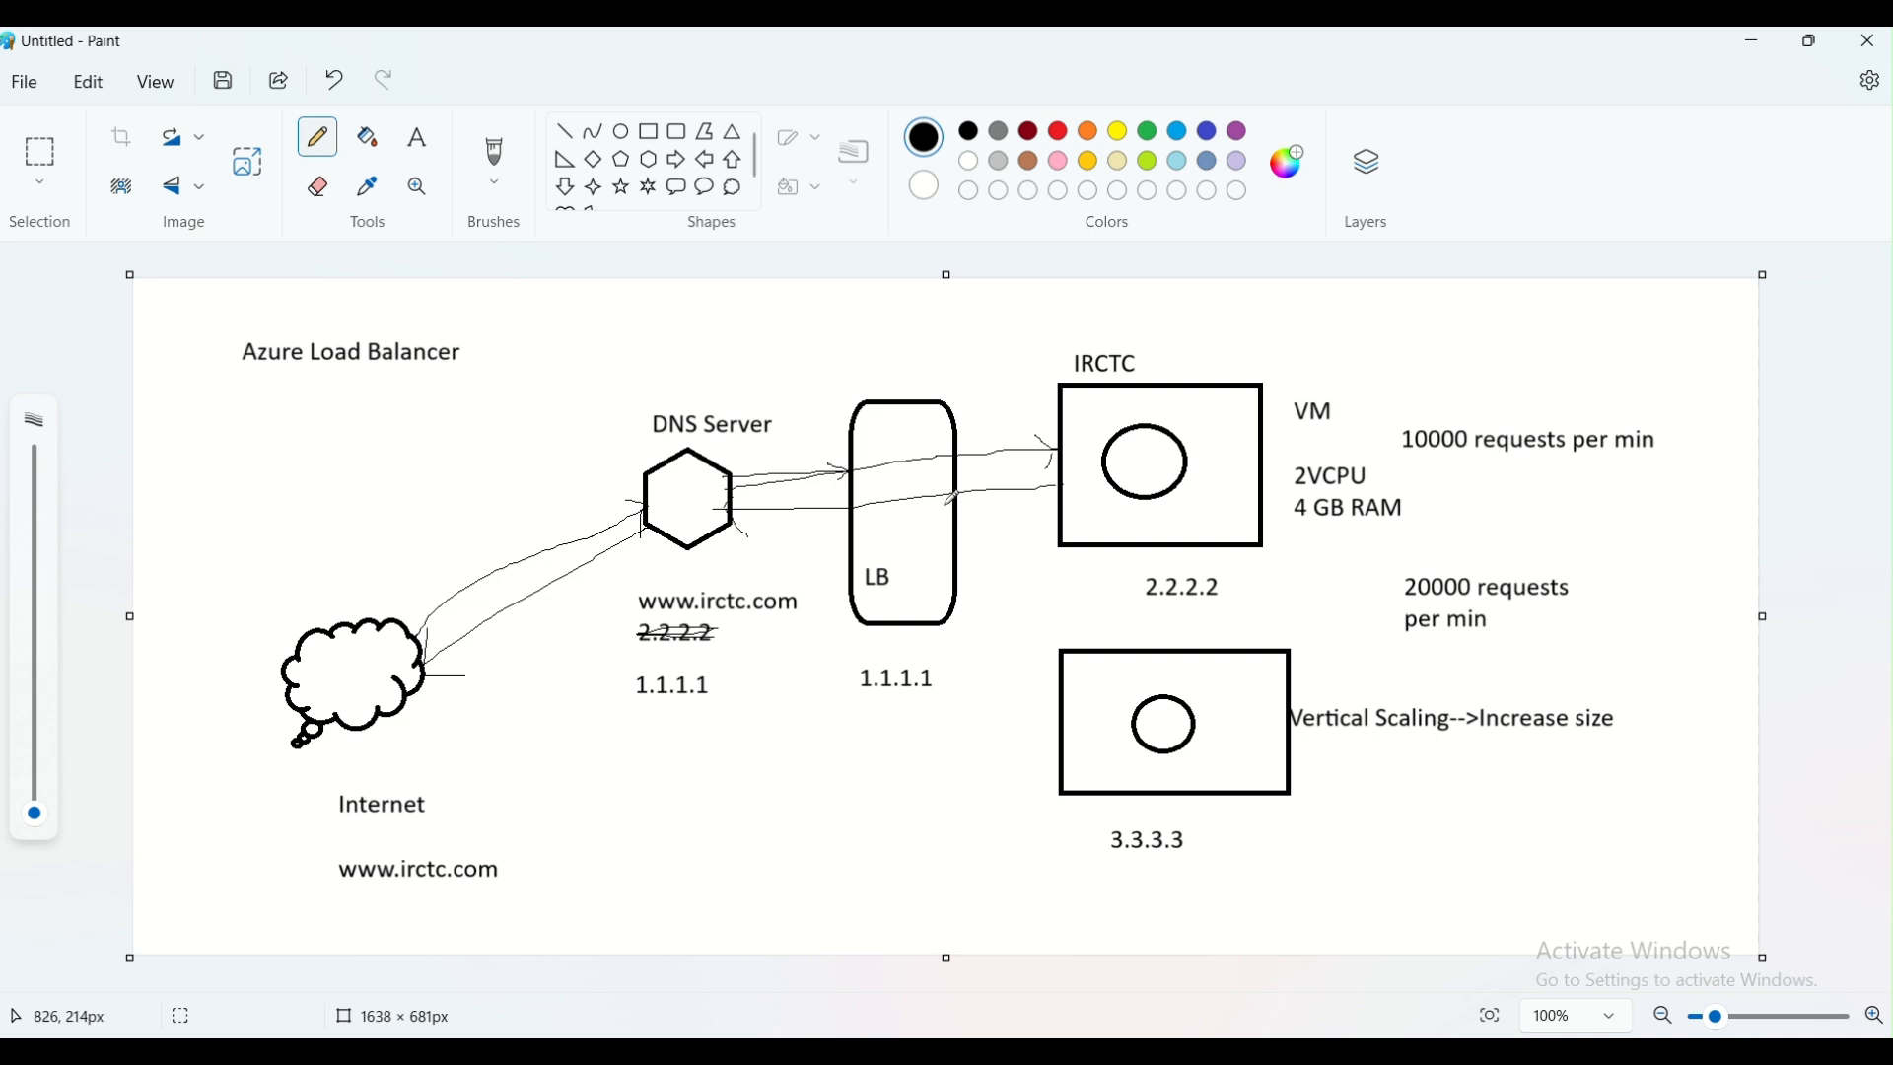
Sketch pencil lines from the LB shape to the IRCTC rectangle, the second rectangle and a small hand-drawn box below 3.3.3.3
{"action": "left_click_drag", "start_coordinate": [945, 504], "coordinate": [1062, 483]}
{"action": "left_click_drag", "start_coordinate": [954, 597], "coordinate": [1068, 688]}
{"action": "mouse_move", "coordinate": [1071, 871]}
{"action": "left_mouse_down"}
{"action": "mouse_move", "coordinate": [1088, 921]}
{"action": "mouse_move", "coordinate": [1183, 915]}
{"action": "mouse_move", "coordinate": [1170, 863]}
{"action": "mouse_move", "coordinate": [1066, 873]}
{"action": "mouse_move", "coordinate": [953, 616]}
{"action": "left_mouse_up"}
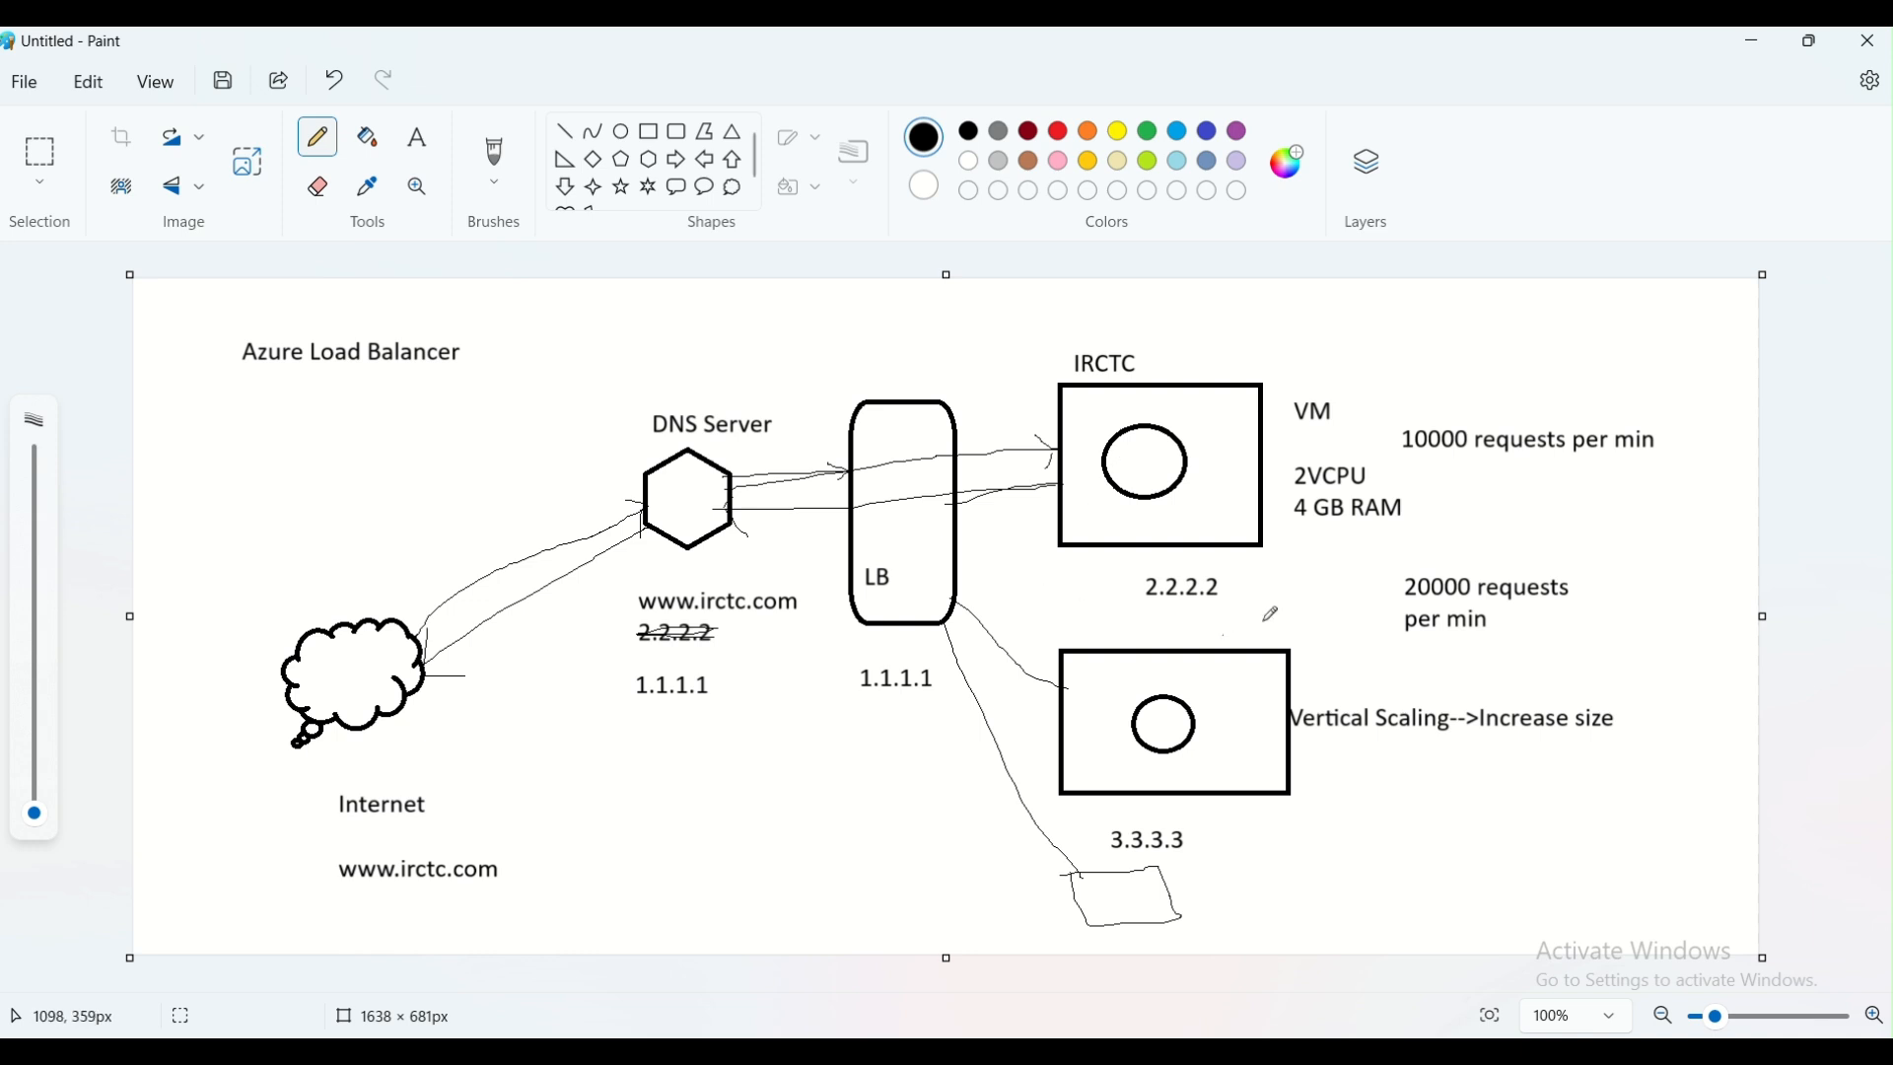
Sketch pencil tick marks beside the IRCTC heading and the 2.2.2.2 and 3.3.3.3 labels, and undo the last stroke
{"action": "left_click_drag", "start_coordinate": [1258, 594], "coordinate": [1265, 569]}
{"action": "left_click_drag", "start_coordinate": [1215, 858], "coordinate": [1244, 820]}
{"action": "key", "text": "ctrl+z"}
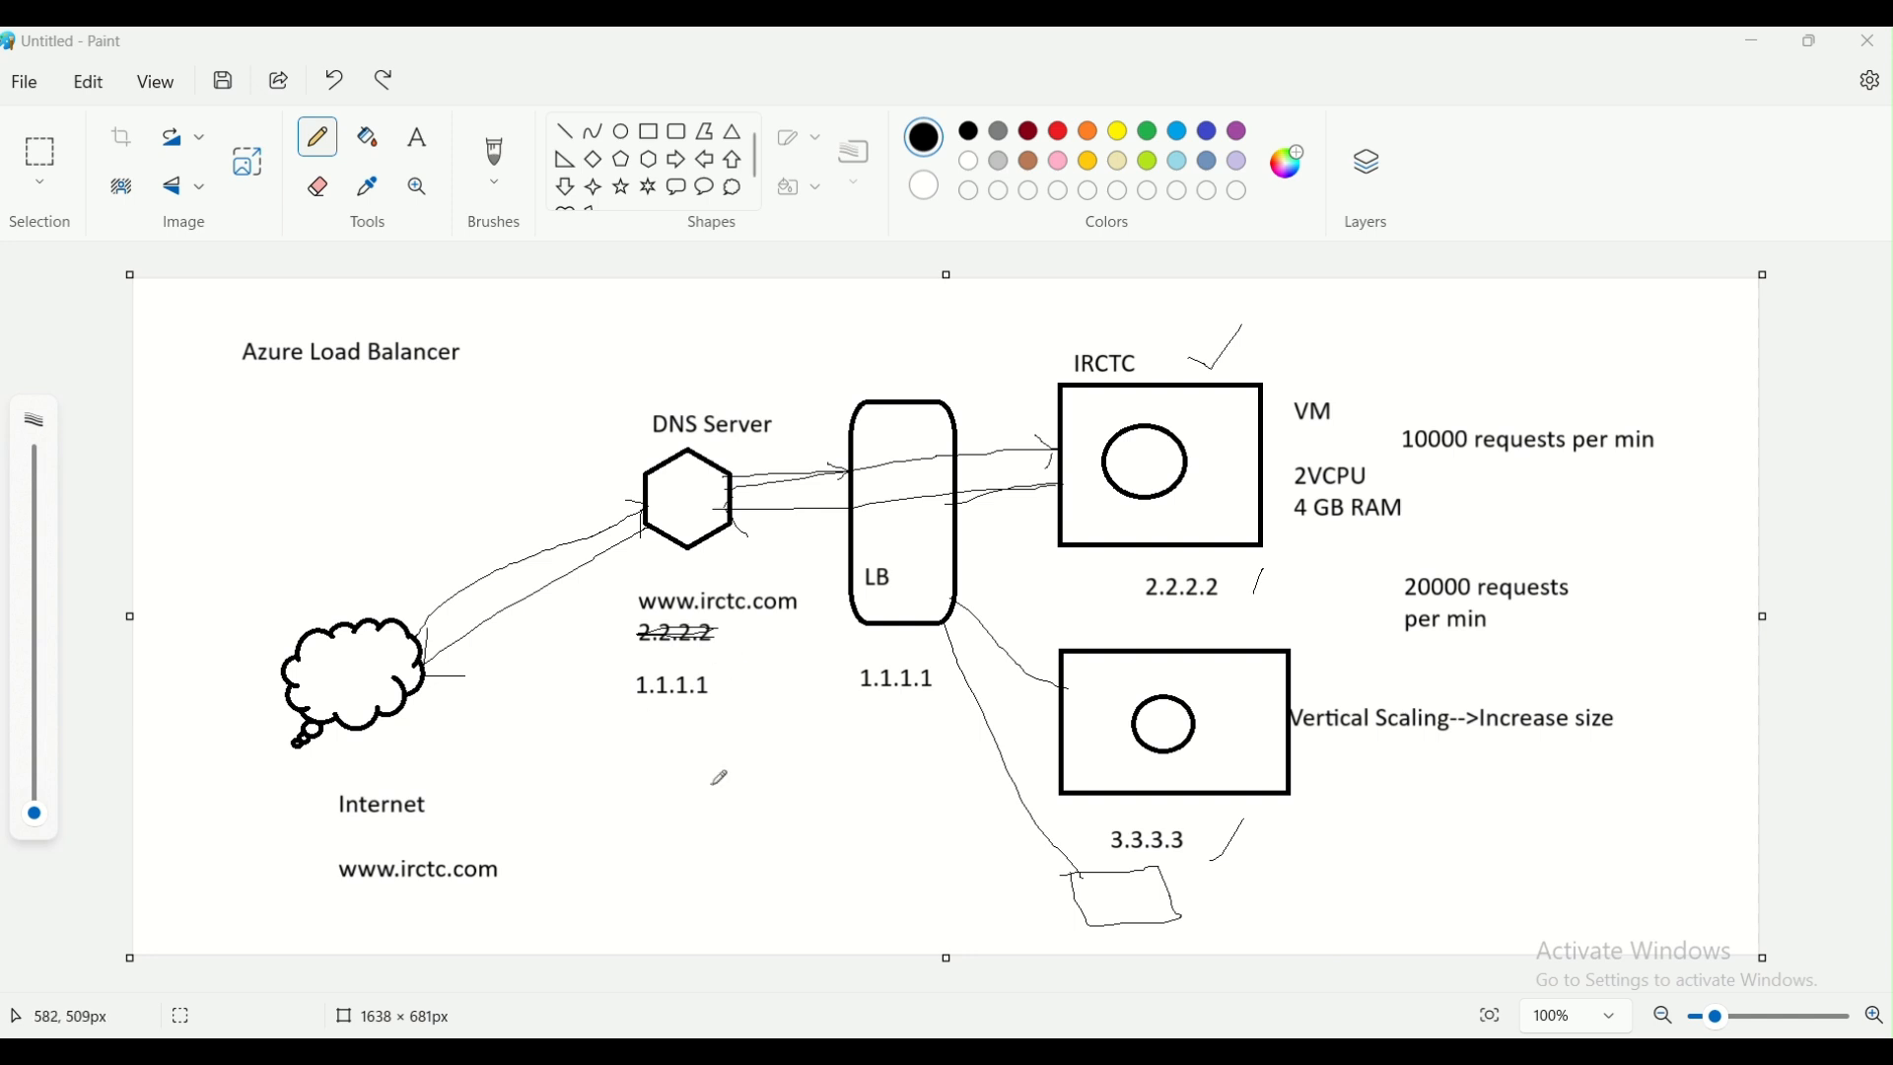
Open a new blank Paint canvas, draw a black rectangle in its upper part and label it "LB" inside
{"action": "key", "text": "super+r"}
{"action": "key", "text": "Escape"}
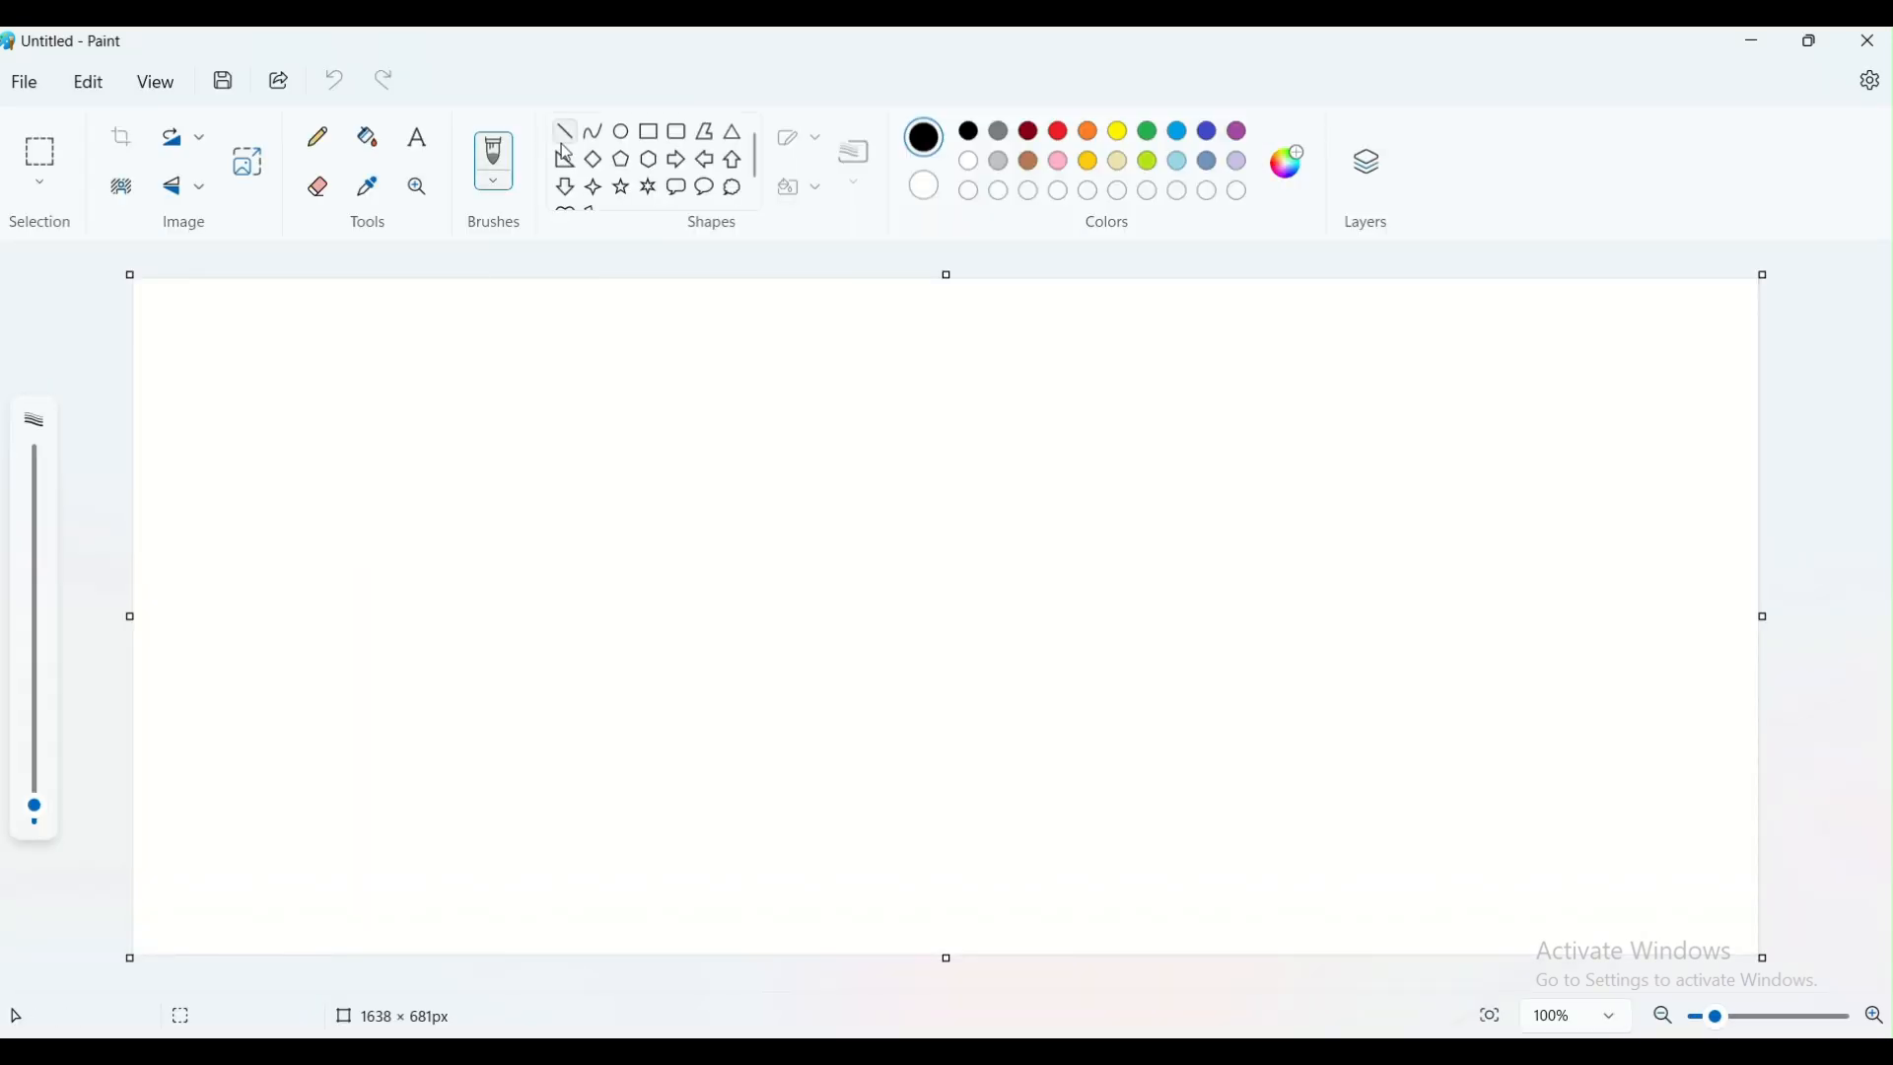
{"action": "left_click", "coordinate": [649, 132]}
{"action": "left_click_drag", "start_coordinate": [636, 412], "coordinate": [876, 505]}
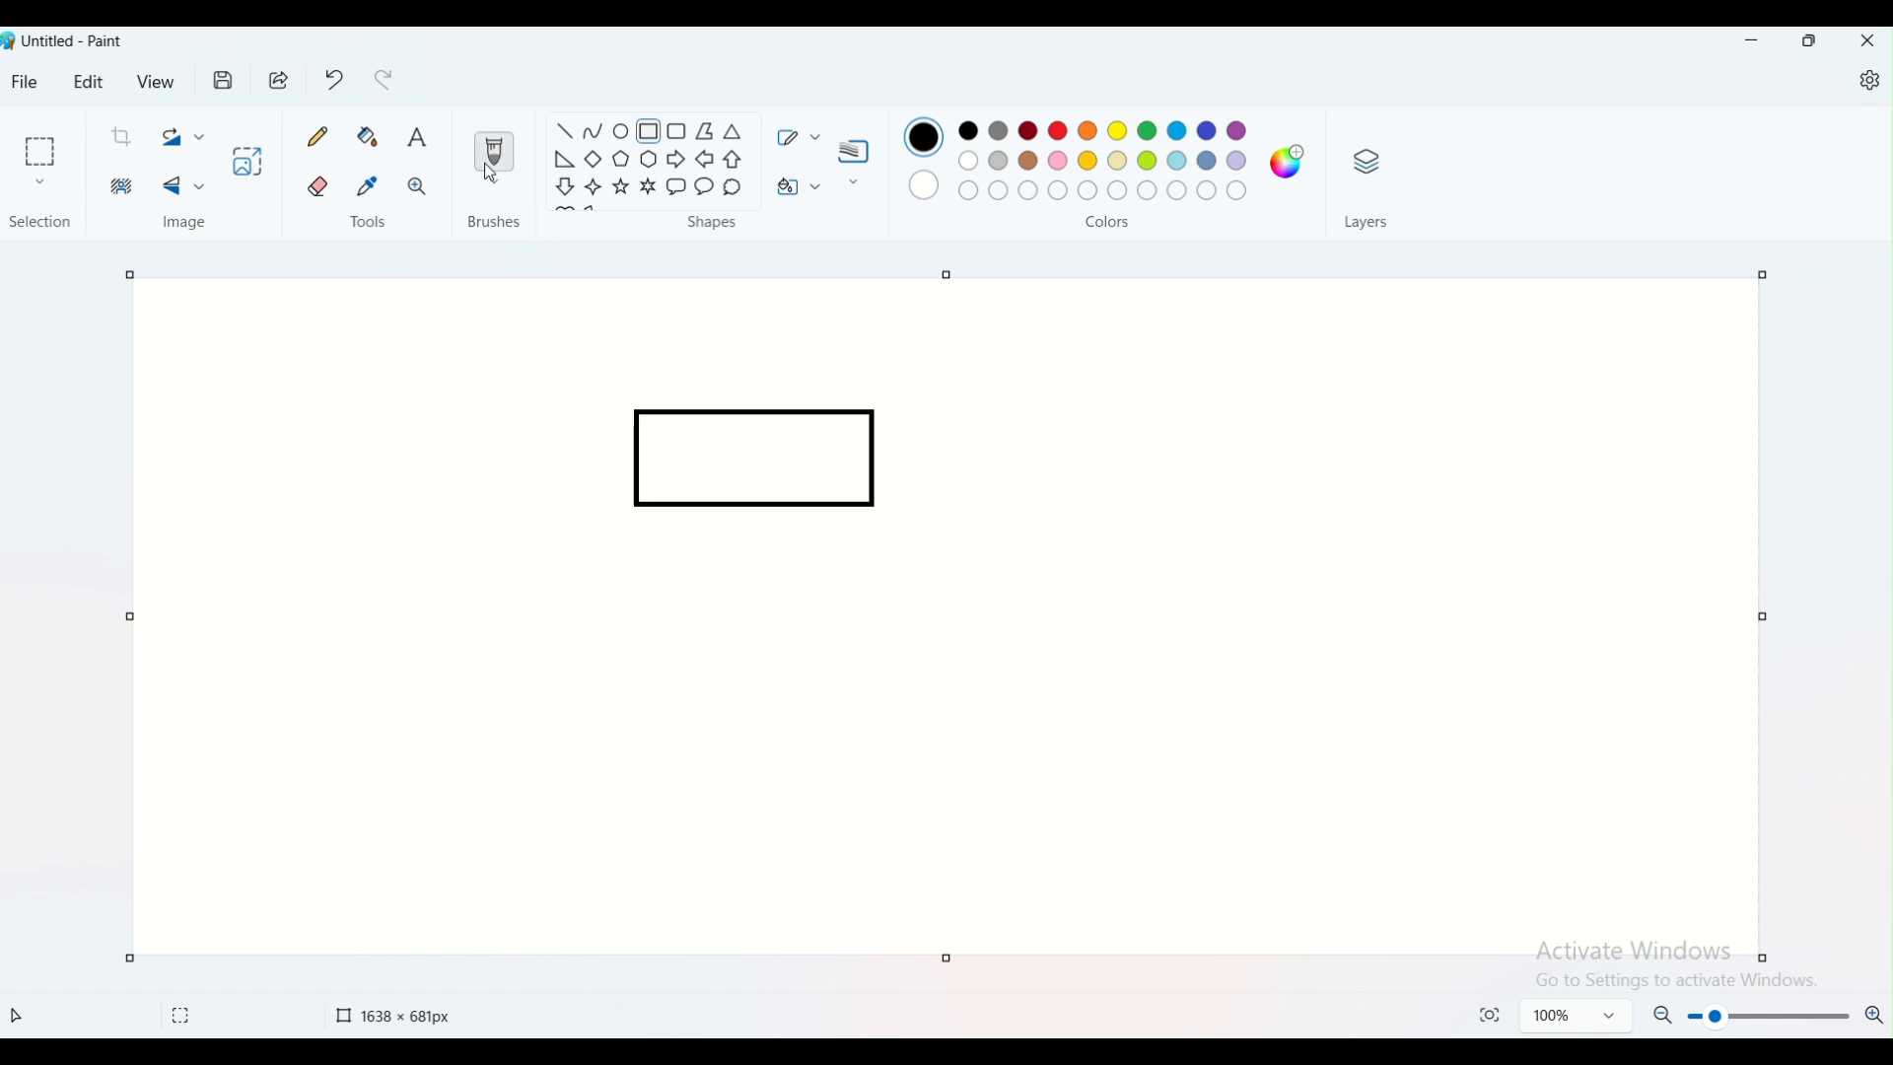
{"action": "left_click", "coordinate": [658, 451]}
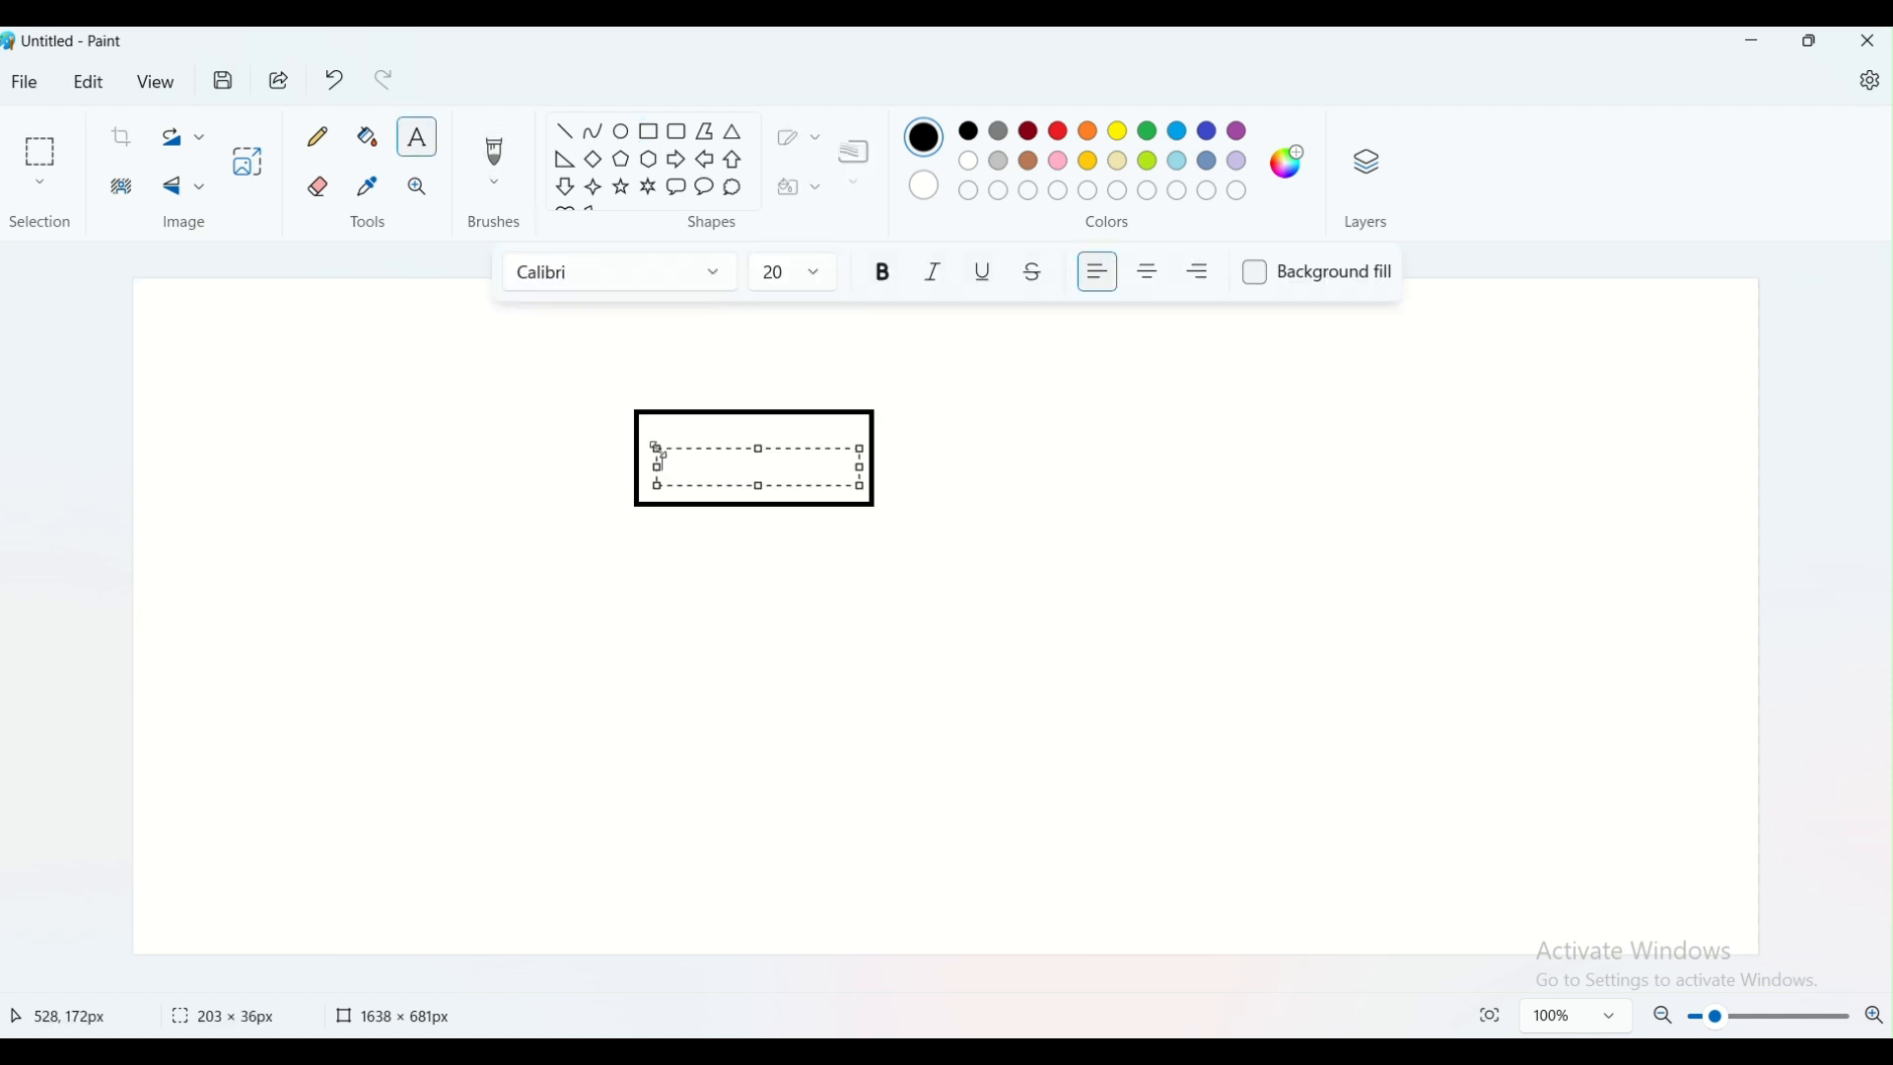
{"action": "type", "text": "LB"}
{"action": "left_click", "coordinate": [755, 641]}
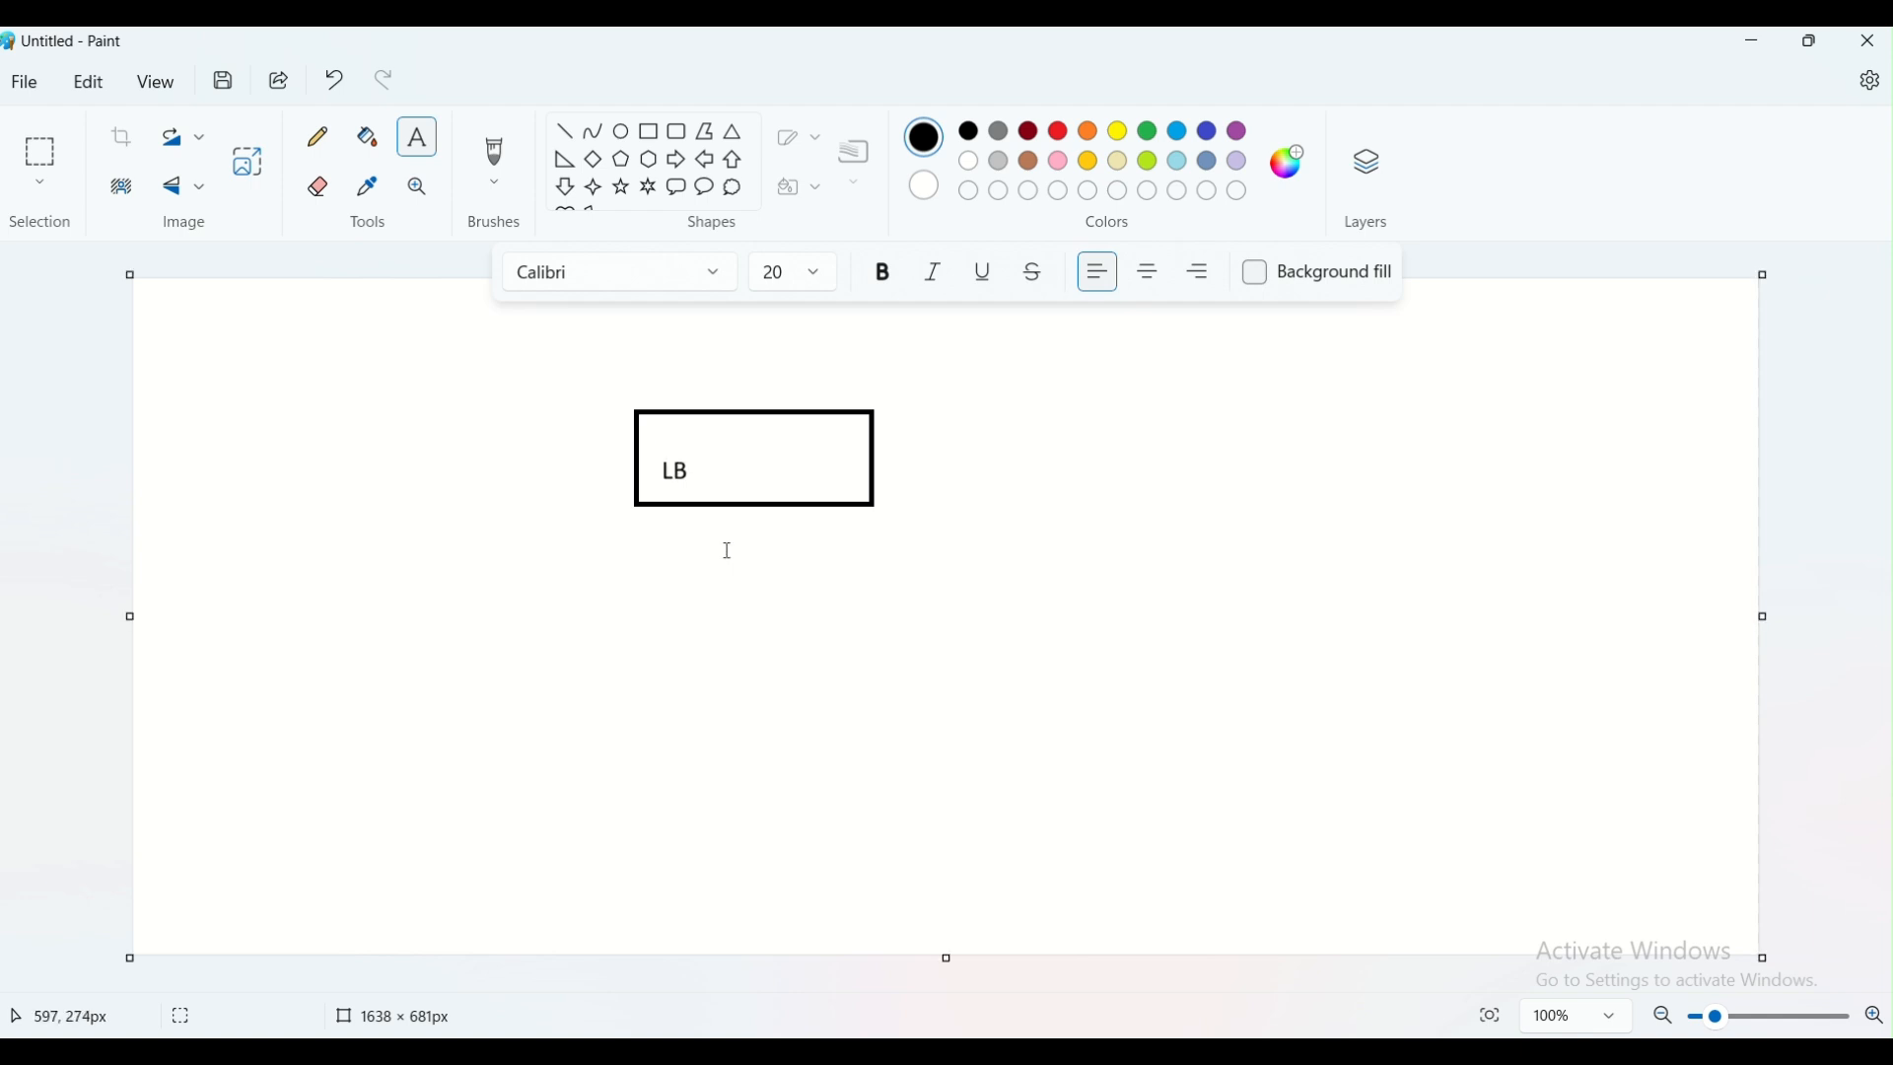
Draw three black rounded rectangles in a row below the LB rectangle
{"action": "left_click", "coordinate": [677, 144]}
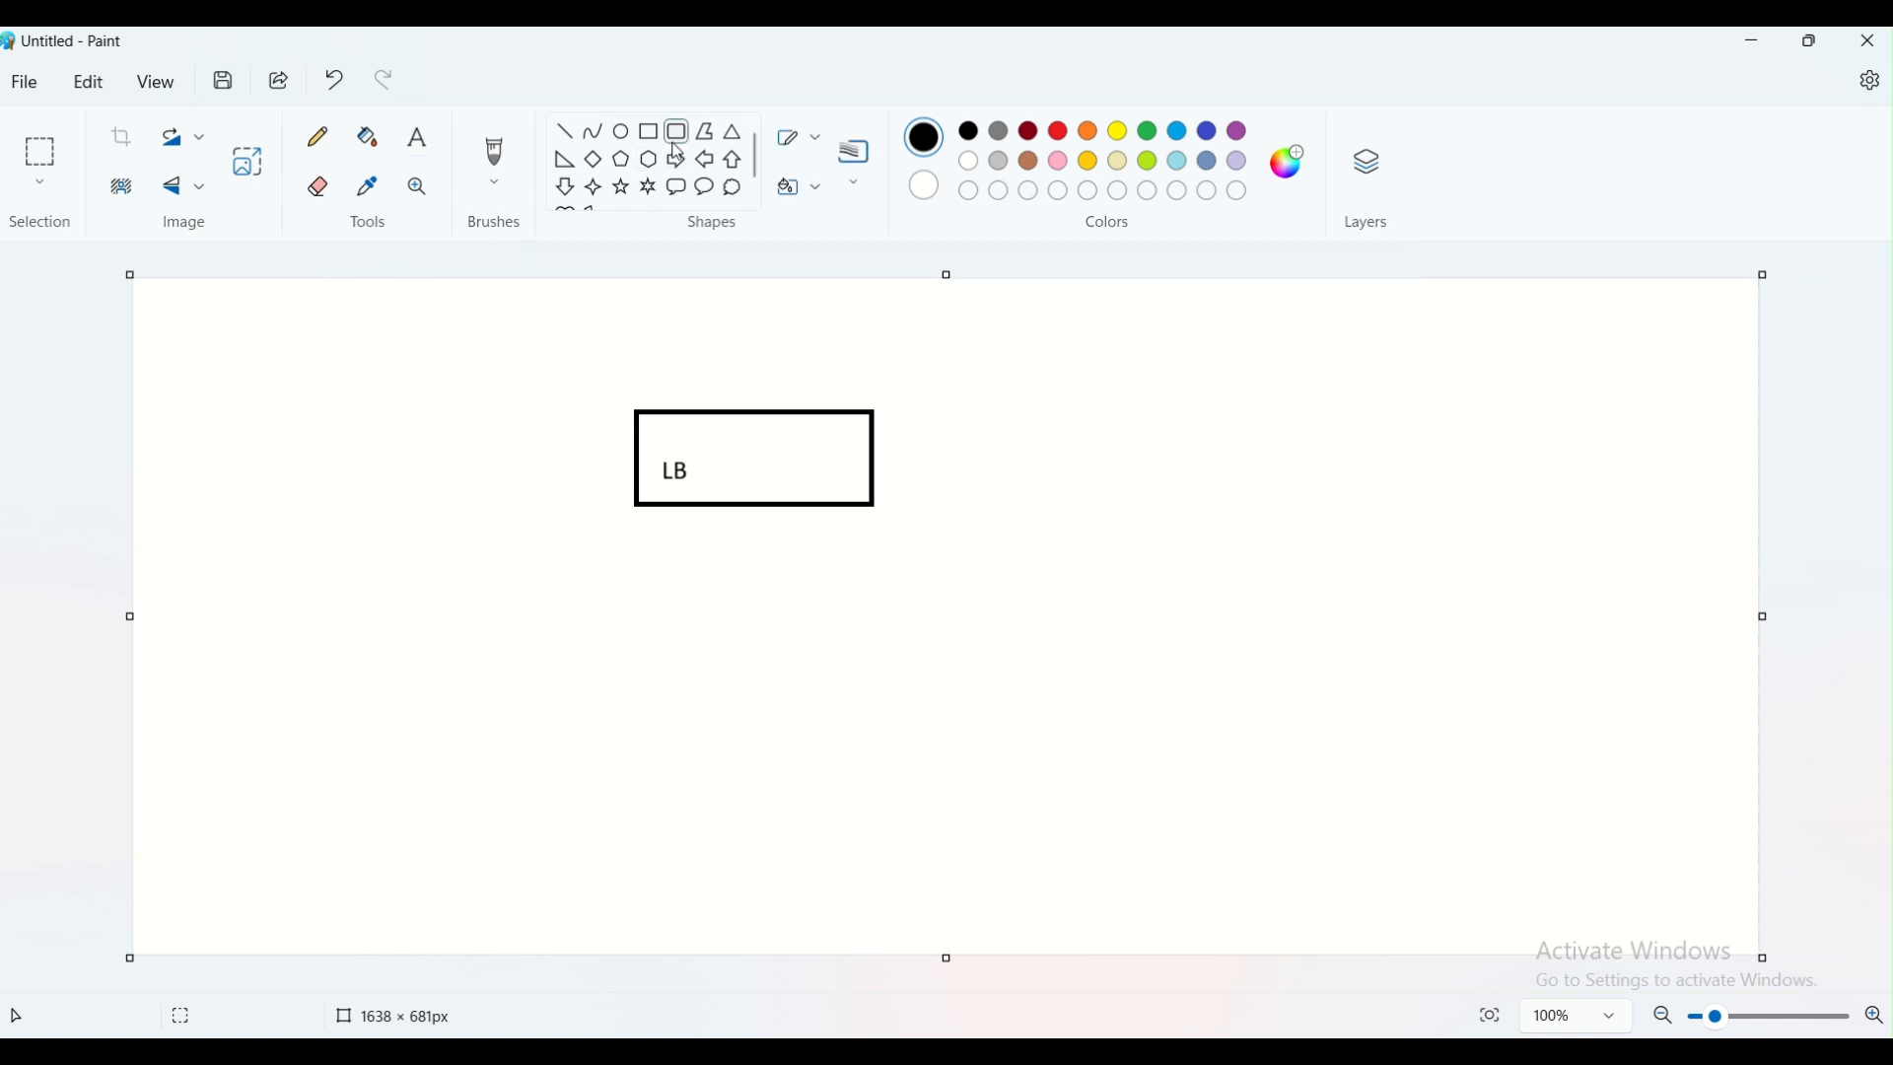
{"action": "left_click_drag", "start_coordinate": [405, 694], "coordinate": [542, 825]}
{"action": "left_click", "coordinate": [596, 832]}
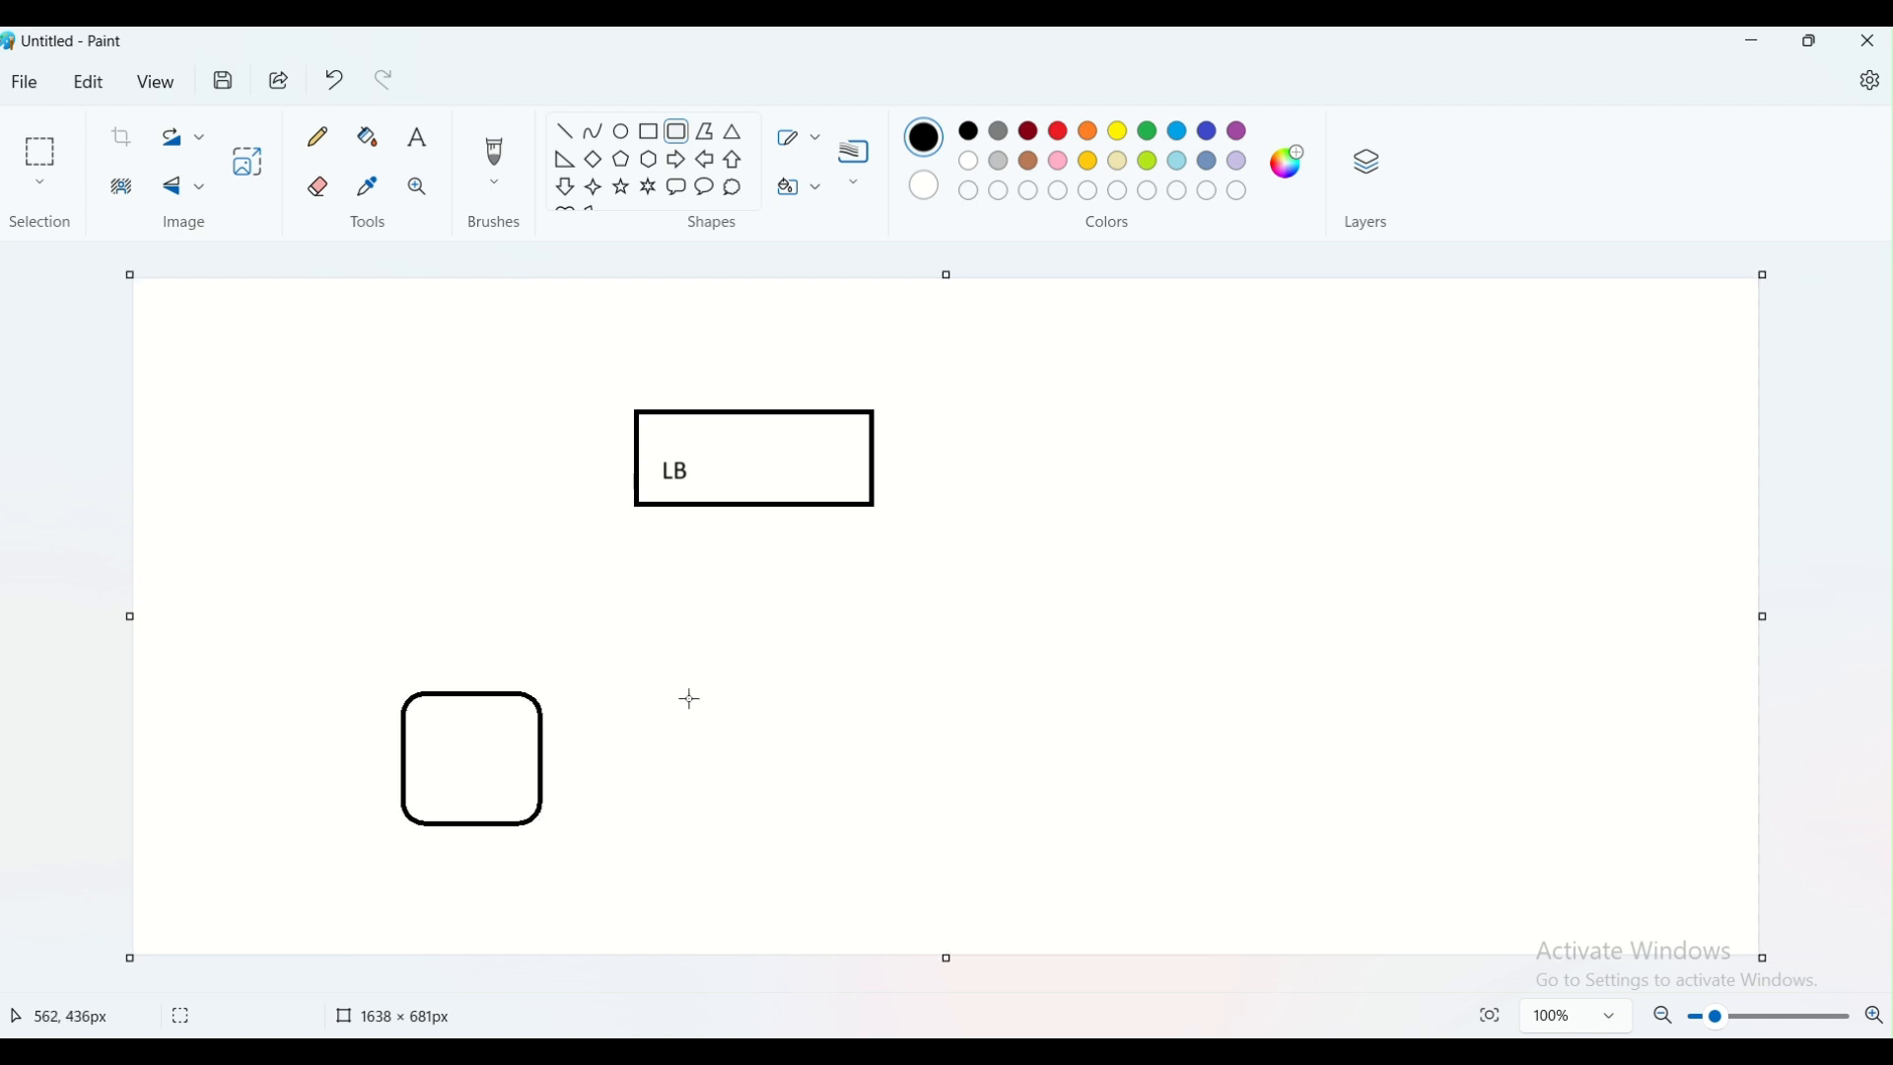
{"action": "left_click_drag", "start_coordinate": [663, 699], "coordinate": [755, 836]}
{"action": "left_click", "coordinate": [858, 850]}
{"action": "left_click_drag", "start_coordinate": [905, 693], "coordinate": [1026, 808]}
{"action": "left_click", "coordinate": [1167, 789]}
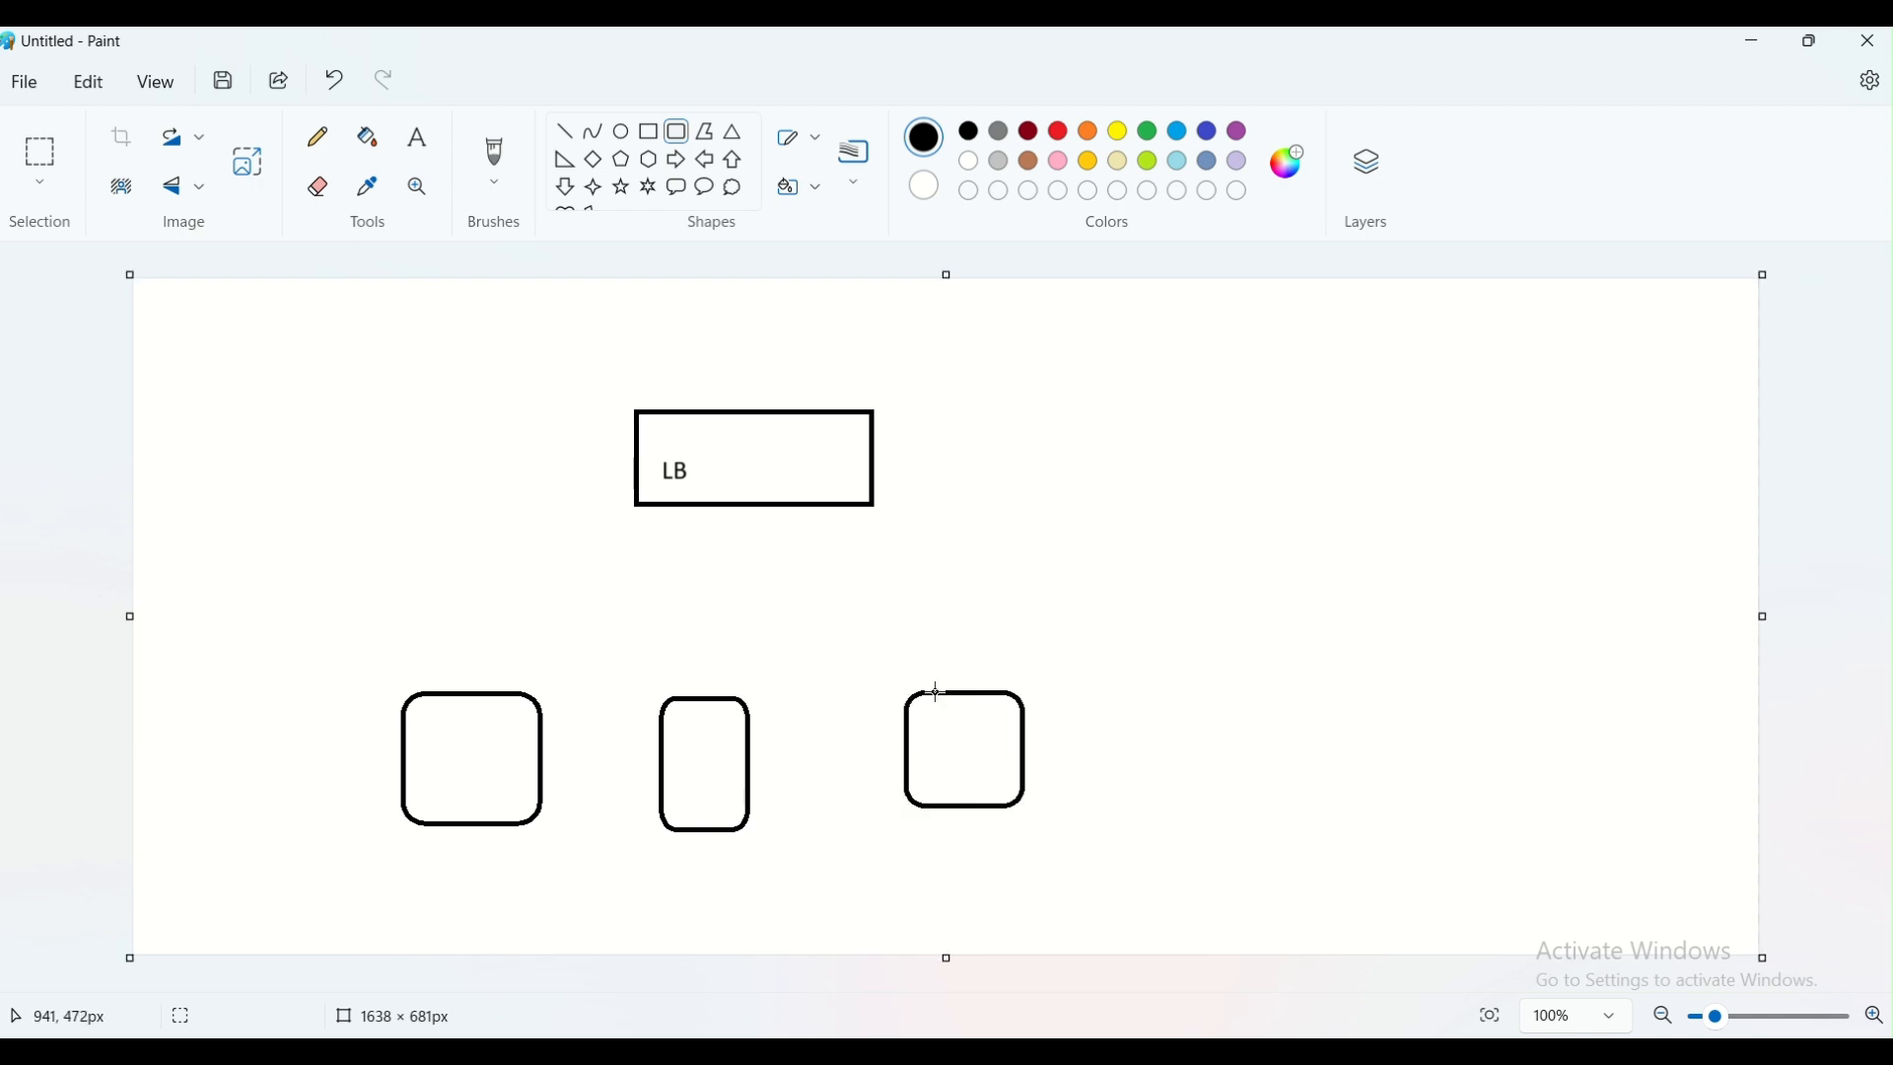
Enclose the three rounded rectangles in a red rectangle of about 721 × 227 px and label it "Backend Pool" in red beside it
{"action": "left_click", "coordinate": [648, 132]}
{"action": "mouse_move", "coordinate": [357, 654]}
{"action": "left_mouse_down"}
{"action": "mouse_move", "coordinate": [443, 719]}
{"action": "mouse_move", "coordinate": [892, 850]}
{"action": "mouse_move", "coordinate": [1076, 878]}
{"action": "left_mouse_up"}
{"action": "left_click", "coordinate": [1059, 131]}
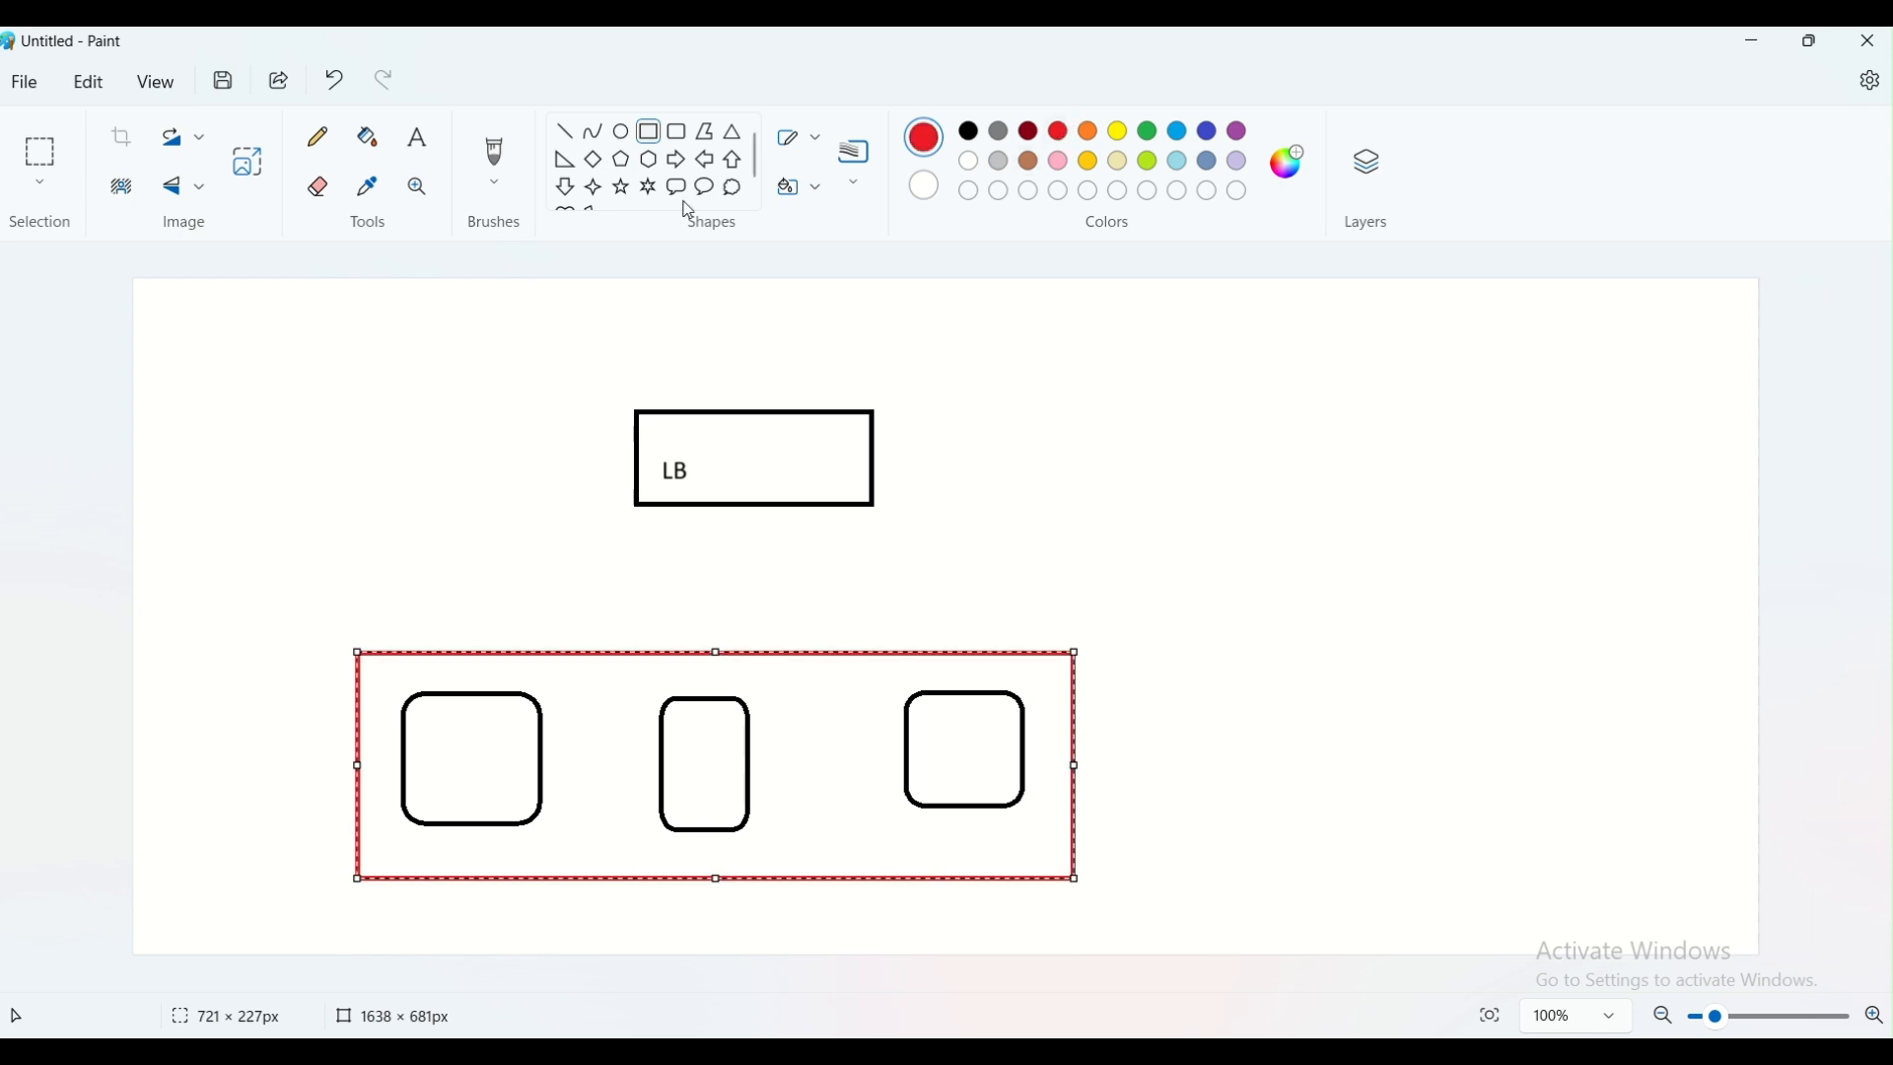
{"action": "left_click", "coordinate": [417, 137]}
{"action": "left_click", "coordinate": [1098, 774]}
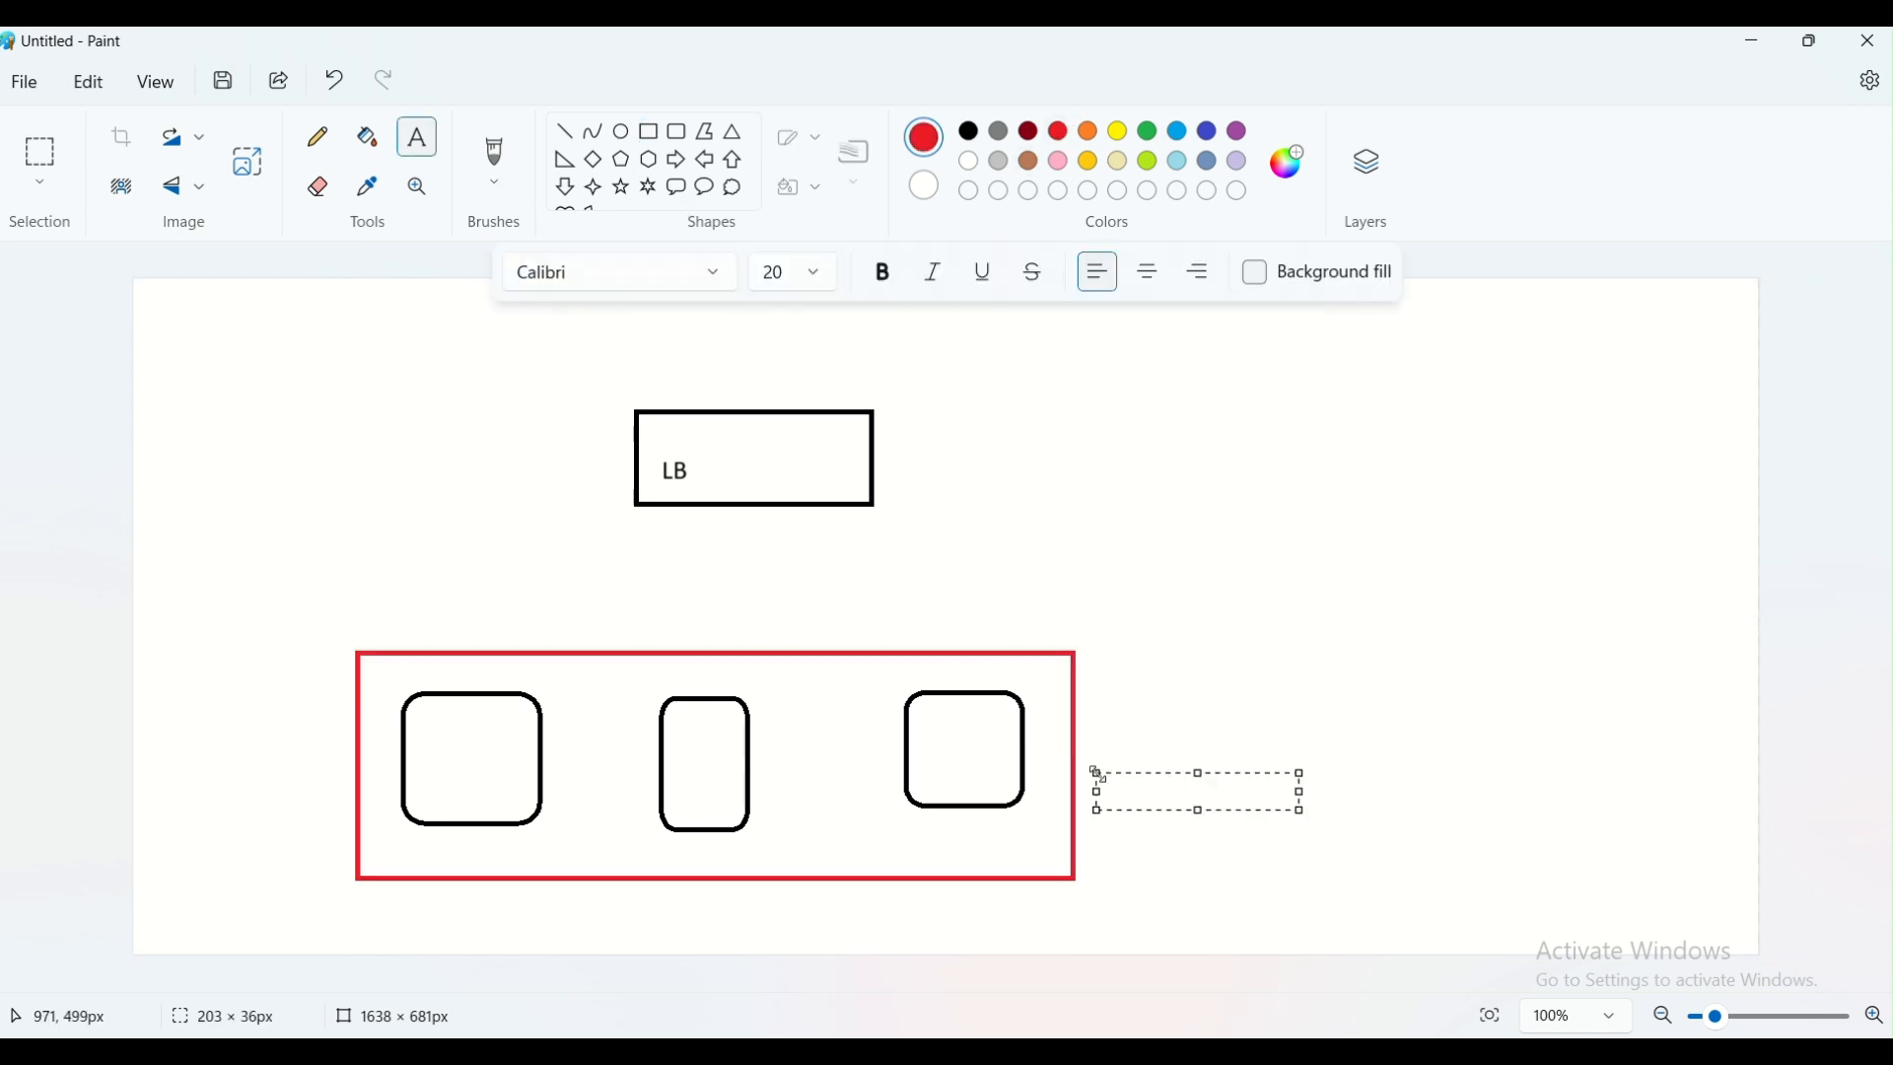
{"action": "type", "text": "Backend Pool"}
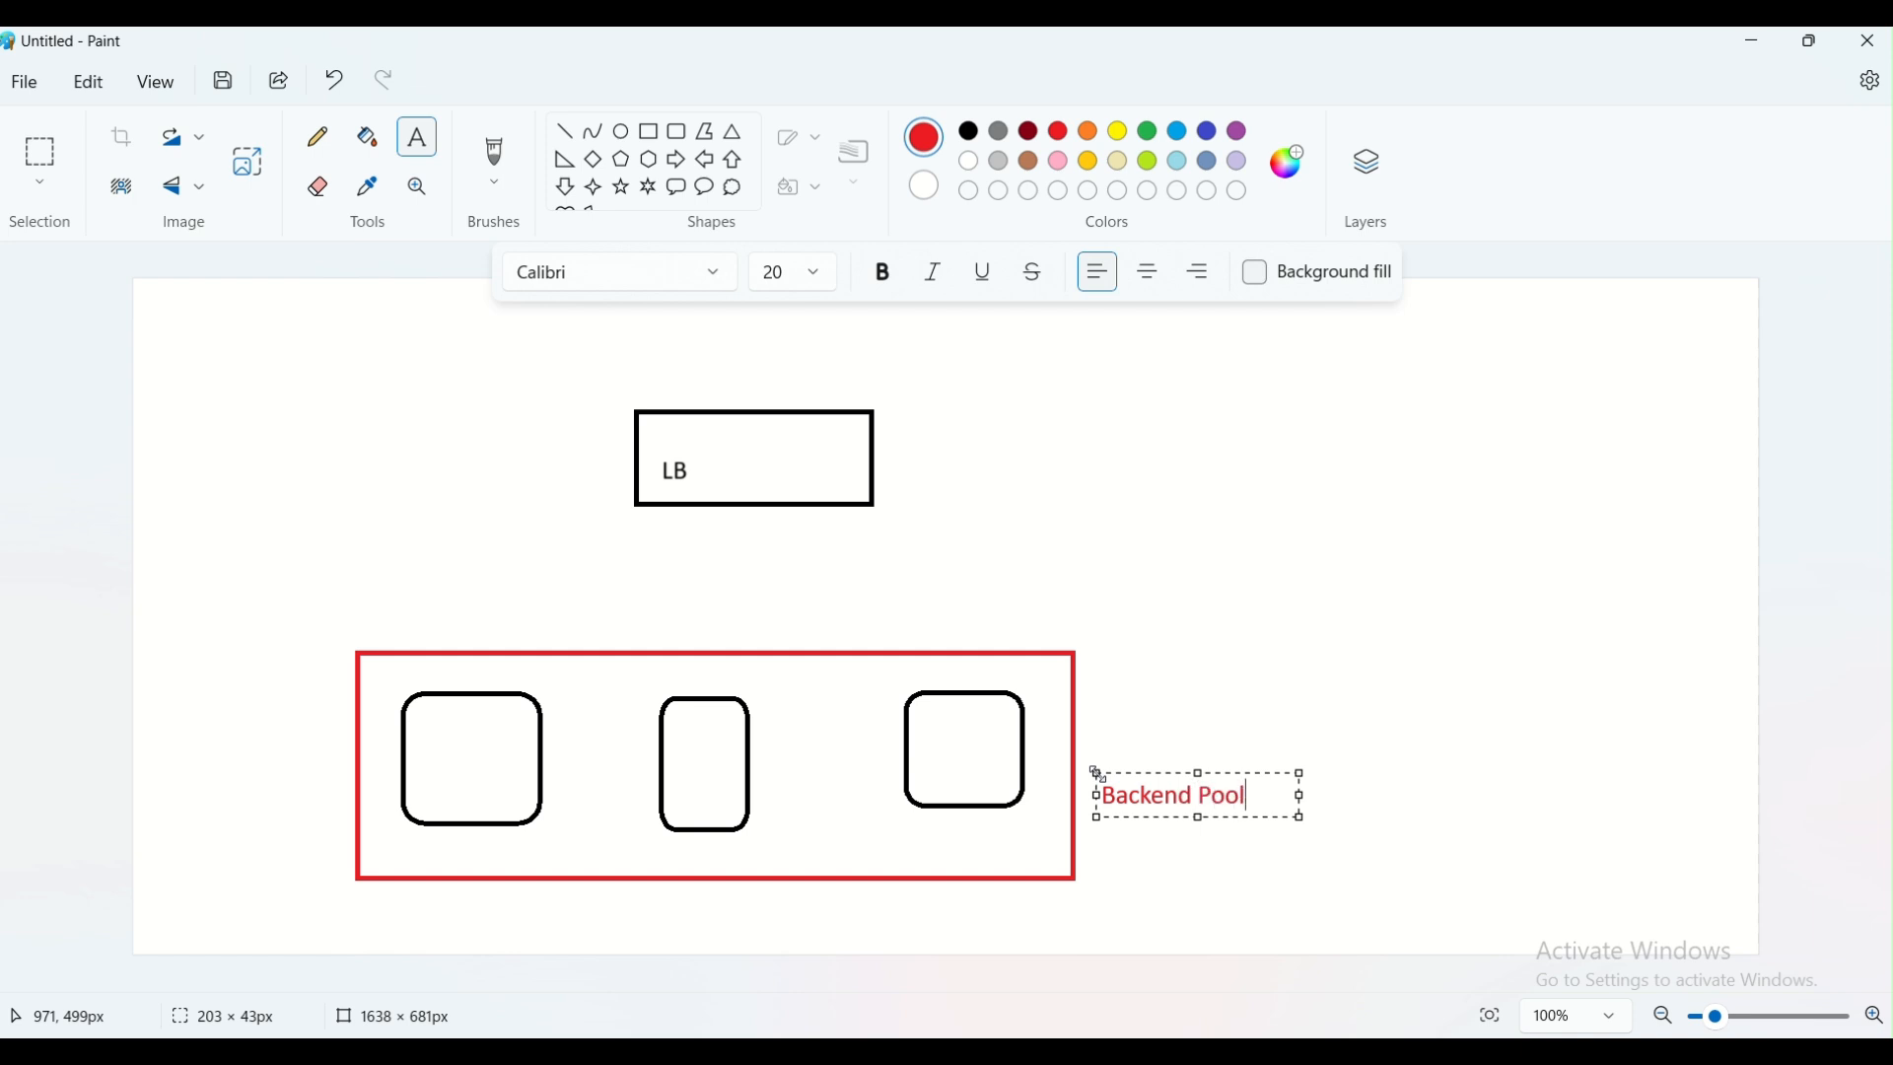
{"action": "left_click", "coordinate": [1257, 696]}
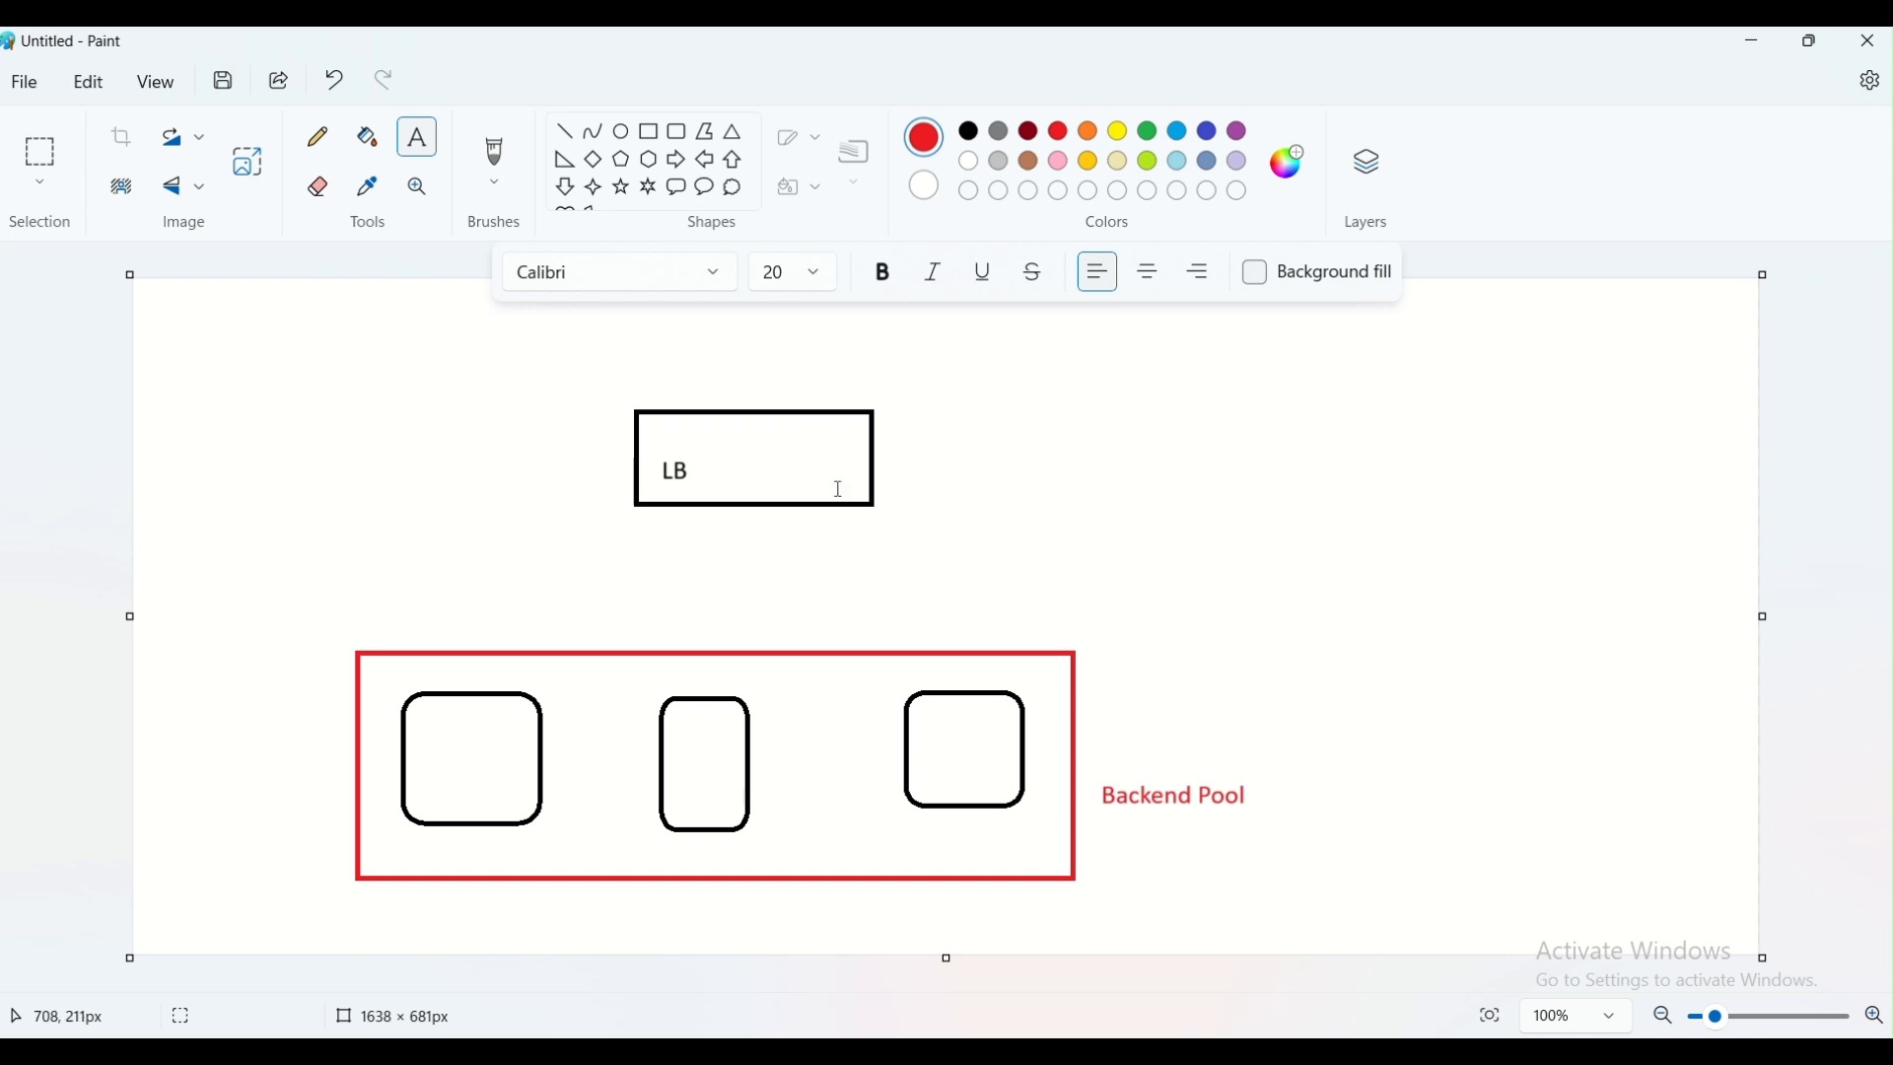
Label the three rounded rectangles "VM-1", "VM-2" and "VM-3" in red
{"action": "left_click", "coordinate": [419, 757]}
{"action": "type", "text": "VM"}
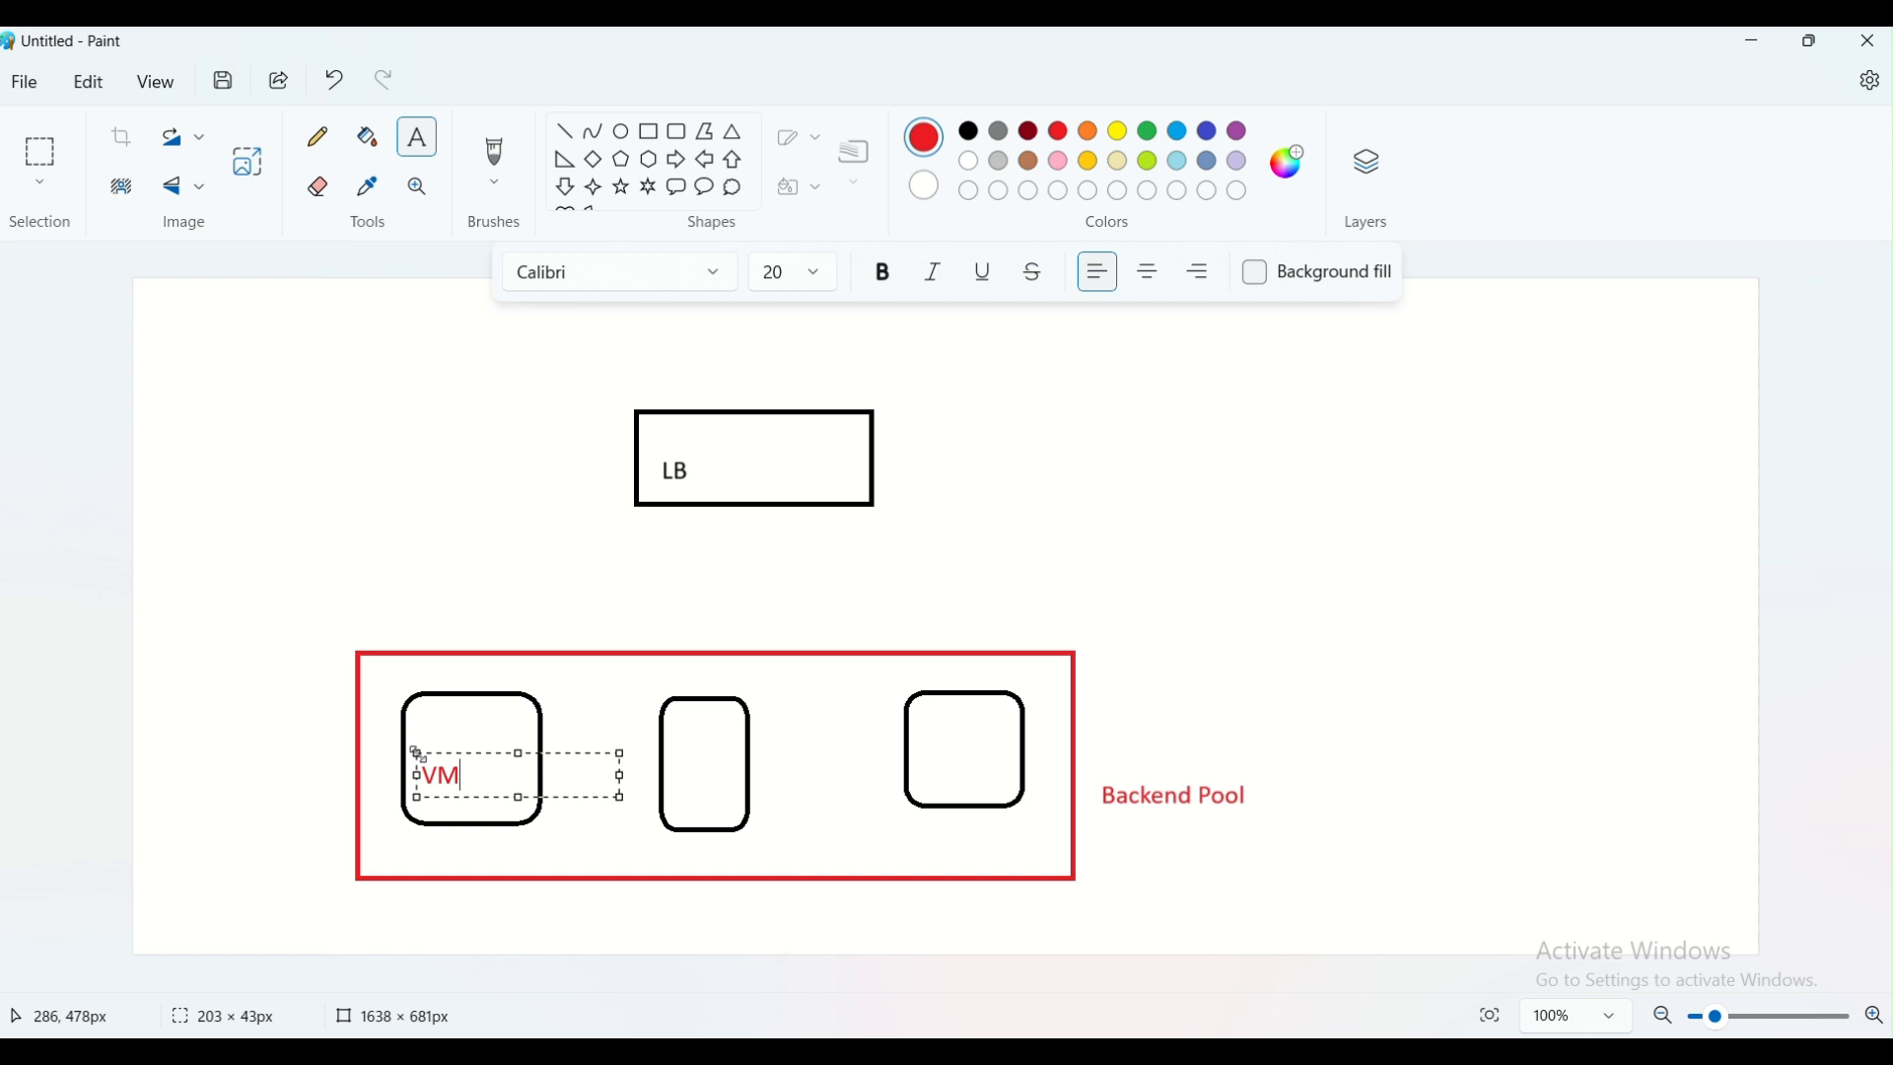
{"action": "type", "text": "-1"}
{"action": "left_click", "coordinate": [875, 821]}
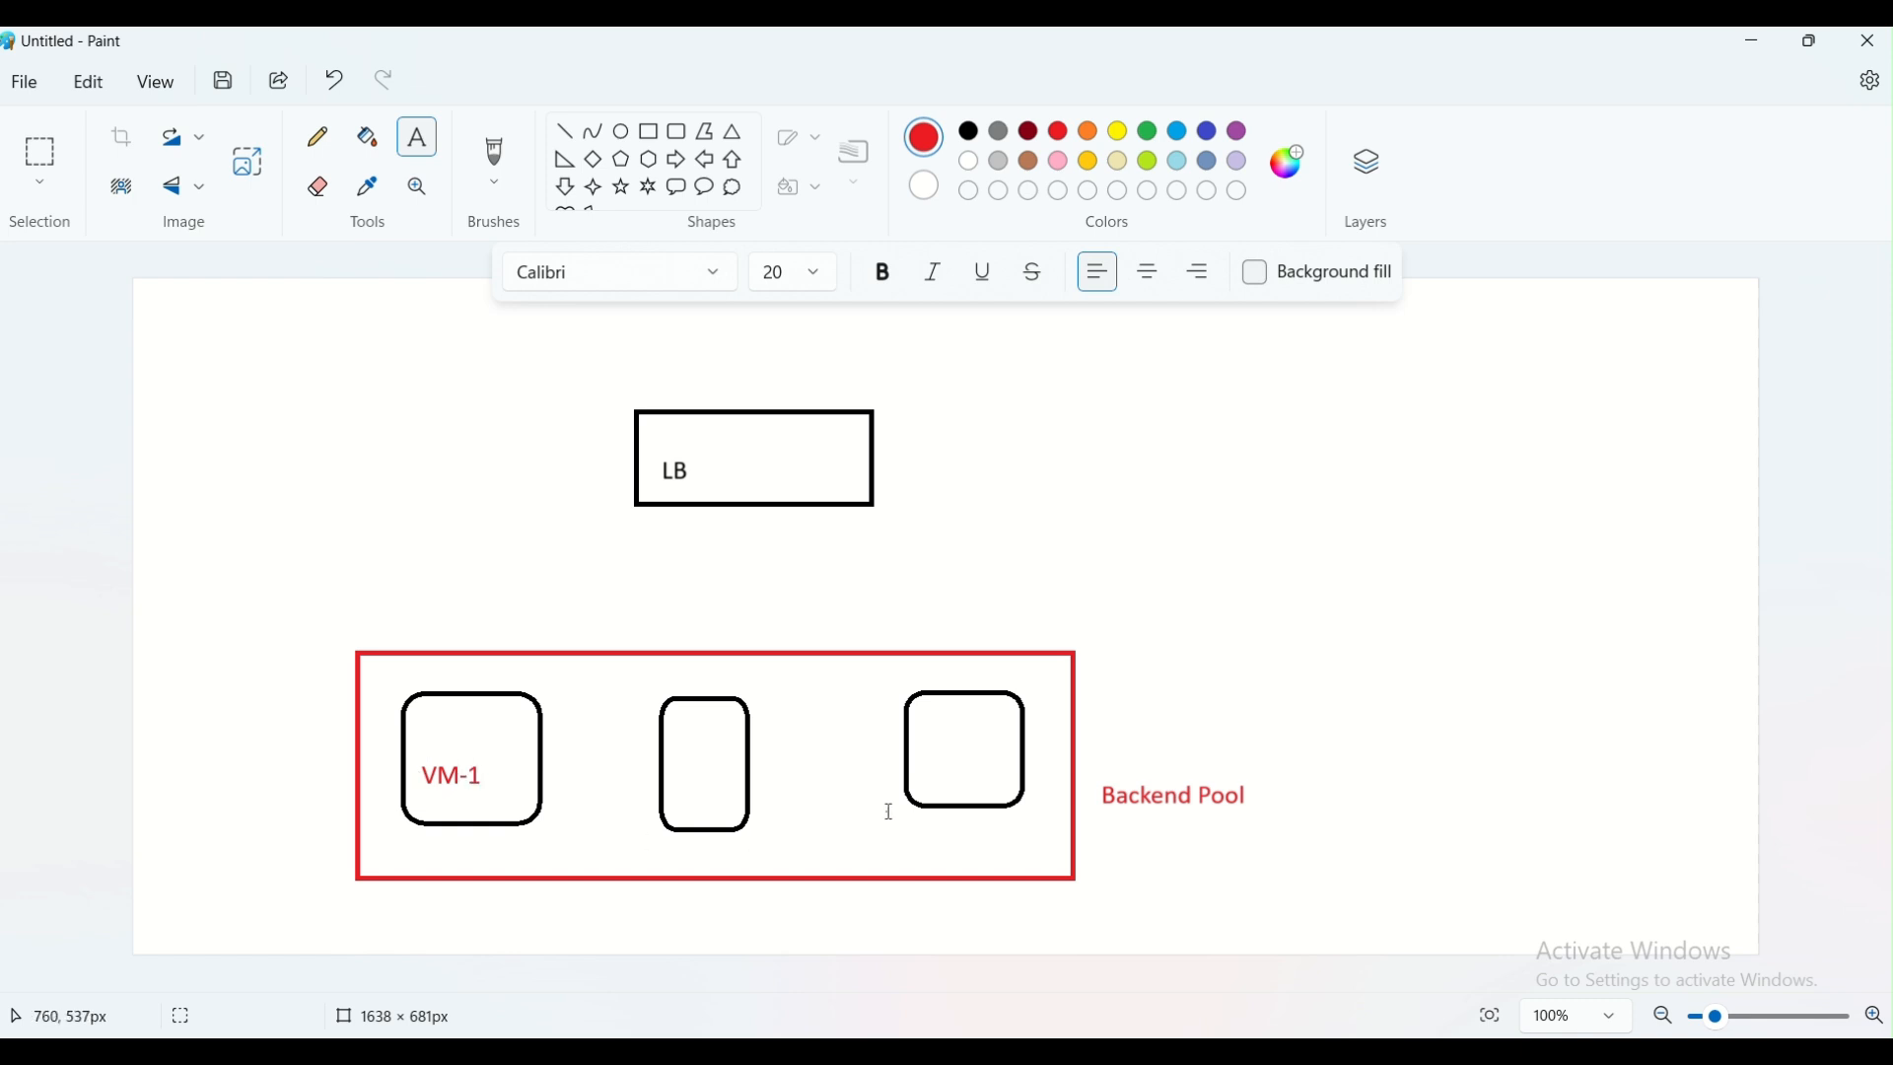
{"action": "left_click", "coordinate": [673, 748]}
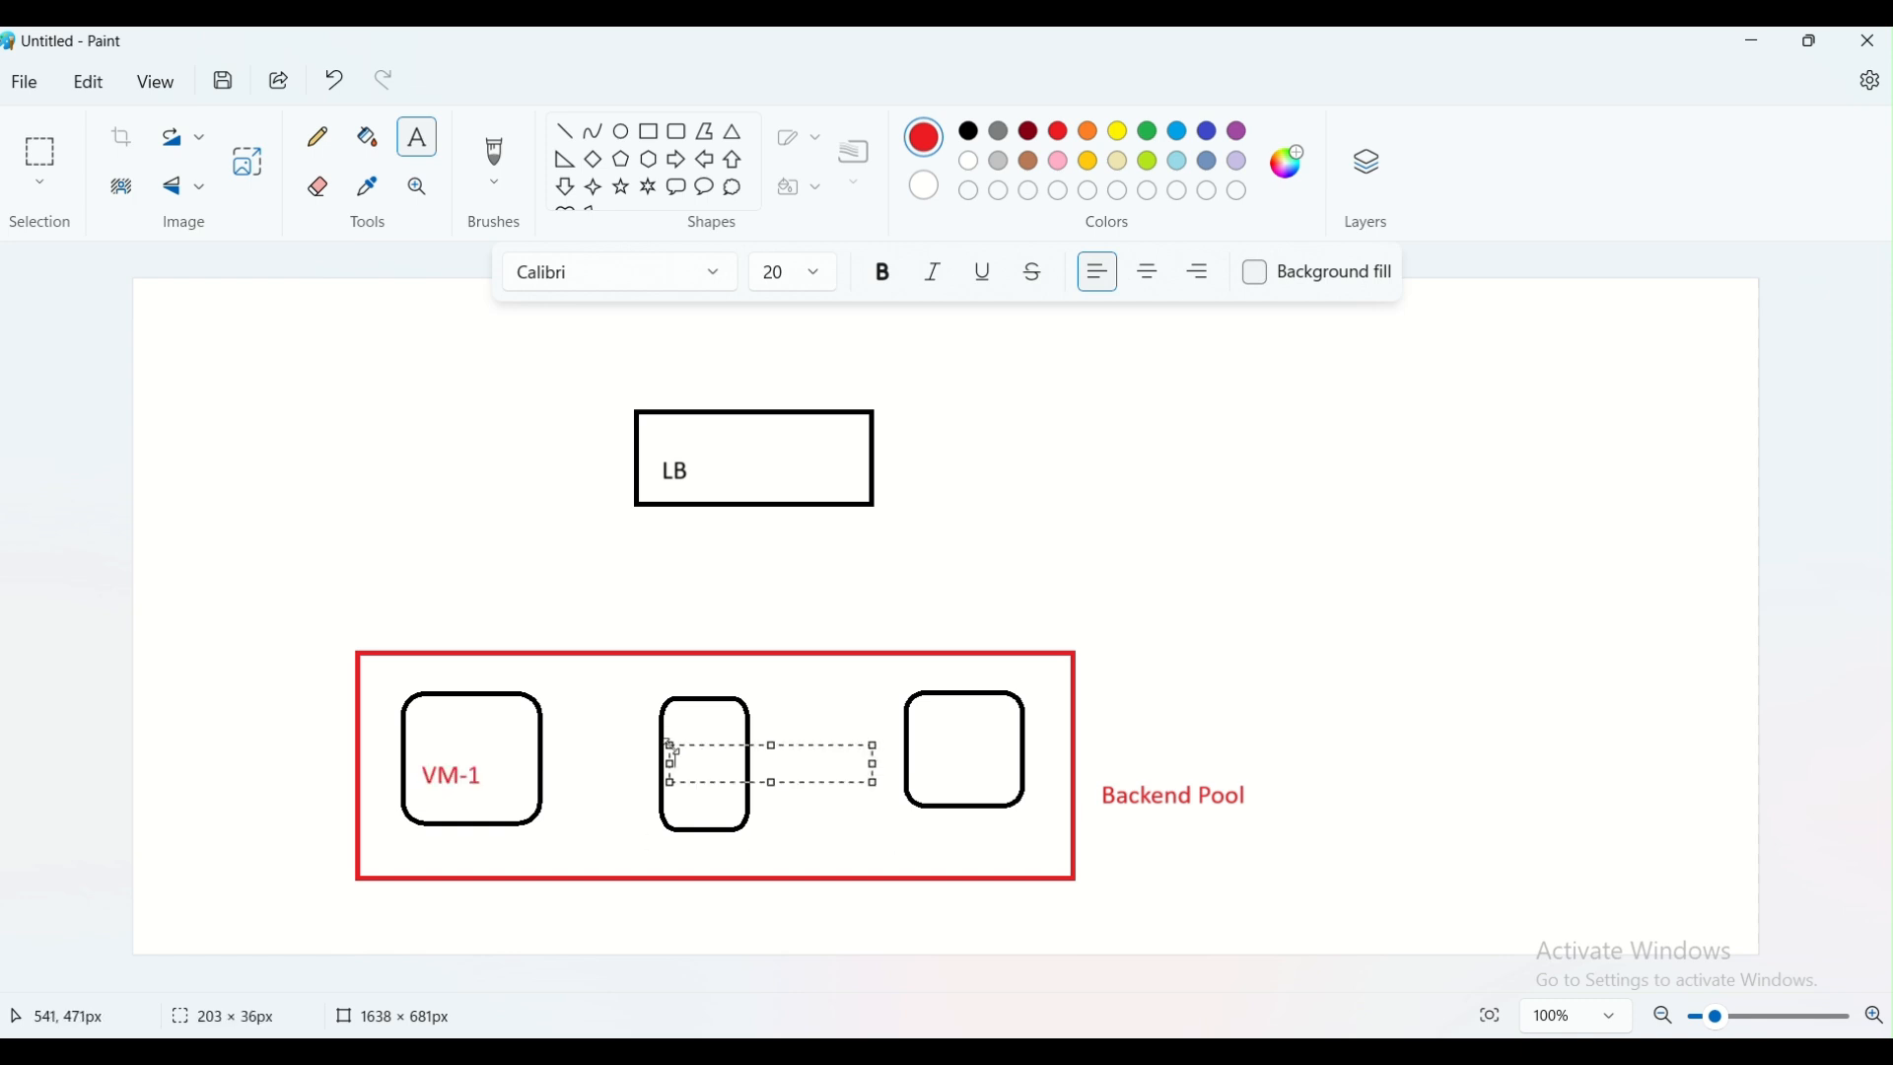
{"action": "type", "text": "VM2"}
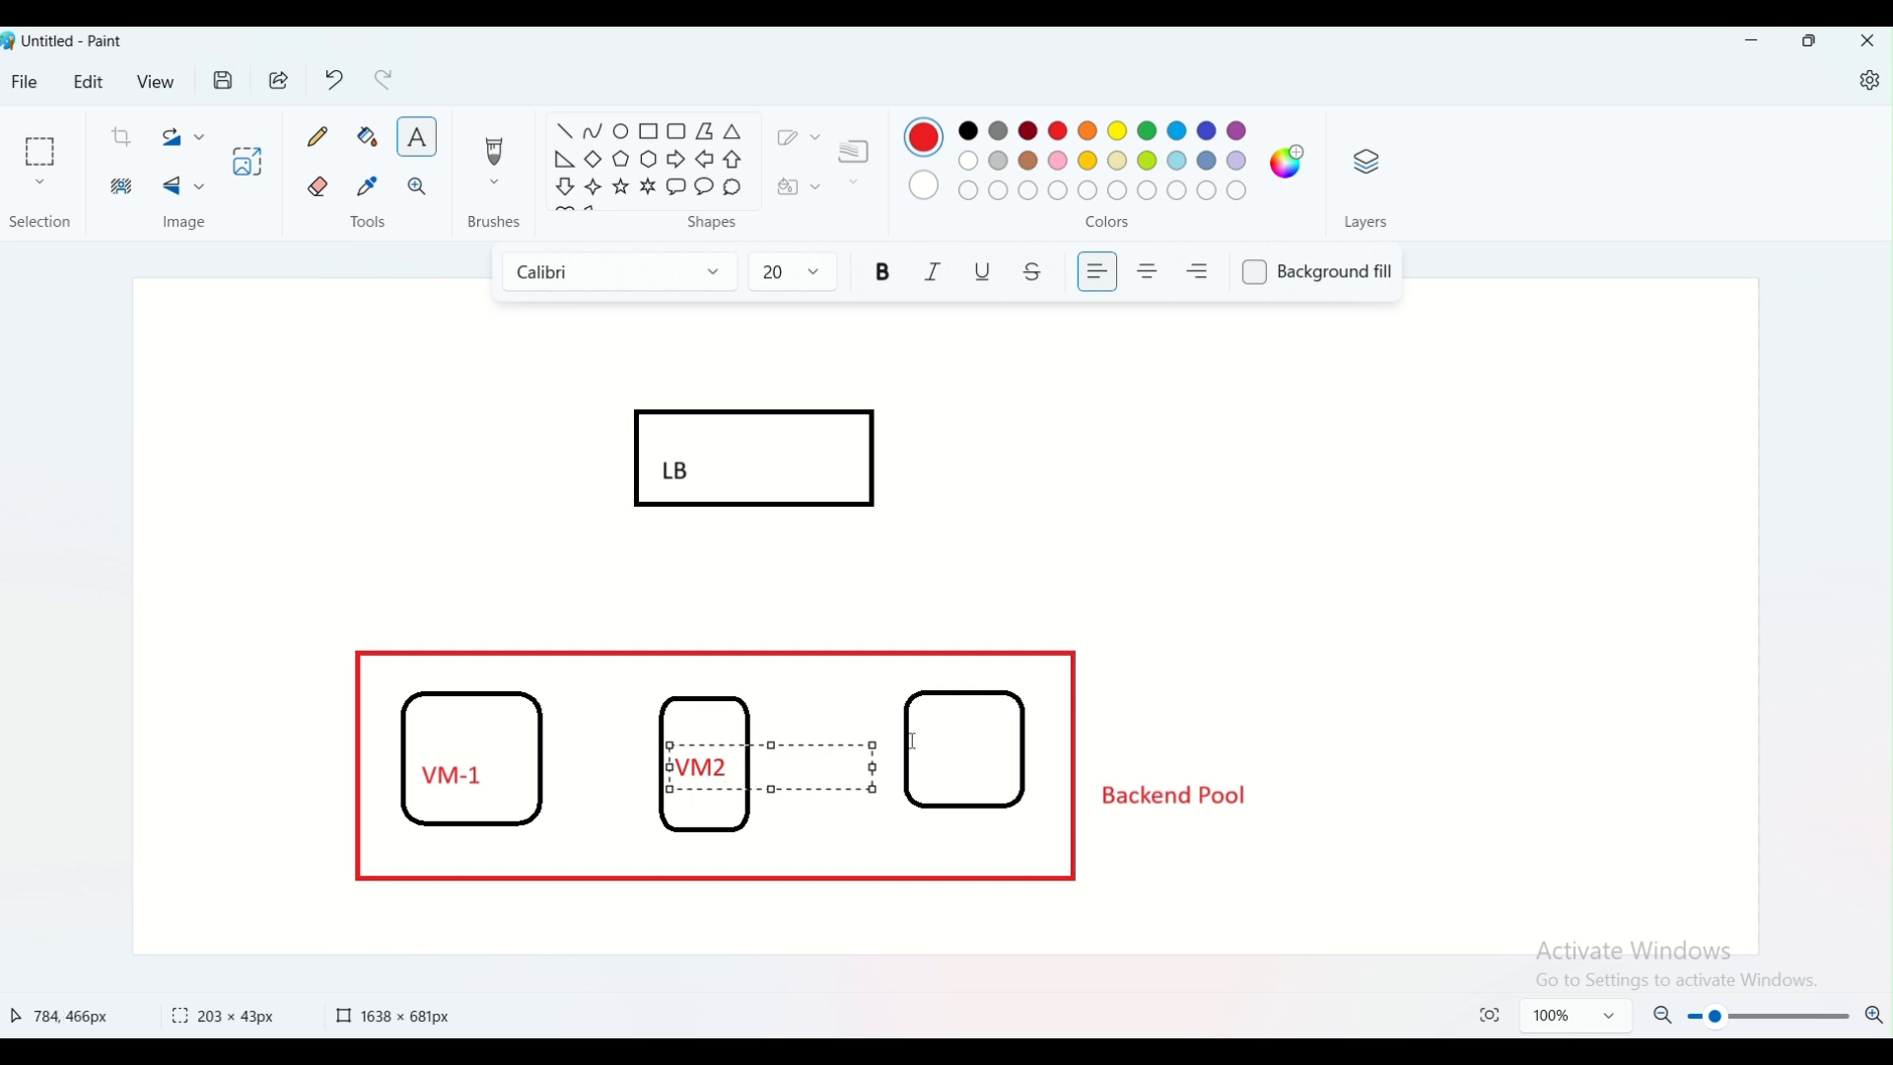
{"action": "type", "text": "-2"}
{"action": "left_click", "coordinate": [907, 764]}
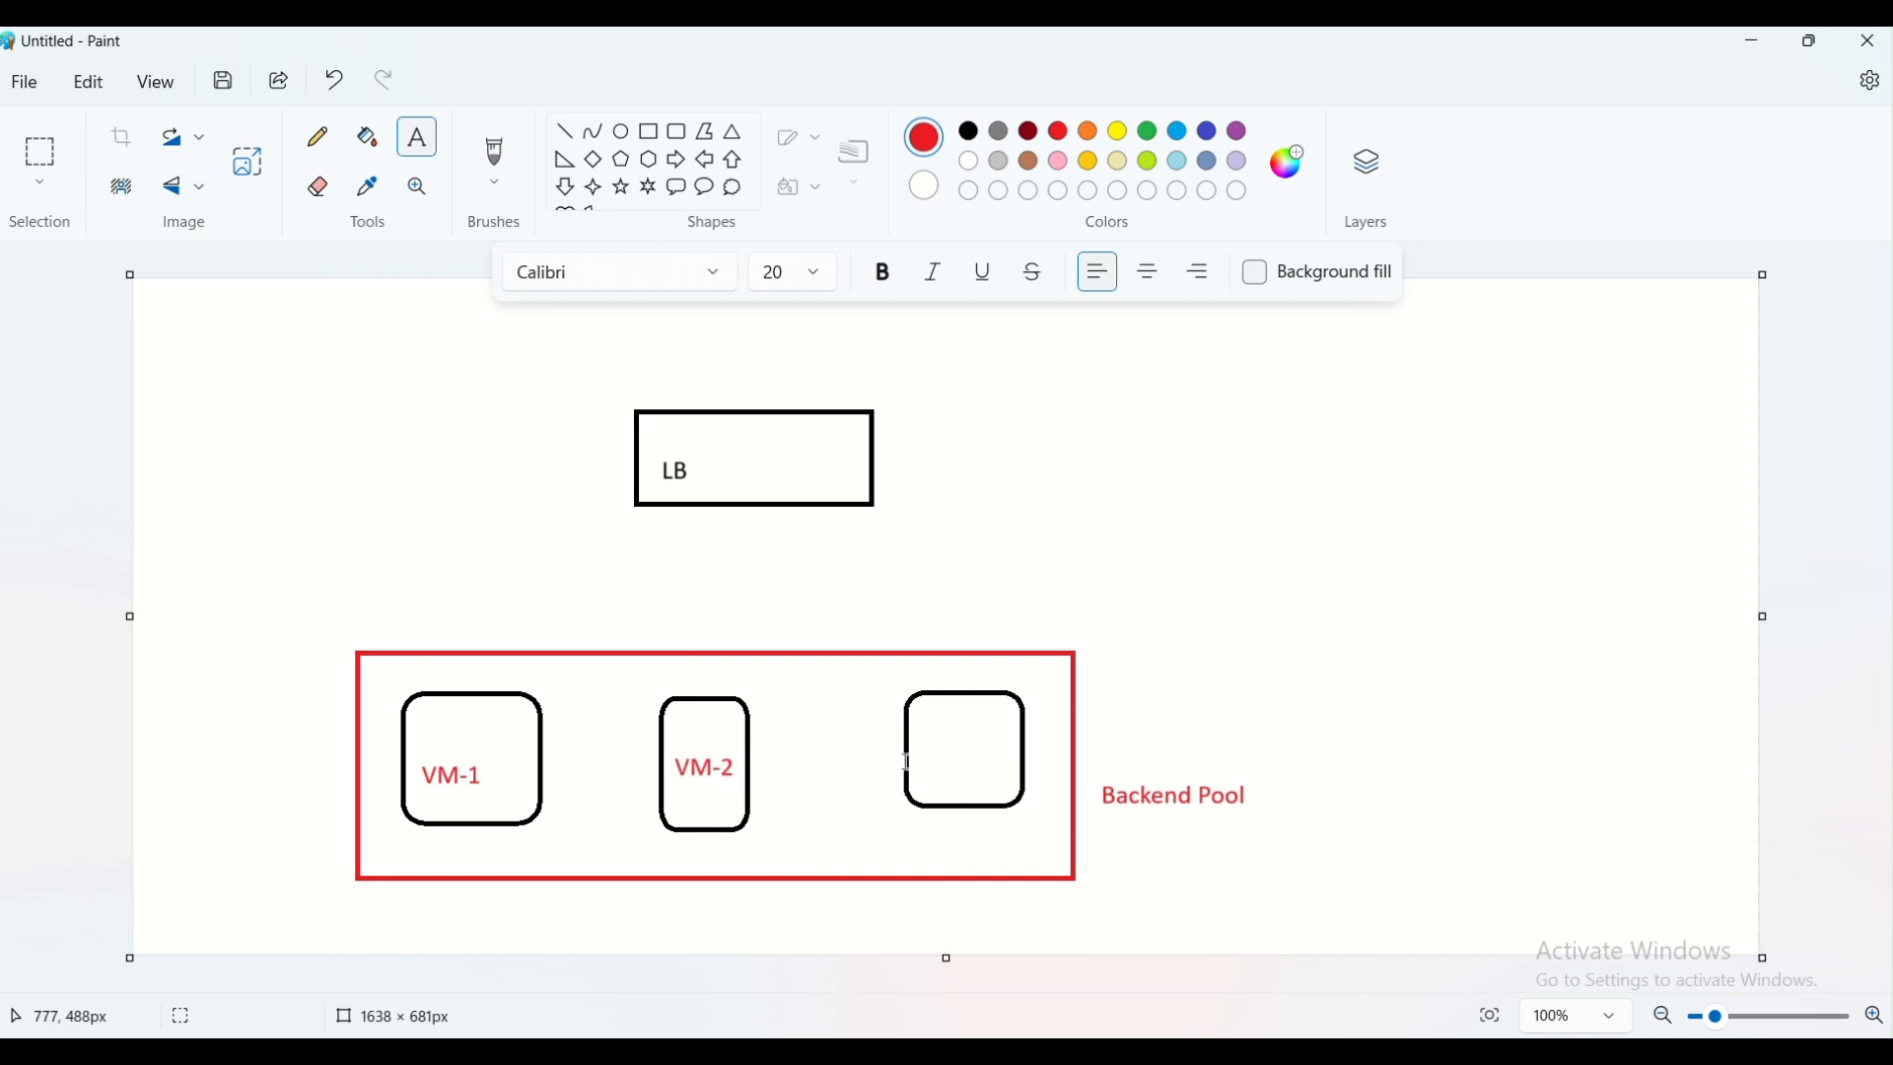
{"action": "left_click", "coordinate": [918, 742]}
{"action": "type", "text": "VM-3"}
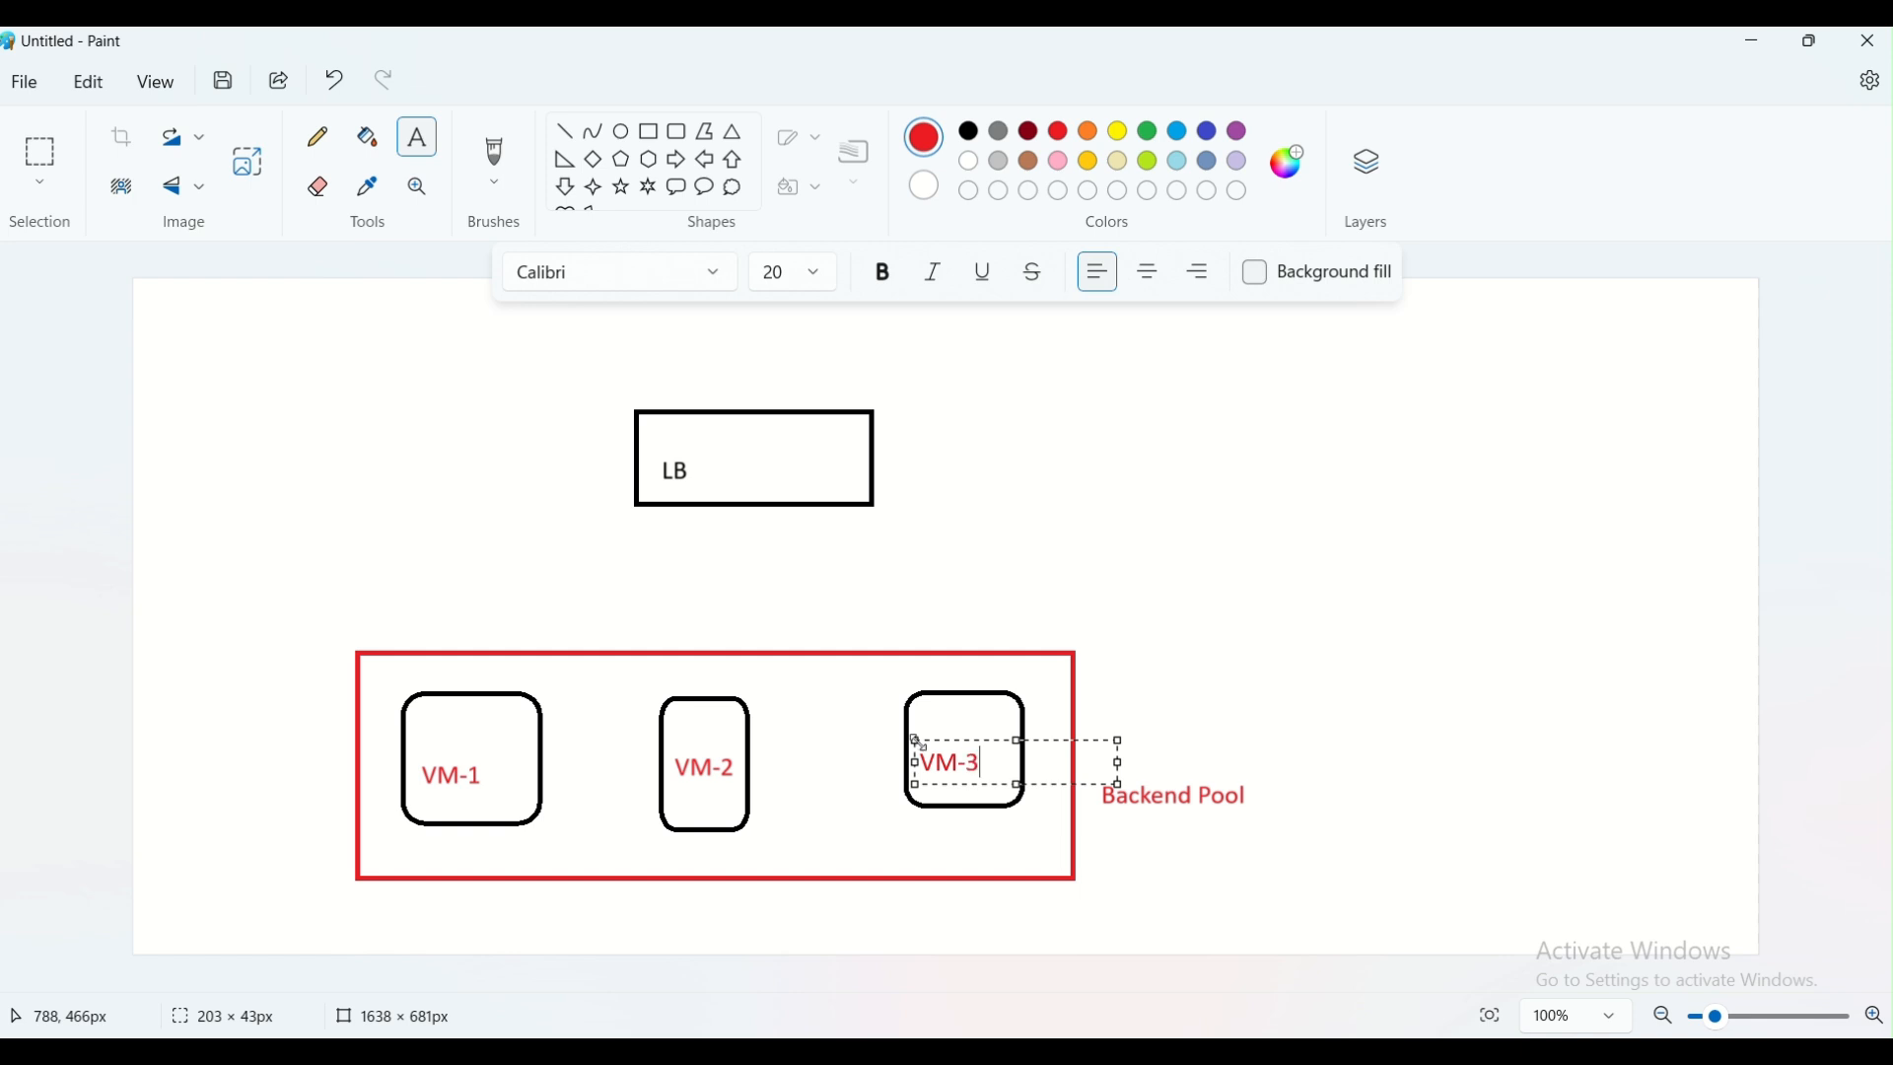
{"action": "left_click", "coordinate": [1234, 696]}
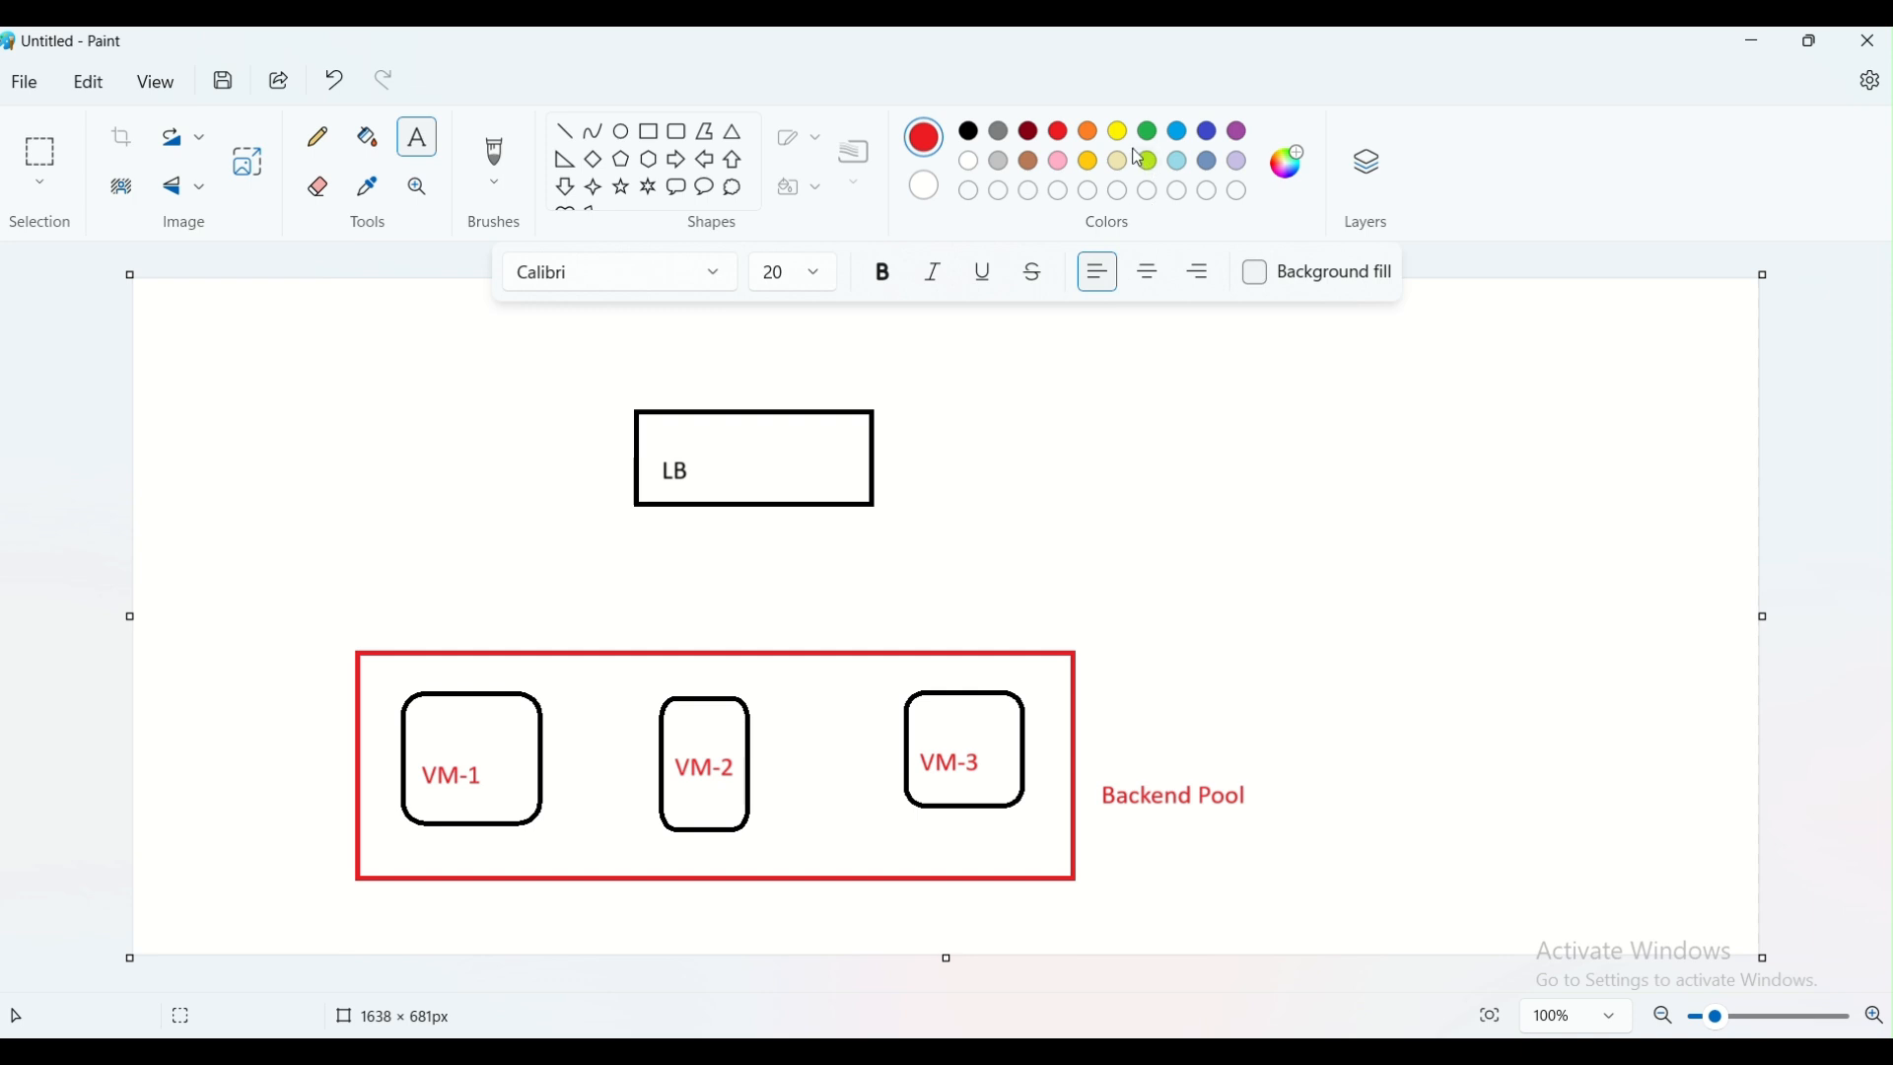
Draw three straight light-blue lines from the lower edge of the LB rectangle towards VM-1, VM-2 and VM-3
{"action": "left_click", "coordinate": [1182, 135]}
{"action": "left_click", "coordinate": [565, 131]}
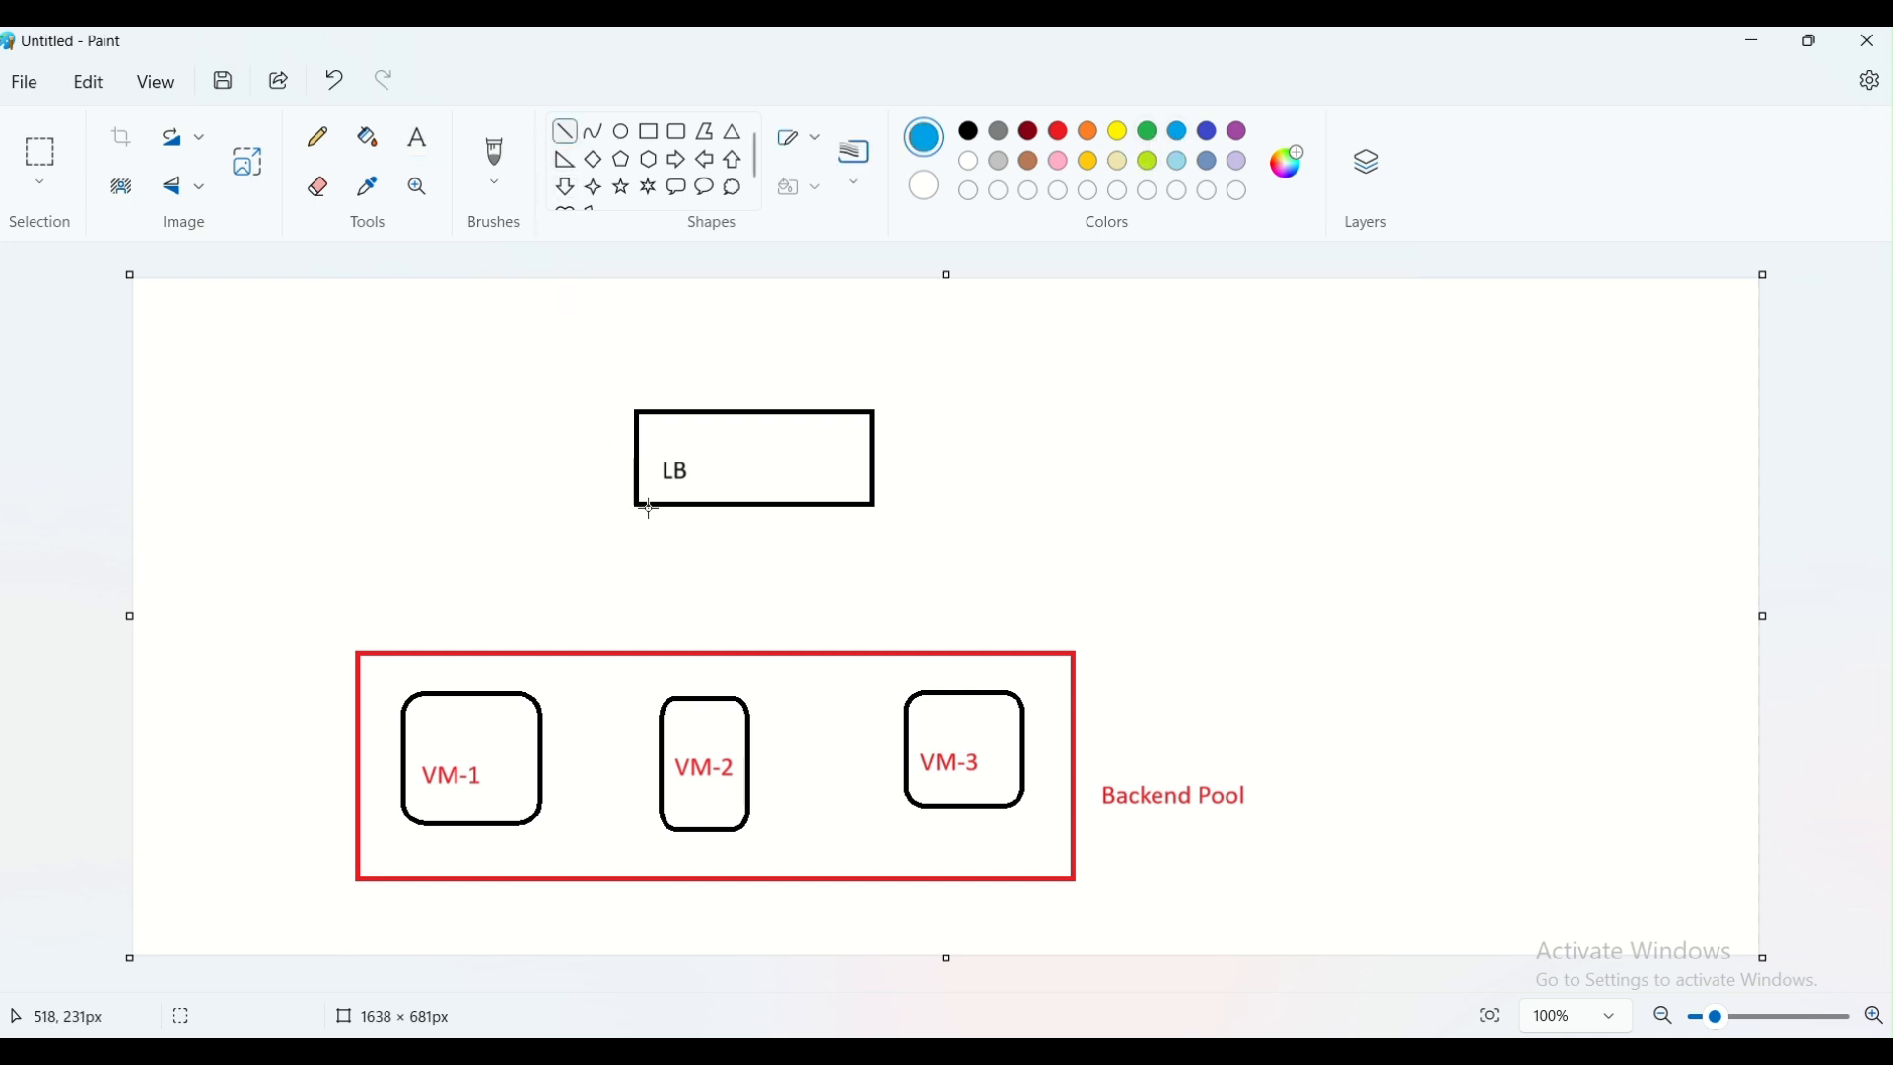
{"action": "left_click_drag", "start_coordinate": [649, 510], "coordinate": [518, 651]}
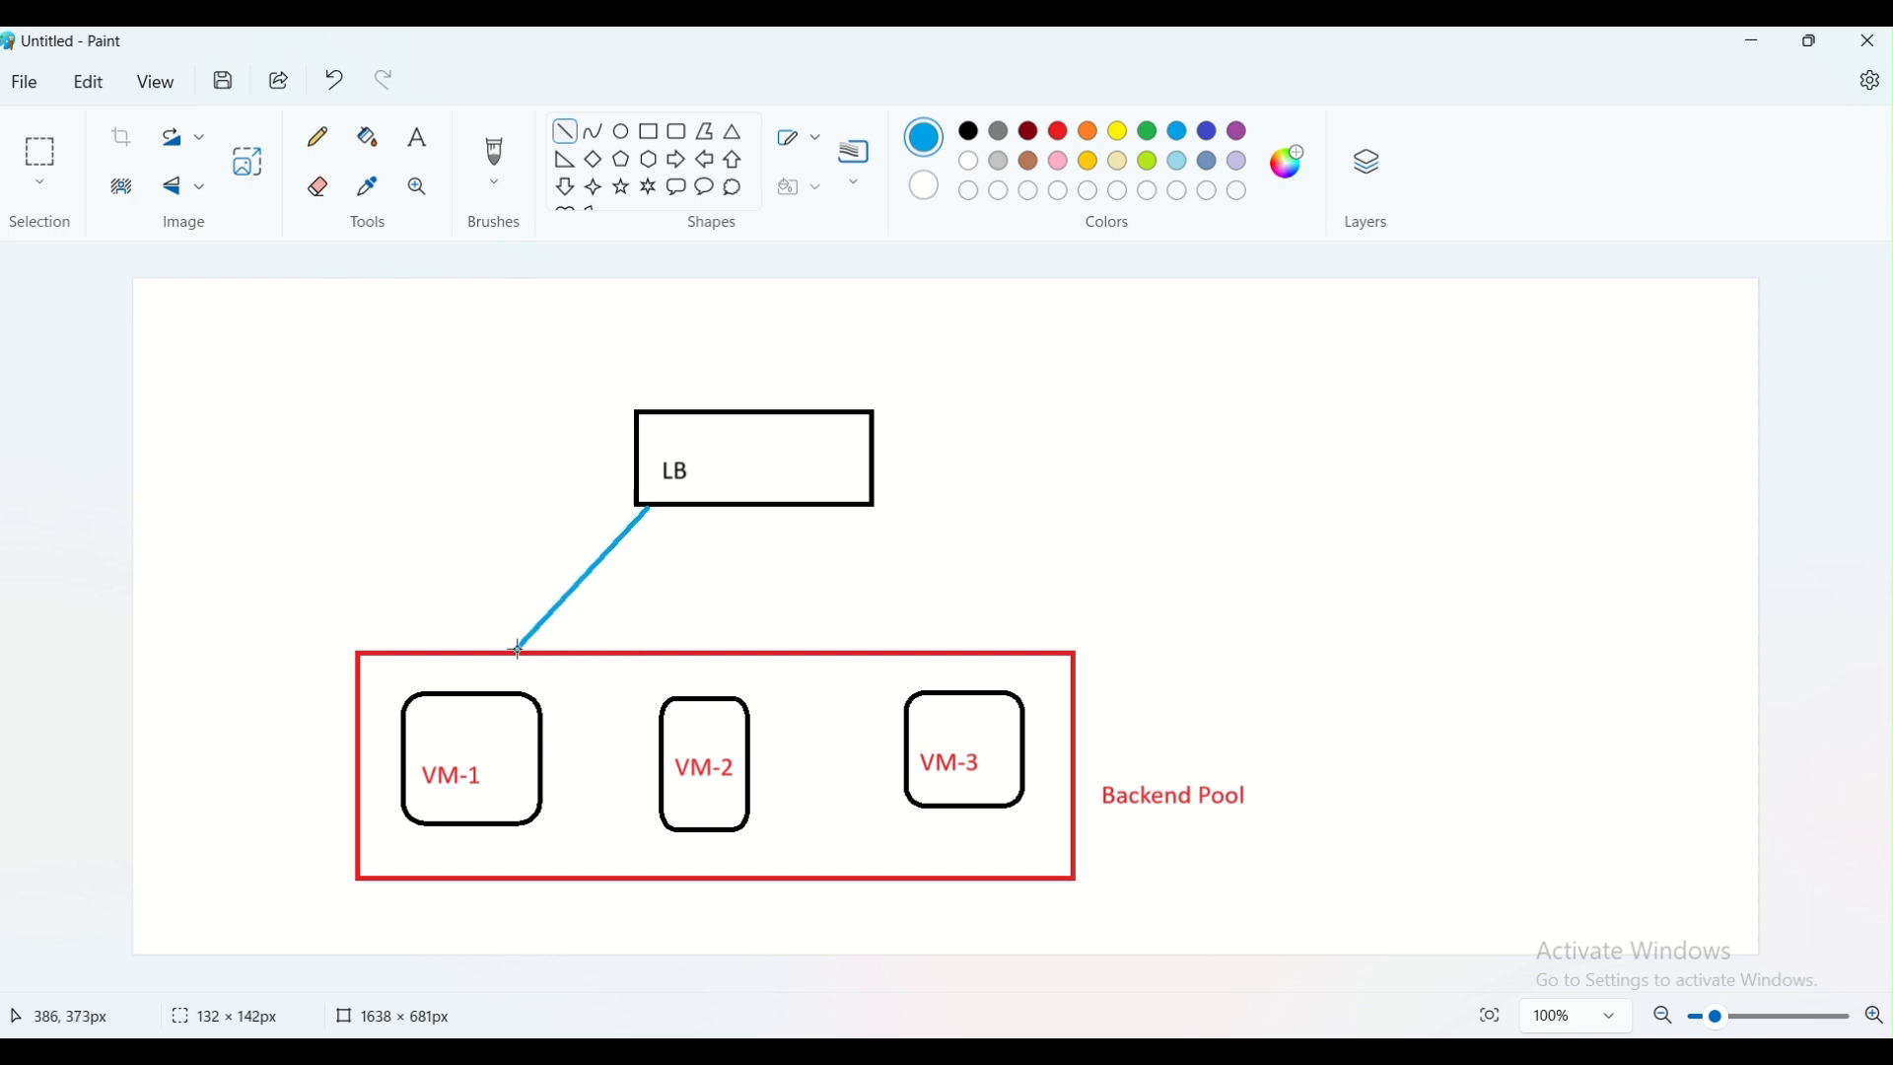
{"action": "left_click_drag", "start_coordinate": [721, 505], "coordinate": [713, 702]}
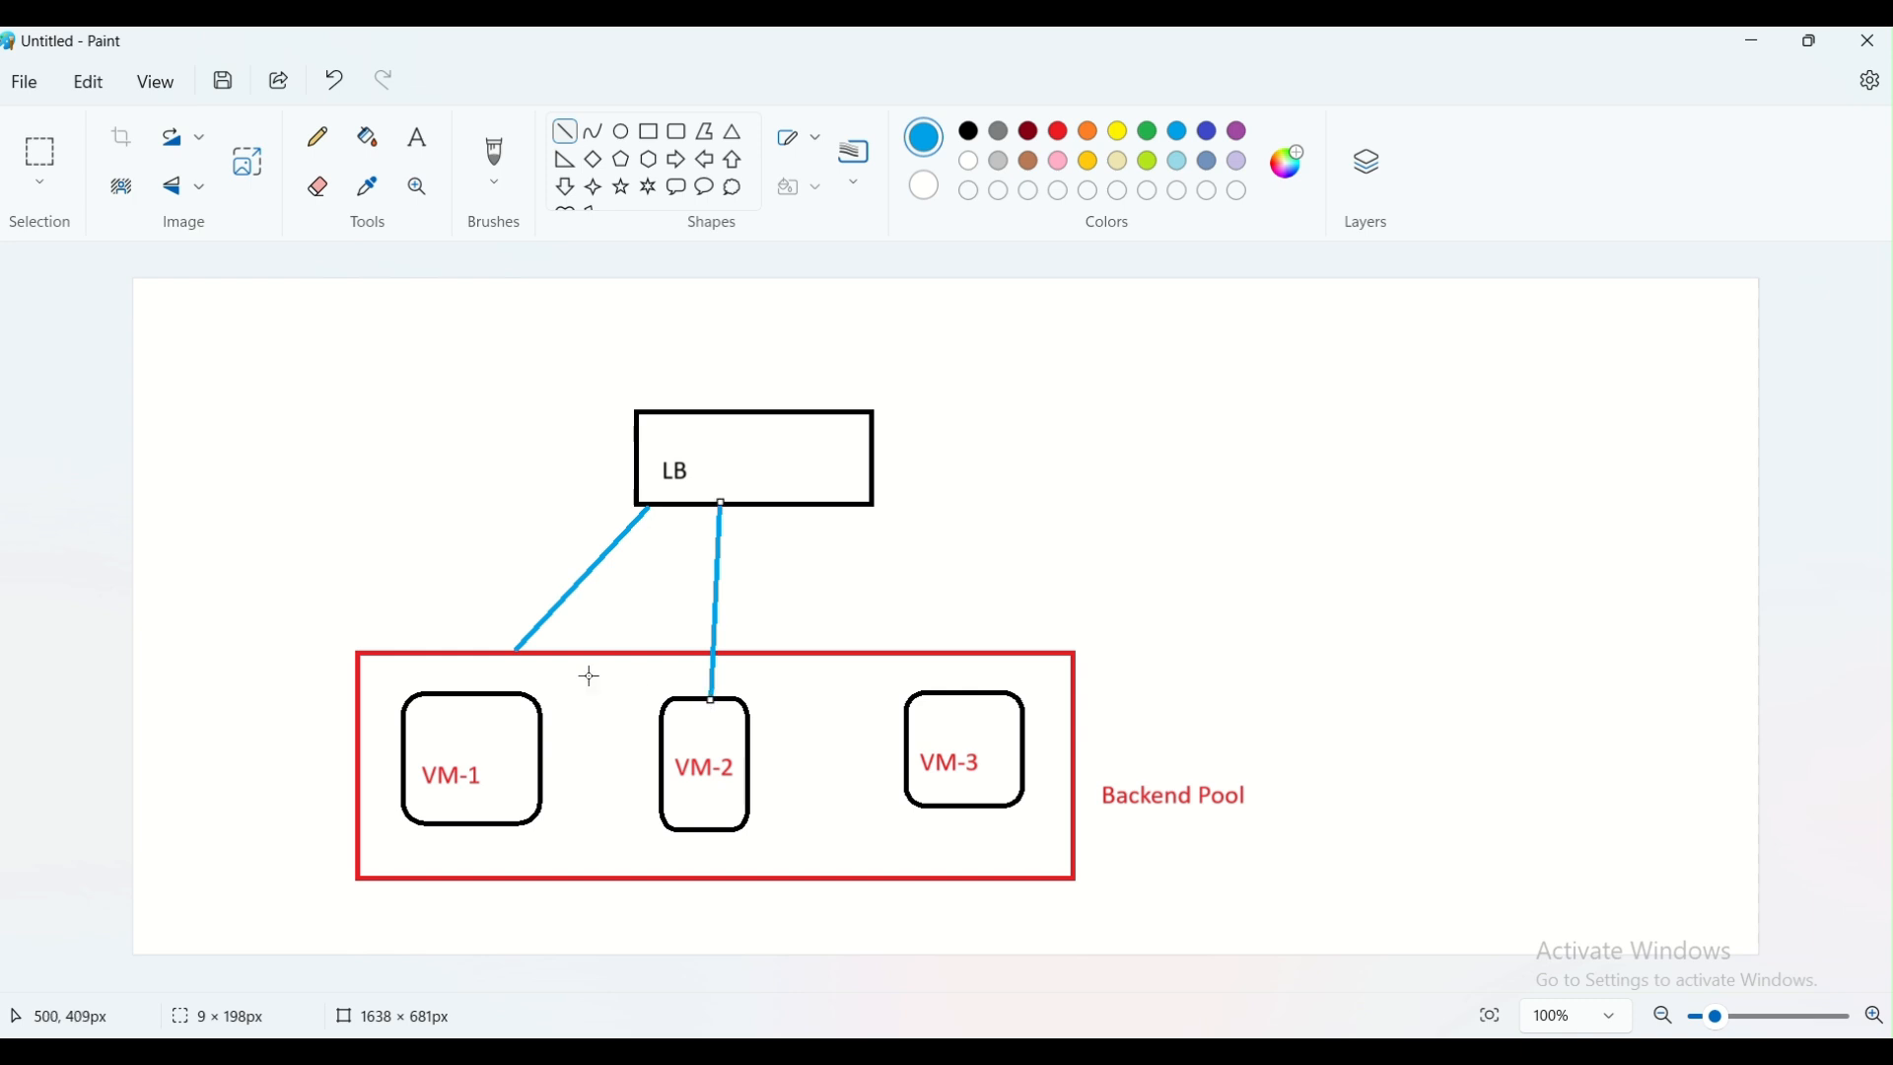
{"action": "left_click_drag", "start_coordinate": [814, 508], "coordinate": [931, 697]}
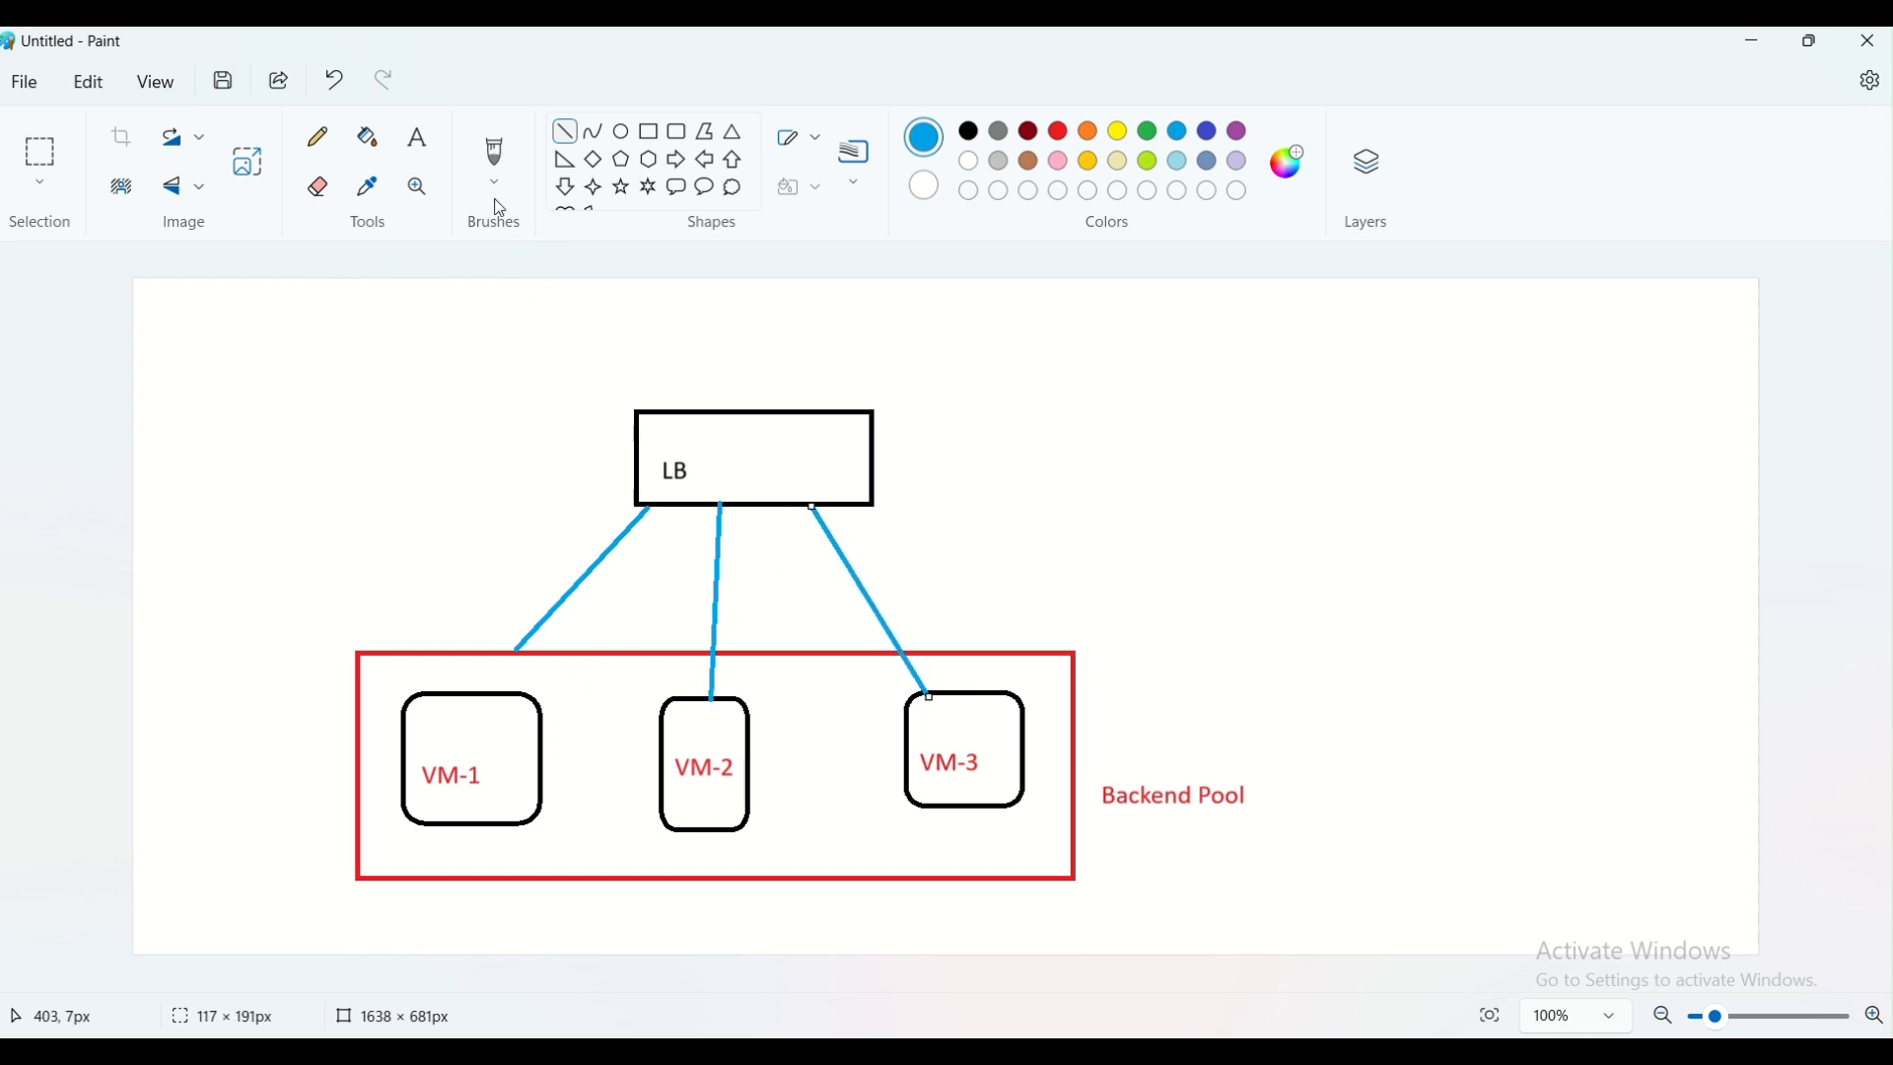
Add the light-blue label "backend setting" beside the line from LB to VM-3
{"action": "left_click", "coordinate": [418, 137]}
{"action": "left_click", "coordinate": [893, 544]}
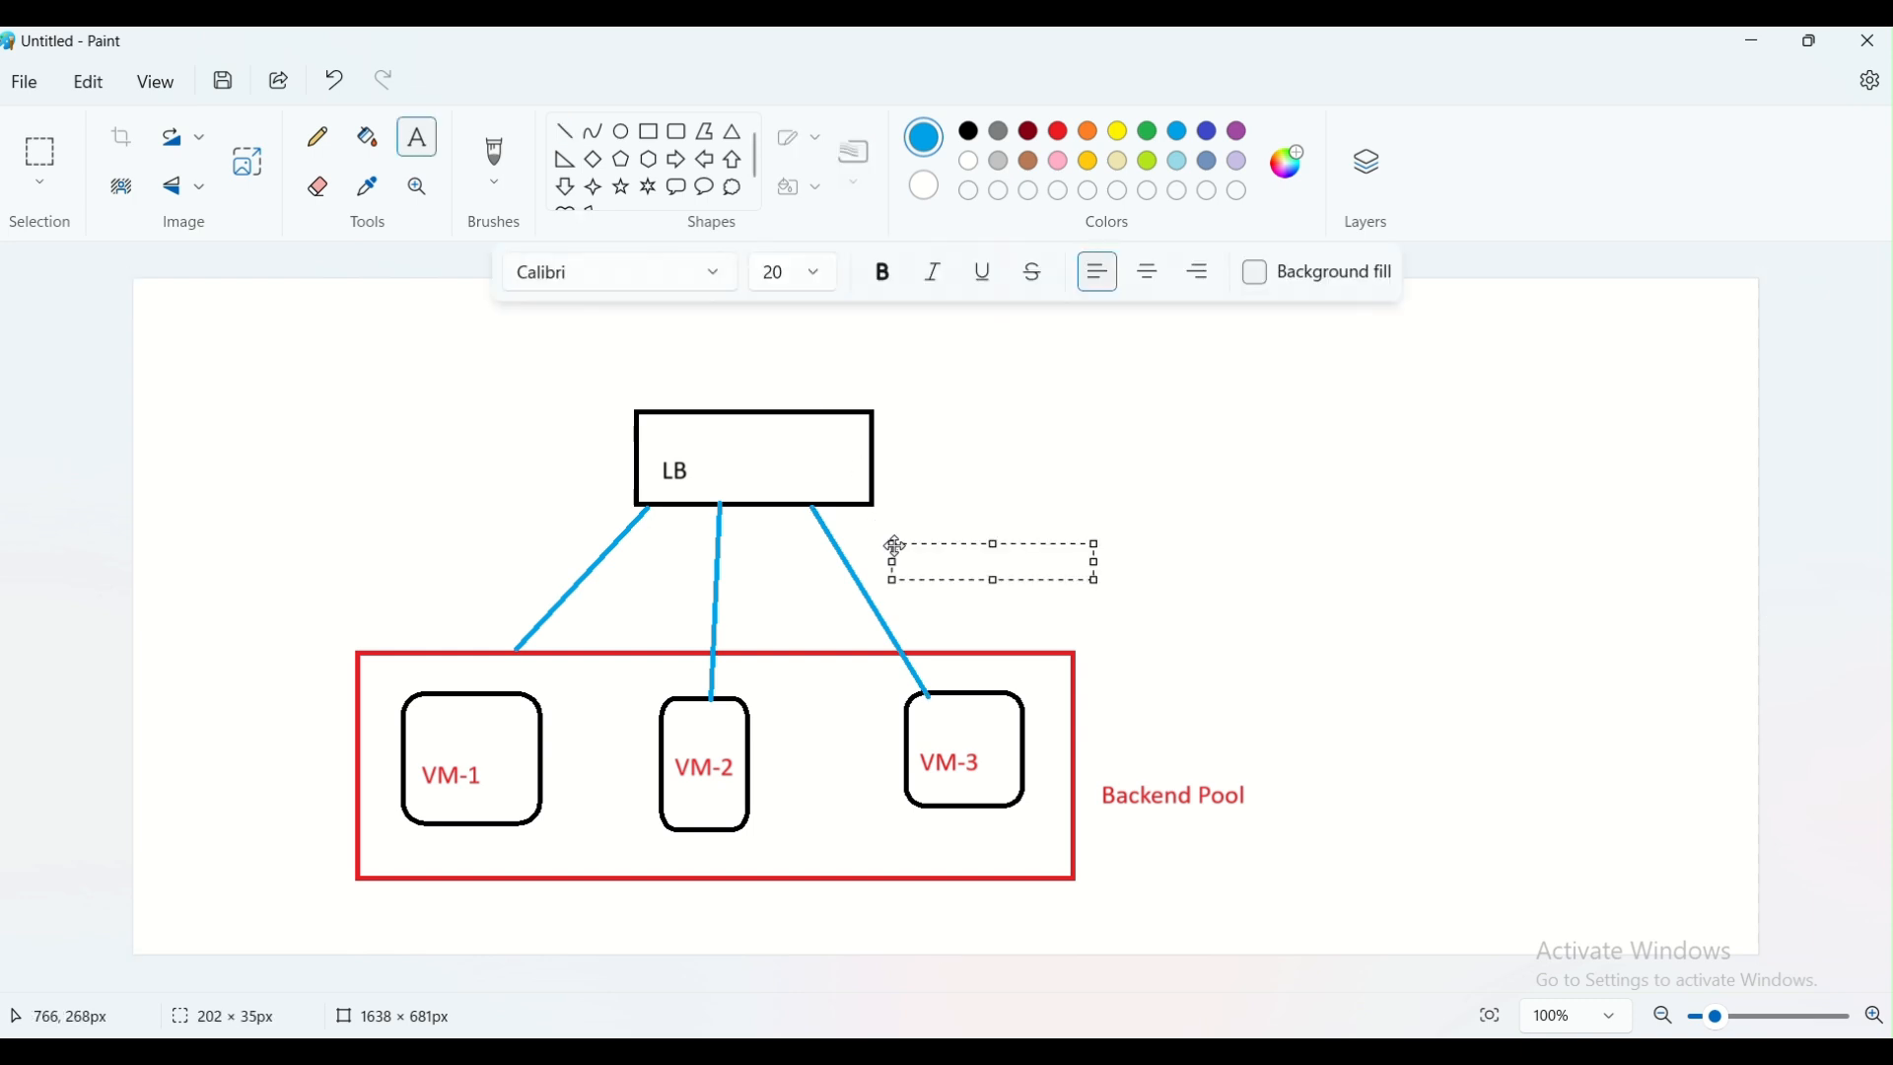
{"action": "type", "text": "backen"}
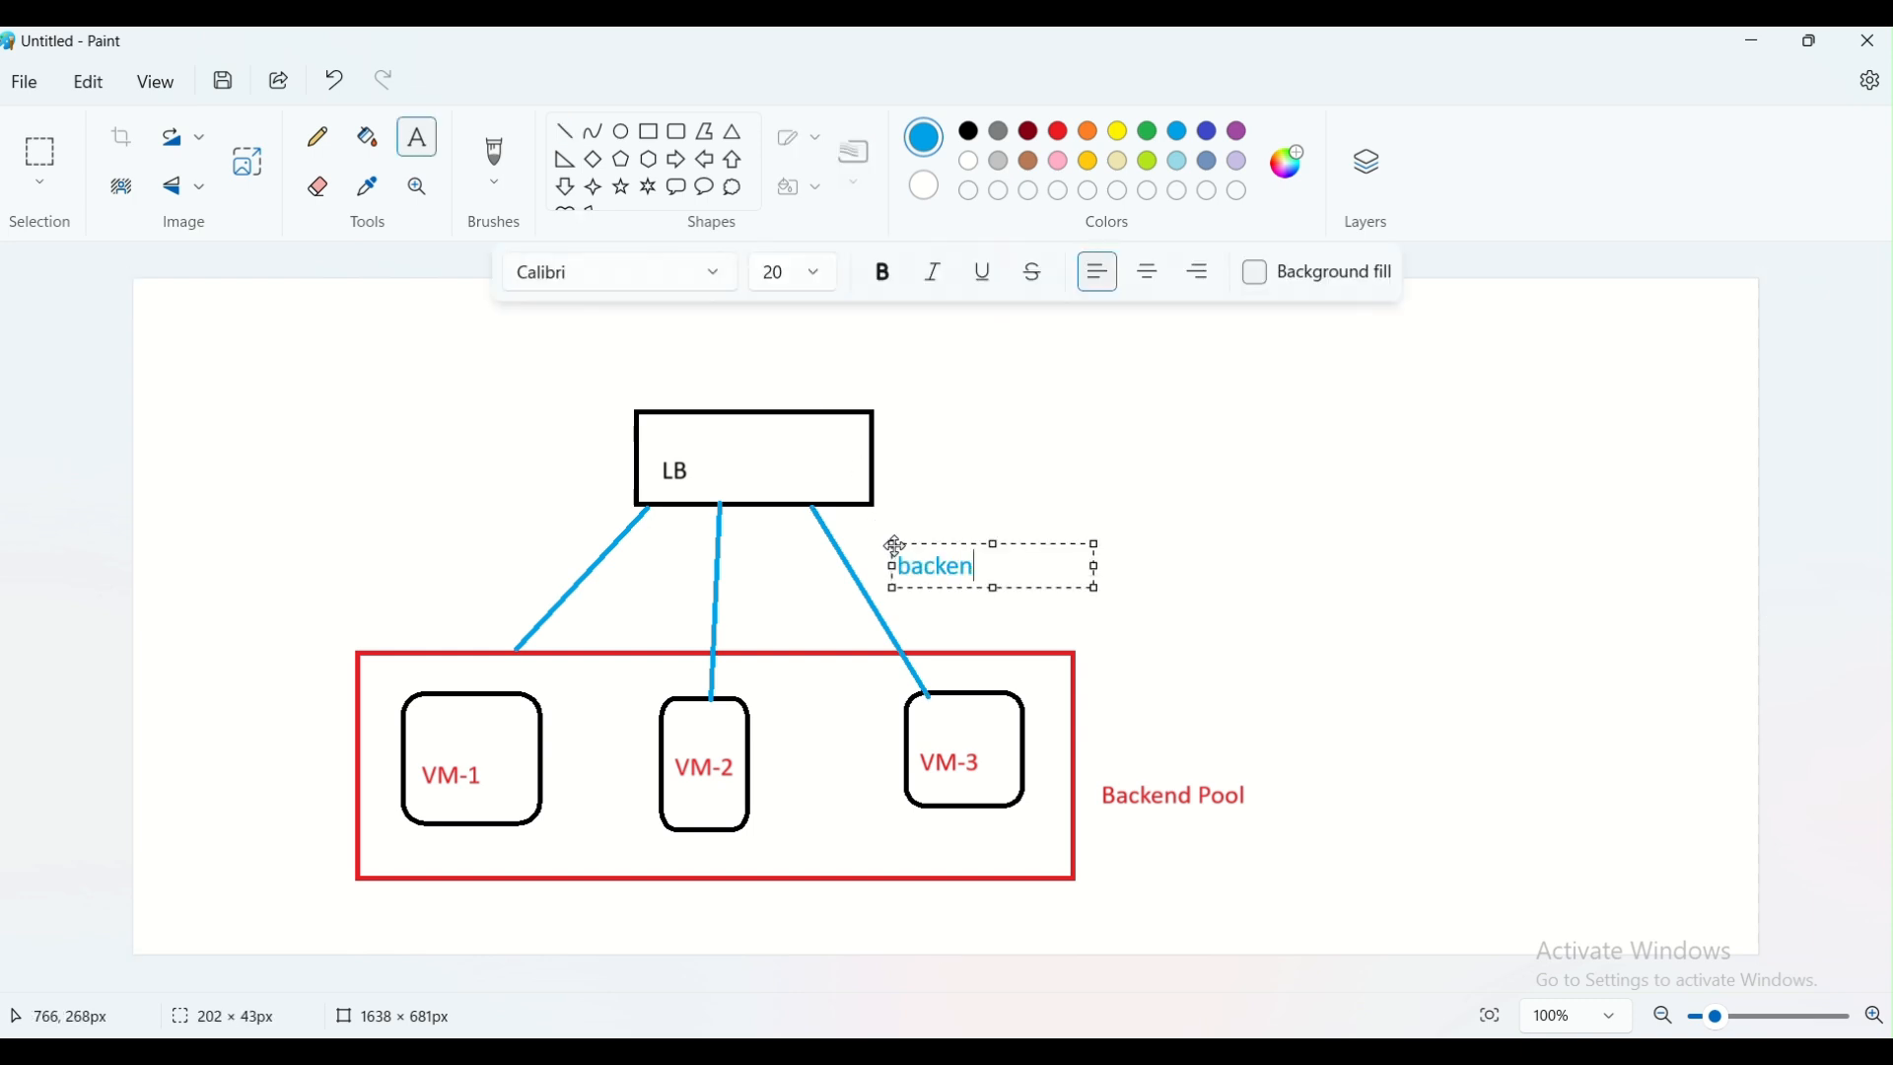
{"action": "type", "text": "d setting"}
{"action": "left_click", "coordinate": [1104, 552]}
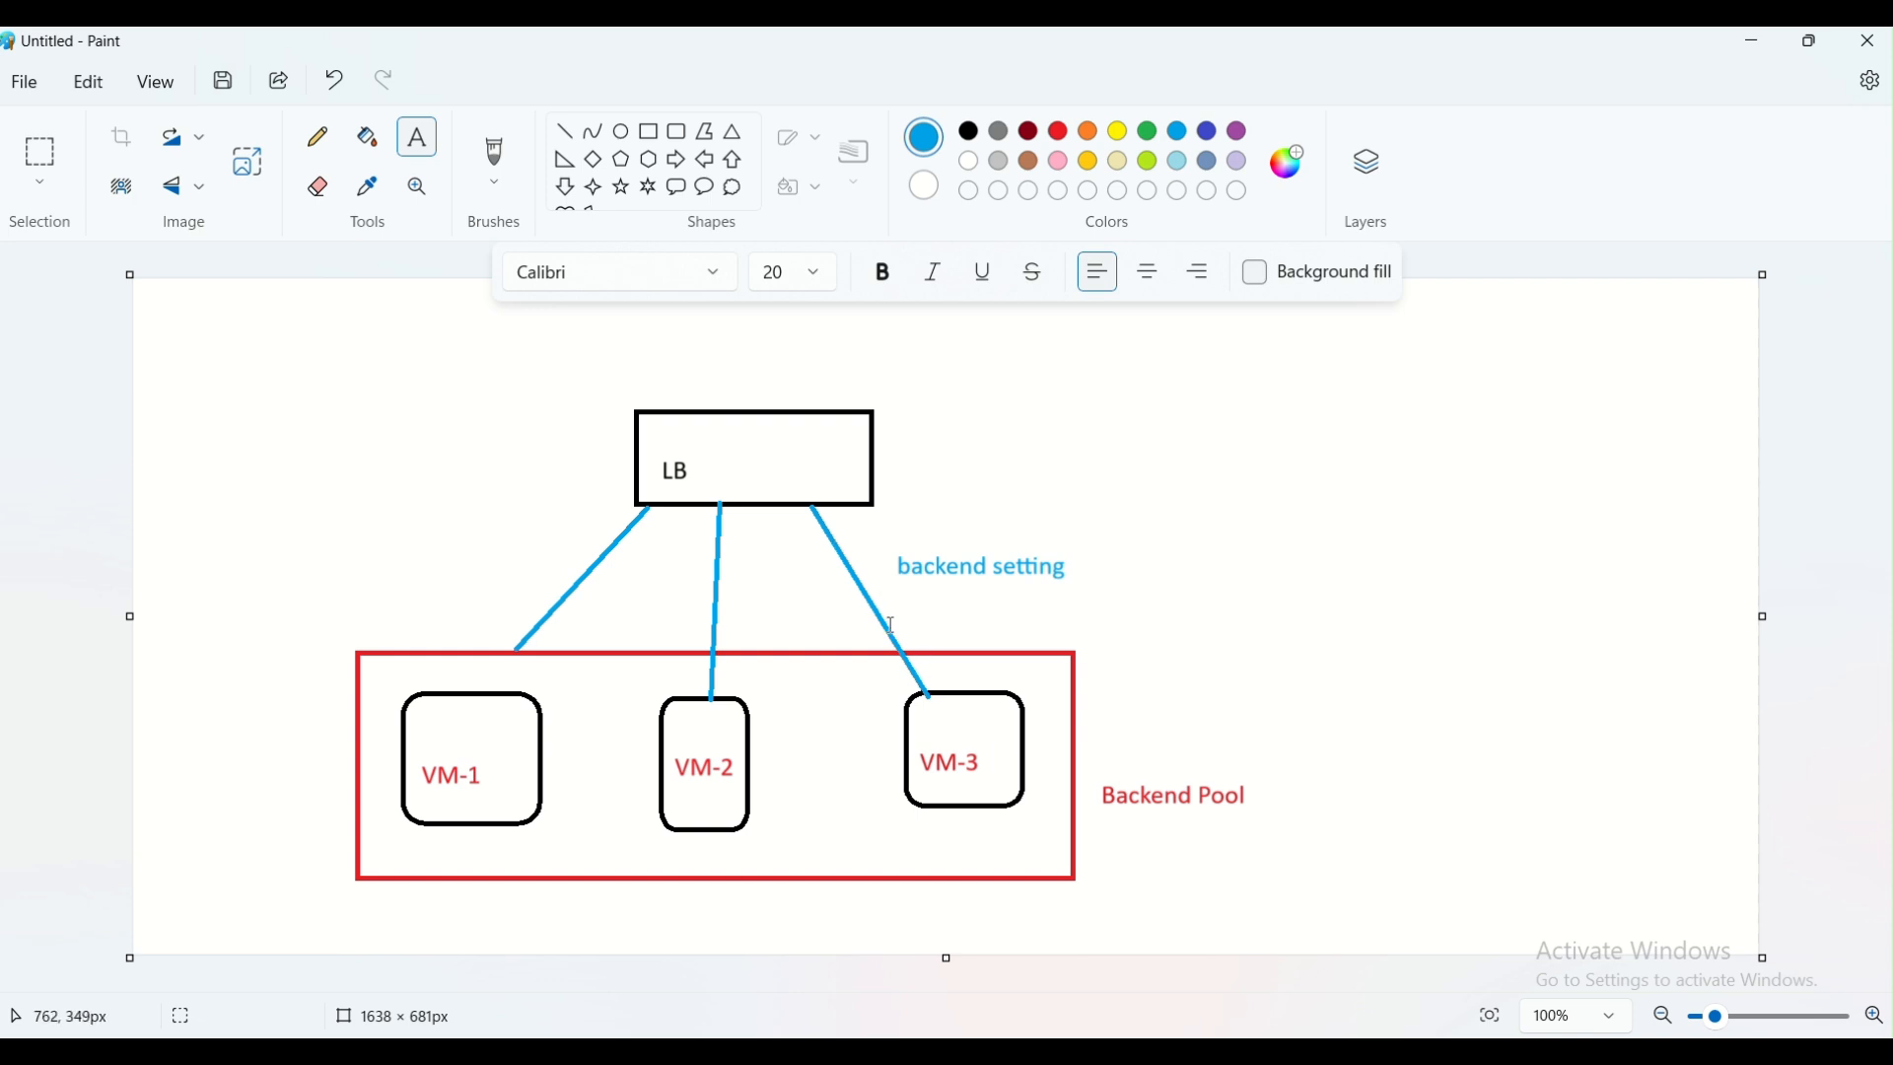
Sketch a light-blue pencil loop over the VM-3 label and draw a cloud callout above and to the left of the LB rectangle
{"action": "left_click", "coordinate": [317, 138]}
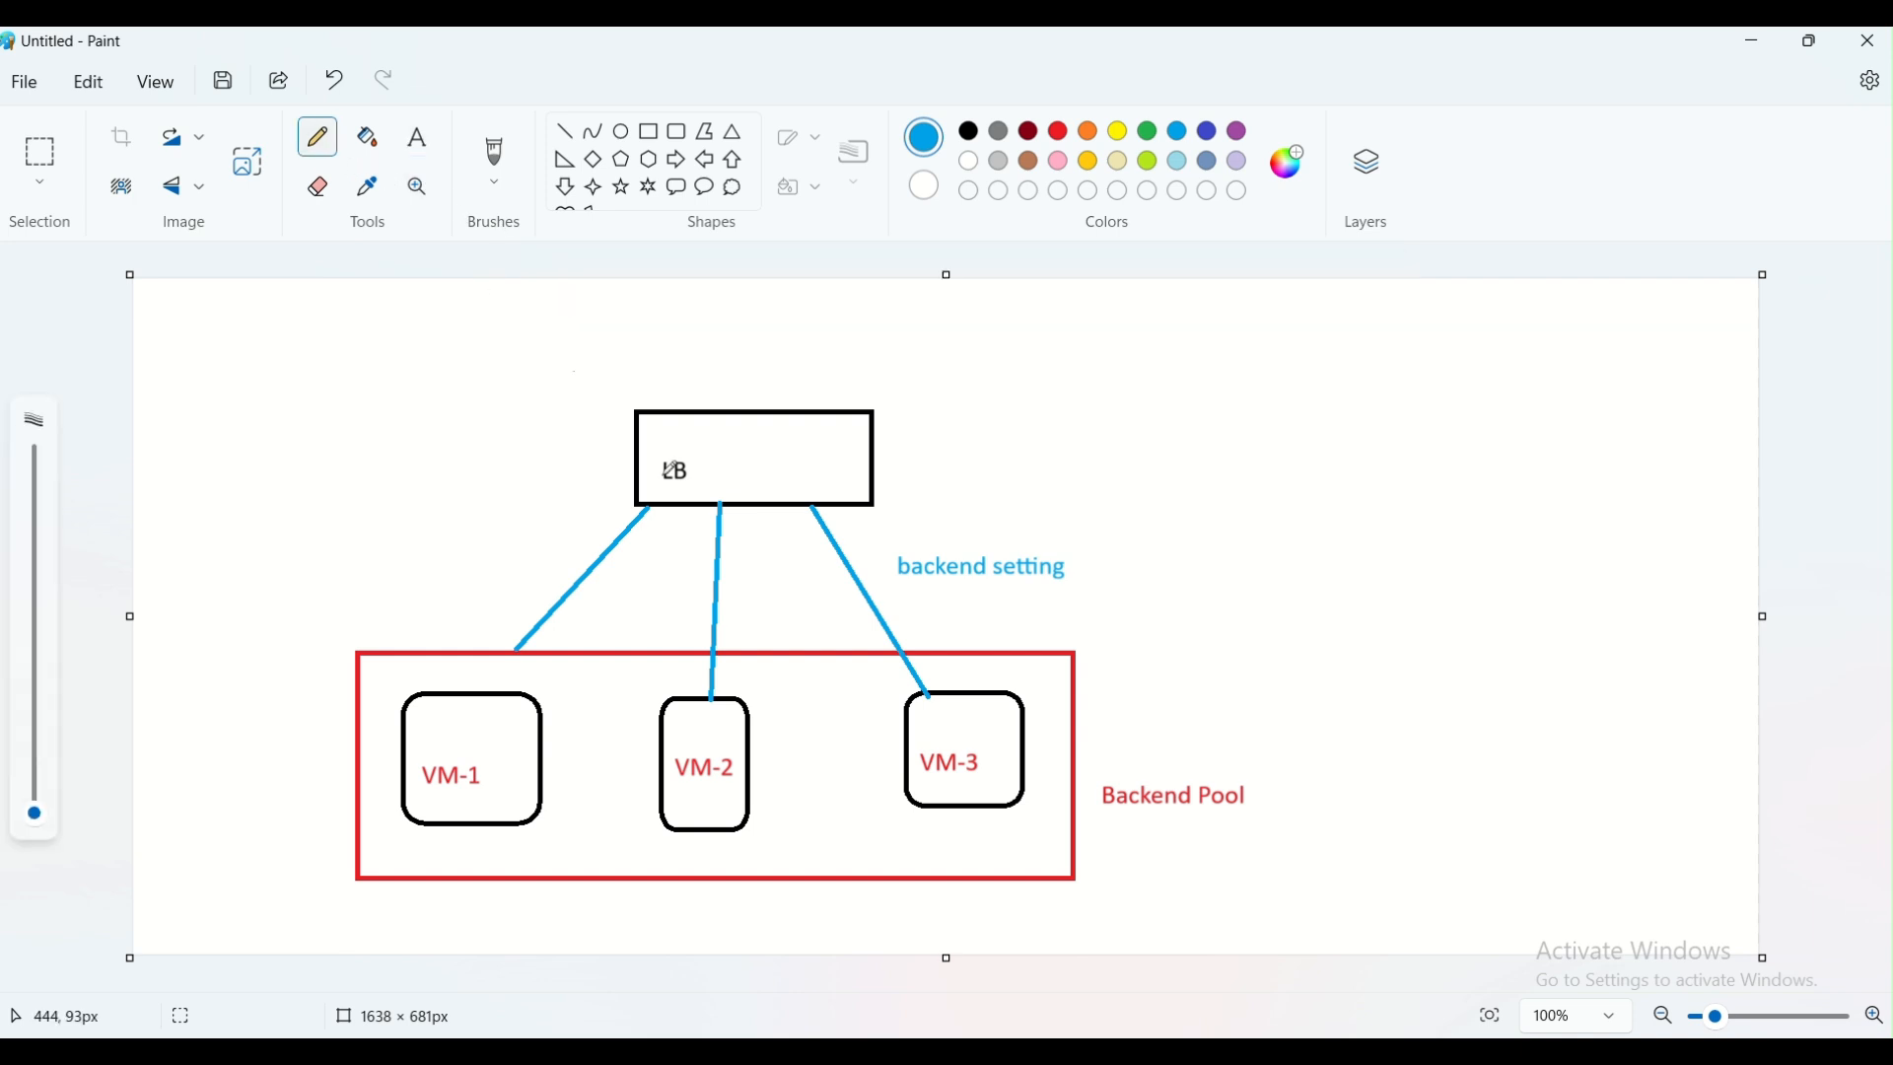
{"action": "mouse_move", "coordinate": [929, 741]}
{"action": "left_mouse_down"}
{"action": "mouse_move", "coordinate": [981, 779]}
{"action": "mouse_move", "coordinate": [991, 734]}
{"action": "mouse_move", "coordinate": [952, 738]}
{"action": "left_mouse_up"}
{"action": "left_click", "coordinate": [733, 188]}
{"action": "left_click_drag", "start_coordinate": [330, 316], "coordinate": [494, 452]}
{"action": "left_click", "coordinate": [503, 464]}
Sketch pencil lines from the cloud to the LB rectangle and from VM-3 back towards the cloud, and undo them
{"action": "left_click", "coordinate": [324, 136]}
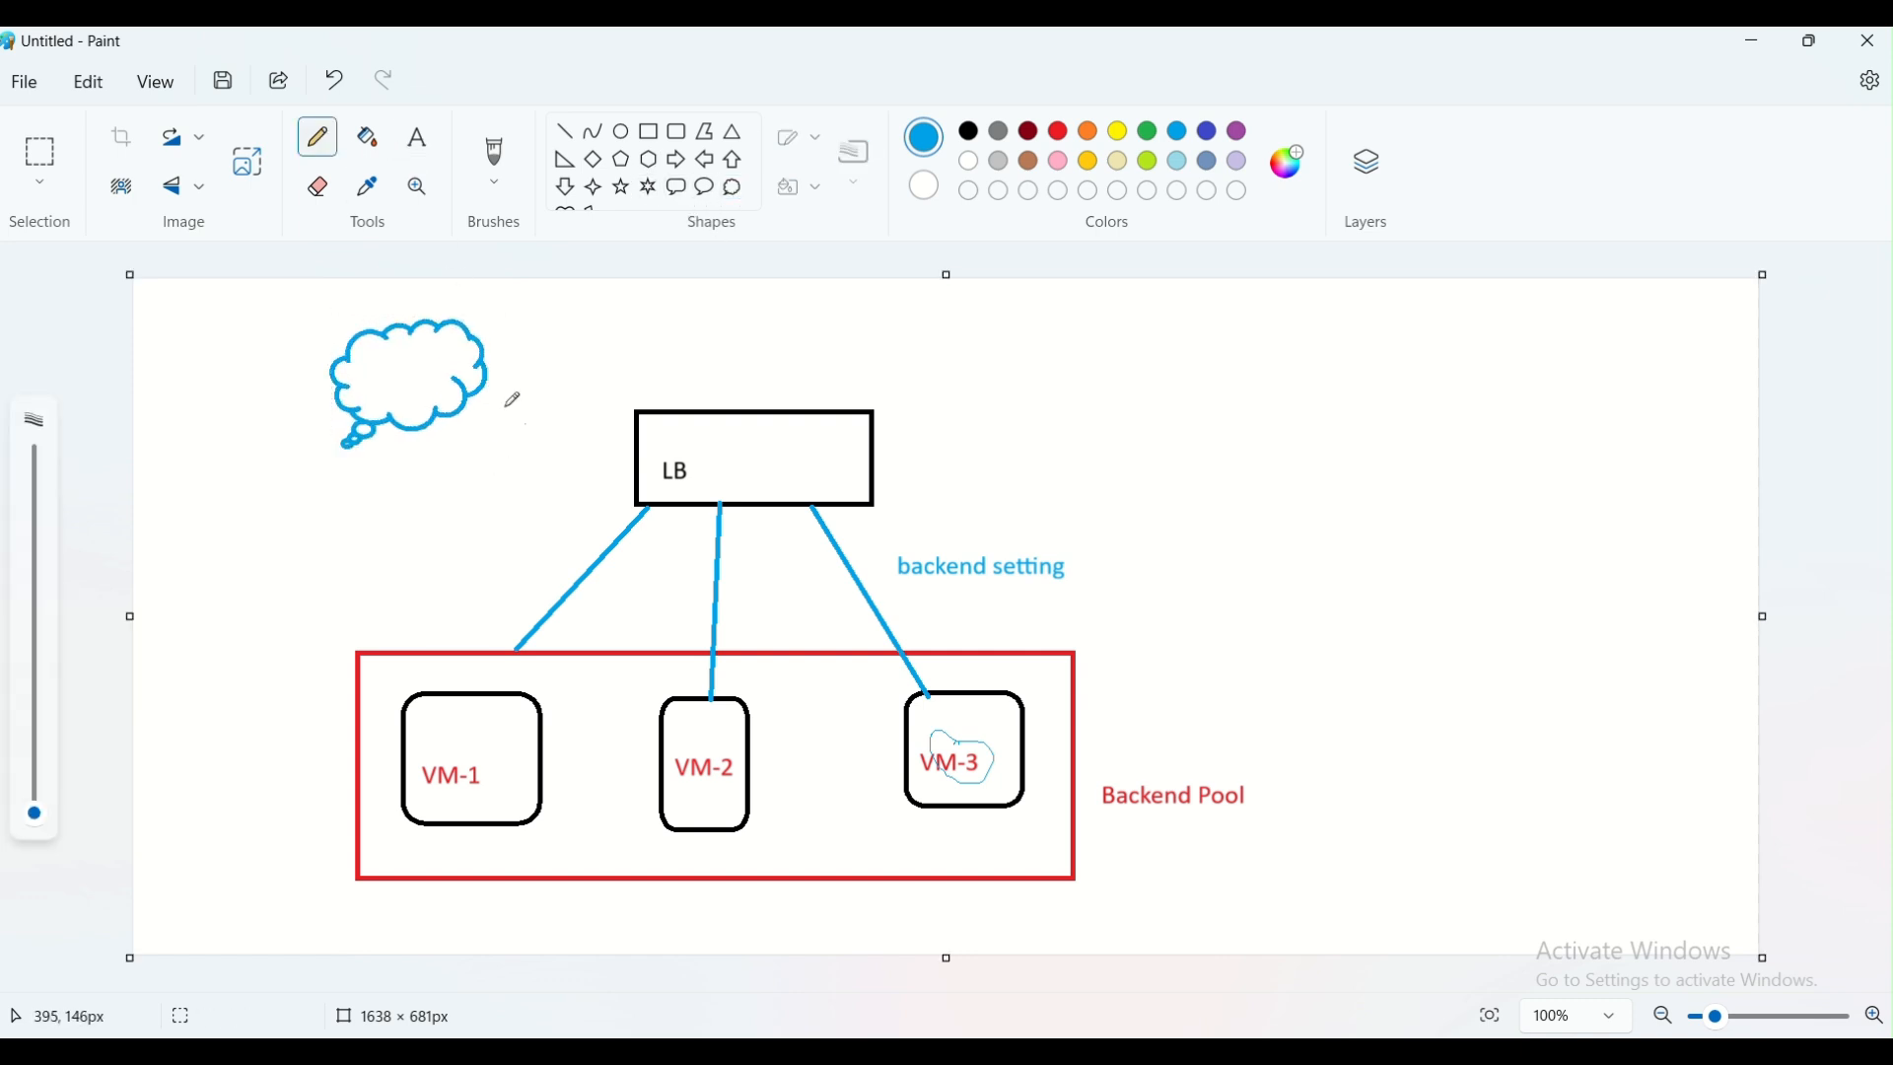
{"action": "mouse_move", "coordinate": [466, 357]}
{"action": "left_mouse_down"}
{"action": "mouse_move", "coordinate": [664, 325]}
{"action": "mouse_move", "coordinate": [728, 385]}
{"action": "left_mouse_up"}
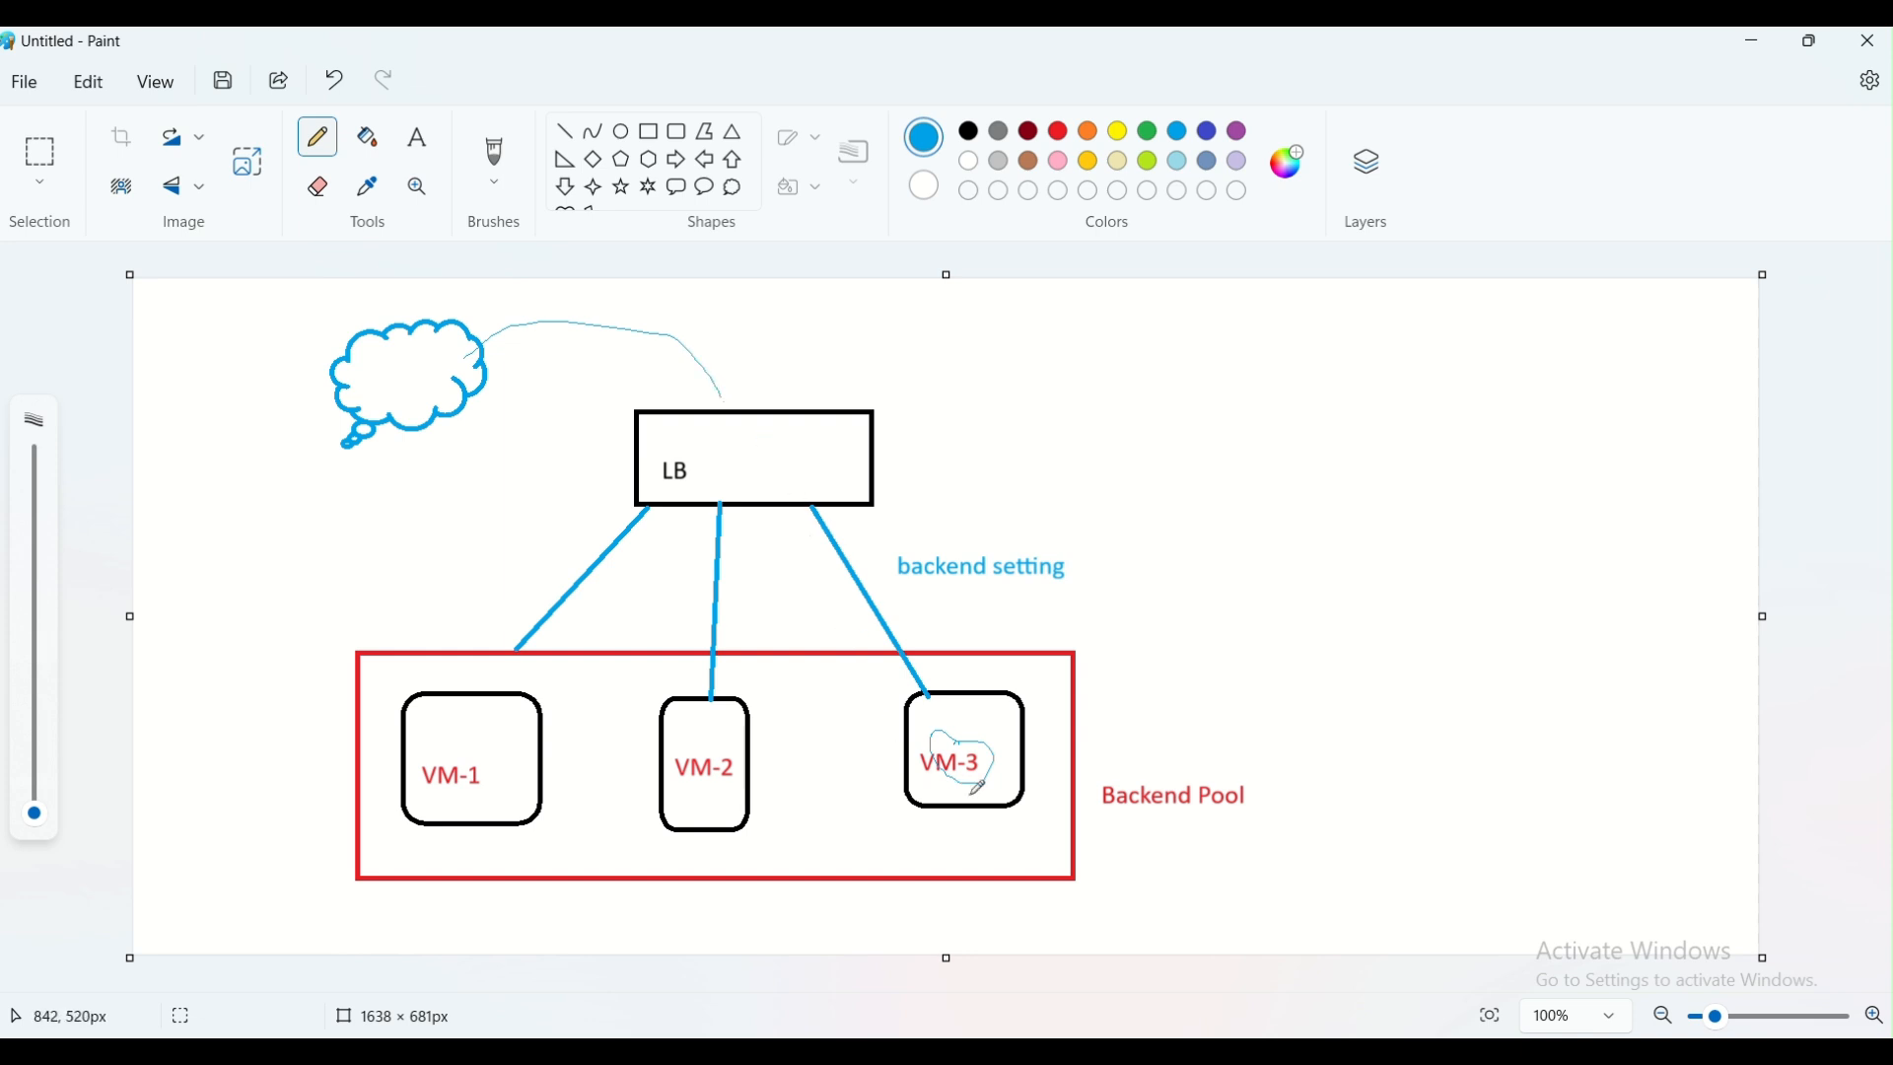
{"action": "mouse_move", "coordinate": [970, 791]}
{"action": "left_mouse_down"}
{"action": "mouse_move", "coordinate": [966, 740]}
{"action": "mouse_move", "coordinate": [942, 764]}
{"action": "mouse_move", "coordinate": [965, 761]}
{"action": "mouse_move", "coordinate": [938, 649]}
{"action": "mouse_move", "coordinate": [877, 511]}
{"action": "mouse_move", "coordinate": [732, 386]}
{"action": "mouse_move", "coordinate": [576, 317]}
{"action": "left_mouse_up"}
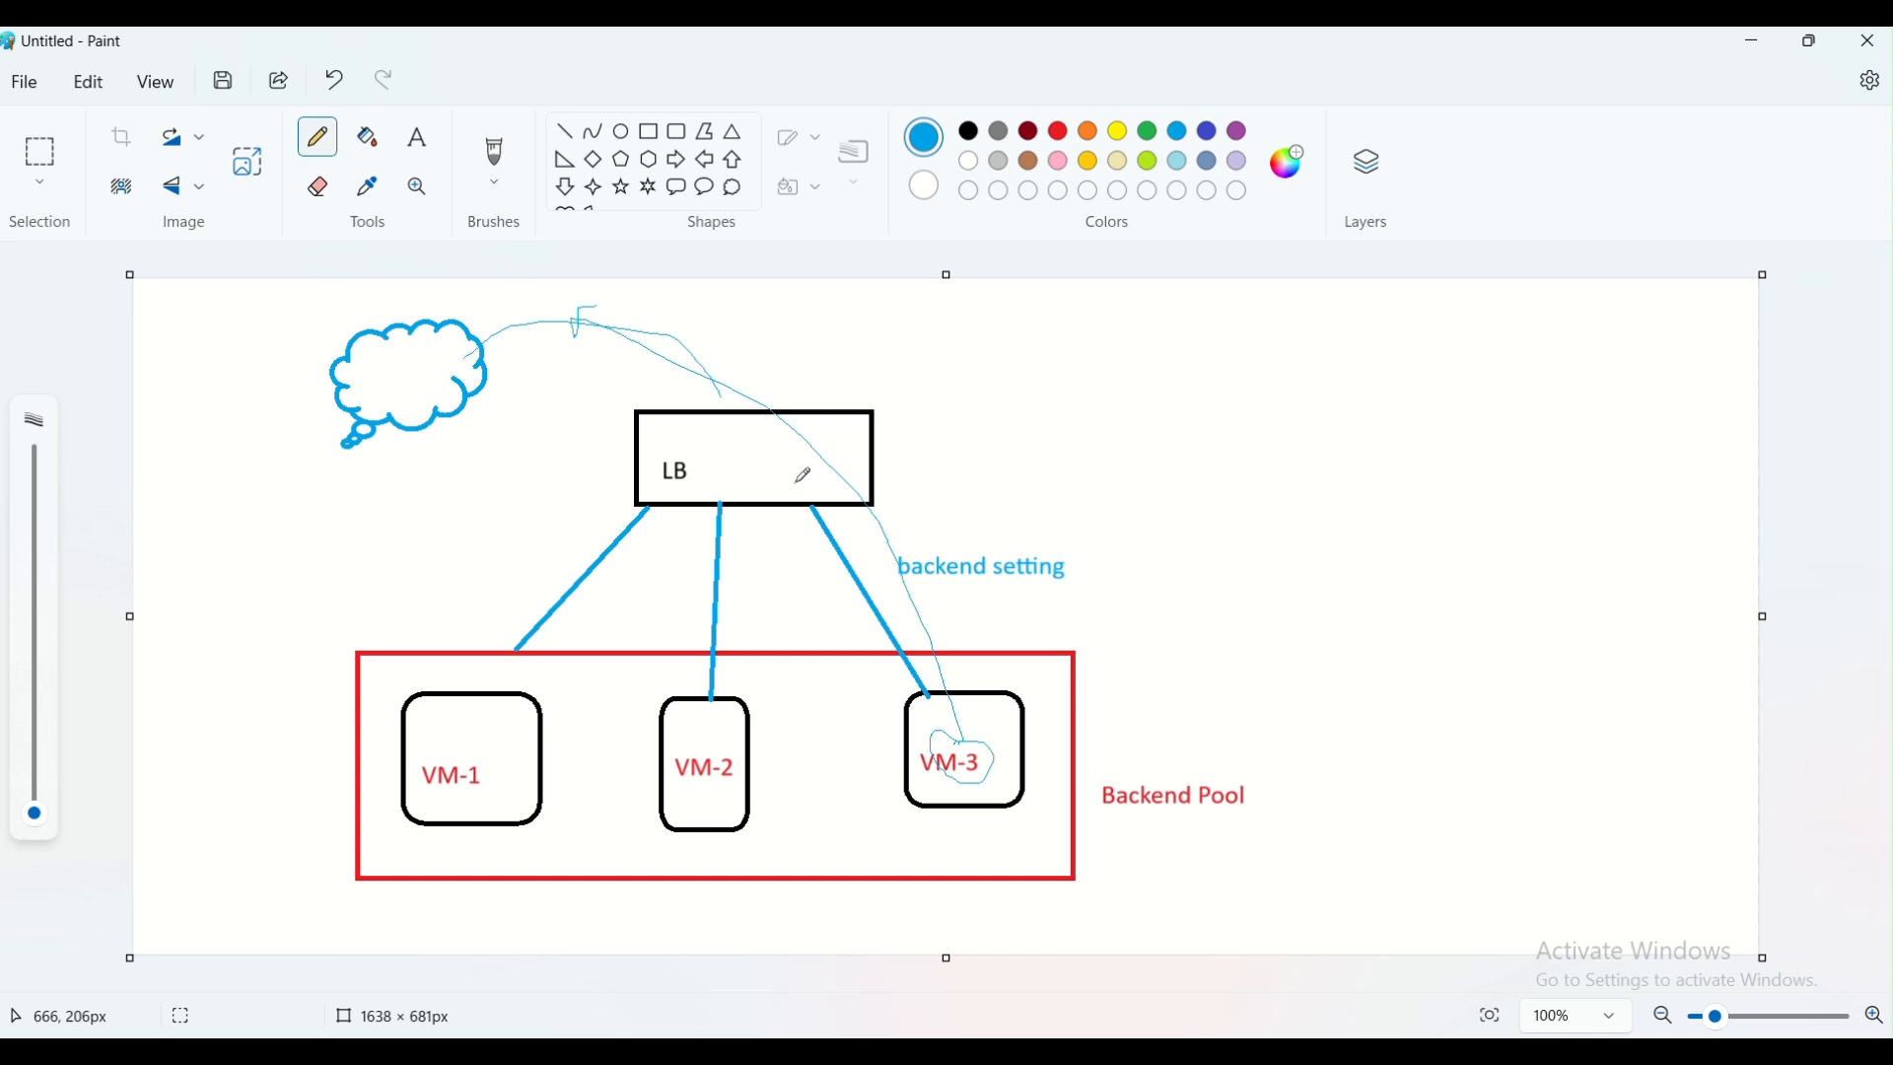
{"action": "key", "text": "ctrl+z"}
{"action": "key", "text": "ctrl+z"}
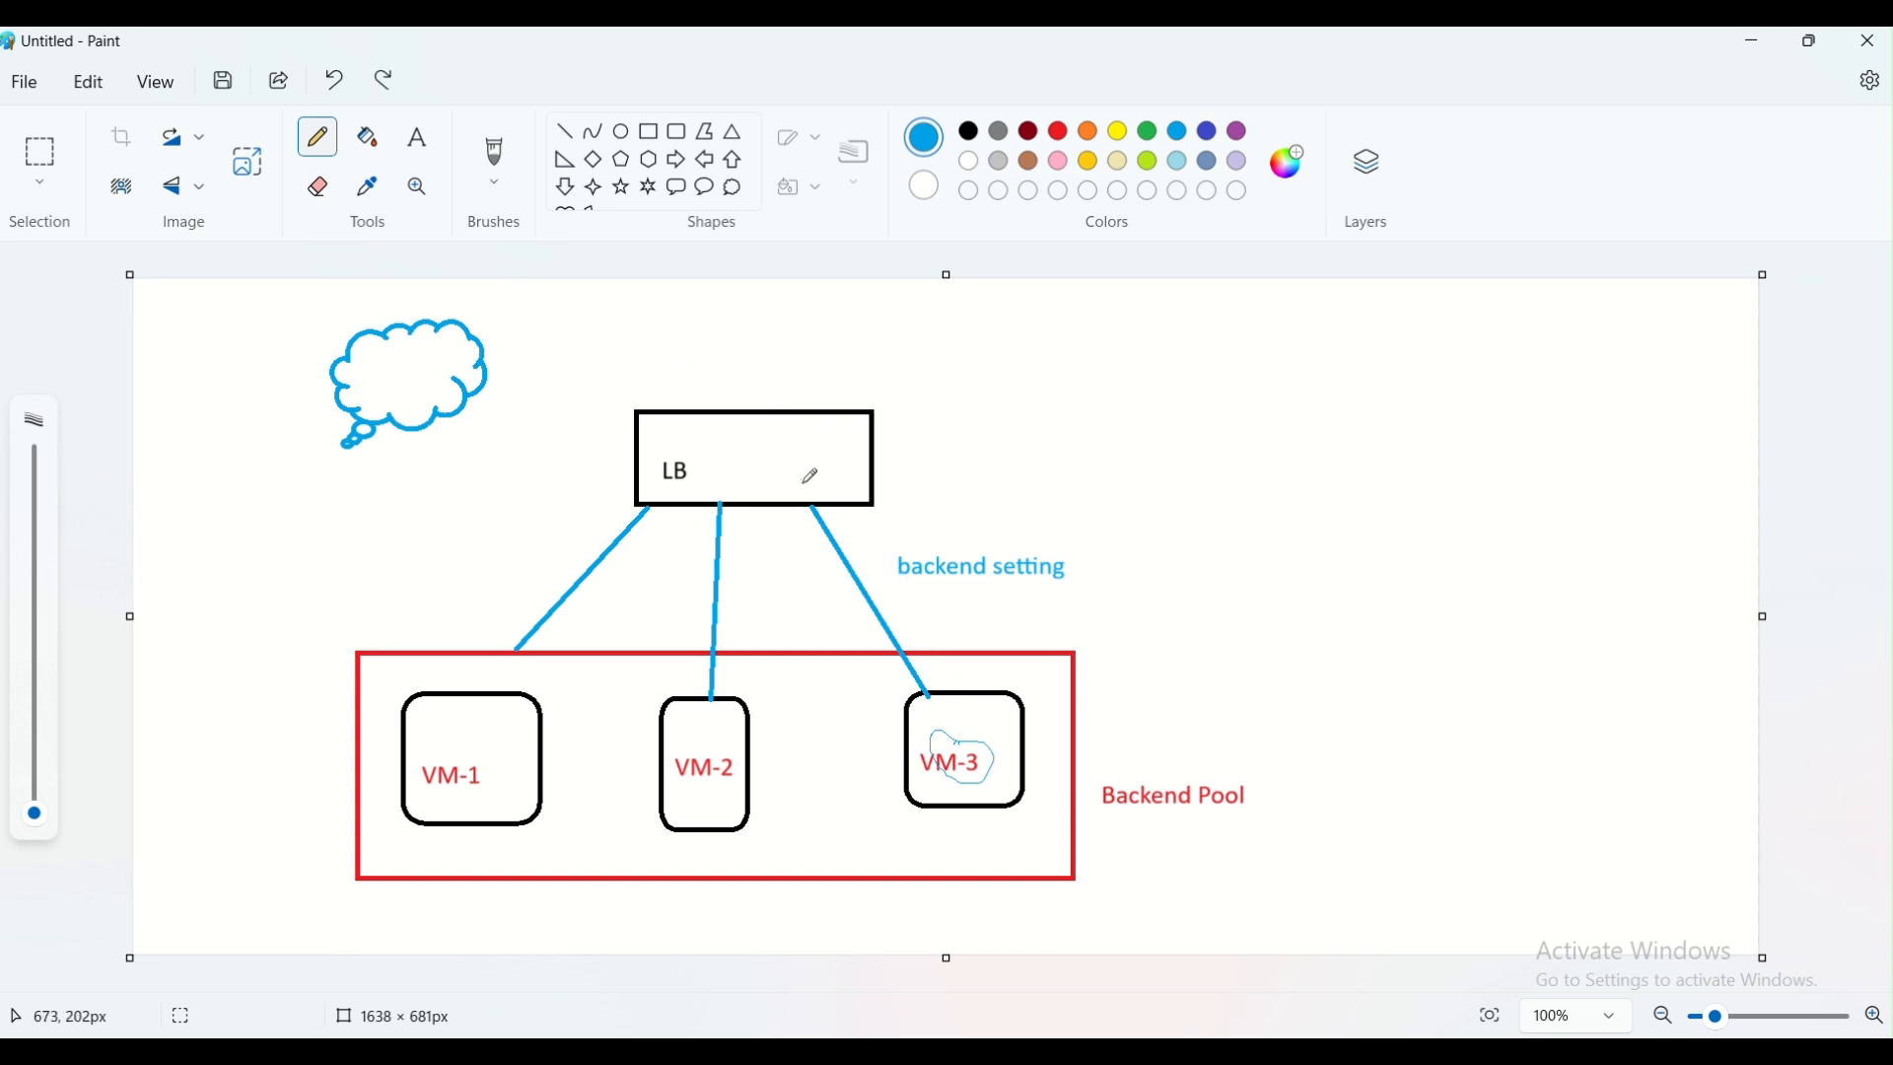
Undo the cloud and the loop over VM-3, and draw three straight green lines from the LB rectangle to VM-1, VM-2 and VM-3
{"action": "key", "text": "ctrl+z"}
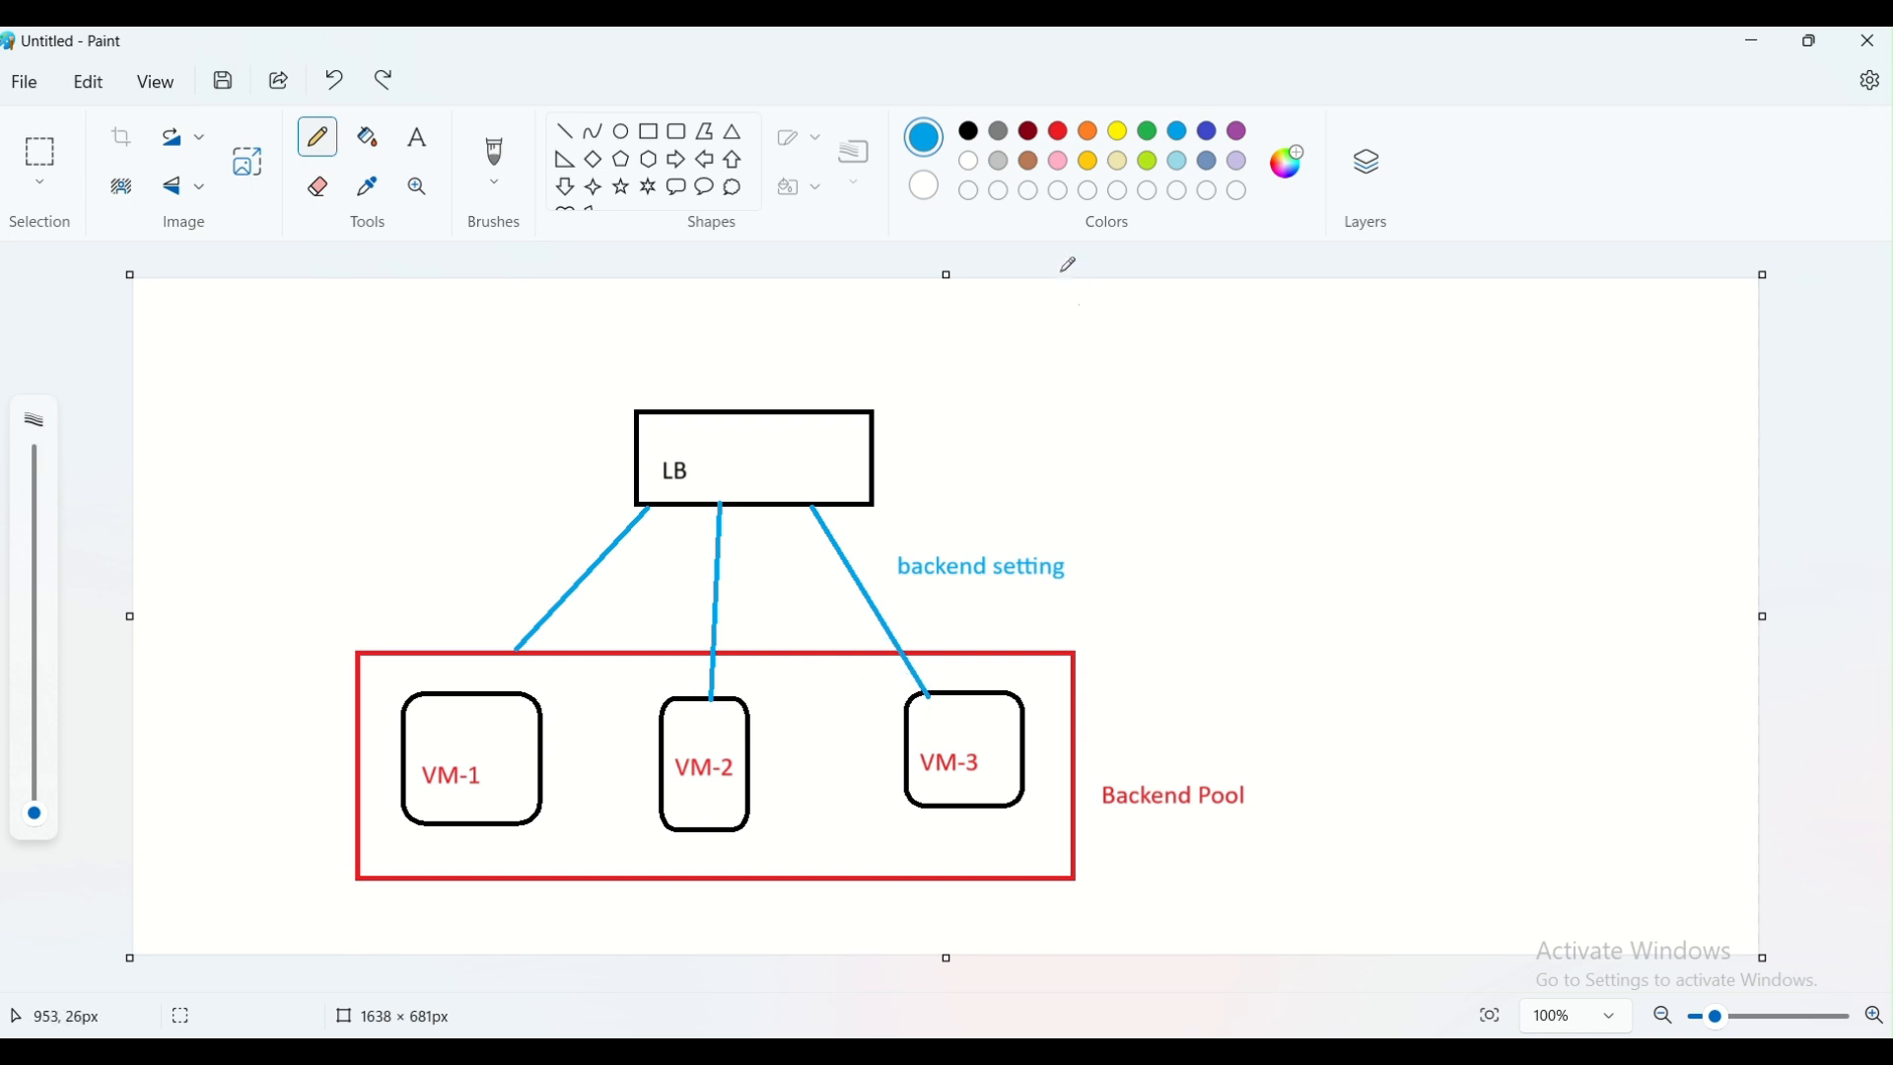
{"action": "left_click", "coordinate": [1149, 138]}
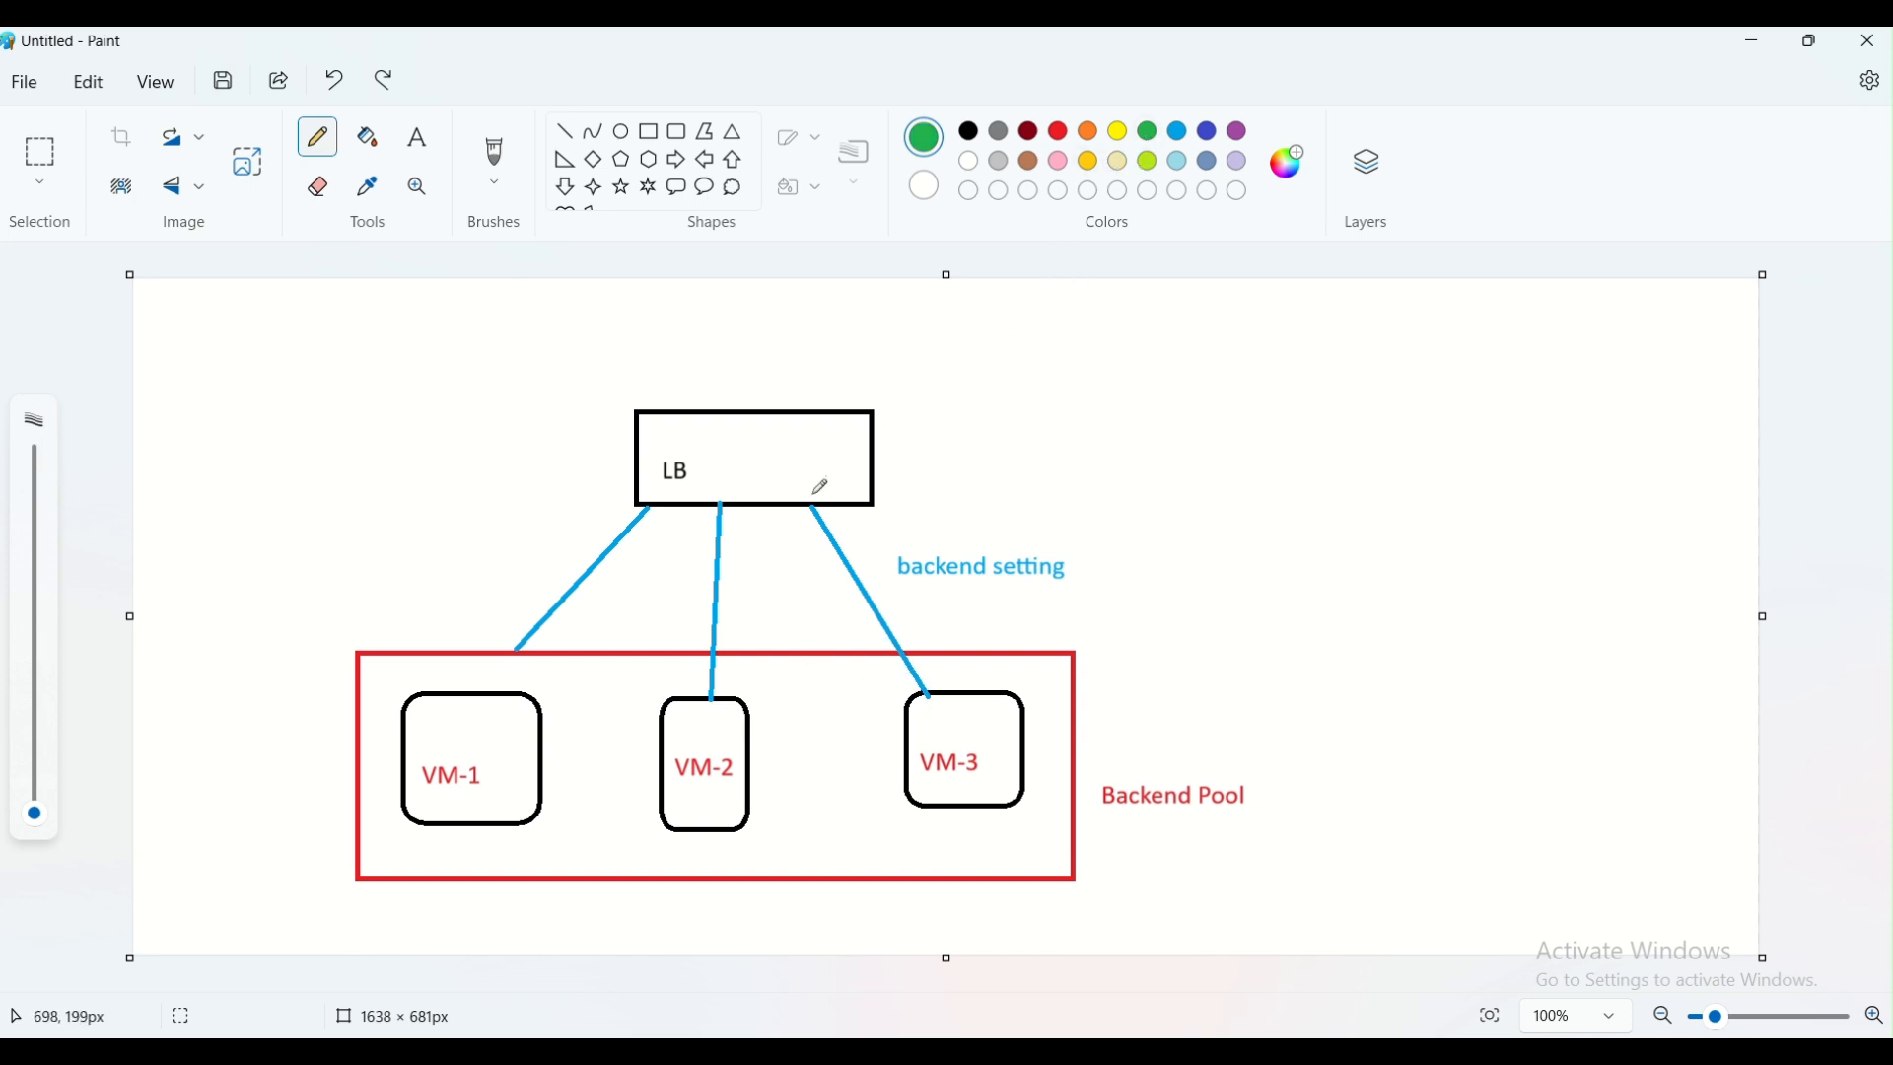
{"action": "left_click", "coordinate": [564, 131]}
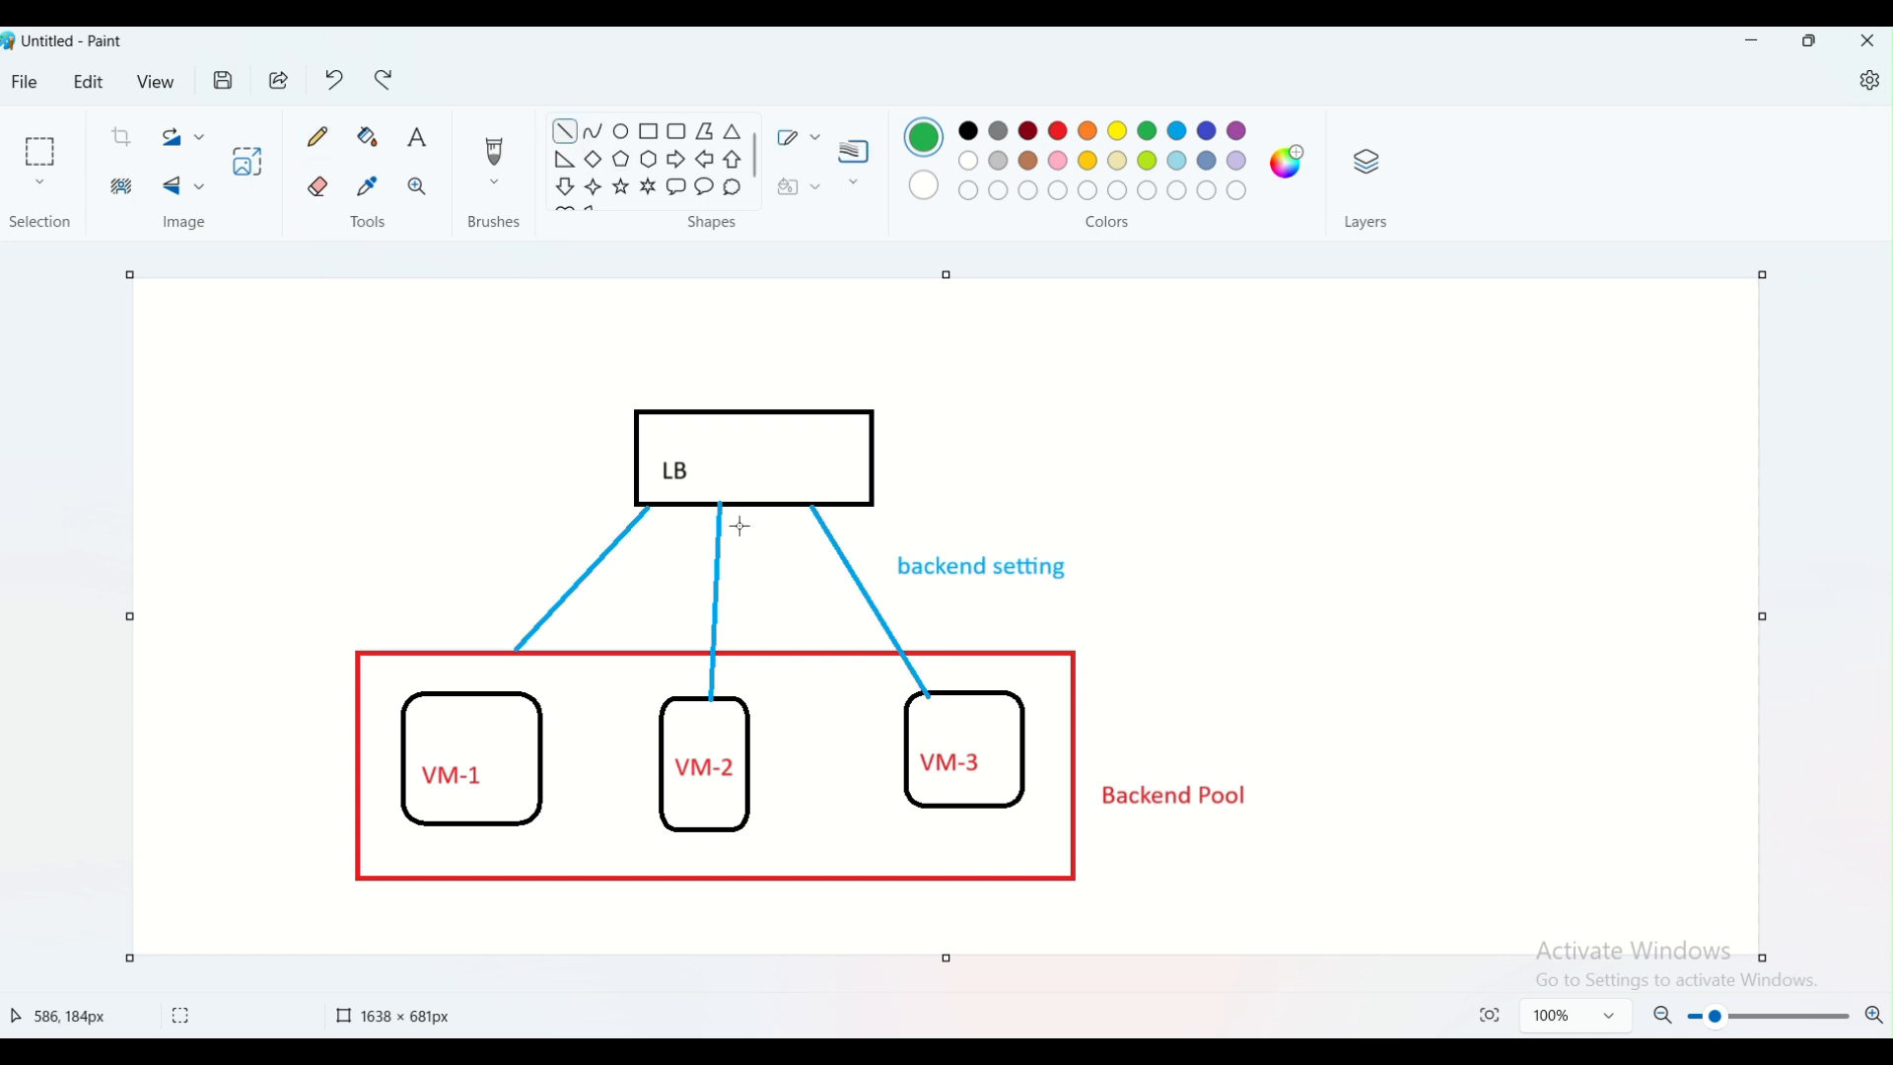
{"action": "left_click_drag", "start_coordinate": [786, 502], "coordinate": [909, 712]}
{"action": "left_click_drag", "start_coordinate": [698, 503], "coordinate": [681, 701]}
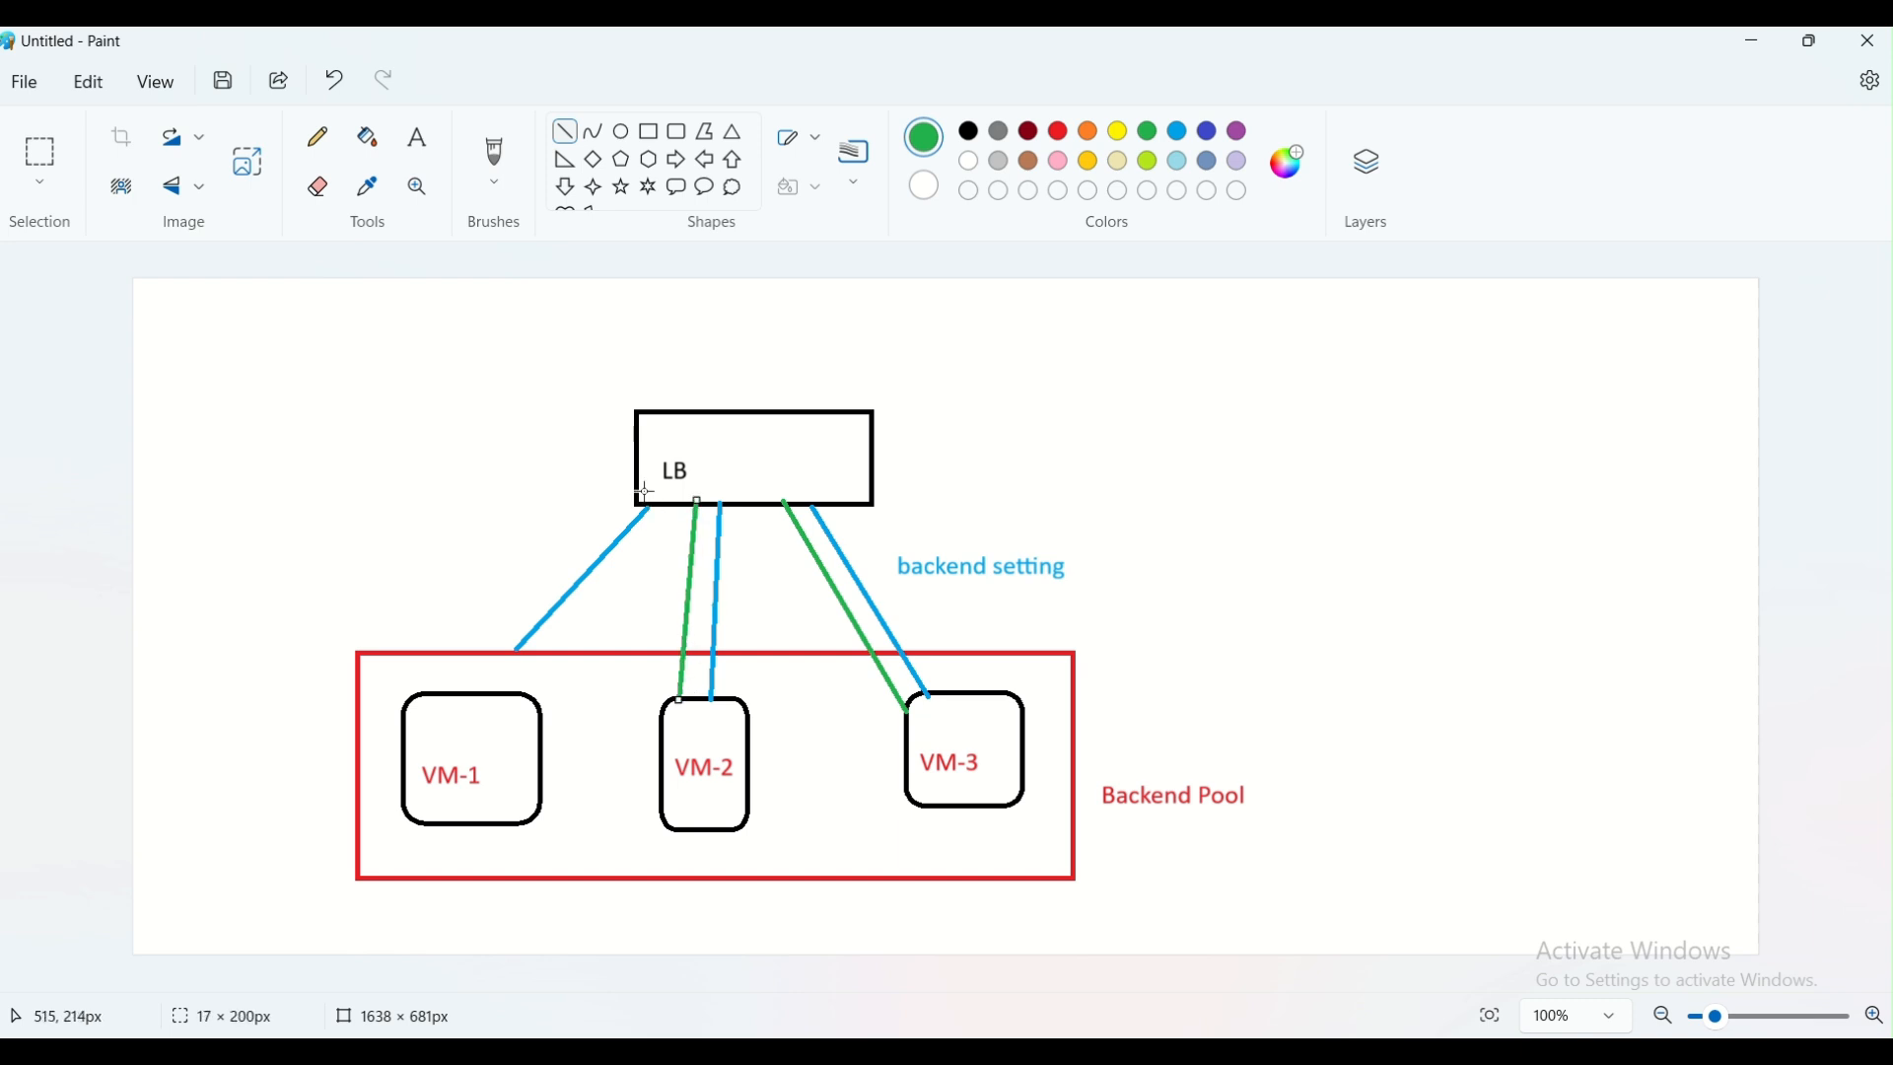
{"action": "left_click_drag", "start_coordinate": [634, 491], "coordinate": [445, 700]}
Add the green label "Health Probe" beside the green line from LB to VM-1, clear of the line
{"action": "left_click", "coordinate": [417, 137]}
{"action": "left_click", "coordinate": [444, 309]}
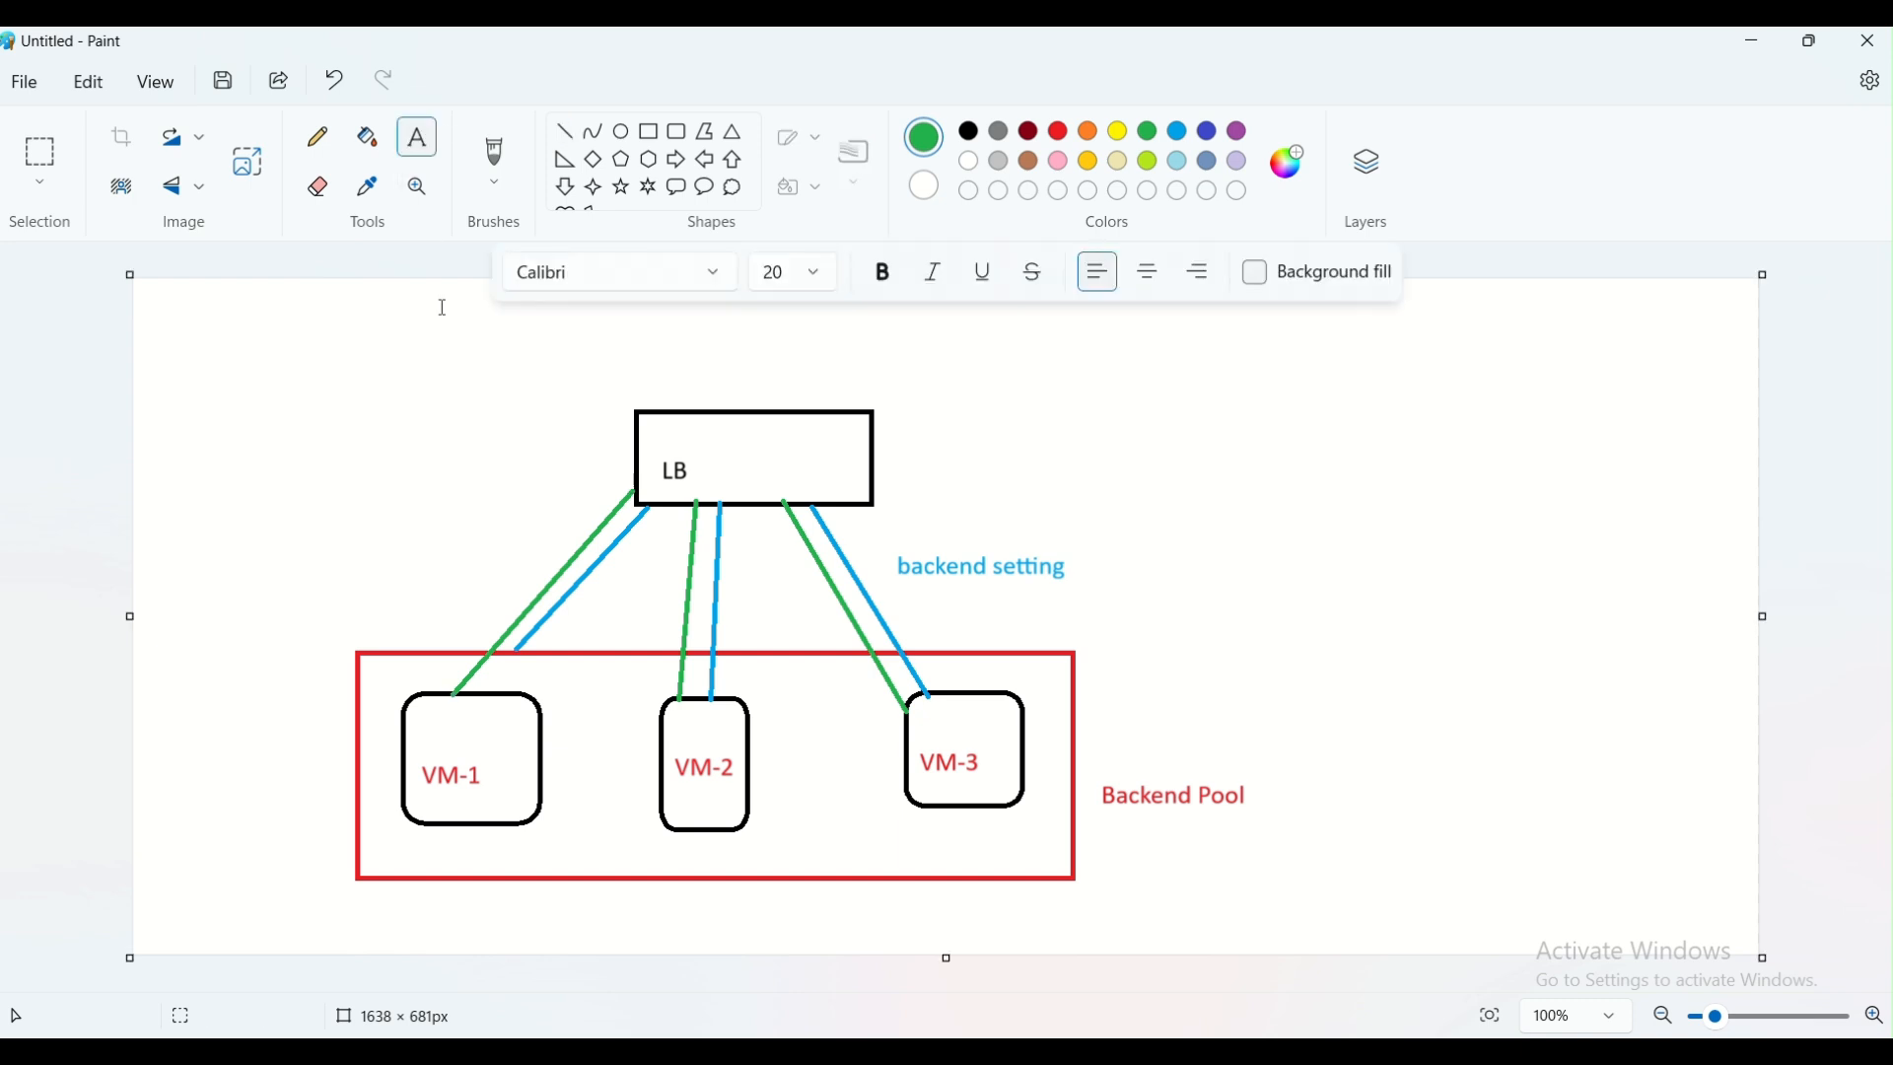
{"action": "left_click", "coordinate": [443, 552]}
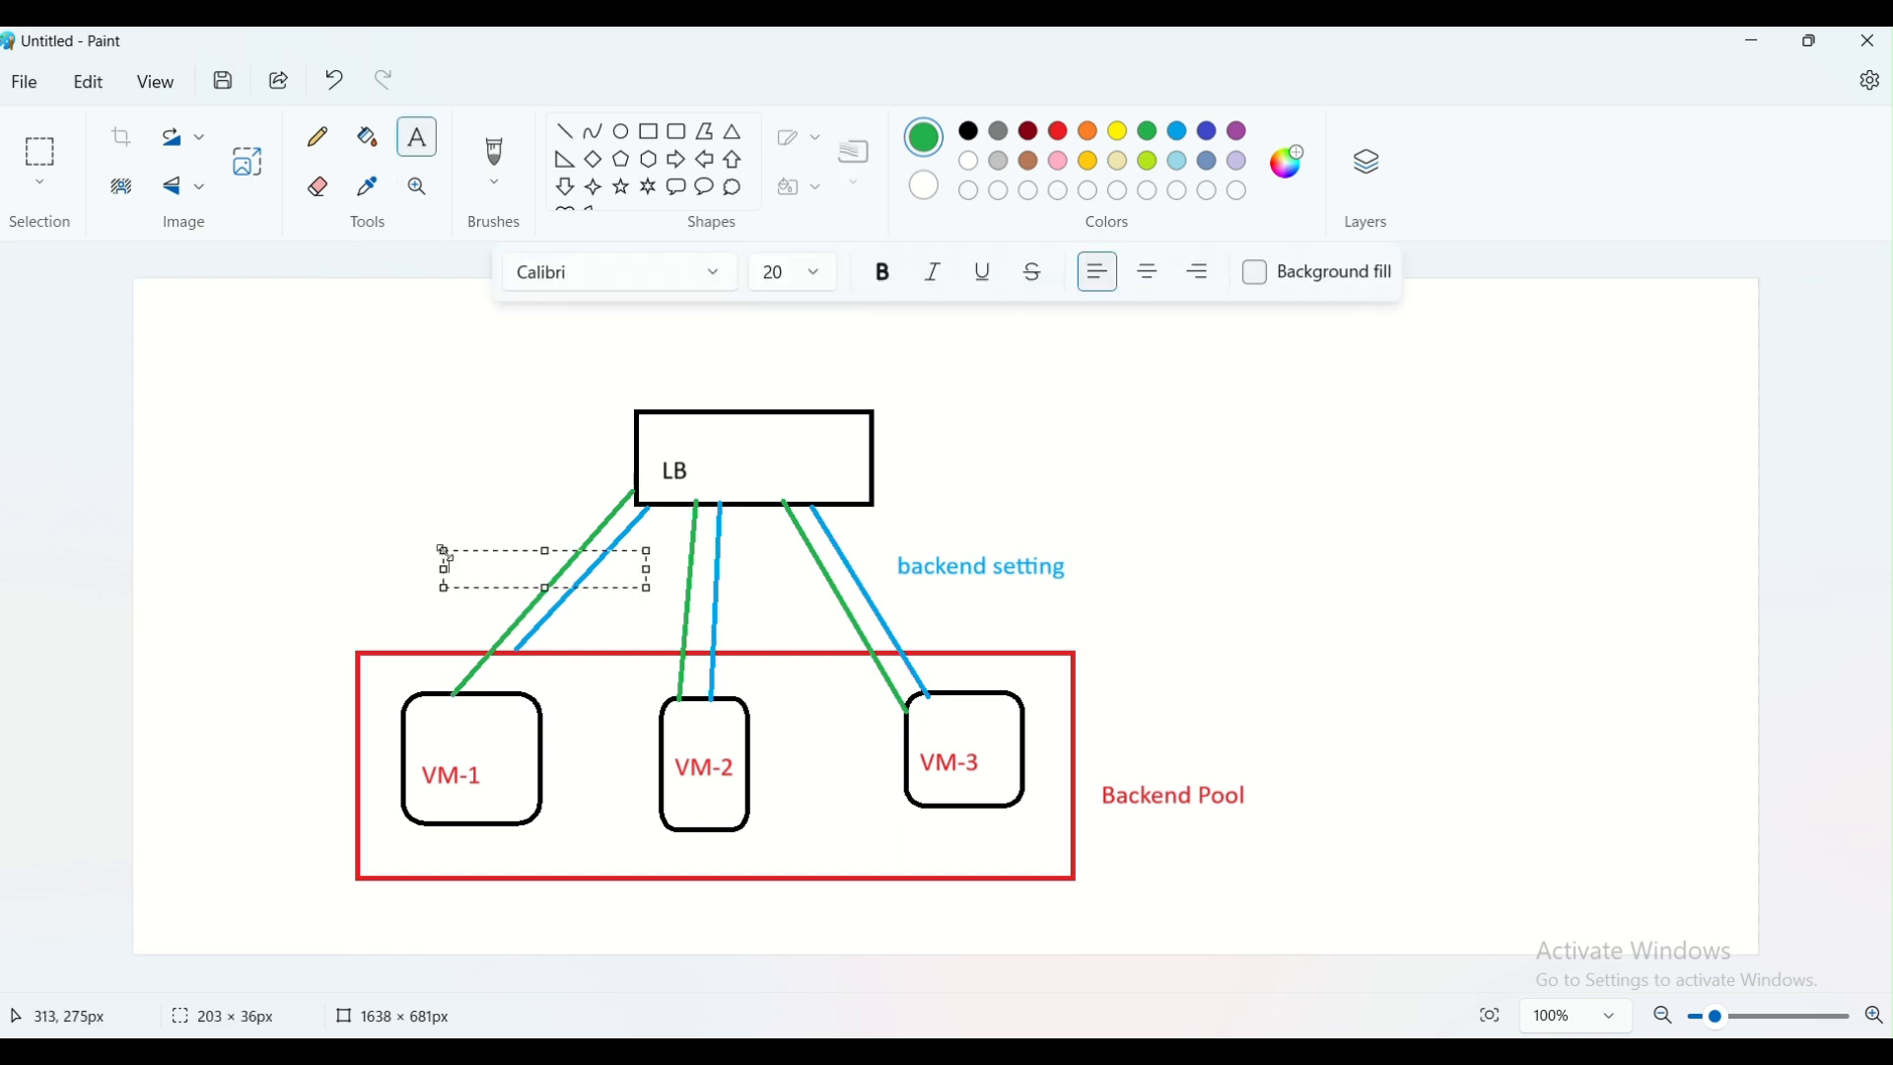
{"action": "type", "text": "Health"}
{"action": "type", "text": "Probe"}
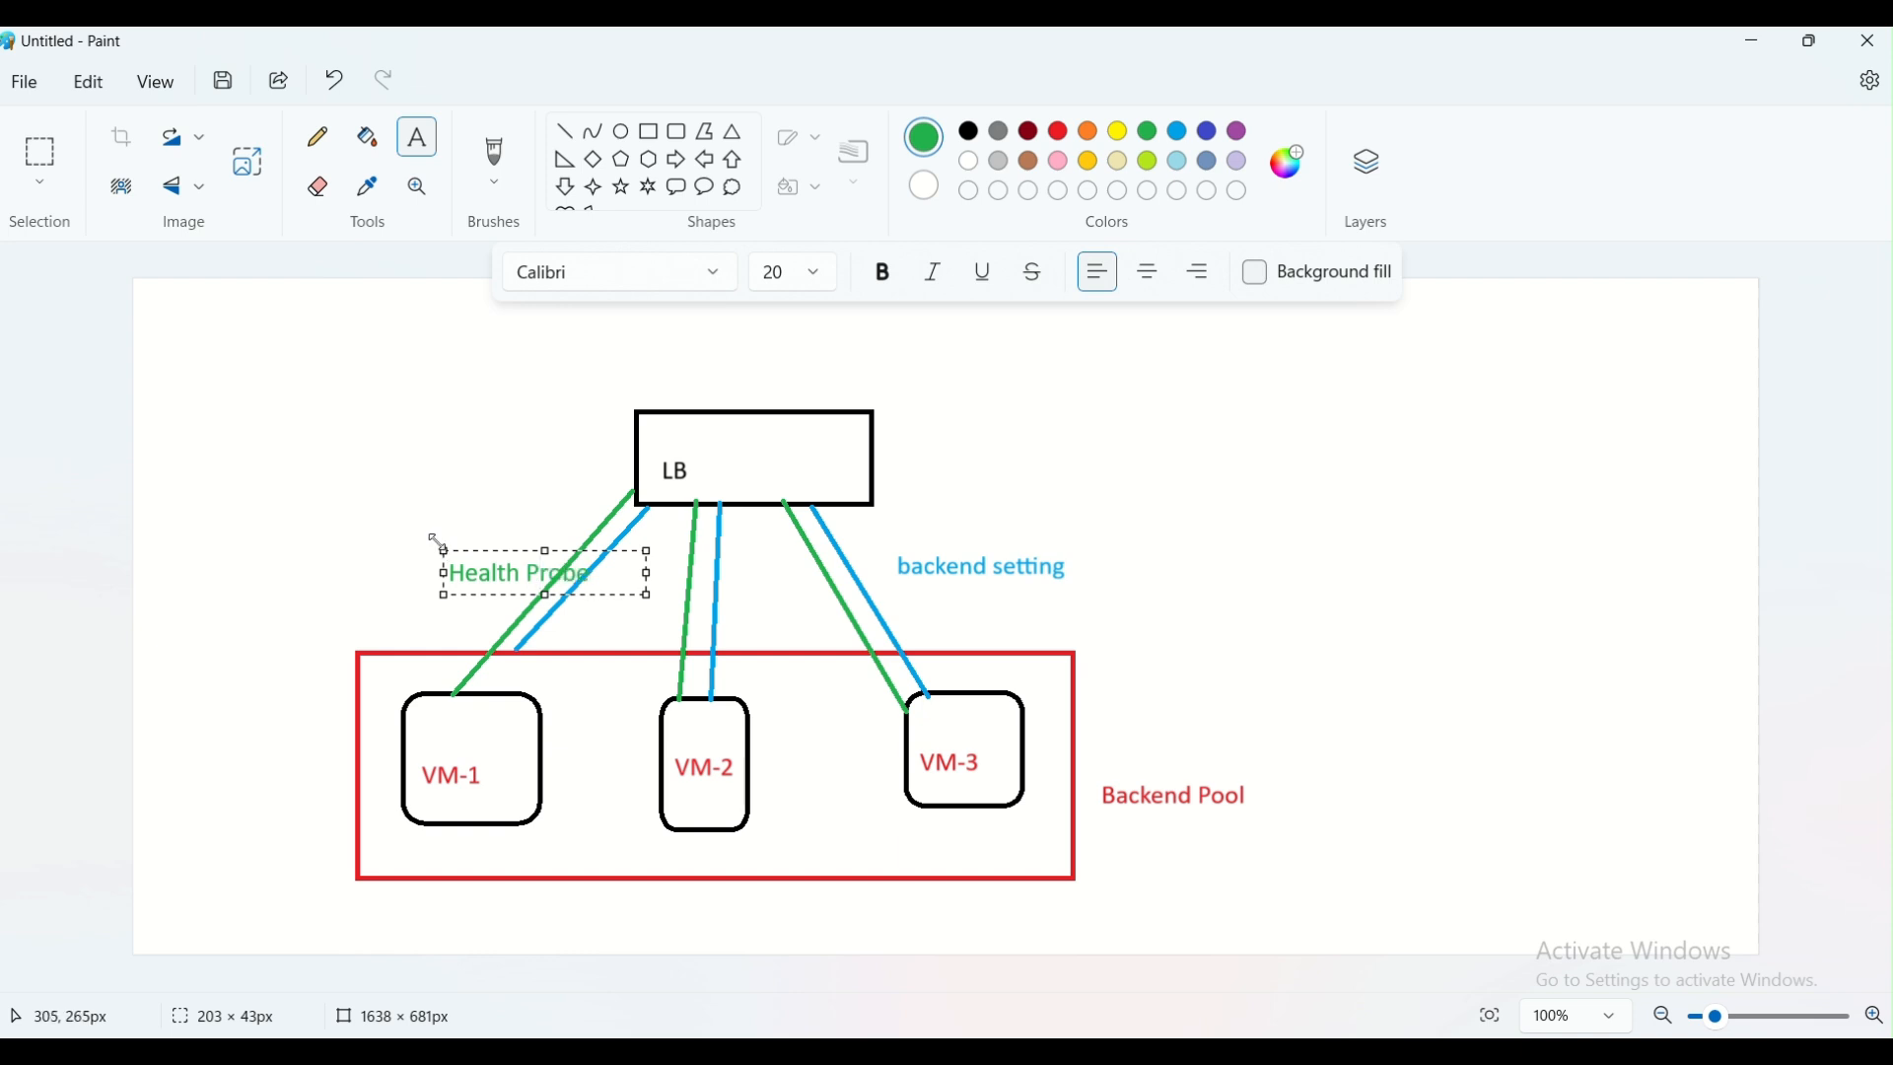
{"action": "left_click_drag", "start_coordinate": [438, 543], "coordinate": [407, 532]}
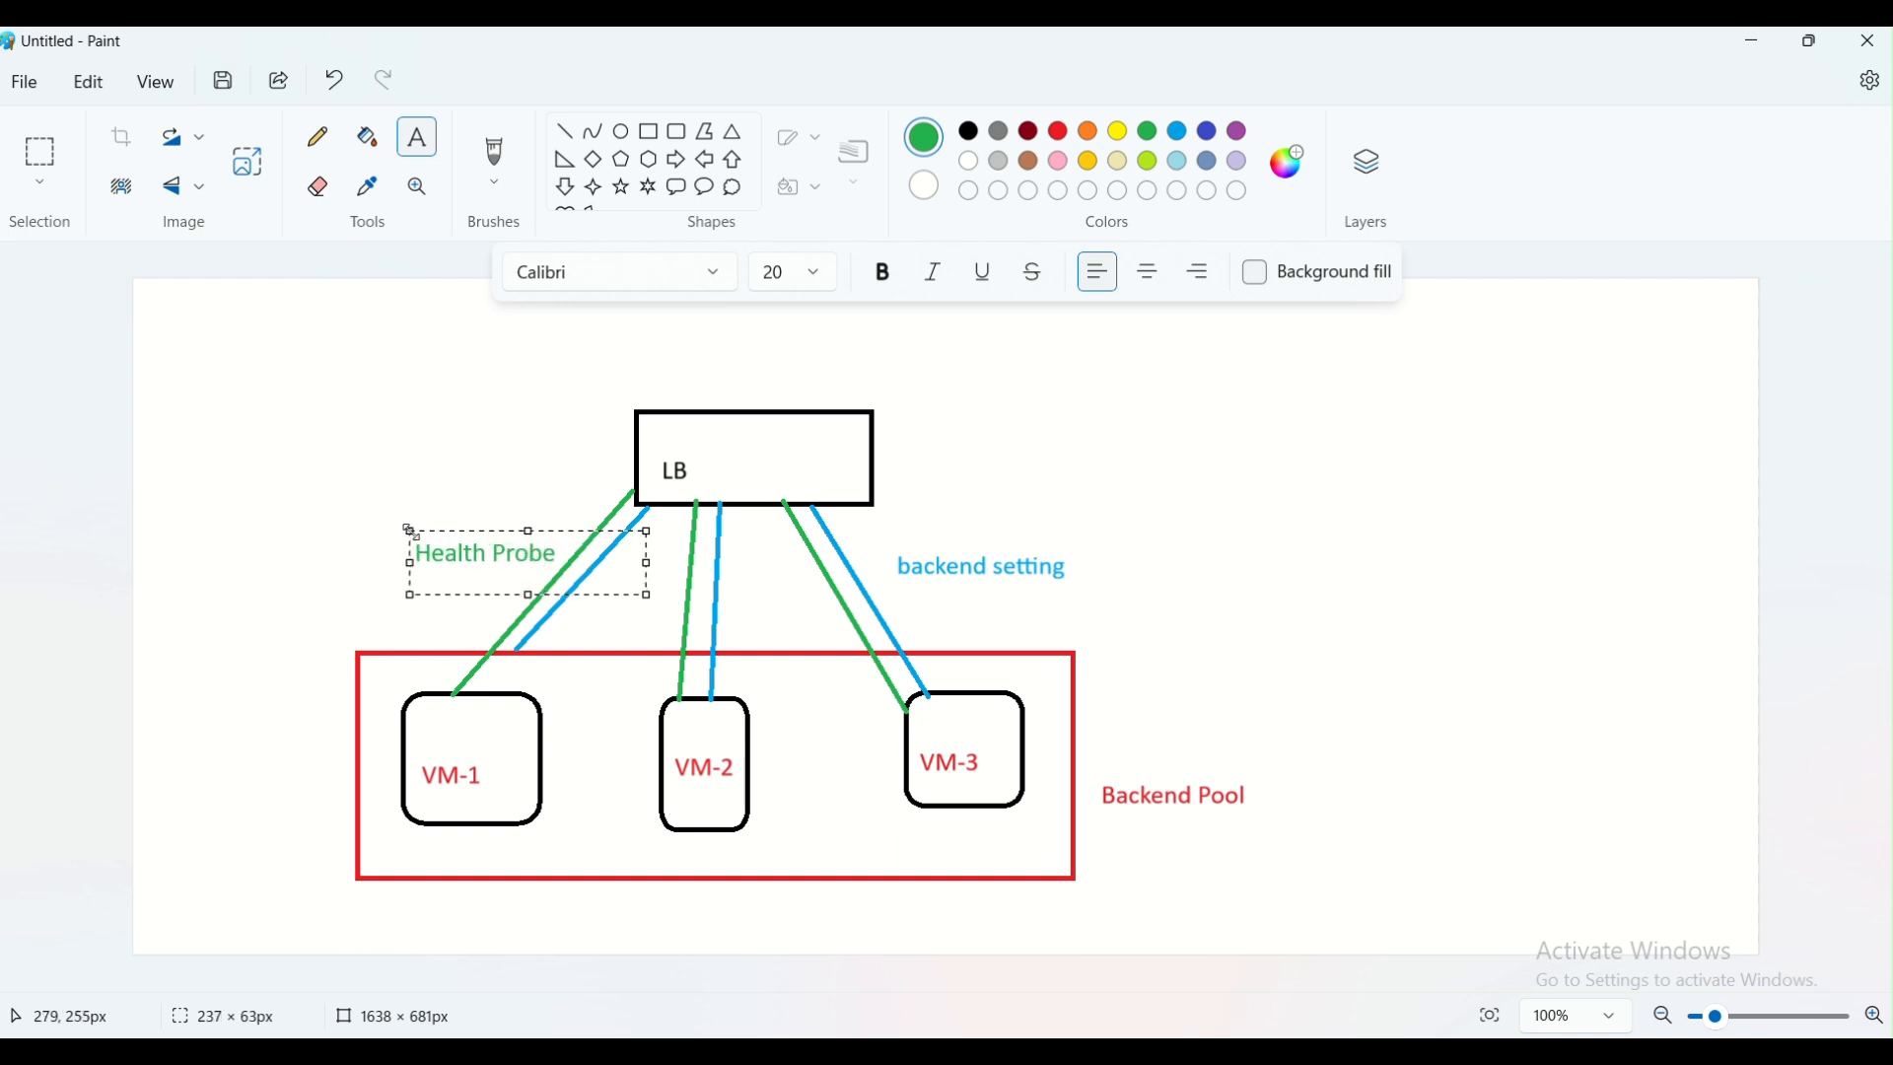
{"action": "left_click", "coordinate": [1074, 489]}
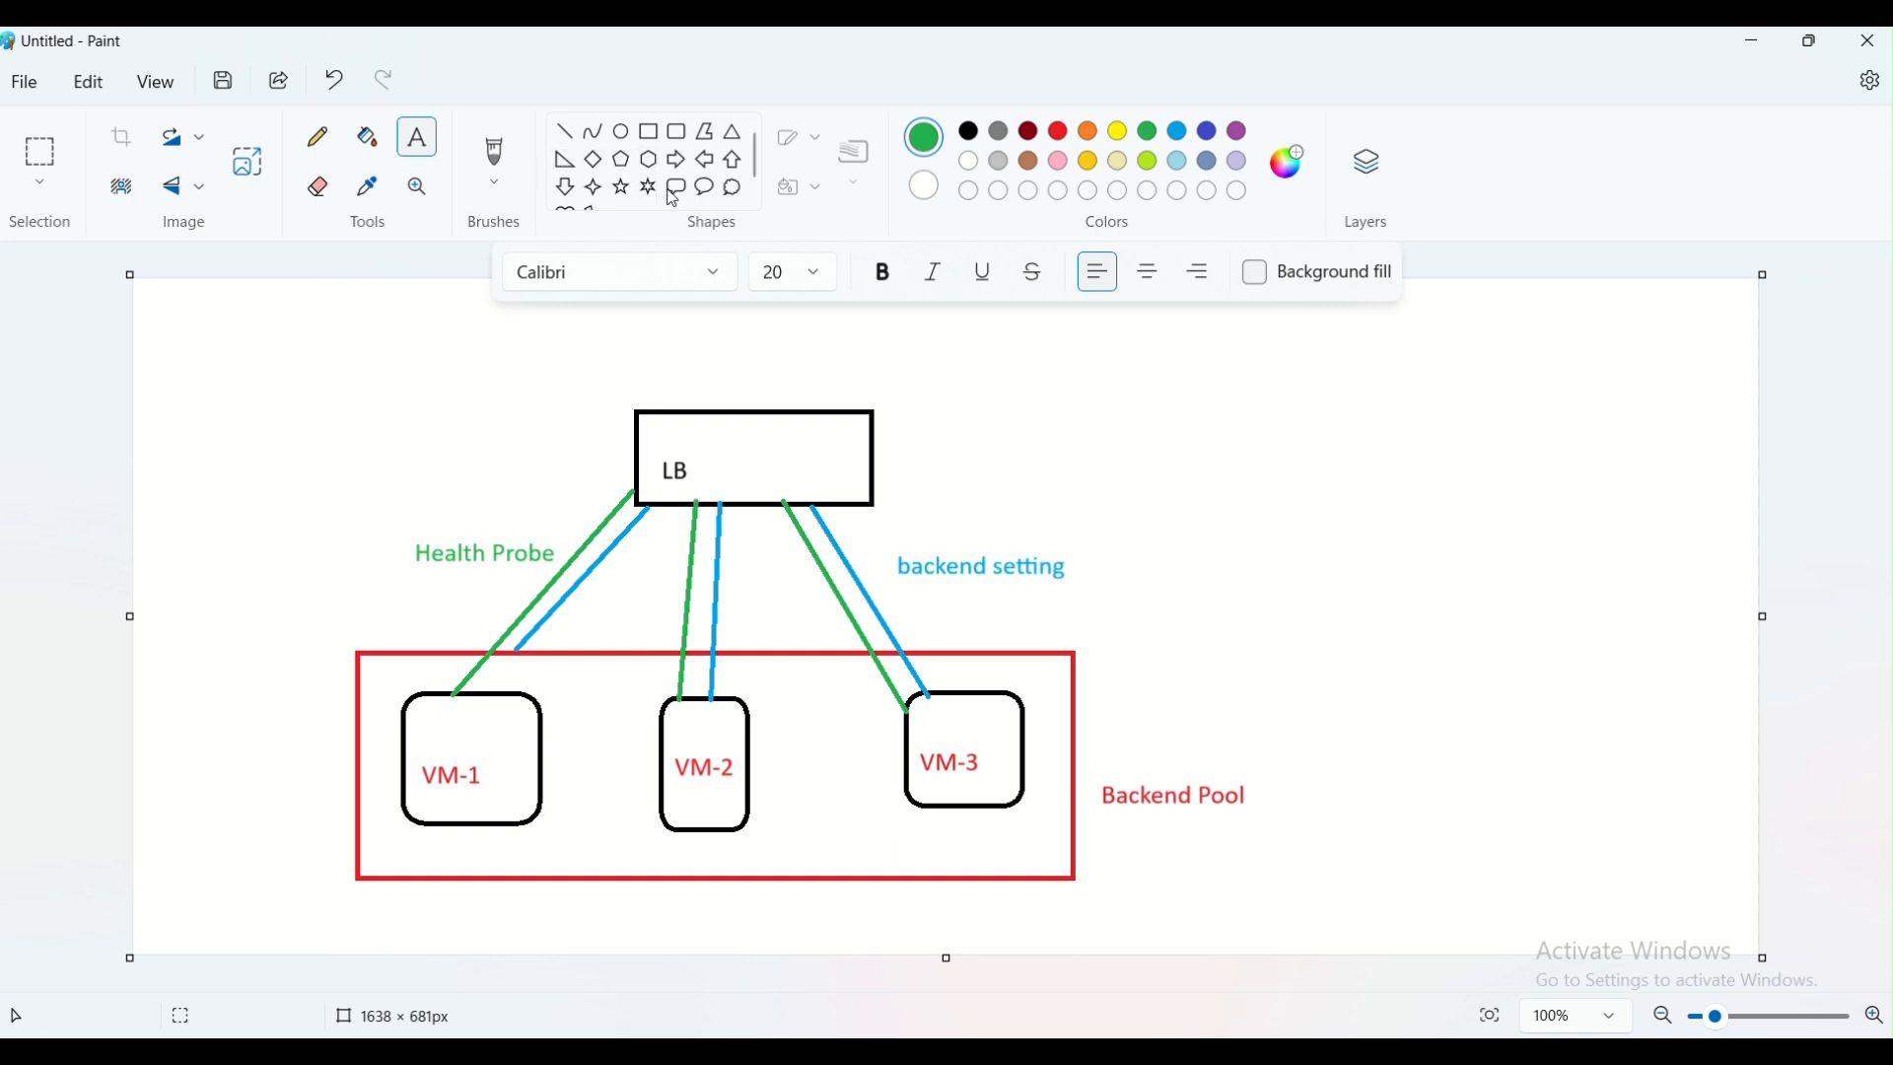
Draw a small green cloud callout beside the LB rectangle and sketch a curved pencil arrow from it to the rectangle's upper edge
{"action": "left_click", "coordinate": [733, 187]}
{"action": "mouse_move", "coordinate": [210, 421]}
{"action": "left_mouse_down"}
{"action": "mouse_move", "coordinate": [294, 490]}
{"action": "mouse_move", "coordinate": [583, 357]}
{"action": "mouse_move", "coordinate": [689, 383]}
{"action": "mouse_move", "coordinate": [696, 411]}
{"action": "mouse_move", "coordinate": [700, 384]}
{"action": "left_mouse_up"}
{"action": "left_click", "coordinate": [401, 451]}
{"action": "left_click", "coordinate": [317, 137]}
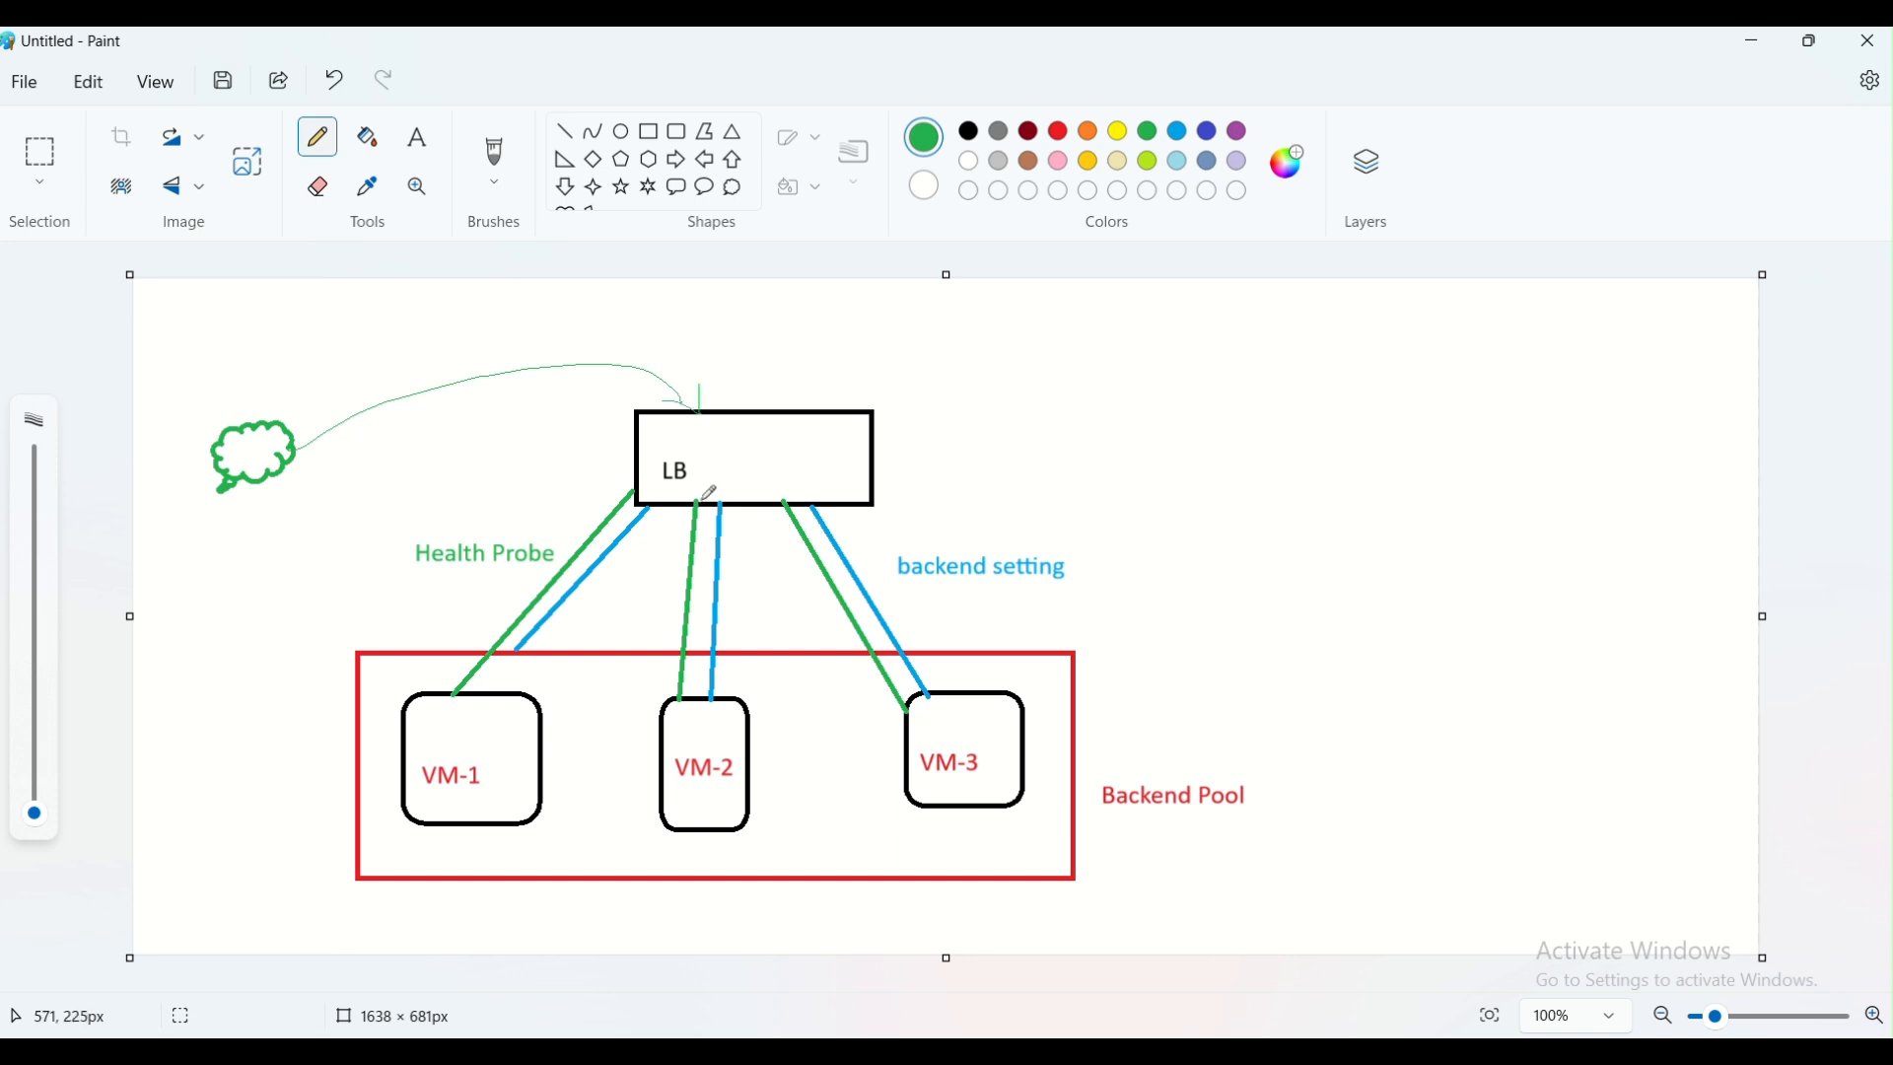
Draw three straight yellow lines from the lower edge of the LB rectangle to VM-1, VM-2 and VM-3
{"action": "left_click", "coordinate": [1124, 139]}
{"action": "left_click", "coordinate": [565, 131]}
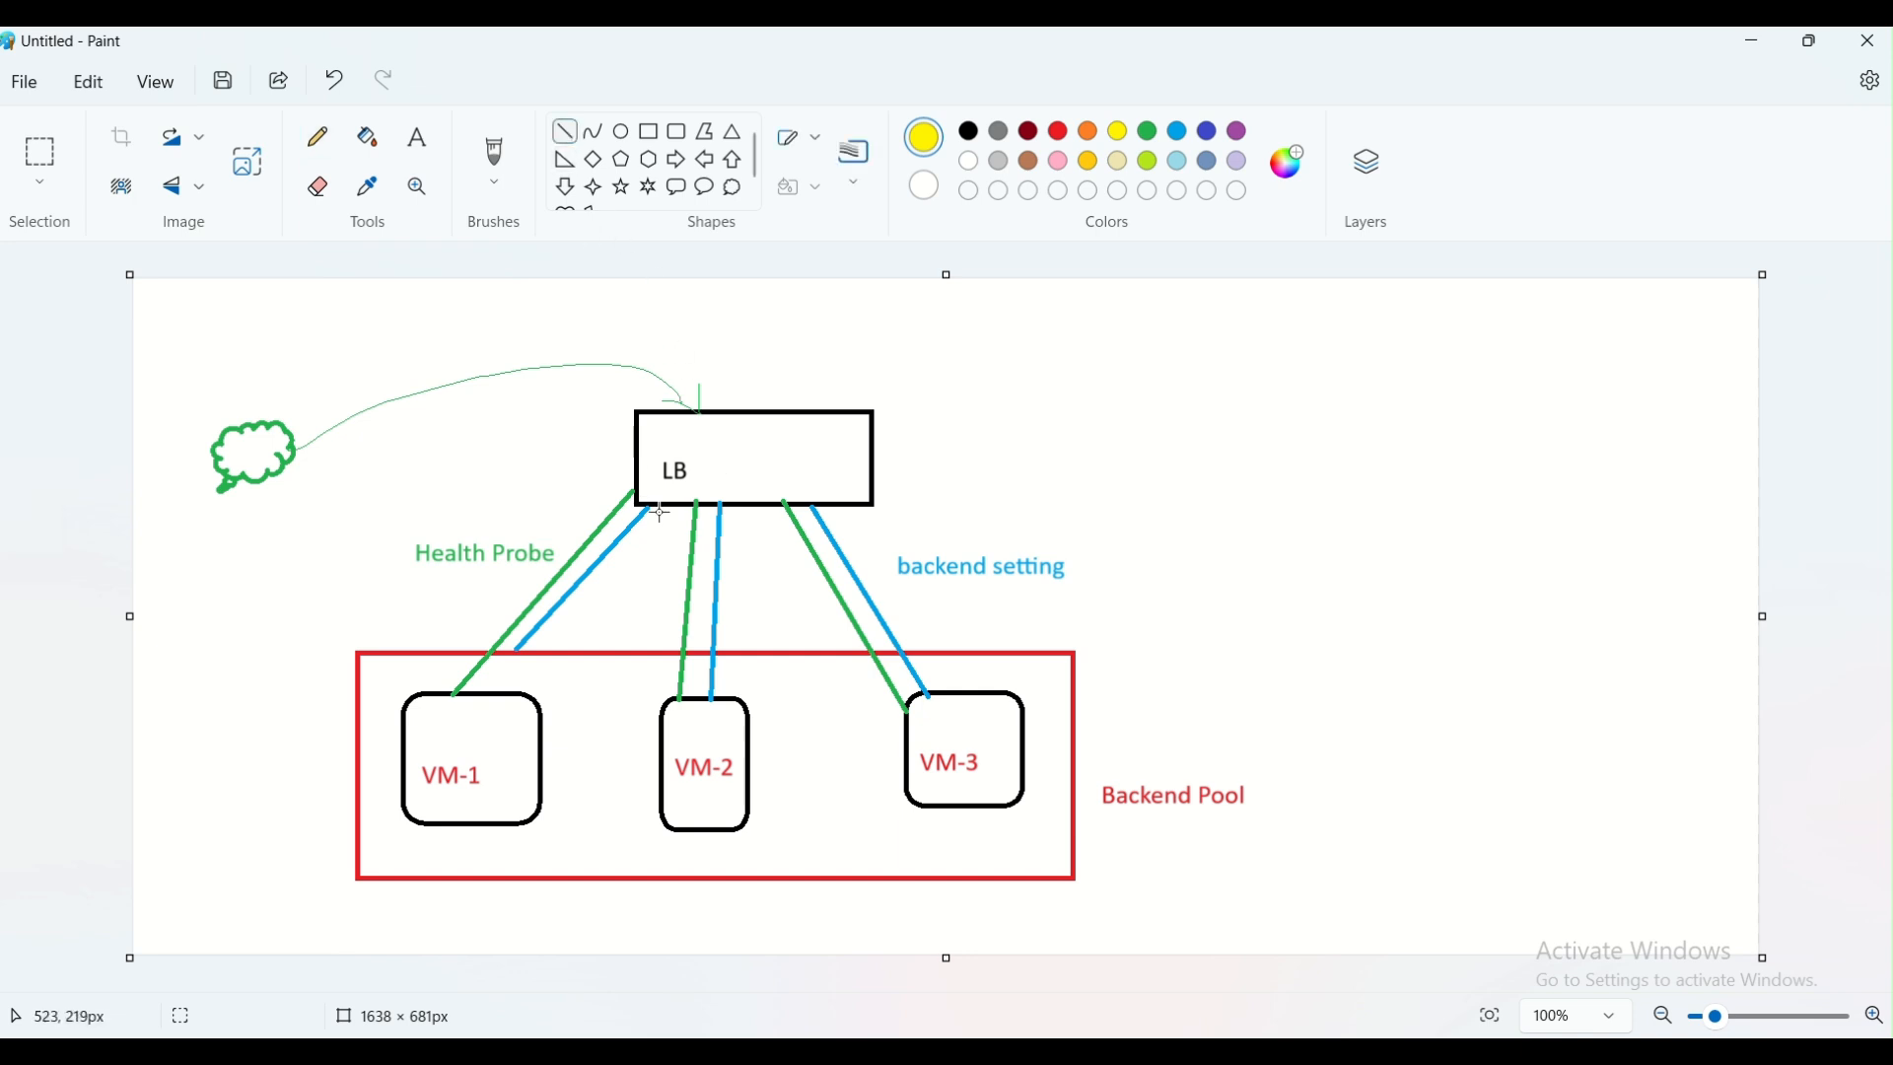
{"action": "left_click_drag", "start_coordinate": [672, 507], "coordinate": [496, 699]}
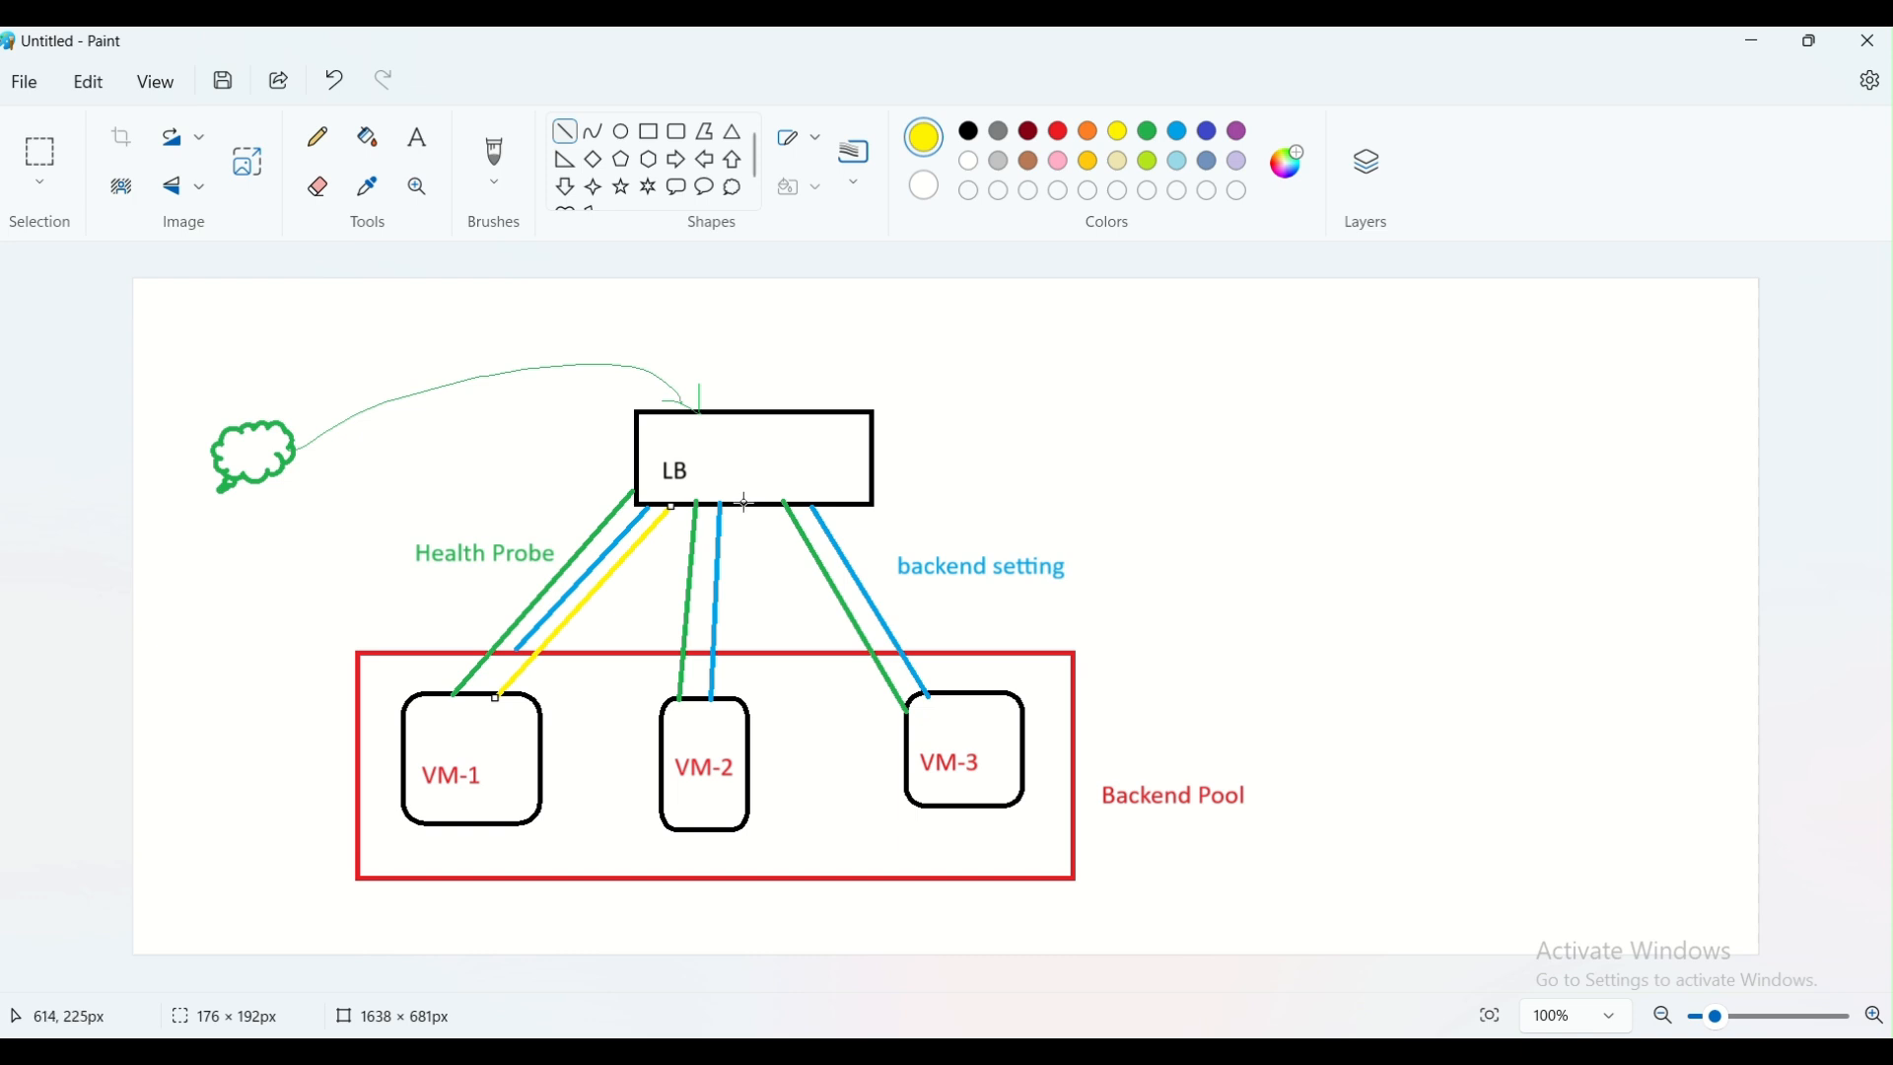
{"action": "left_click_drag", "start_coordinate": [745, 503], "coordinate": [730, 701]}
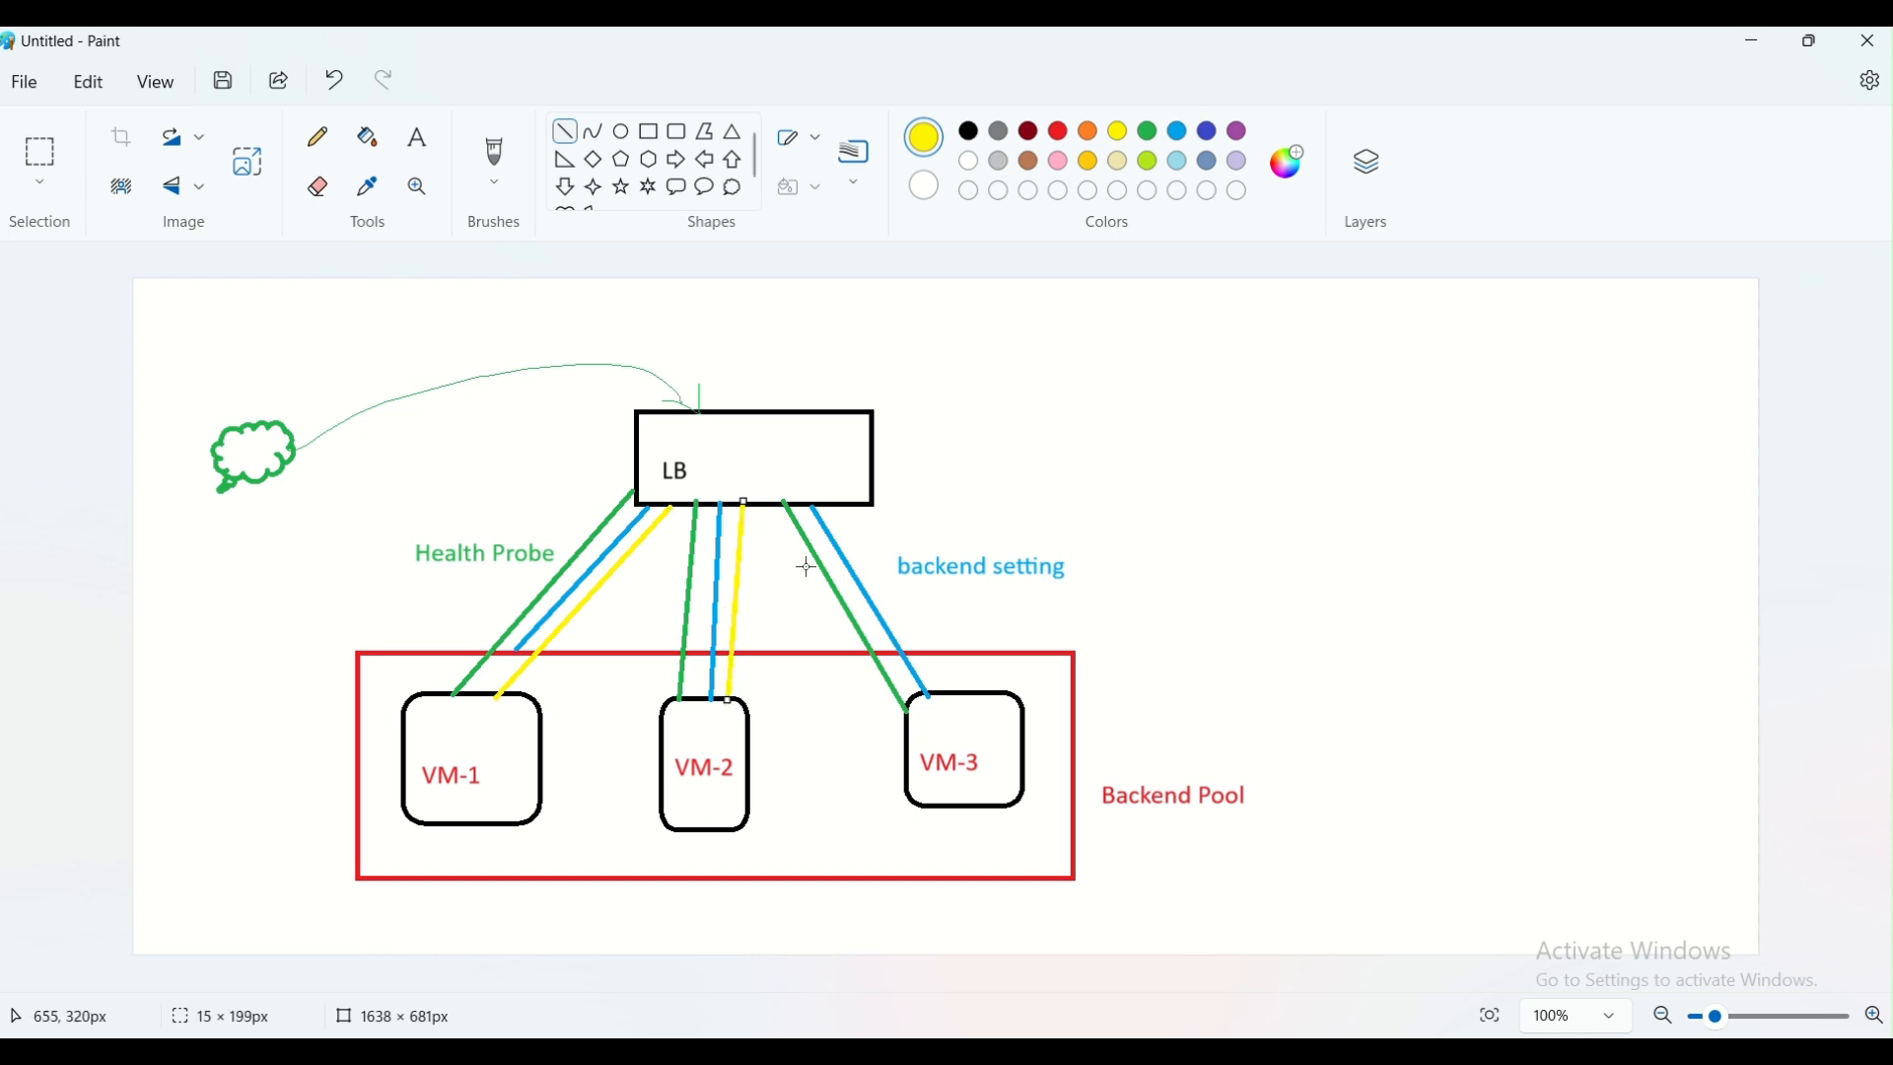
{"action": "left_click_drag", "start_coordinate": [845, 511], "coordinate": [961, 697]}
Add the yellow label "Rule" beside the yellow line from LB to VM-3, below "backend setting"
{"action": "left_click", "coordinate": [419, 138]}
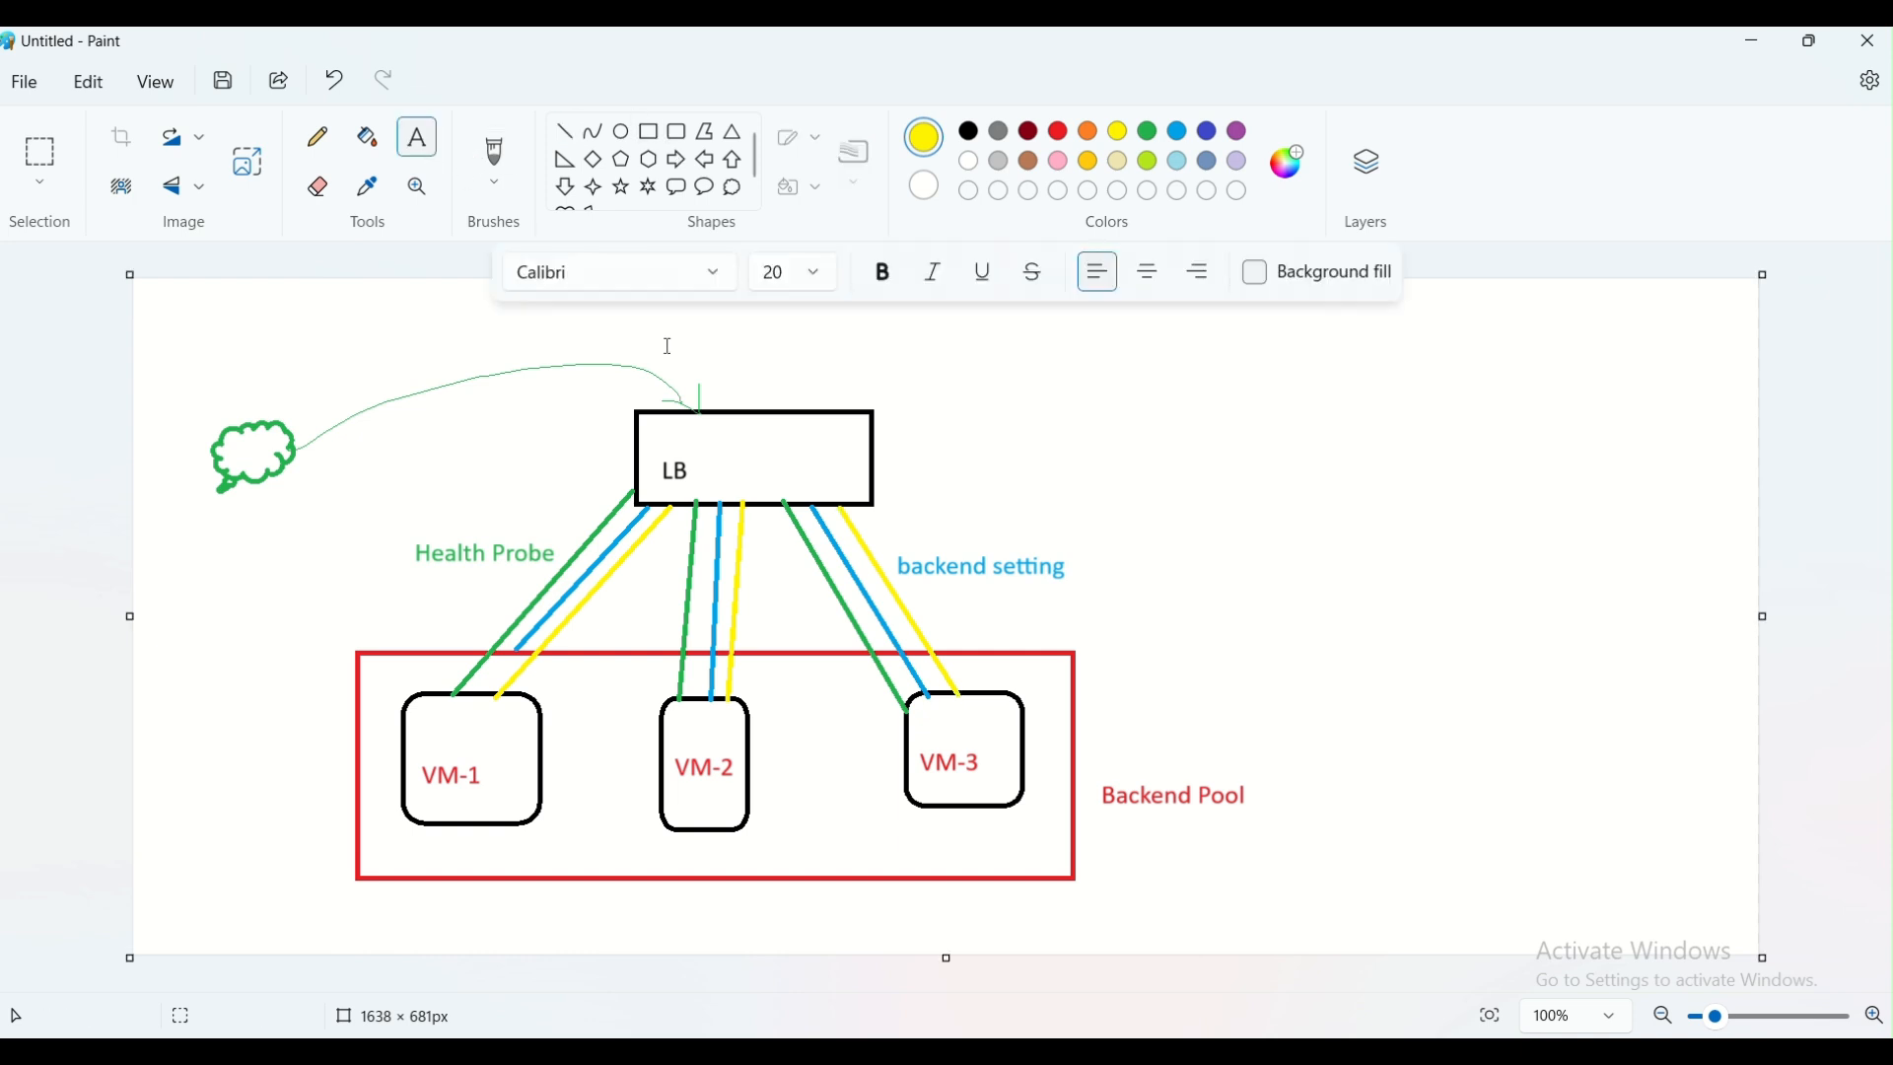
{"action": "left_click", "coordinate": [932, 611]}
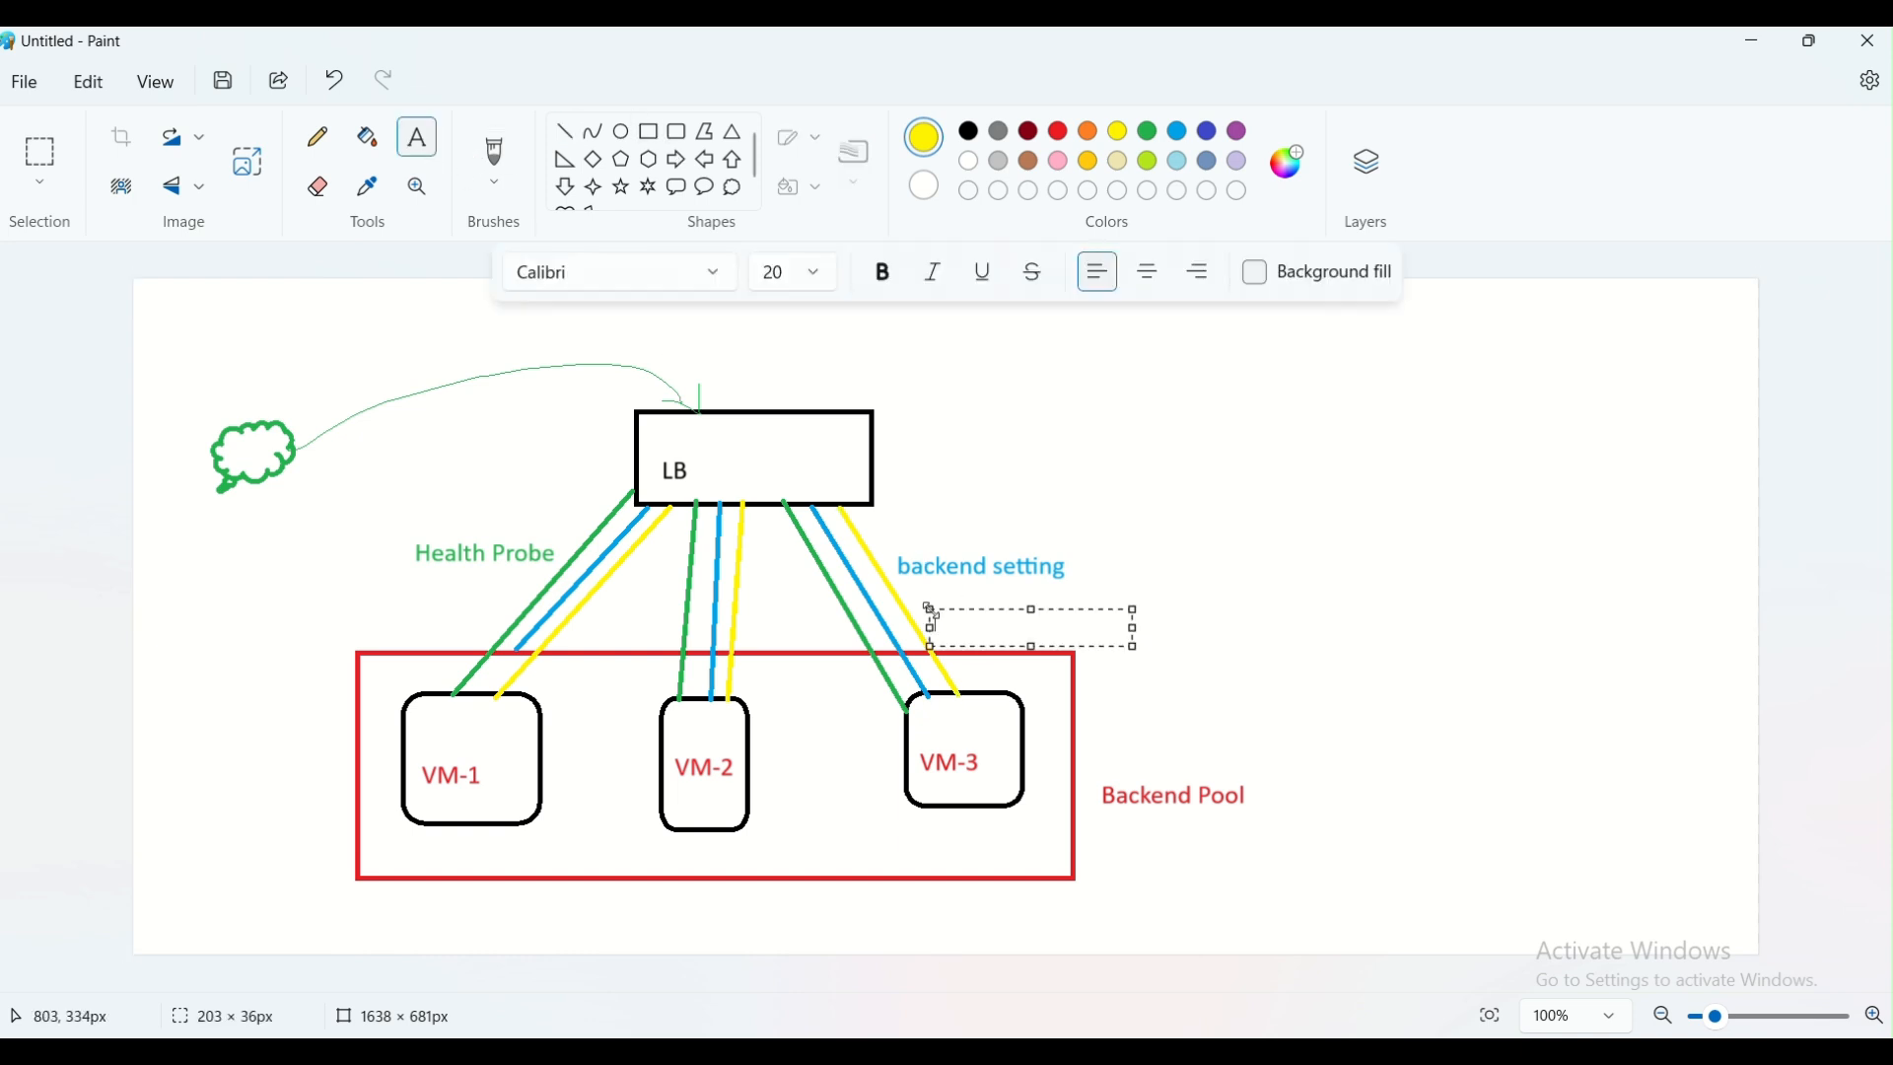
{"action": "type", "text": "Rule"}
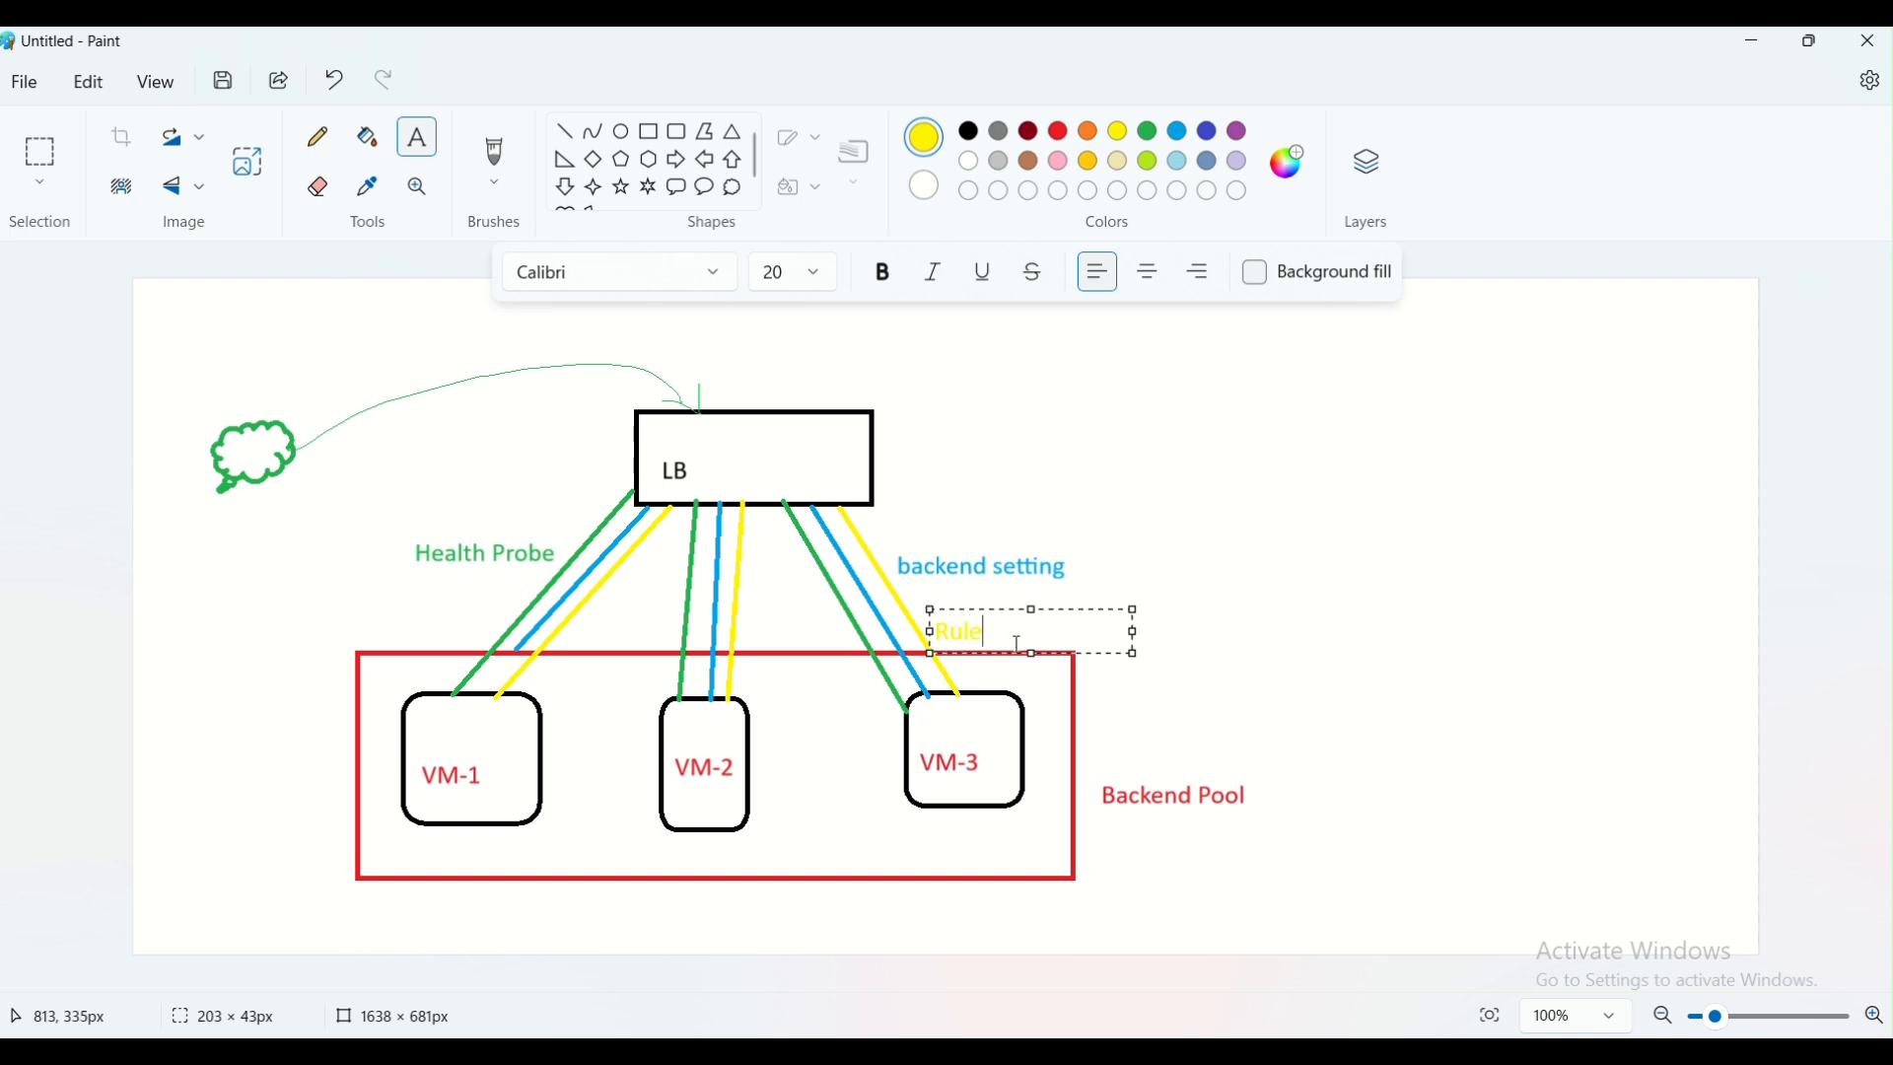
{"action": "left_click", "coordinate": [1298, 488]}
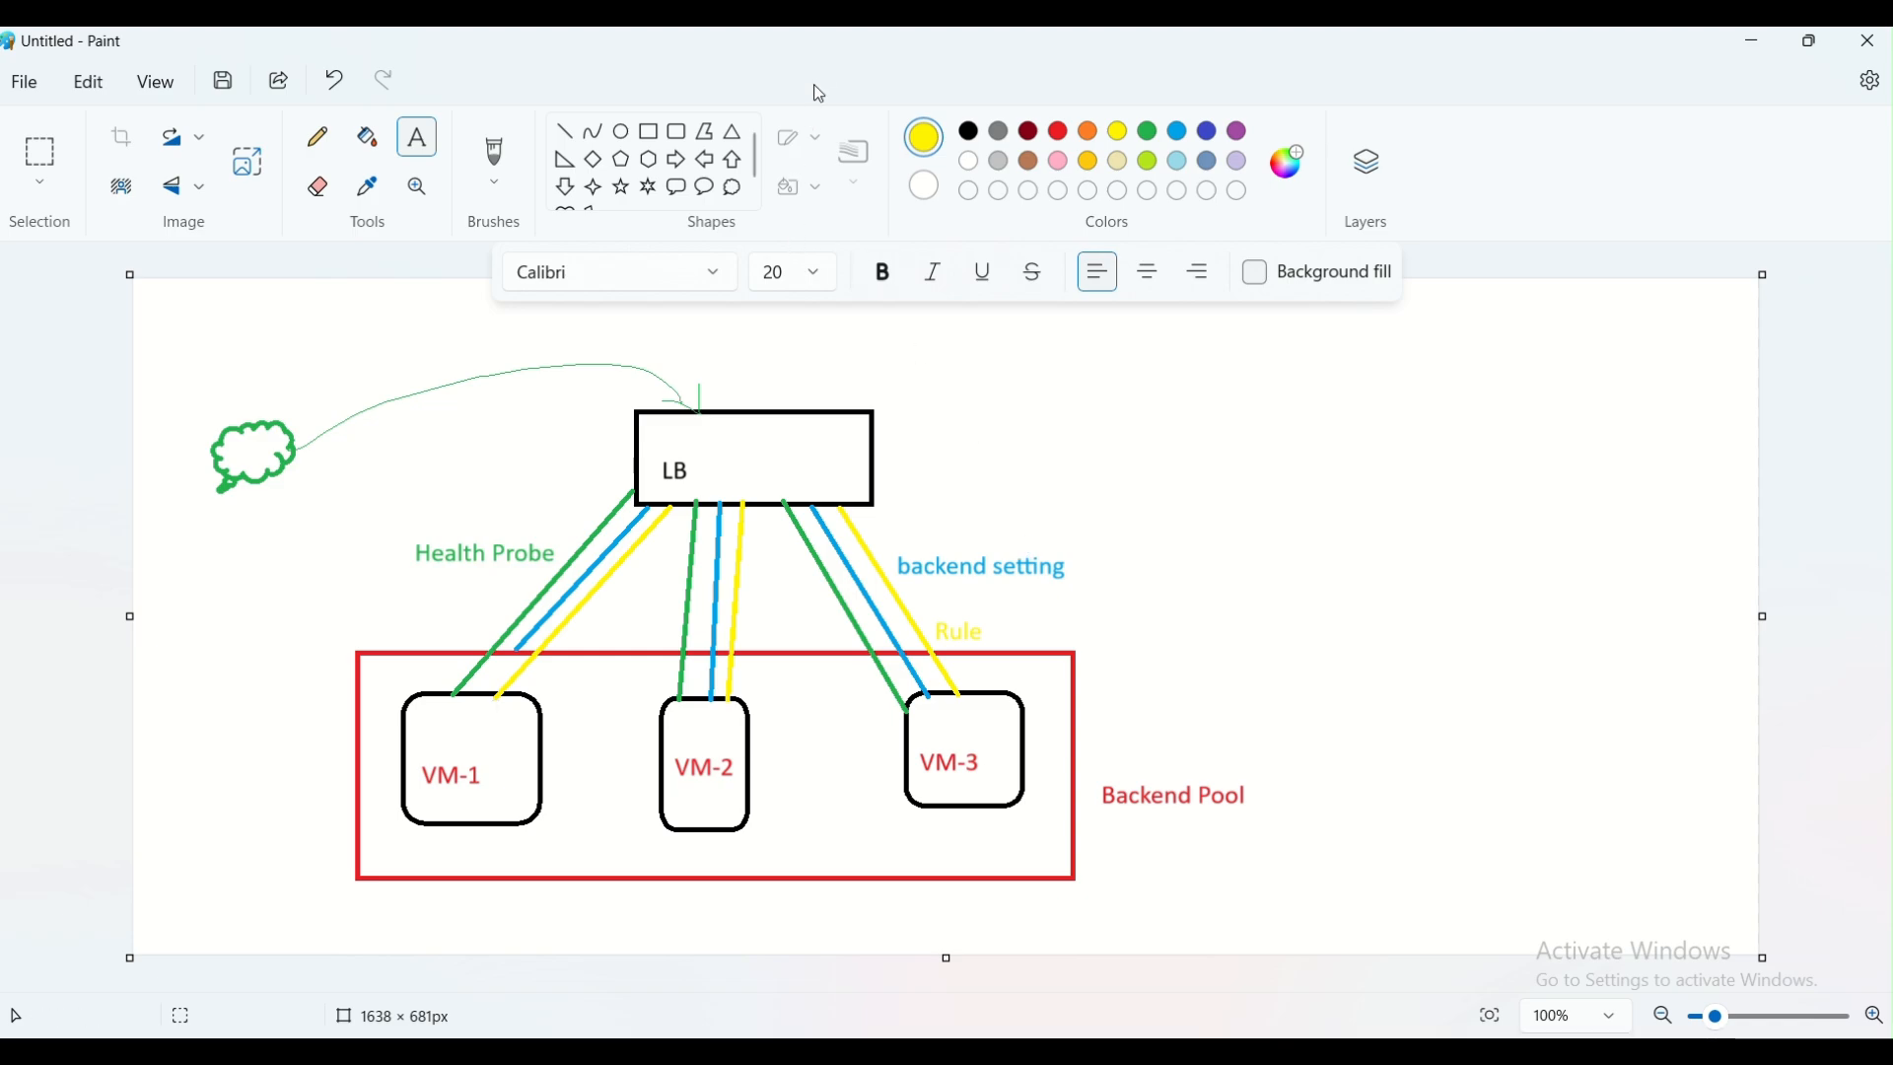
Switch to the Azure portal in the browser and start creating a new load balancer
{"action": "key", "text": "alt+Tab"}
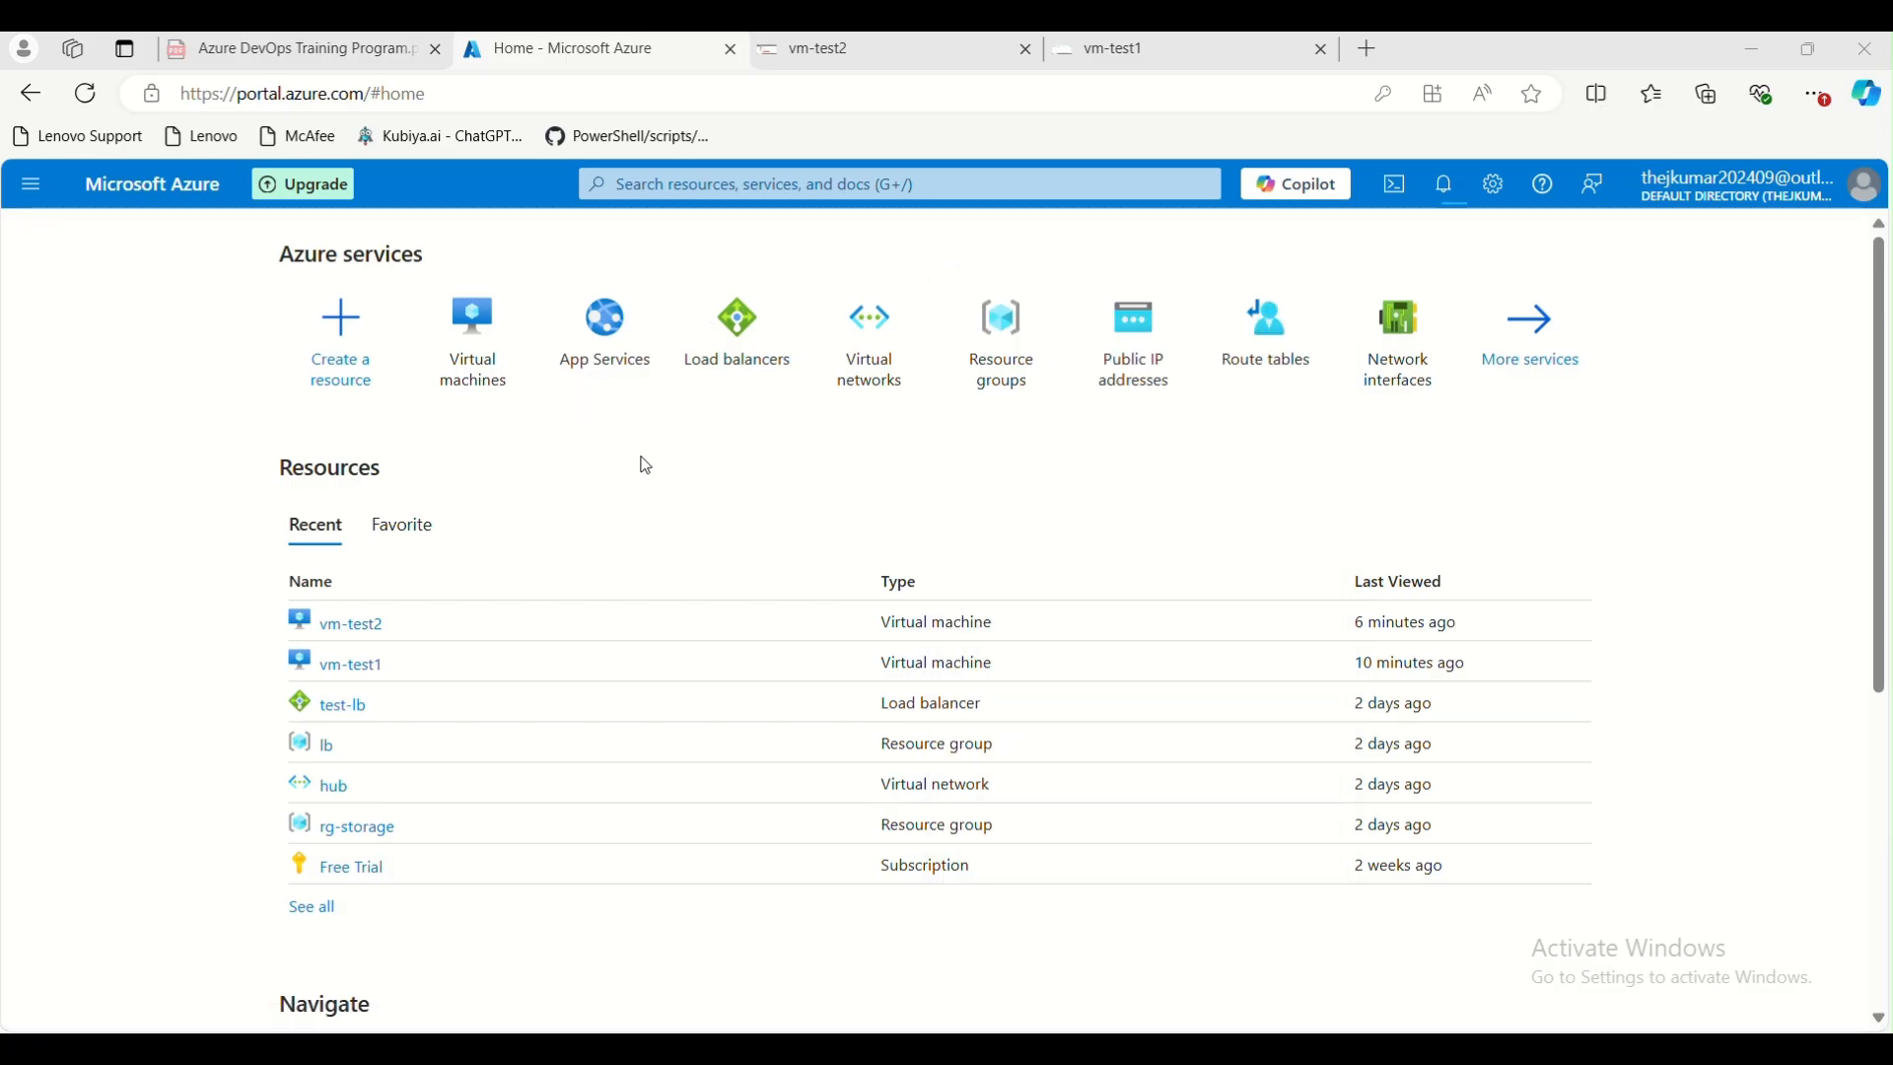
{"action": "left_click", "coordinate": [739, 333]}
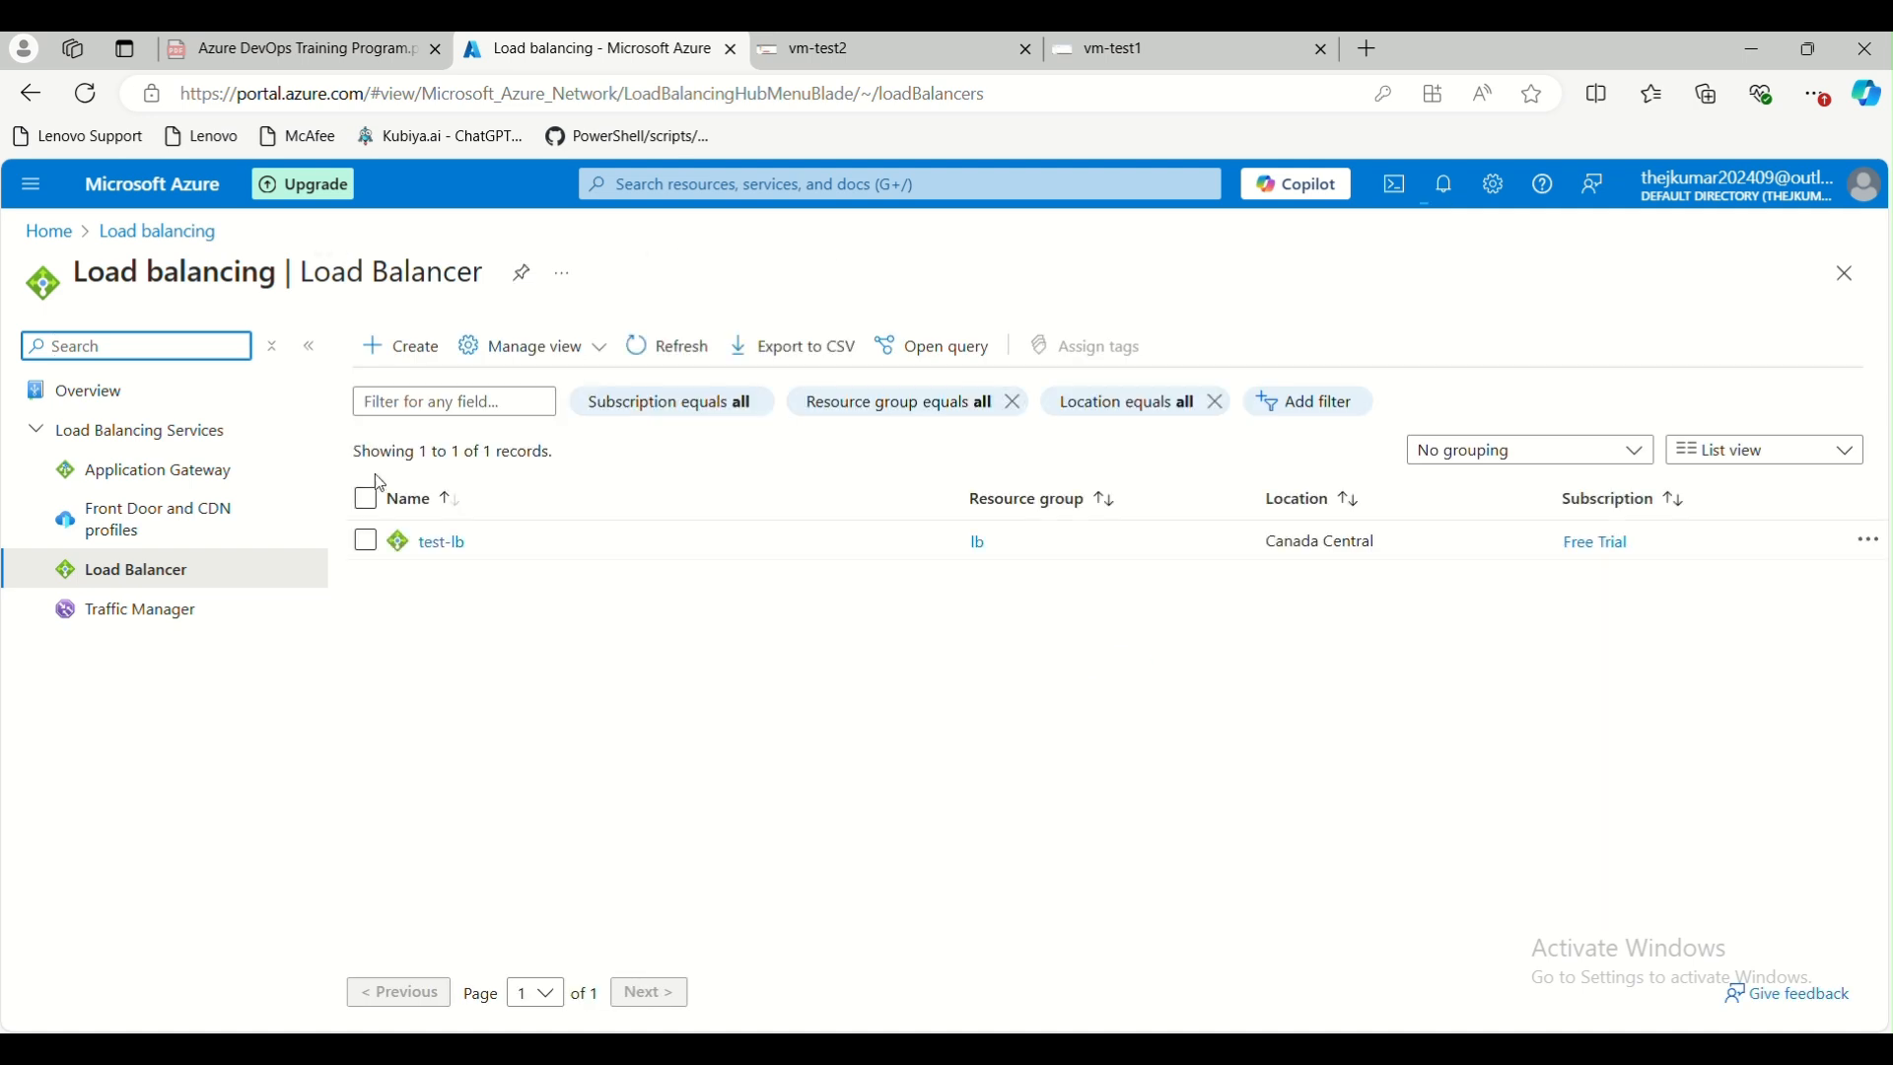
{"action": "left_click", "coordinate": [411, 350]}
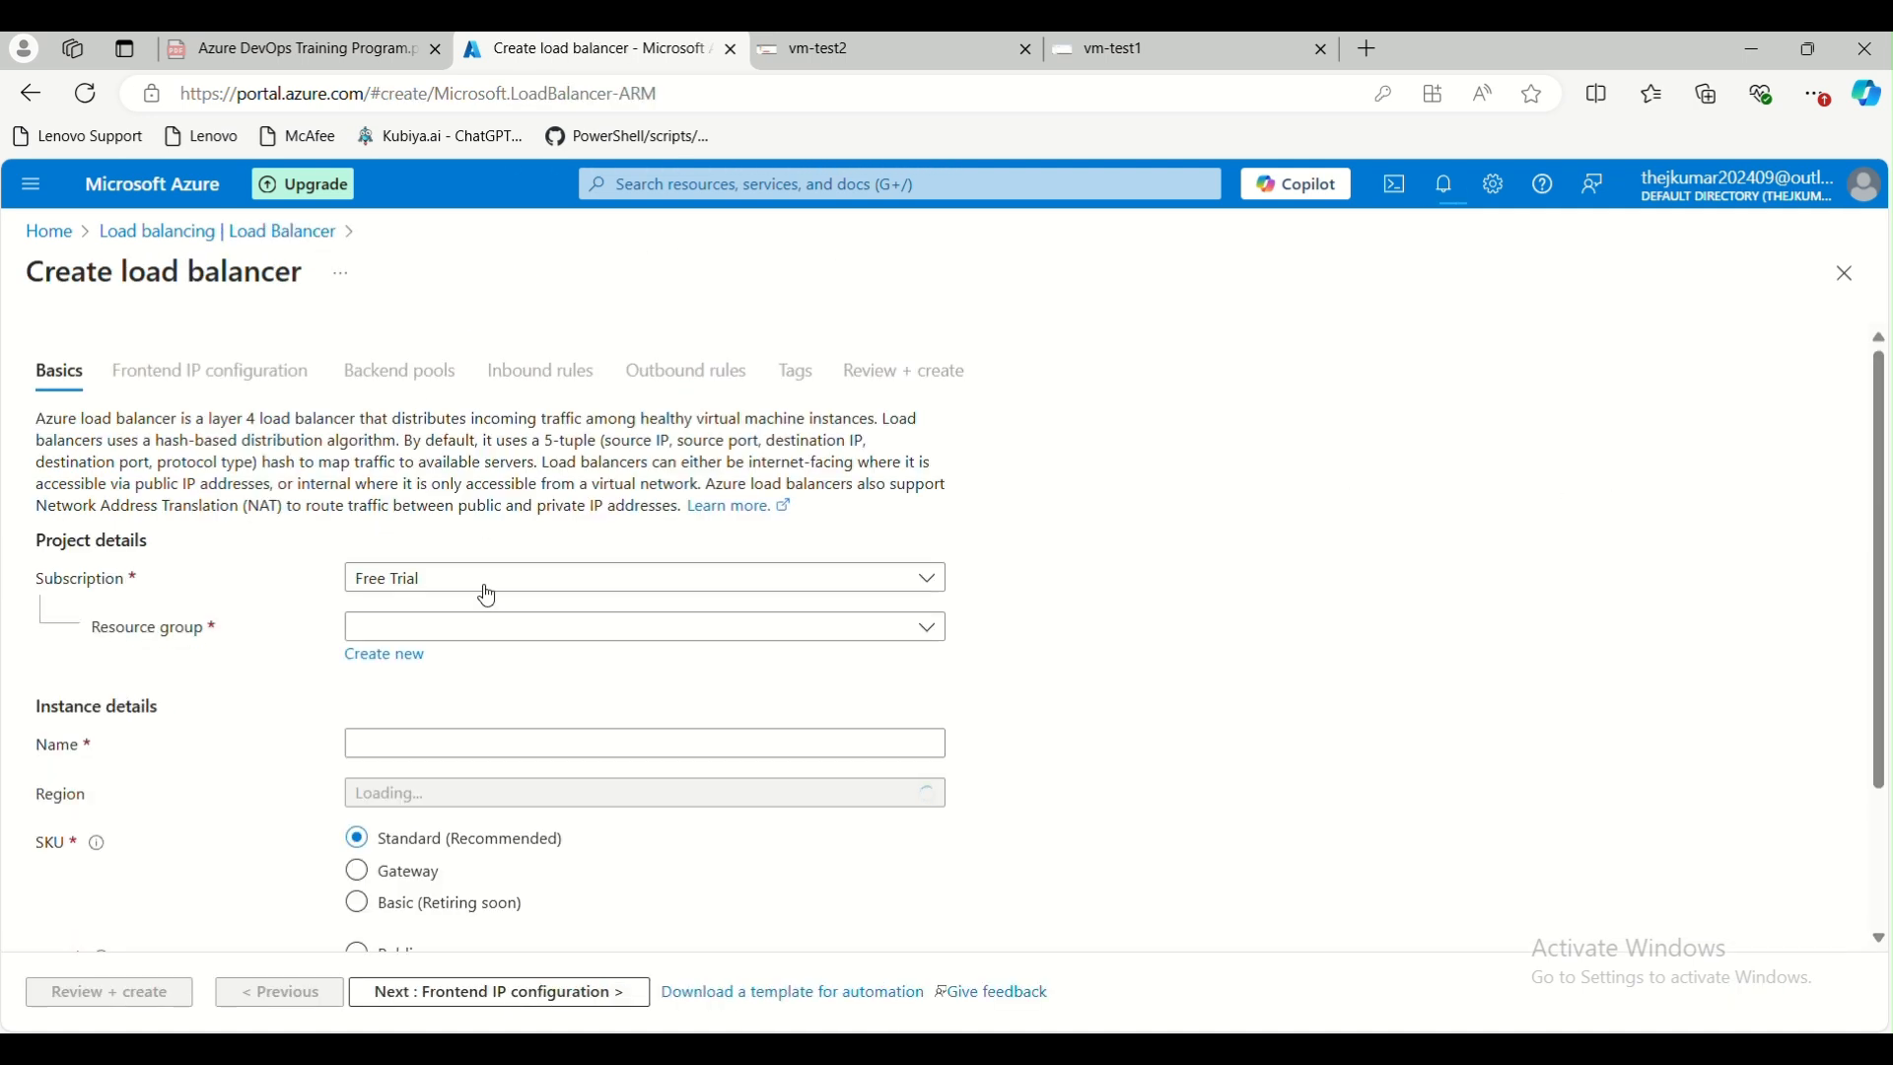
Set the load balancer's resource group to lb and its name to test-loadbalancer
{"action": "scroll", "coordinate": [488, 586], "scroll_direction": "down", "scroll_amount": 1}
{"action": "left_click", "coordinate": [494, 508]}
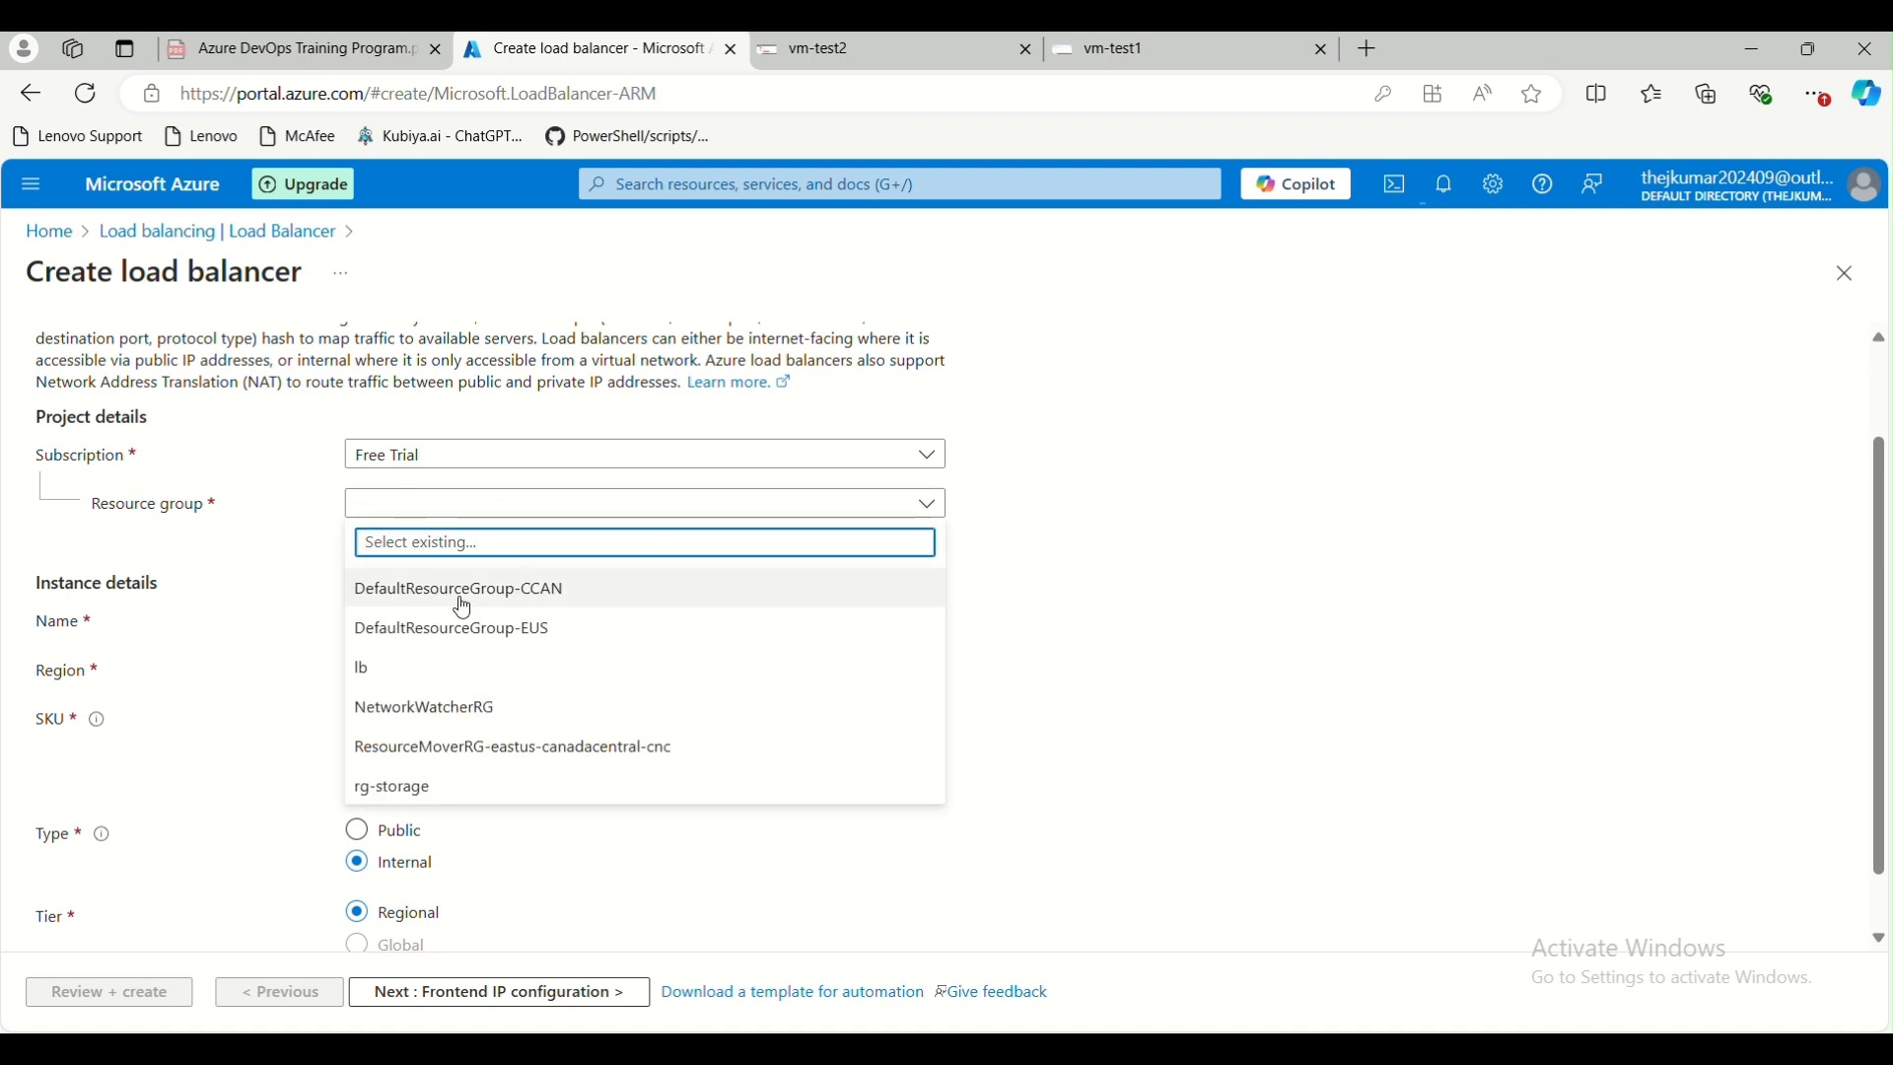
{"action": "left_click", "coordinate": [430, 685]}
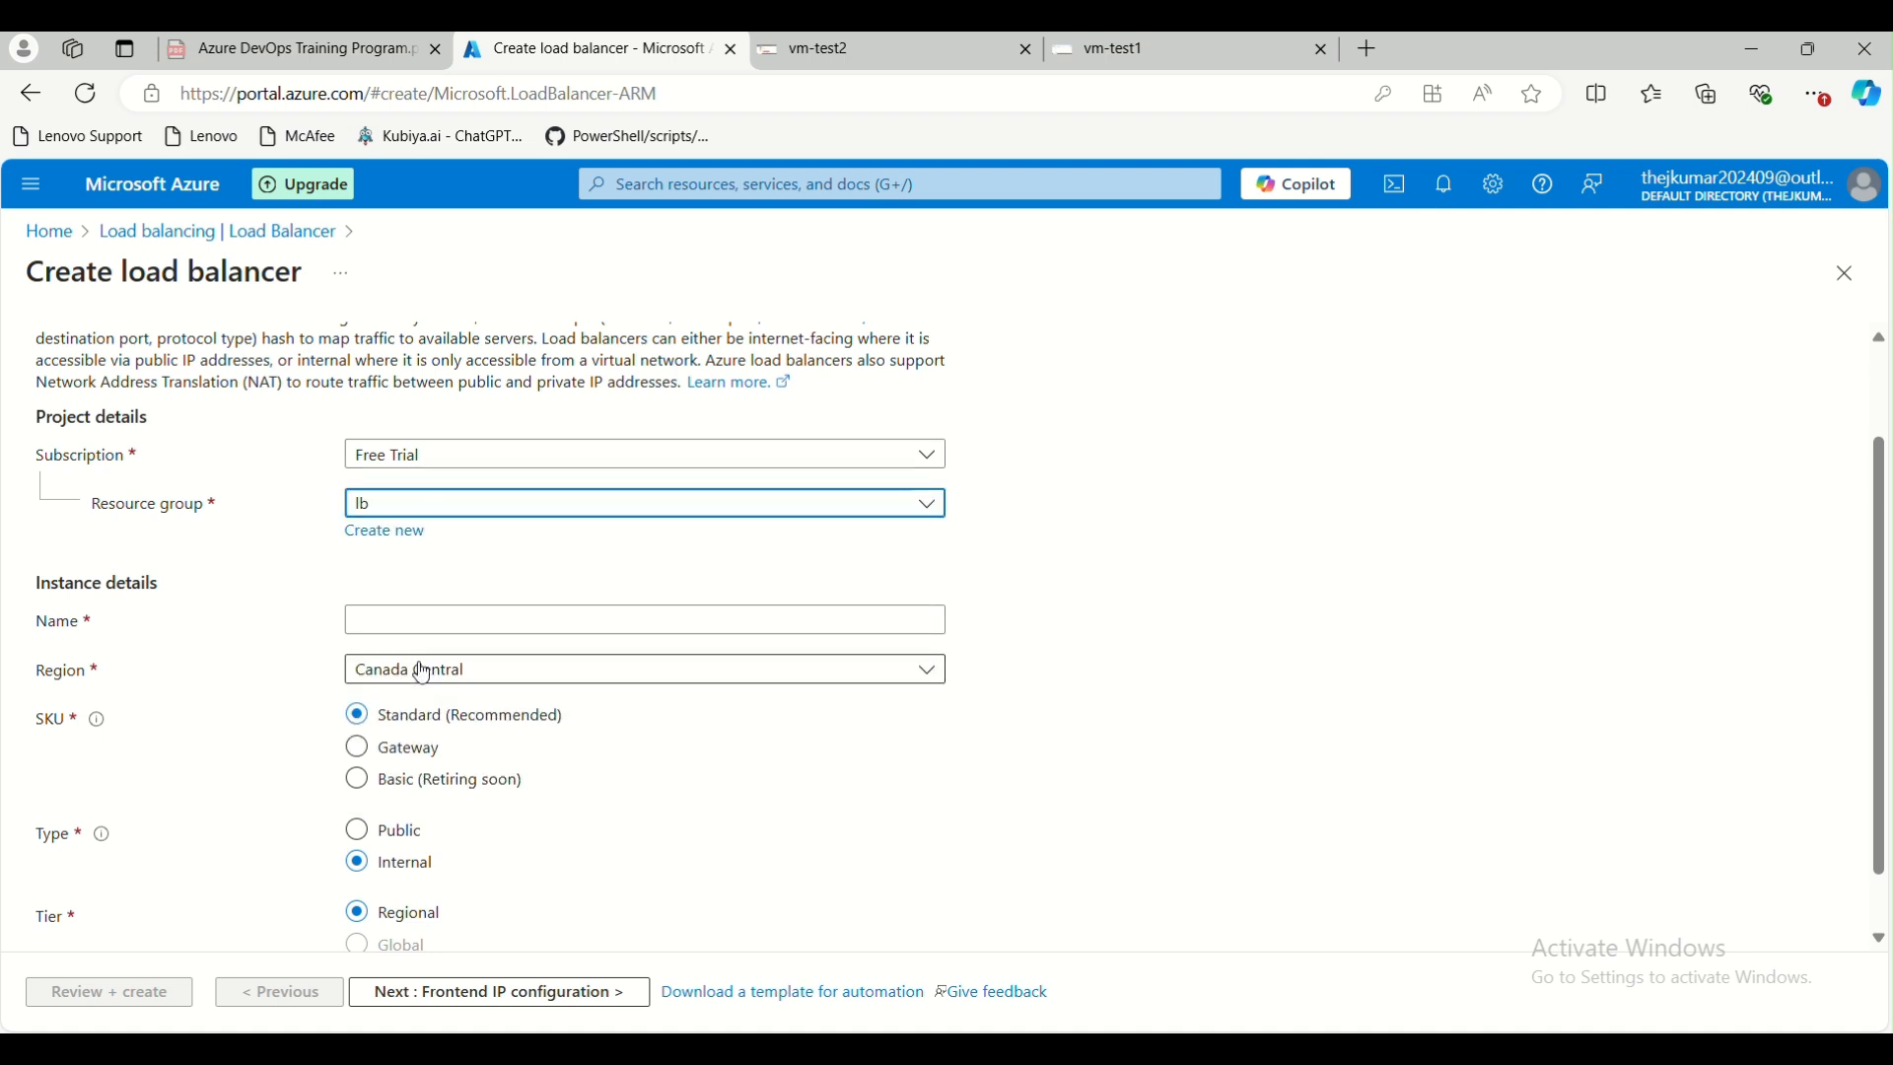
{"action": "scroll", "coordinate": [424, 658], "scroll_direction": "down", "scroll_amount": 1}
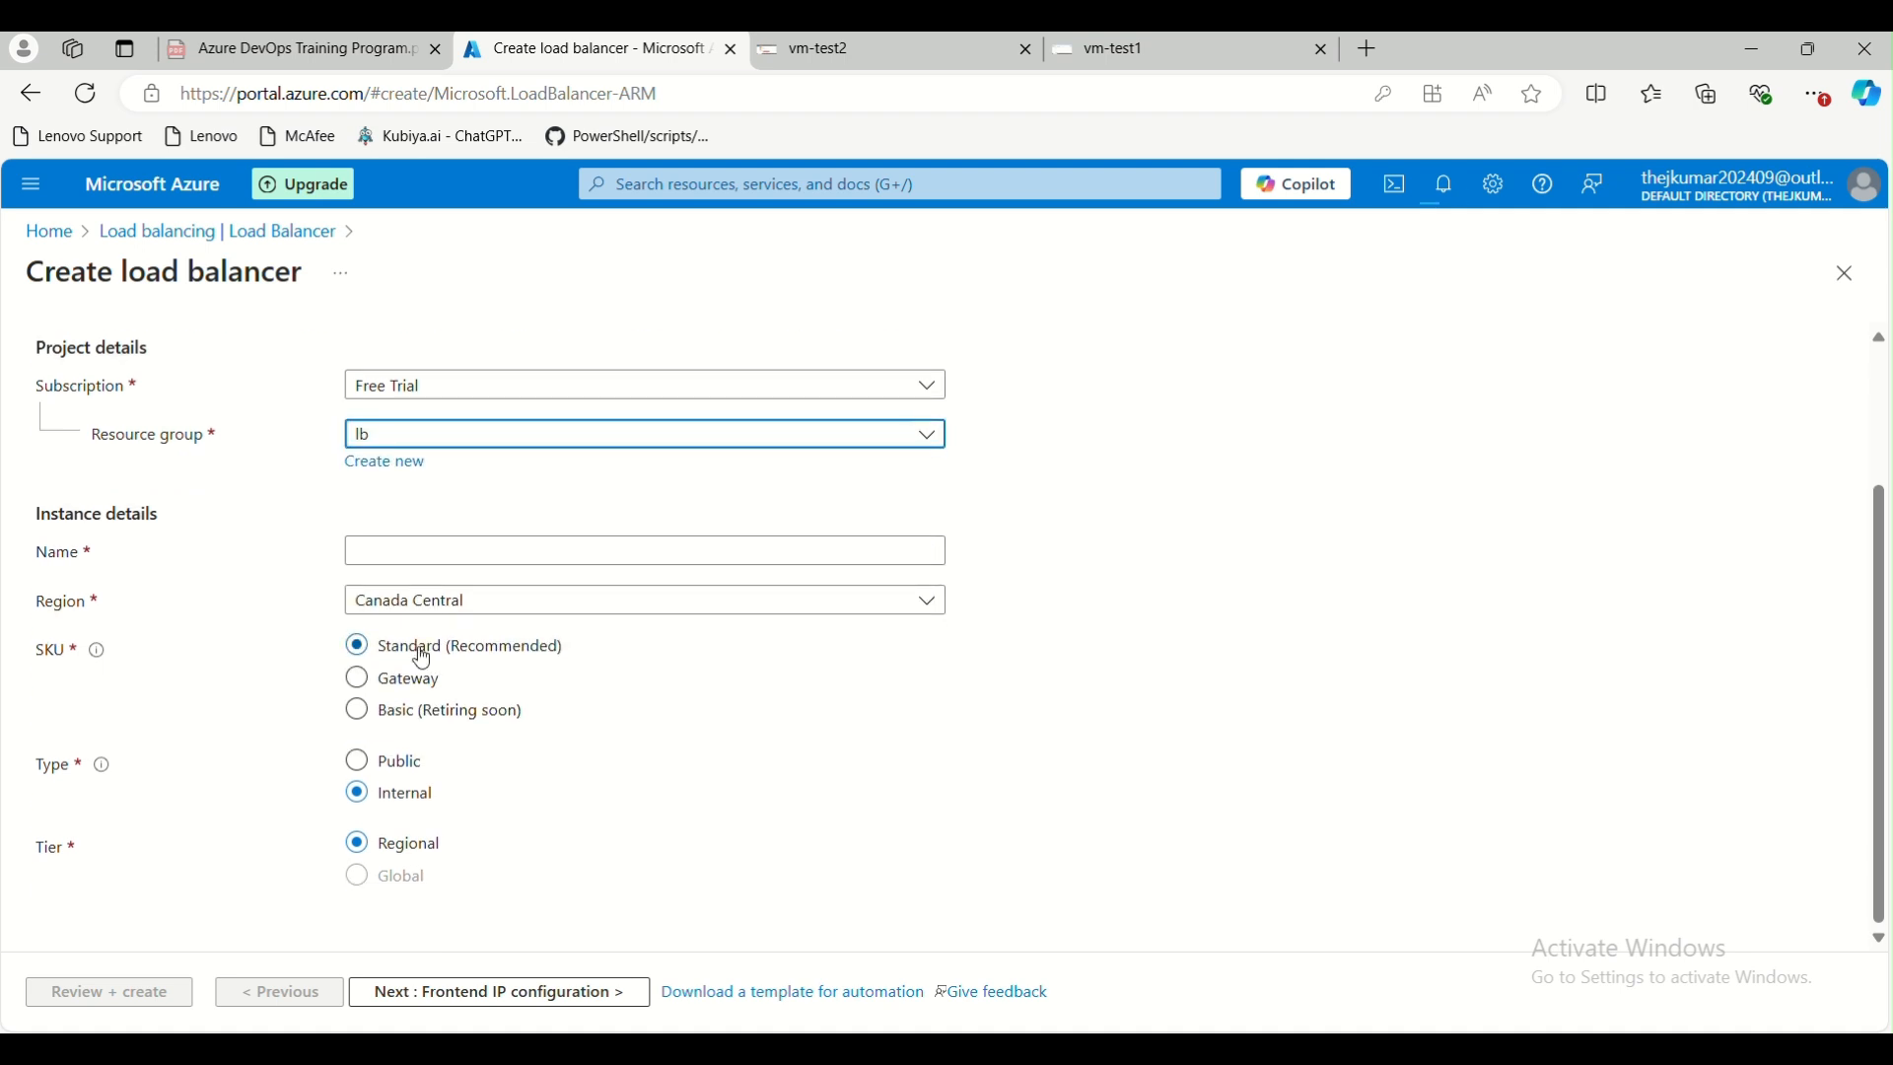
{"action": "left_click", "coordinate": [435, 552]}
{"action": "type", "text": "te"}
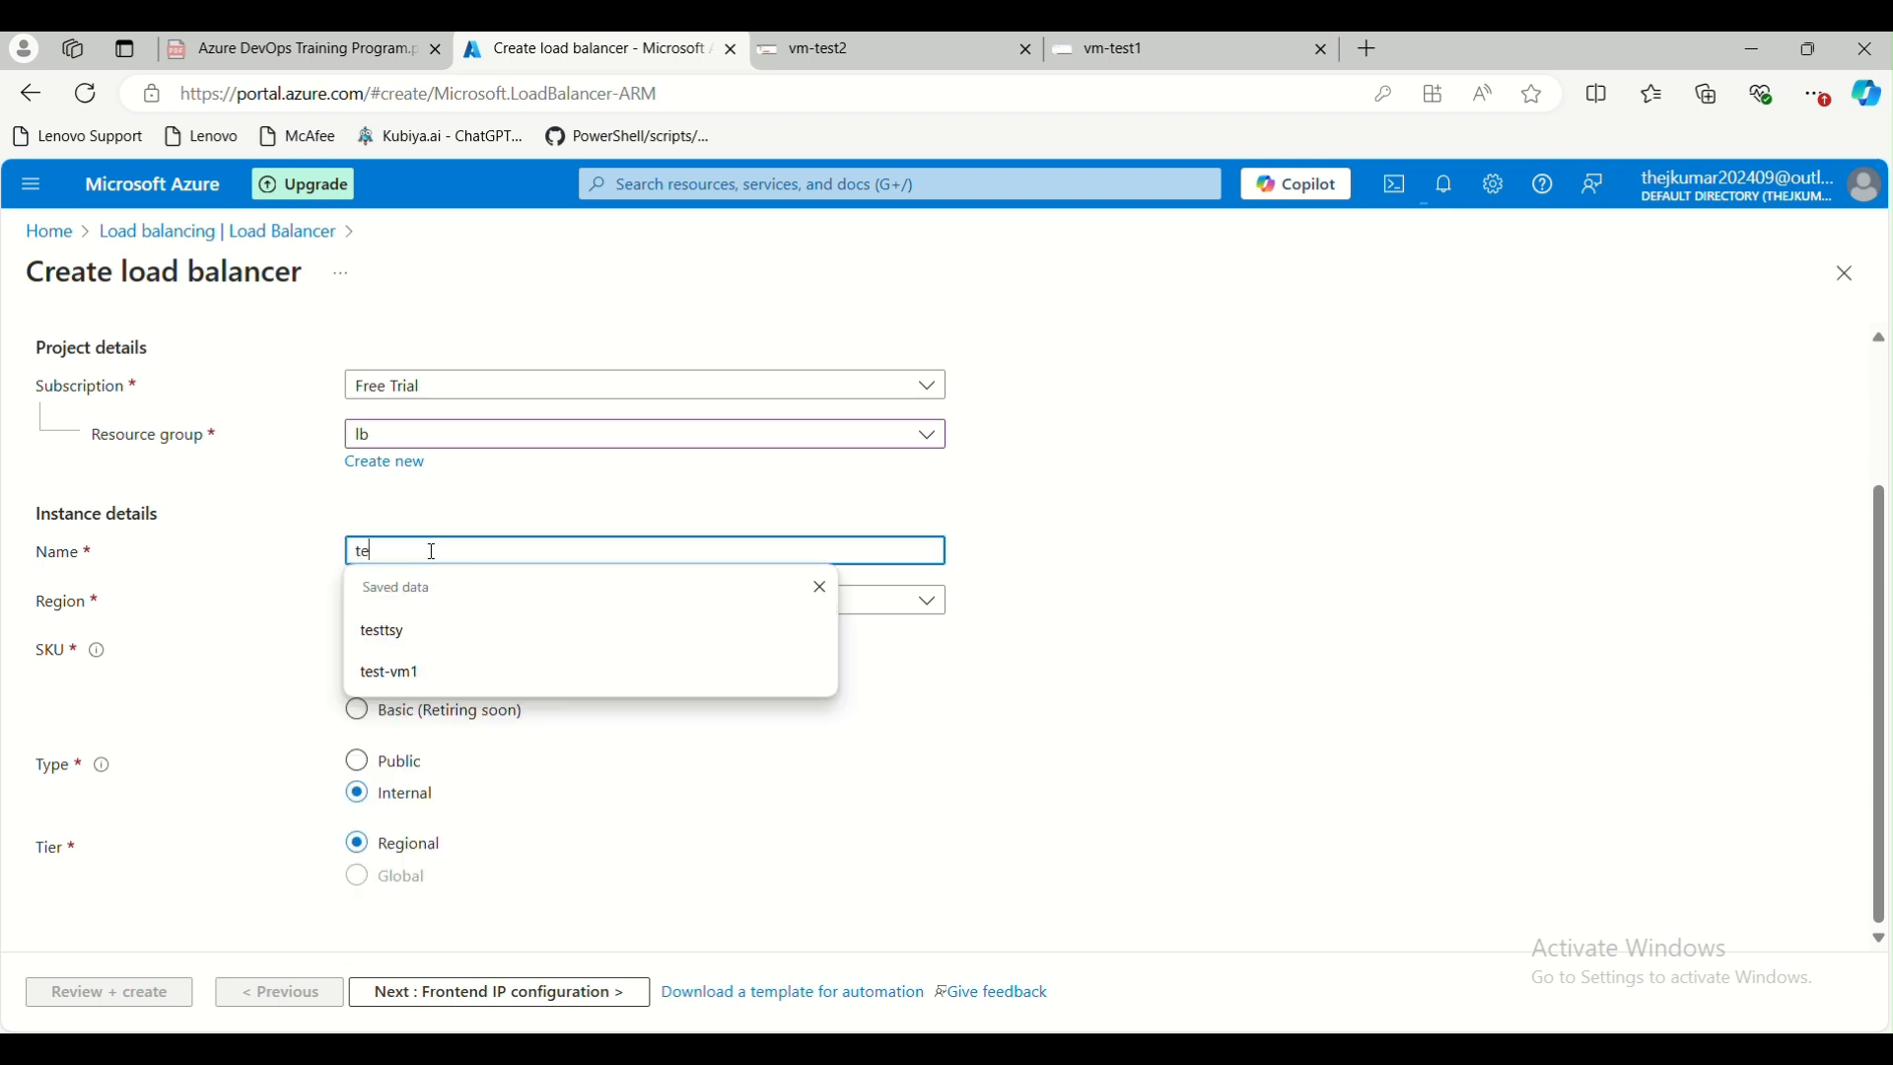
{"action": "type", "text": "st-loadbalancer"}
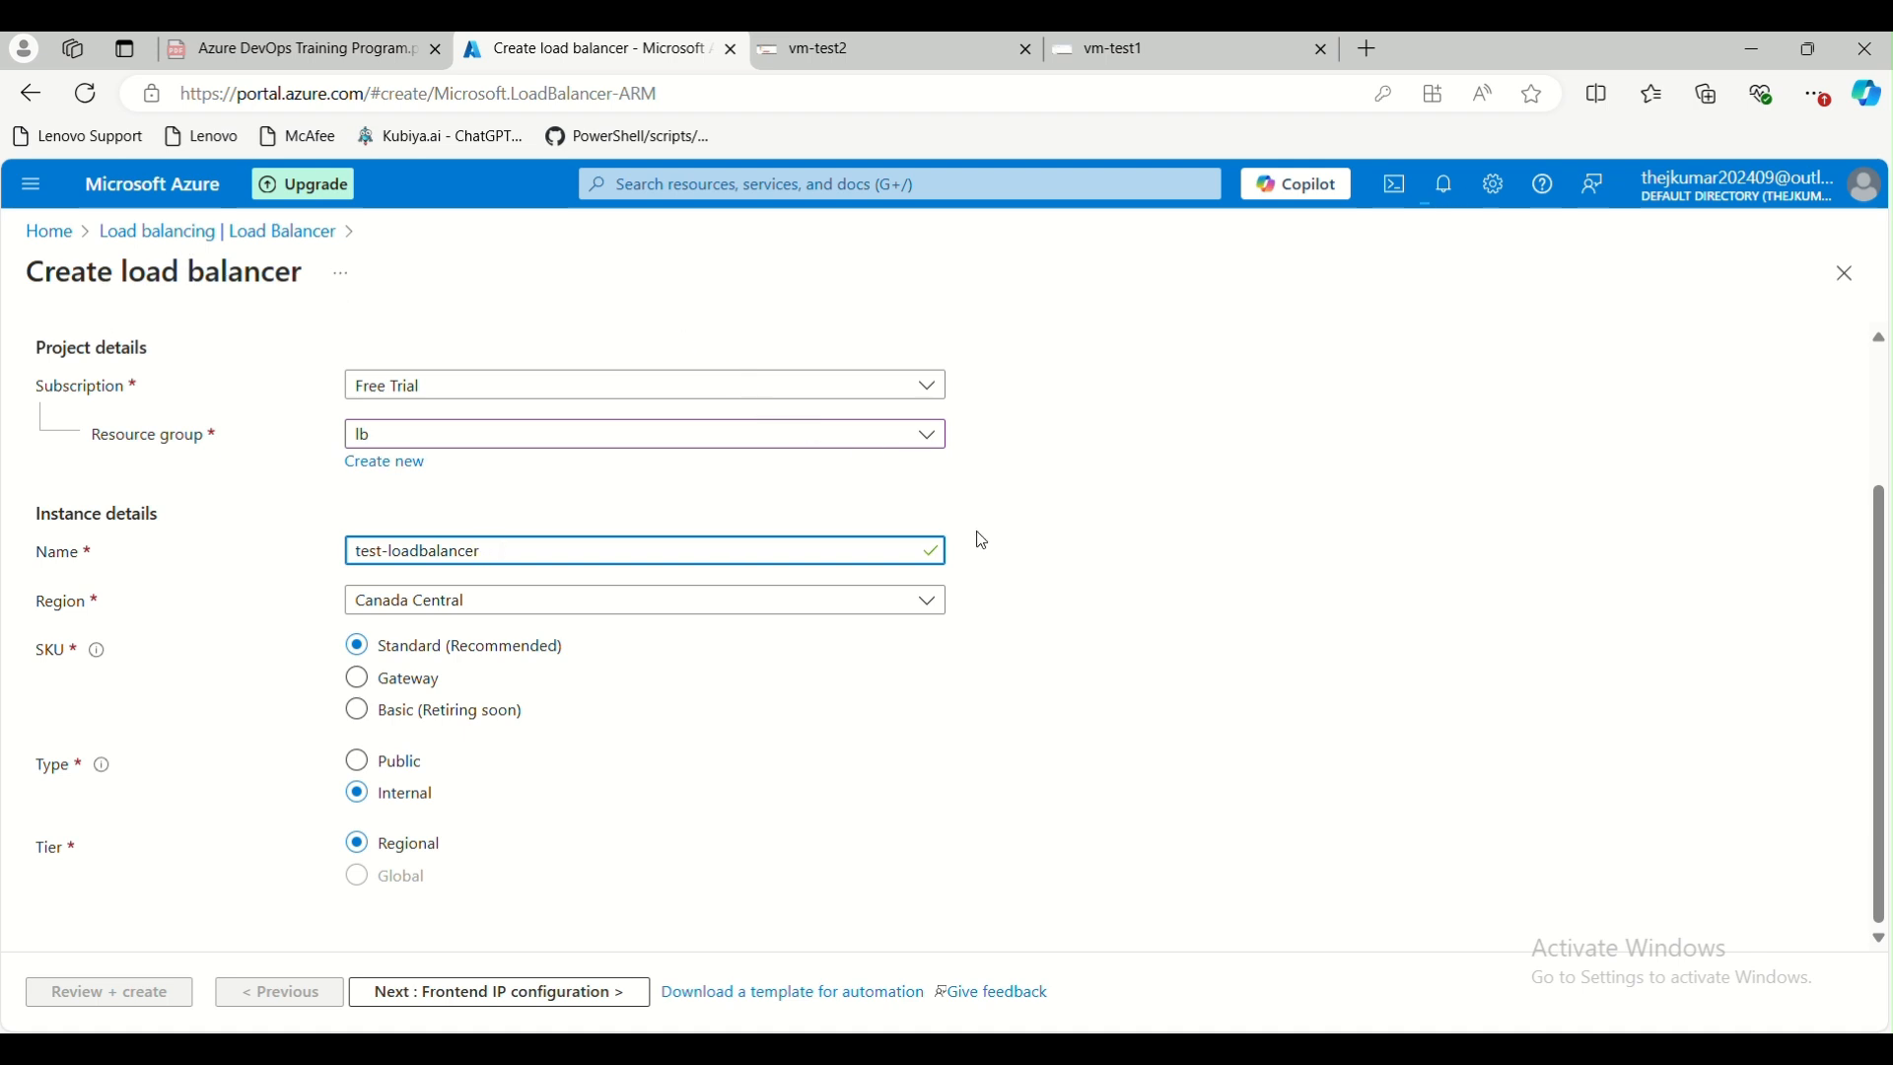
Review the region and public IP labels in the Paint load balancer diagram, and return to the Azure portal form
{"action": "mouse_move", "coordinate": [1041, 1049]}
{"action": "left_click", "coordinate": [1713, 949]}
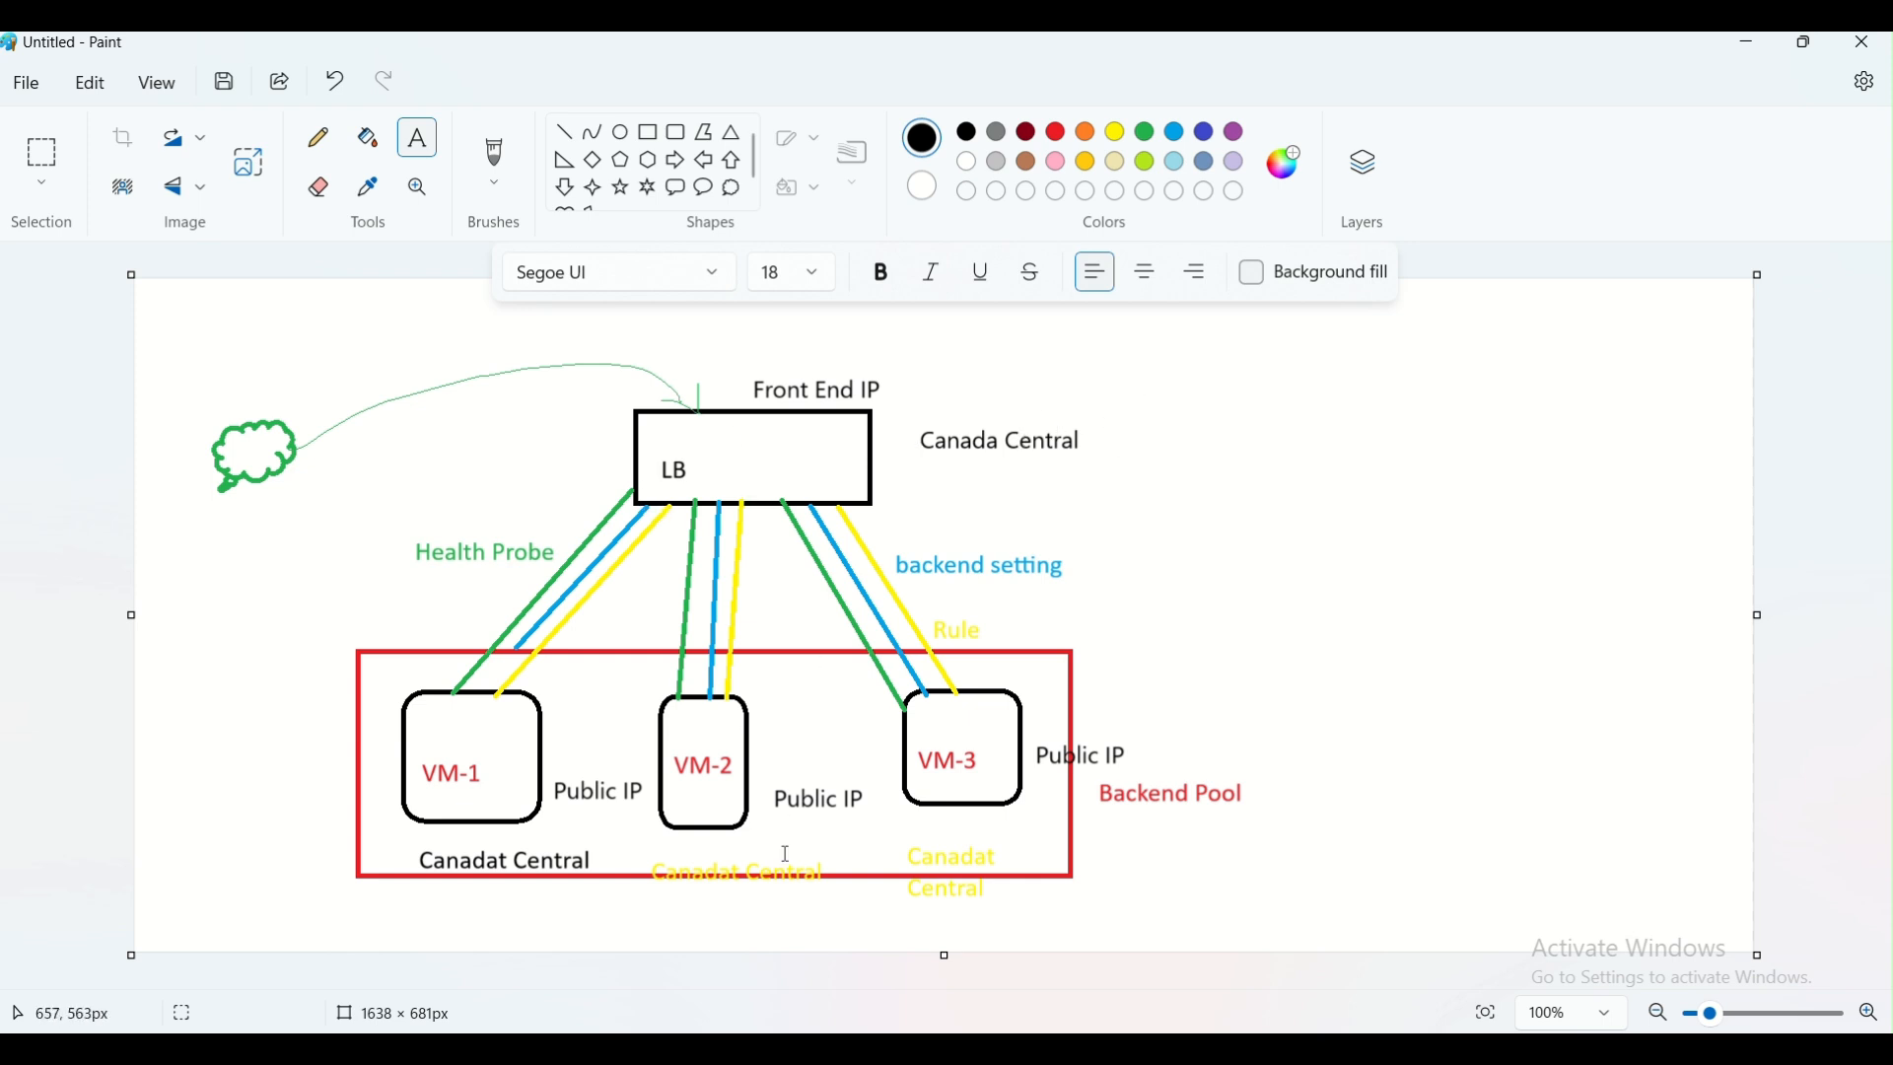
{"action": "left_click", "coordinate": [718, 1049]}
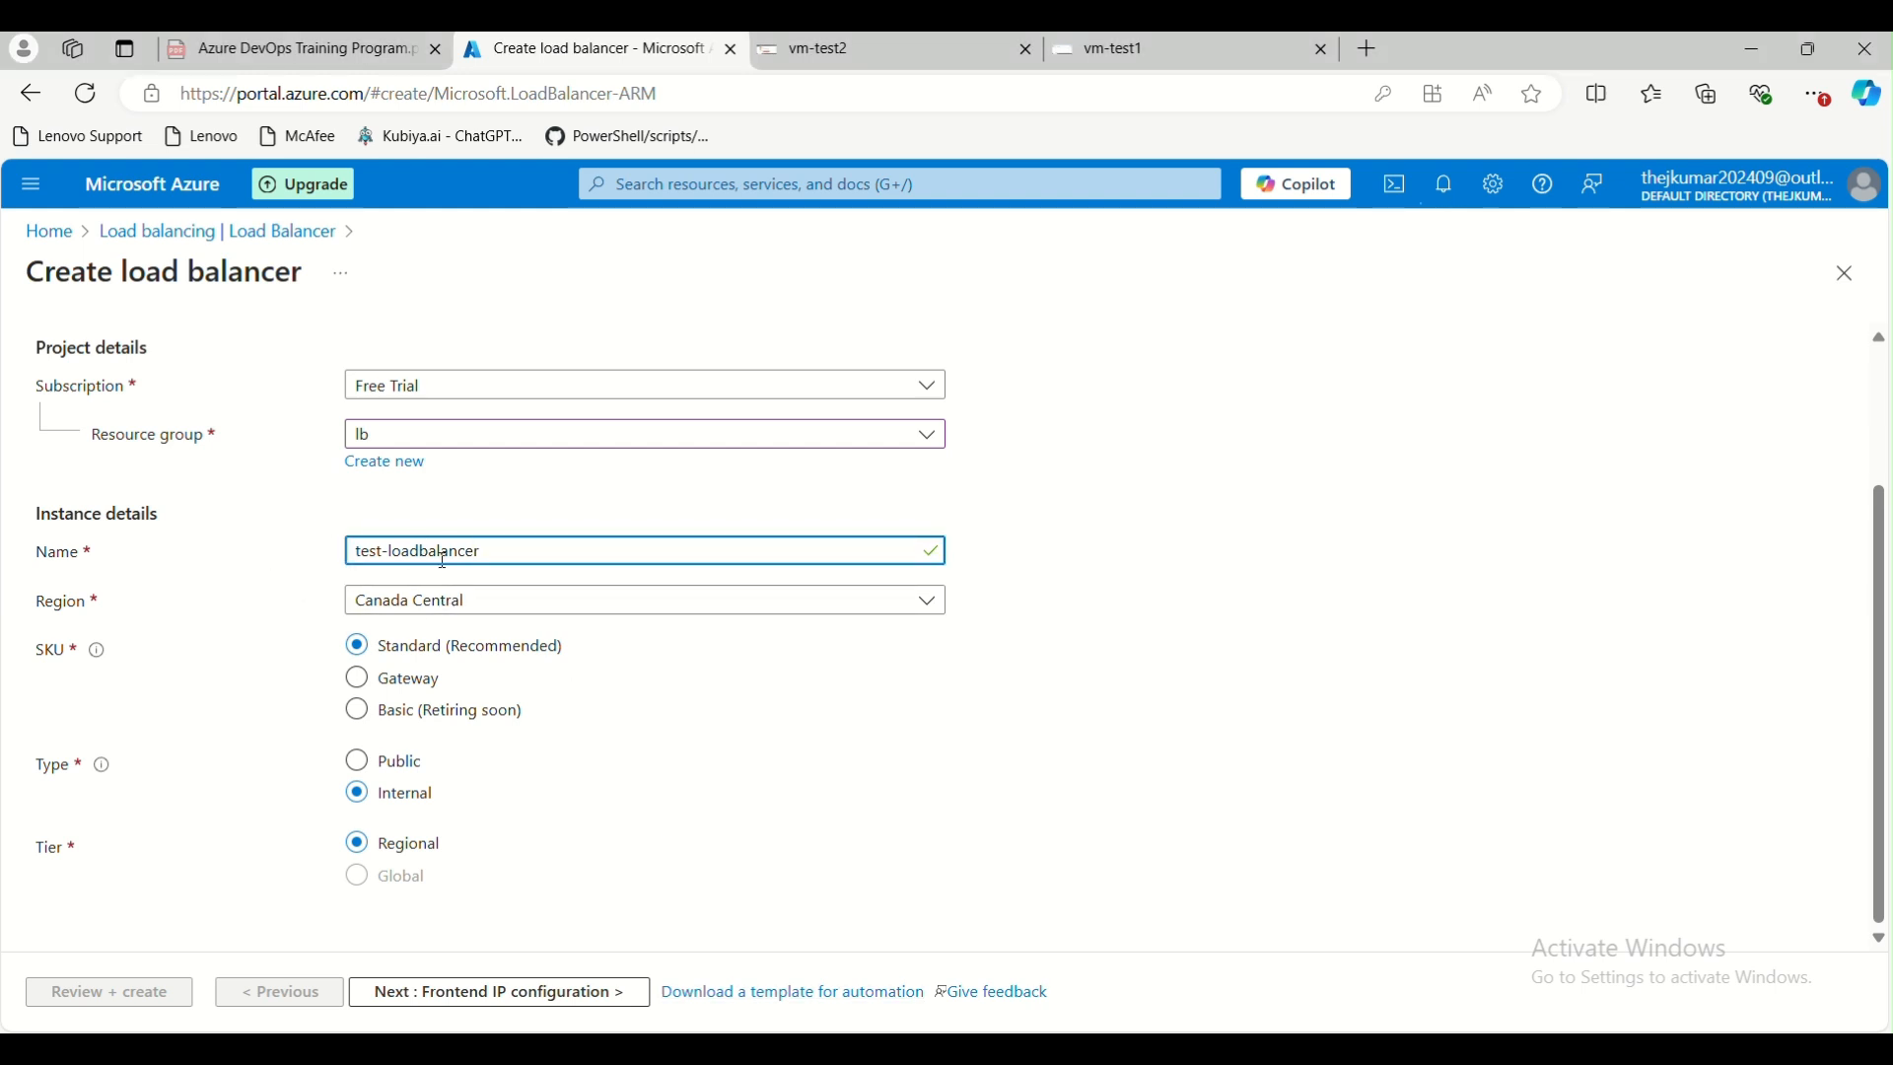
{"action": "left_click", "coordinate": [789, 690]}
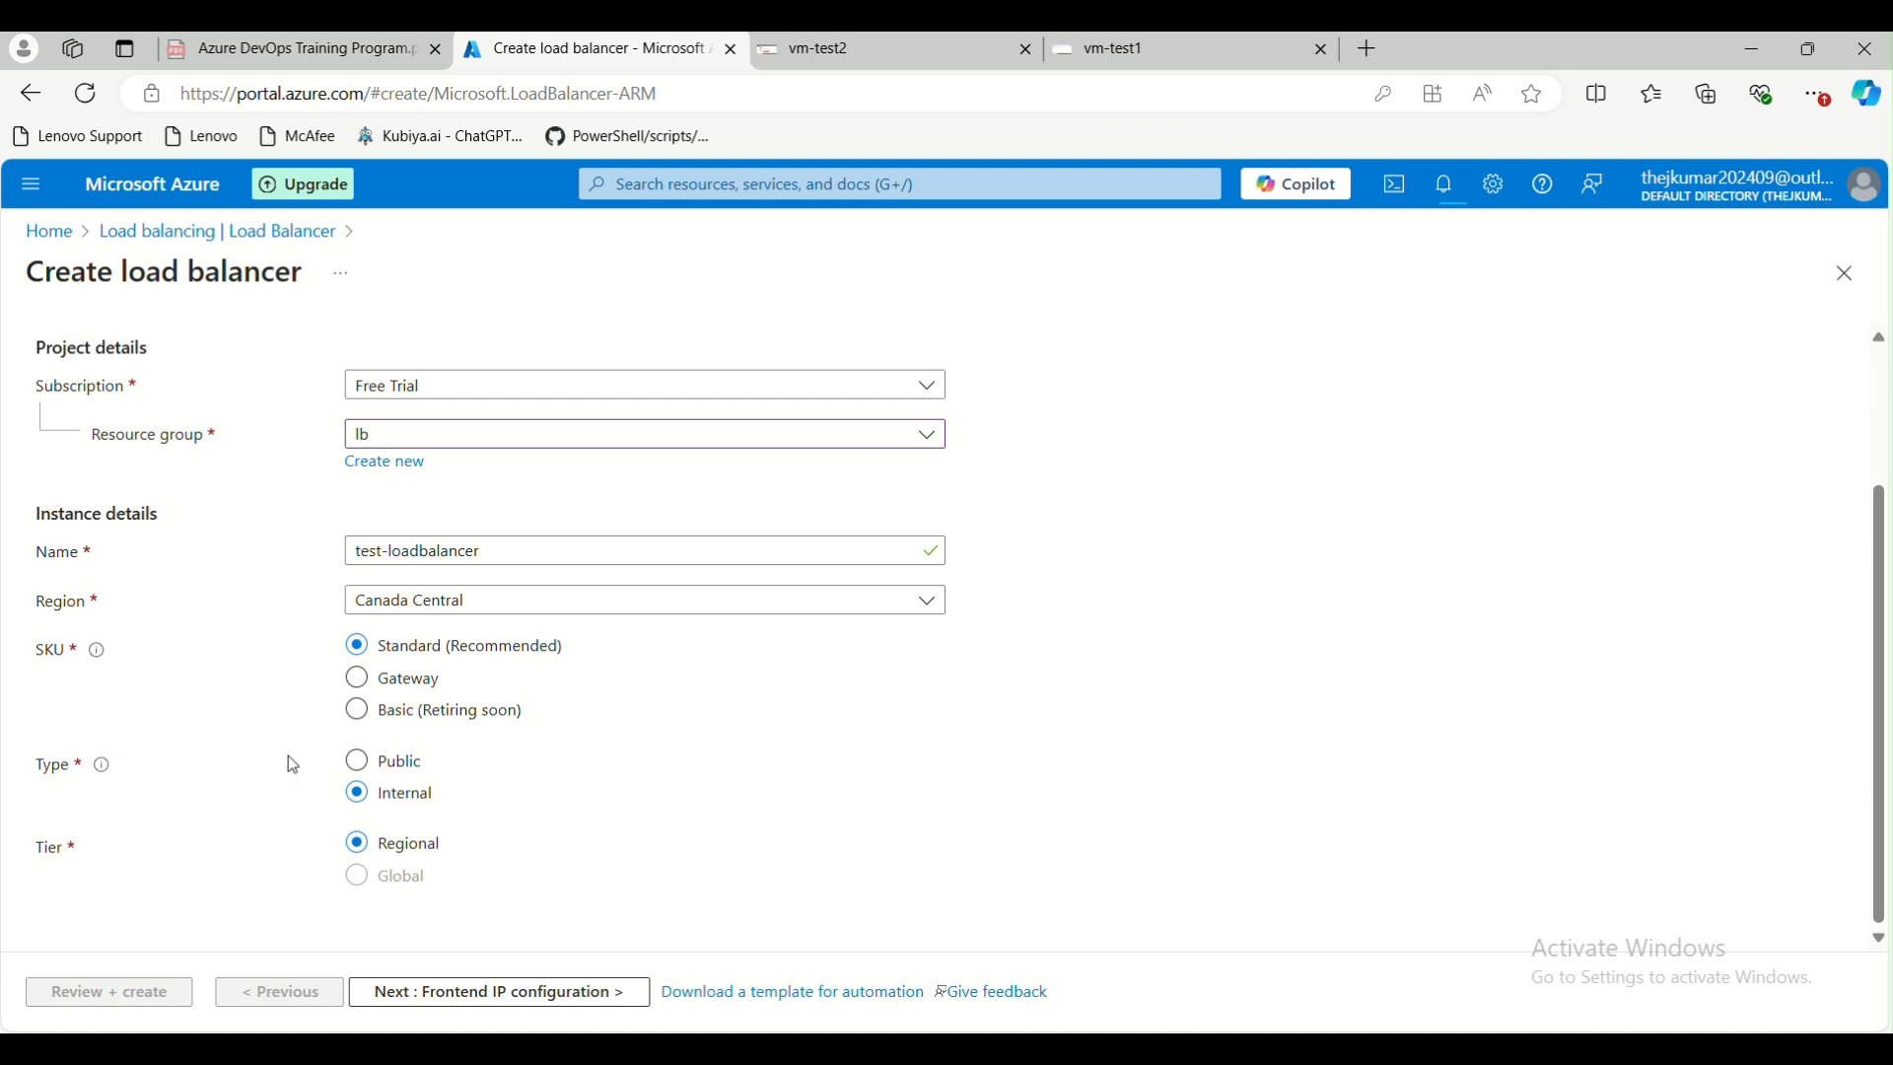
Switch the load balancer type between Public and Internal to compare the SKU and tier options each one offers
{"action": "left_click", "coordinate": [388, 769]}
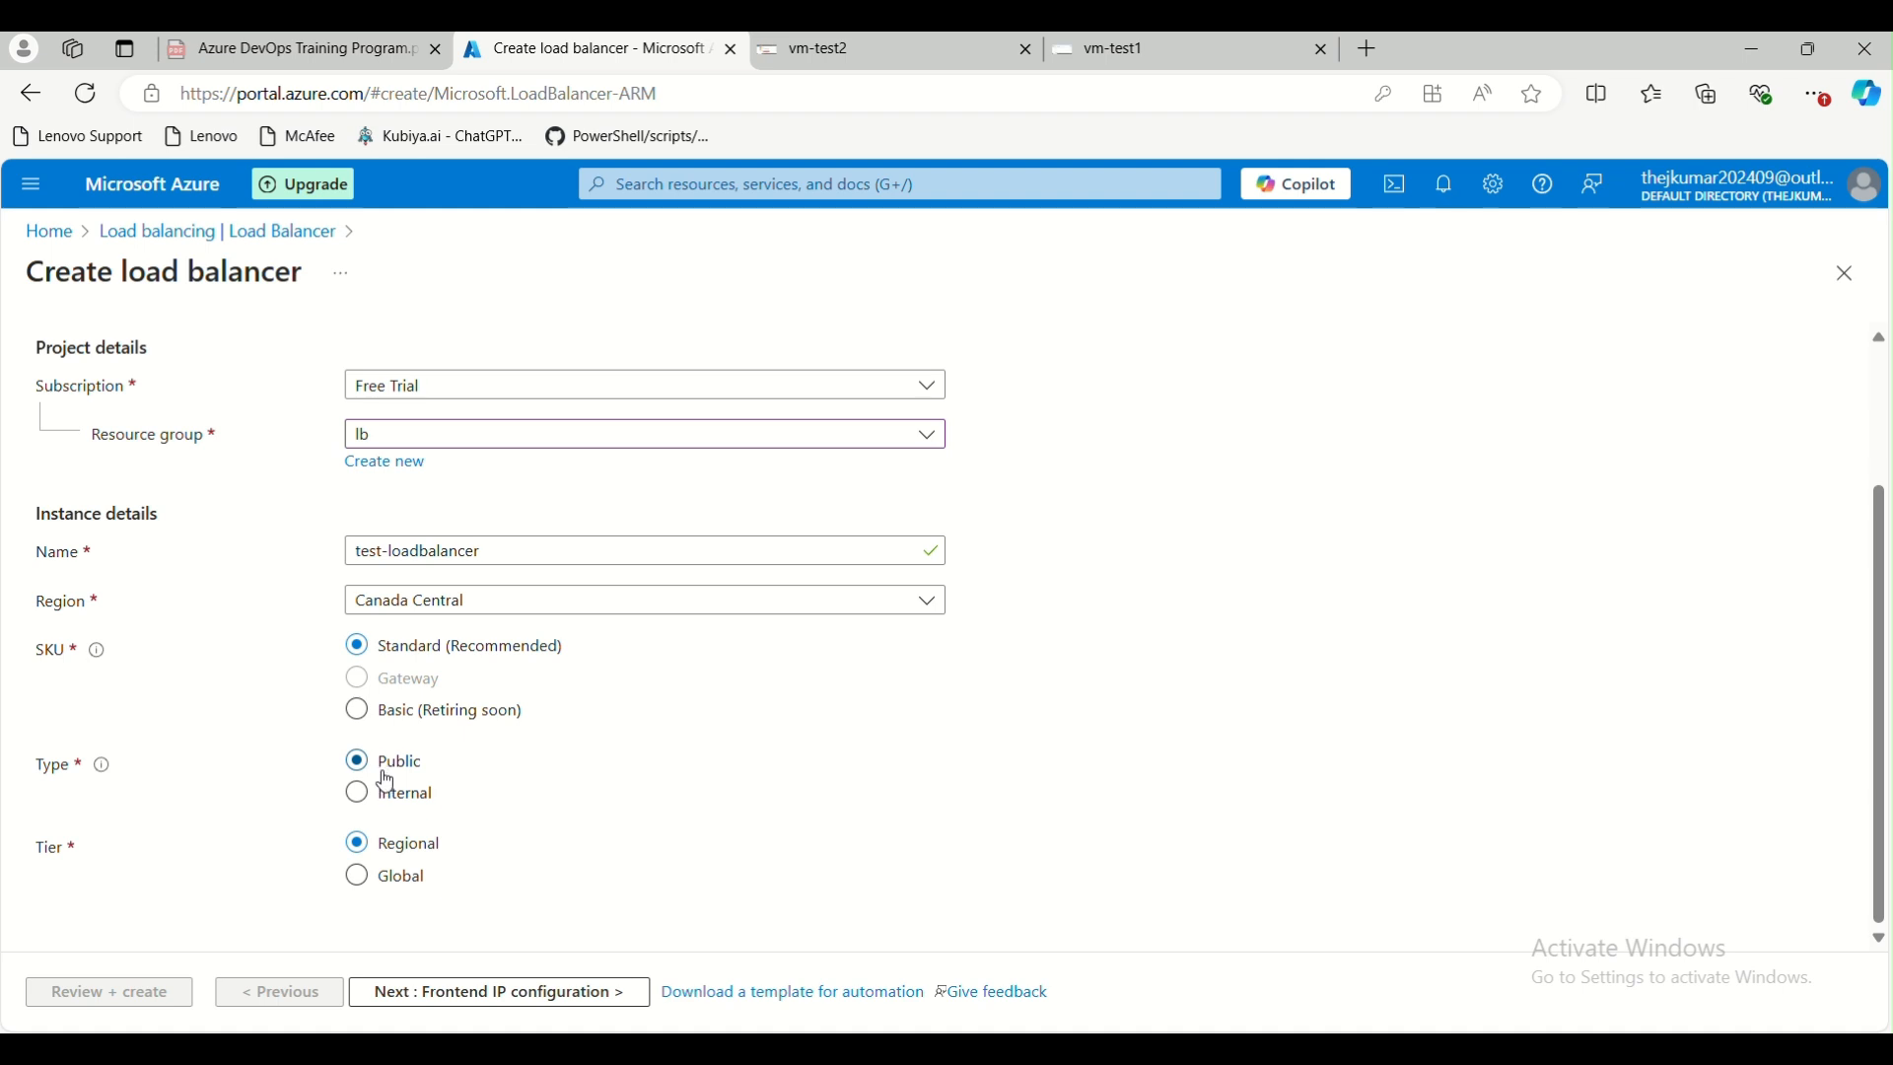
{"action": "left_click", "coordinate": [396, 805]}
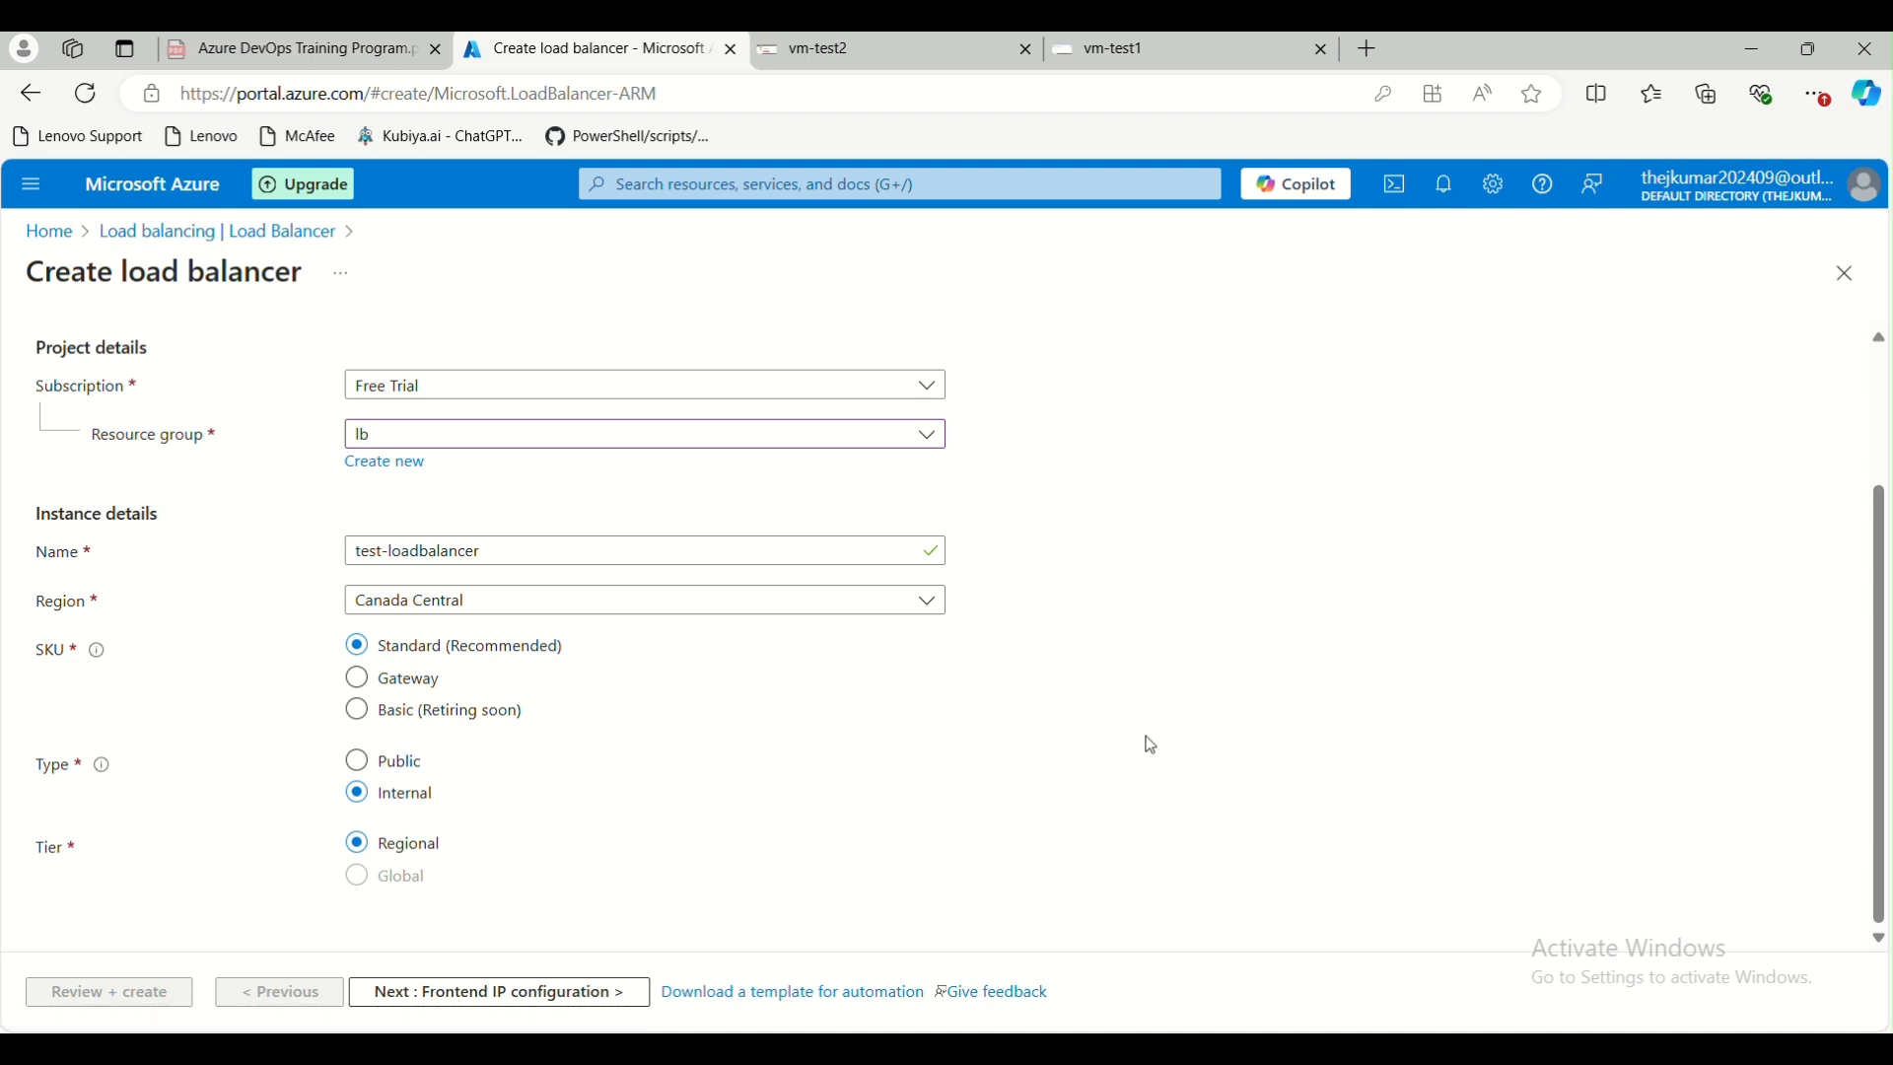
{"action": "left_click", "coordinate": [388, 766]}
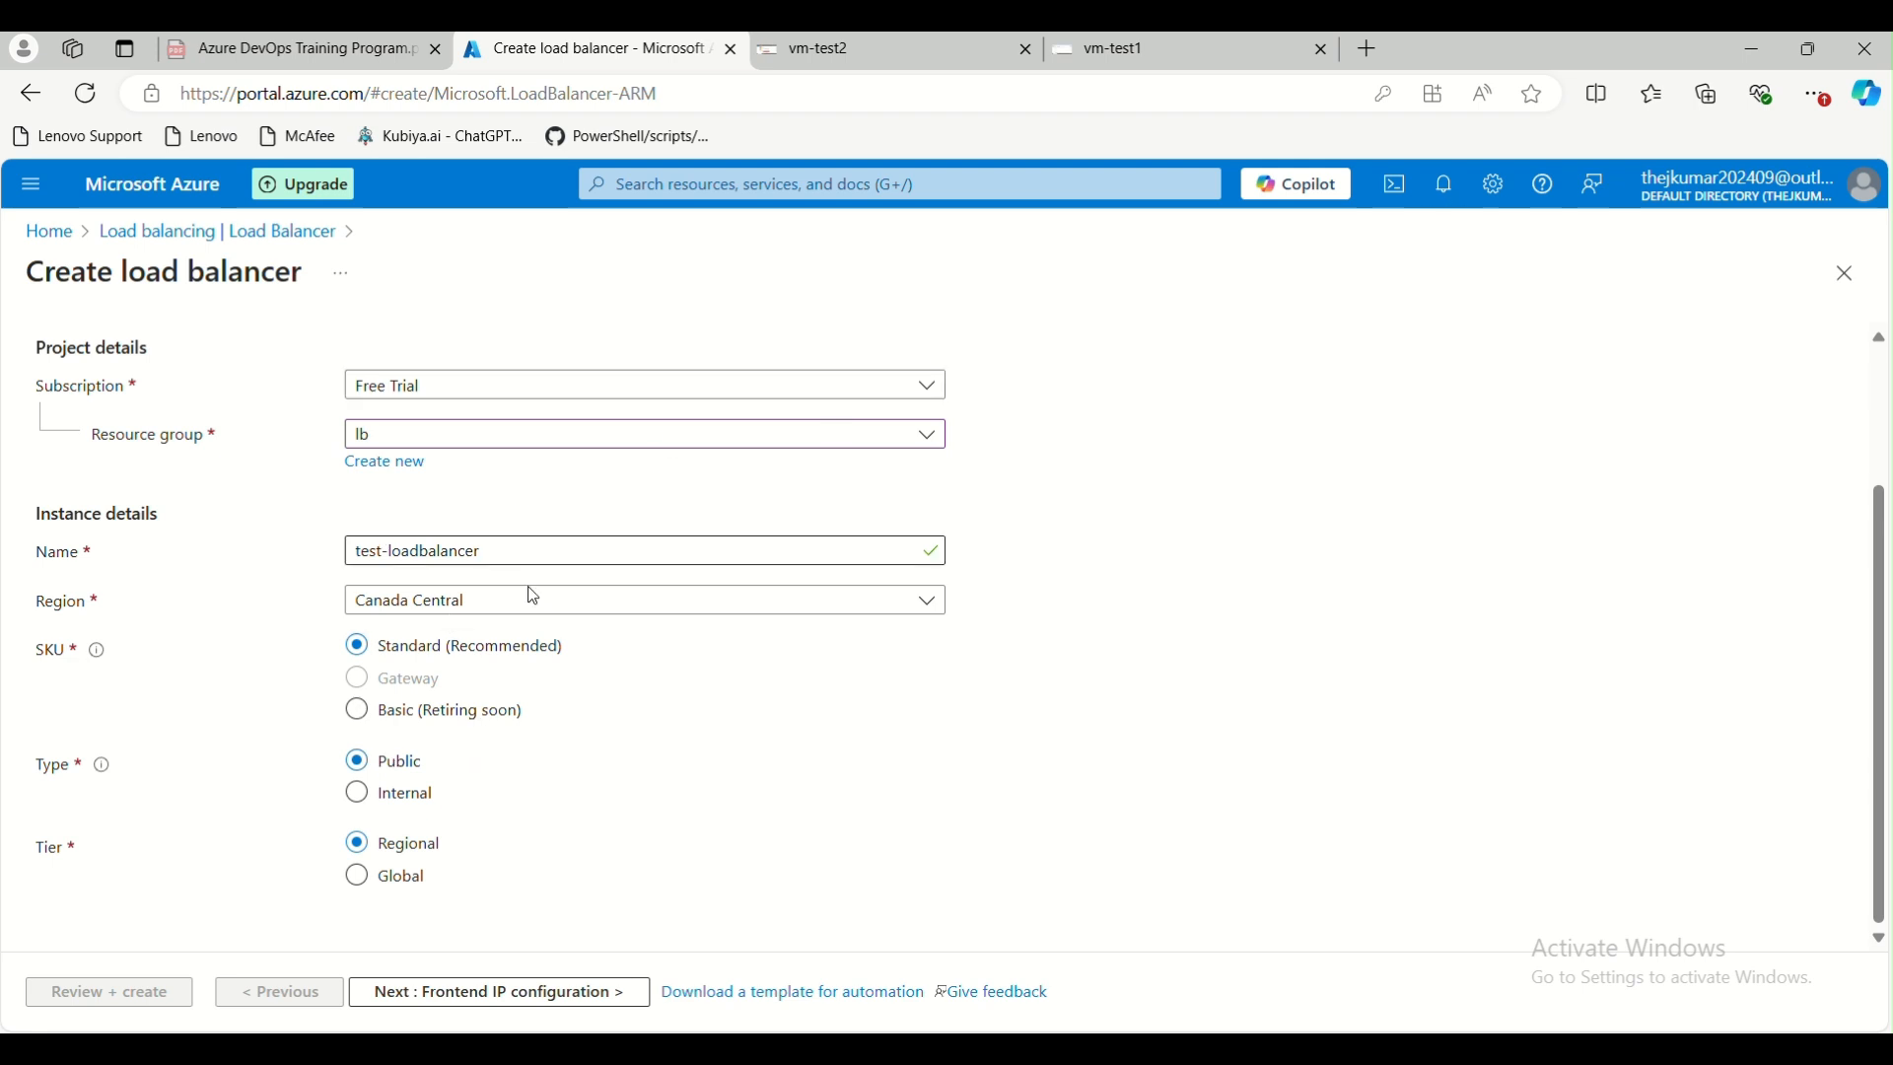
{"action": "left_click", "coordinate": [412, 804]}
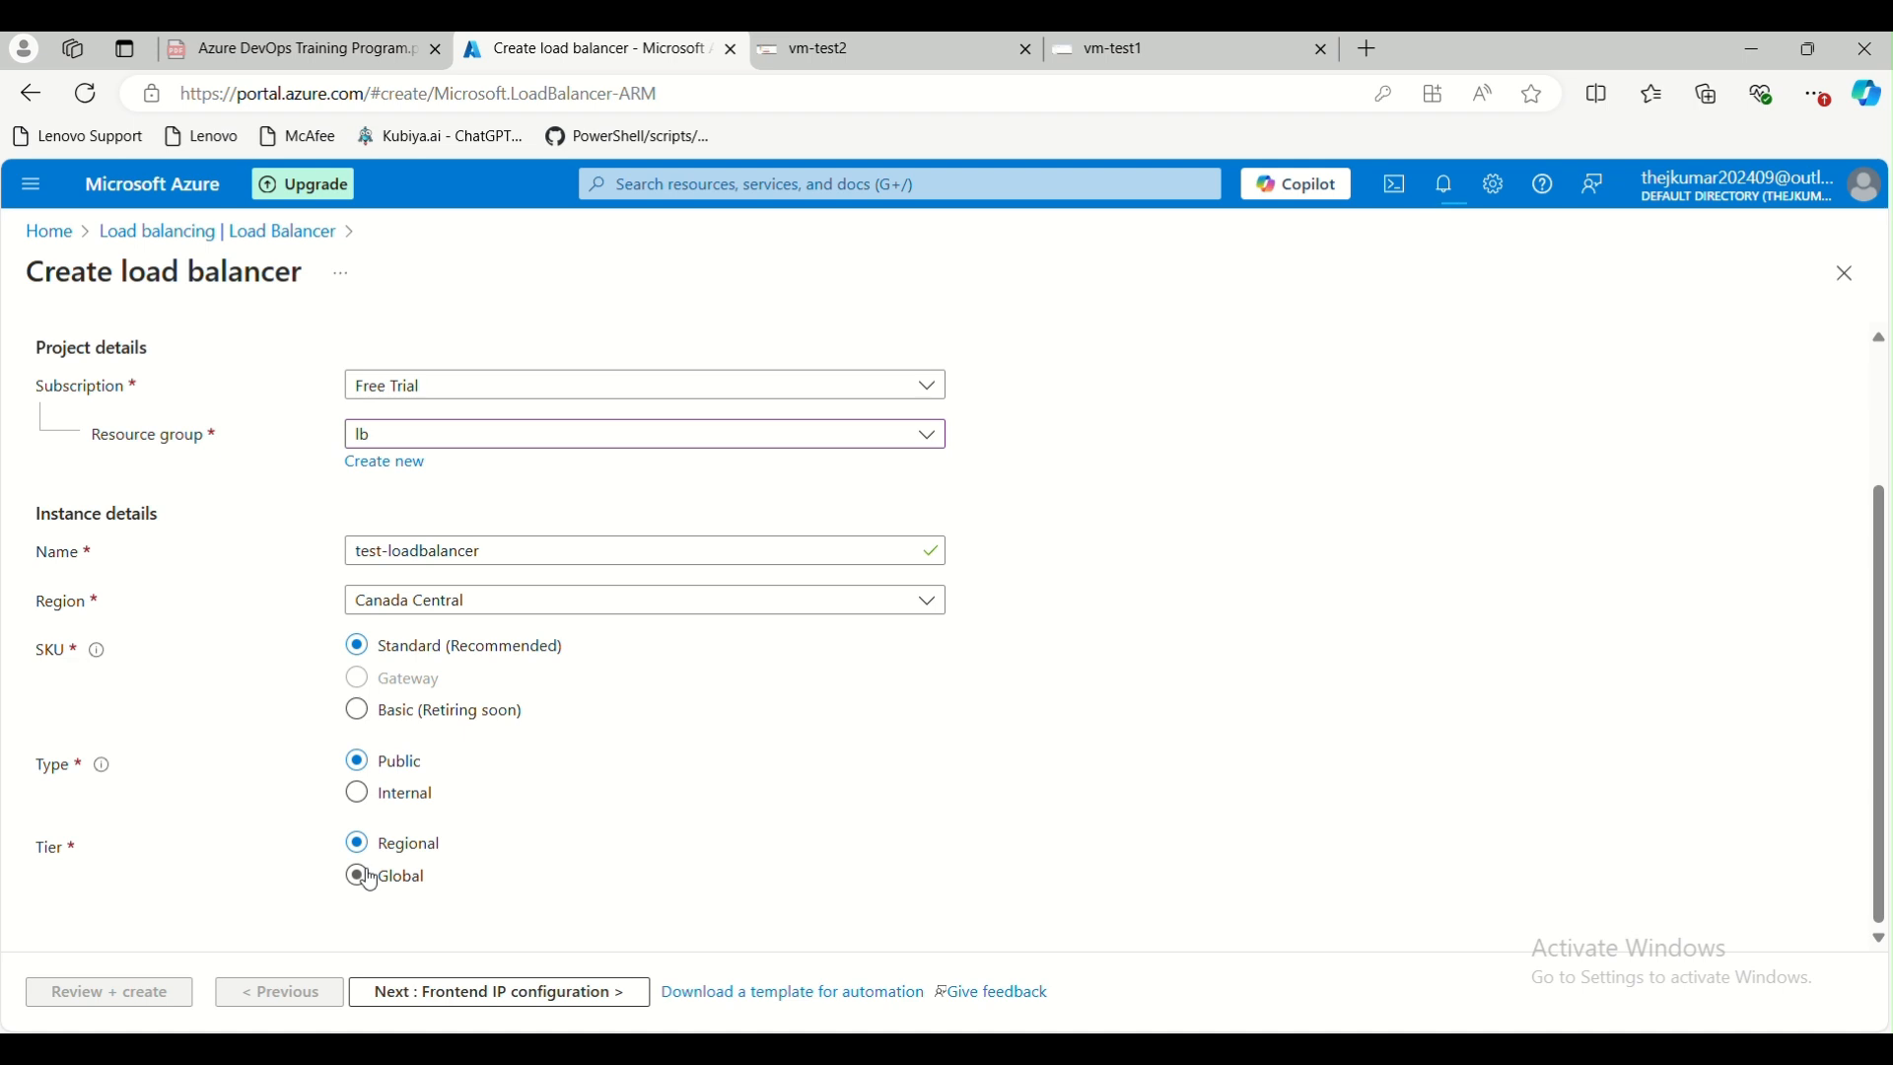
{"action": "left_click", "coordinate": [425, 884]}
{"action": "left_click", "coordinate": [385, 808]}
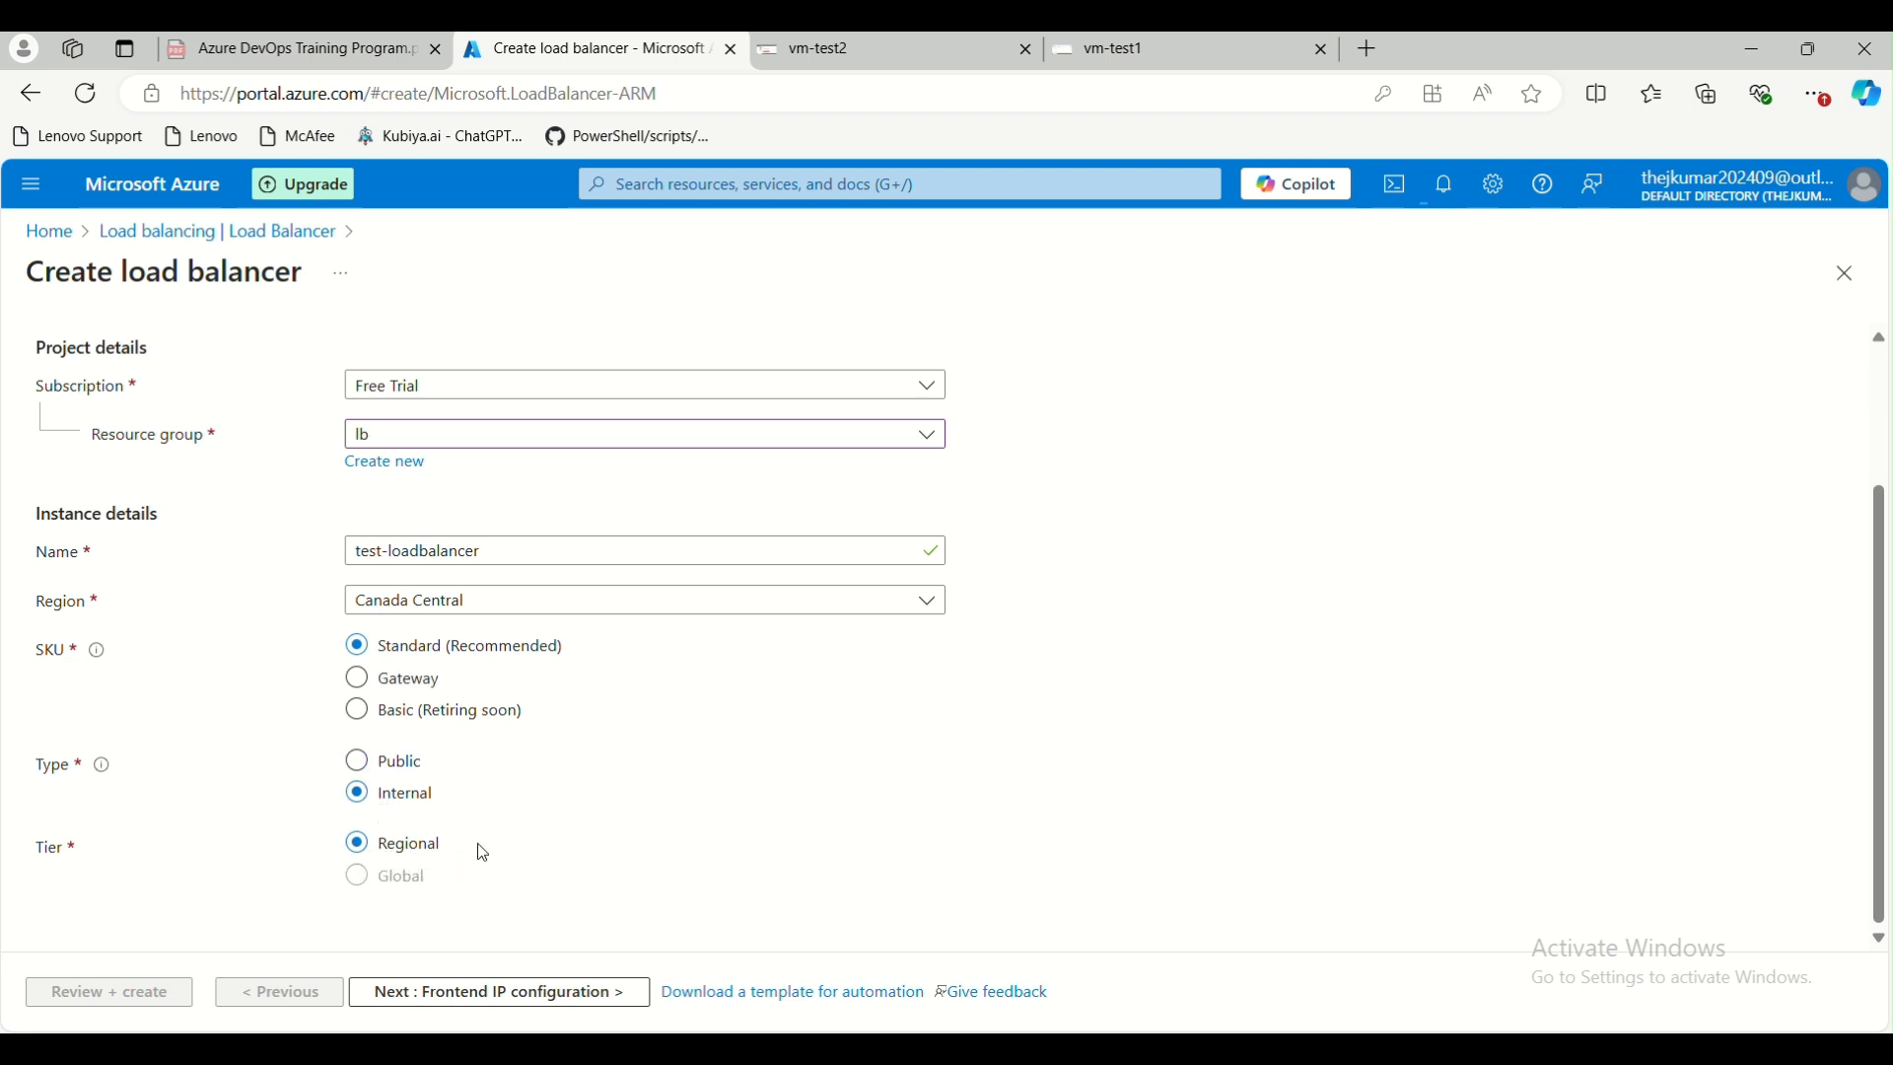
Set the load balancer type to Public and proceed to the frontend IP configuration
{"action": "left_click", "coordinate": [400, 765]}
{"action": "left_click", "coordinate": [437, 998]}
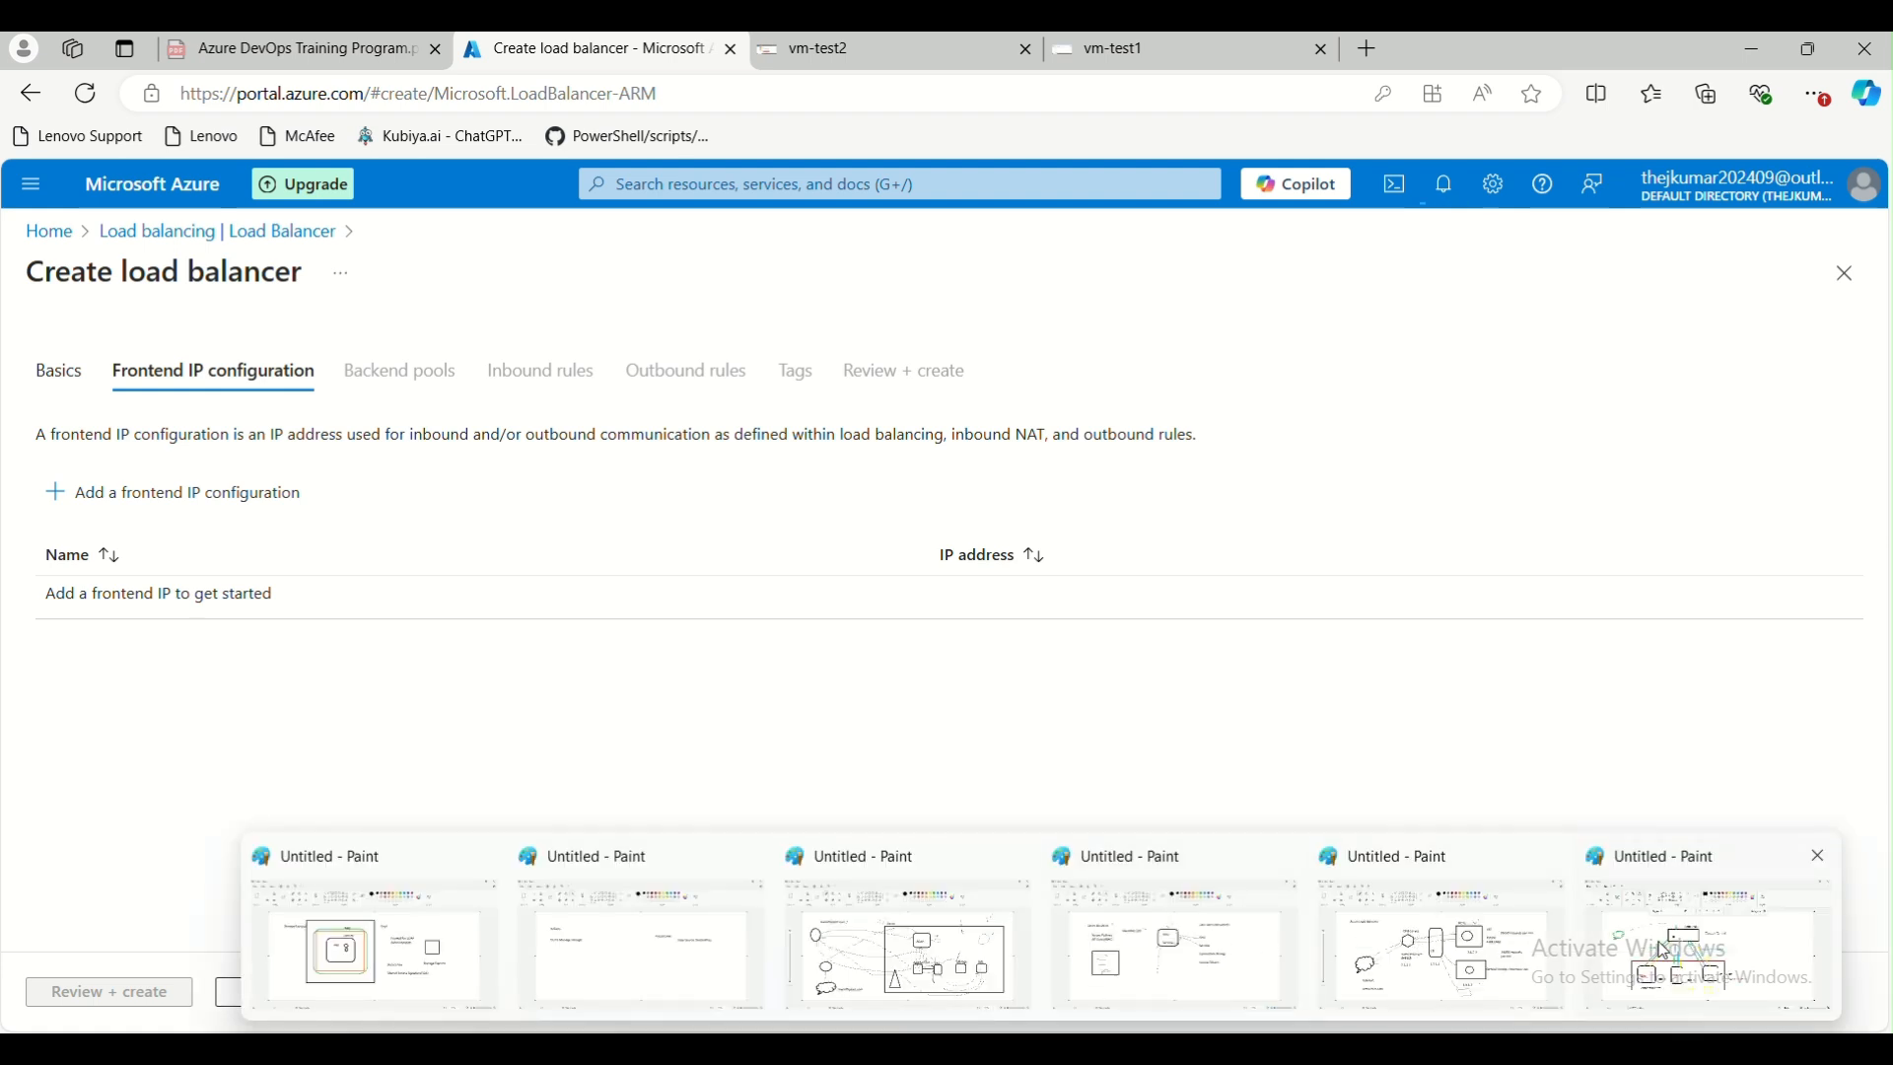
Review the Front End IP label in the Paint load balancer diagram, and return to the frontend IP configuration in the portal
{"action": "left_click", "coordinate": [1656, 946]}
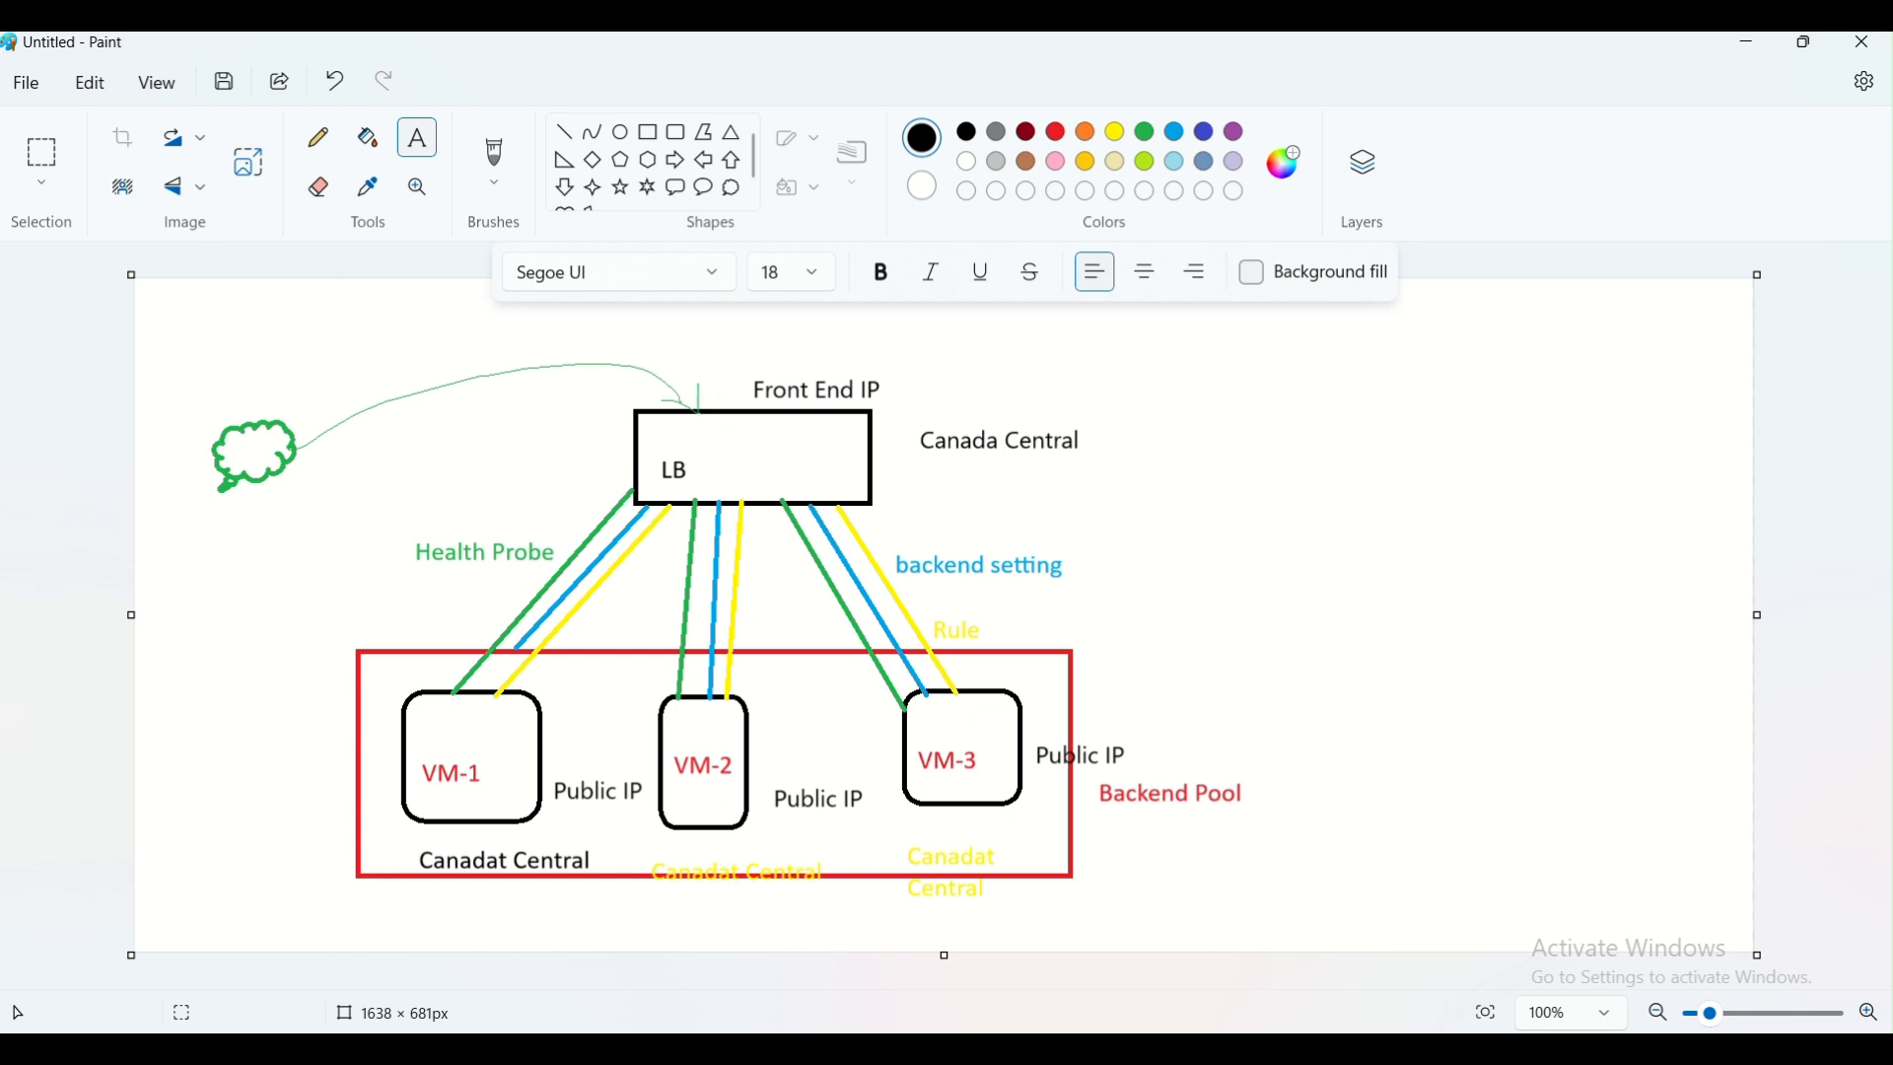
{"action": "left_click", "coordinate": [718, 1017]}
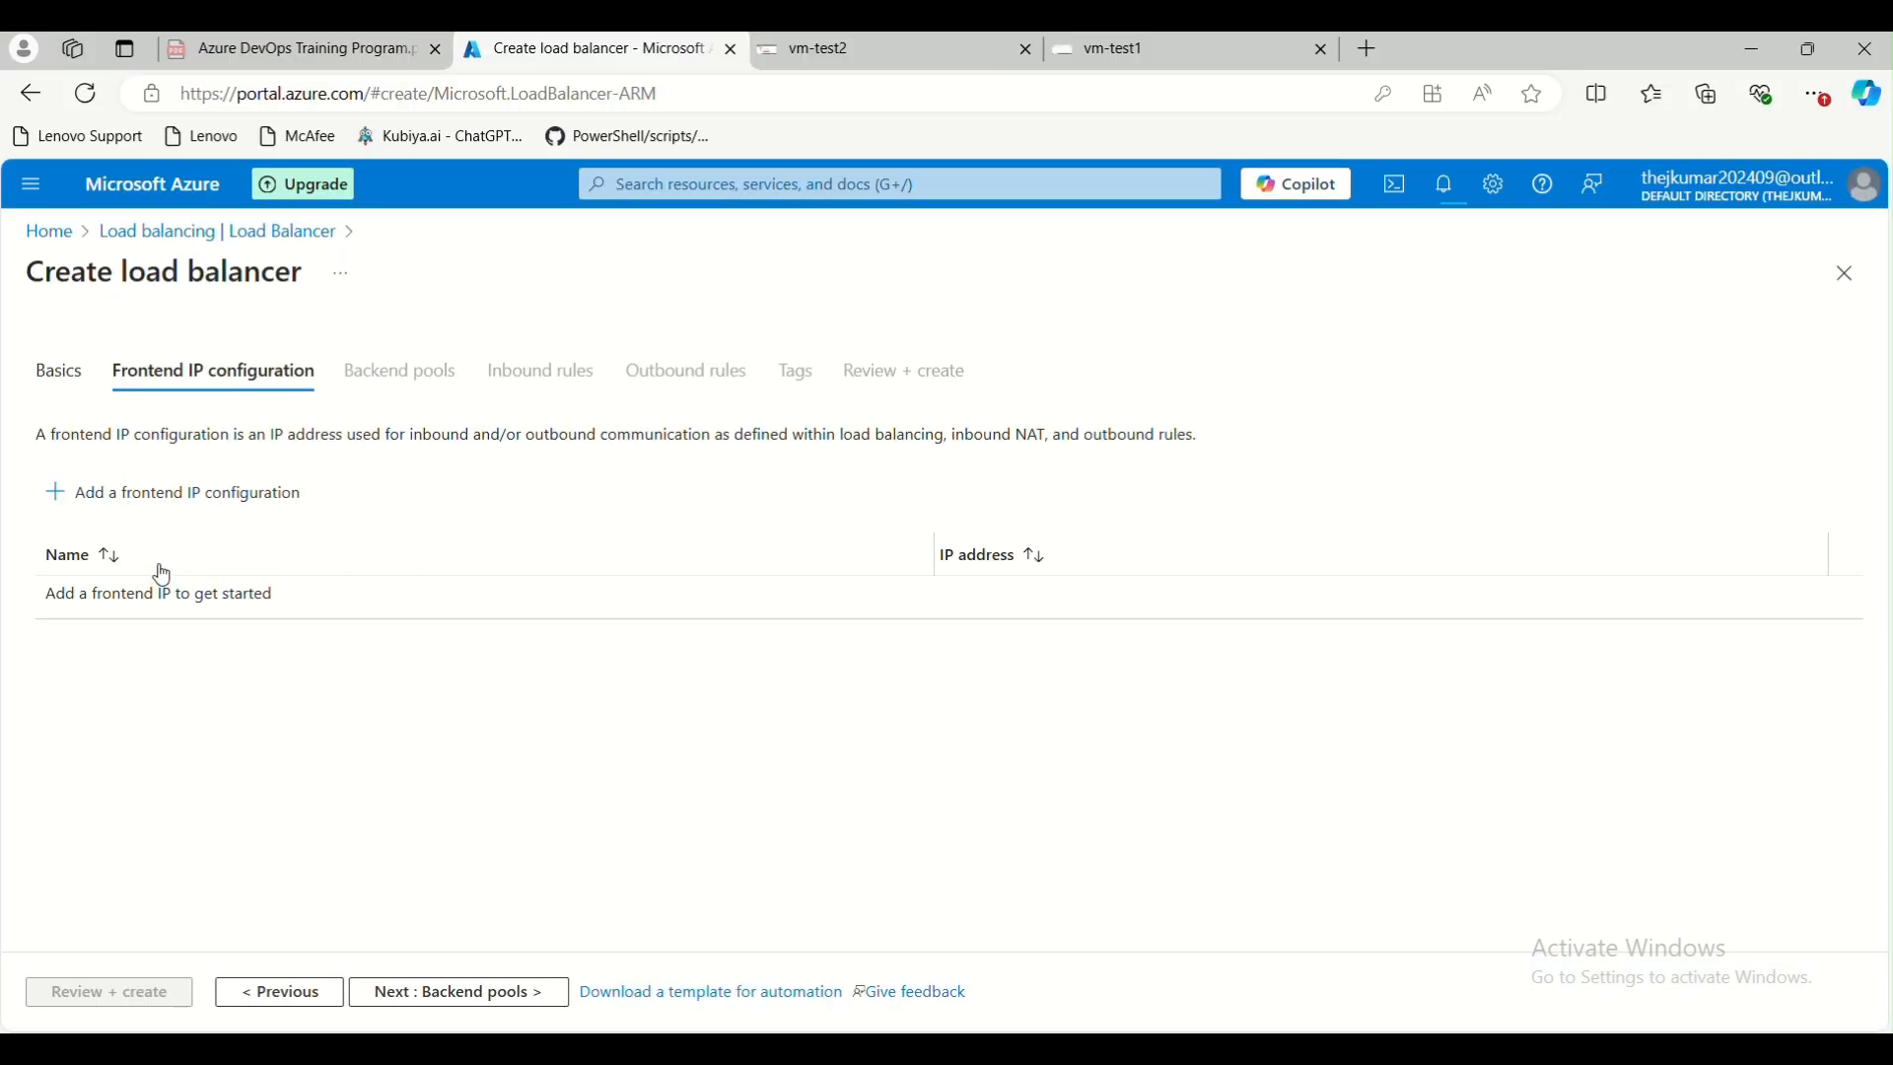
Compare the frontend IP configuration options offered for a Public load balancer with those for an Internal one, without adding either
{"action": "left_click", "coordinate": [187, 494]}
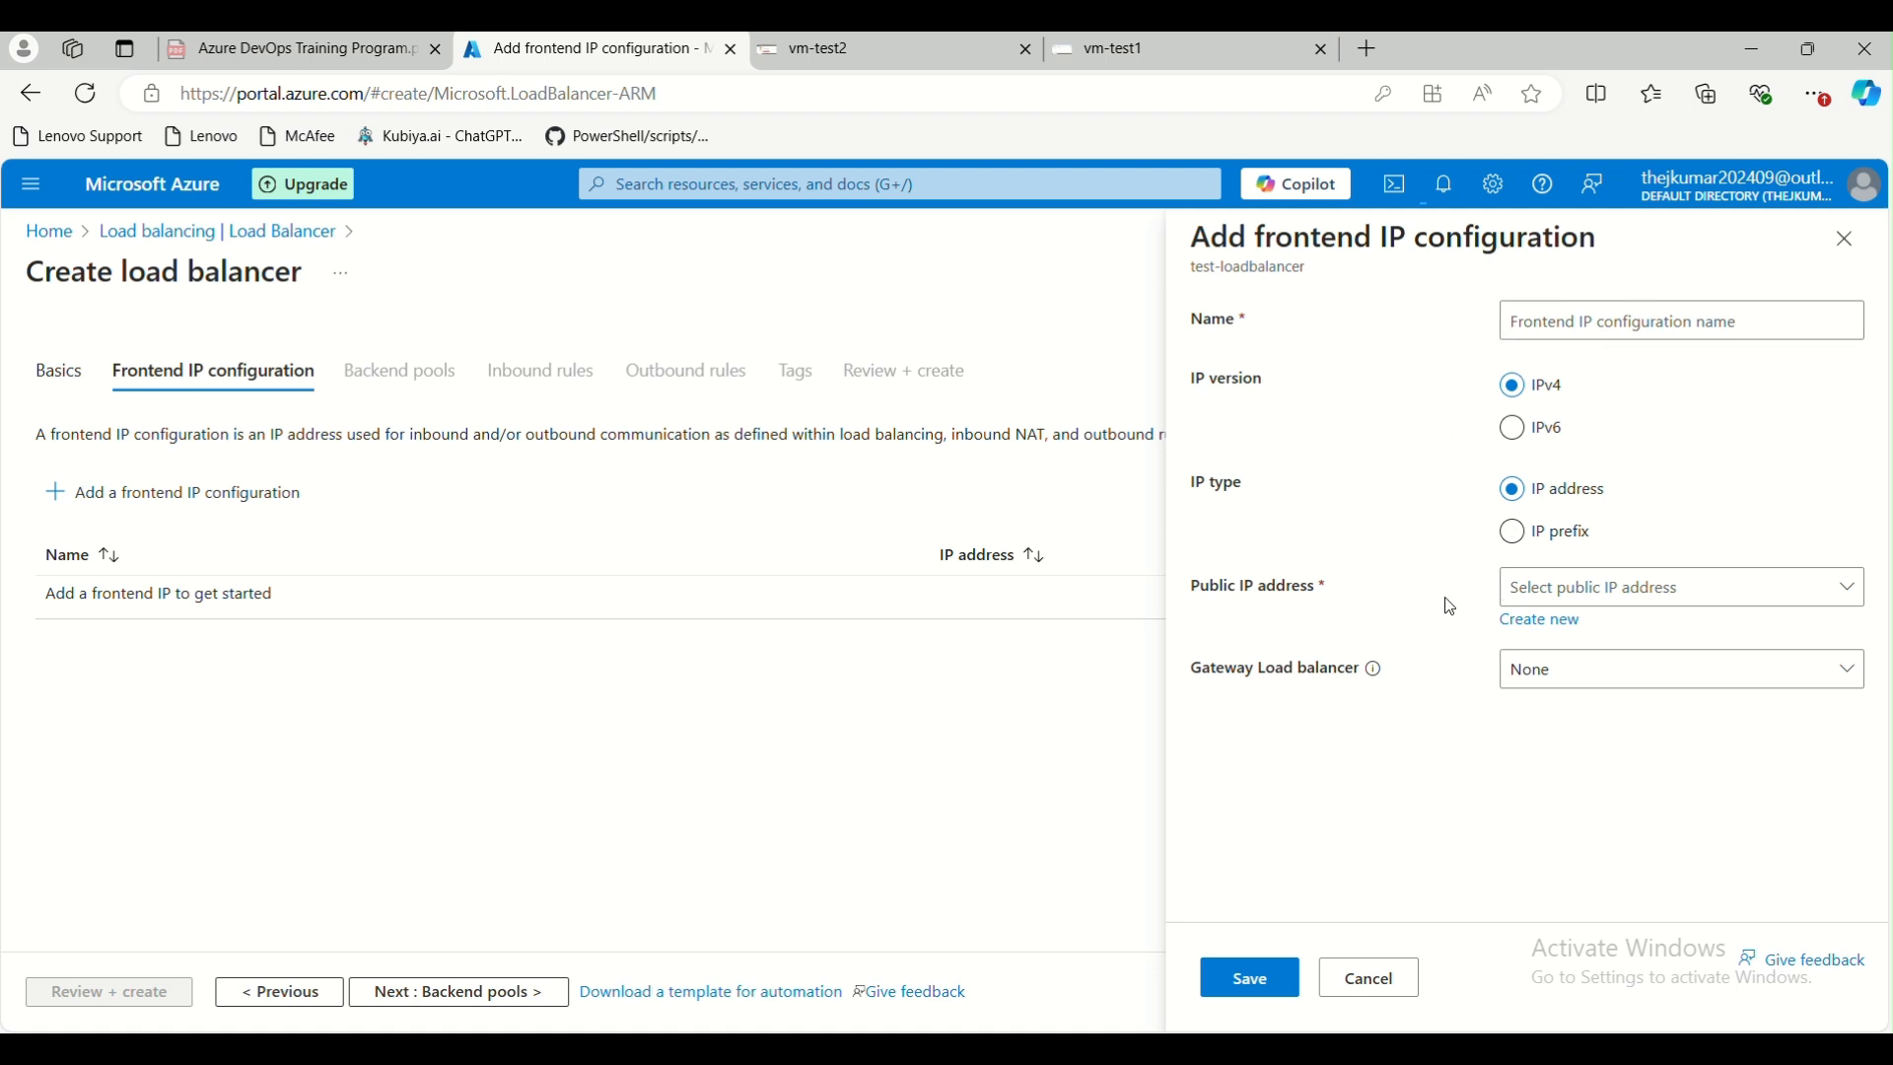
{"action": "left_click", "coordinate": [1400, 980]}
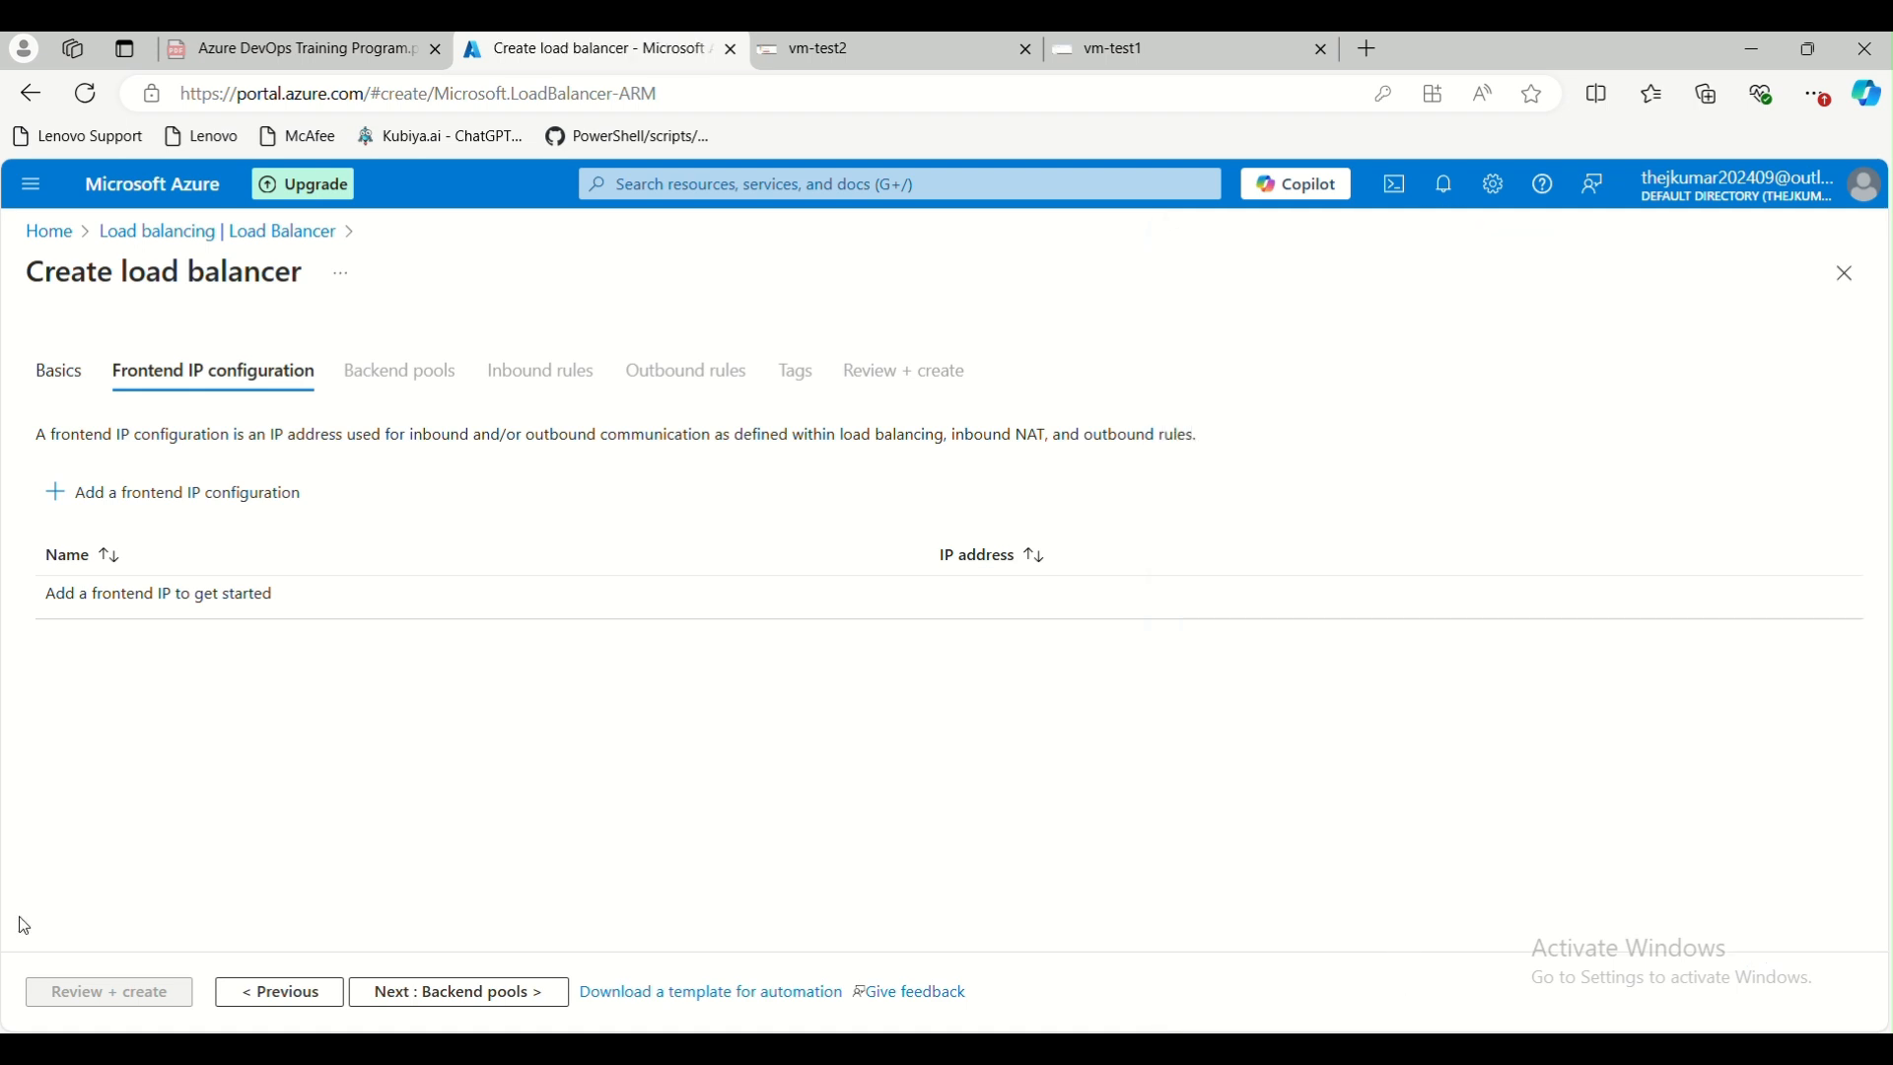
{"action": "left_click", "coordinate": [279, 992]}
{"action": "scroll", "coordinate": [575, 752], "scroll_direction": "down", "scroll_amount": 2}
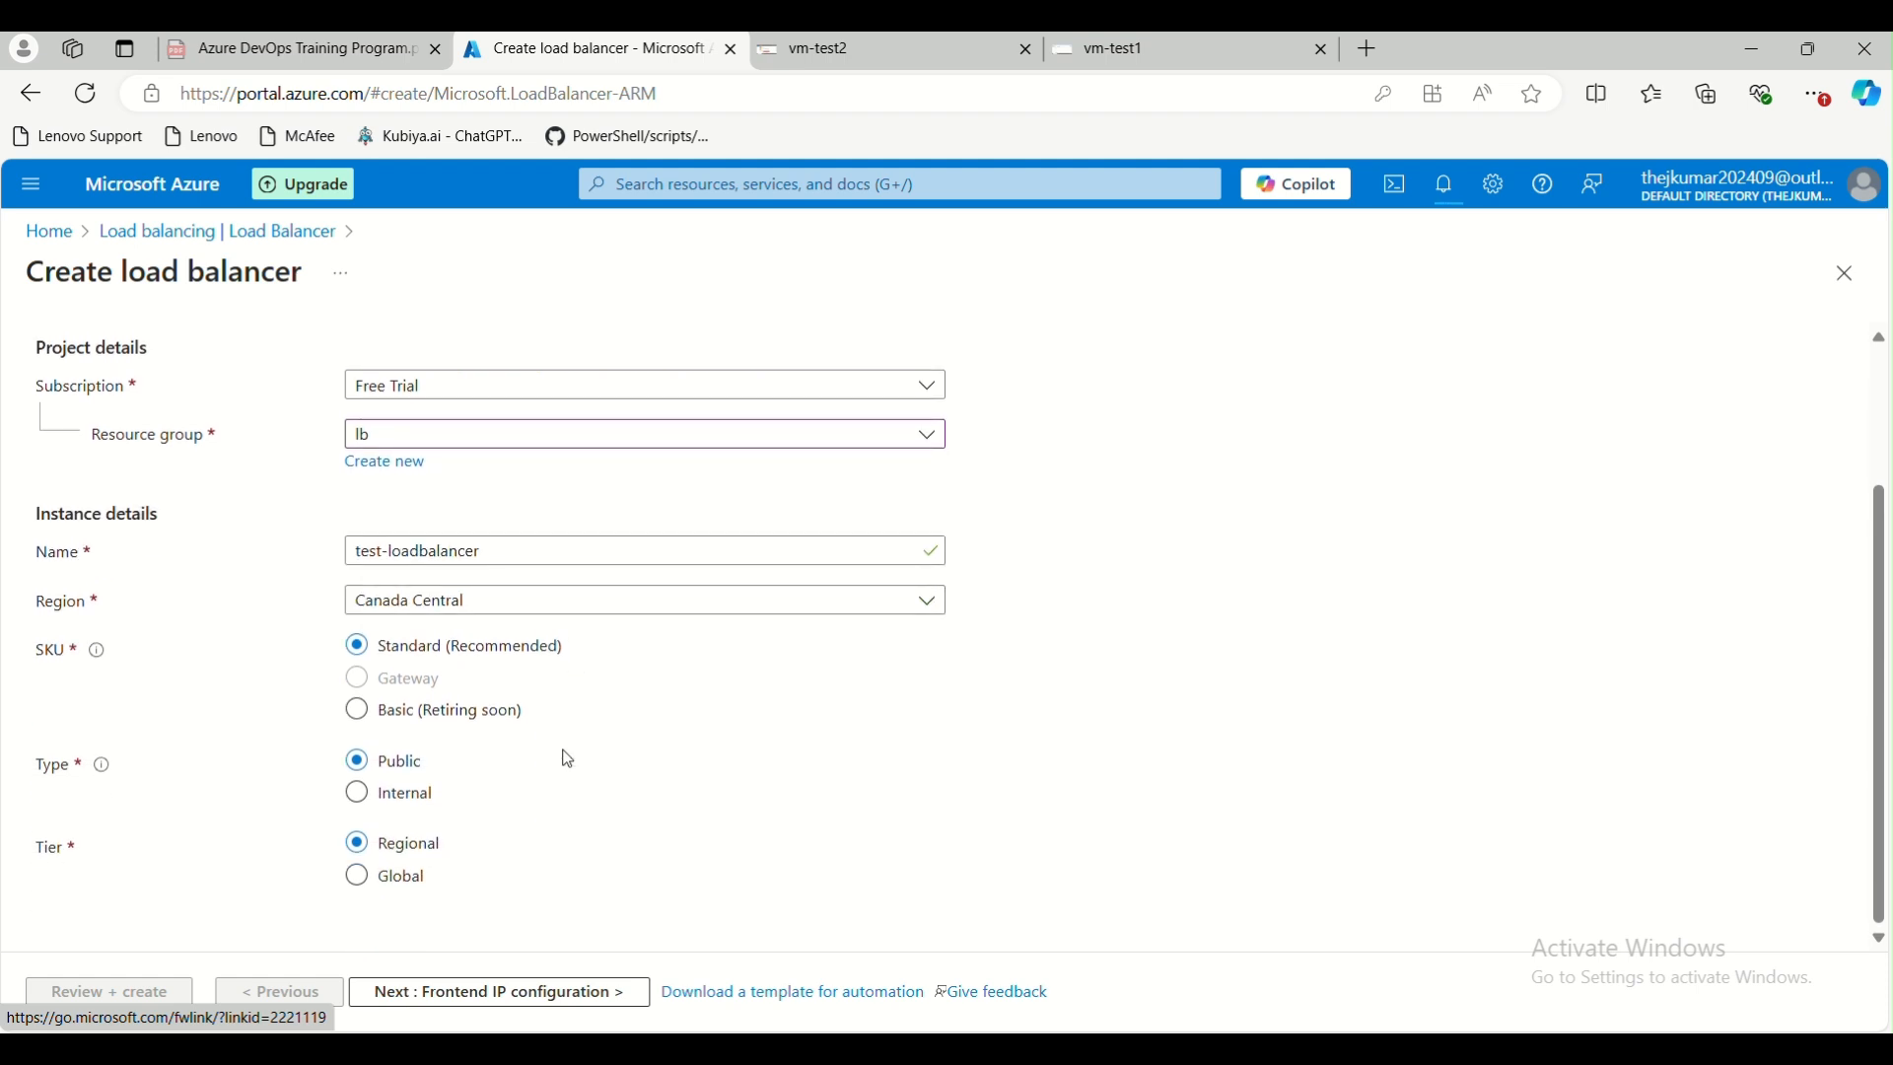
{"action": "left_click", "coordinate": [377, 811]}
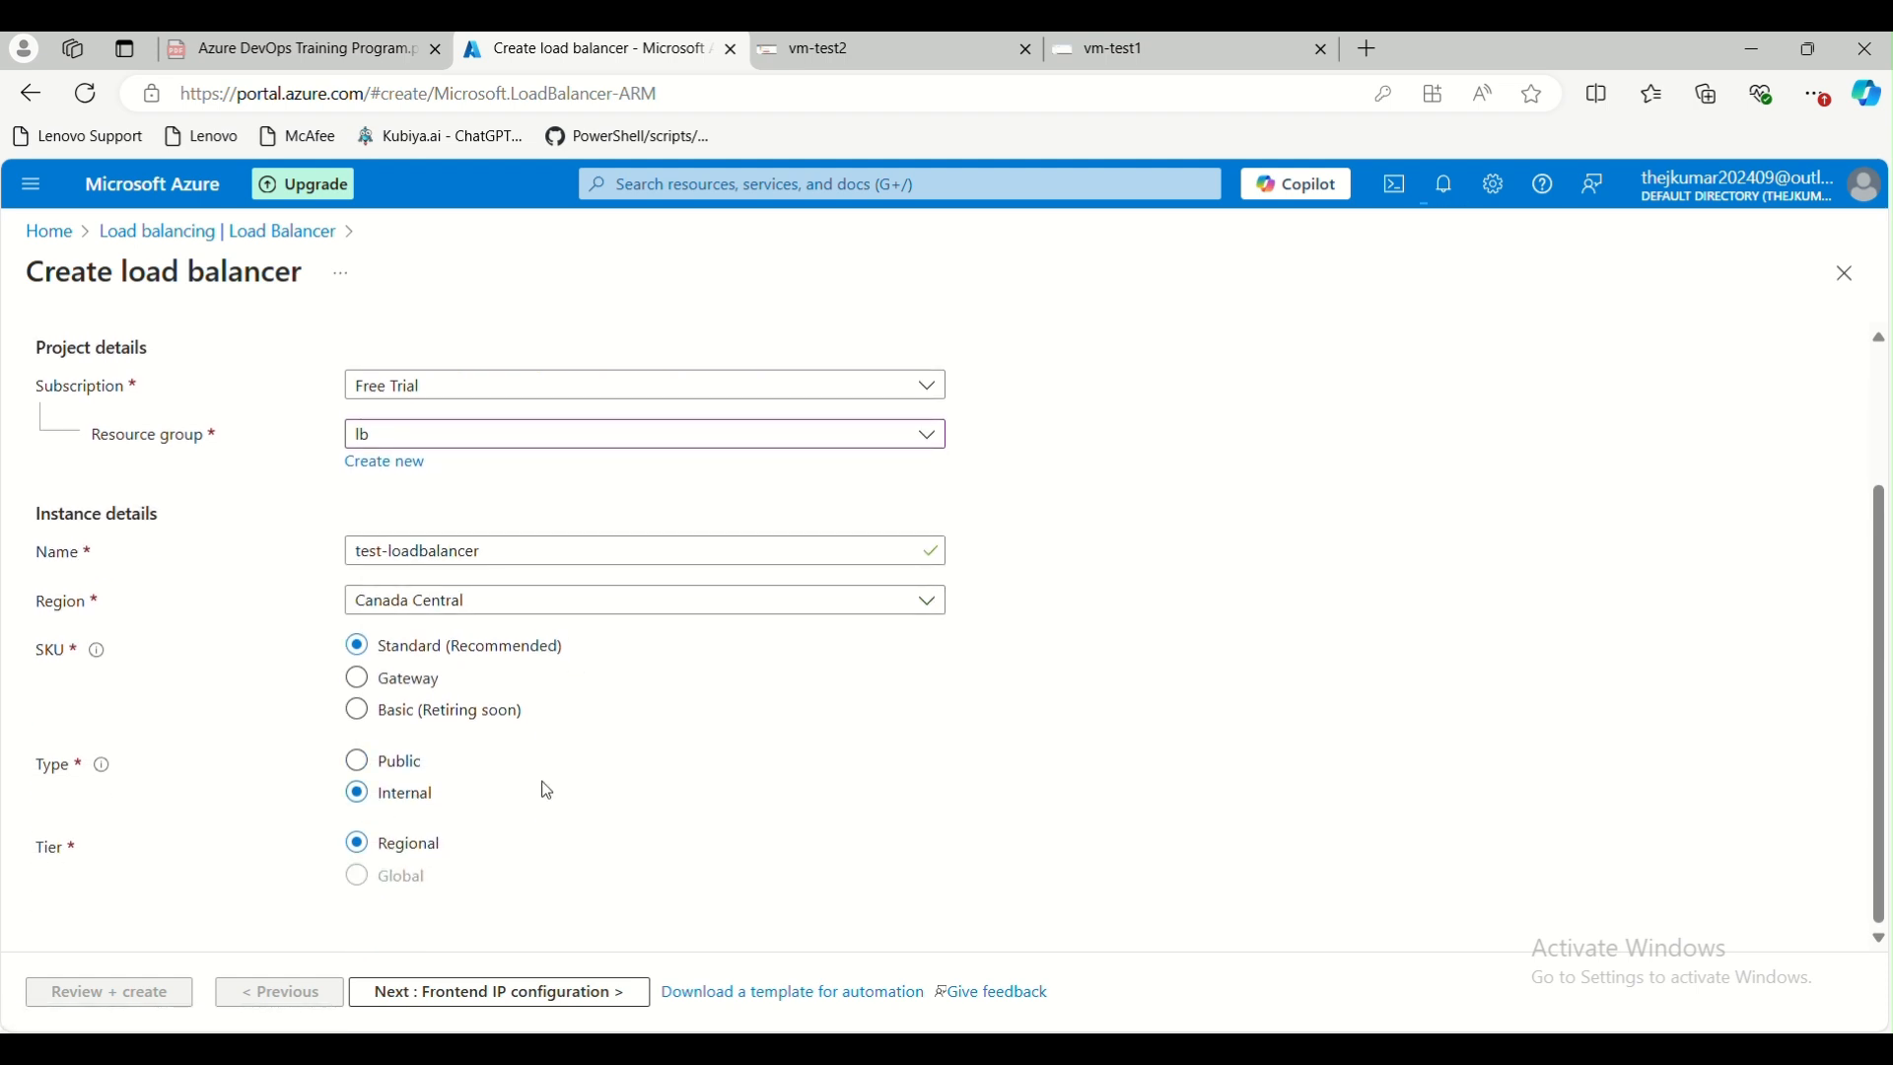
{"action": "left_click", "coordinate": [447, 988]}
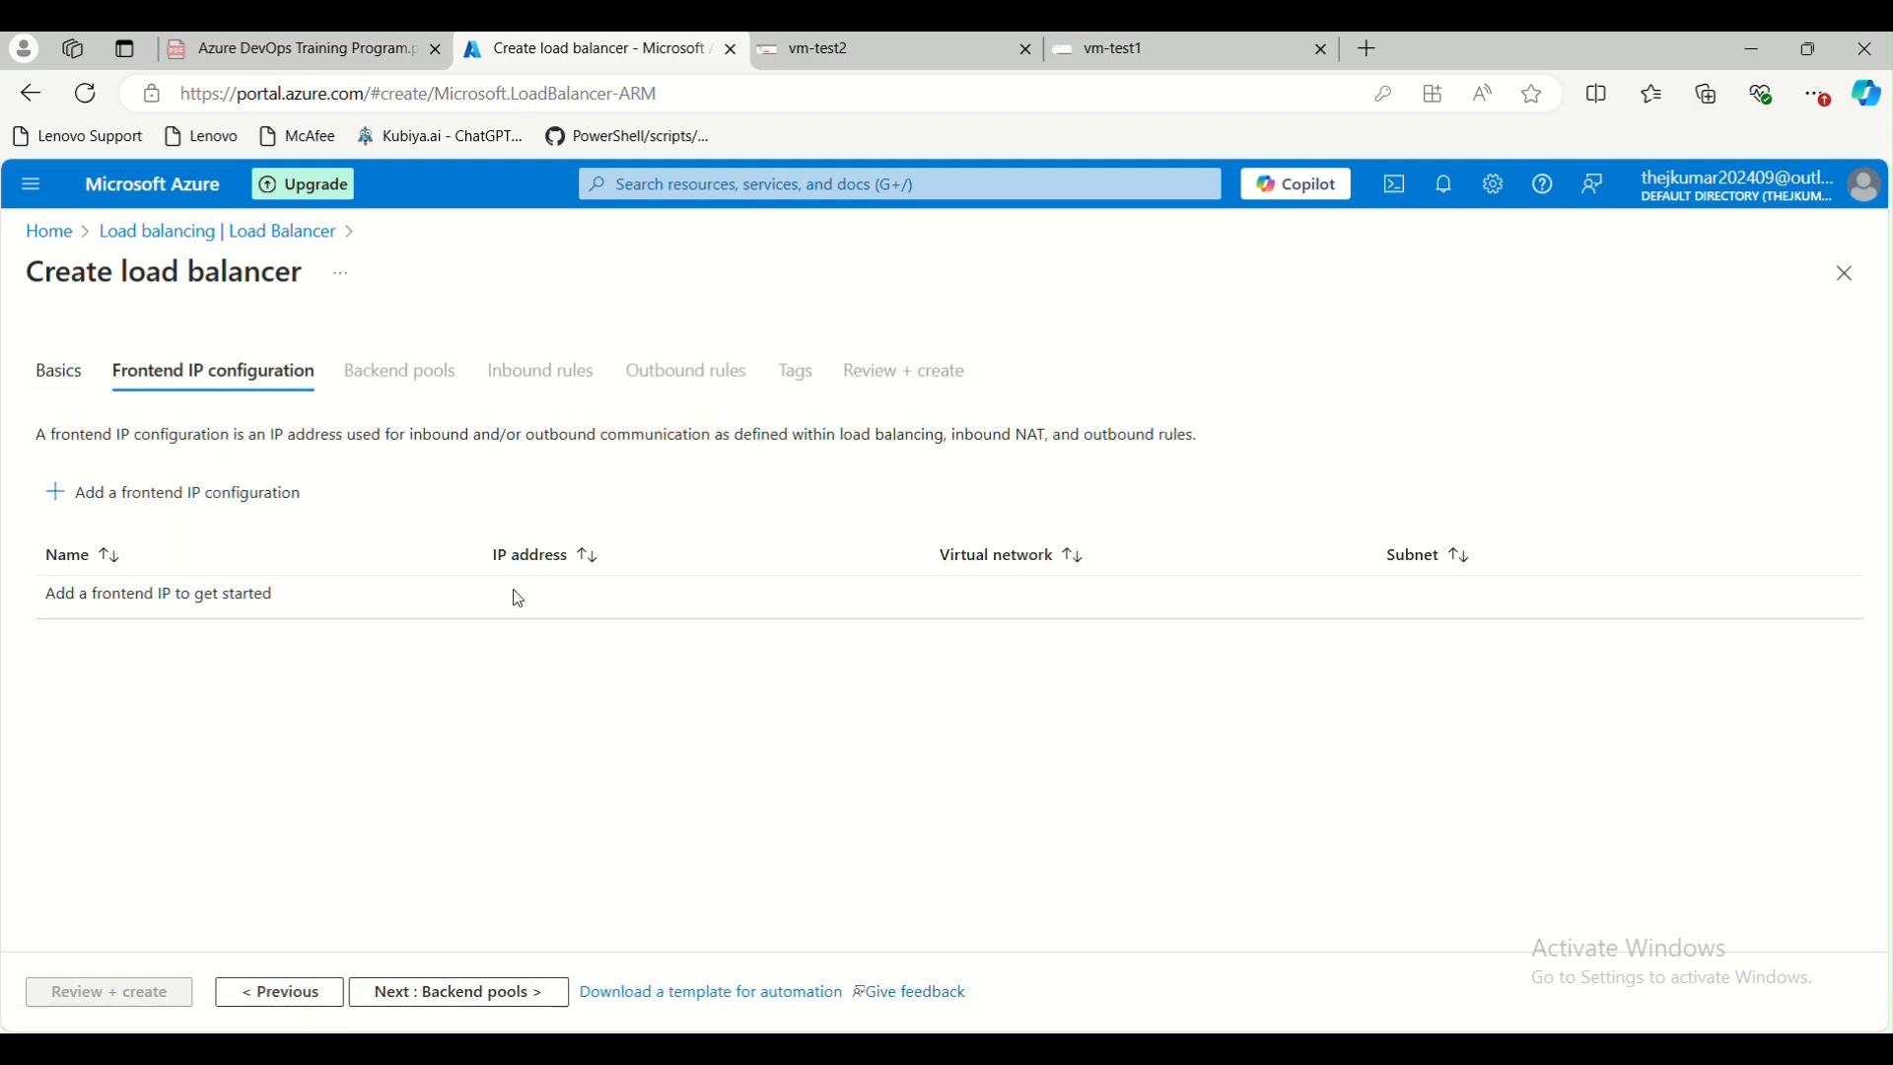
{"action": "left_click", "coordinate": [177, 498]}
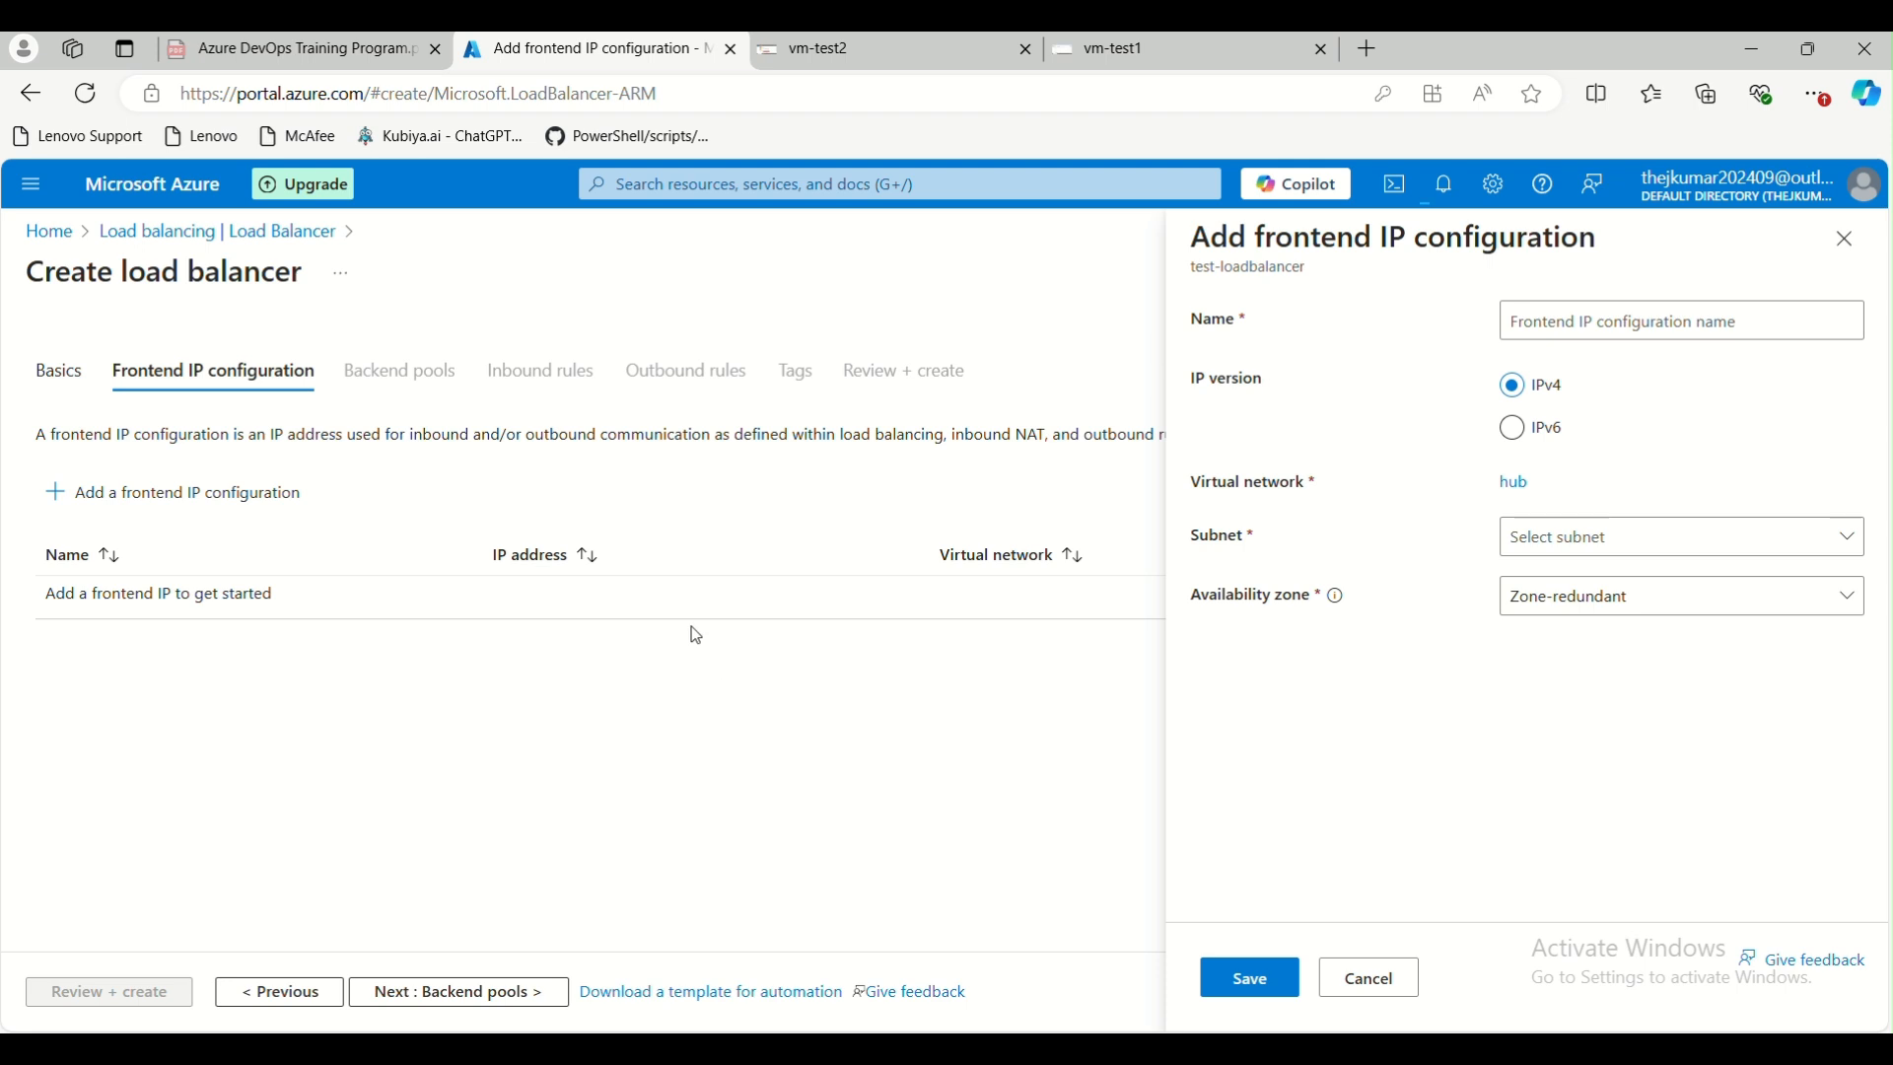
{"action": "left_click", "coordinate": [1366, 982]}
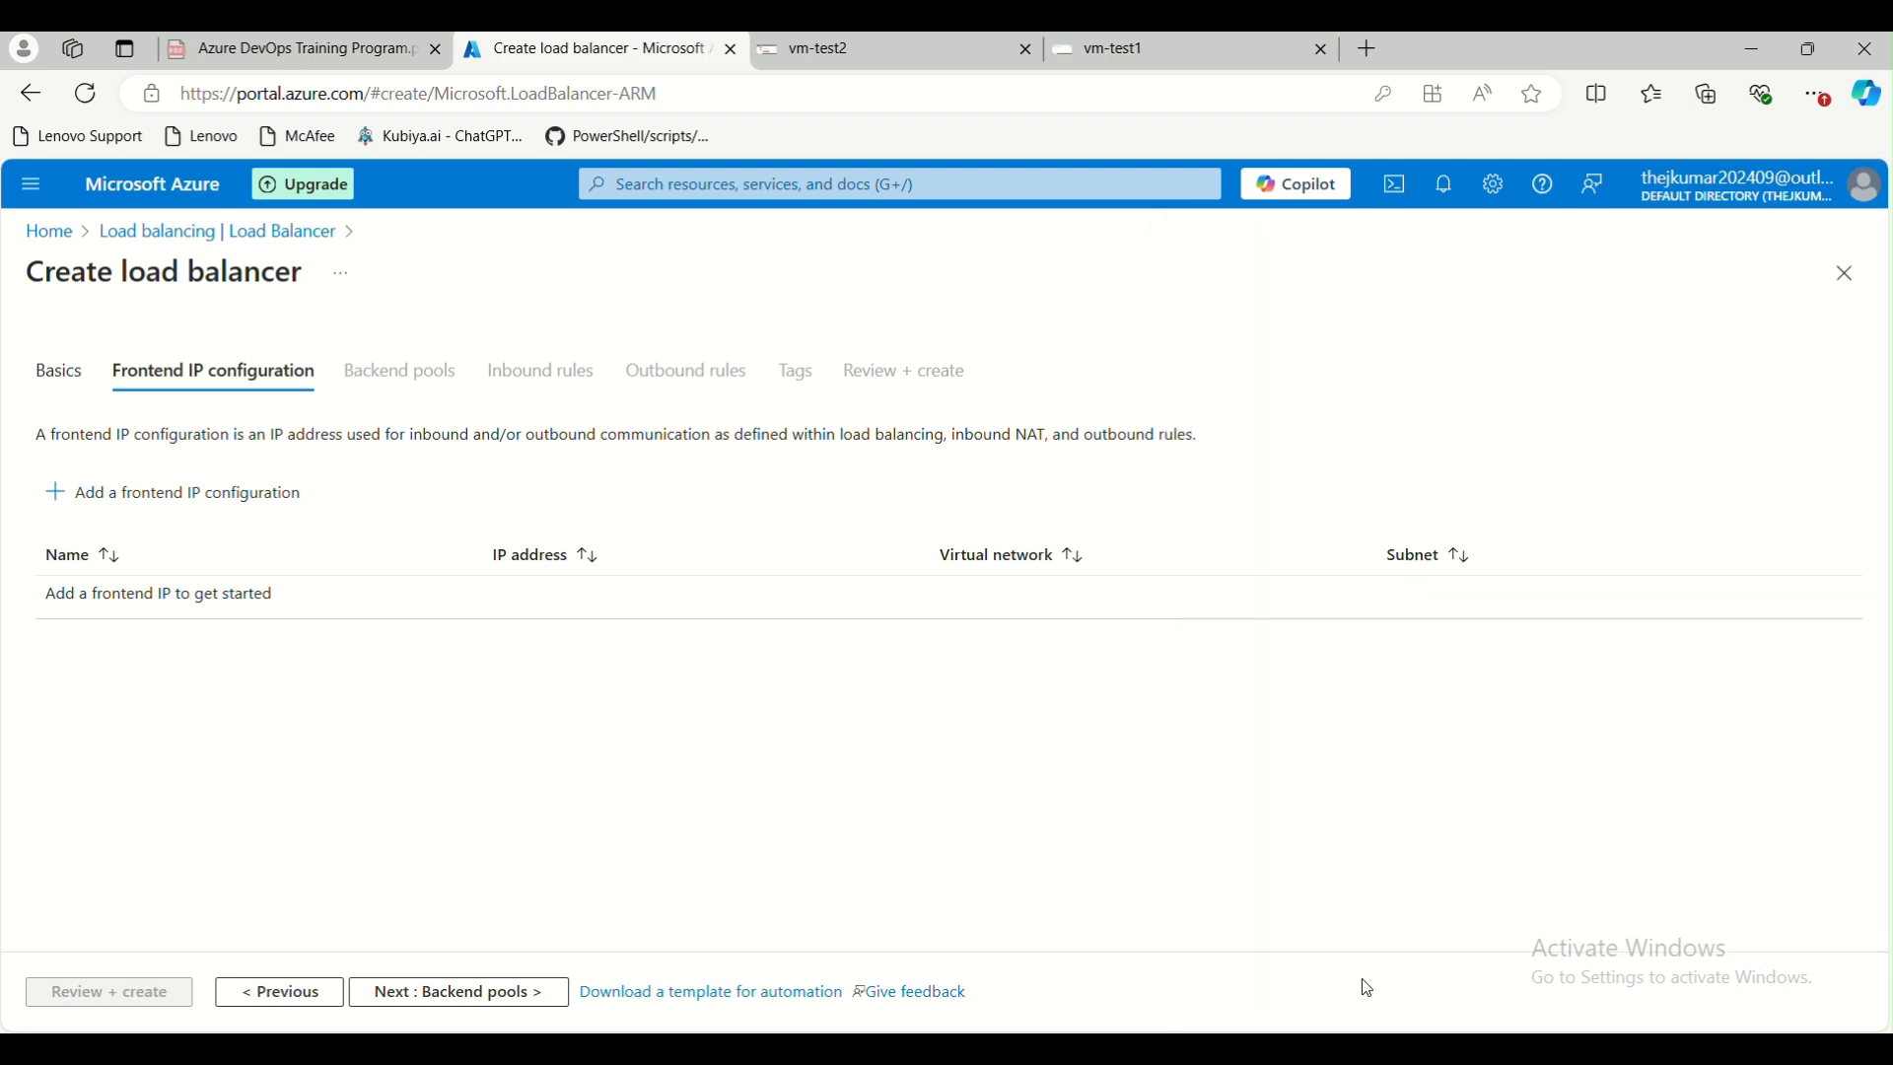
Set the load balancer type back to Public in the basics and proceed to the frontend IP configuration
{"action": "left_click", "coordinate": [280, 992]}
{"action": "scroll", "coordinate": [422, 849], "scroll_direction": "down", "scroll_amount": 2}
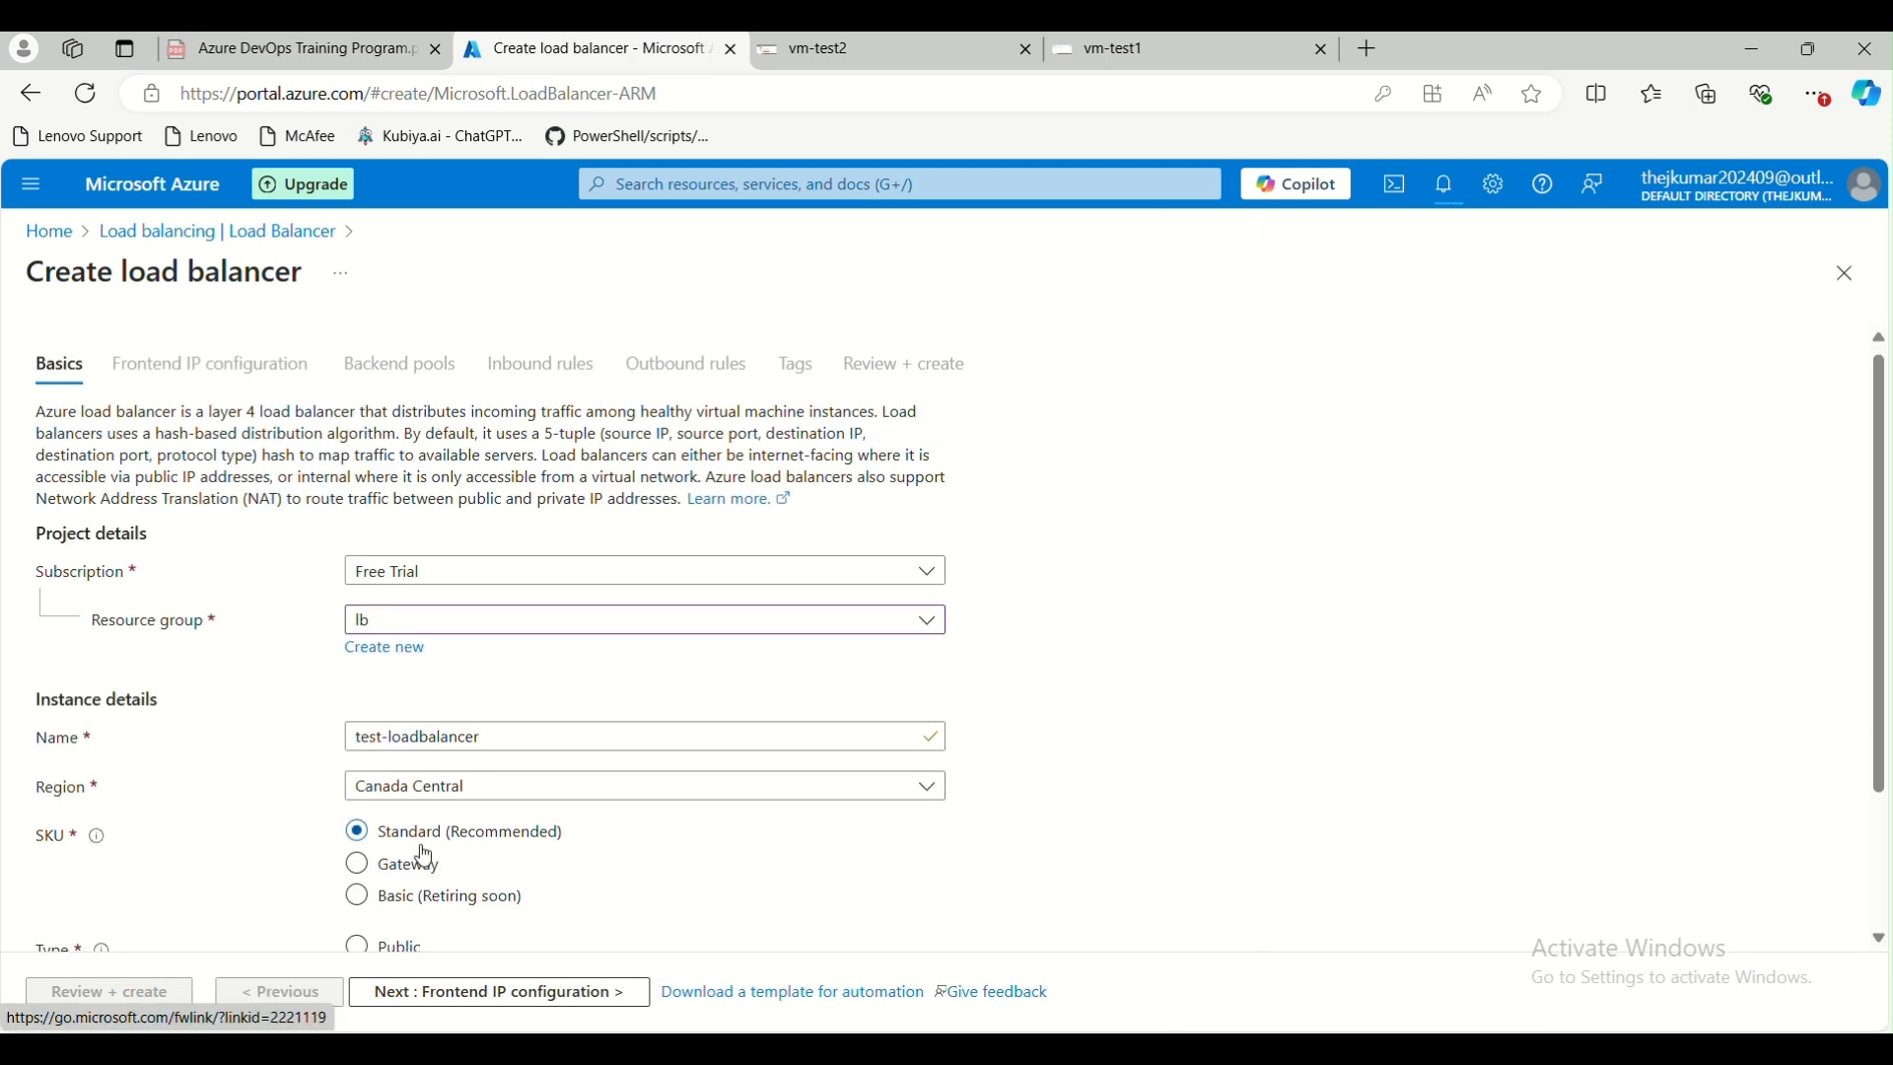
{"action": "left_click", "coordinate": [385, 764]}
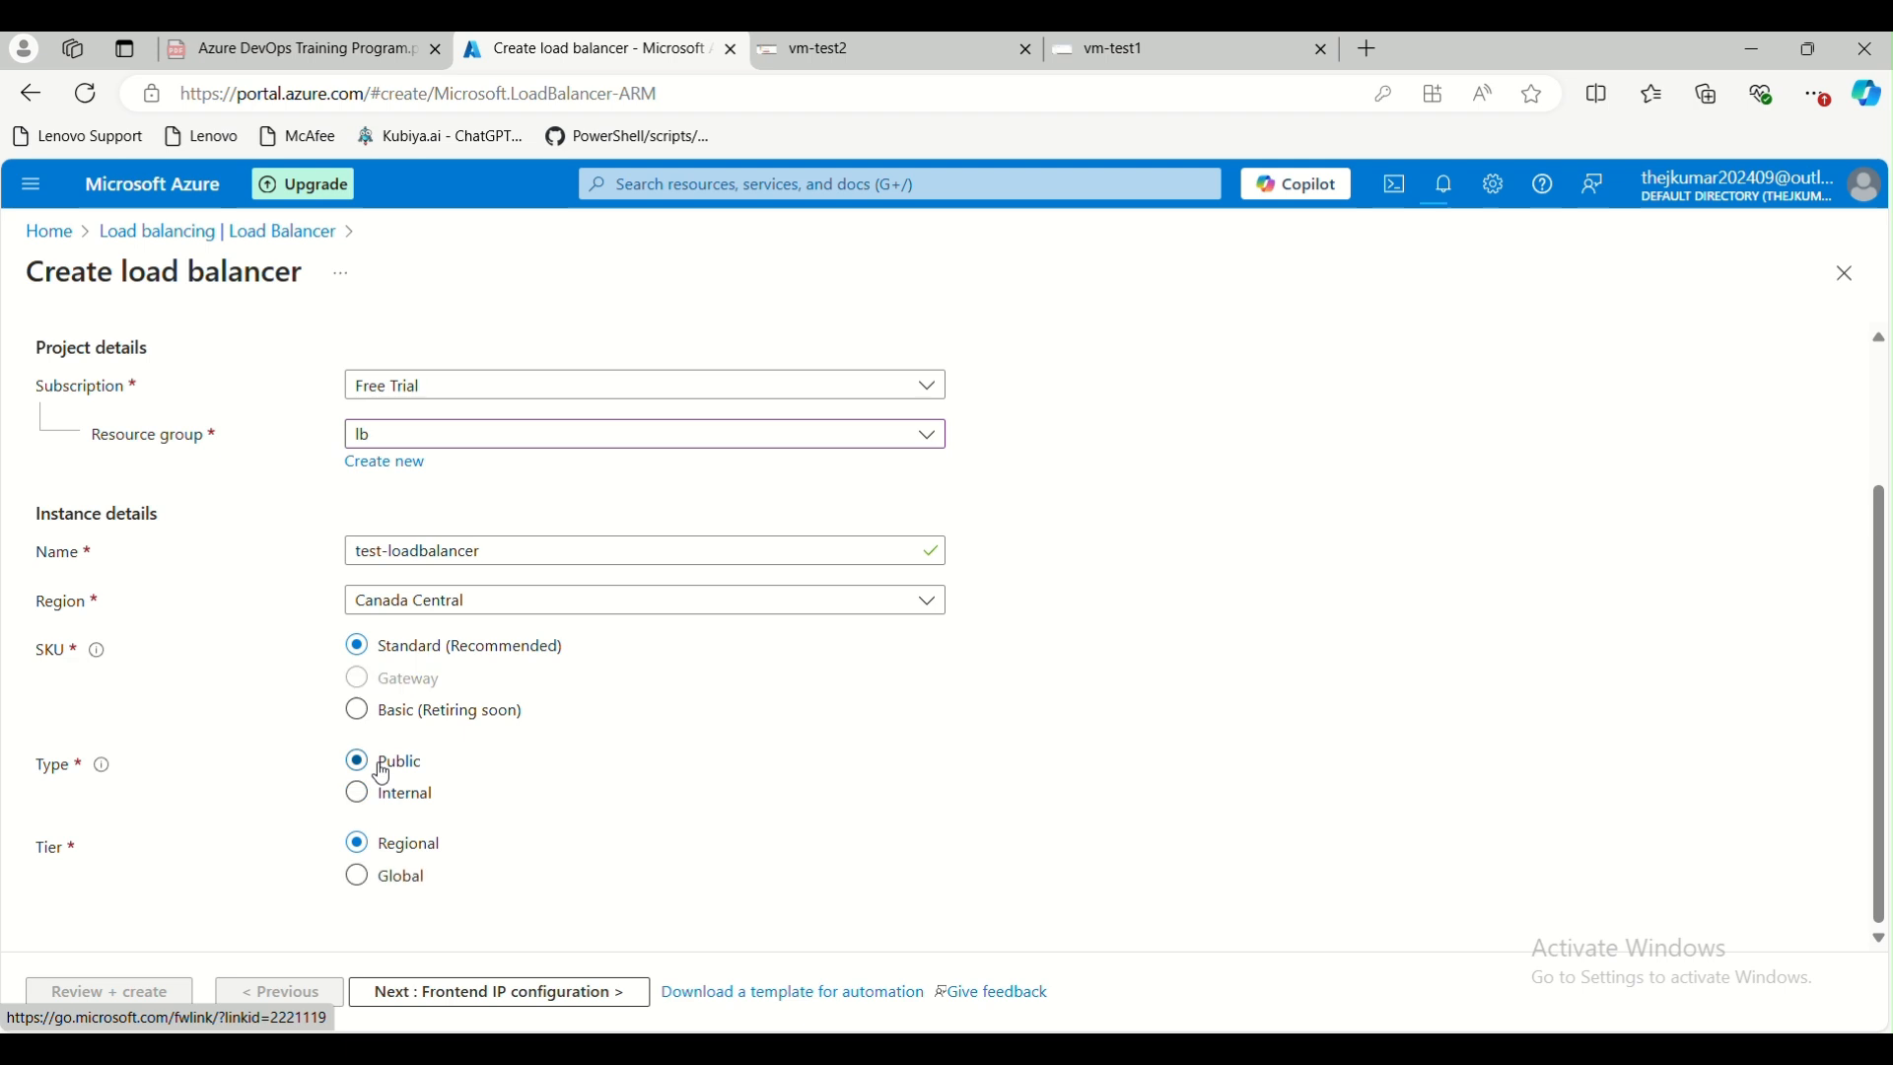
{"action": "left_click", "coordinate": [400, 998]}
Start a new frontend IP configuration named test-lb-pip
{"action": "left_click", "coordinate": [157, 493]}
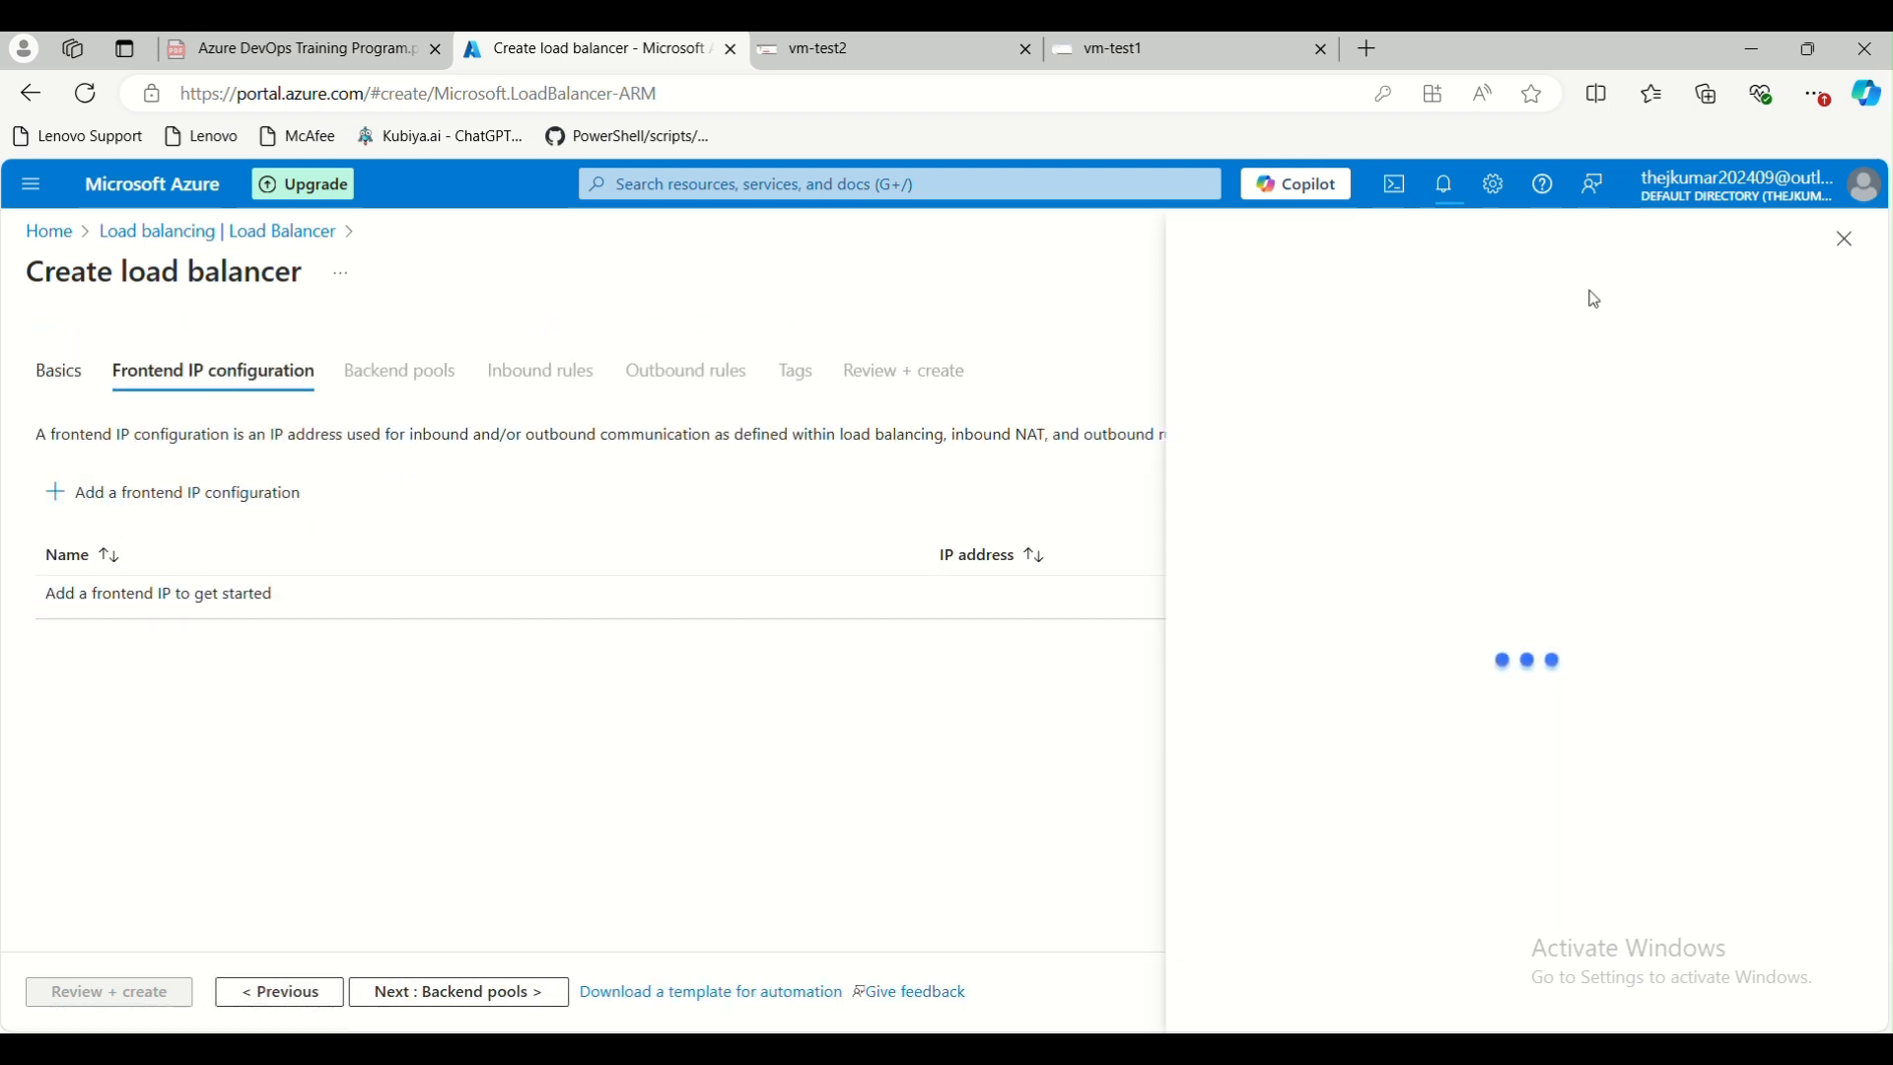
{"action": "left_click", "coordinate": [1693, 317]}
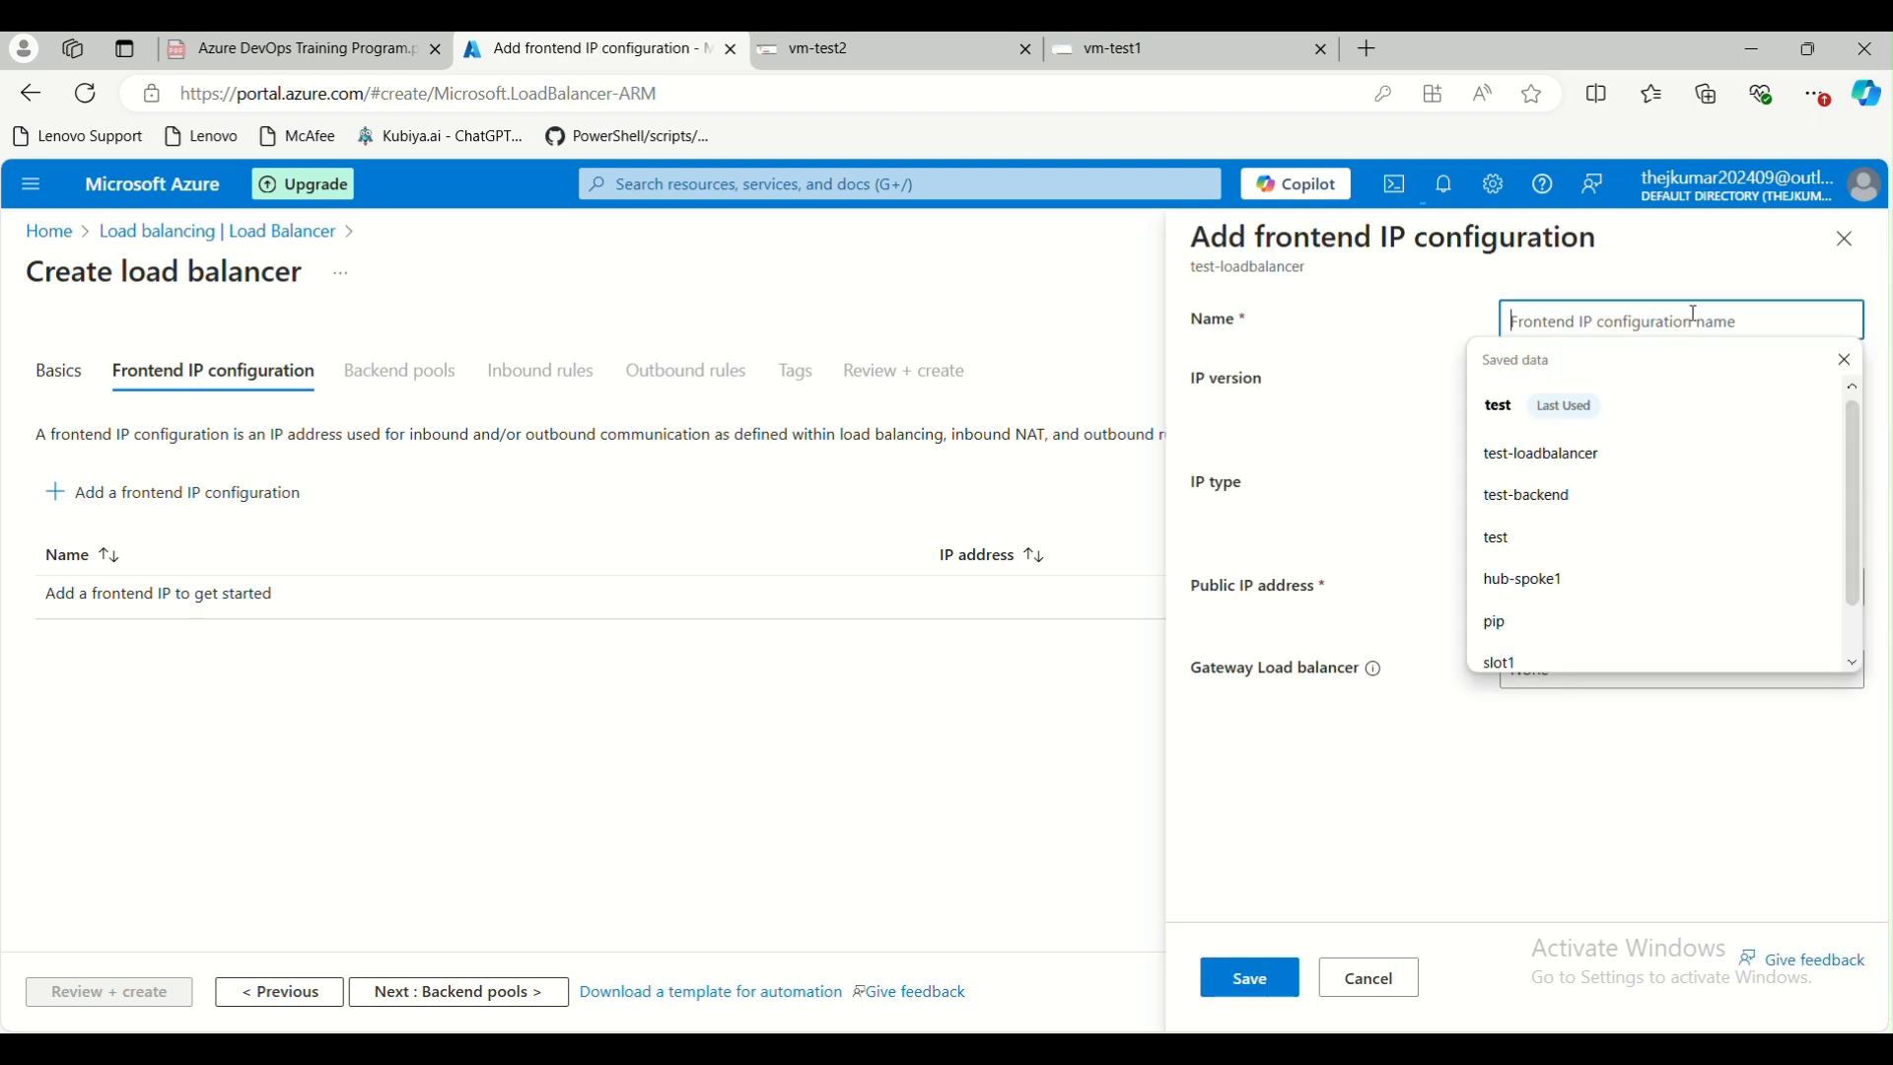
{"action": "type", "text": "test-"}
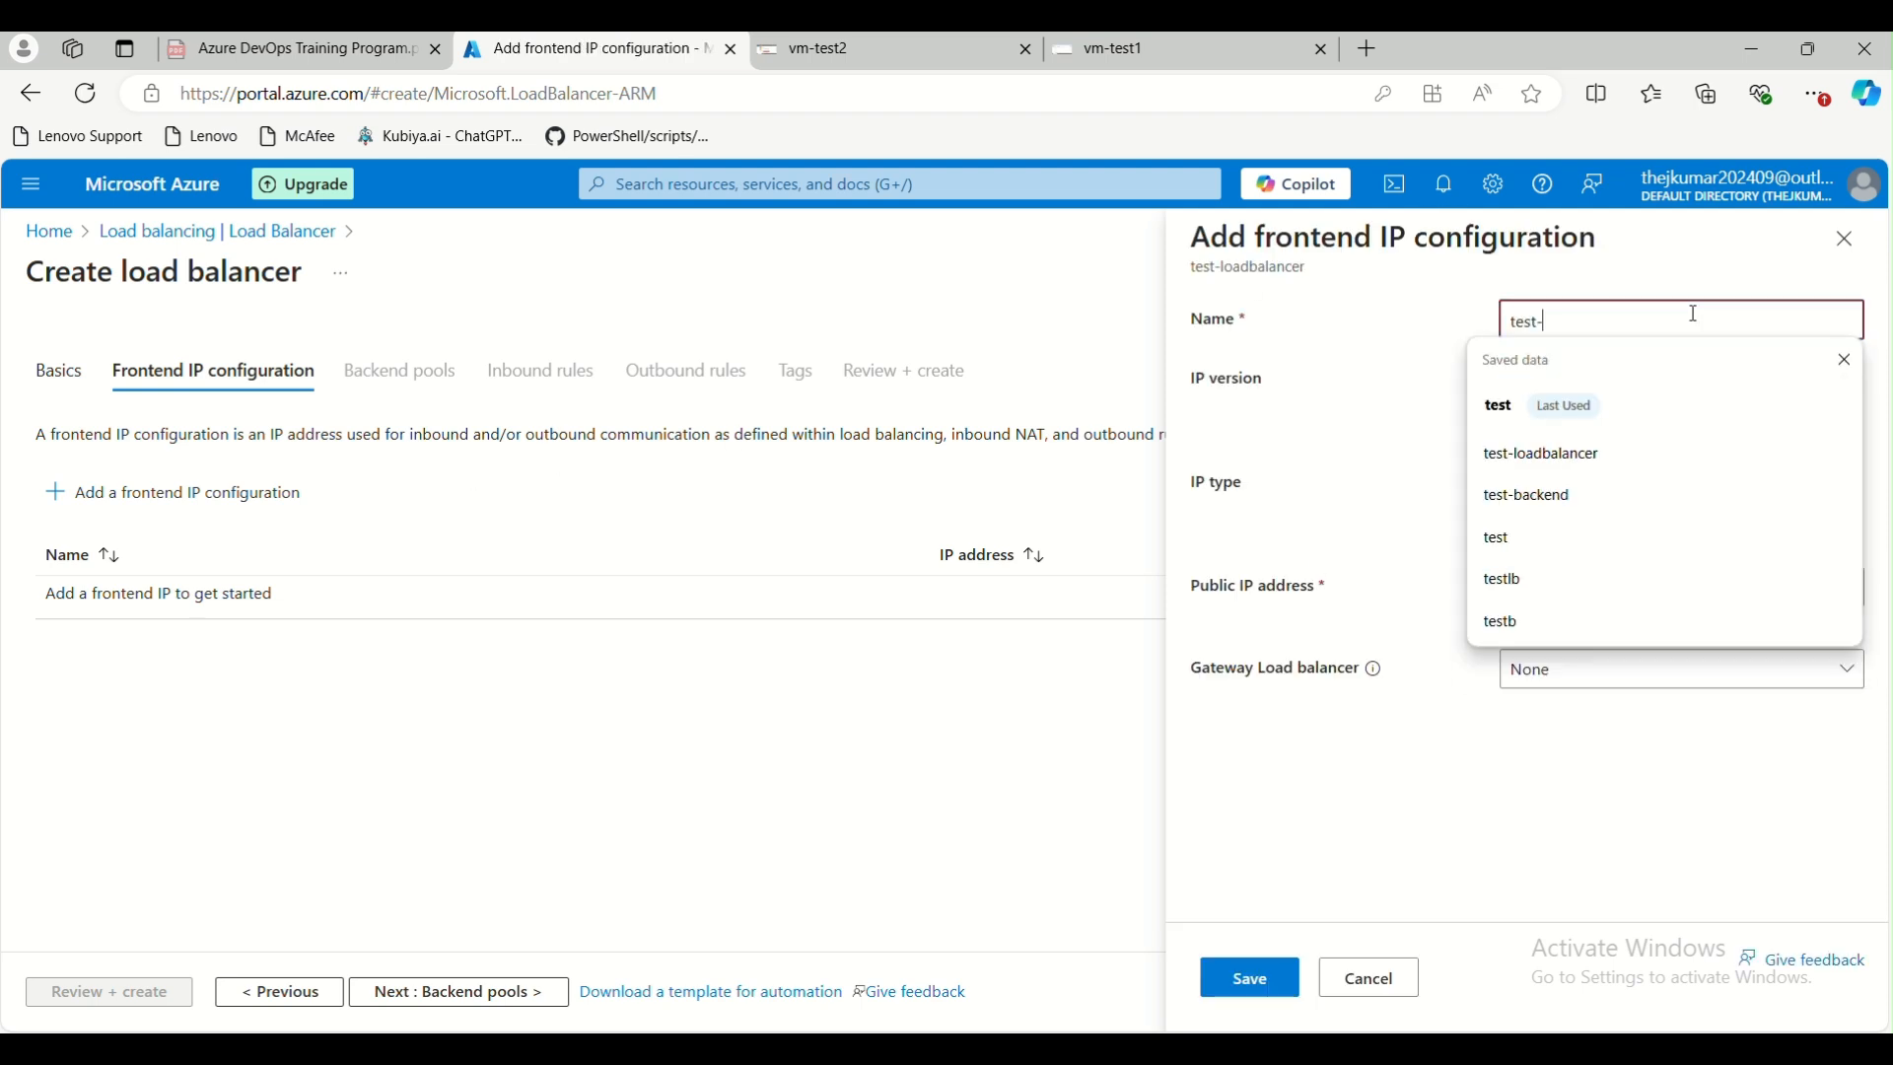
{"action": "type", "text": "lb-pip"}
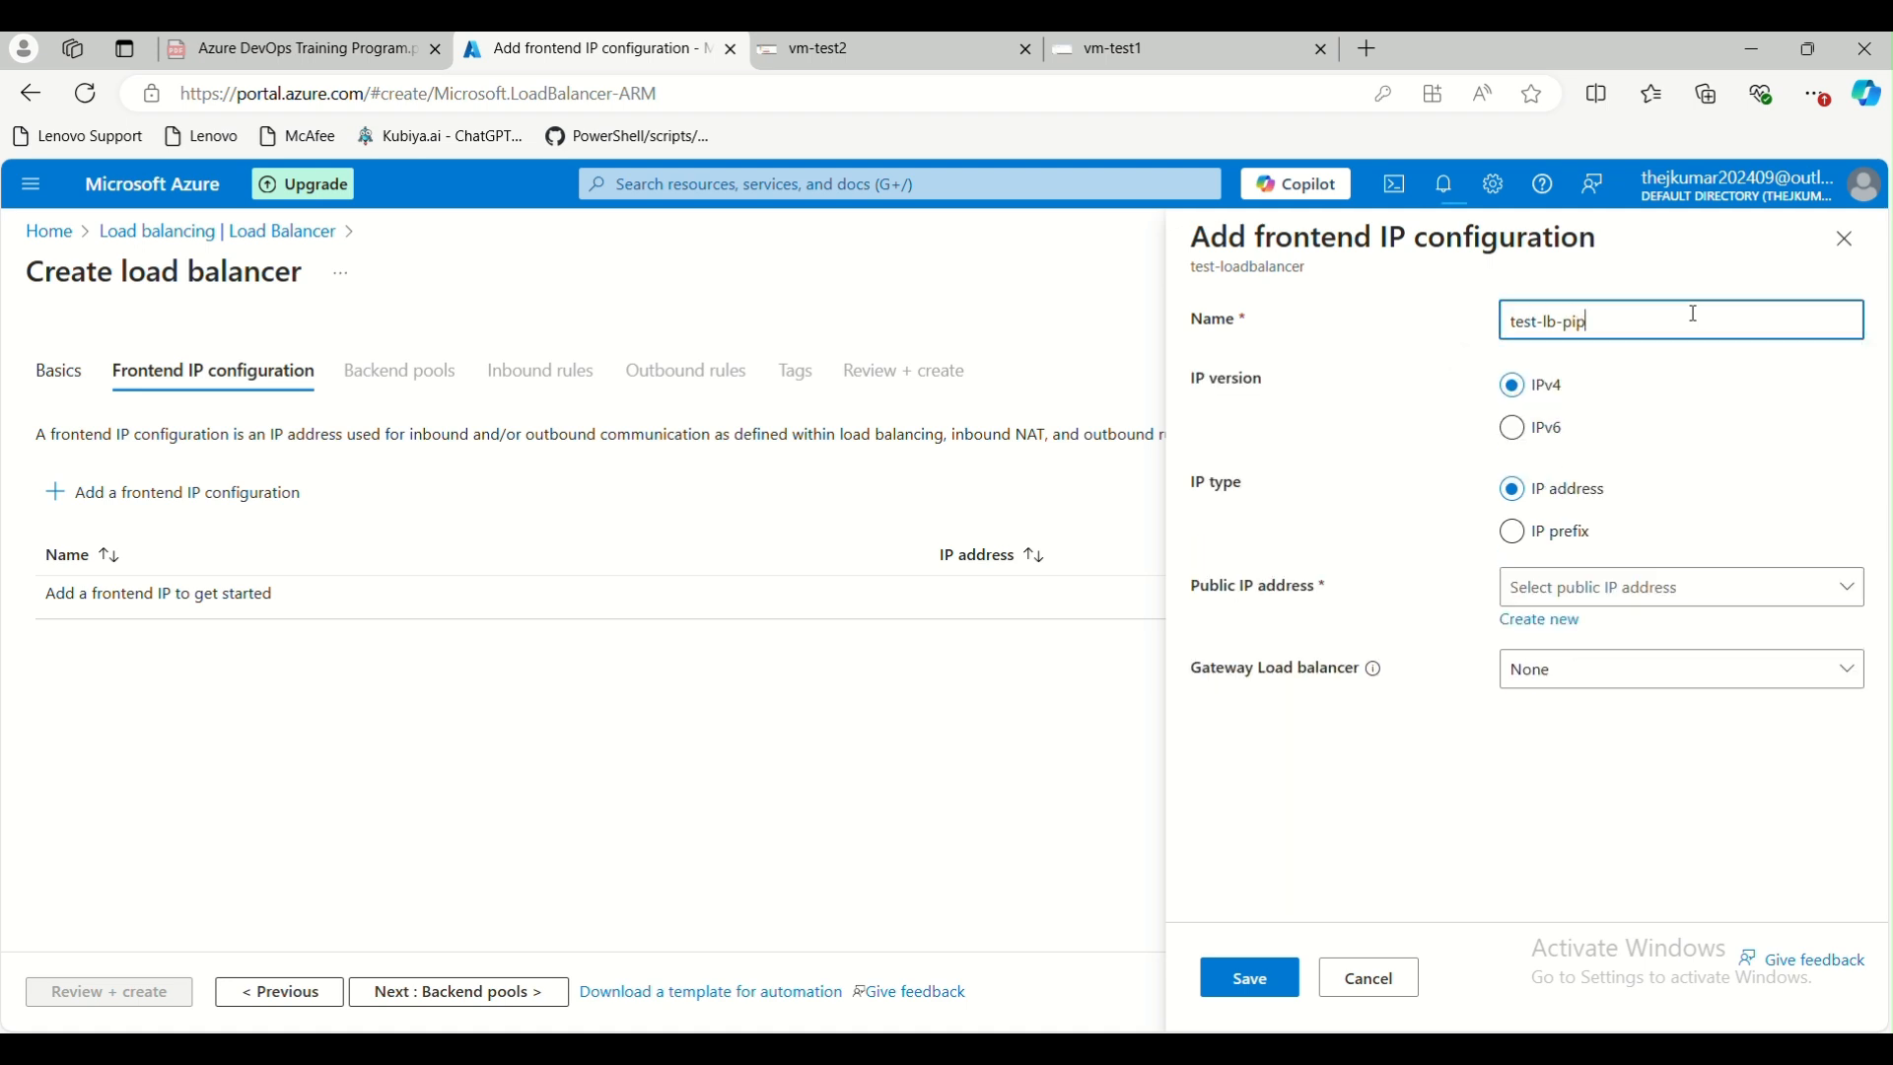
{"action": "key", "text": "ctrl+a"}
Try to assign the existing public IP address pip to the frontend IP configuration
{"action": "left_click", "coordinate": [1571, 596]}
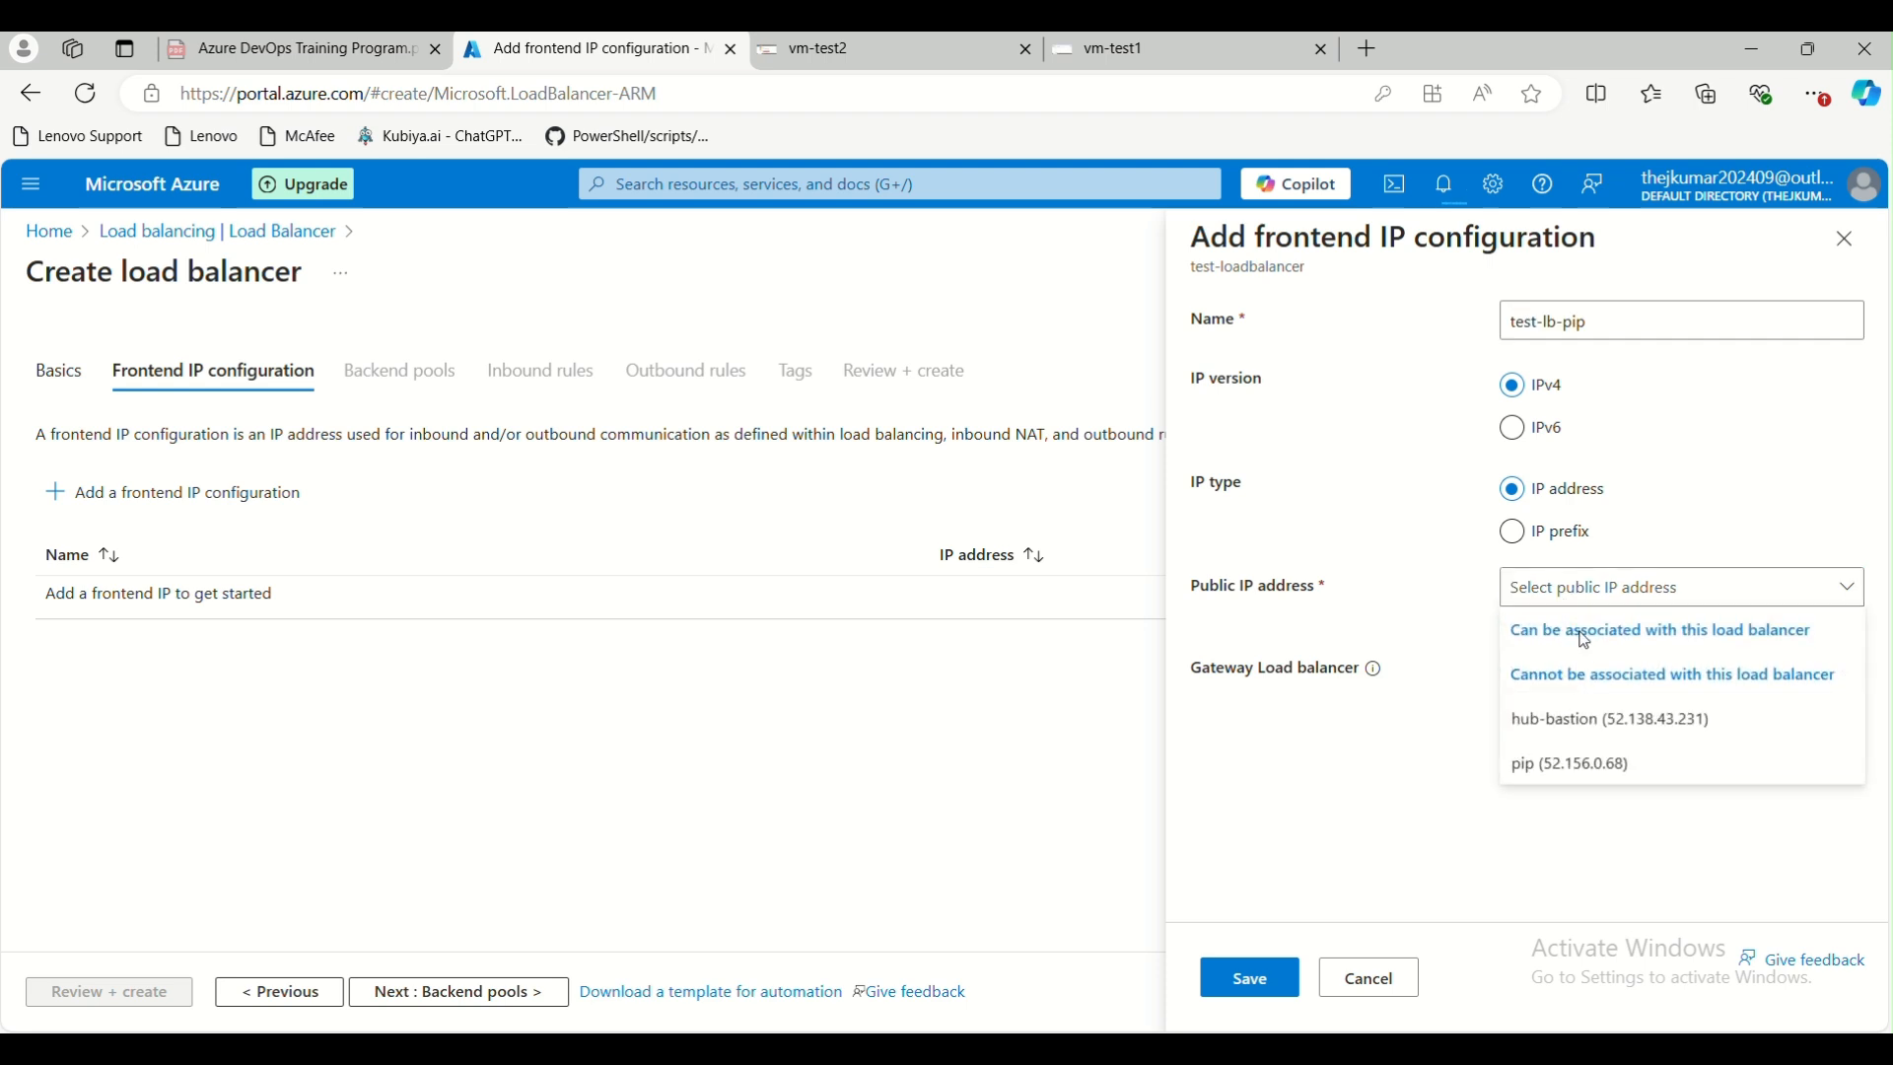
{"action": "left_click", "coordinate": [1587, 772]}
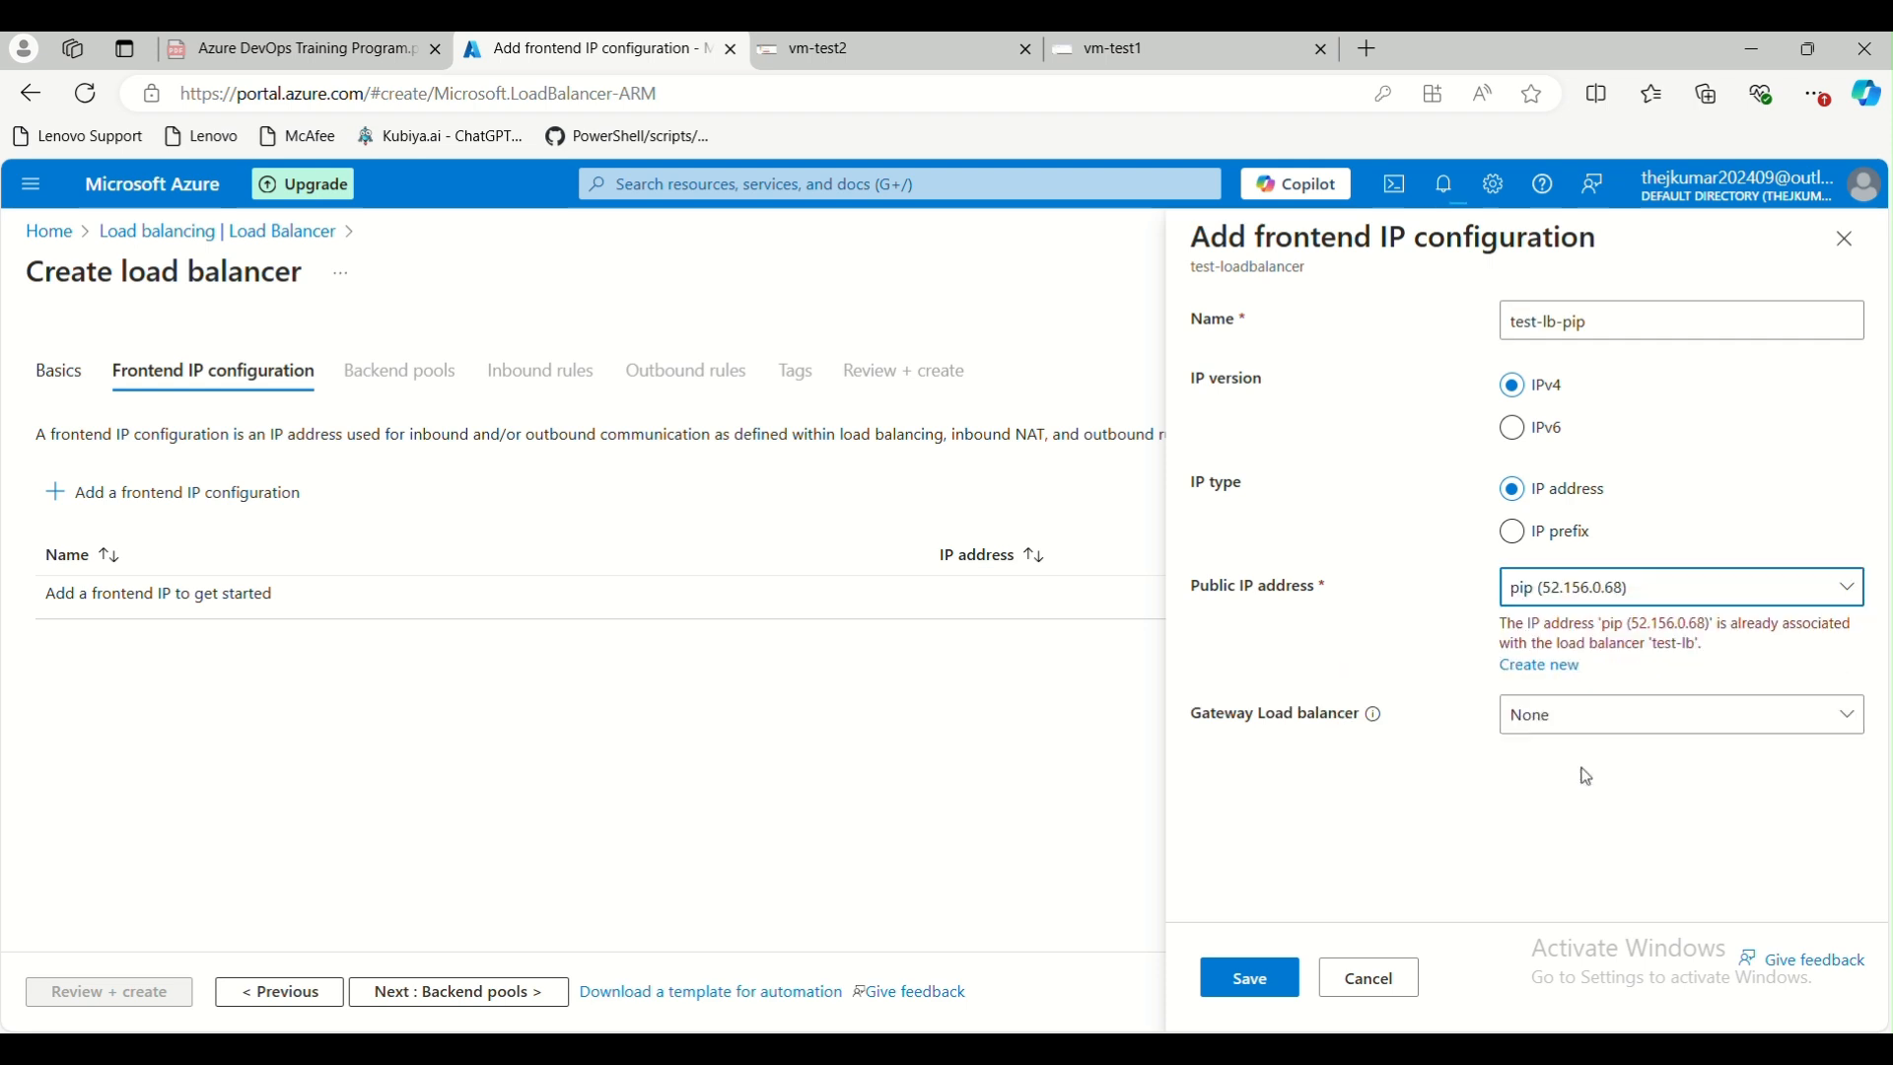
{"action": "left_click", "coordinate": [1704, 589]}
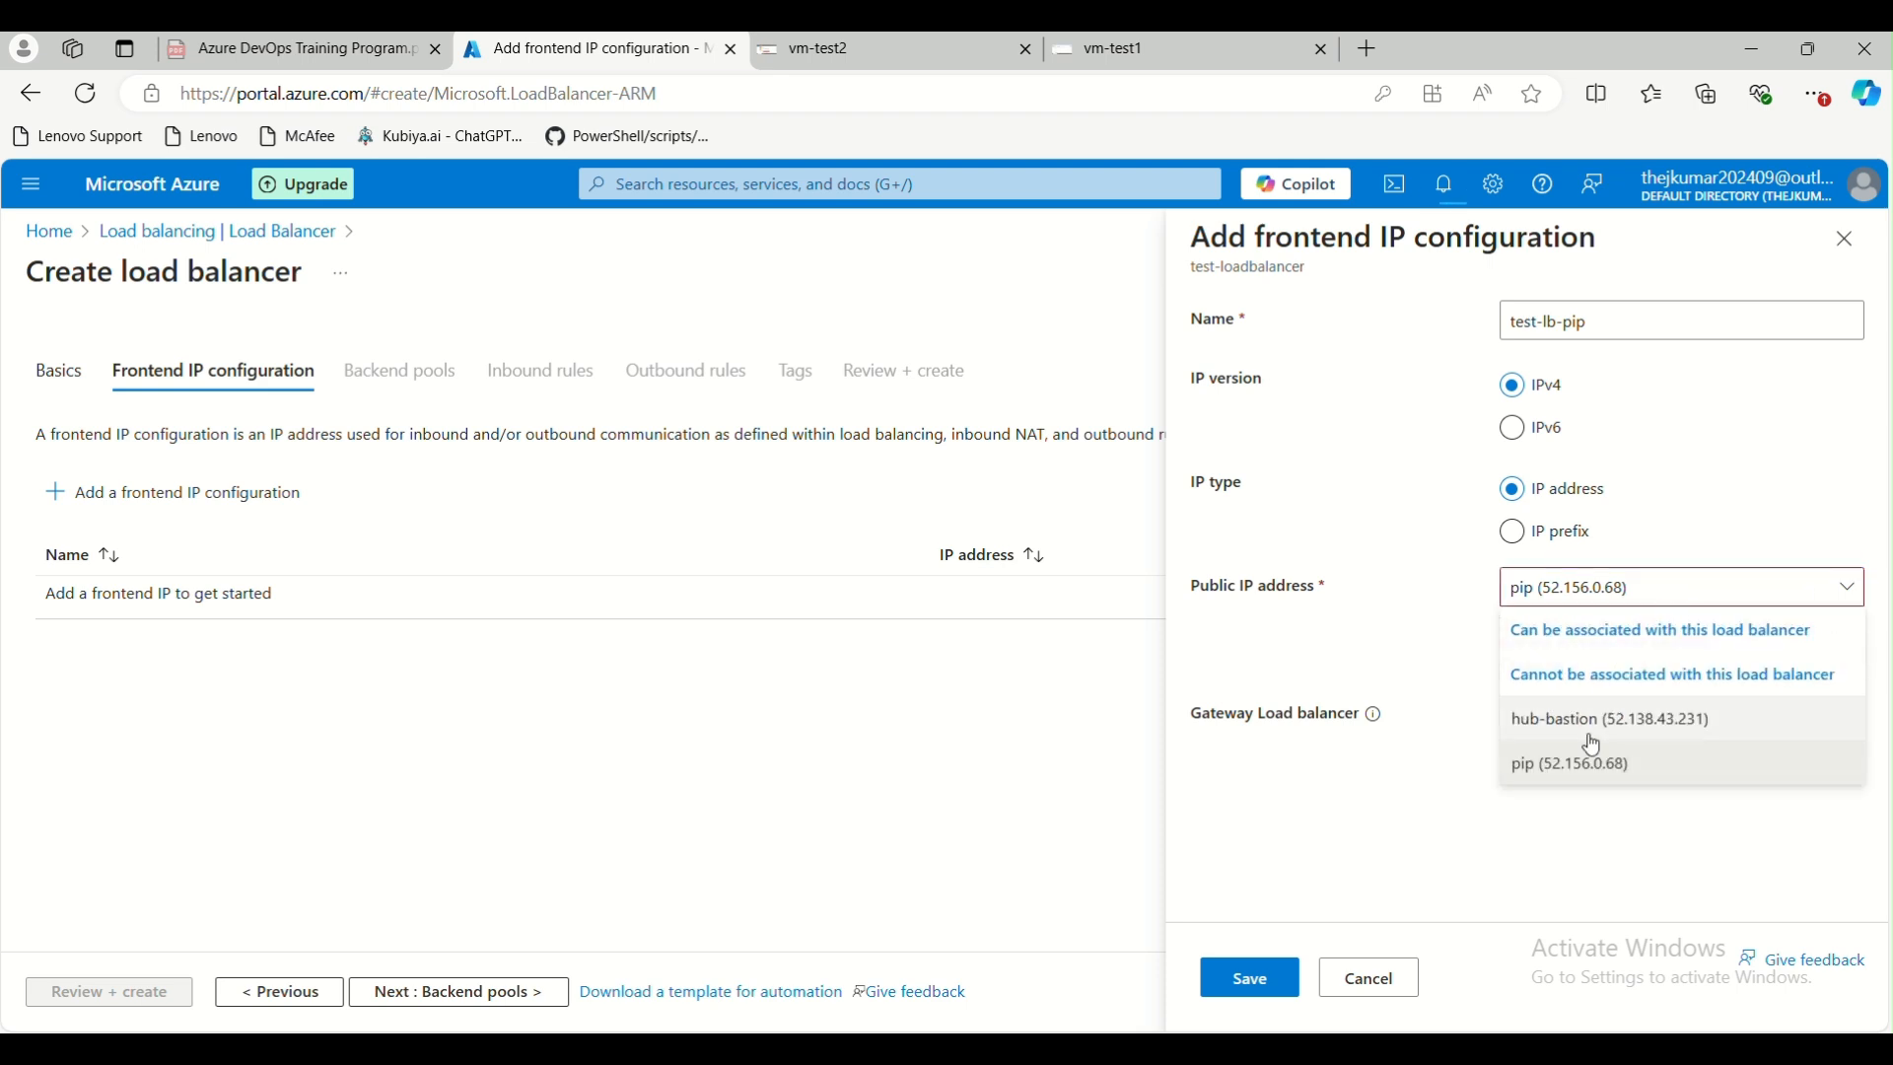
{"action": "left_click", "coordinate": [1371, 775]}
Create a new public IP address named test-lb-pip with the availability zone set to No Zone
{"action": "left_click", "coordinate": [1573, 675]}
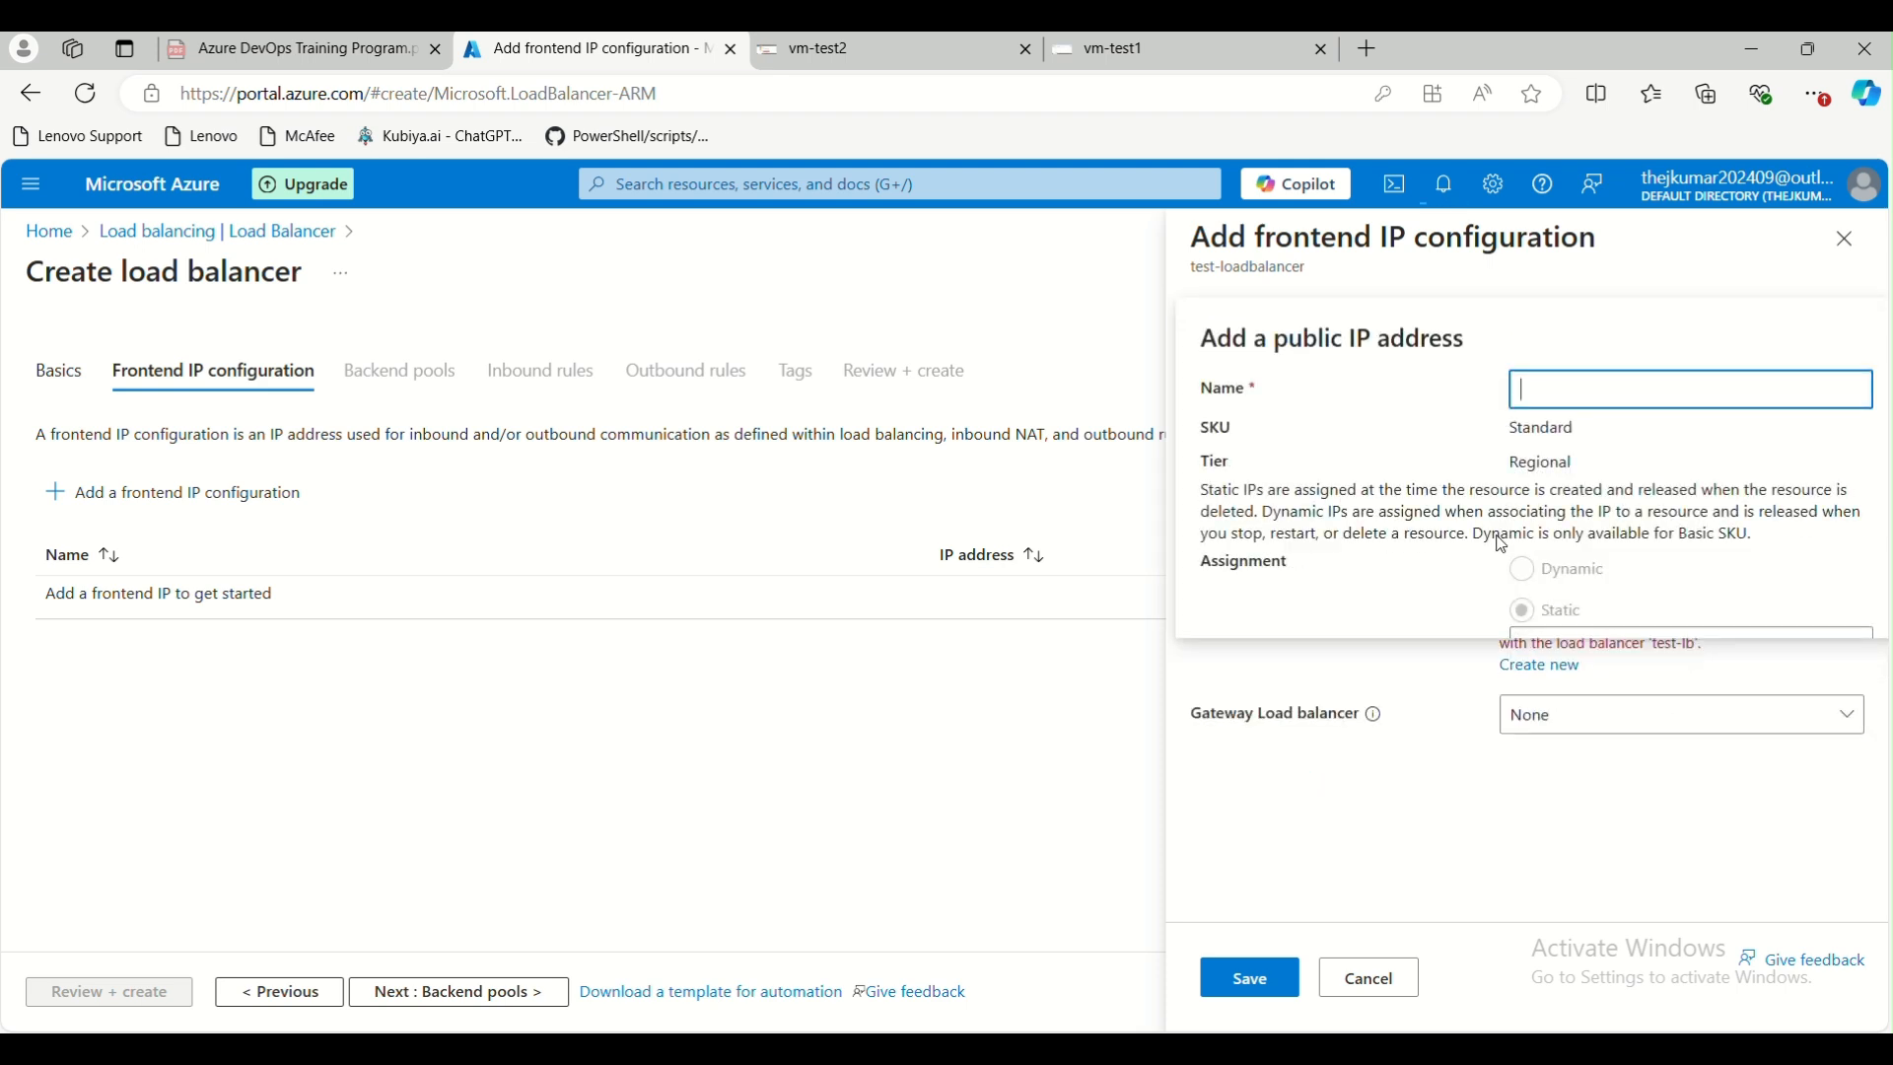
{"action": "type", "text": "test-lb-pip"}
{"action": "scroll", "coordinate": [1339, 470], "scroll_direction": "down", "scroll_amount": 2}
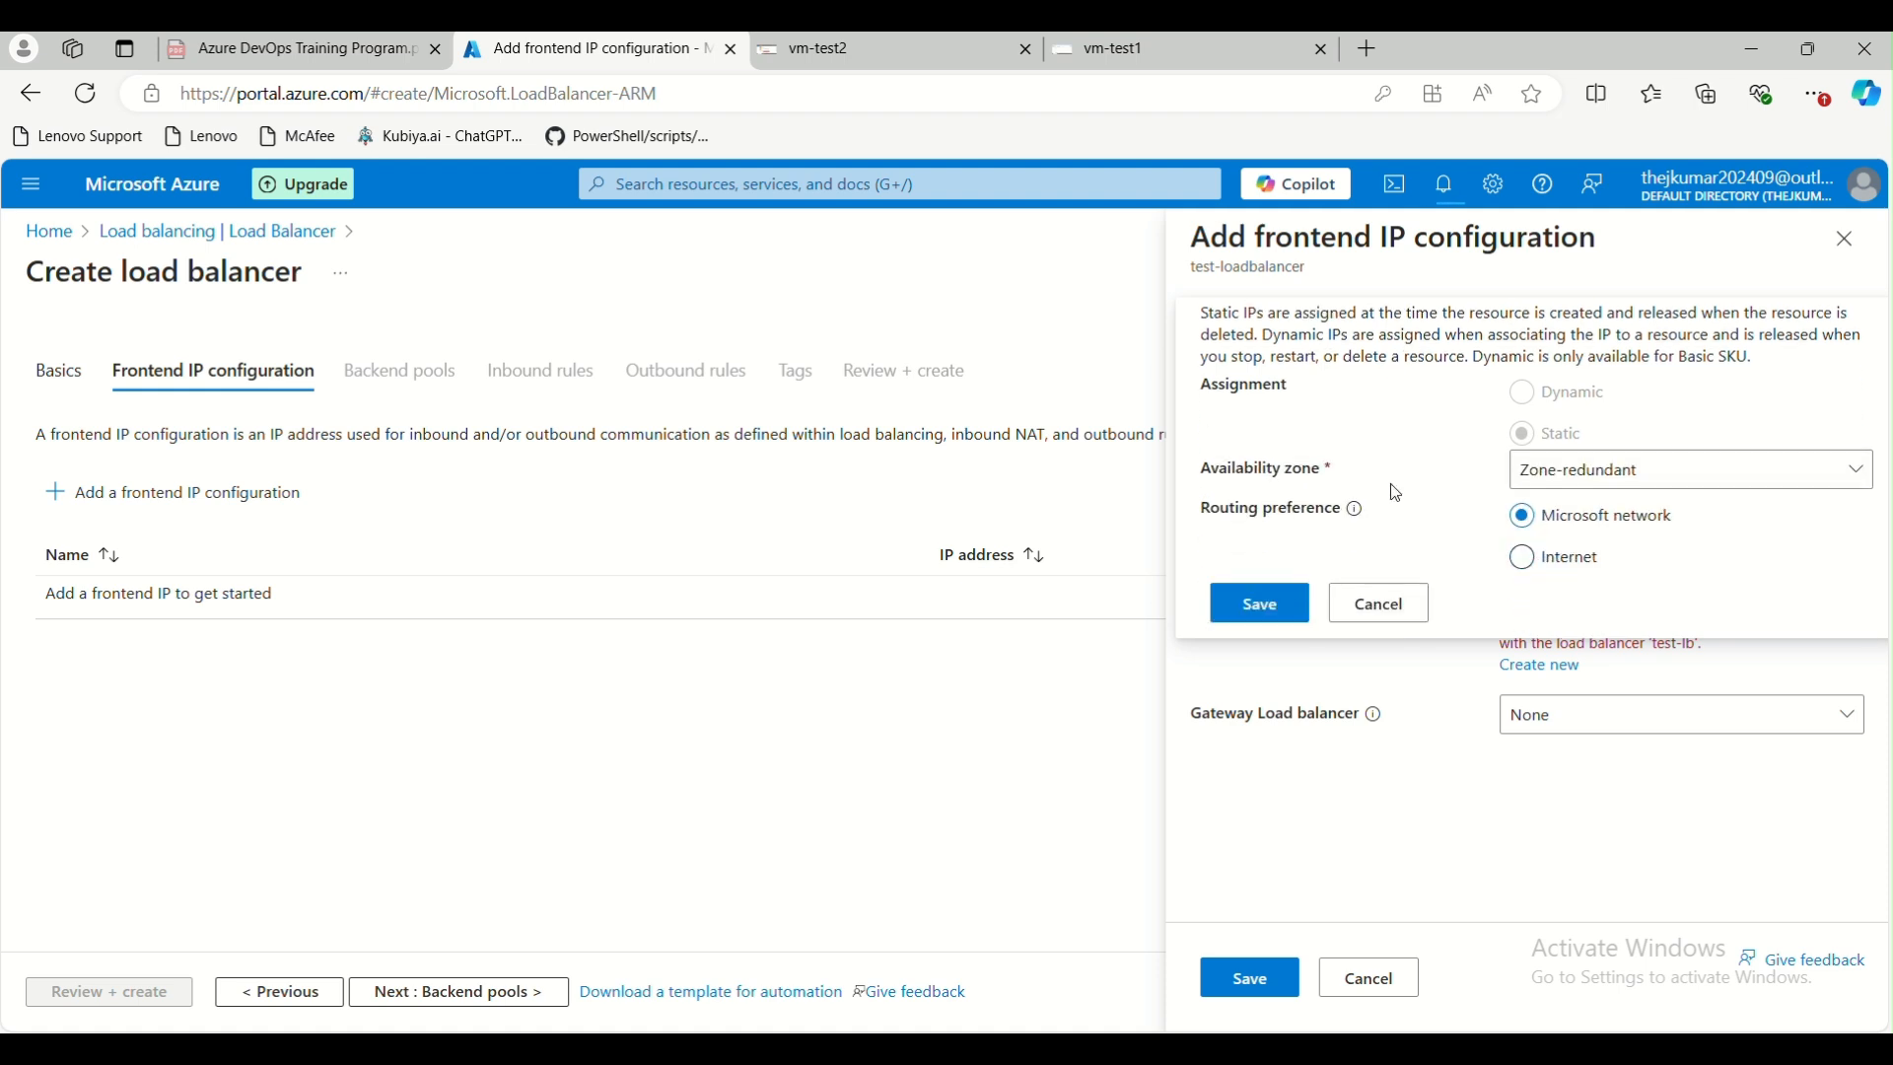
{"action": "left_click", "coordinate": [1586, 491]}
{"action": "left_click", "coordinate": [1570, 373]}
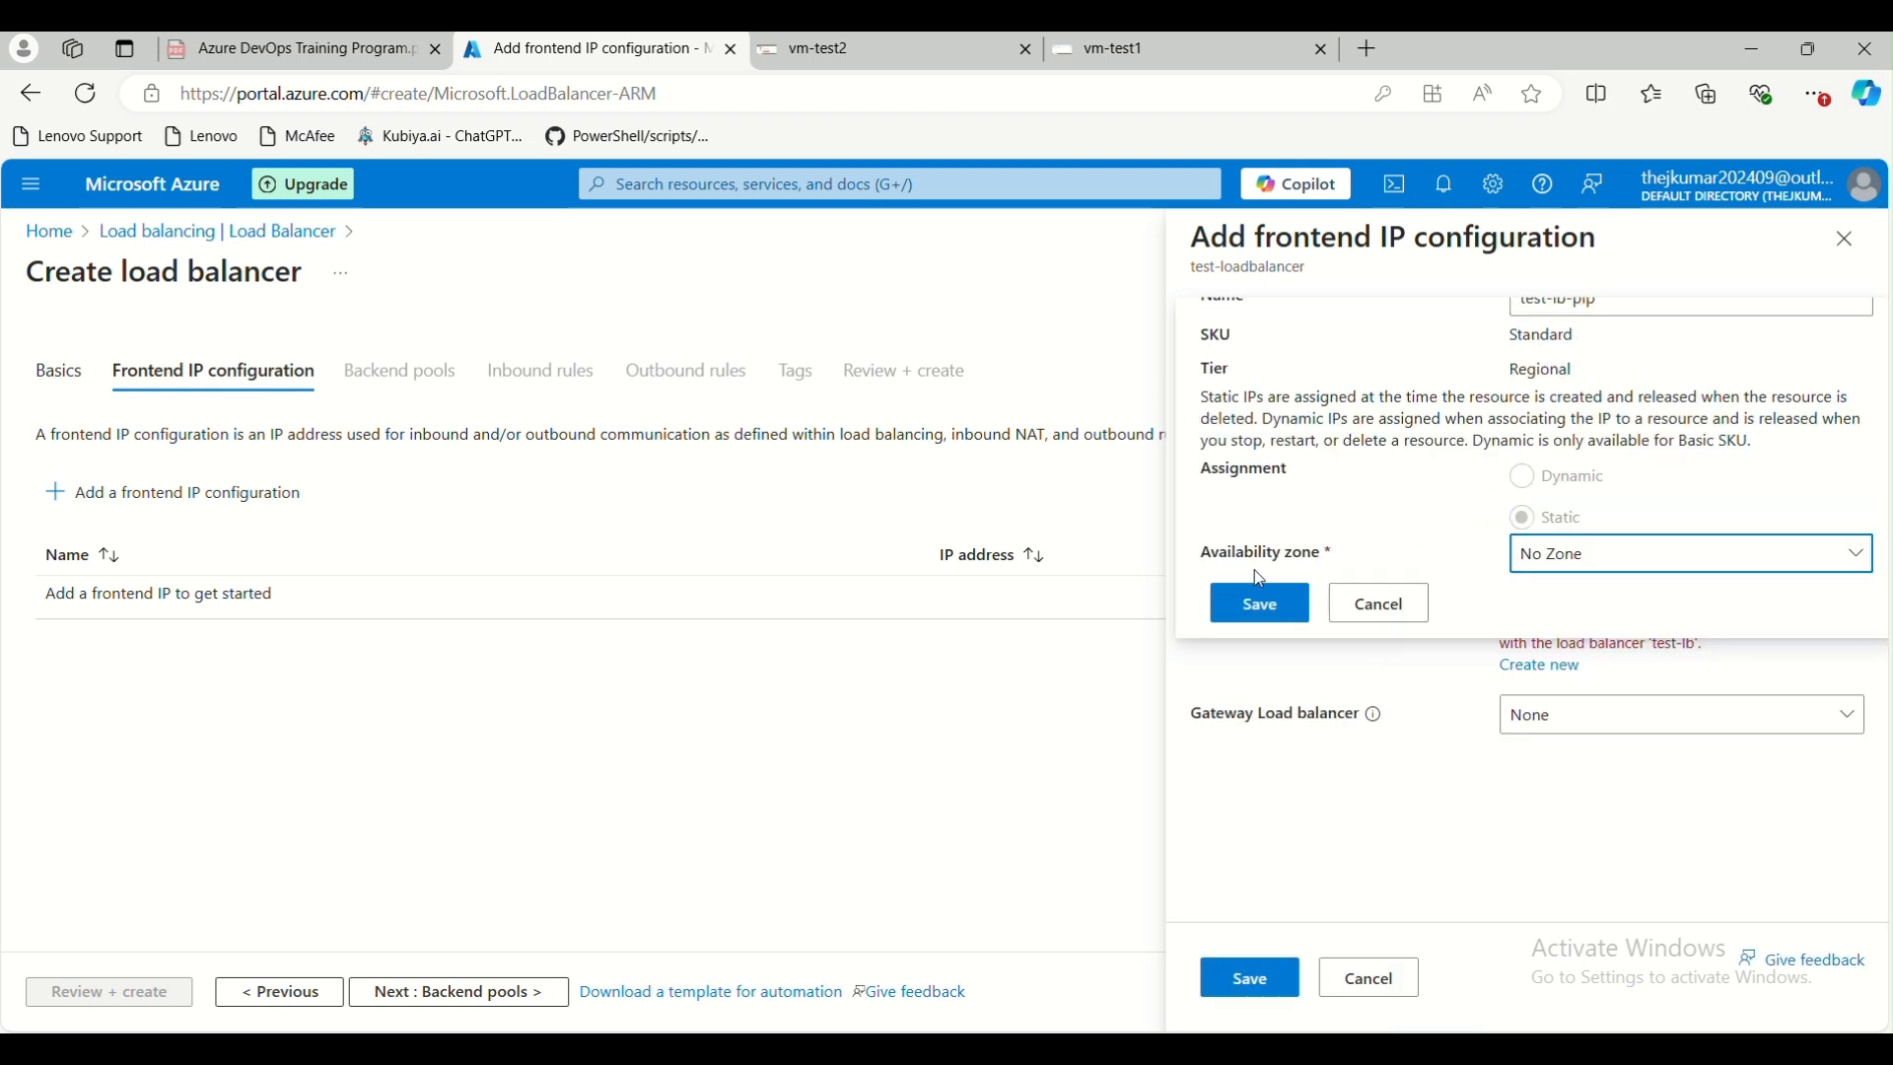
{"action": "left_click", "coordinate": [1258, 613]}
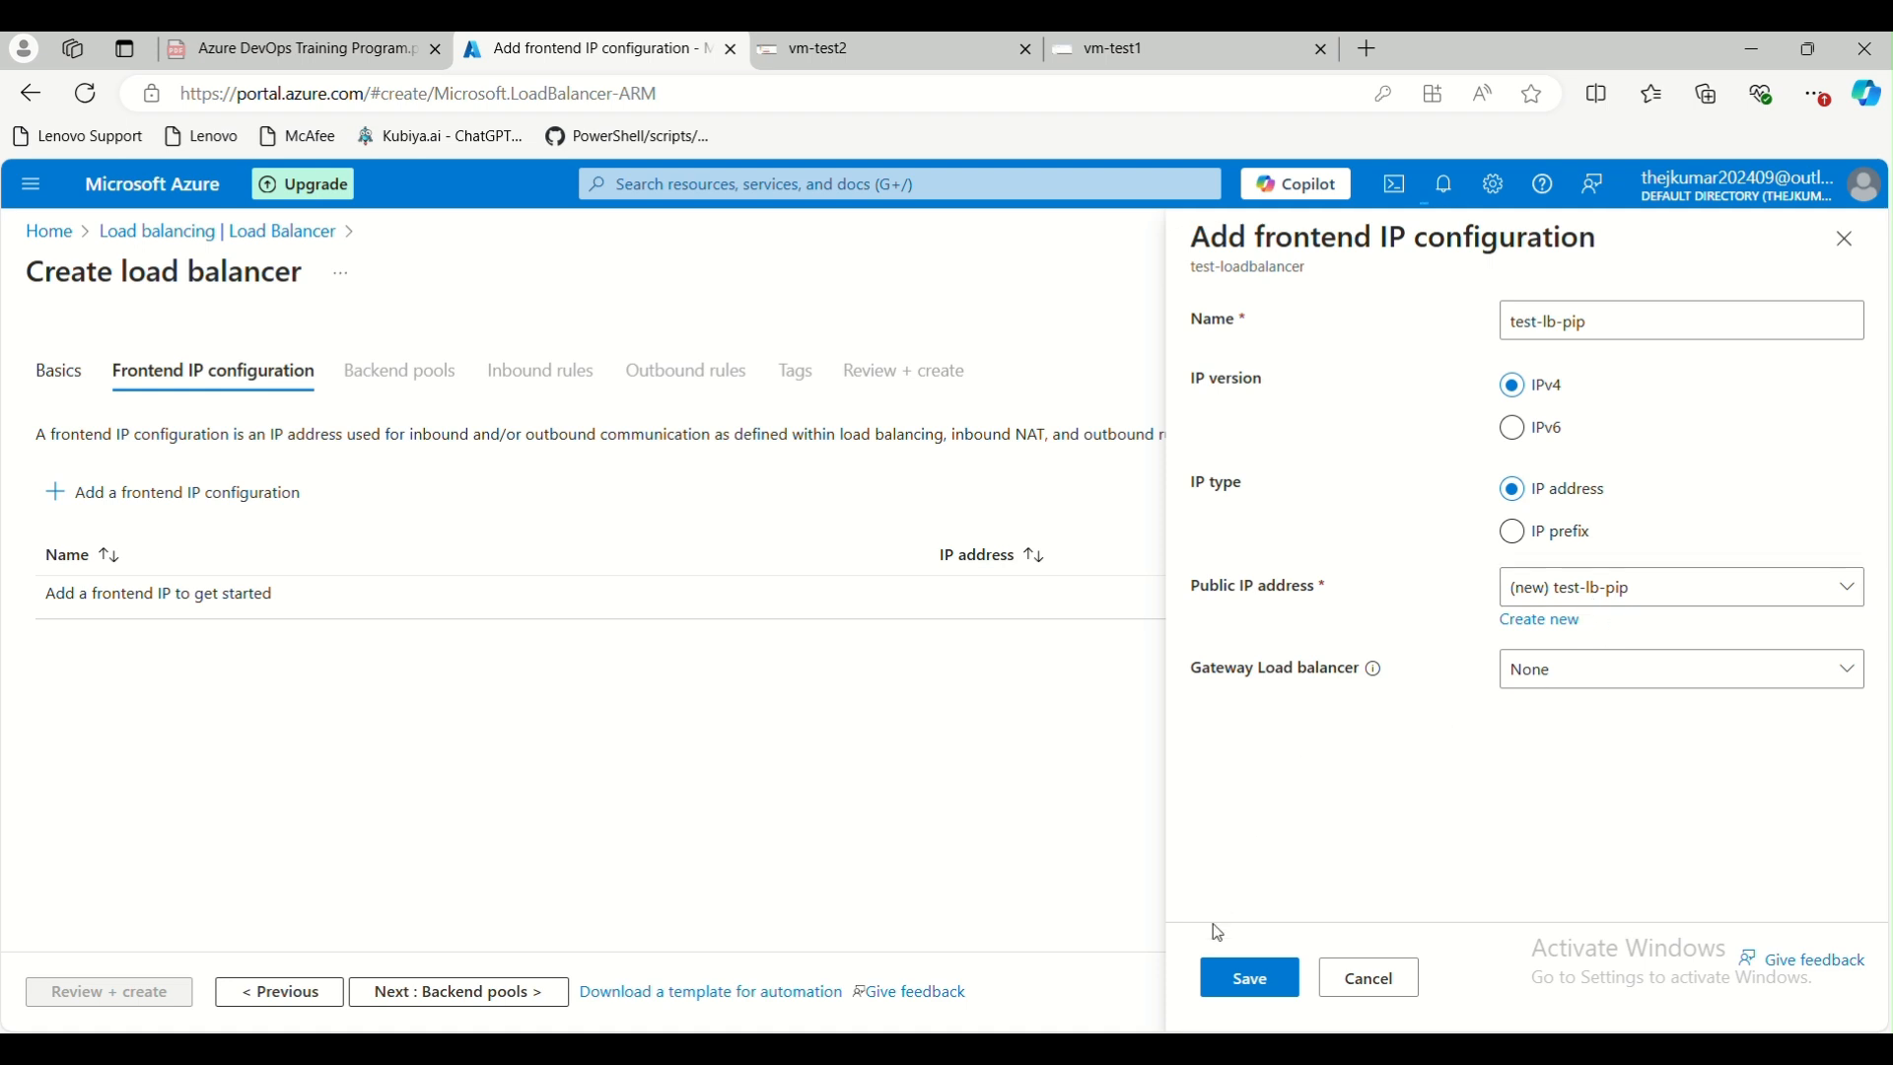
Save the frontend IP configuration and proceed to the backend pools
{"action": "left_click", "coordinate": [1249, 981]}
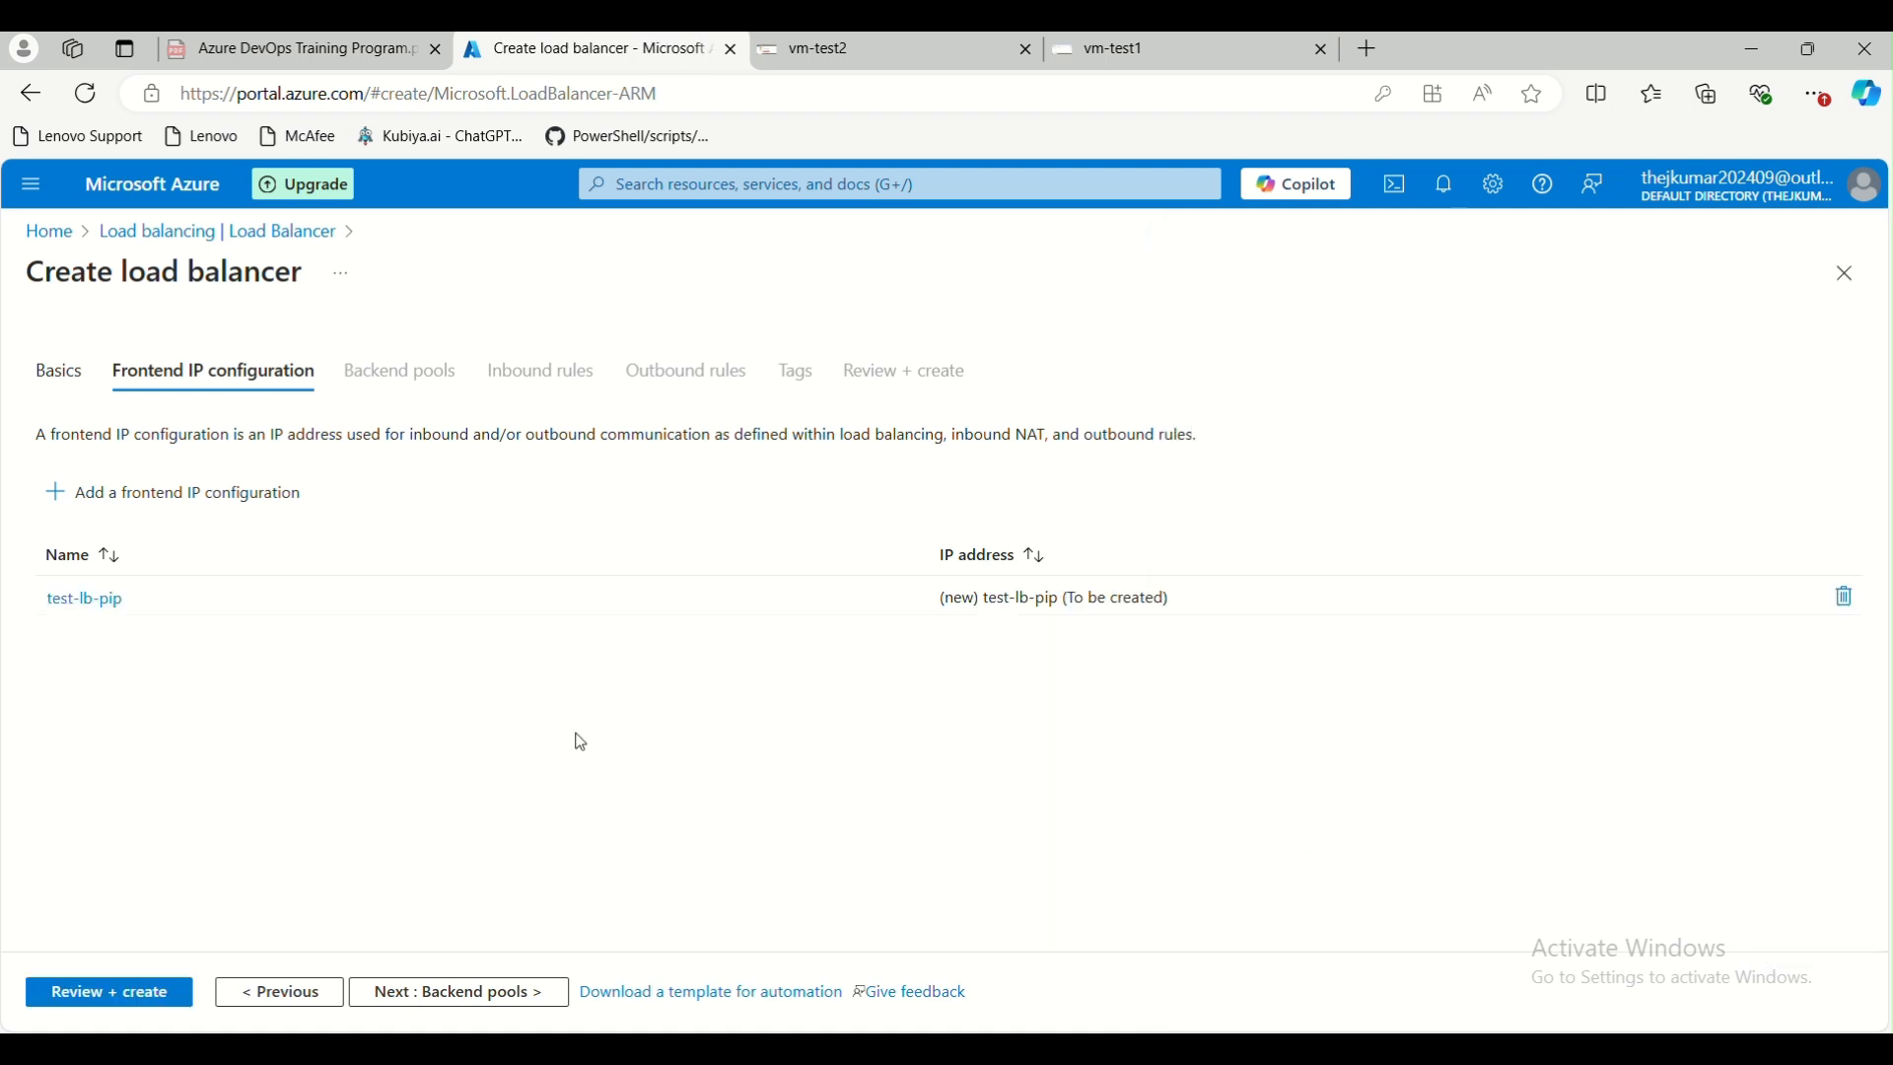
{"action": "left_click", "coordinate": [414, 994]}
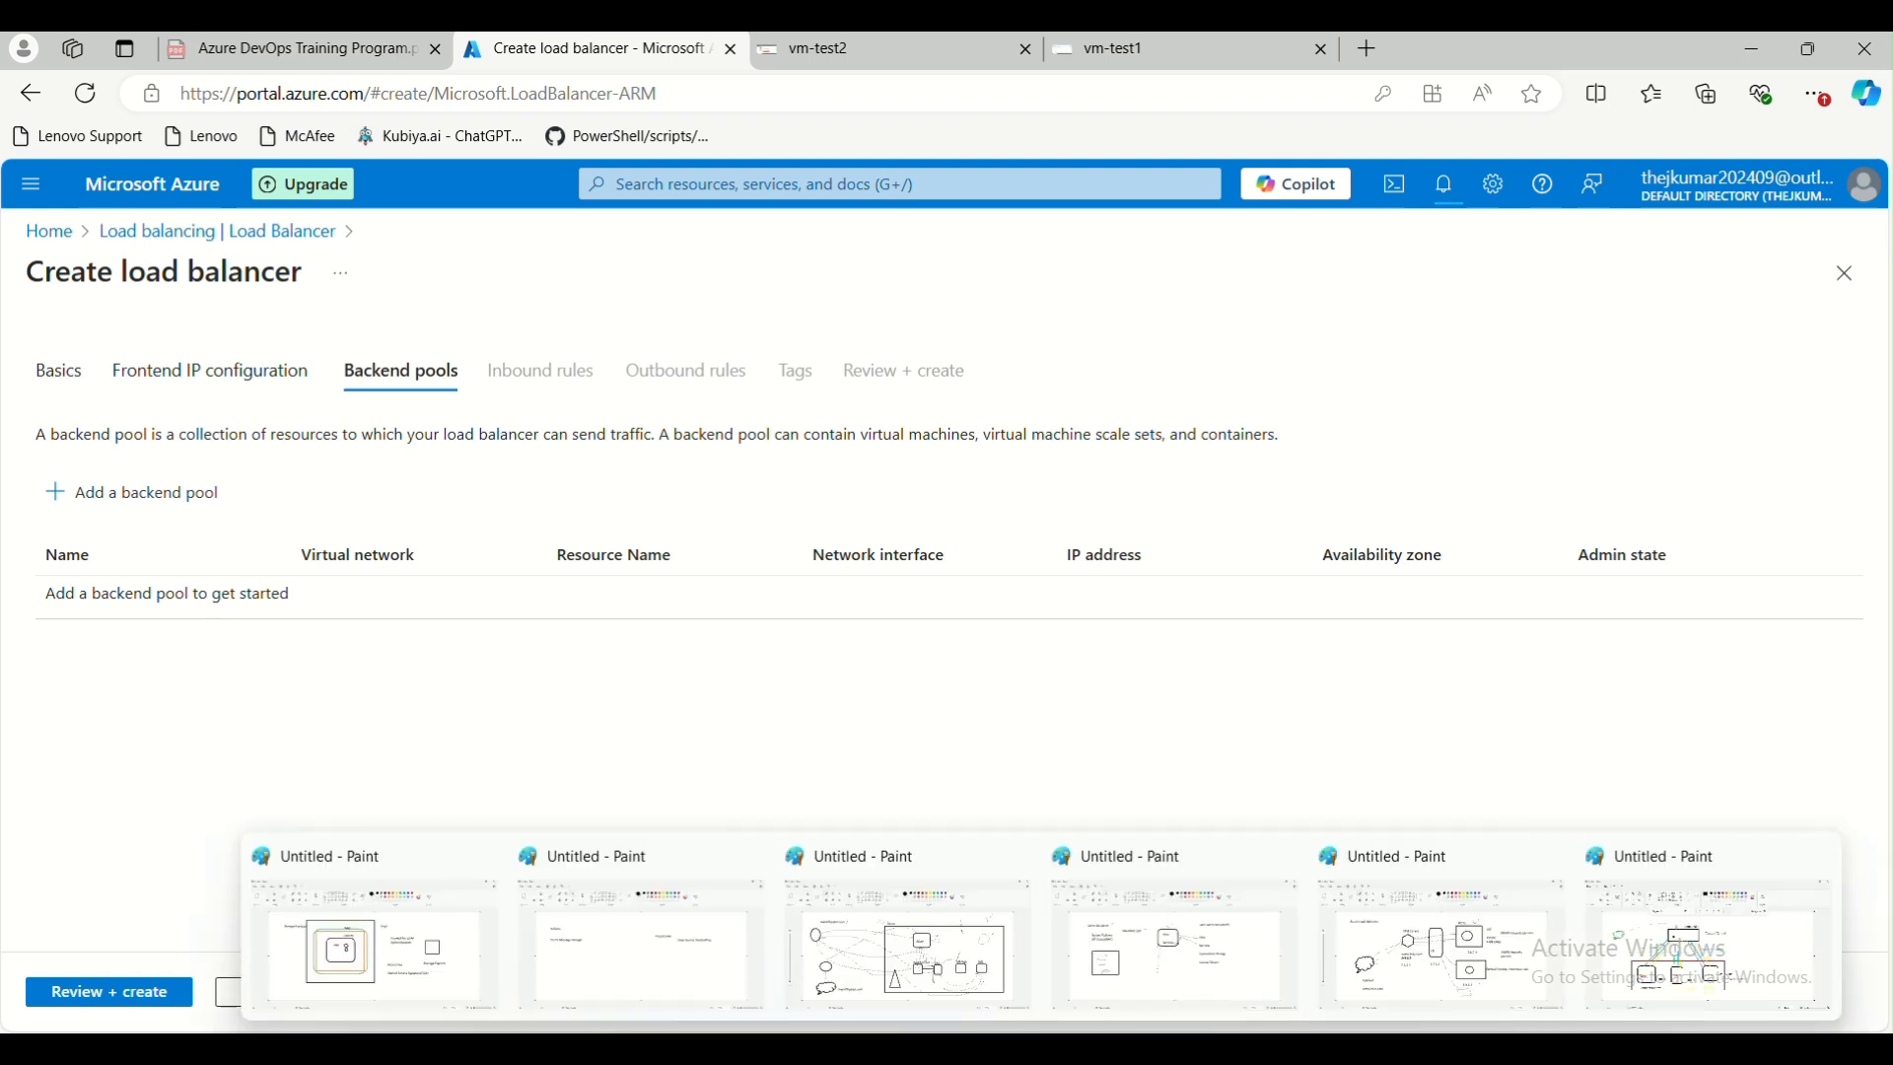
Switch to the Paint diagram showing the load balancer and its backend pool, and choose the Oval shape for drawing
{"action": "left_click", "coordinate": [1460, 937]}
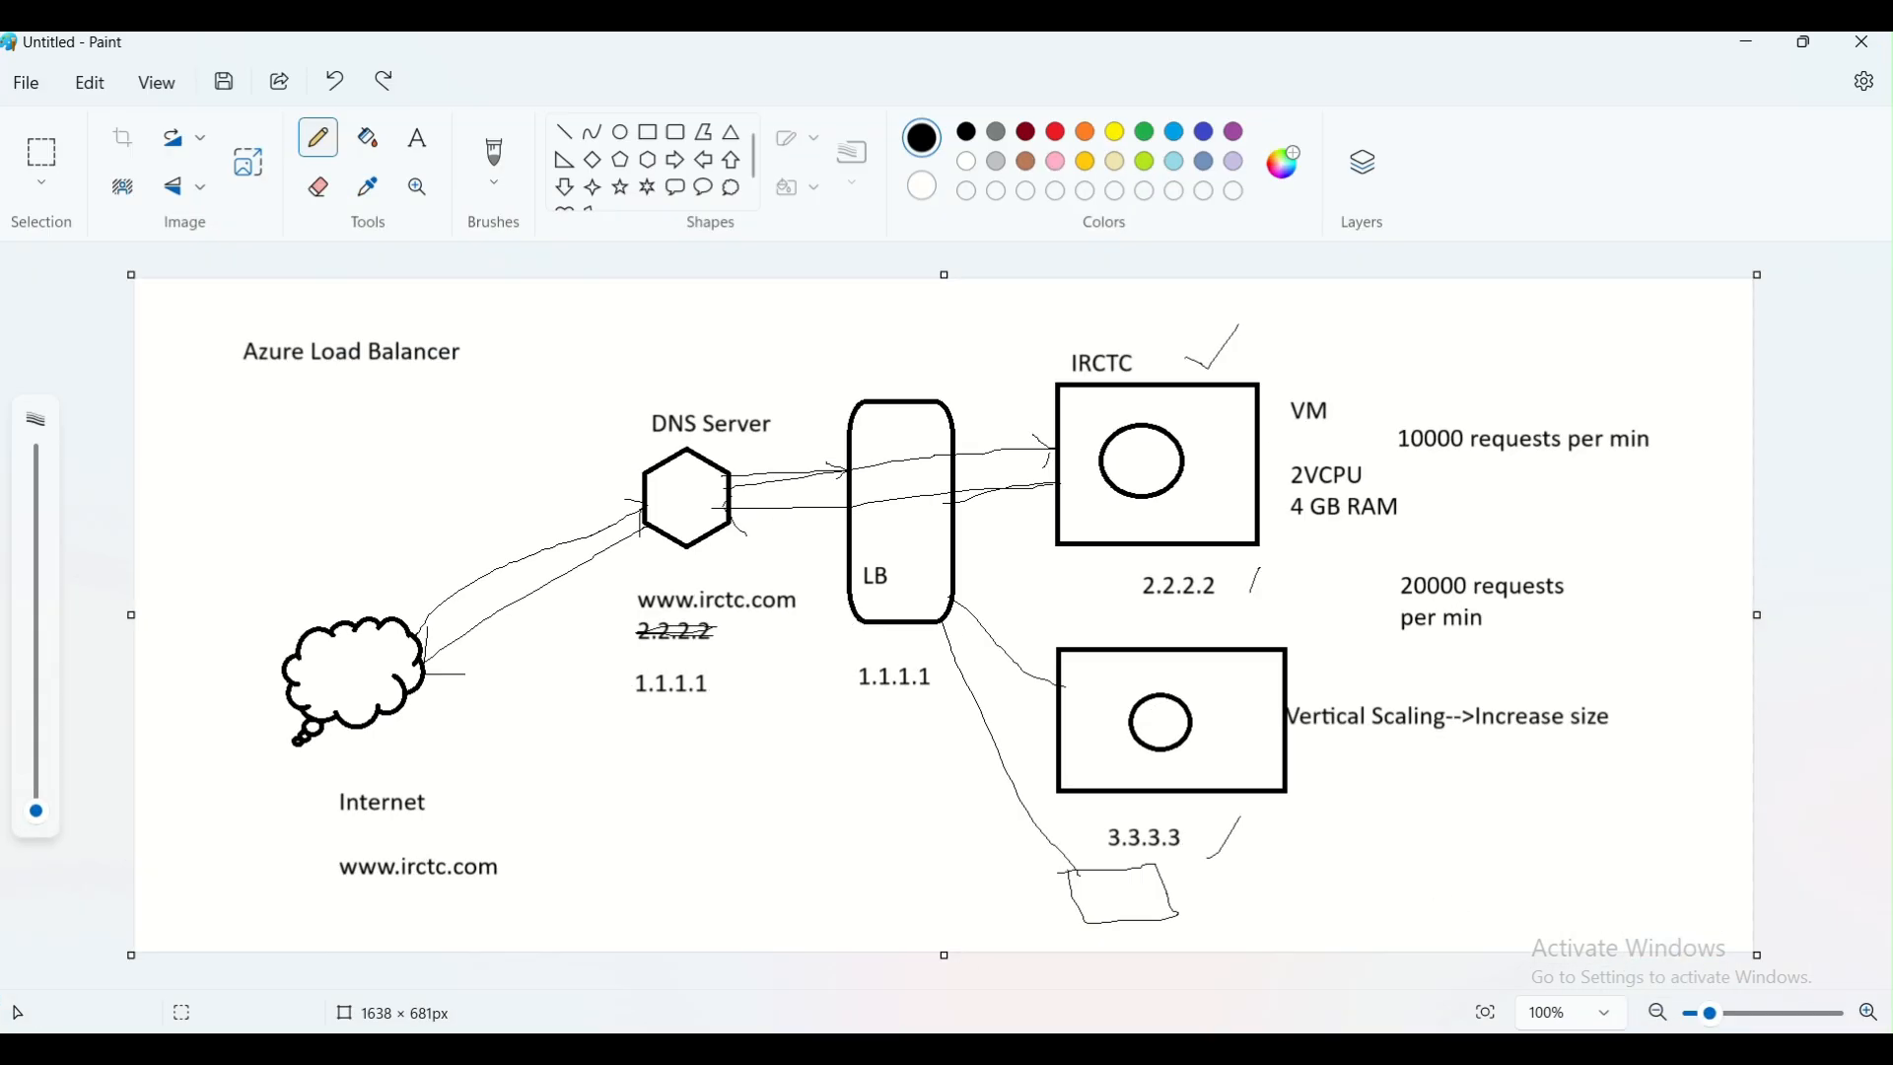
{"action": "mouse_move", "coordinate": [1042, 1049]}
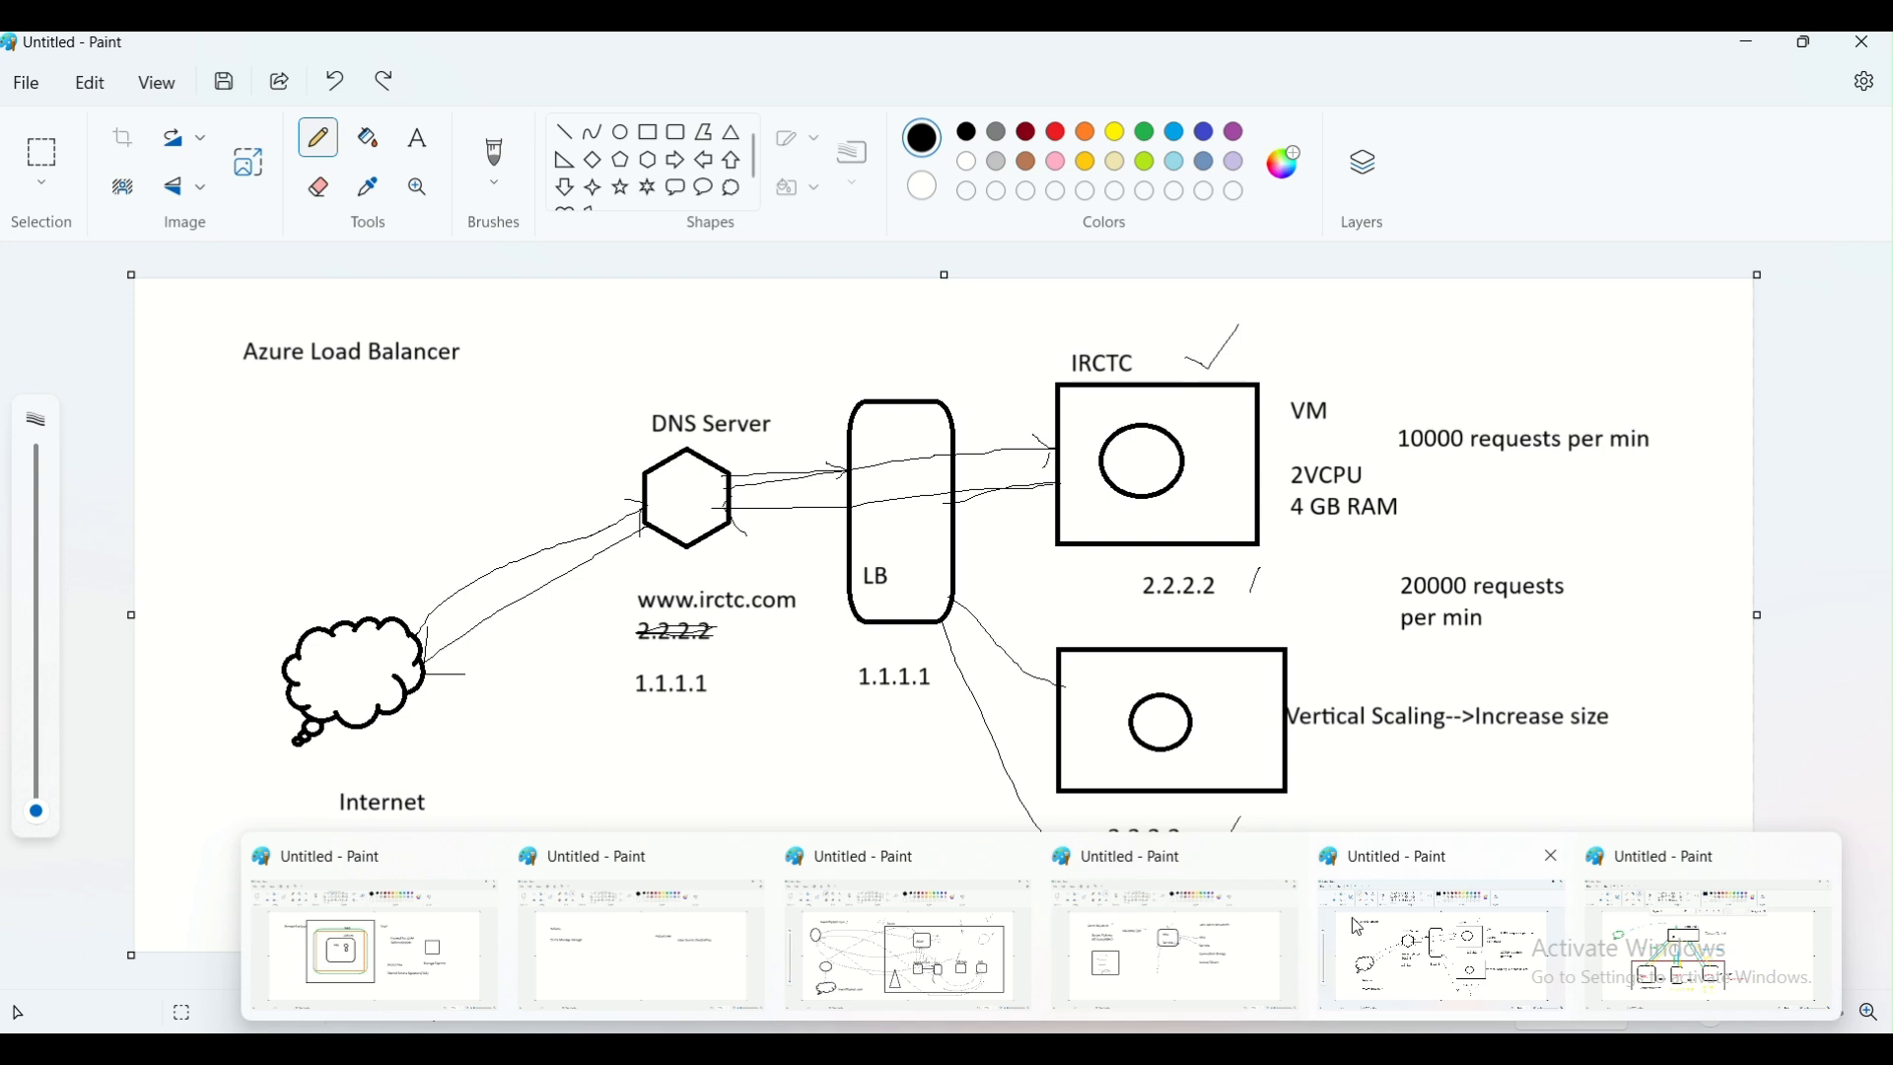
{"action": "left_click", "coordinate": [1657, 942]}
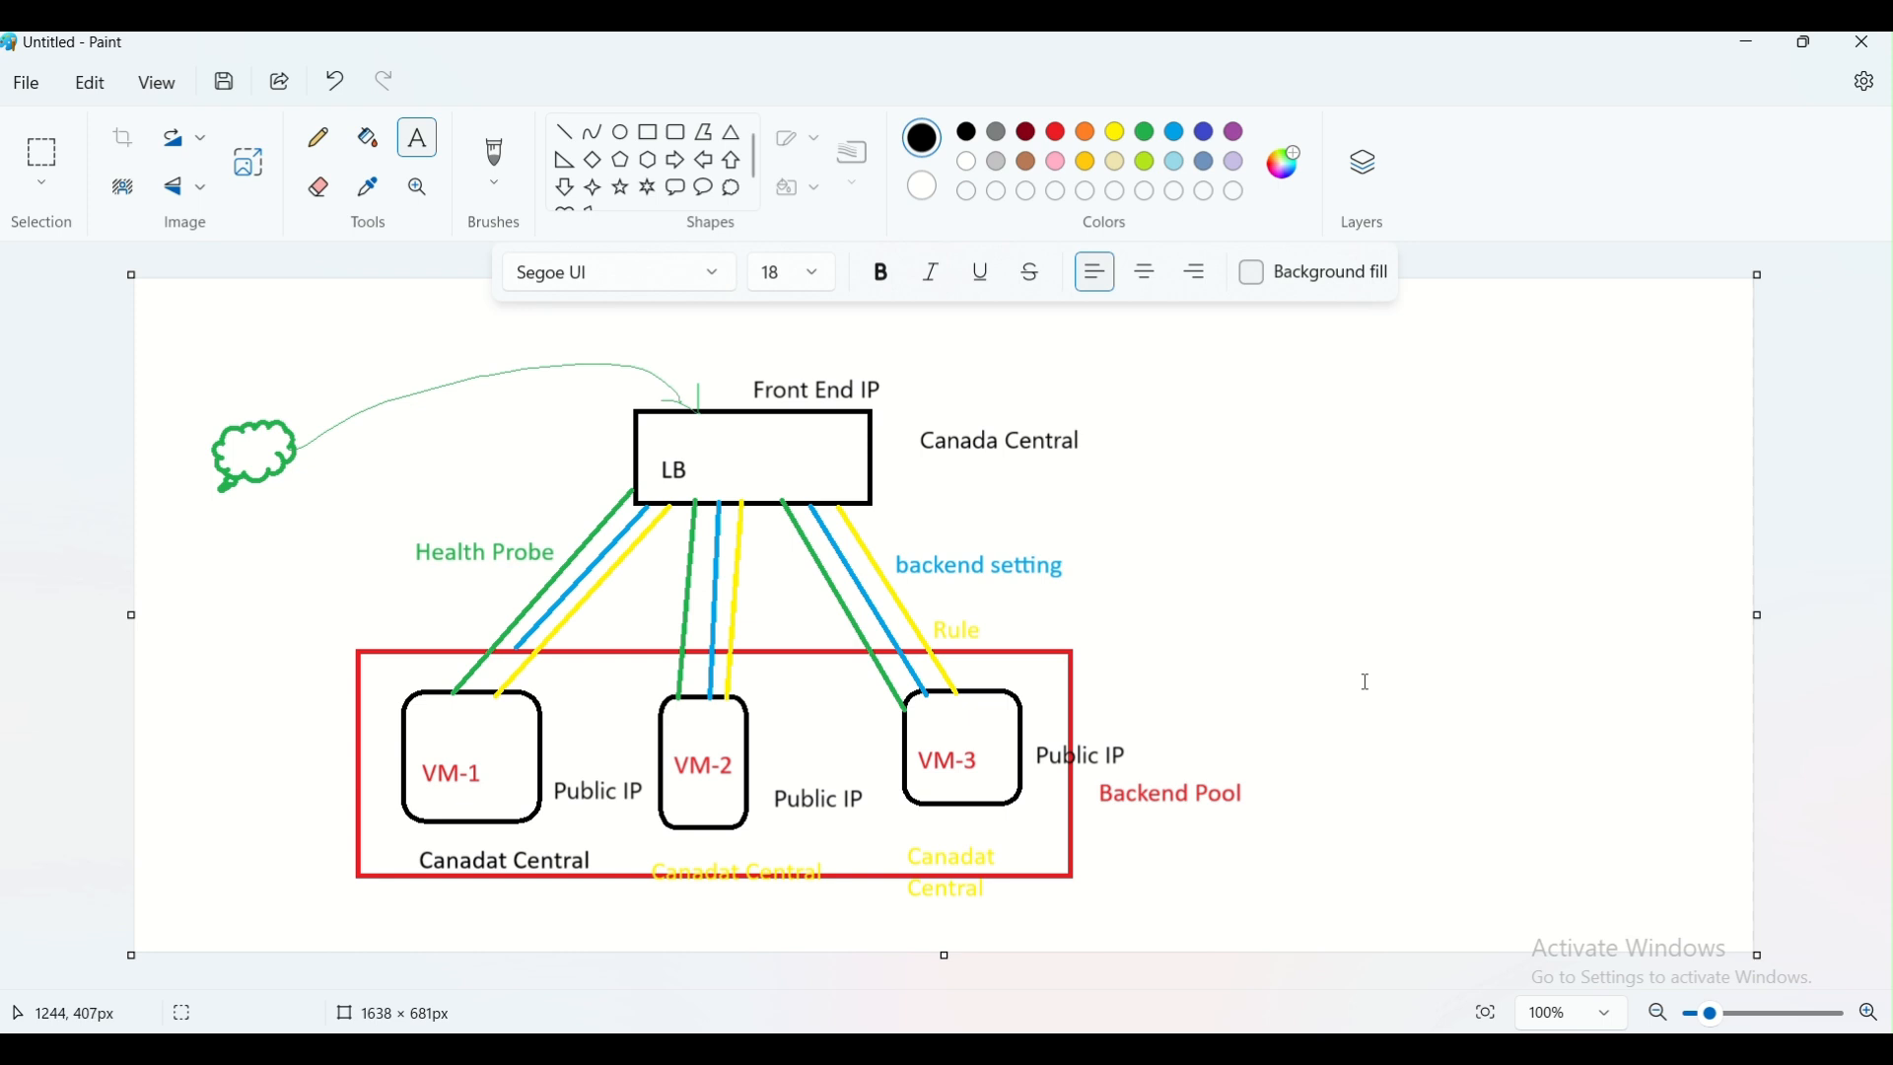
{"action": "left_click", "coordinate": [620, 140]}
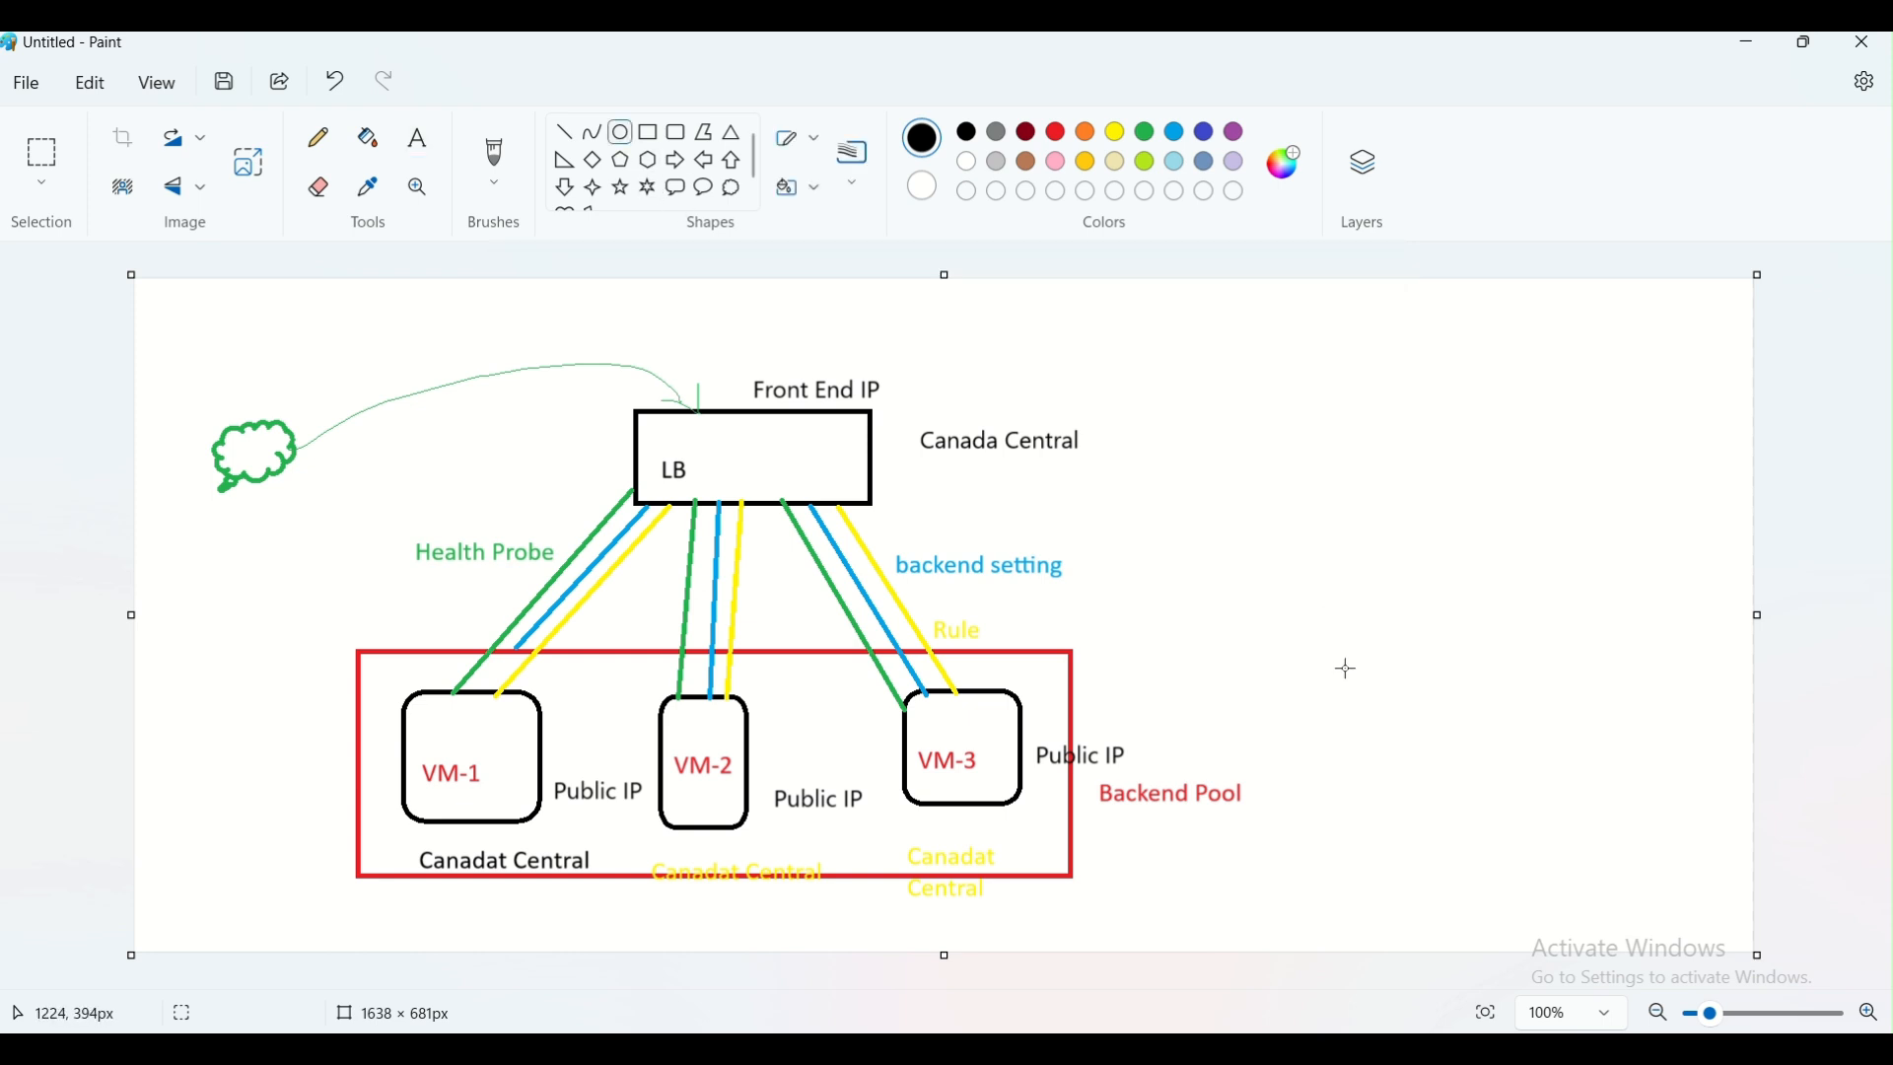
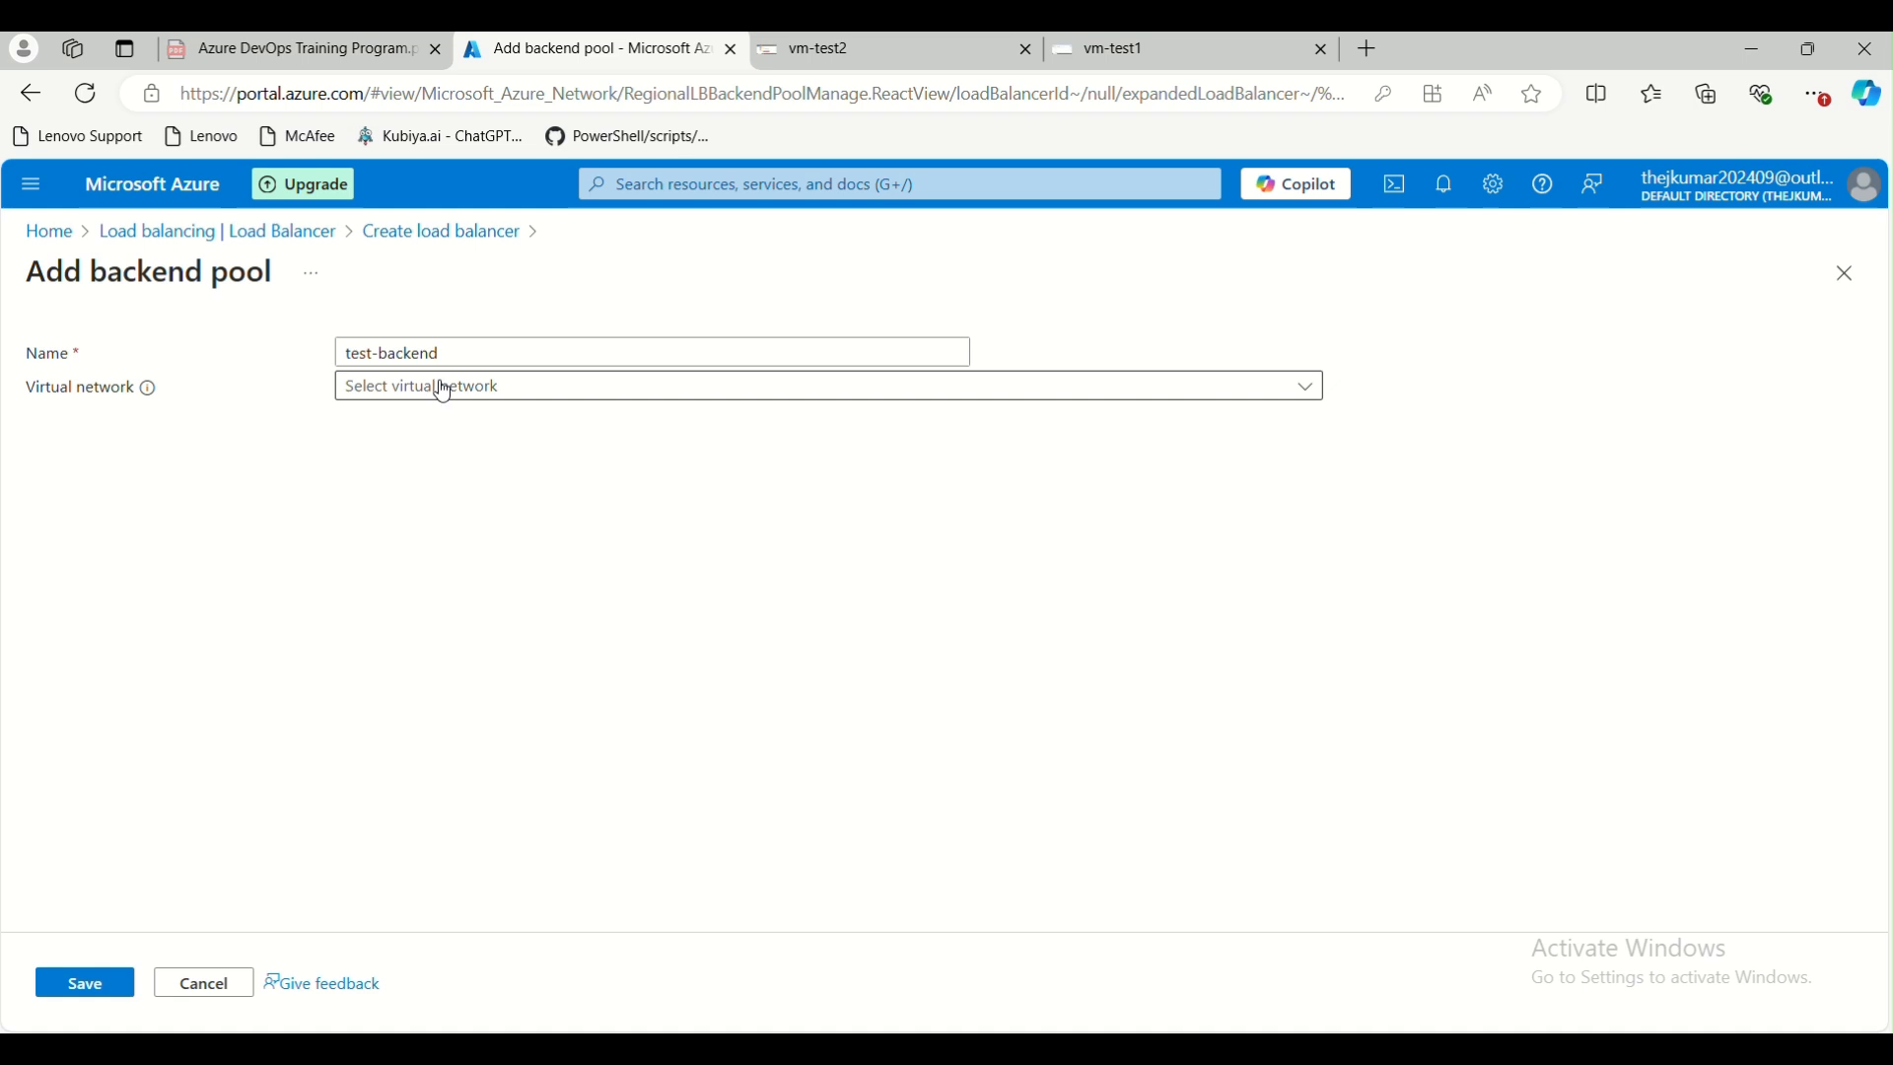
Assign the virtual network hub (lb) to the backend pool test-backend and review its NIC-based IP configuration requirements
{"action": "left_click", "coordinate": [442, 387]}
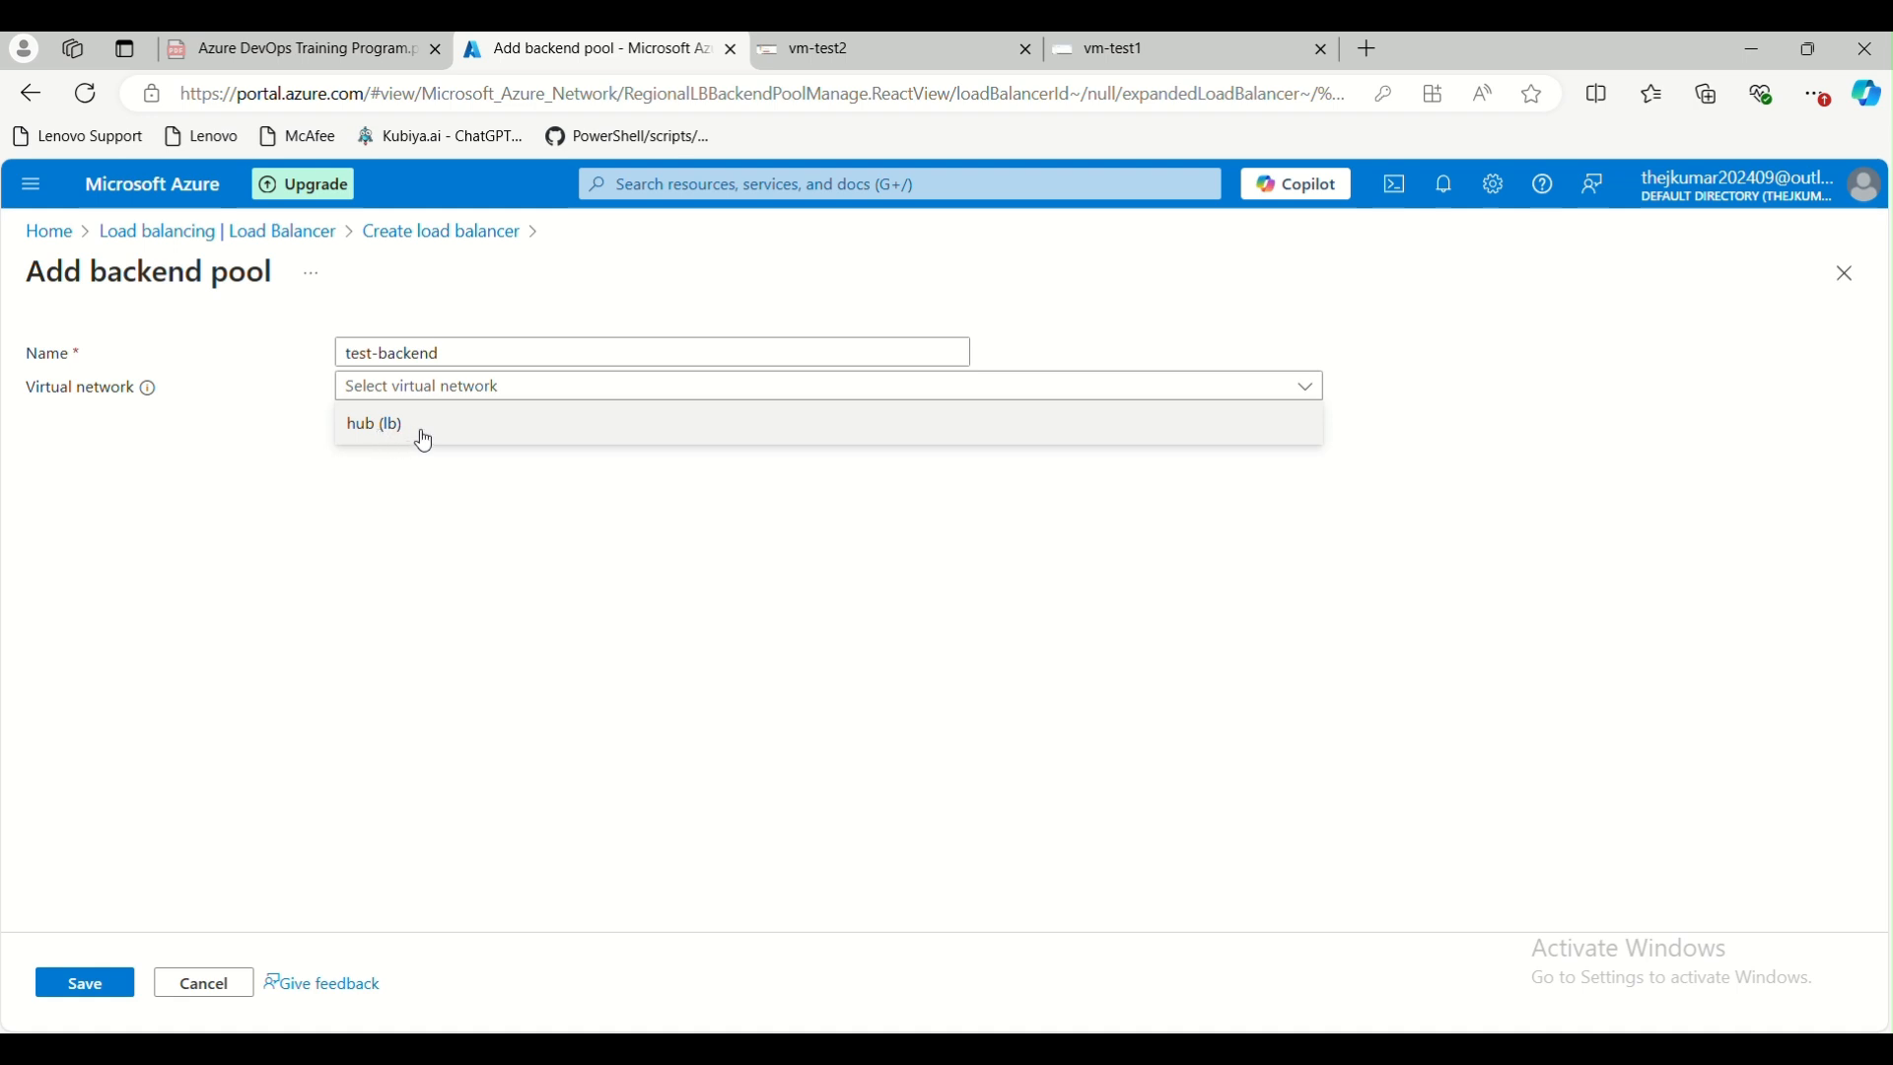
{"action": "left_click", "coordinate": [424, 434]}
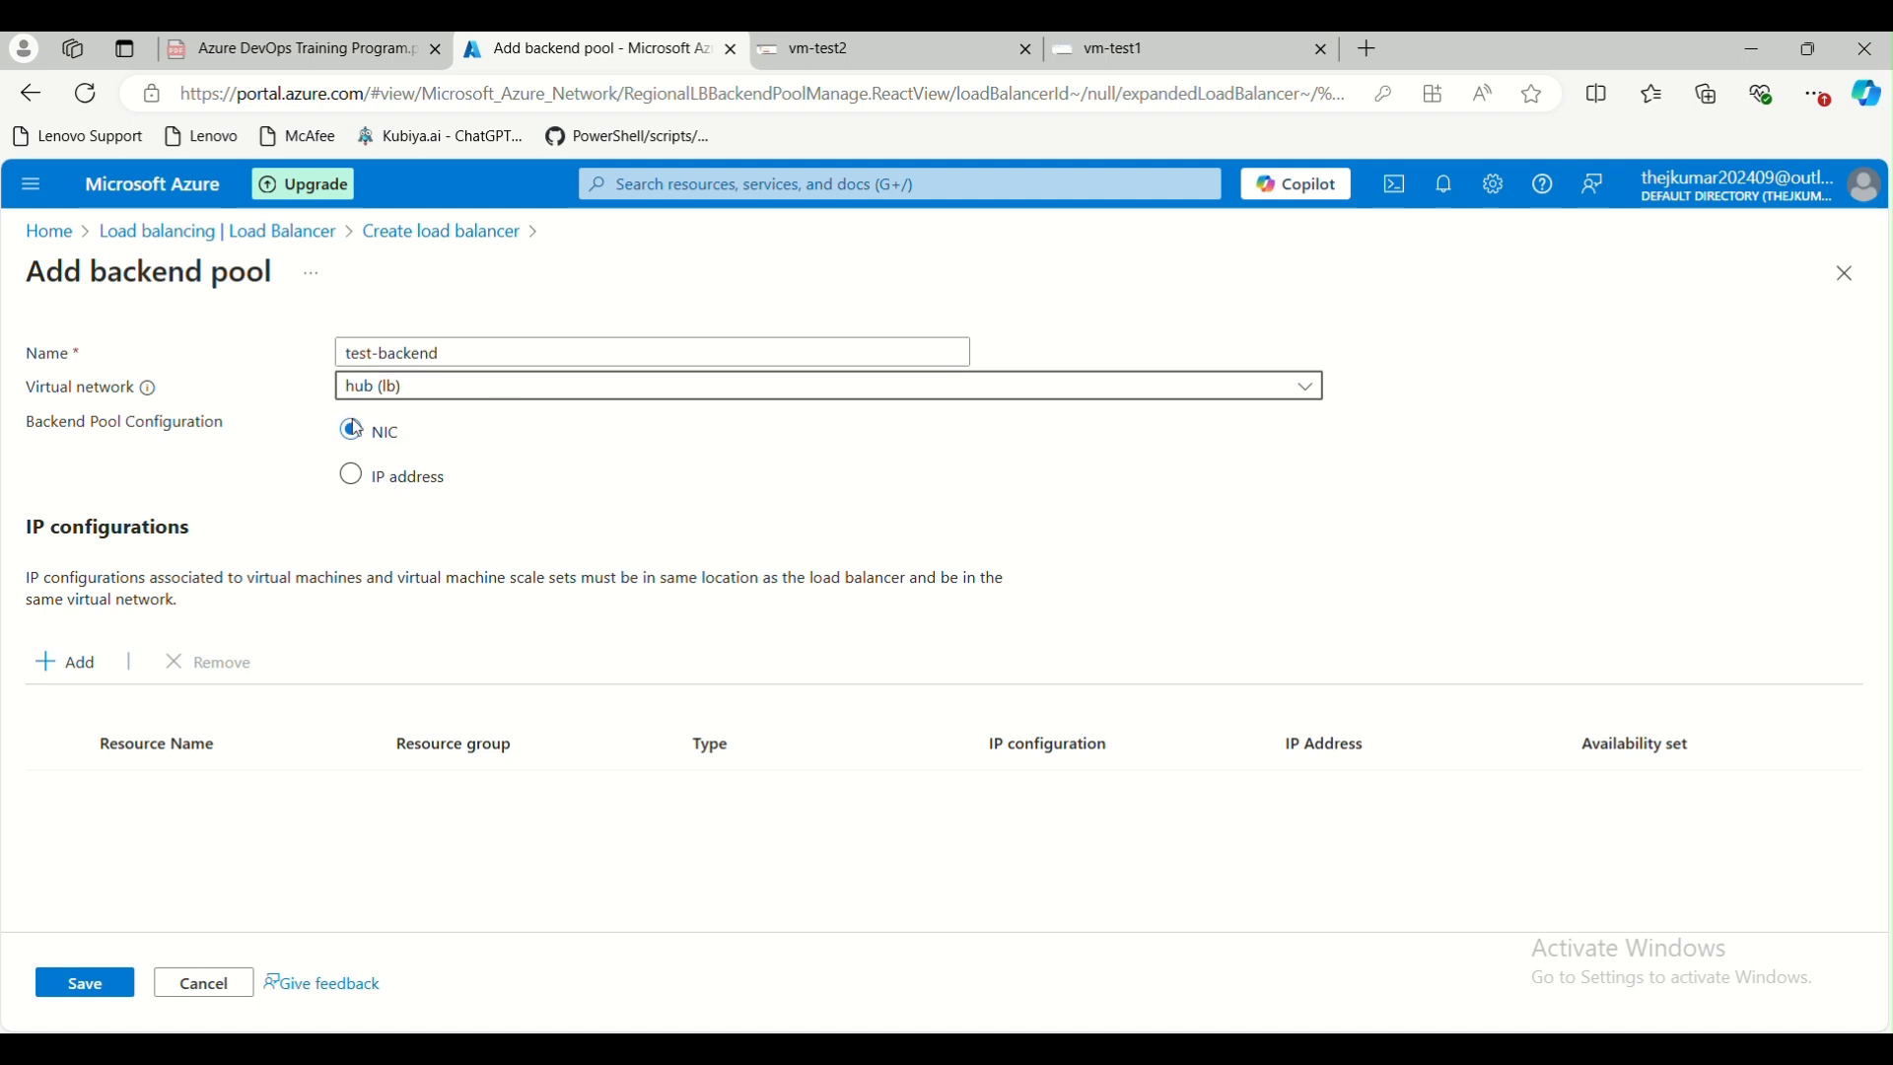
{"action": "left_click", "coordinate": [402, 483]}
{"action": "left_click_drag", "start_coordinate": [404, 581], "coordinate": [615, 570]}
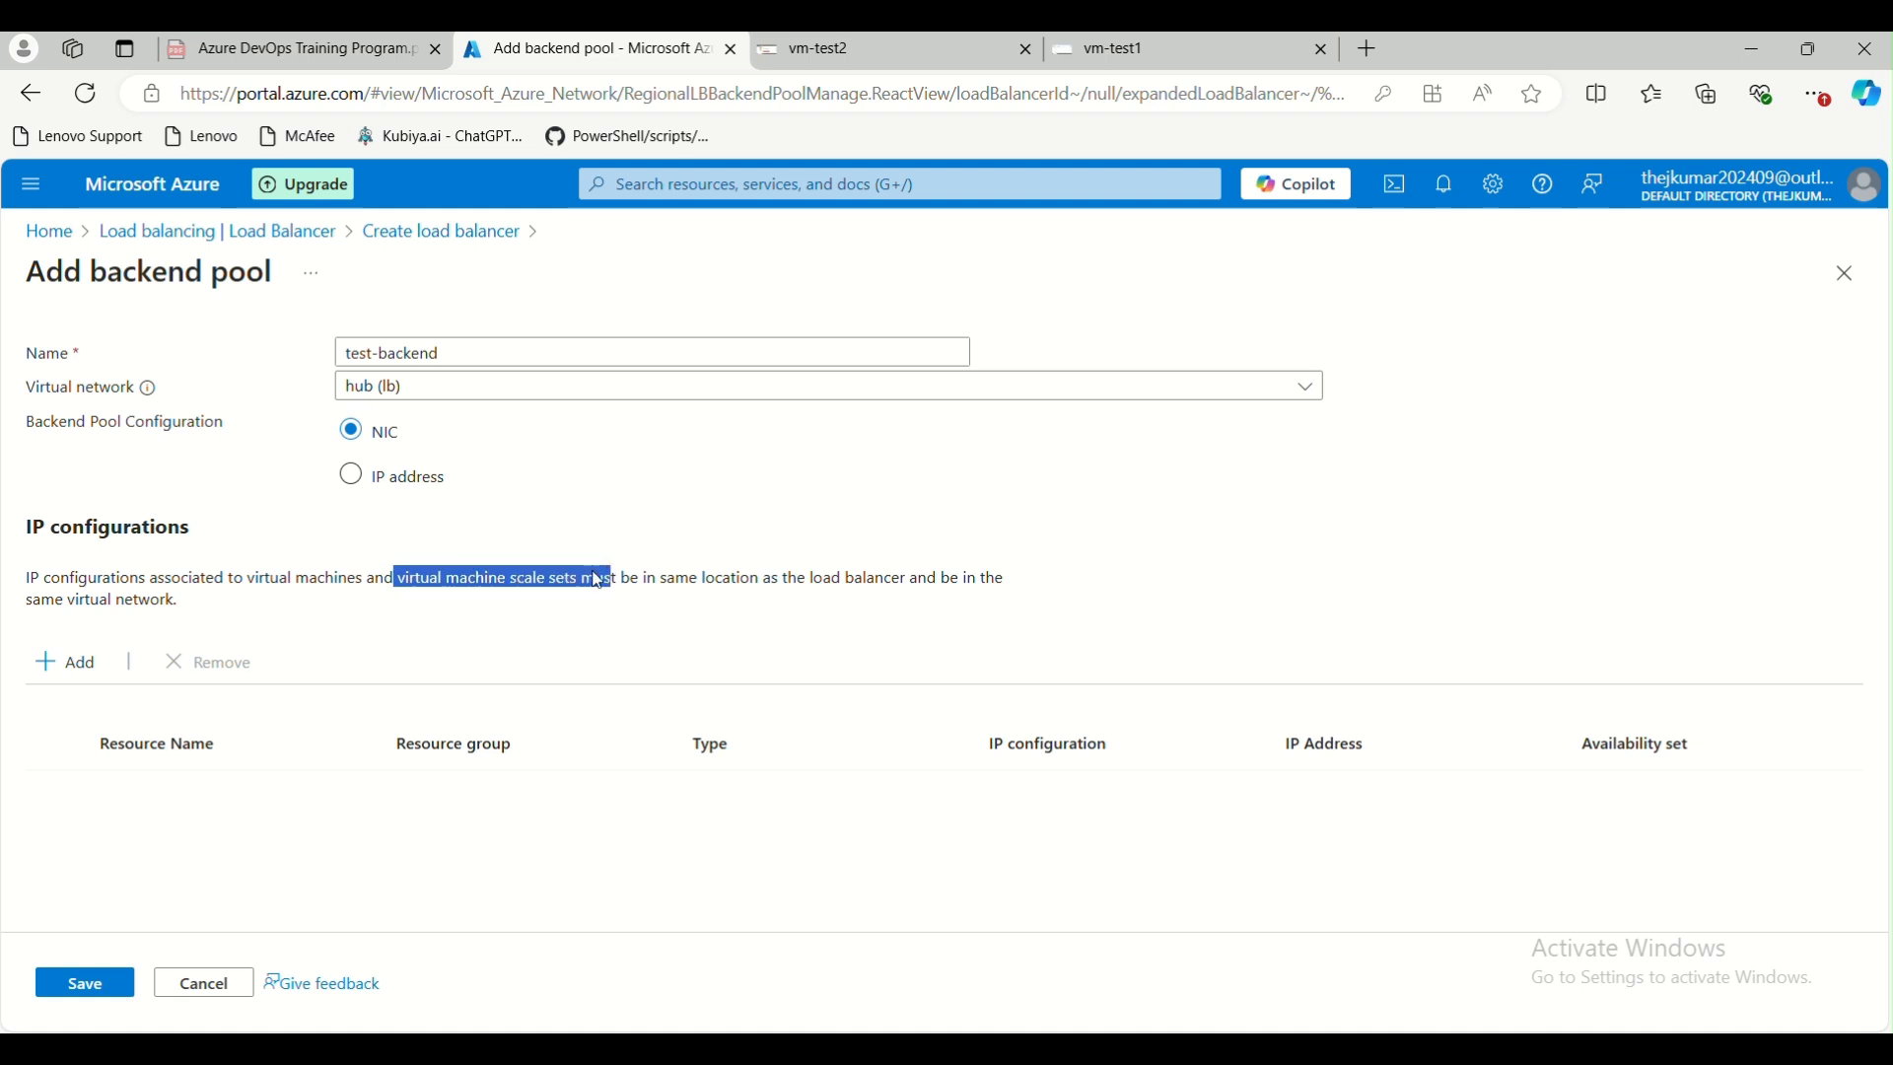
{"action": "left_click_drag", "start_coordinate": [247, 581], "coordinate": [585, 584]}
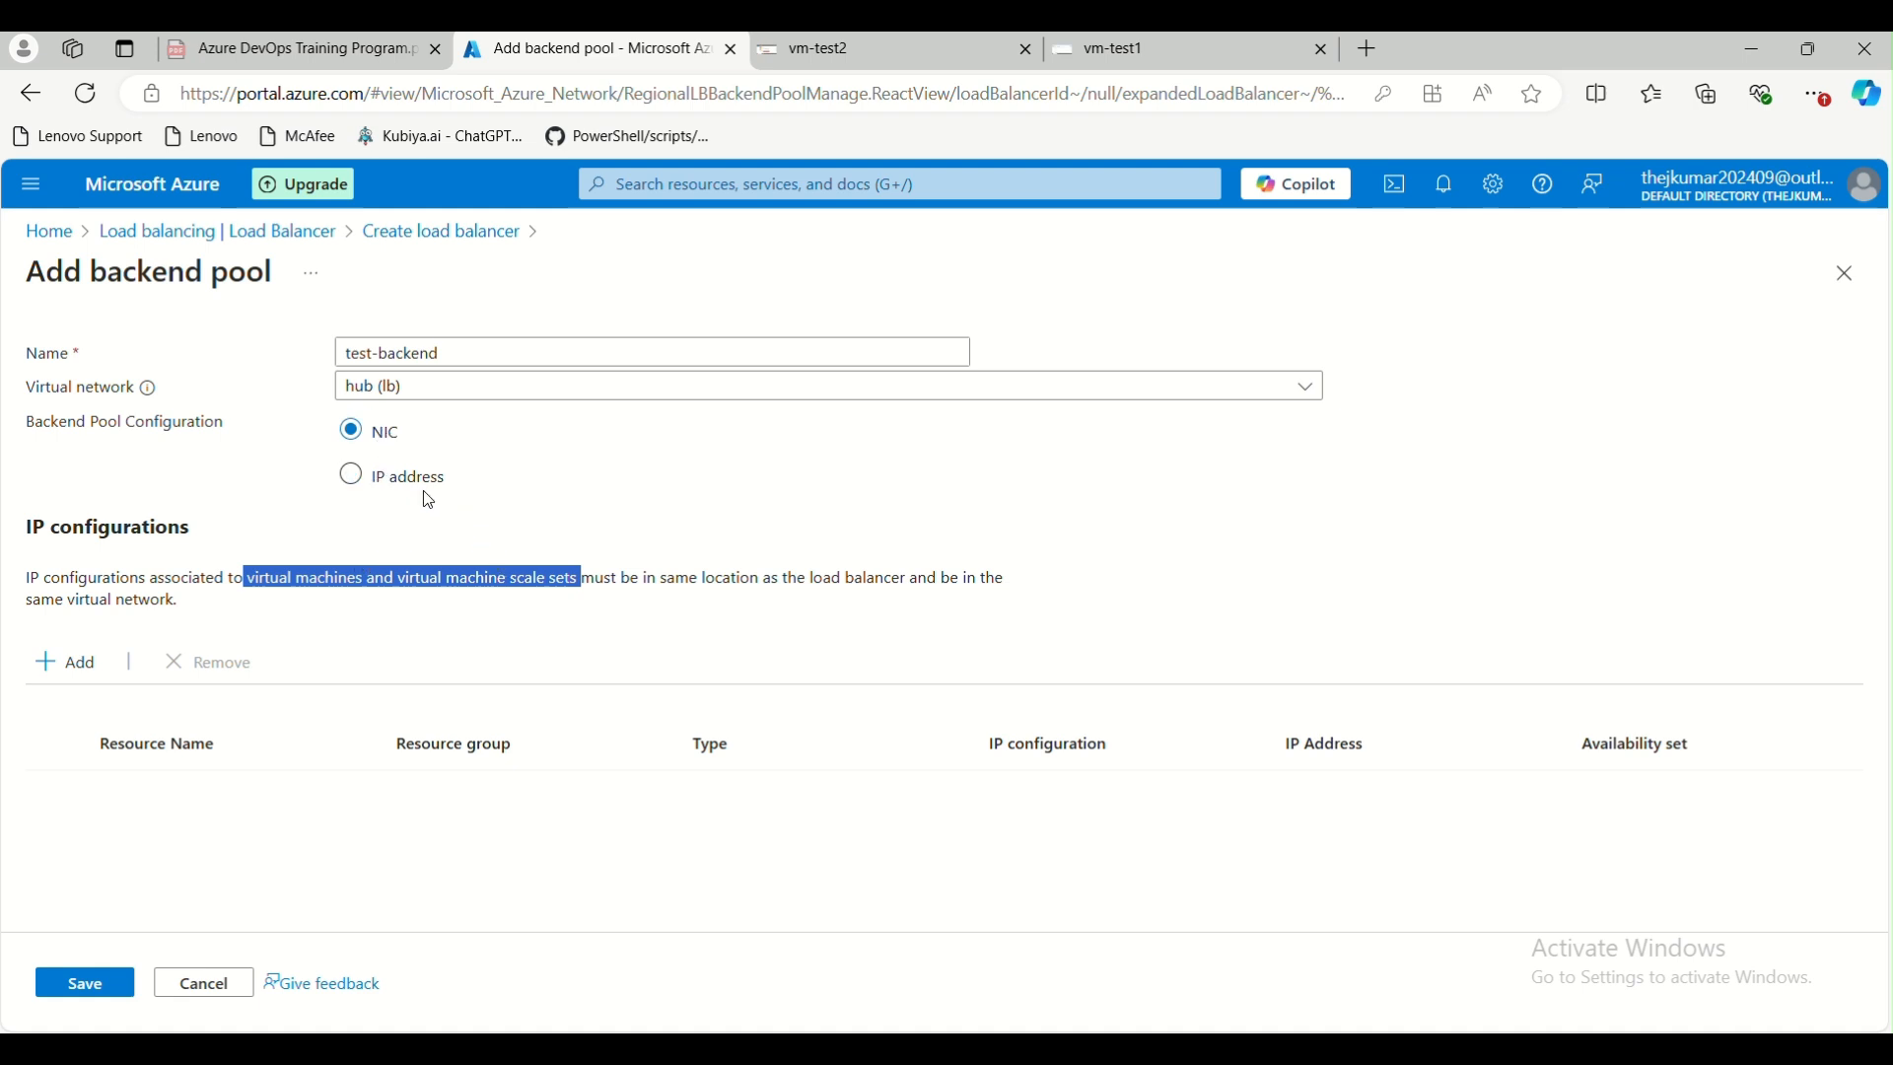
{"action": "left_click", "coordinate": [353, 564]}
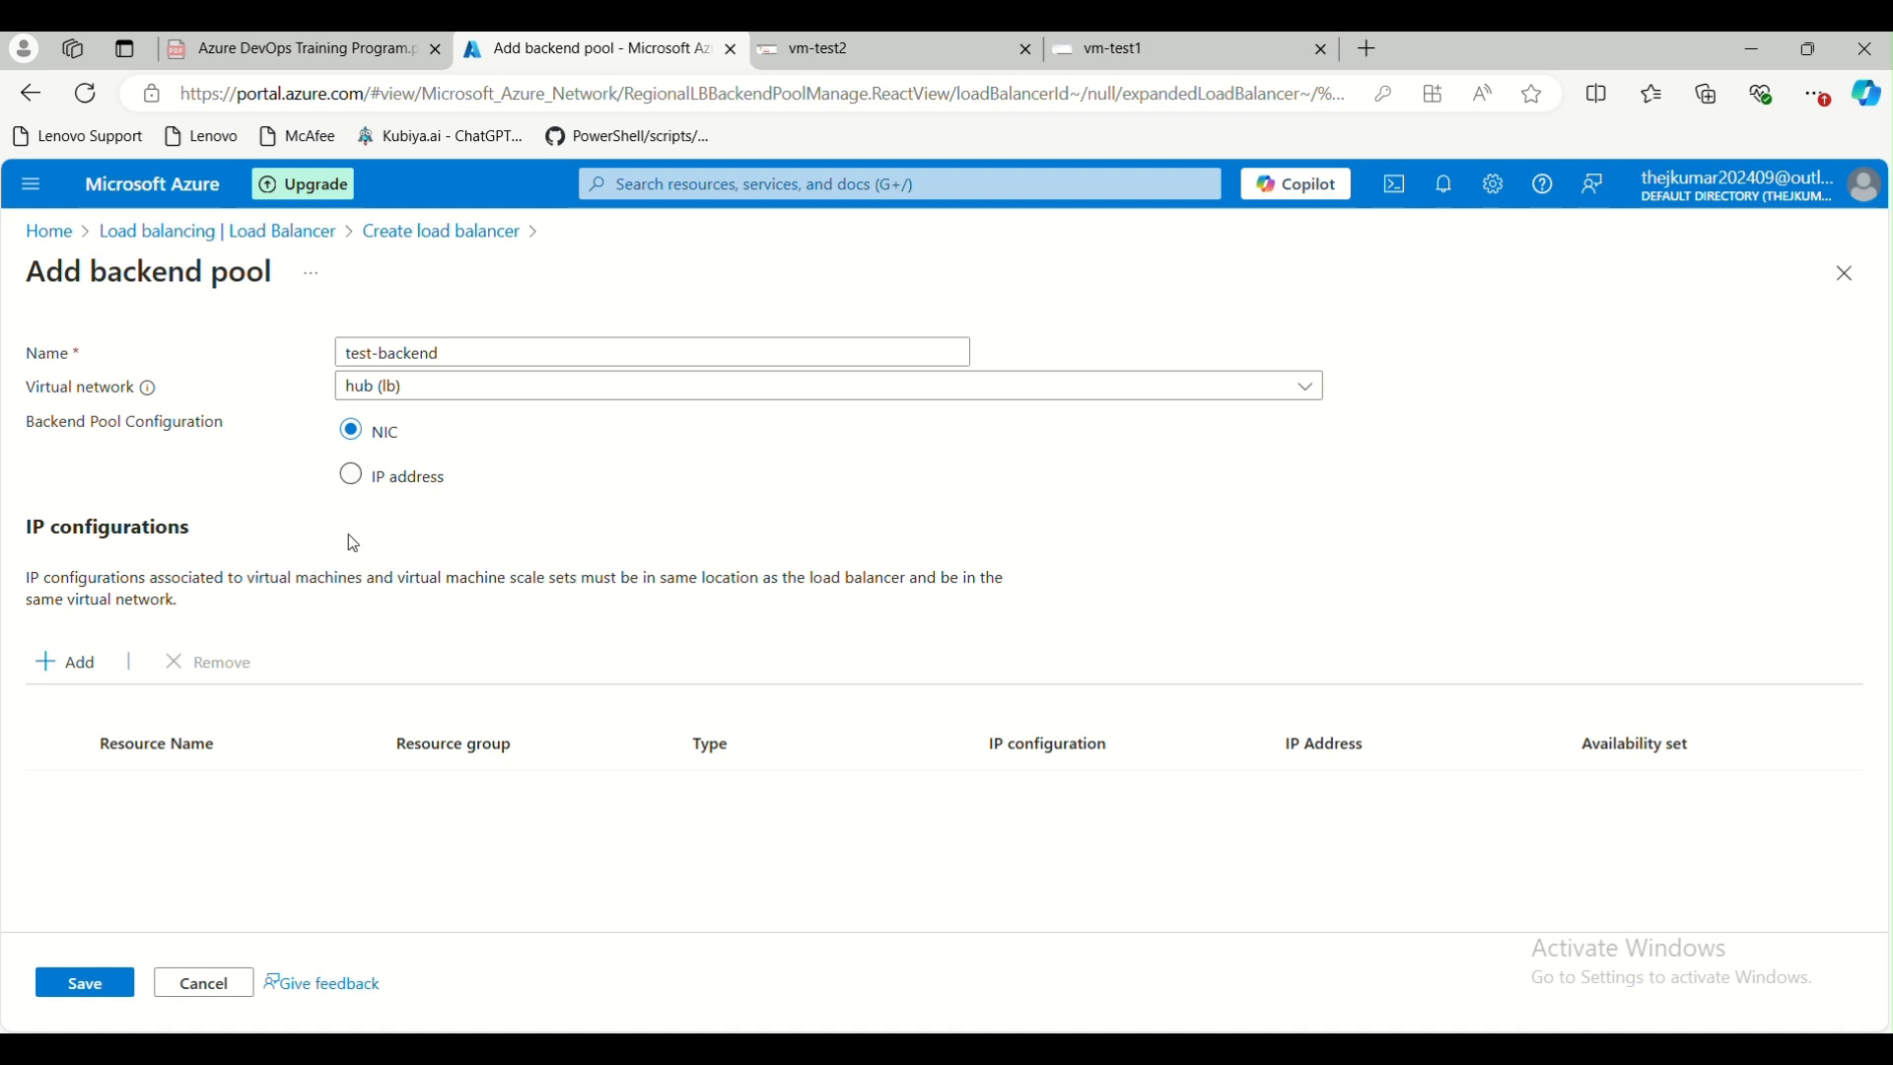
Save the backend pool with the virtual machines vm-test1 and vm-test2 as members and proceed to the inbound rules
{"action": "left_click", "coordinate": [69, 661]}
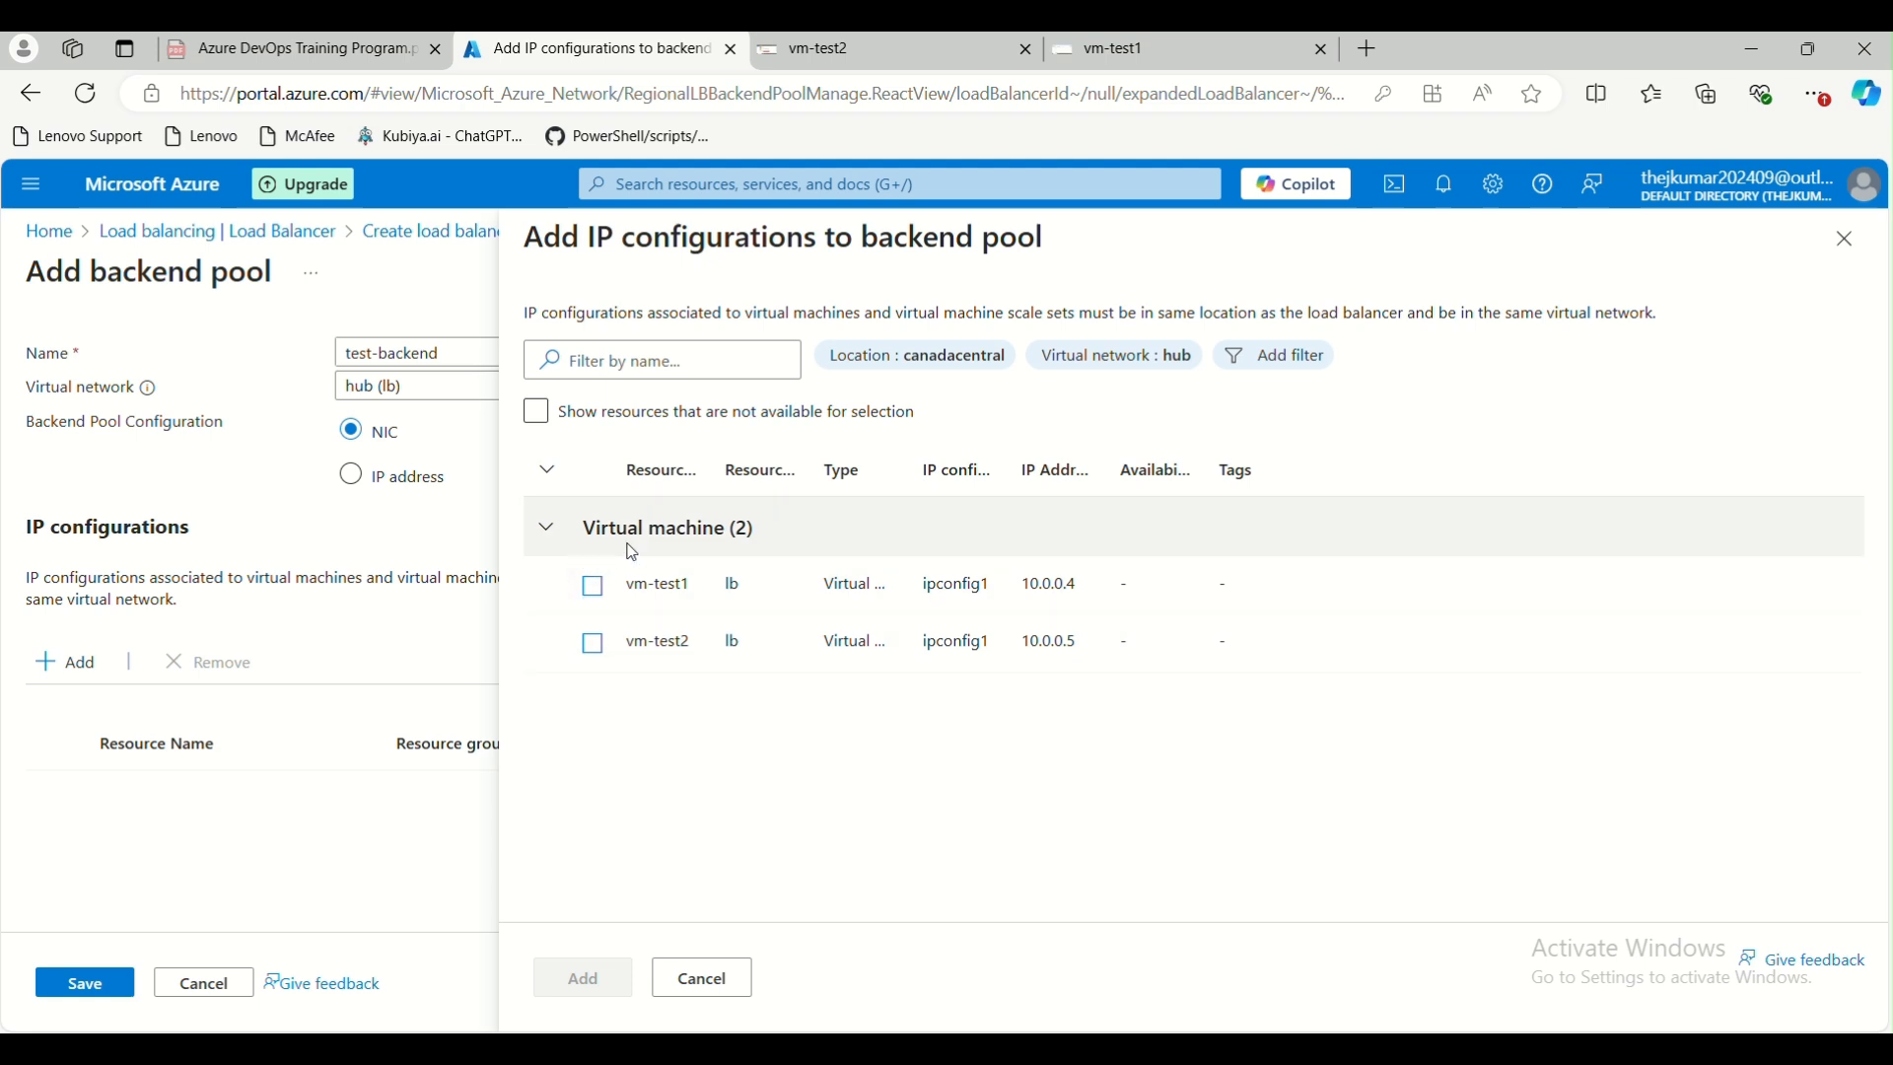
{"action": "left_click", "coordinate": [593, 589]}
{"action": "left_click", "coordinate": [595, 650]}
{"action": "left_click", "coordinate": [583, 978]}
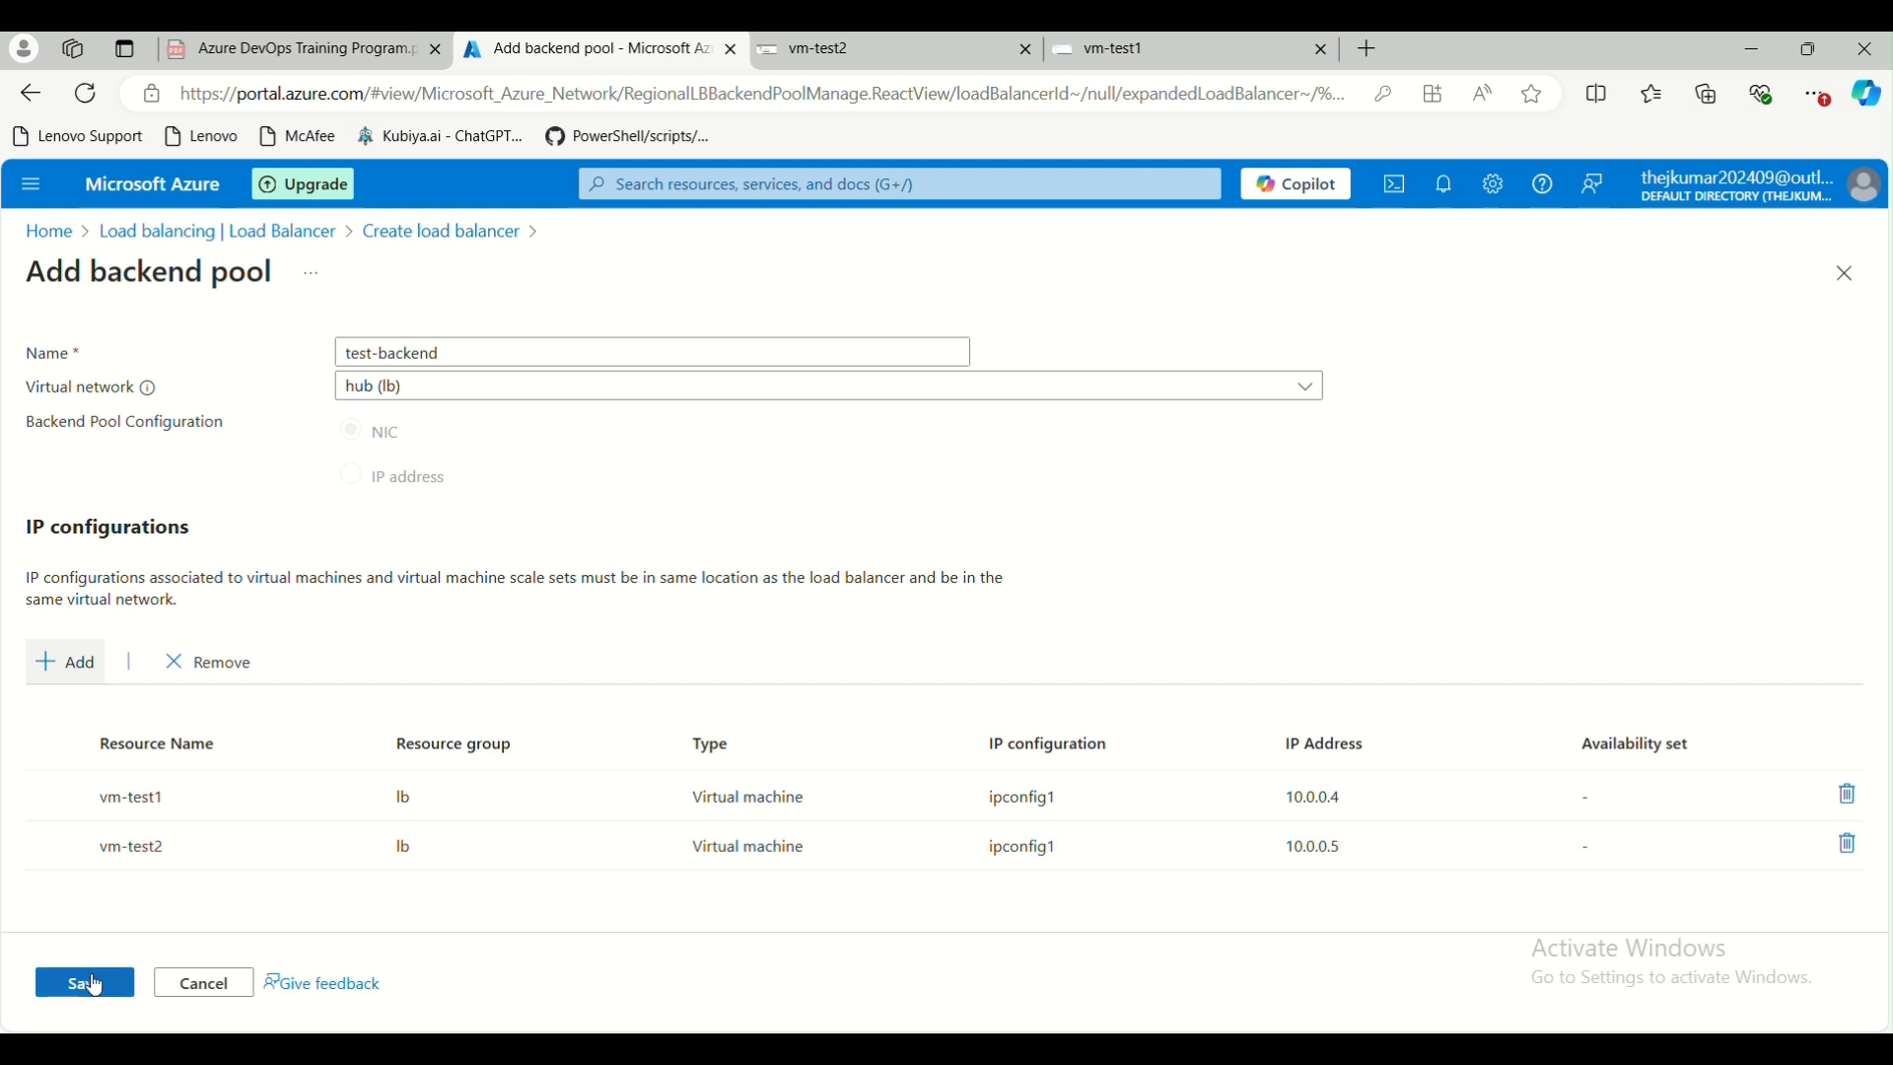
{"action": "left_click", "coordinate": [89, 983]}
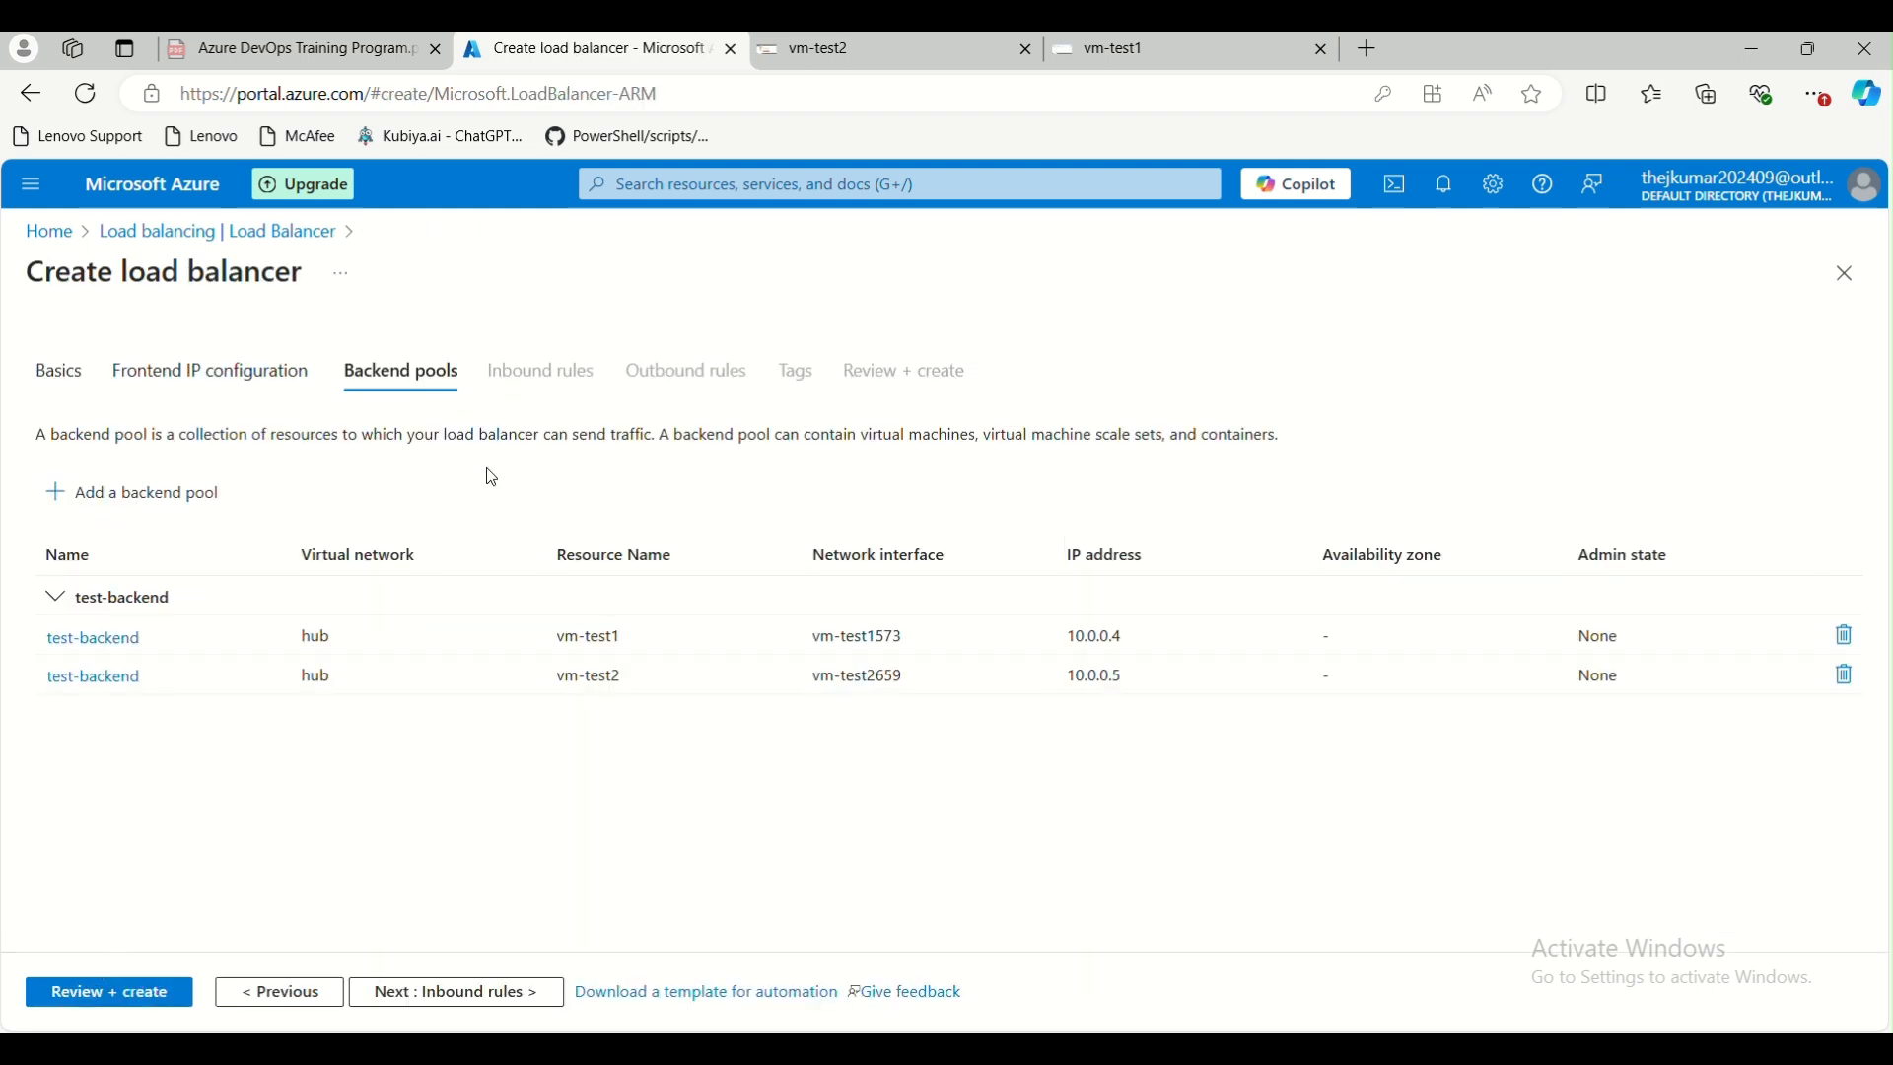
{"action": "left_click", "coordinate": [424, 995]}
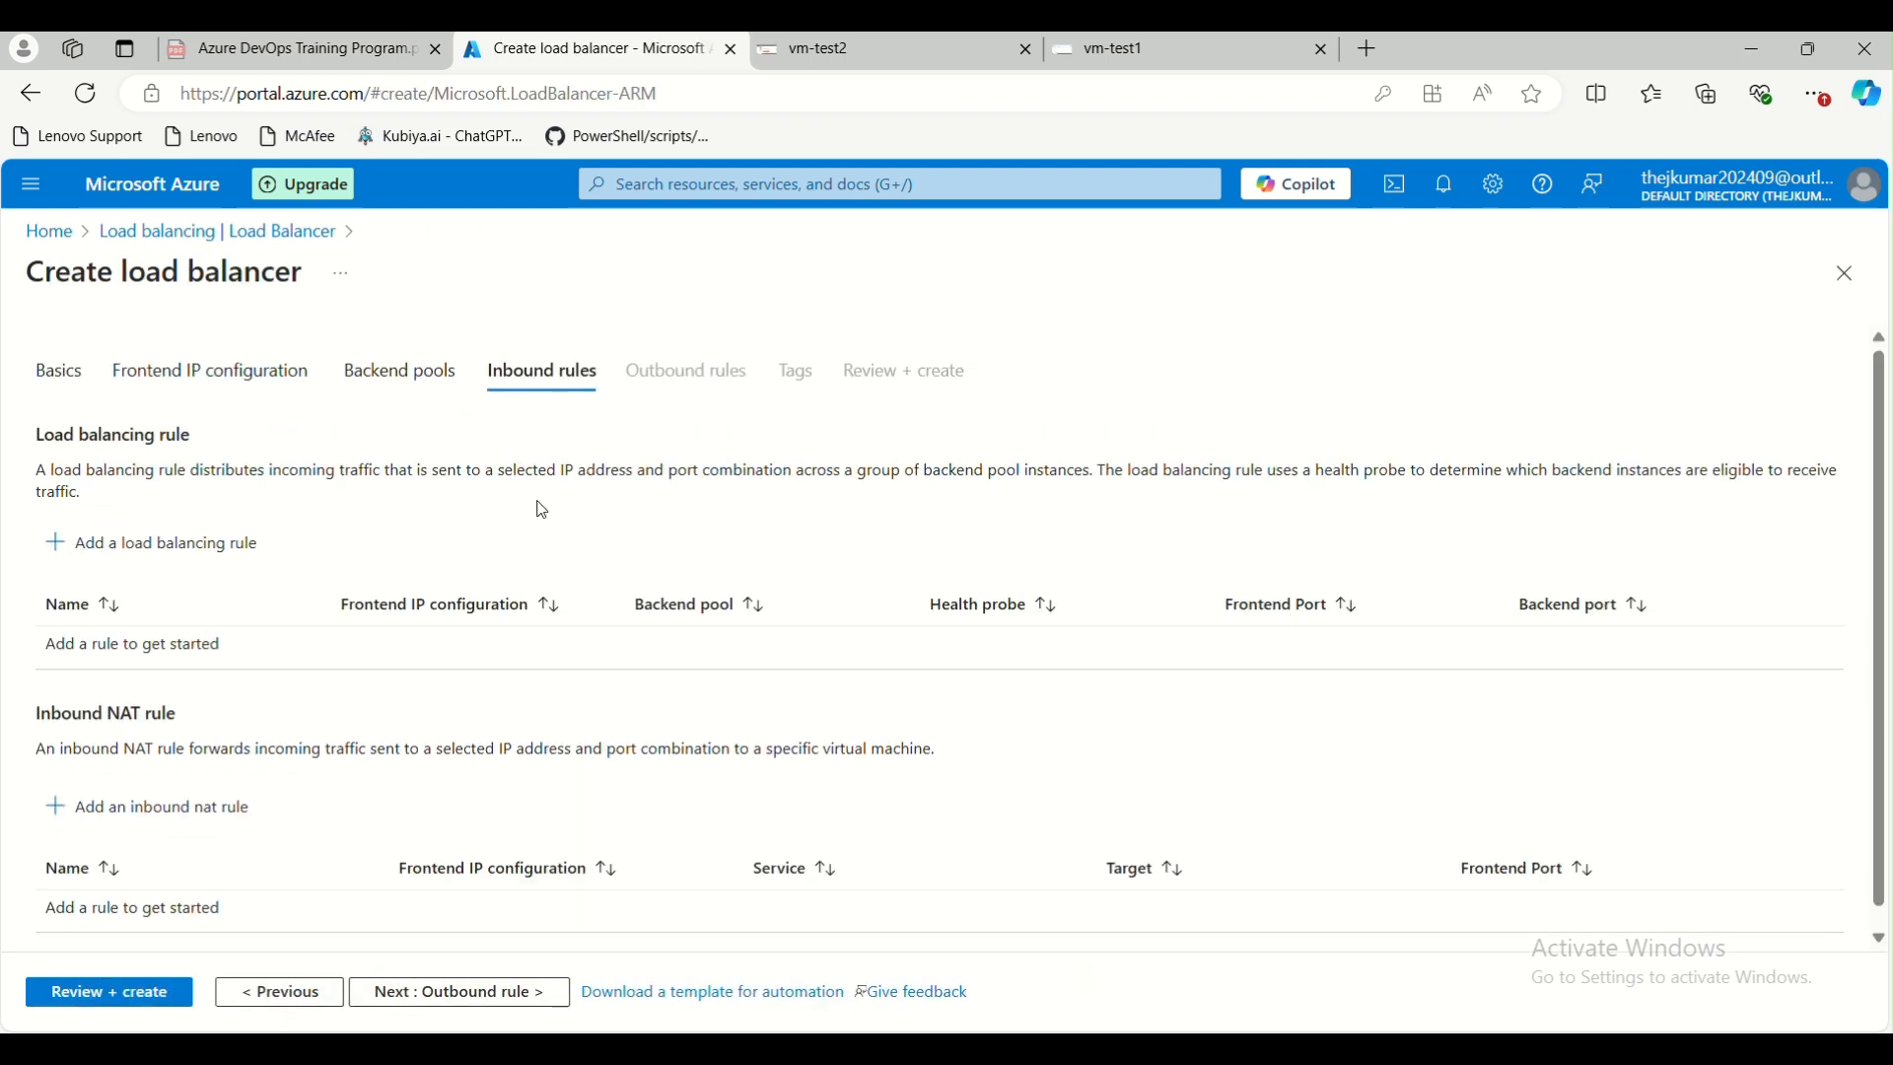
Review the load balancing and inbound NAT rule sections and compare them with the rule lines in the Paint diagram
{"action": "scroll", "coordinate": [529, 404], "scroll_direction": "down", "scroll_amount": 1}
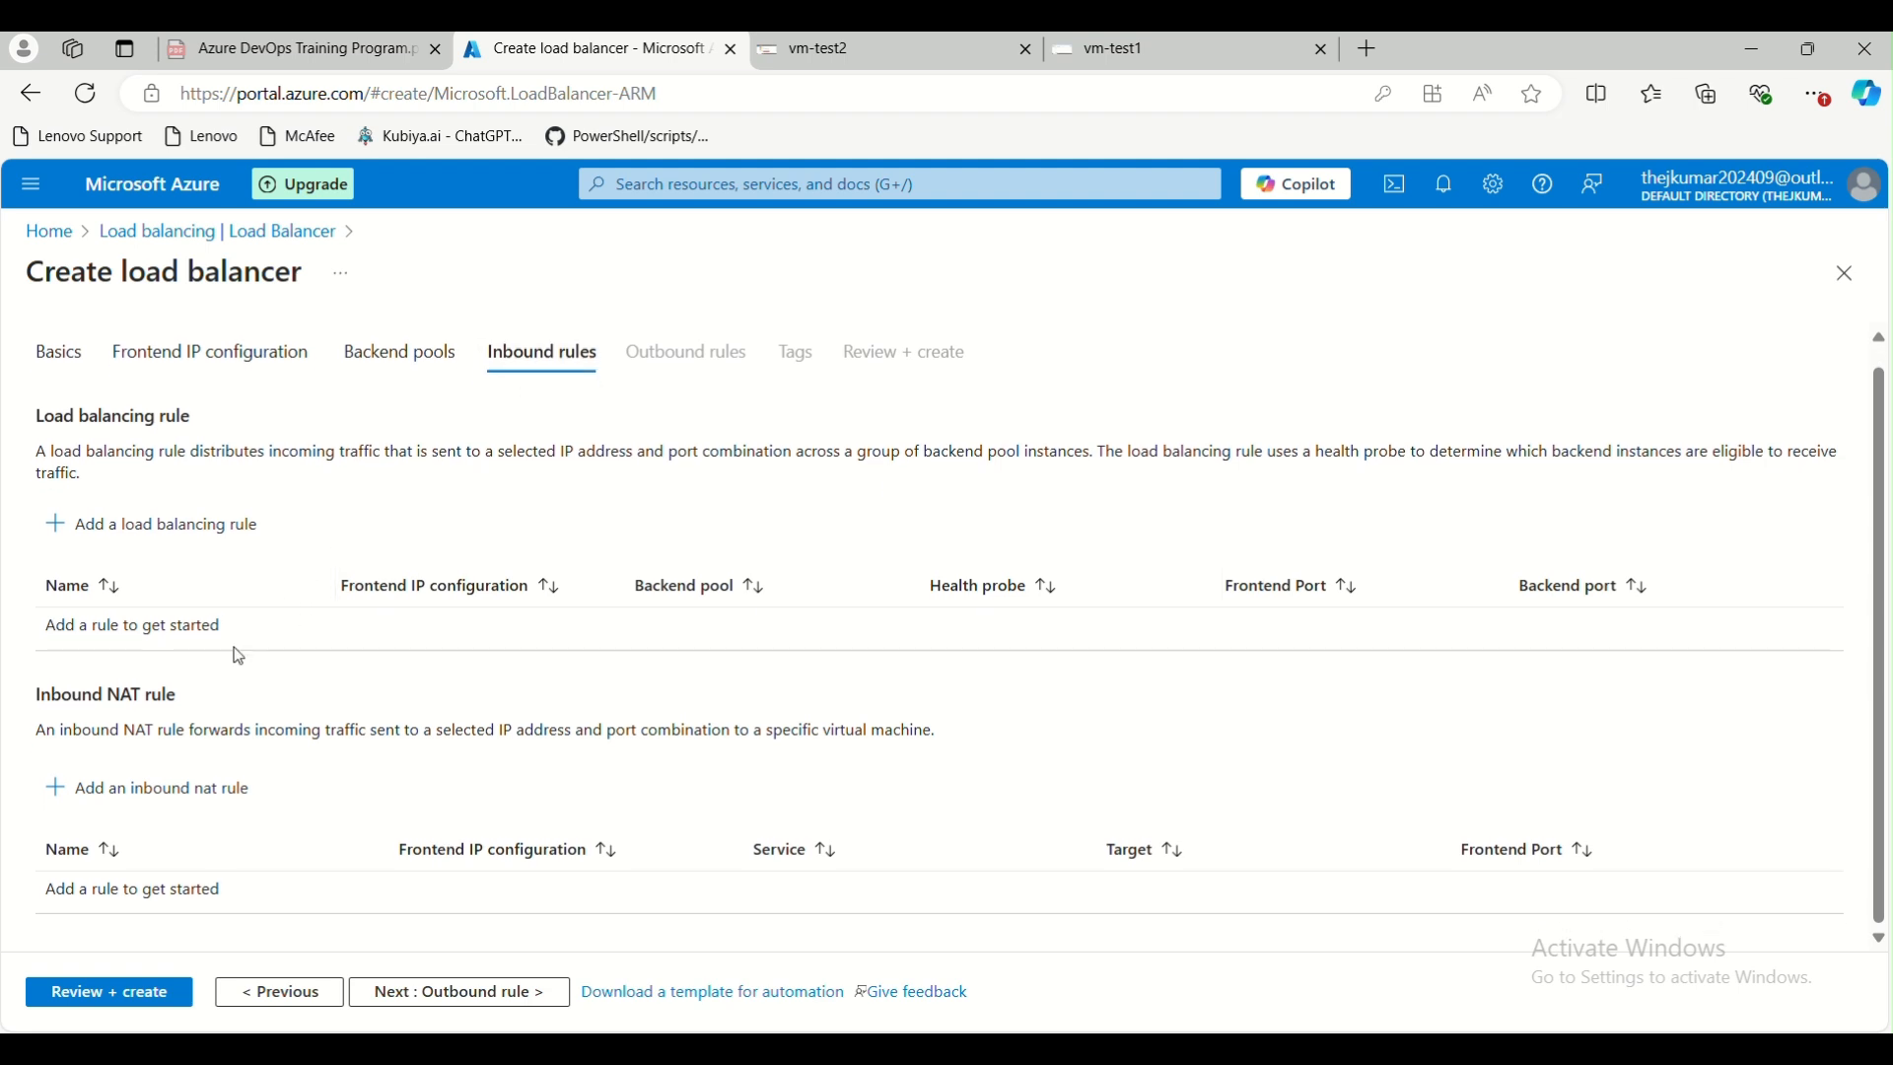
{"action": "scroll", "coordinate": [267, 611], "scroll_direction": "up", "scroll_amount": 1}
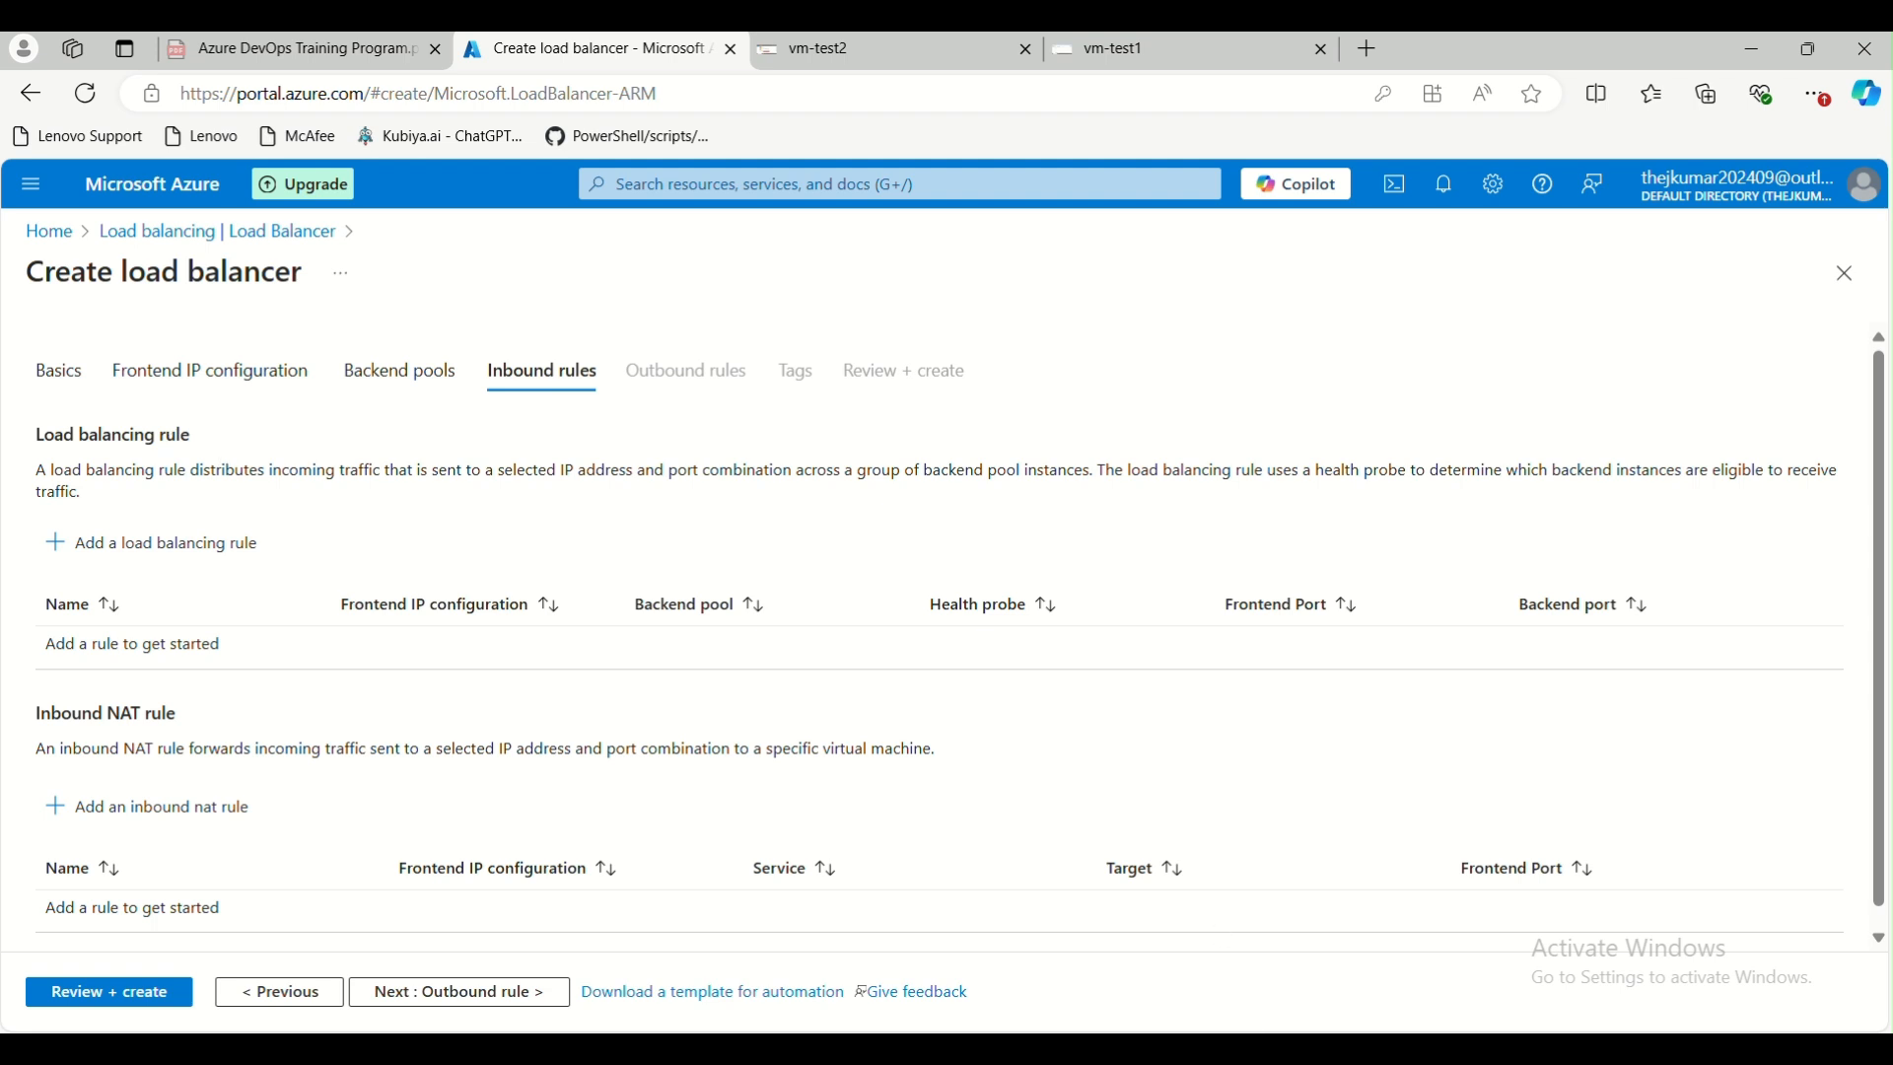
{"action": "mouse_move", "coordinate": [1041, 1047]}
{"action": "left_click", "coordinate": [1610, 917]}
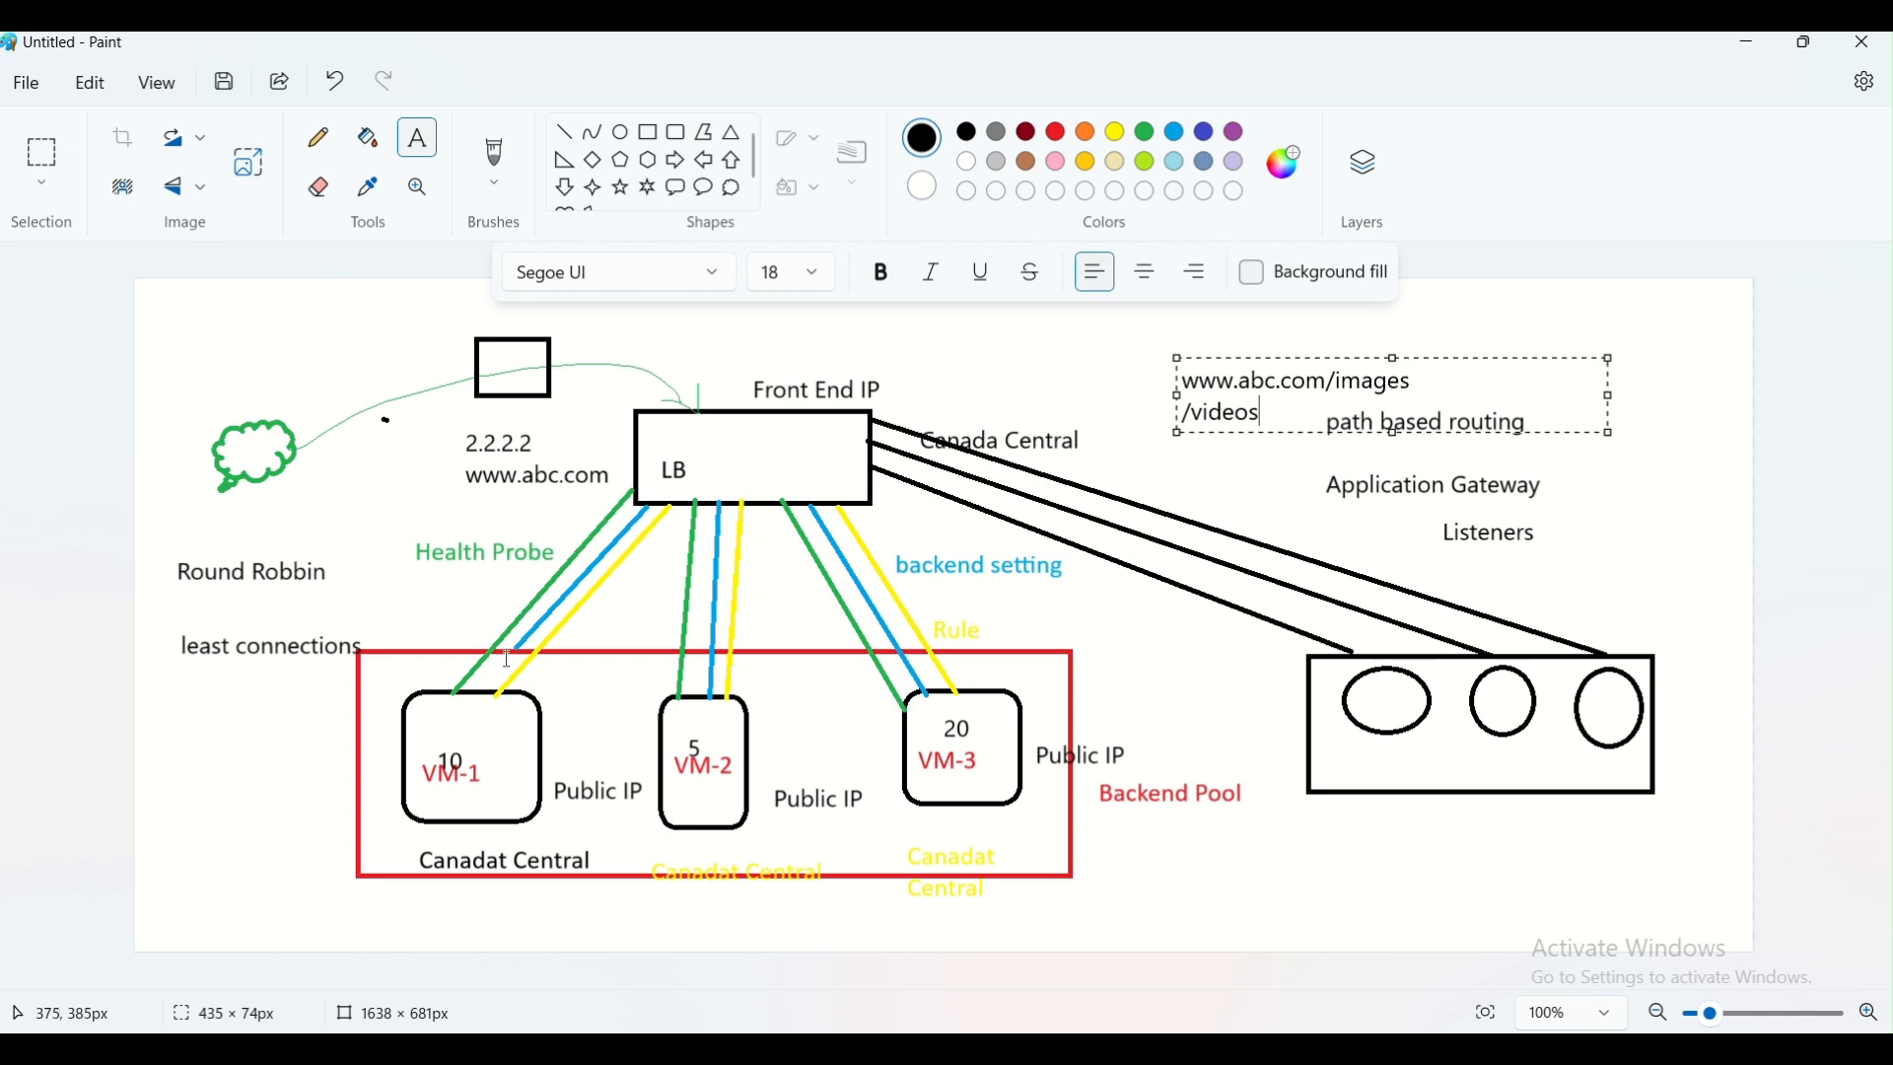
{"action": "left_click", "coordinate": [1749, 46]}
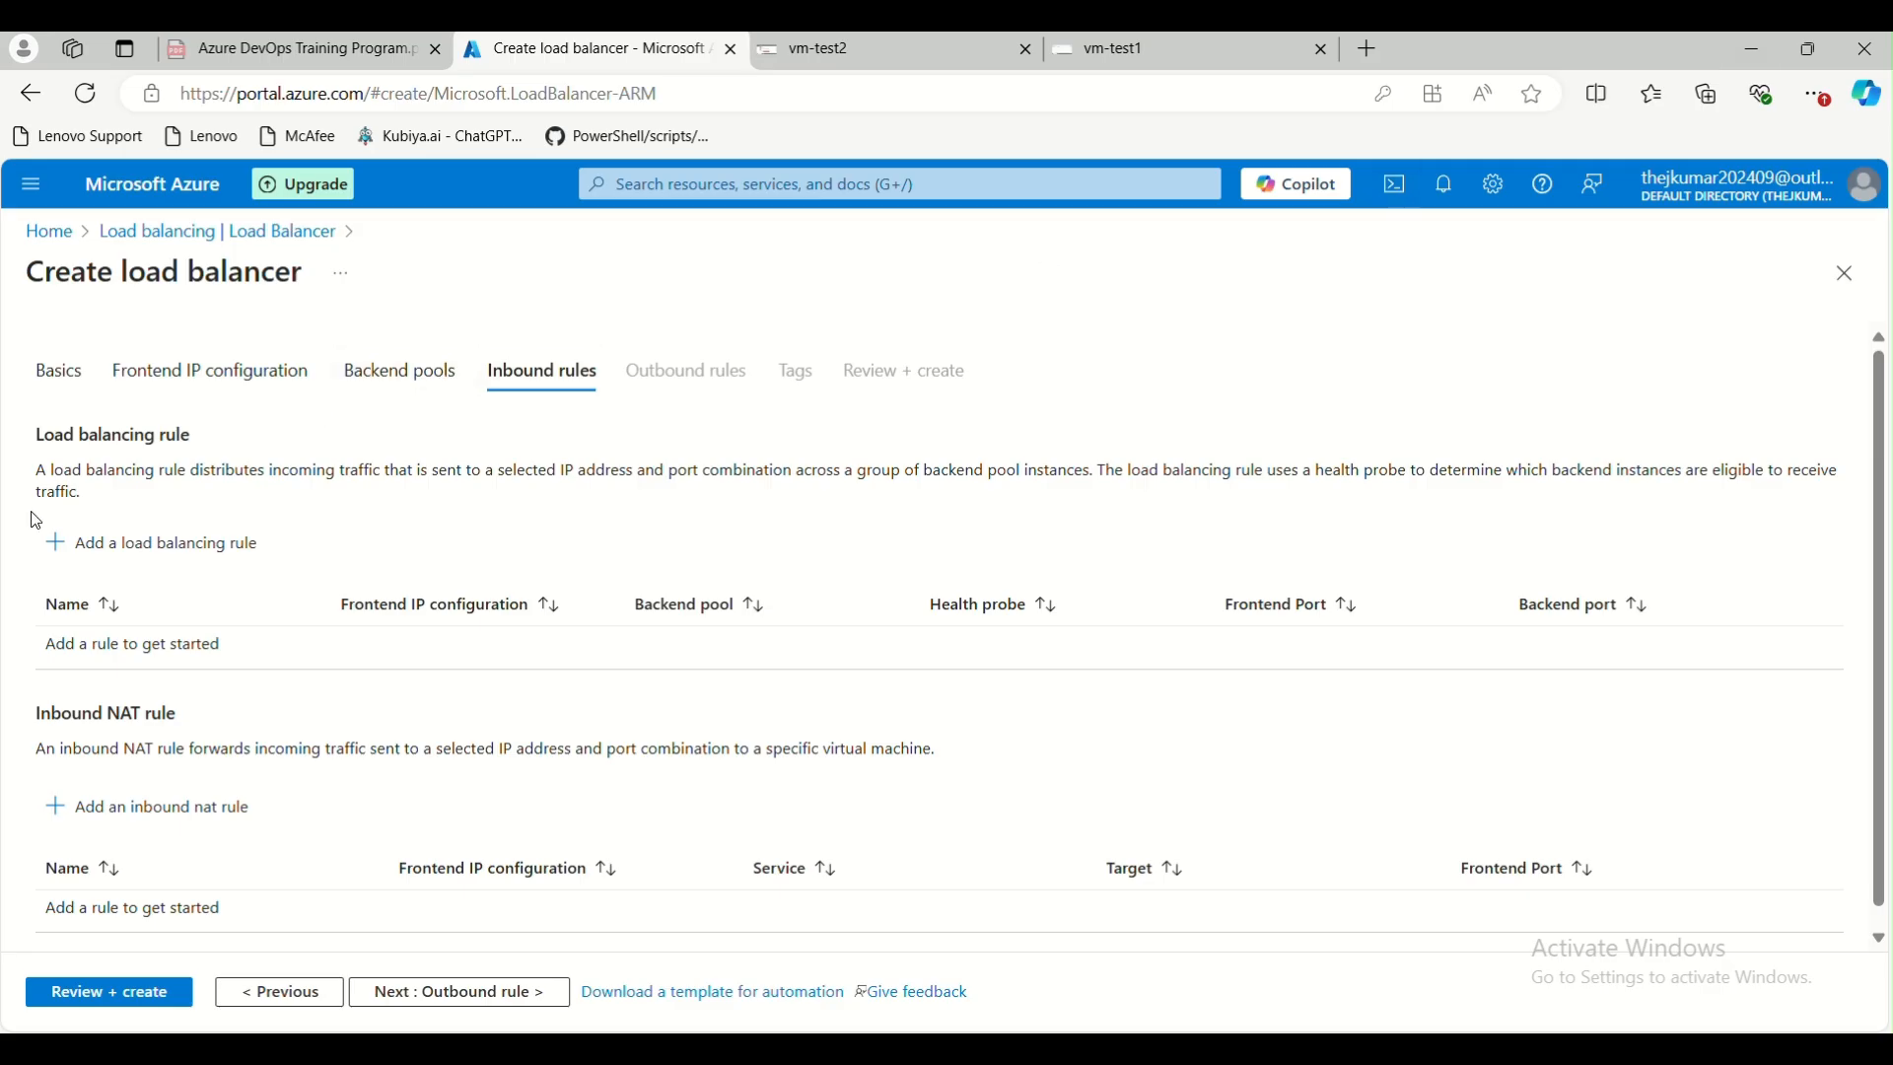
{"action": "scroll", "coordinate": [198, 627], "scroll_direction": "down", "scroll_amount": 1}
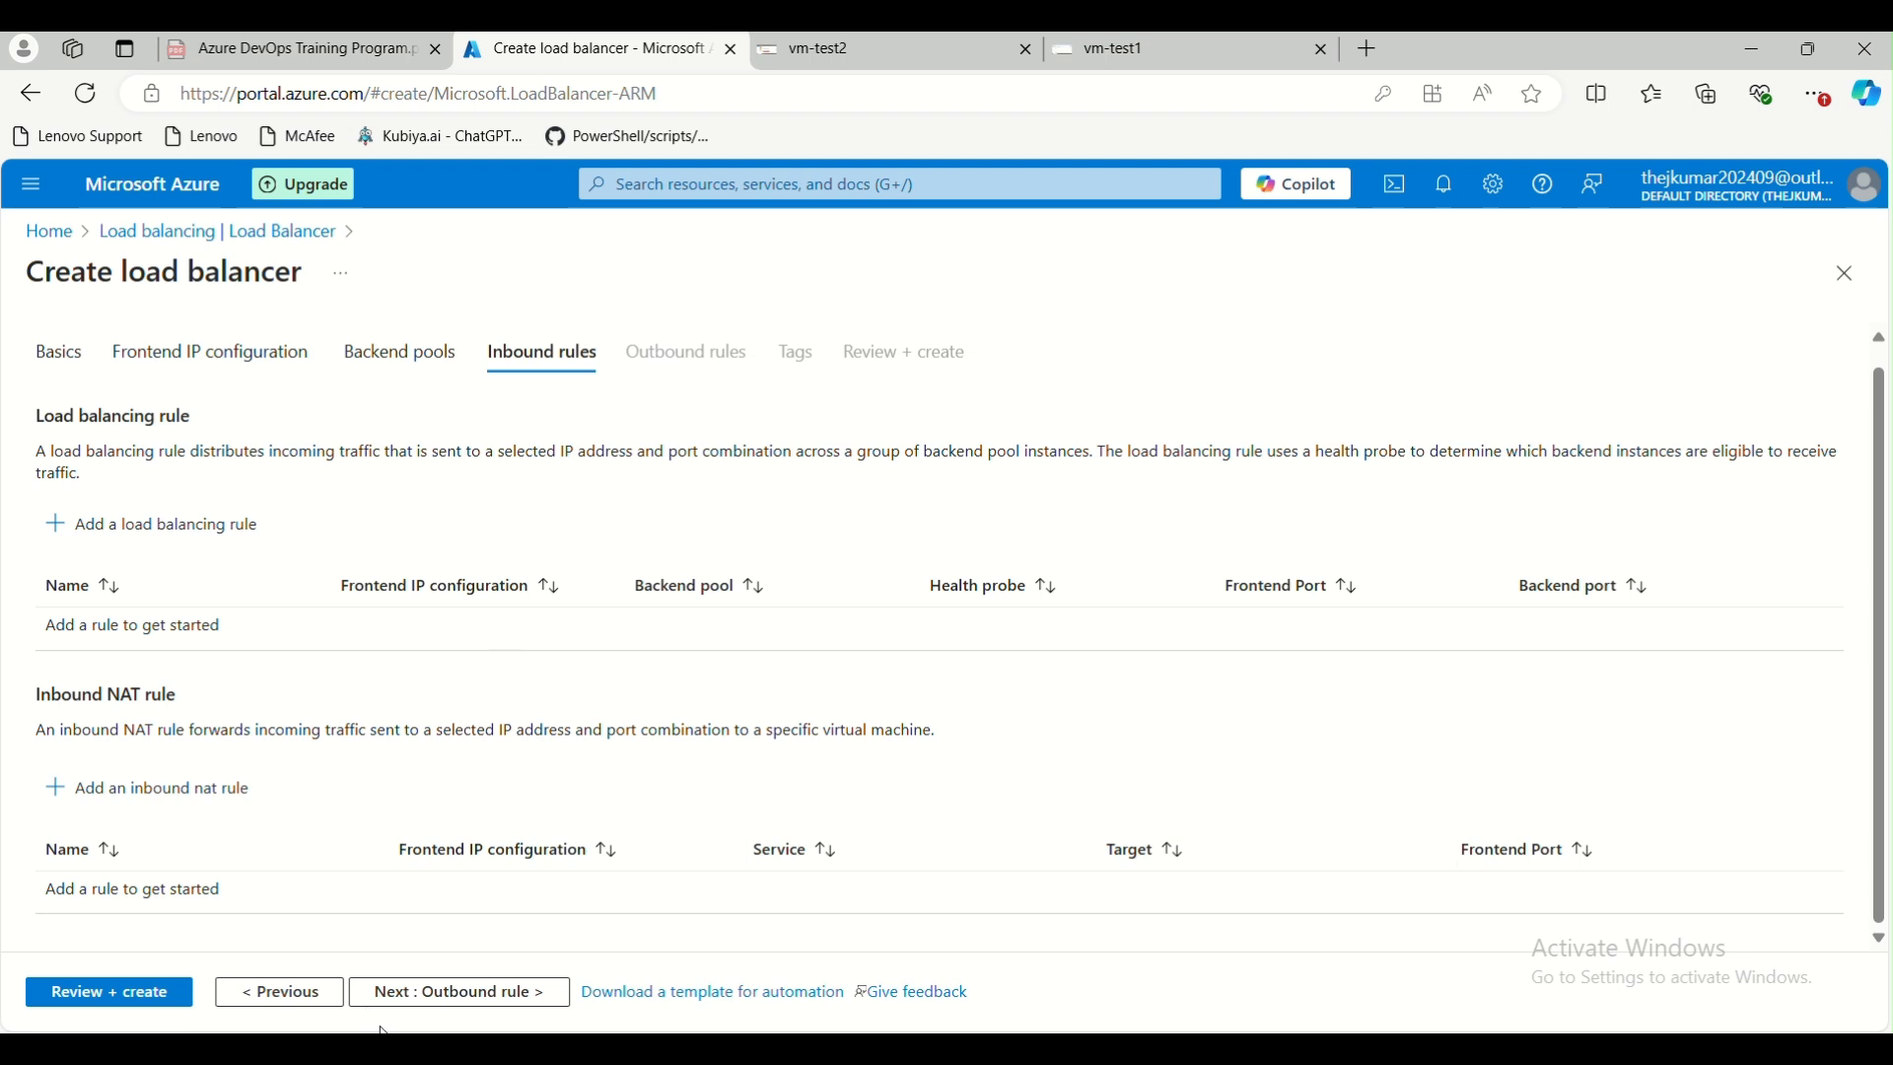
Continue without inbound rules, outbound rules or tags and create the load balancer test-loadbalancer
{"action": "left_click", "coordinate": [415, 994]}
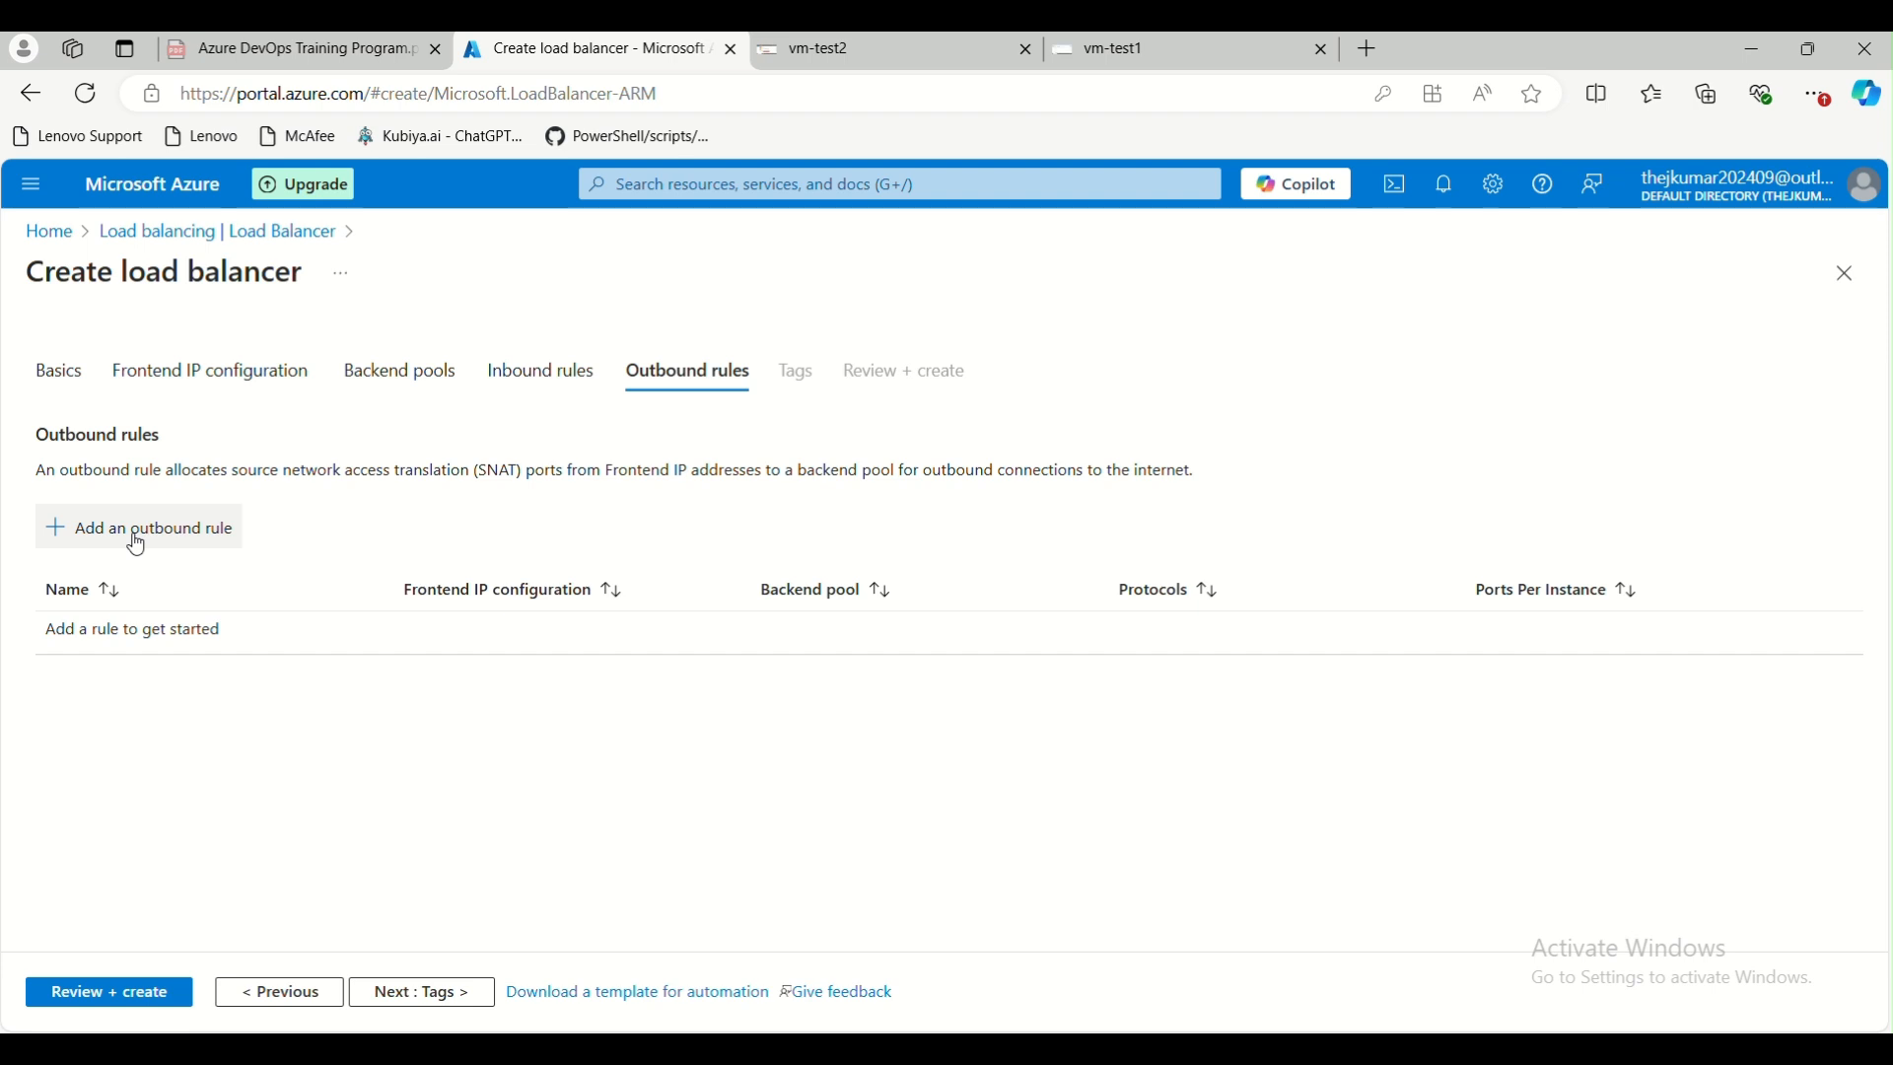
{"action": "left_click", "coordinate": [411, 992]}
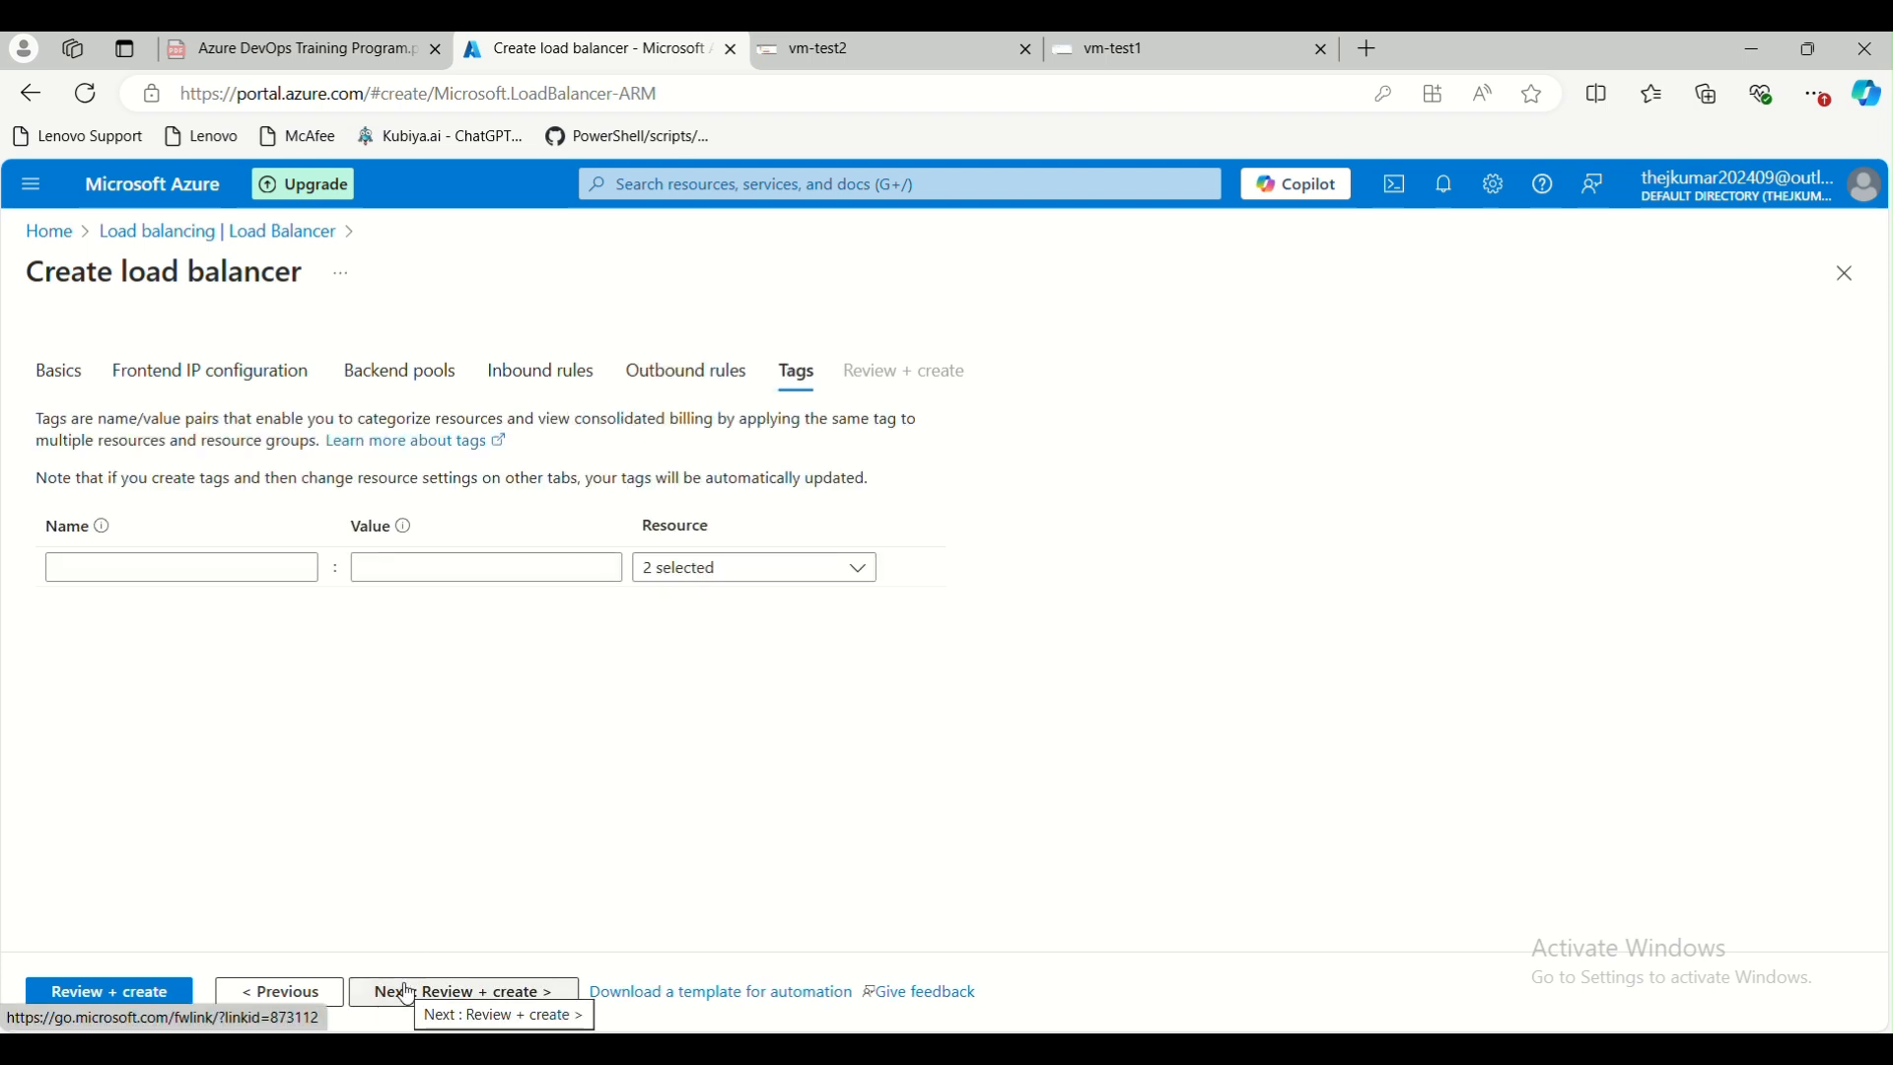
{"action": "left_click", "coordinate": [407, 992]}
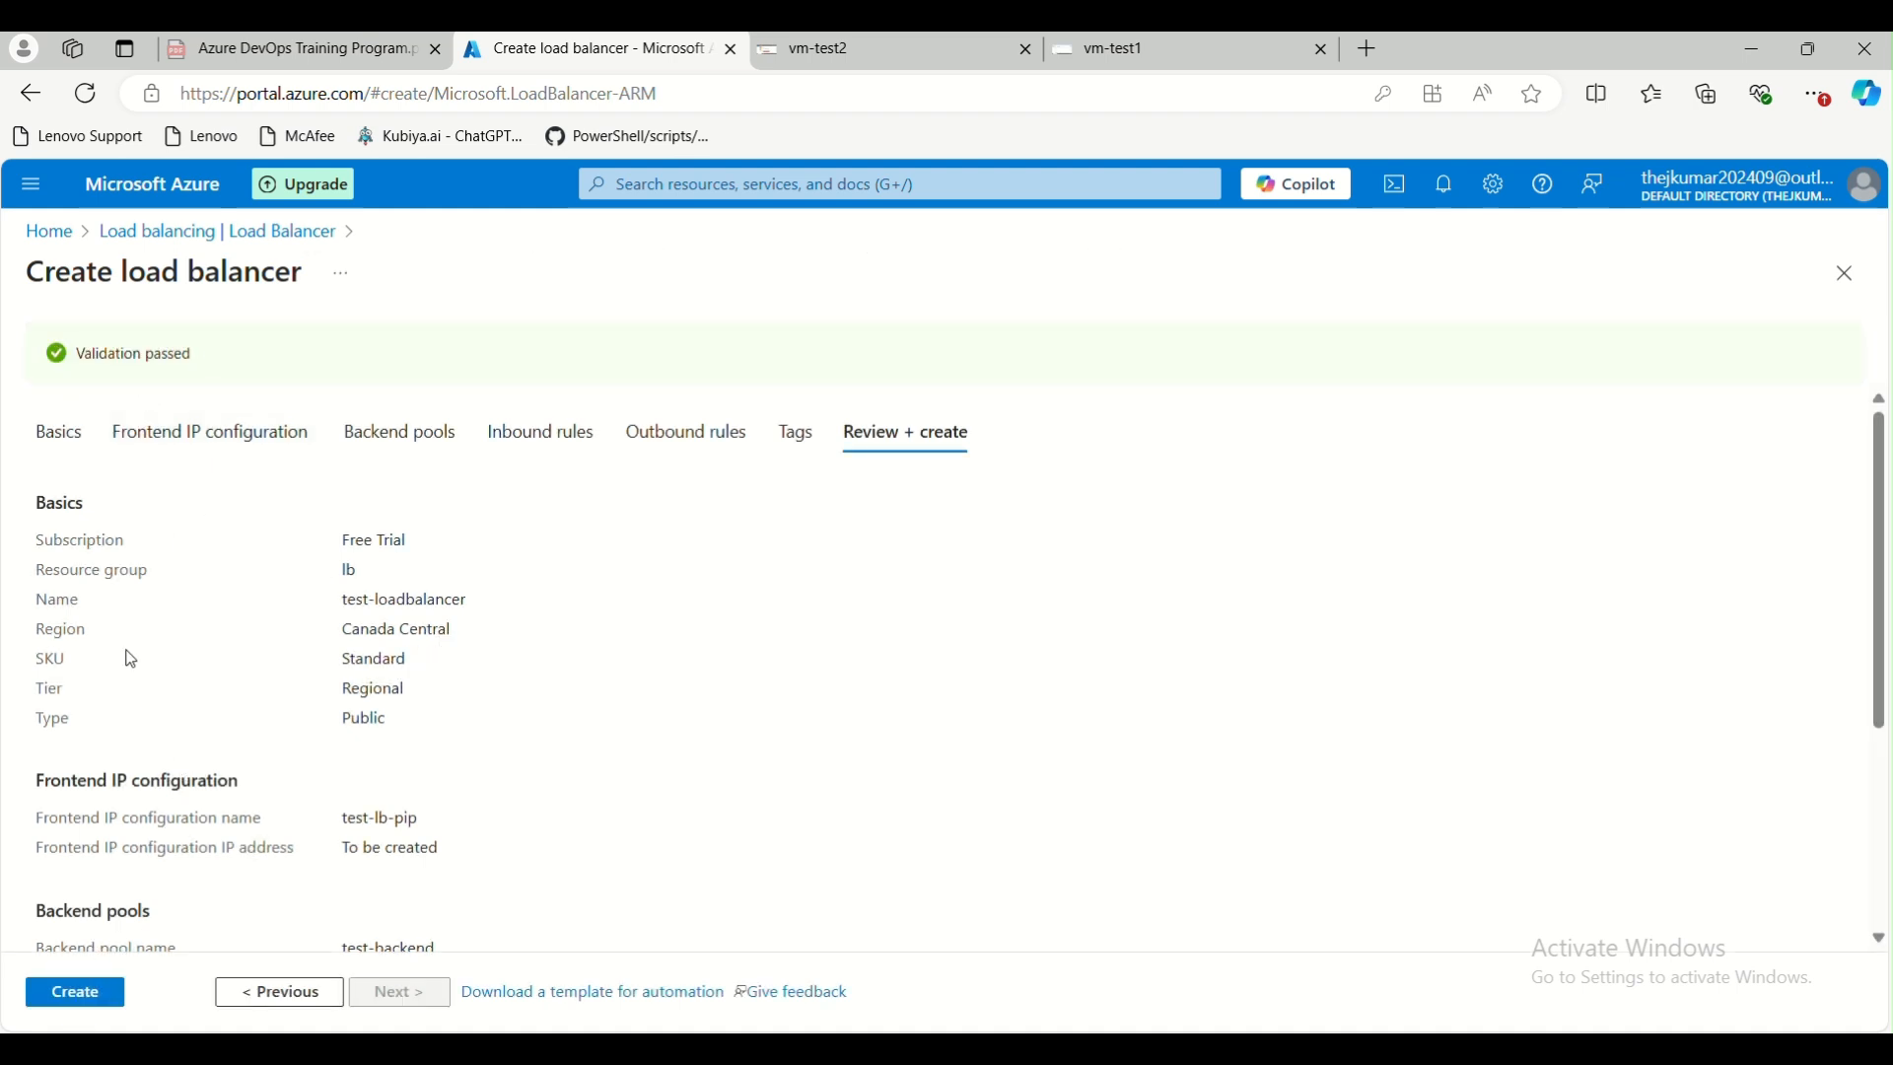
{"action": "left_click", "coordinate": [75, 998]}
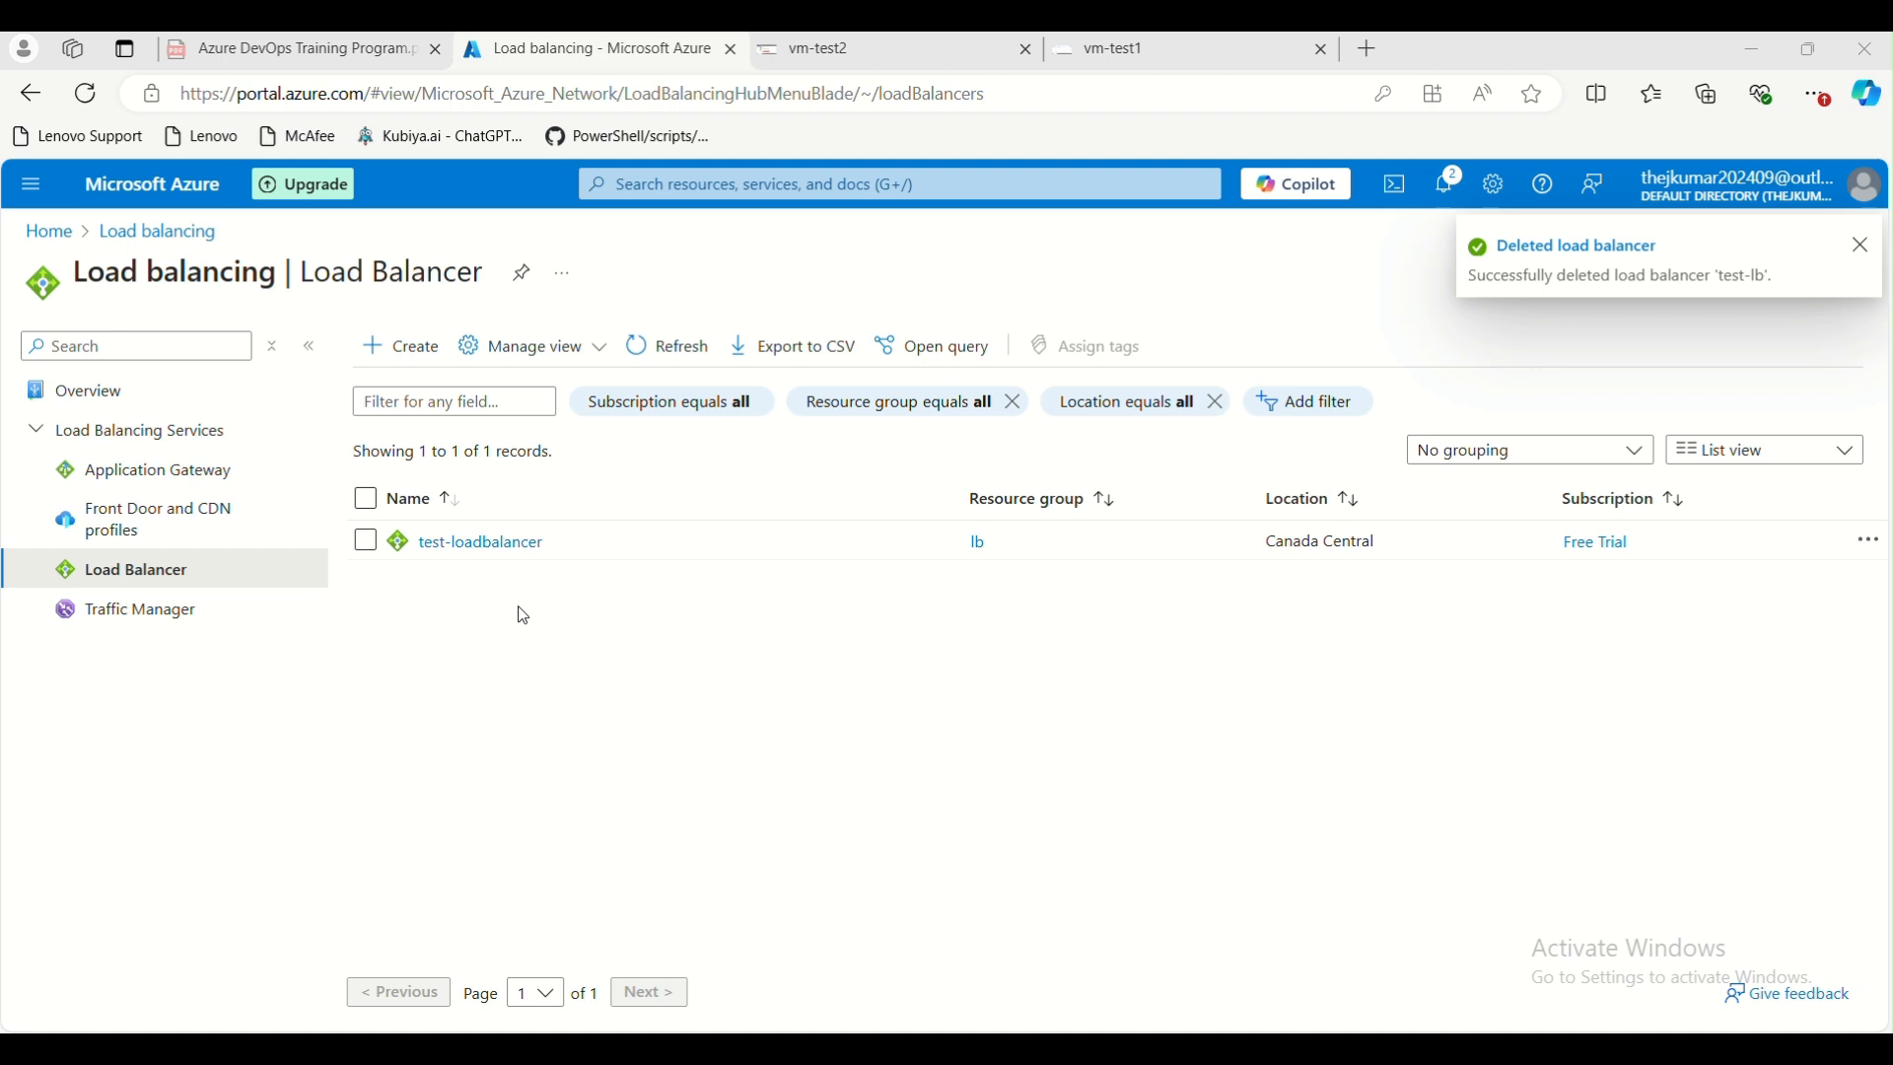
Open test-loadbalancer and review the backend pool, load balancing rule and health probe entries in its overview
{"action": "left_click", "coordinate": [483, 559]}
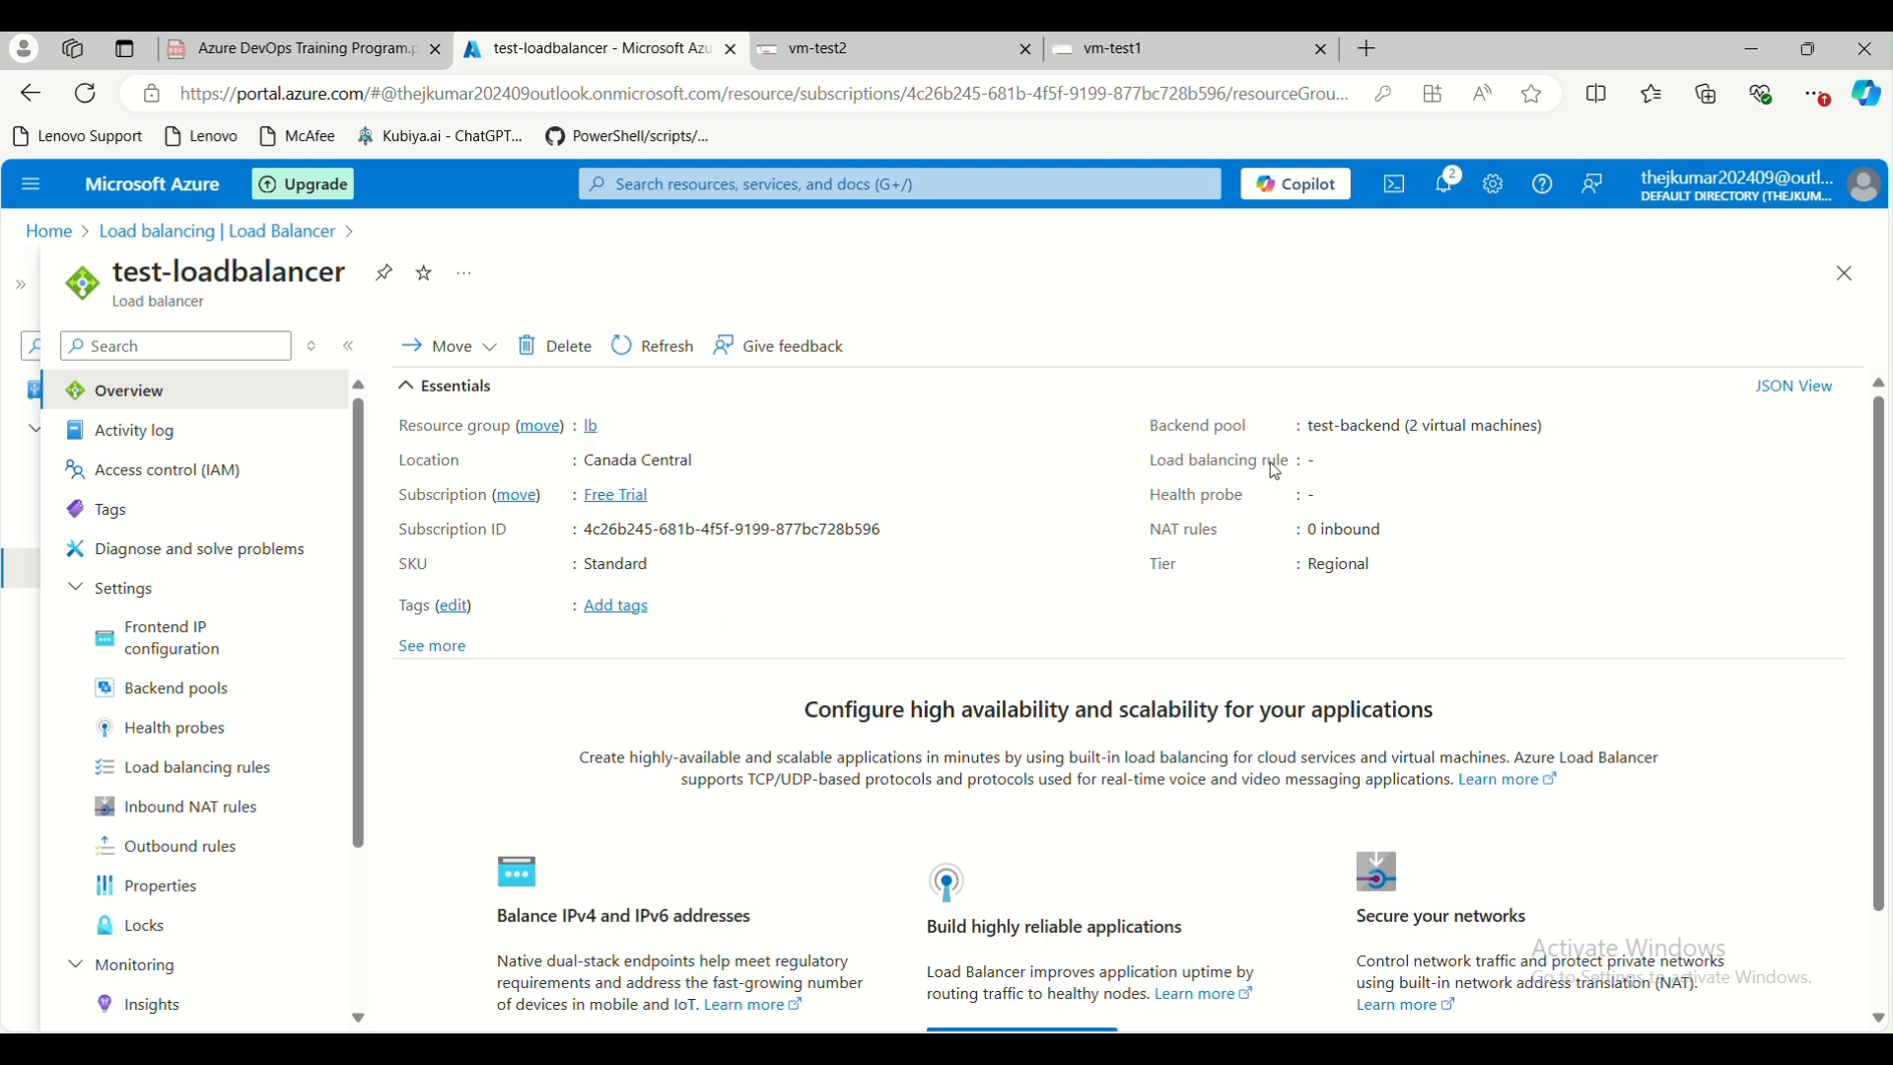
{"action": "left_click_drag", "start_coordinate": [1319, 464], "coordinate": [1232, 466]}
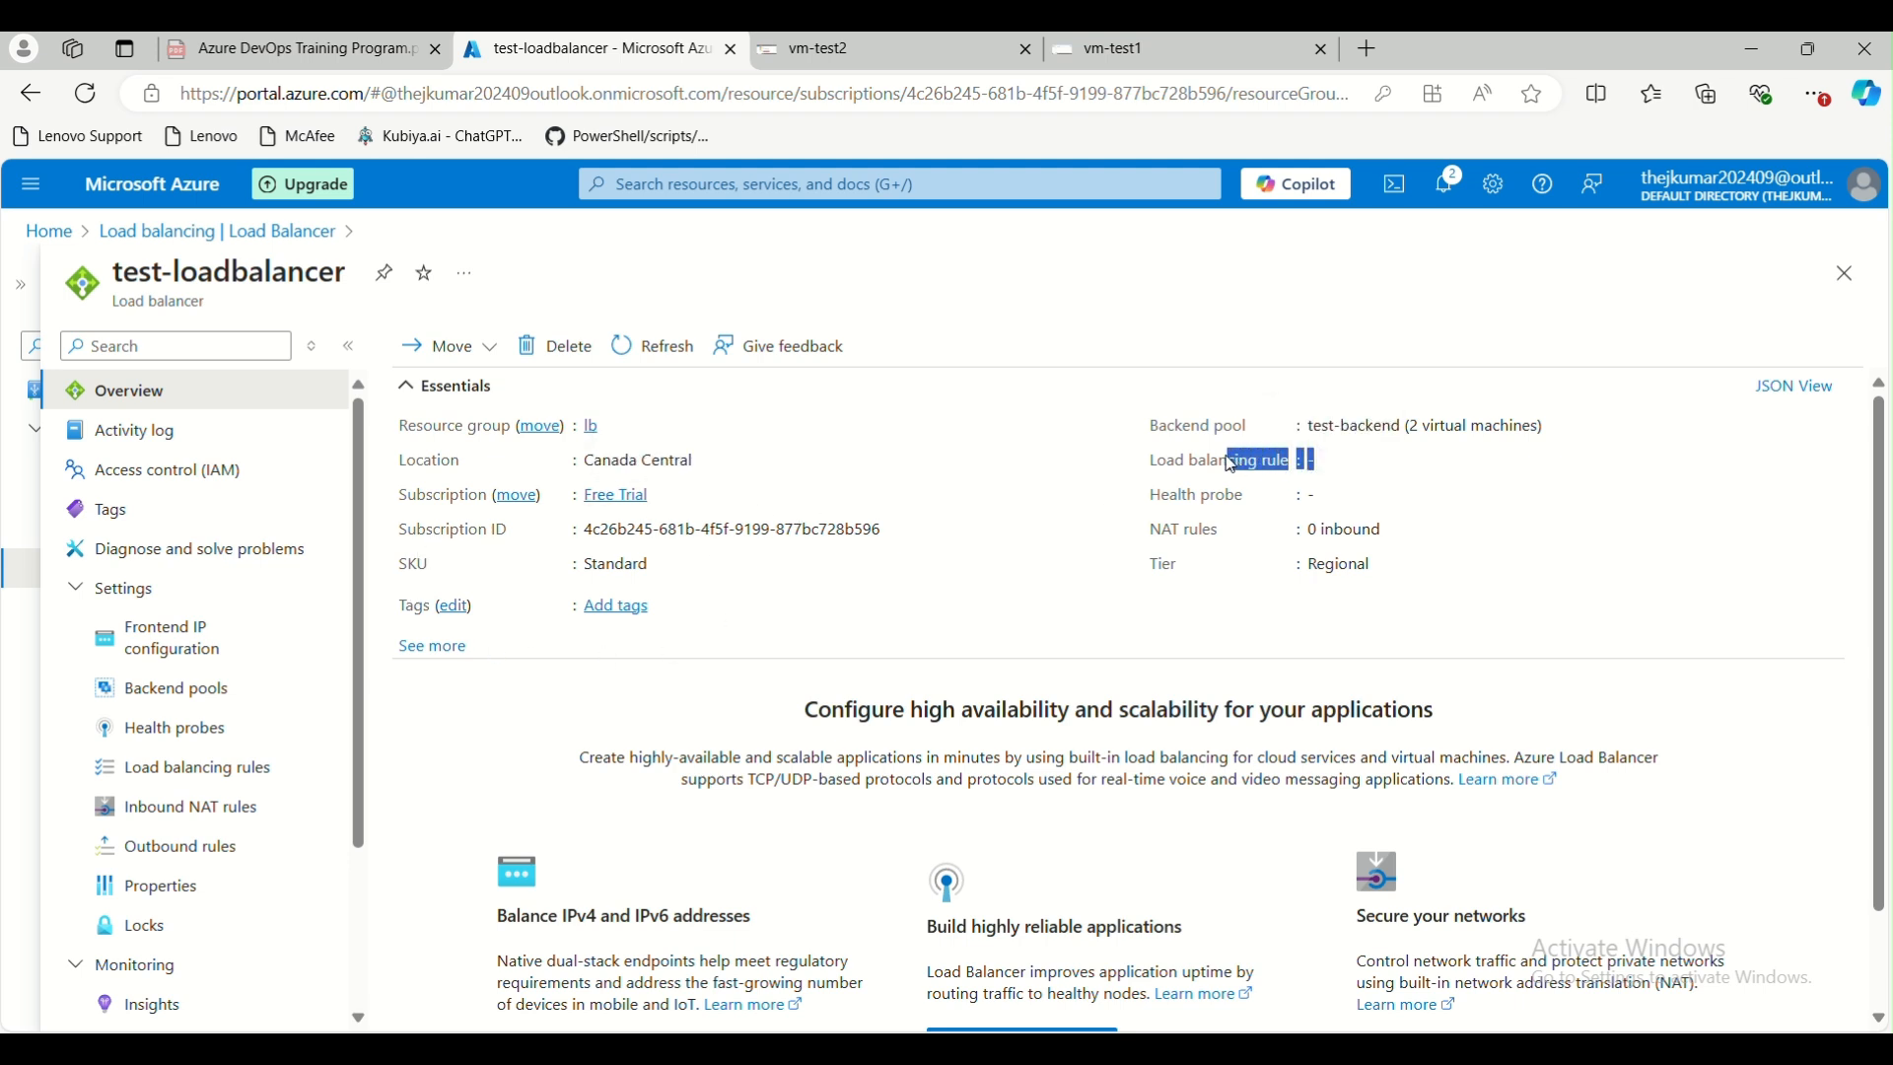
{"action": "left_click_drag", "start_coordinate": [1099, 507], "coordinate": [1338, 517]}
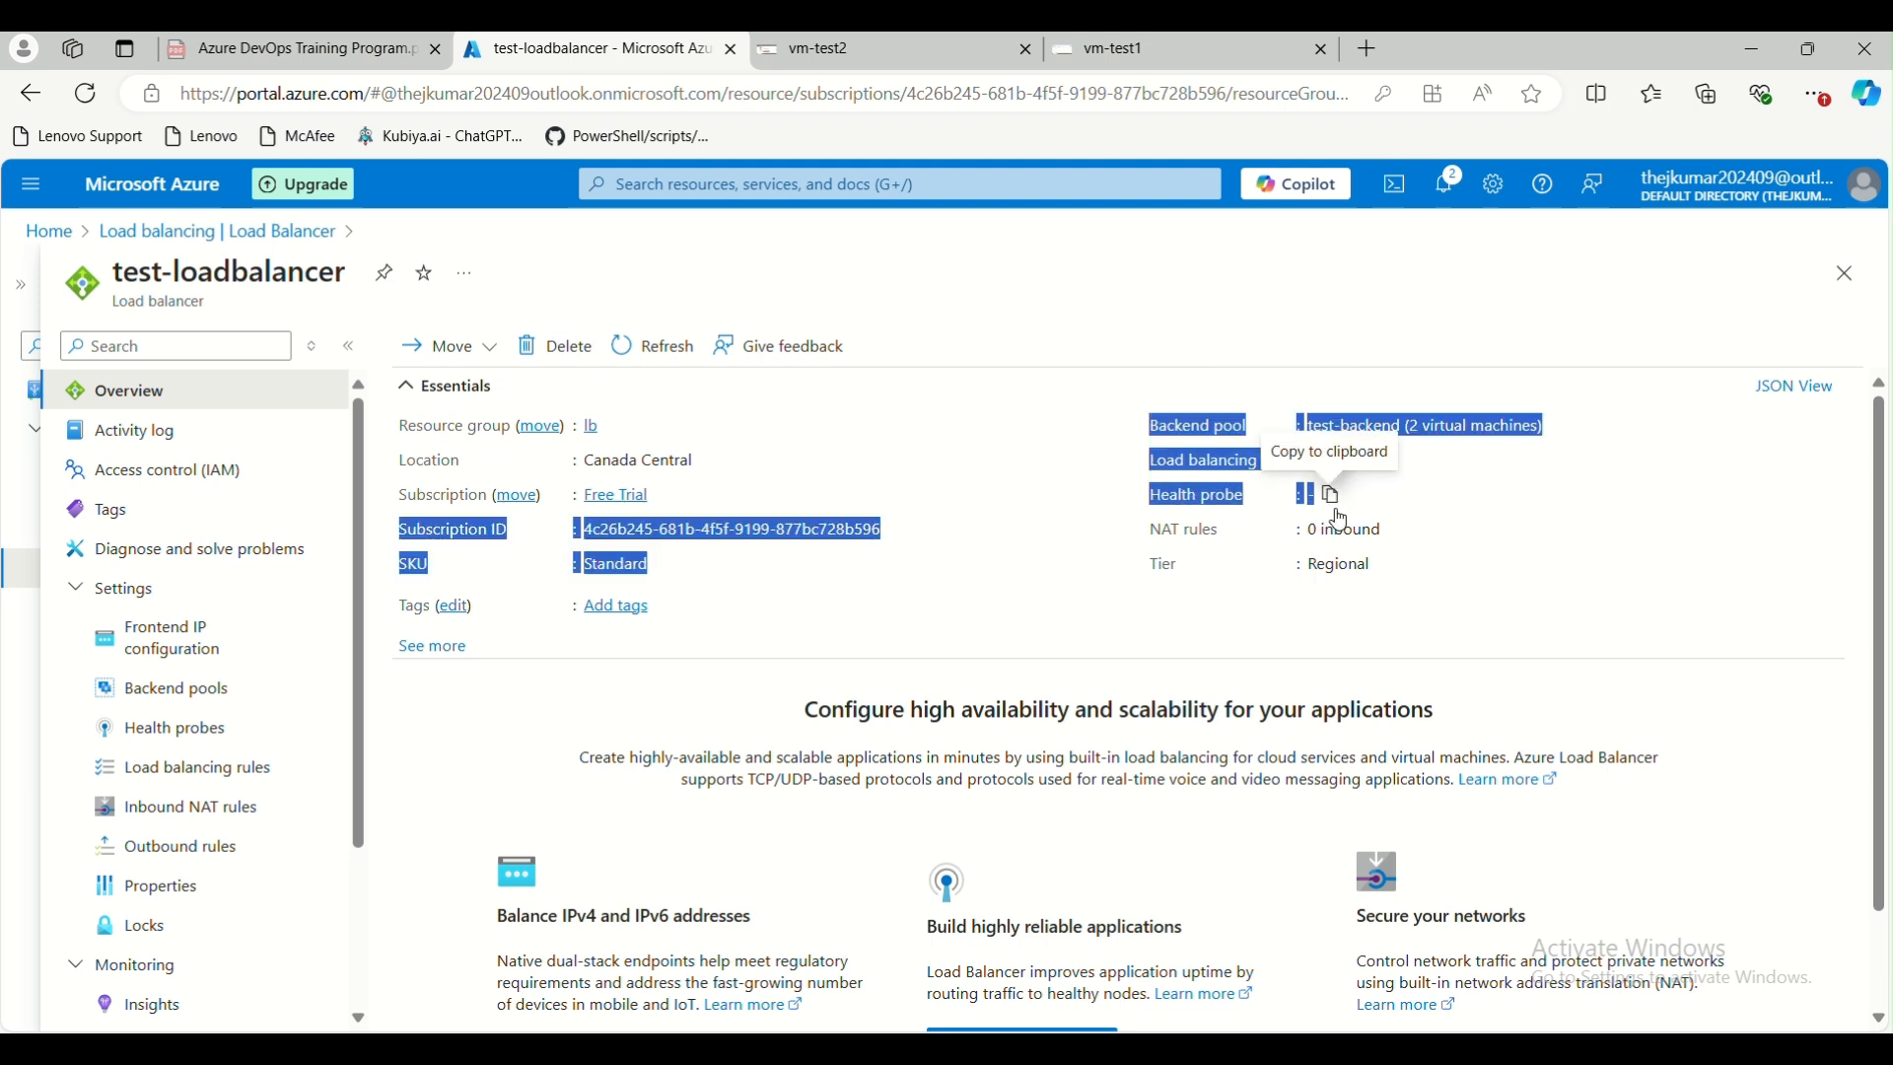
{"action": "left_click", "coordinate": [1211, 626]}
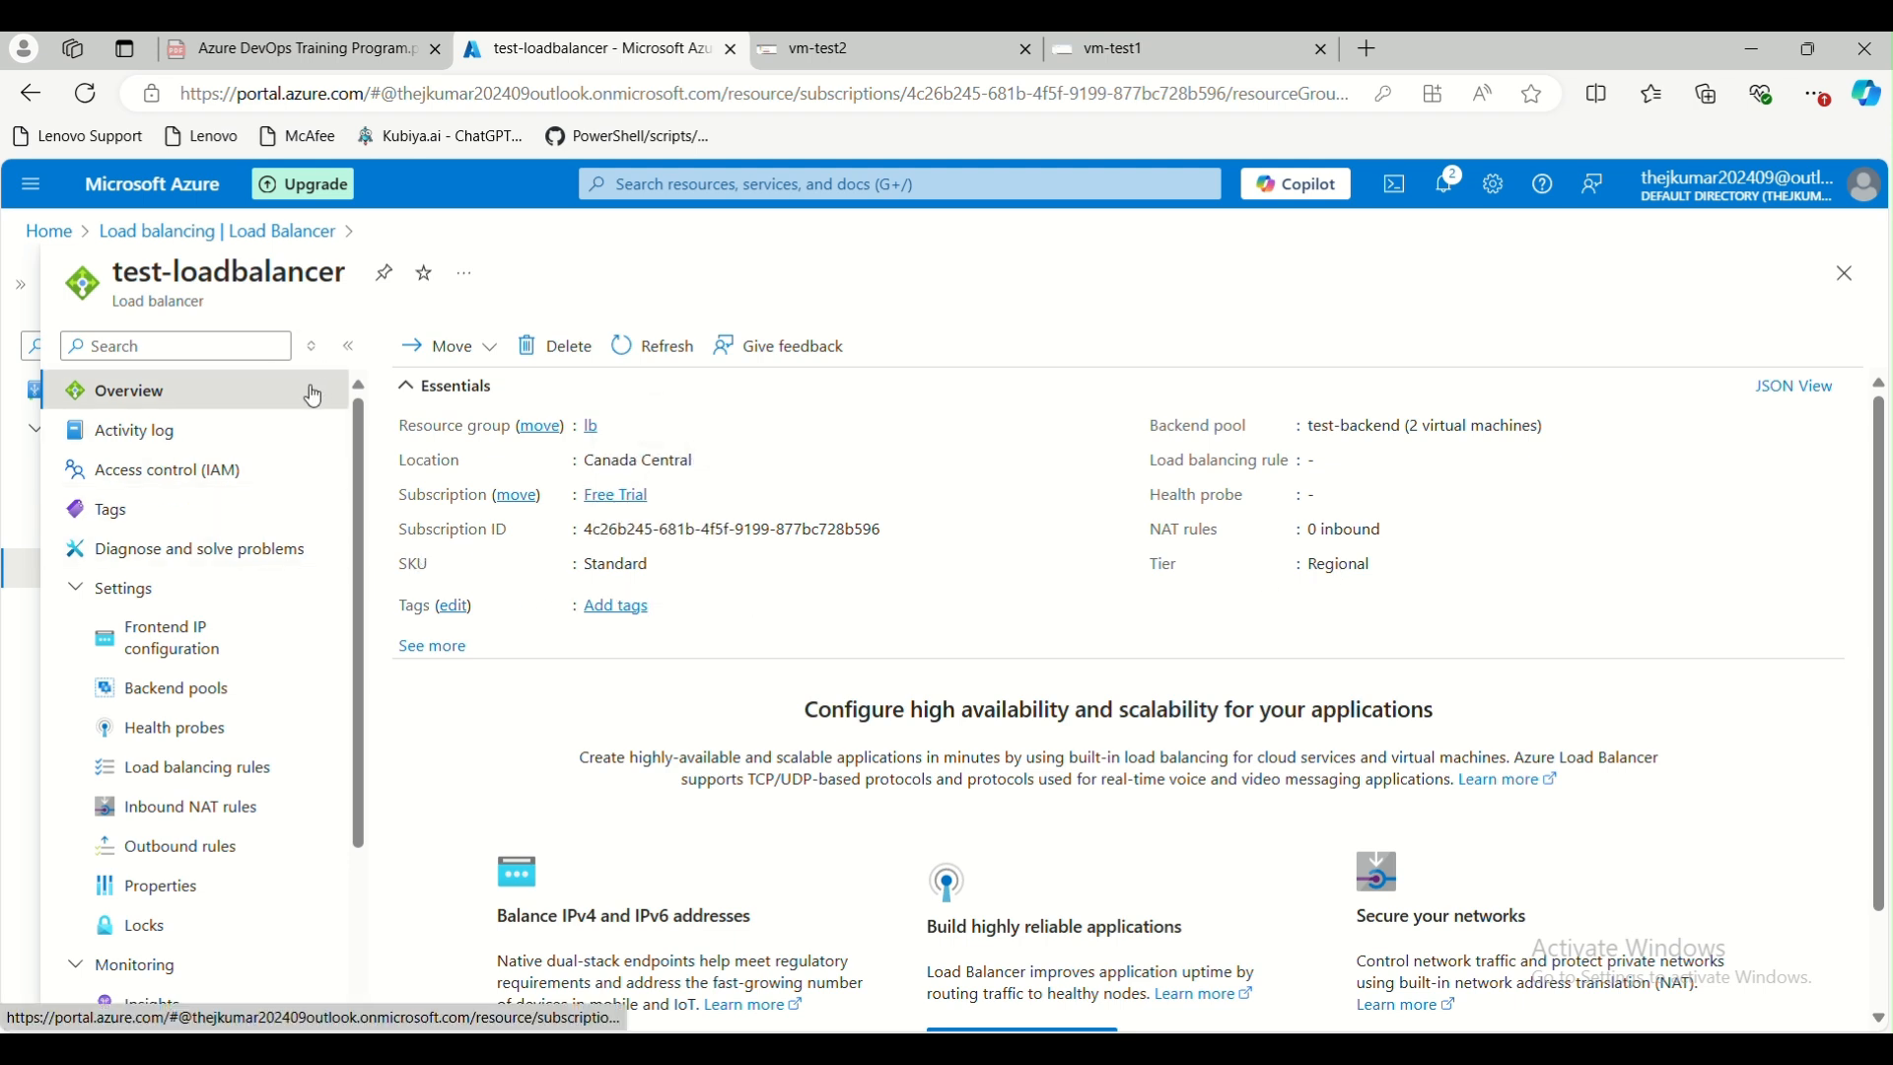
Look through the load balancer's activity log, access control, tags and problem diagnosis pages
{"action": "left_click", "coordinate": [198, 435]}
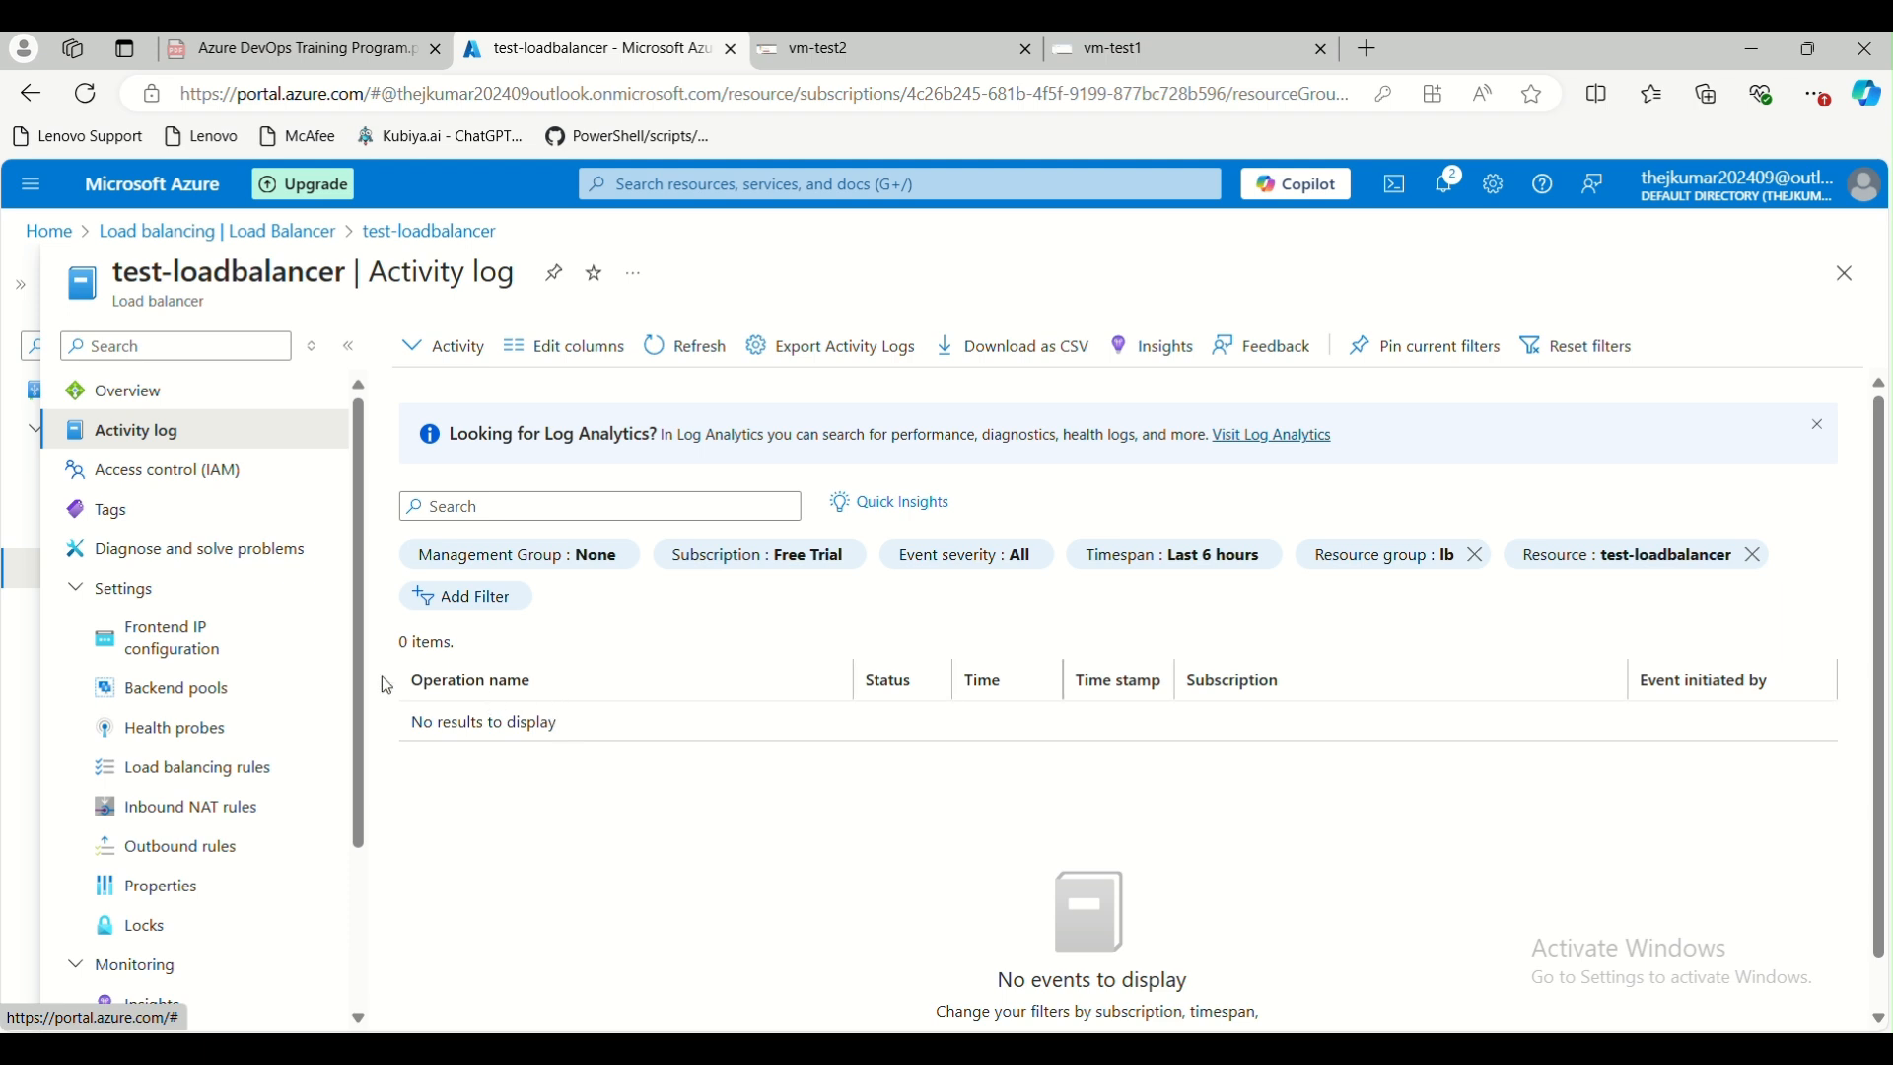
{"action": "left_click", "coordinate": [216, 471]}
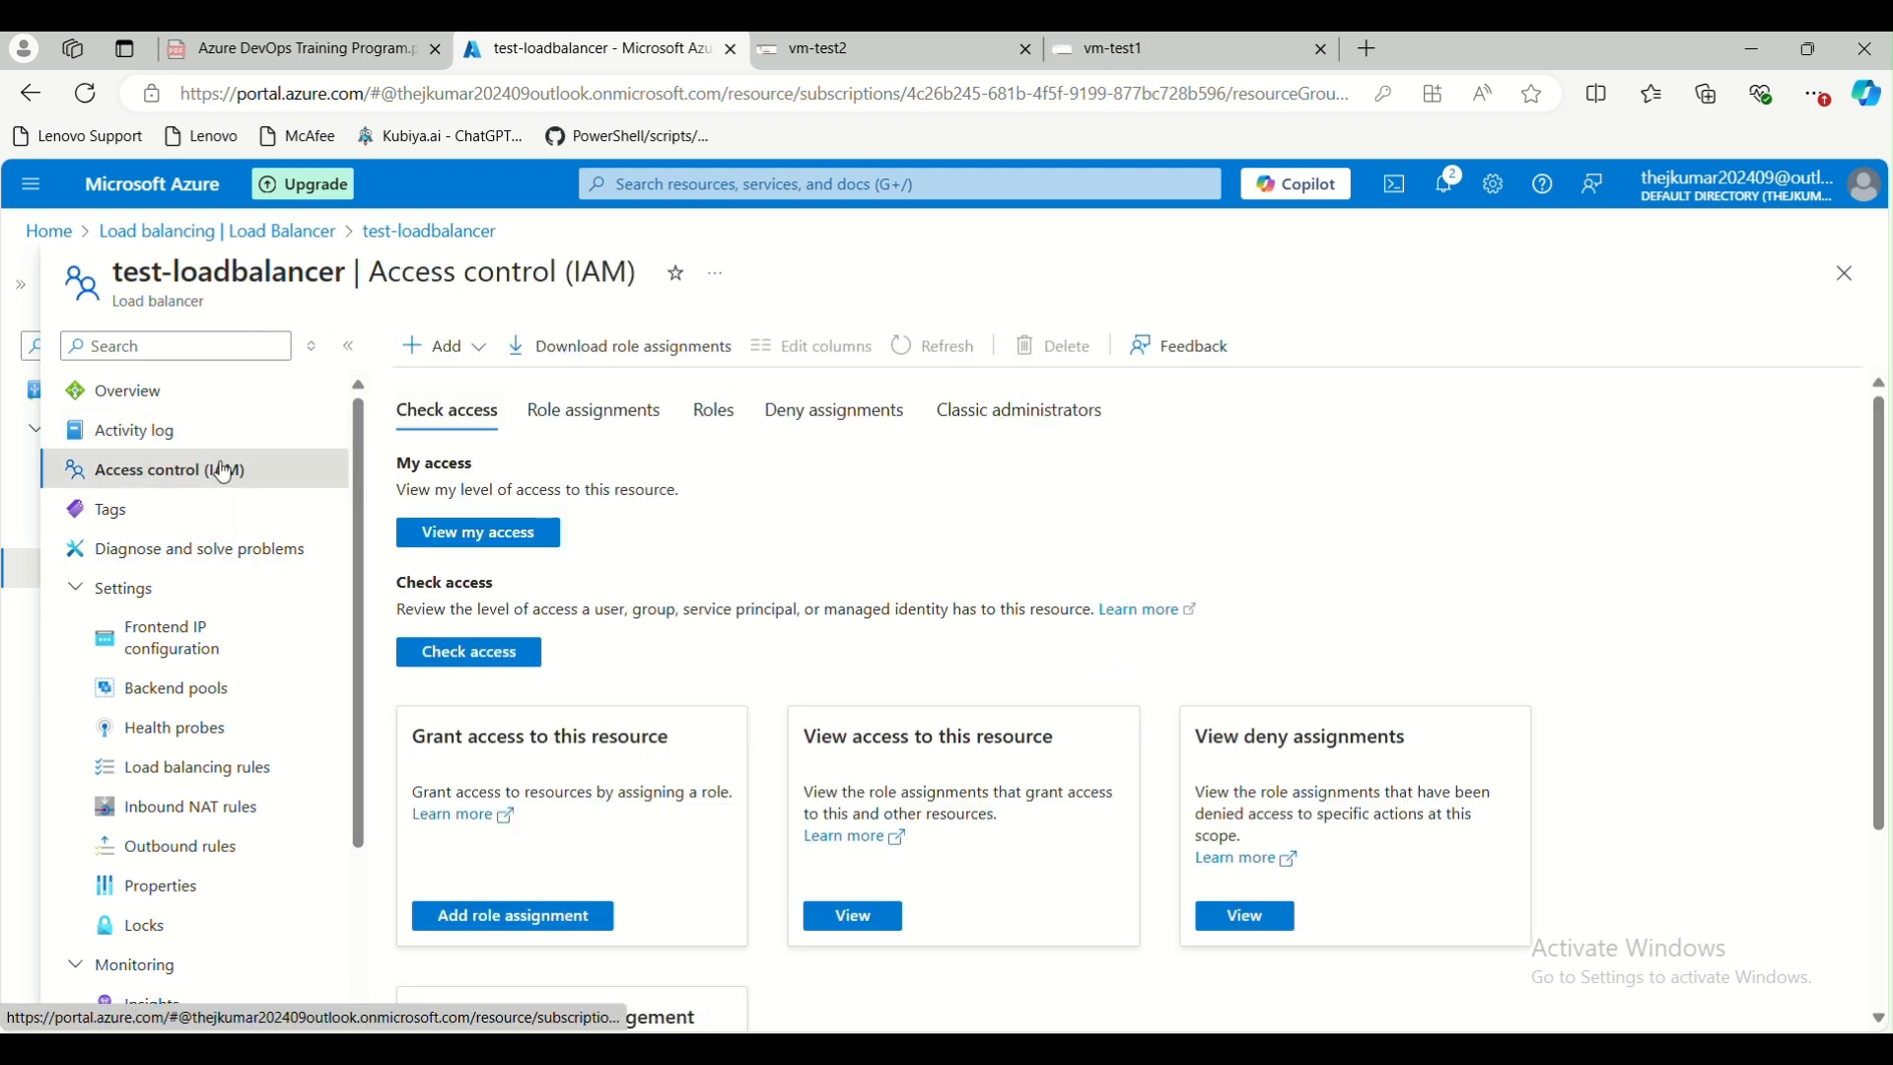
{"action": "left_click", "coordinate": [215, 521]}
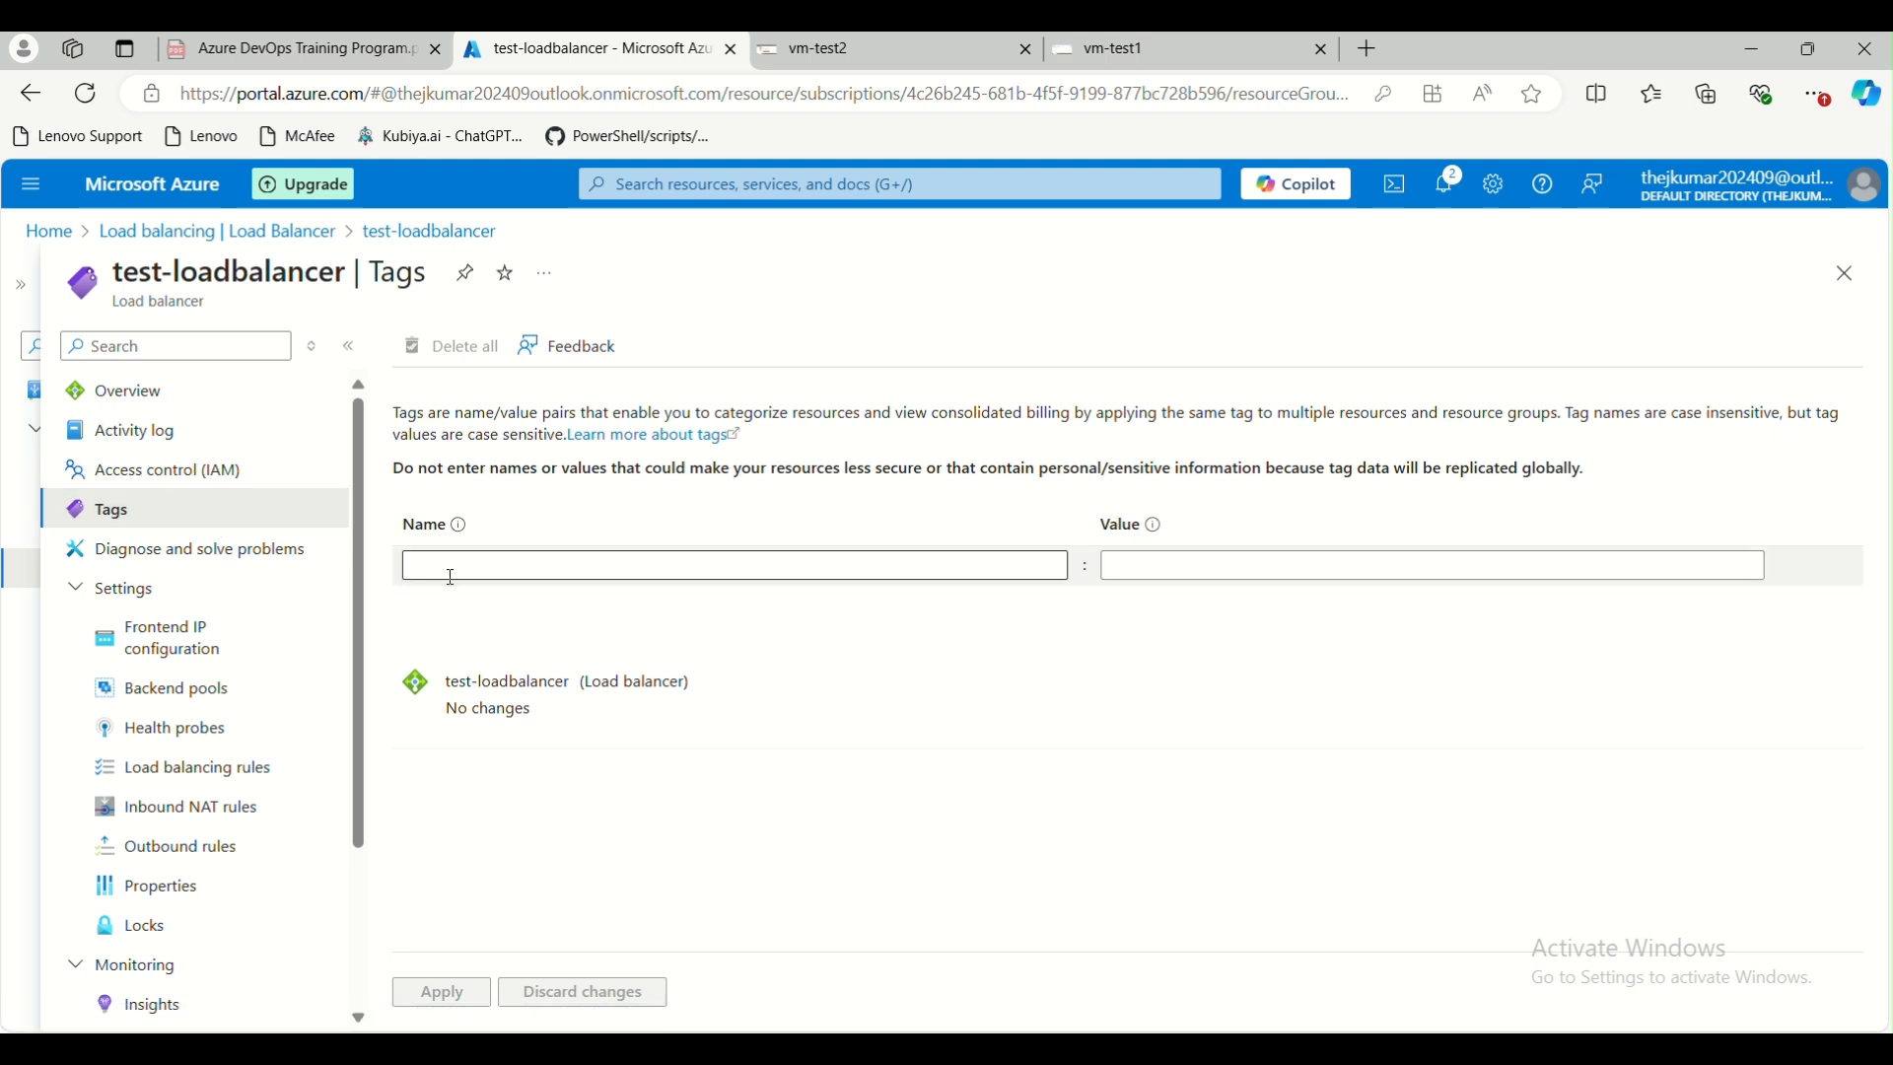
{"action": "left_click", "coordinate": [236, 552]}
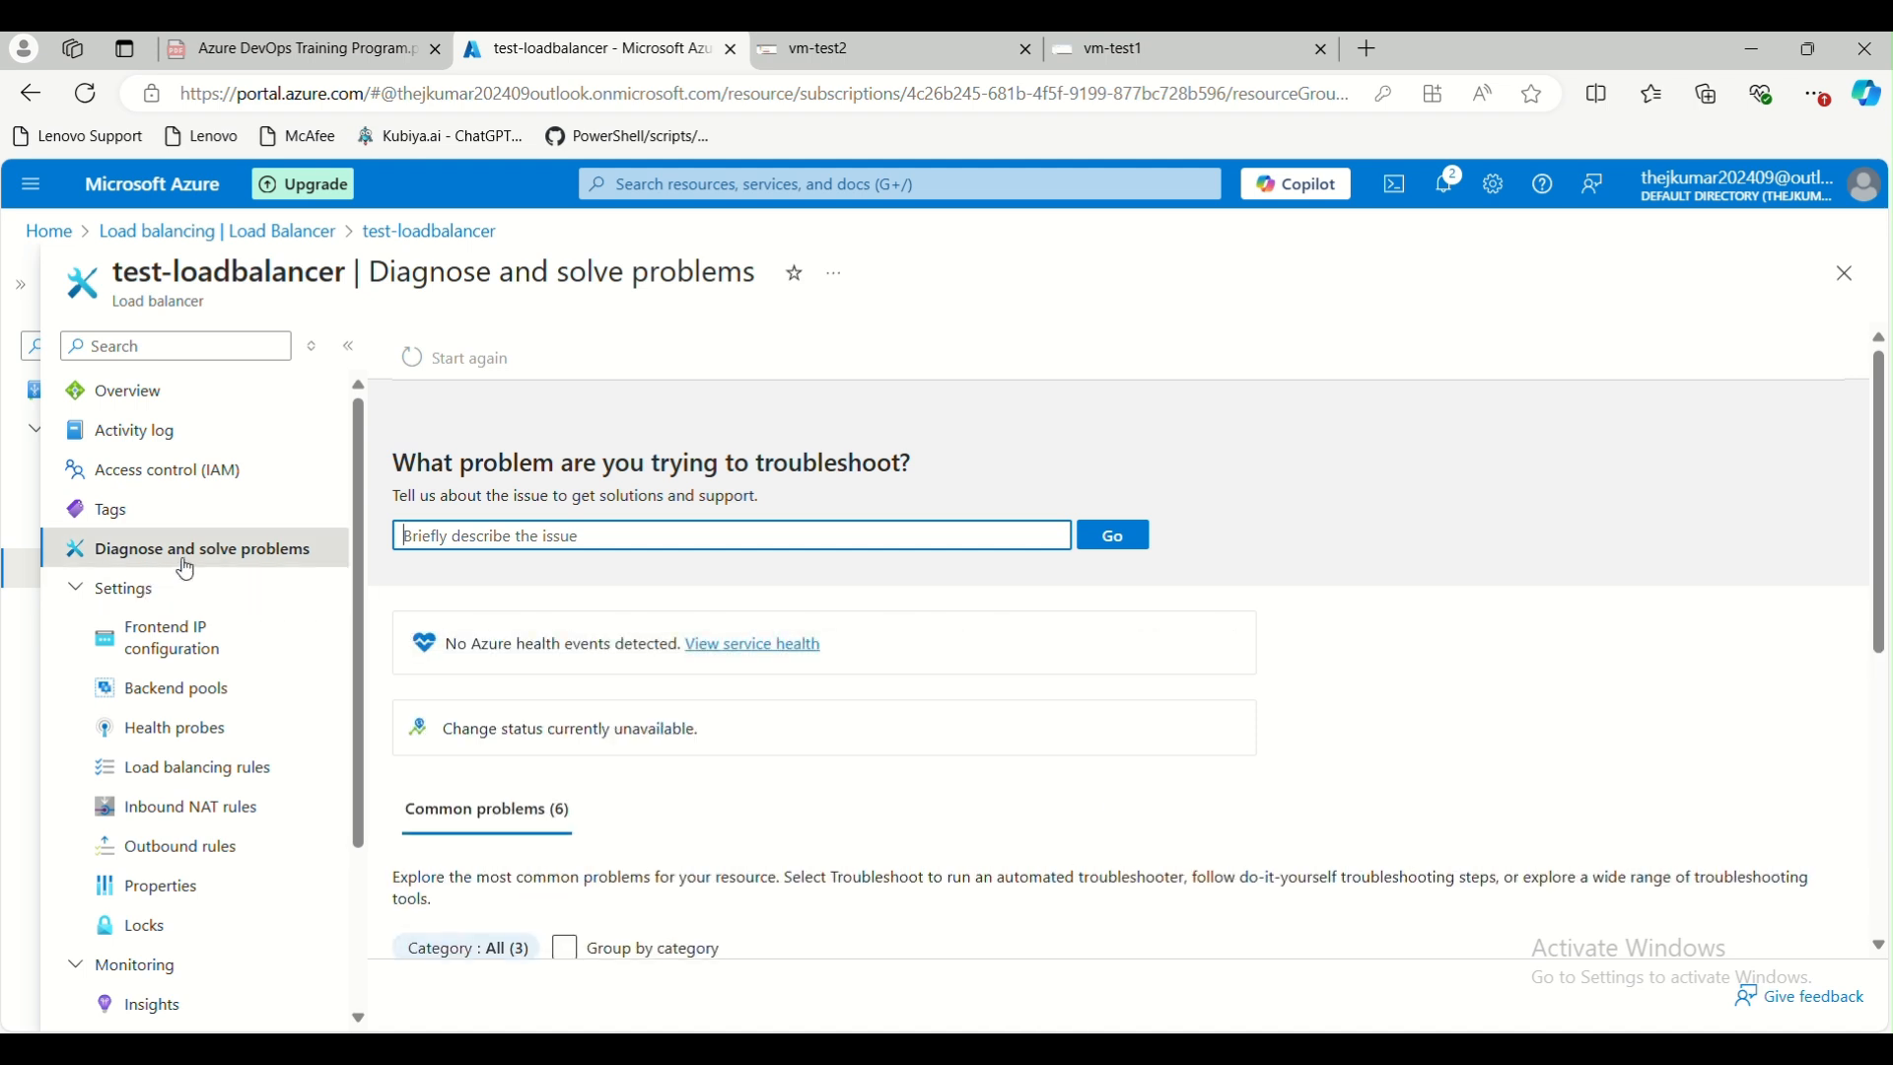
Check the load balancer's frontend IP configuration and its public IP address, as well as the members of its backend pool
{"action": "left_click", "coordinate": [143, 648]}
{"action": "scroll", "coordinate": [149, 636], "scroll_direction": "down", "scroll_amount": 1}
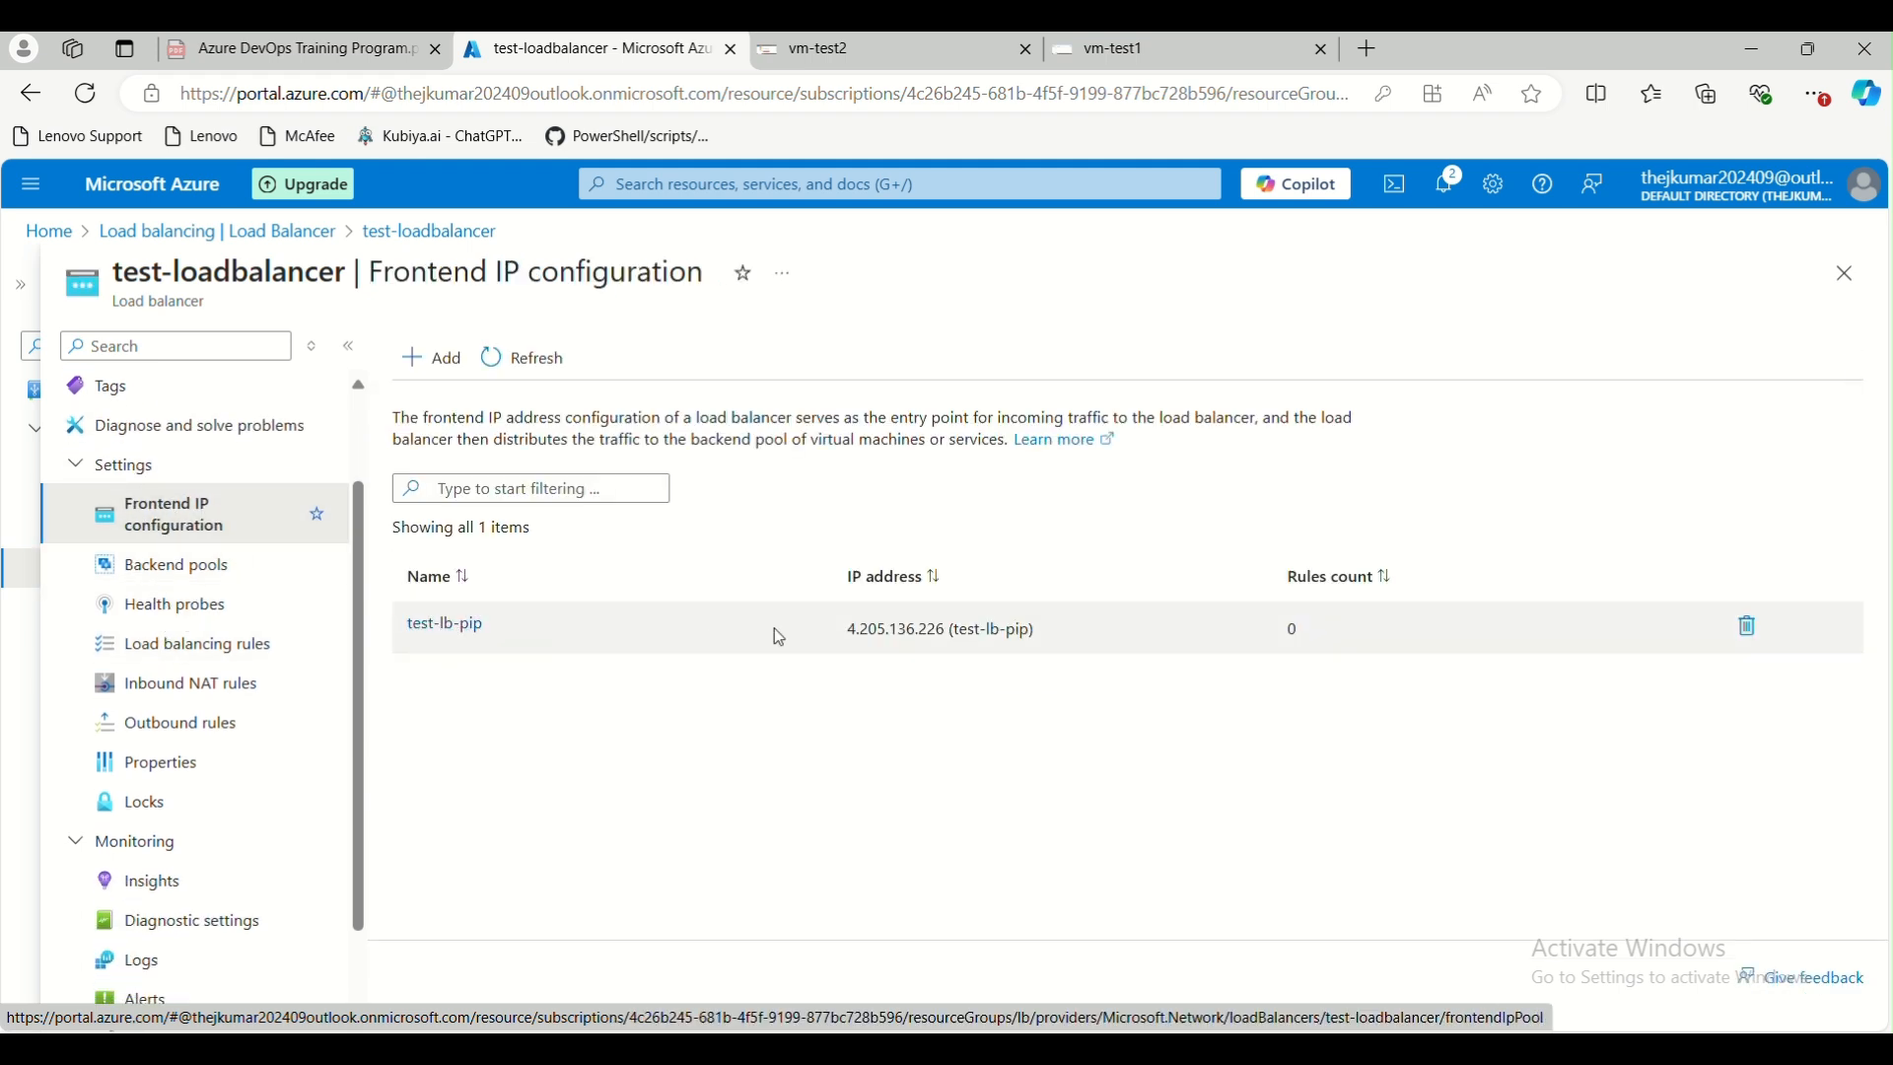
{"action": "left_click_drag", "start_coordinate": [848, 631], "coordinate": [952, 634]}
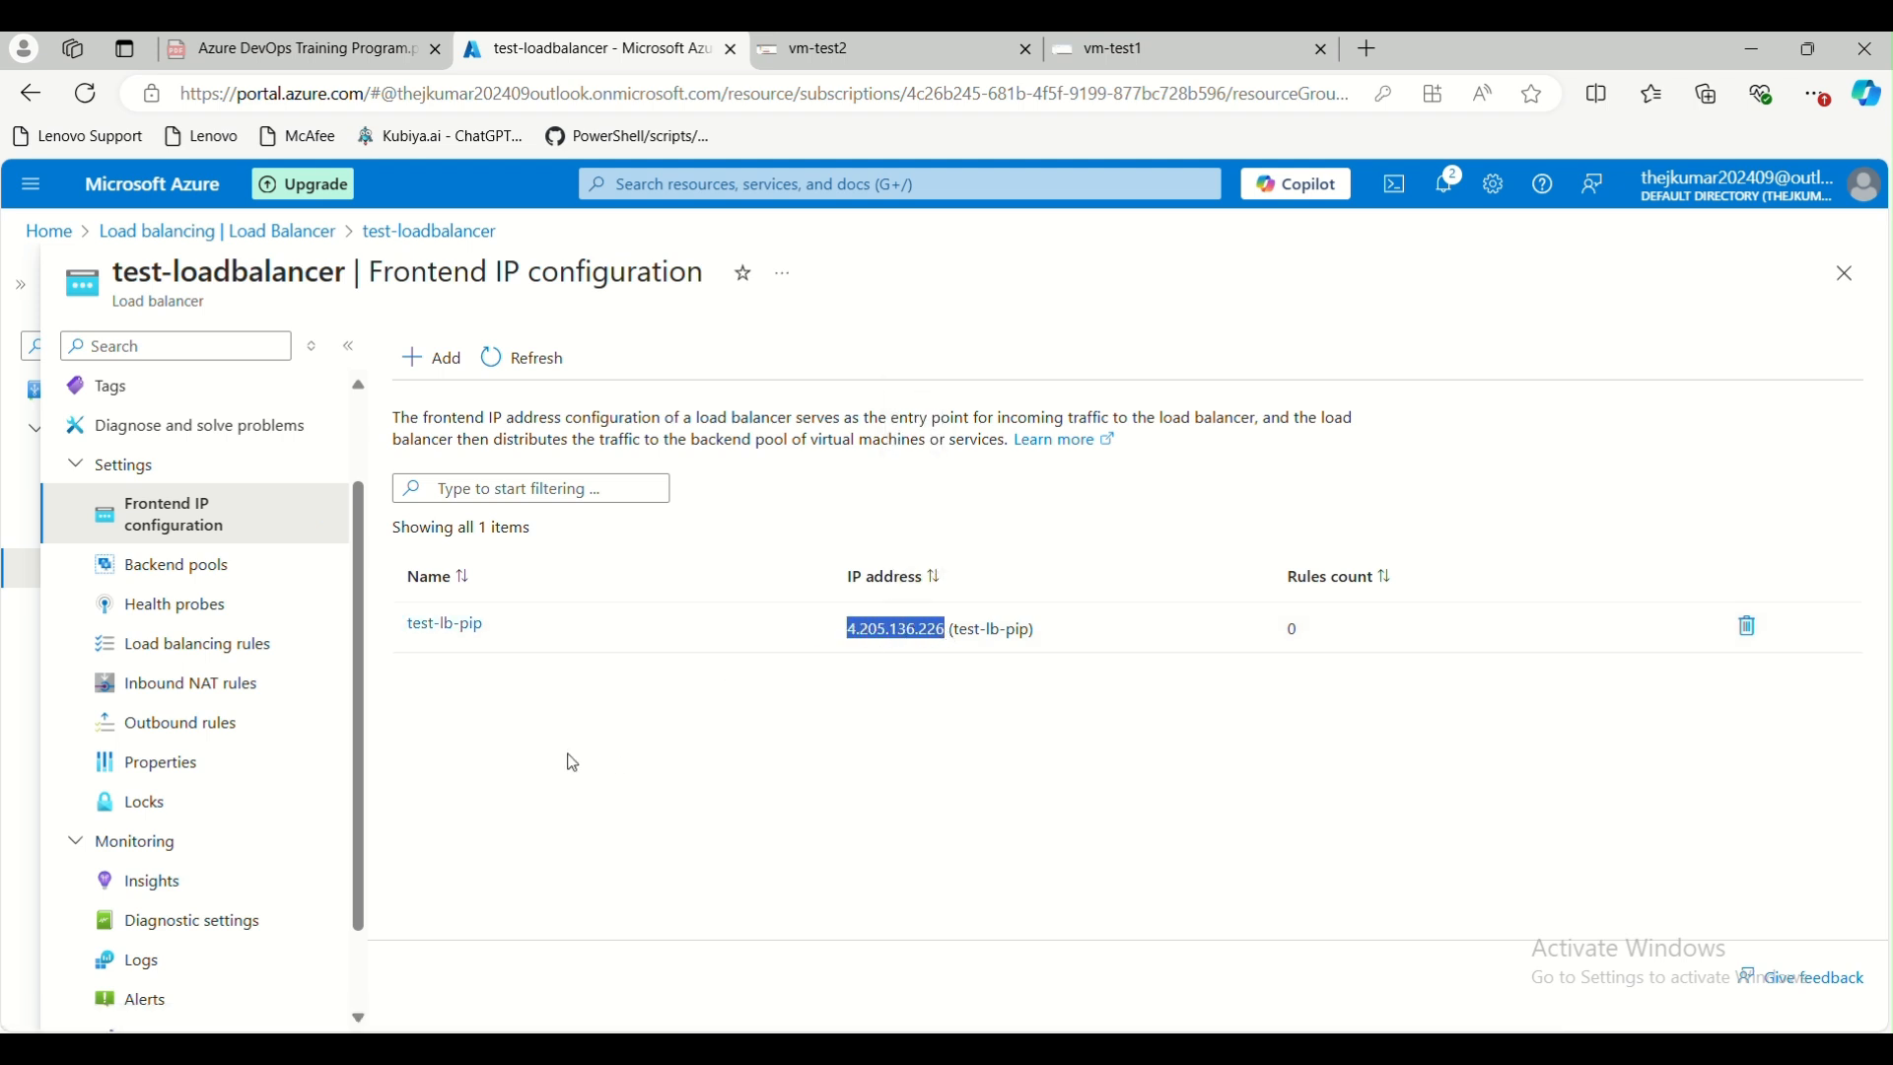
{"action": "left_click", "coordinate": [735, 727]}
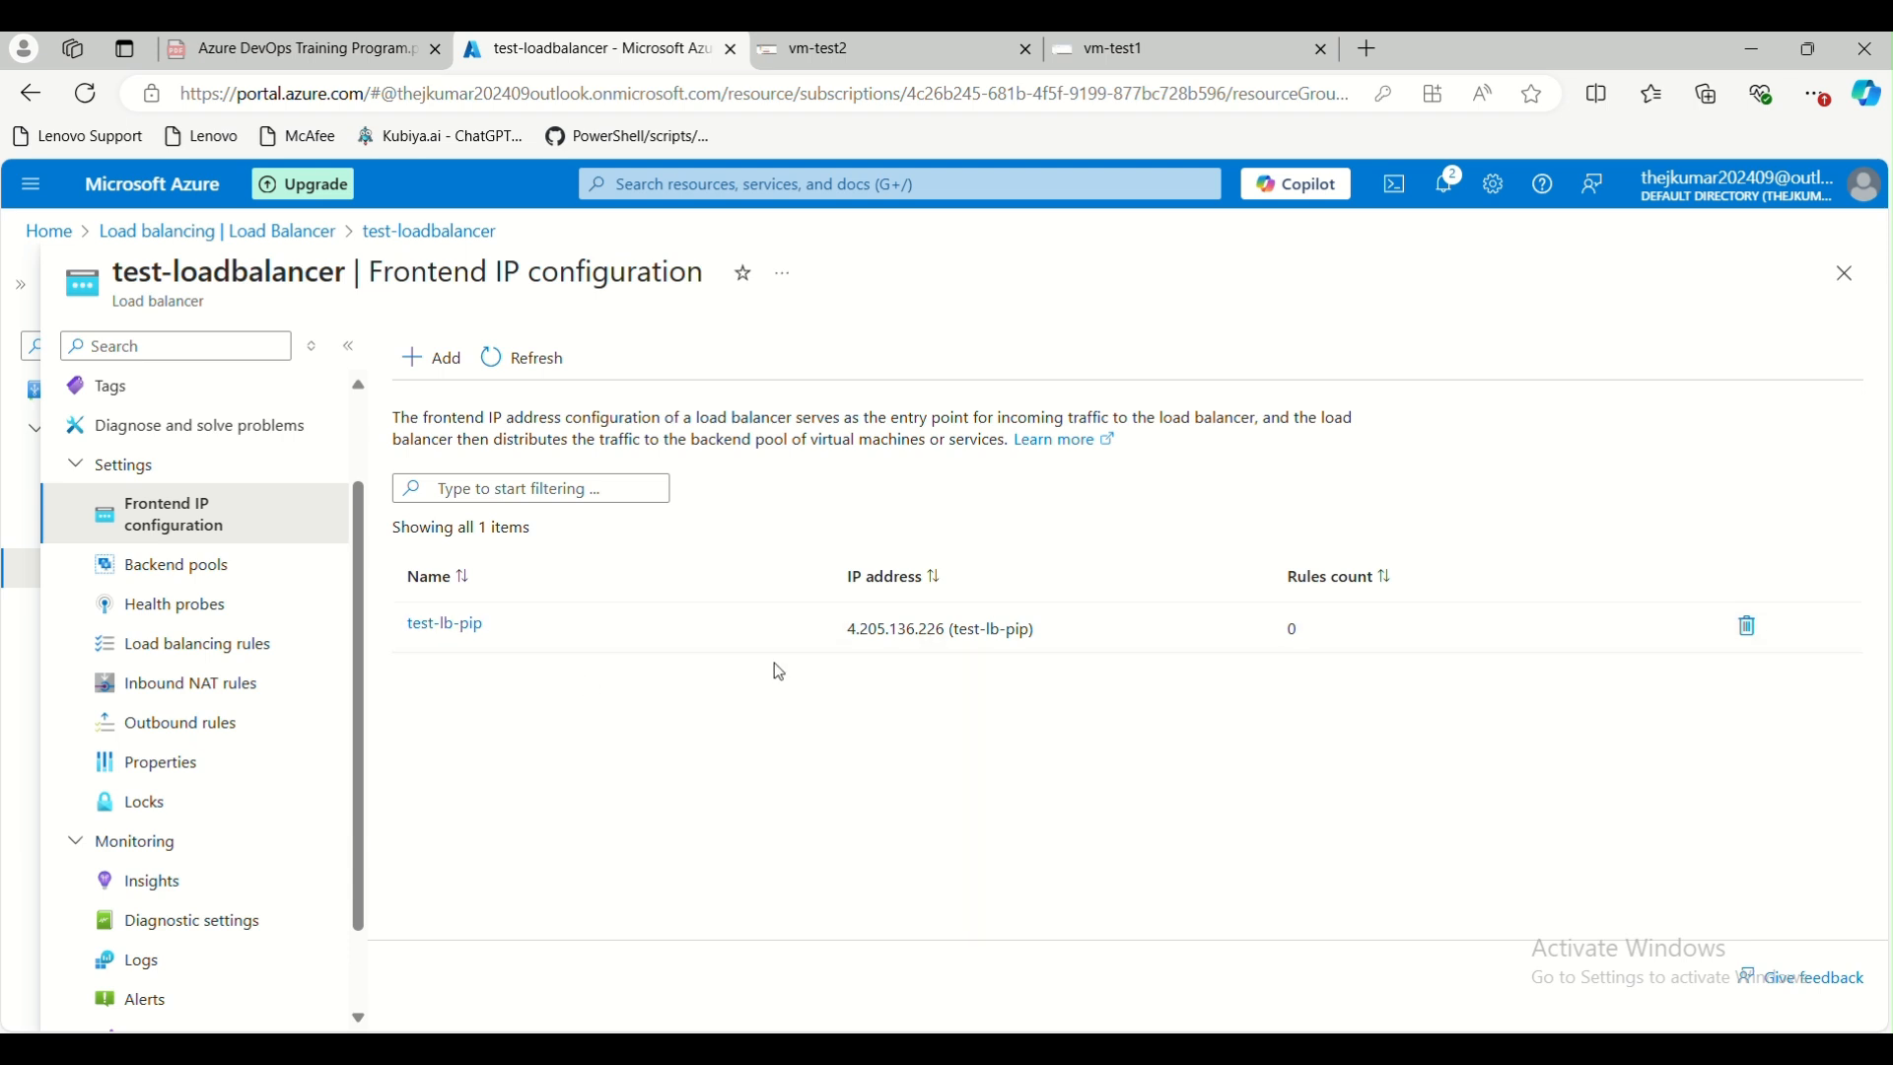
{"action": "left_click", "coordinate": [150, 564]}
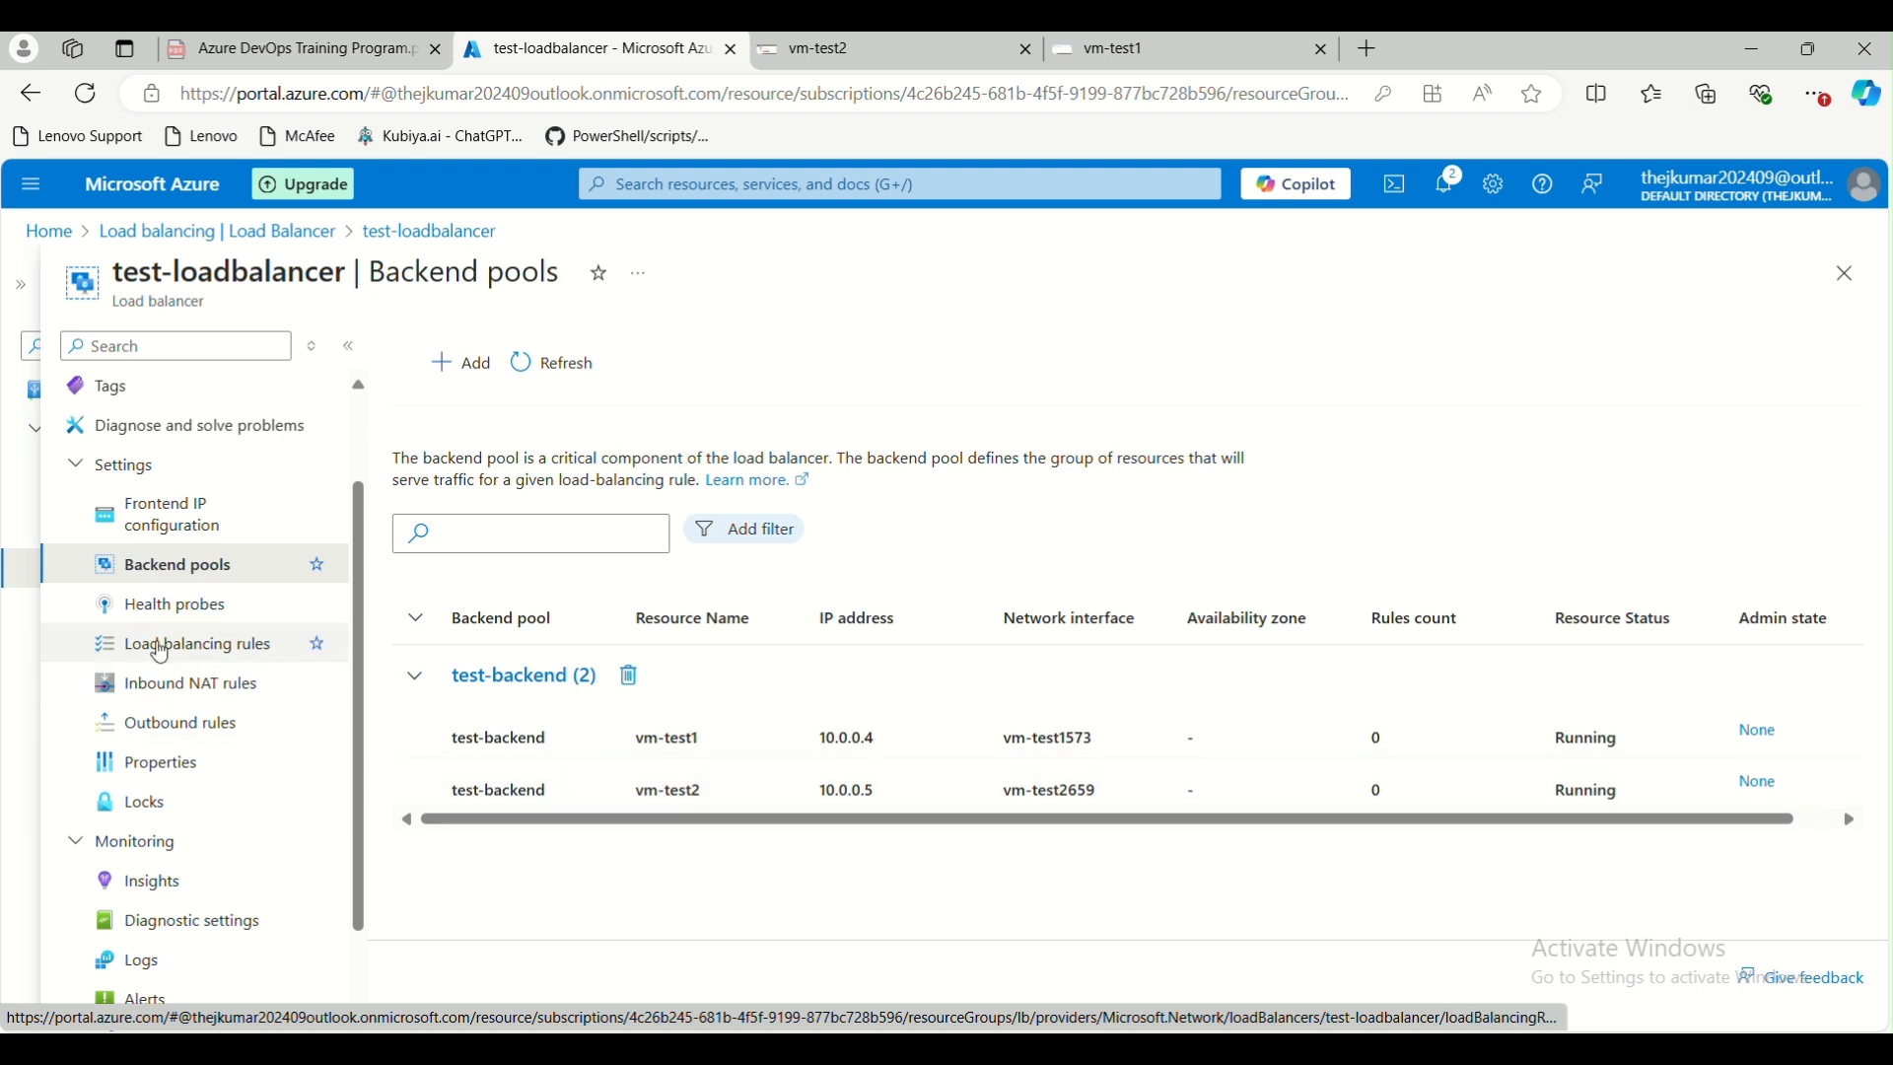
Start a new health probe for test-loadbalancer and name it test-hp
{"action": "left_click", "coordinate": [163, 609]}
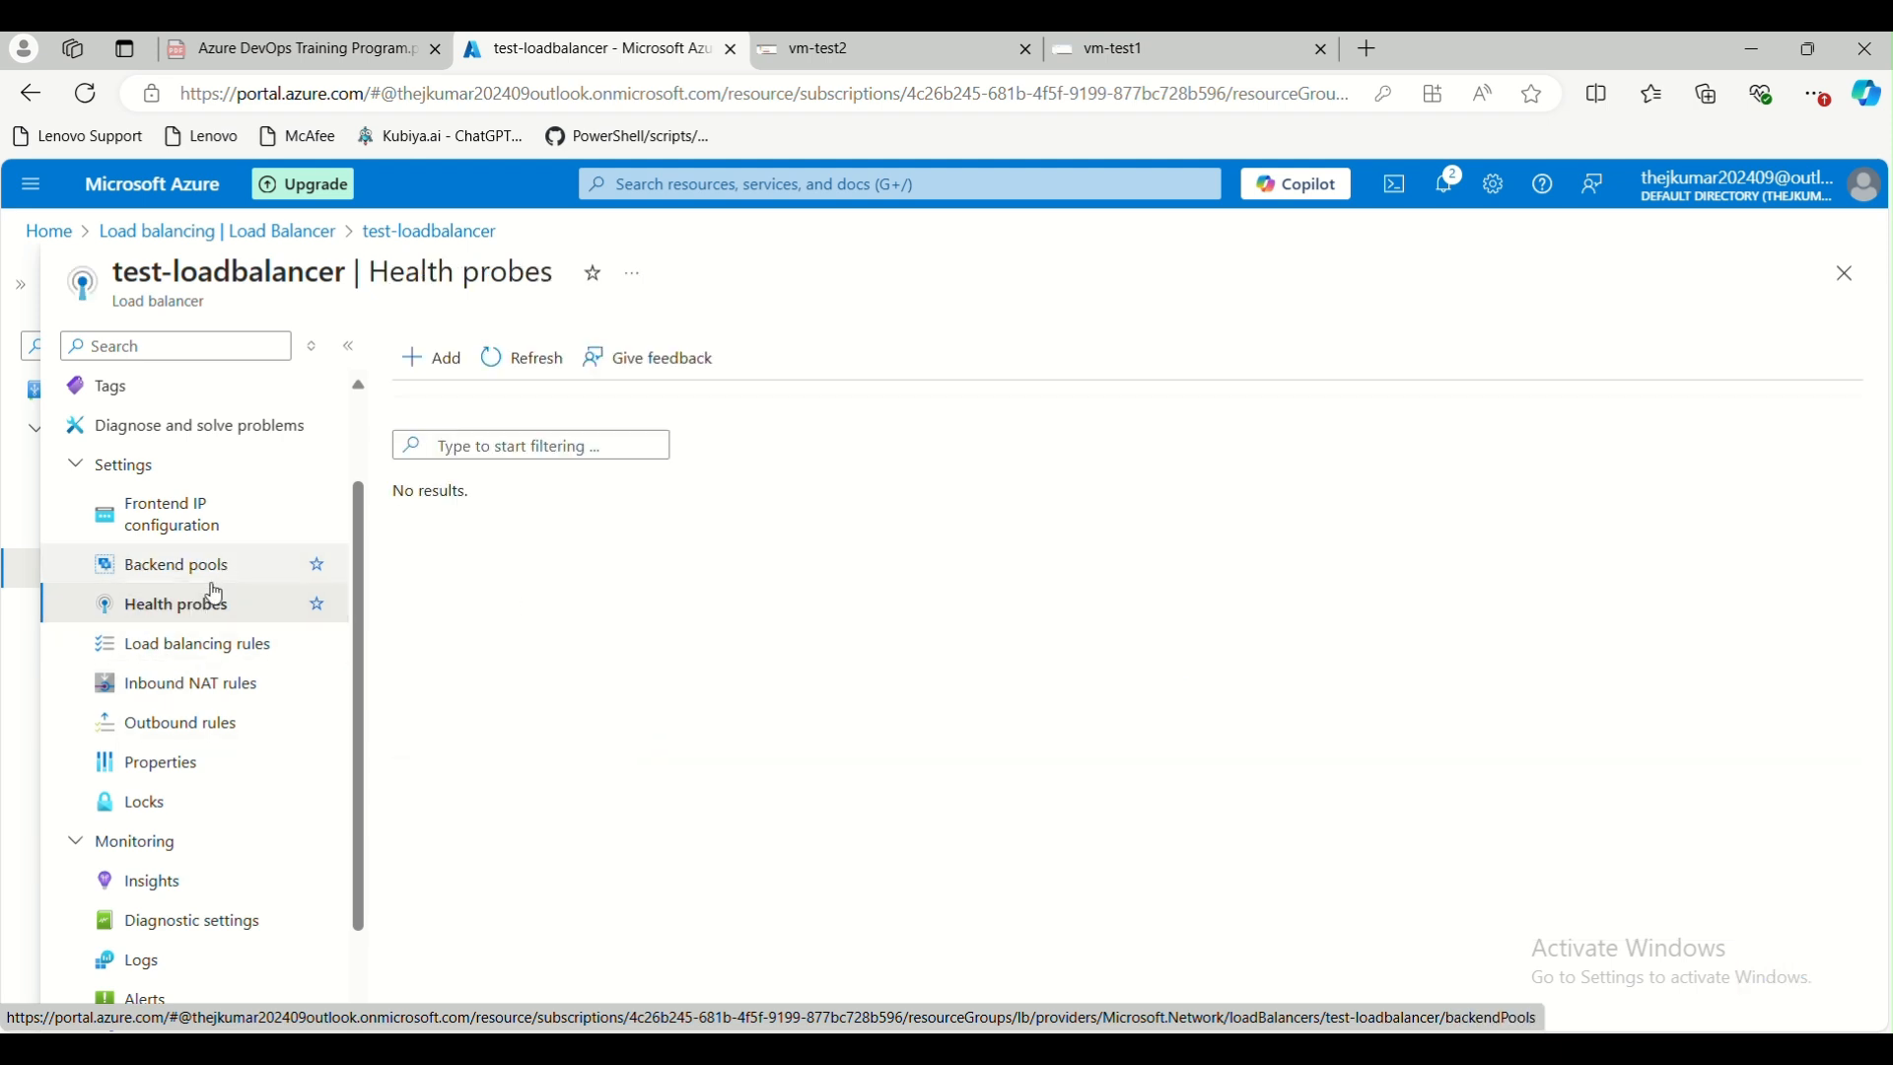
{"action": "left_click", "coordinate": [431, 361]}
{"action": "left_click", "coordinate": [367, 465]}
{"action": "type", "text": "test-hp"}
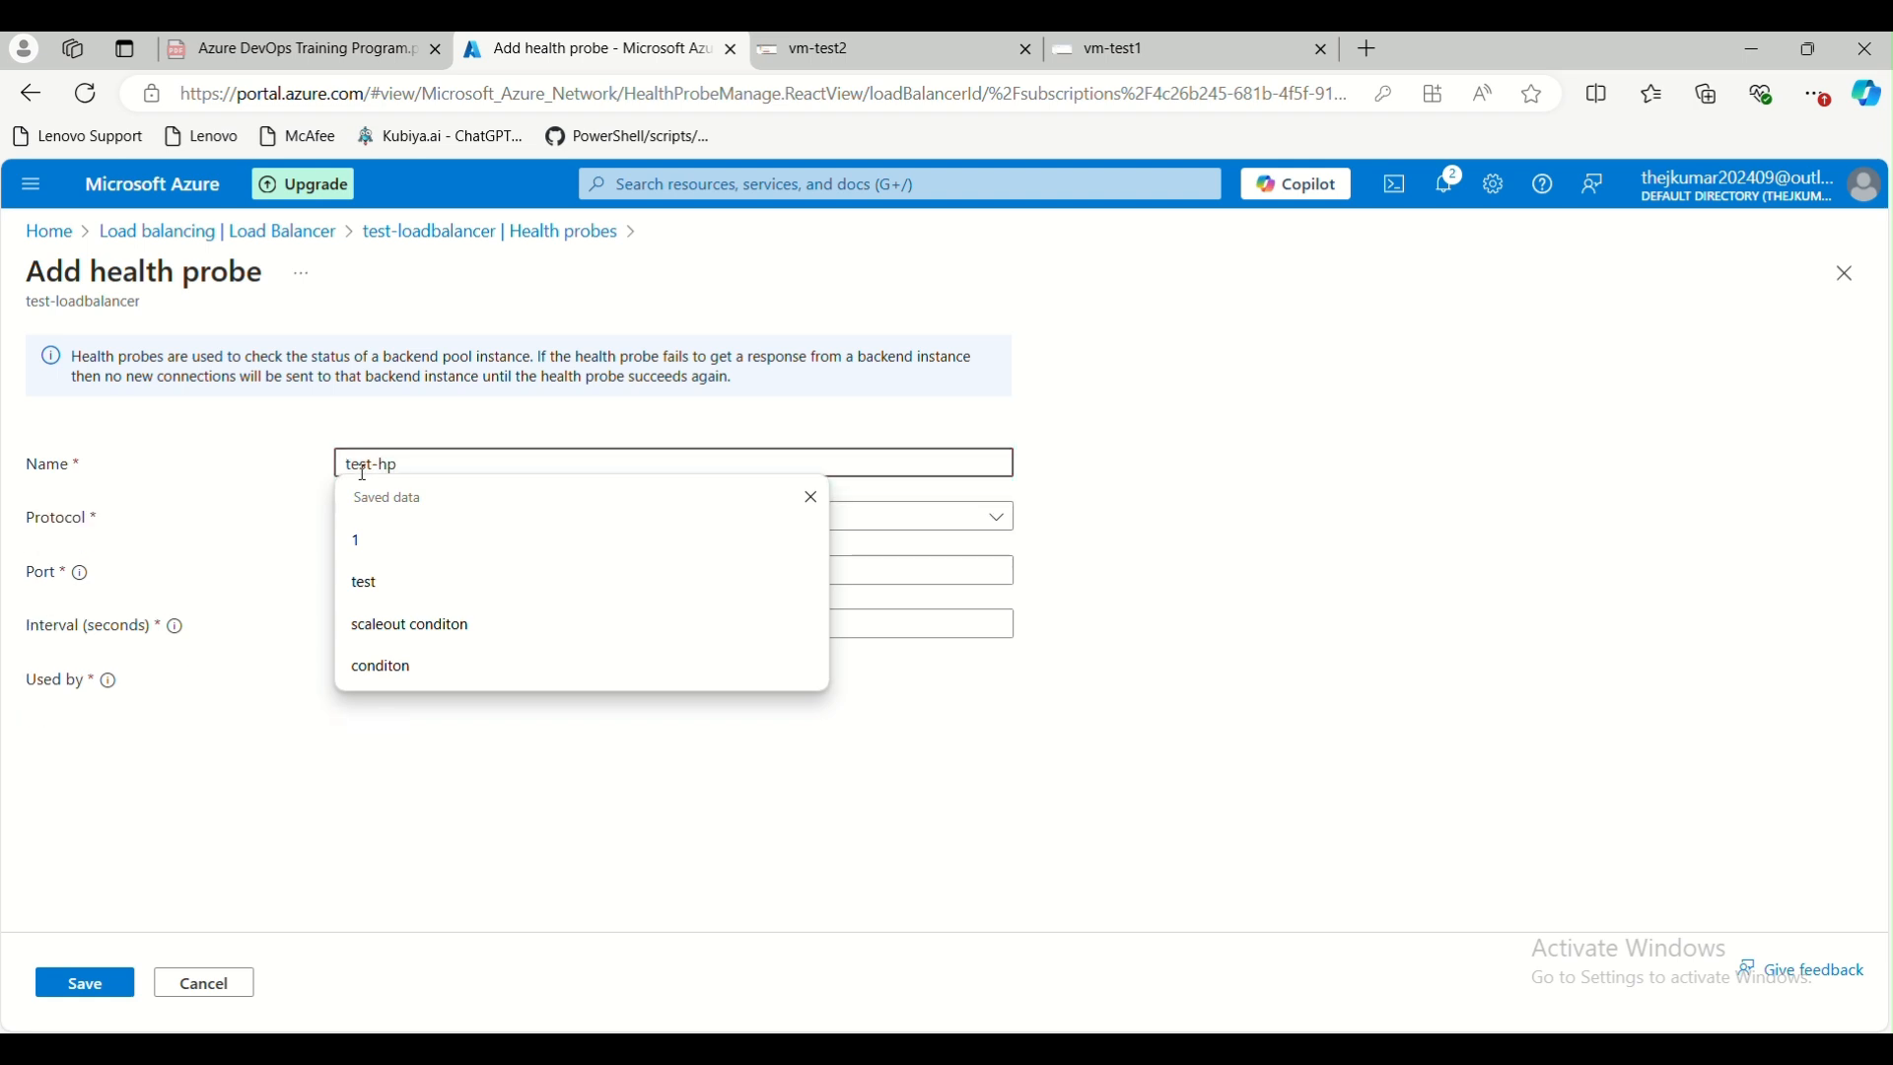
{"action": "left_click", "coordinate": [1095, 748]}
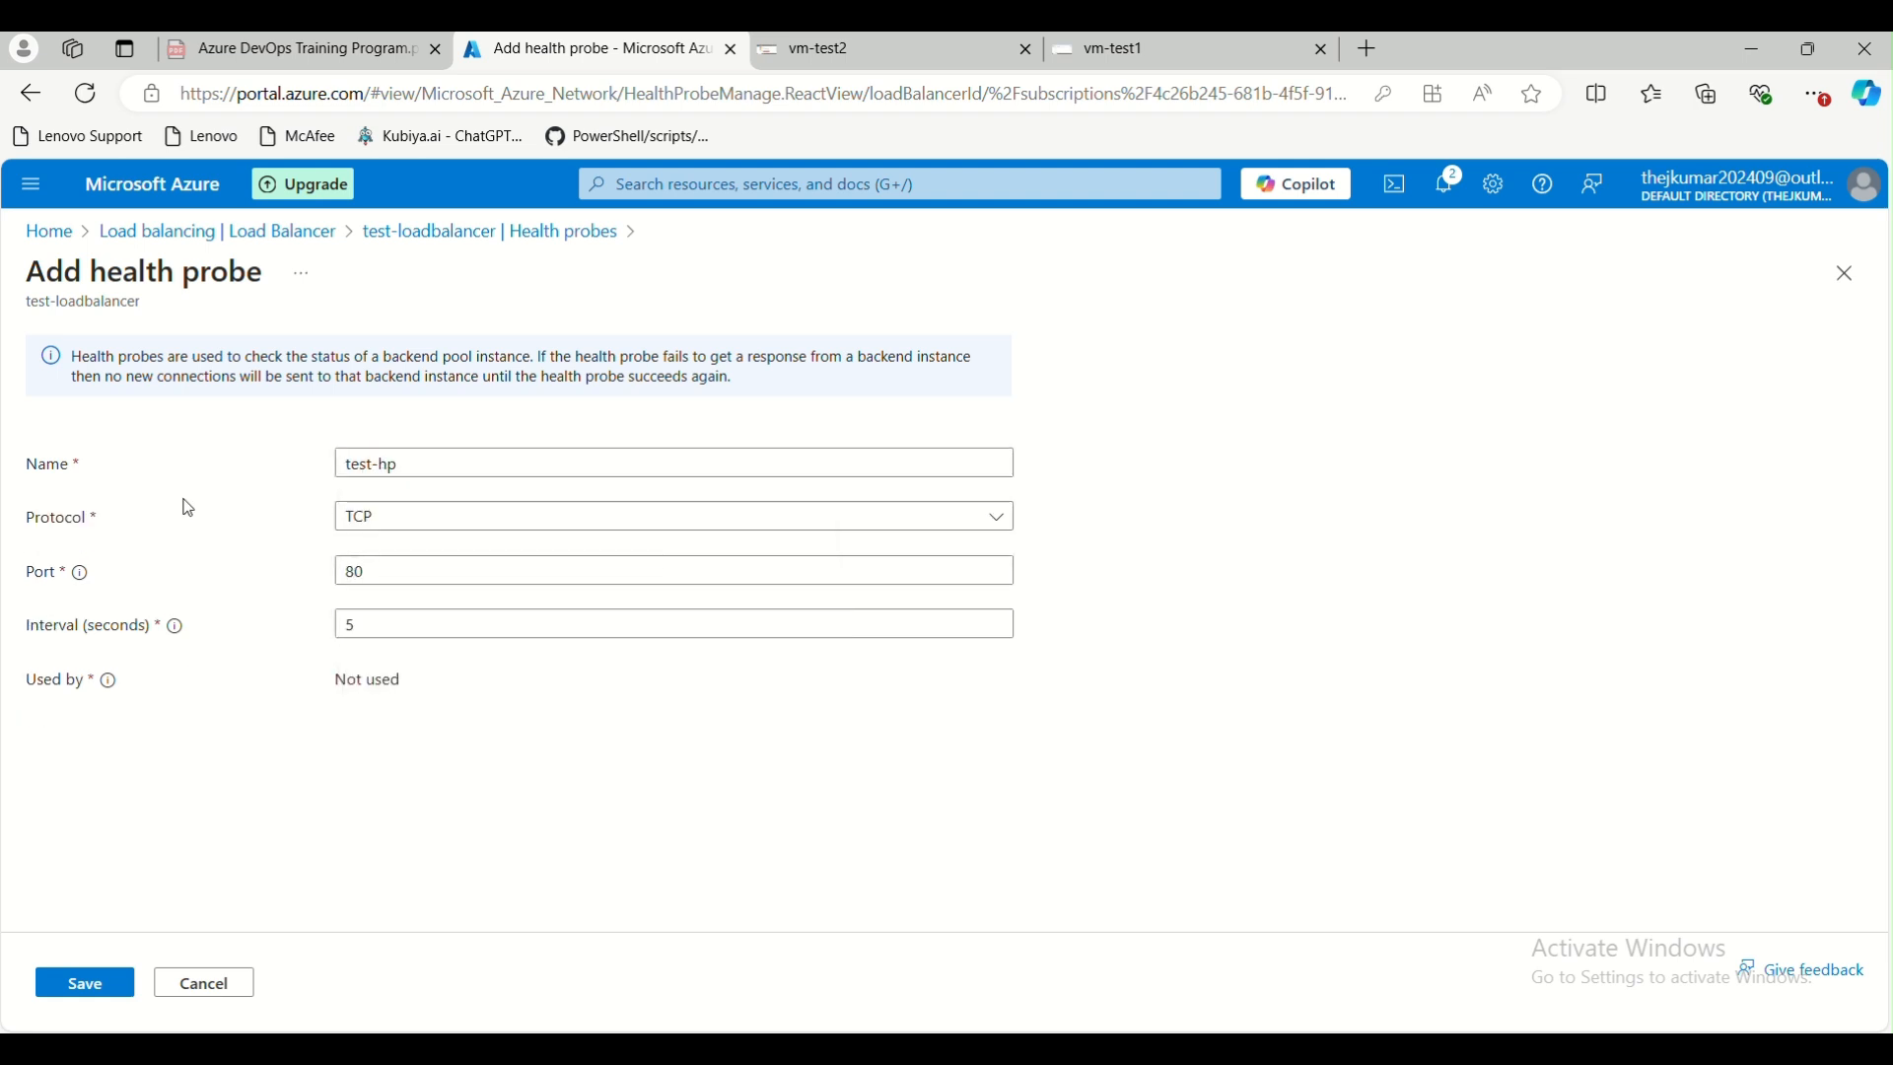
Try the HTTP protocol for the health probe test-hp, and switch it to HTTPS
{"action": "left_click", "coordinate": [465, 531]}
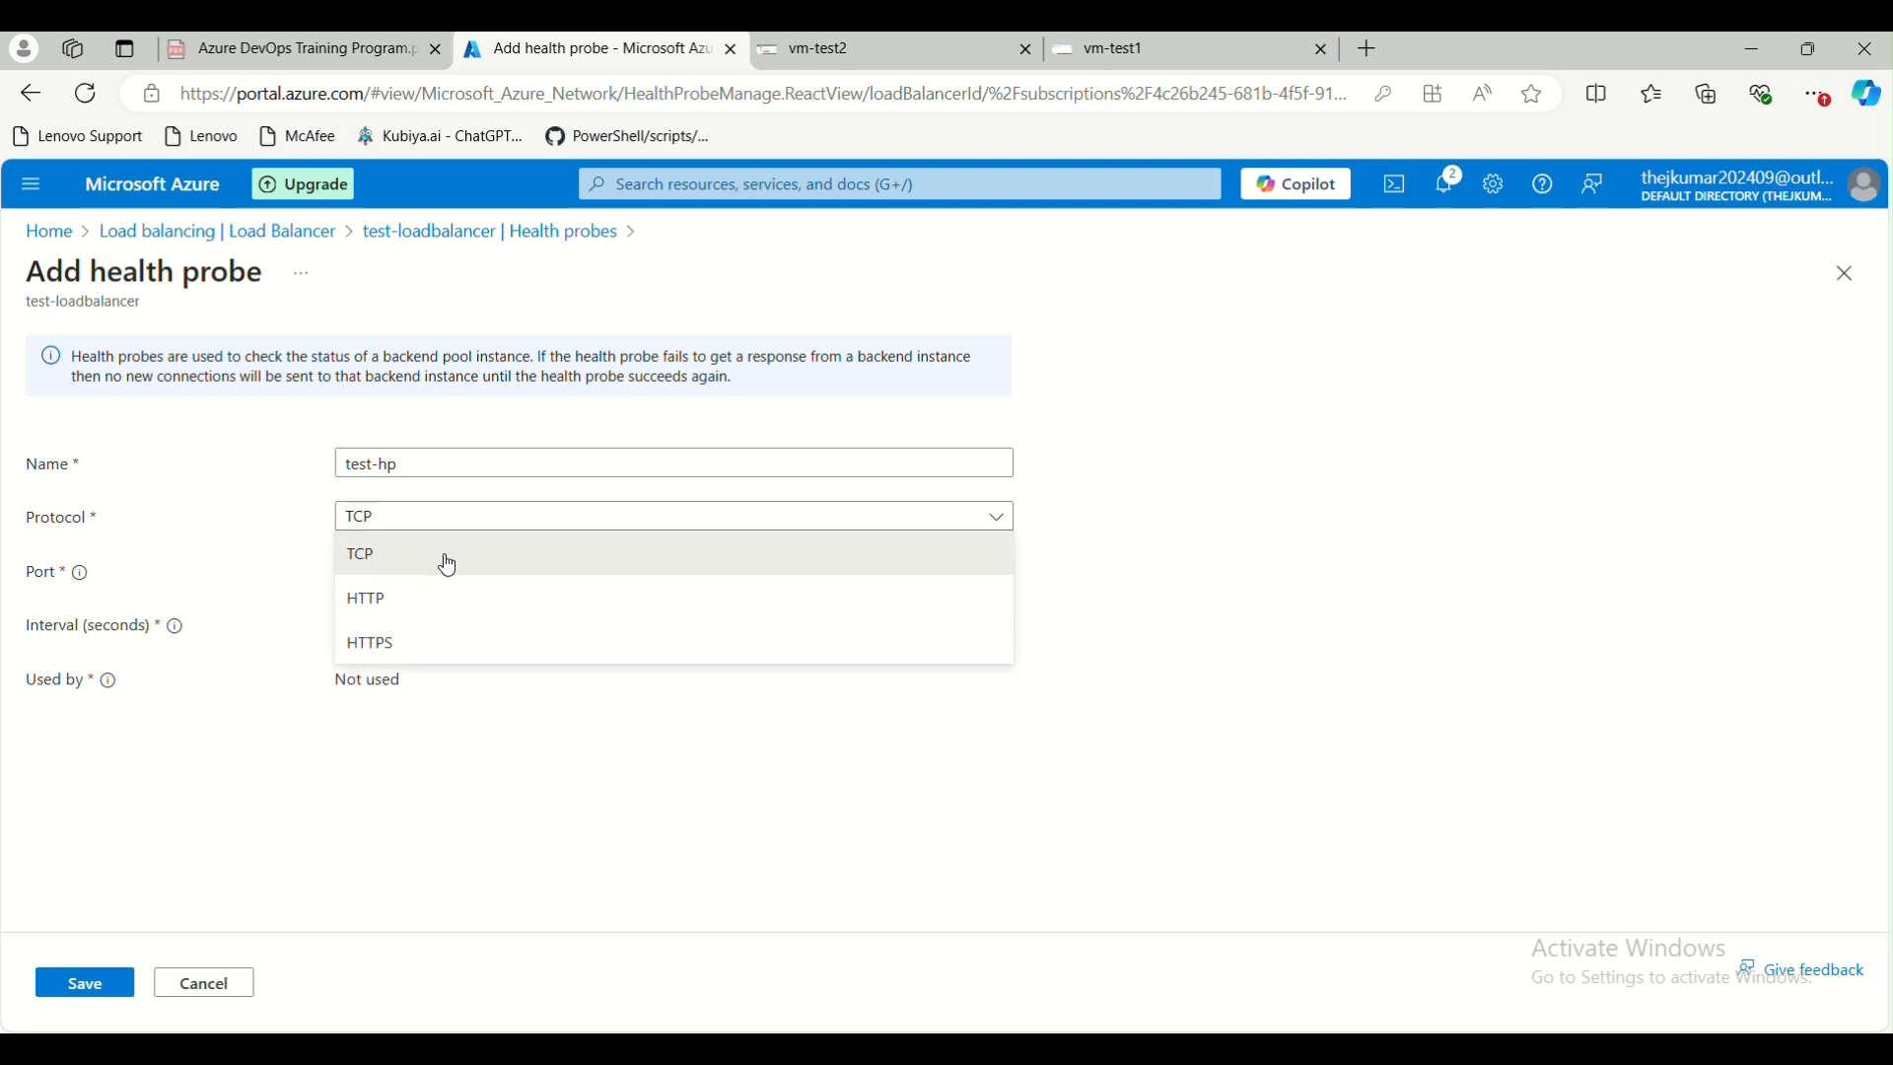
{"action": "left_click", "coordinate": [402, 605]}
{"action": "left_click", "coordinate": [427, 516]}
{"action": "left_click", "coordinate": [411, 650]}
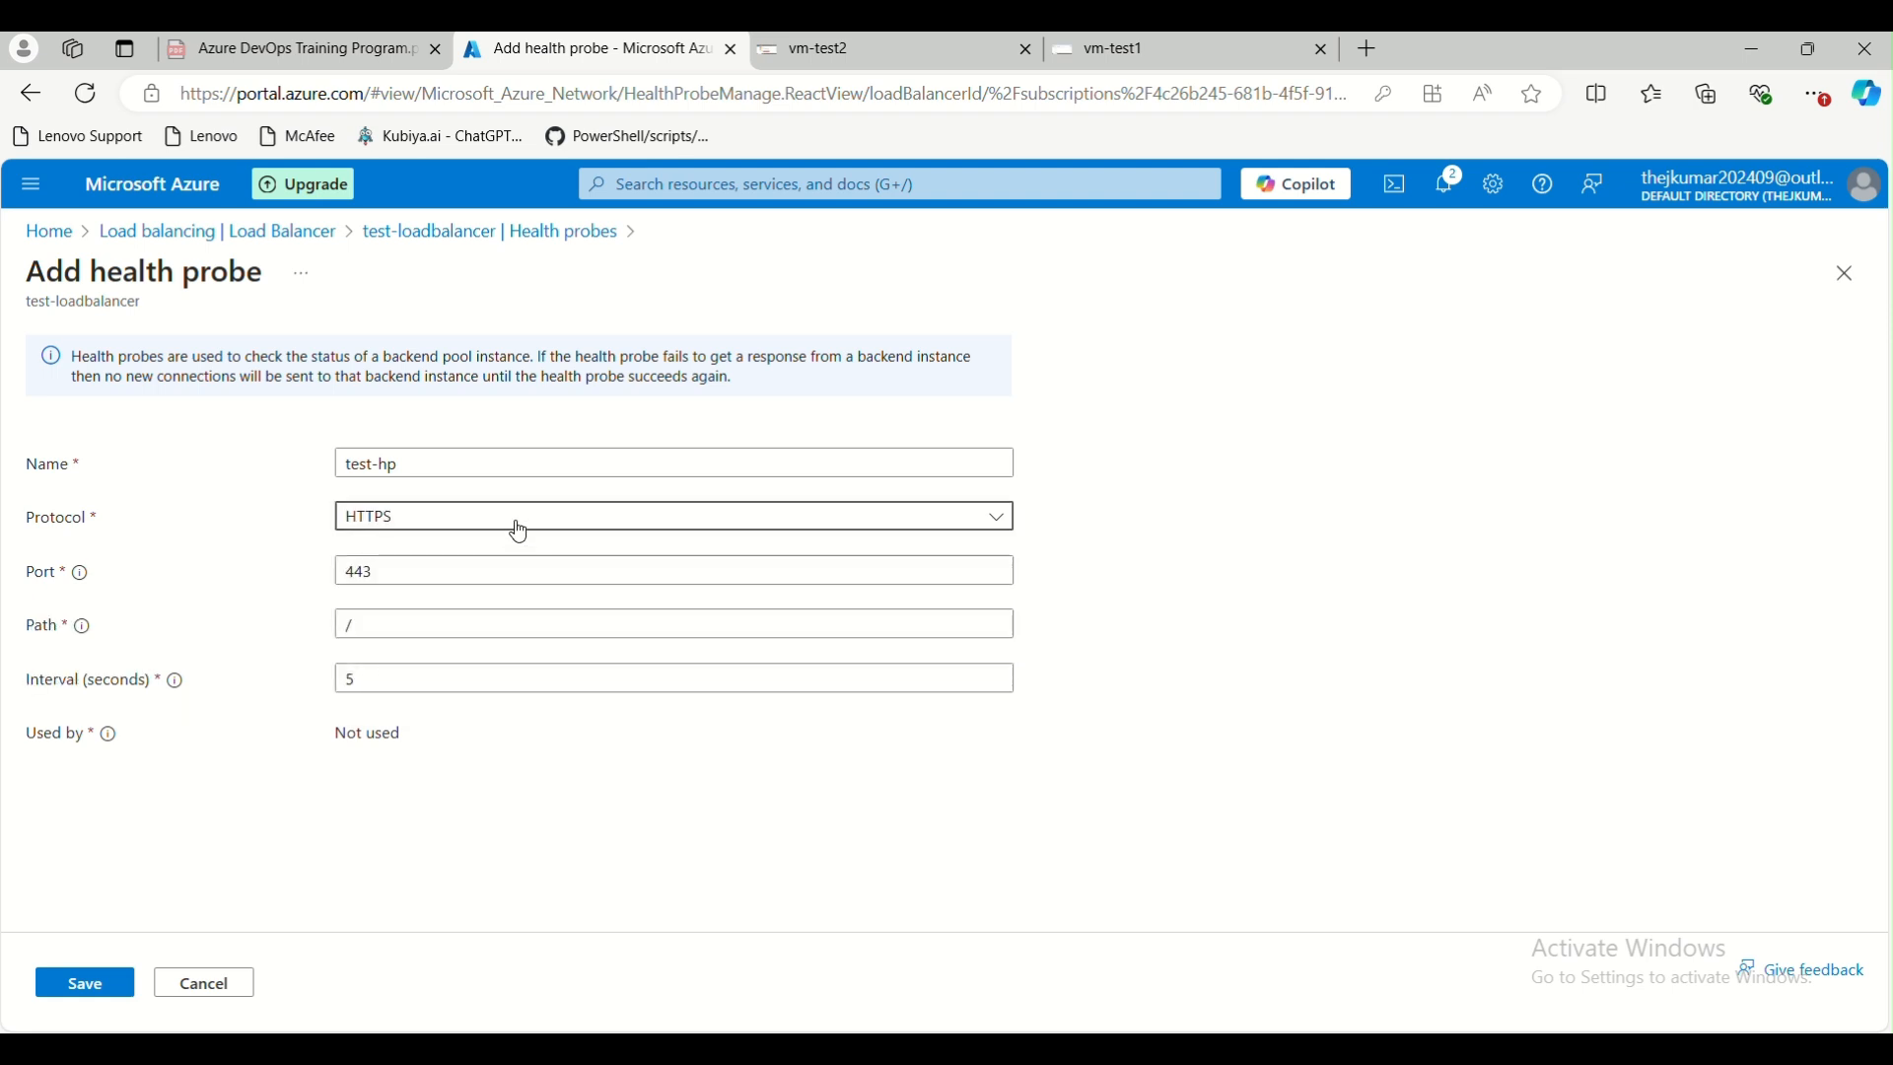
Toggle the health probe's protocol to HTTP and back to HTTPS to compare the two settings
{"action": "left_click", "coordinate": [517, 524]}
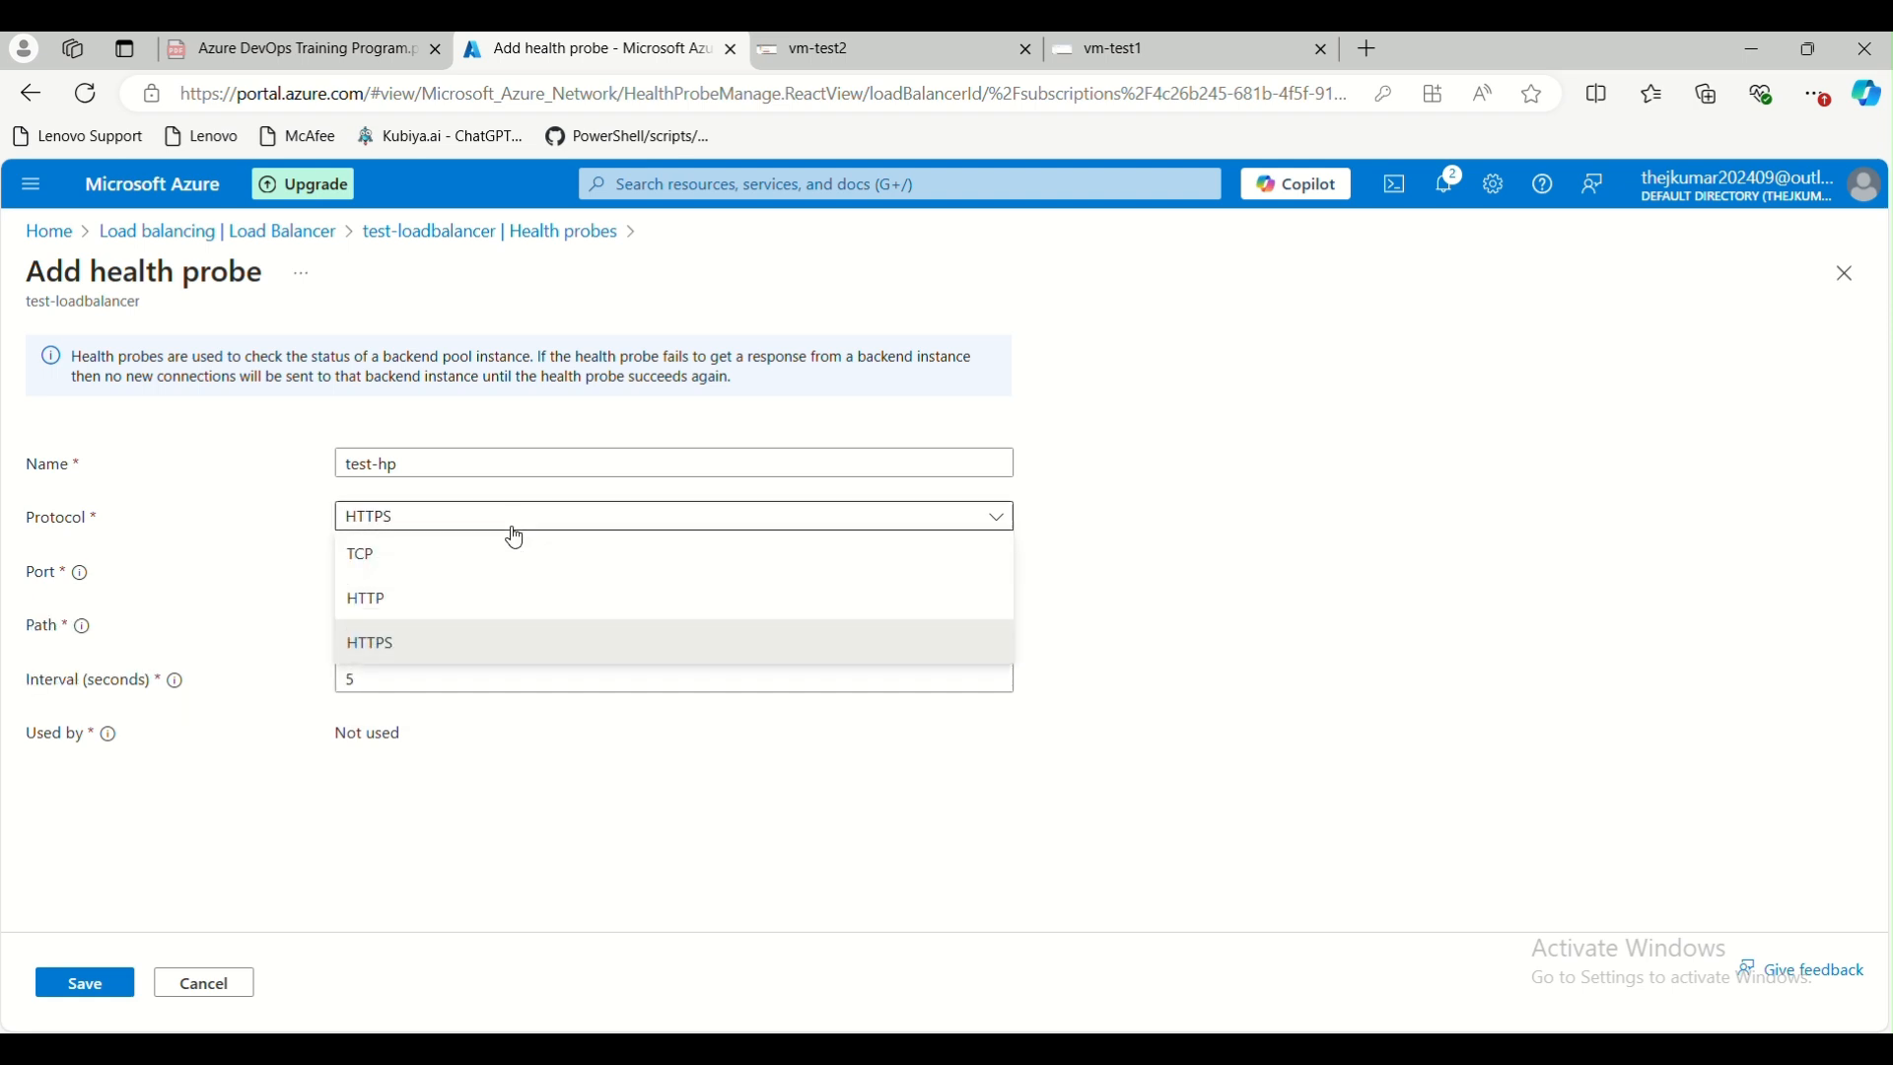
{"action": "left_click", "coordinate": [489, 601]}
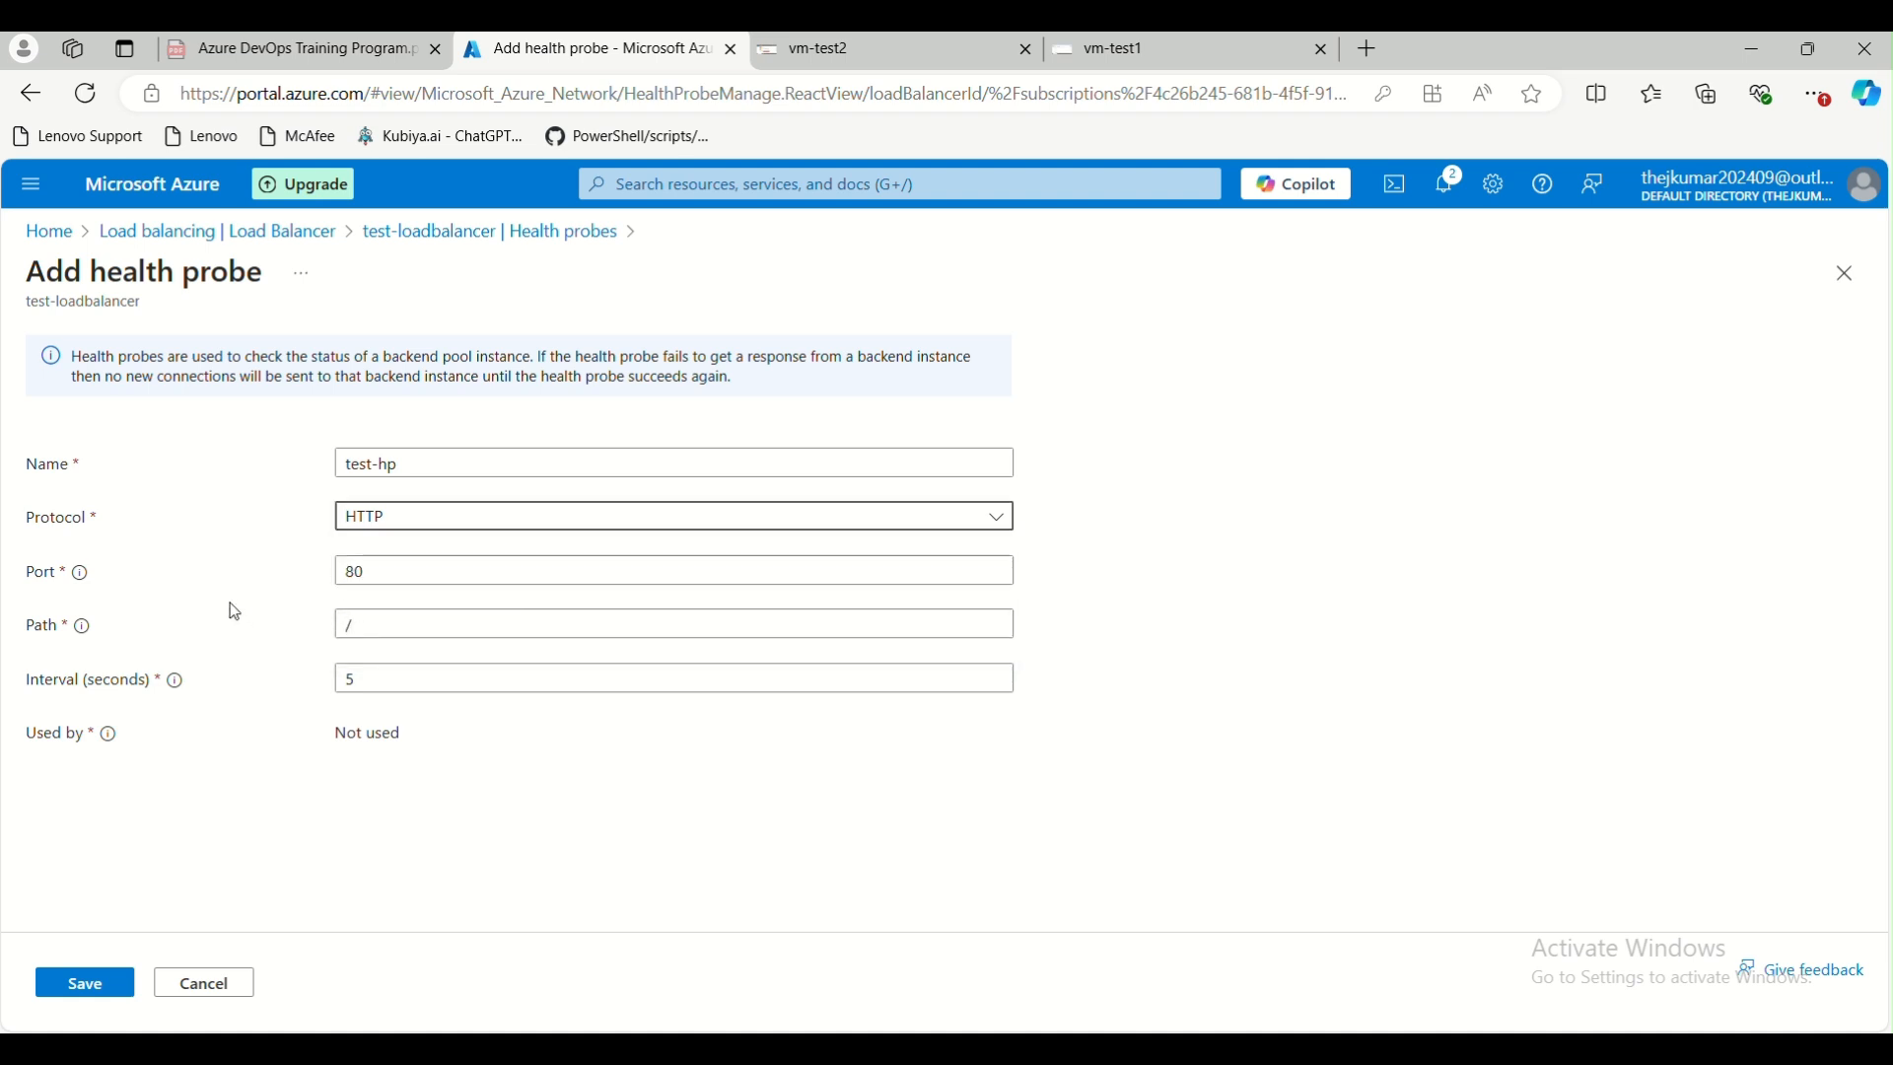
{"action": "left_click", "coordinate": [482, 516]}
{"action": "left_click", "coordinate": [431, 641]}
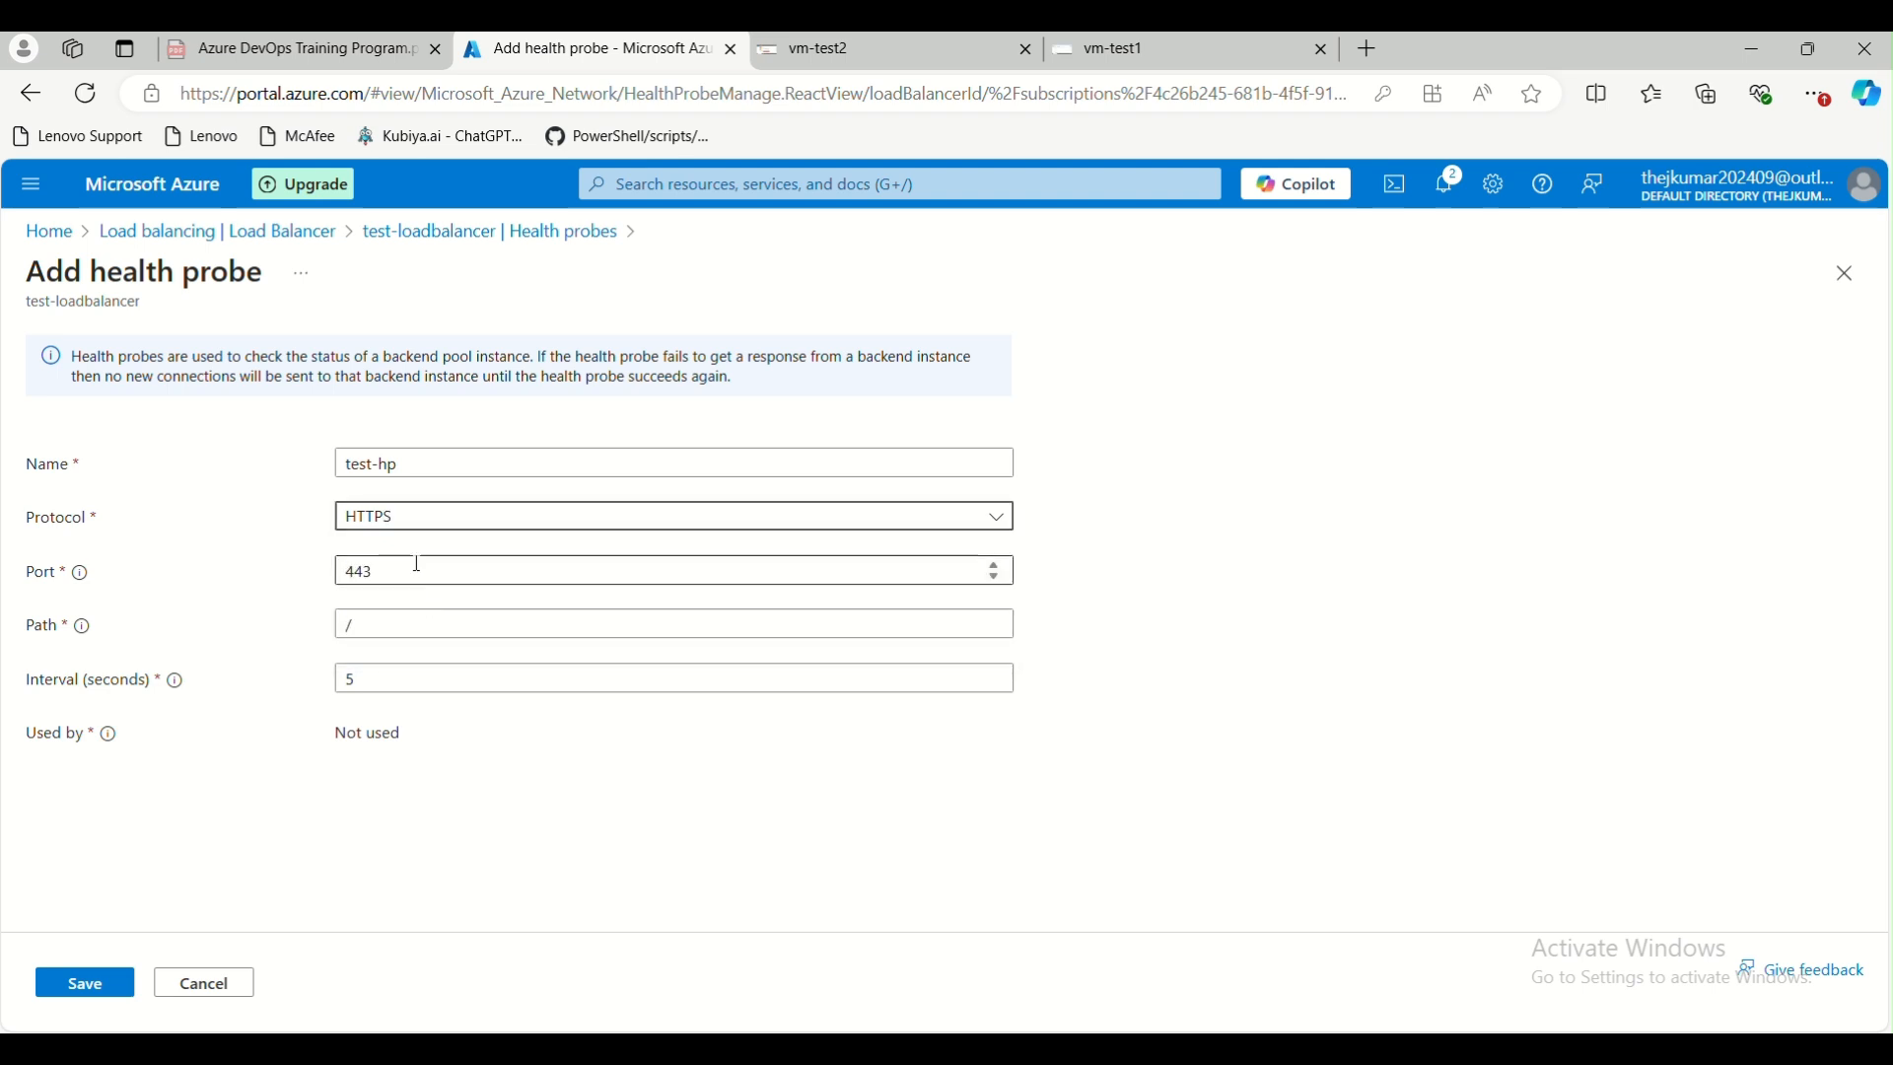
Set the health probe's protocol to HTTP with port 80, path / and a 5-second interval, and save the probe
{"action": "left_click", "coordinate": [448, 523]}
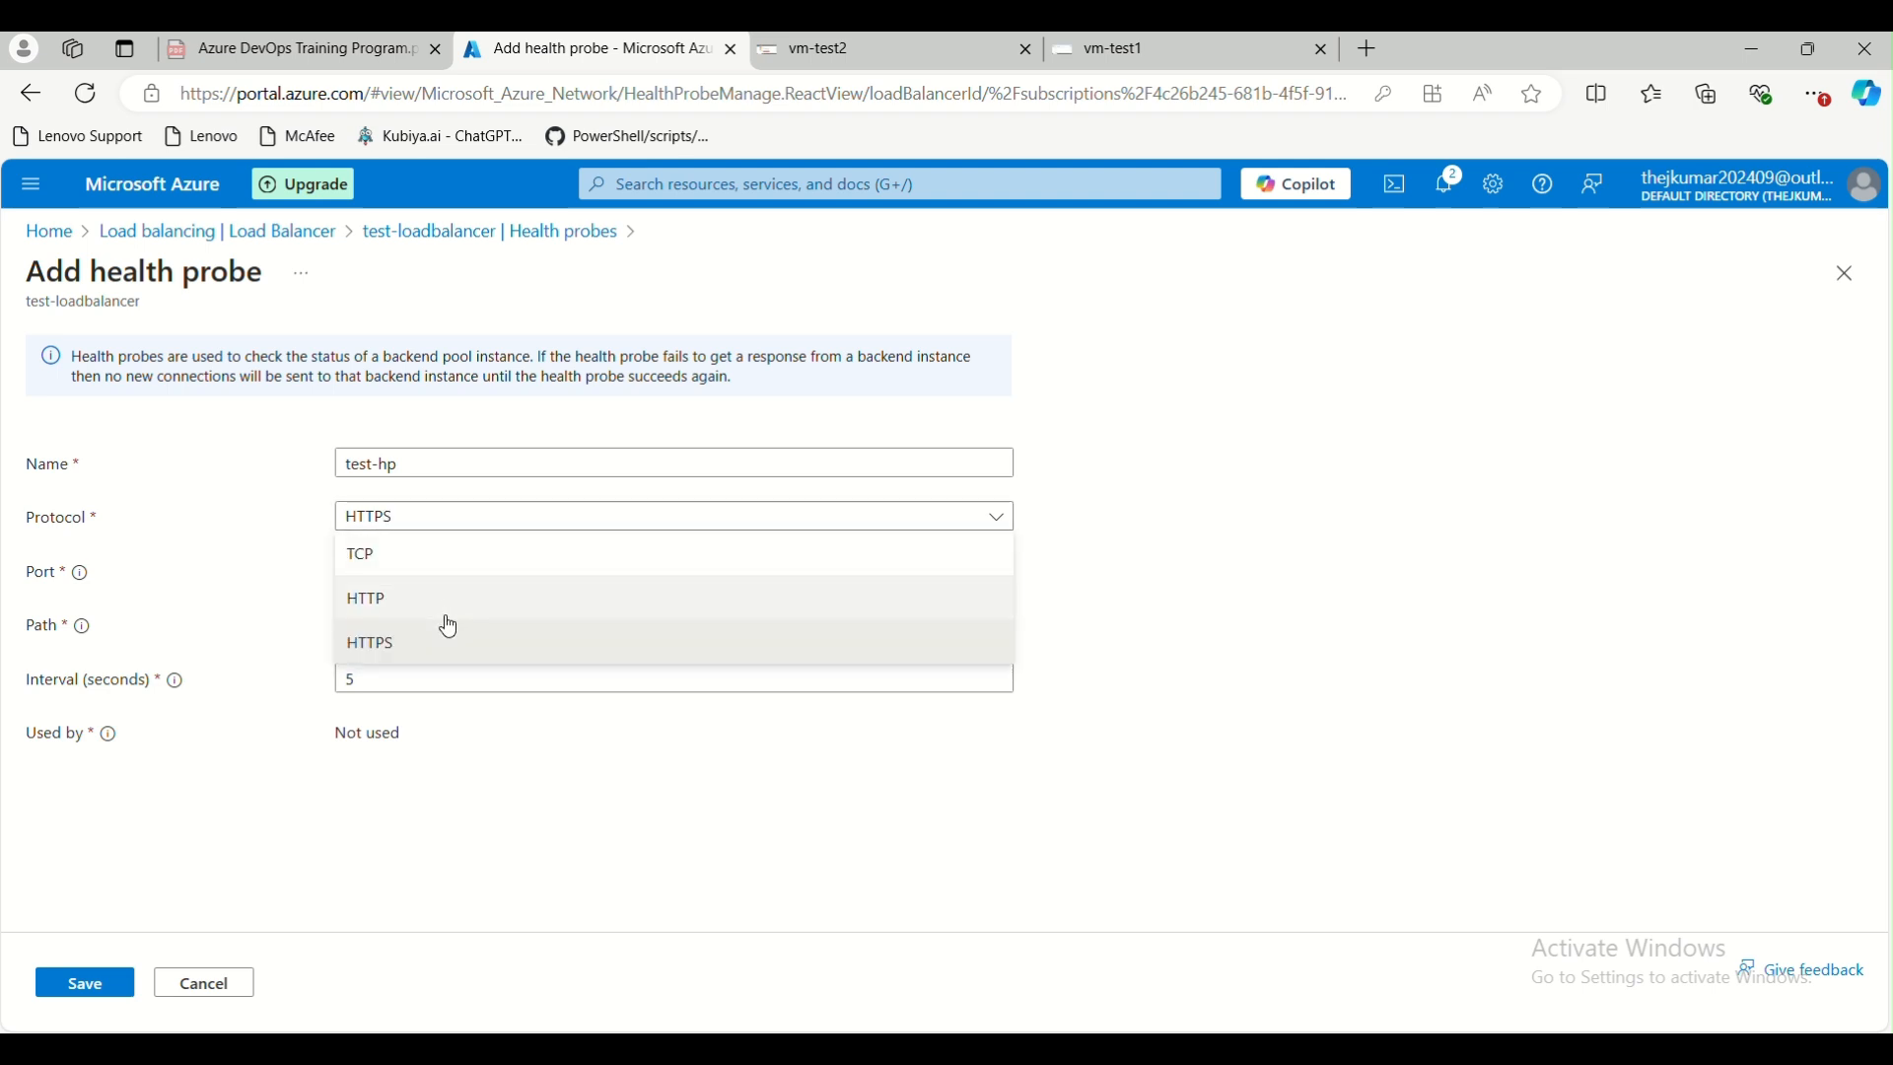
{"action": "left_click", "coordinate": [445, 604]}
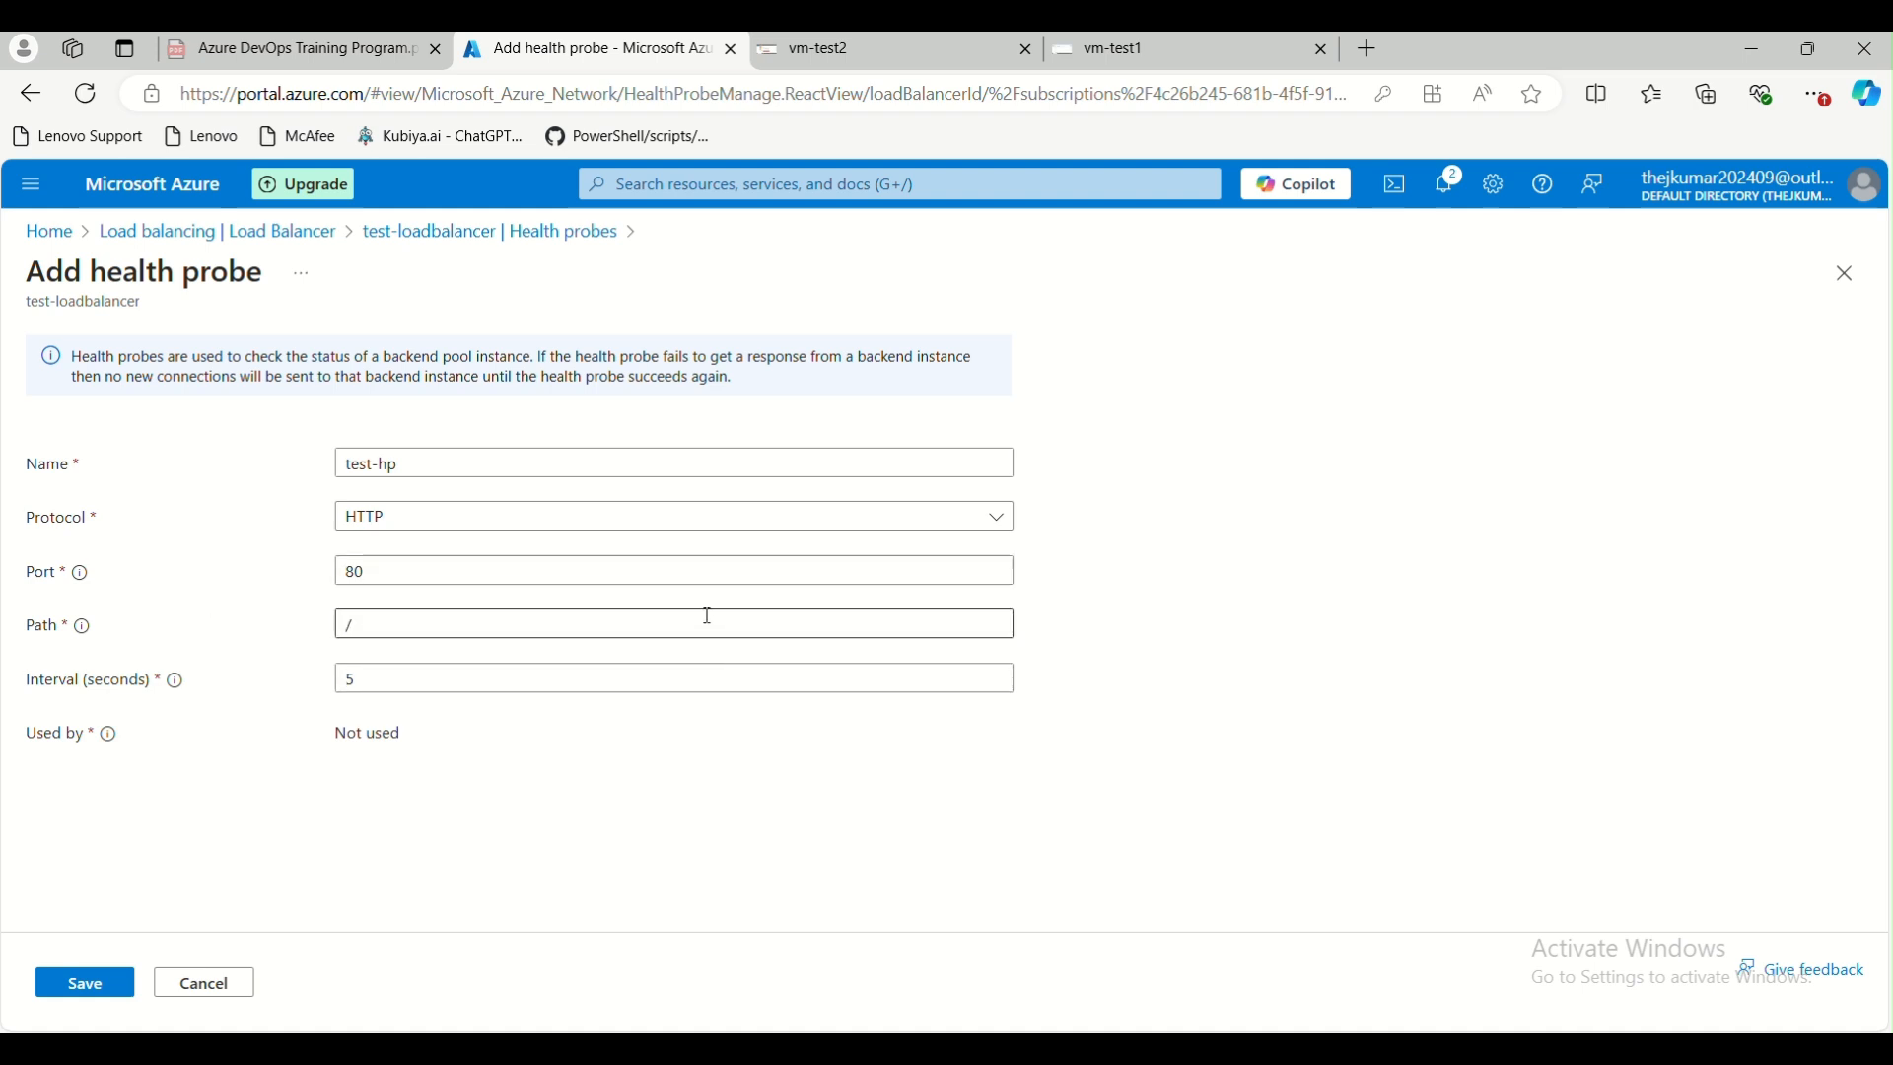
{"action": "left_click", "coordinate": [362, 628]}
{"action": "left_click_drag", "start_coordinate": [364, 628], "coordinate": [345, 625]}
{"action": "left_click", "coordinate": [432, 785]}
{"action": "left_click", "coordinate": [395, 685]}
{"action": "left_click_drag", "start_coordinate": [357, 686], "coordinate": [348, 688]}
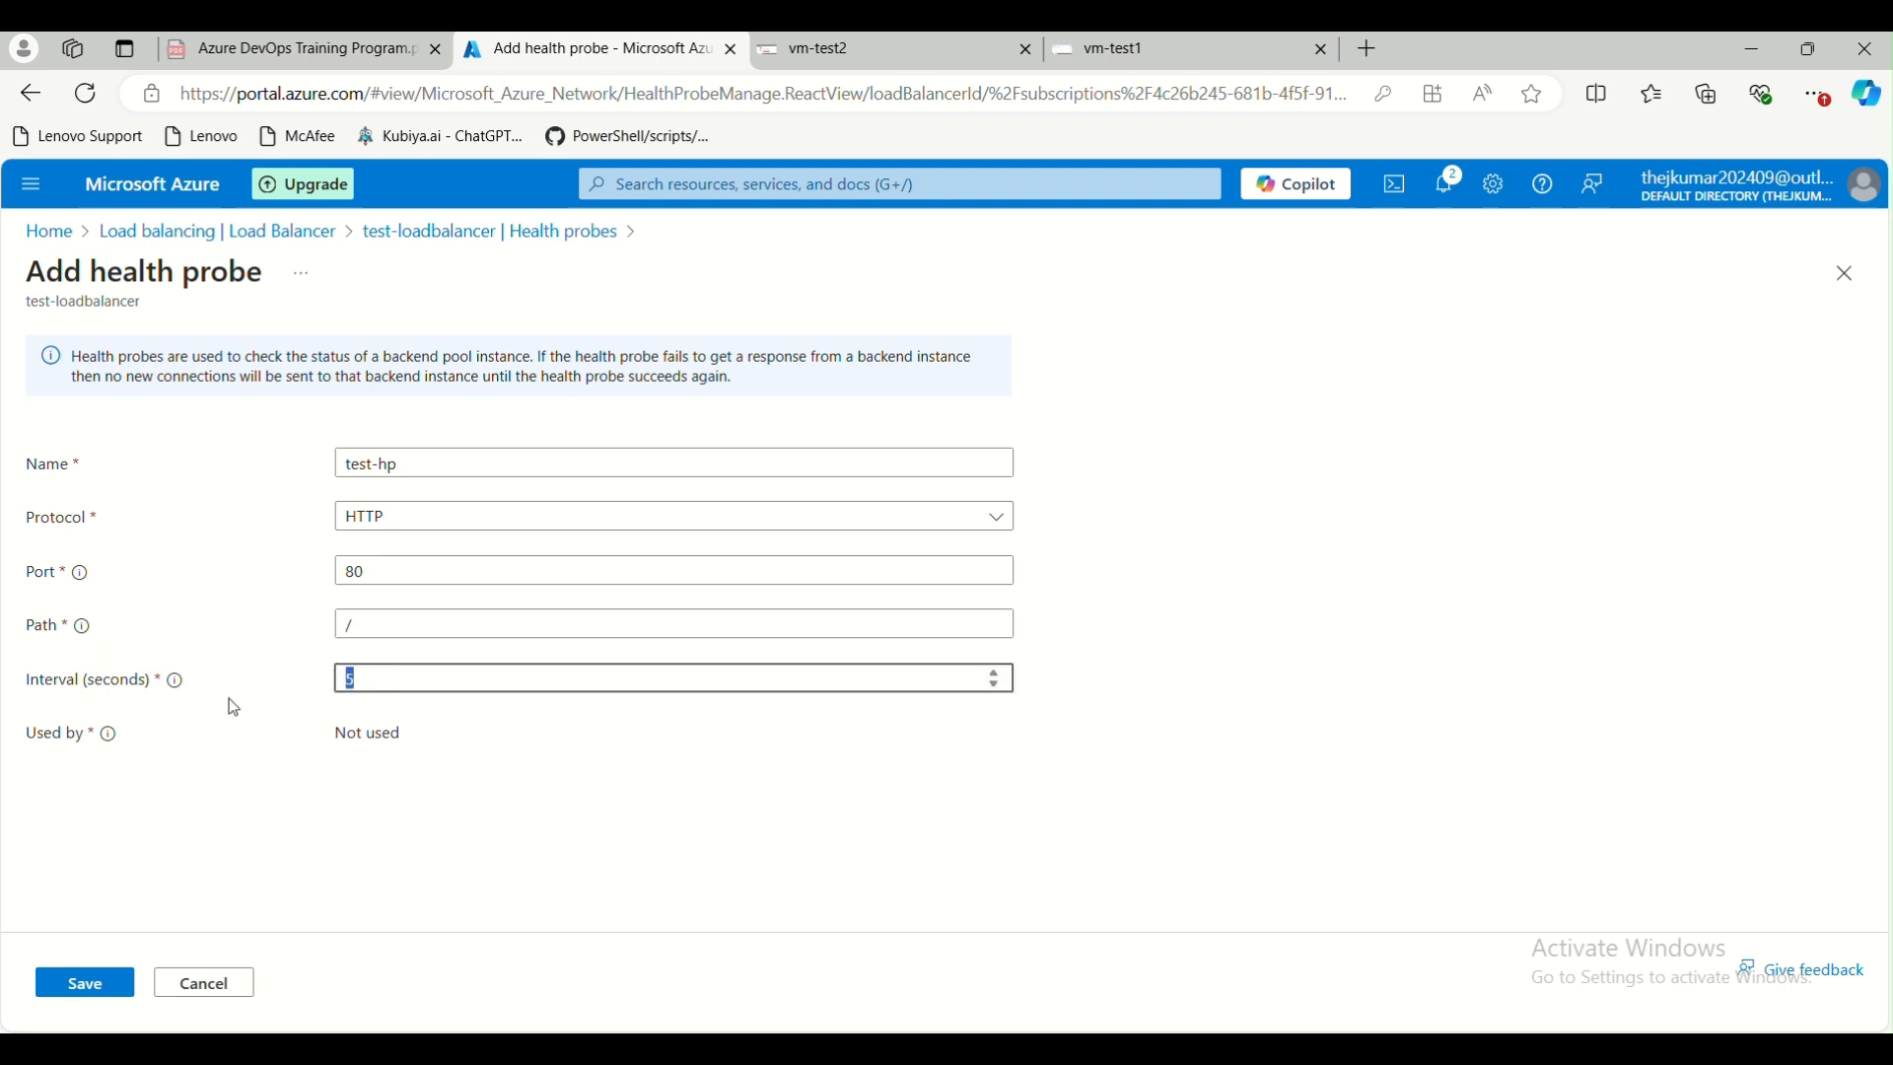
{"action": "left_click", "coordinate": [342, 626]}
{"action": "left_click", "coordinate": [402, 516]}
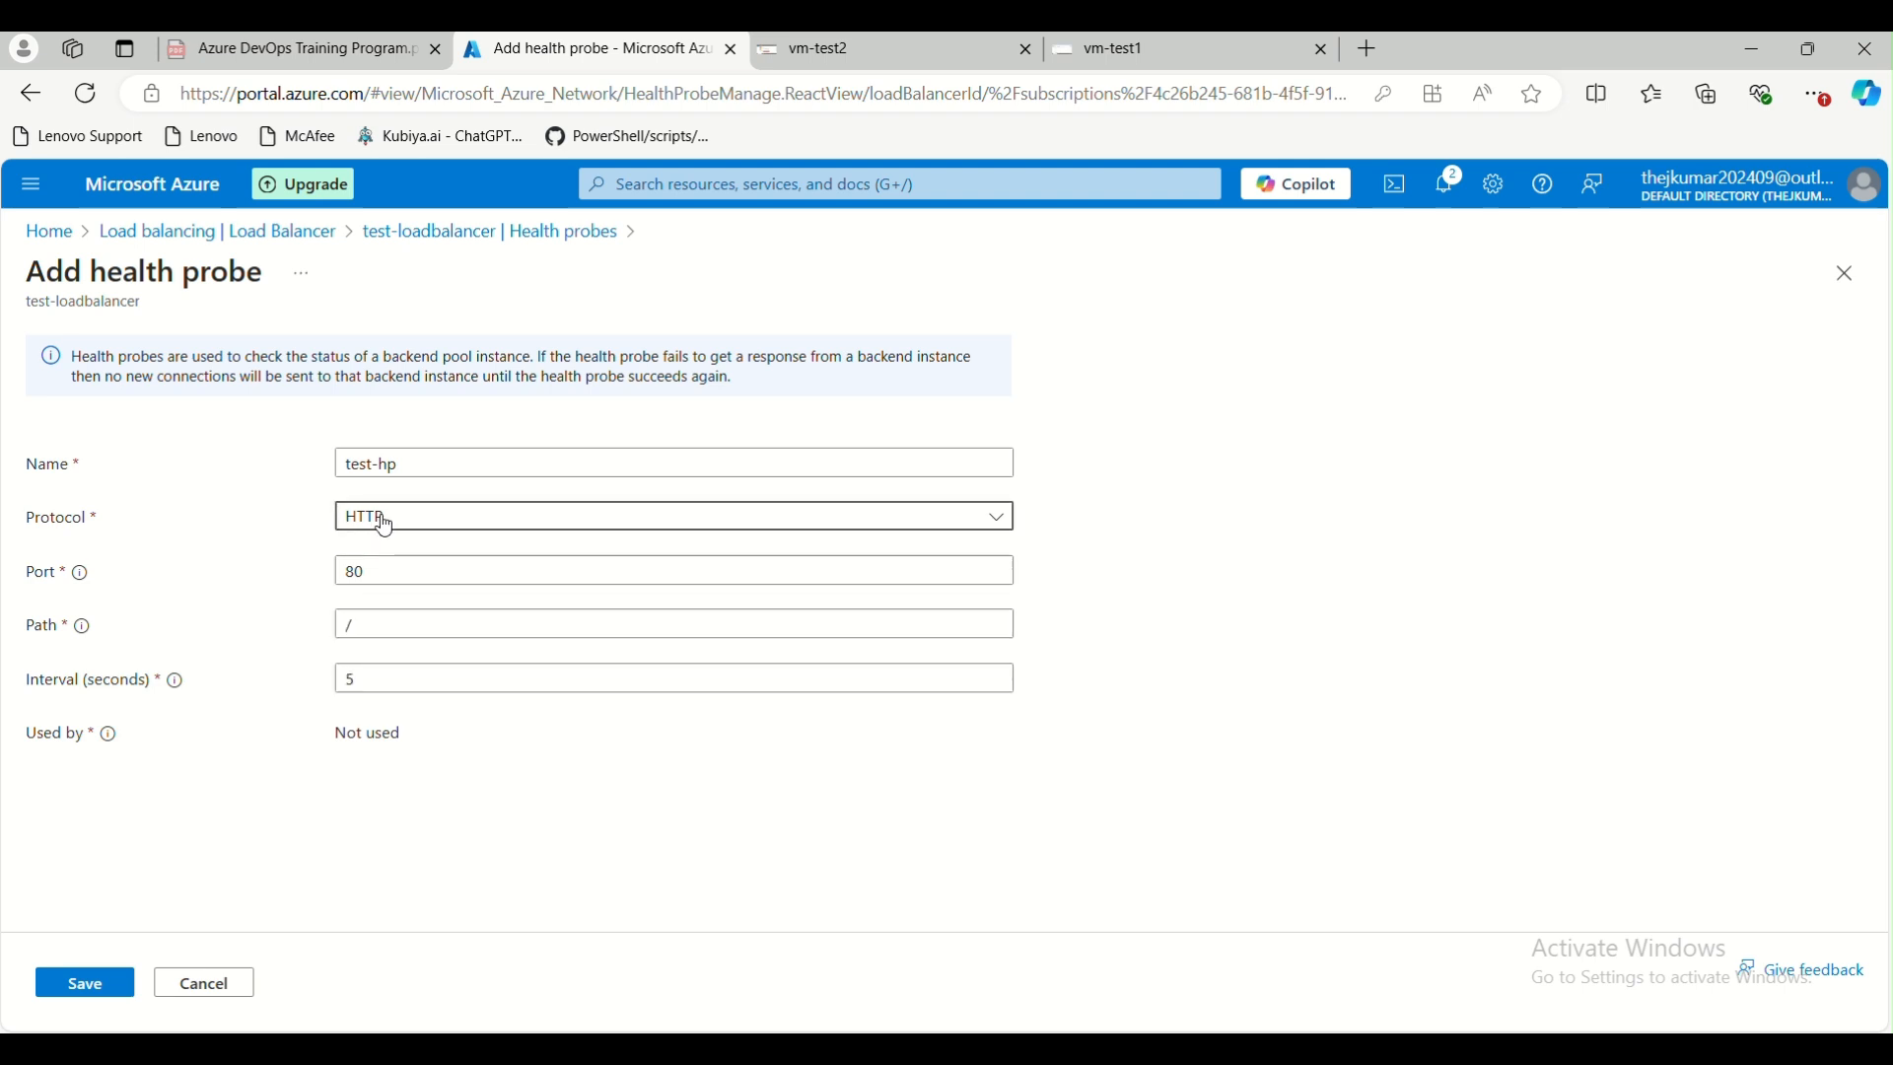
{"action": "left_click", "coordinate": [219, 801]}
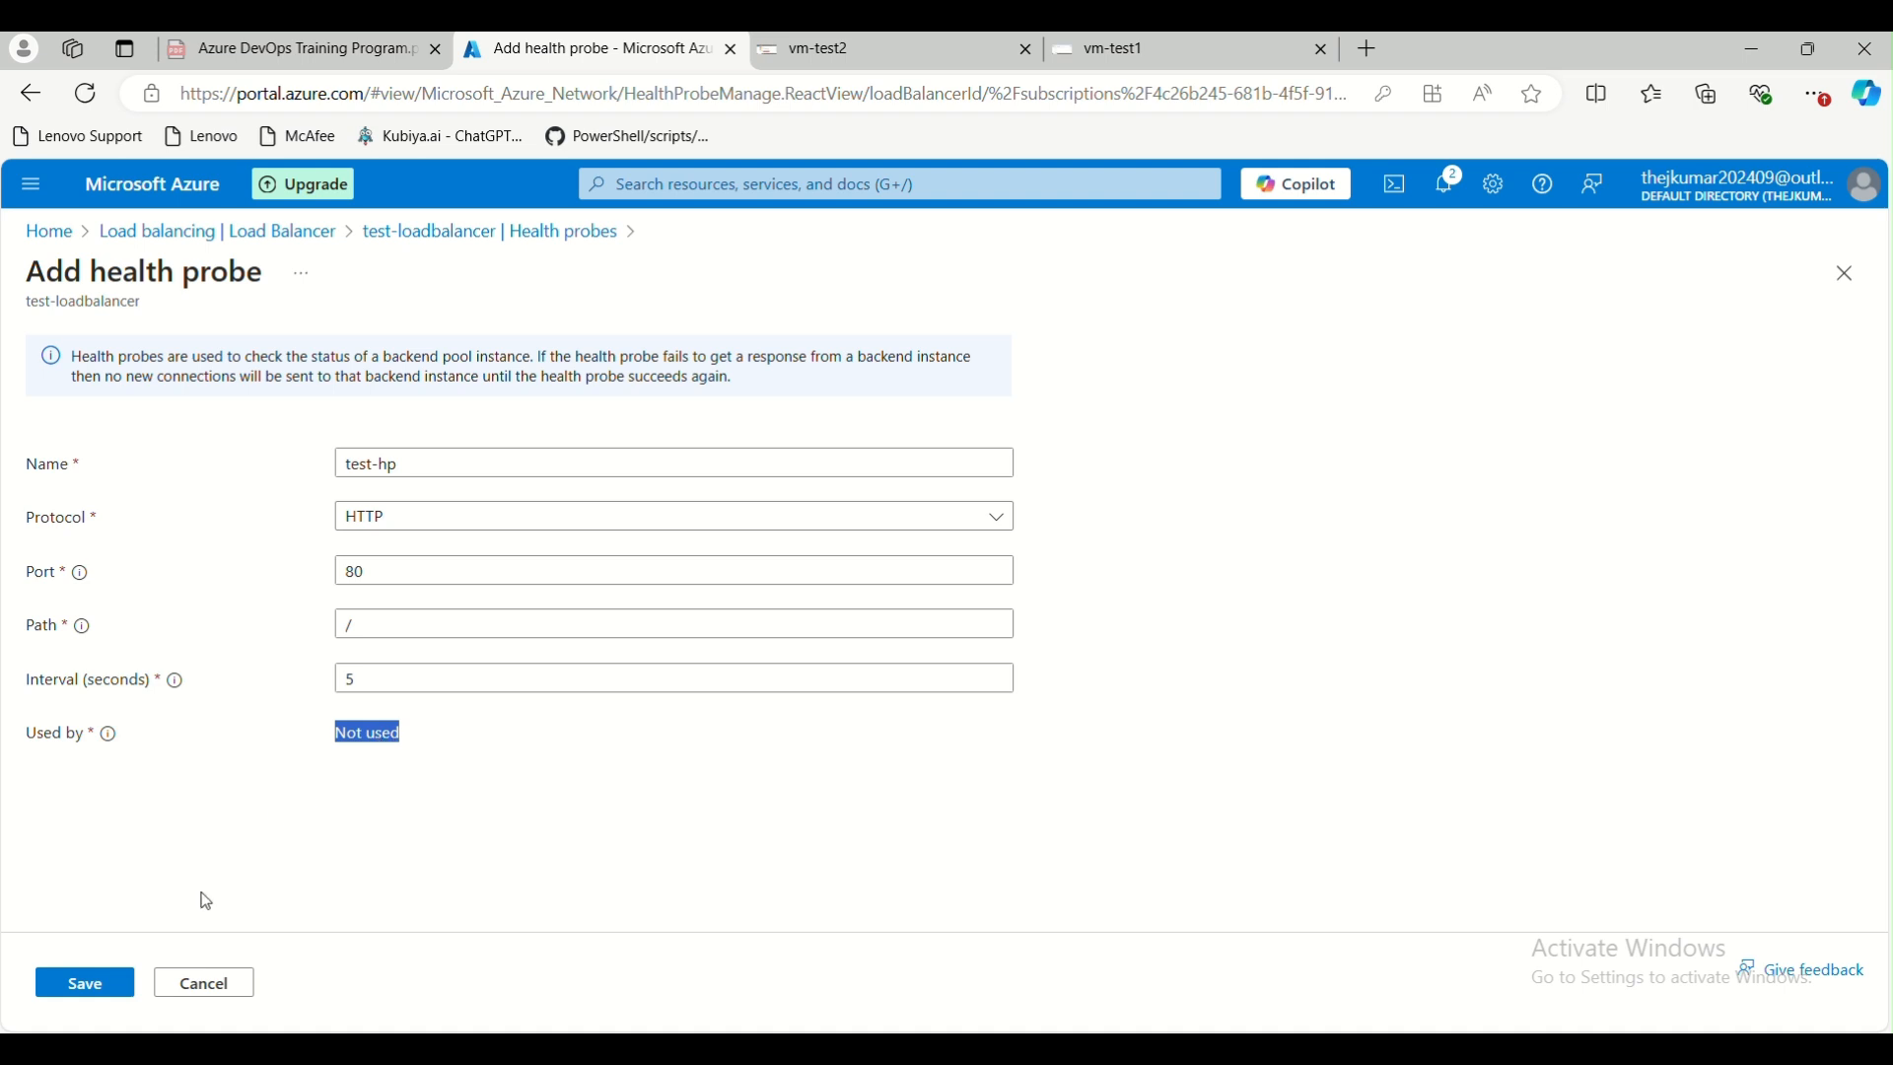
{"action": "left_click", "coordinate": [85, 984]}
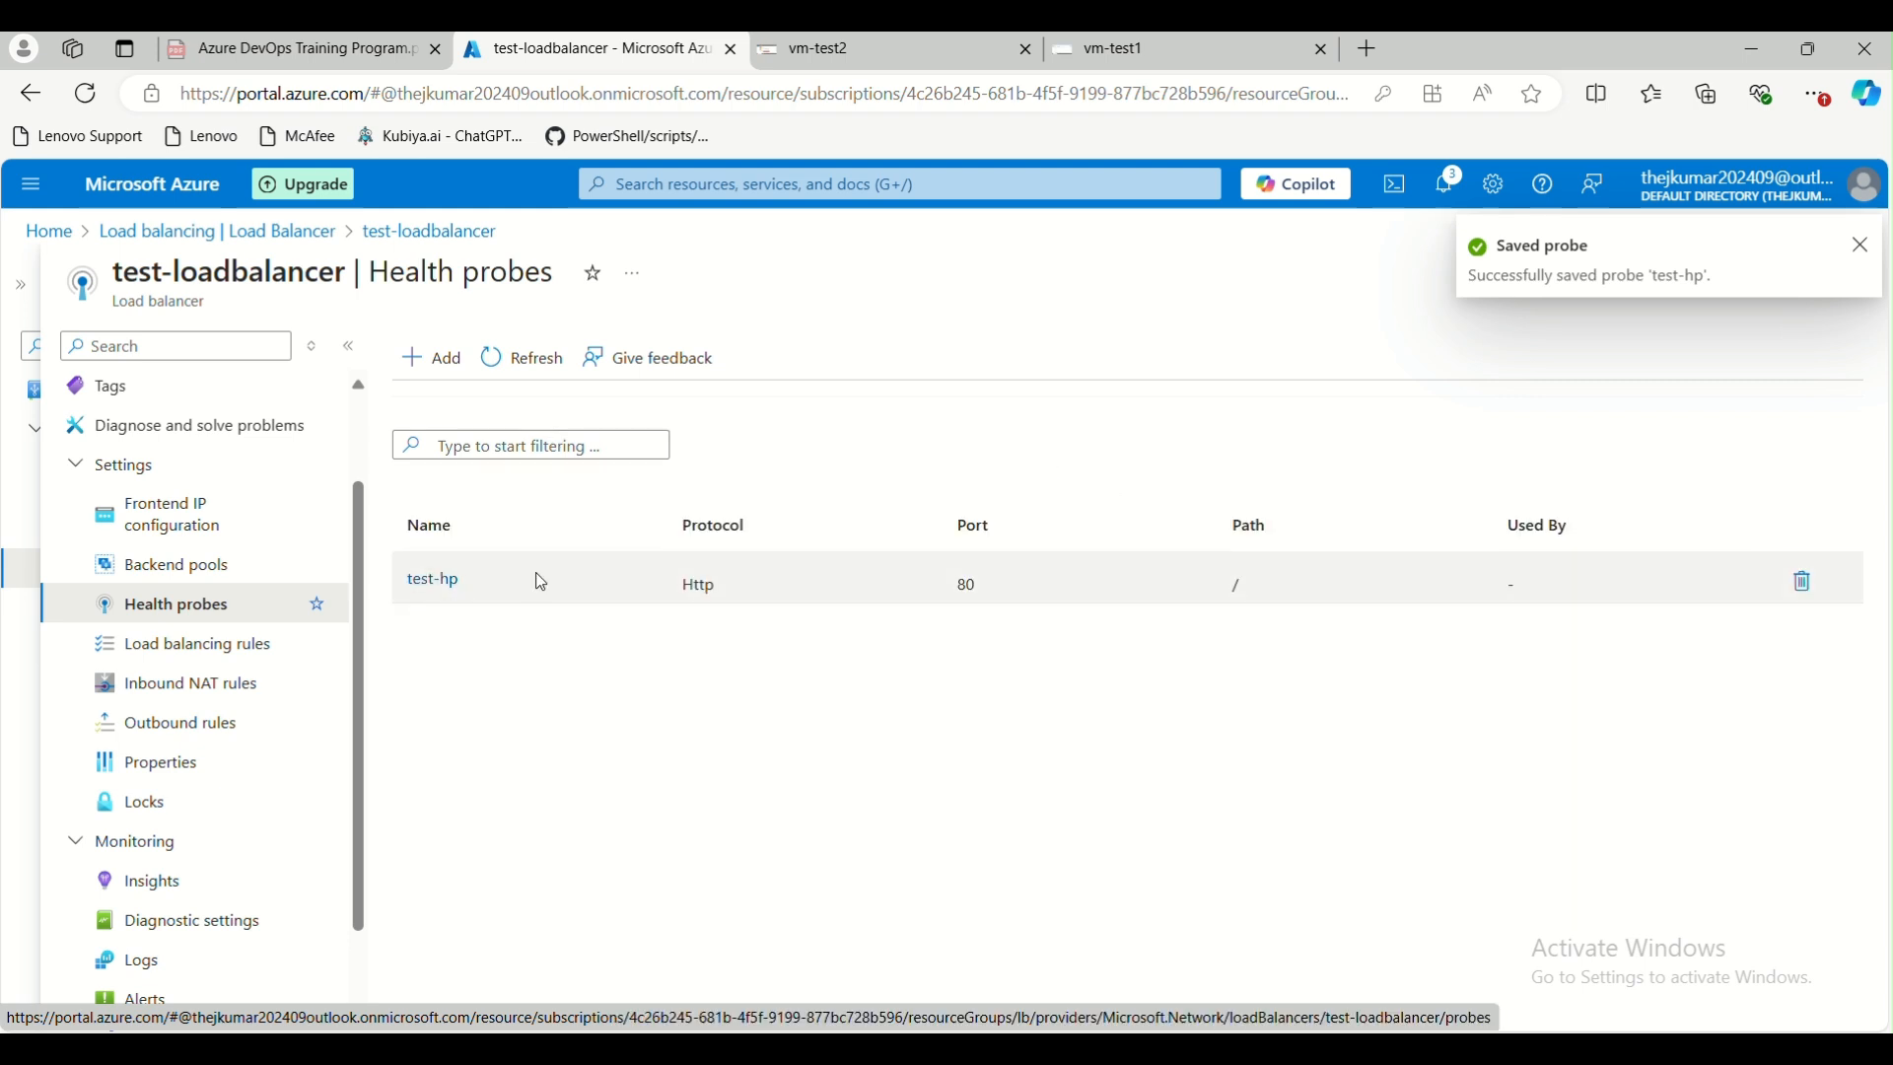
Start a new load balancing rule for test-loadbalancer and name it test-rule
{"action": "left_click", "coordinate": [156, 646]}
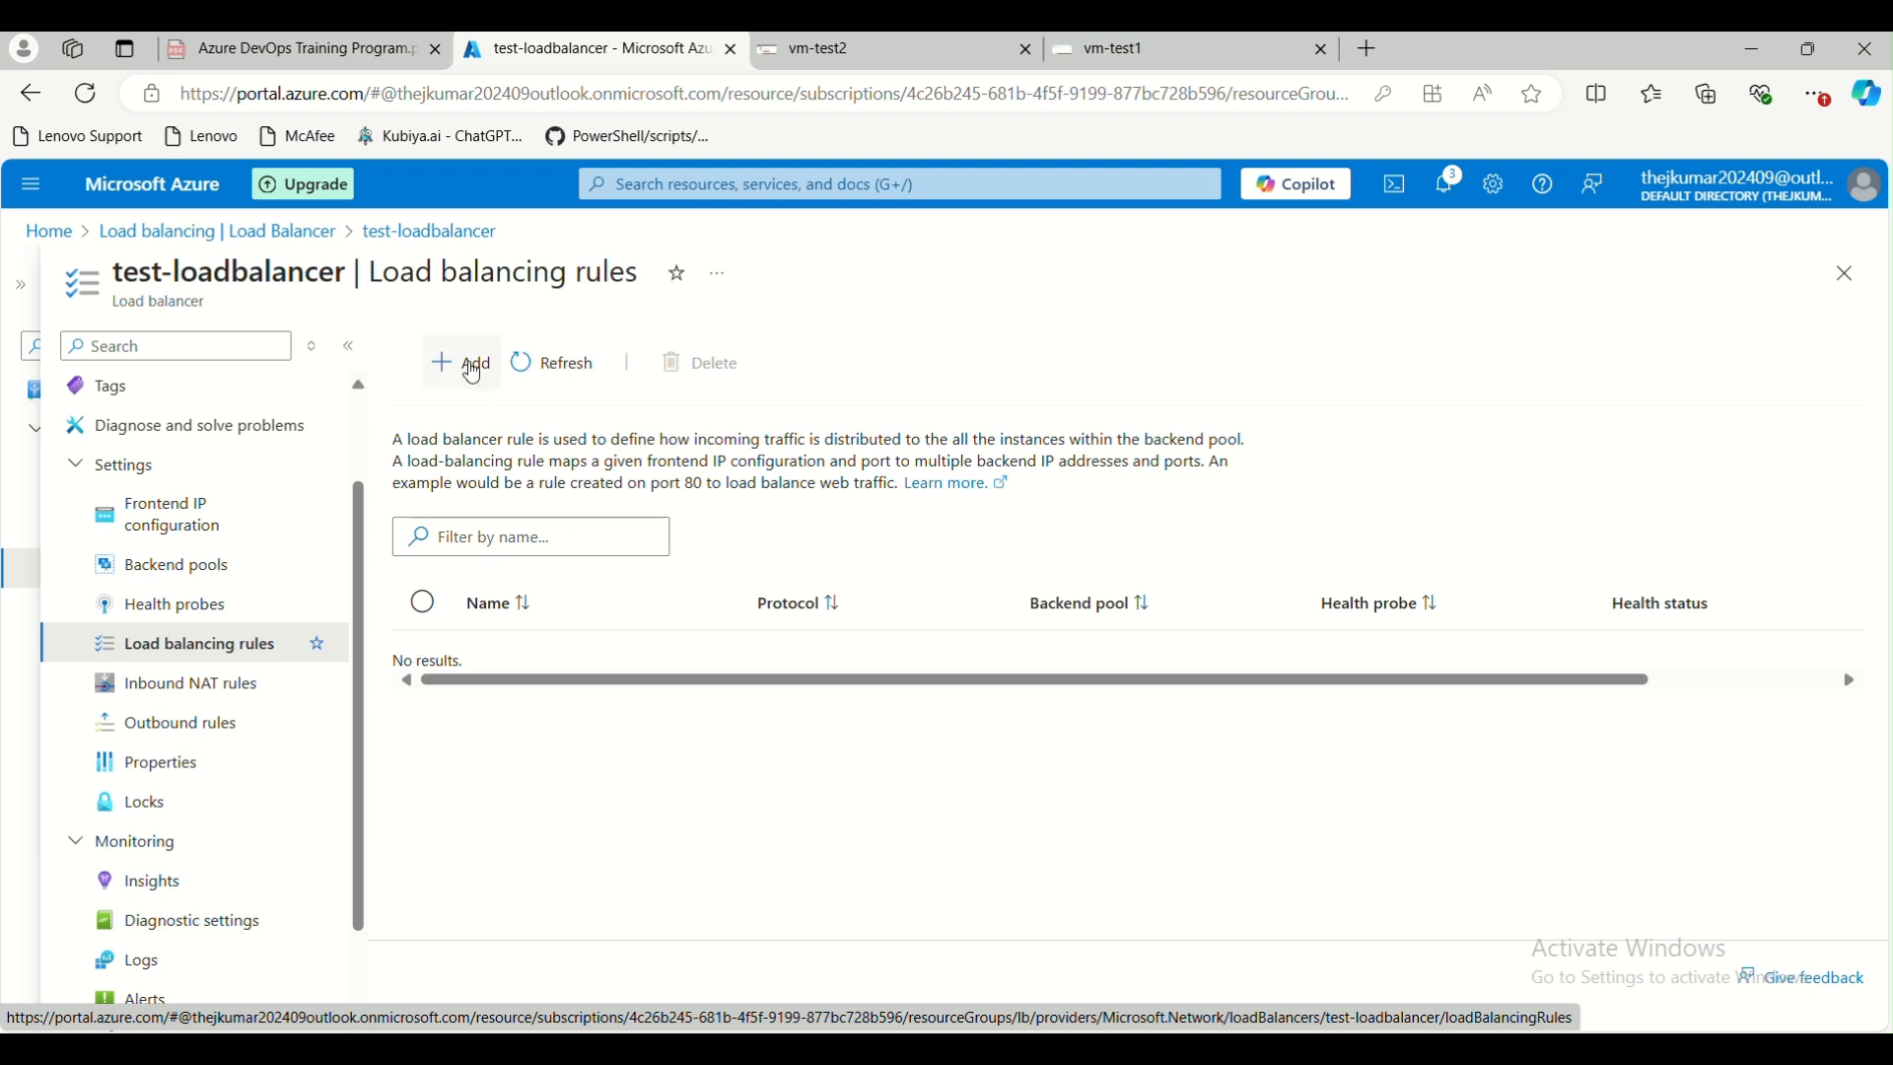
{"action": "left_click", "coordinate": [471, 365]}
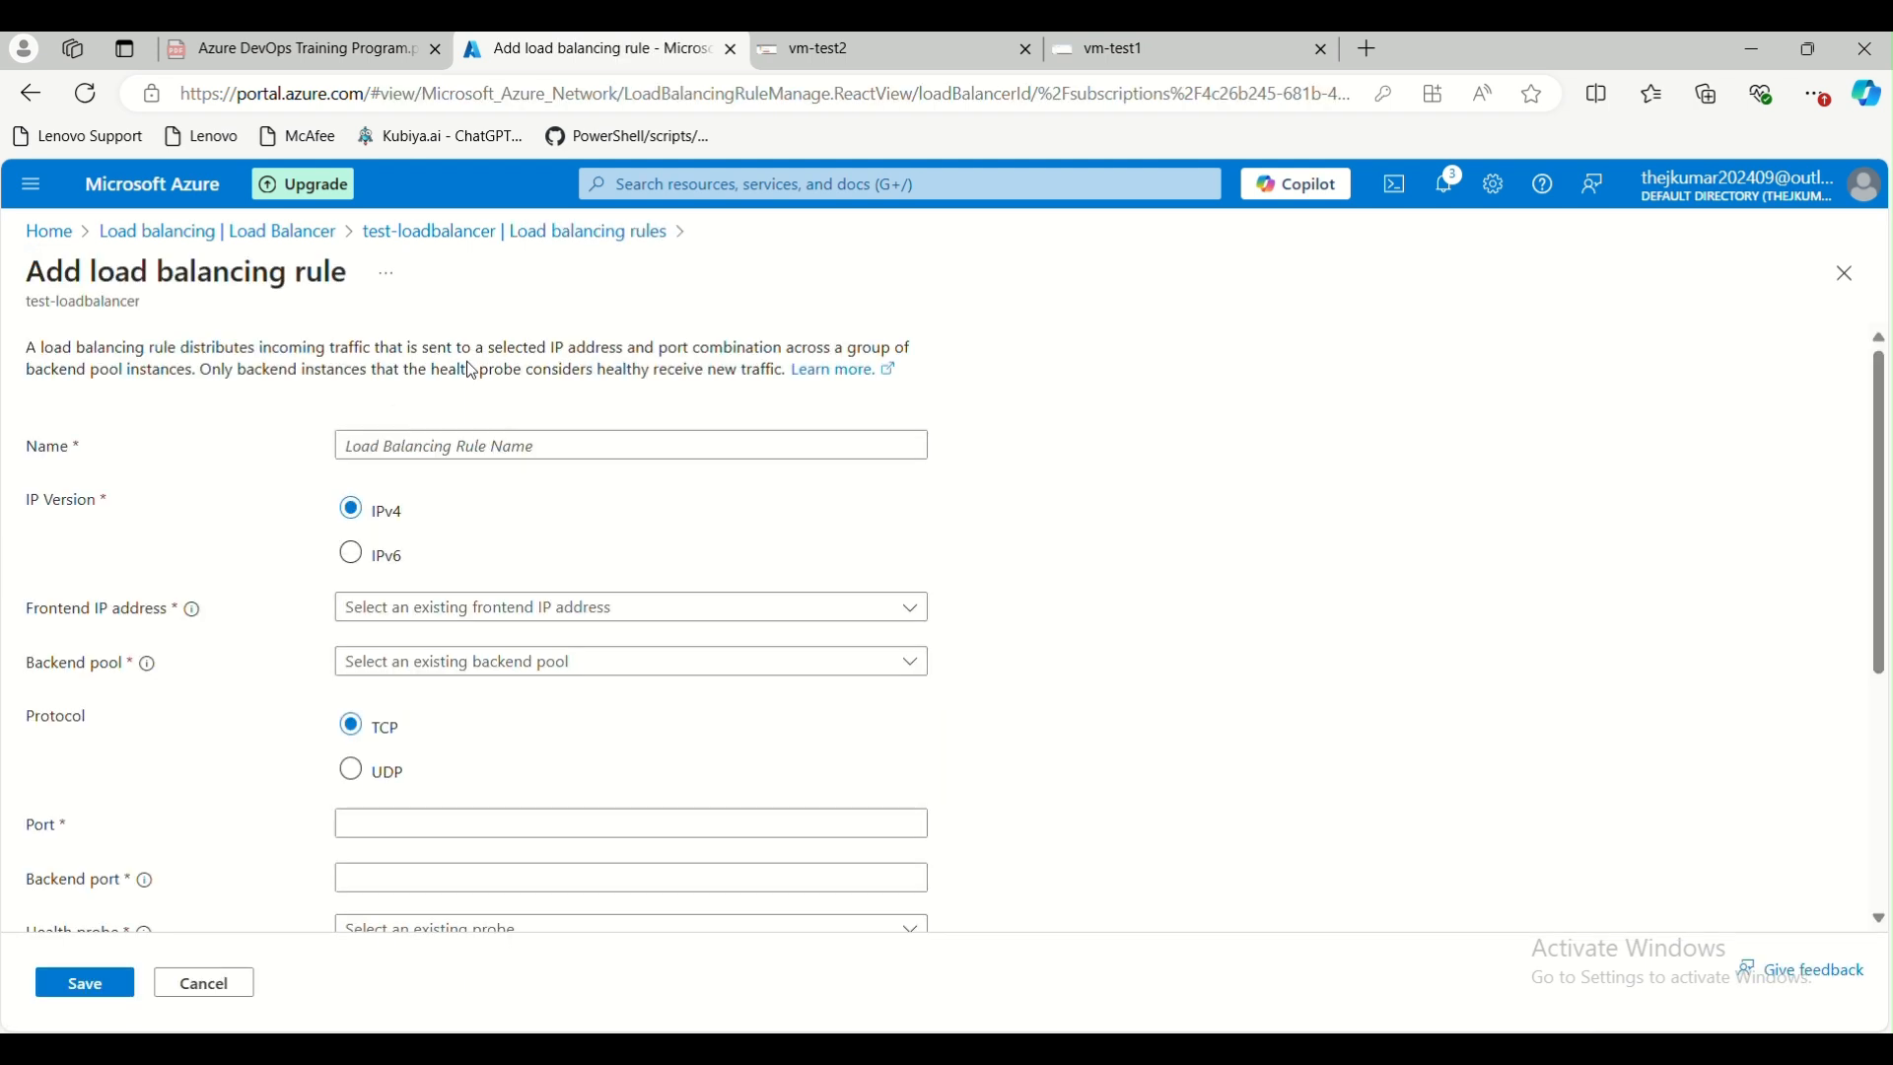
{"action": "left_click", "coordinate": [409, 452]}
{"action": "type", "text": "t"}
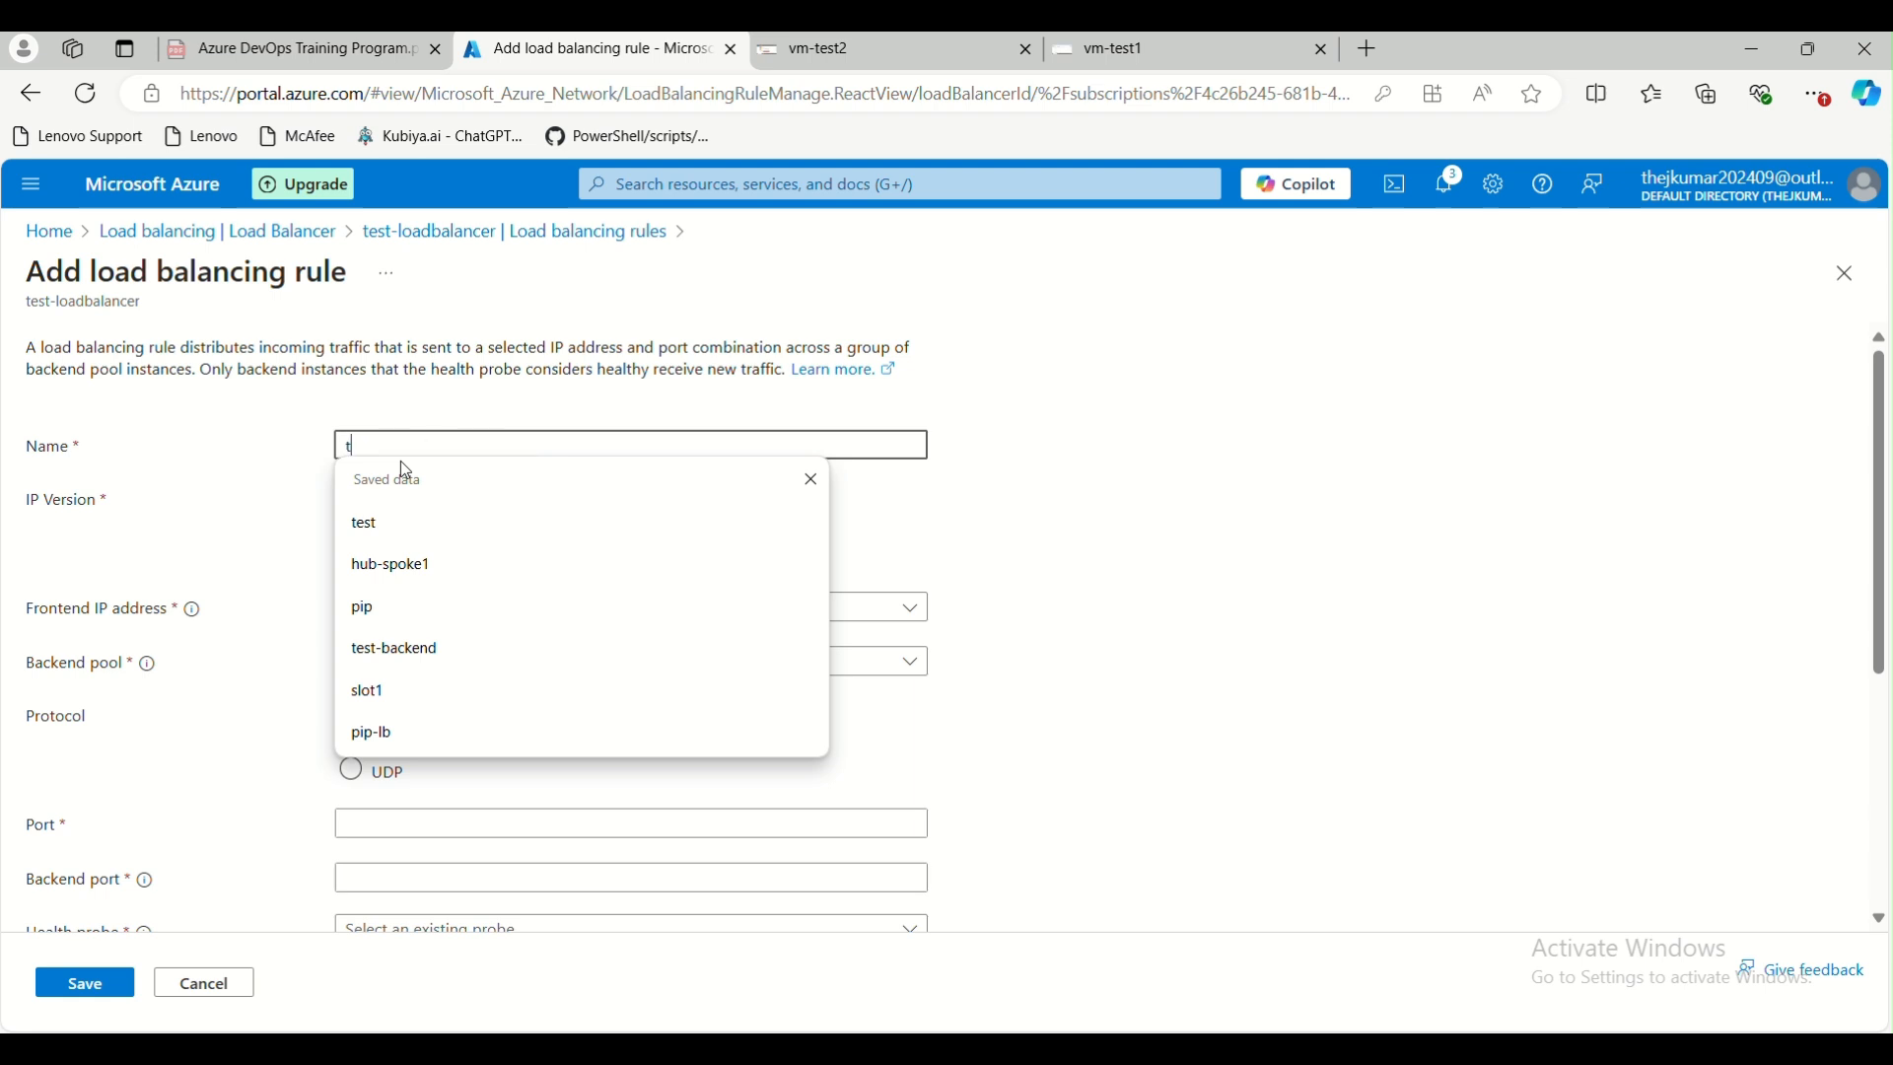
{"action": "type", "text": "est-rule"}
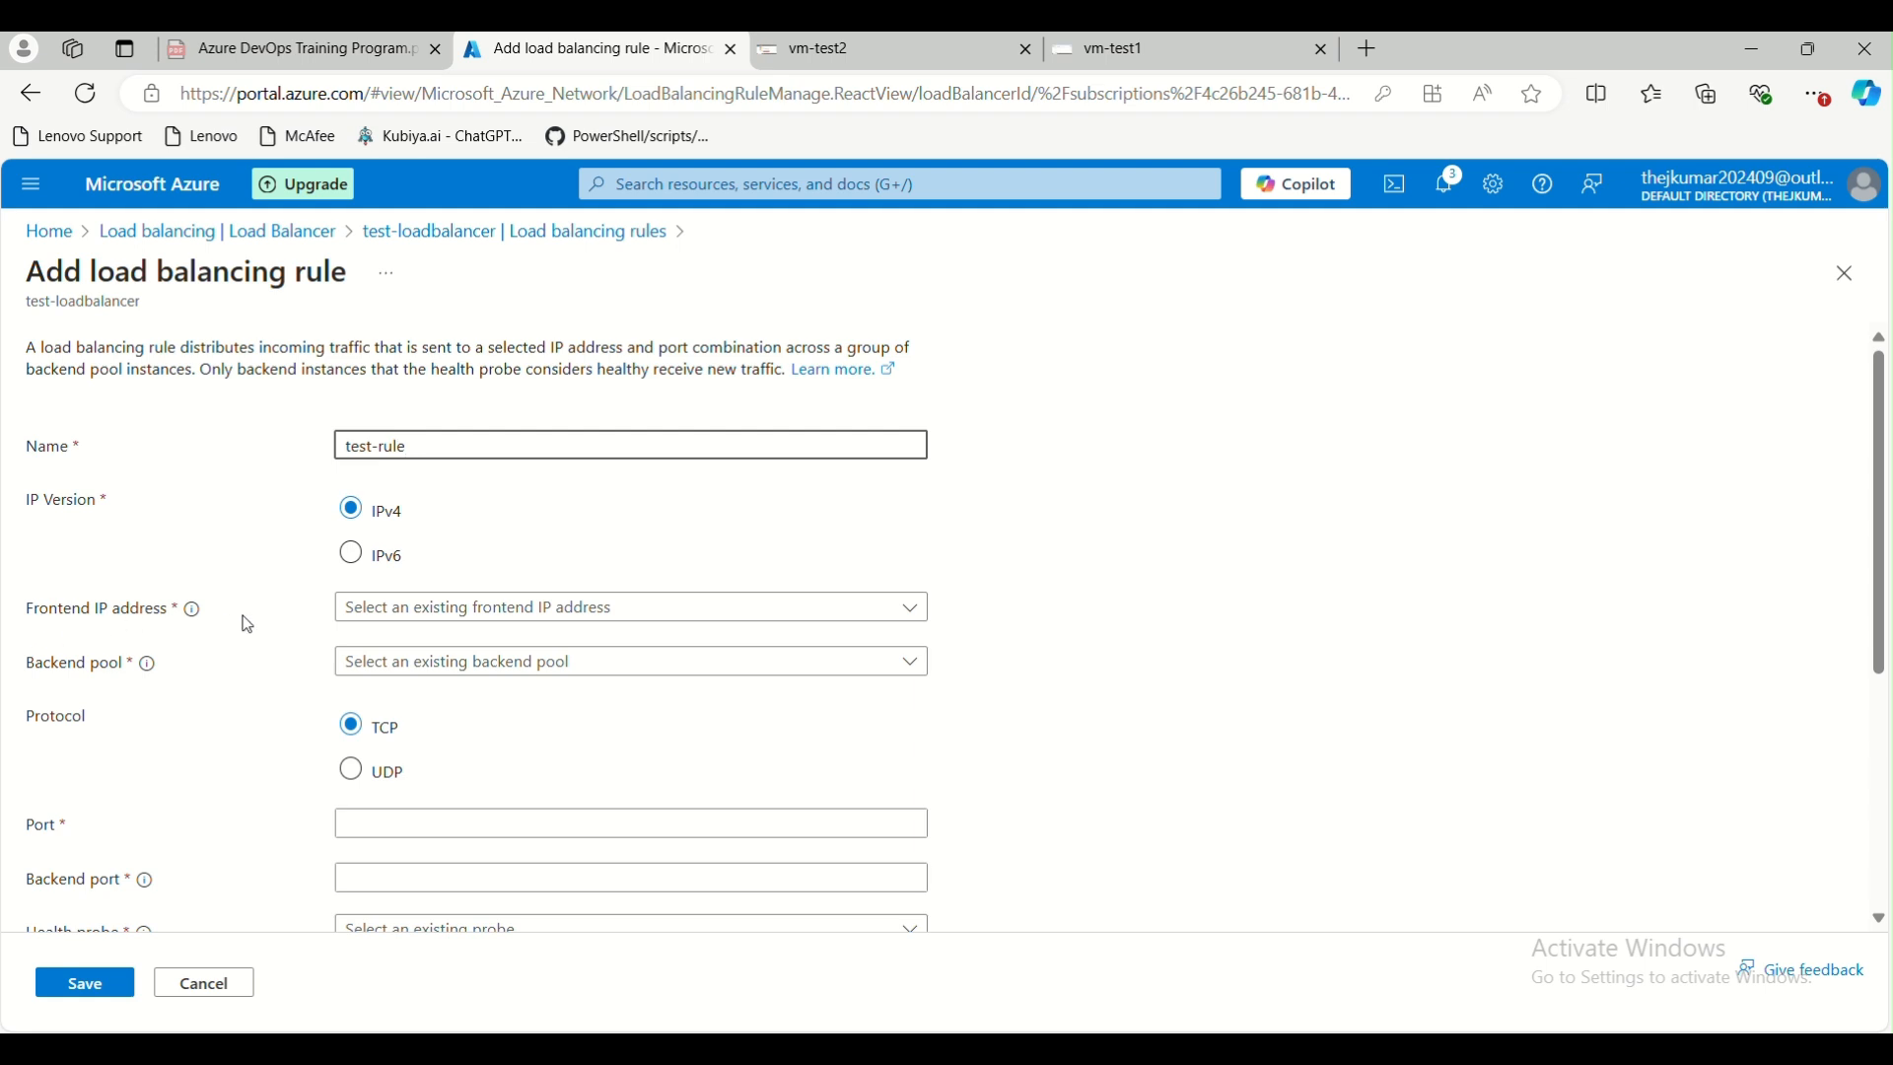
Assign the frontend IP address test-lb-pip and the backend pool test-backend to the rule
{"action": "left_click", "coordinate": [403, 606]}
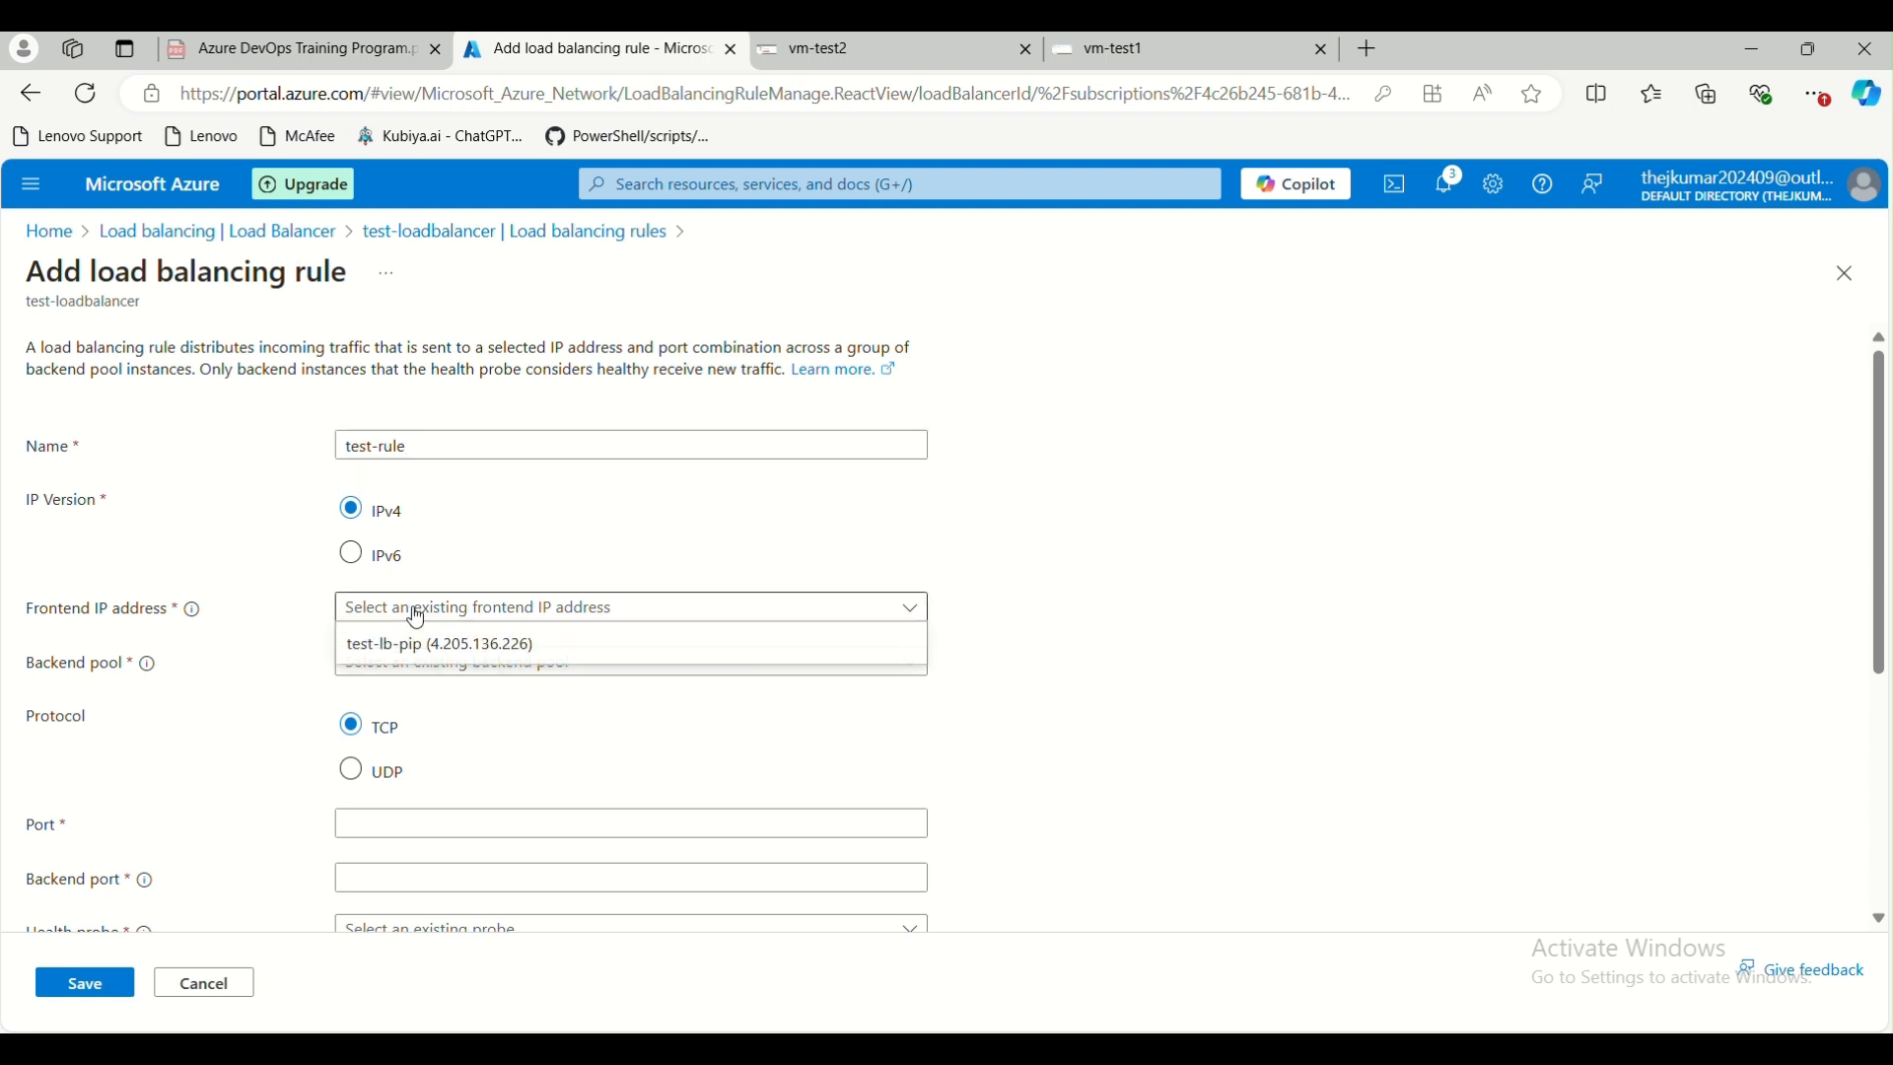
{"action": "left_click", "coordinate": [428, 648]}
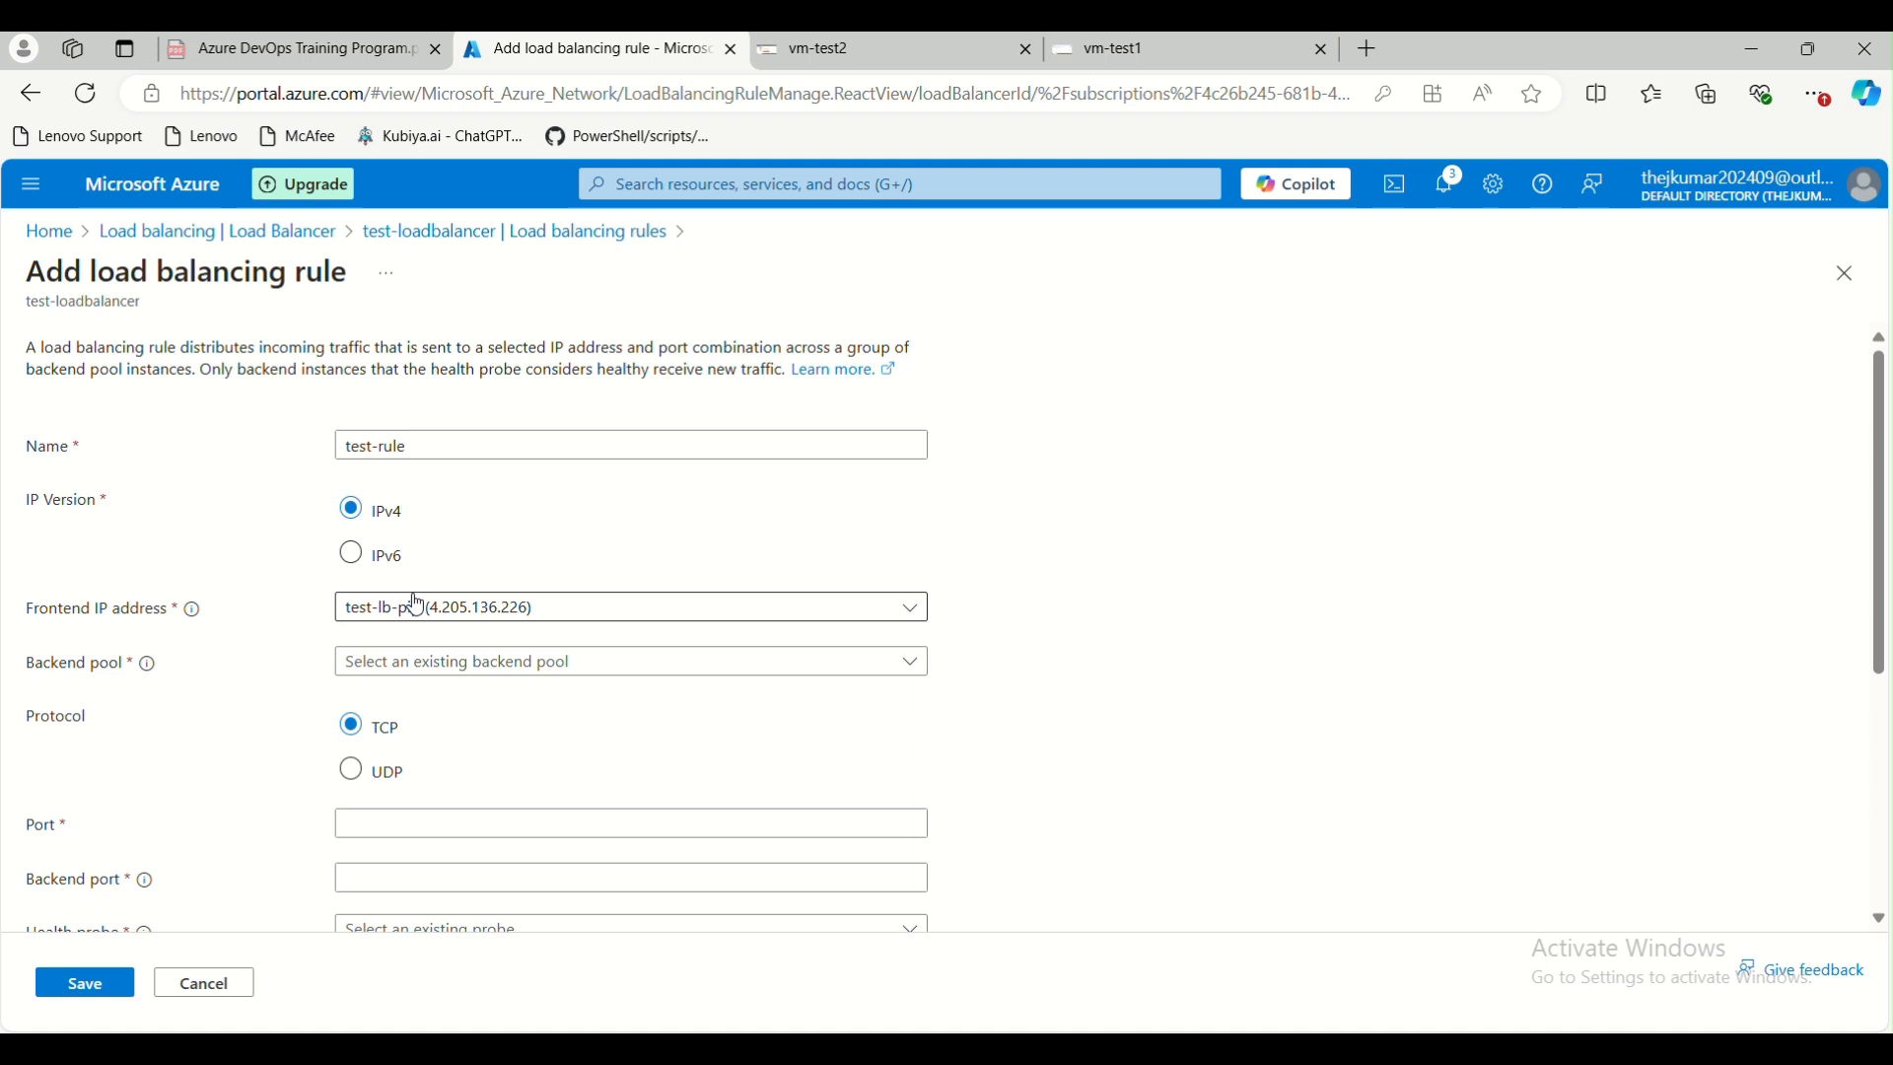
{"action": "left_click", "coordinate": [414, 665]}
{"action": "left_click", "coordinate": [434, 695]}
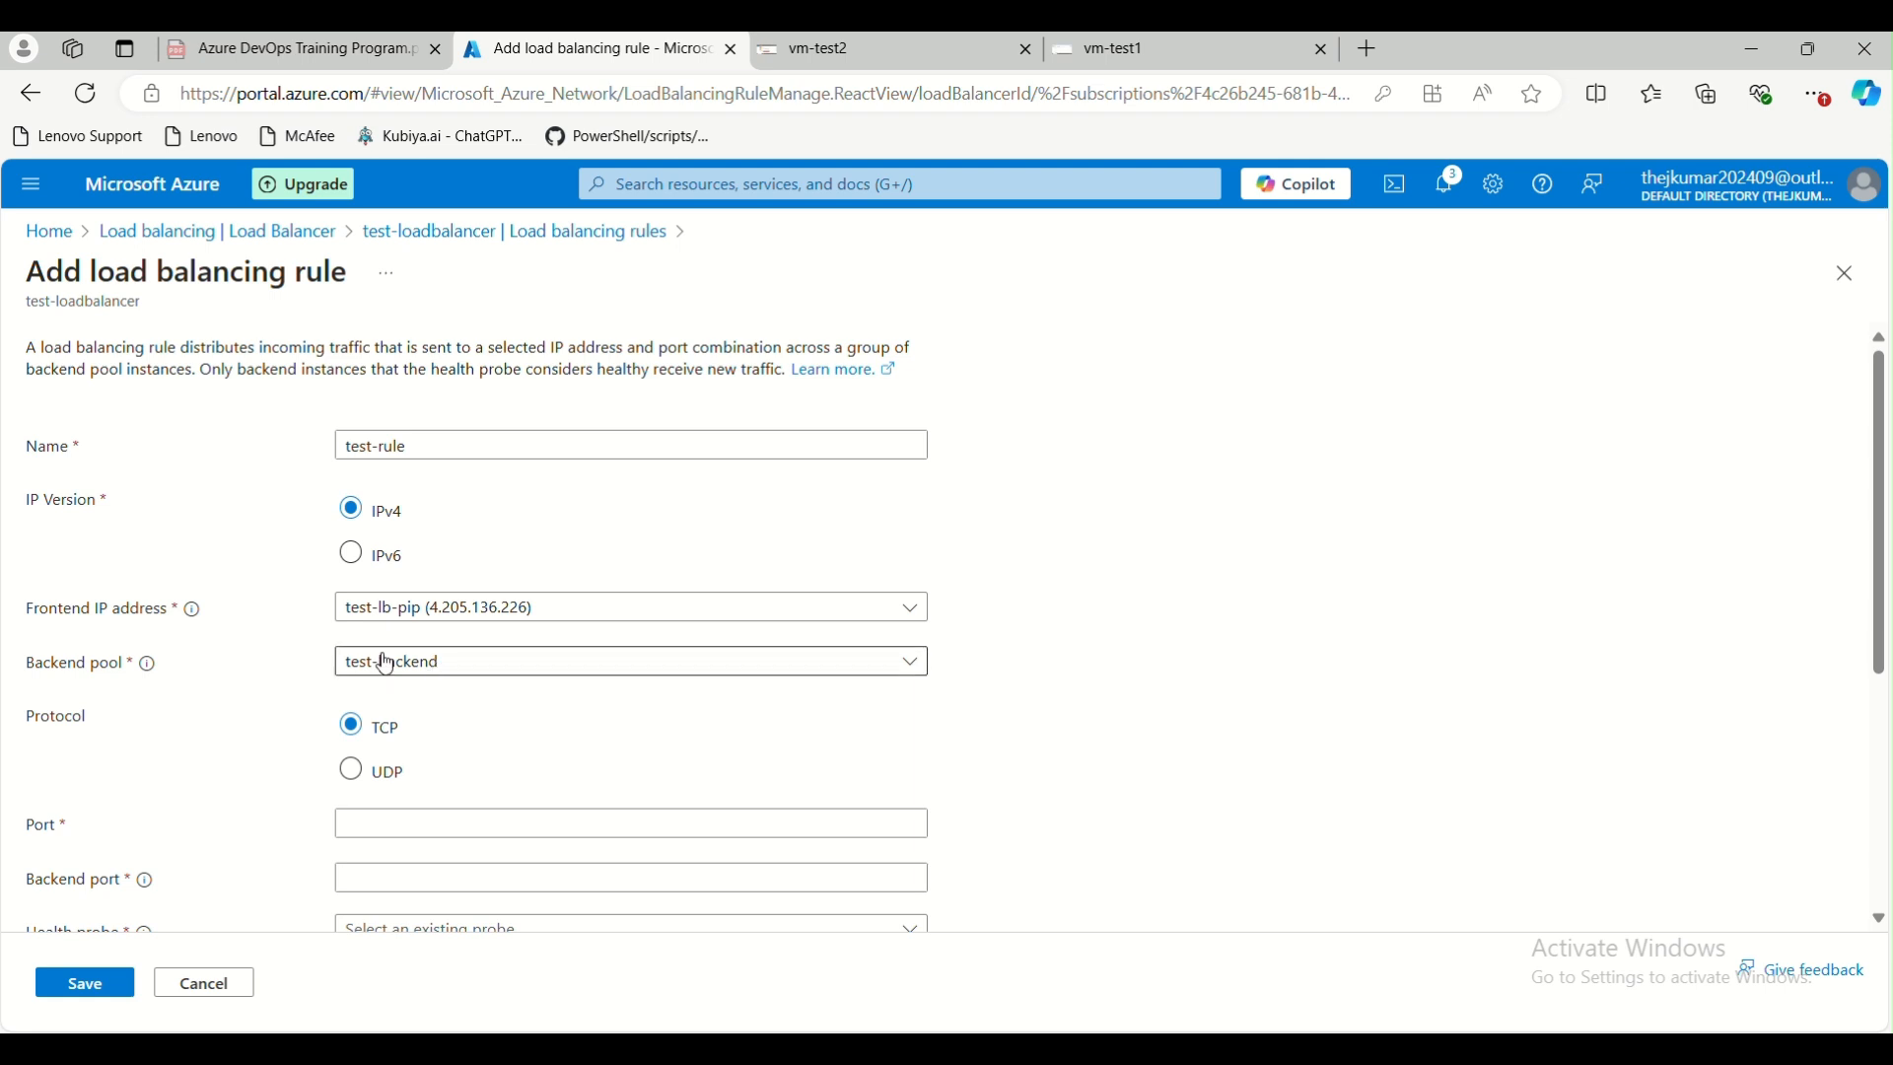
Try UDP as the load balancing rule's protocol, and set it back to TCP
{"action": "scroll", "coordinate": [486, 690], "scroll_direction": "down", "scroll_amount": 1}
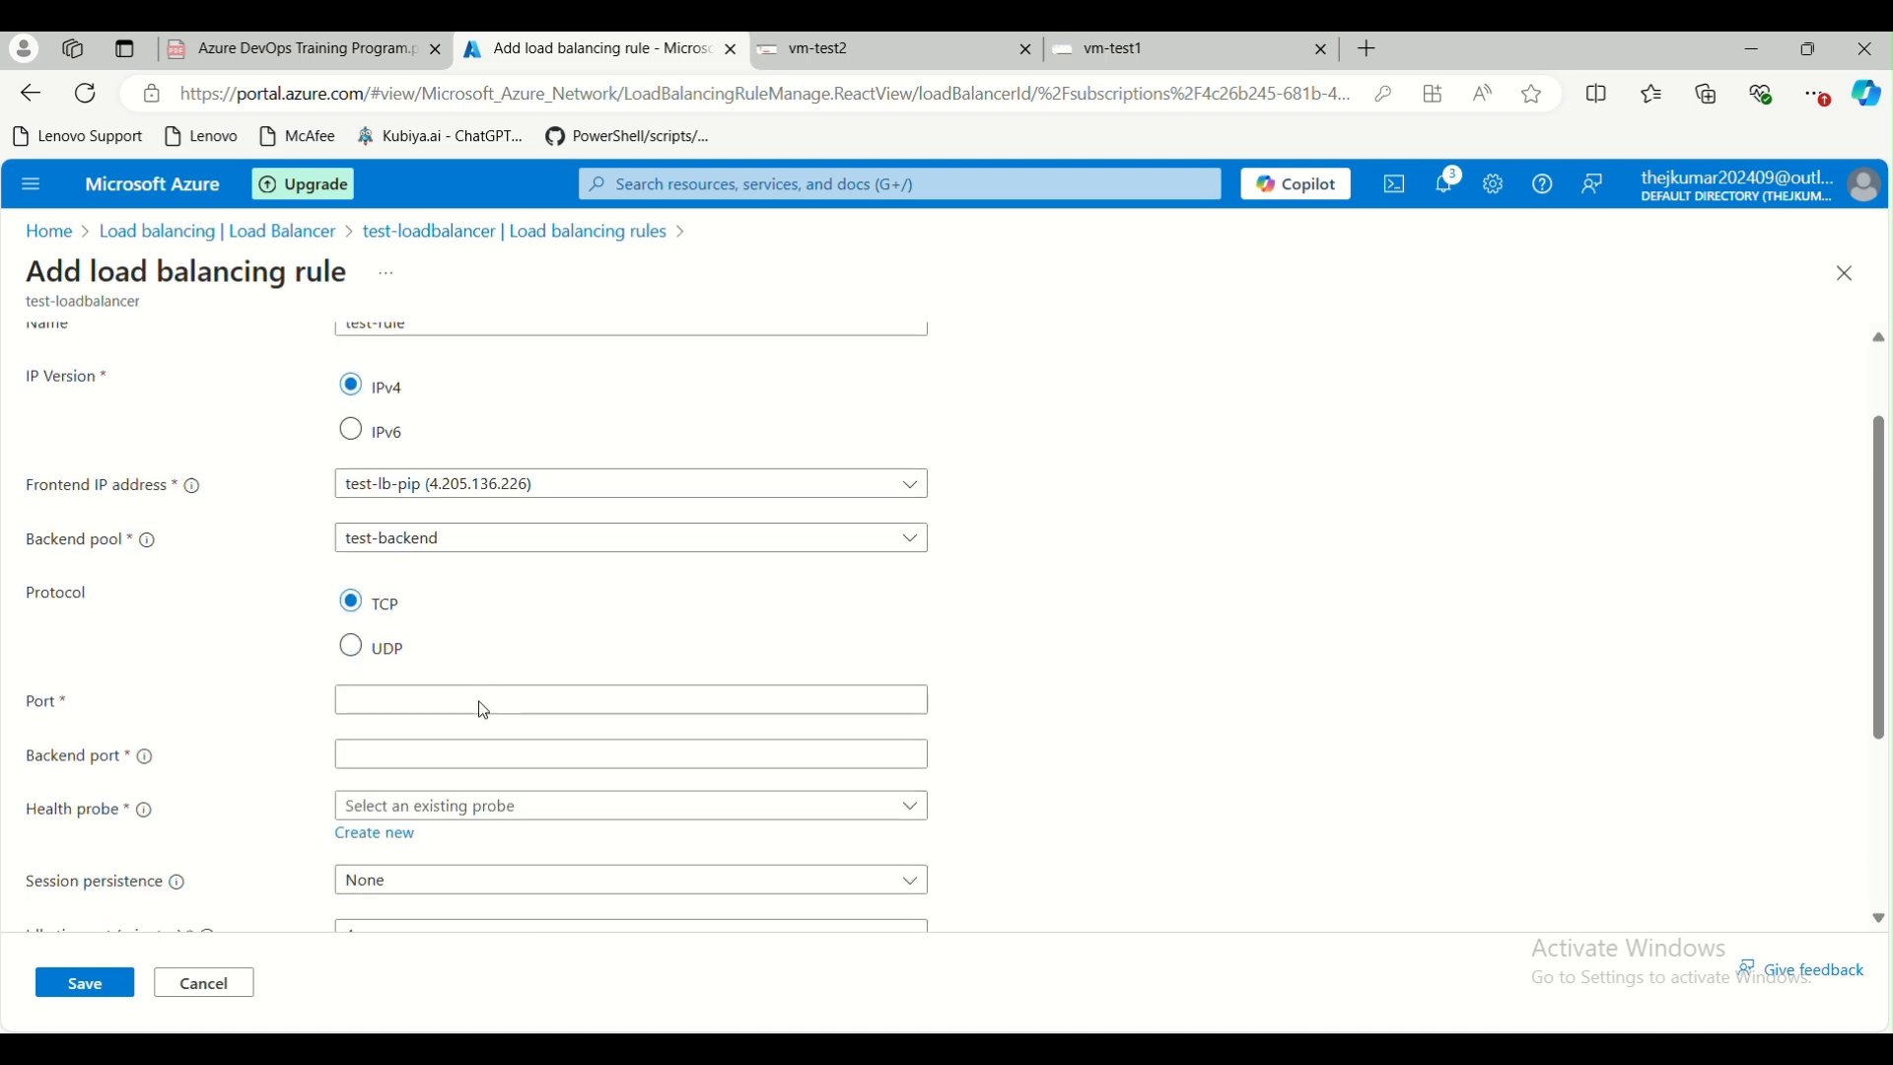
{"action": "scroll", "coordinate": [294, 628], "scroll_direction": "down", "scroll_amount": 1}
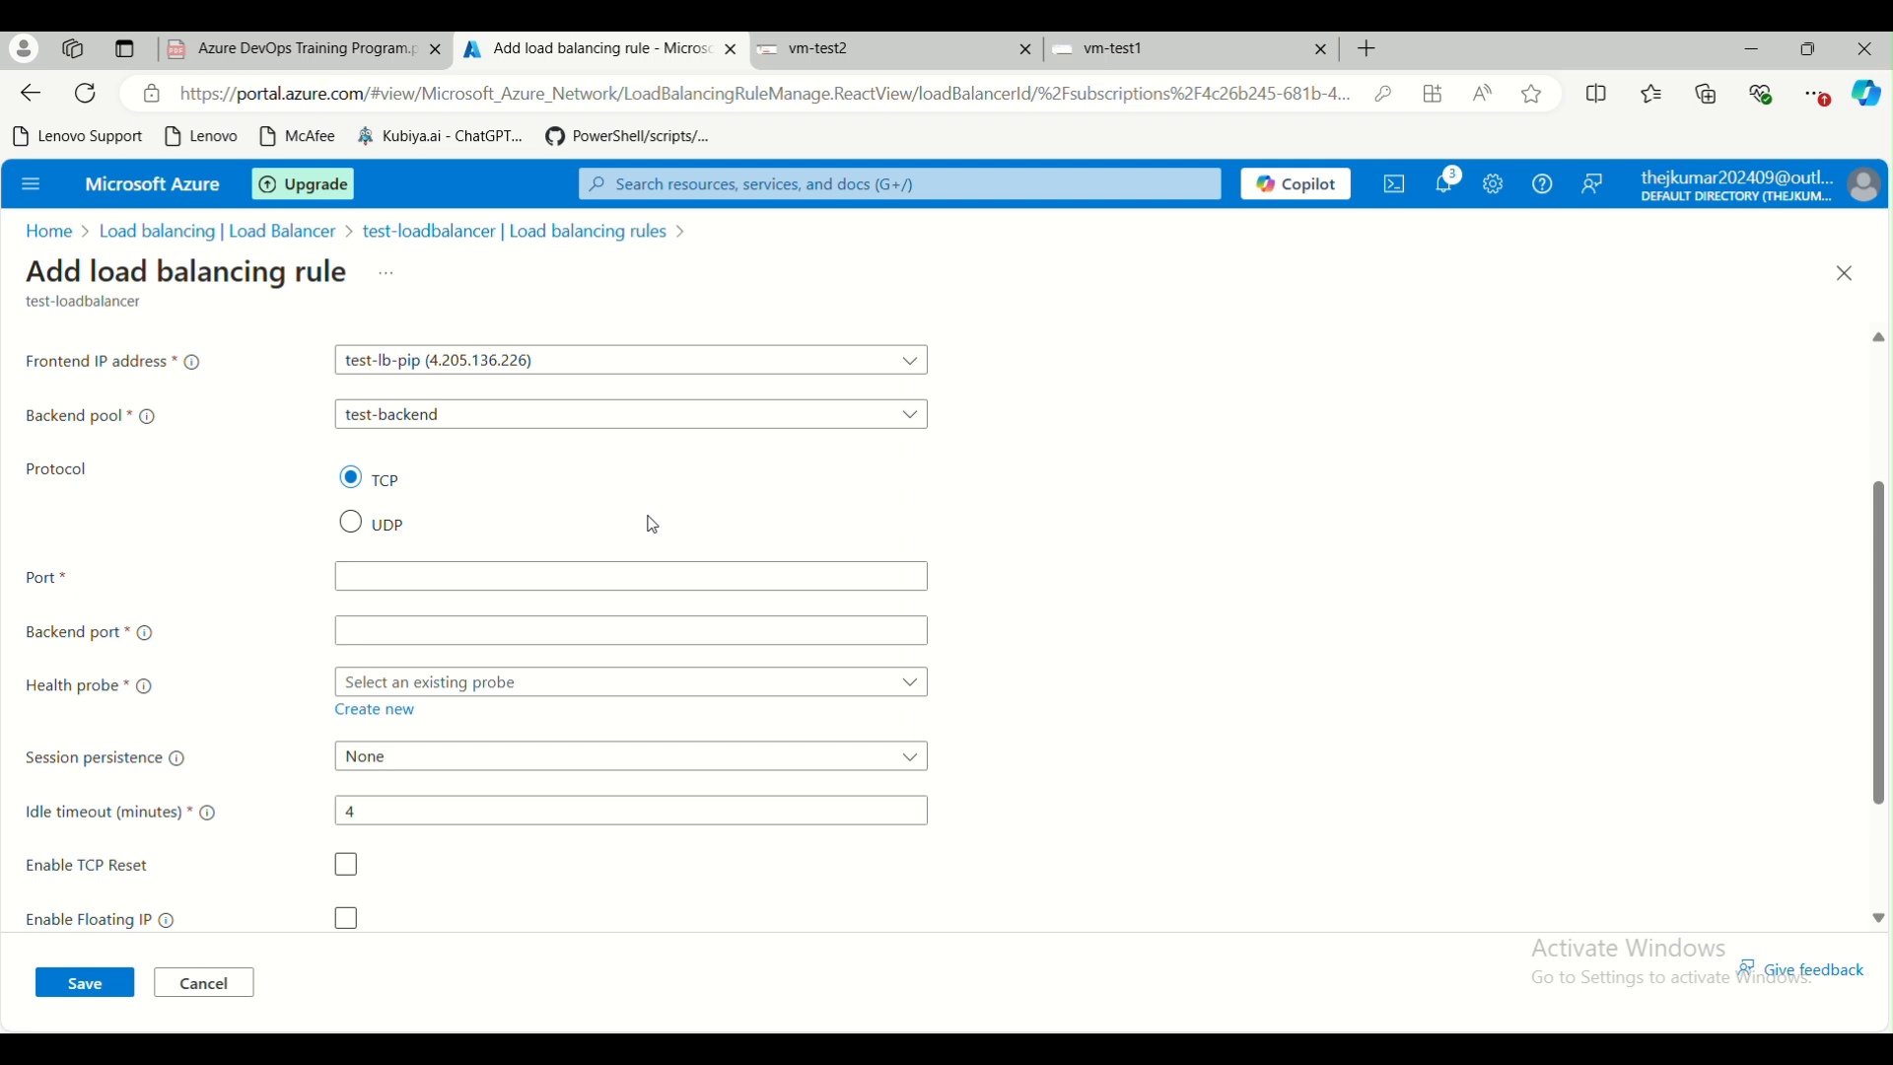
{"action": "left_click", "coordinate": [376, 542]}
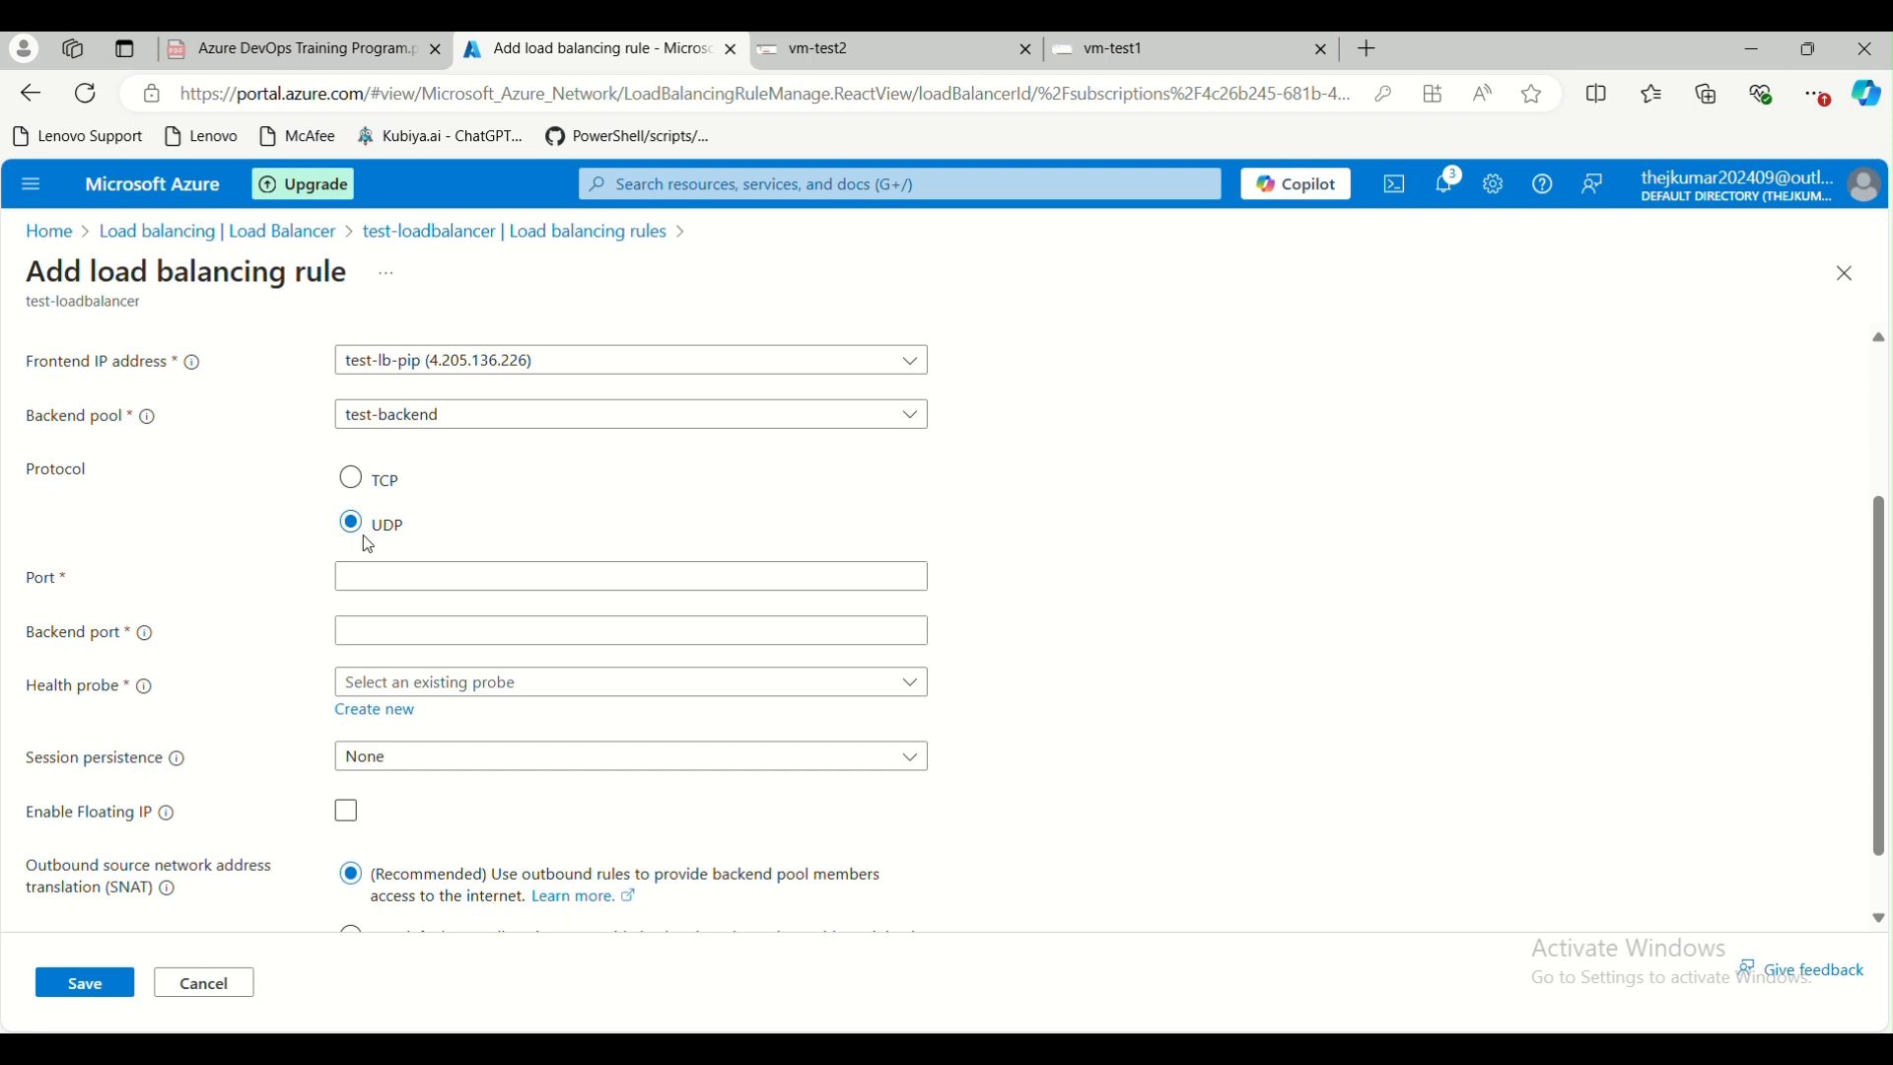
{"action": "left_click", "coordinate": [382, 496]}
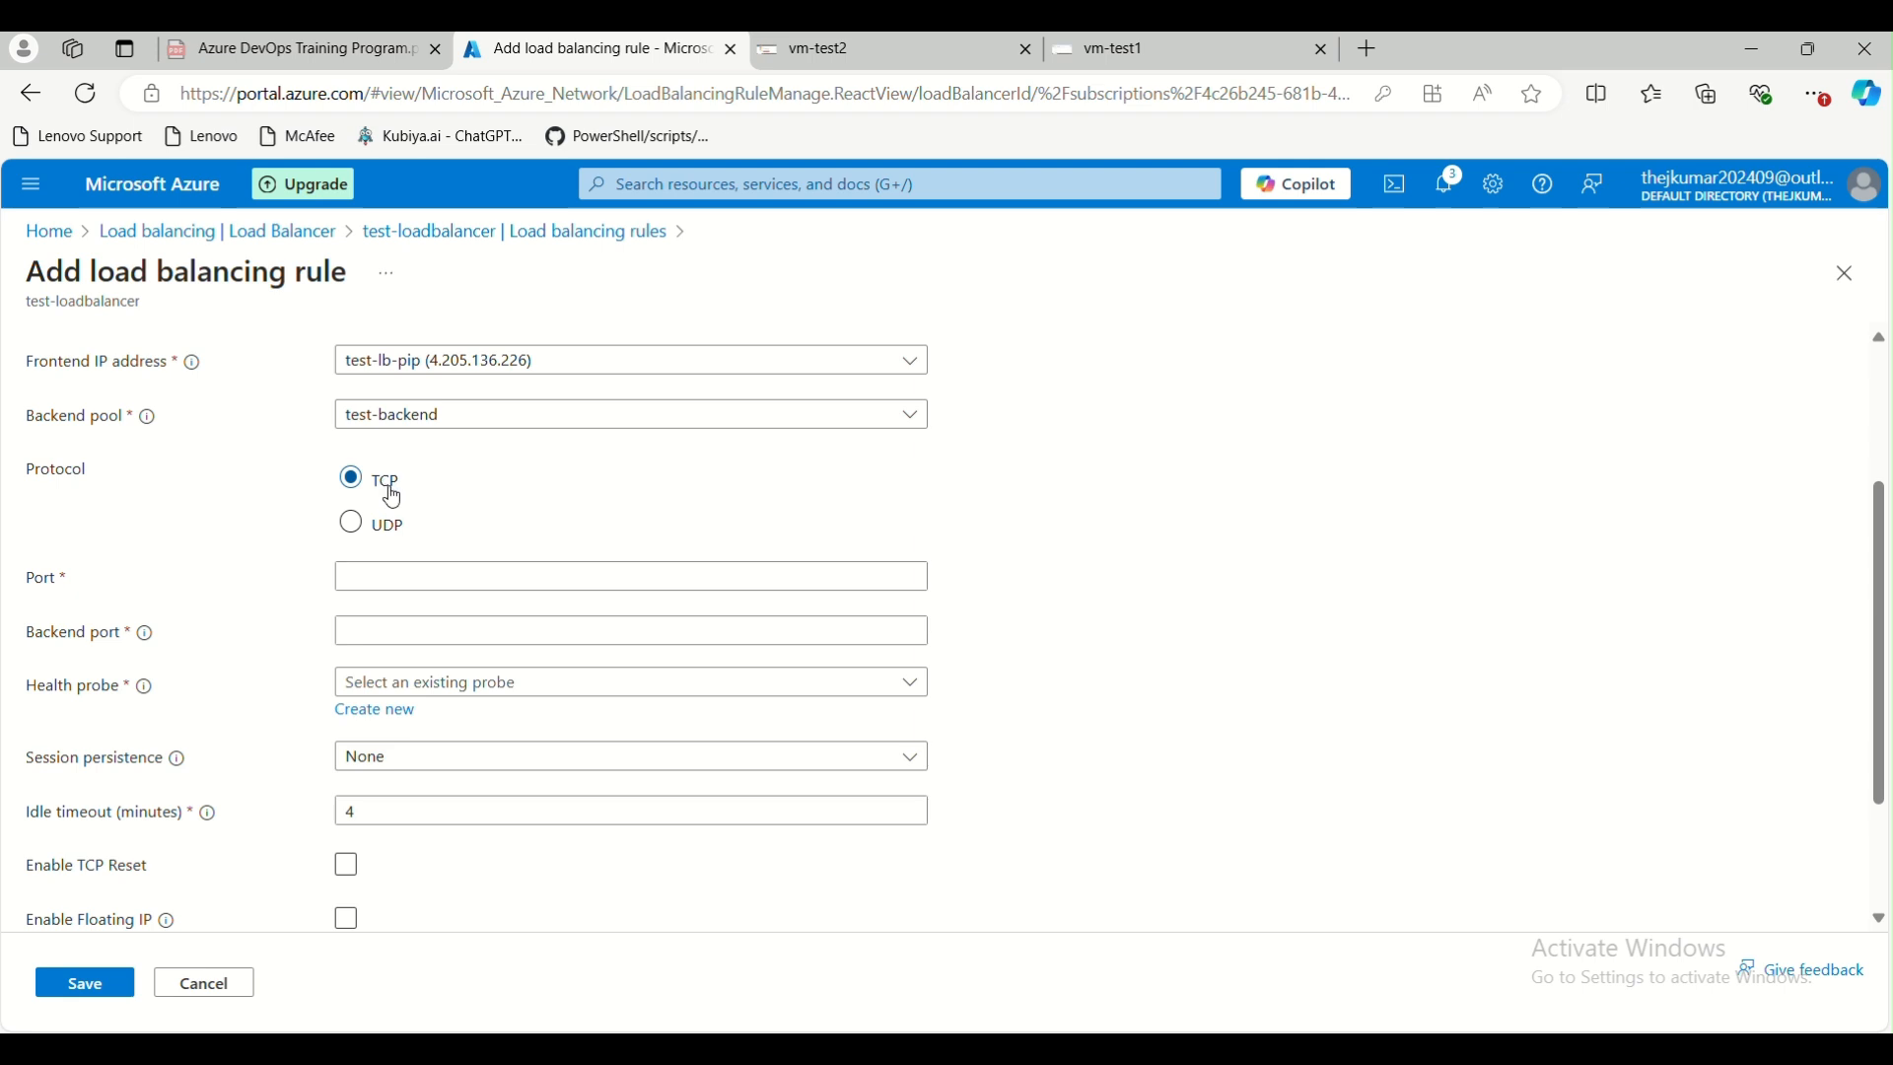
Set the load balancing rule's port to 80
{"action": "left_click", "coordinate": [409, 584]}
{"action": "left_click", "coordinate": [479, 635]}
{"action": "left_click", "coordinate": [485, 632]}
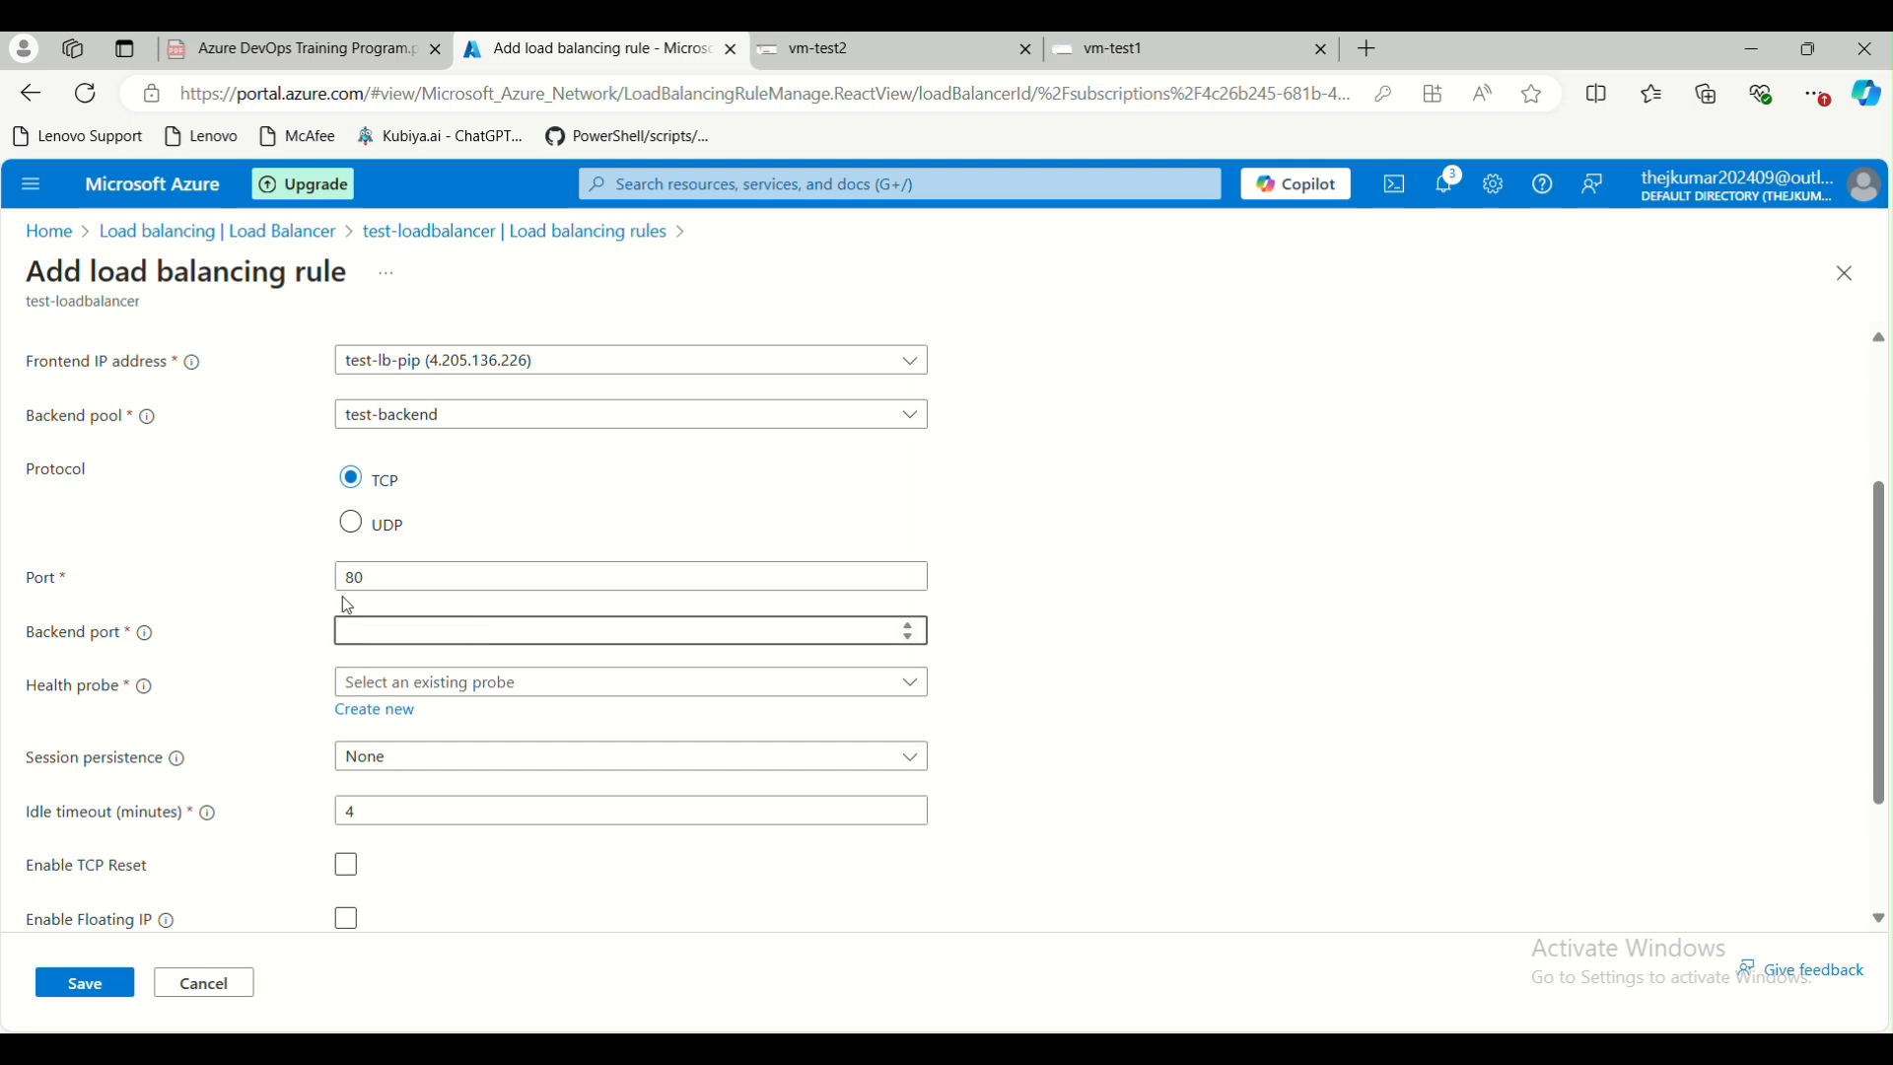
{"action": "left_click_drag", "start_coordinate": [376, 580], "coordinate": [338, 585]}
{"action": "left_click", "coordinate": [344, 633]}
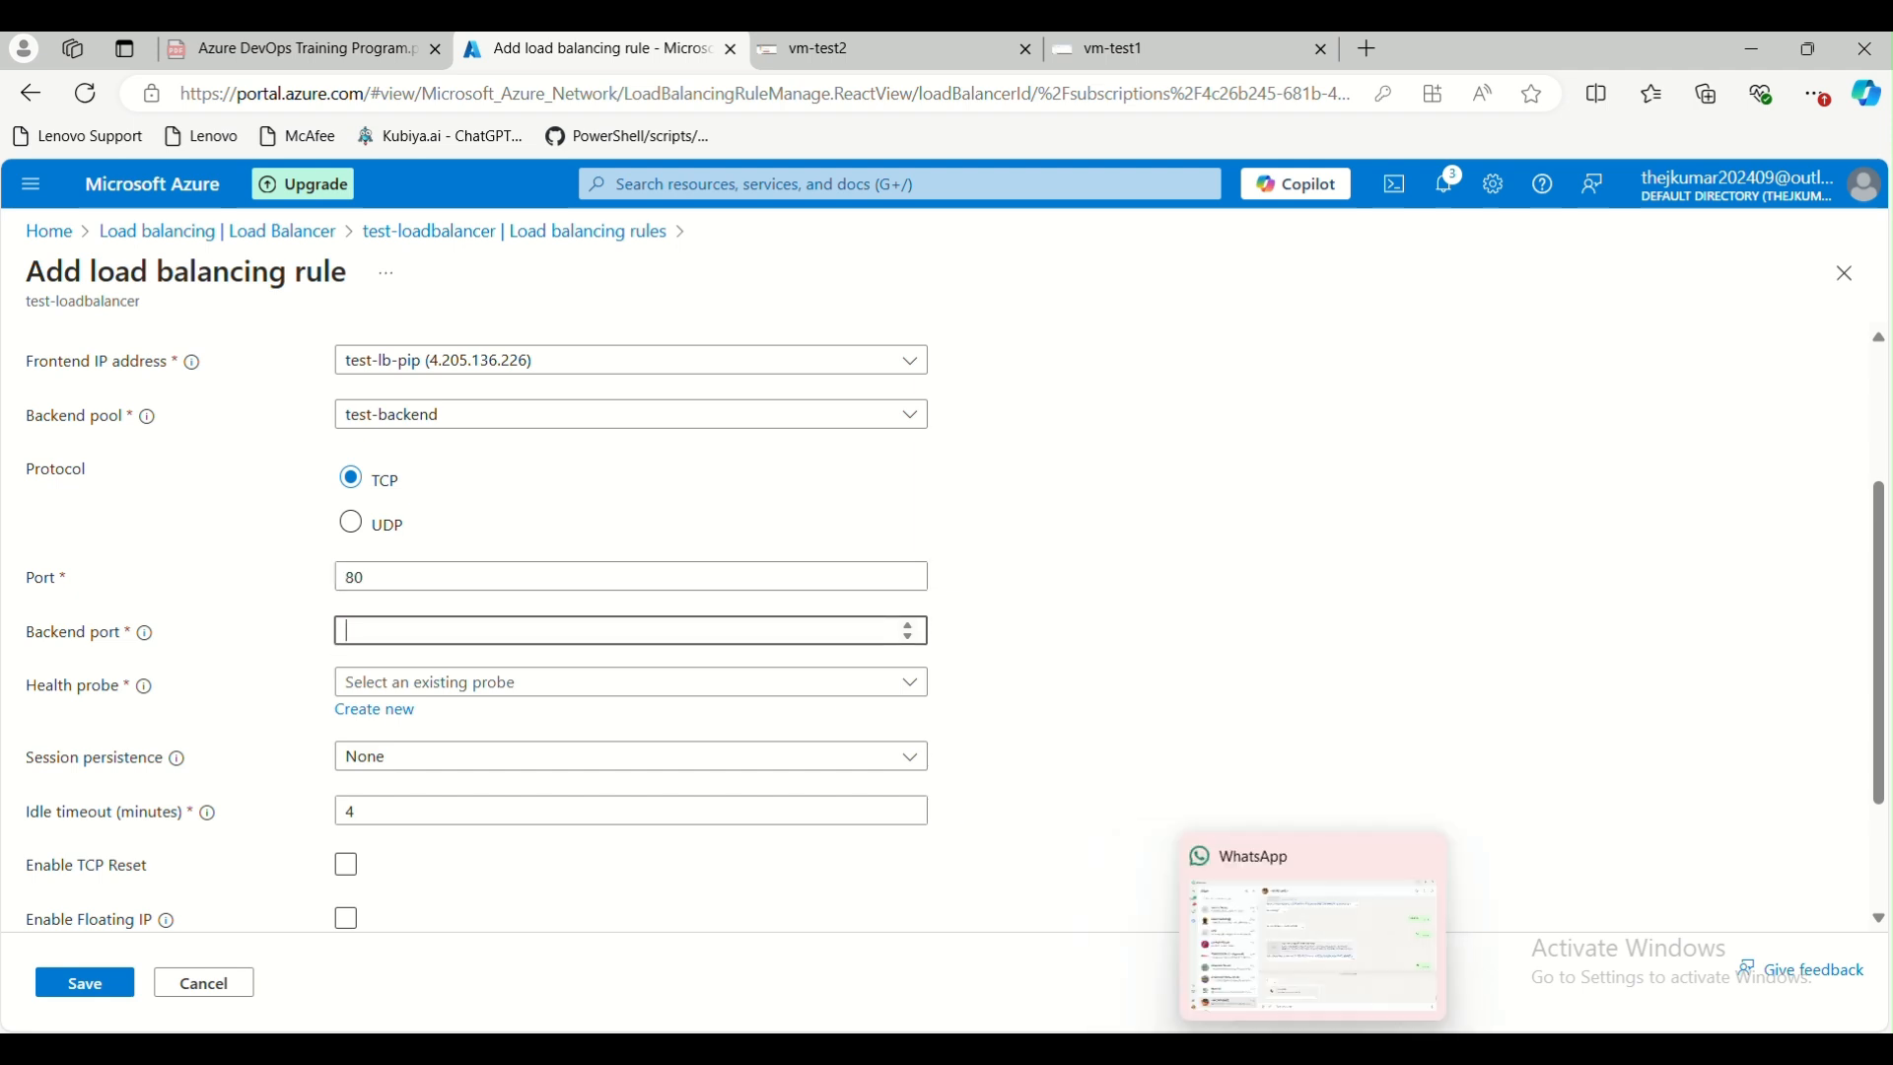
Switch to the Paint diagram and pencil black arrows from the green cloud to the LB box and from LB to VM-1
{"action": "mouse_move", "coordinate": [1043, 1045]}
{"action": "left_click", "coordinate": [1527, 931]}
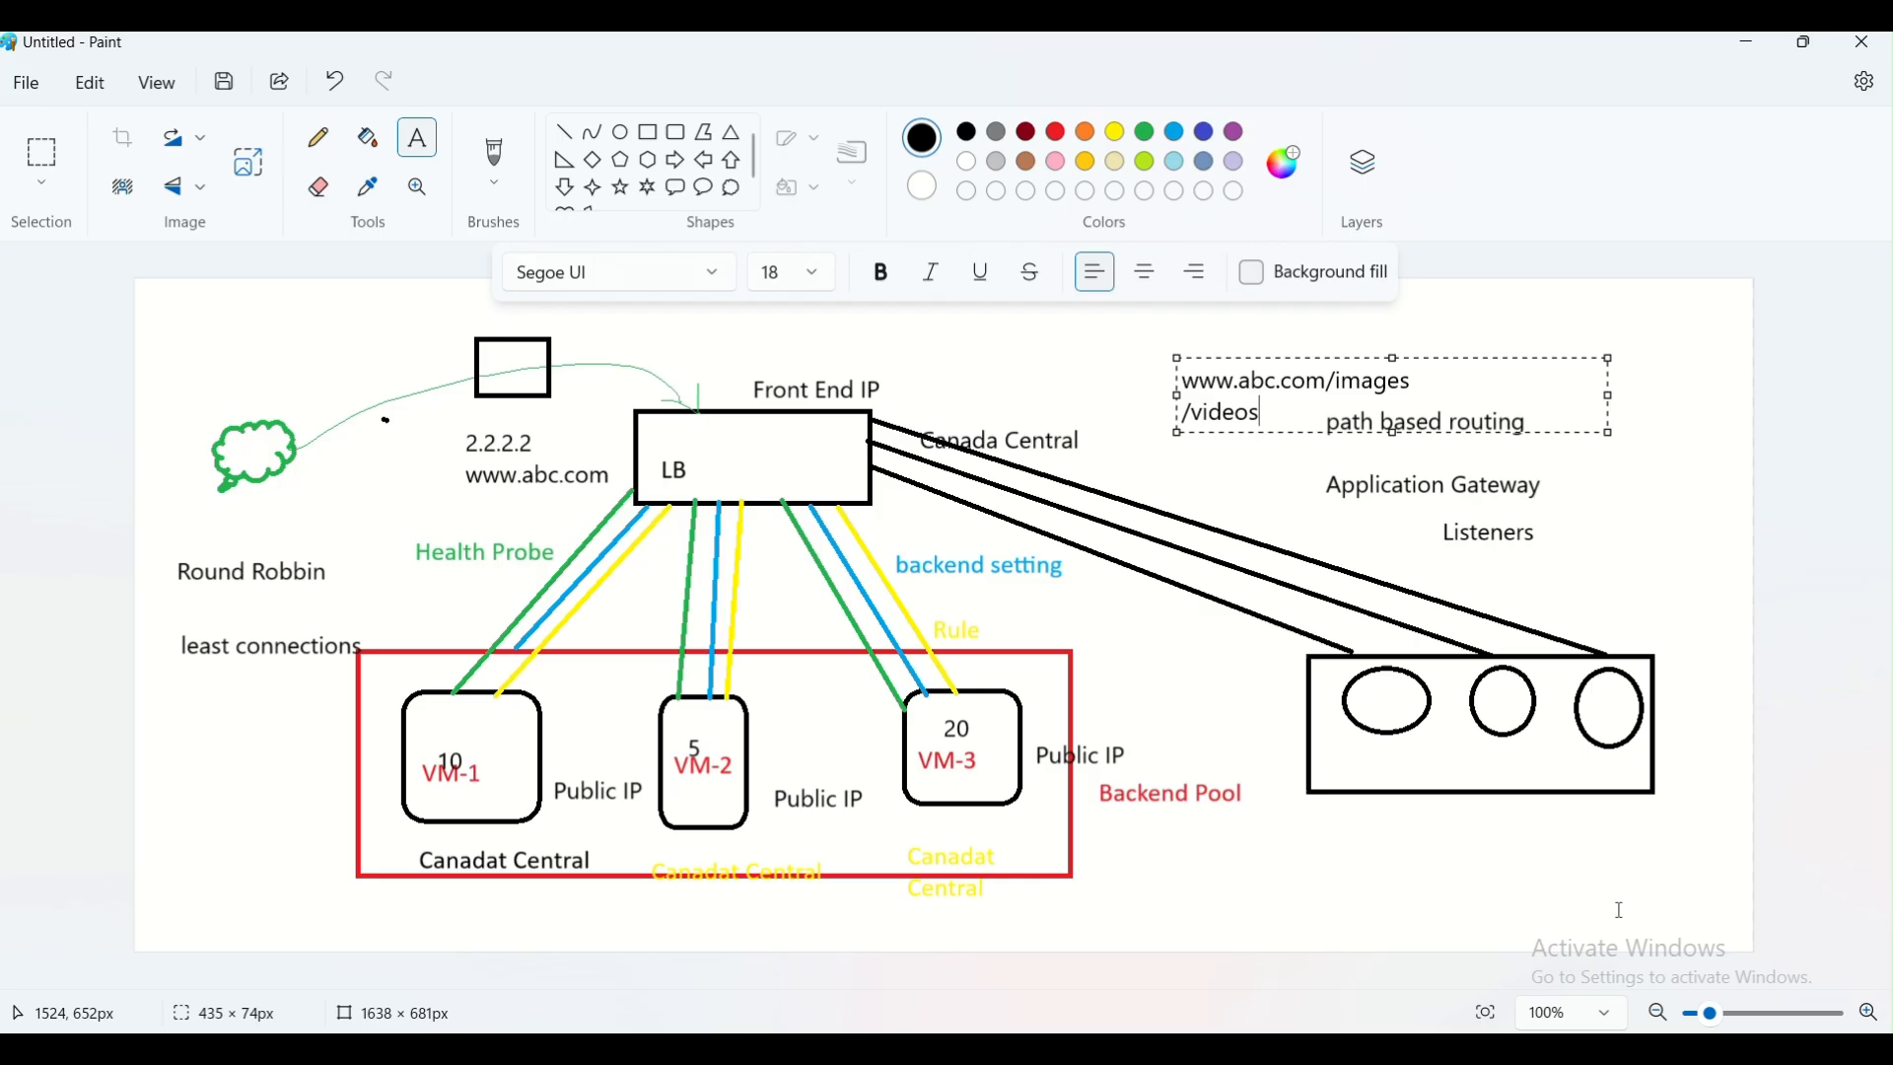
{"action": "left_click", "coordinate": [317, 138]}
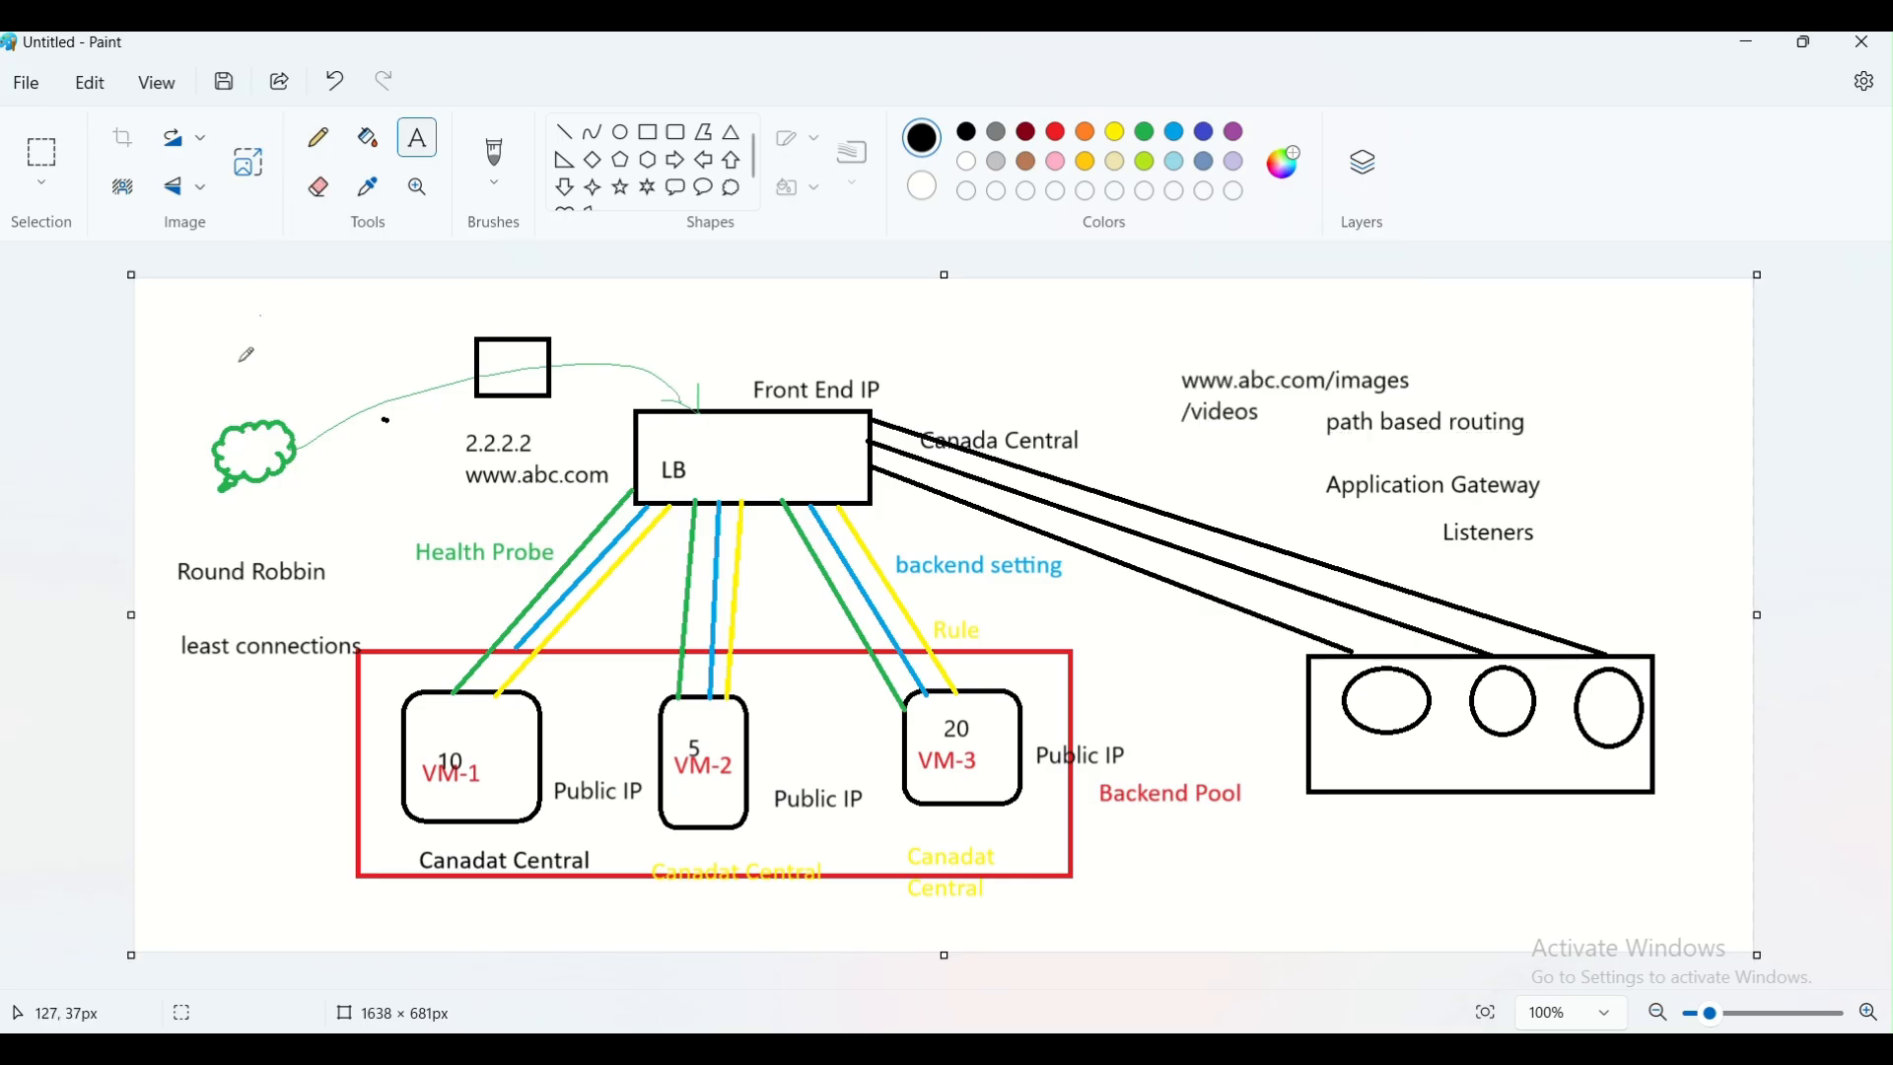
{"action": "mouse_move", "coordinate": [301, 420]}
{"action": "left_mouse_down"}
{"action": "mouse_move", "coordinate": [577, 365]}
{"action": "mouse_move", "coordinate": [691, 399]}
{"action": "left_mouse_up"}
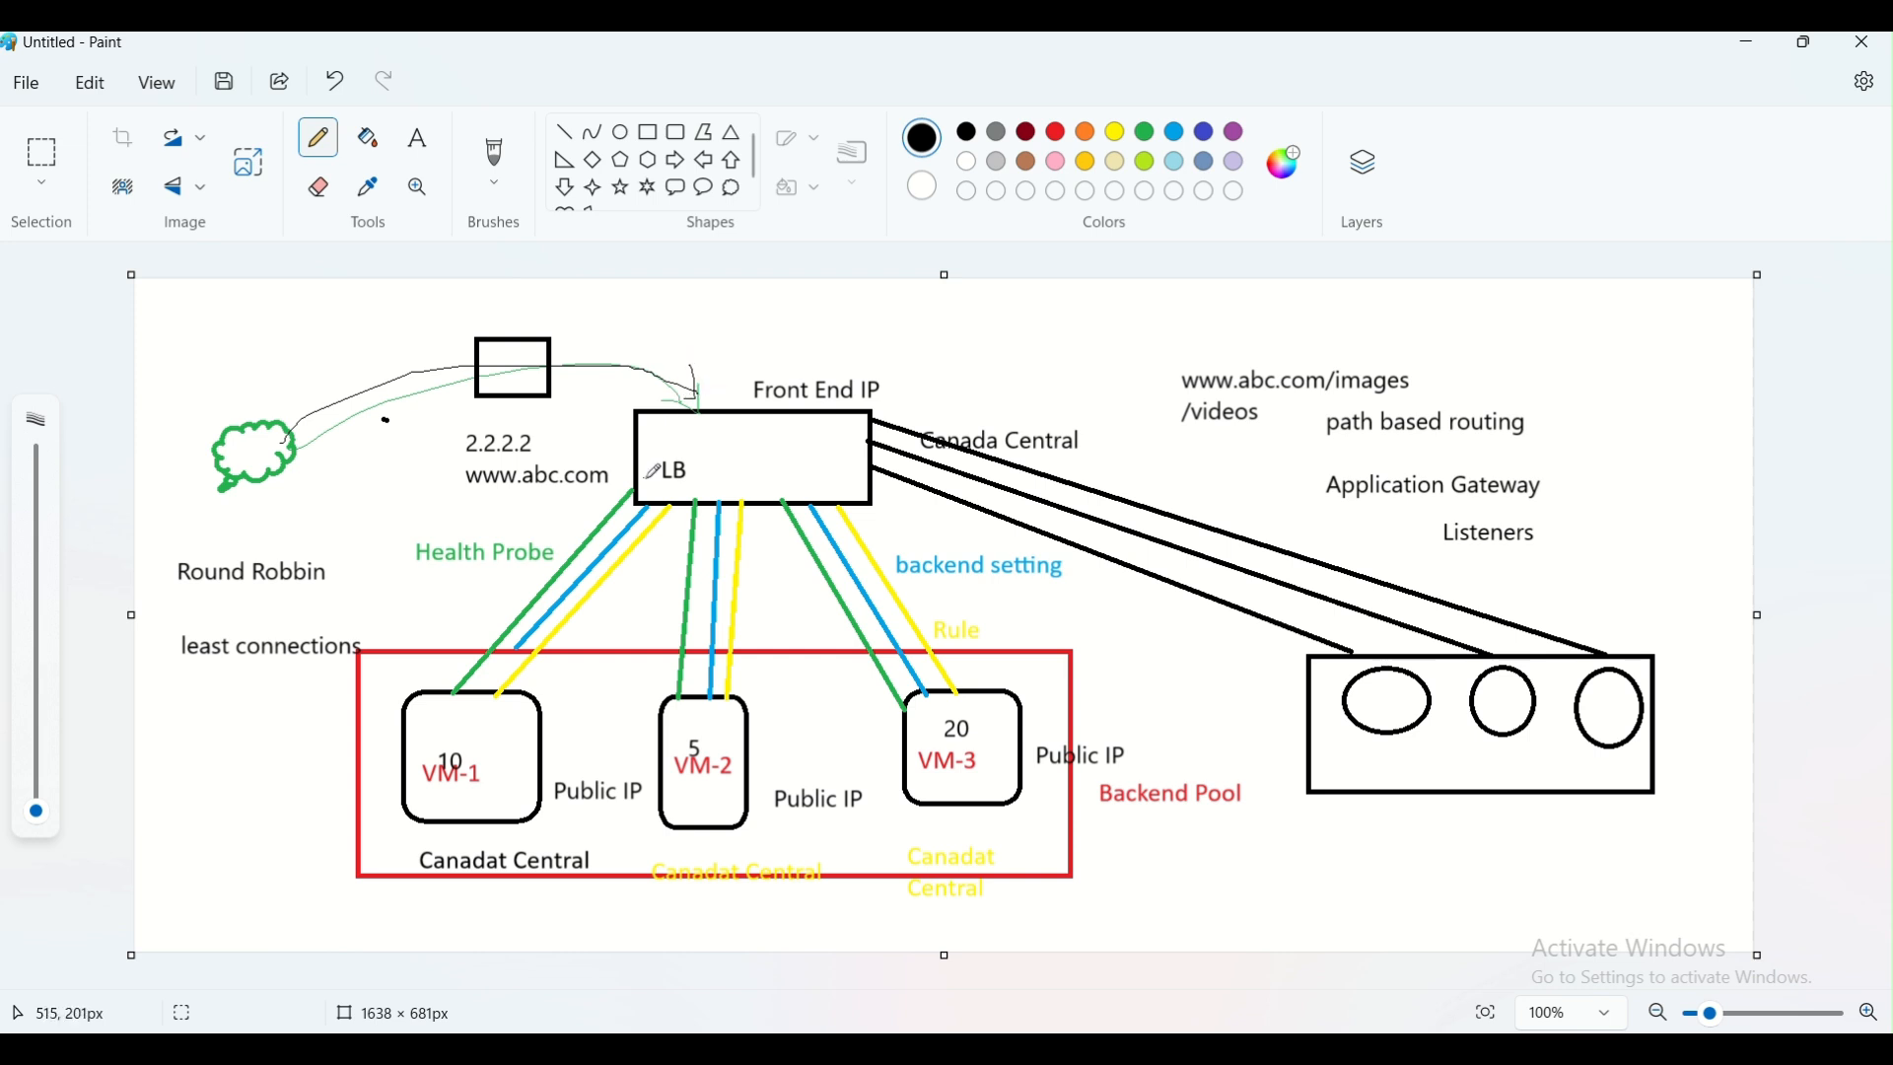
{"action": "mouse_move", "coordinate": [649, 511]}
{"action": "left_mouse_down"}
{"action": "mouse_move", "coordinate": [639, 570]}
{"action": "mouse_move", "coordinate": [530, 681]}
{"action": "mouse_move", "coordinate": [558, 699]}
{"action": "left_mouse_up"}
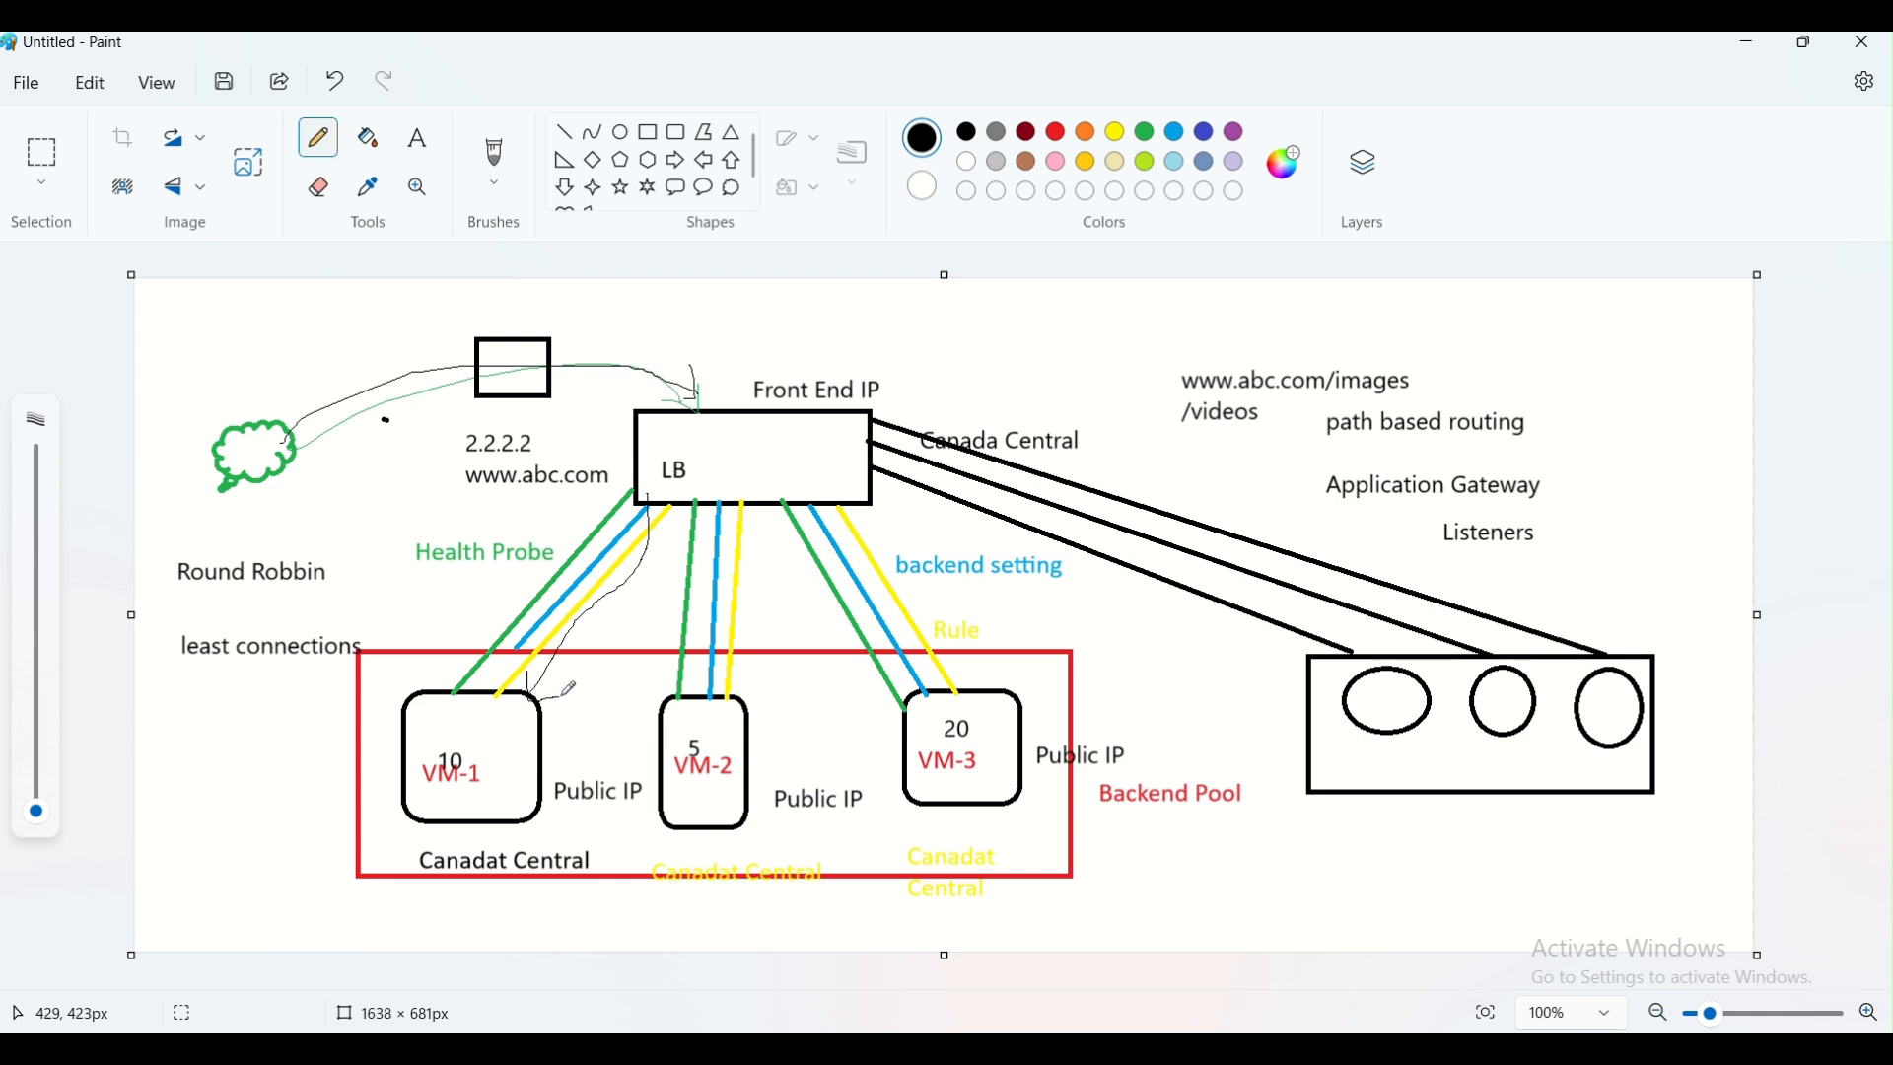
Label the diagram's arrow into the LB box "port" and the arrow towards VM-1 "backend port"
{"action": "left_click", "coordinate": [417, 137]}
{"action": "left_click", "coordinate": [637, 333]}
{"action": "type", "text": "po"}
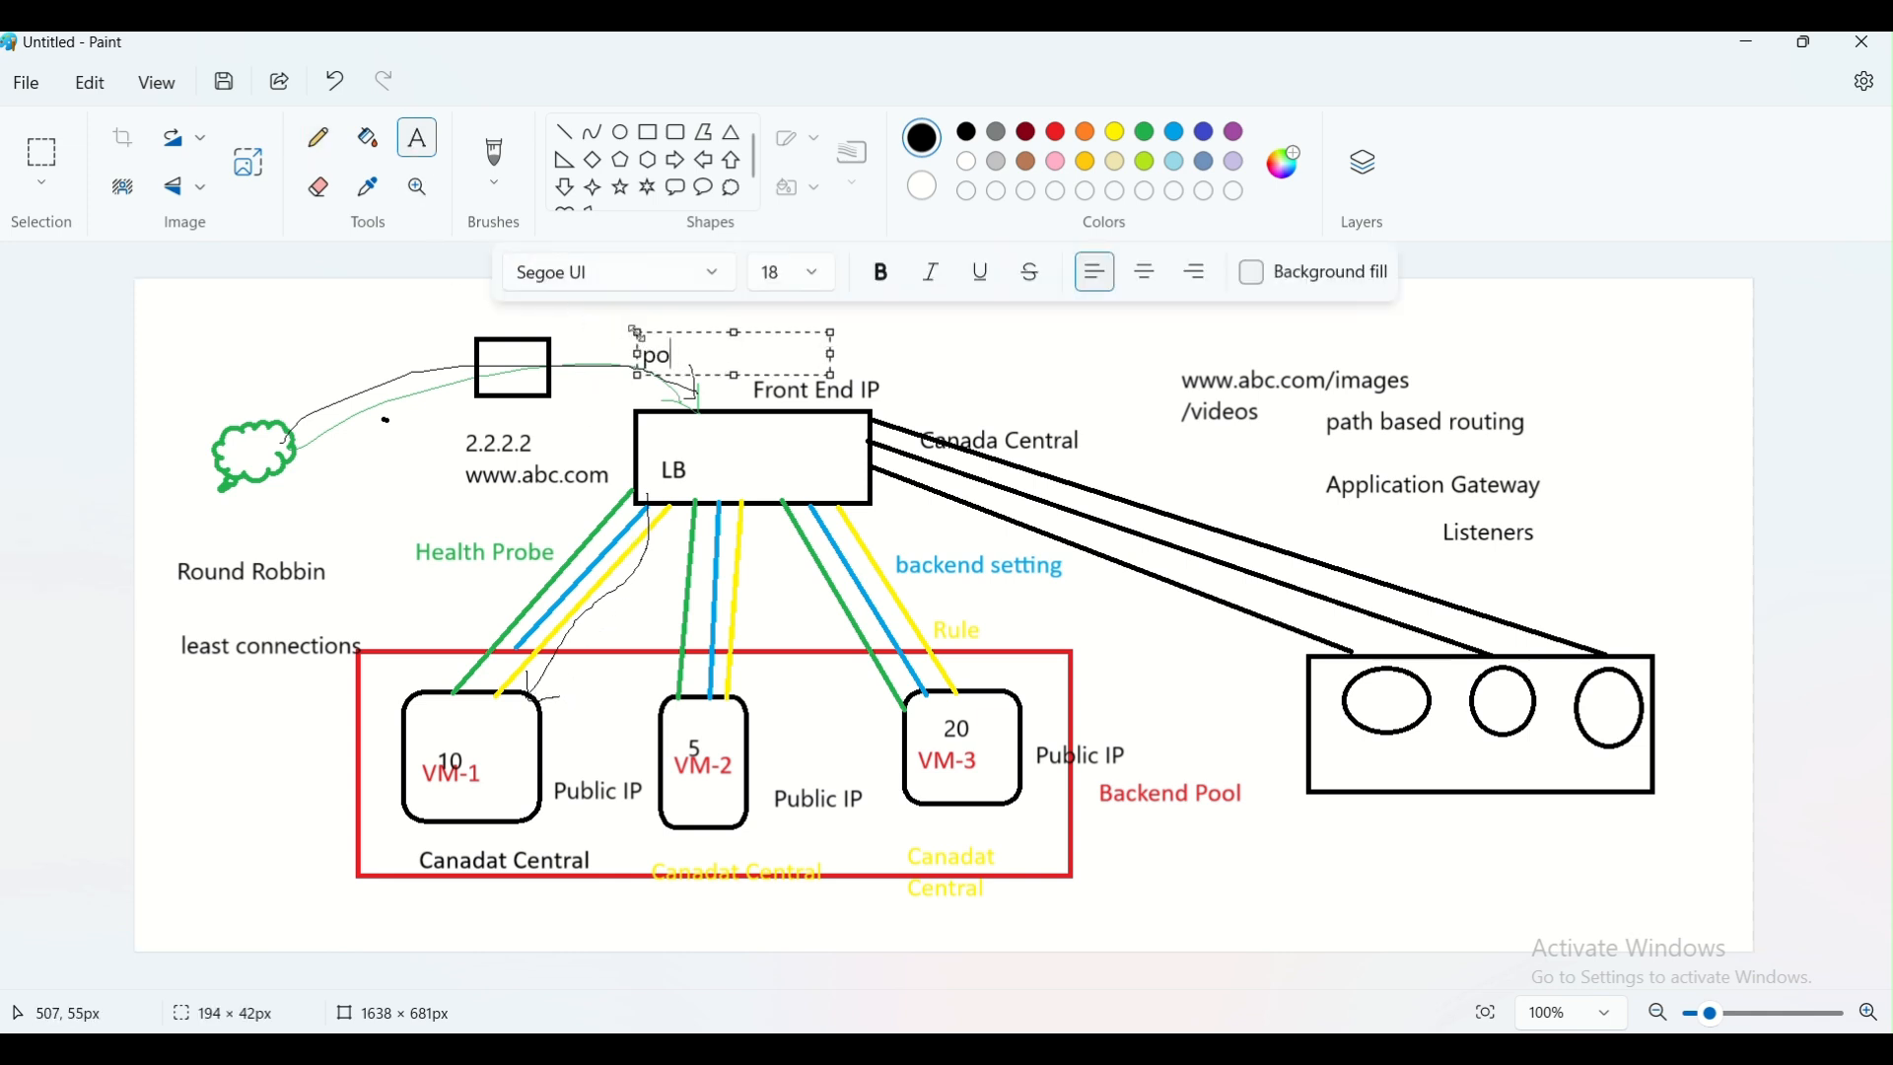
{"action": "left_click", "coordinate": [612, 599]}
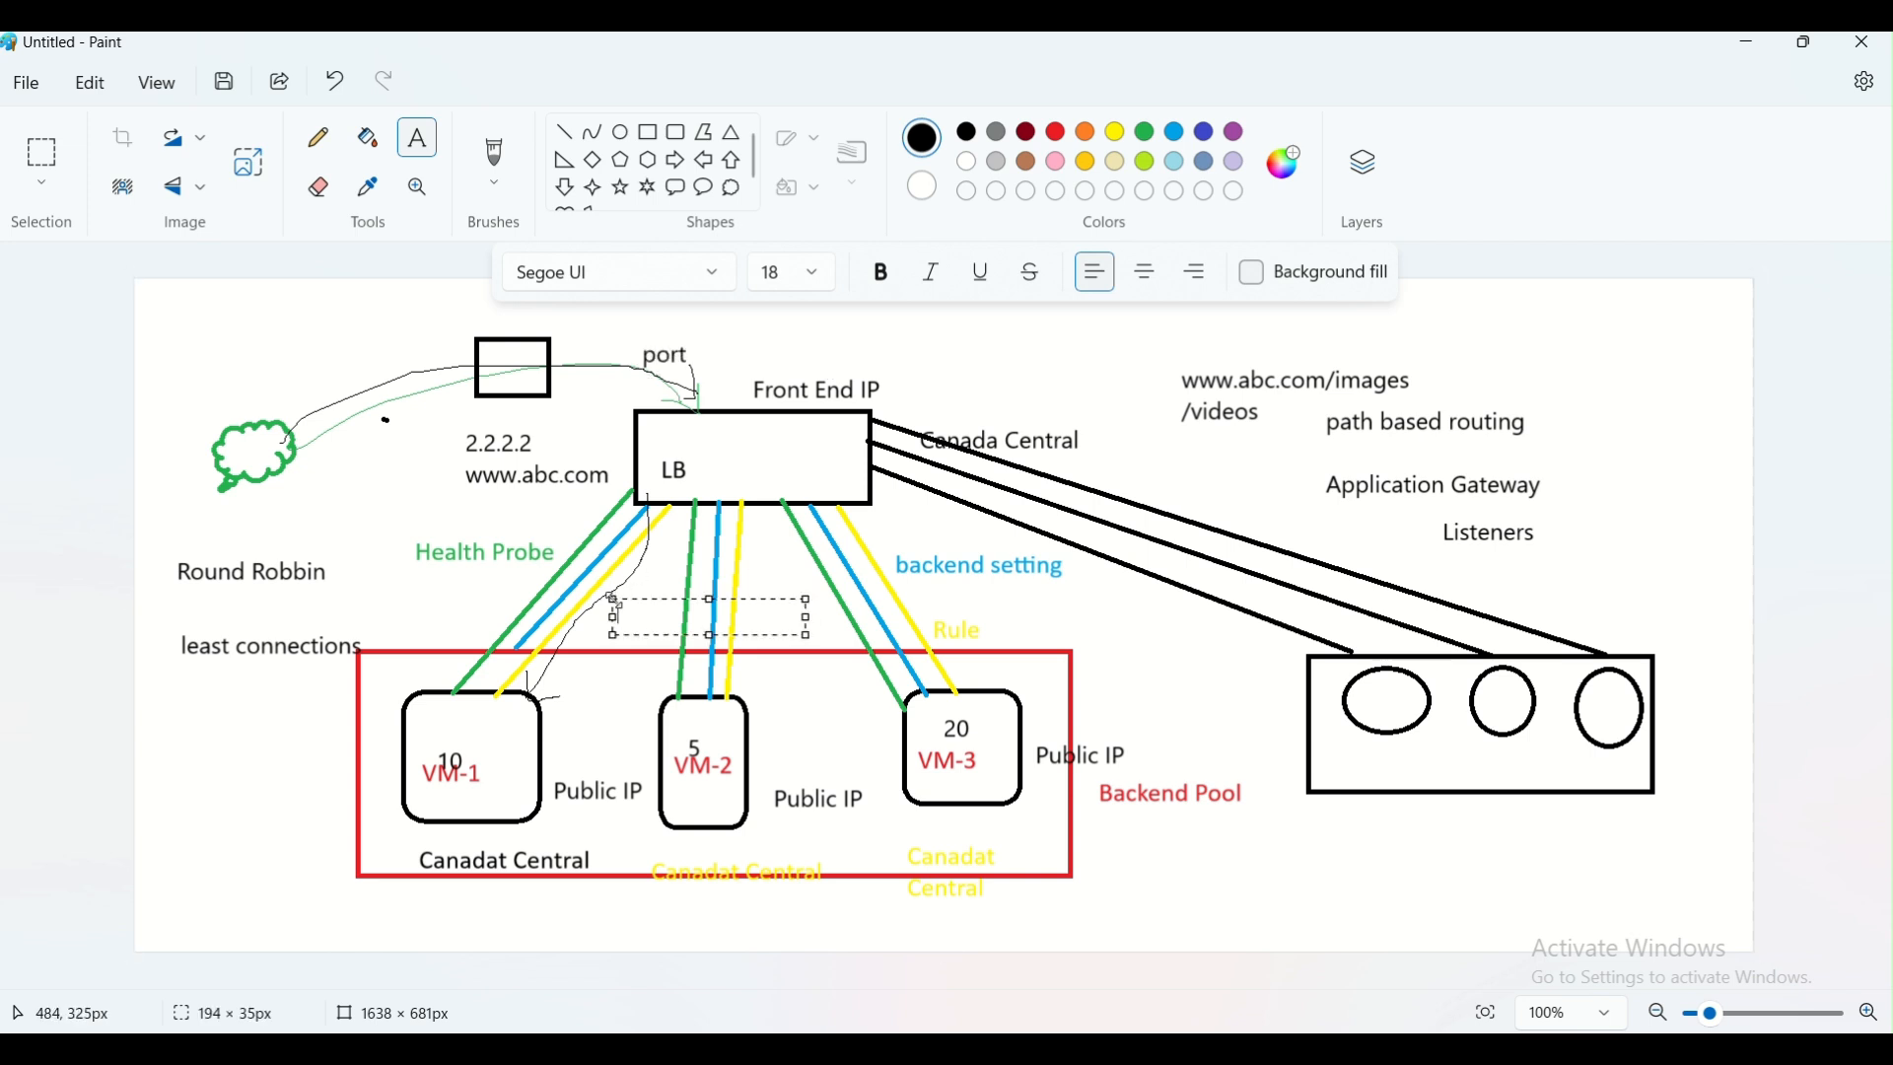
{"action": "type", "text": "backend"}
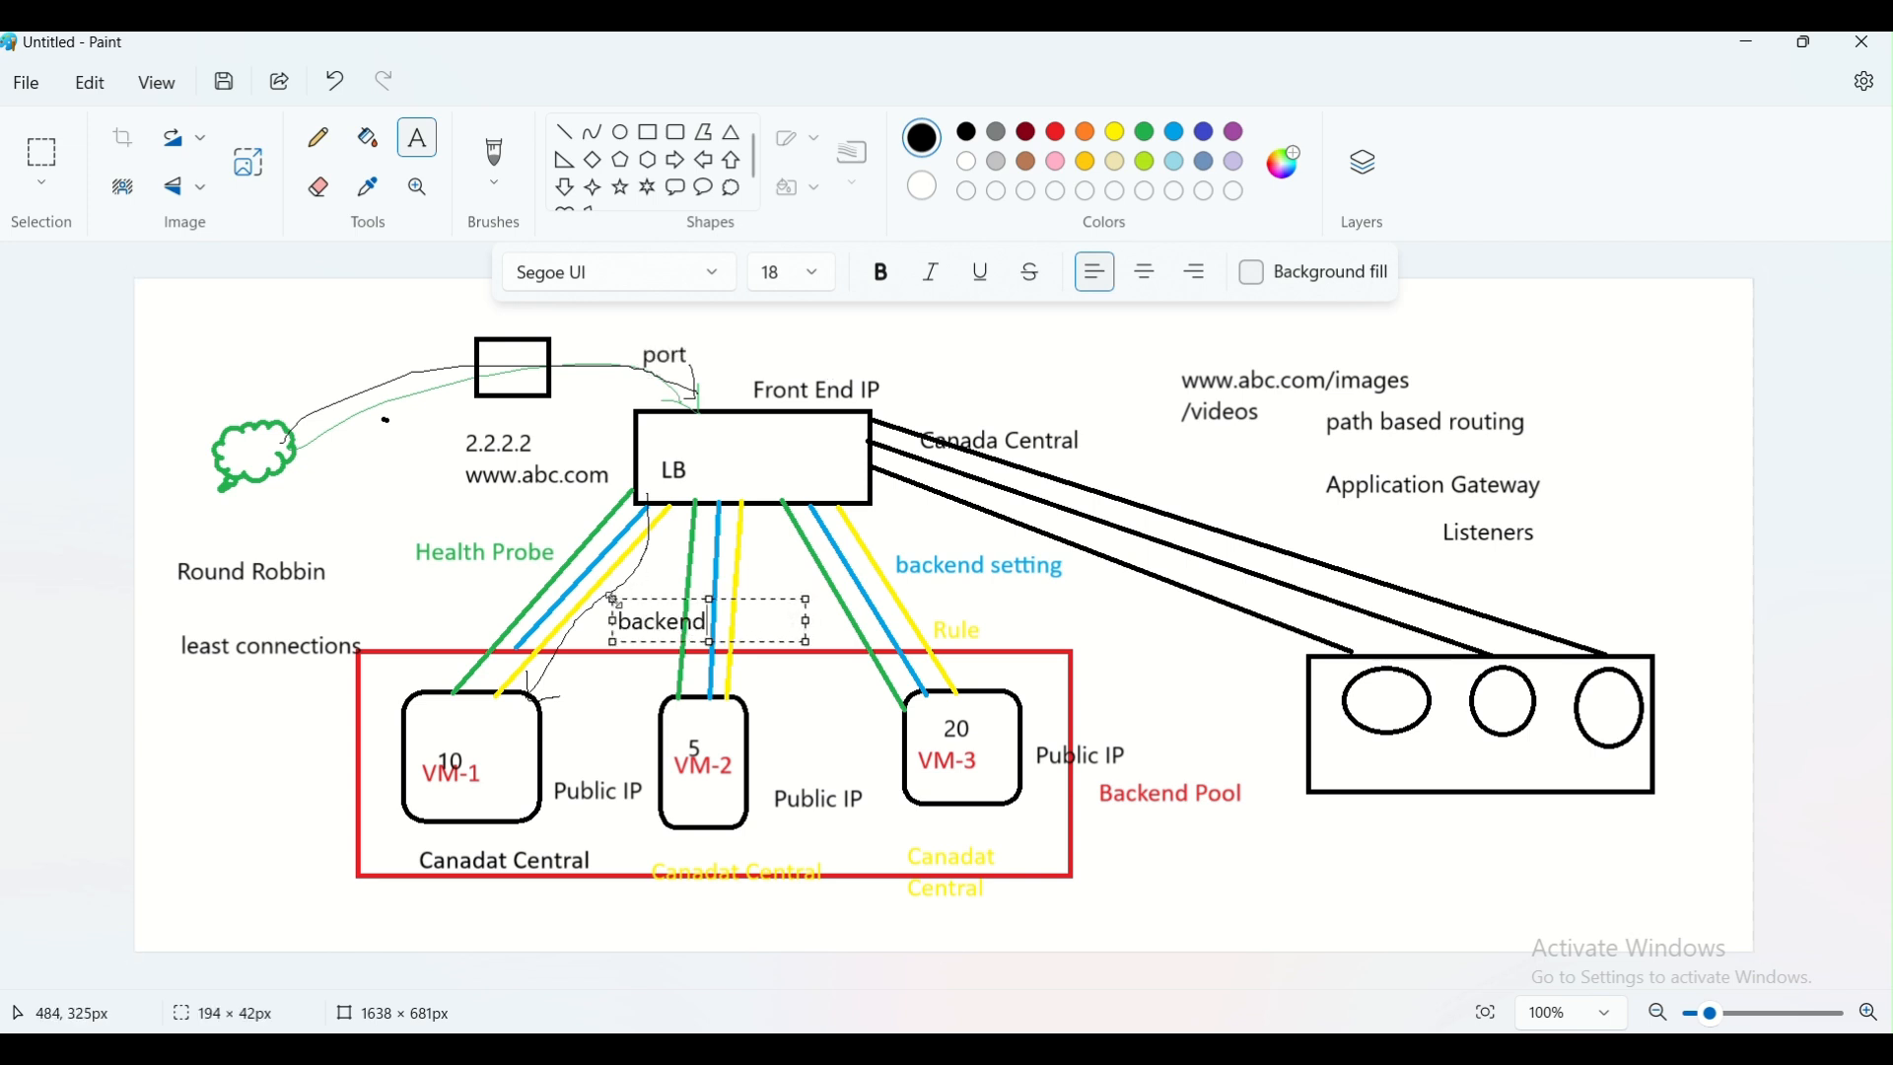
{"action": "type", "text": " port"}
Return to the Azure portal in the browser, set the rule's backend port to 80 and select the health probe test-hp
{"action": "key", "text": "alt+Tab"}
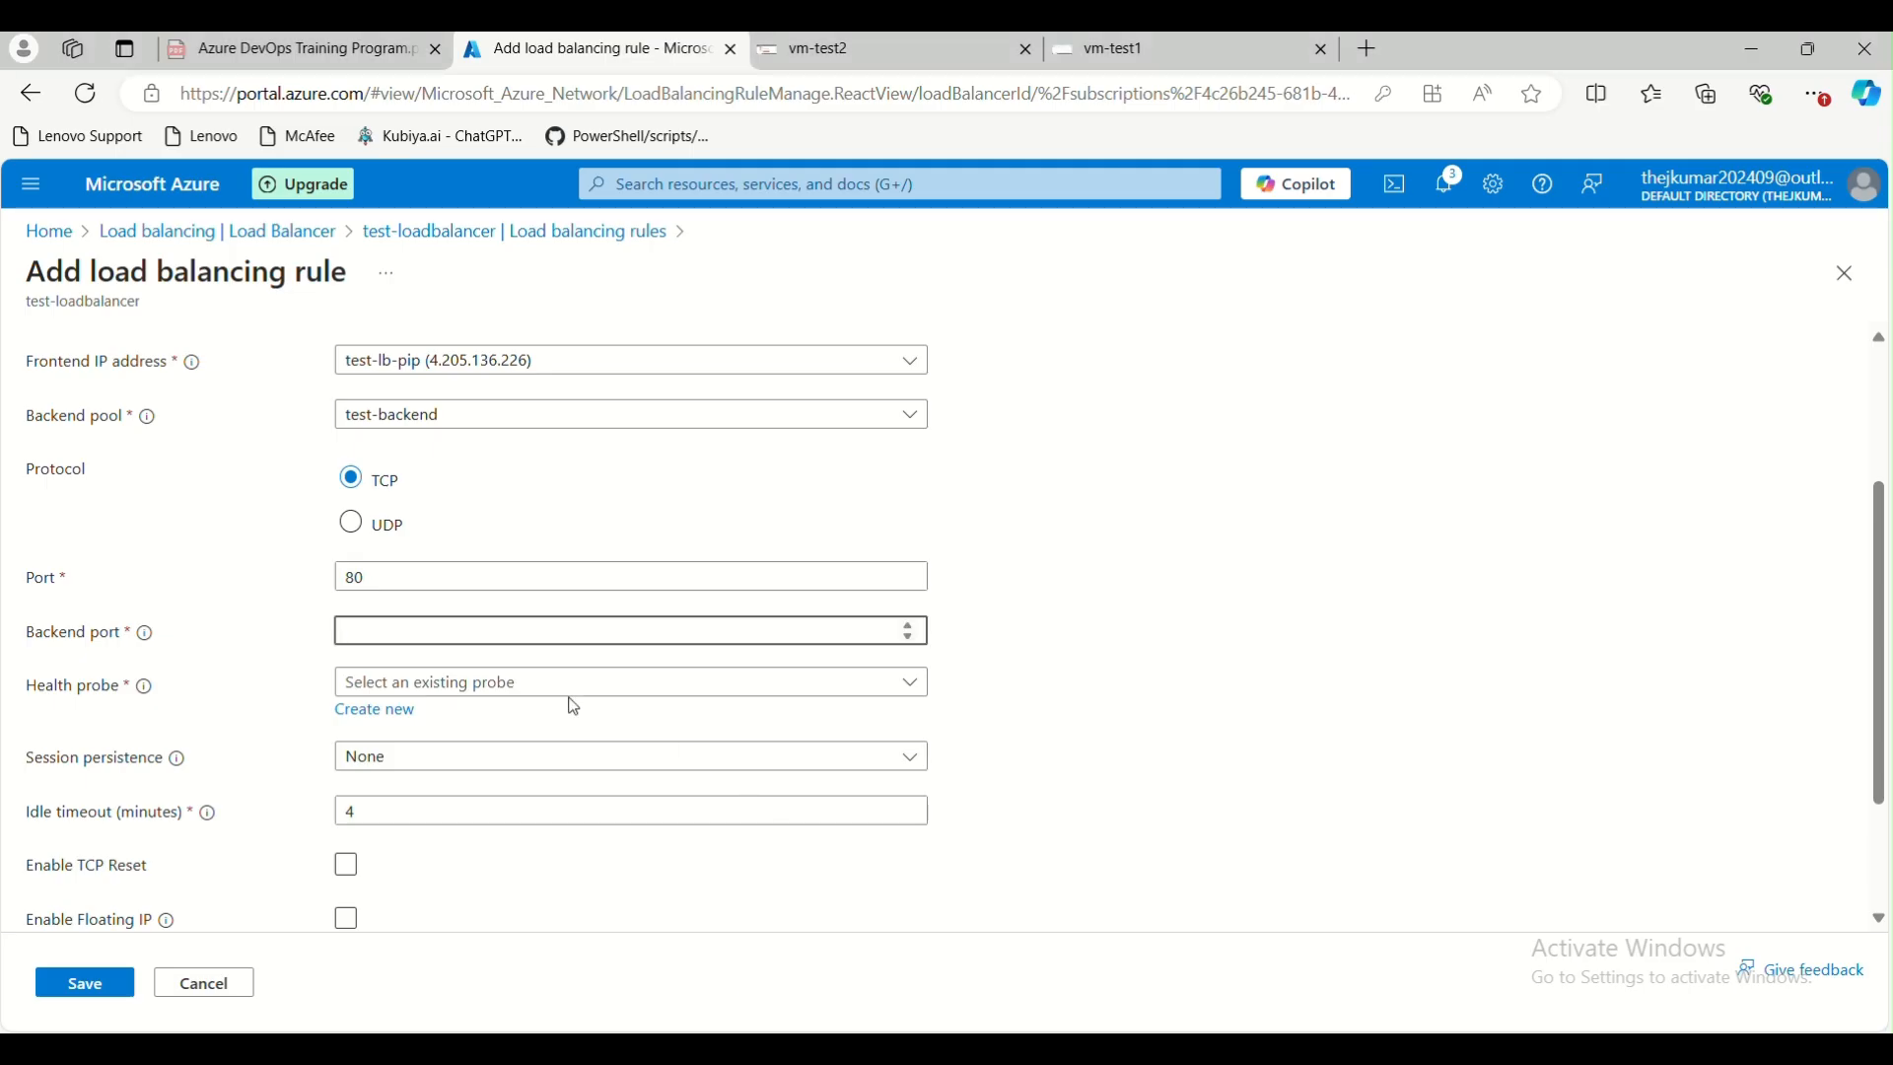
{"action": "left_click", "coordinate": [1122, 668]}
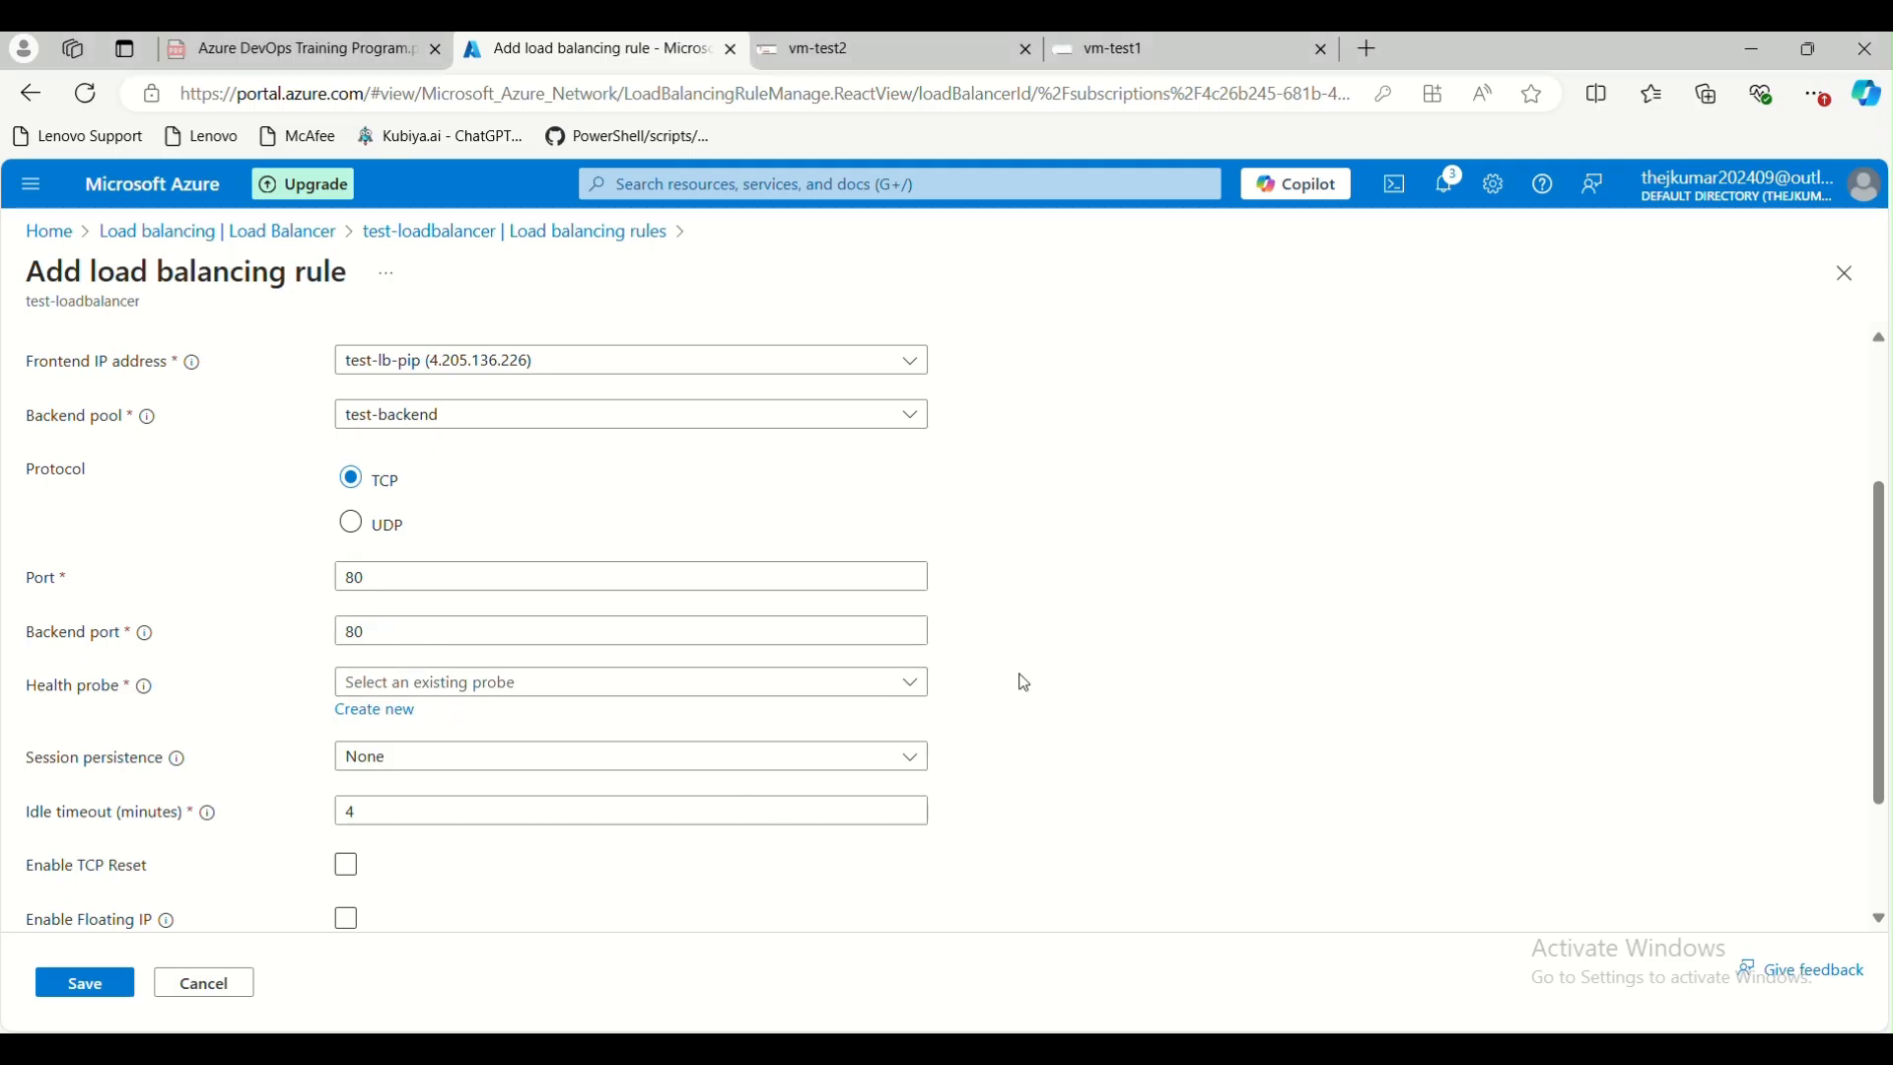
{"action": "left_click", "coordinate": [375, 685]}
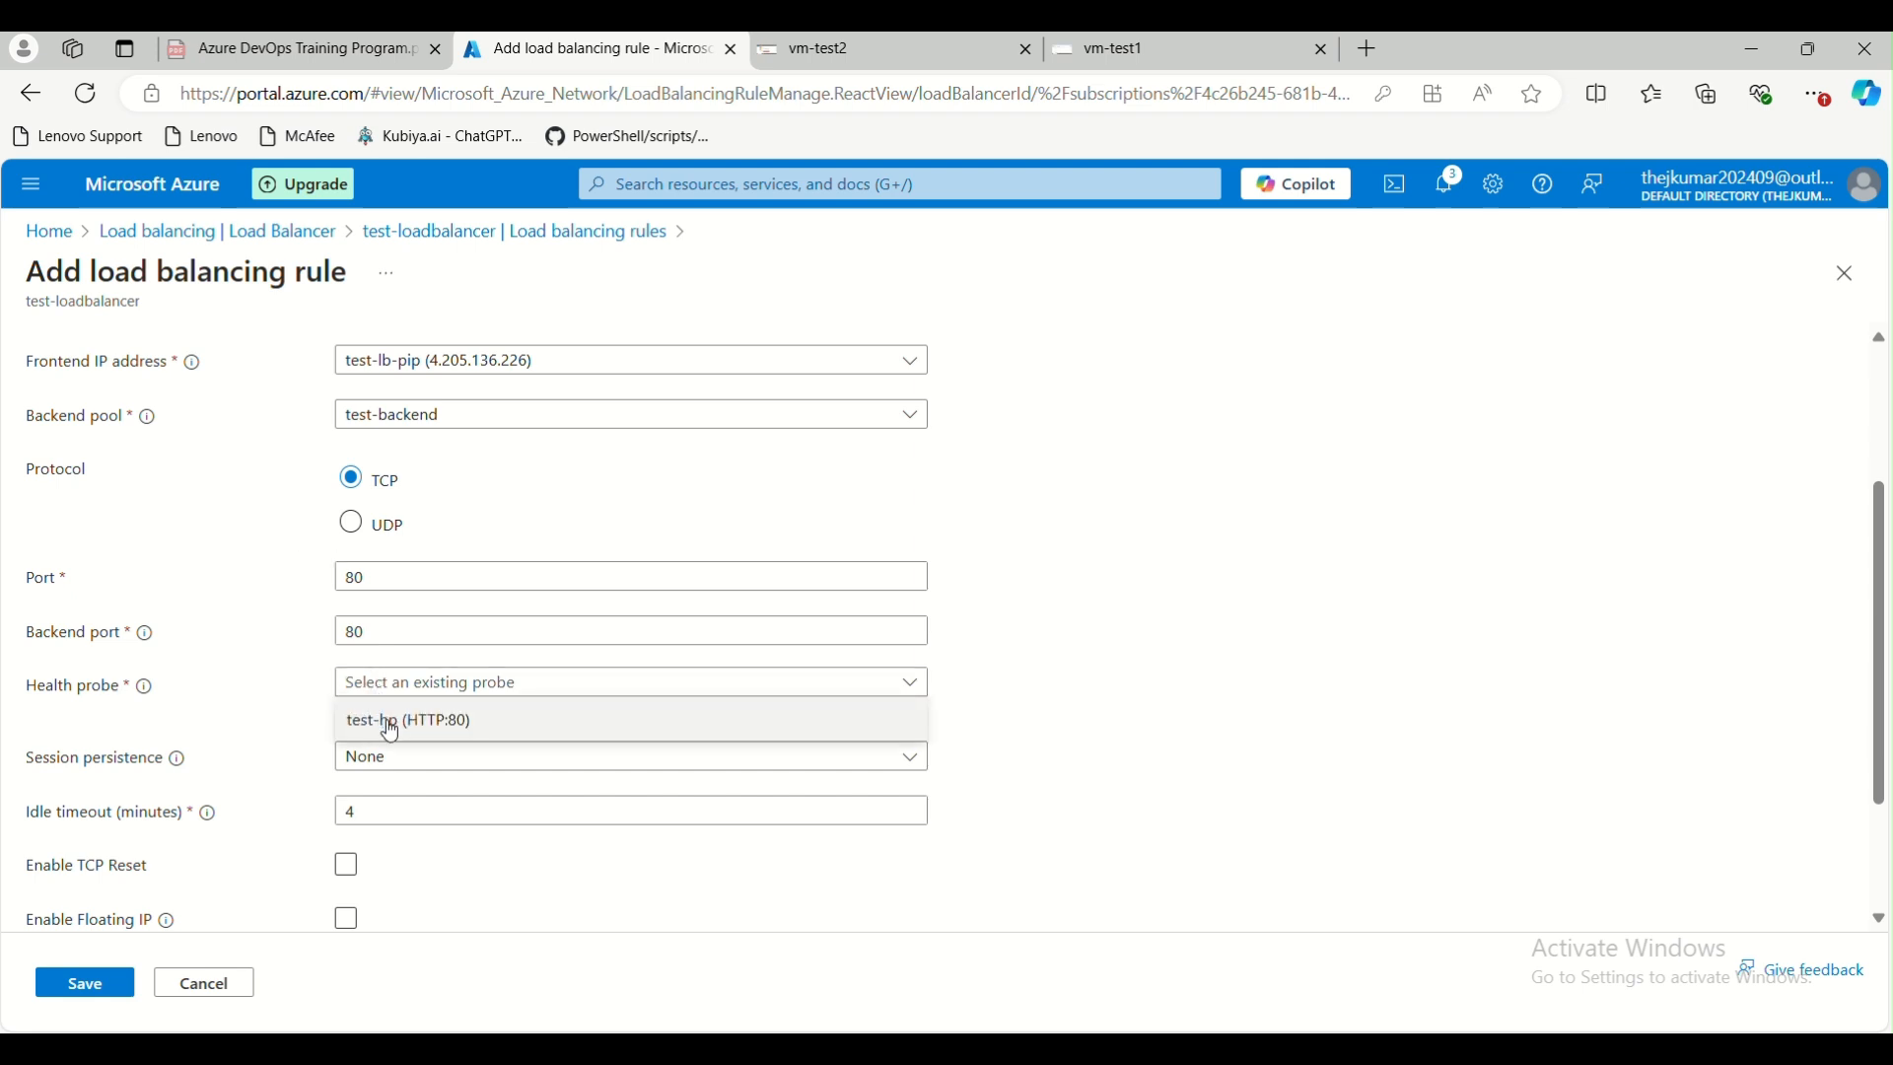
{"action": "left_click", "coordinate": [392, 730]}
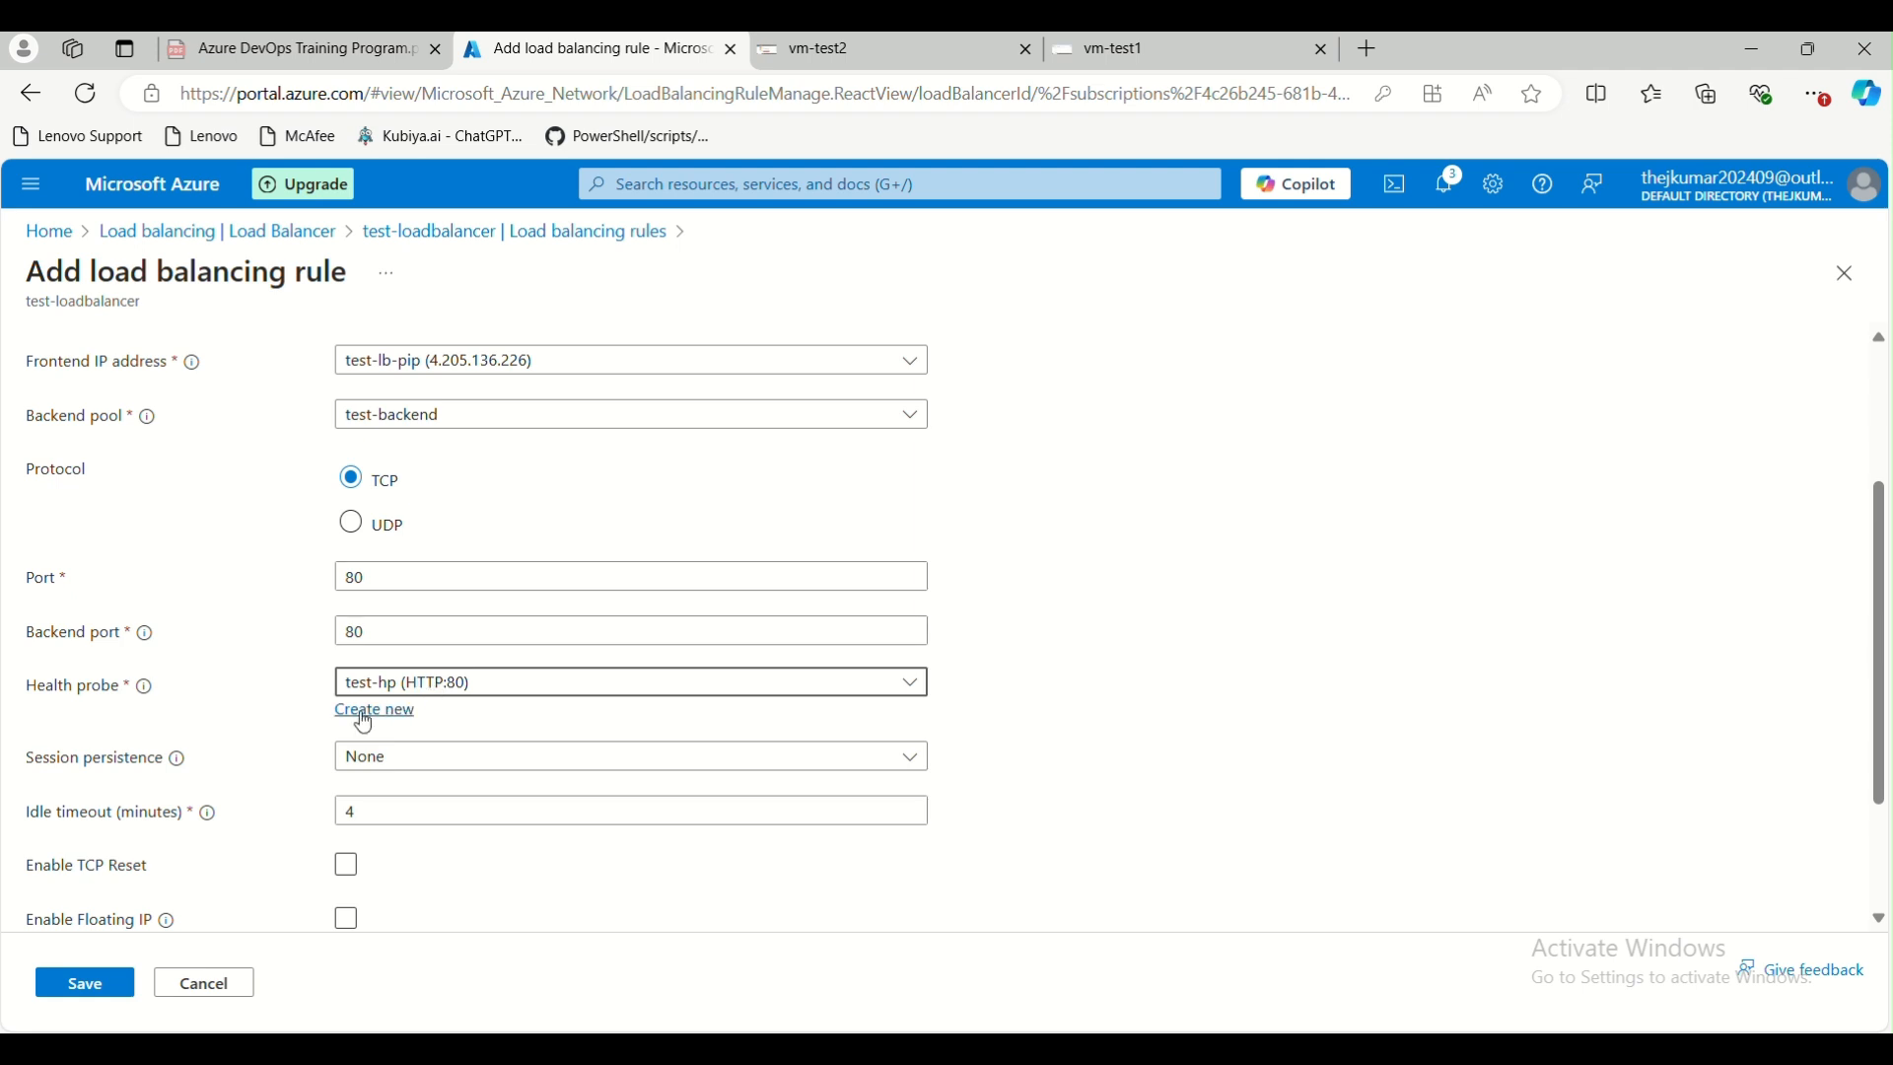
Set the load balancing rule's session persistence to None and review its idle timeout
{"action": "scroll", "coordinate": [199, 740], "scroll_direction": "down", "scroll_amount": 1}
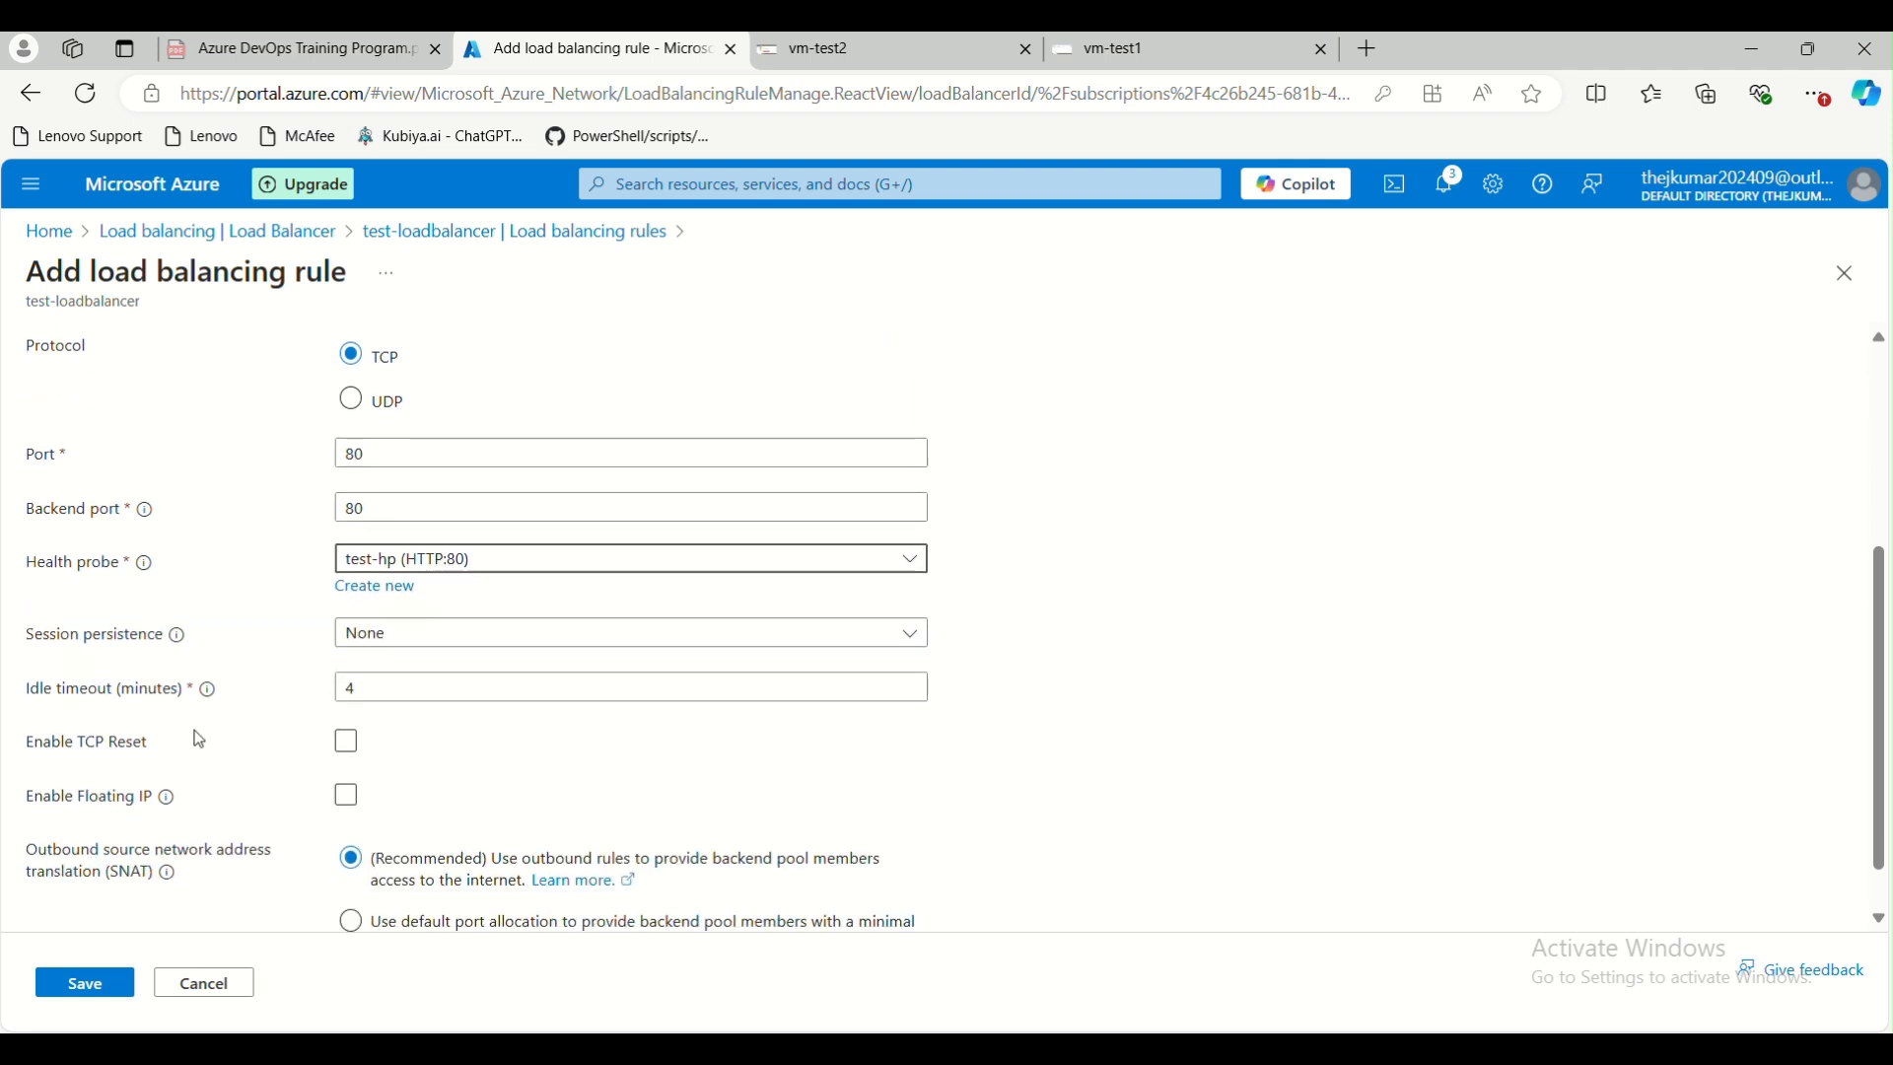
{"action": "left_click", "coordinate": [430, 655]}
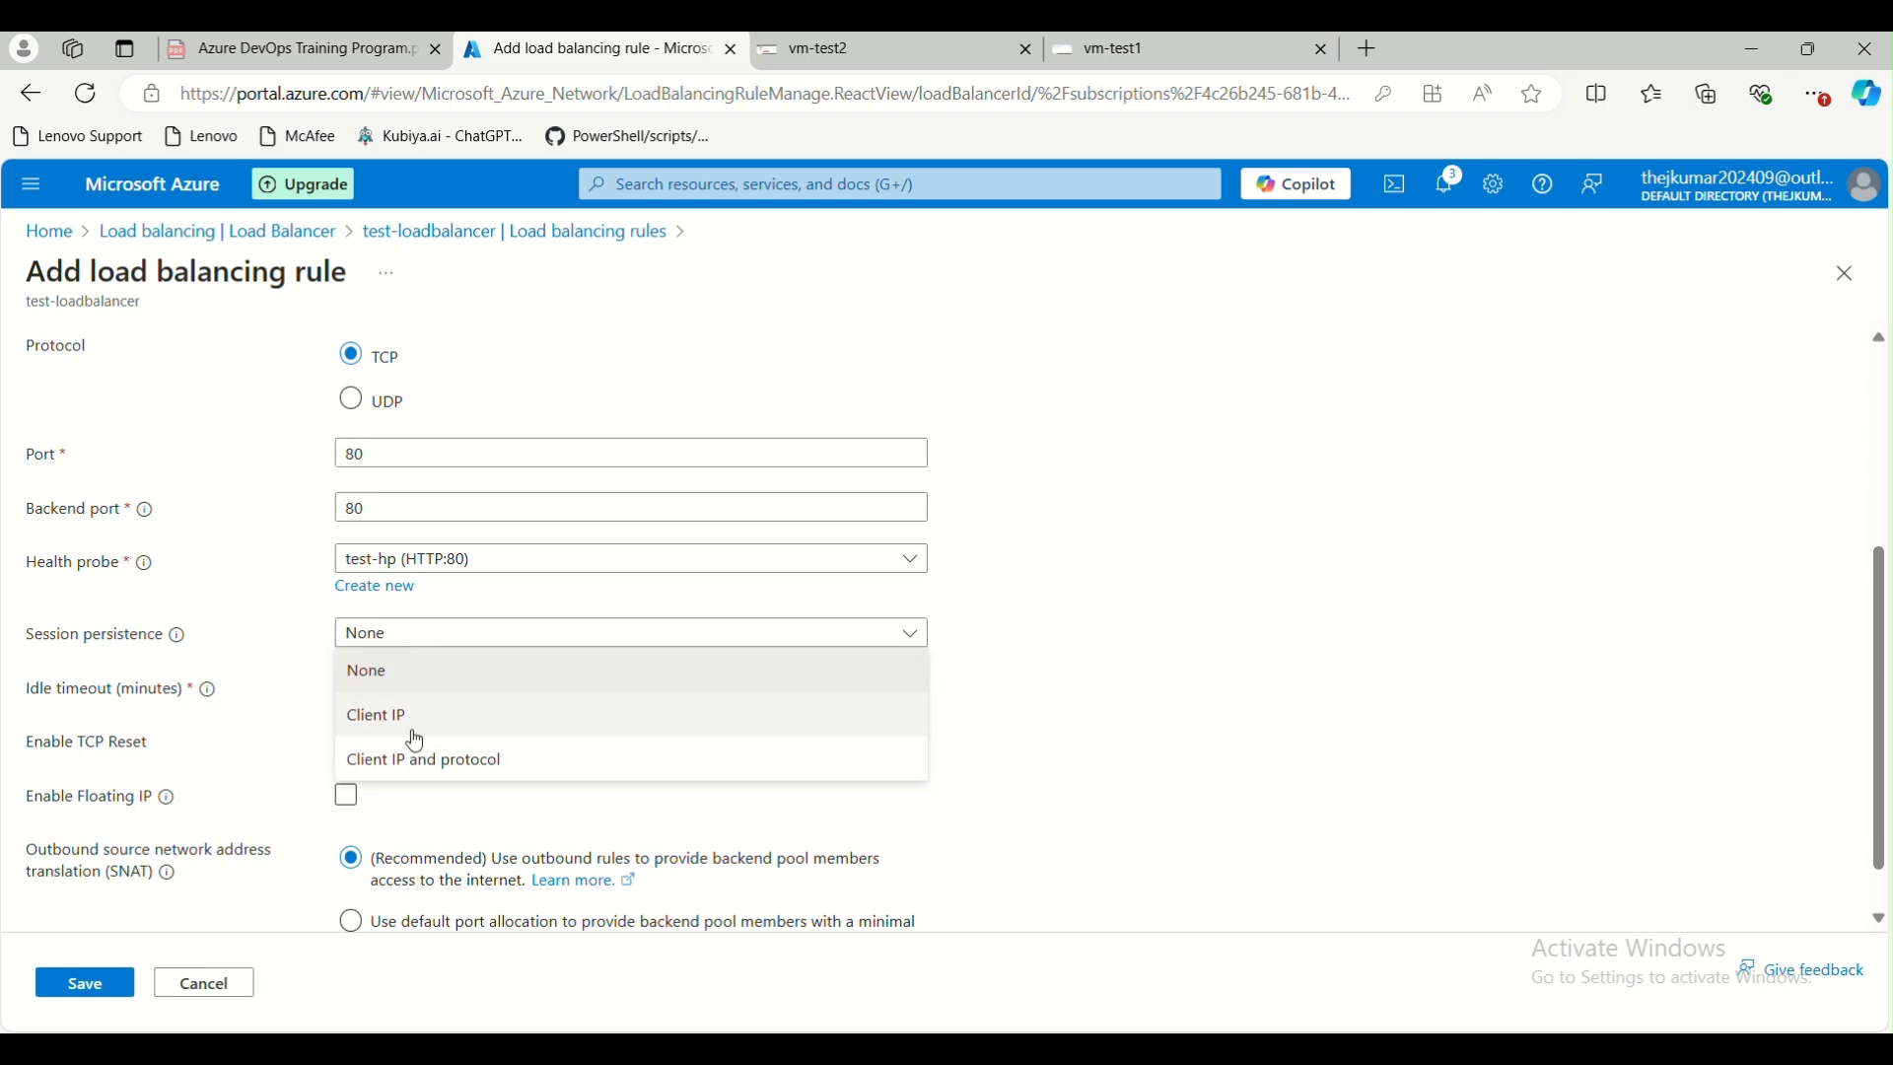
{"action": "left_click", "coordinate": [398, 673]}
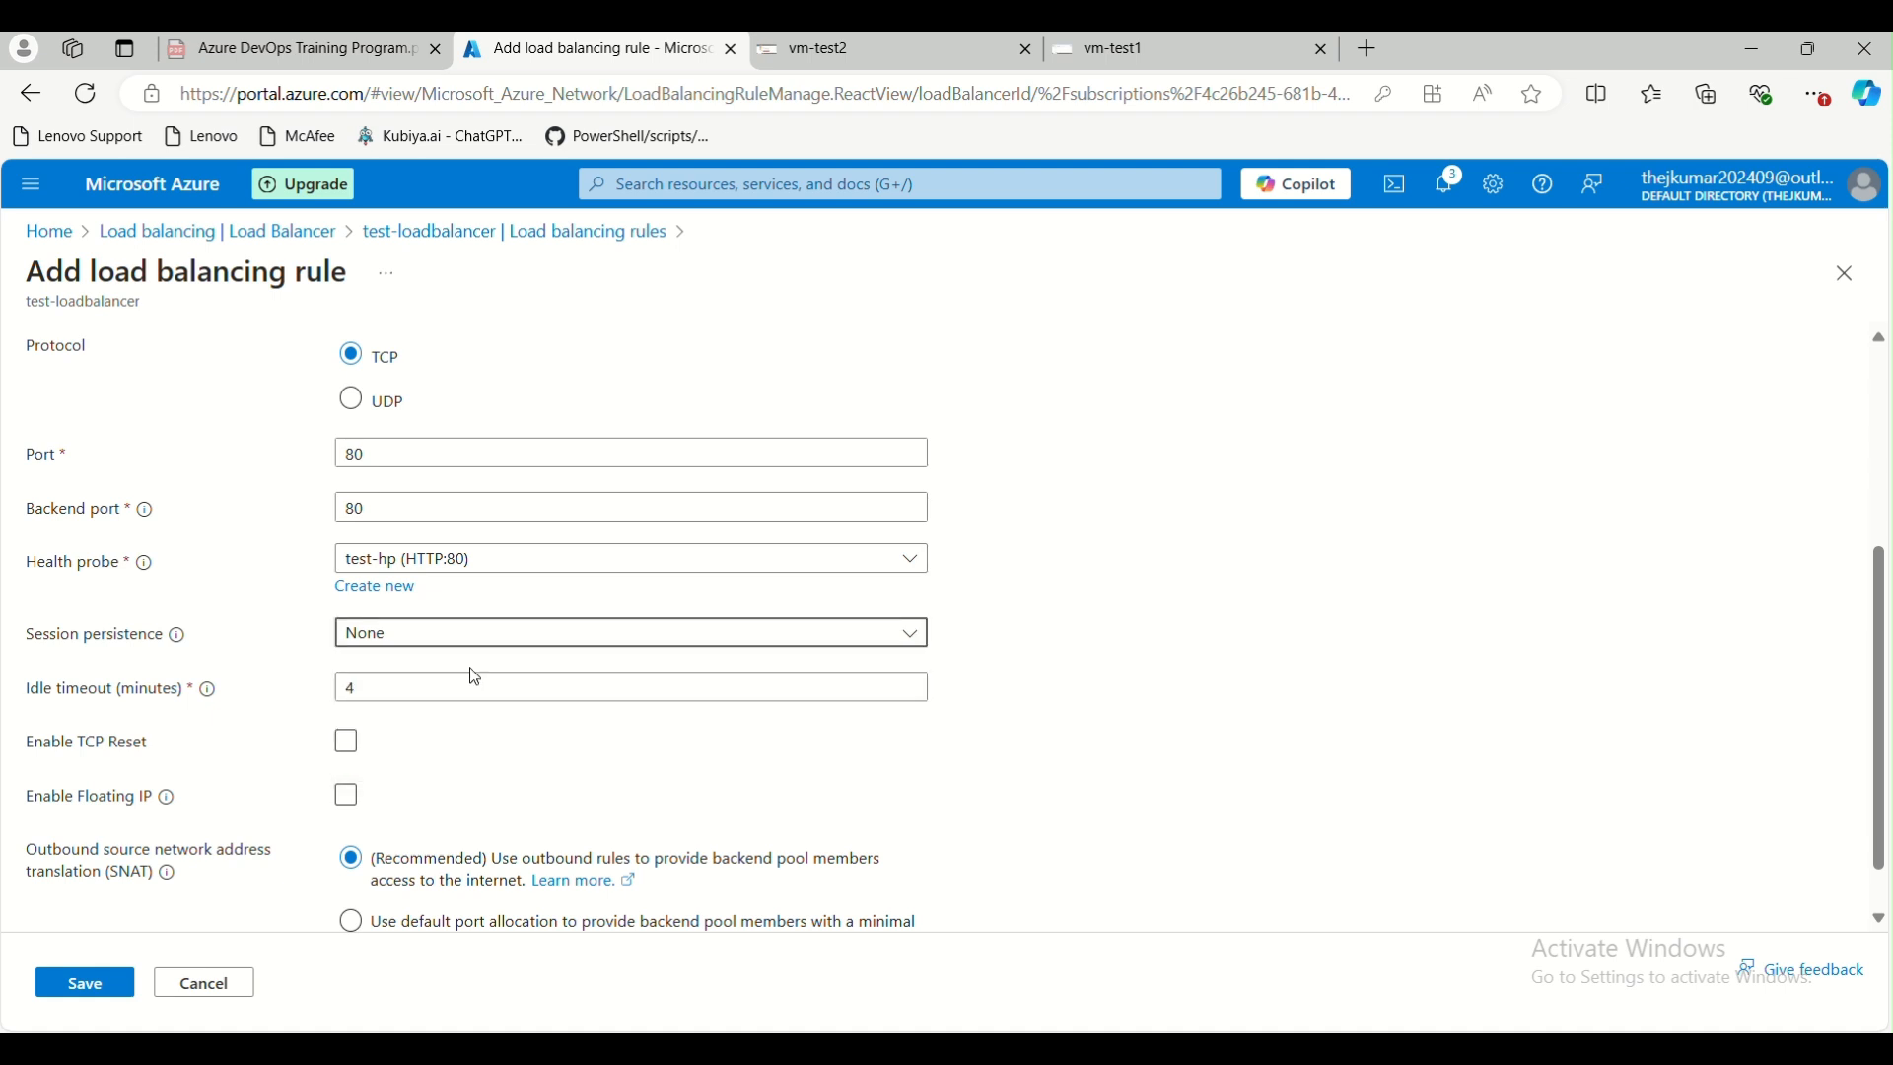
{"action": "scroll", "coordinate": [342, 747], "scroll_direction": "down", "scroll_amount": 1}
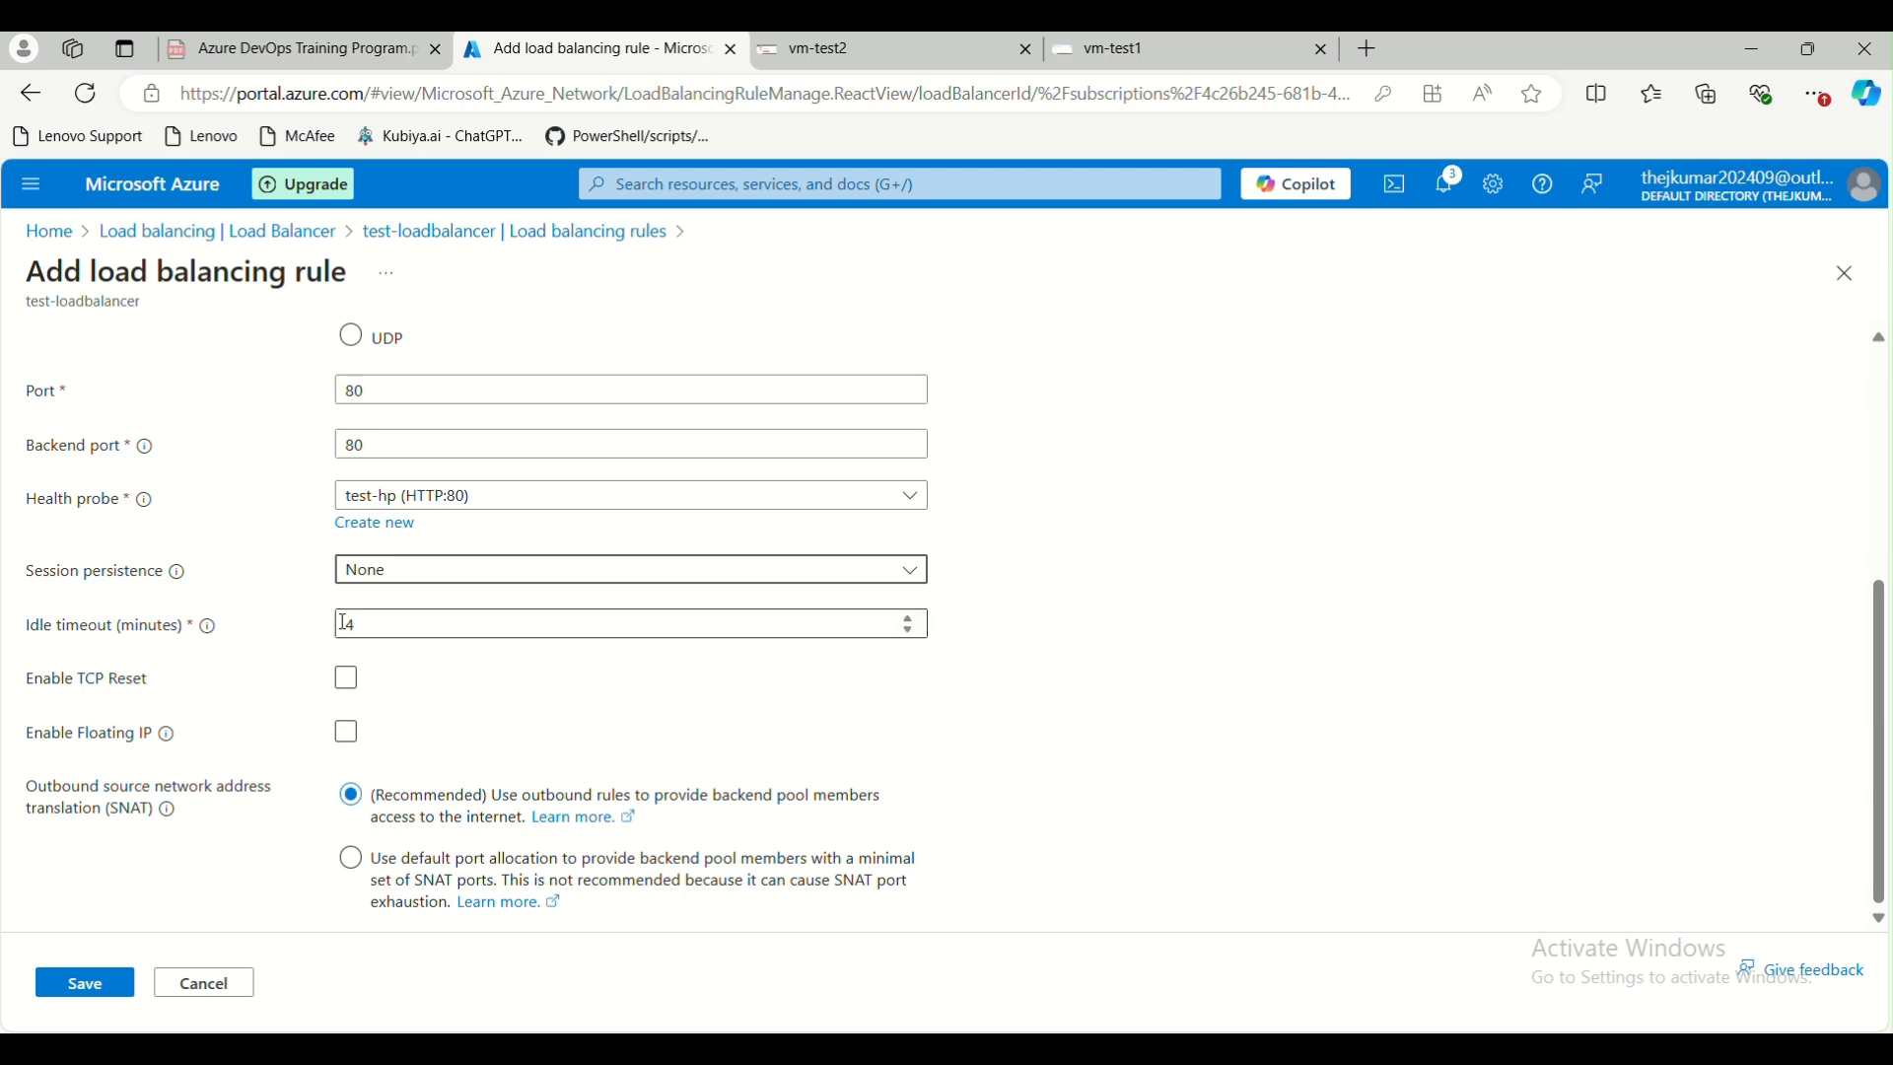
{"action": "left_click_drag", "start_coordinate": [422, 632], "coordinate": [342, 626]}
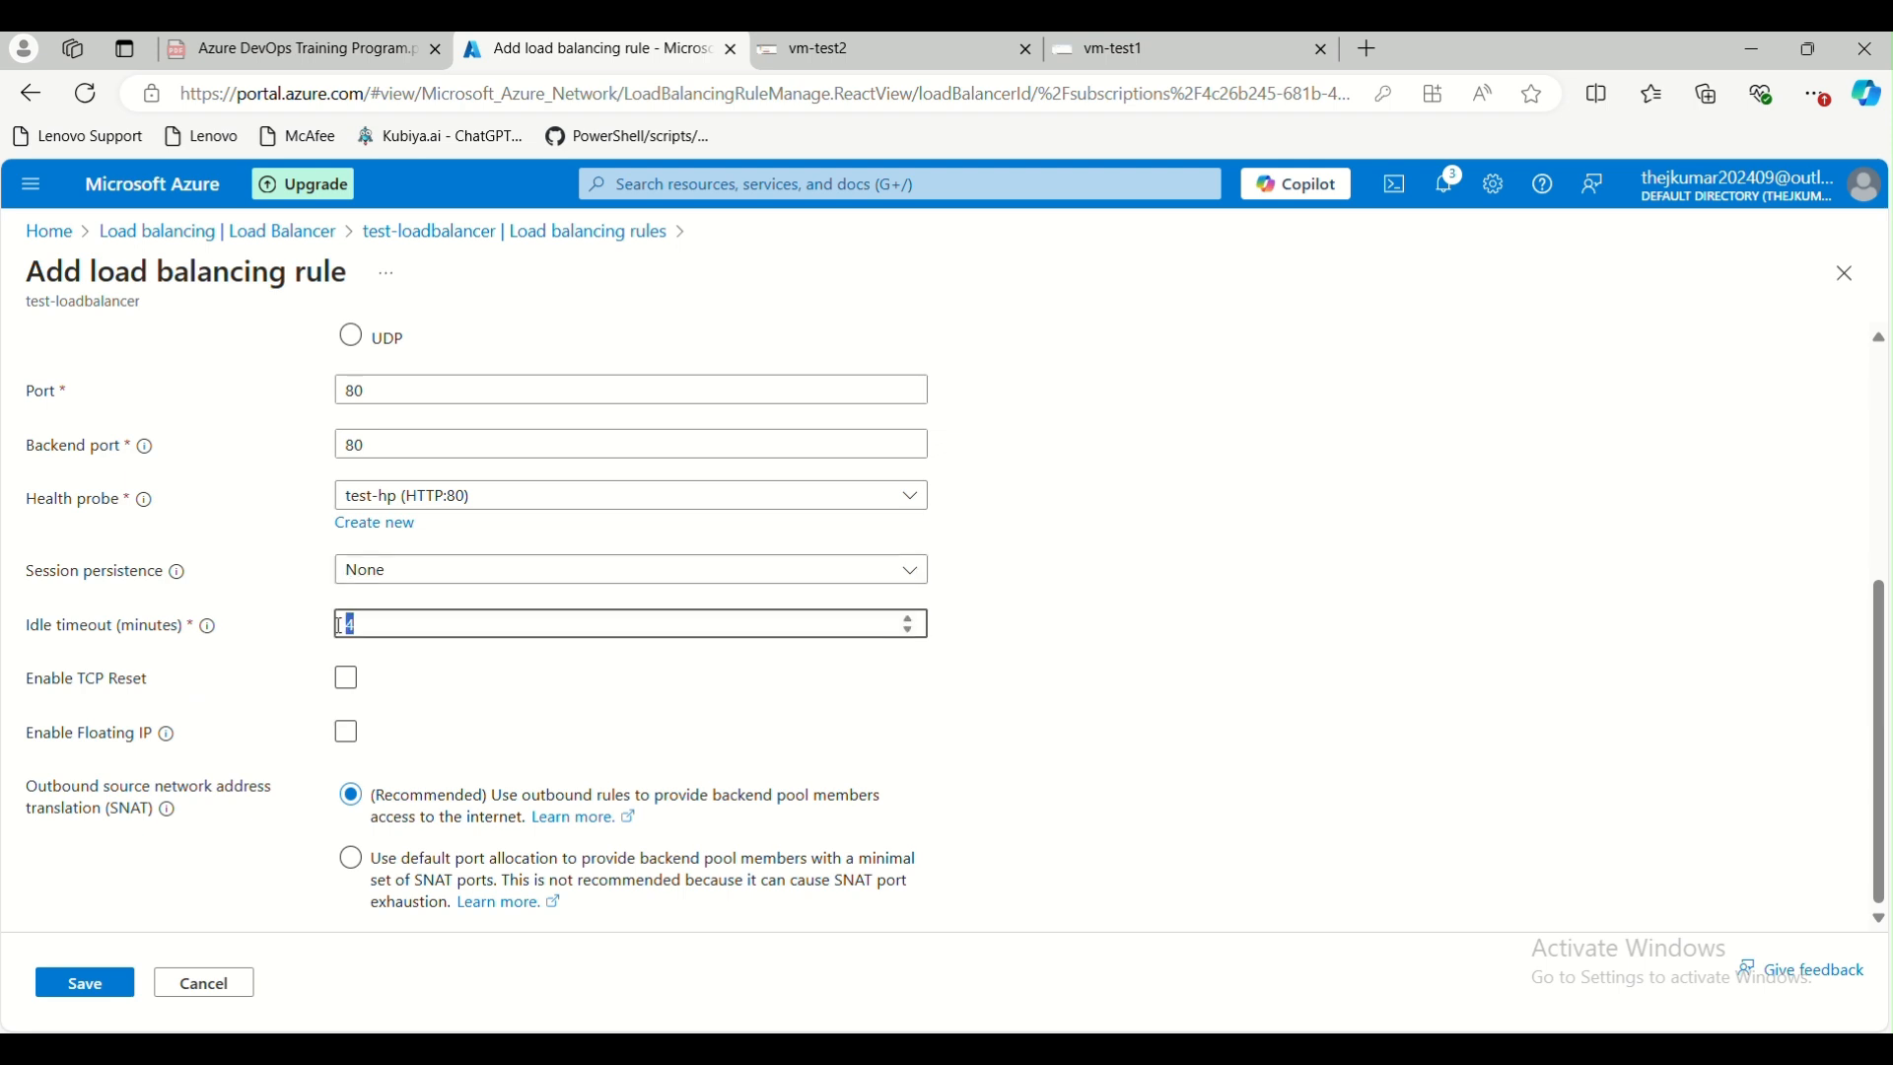
{"action": "left_click", "coordinate": [444, 677]}
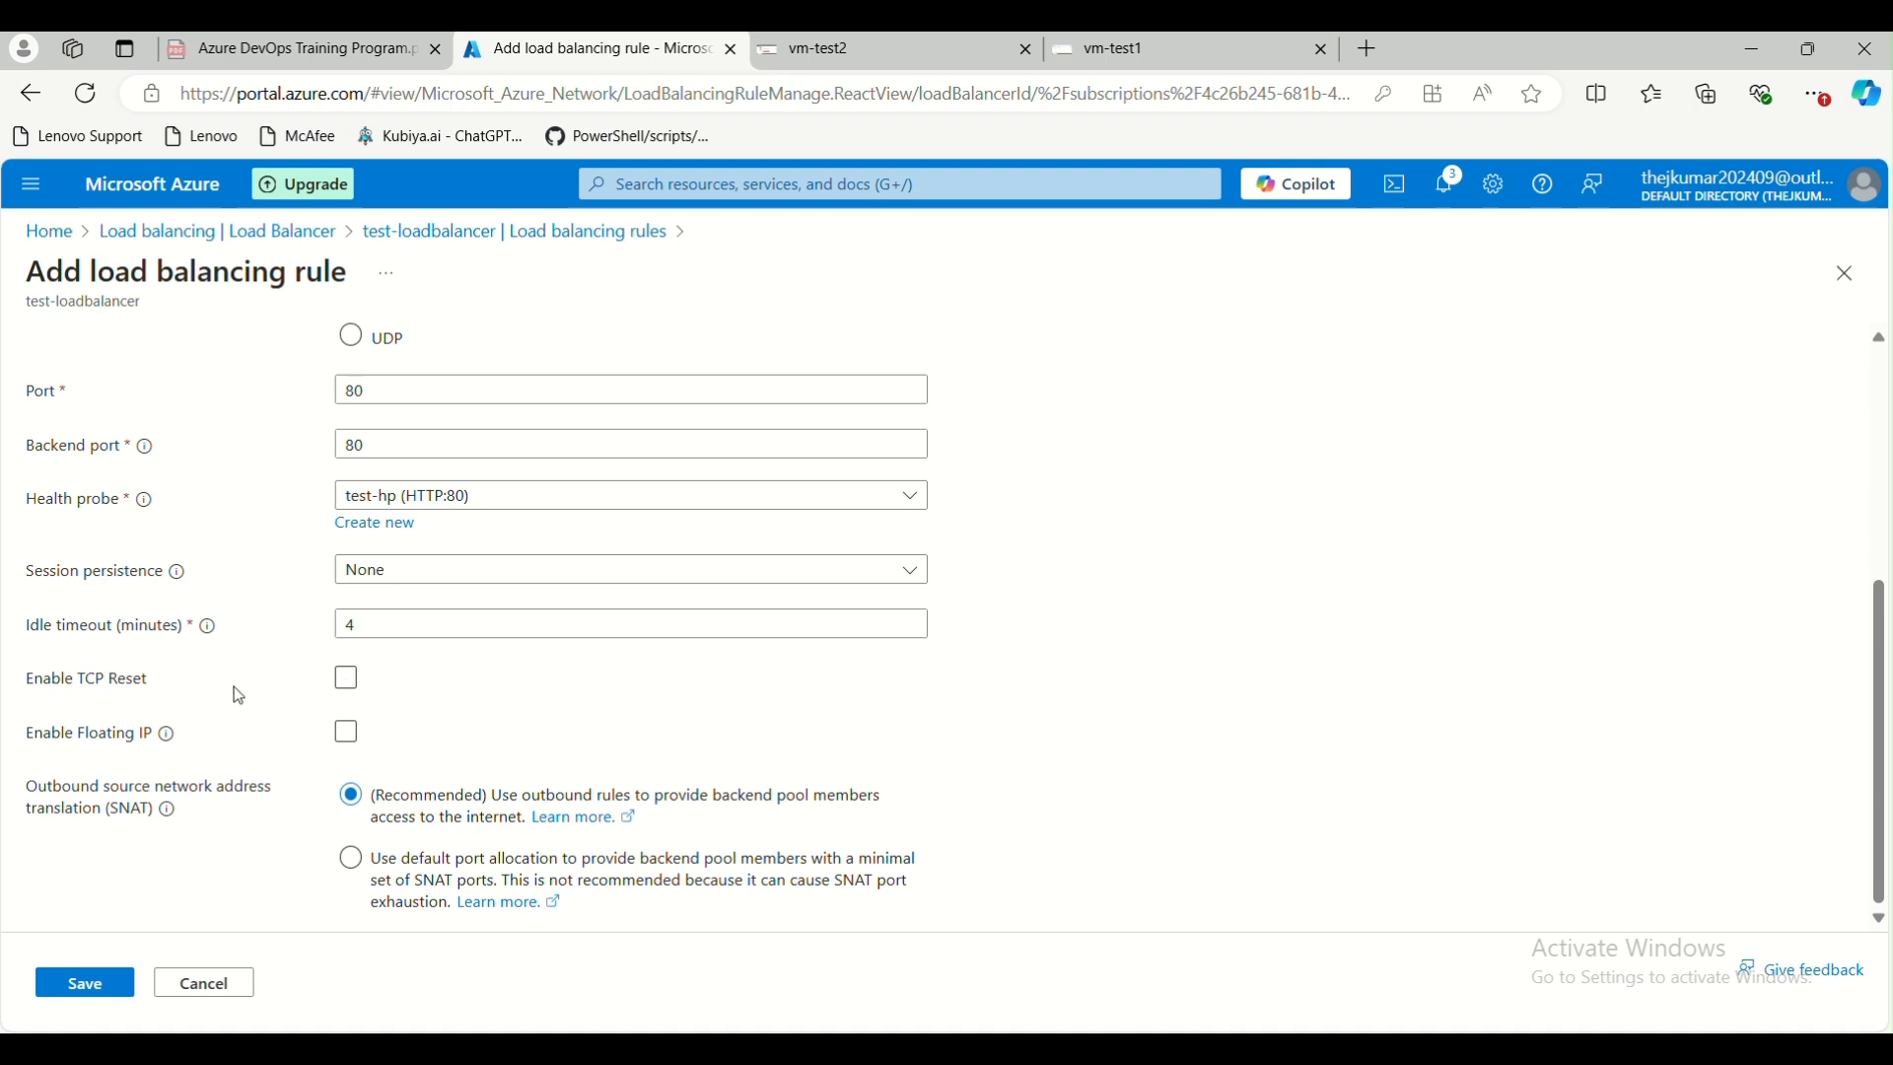
Enable TCP reset, choose the recommended outbound-rules option for SNAT, and save the load balancing rule
{"action": "left_click", "coordinate": [347, 682]}
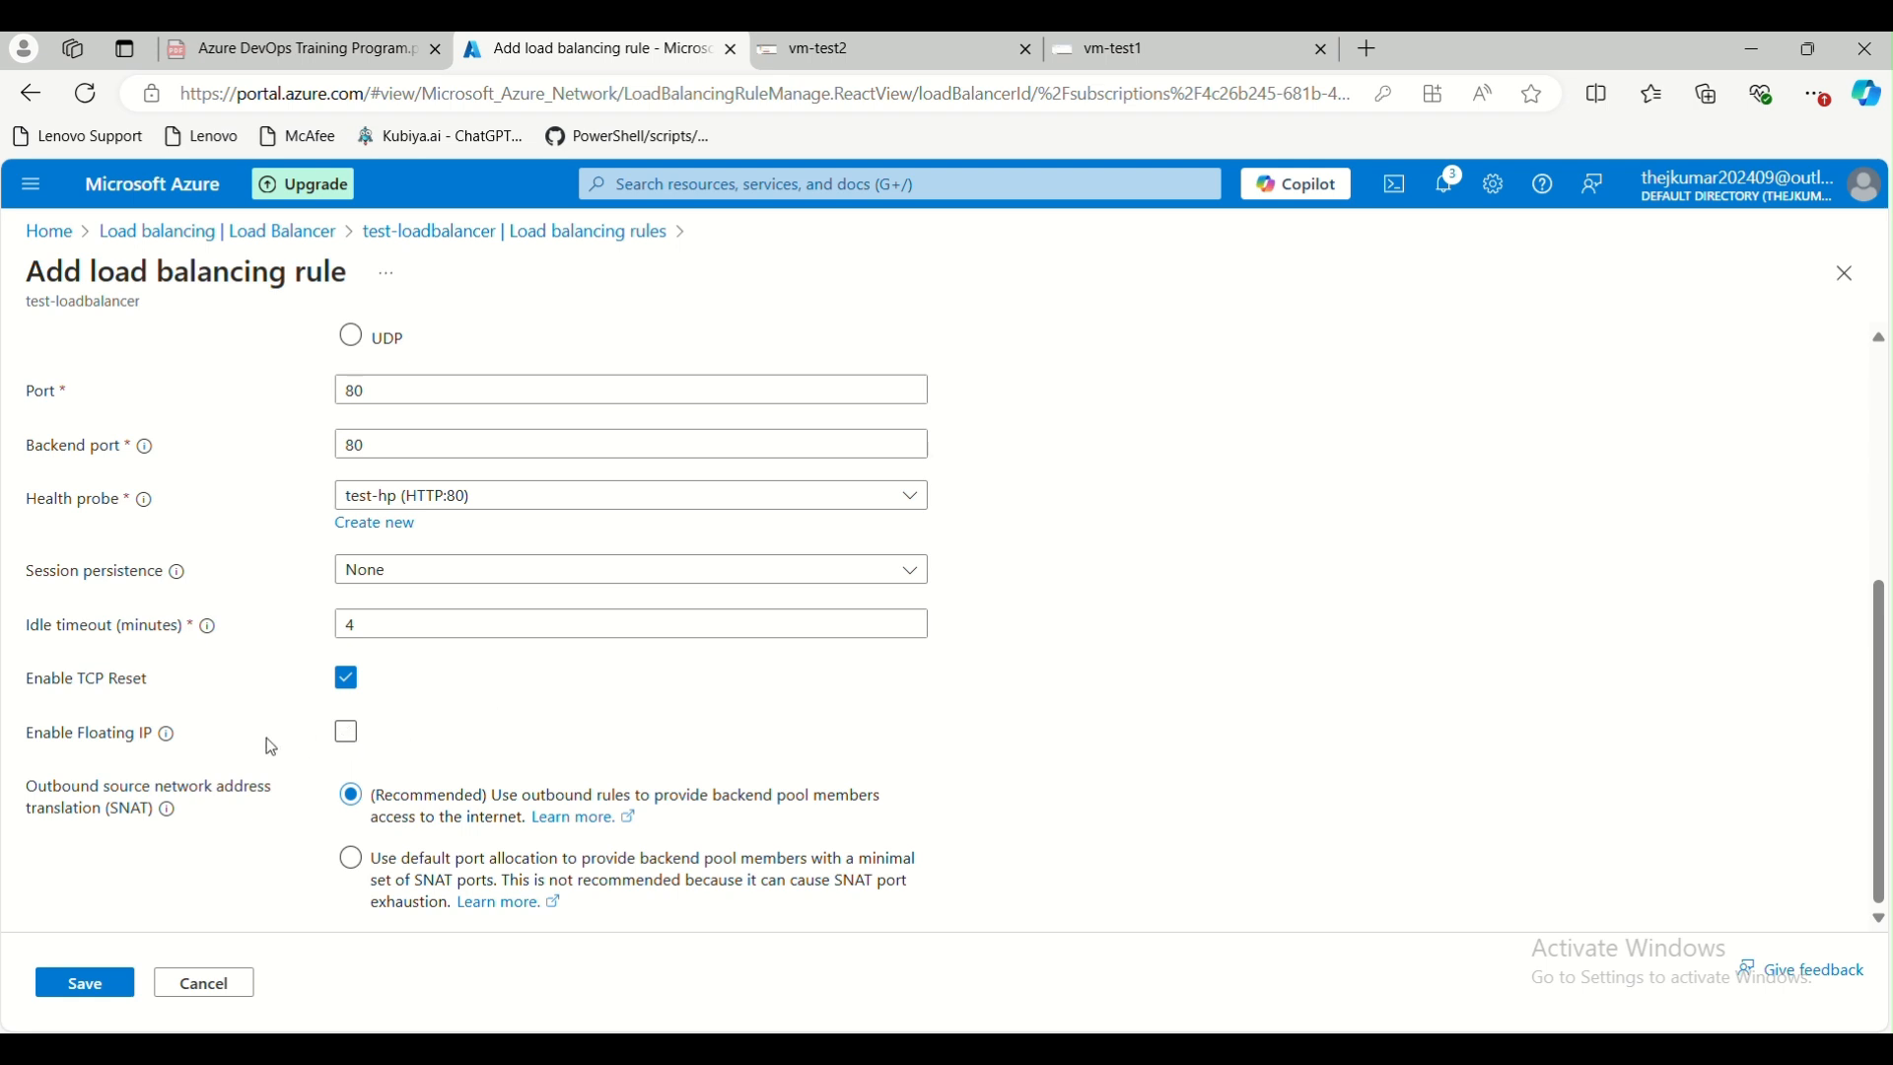
{"action": "mouse_move", "coordinate": [170, 737]}
{"action": "left_click", "coordinate": [353, 868]}
{"action": "left_click", "coordinate": [357, 797]}
{"action": "left_click", "coordinate": [106, 983]}
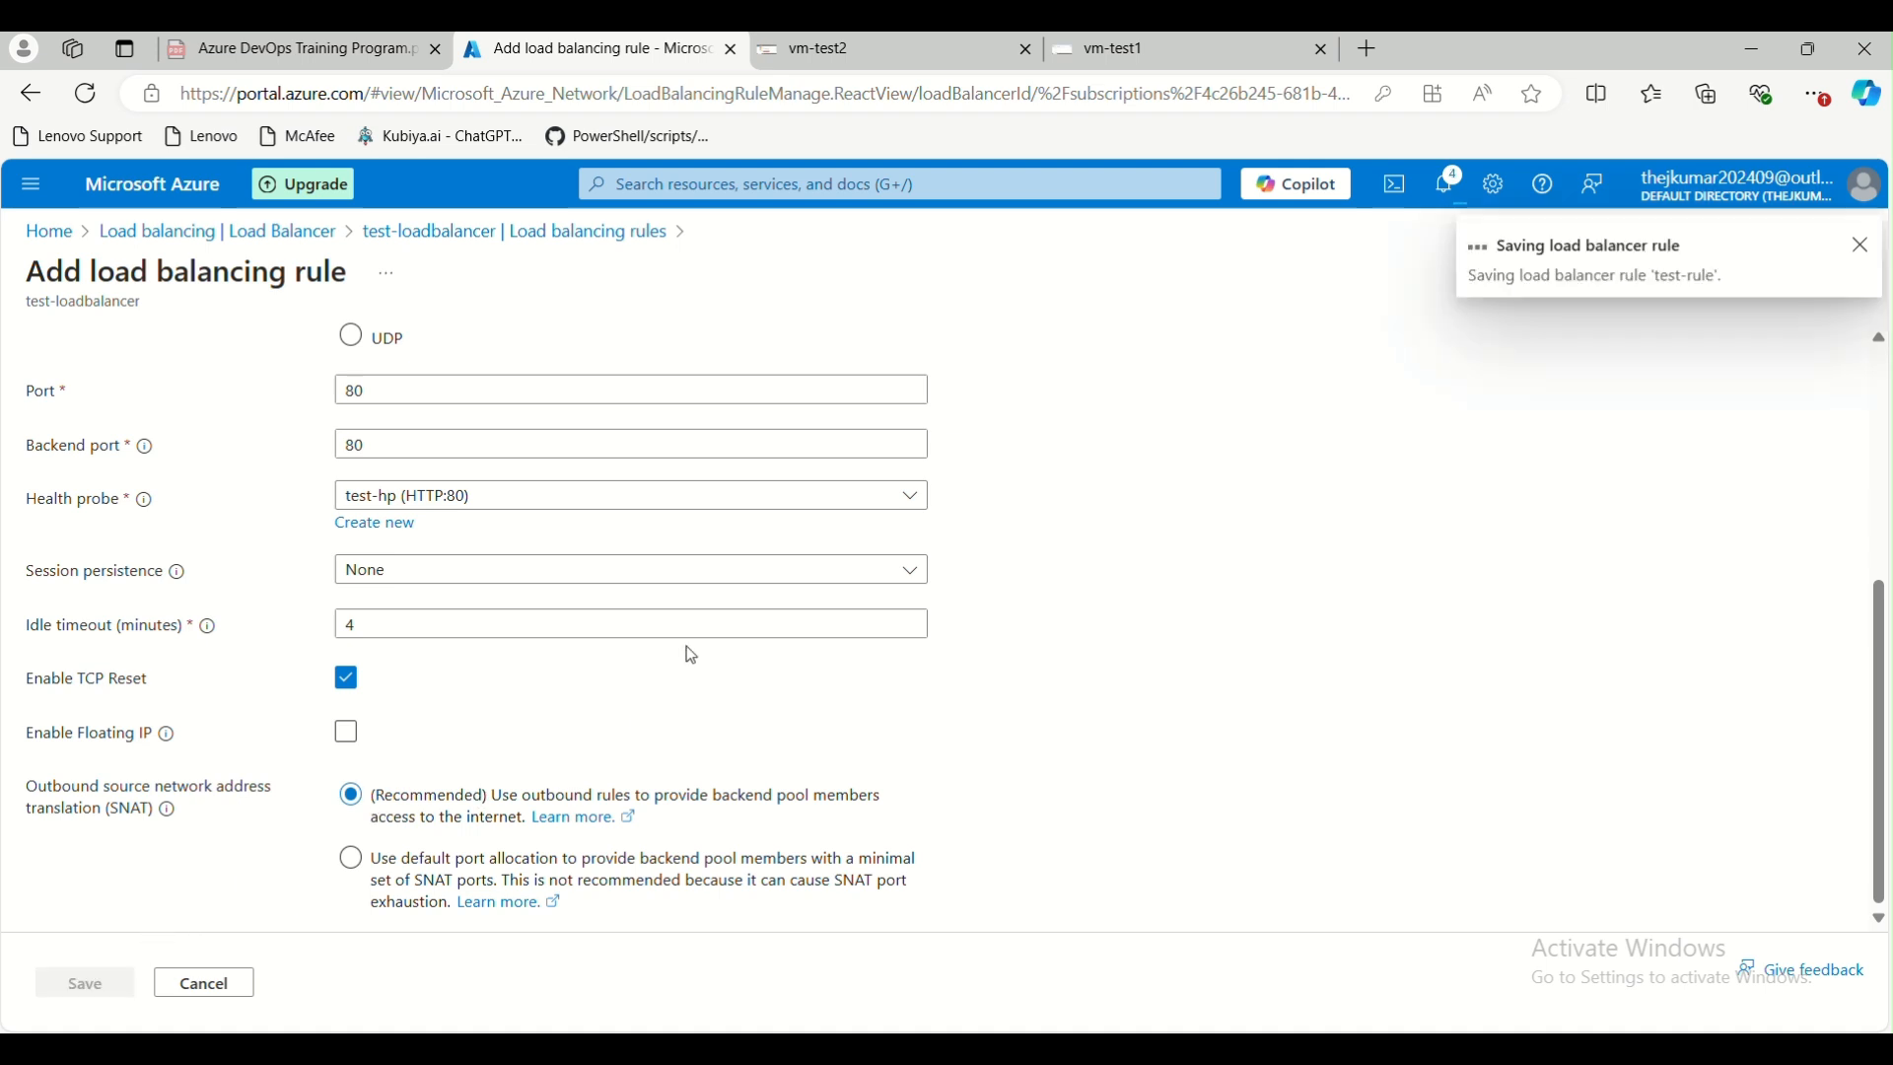
{"action": "scroll", "coordinate": [686, 647], "scroll_direction": "up", "scroll_amount": 5}
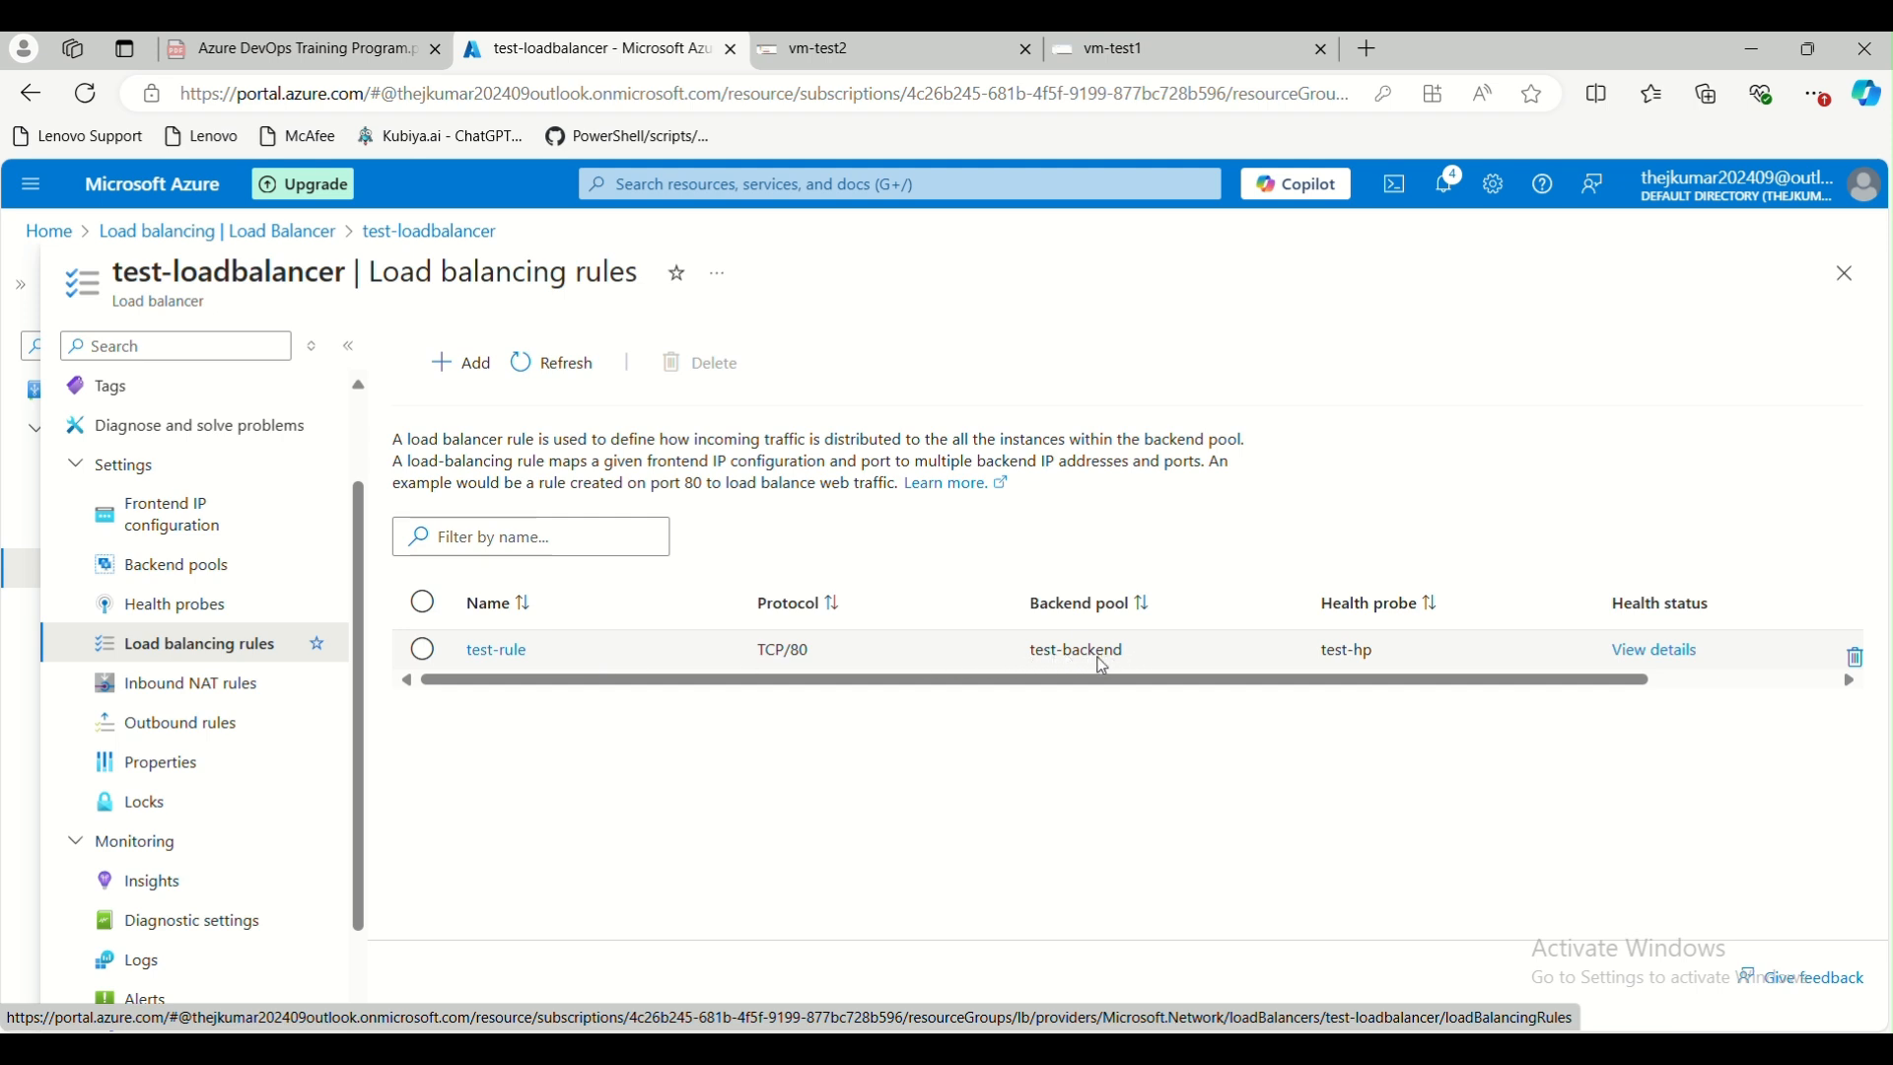
Review the health status details of test-rule and the state of each backend instance
{"action": "left_click", "coordinate": [1336, 659]}
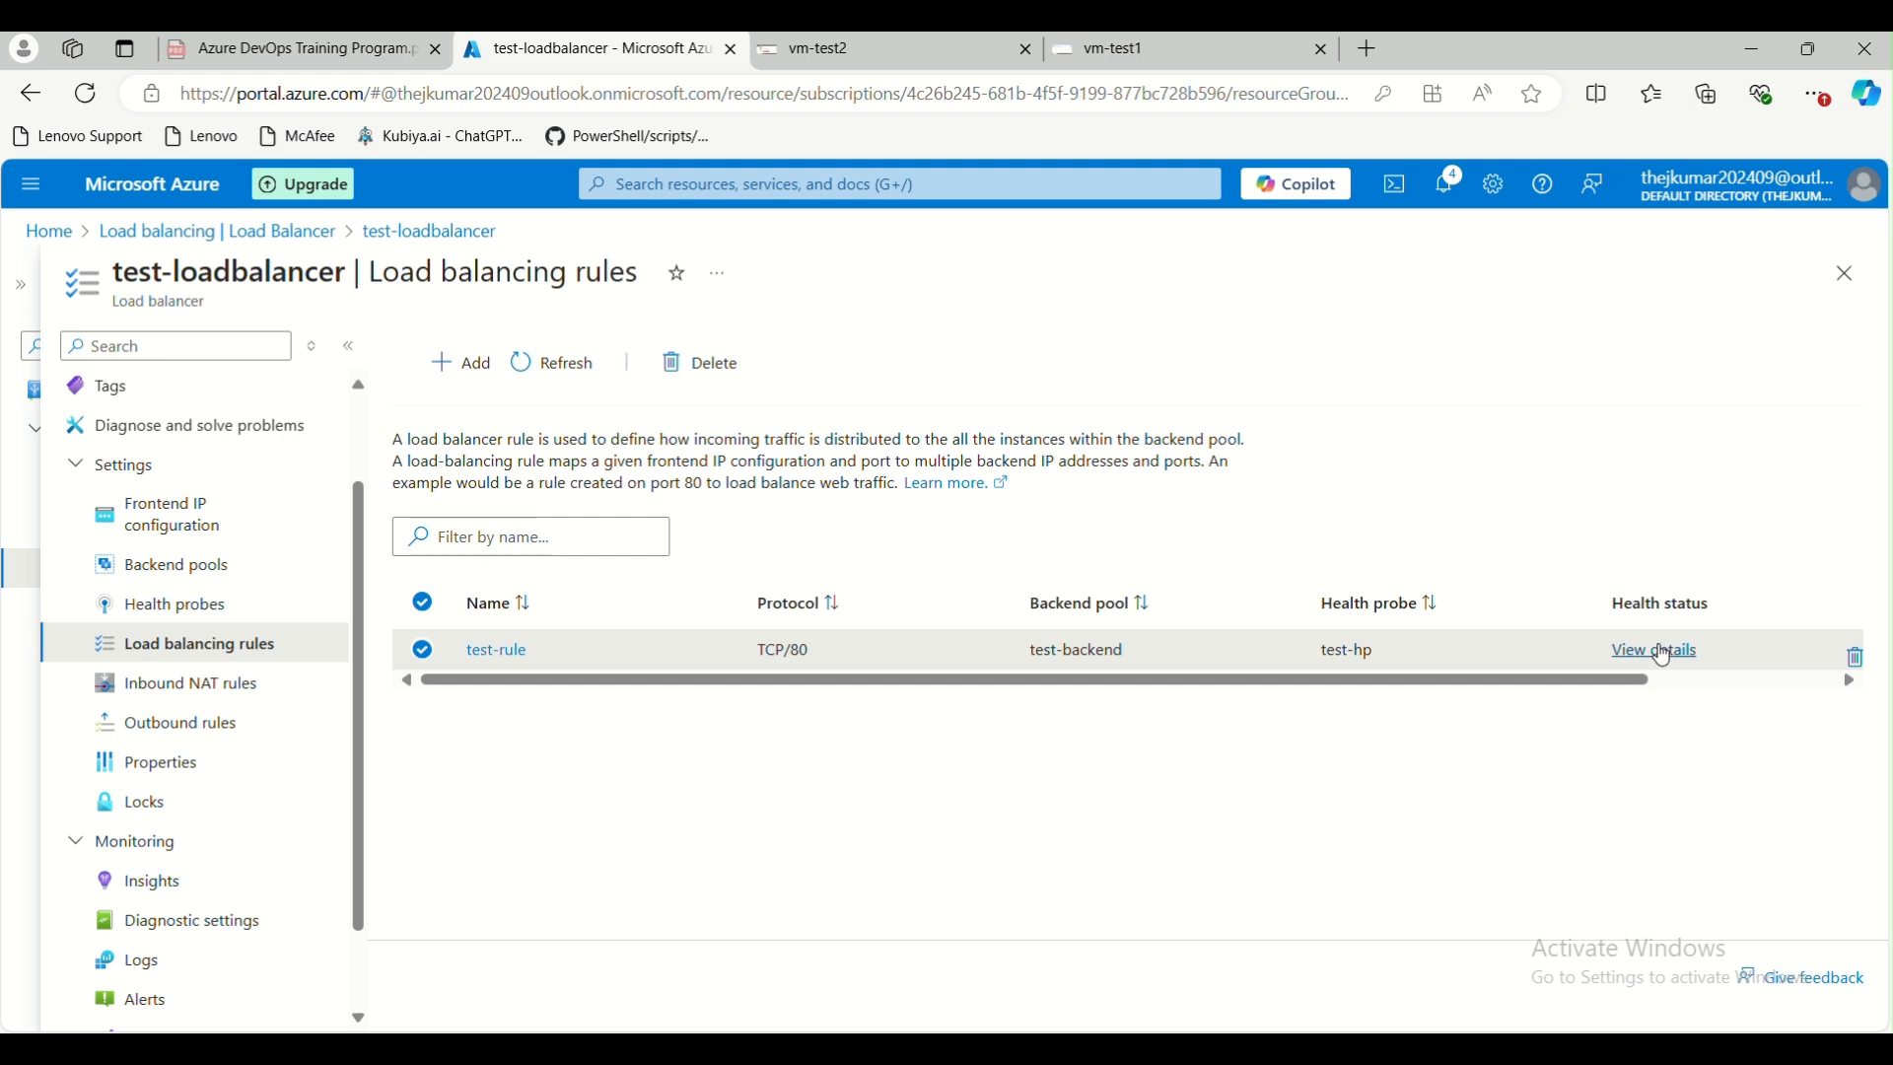
{"action": "left_click", "coordinate": [1658, 654]}
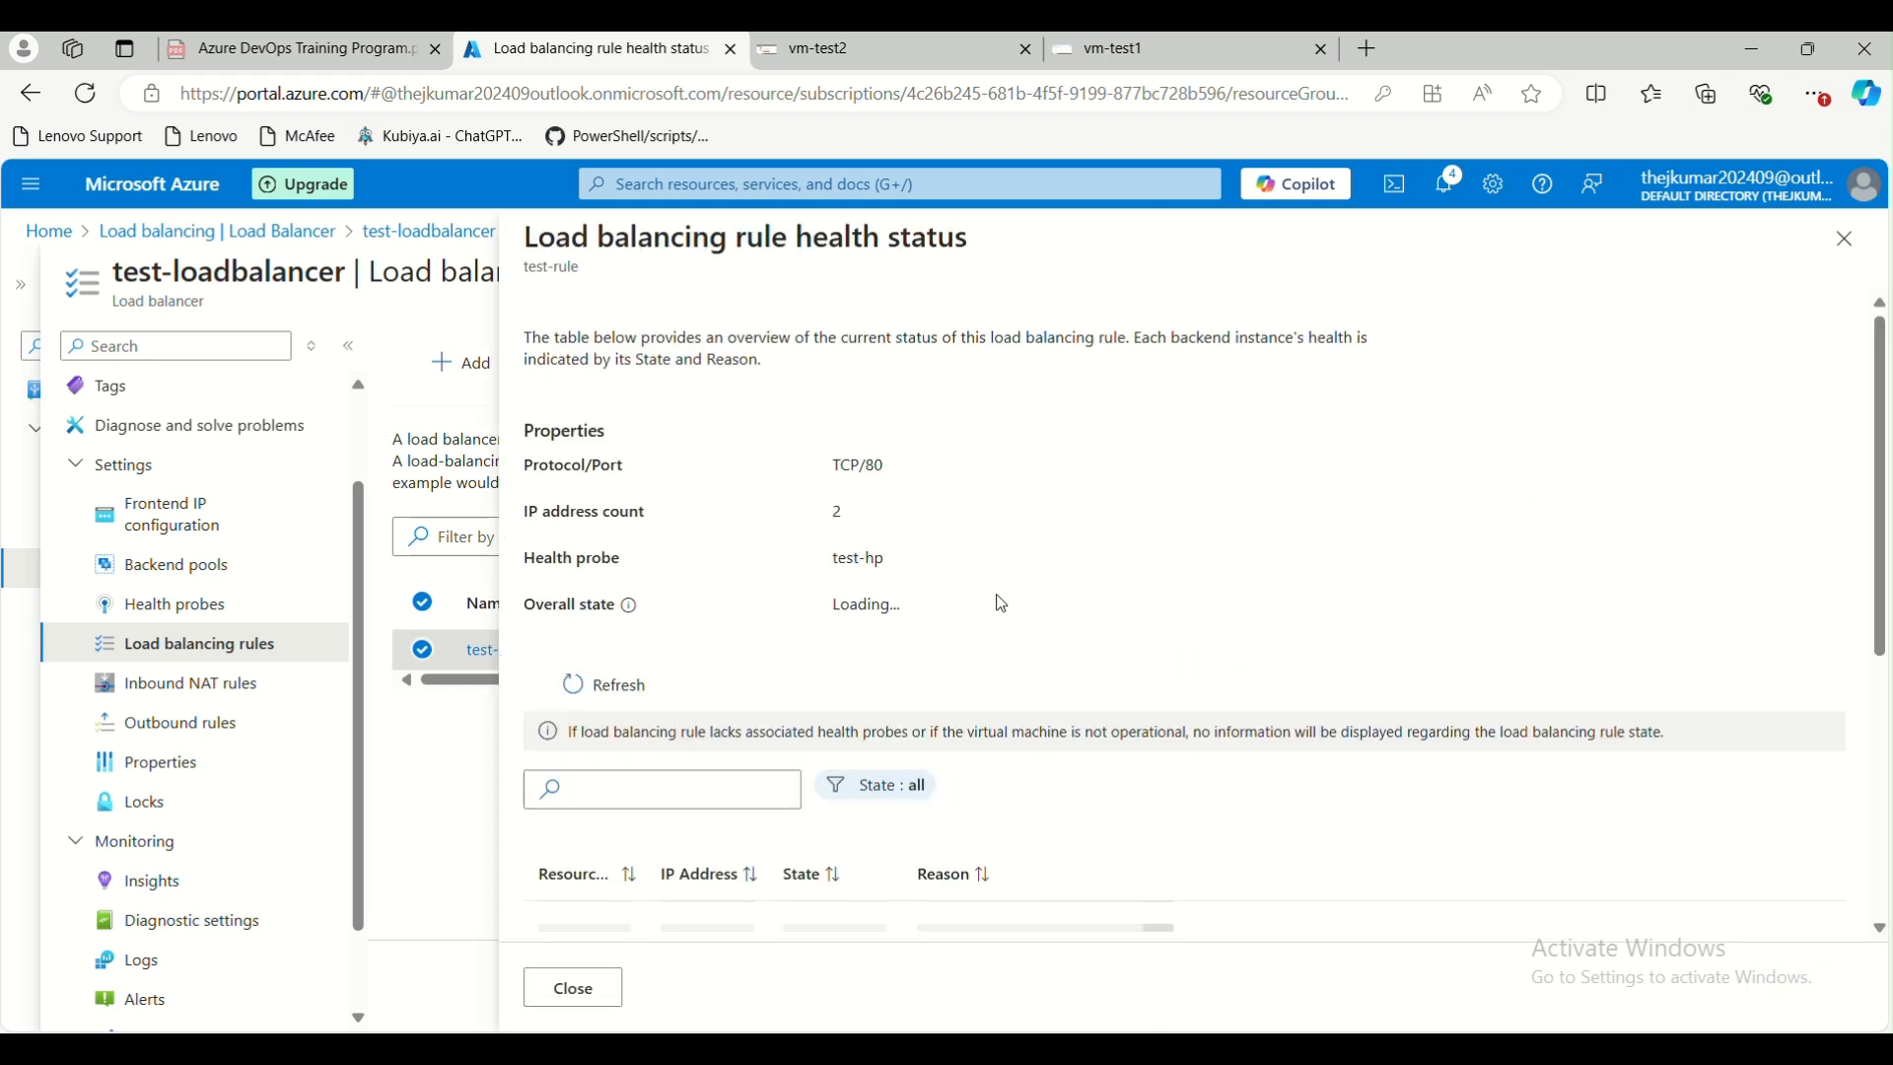
{"action": "scroll", "coordinate": [793, 582], "scroll_direction": "down", "scroll_amount": 1}
{"action": "scroll", "coordinate": [715, 736], "scroll_direction": "down", "scroll_amount": 3}
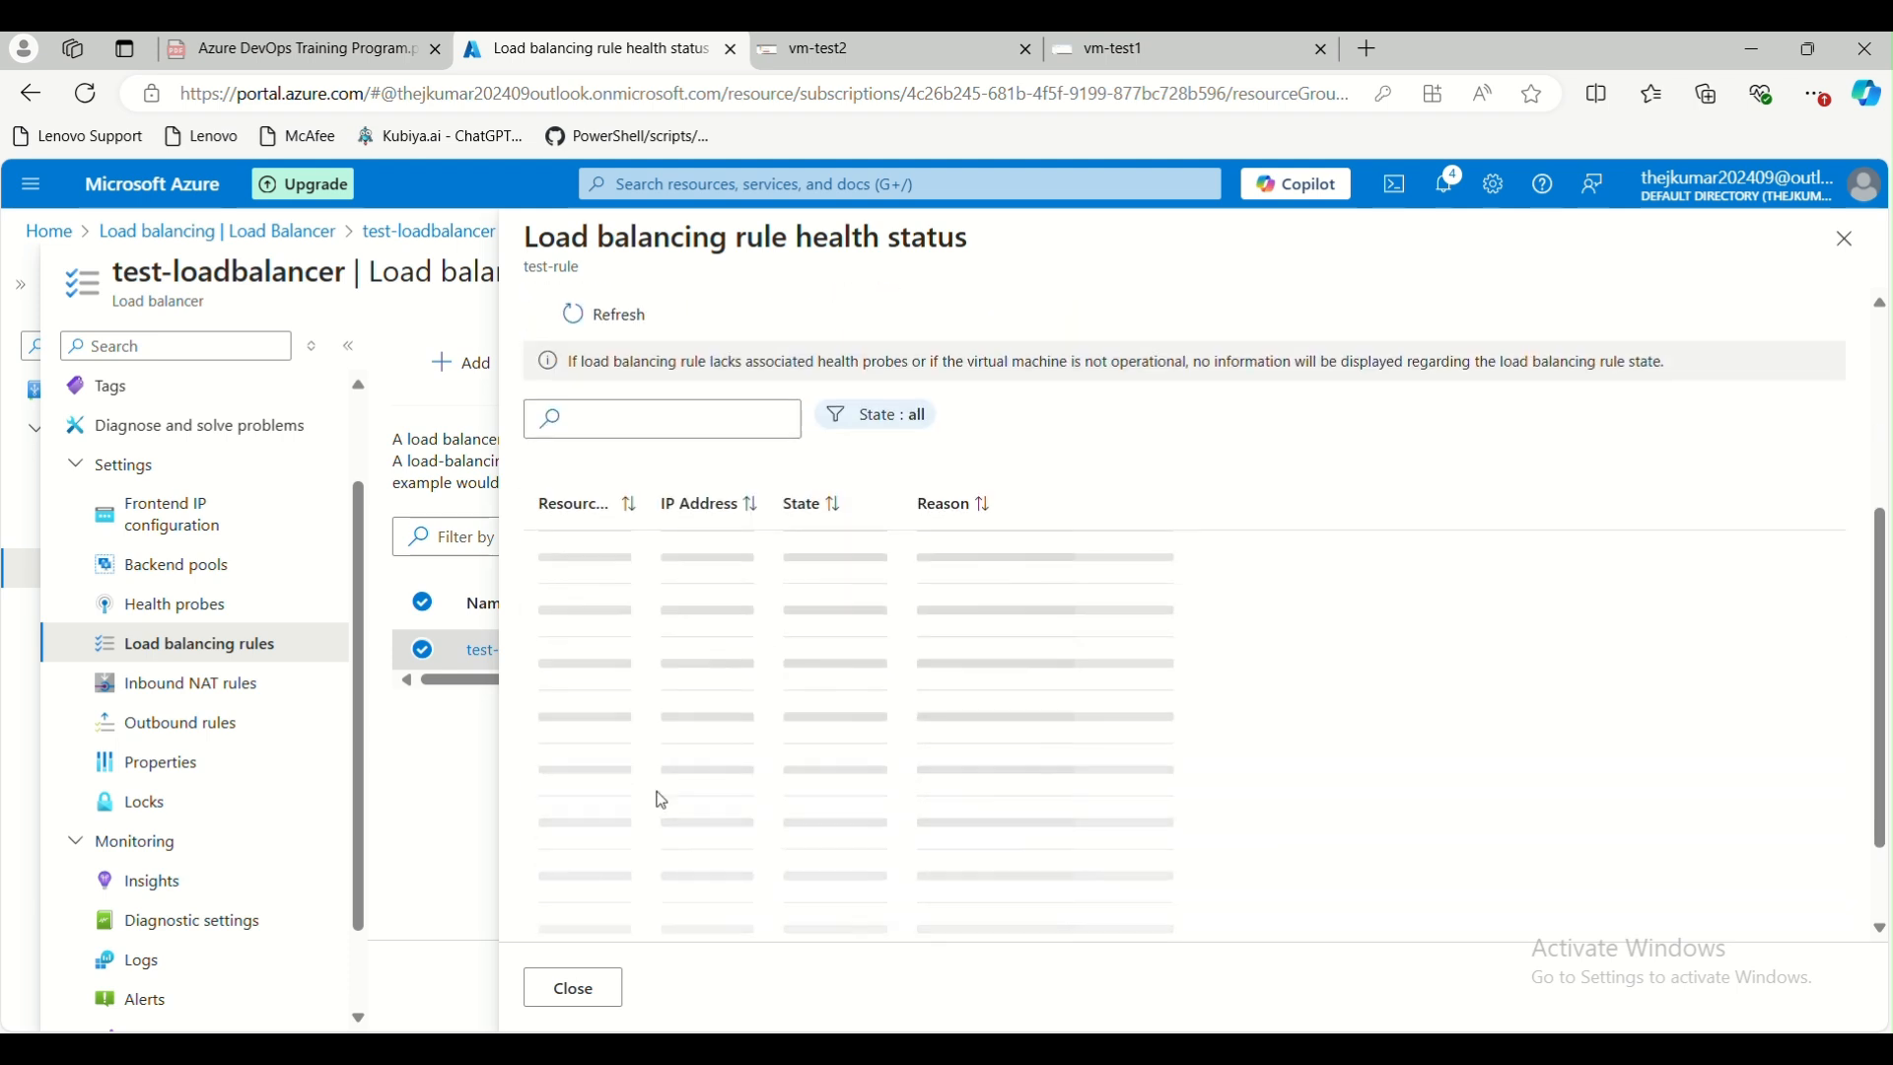
{"action": "scroll", "coordinate": [830, 649], "scroll_direction": "up", "scroll_amount": 3}
{"action": "scroll", "coordinate": [828, 649], "scroll_direction": "down", "scroll_amount": 1}
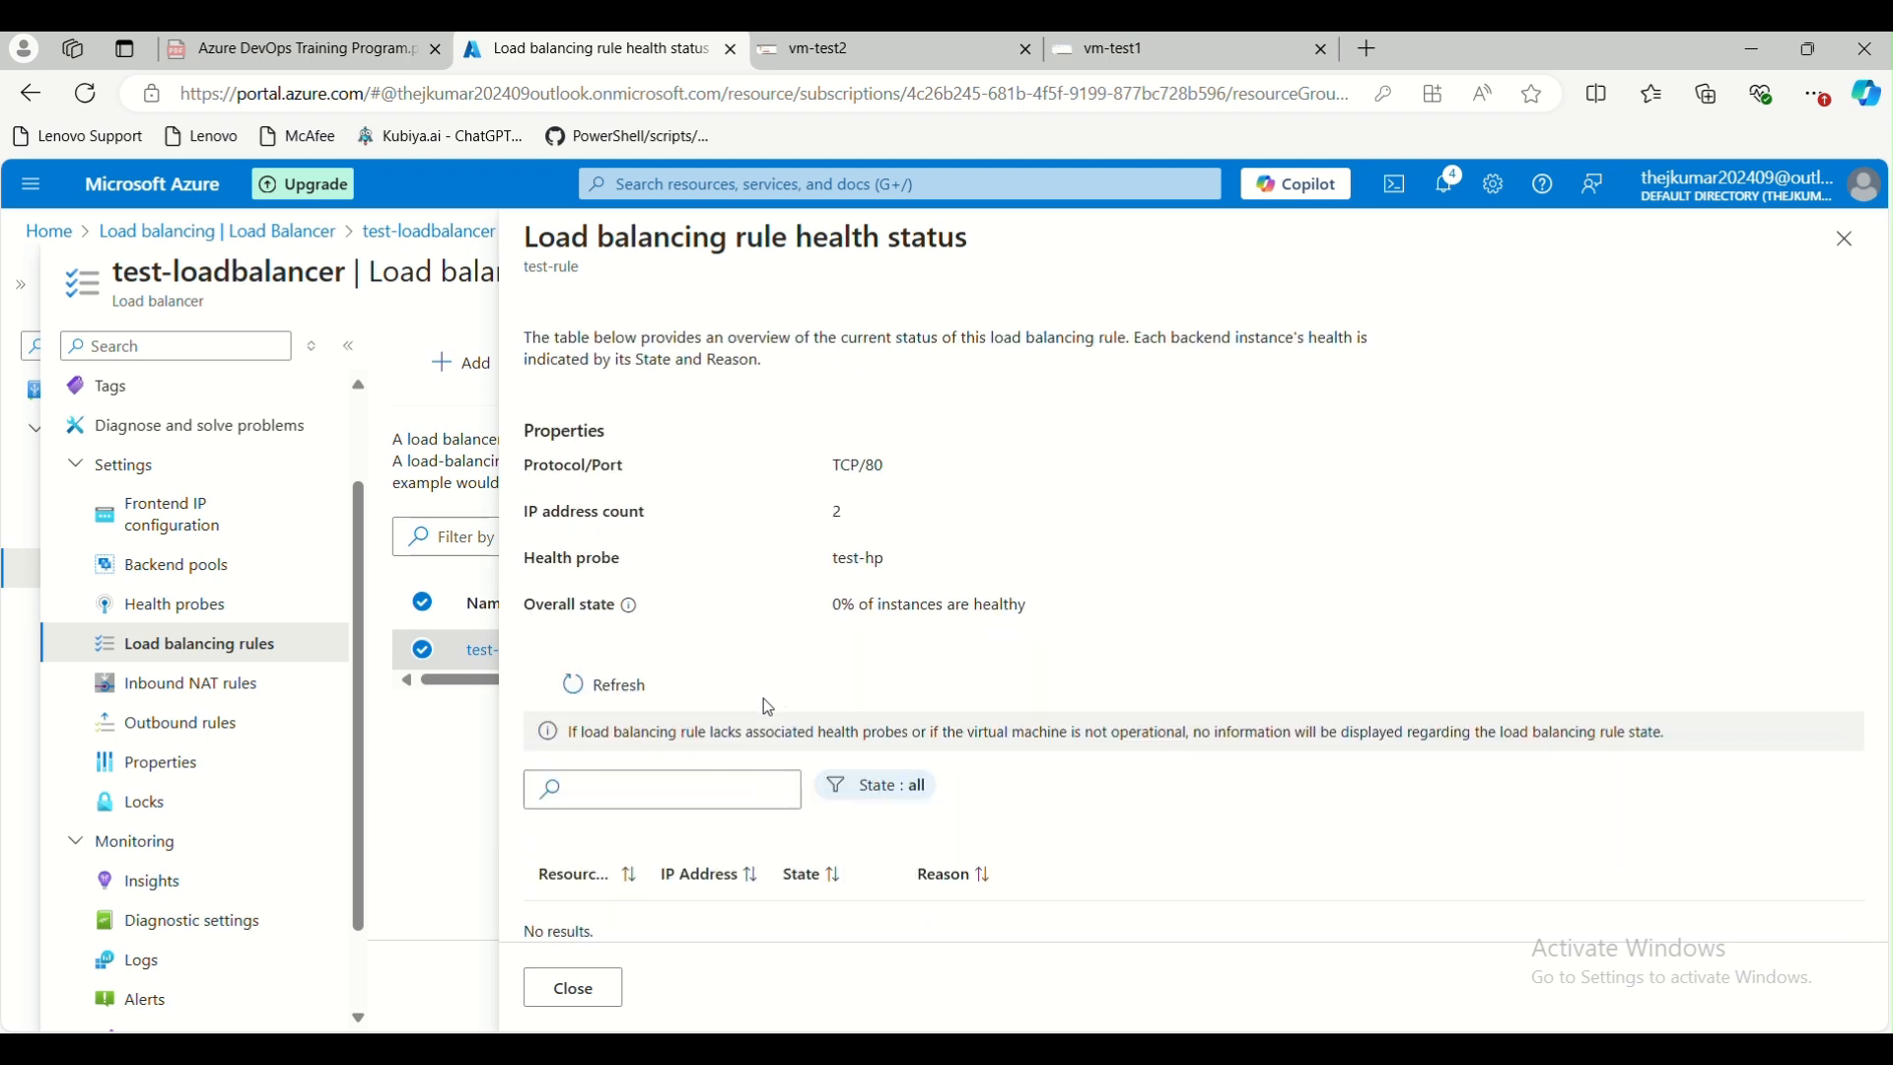
{"action": "scroll", "coordinate": [833, 749], "scroll_direction": "down", "scroll_amount": 1}
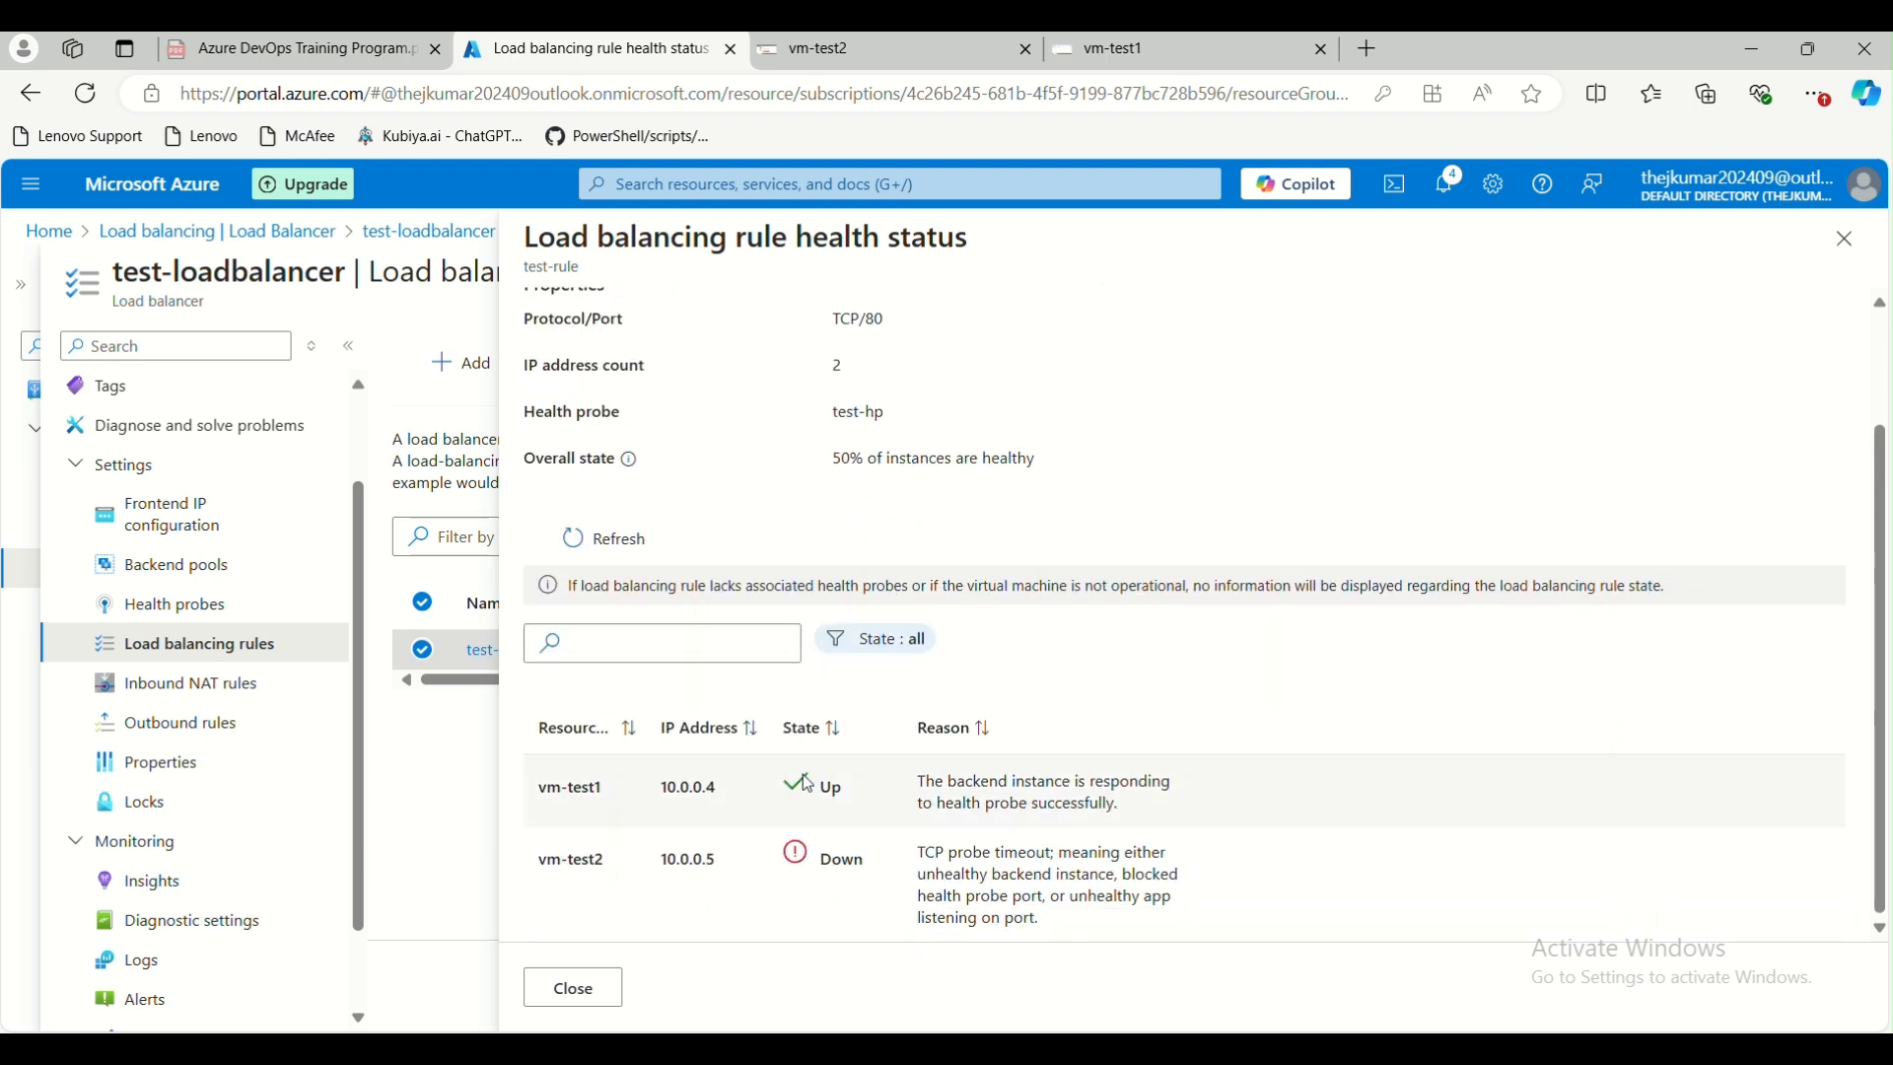
{"action": "left_click_drag", "start_coordinate": [540, 789], "coordinate": [607, 791]}
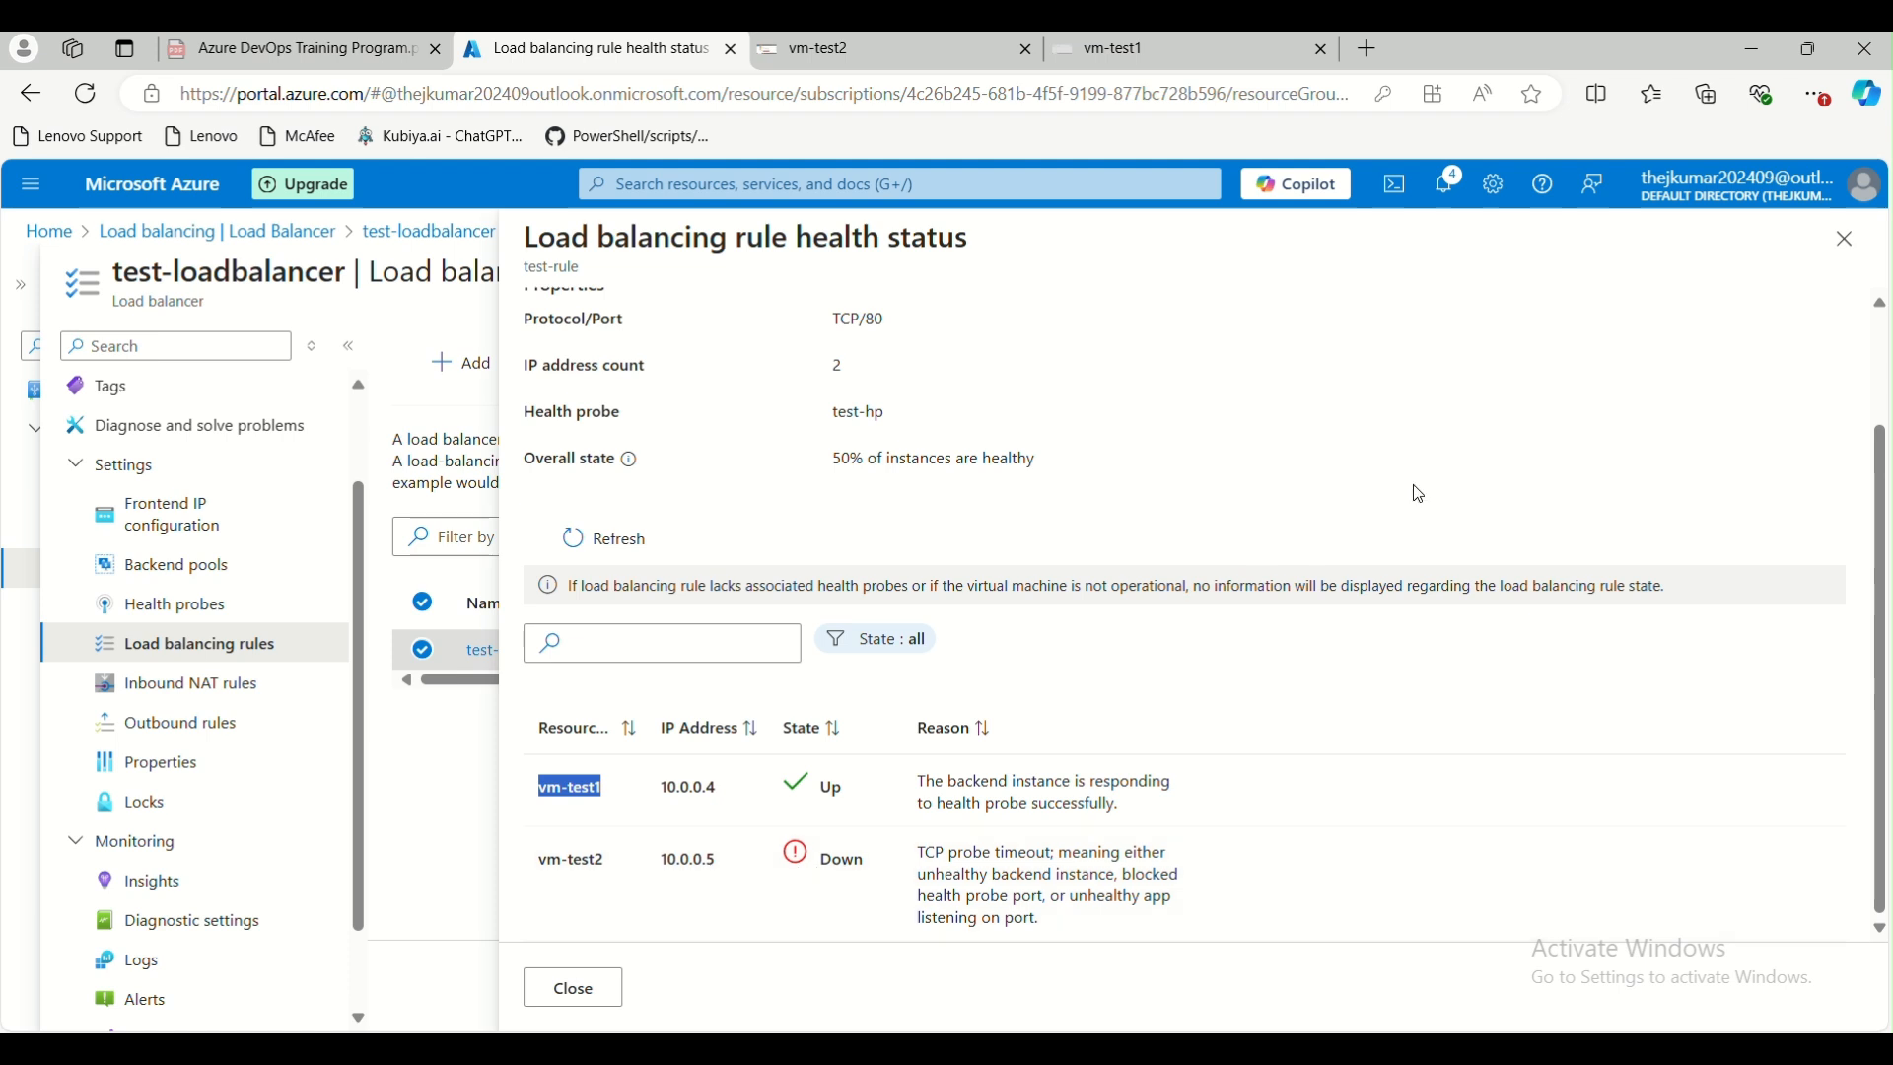
{"action": "left_click", "coordinate": [1846, 240]}
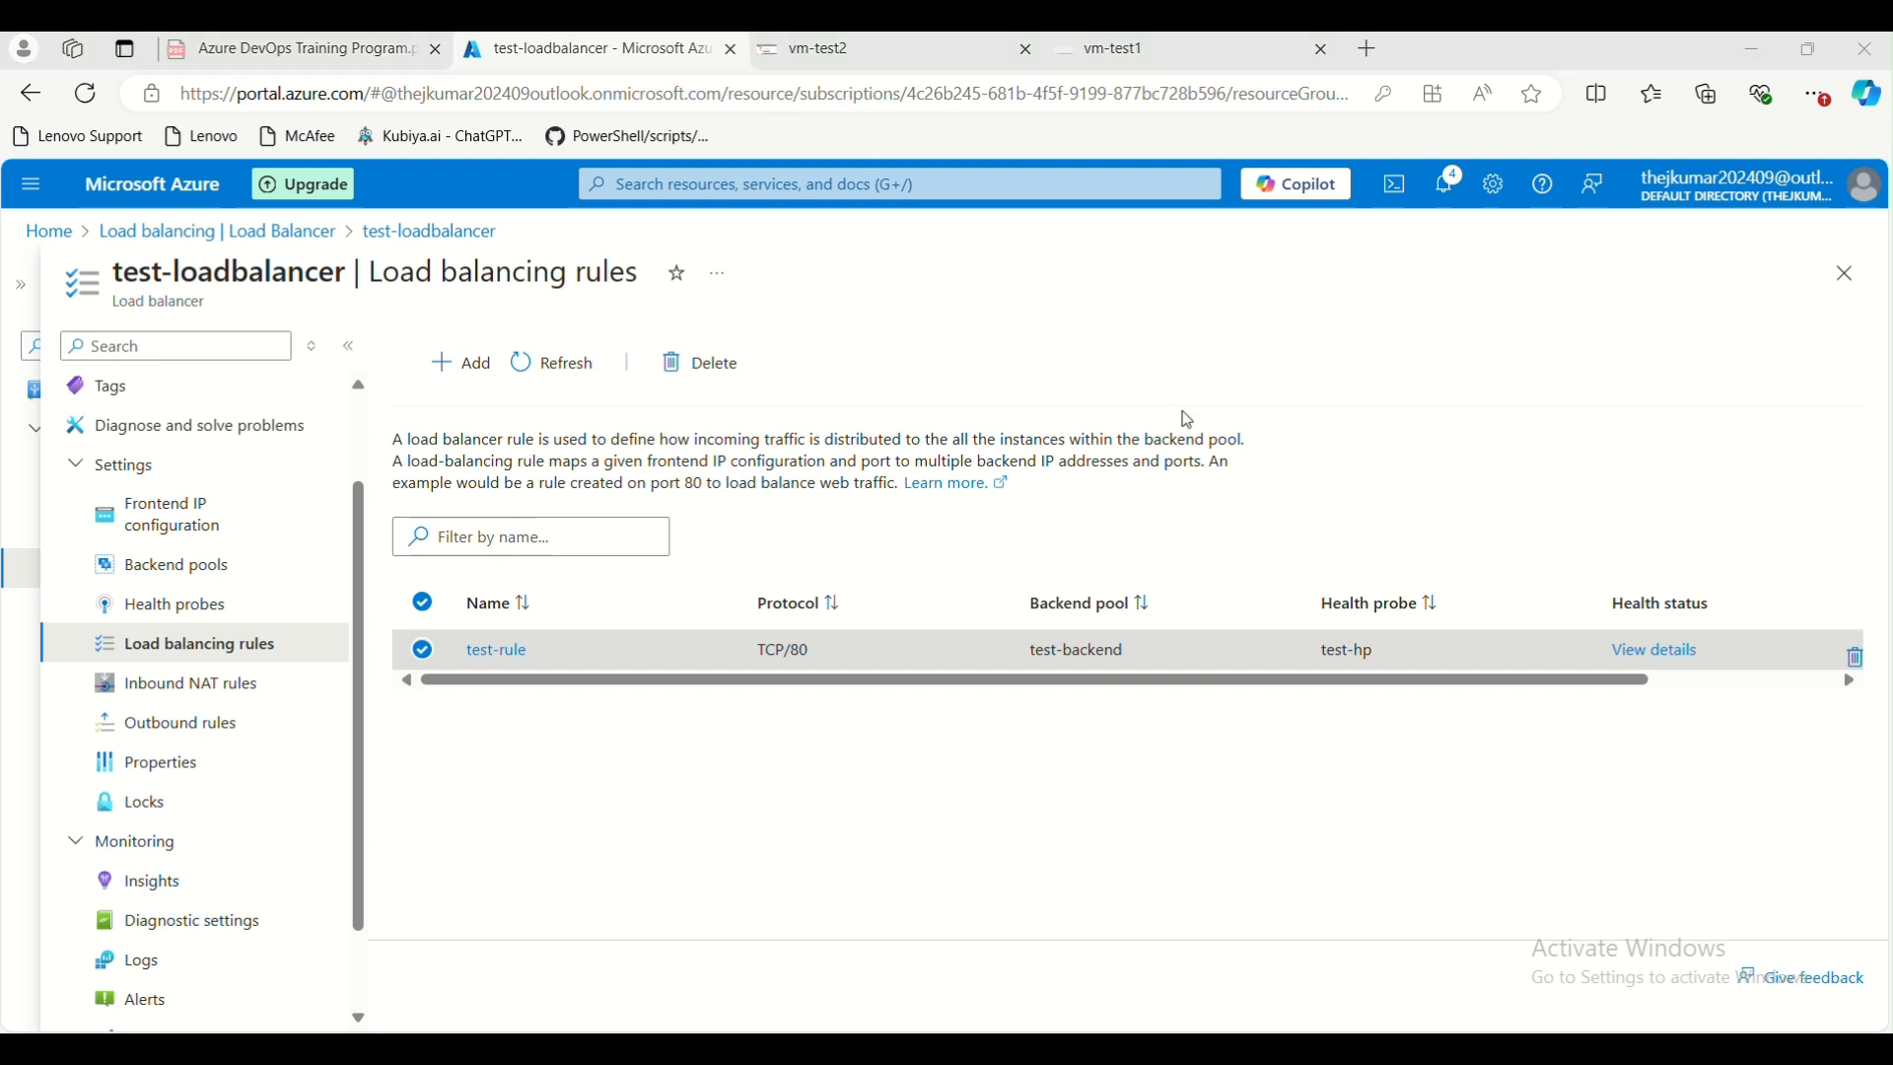
Switch to the vm-test2 remote session and dismiss the Windows Server deactivation notice
{"action": "left_click_drag", "start_coordinate": [1535, 57], "coordinate": [1260, 156]}
{"action": "left_click", "coordinate": [1050, 144]}
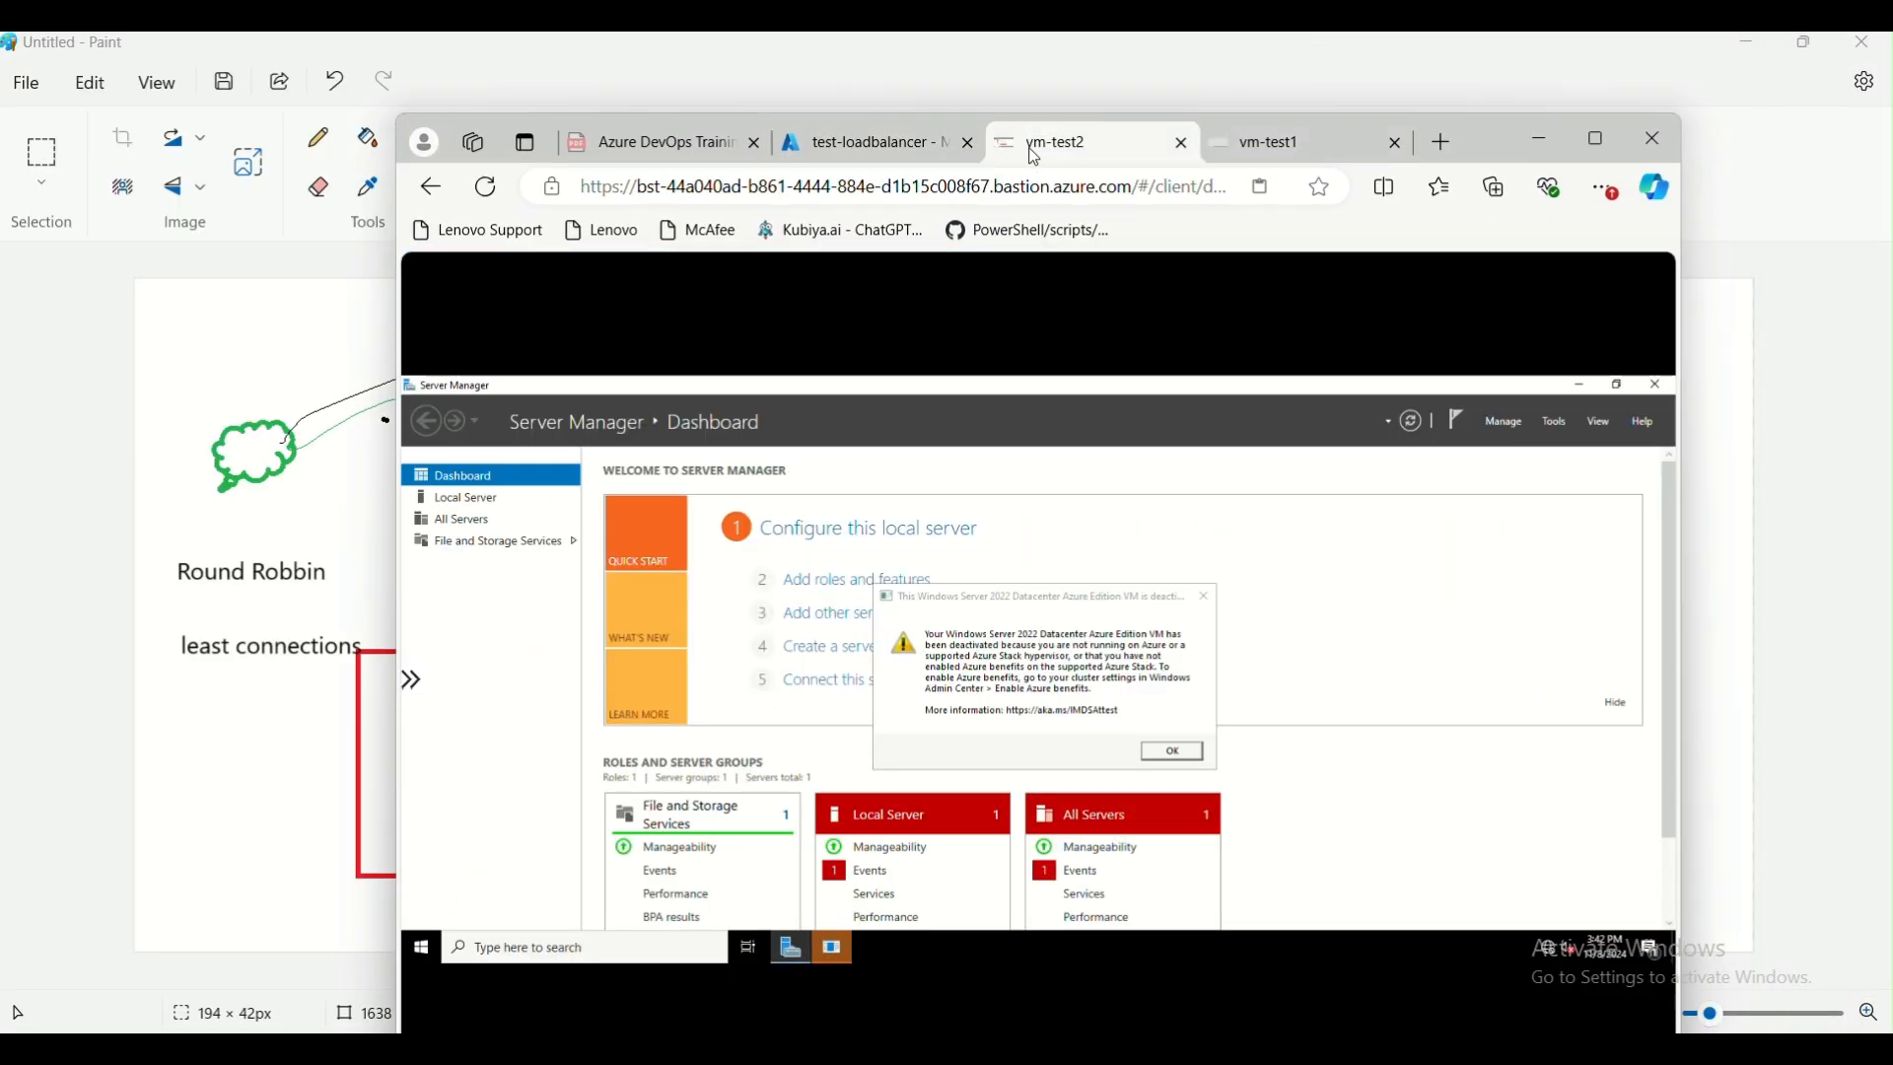
{"action": "left_click", "coordinate": [1600, 139]}
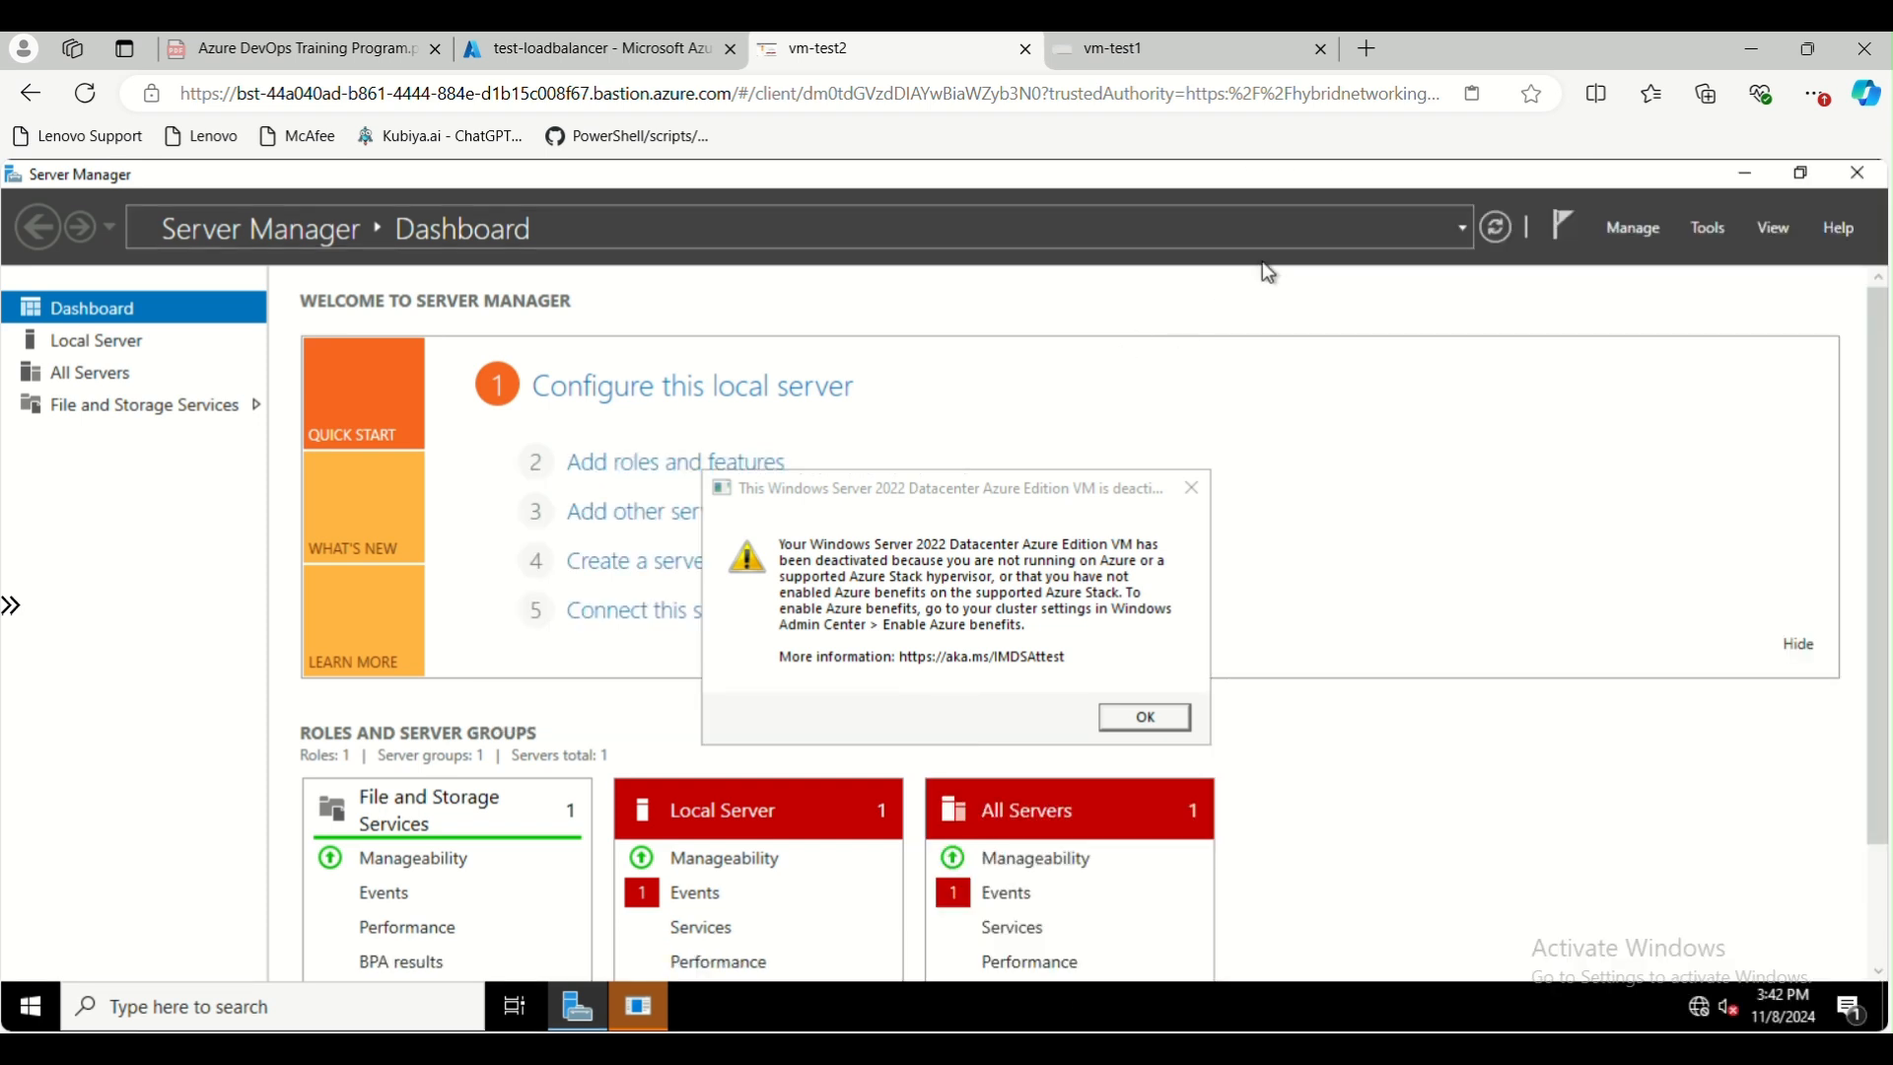
{"action": "left_click", "coordinate": [1162, 719]}
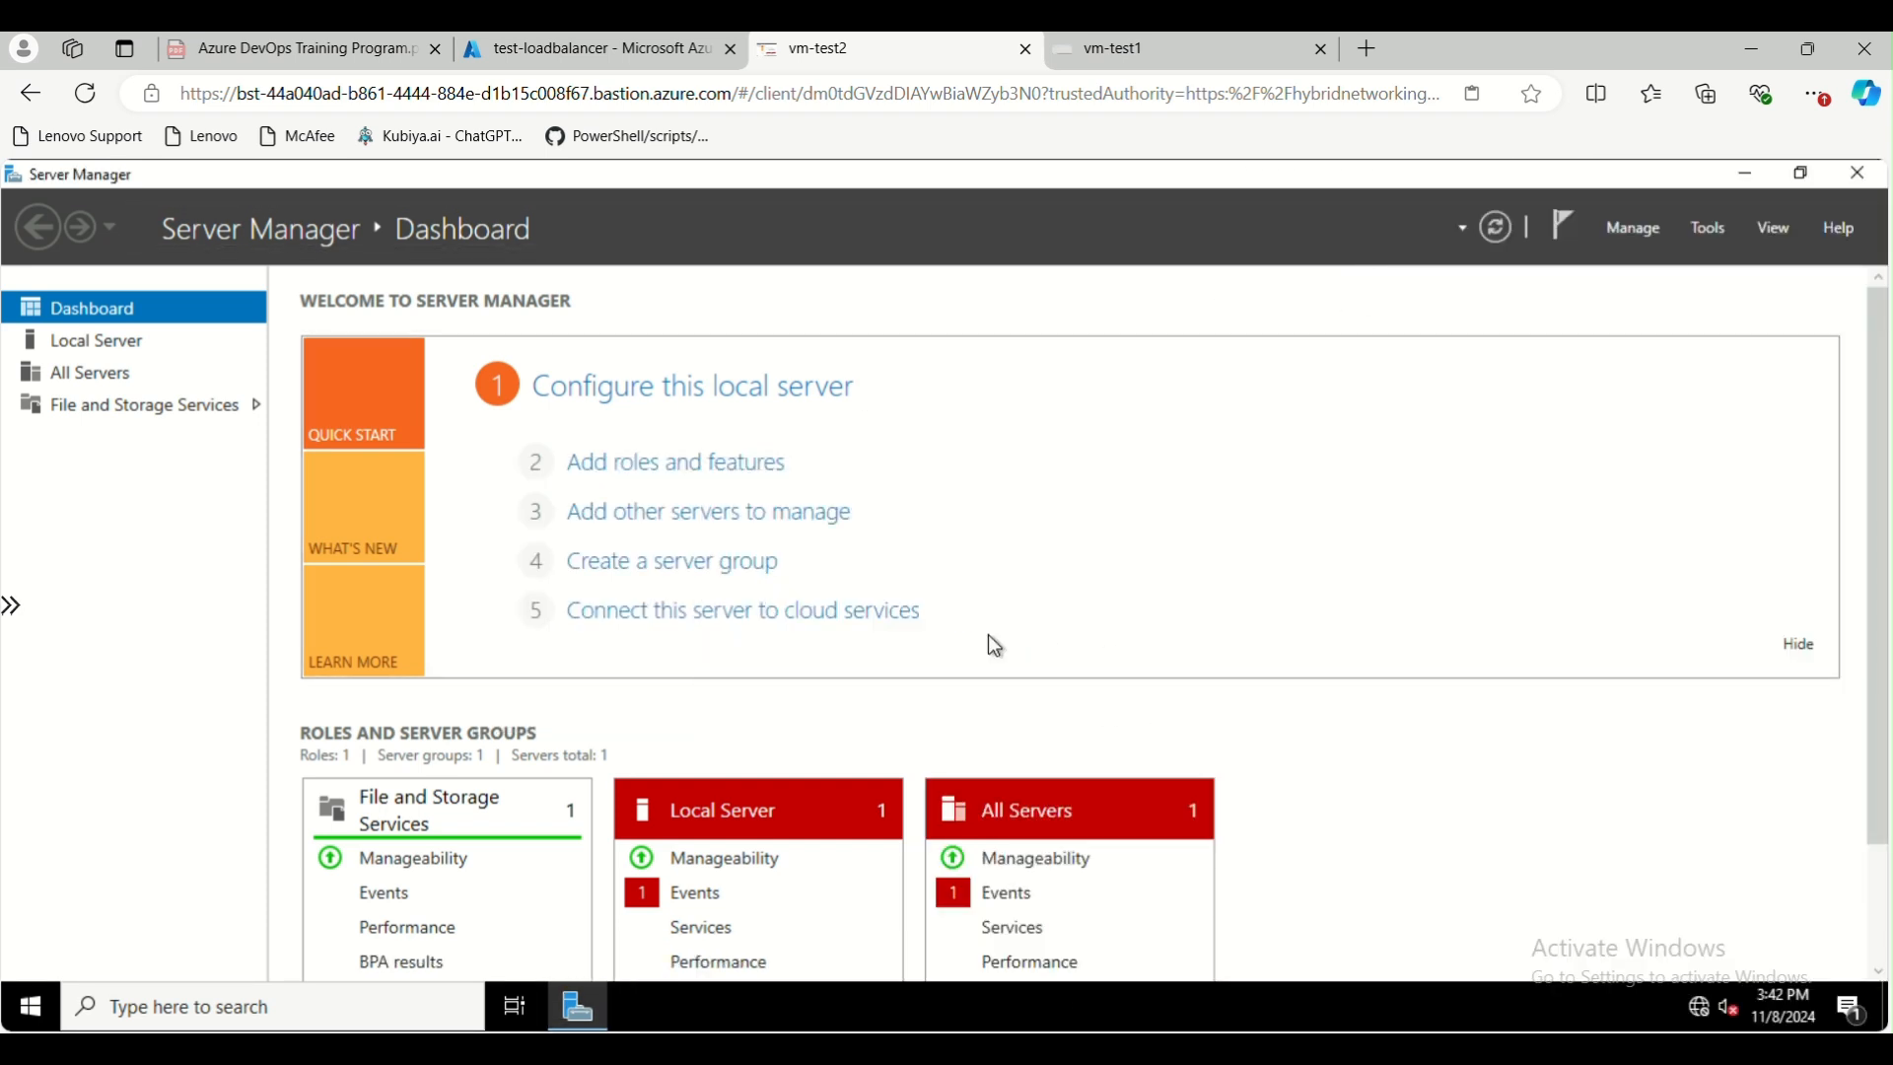
Start a role-based installation on vm-test2 and select the Web Server (IIS) role with its management tools
{"action": "left_click", "coordinate": [662, 471]}
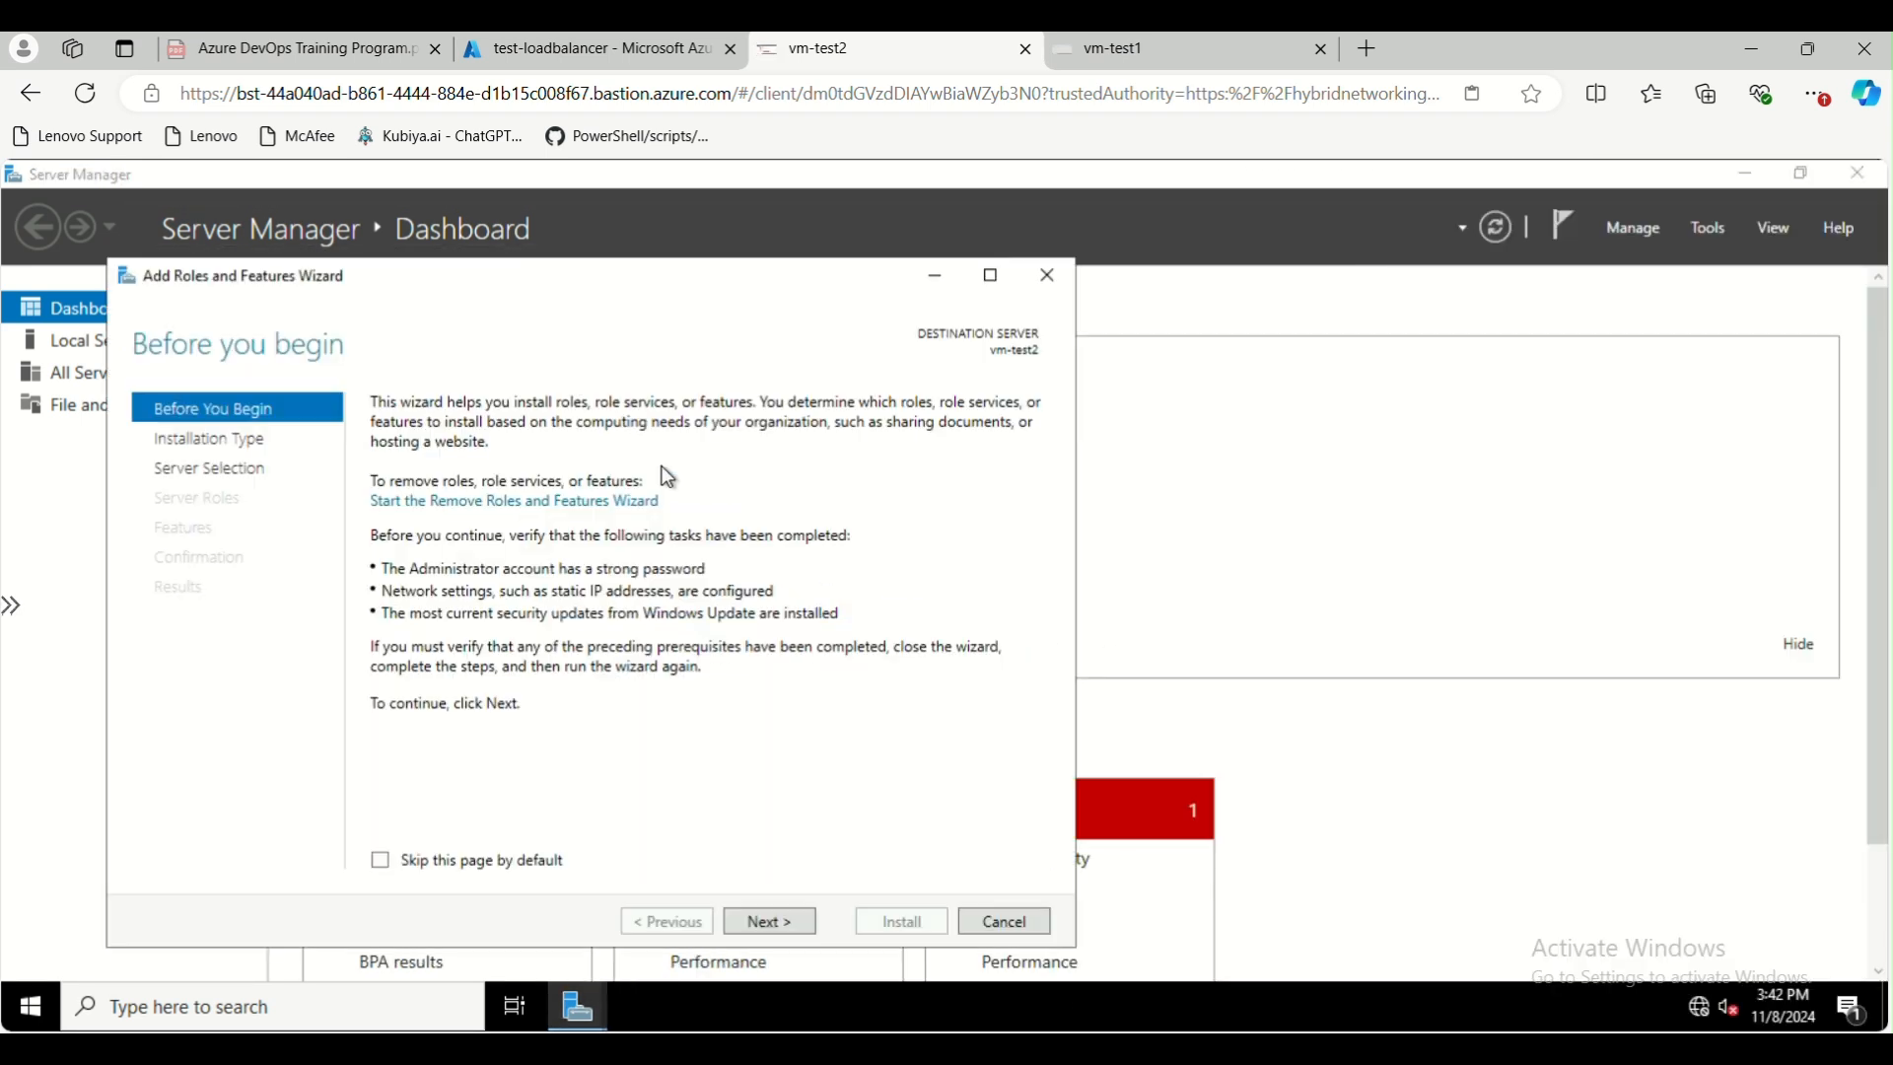
{"action": "left_click", "coordinate": [791, 925]}
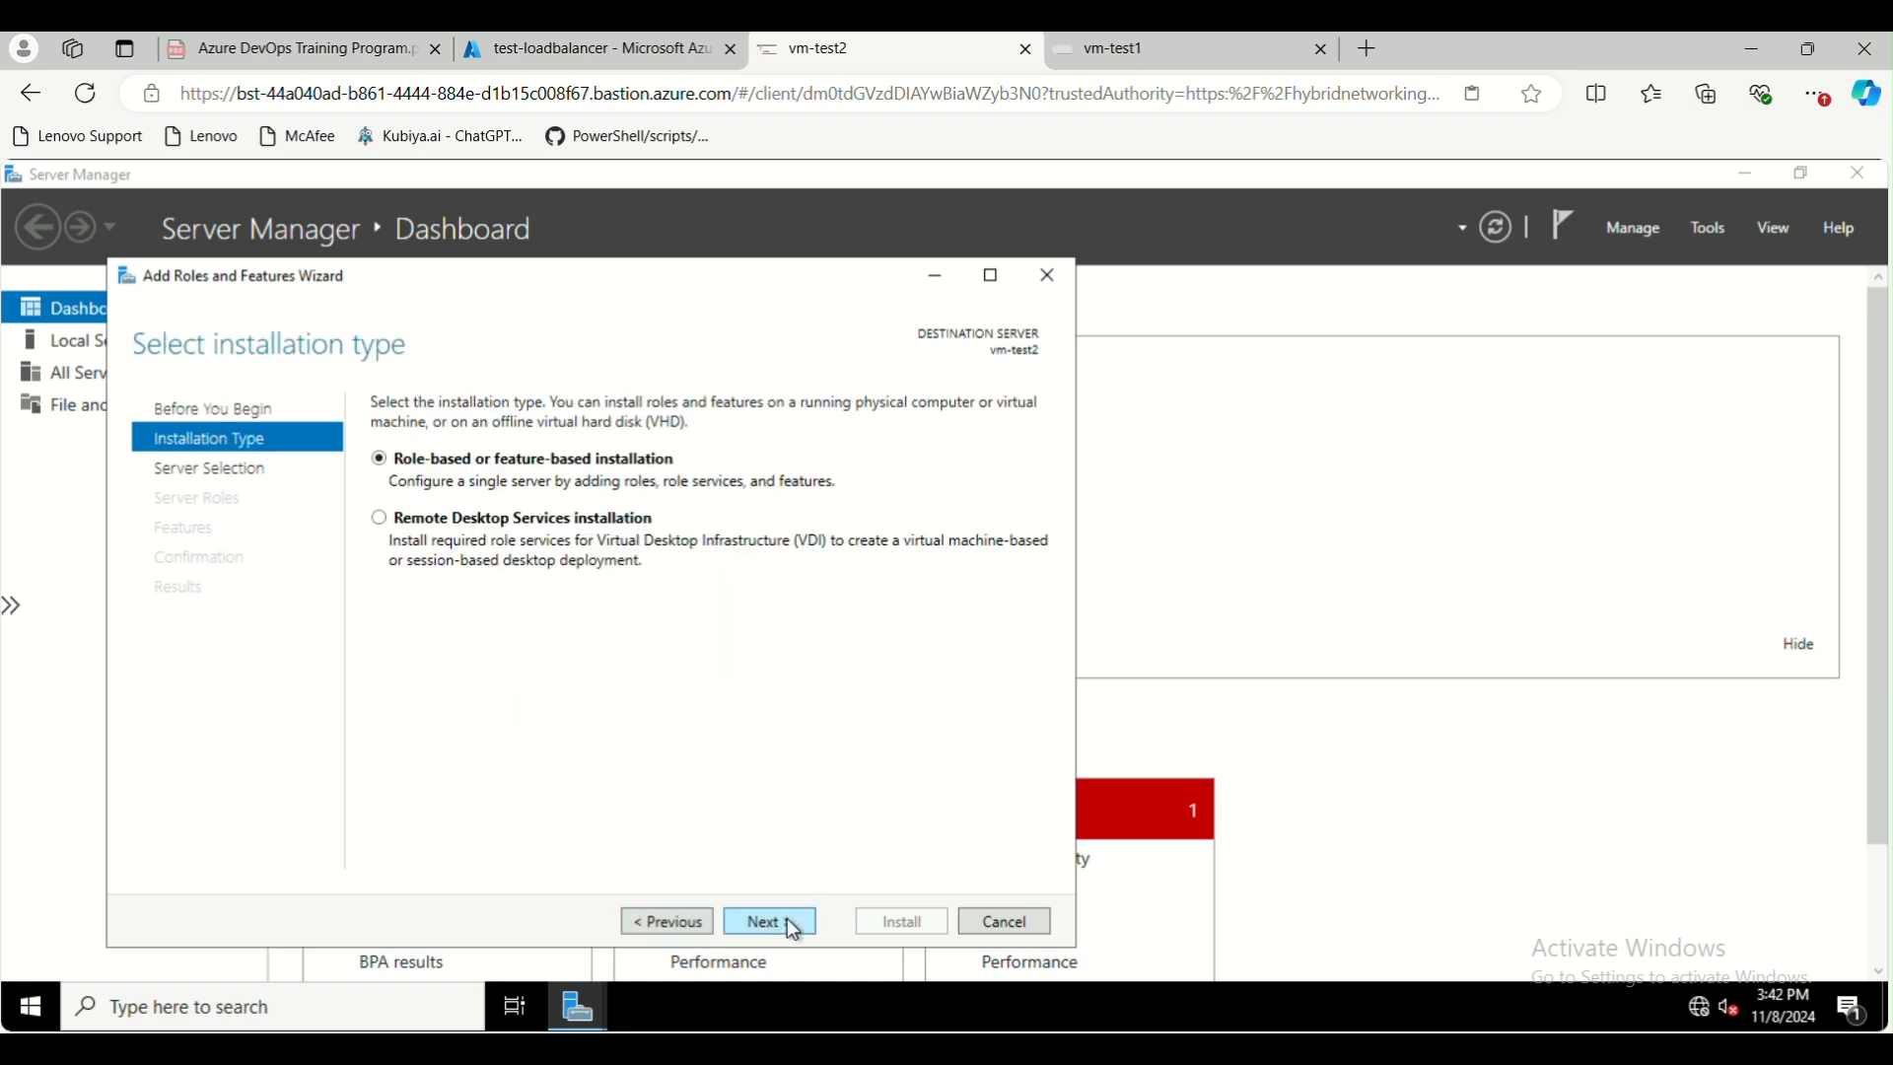
{"action": "left_click", "coordinate": [791, 925]}
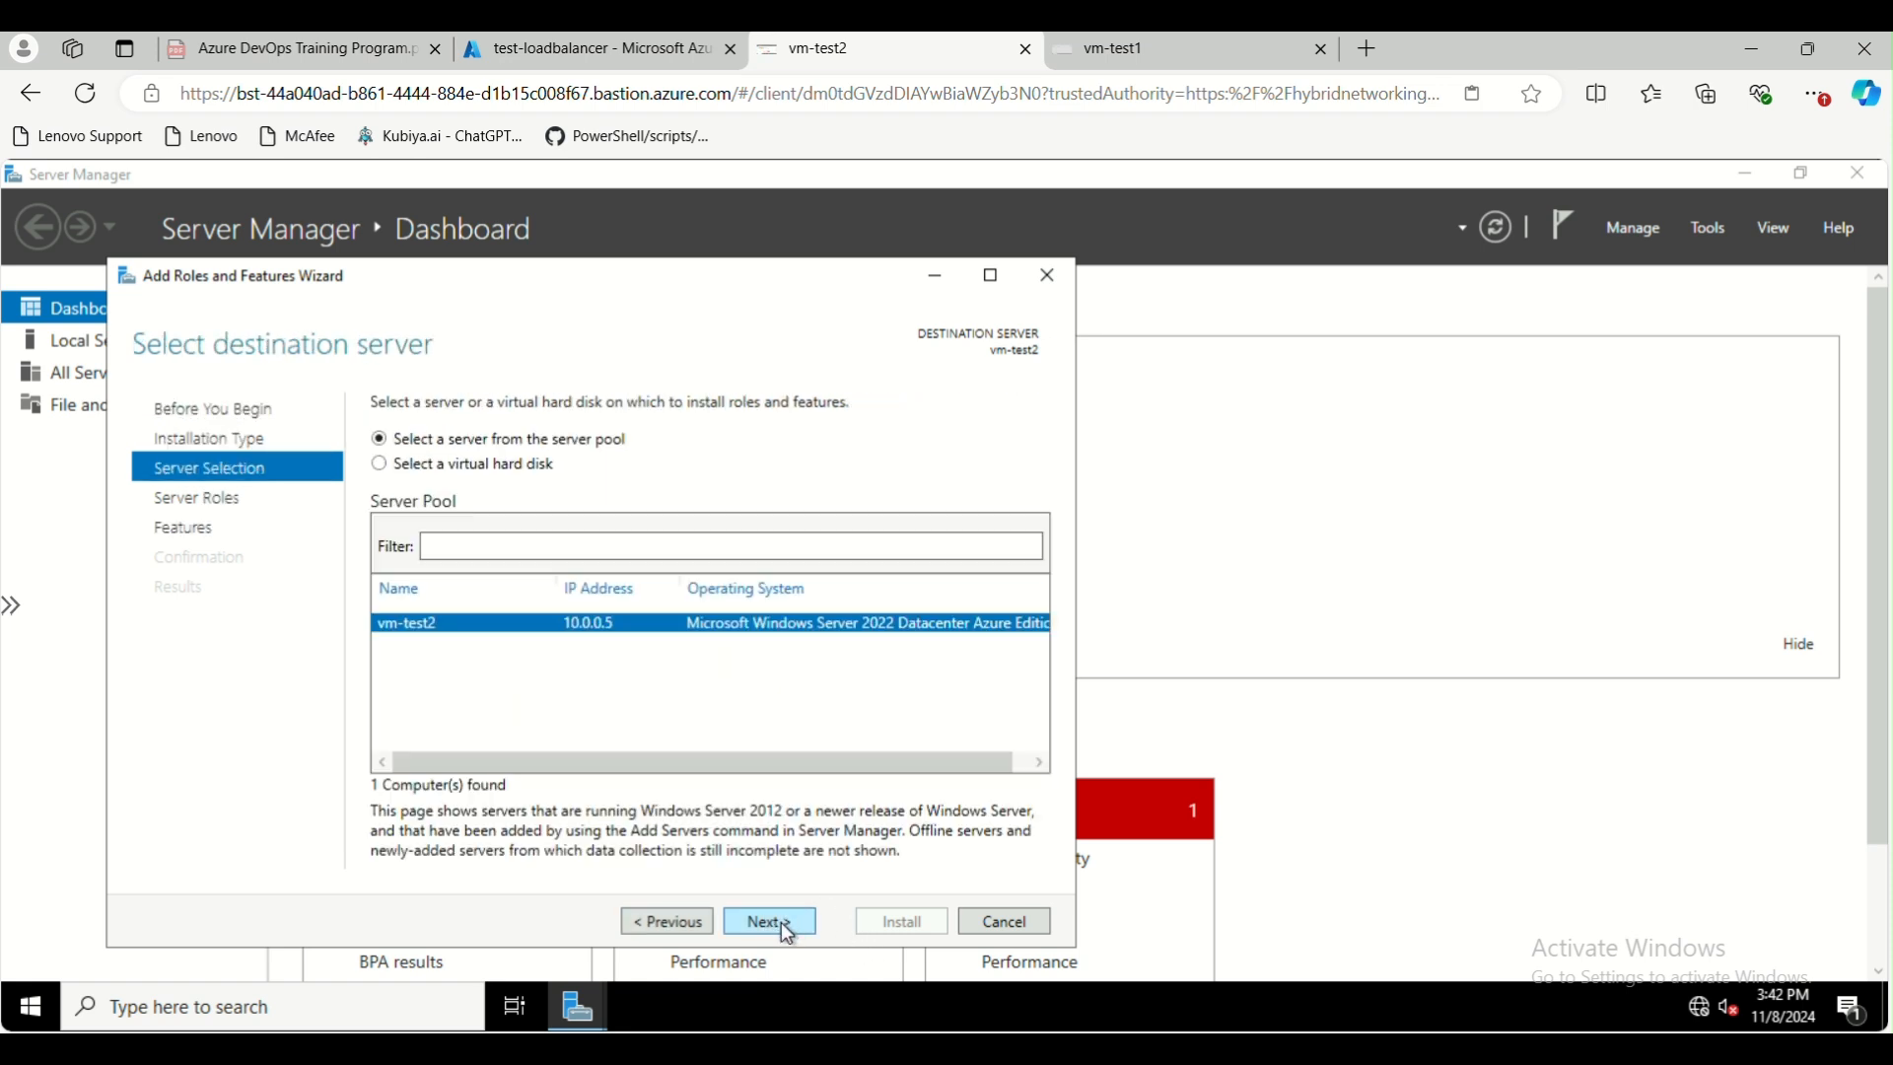
{"action": "left_click", "coordinate": [789, 925]}
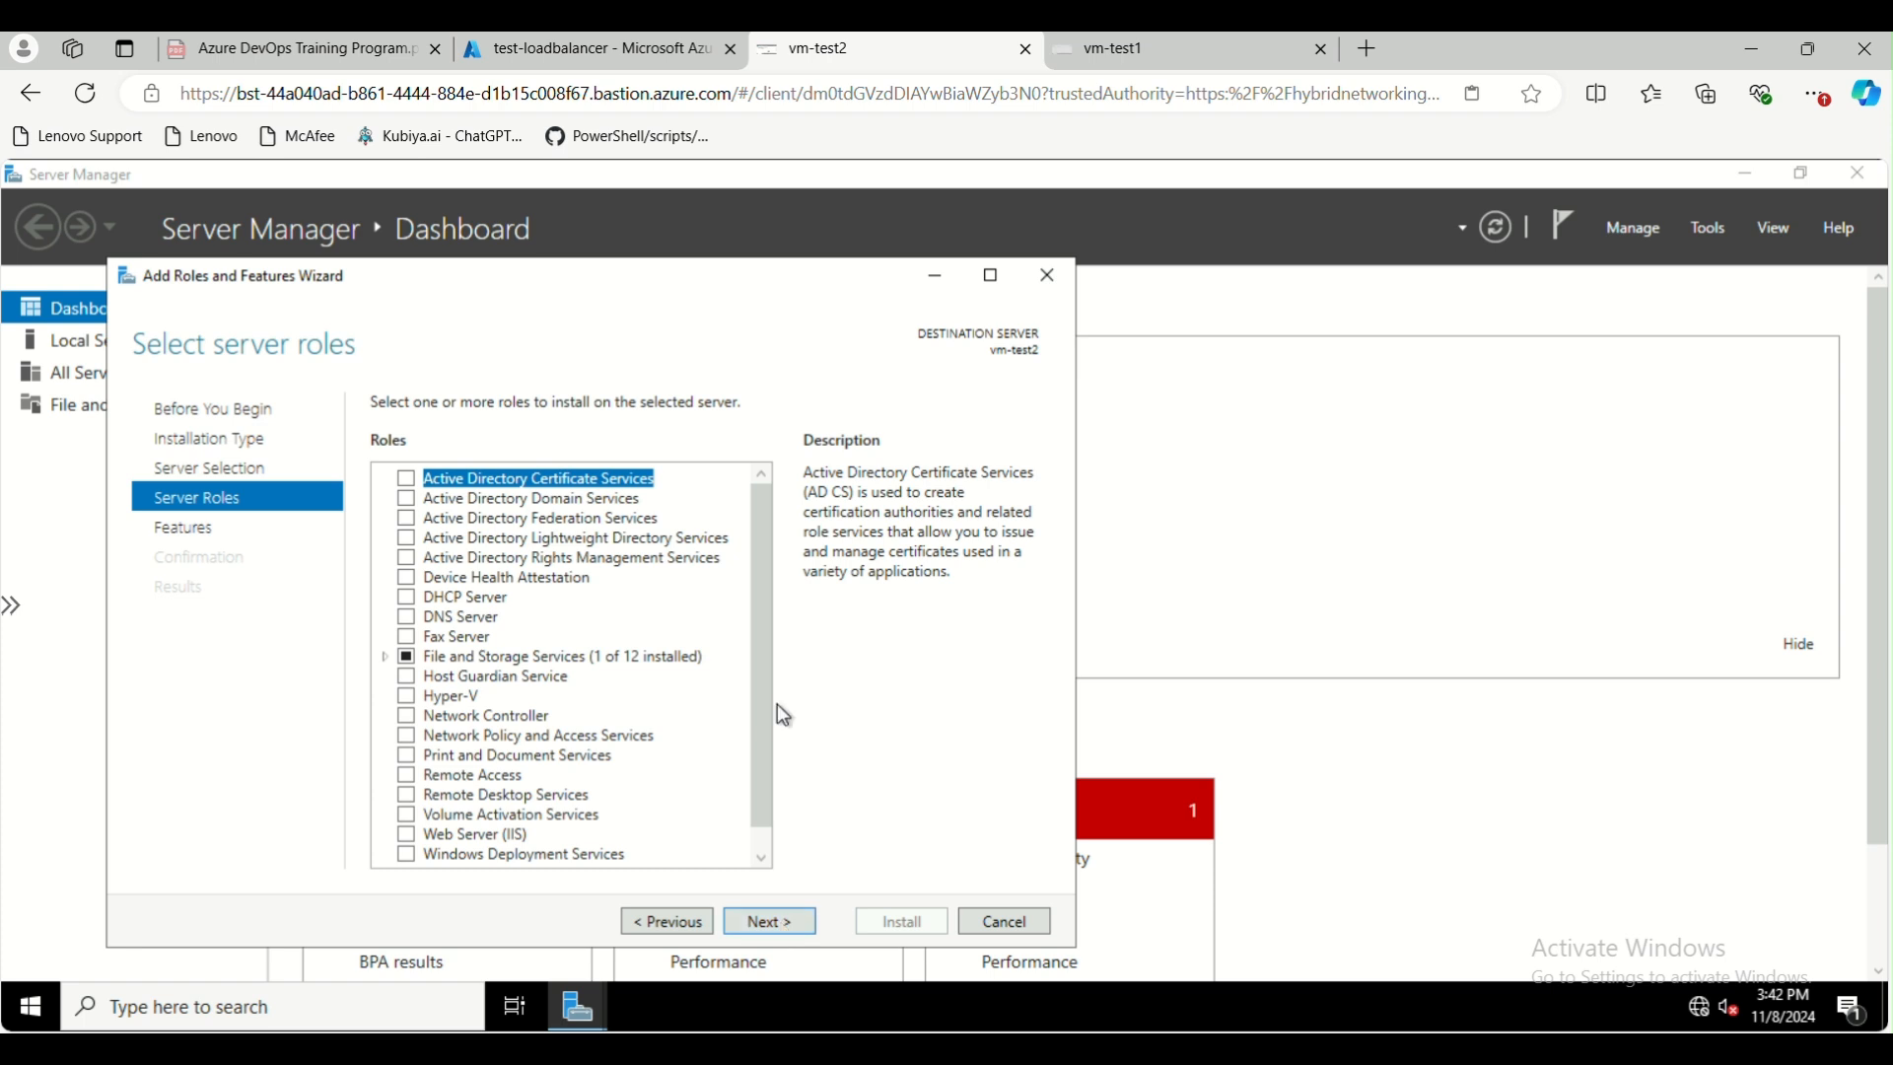
{"action": "scroll", "coordinate": [628, 735], "scroll_direction": "down", "scroll_amount": 1}
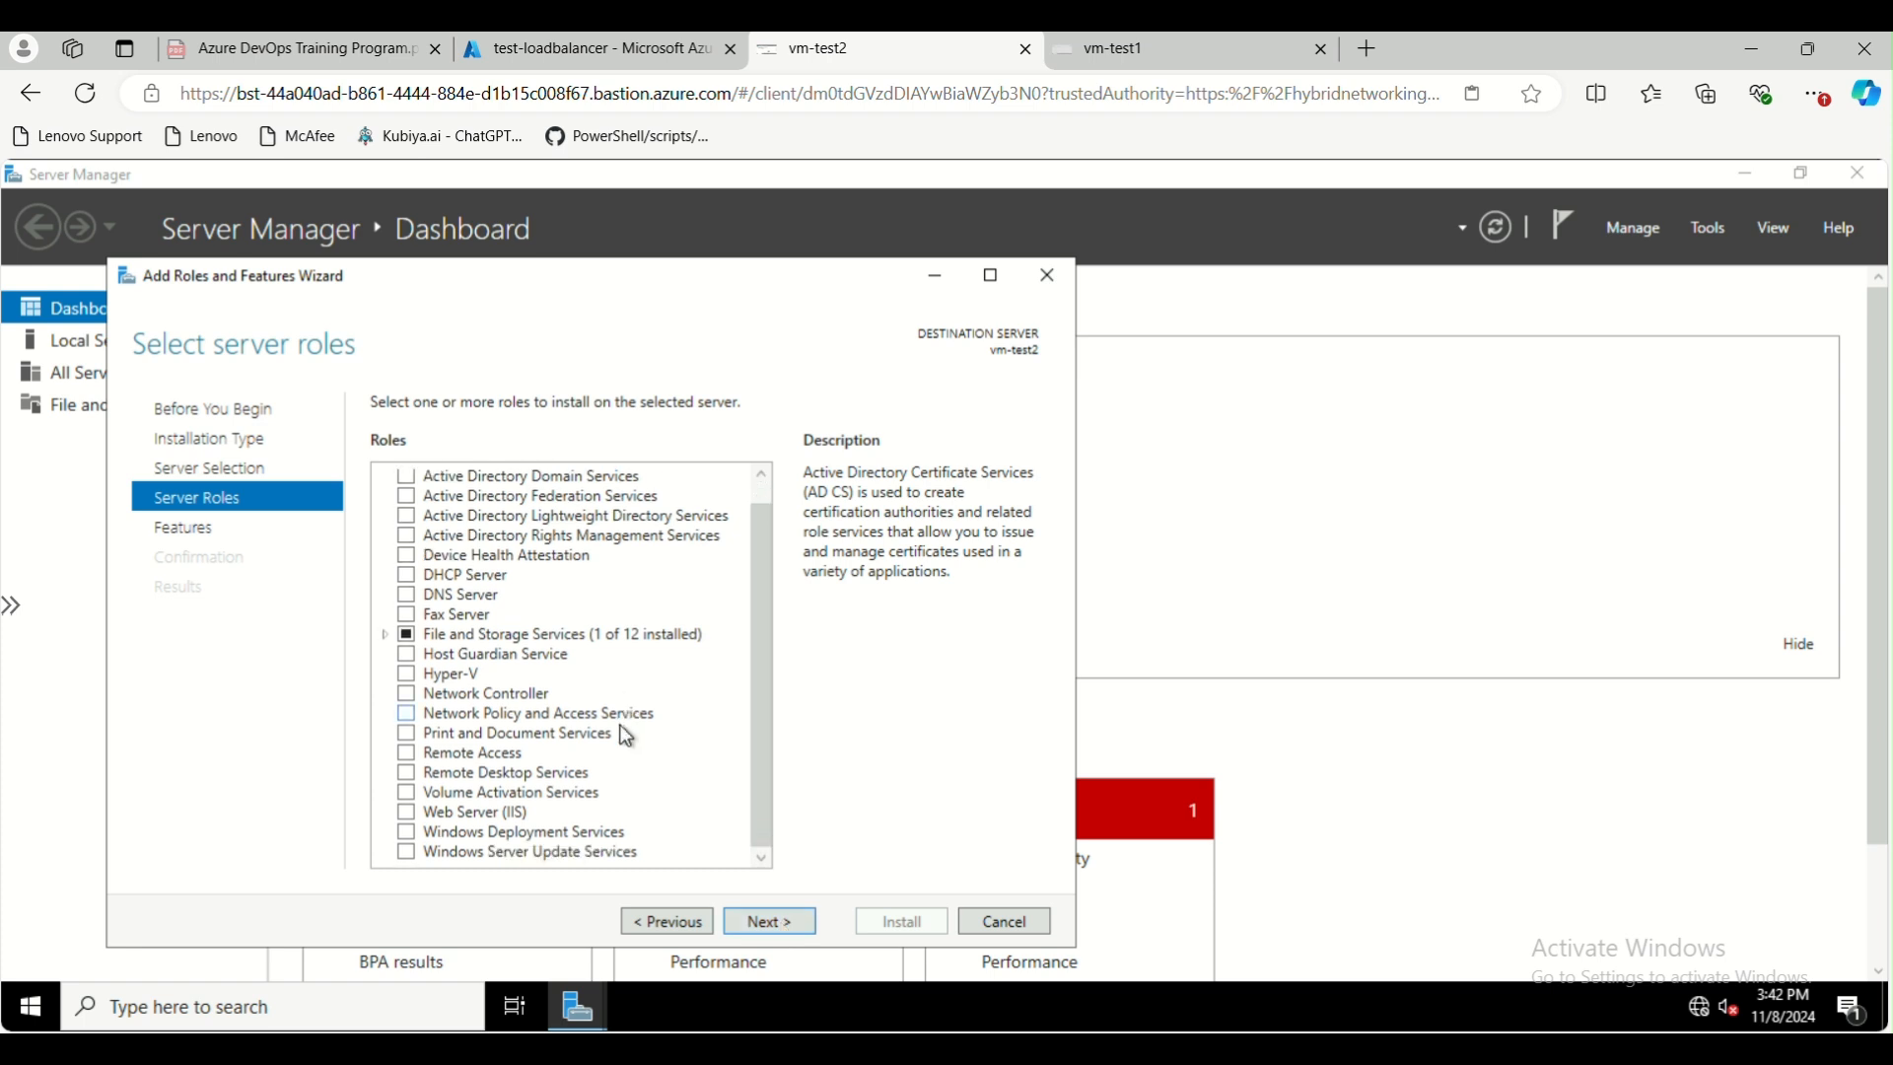
{"action": "left_click", "coordinate": [406, 821]}
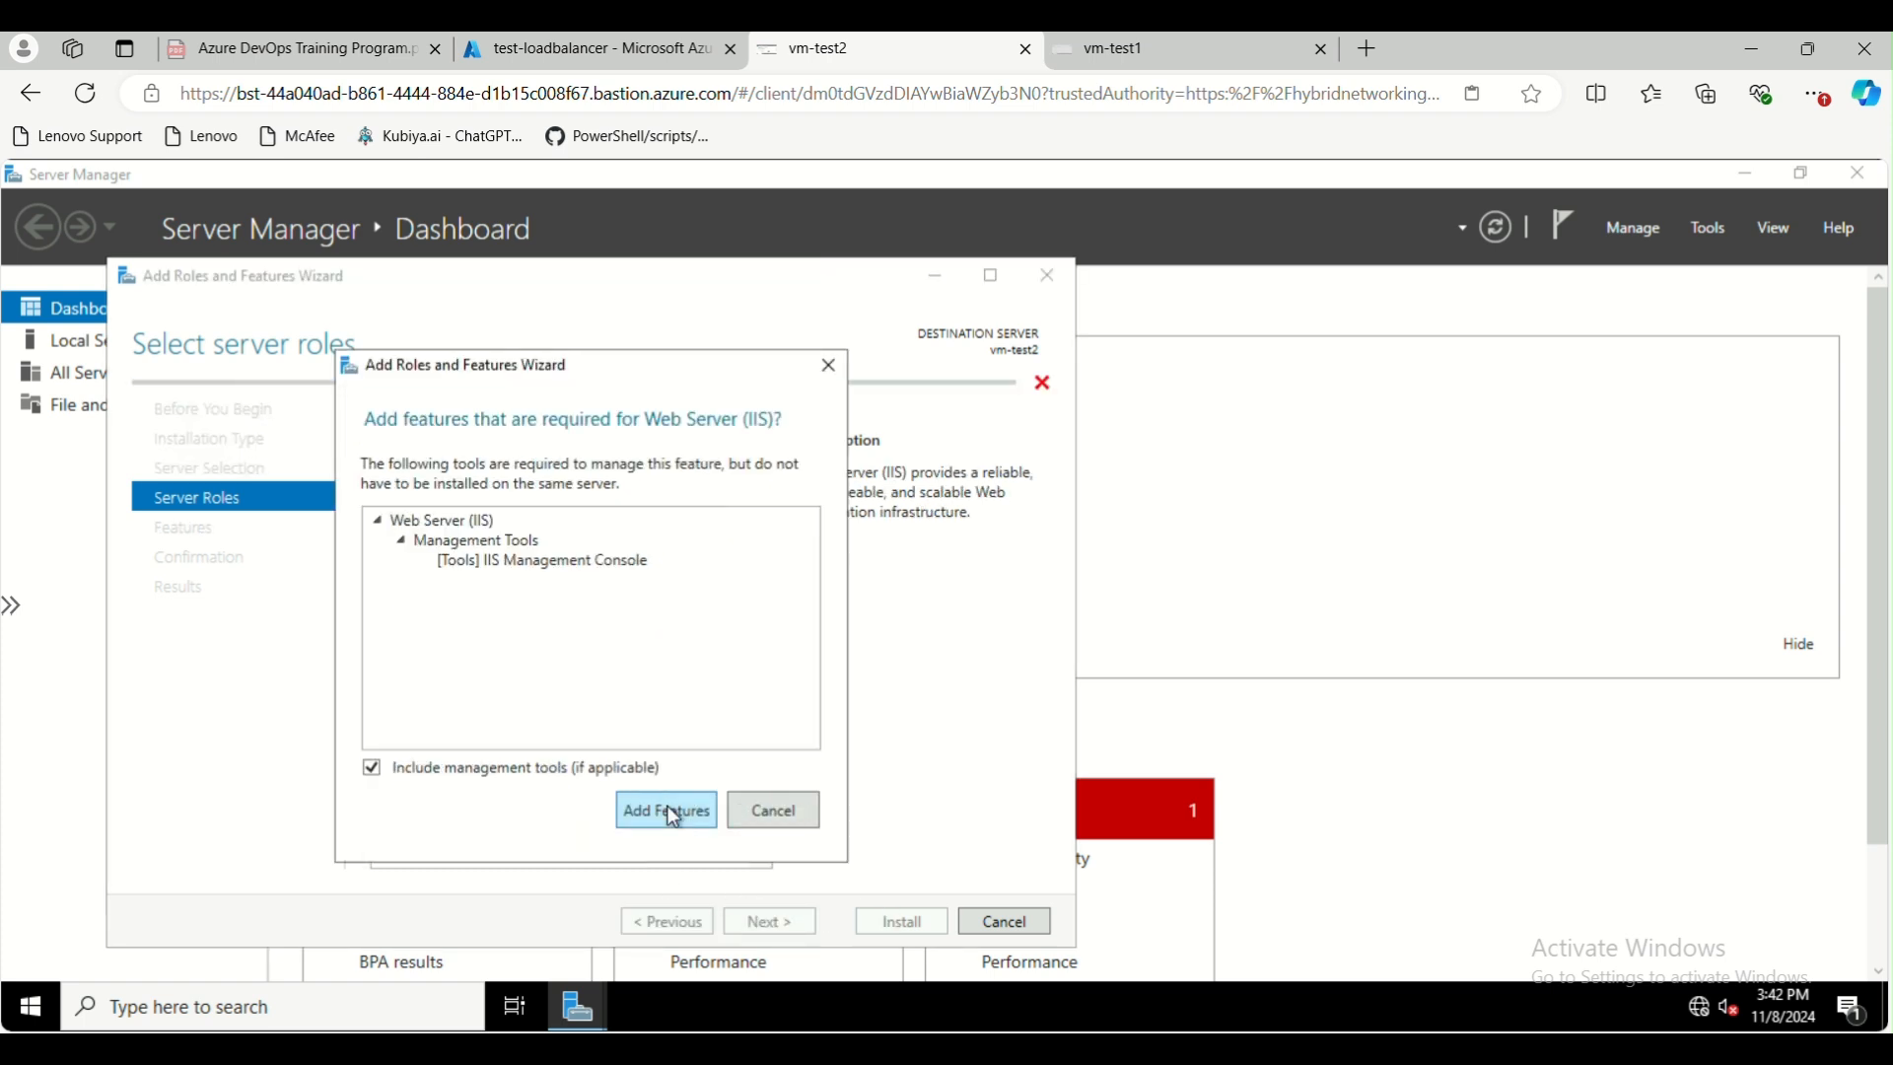
{"action": "left_click", "coordinate": [670, 814]}
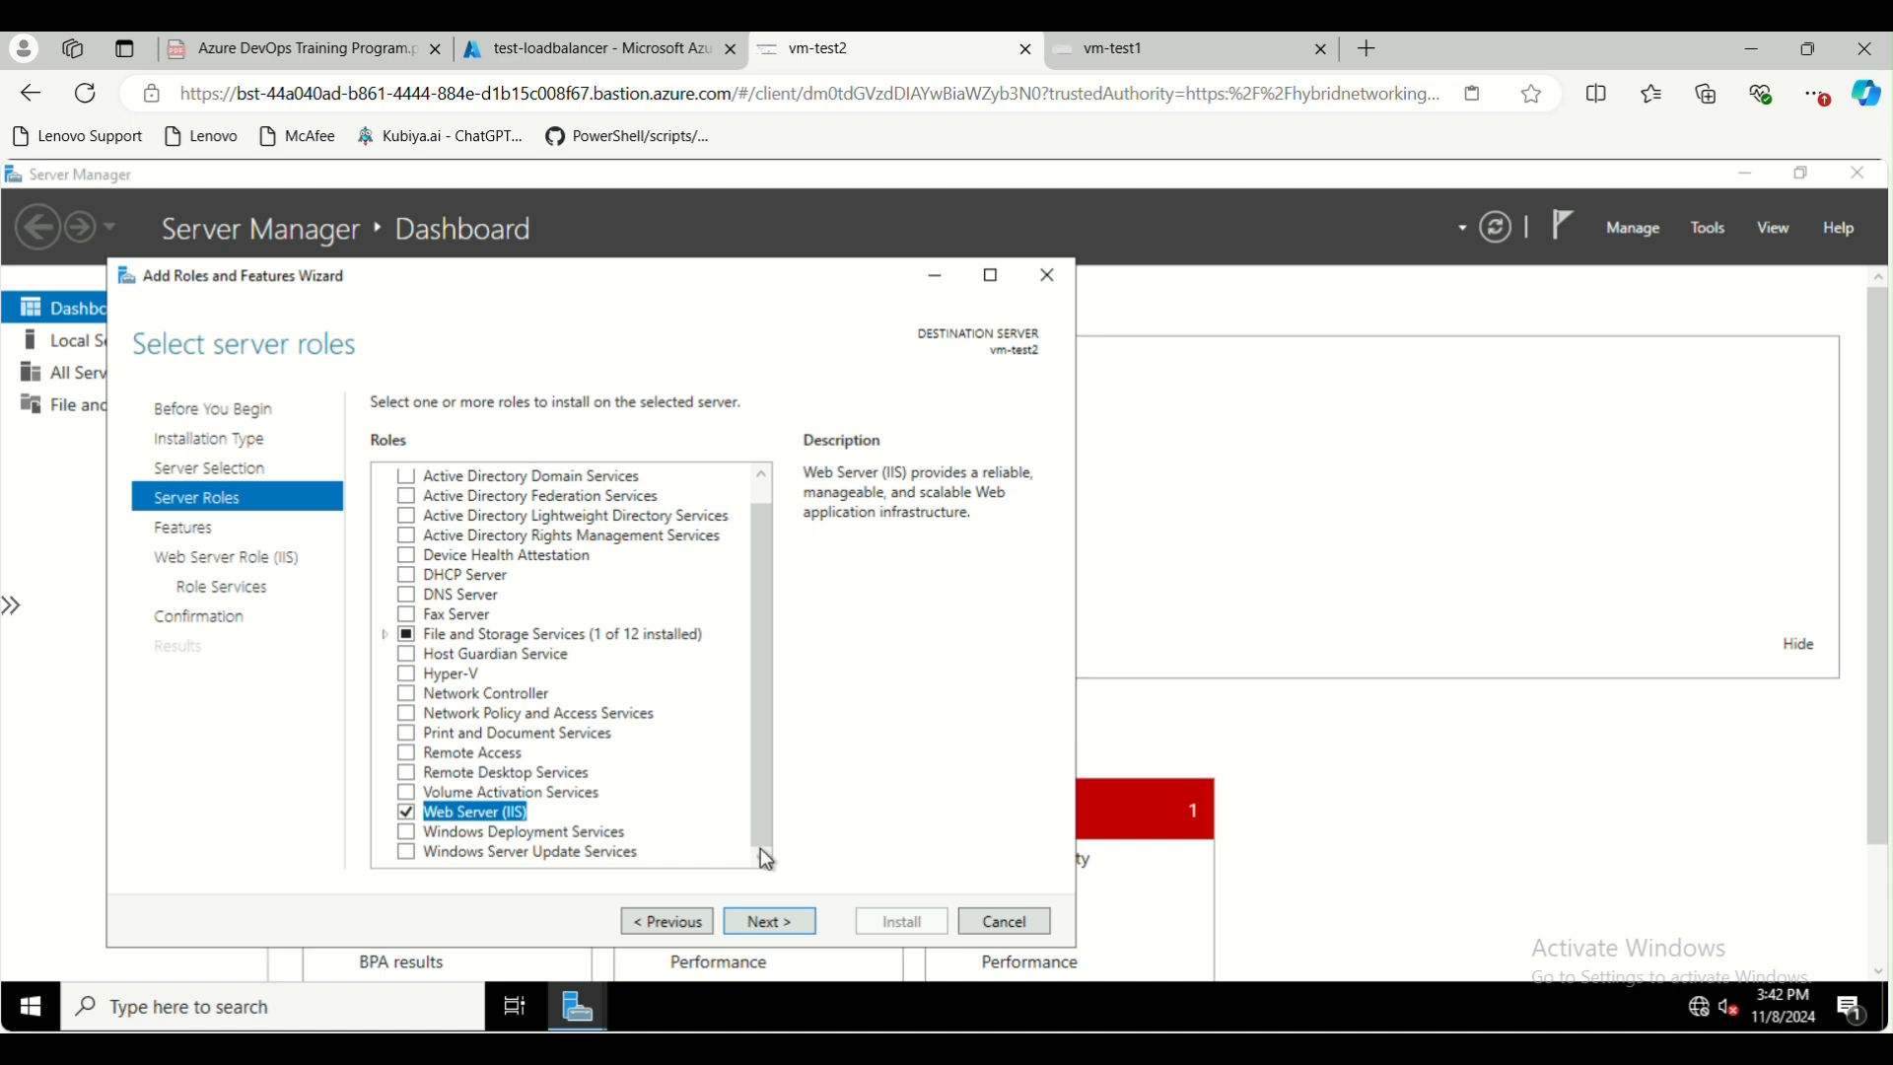
Accept the default features and role services, and install the Web Server (IIS) role on vm-test2
{"action": "left_click", "coordinate": [774, 927]}
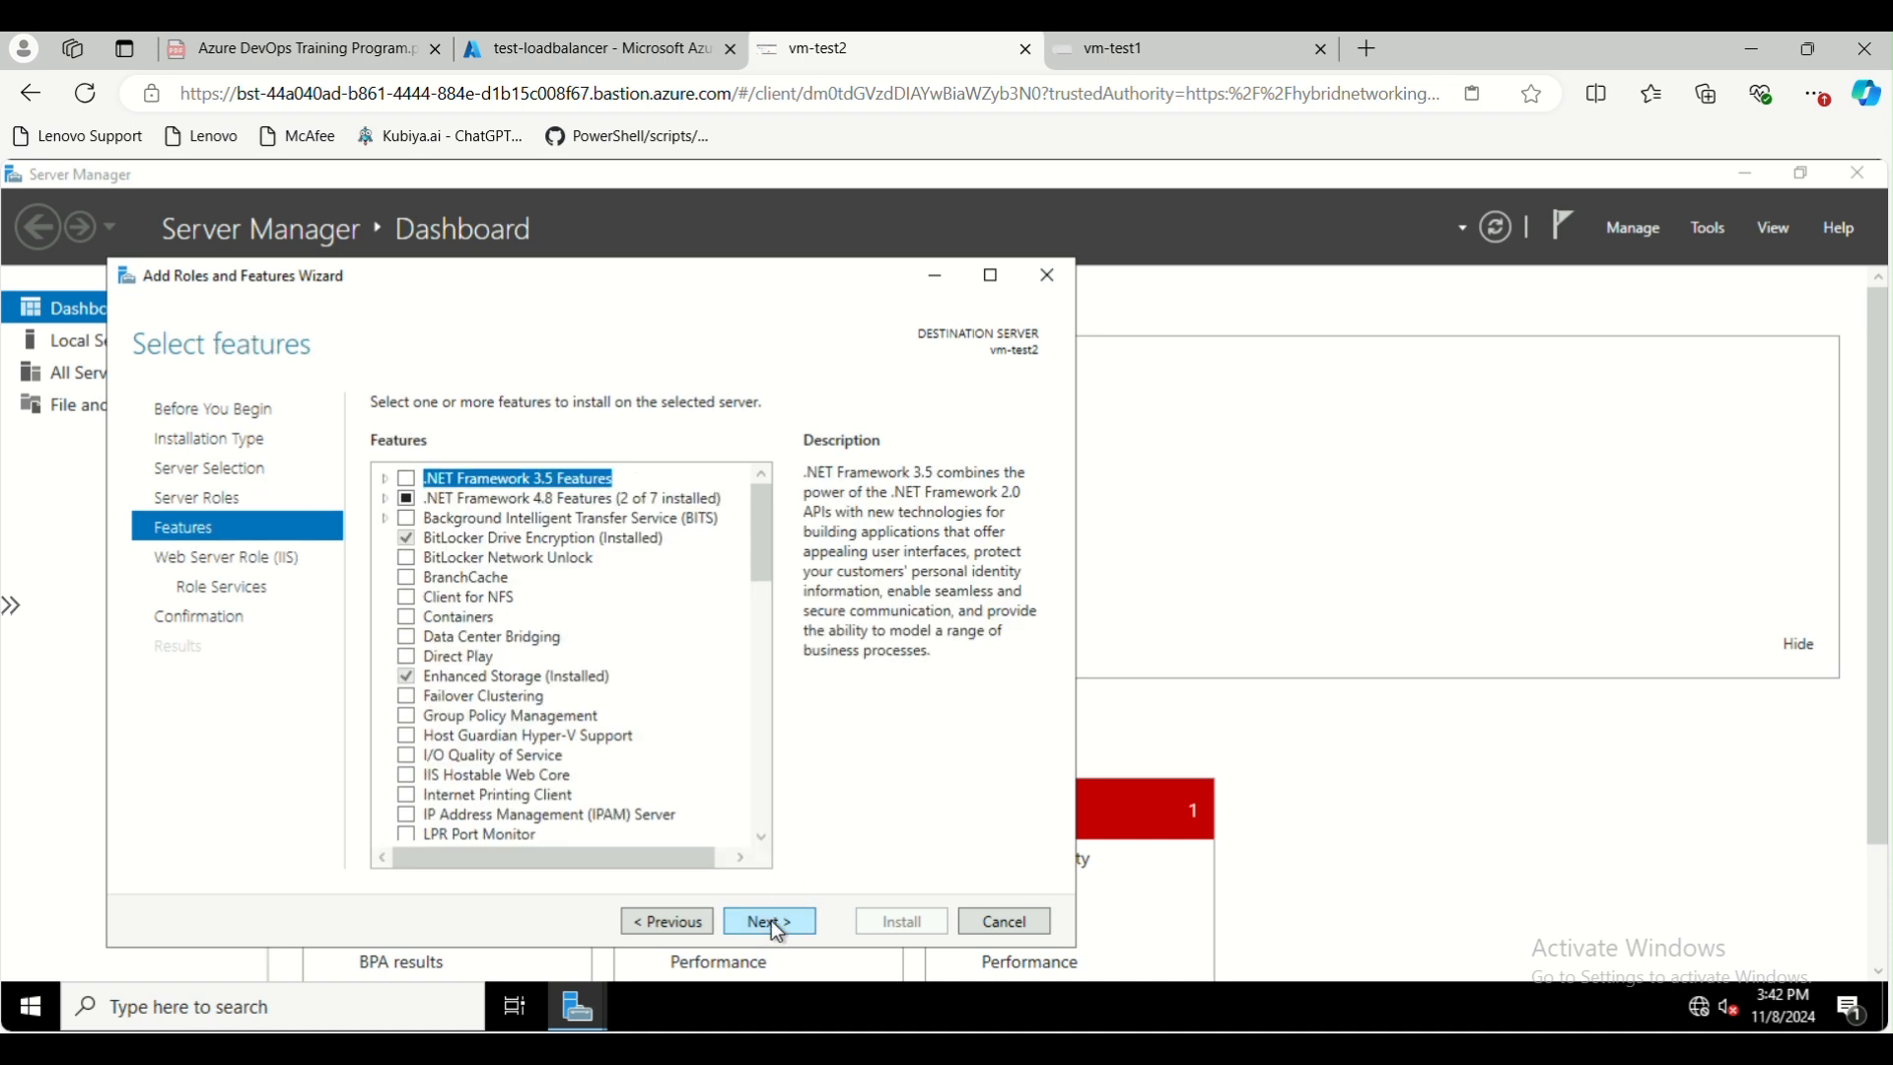
{"action": "left_click", "coordinate": [774, 925]}
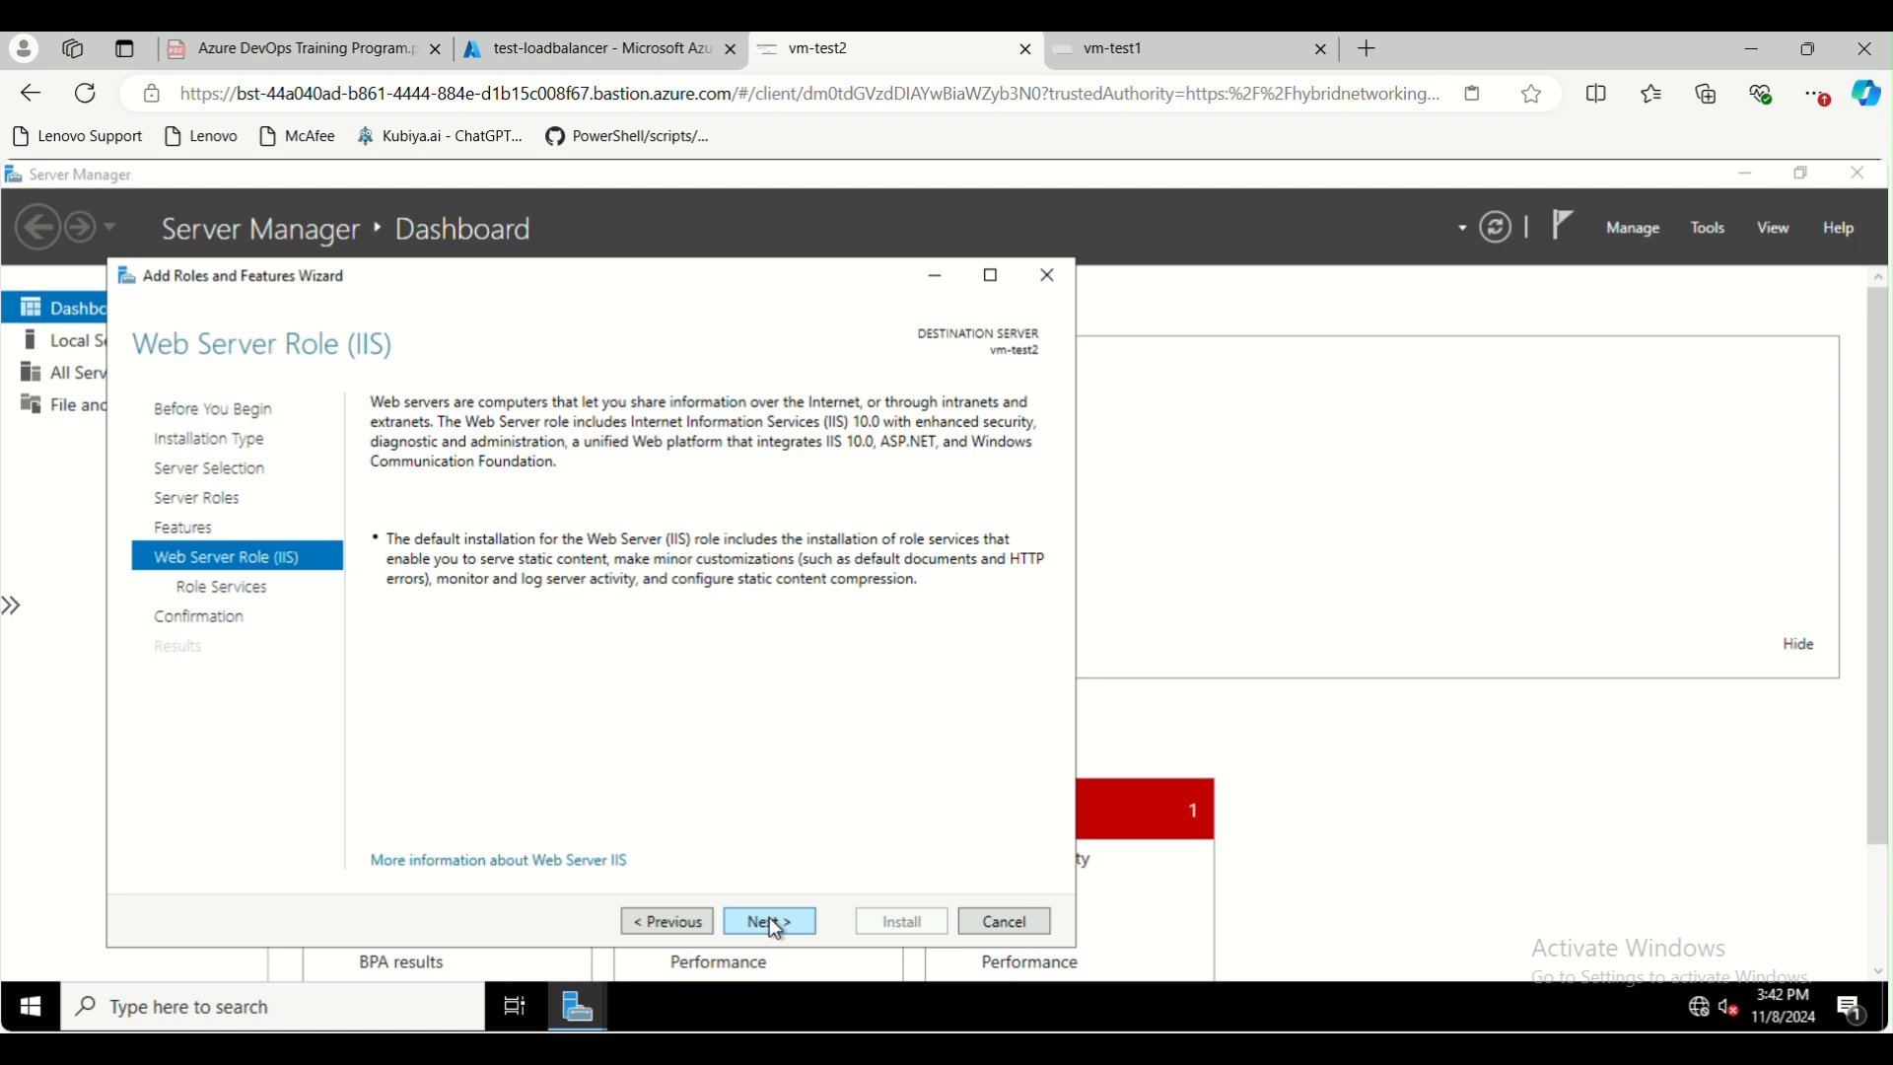
{"action": "left_click", "coordinate": [774, 925]}
{"action": "left_click", "coordinate": [775, 927]}
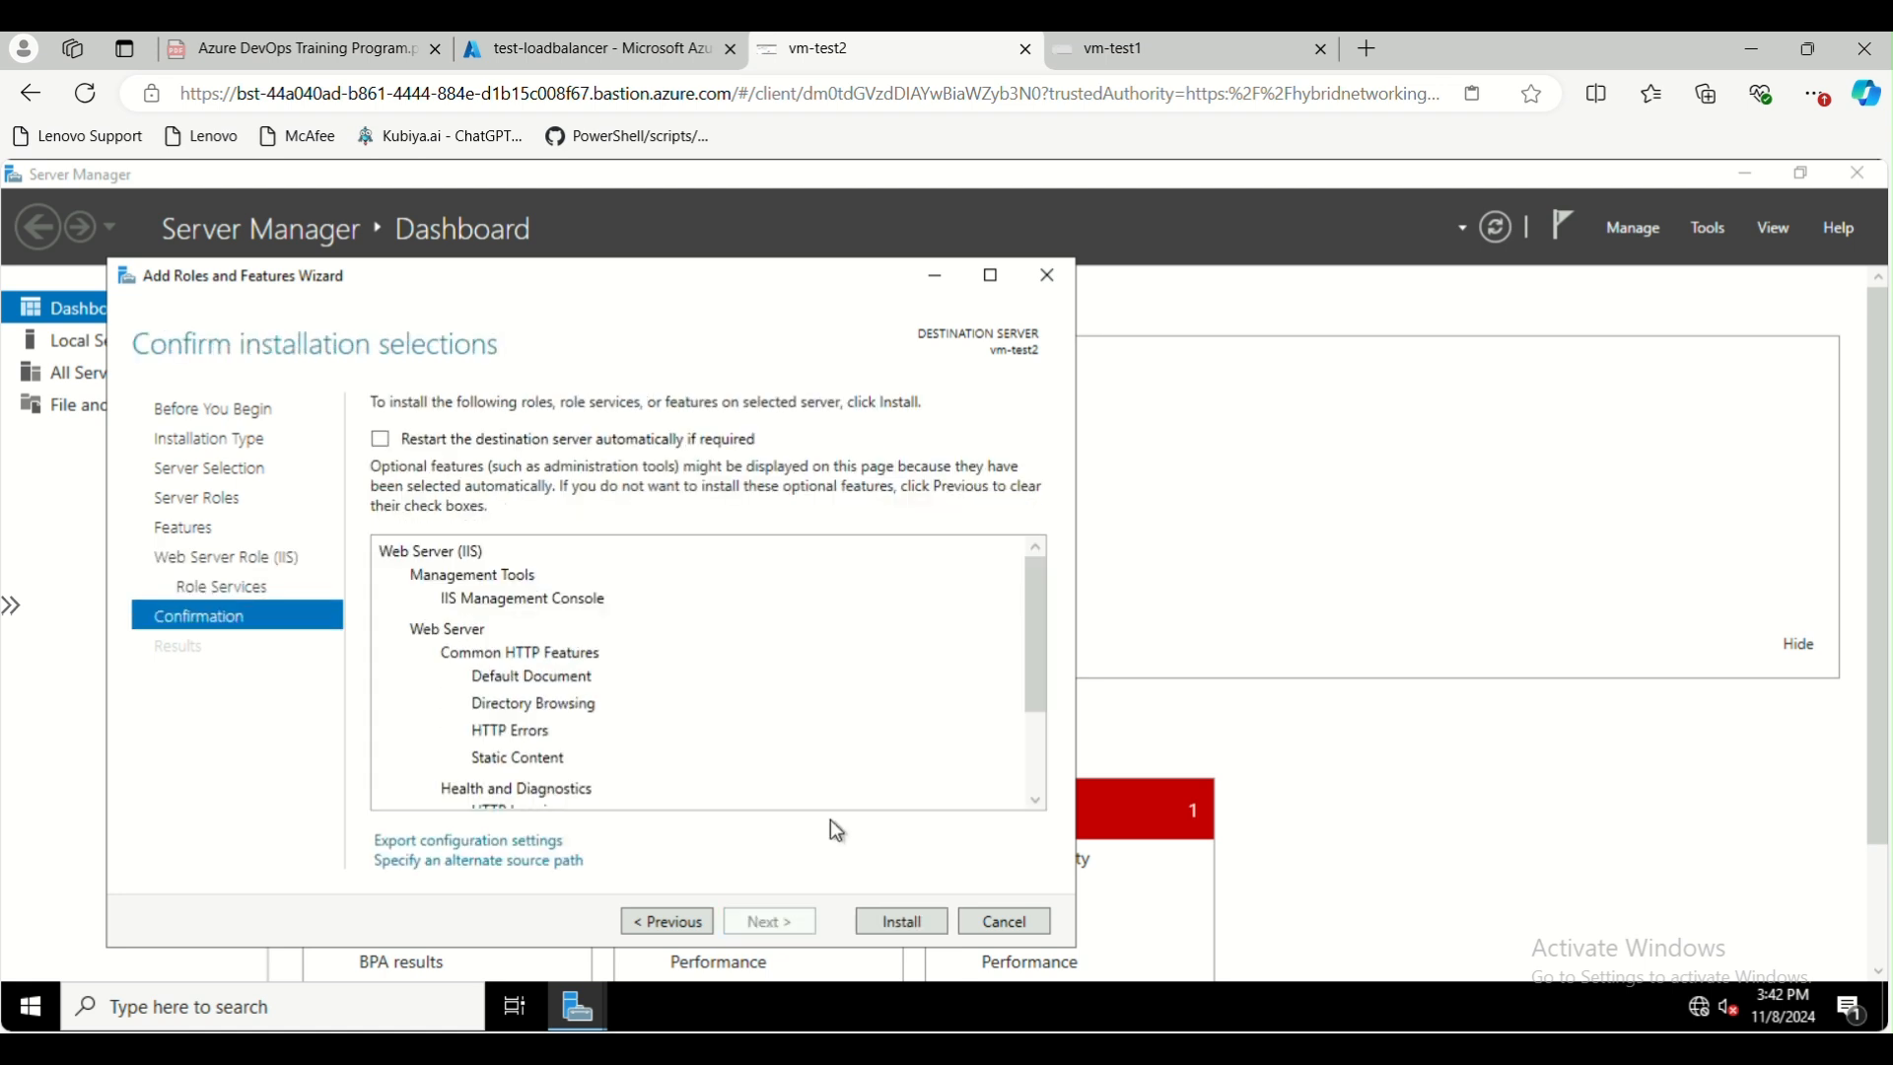
{"action": "left_click", "coordinate": [901, 937]}
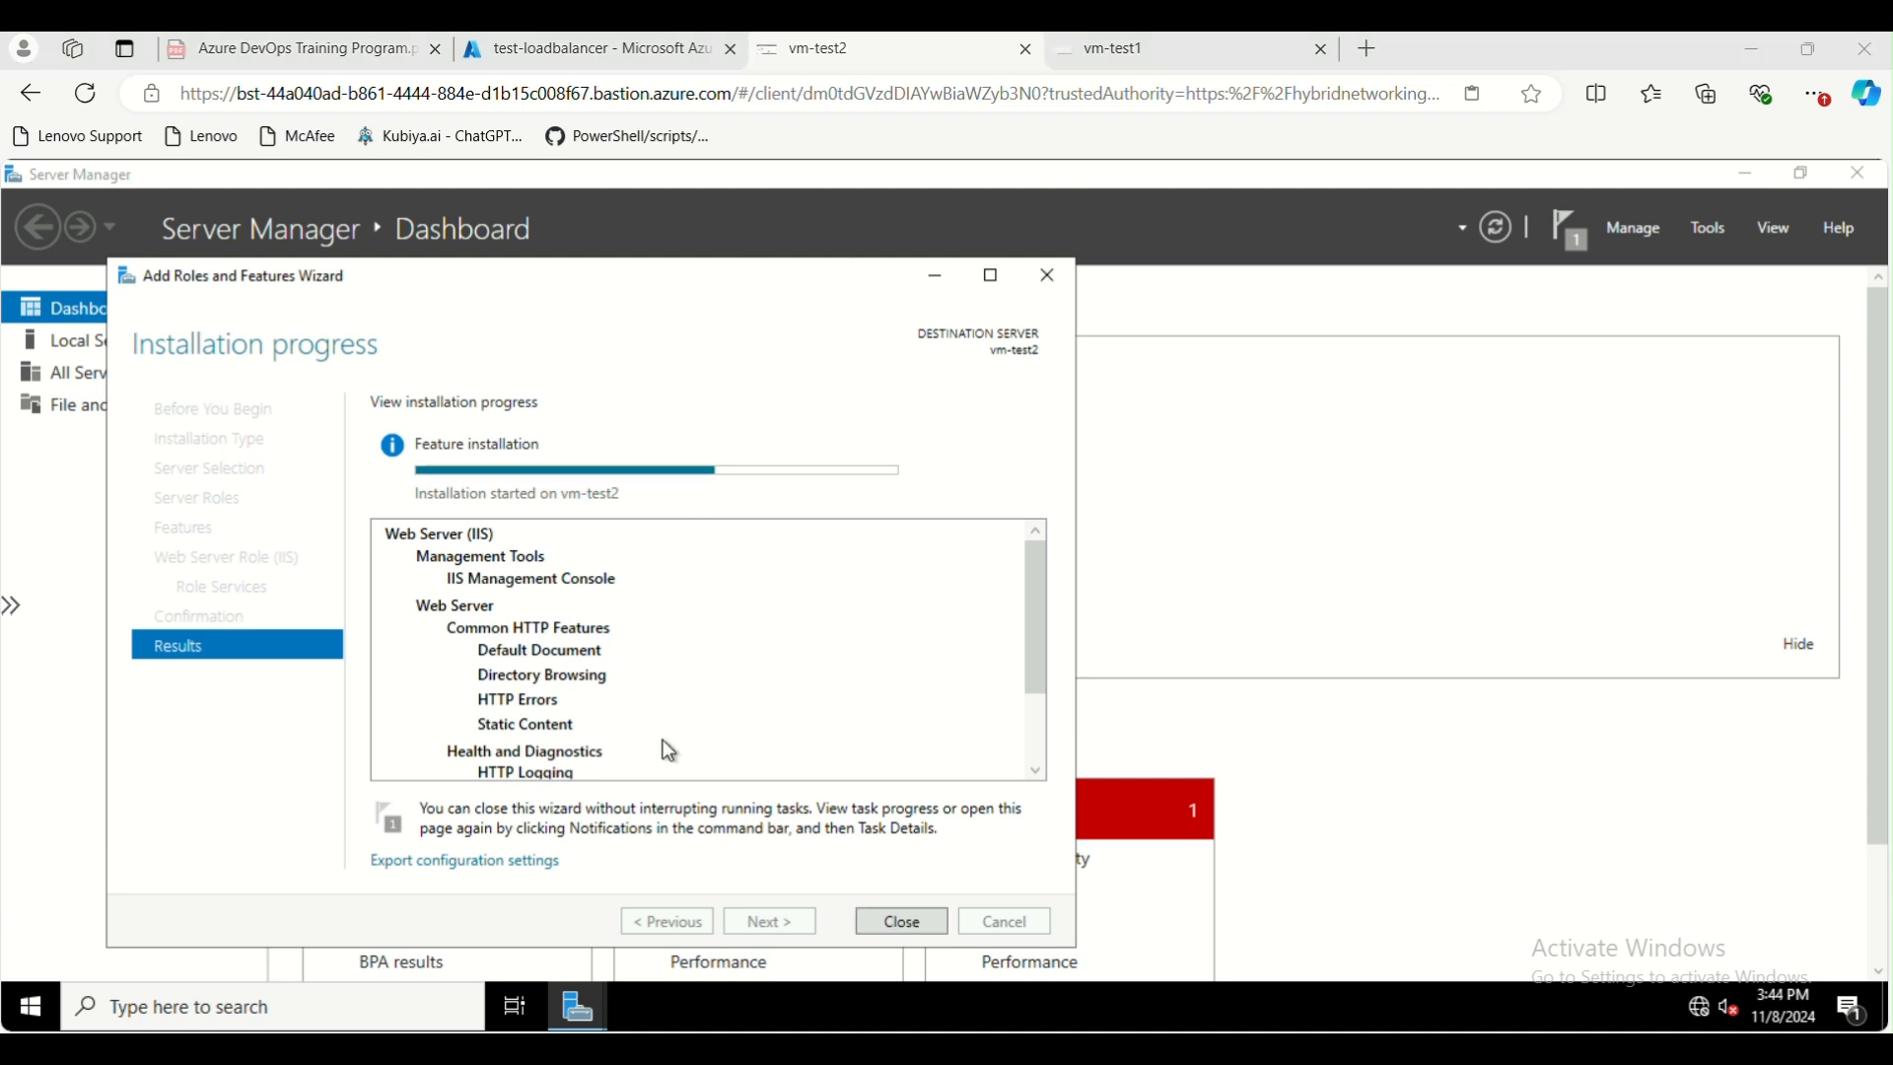
Return to test-loadbalancer in the Azure portal and review its inbound NAT rules and the rule creation form without saving
{"action": "left_click", "coordinate": [582, 54]}
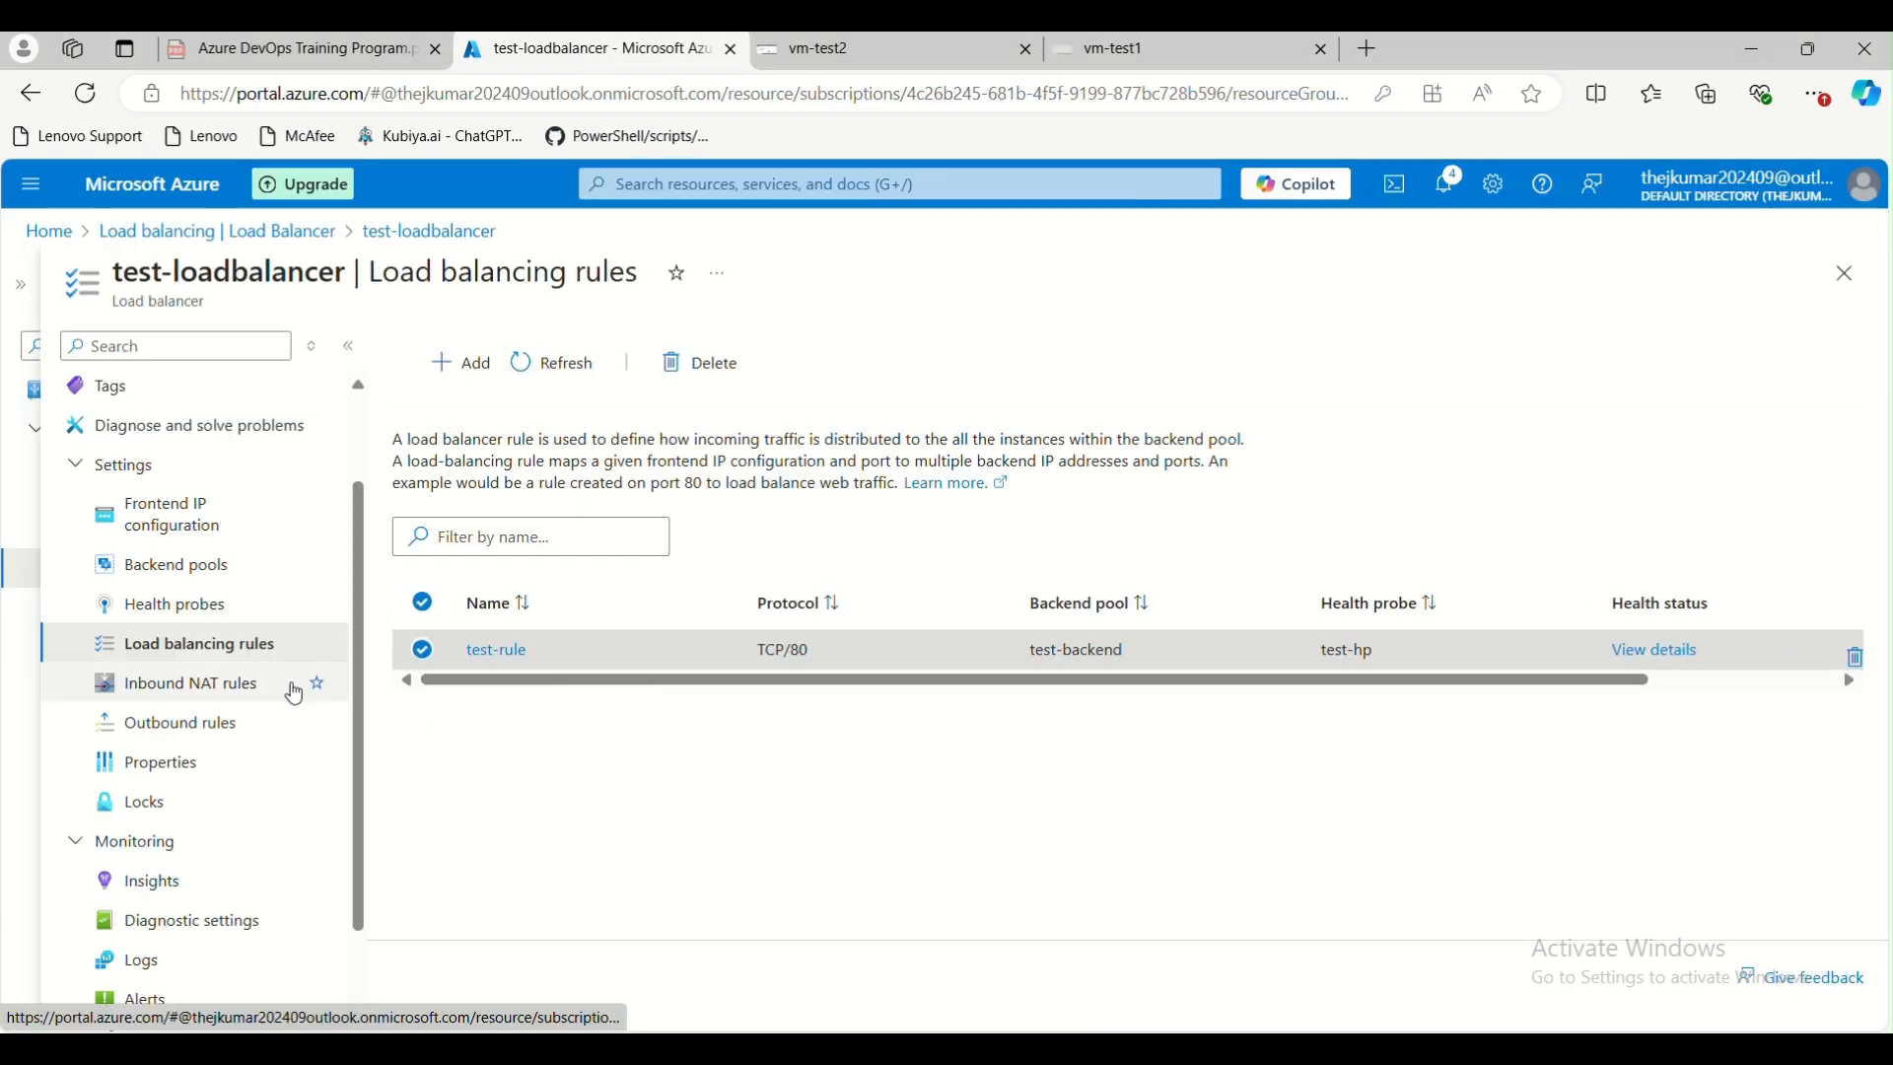
{"action": "left_click", "coordinate": [173, 683]}
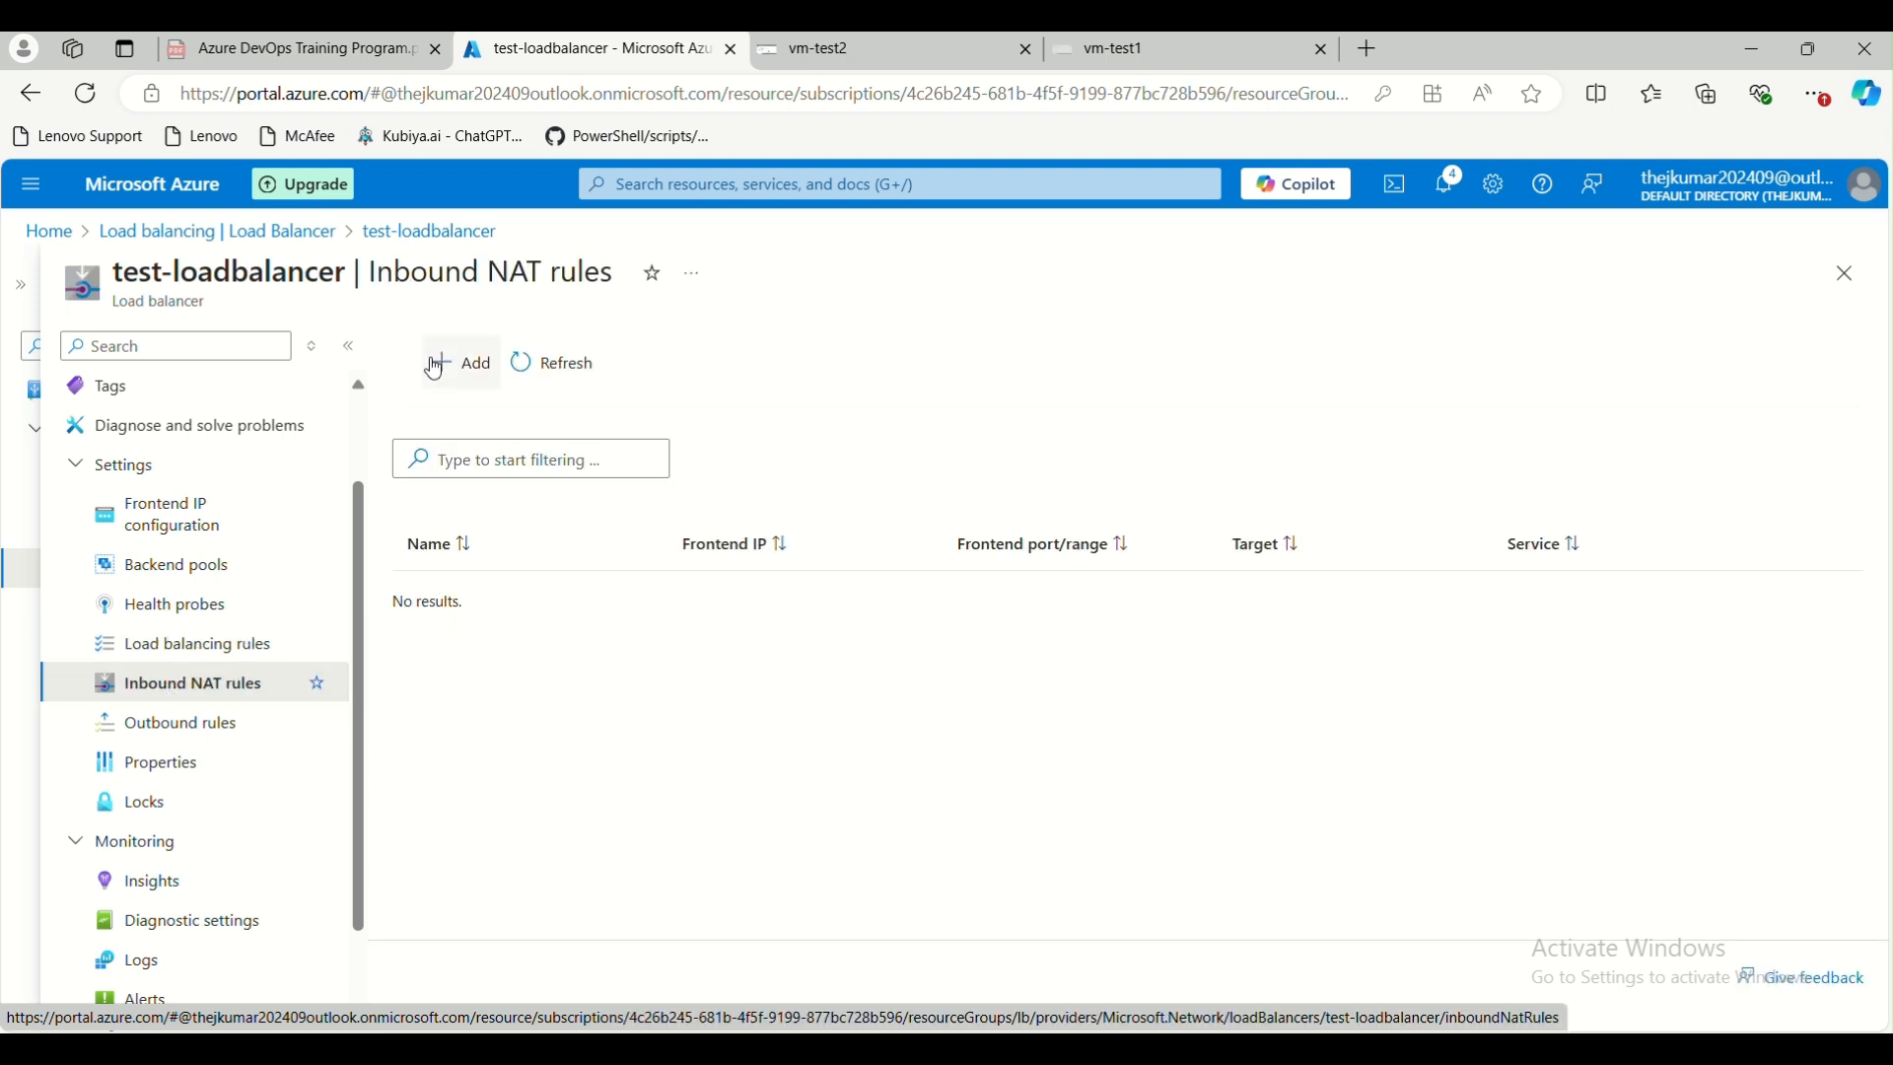
{"action": "left_click", "coordinate": [463, 363]}
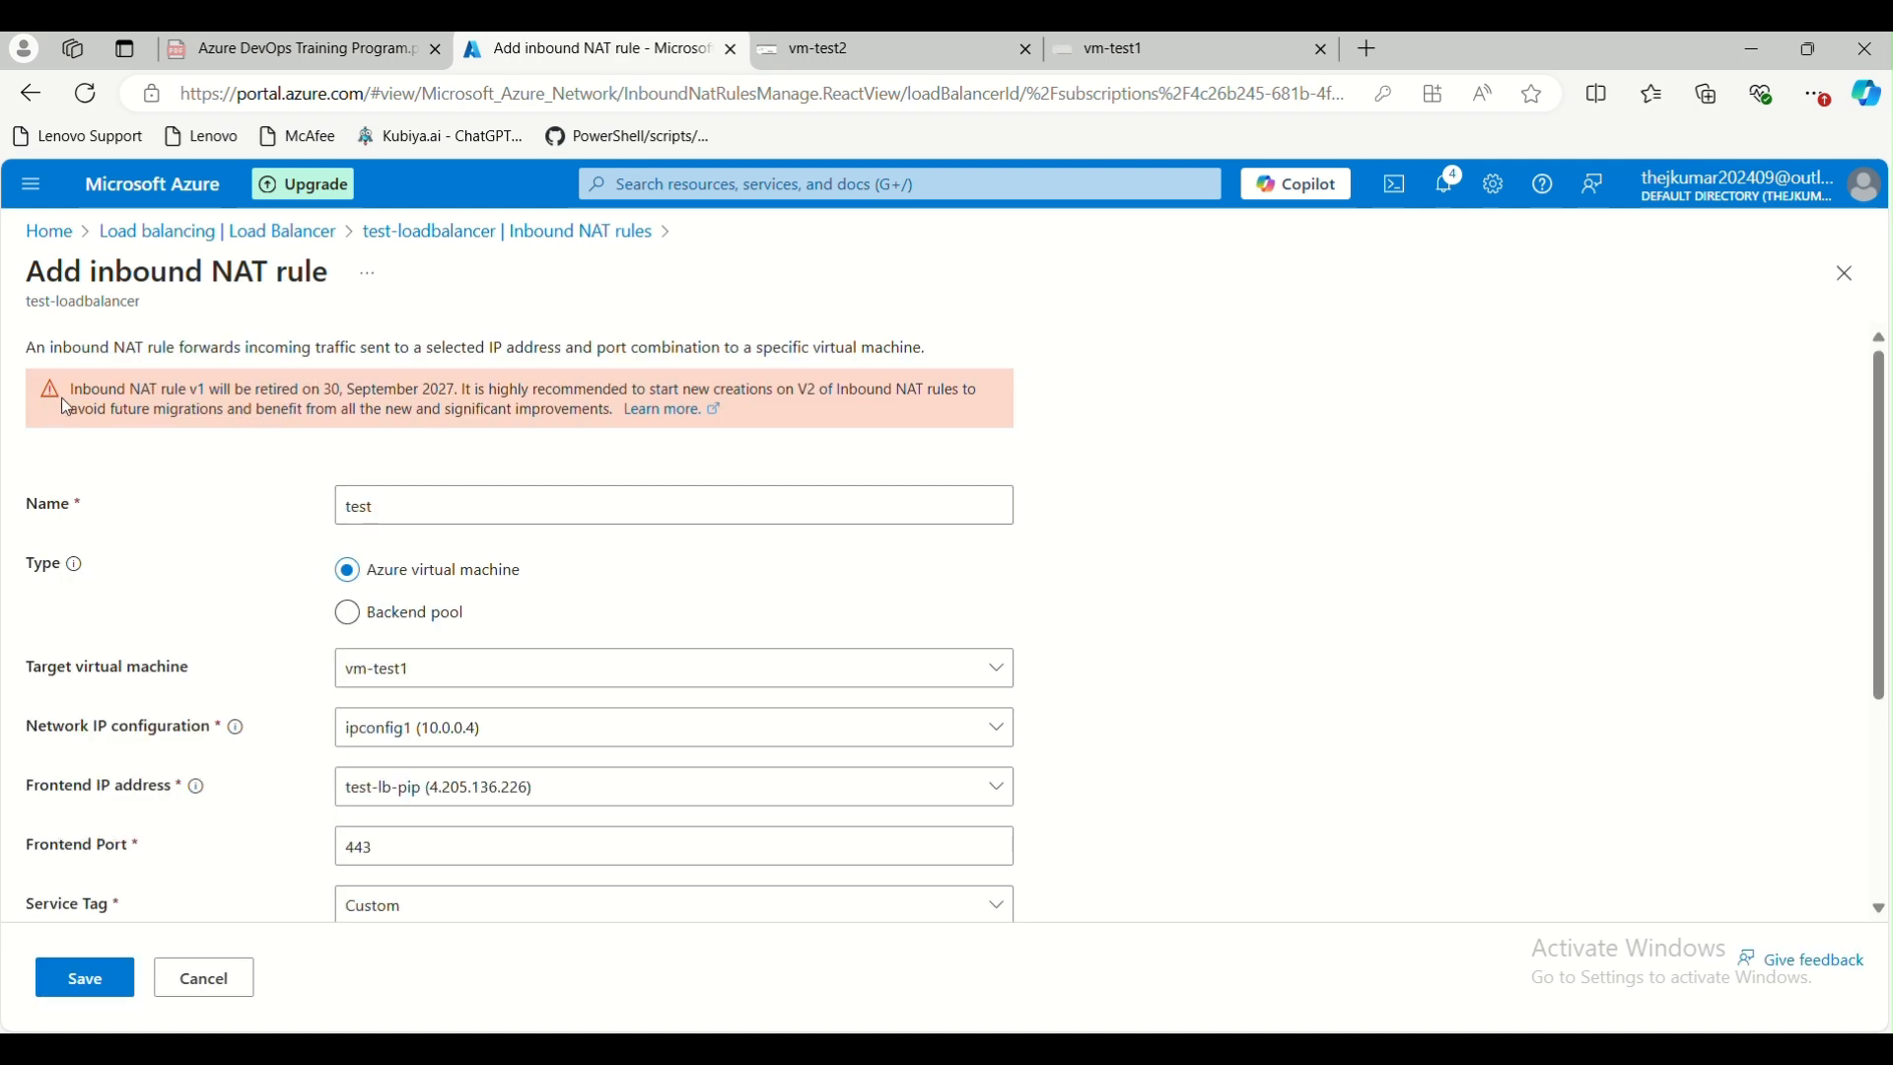
{"action": "left_click_drag", "start_coordinate": [76, 391], "coordinate": [422, 396]}
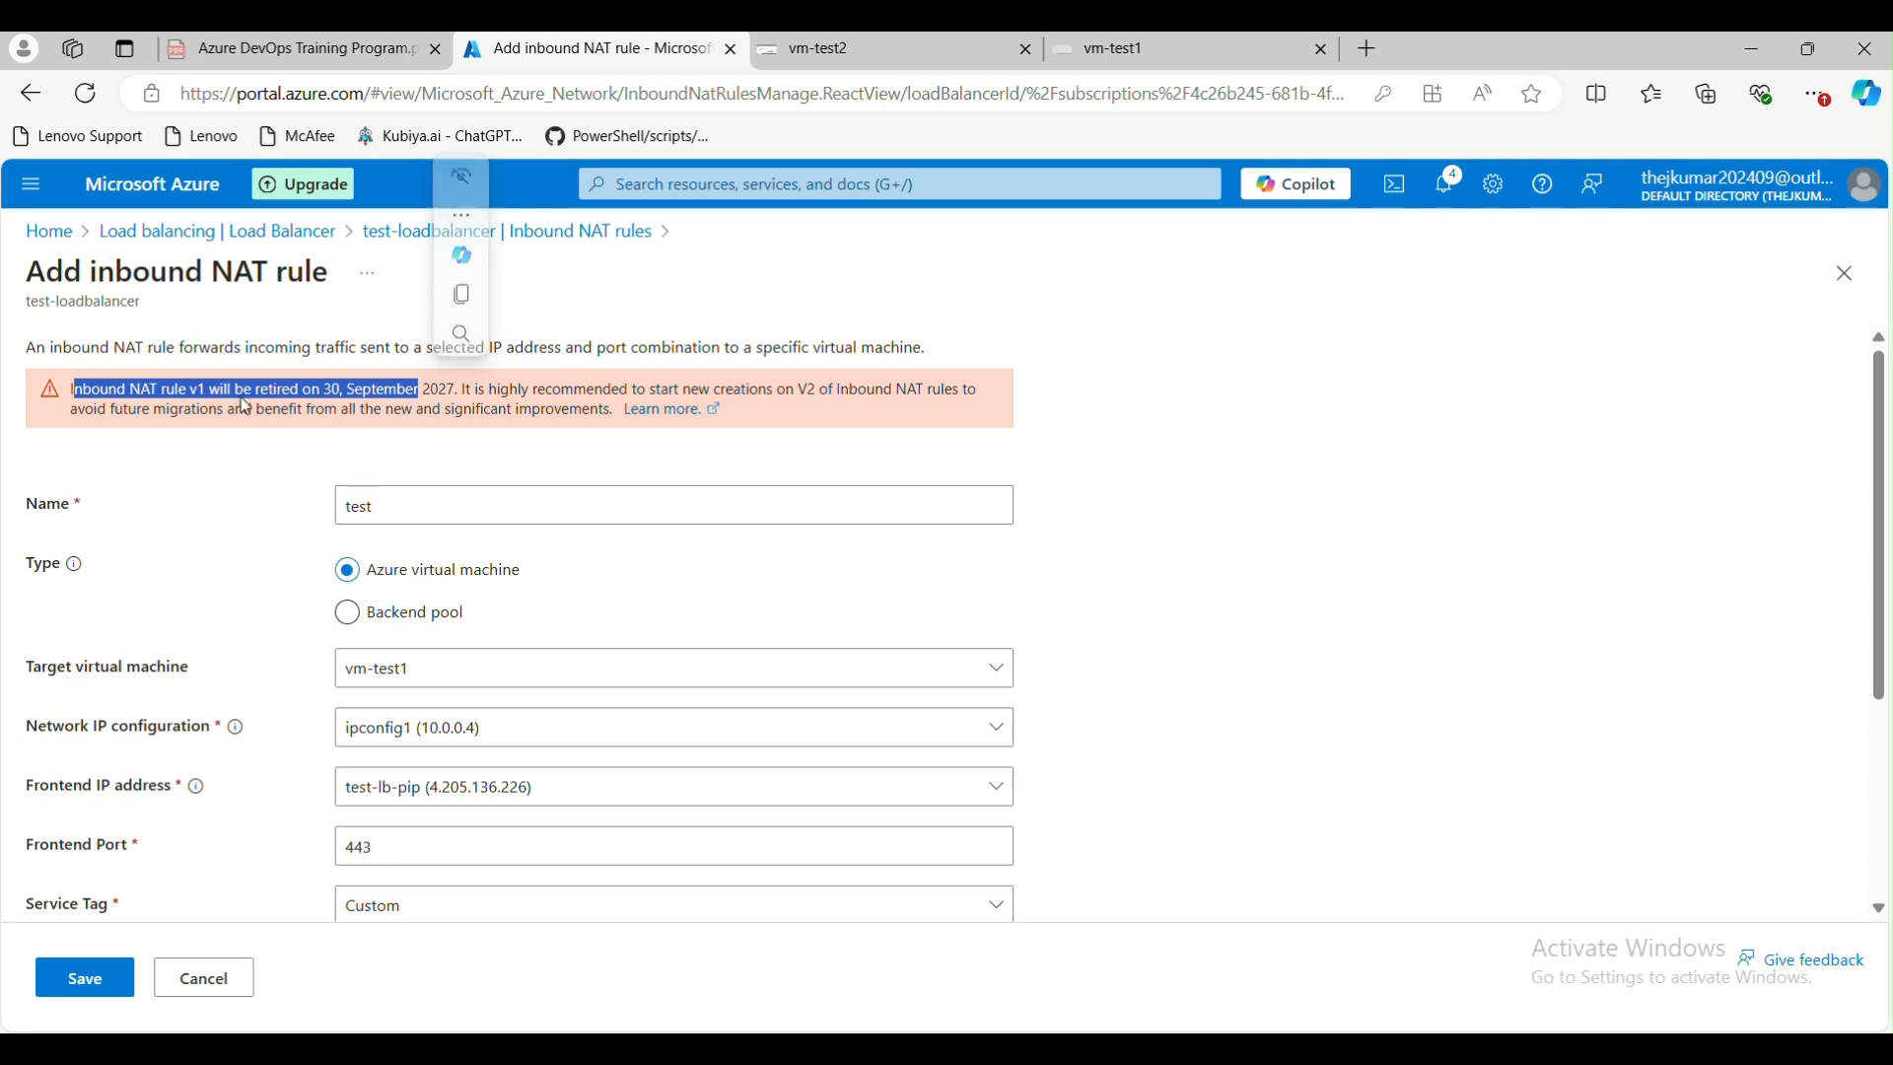
{"action": "left_click", "coordinate": [571, 237]}
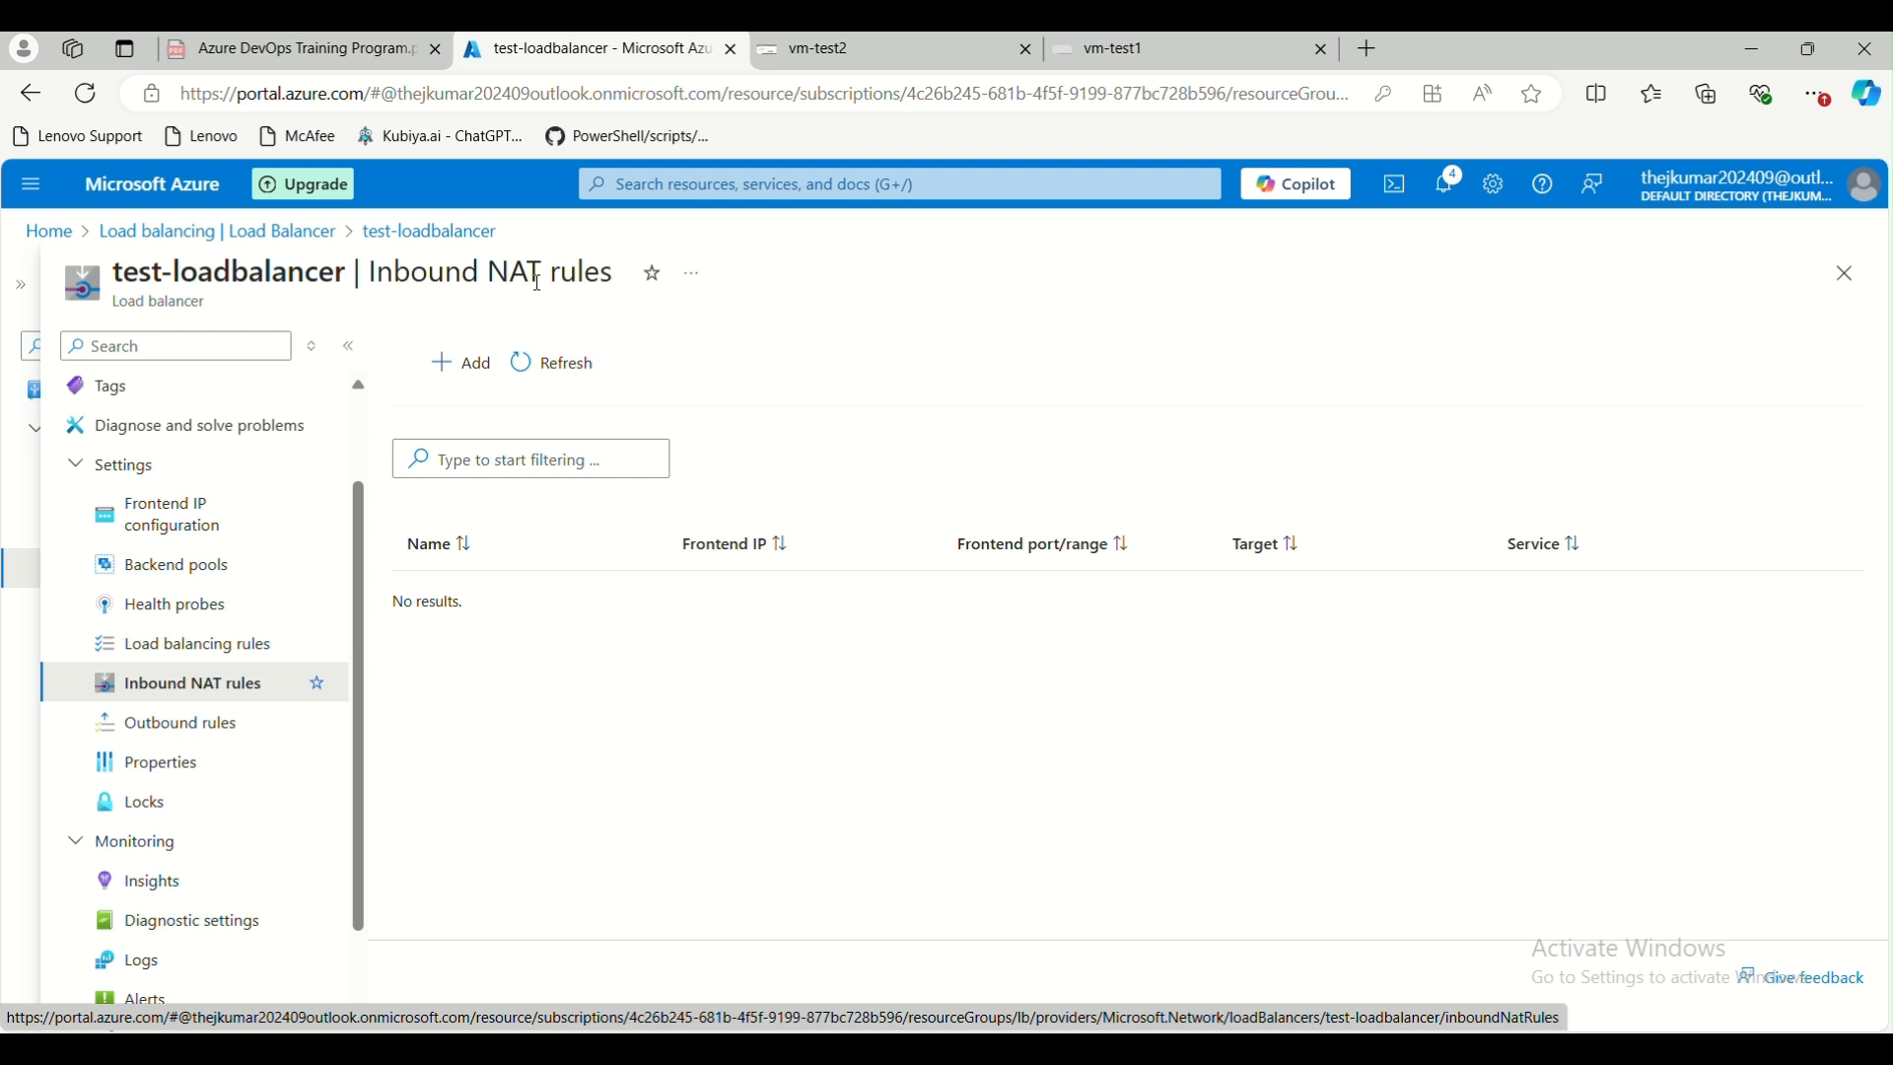
Review the outbound rules and the properties of test-loadbalancer
{"action": "left_click", "coordinate": [170, 723]}
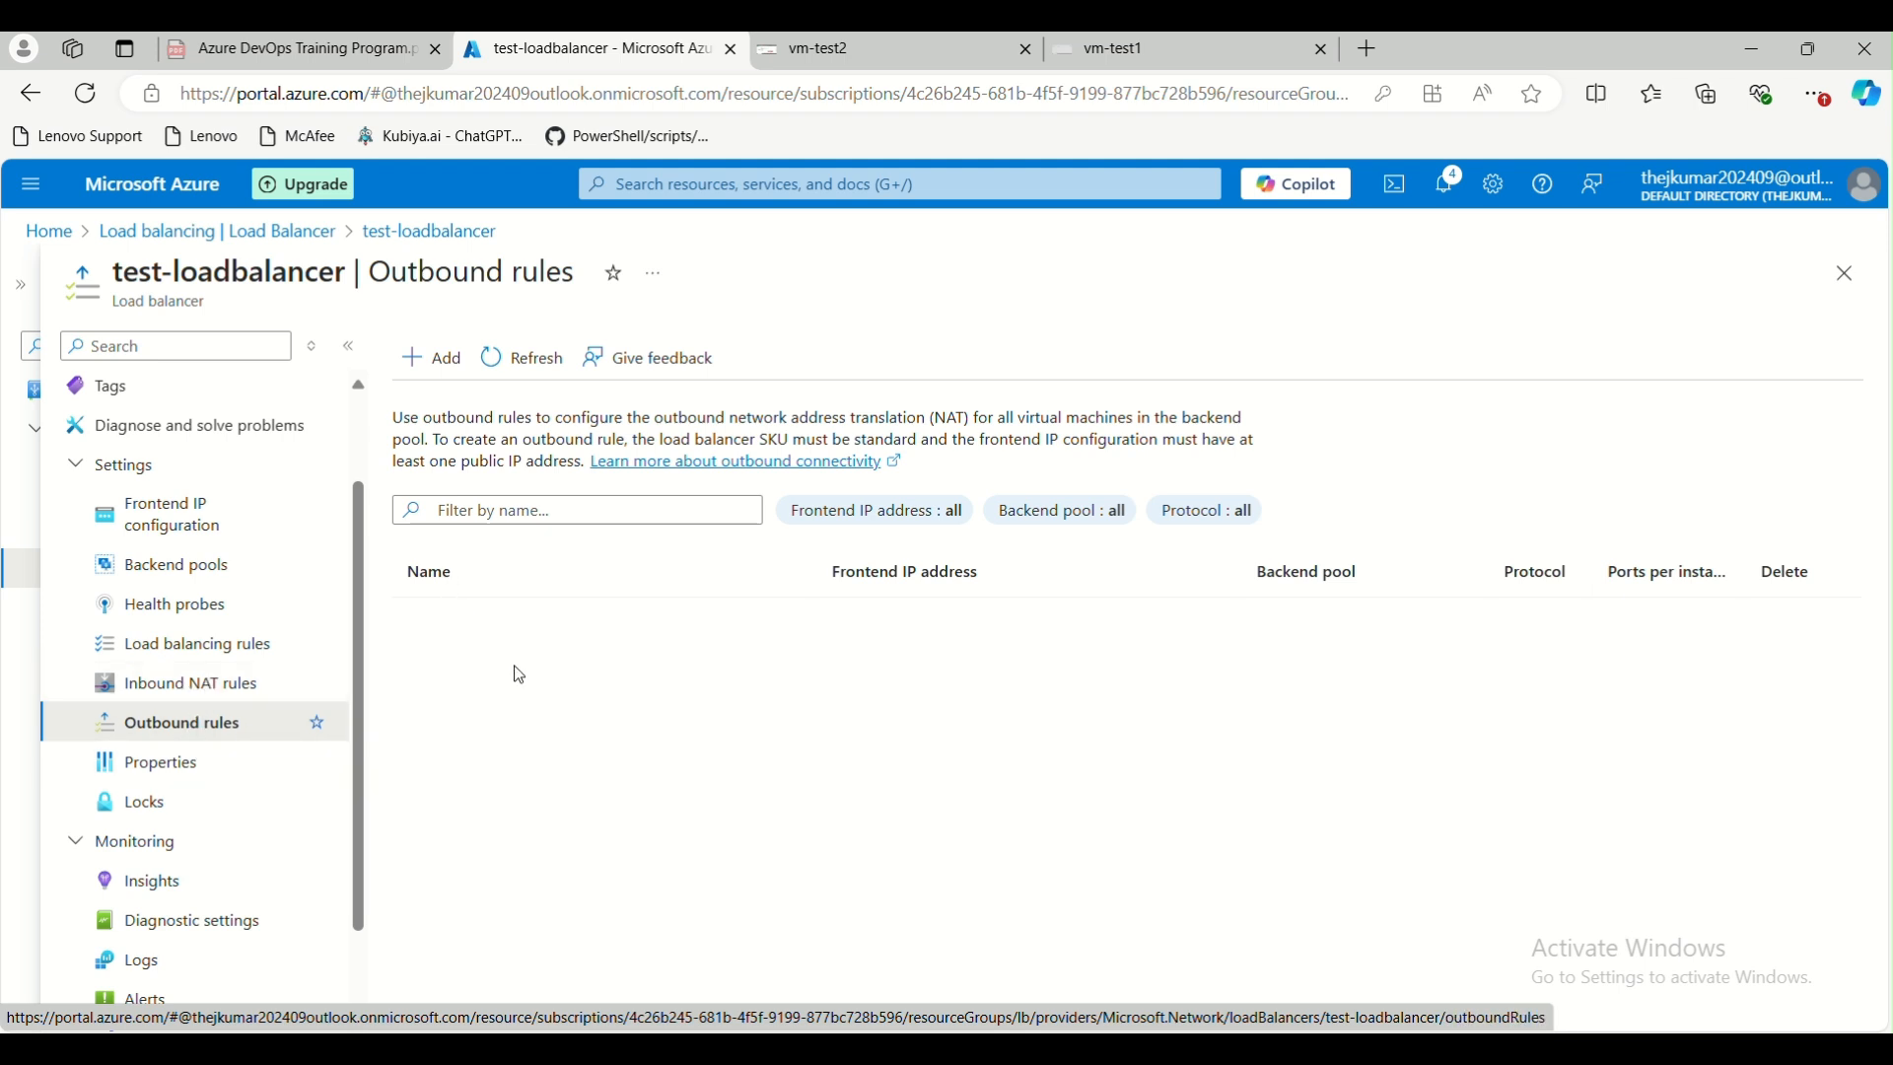
{"action": "scroll", "coordinate": [216, 765], "scroll_direction": "down", "scroll_amount": 2}
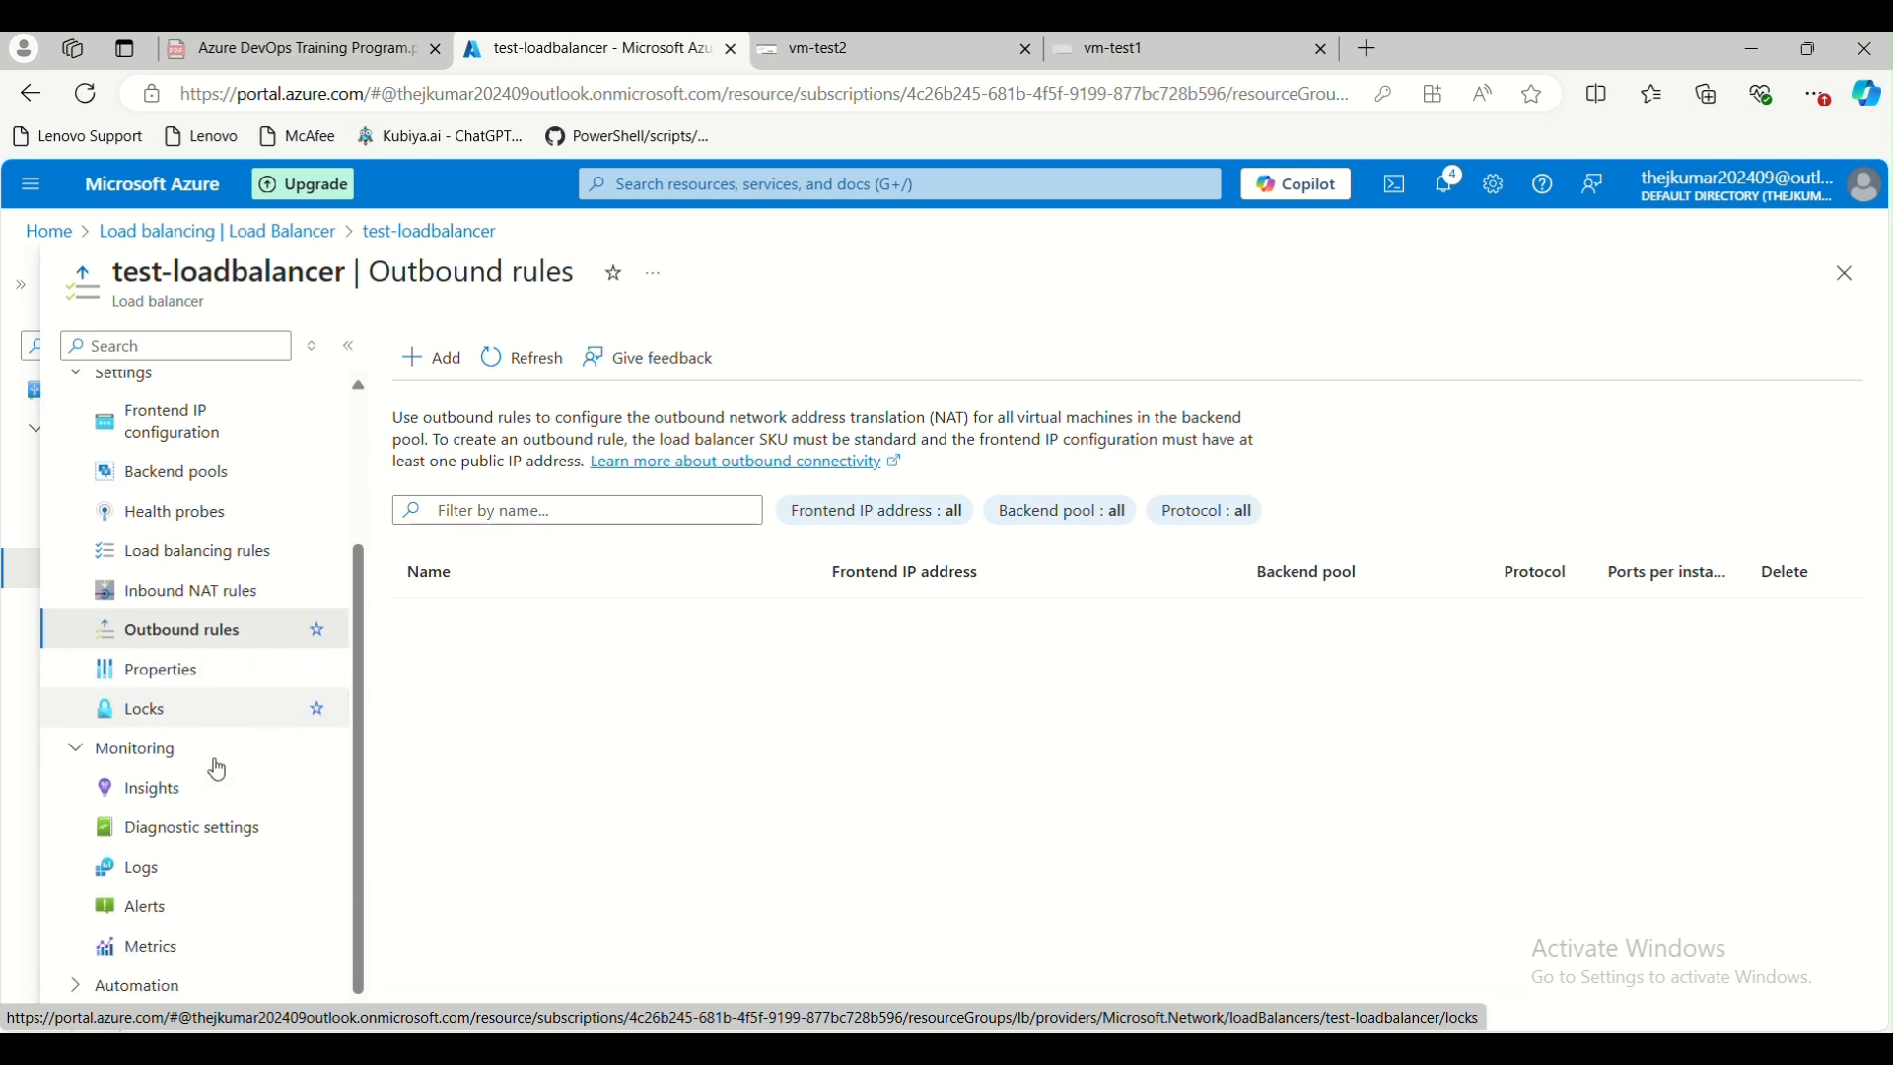
{"action": "left_click", "coordinate": [202, 663]}
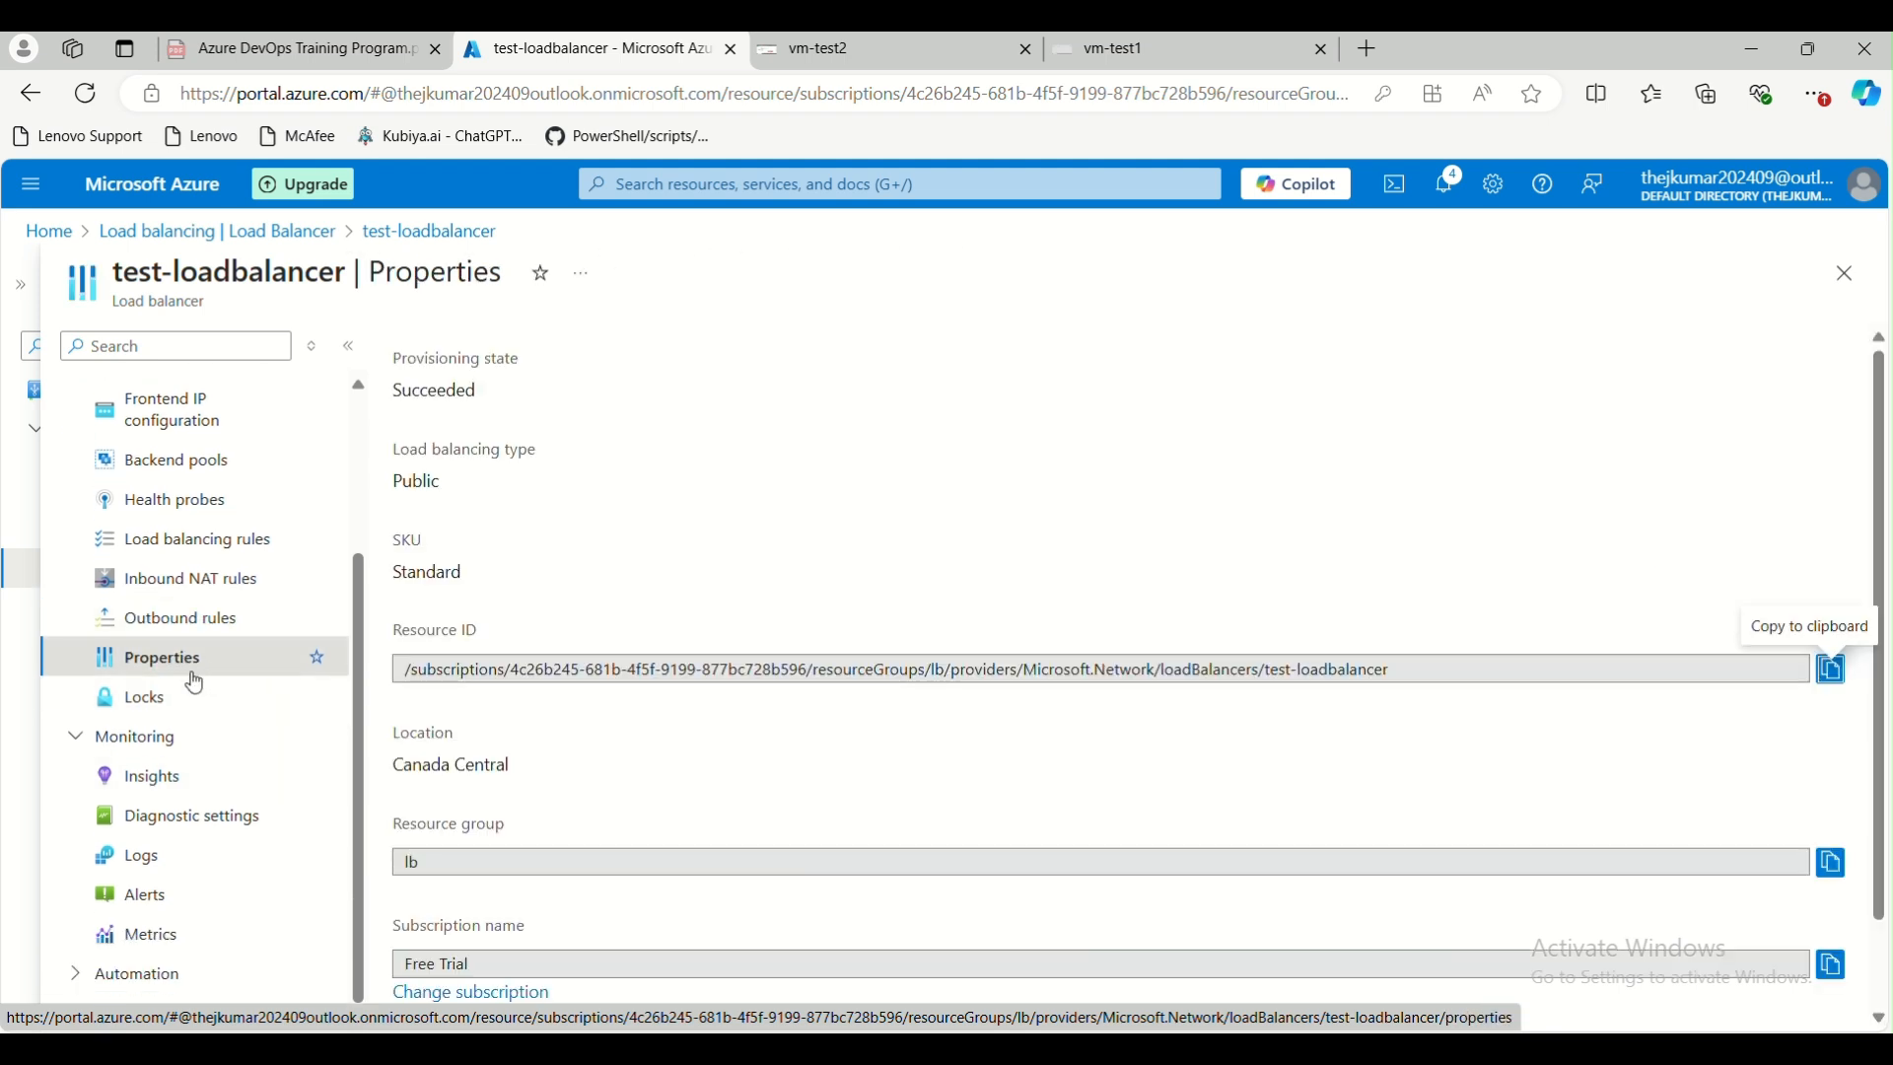
{"action": "scroll", "coordinate": [534, 702], "scroll_direction": "down", "scroll_amount": 1}
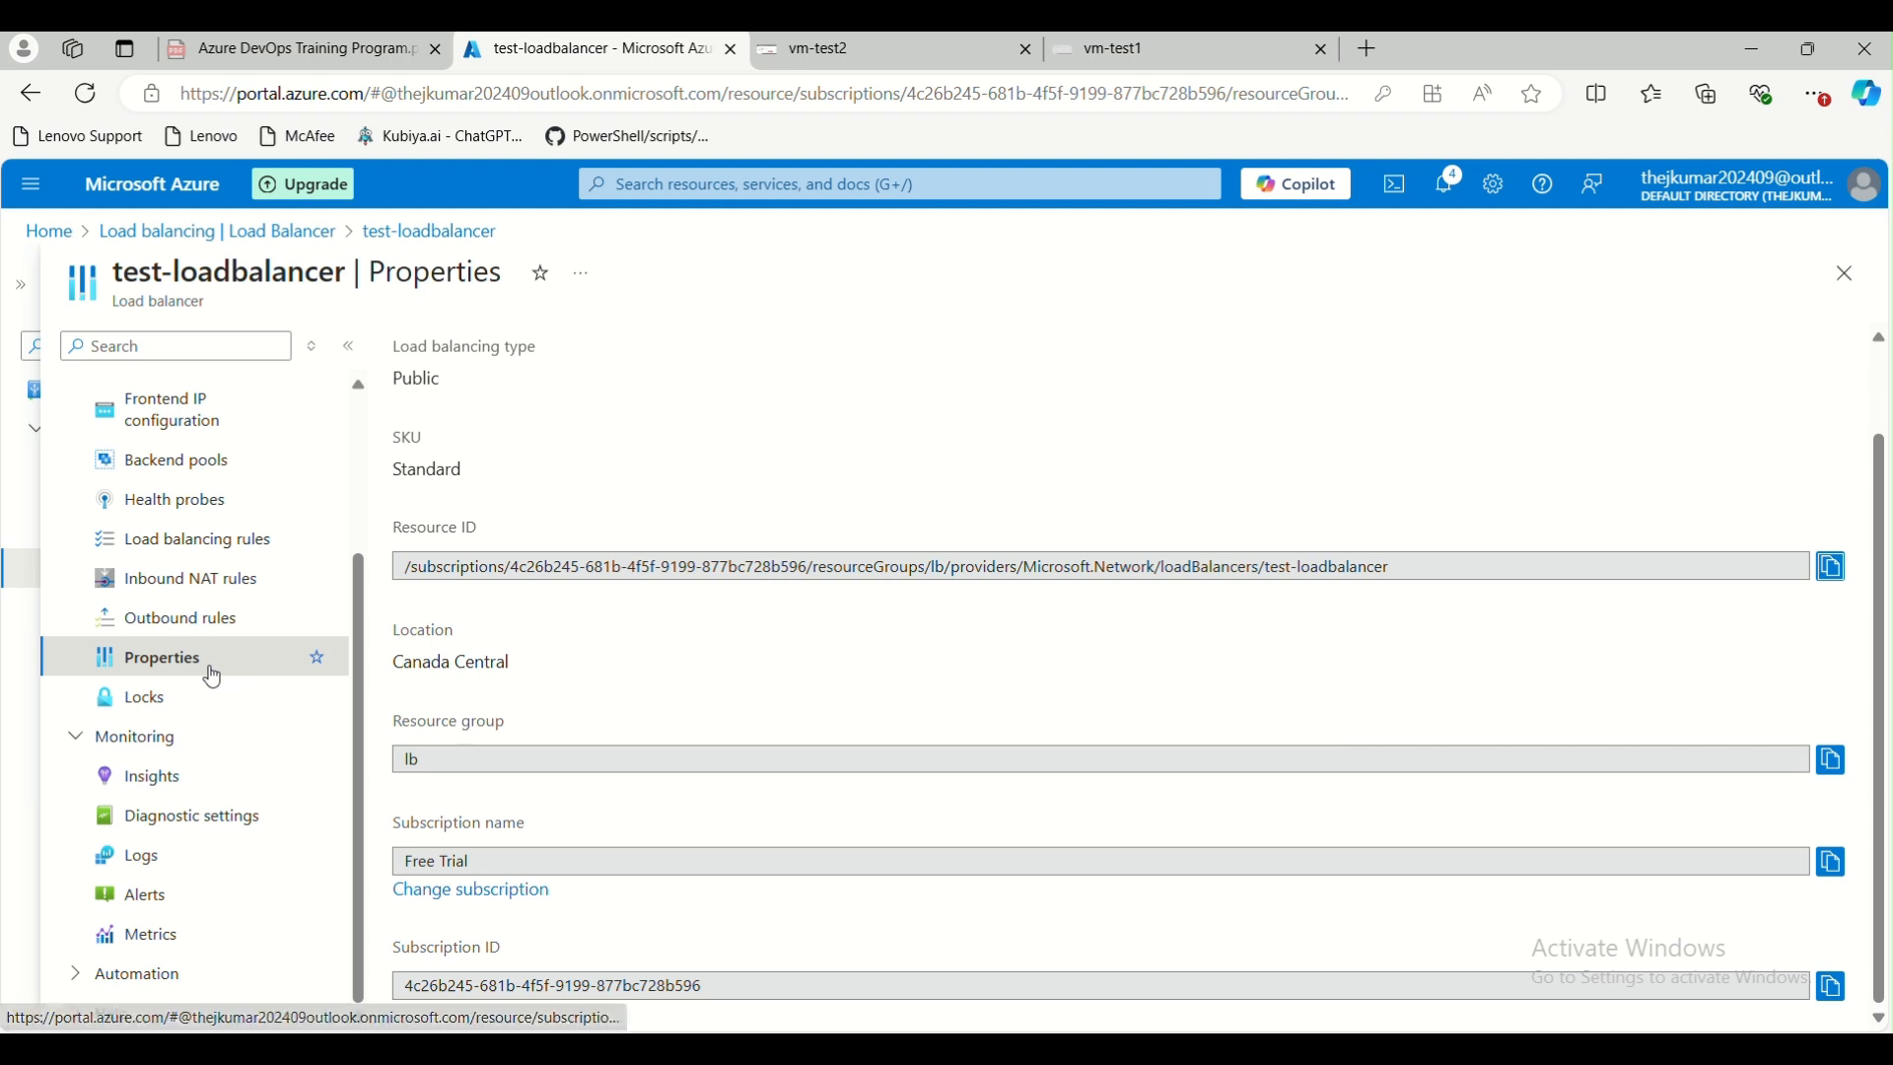
Examine the Insights topology of test-loadbalancer, including the frontend, rule, backend pool and health of vm-test1 and vm-test2
{"action": "left_click", "coordinate": [213, 779]}
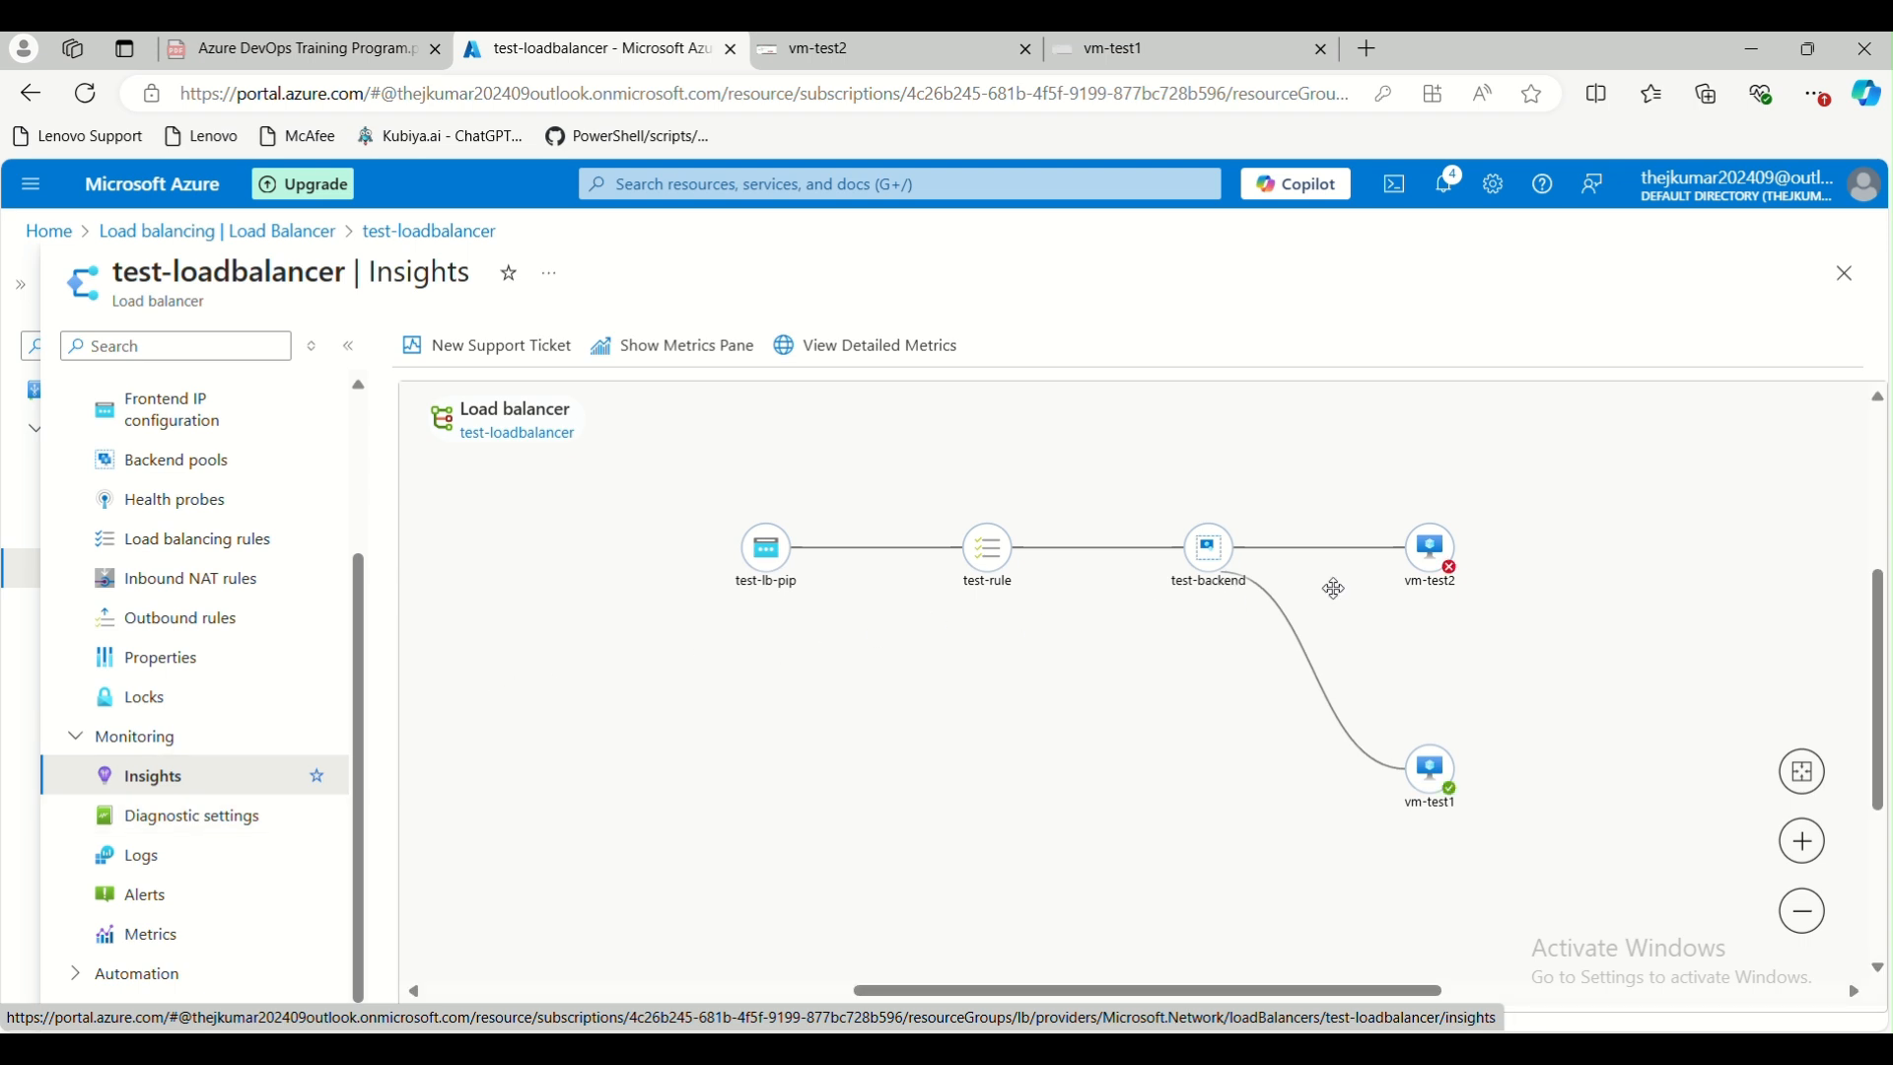
{"action": "mouse_move", "coordinate": [751, 572]}
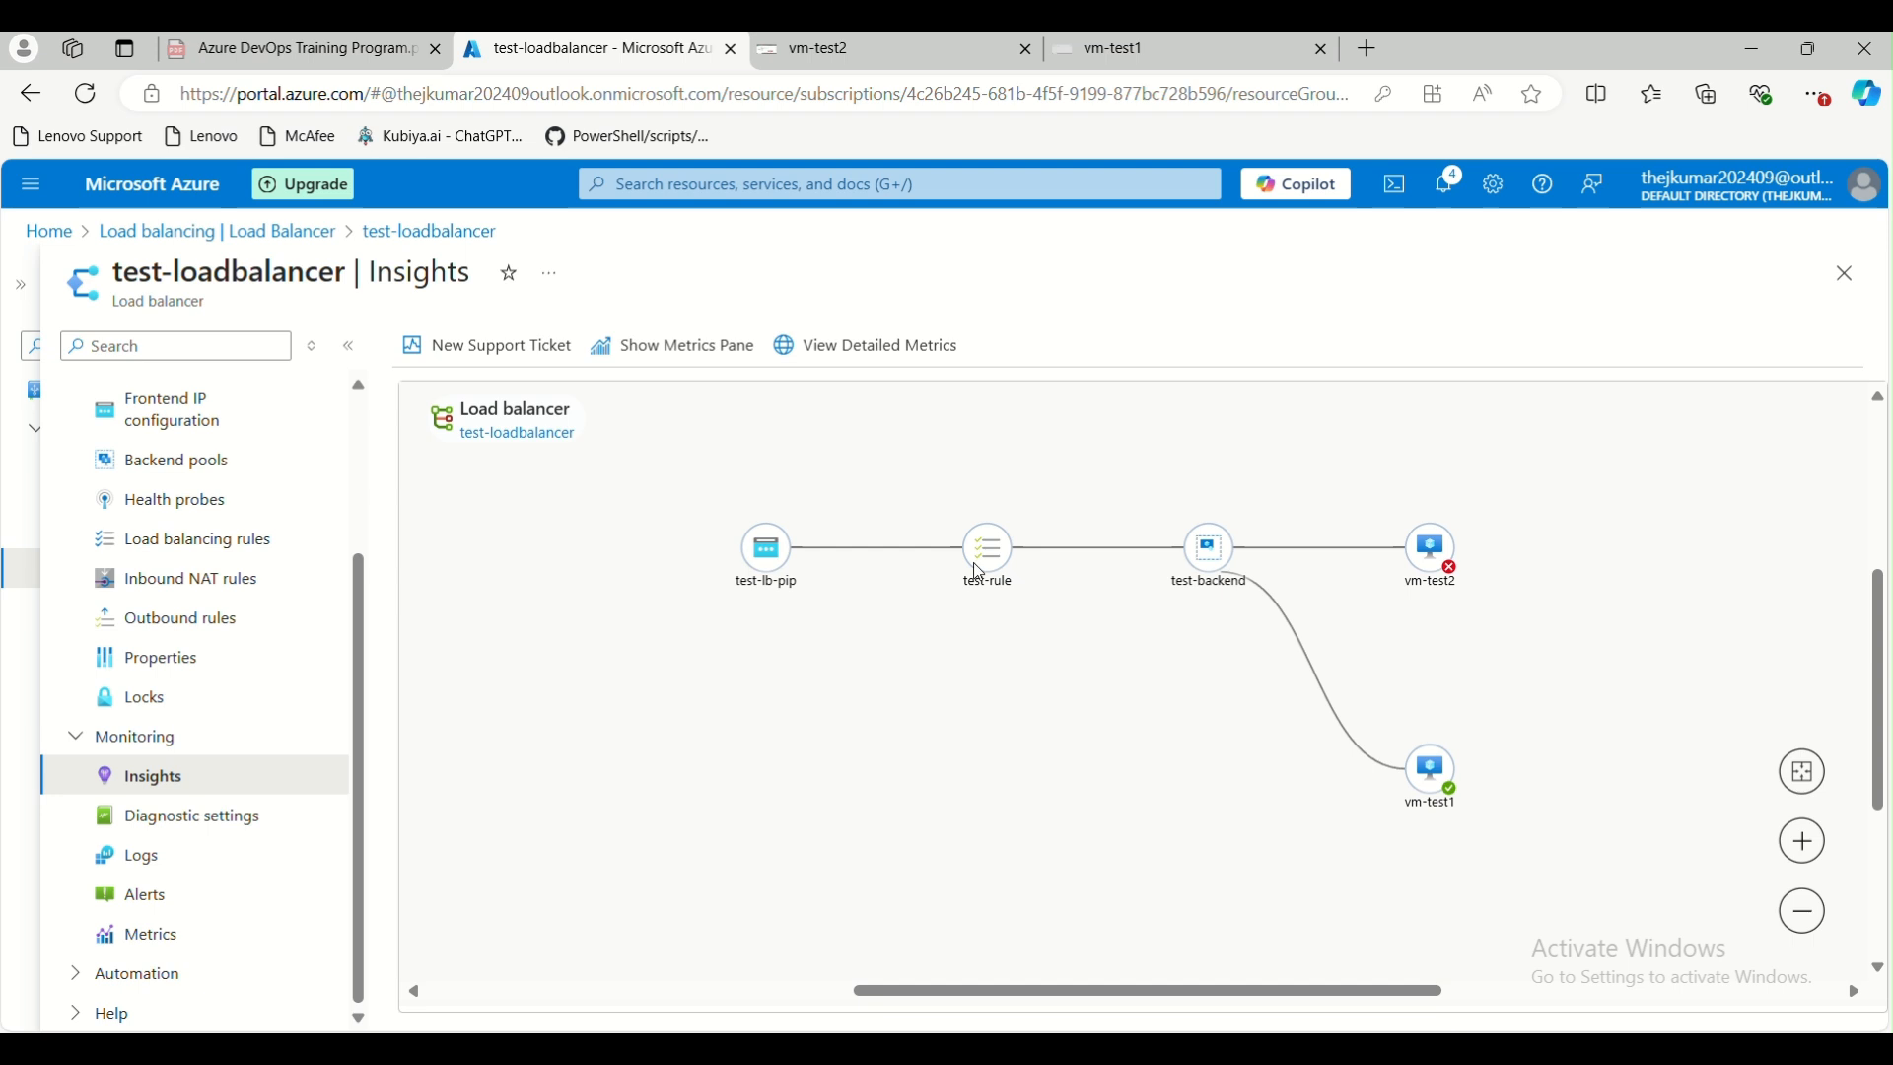
{"action": "mouse_move", "coordinate": [986, 554]}
{"action": "mouse_move", "coordinate": [1217, 557]}
{"action": "mouse_move", "coordinate": [1430, 784]}
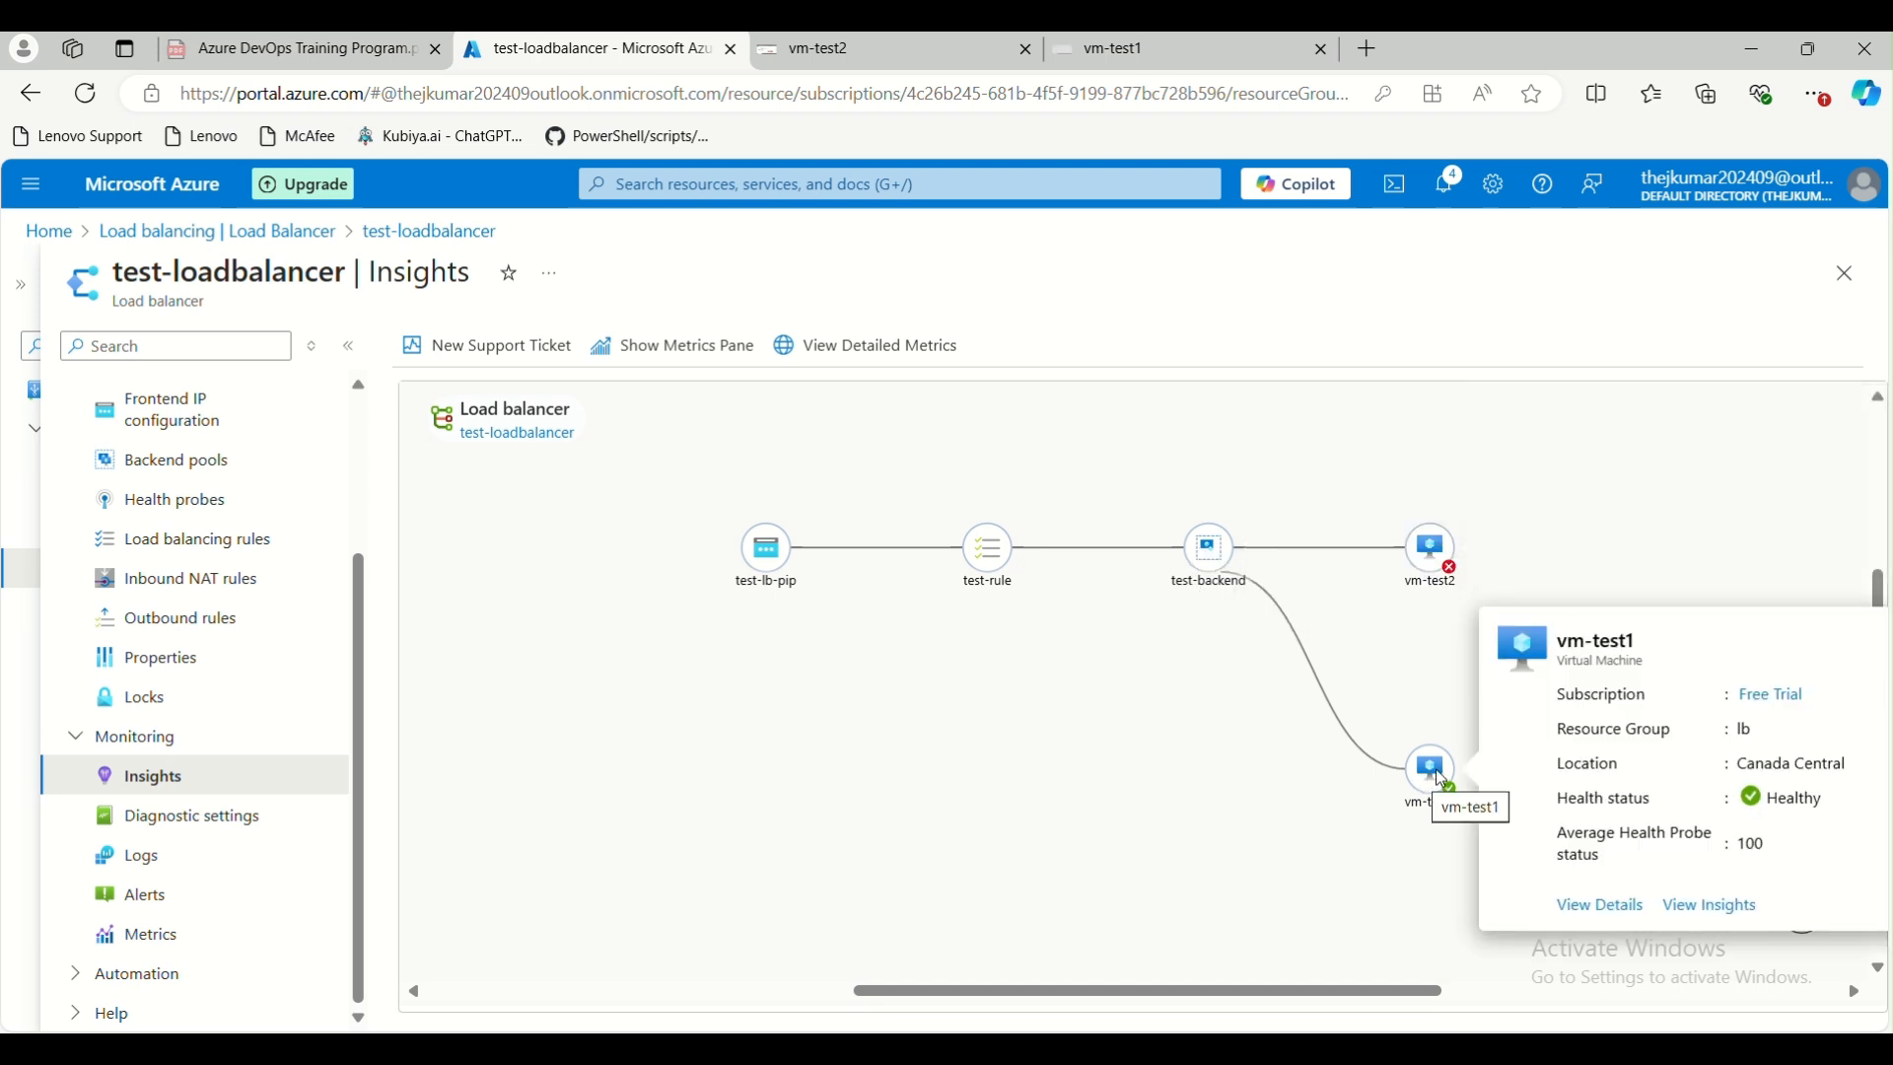
{"action": "mouse_move", "coordinate": [1443, 540]}
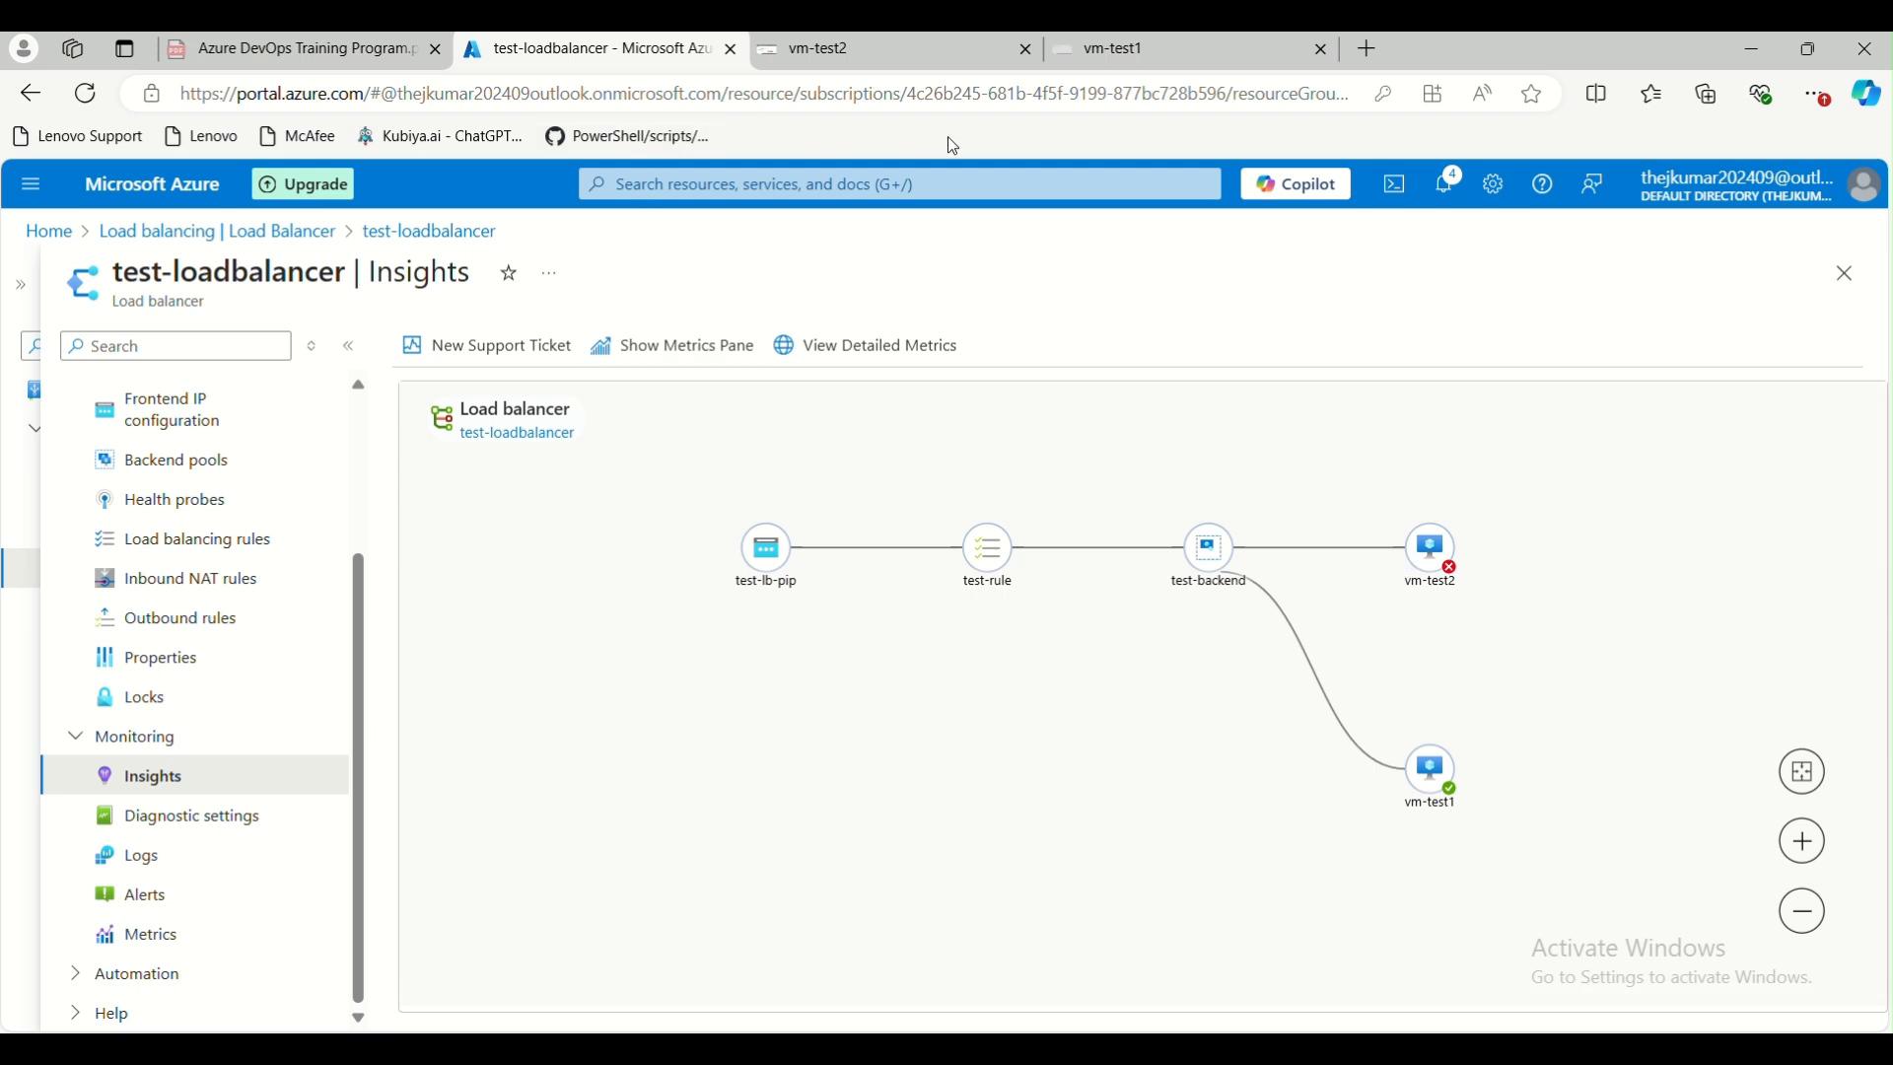
Dismiss the Bastion error on the old vm-test1 session and close that session's browser tab
{"action": "left_click", "coordinate": [1183, 49]}
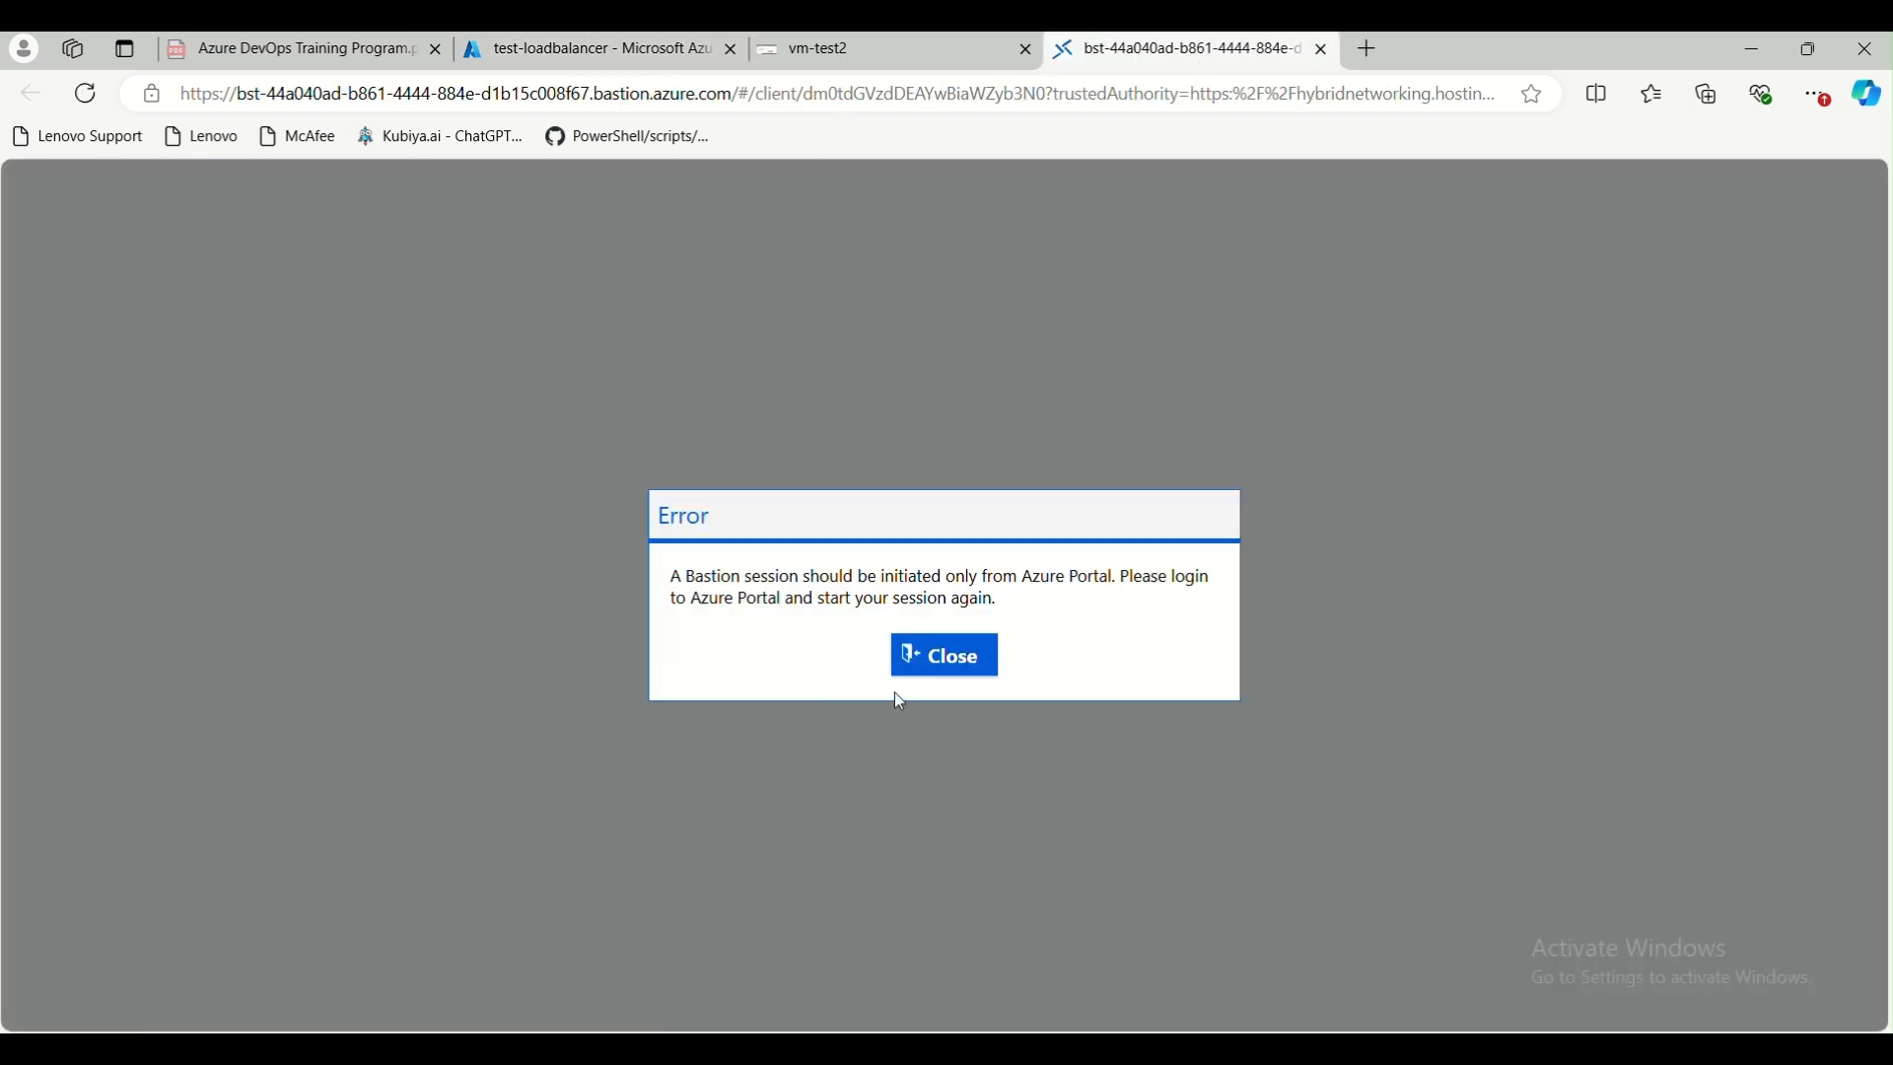
{"action": "left_click", "coordinate": [947, 655]}
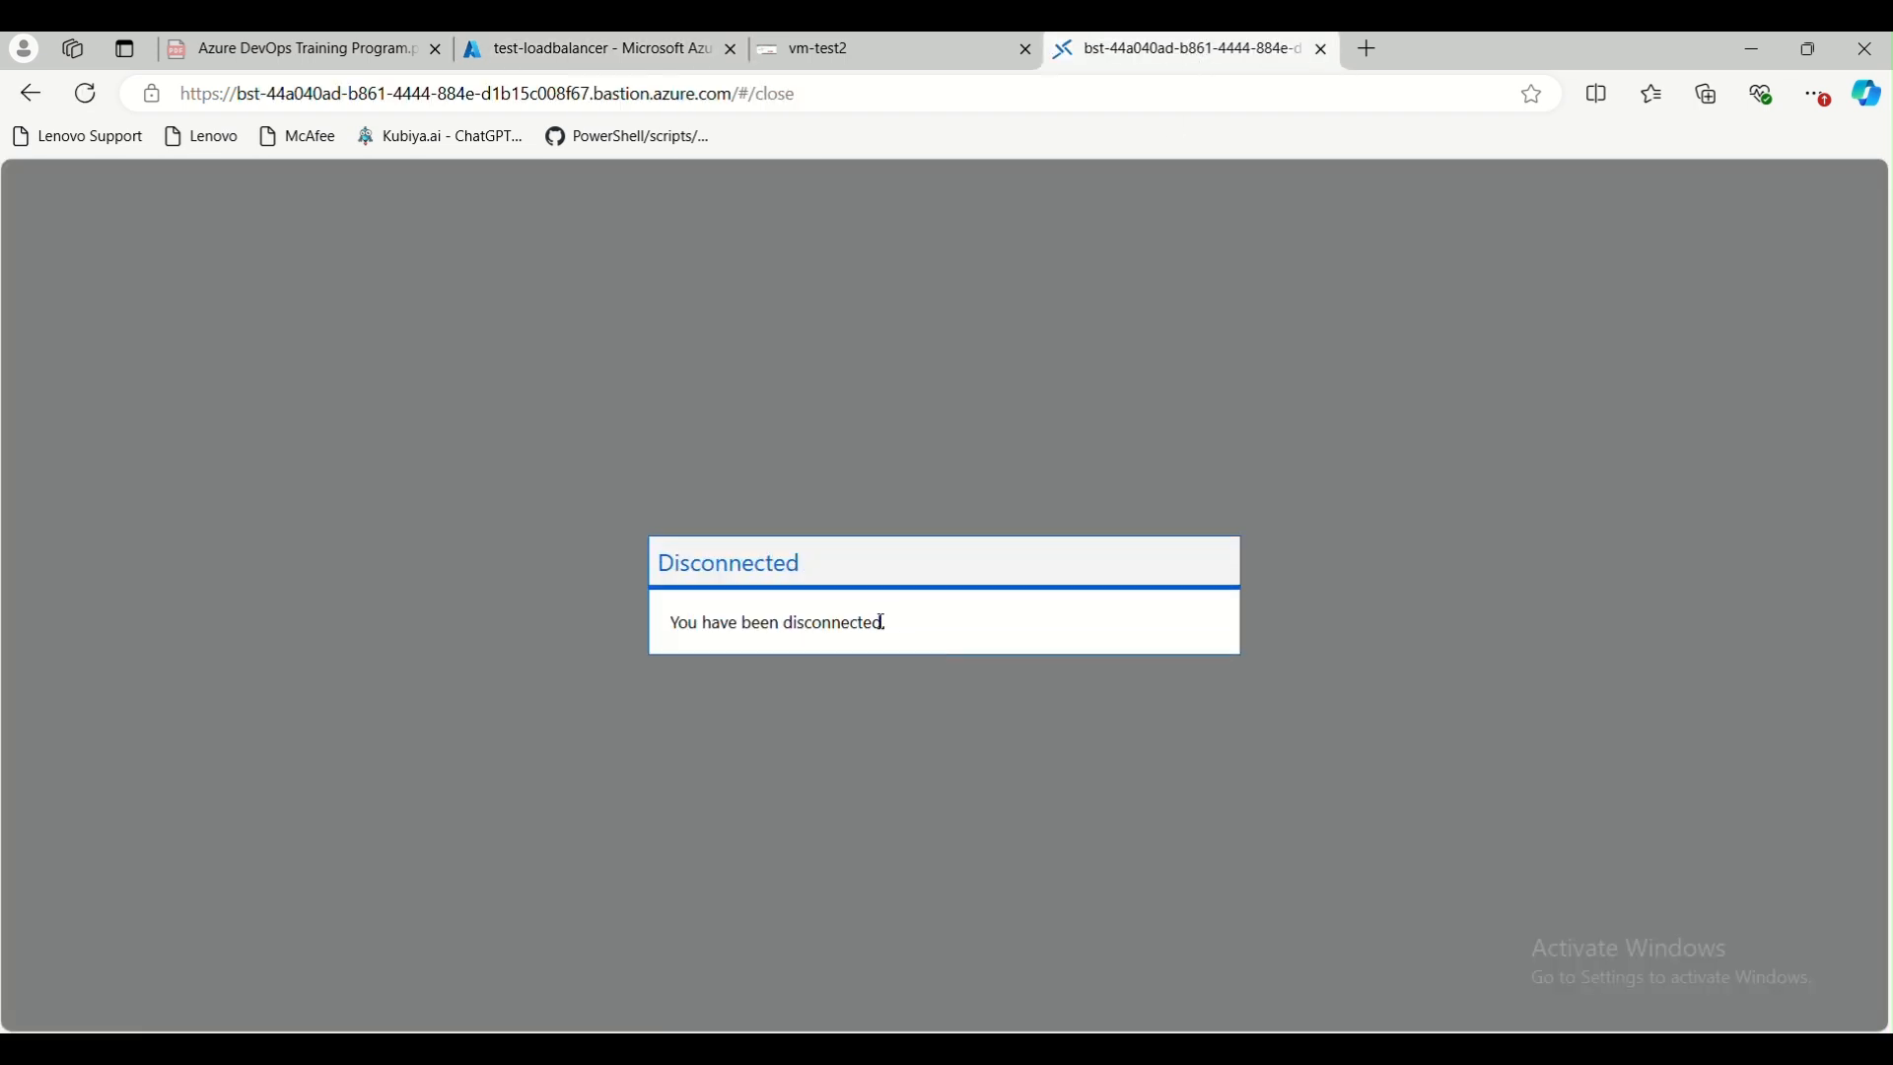
{"action": "left_click", "coordinate": [1323, 52]}
Duplicate the test-loadbalancer portal tab and open the Bastion connection page of virtual machine vm-test1 in the copy
{"action": "left_click", "coordinate": [542, 51]}
{"action": "right_click", "coordinate": [545, 54]}
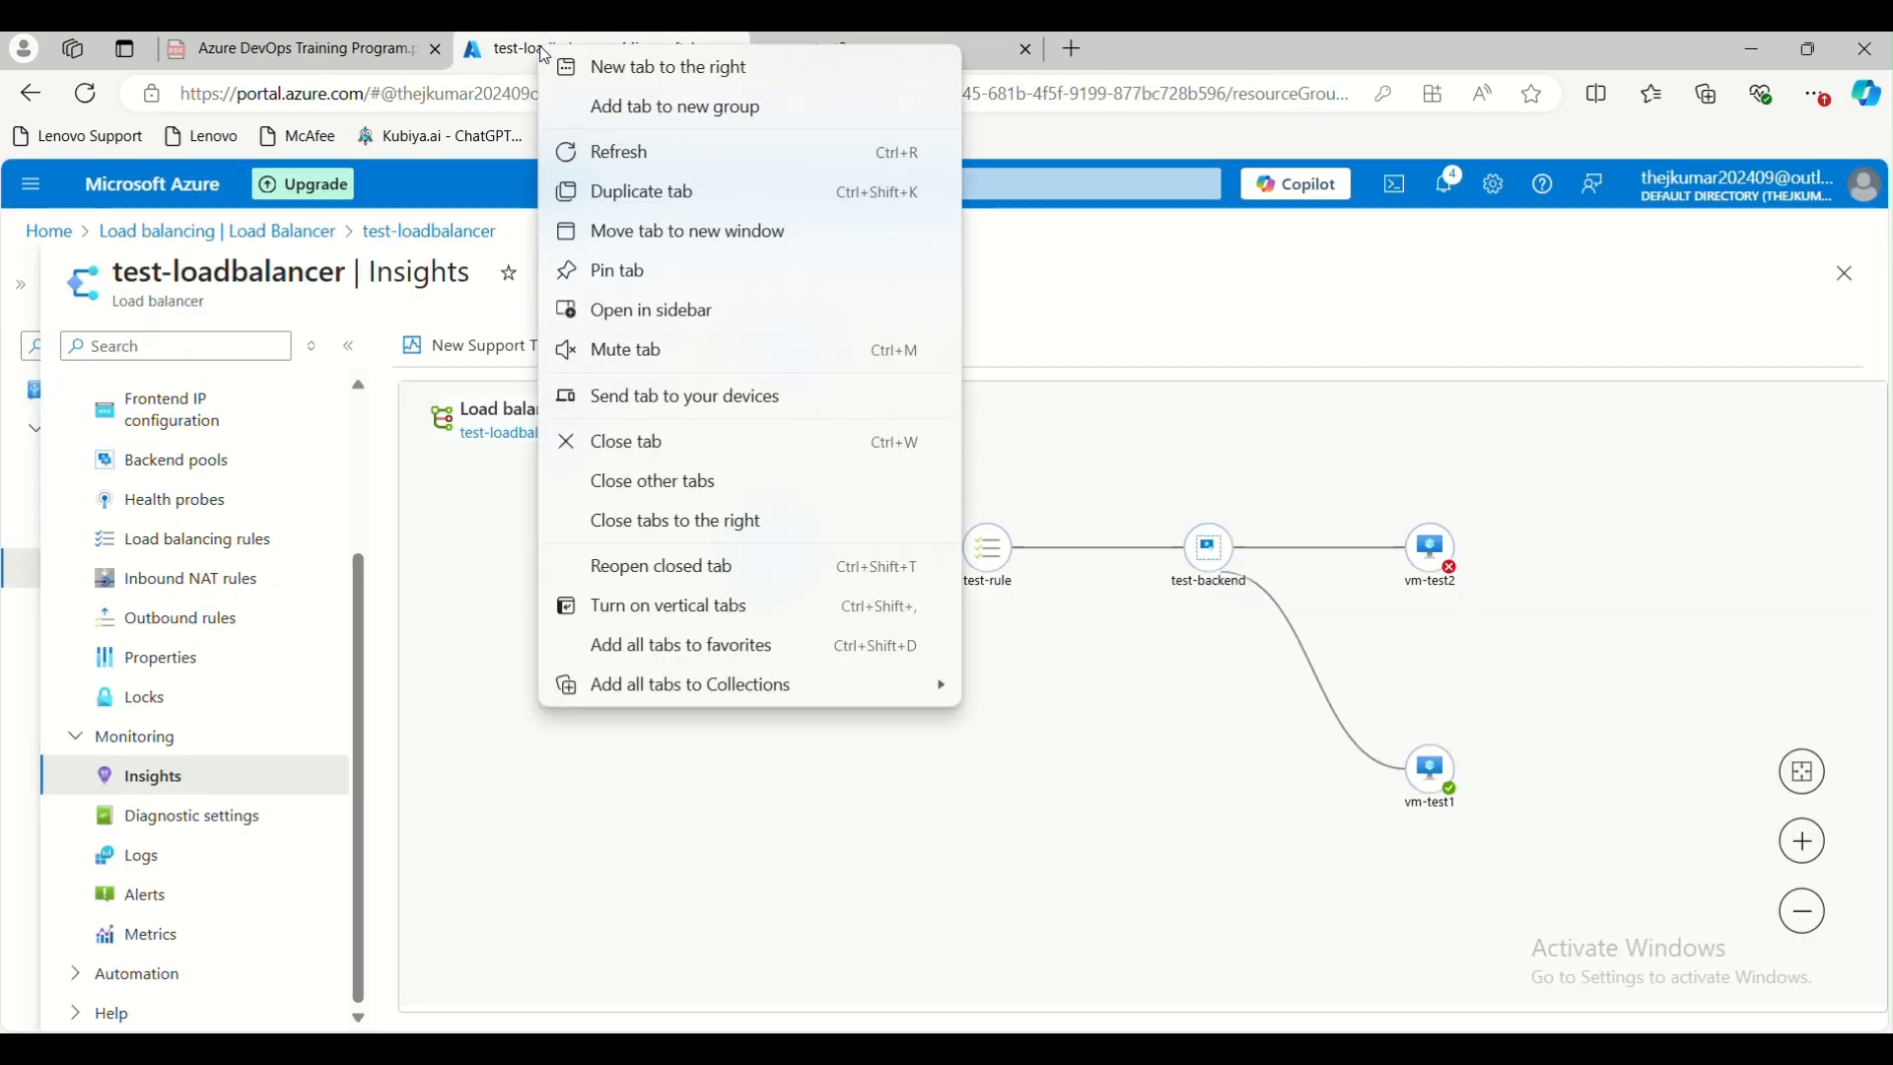
{"action": "left_click", "coordinate": [666, 193]}
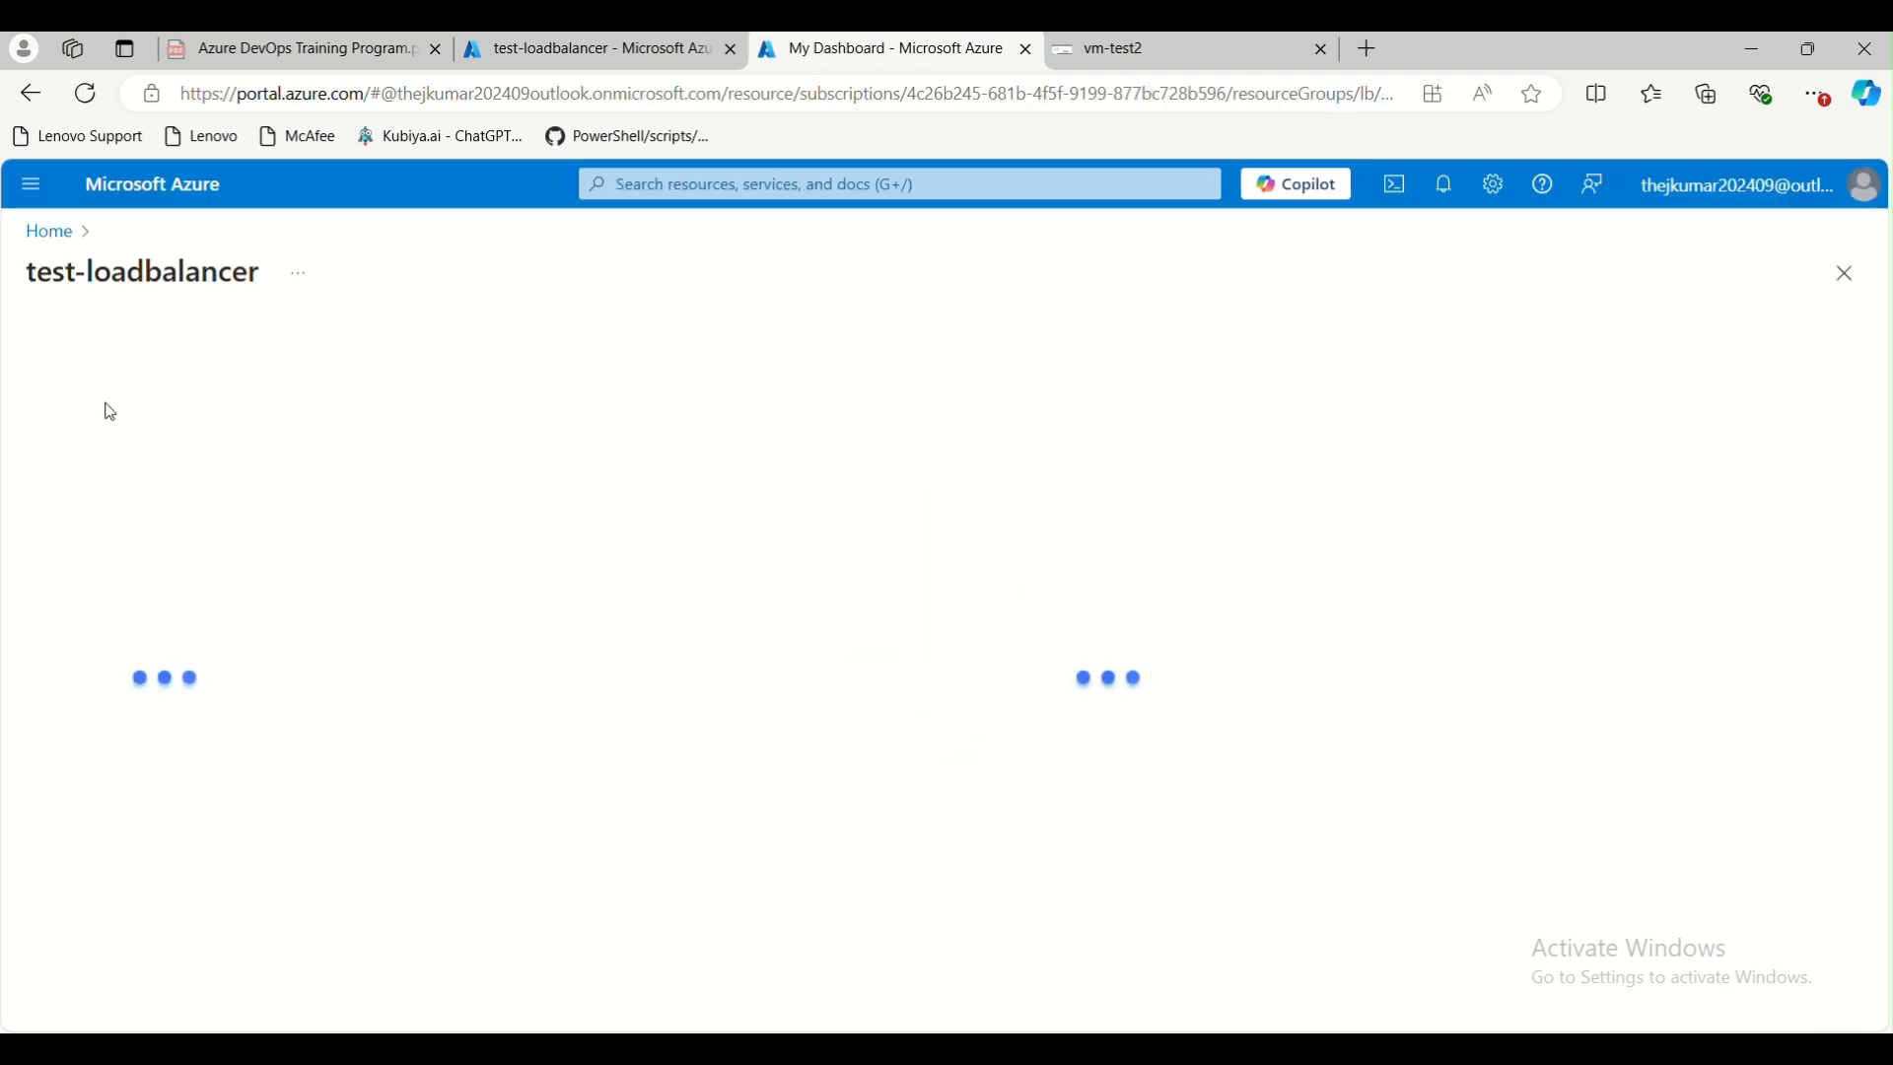
{"action": "left_click", "coordinate": [60, 248]}
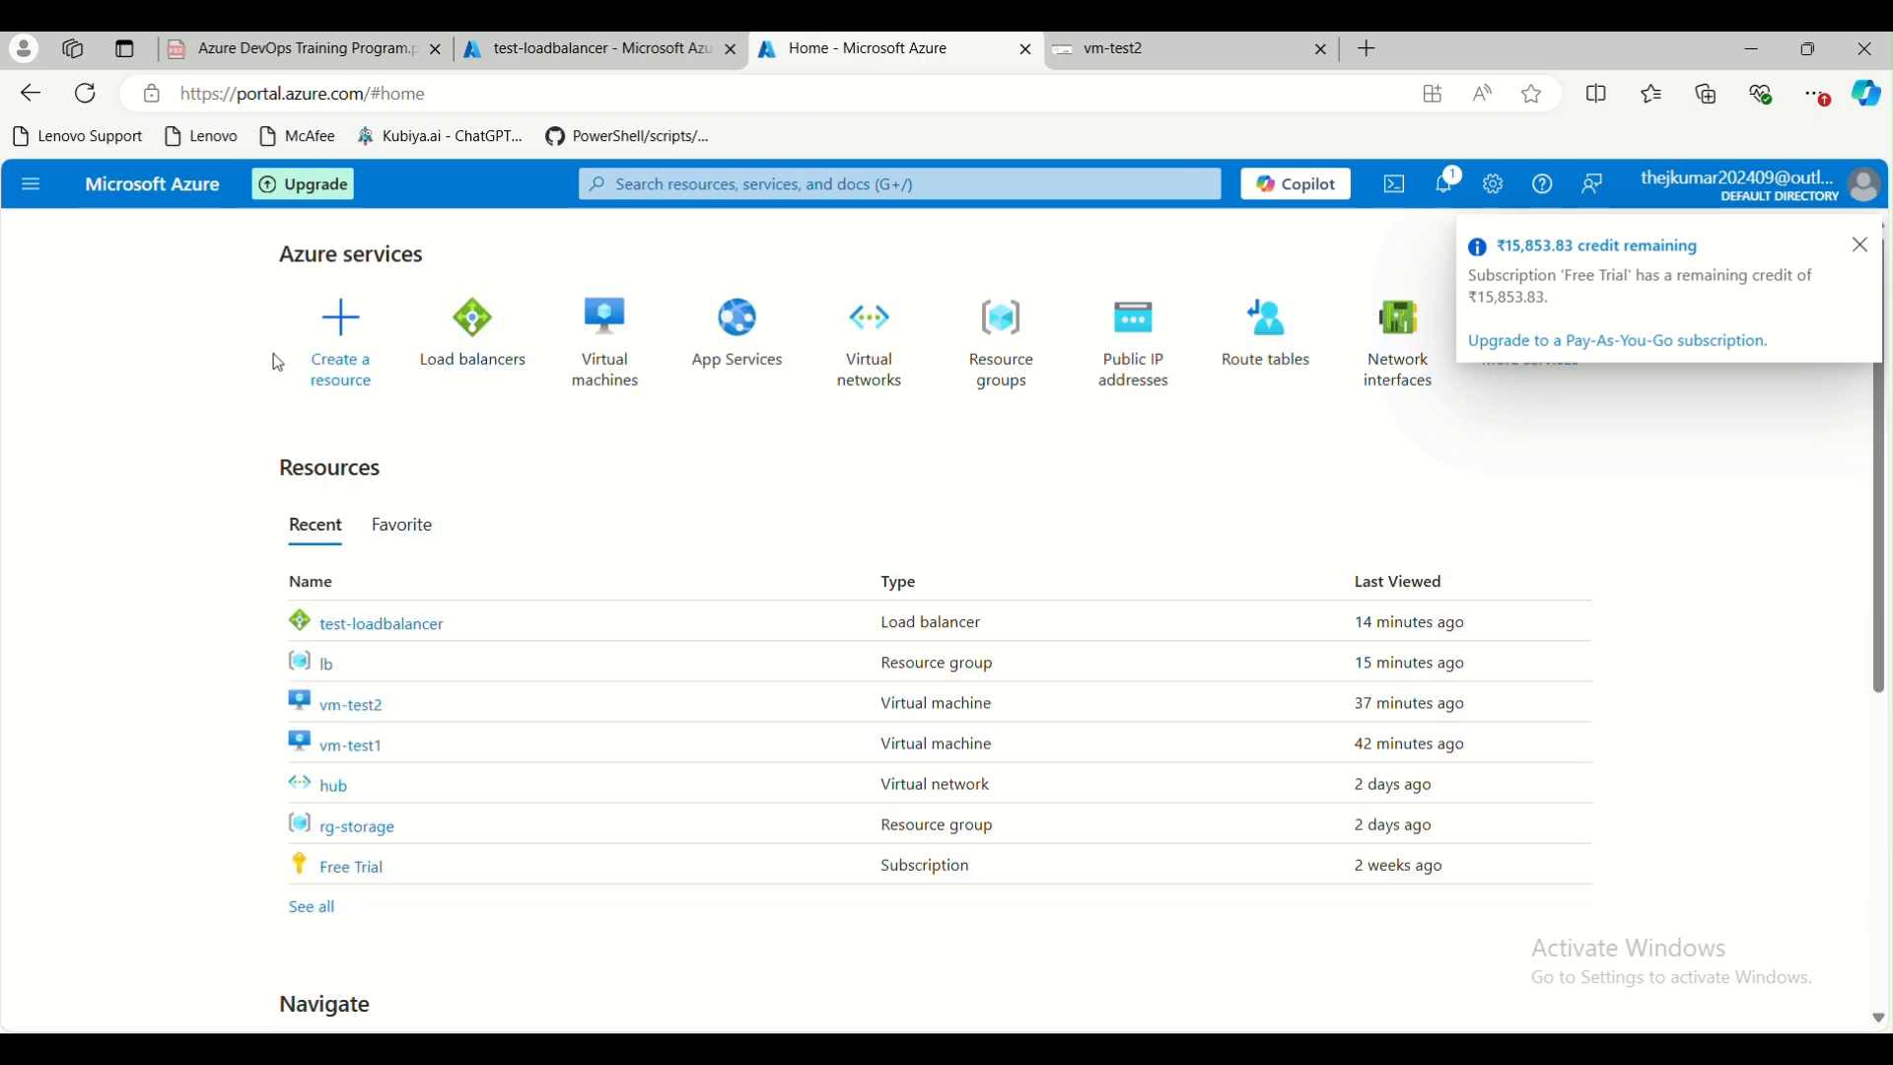
{"action": "left_click", "coordinate": [605, 367]}
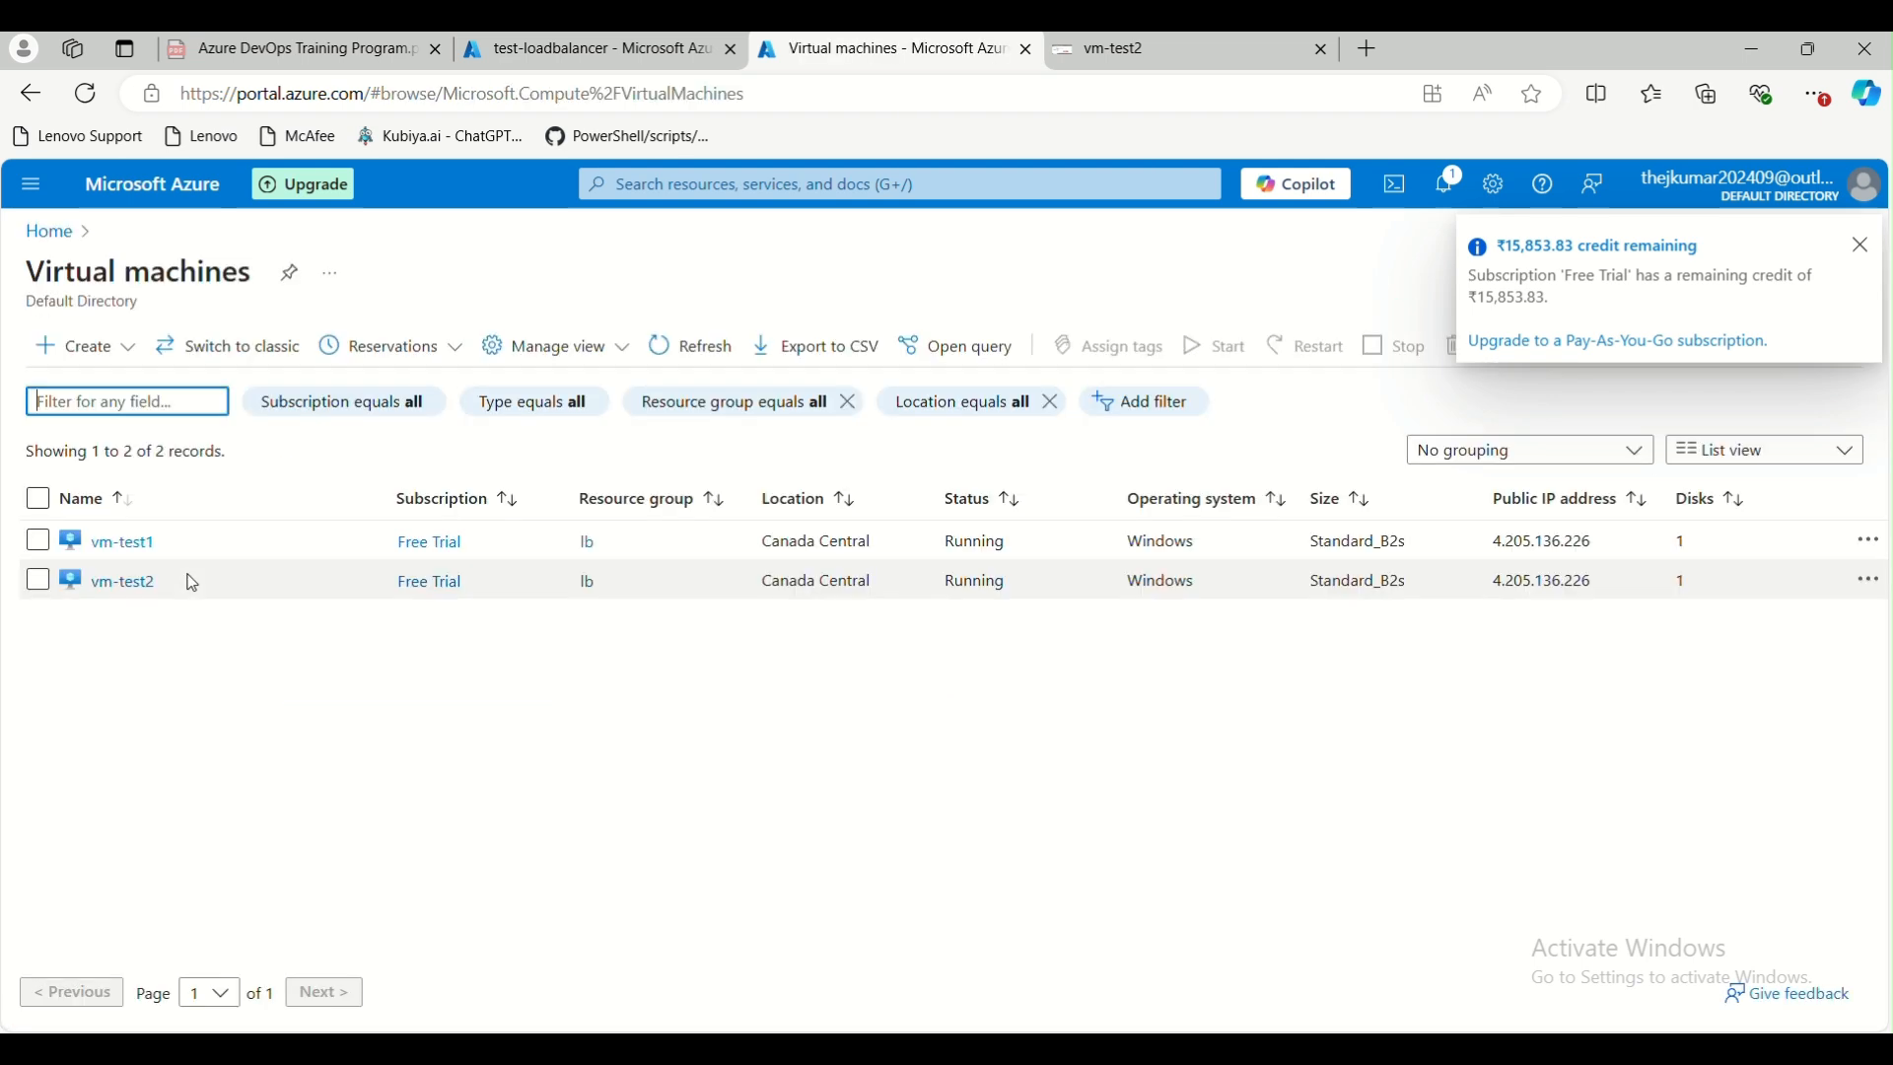
{"action": "left_click", "coordinate": [126, 542]}
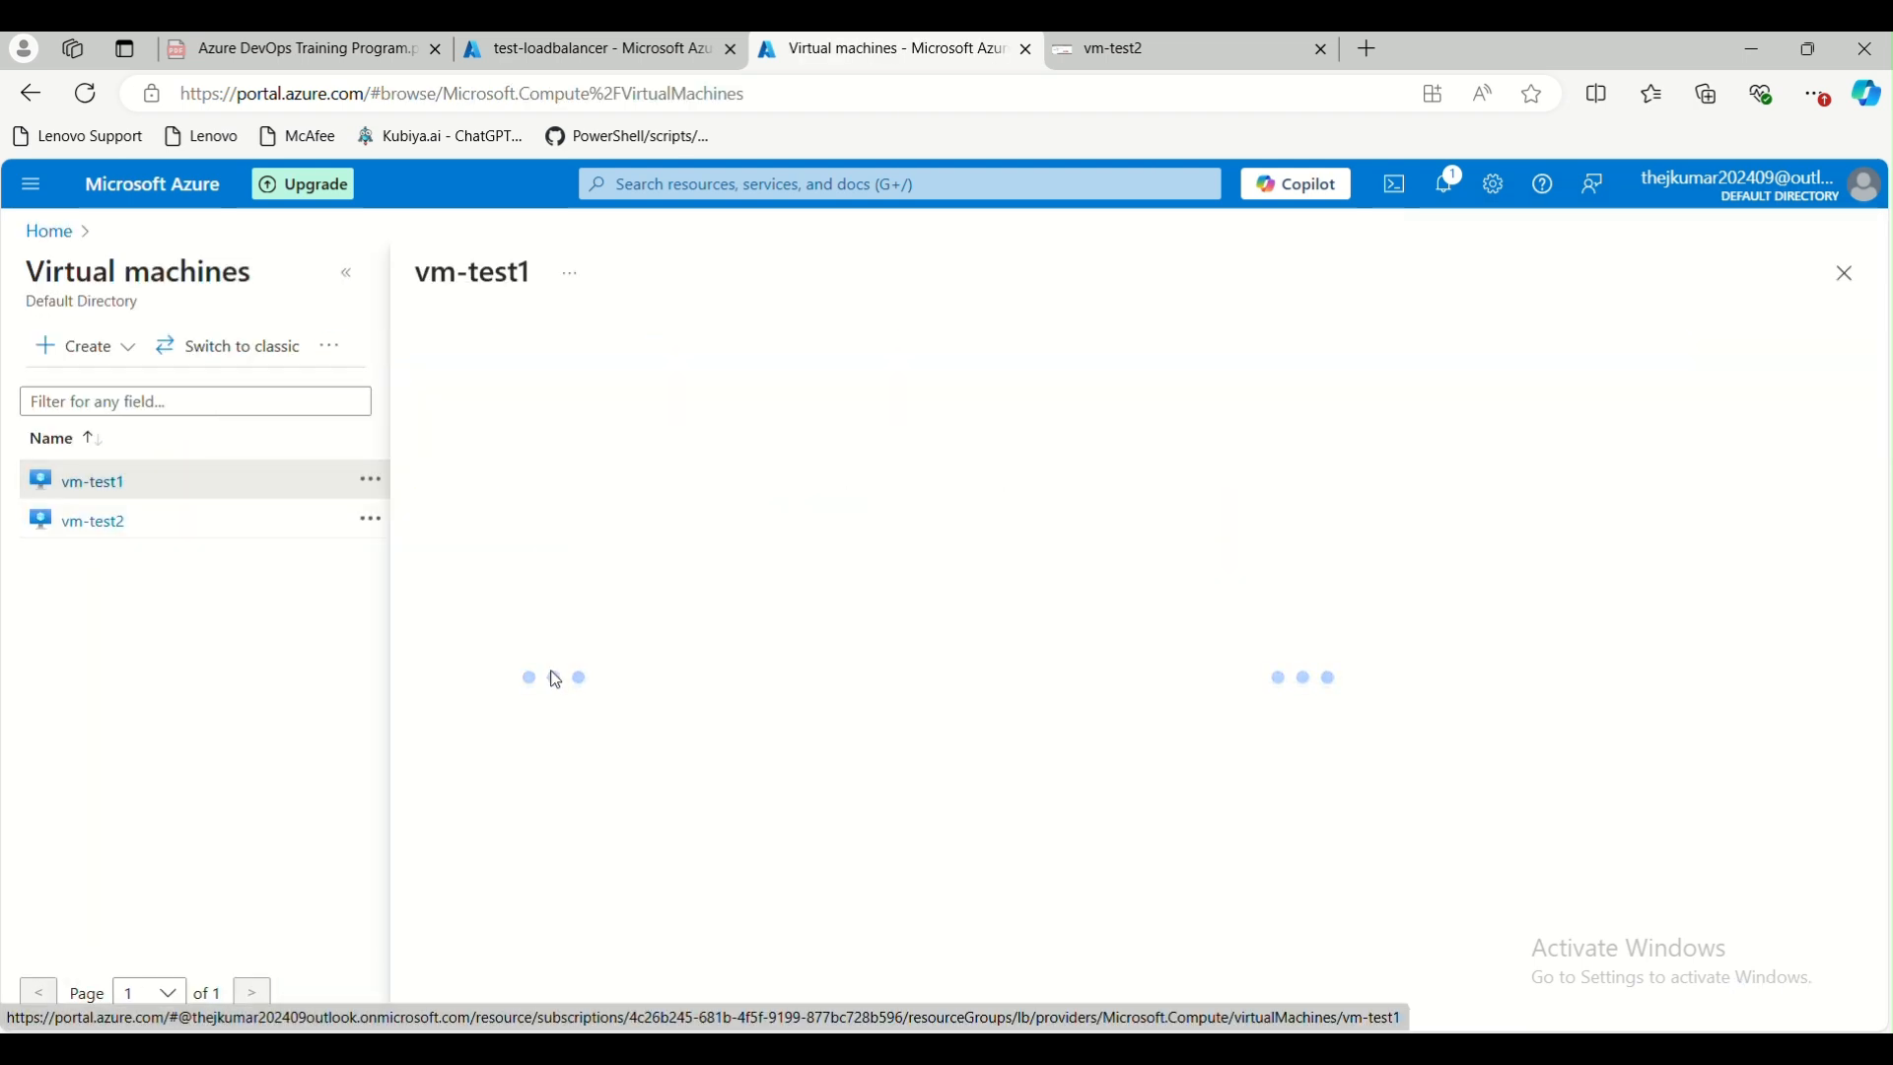
{"action": "left_click", "coordinate": [597, 664]}
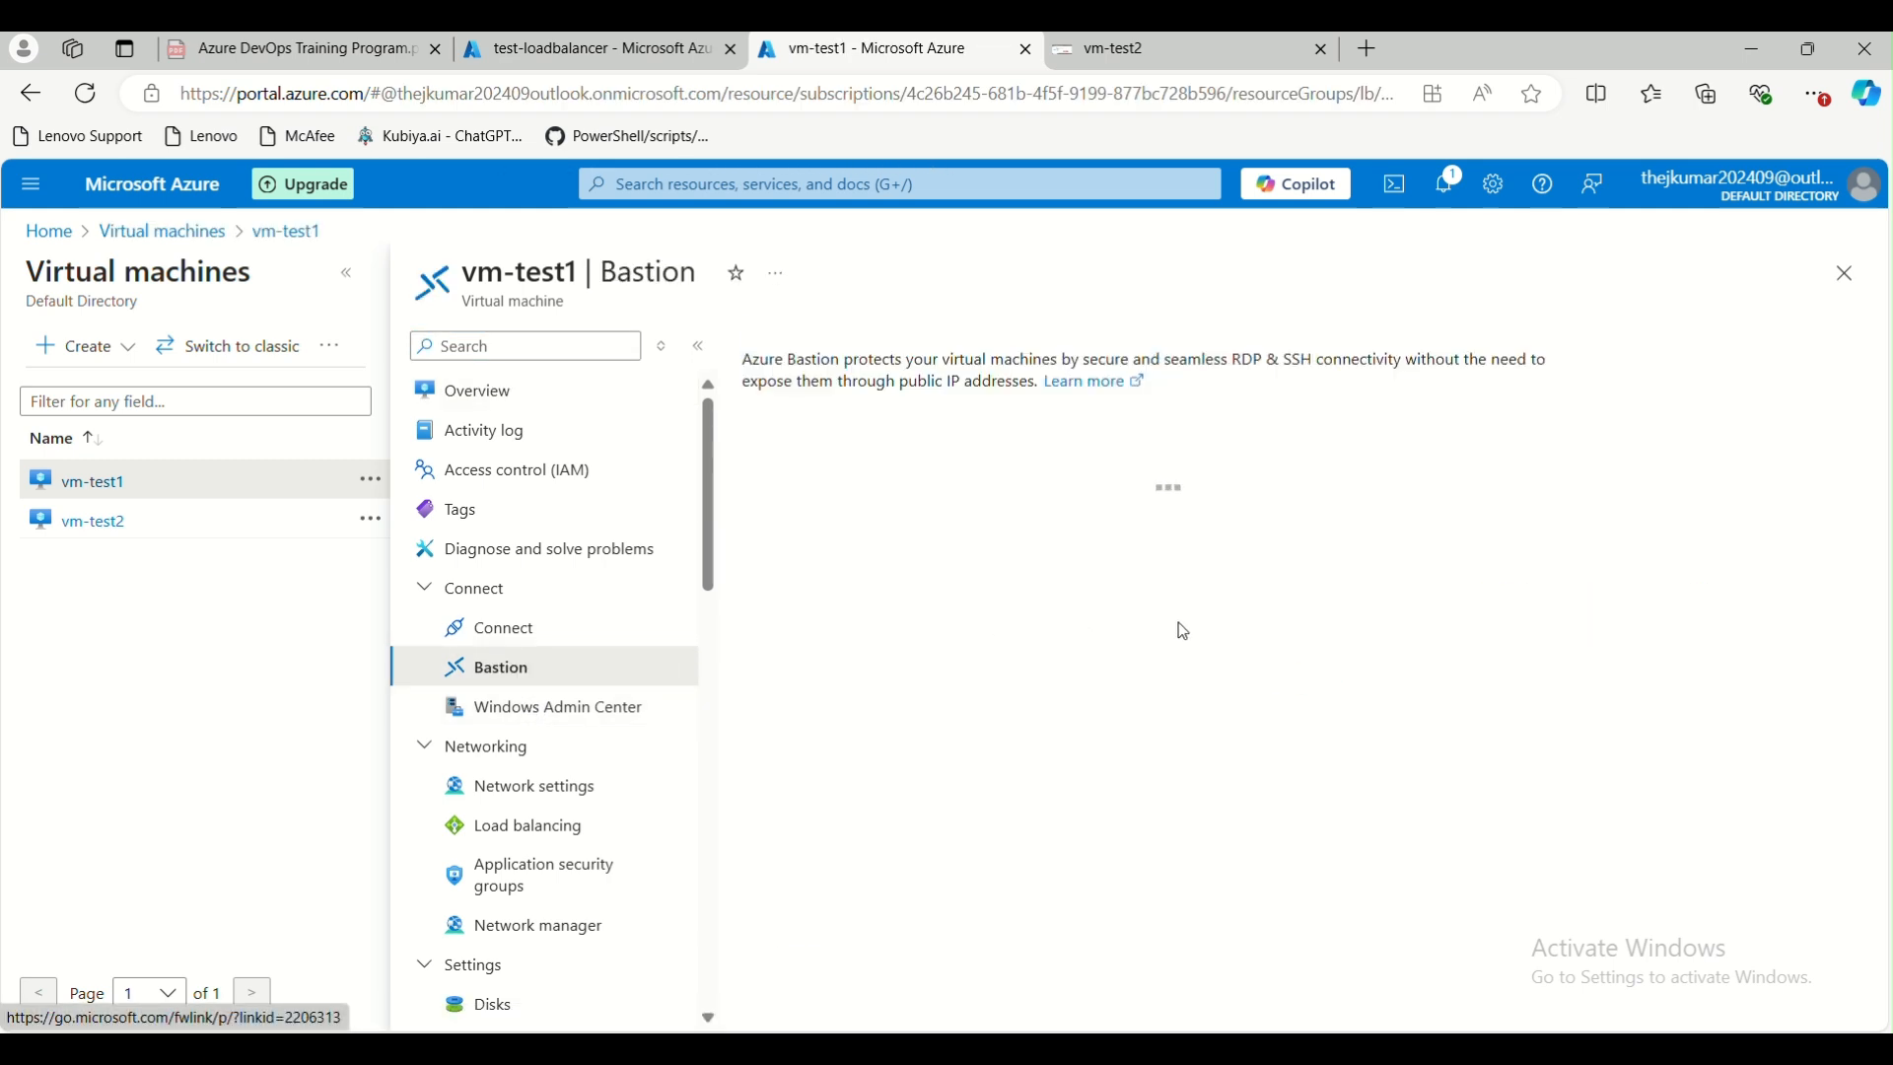
Enter the username azureuser and the VM password, and connect to vm-test1 through Bastion in a new browser tab
{"action": "left_click", "coordinate": [1259, 757]}
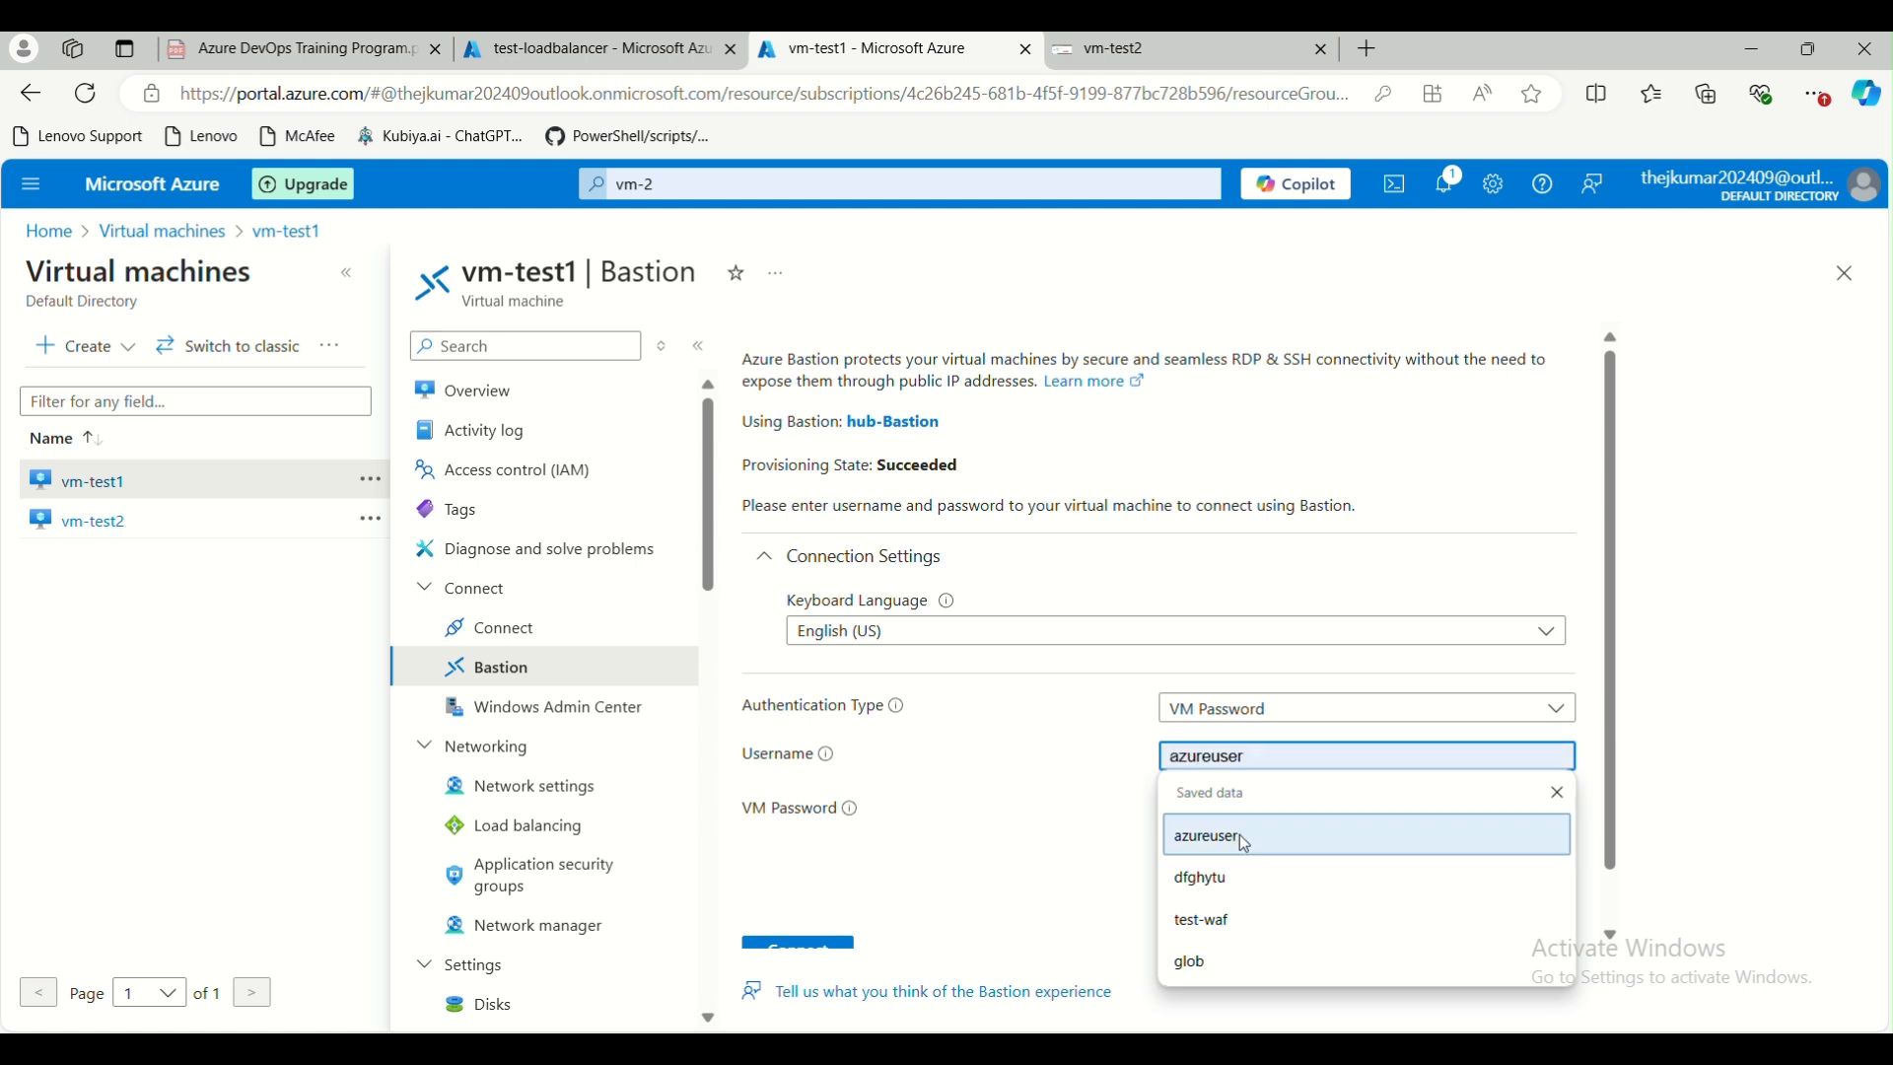
{"action": "left_click", "coordinate": [1205, 838]}
{"action": "left_click", "coordinate": [1282, 811]}
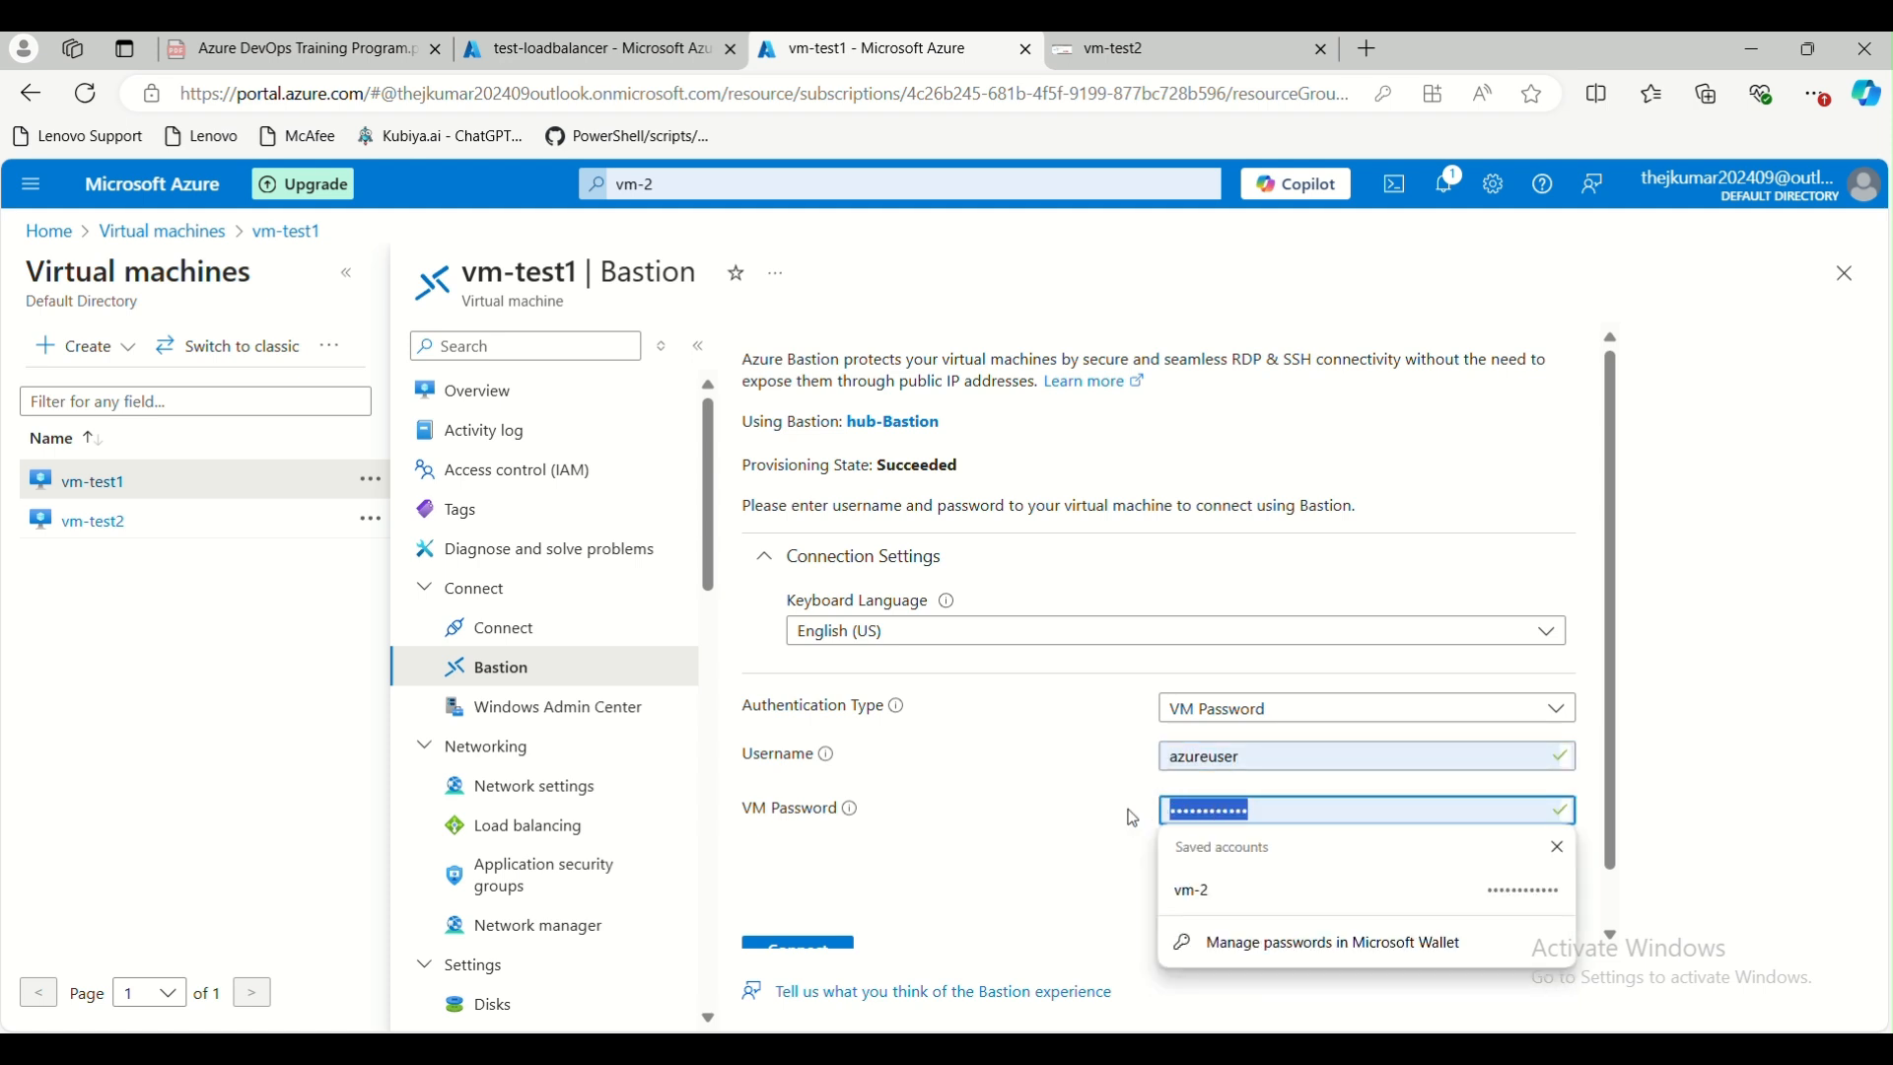
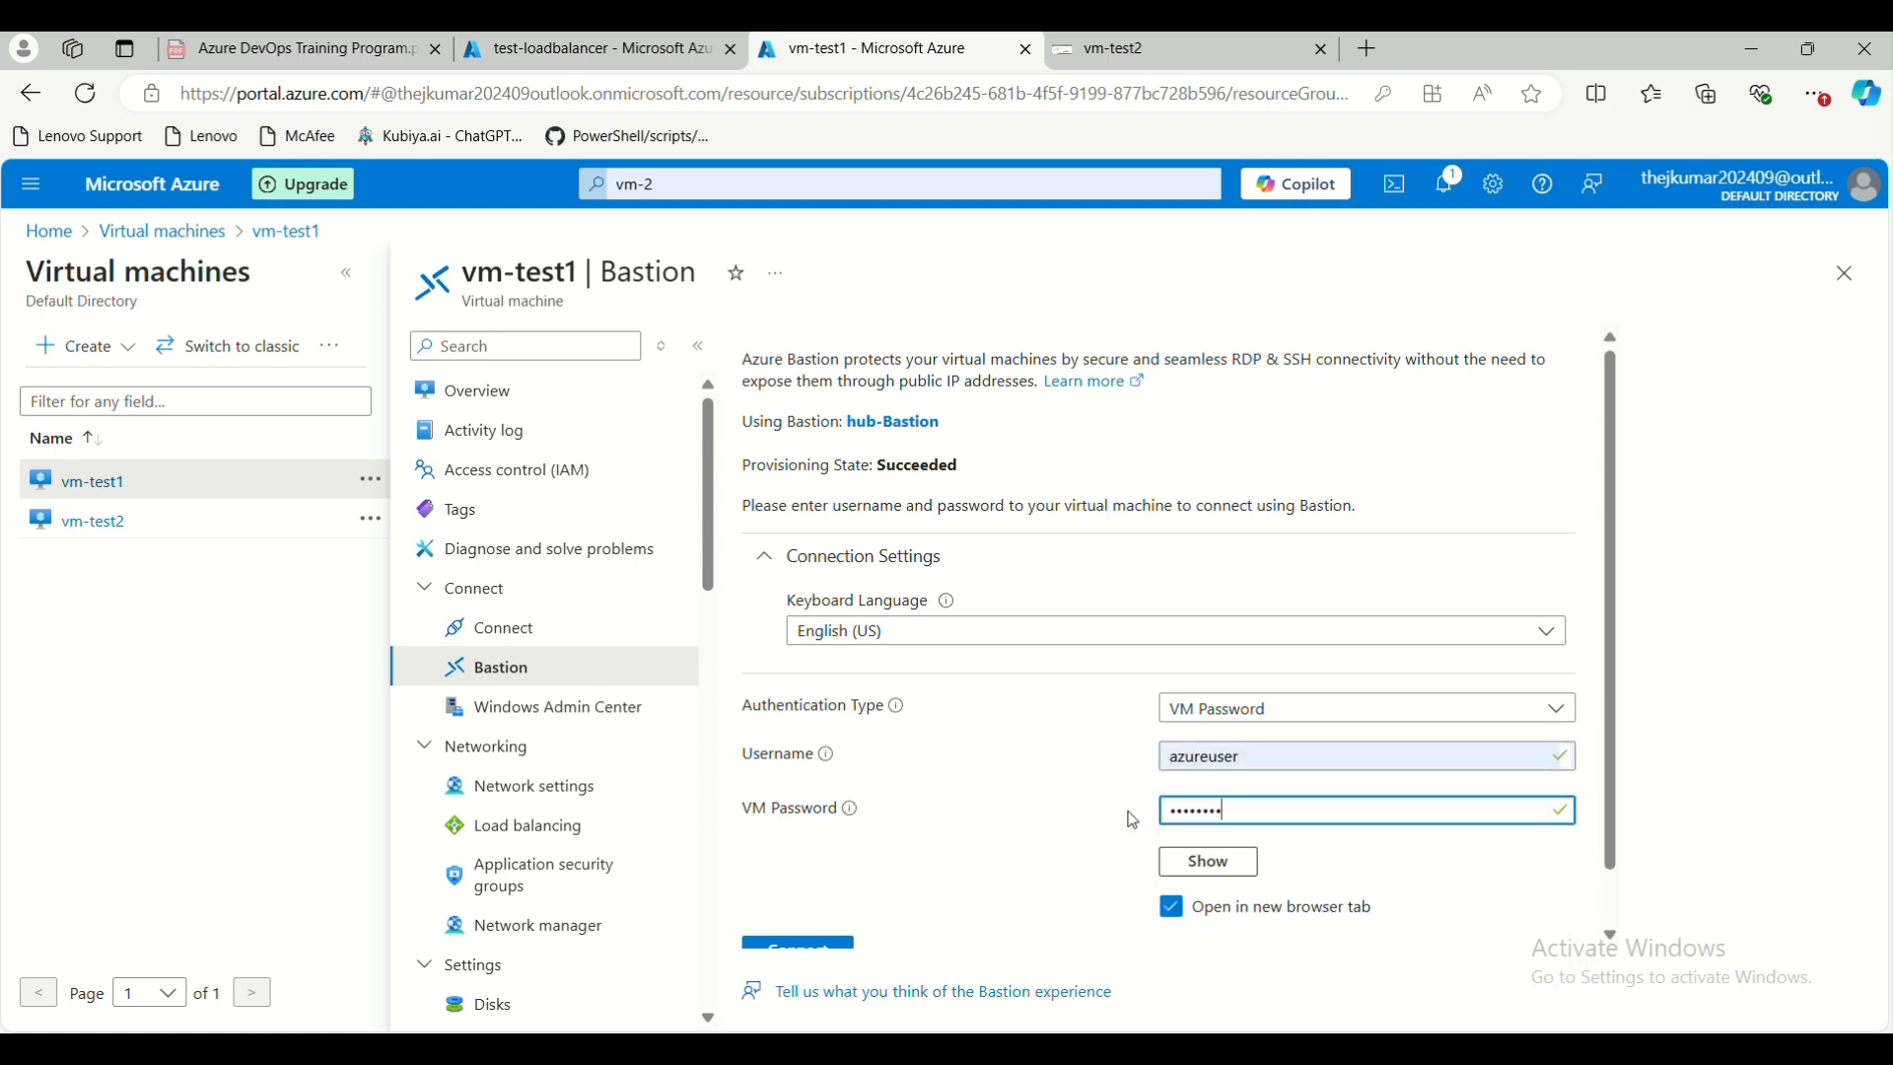
{"action": "scroll", "coordinate": [1134, 822], "scroll_direction": "down", "scroll_amount": 1}
{"action": "left_click", "coordinate": [801, 899]}
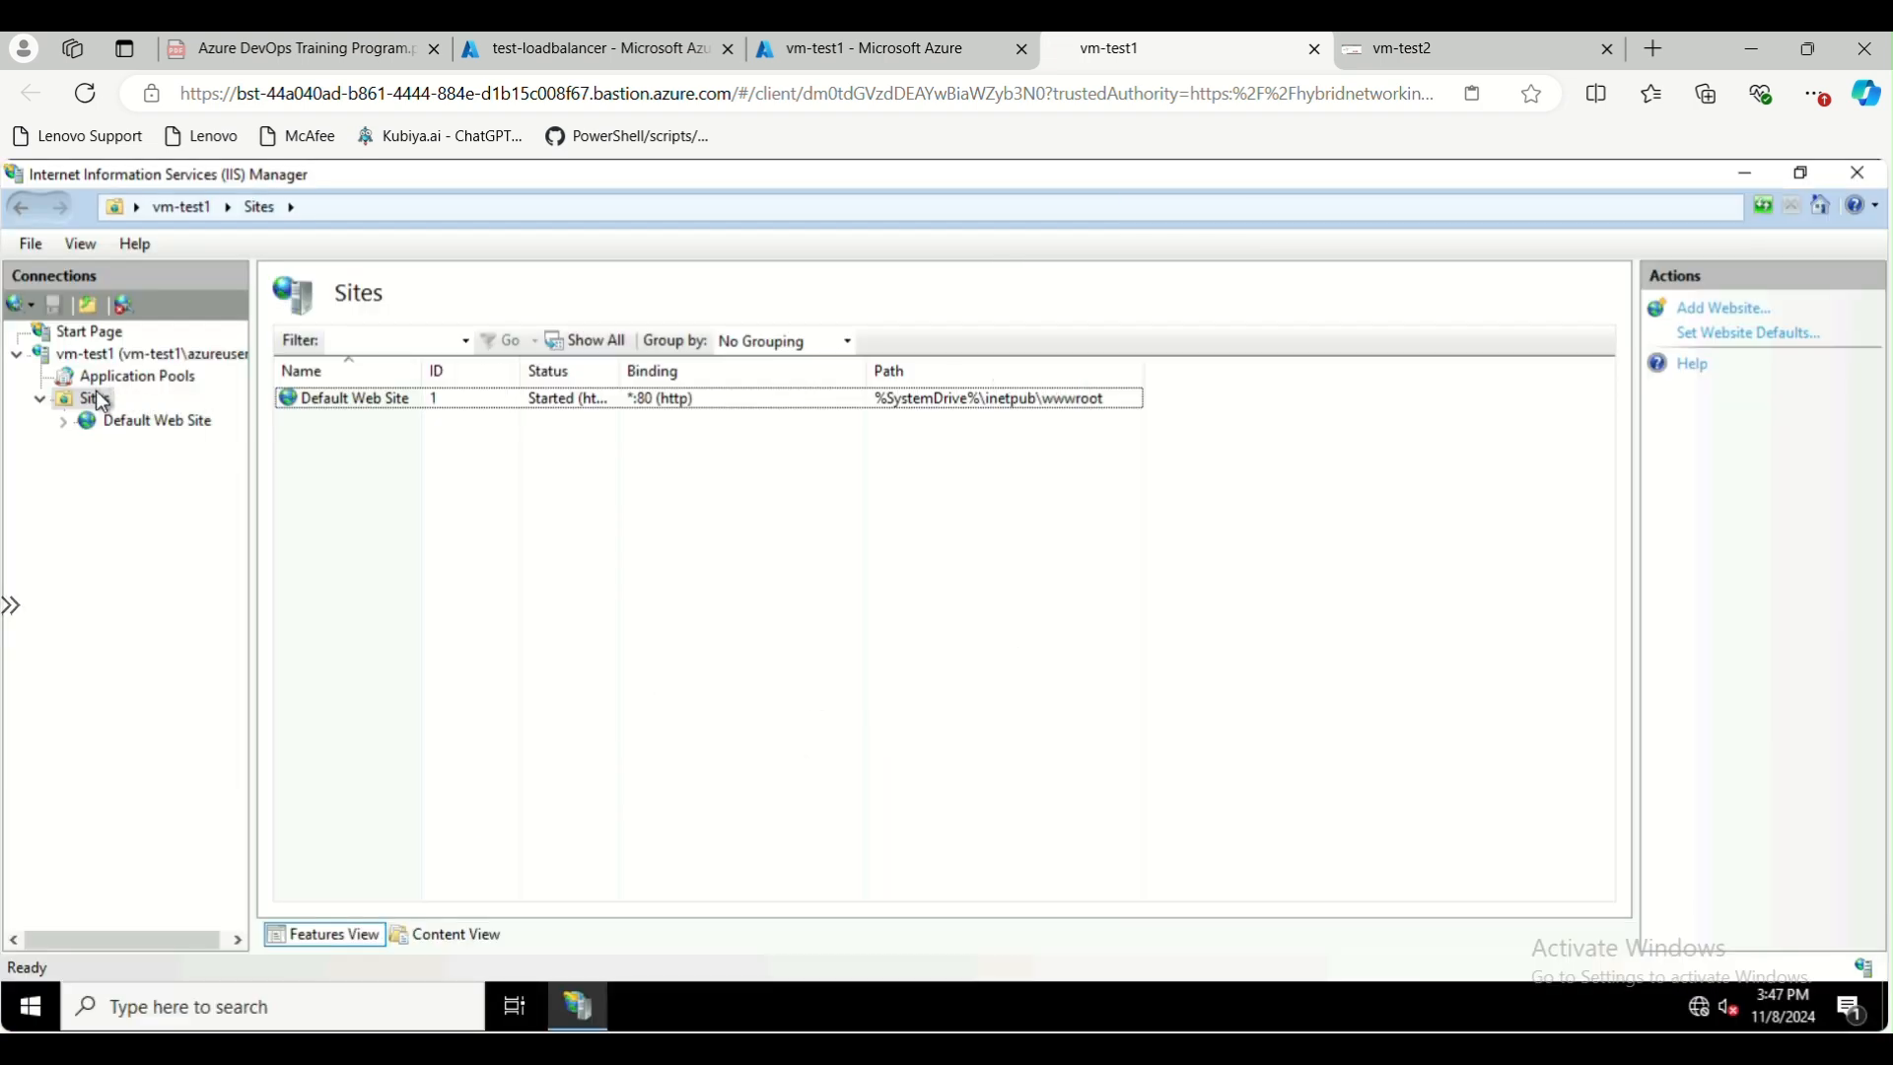
{"action": "right_click", "coordinate": [106, 397]}
{"action": "left_click", "coordinate": [158, 405]}
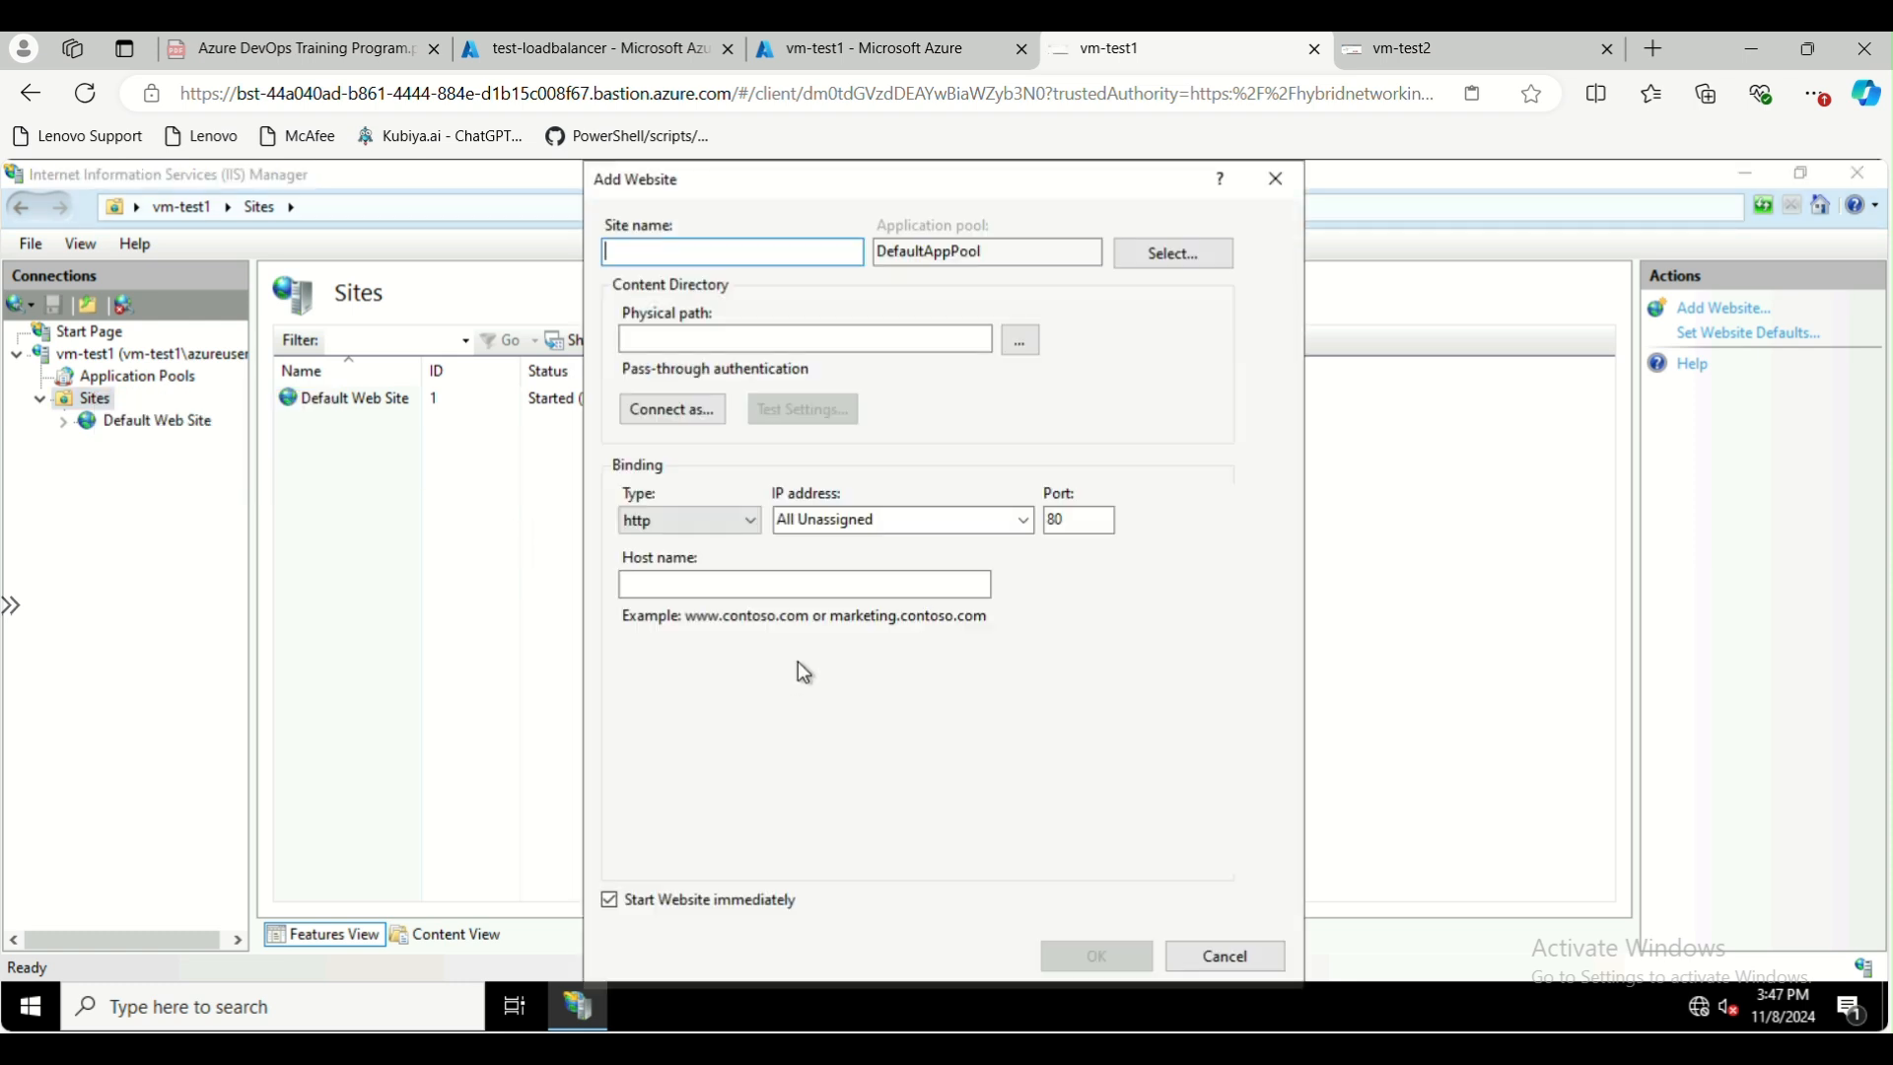
{"action": "type", "text": "www.abc.com"}
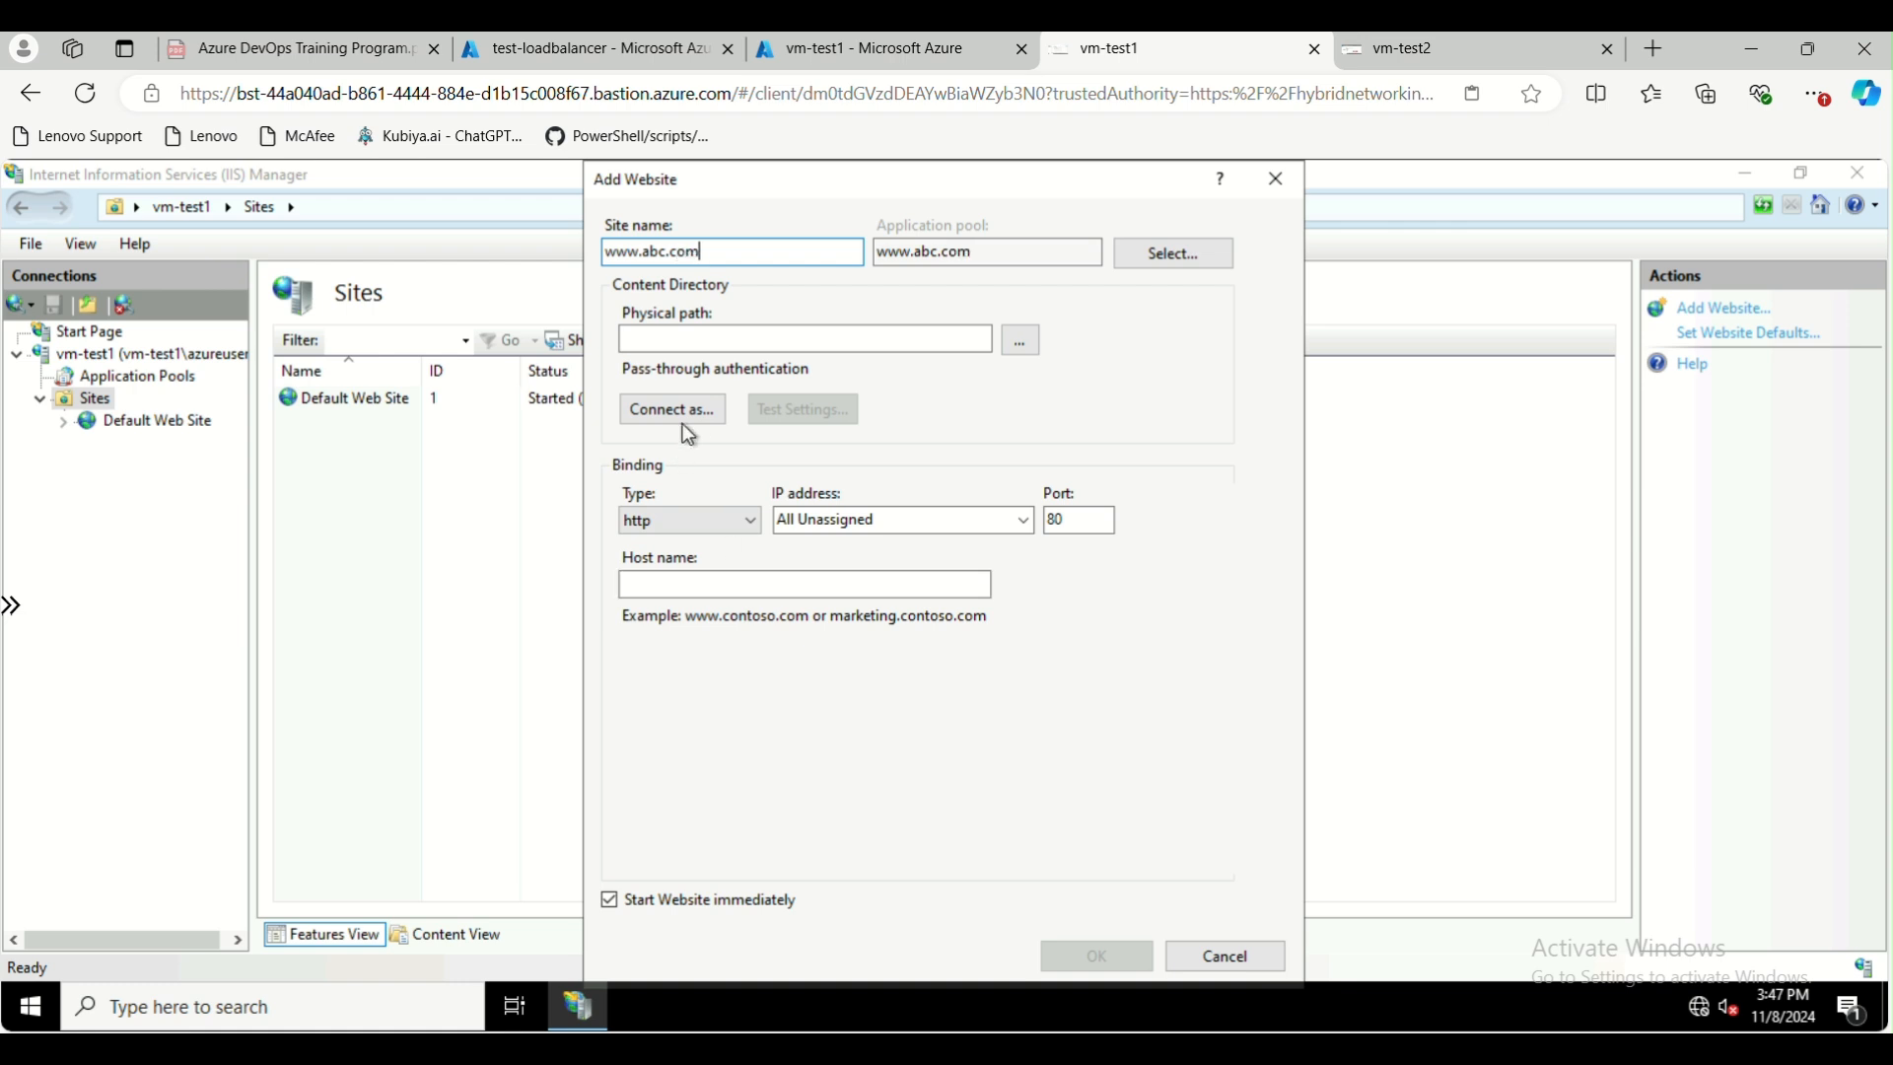
{"action": "left_click", "coordinate": [1026, 346]}
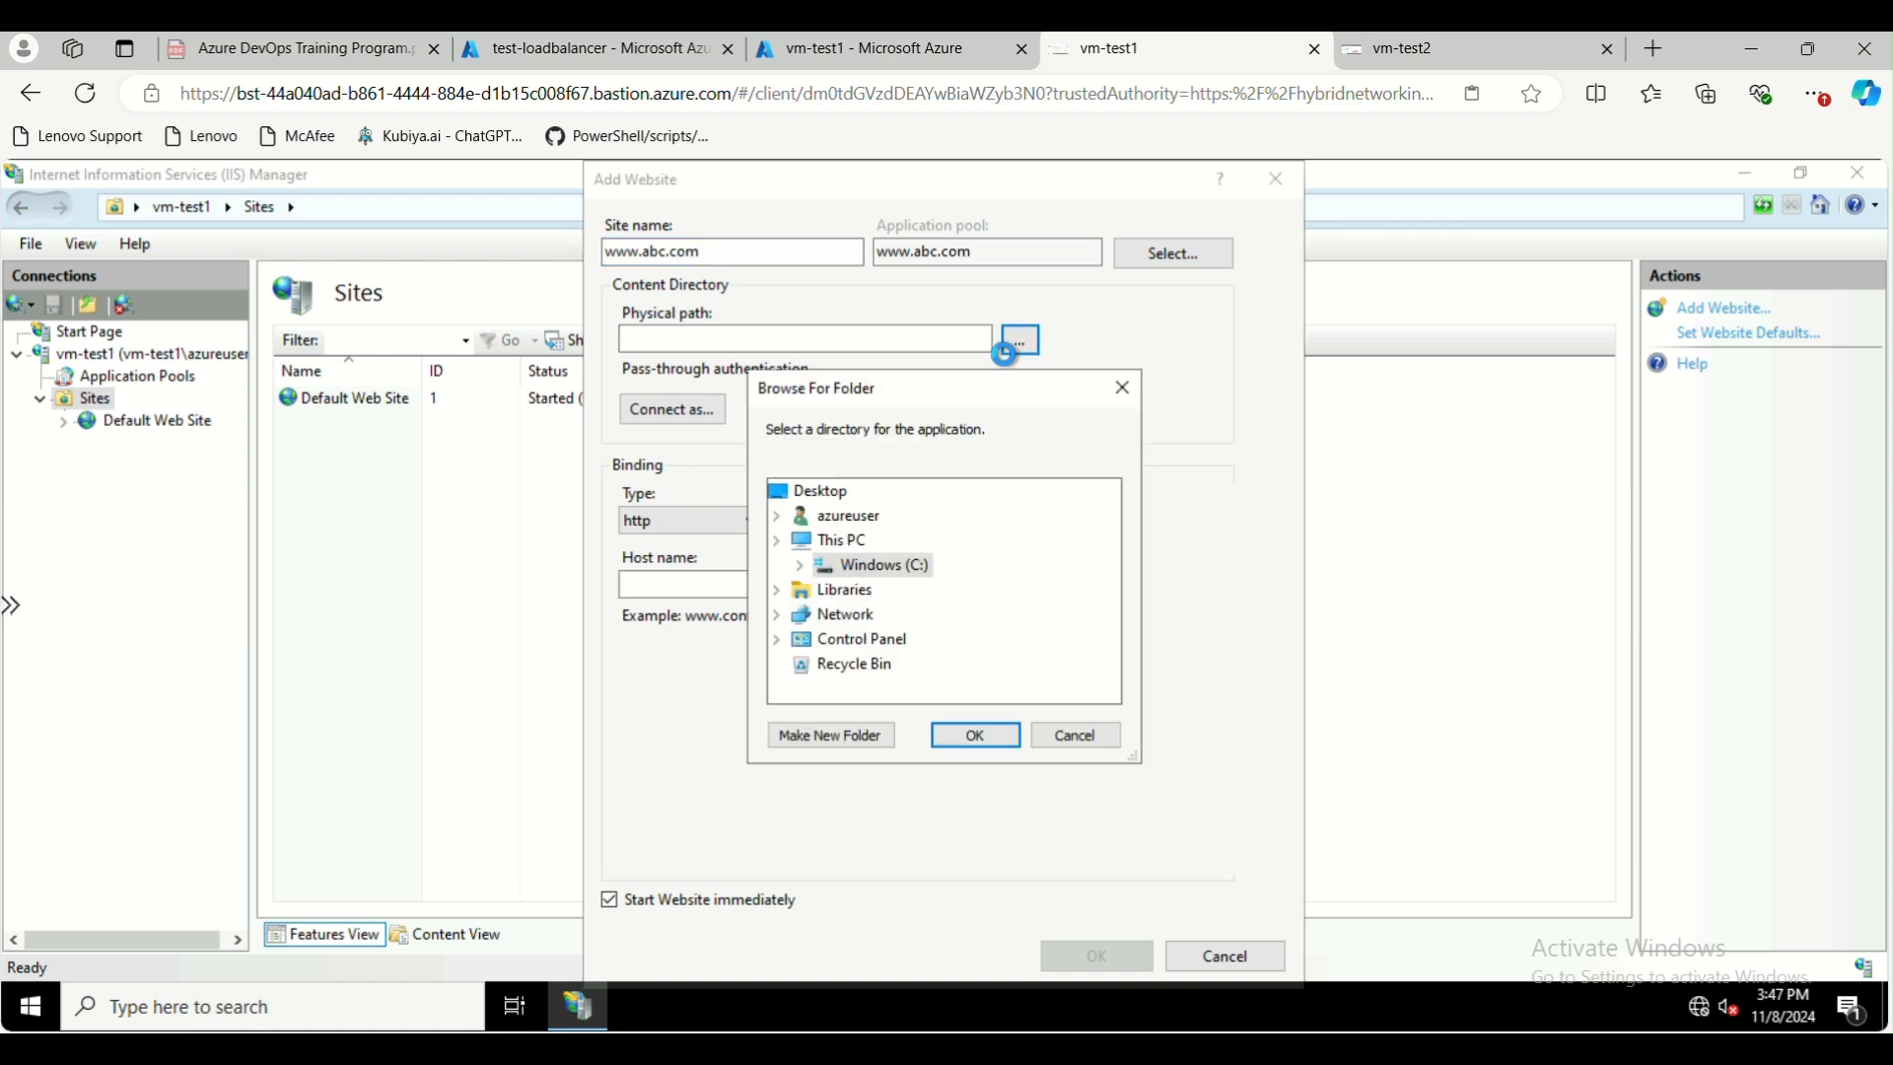
{"action": "scroll", "coordinate": [947, 612], "scroll_direction": "down", "scroll_amount": 1}
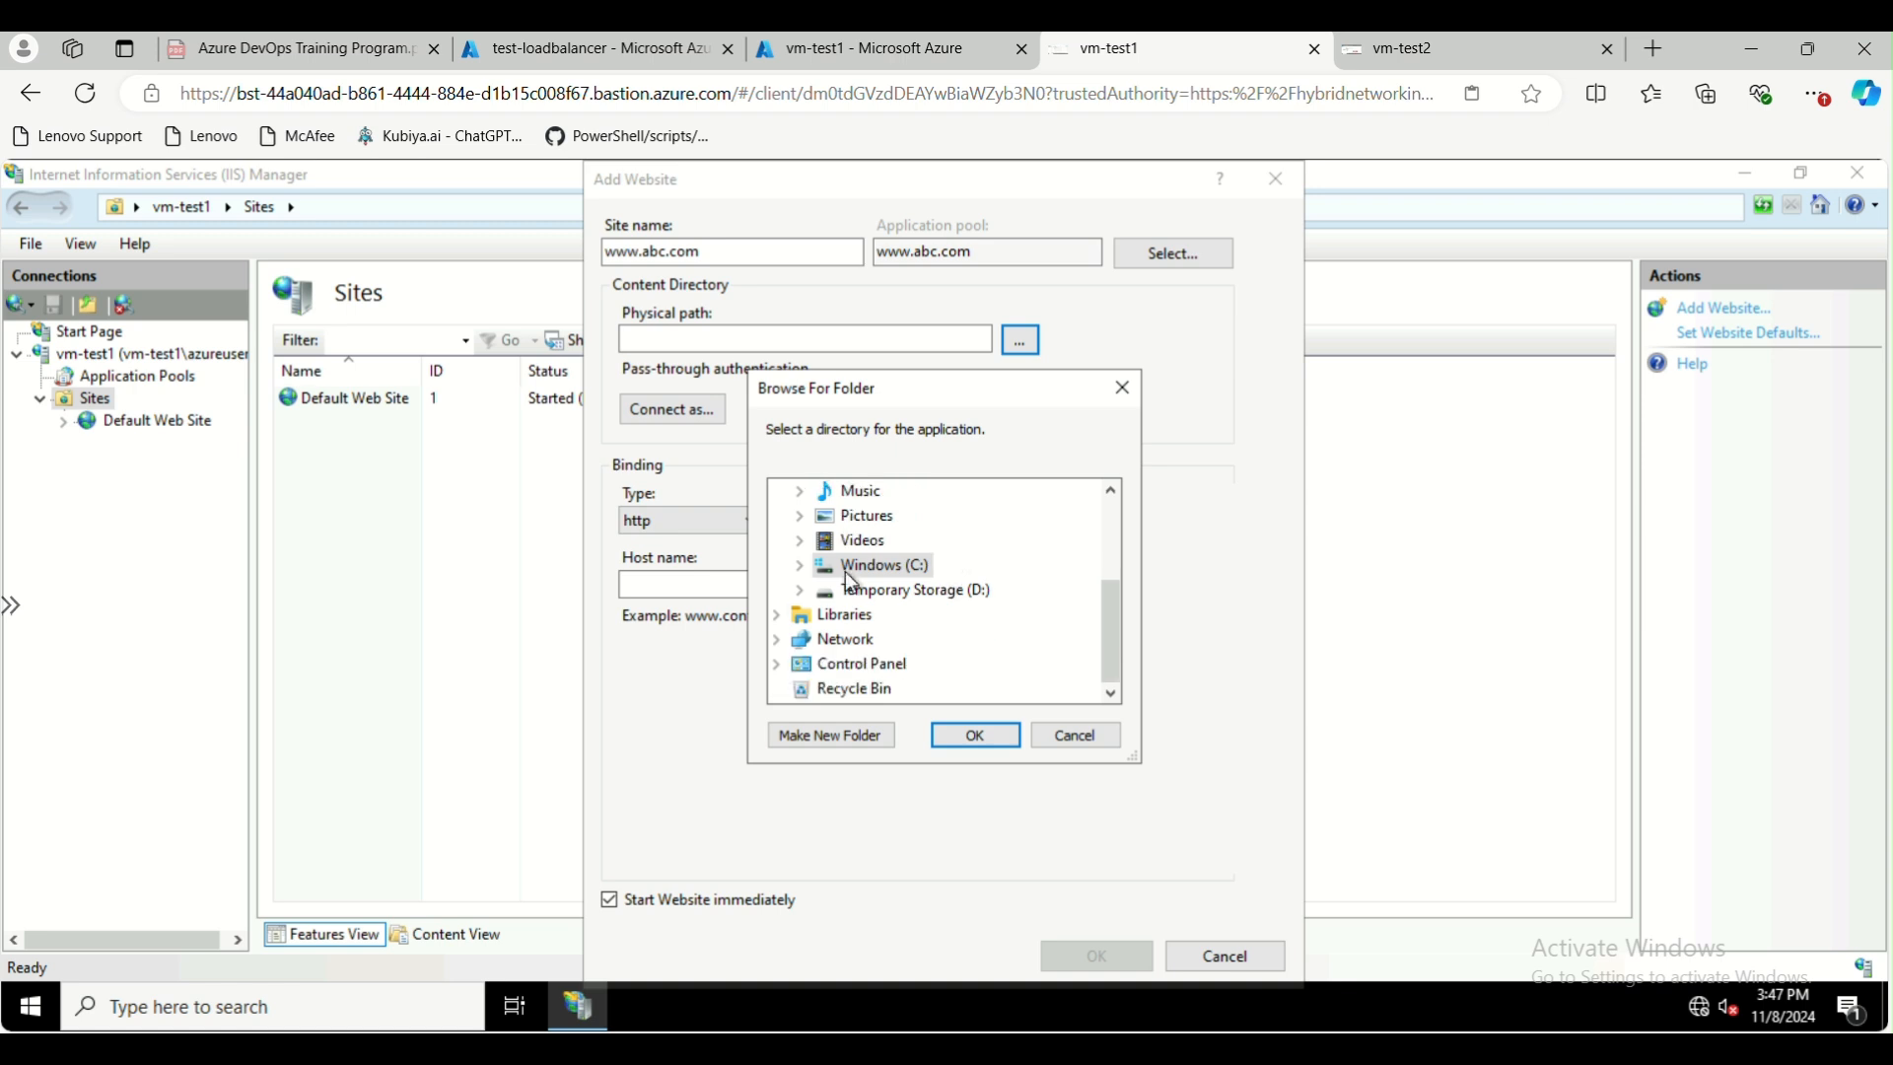
{"action": "left_click", "coordinate": [801, 566]}
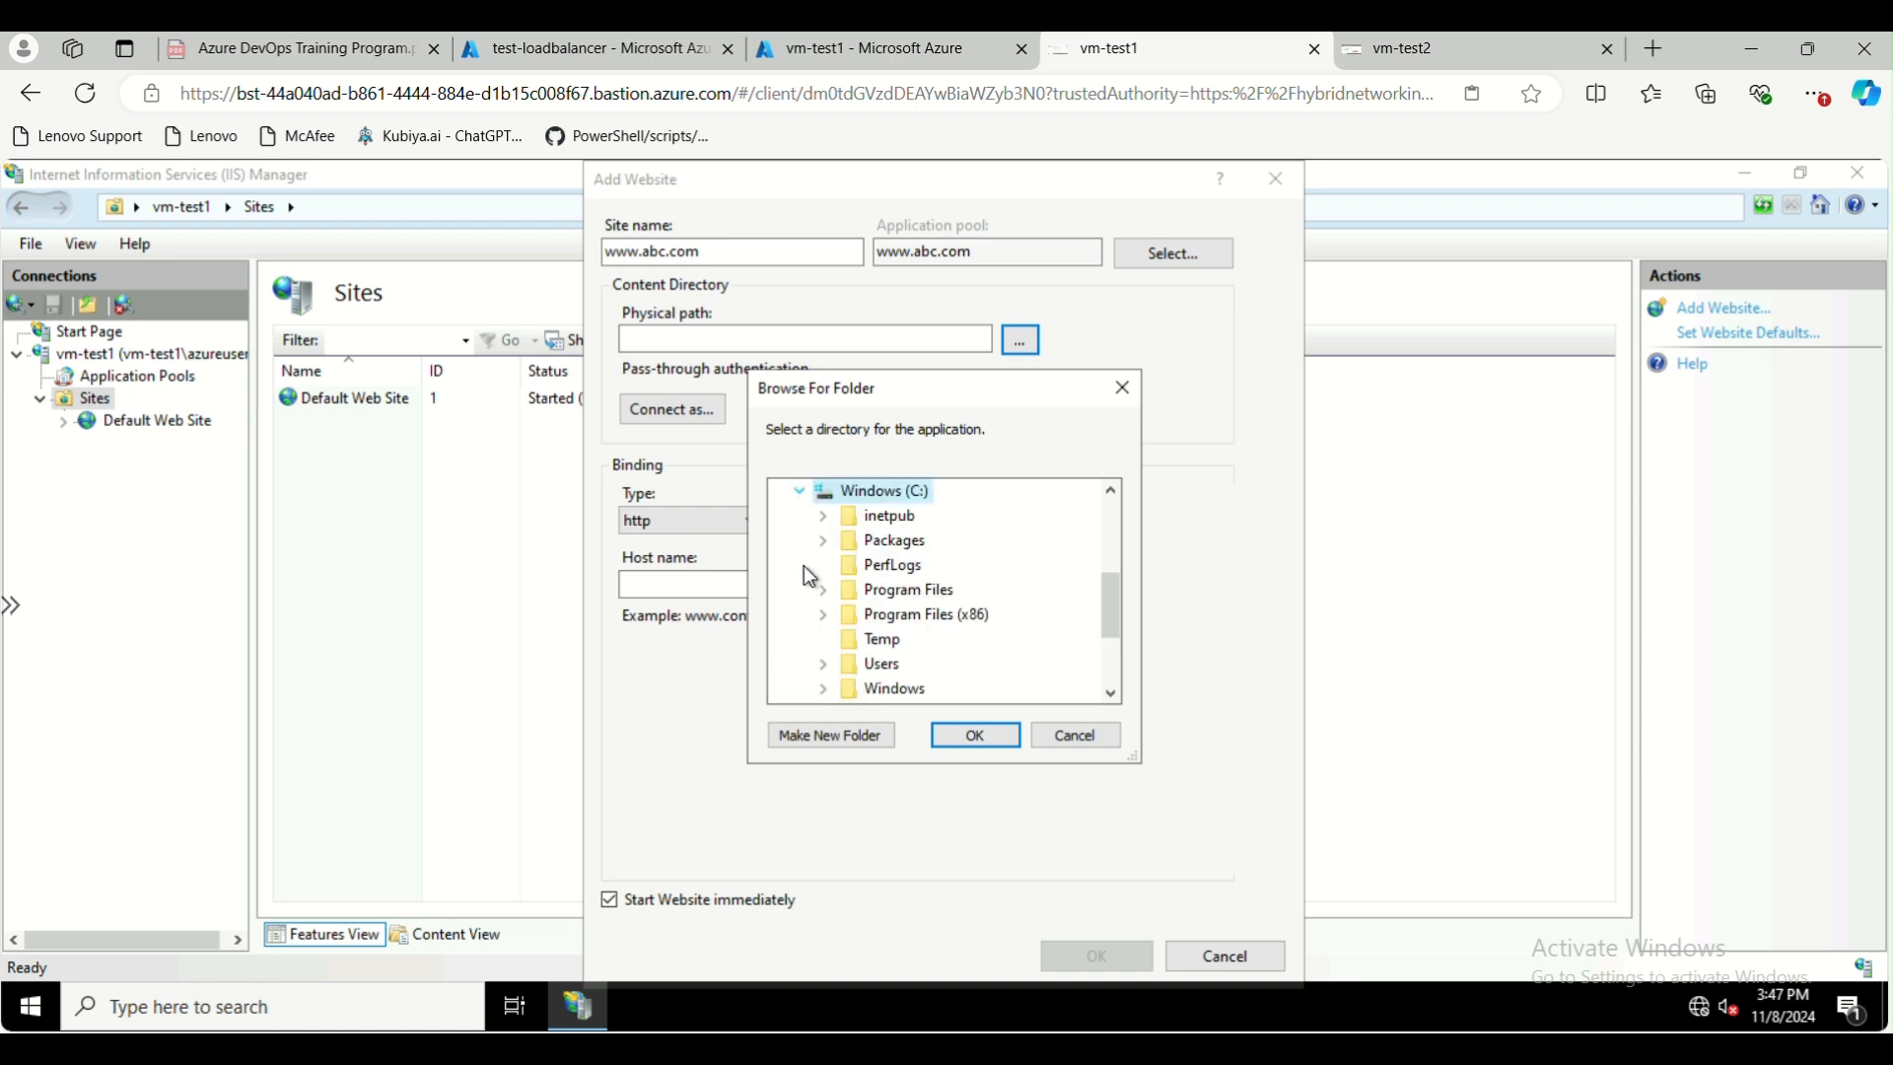
{"action": "left_click", "coordinate": [825, 517]}
{"action": "left_click", "coordinate": [898, 639]}
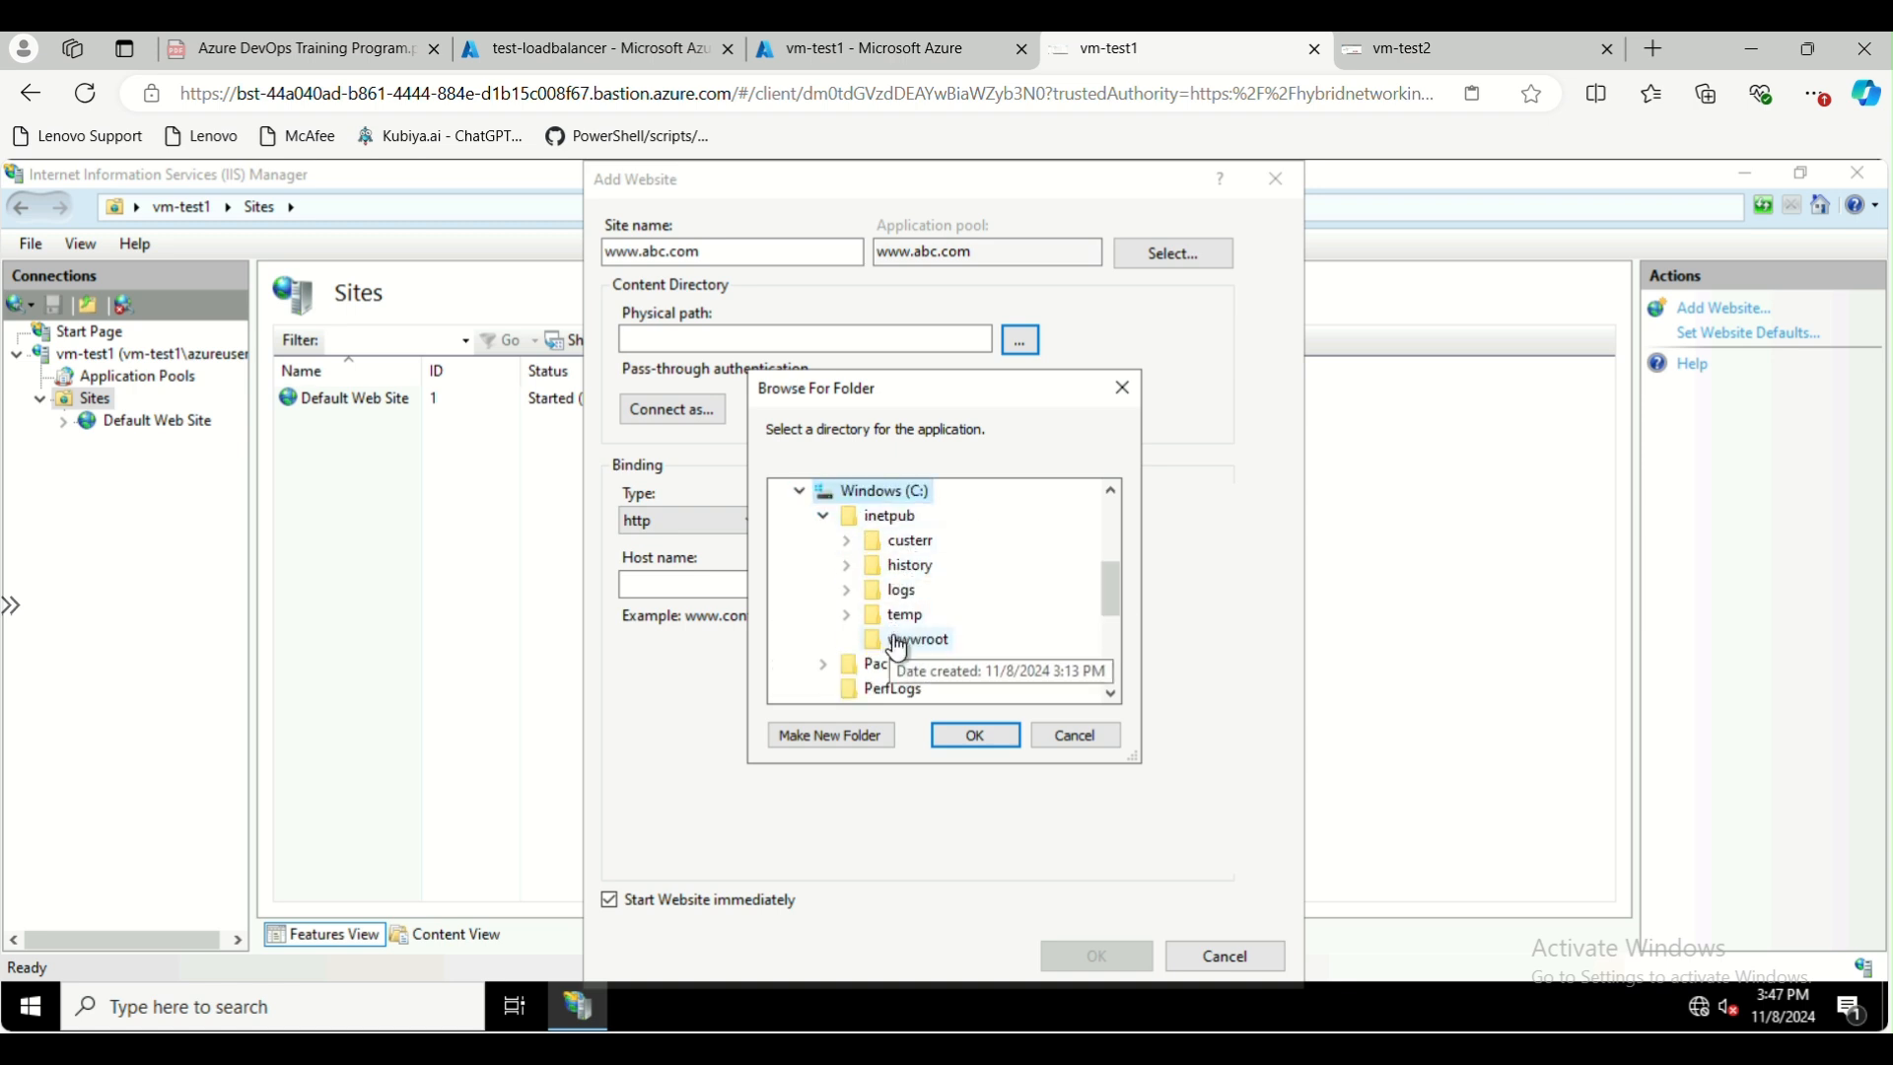
{"action": "left_click", "coordinate": [985, 734]}
{"action": "left_click", "coordinate": [824, 579]}
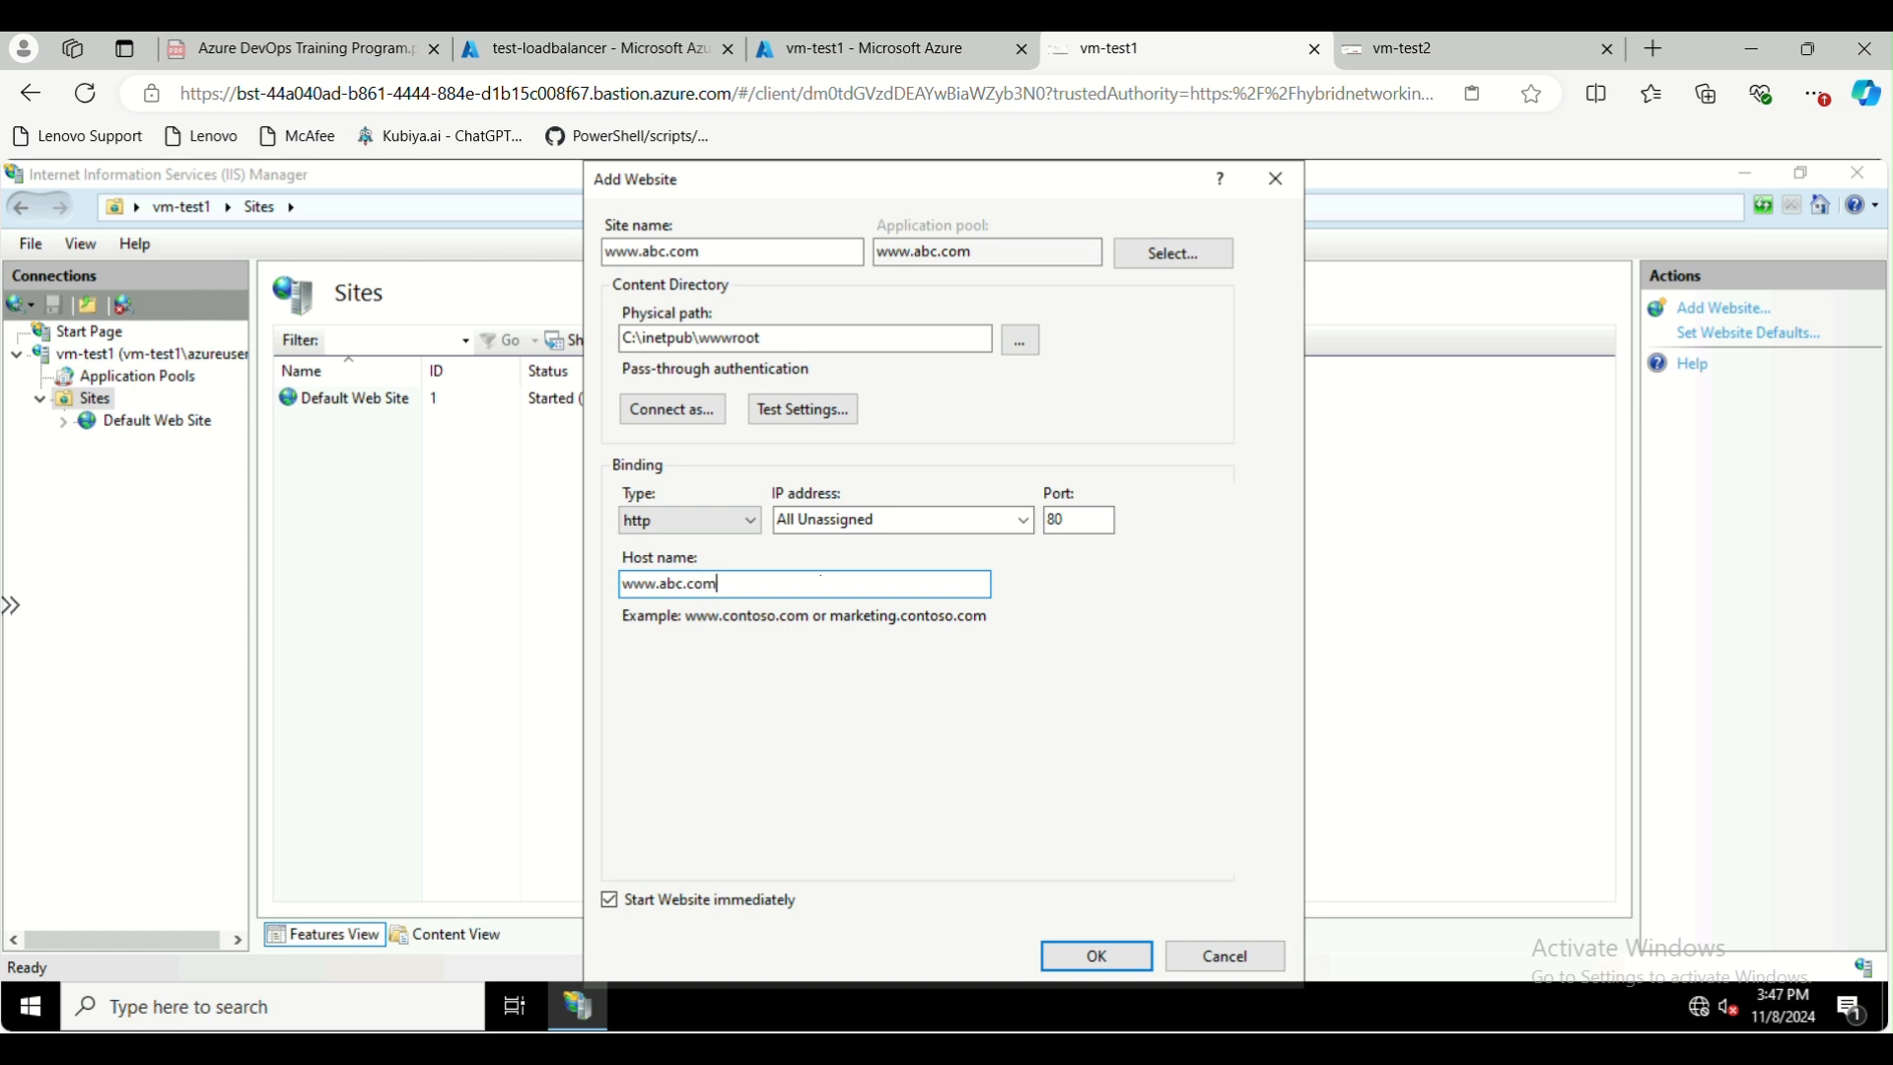
{"action": "left_click", "coordinate": [1069, 948]}
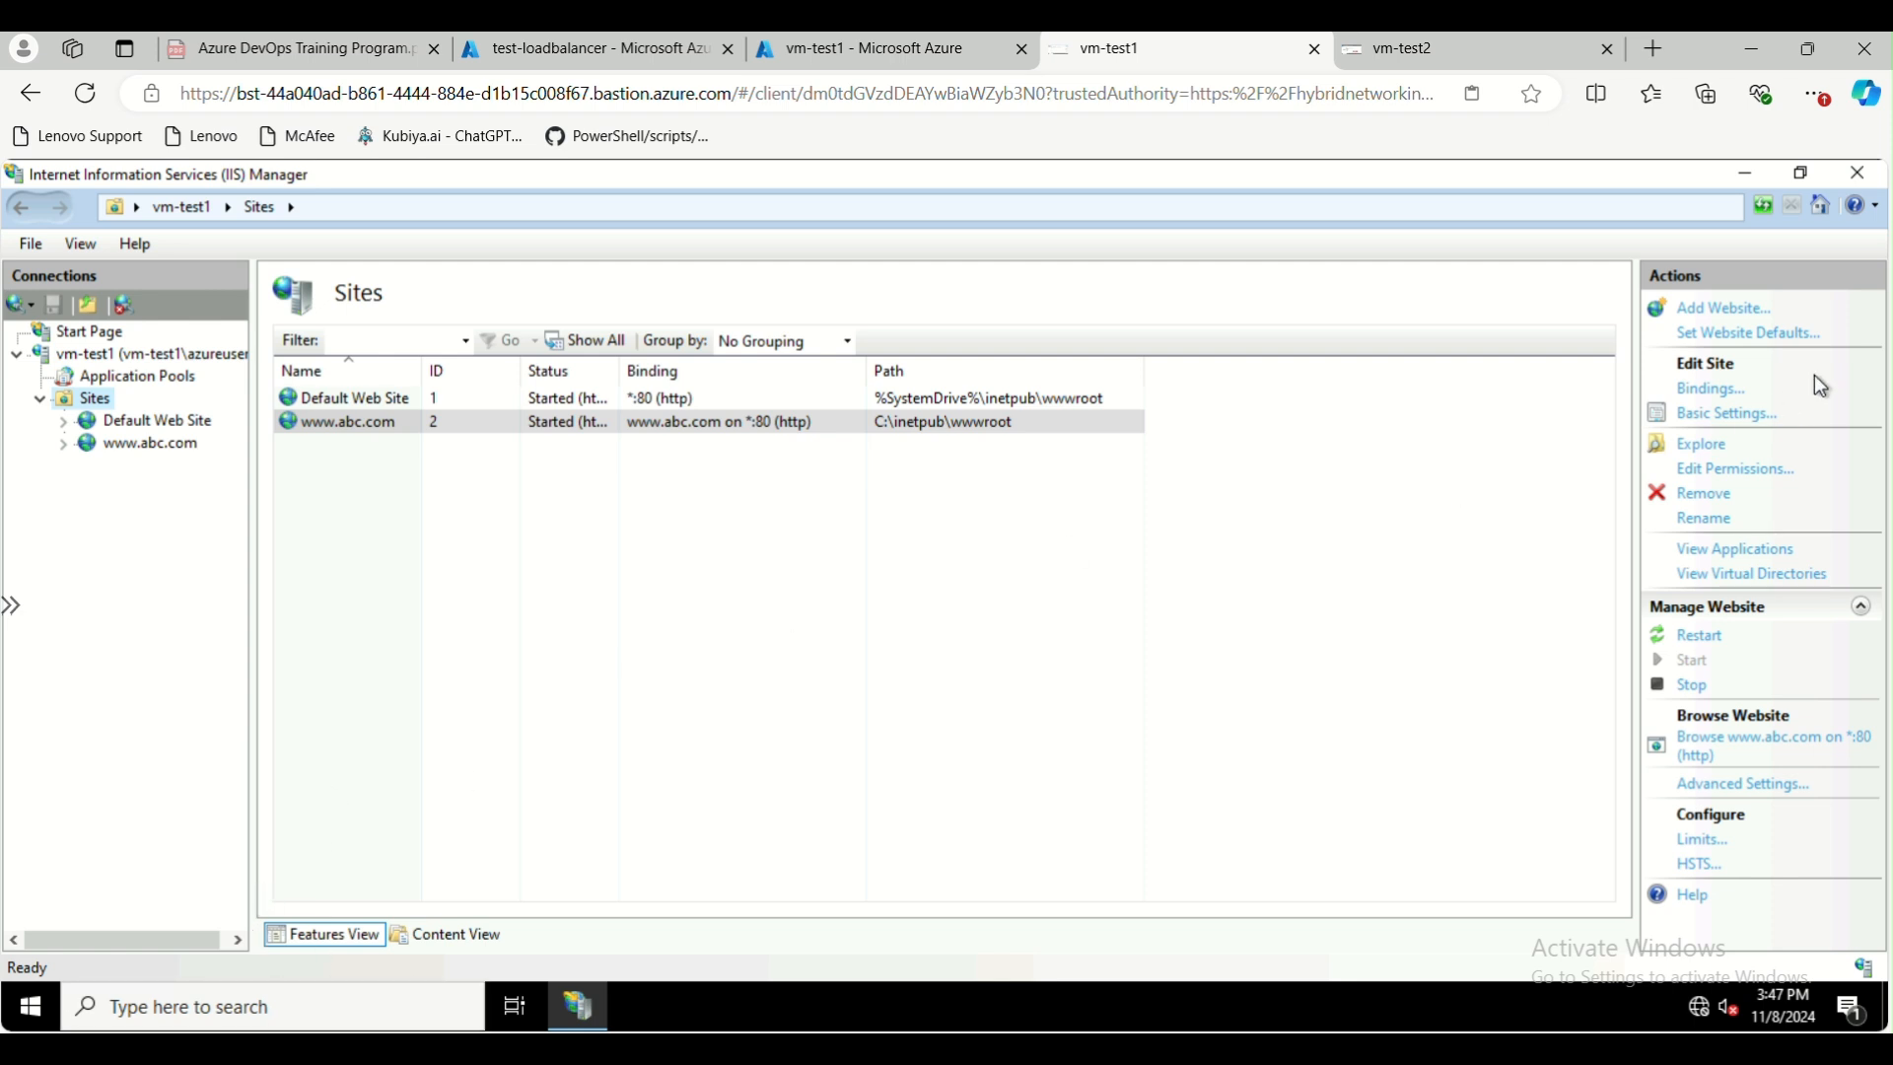
{"action": "left_click", "coordinate": [1717, 456]}
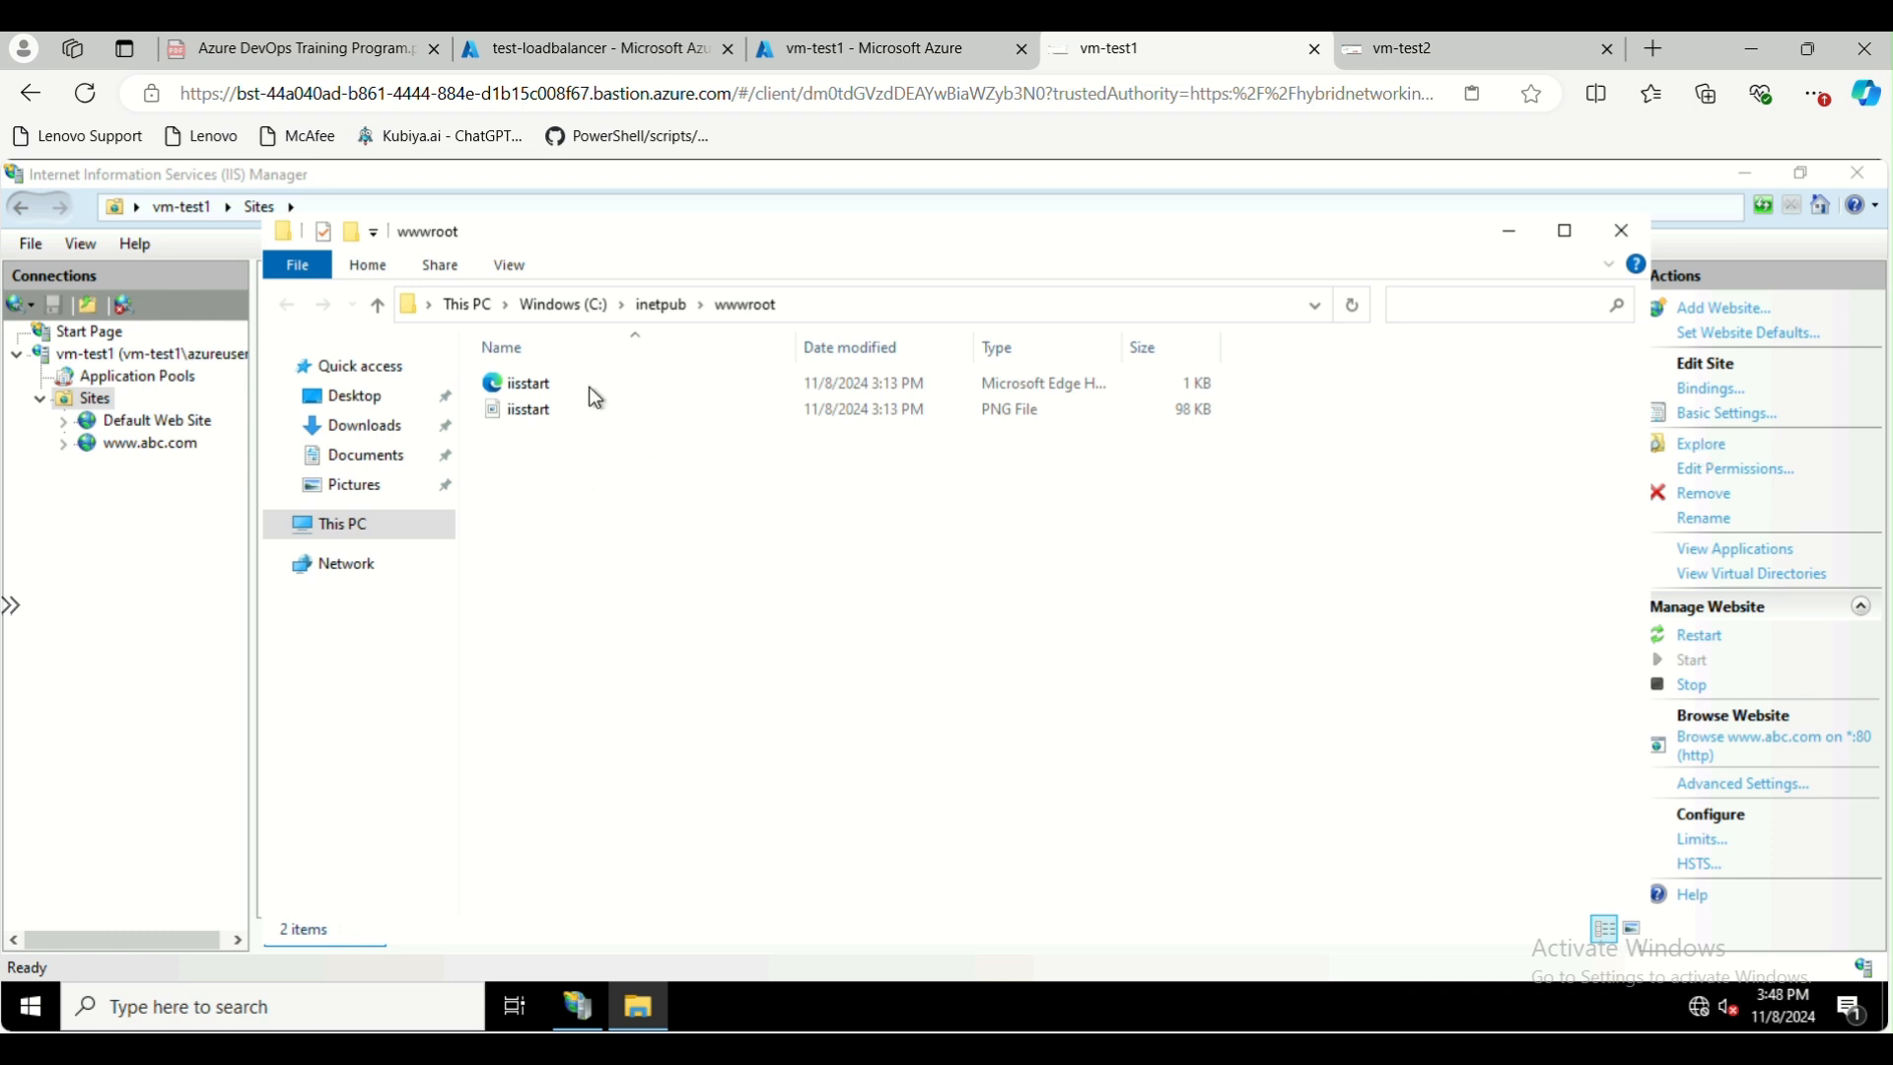
{"action": "right_click", "coordinate": [582, 443]}
{"action": "left_click", "coordinate": [524, 495]}
{"action": "right_click", "coordinate": [582, 487]}
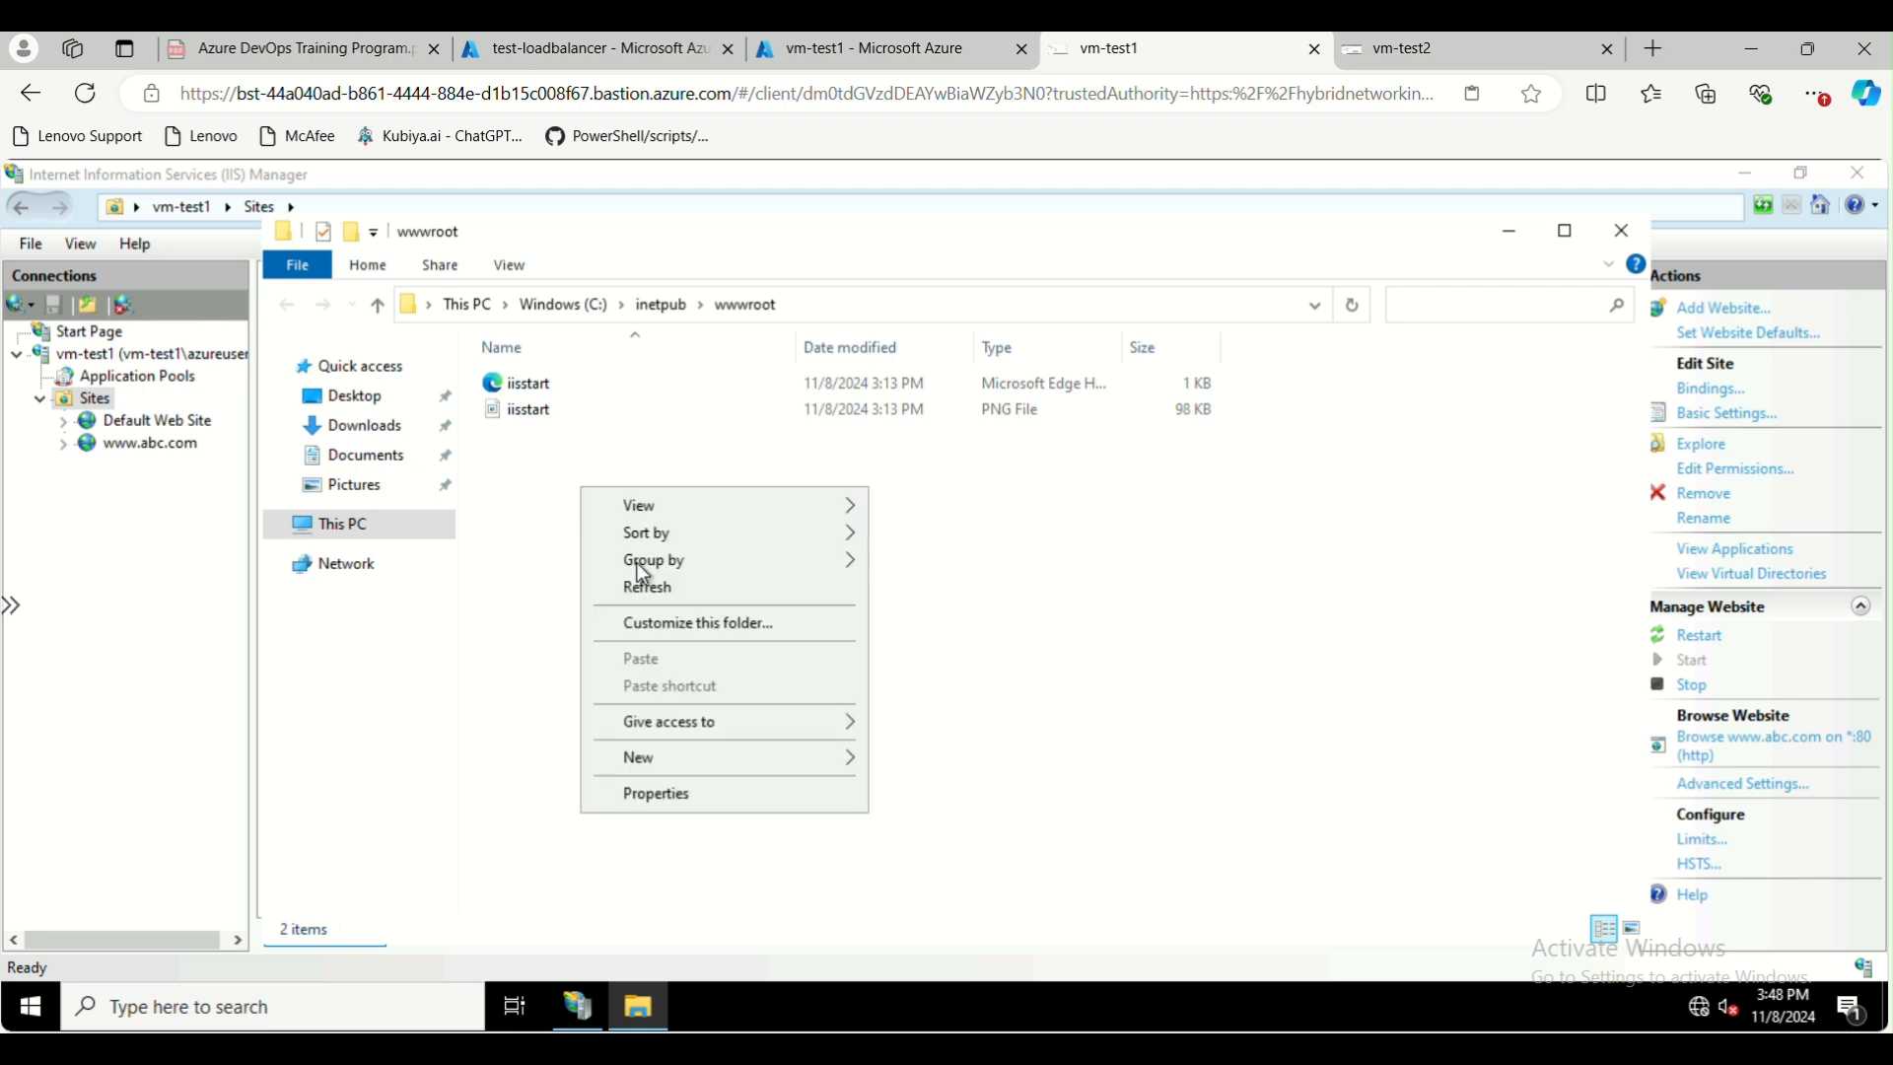
{"action": "mouse_move", "coordinate": [674, 769]}
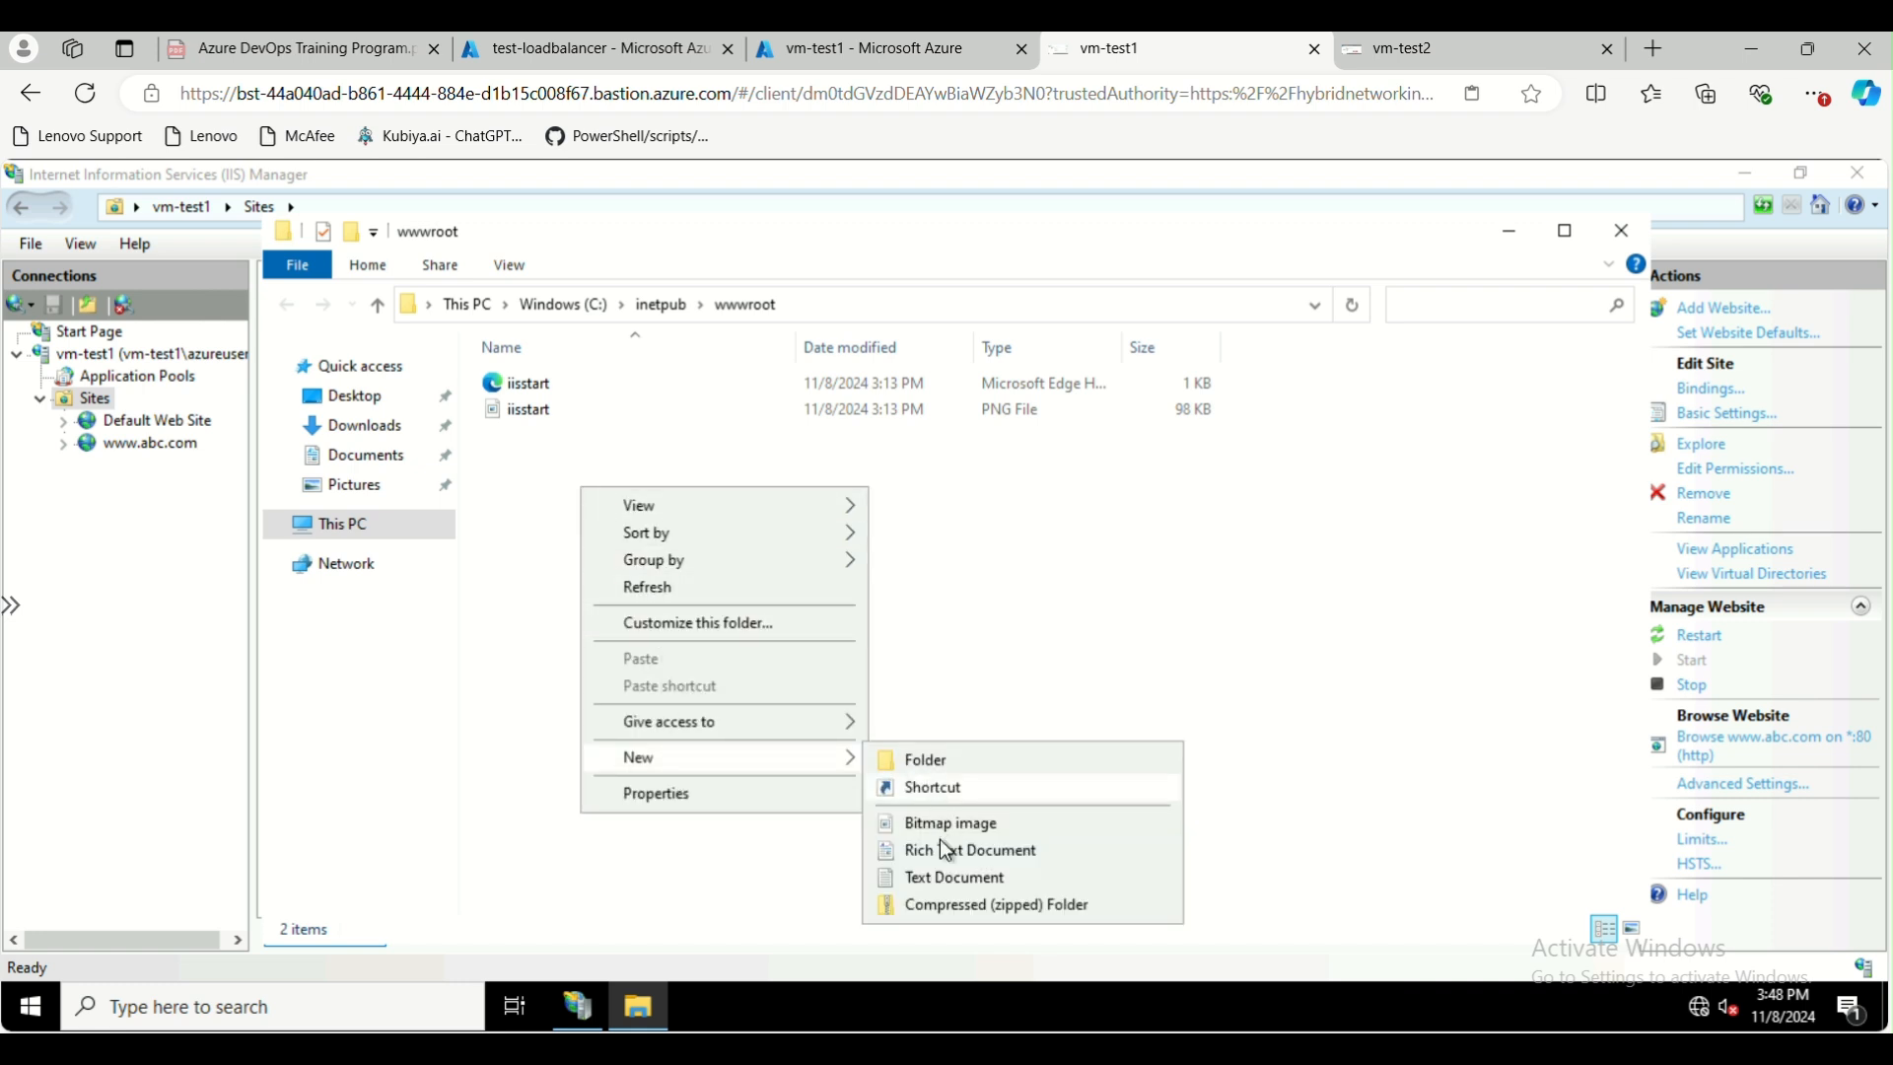
{"action": "left_click", "coordinate": [952, 881]}
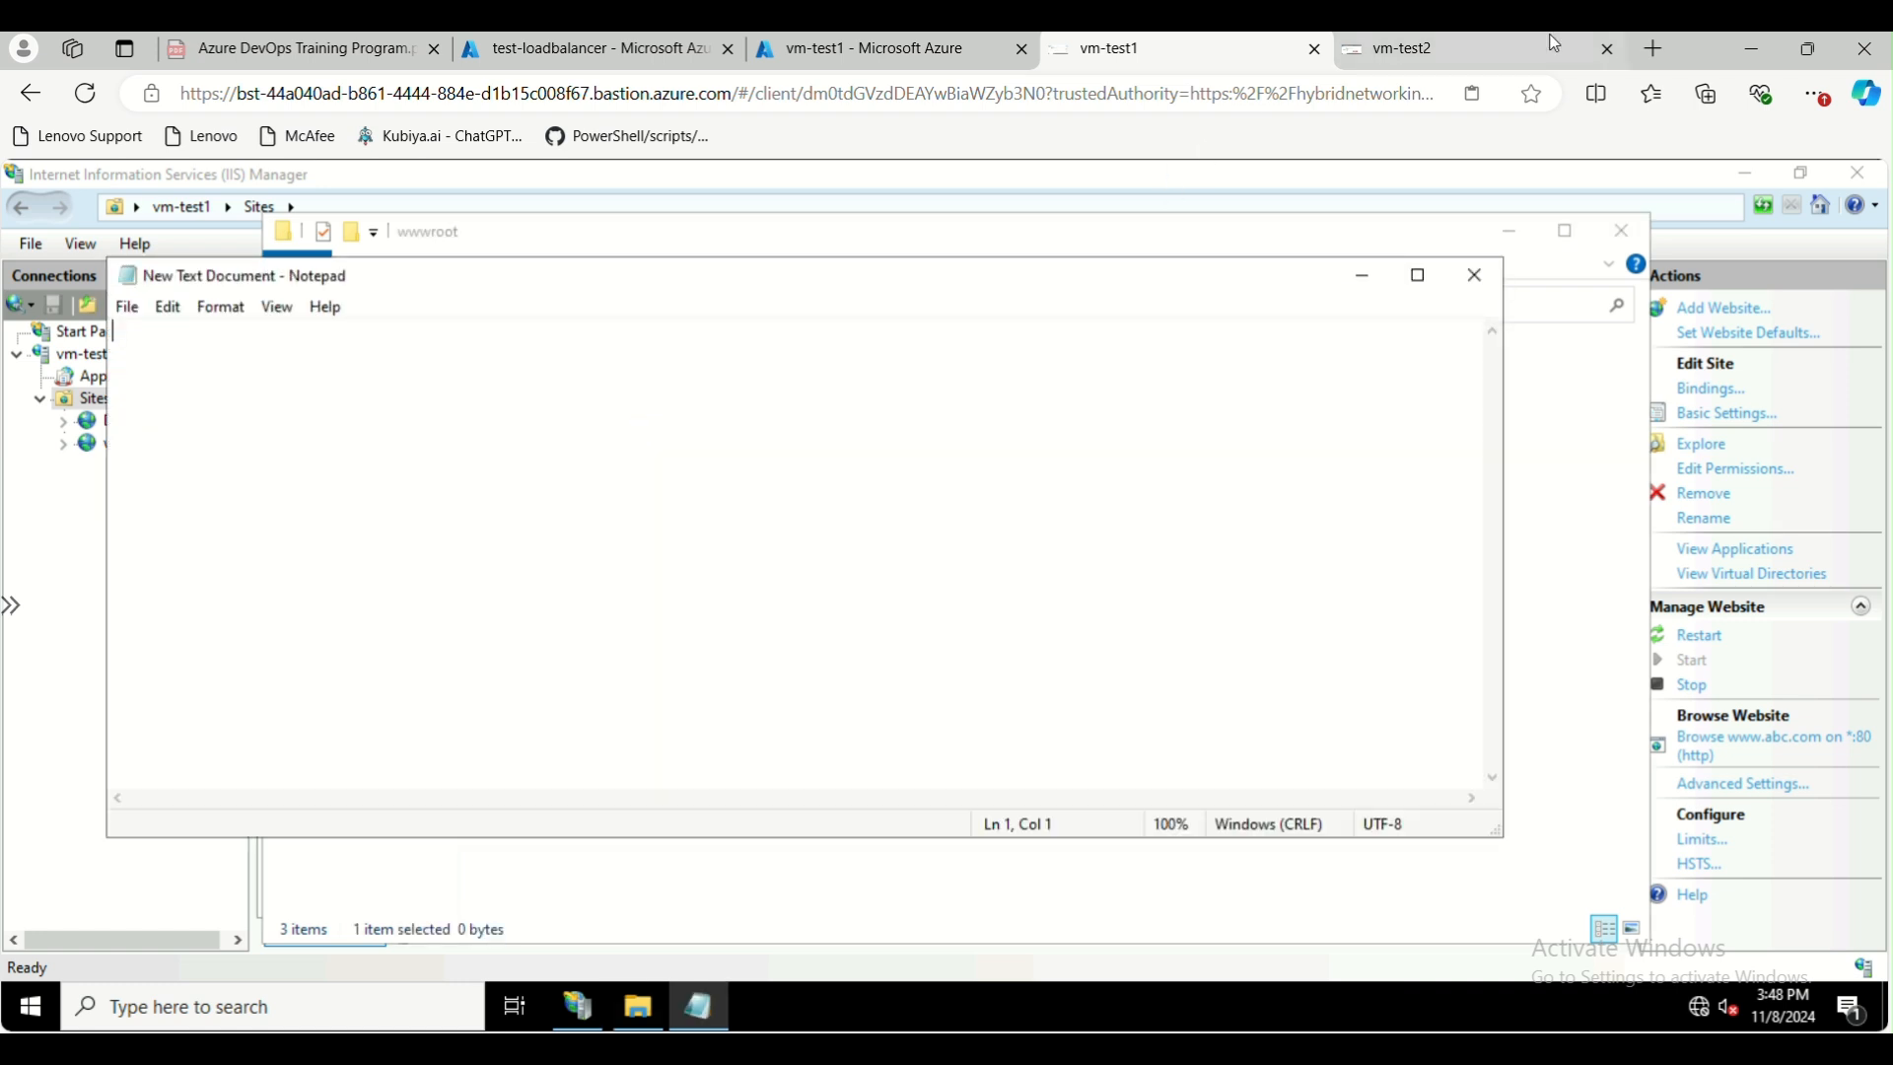
Search the web for basic html code in a new browser tab and copy the example document from W3Schools' HTML Basic page
{"action": "left_click", "coordinate": [1641, 53]}
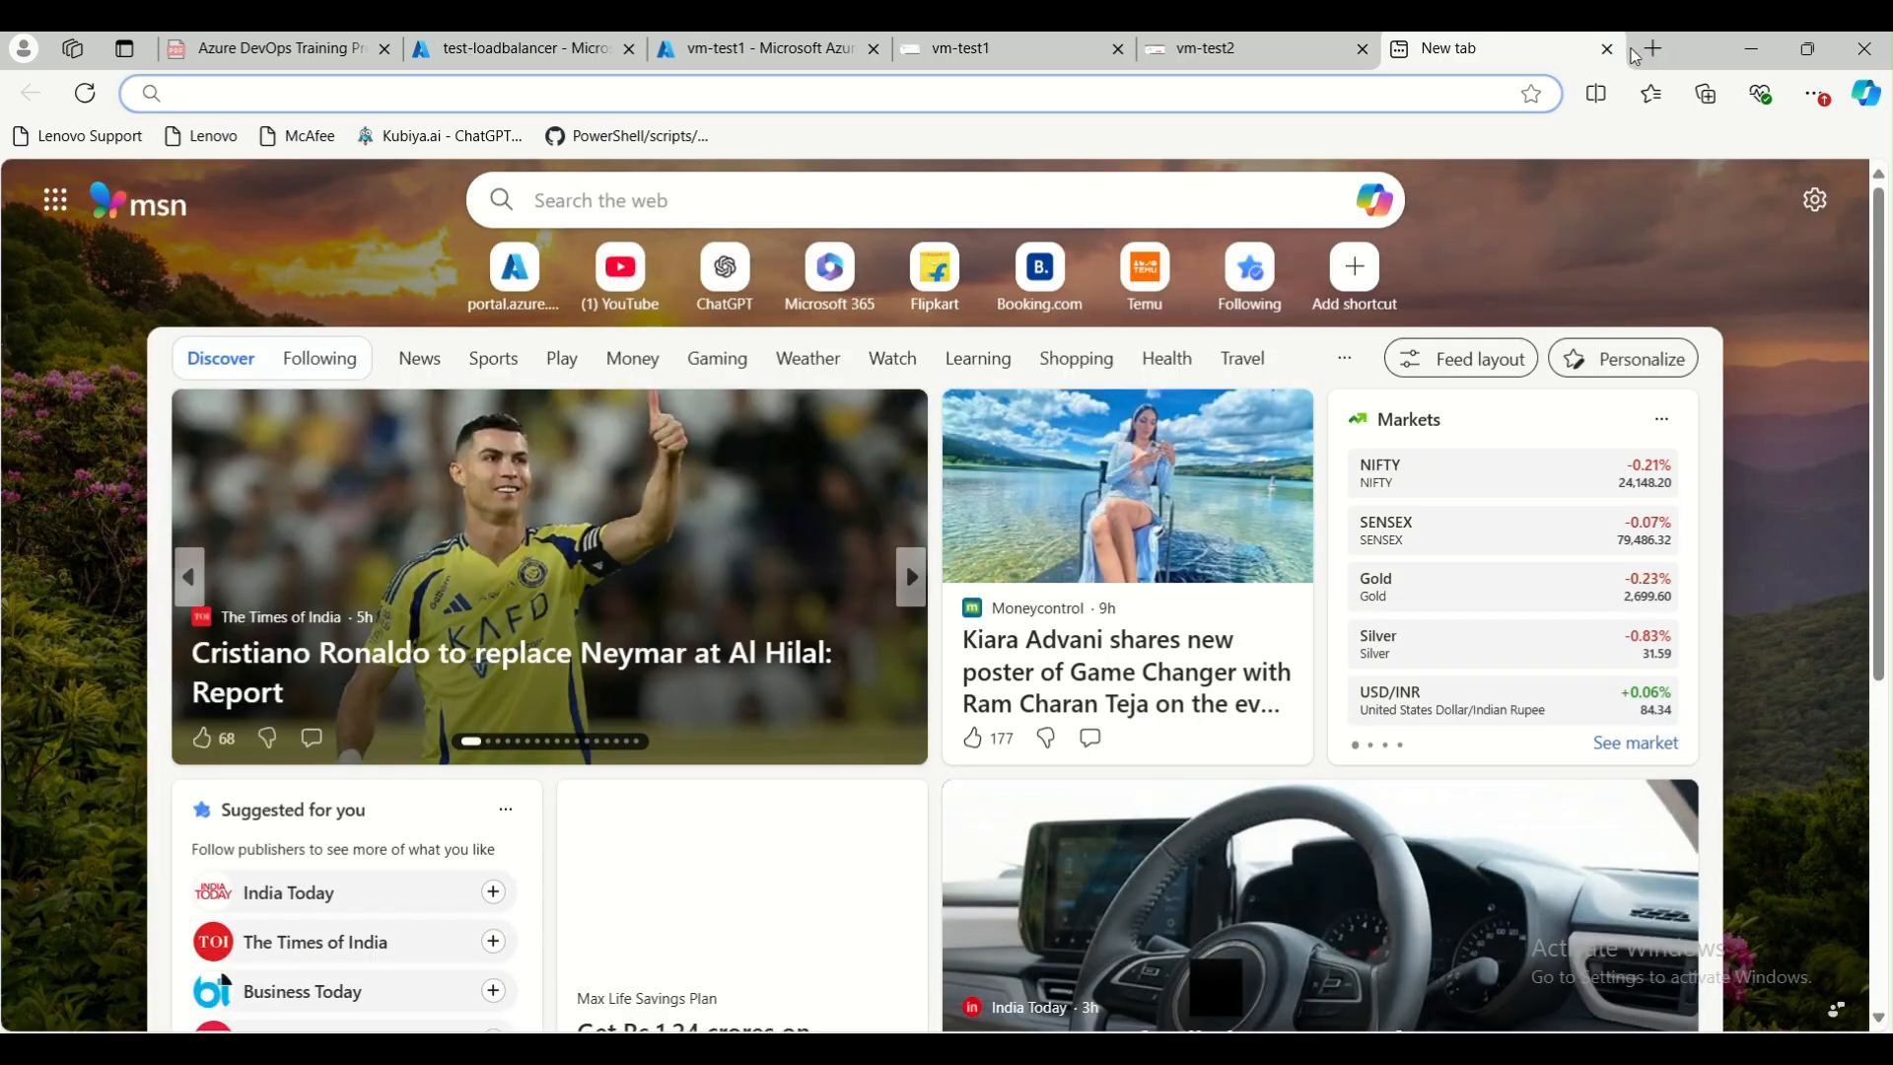
{"action": "type", "text": "basic html"}
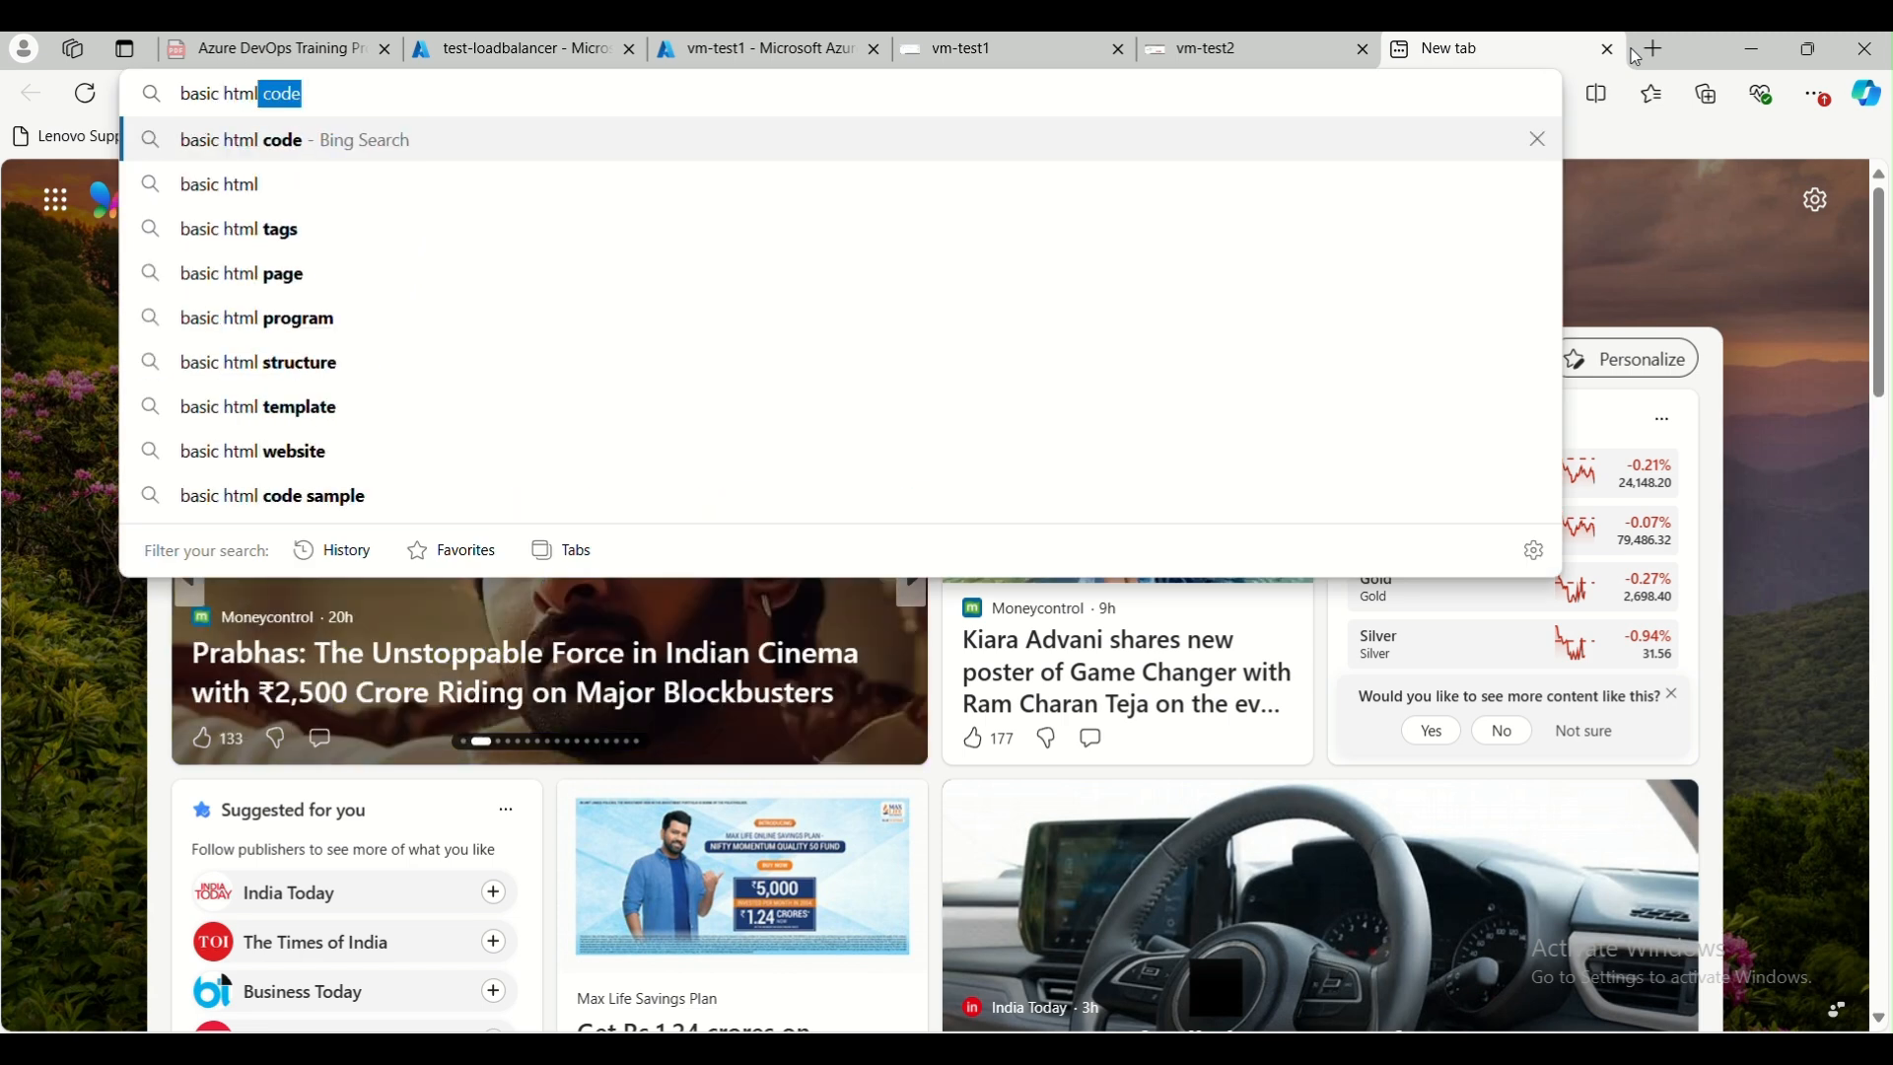
{"action": "key", "text": "Return"}
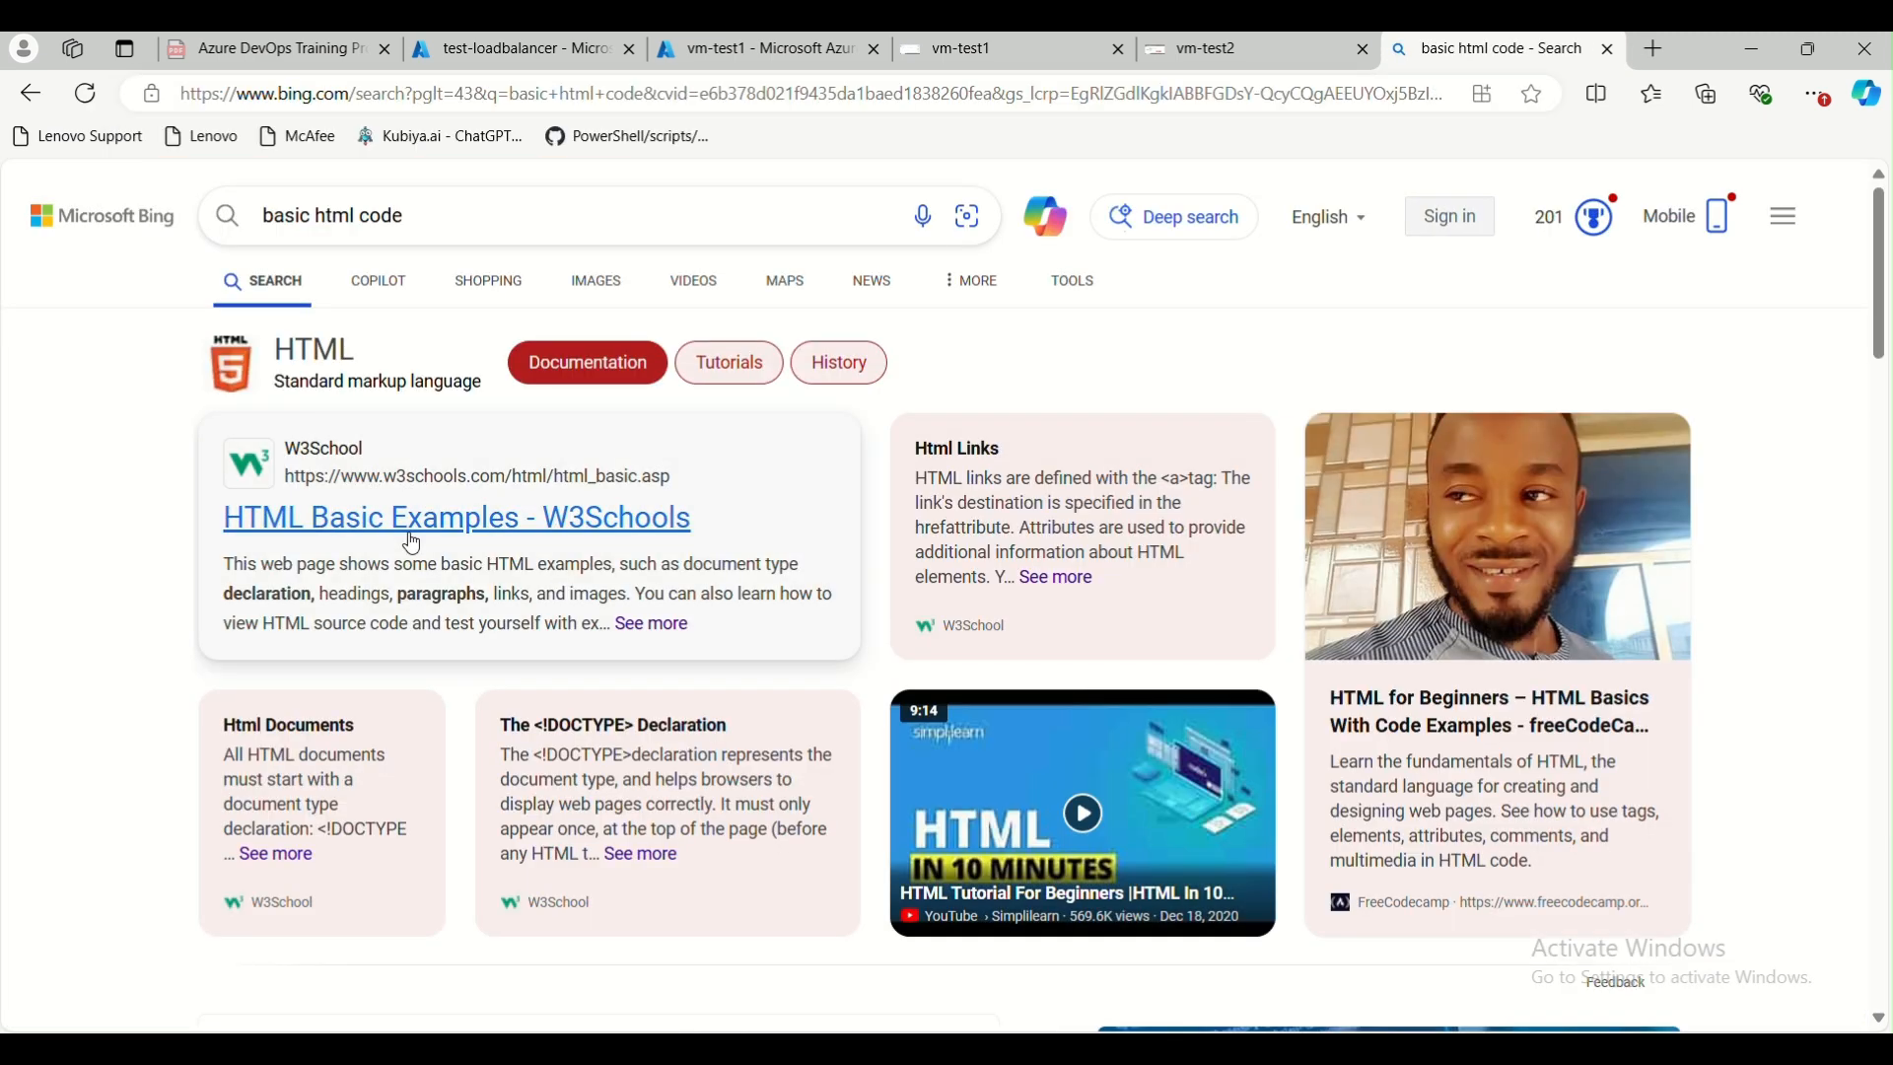
{"action": "left_click", "coordinate": [581, 523]}
{"action": "scroll", "coordinate": [698, 631], "scroll_direction": "down", "scroll_amount": 8}
{"action": "left_click_drag", "start_coordinate": [463, 583], "coordinate": [424, 343]}
{"action": "key", "text": "ctrl+c"}
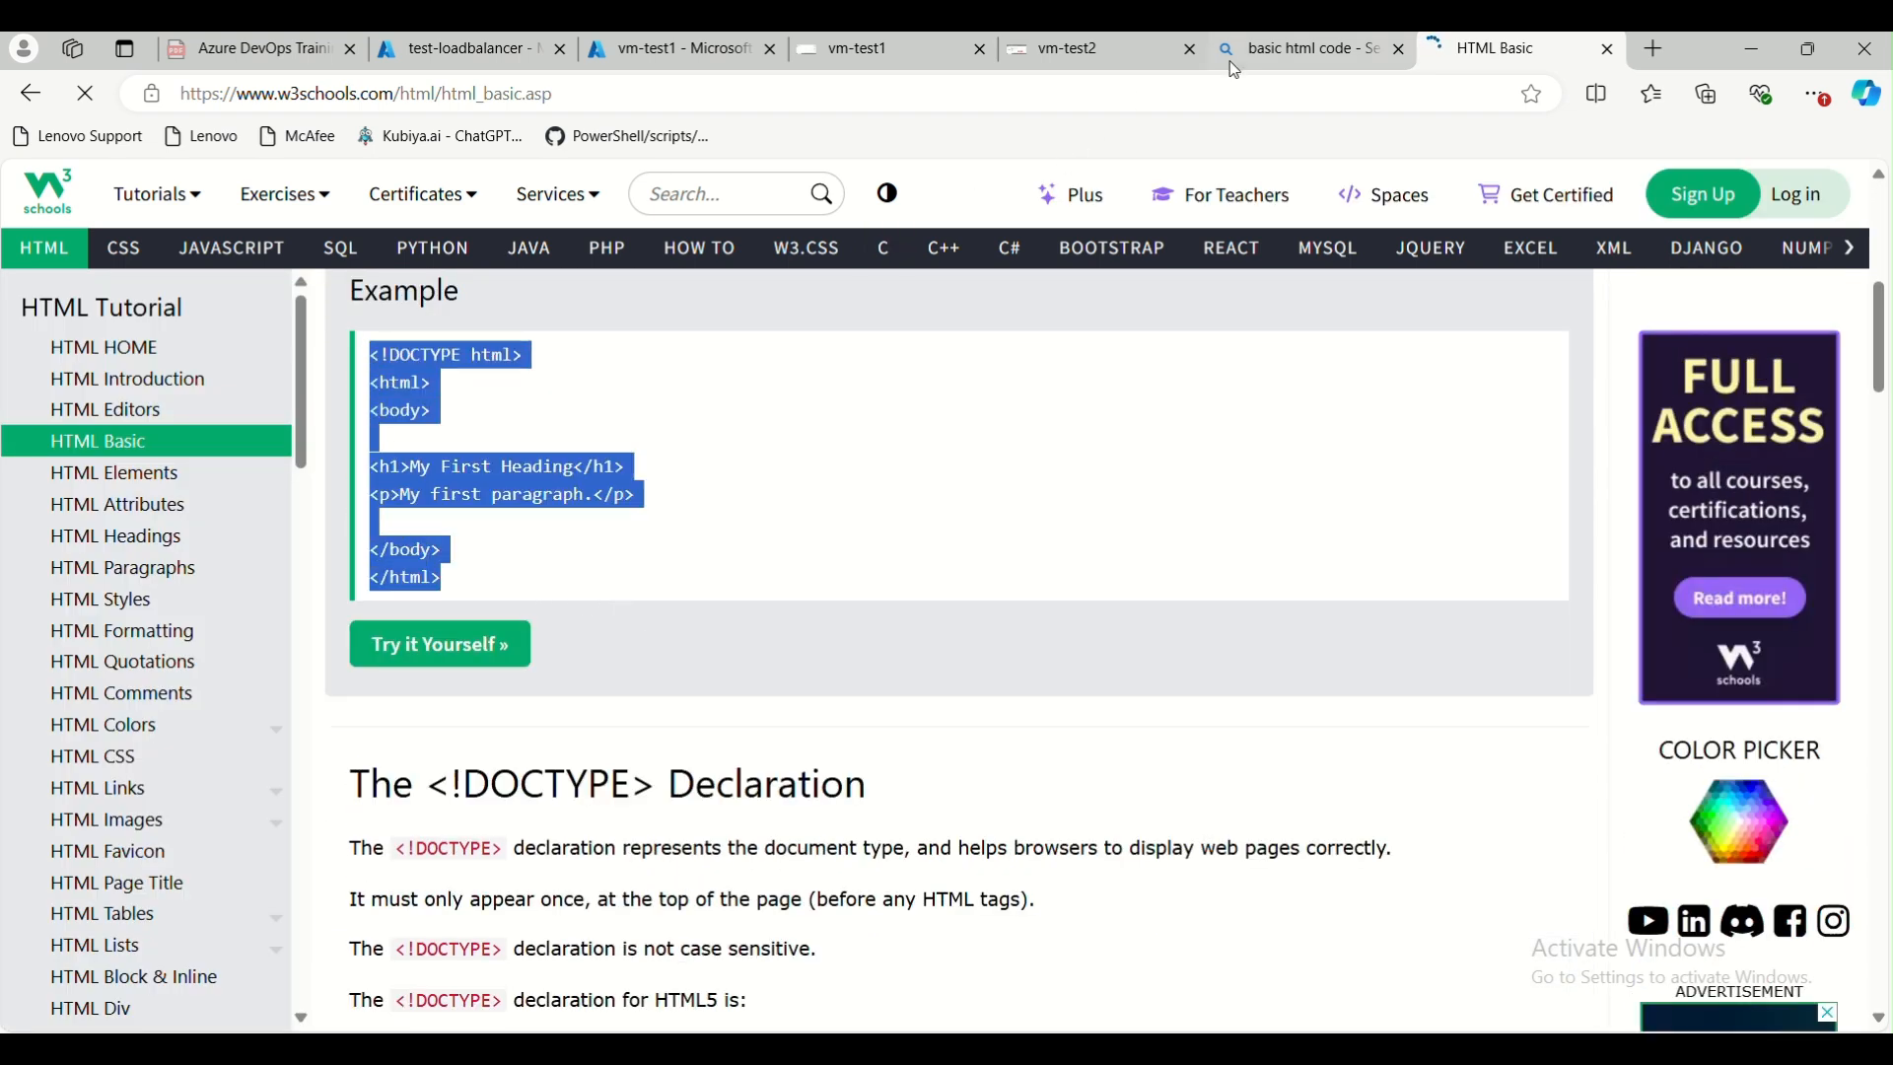
Return to the vm-test1 session and paste the copied HTML code into the empty text document
{"action": "left_click", "coordinate": [1124, 52]}
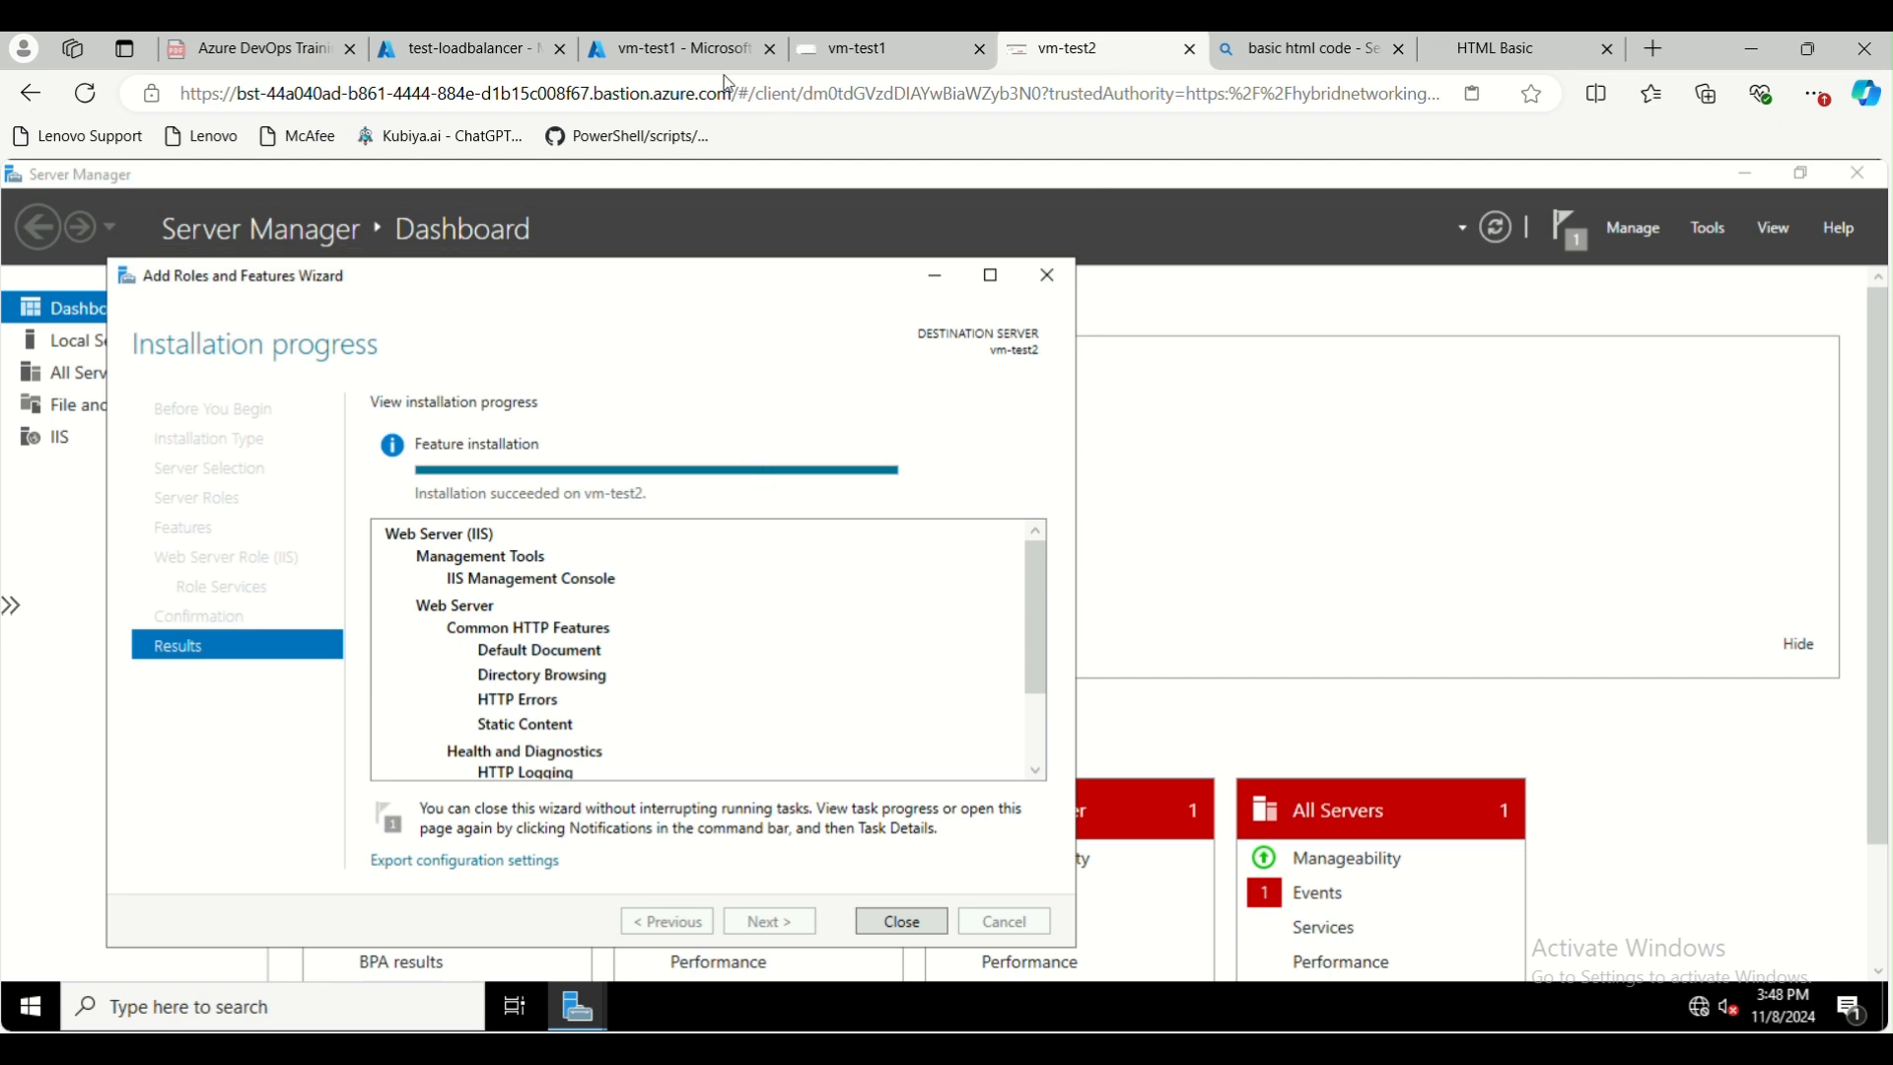
{"action": "double_click", "coordinate": [1699, 55]}
{"action": "left_click", "coordinate": [1203, 77]}
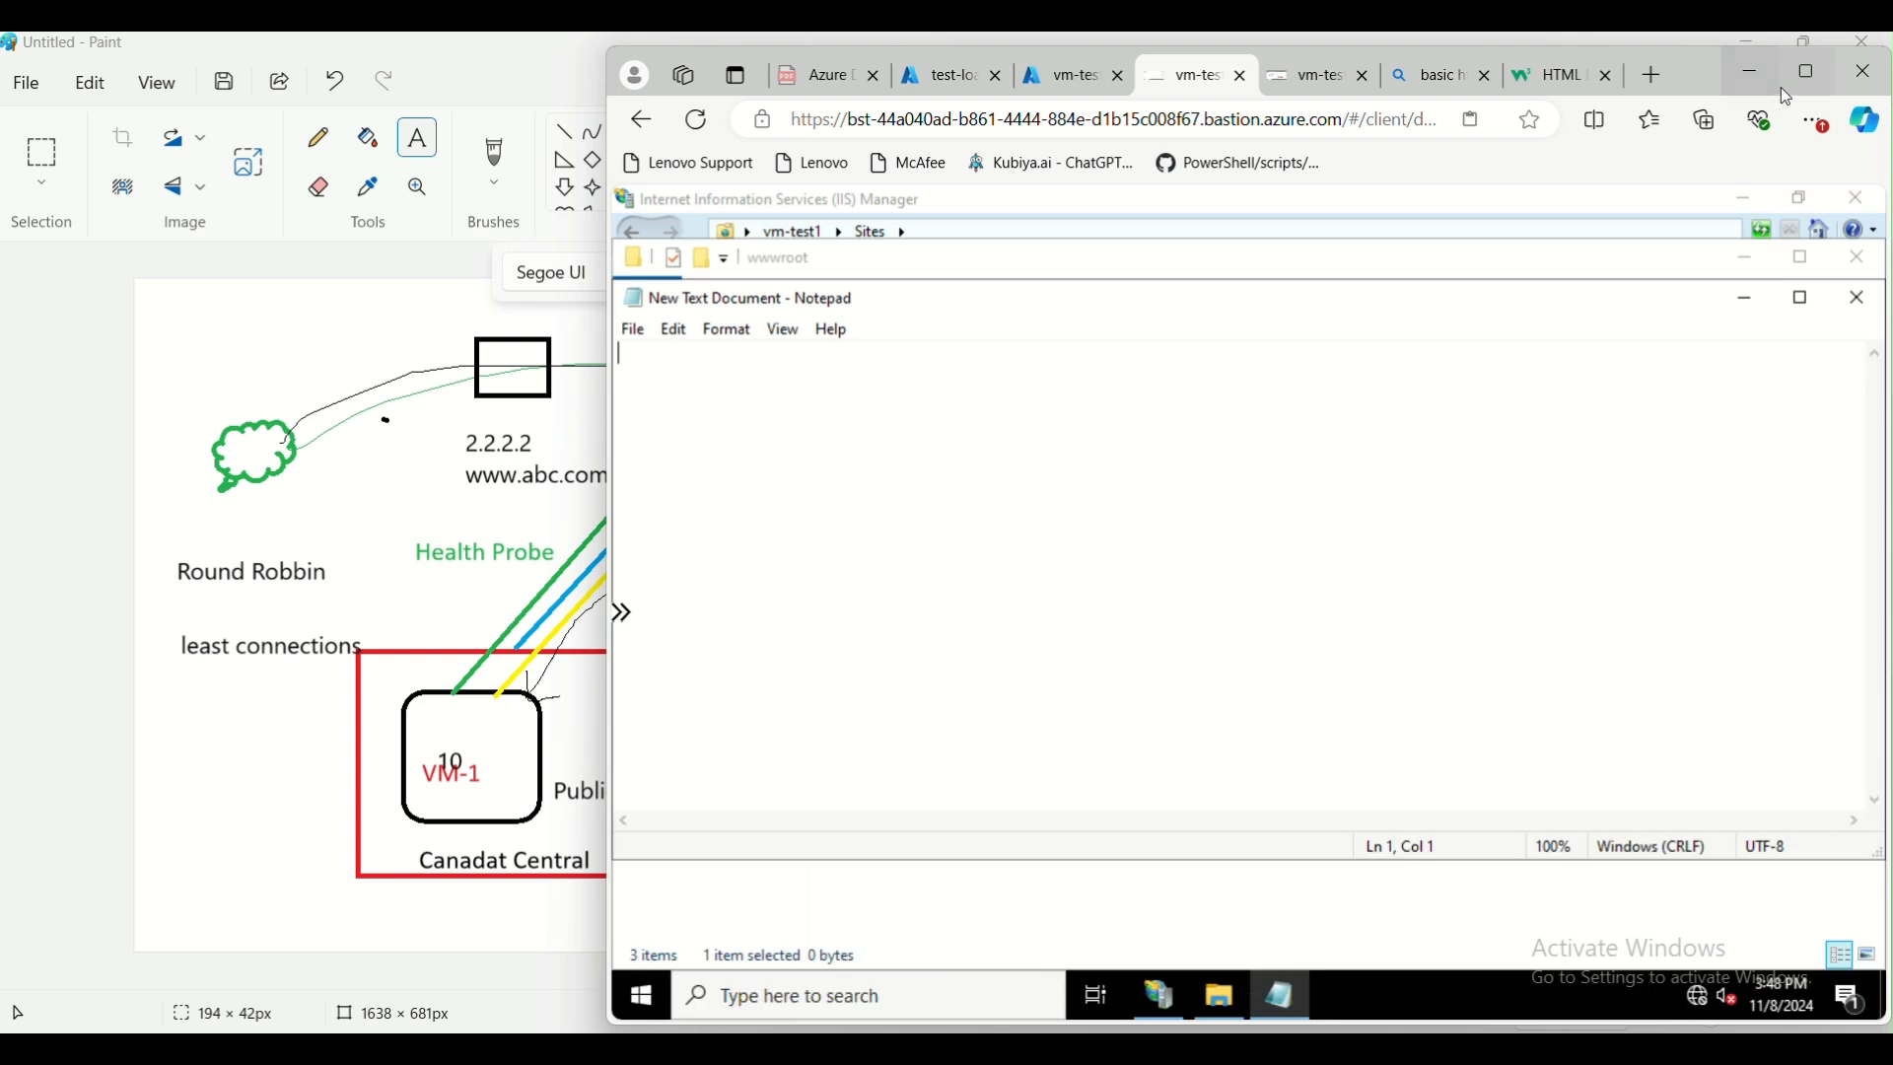
{"action": "double_click", "coordinate": [1716, 74]}
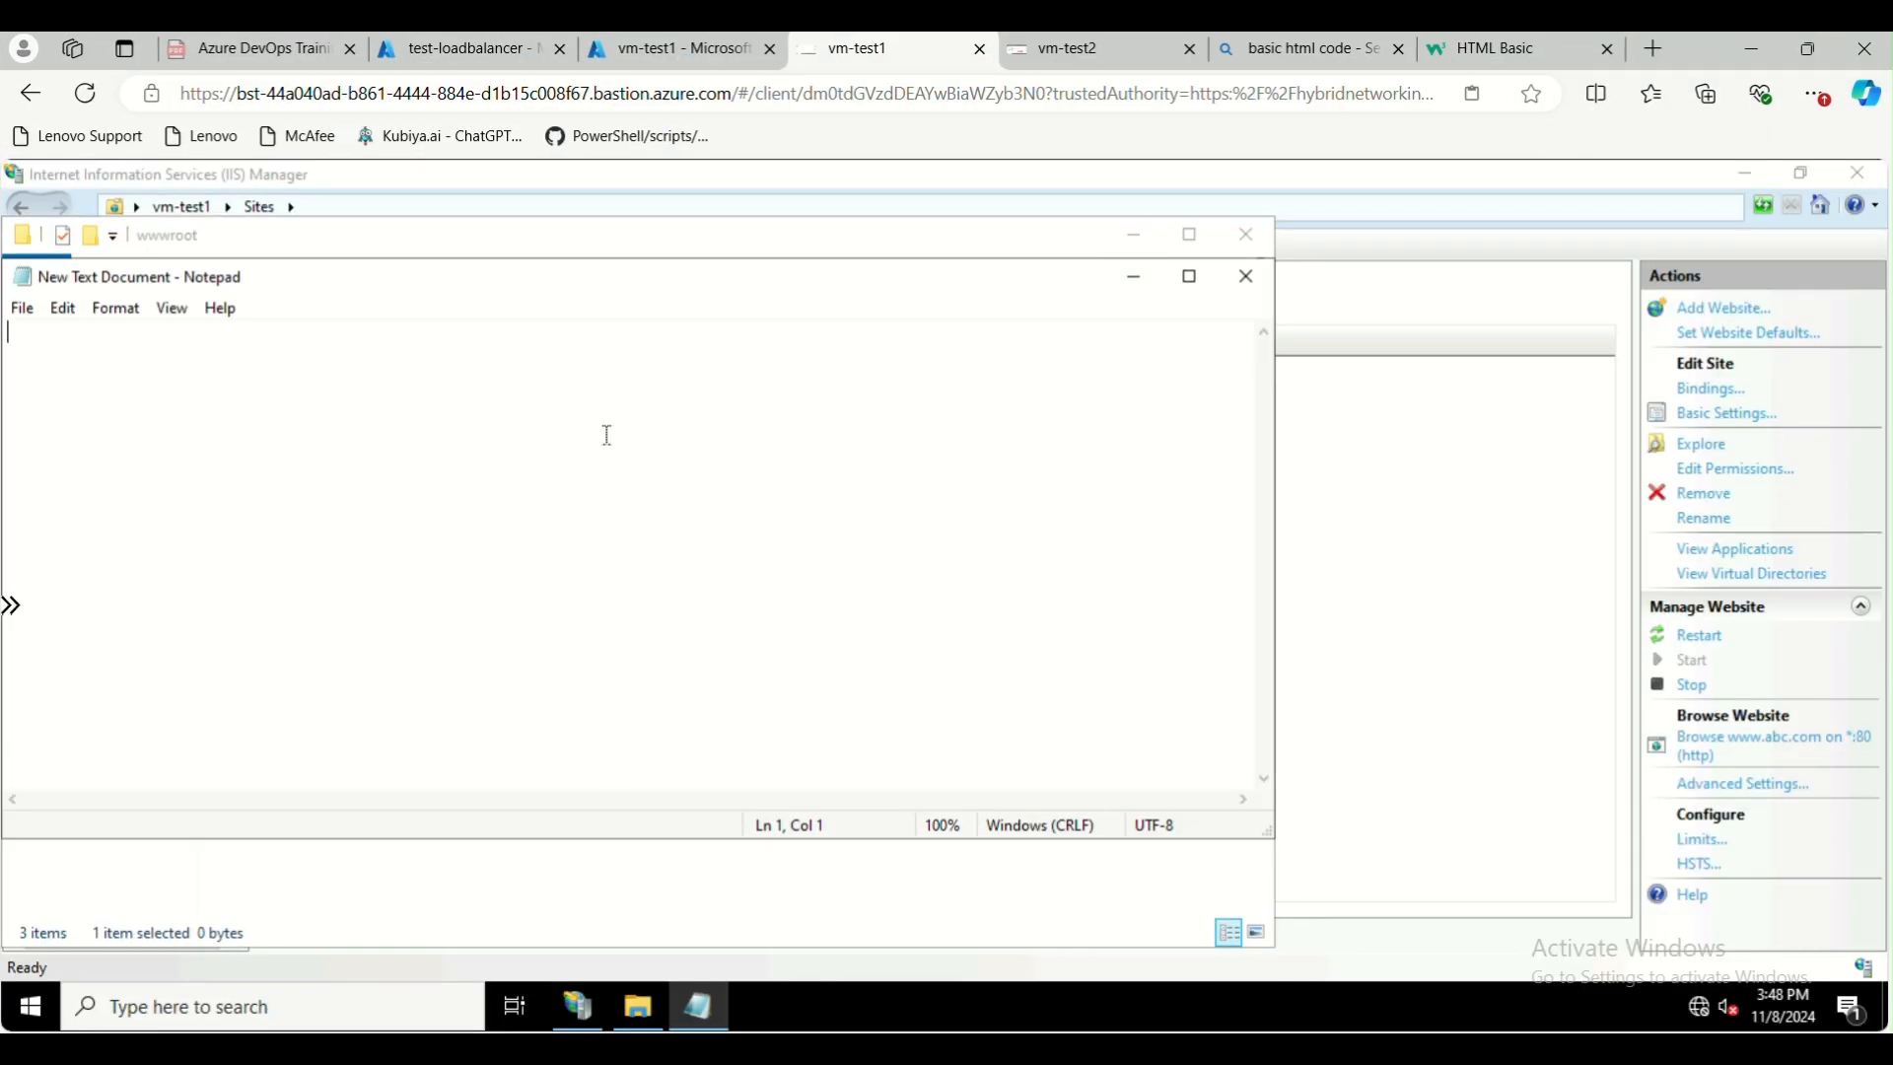
{"action": "key", "text": "ctrl+v"}
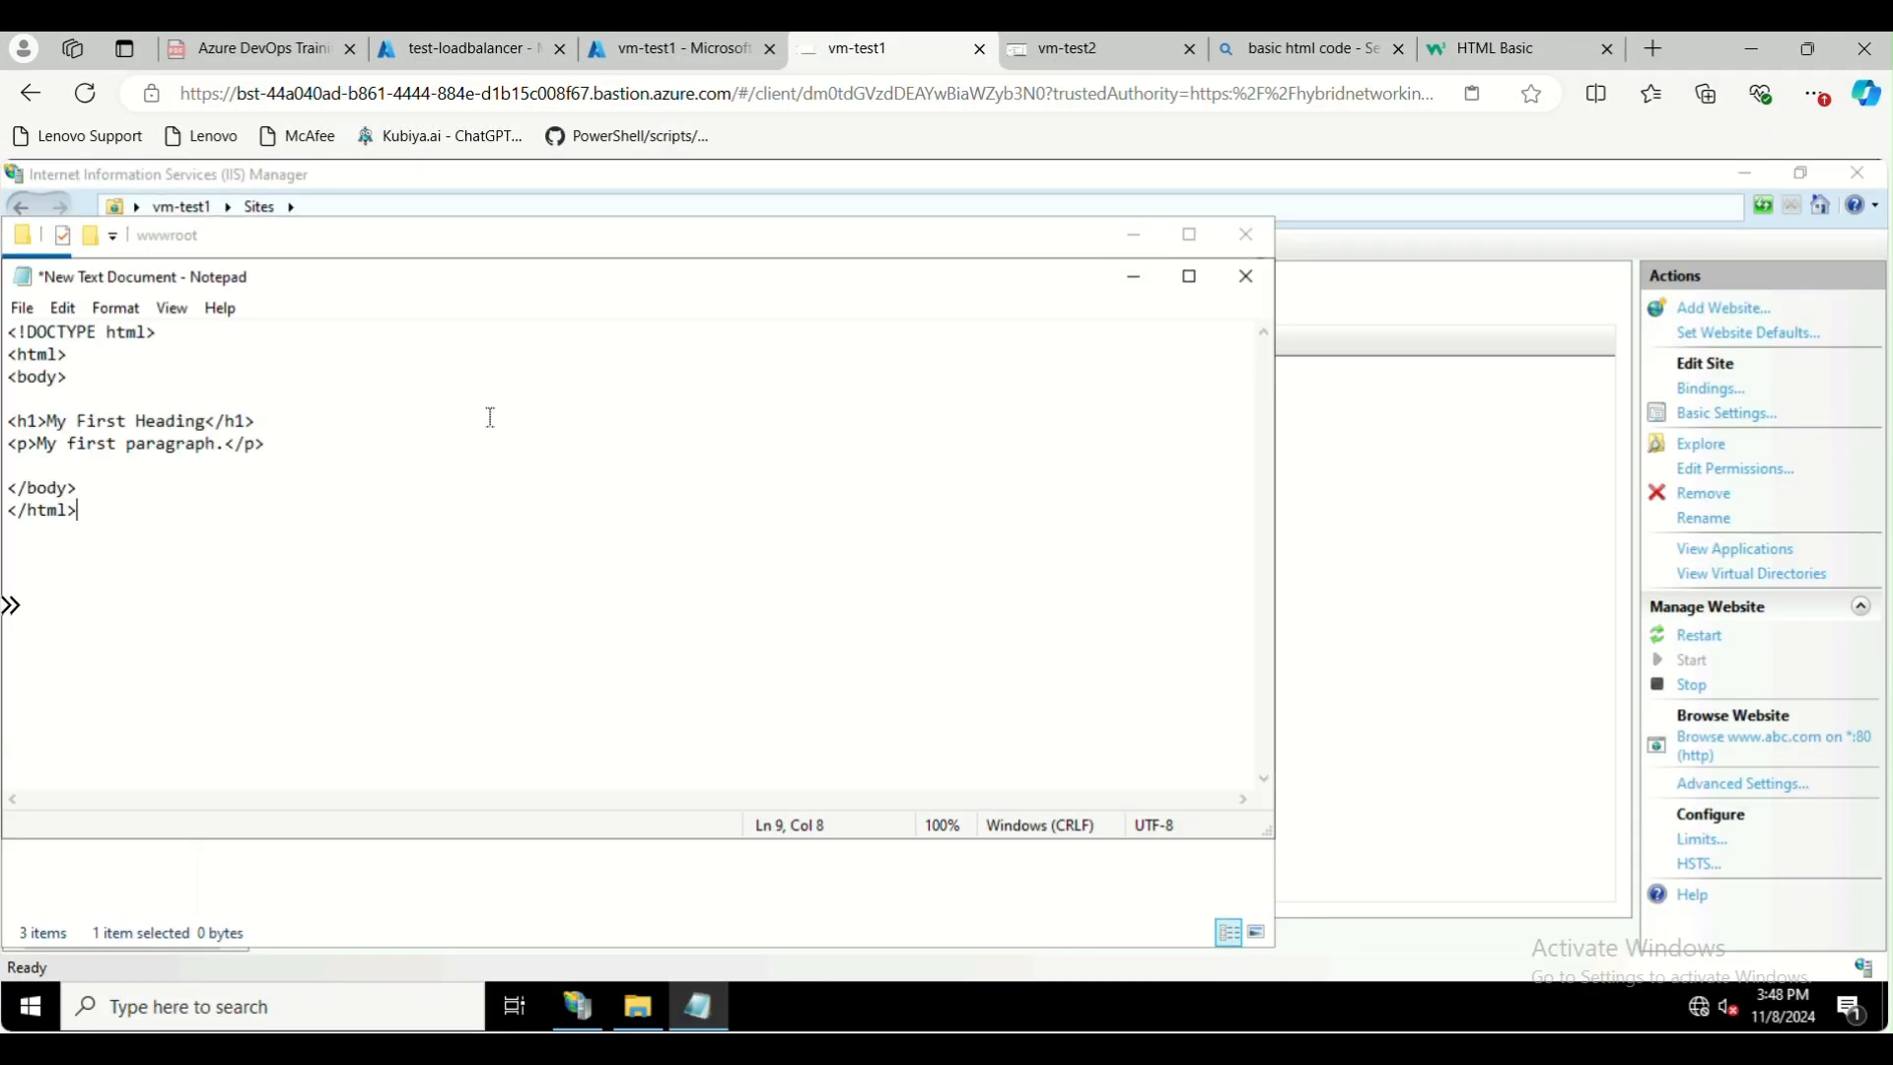
Change the h1 heading text in the HTML code to "My response from VM-1"
{"action": "left_click", "coordinate": [100, 422], "text": "shift"}
{"action": "left_click", "coordinate": [210, 422], "text": "shift"}
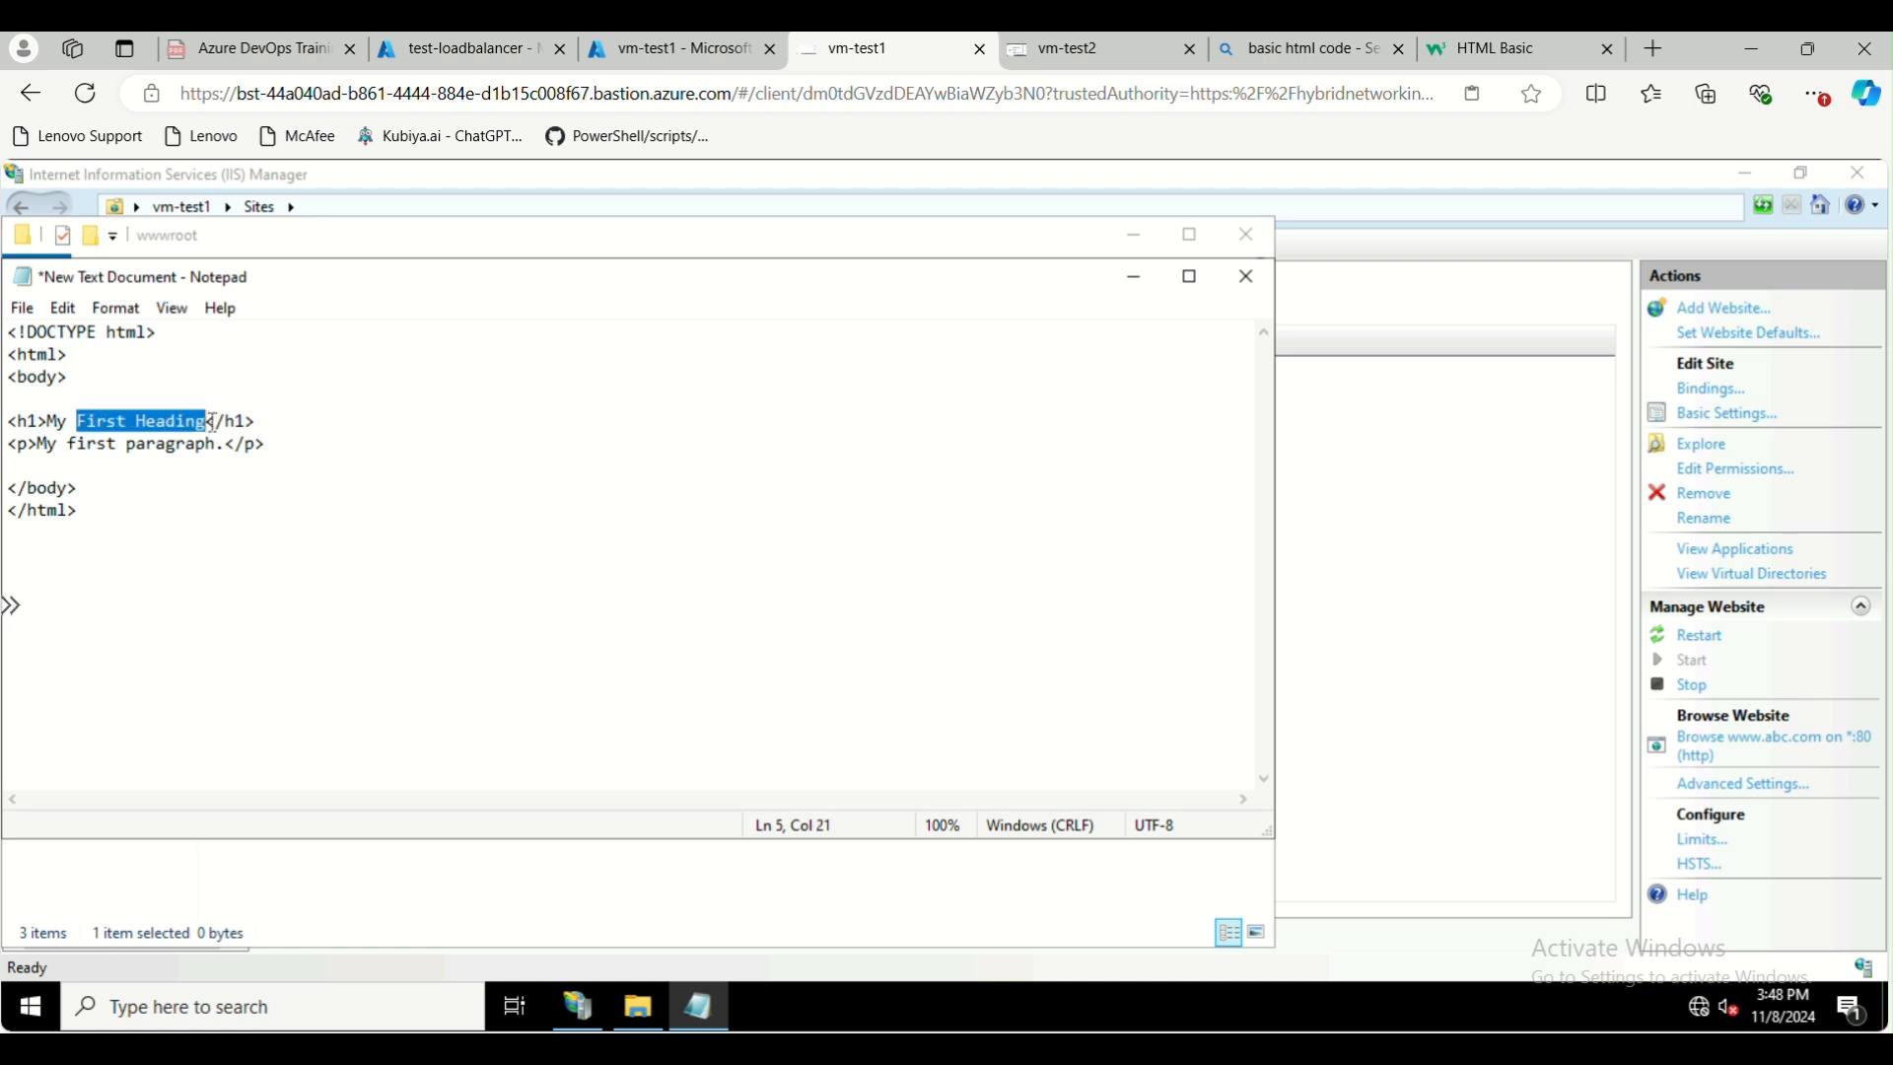
{"action": "type", "text": "response f"}
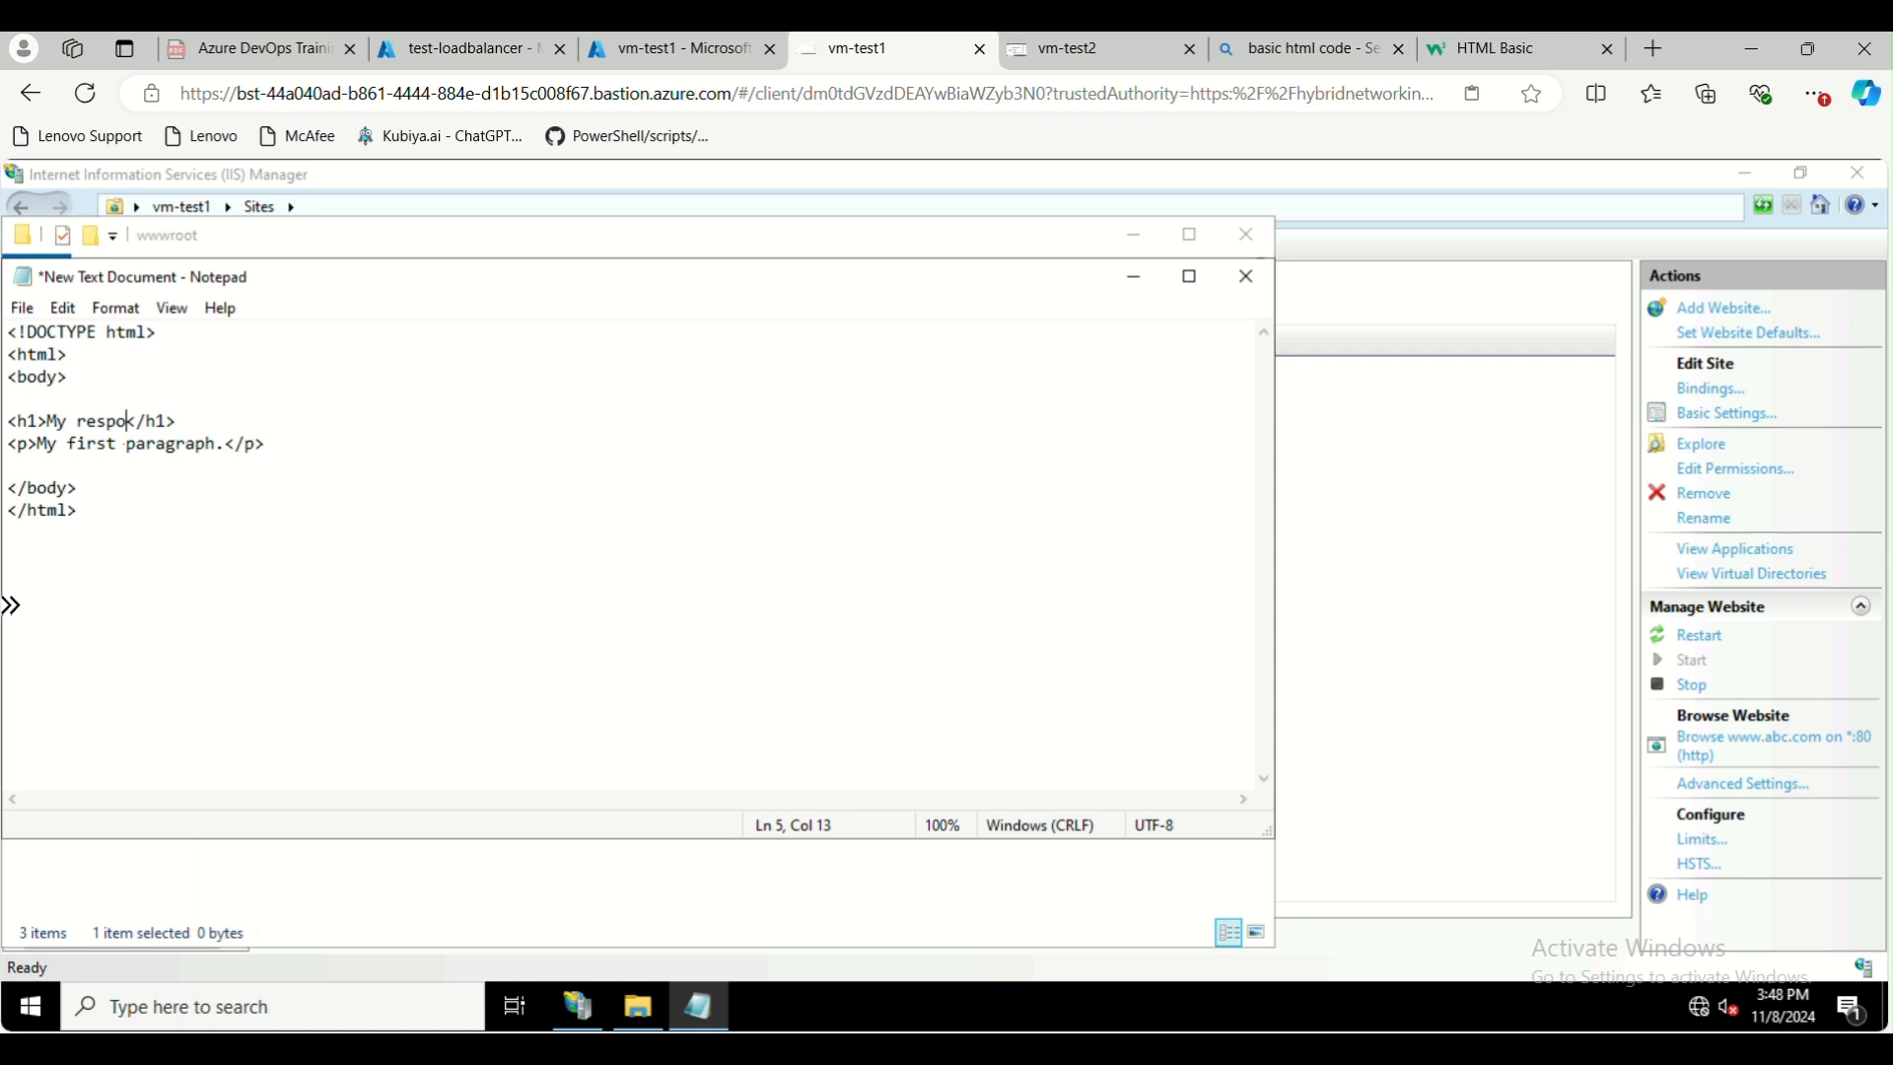
{"action": "type", "text": "rom VM-1"}
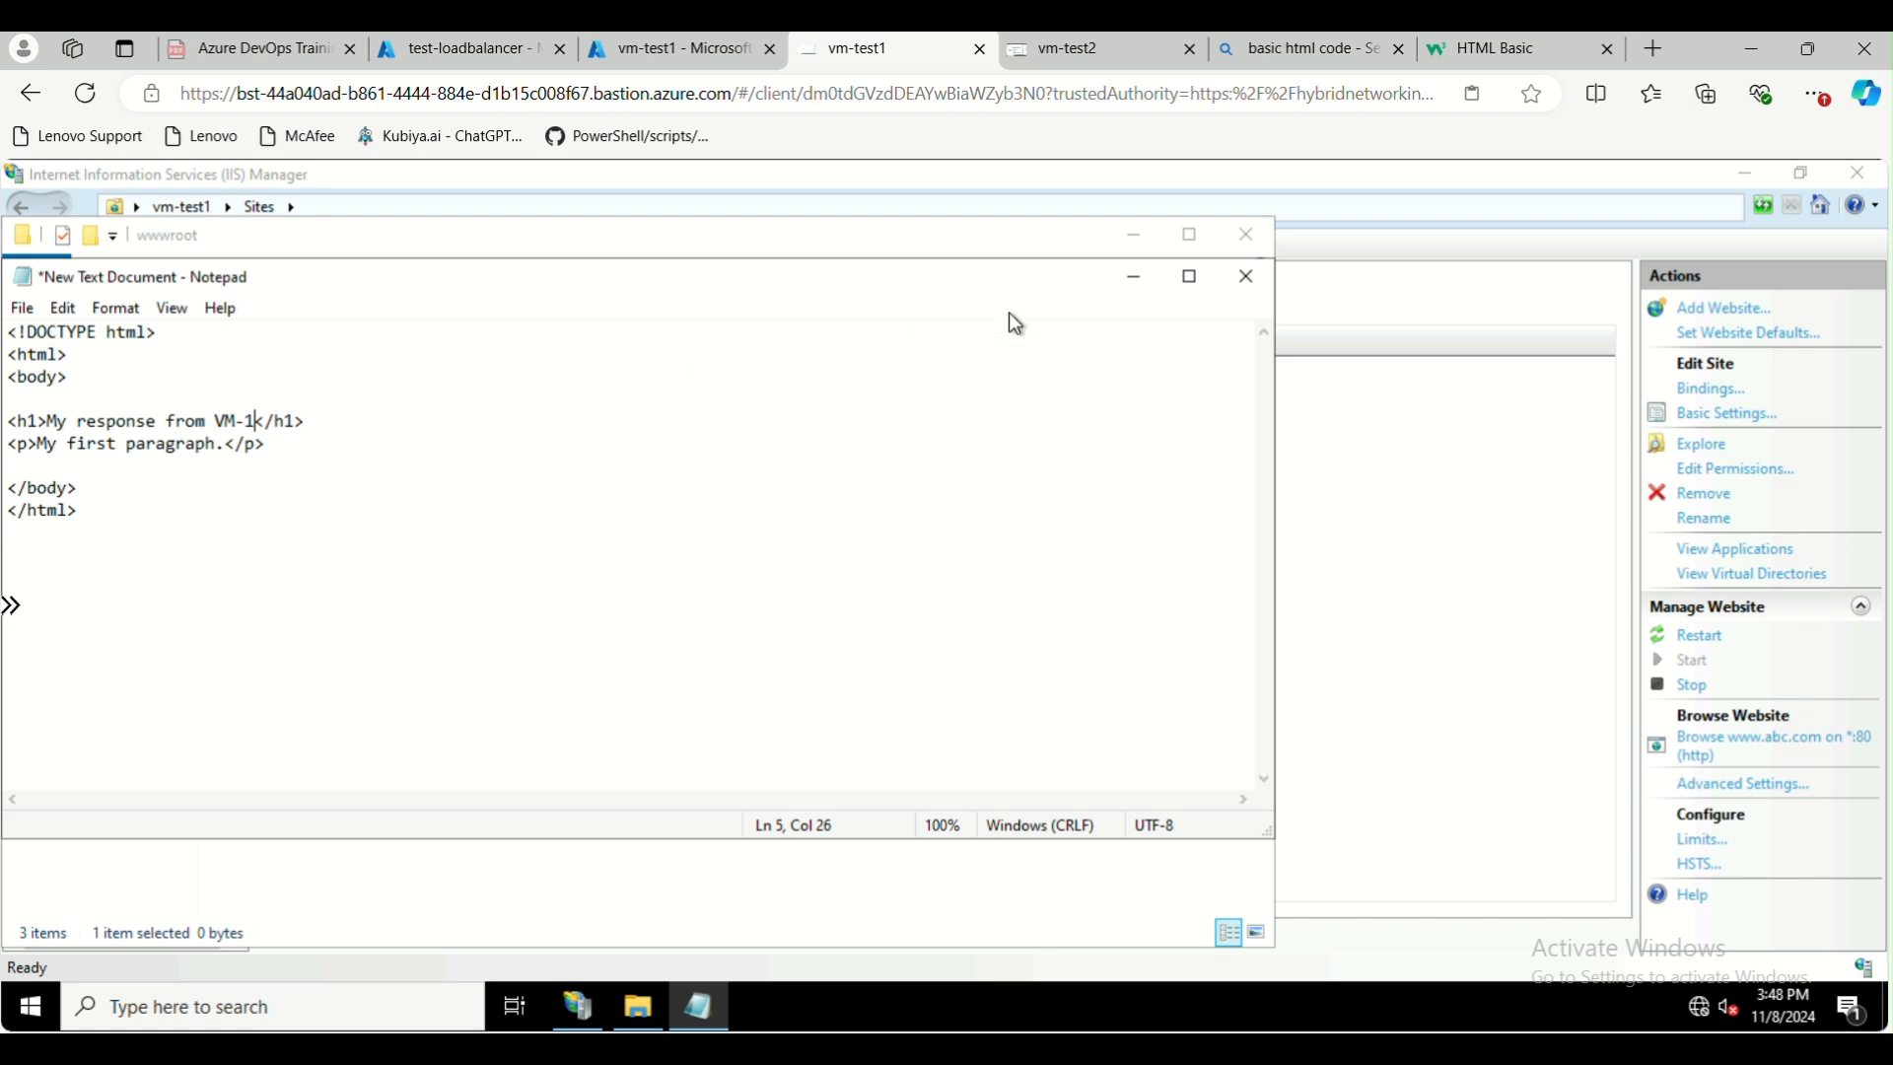
Save the document as test.html with file type All Files in wwwroot, and close Notepad and the folder window
{"action": "left_click", "coordinate": [22, 309]}
{"action": "left_click", "coordinate": [261, 446]}
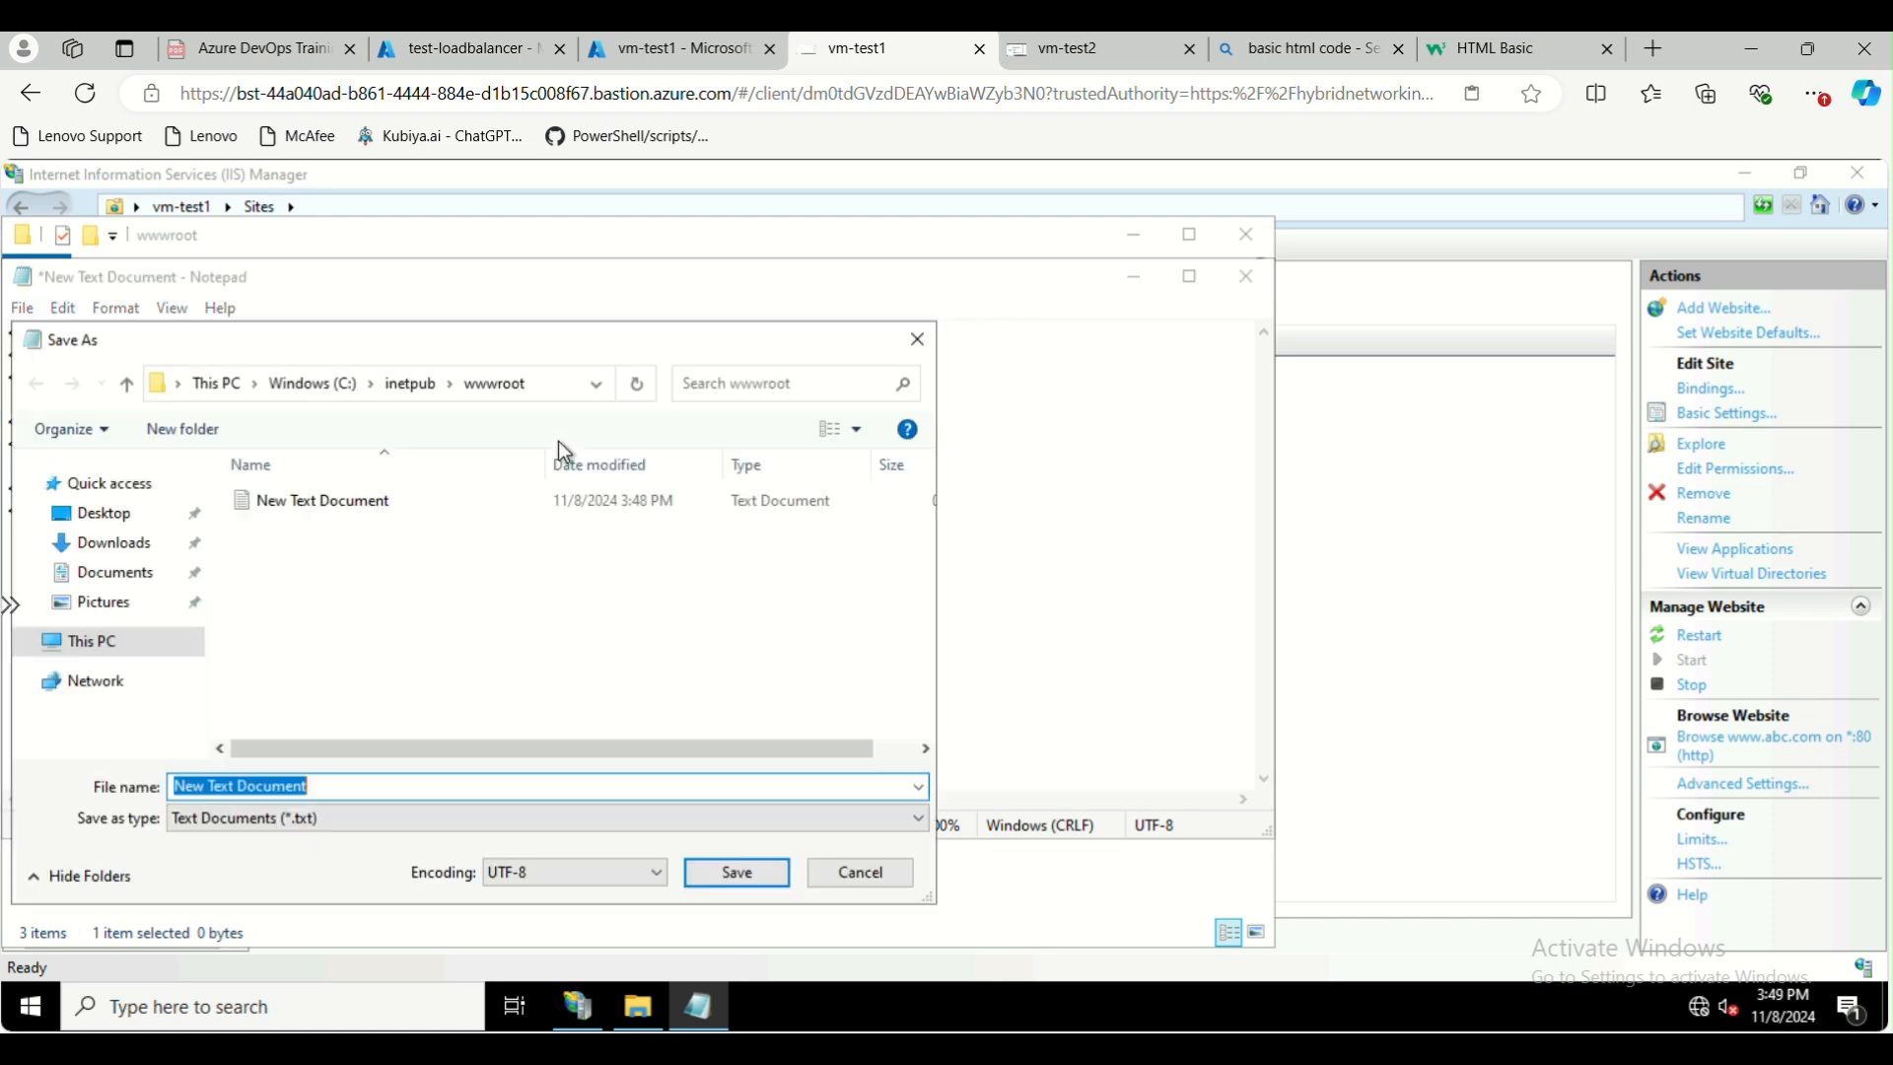
{"action": "type", "text": "test.html"}
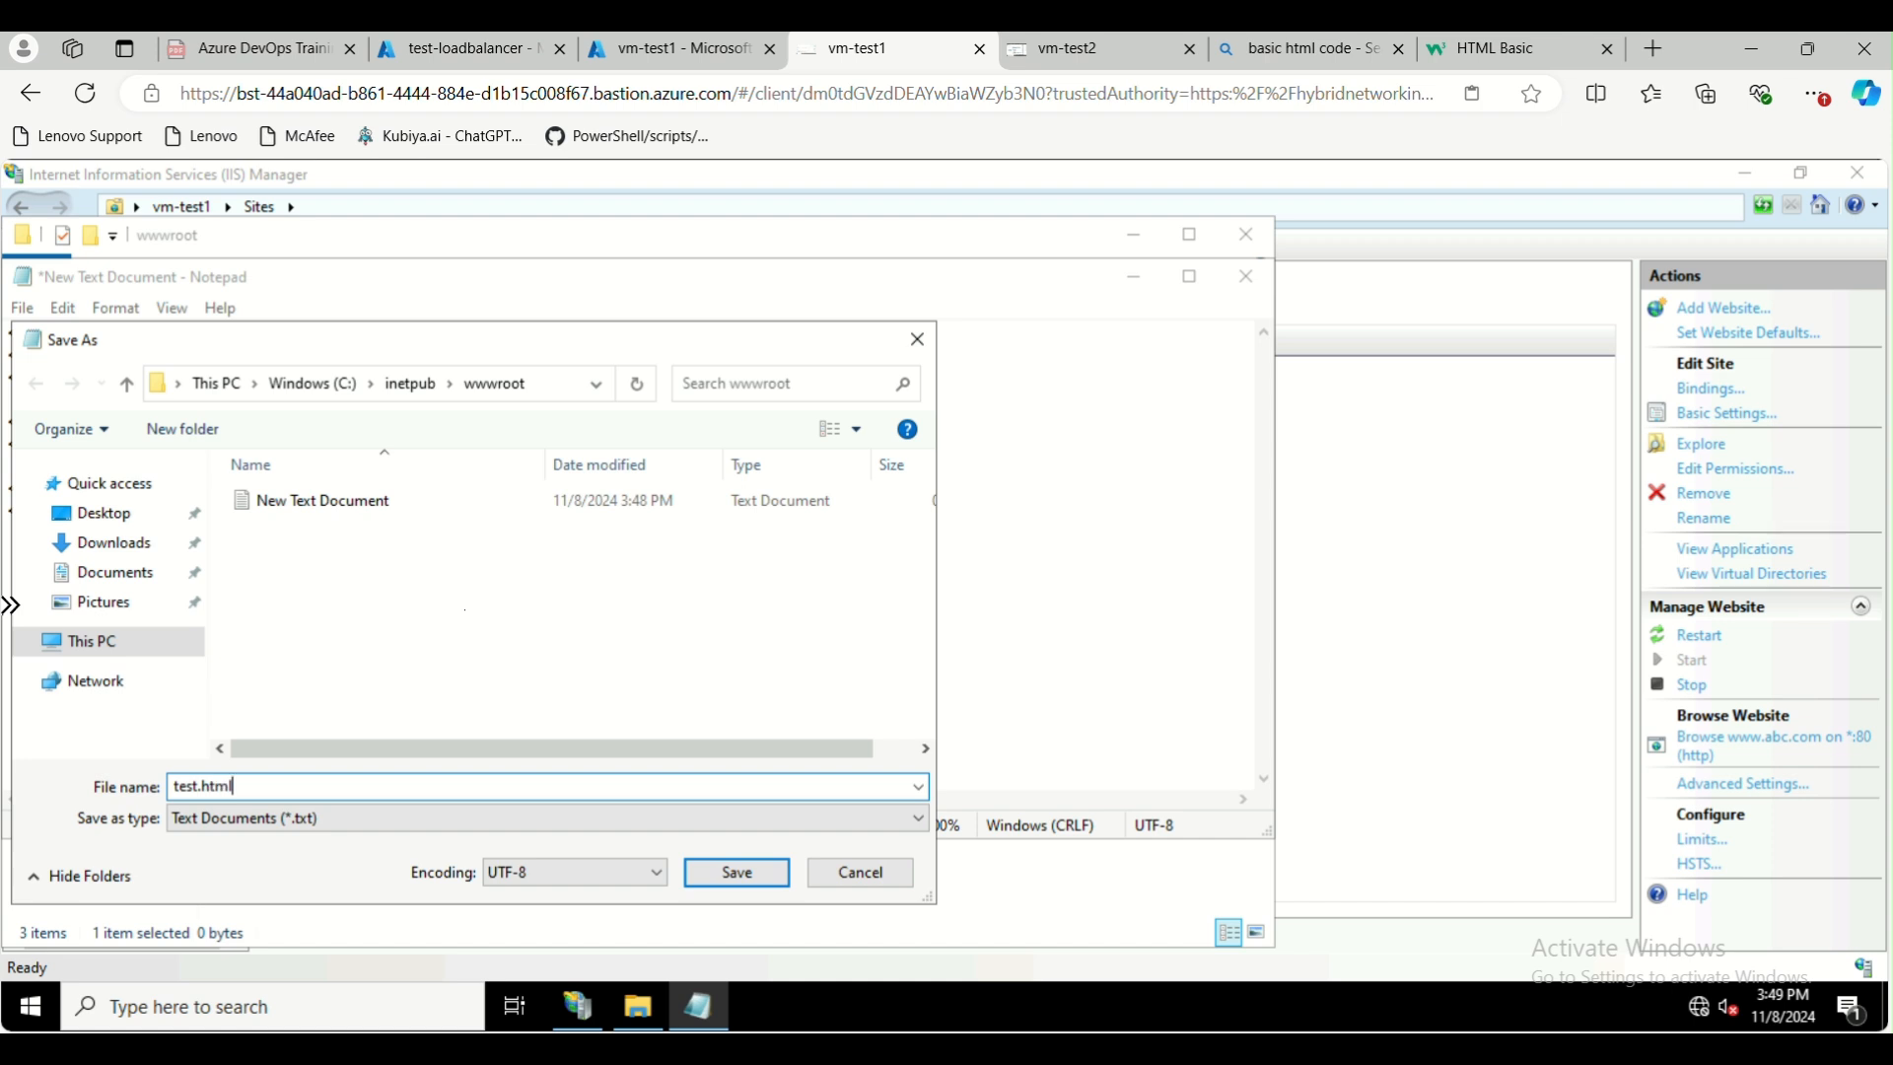
{"action": "left_click", "coordinate": [424, 818]}
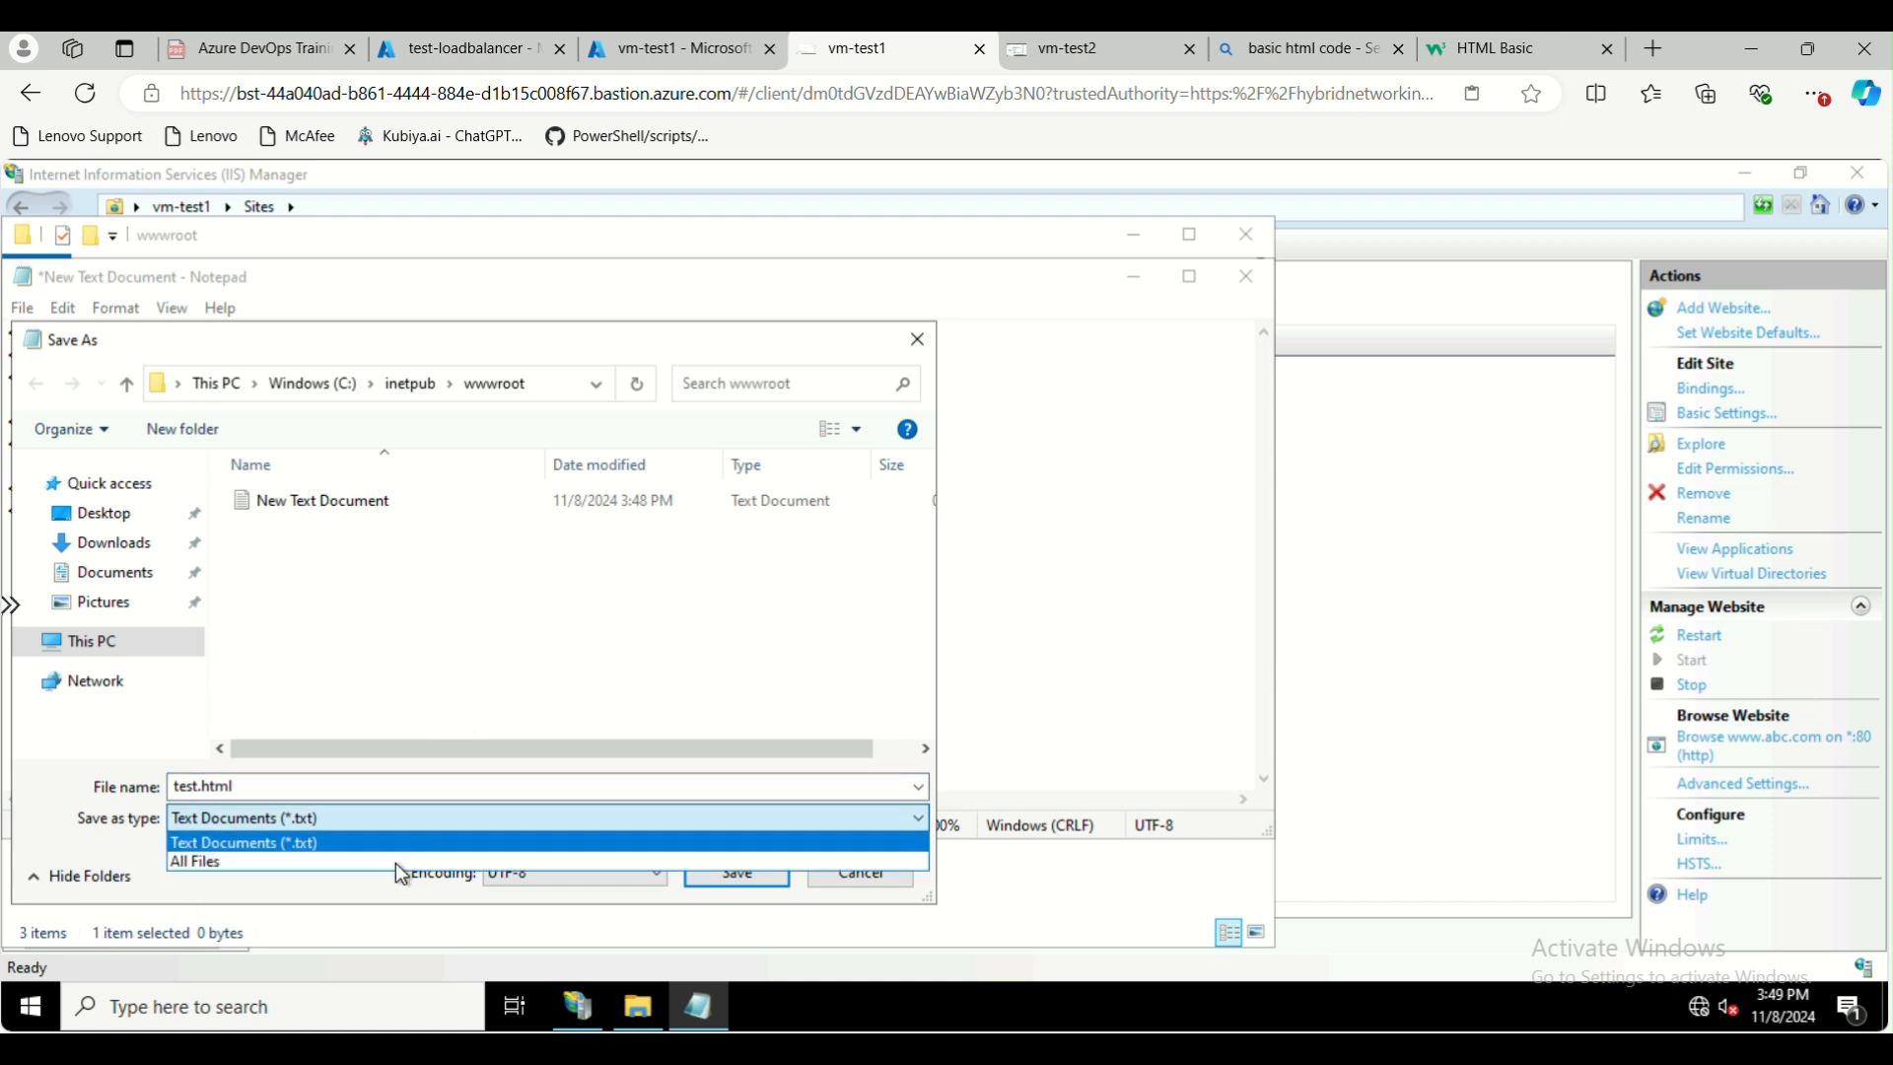
{"action": "left_click", "coordinate": [398, 865]}
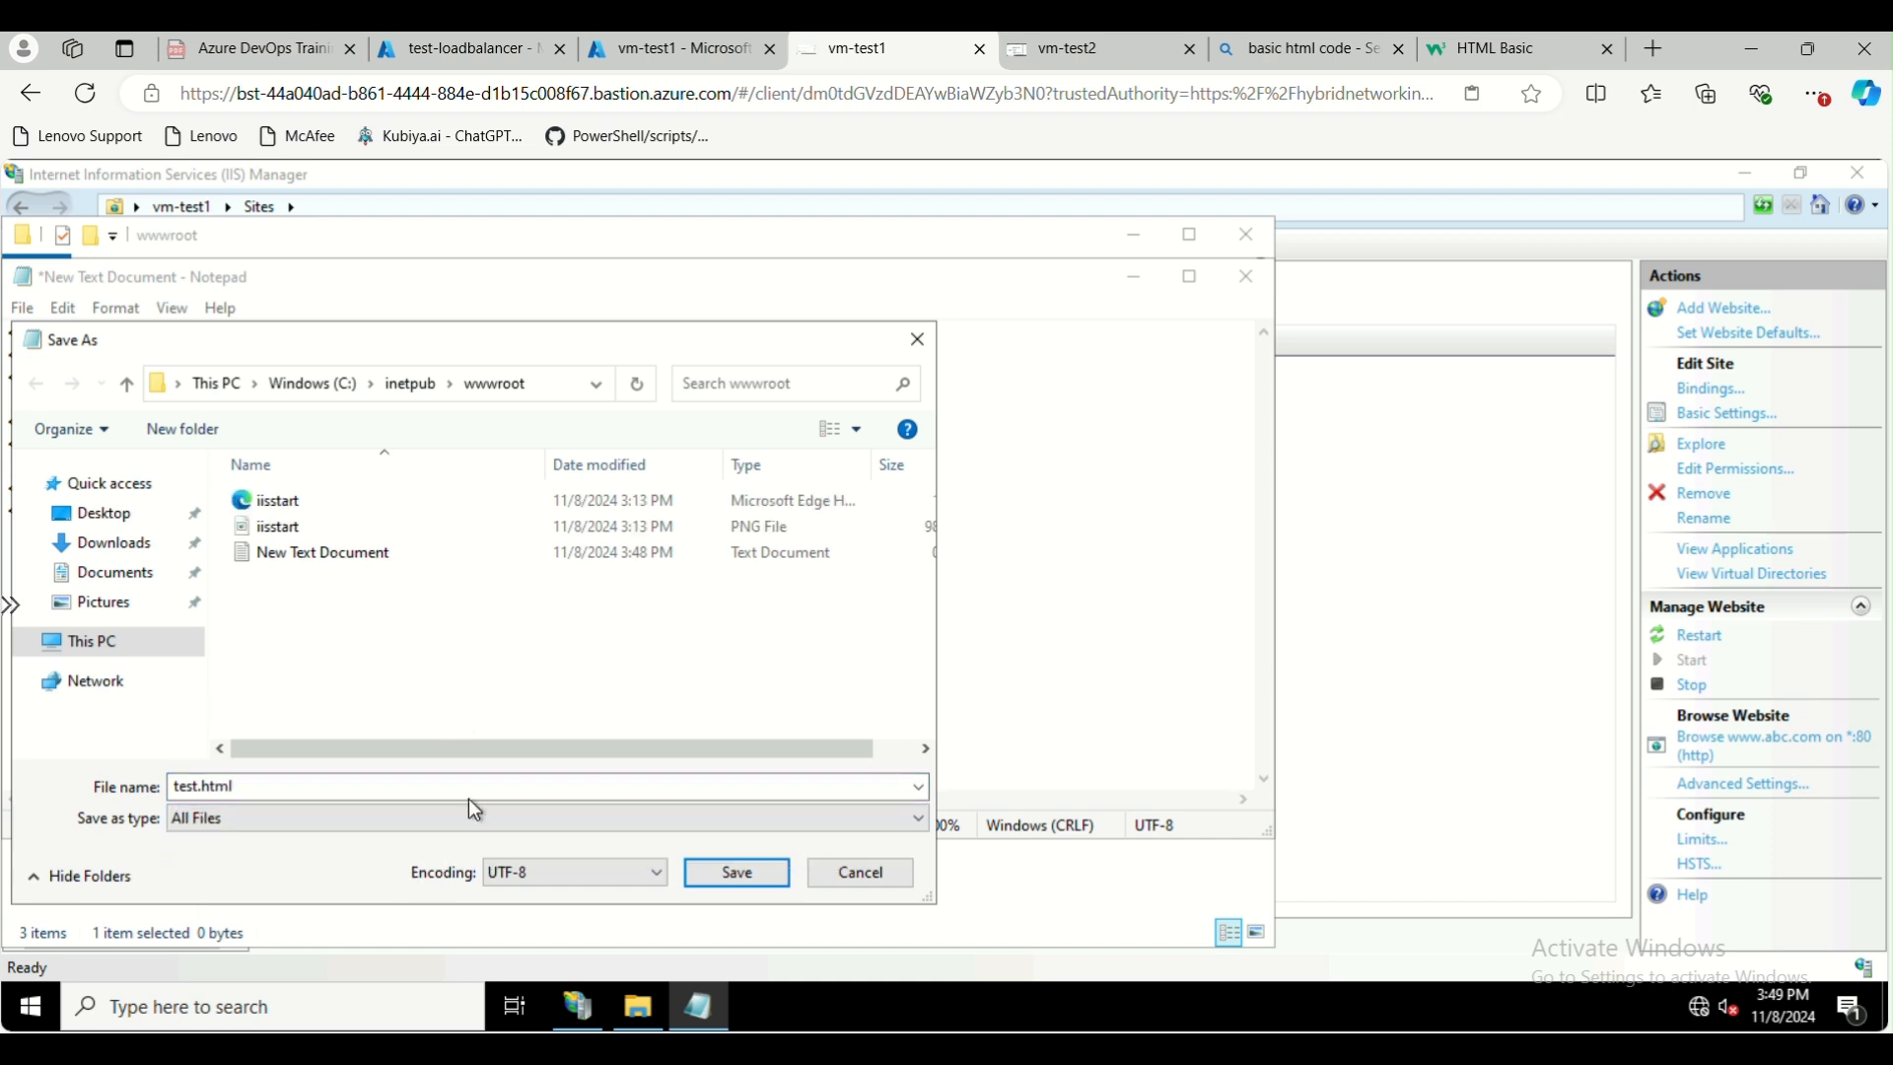
{"action": "left_click", "coordinate": [737, 873]}
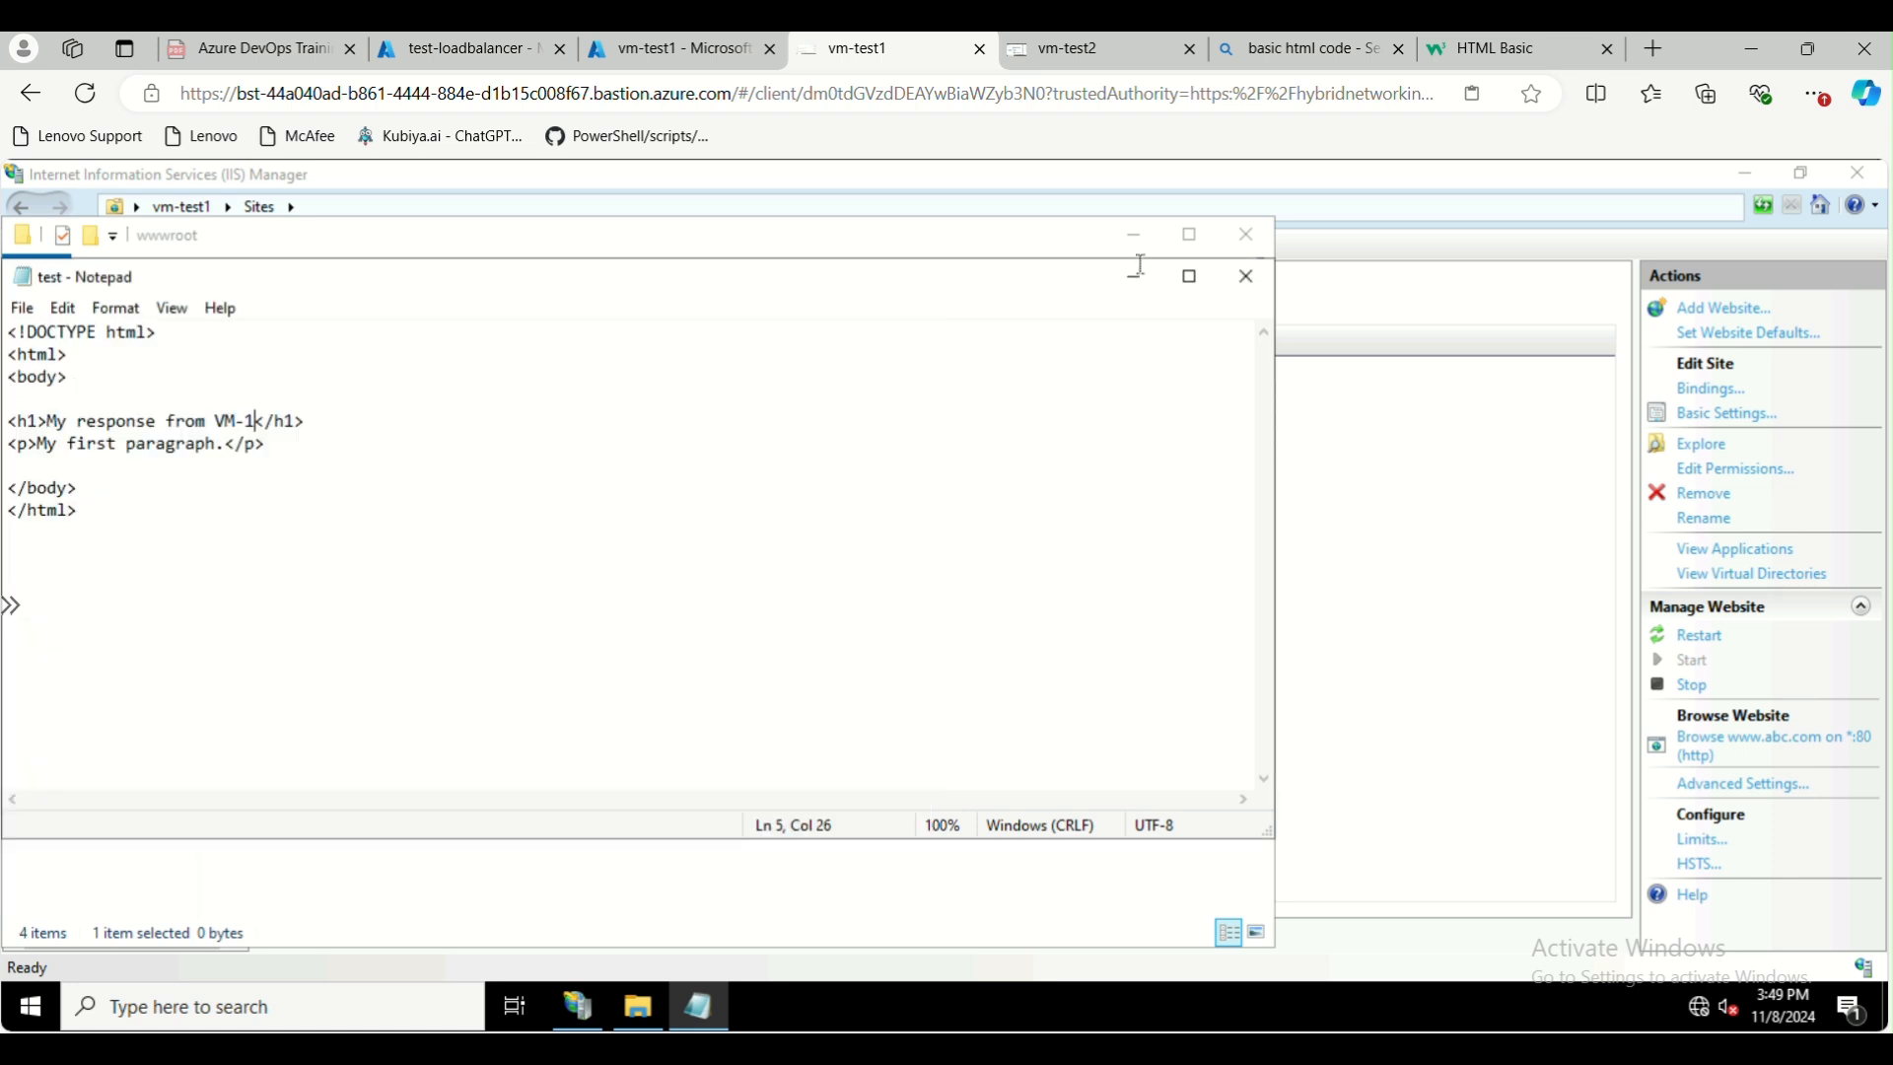
{"action": "left_click", "coordinate": [1245, 285]}
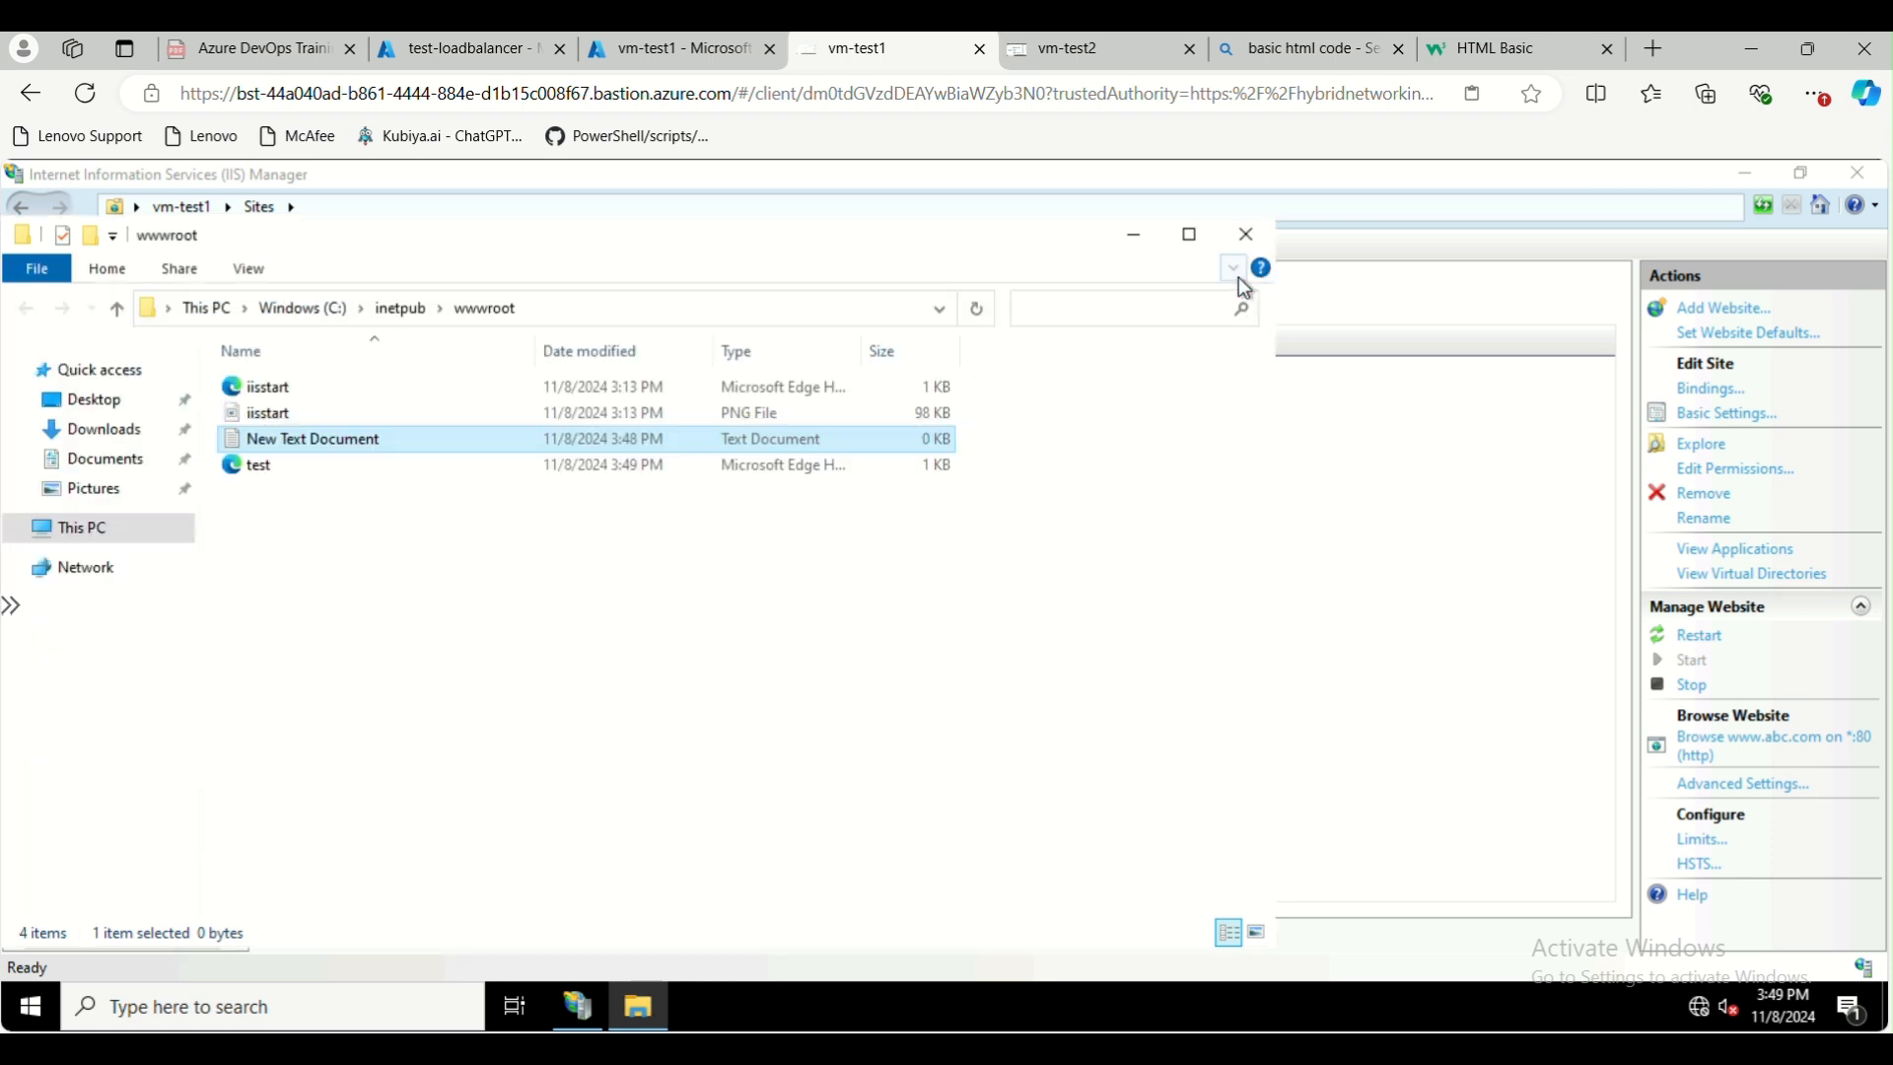
{"action": "left_click", "coordinate": [571, 656]}
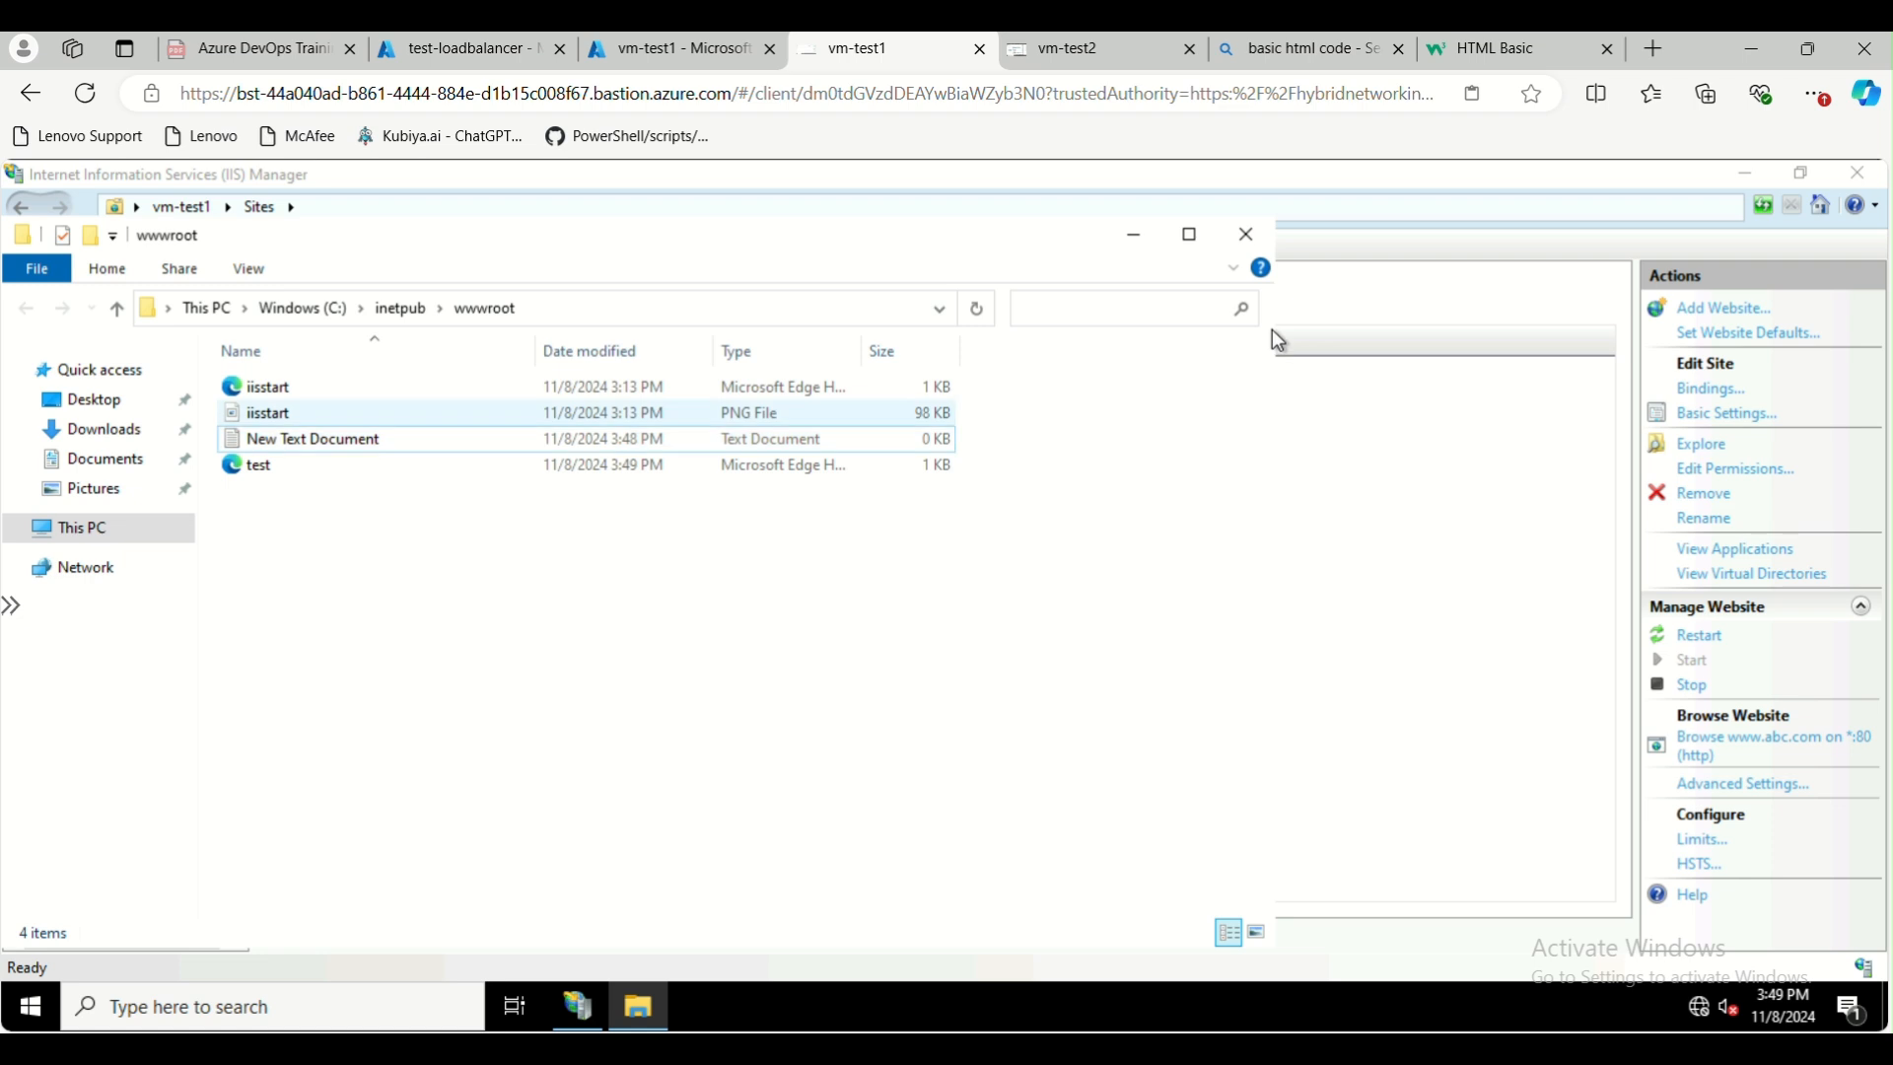
{"action": "left_click", "coordinate": [1248, 237]}
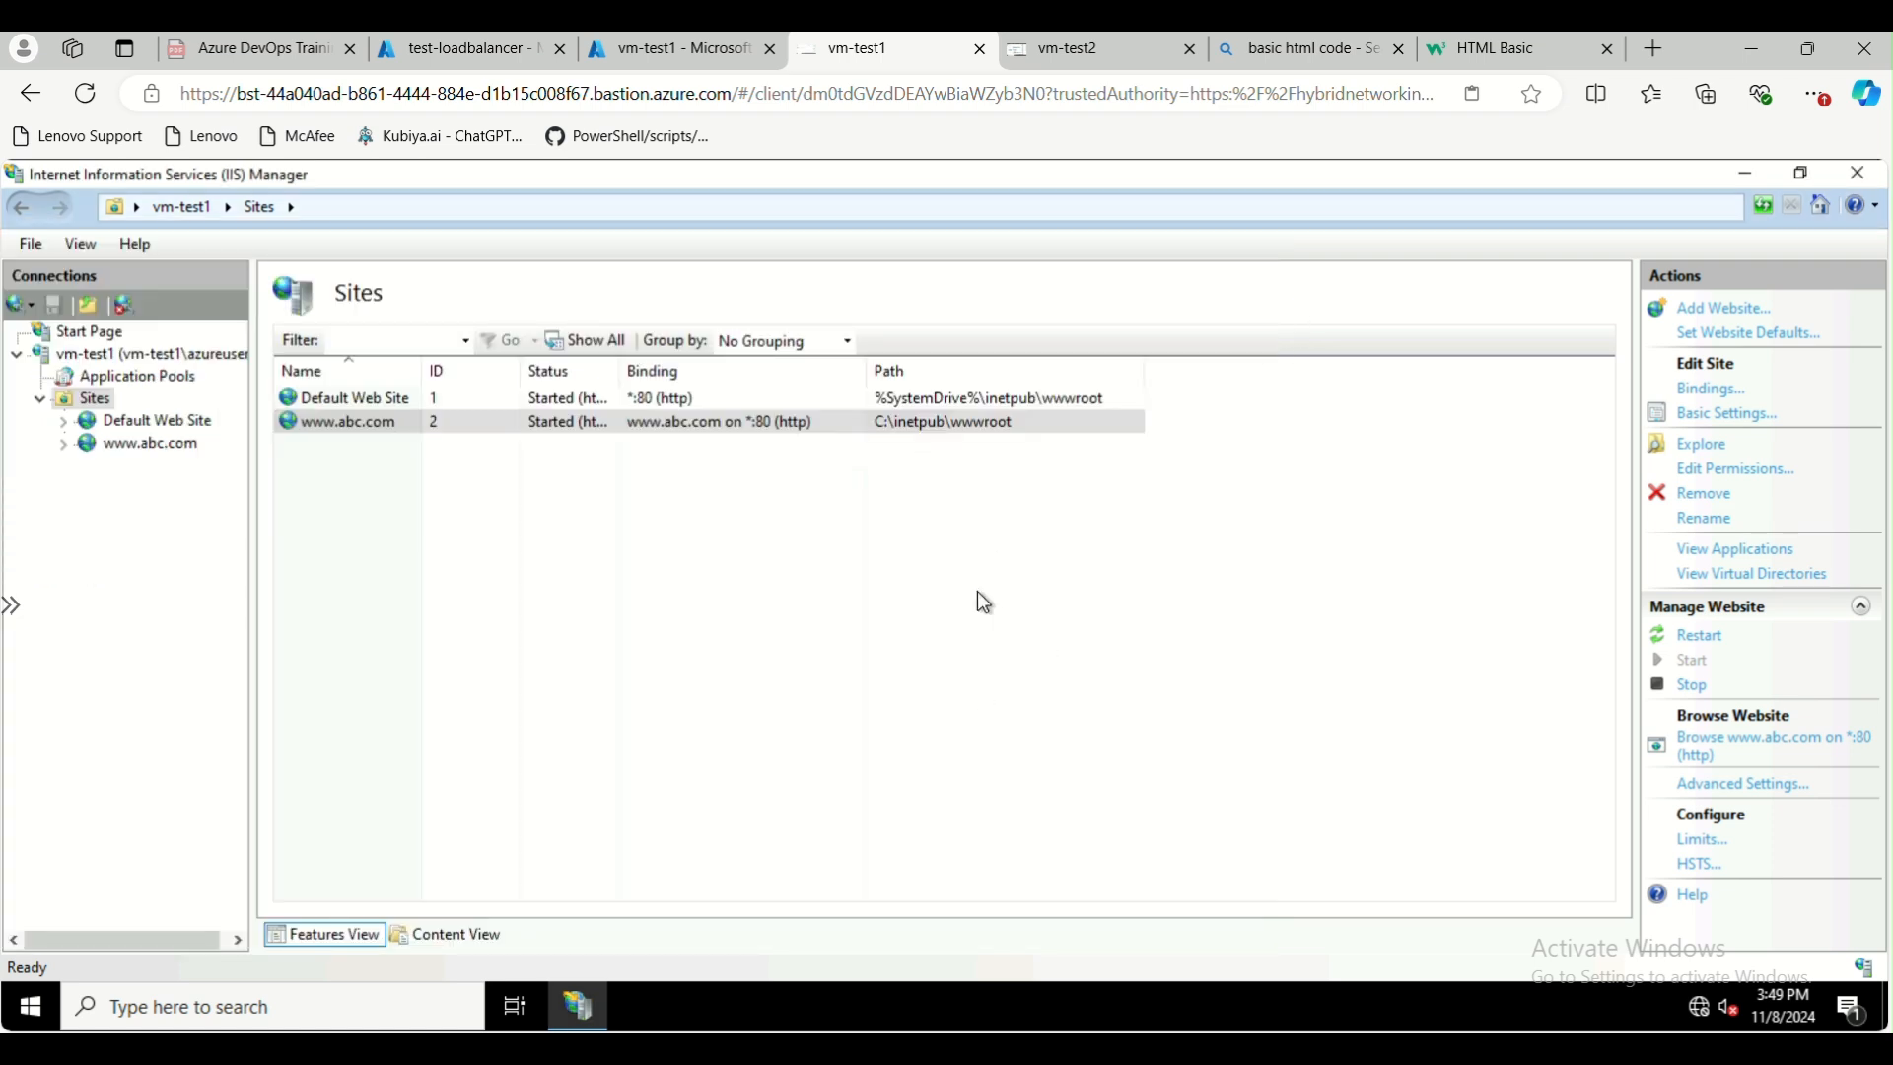
Launch Run on vm-test1 to open the System32 drivers folder, and go into its etc subfolder
{"action": "left_click", "coordinate": [212, 1003]}
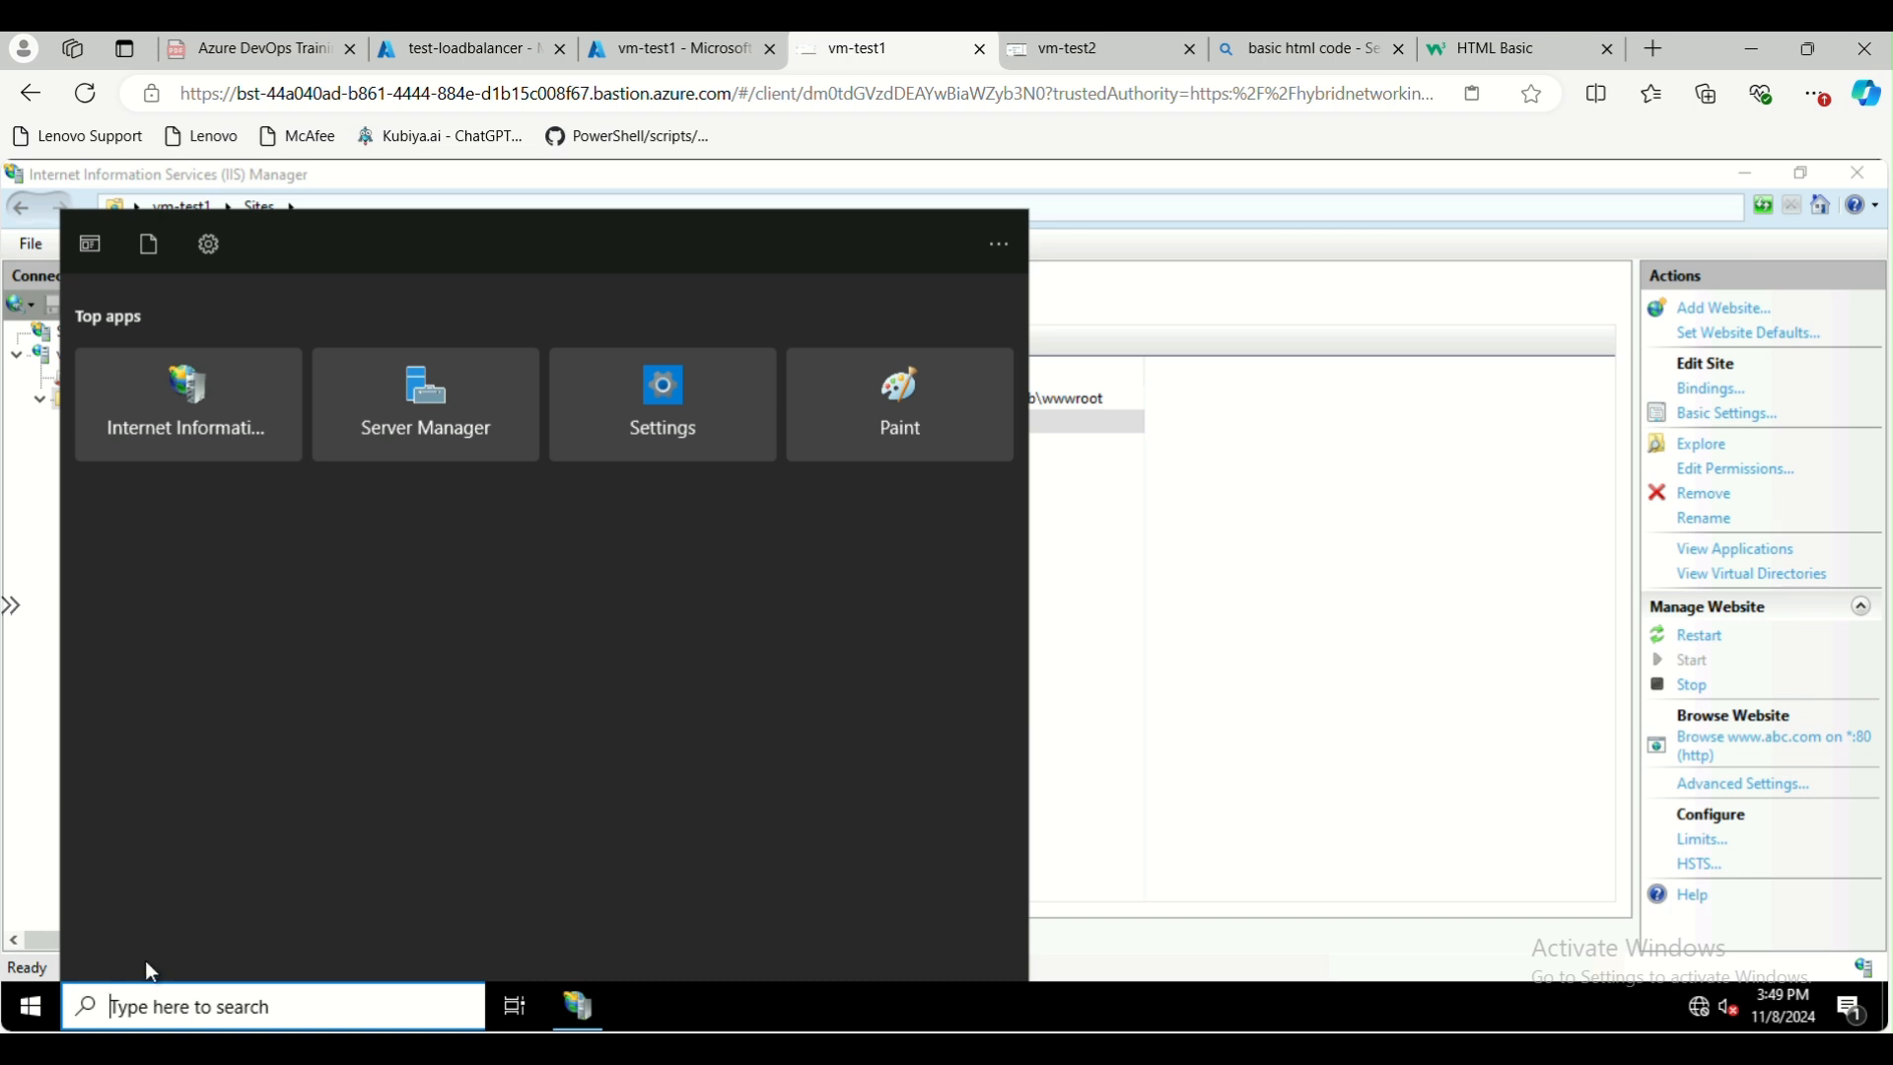
{"action": "type", "text": "run"}
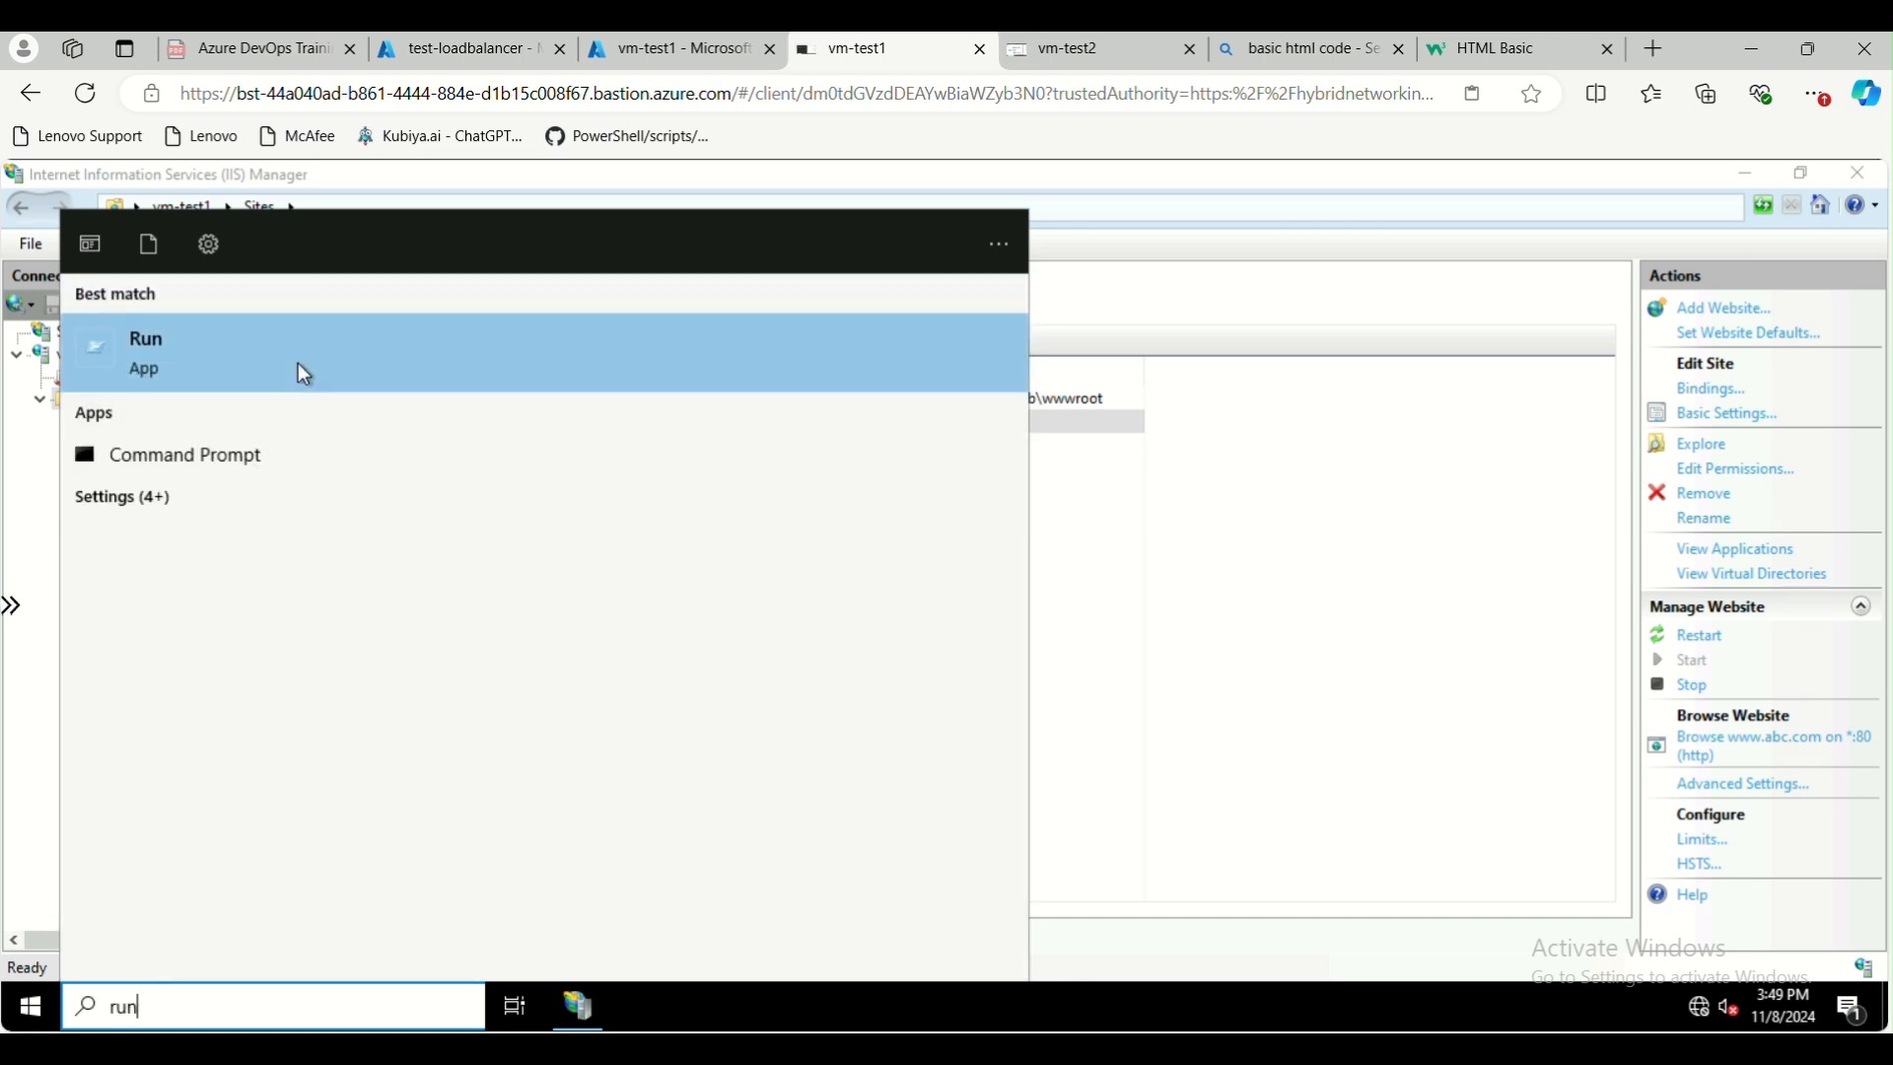
{"action": "left_click", "coordinate": [304, 373]}
{"action": "type", "text": "drive"}
{"action": "key", "text": "Return"}
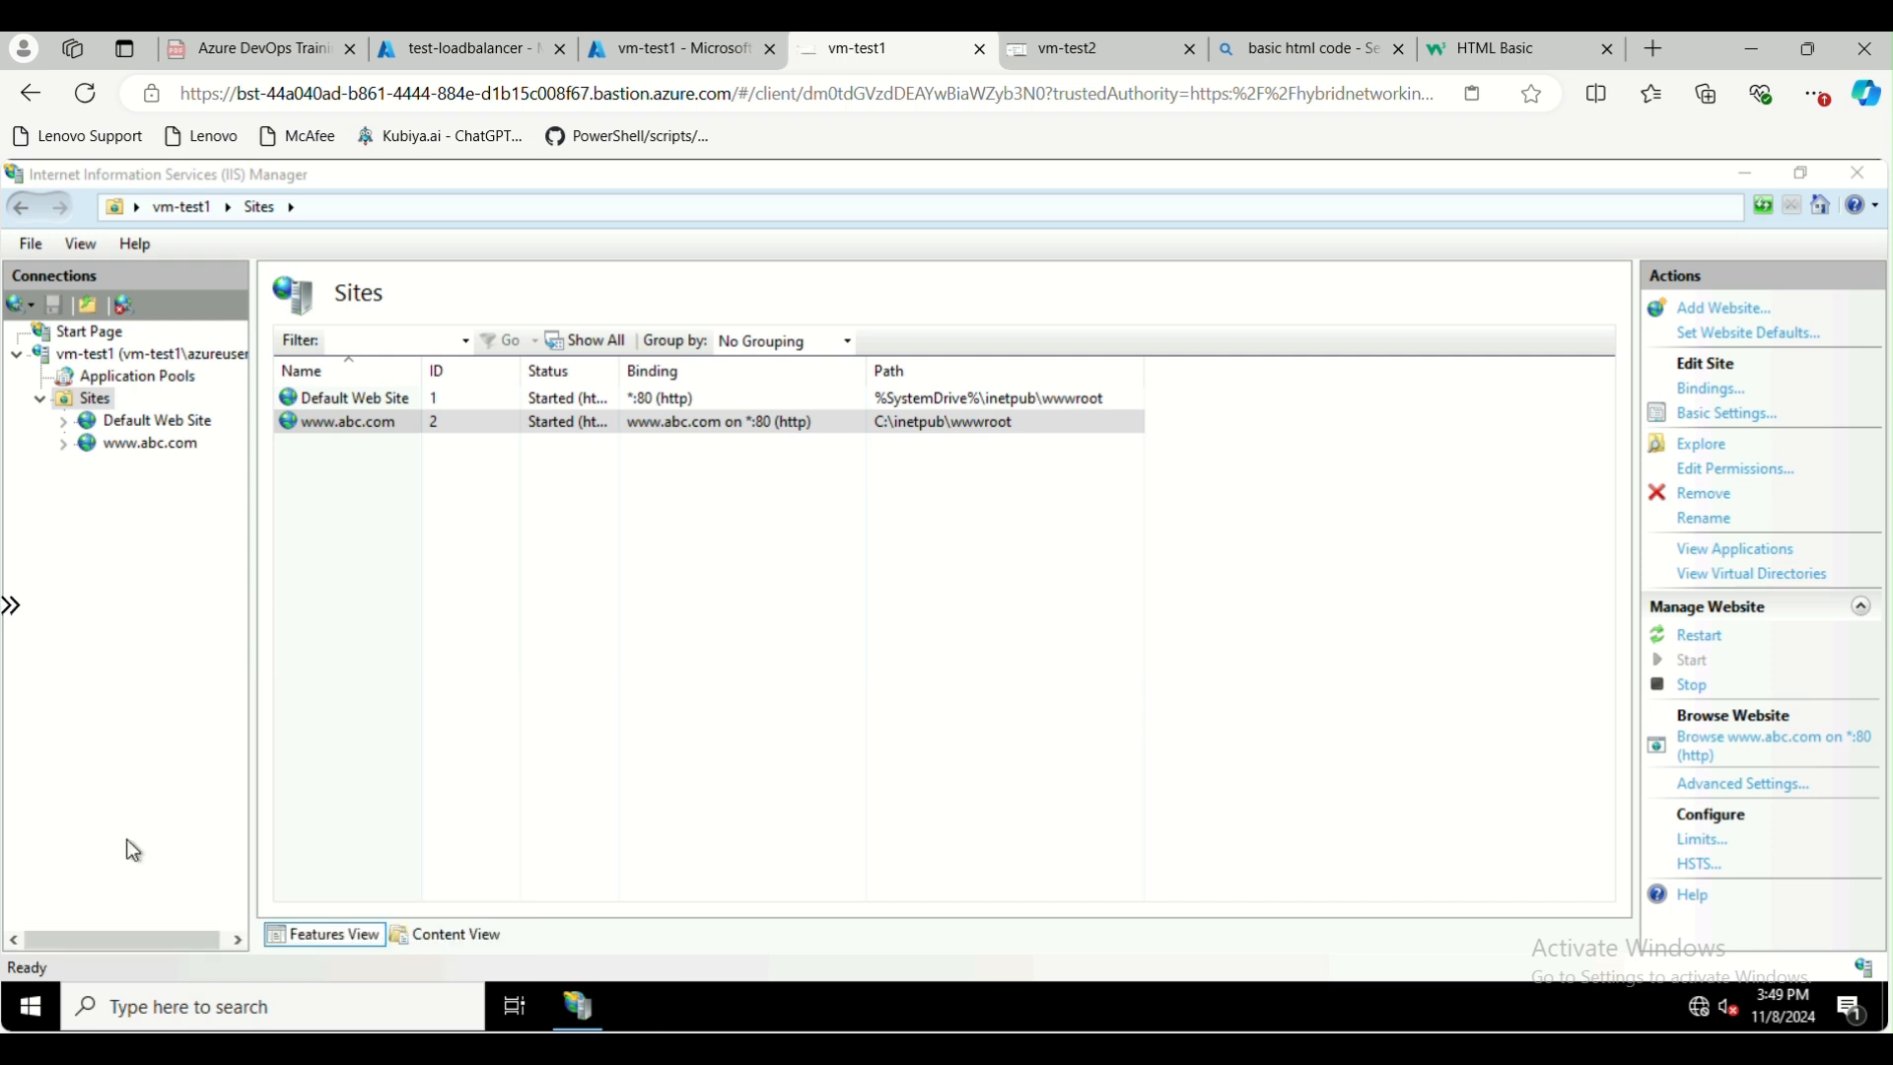
{"action": "double_click", "coordinate": [537, 436]}
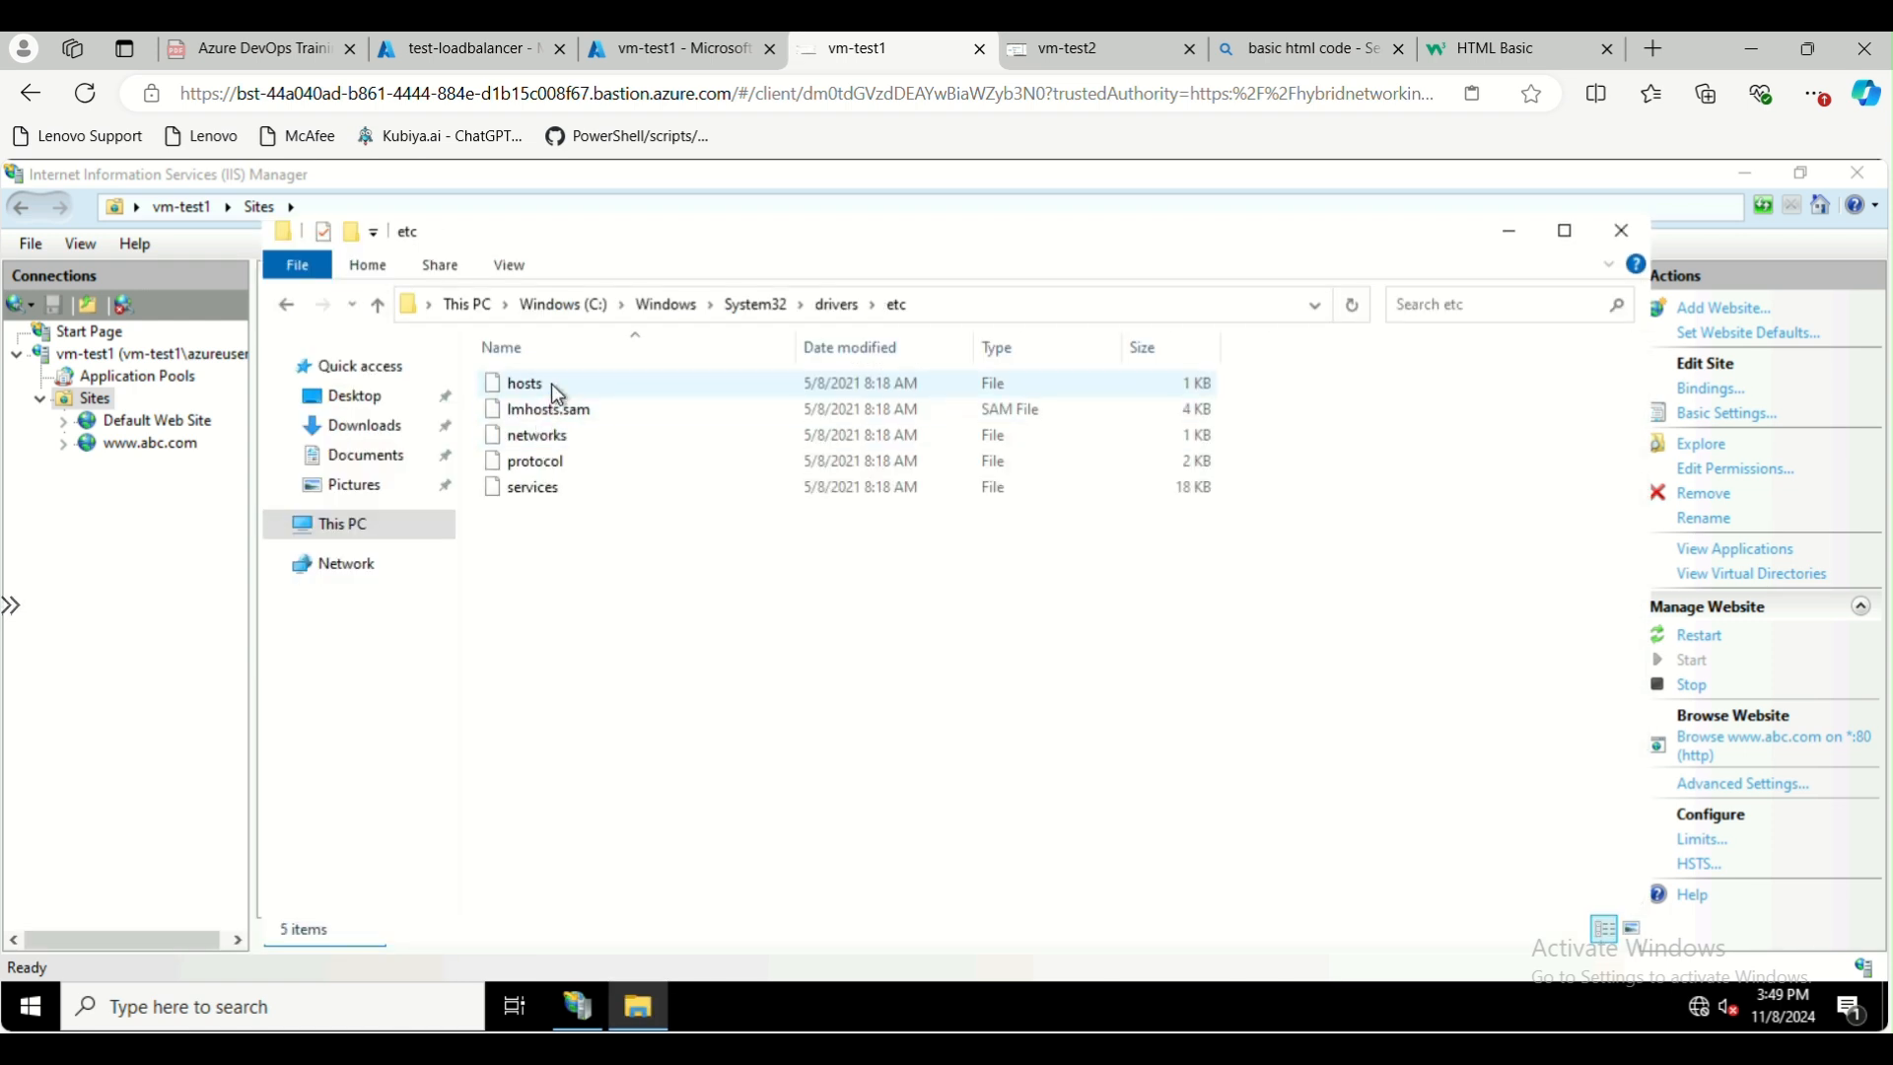
Open the hosts file from the etc folder with Notepad
{"action": "left_click", "coordinate": [553, 386]}
{"action": "right_click", "coordinate": [554, 386]}
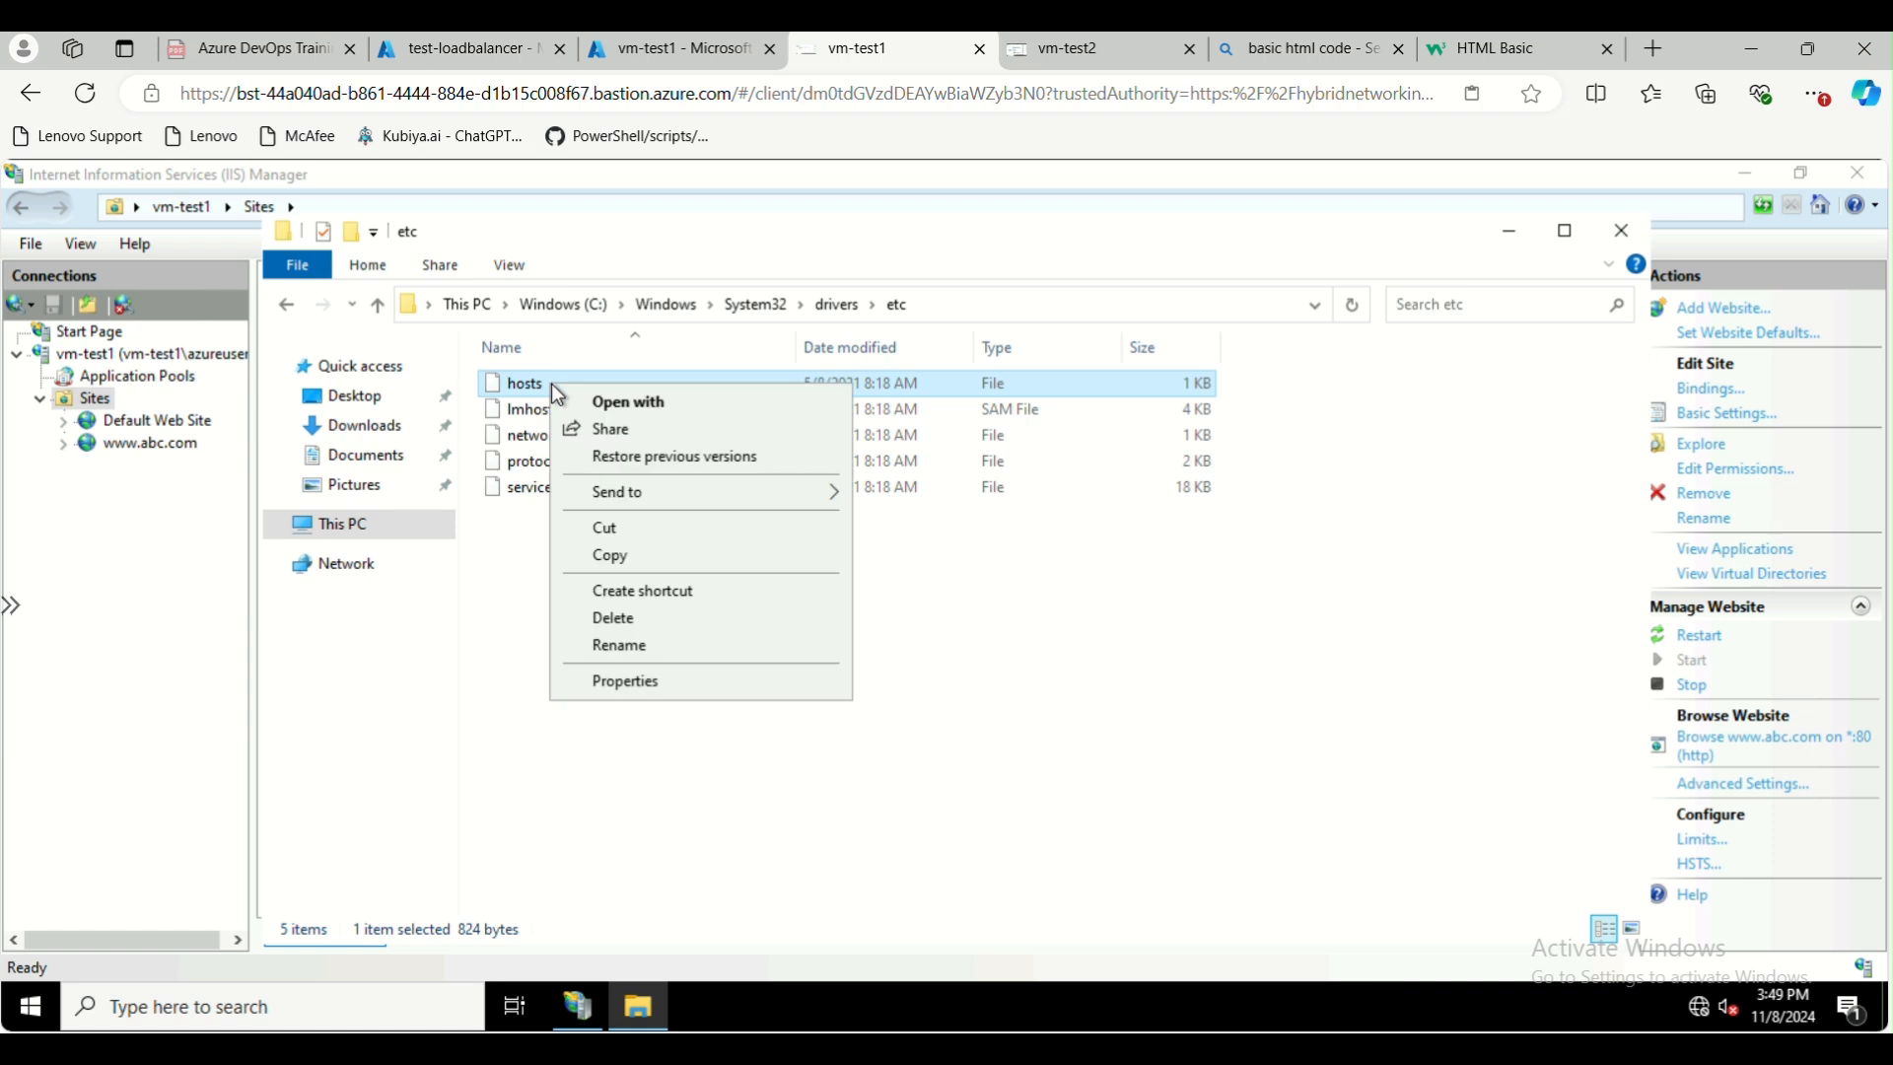
{"action": "left_click", "coordinate": [664, 407]}
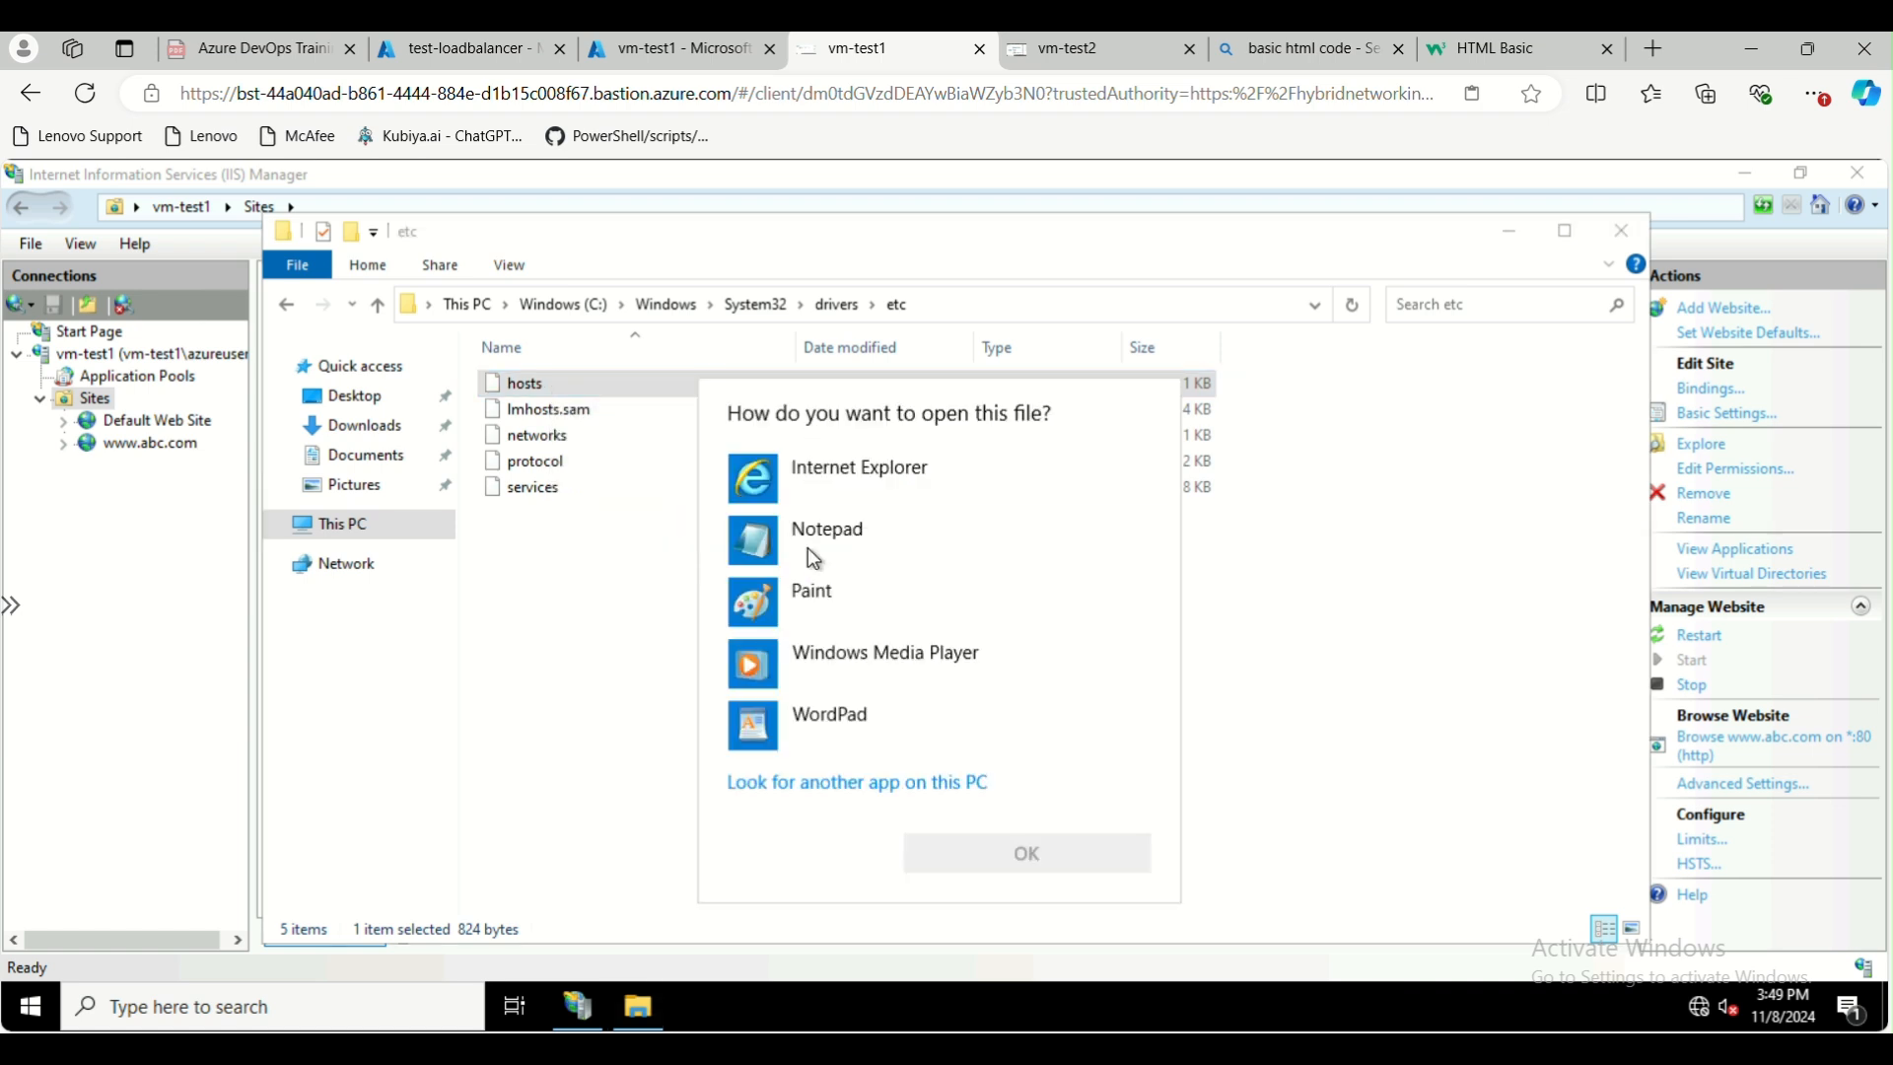
{"action": "left_click", "coordinate": [801, 545]}
{"action": "left_click", "coordinate": [1030, 852]}
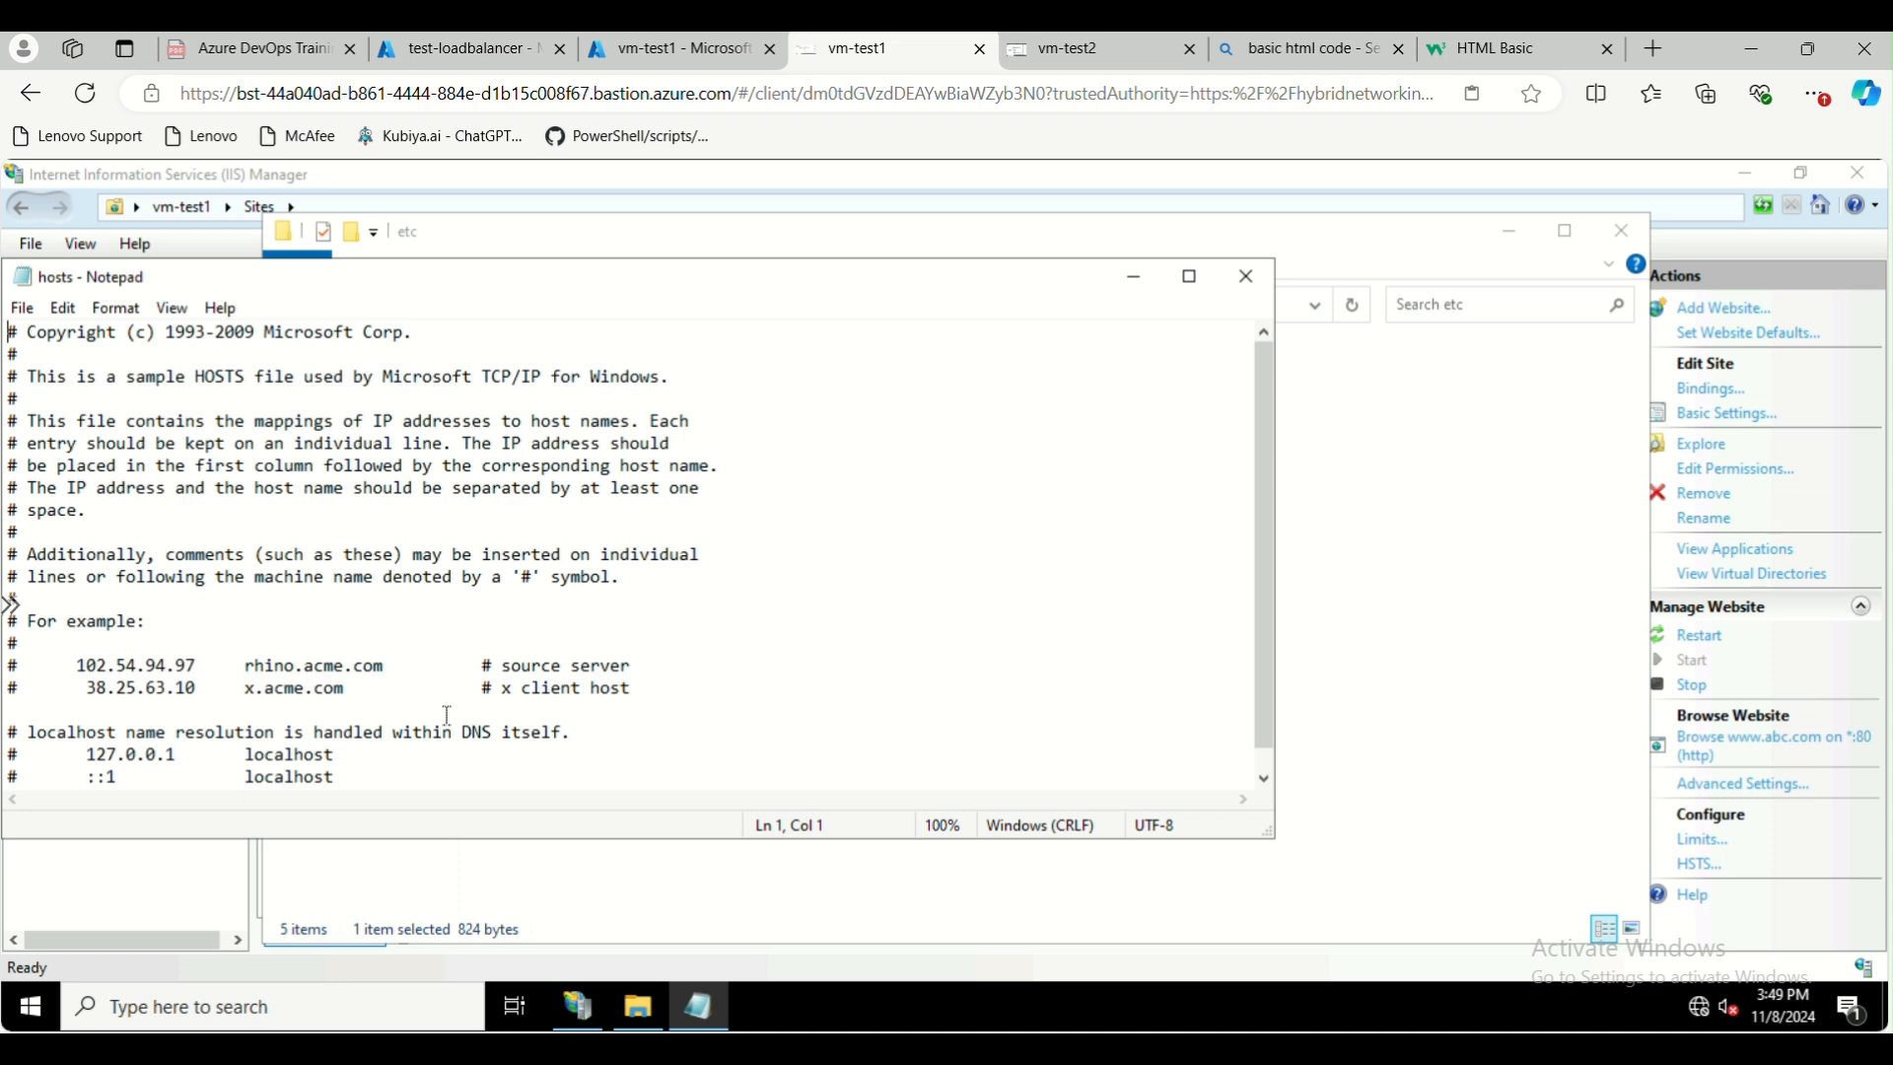
{"action": "scroll", "coordinate": [447, 716], "scroll_direction": "down", "scroll_amount": 1}
{"action": "left_click", "coordinate": [396, 760]}
{"action": "key", "text": "Return"}
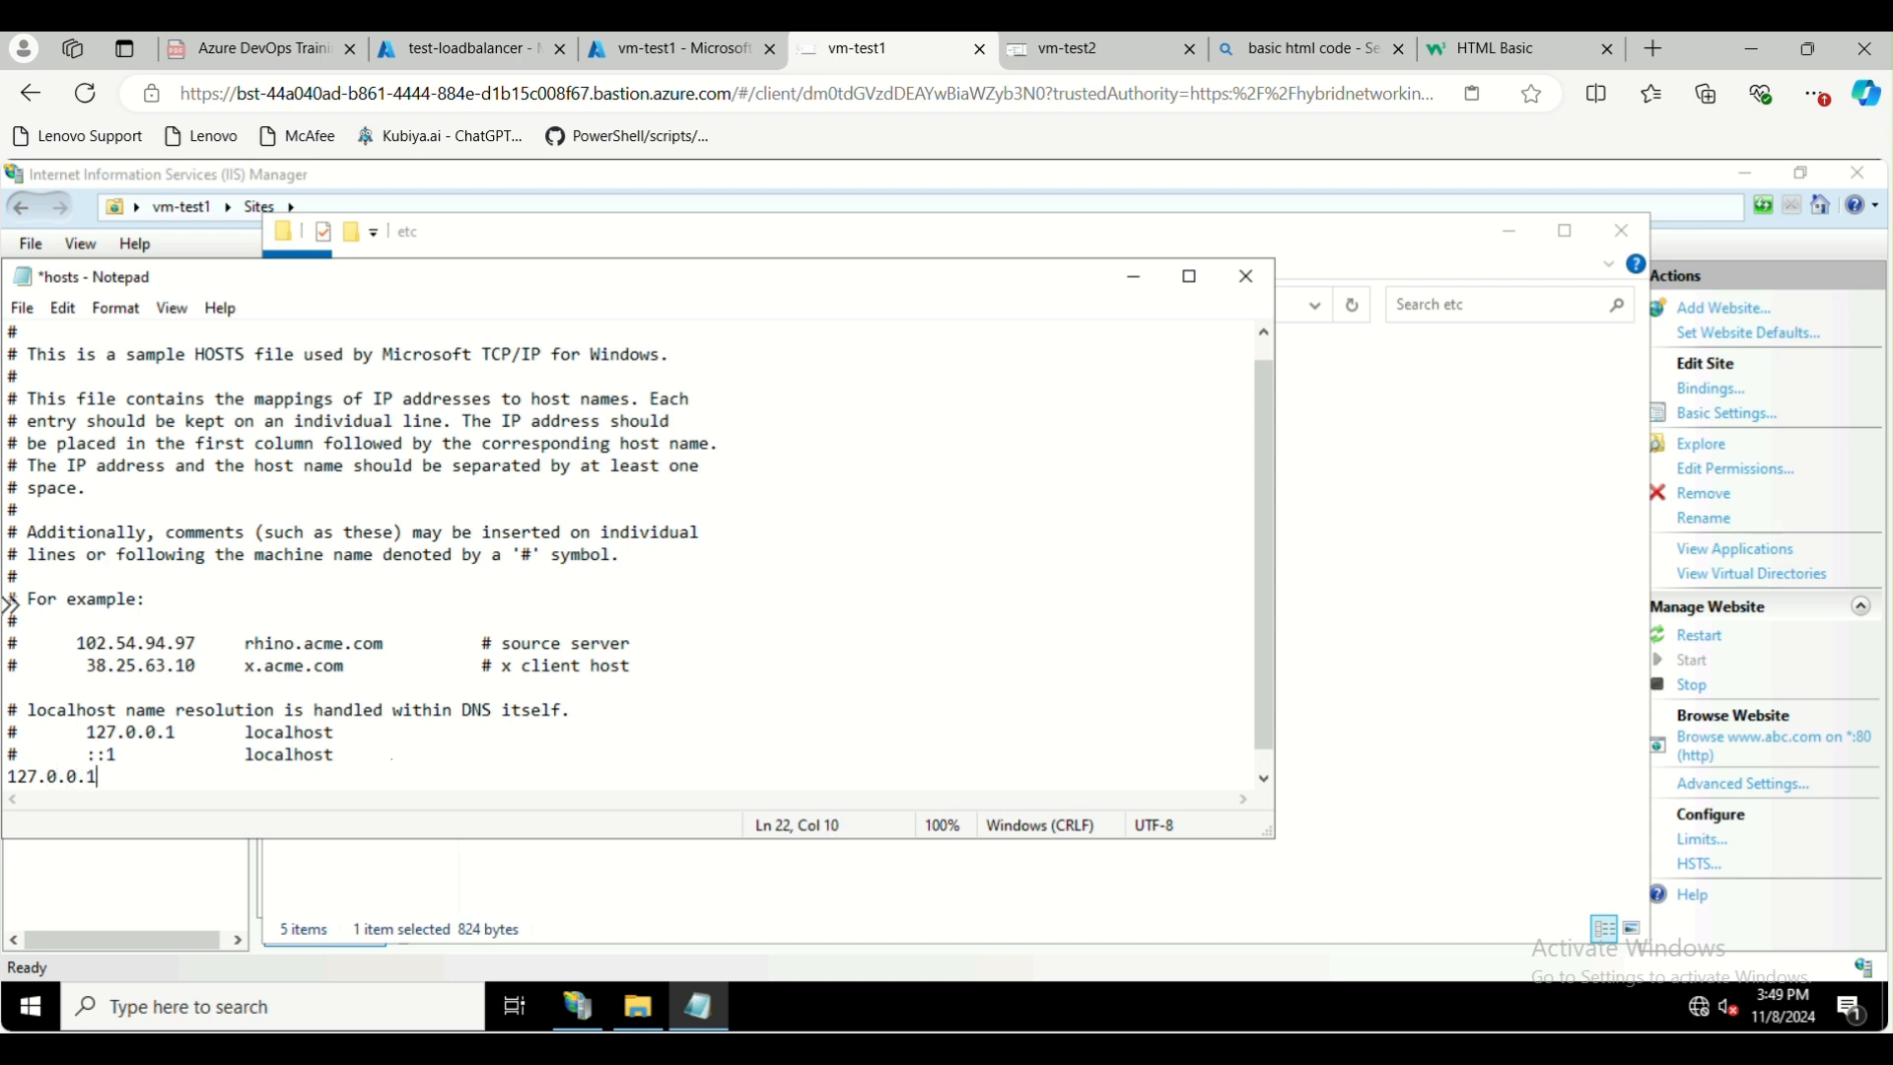
{"action": "type", "text": "127.0.0.1\twww.abc.com"}
{"action": "key", "text": "ctrl+s"}
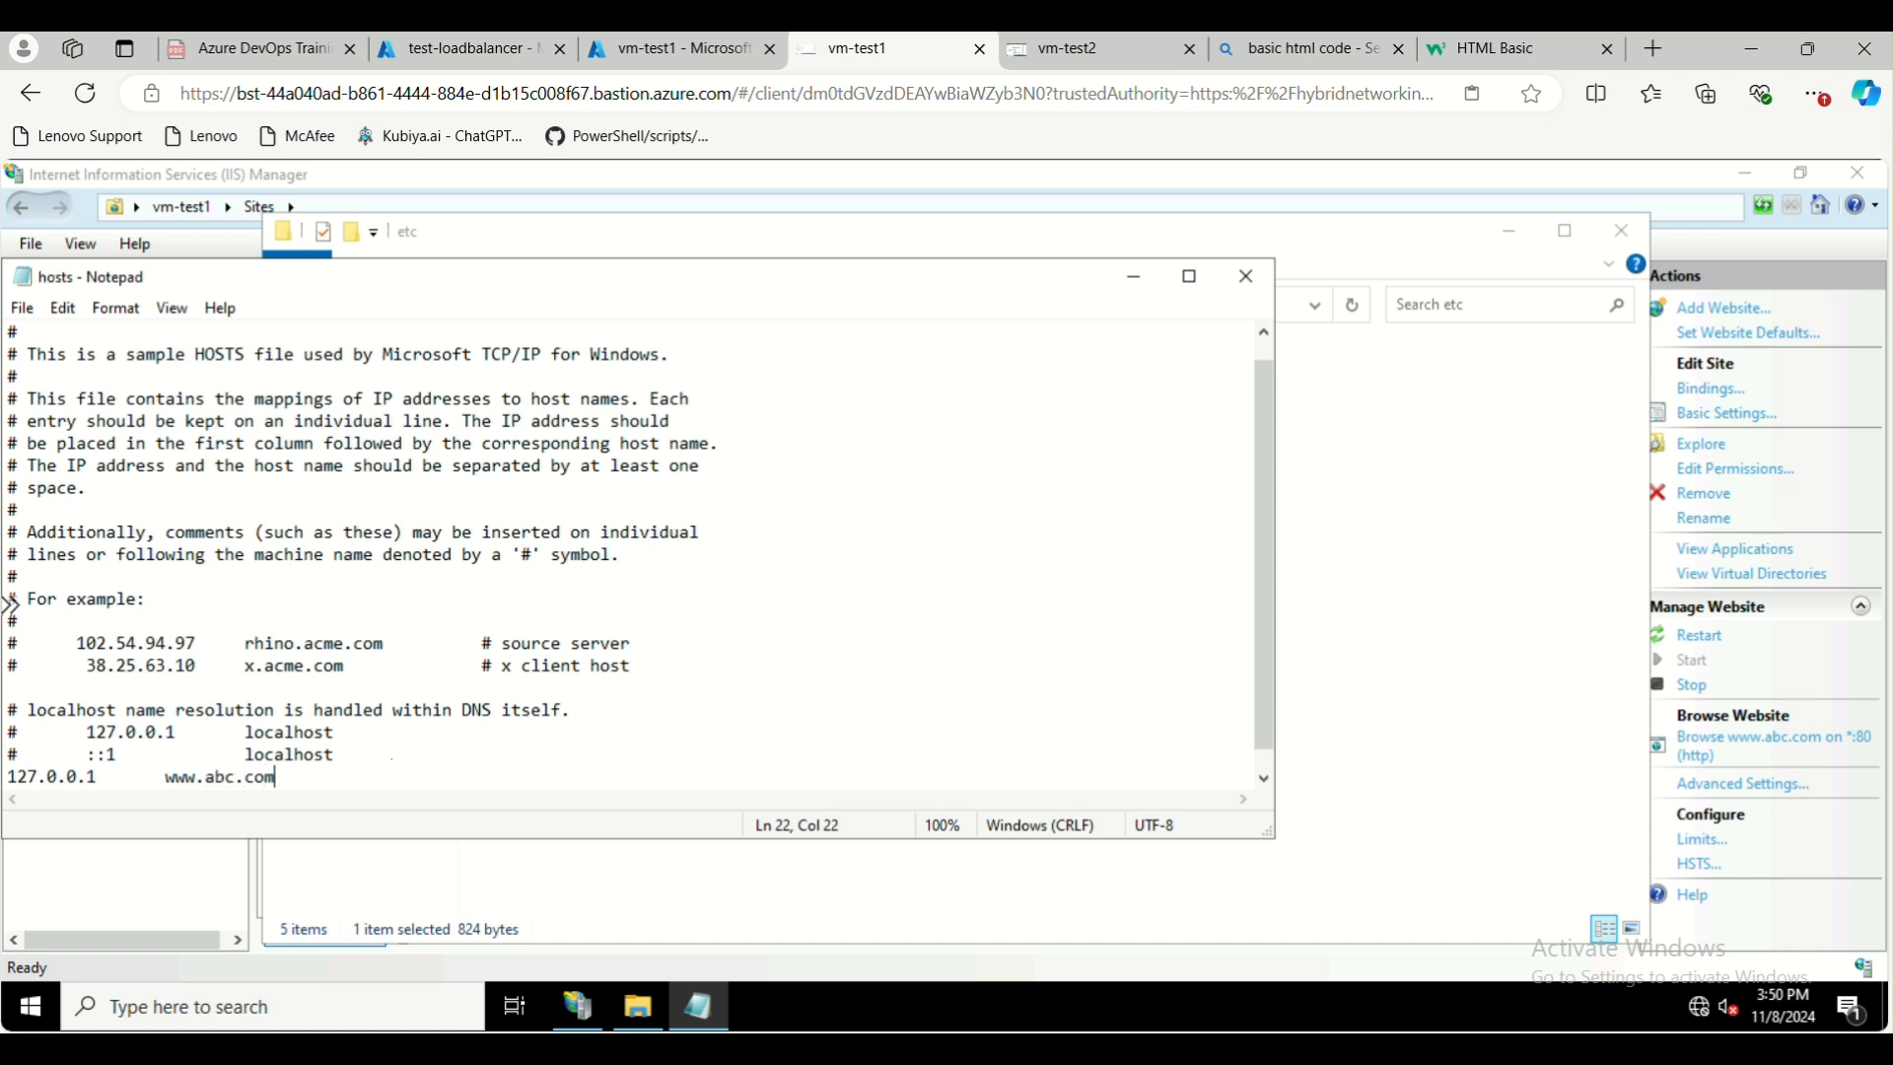
{"action": "left_click", "coordinate": [19, 314]}
{"action": "left_click", "coordinate": [194, 424]}
{"action": "left_click", "coordinate": [1248, 277]}
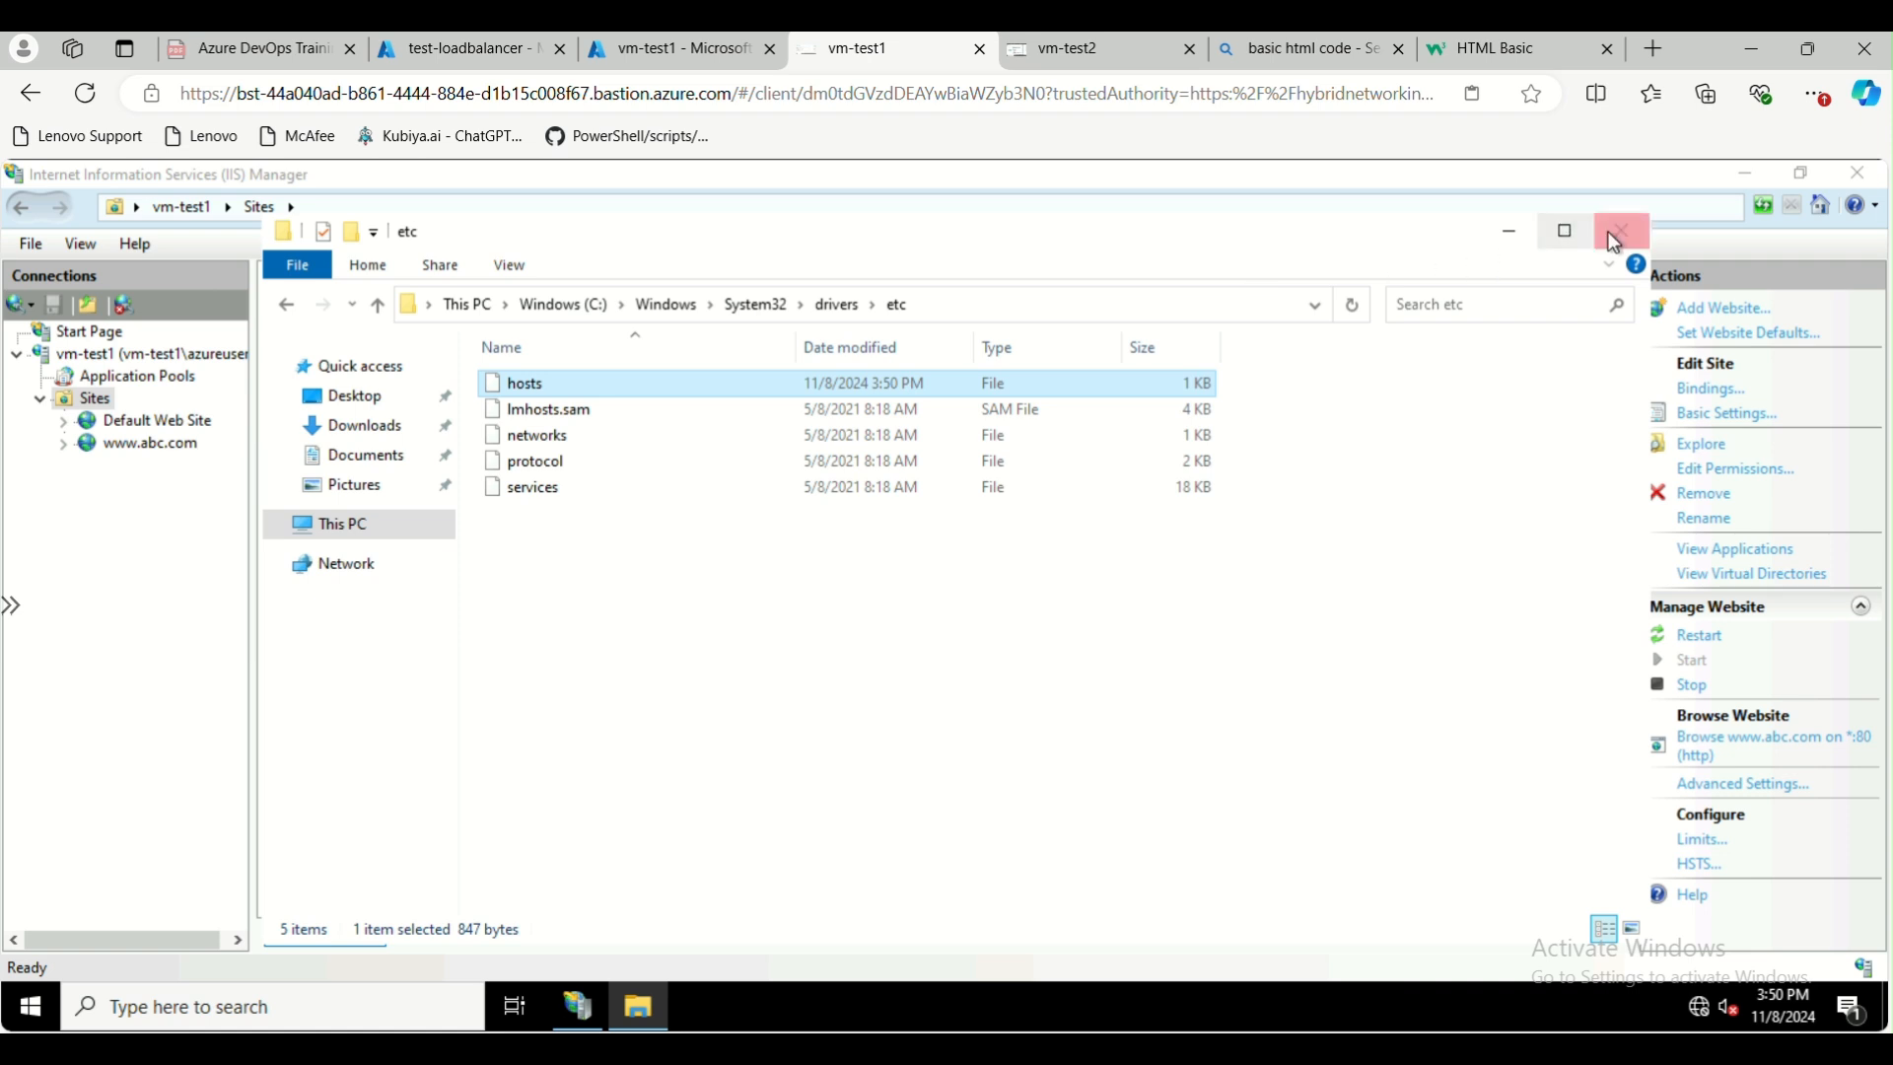
{"action": "left_click", "coordinate": [1615, 243]}
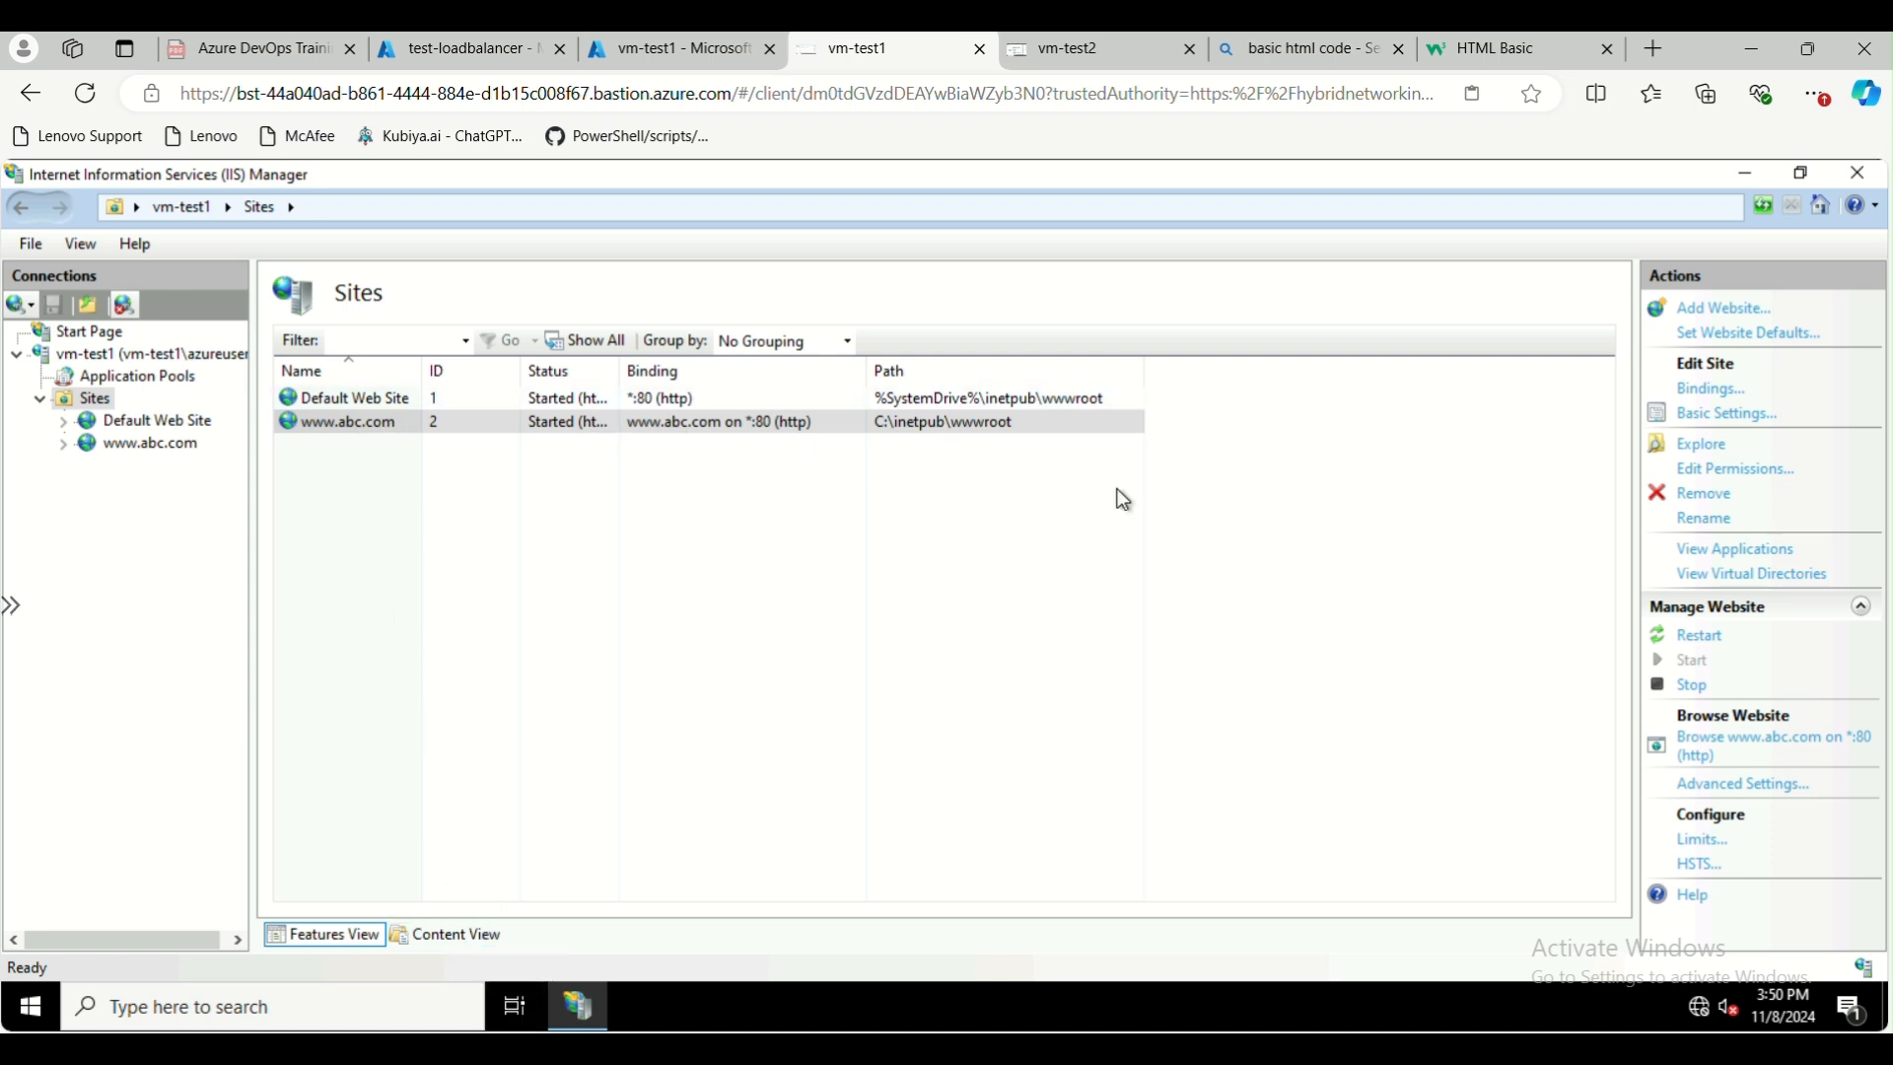
{"action": "left_click", "coordinate": [1703, 742]}
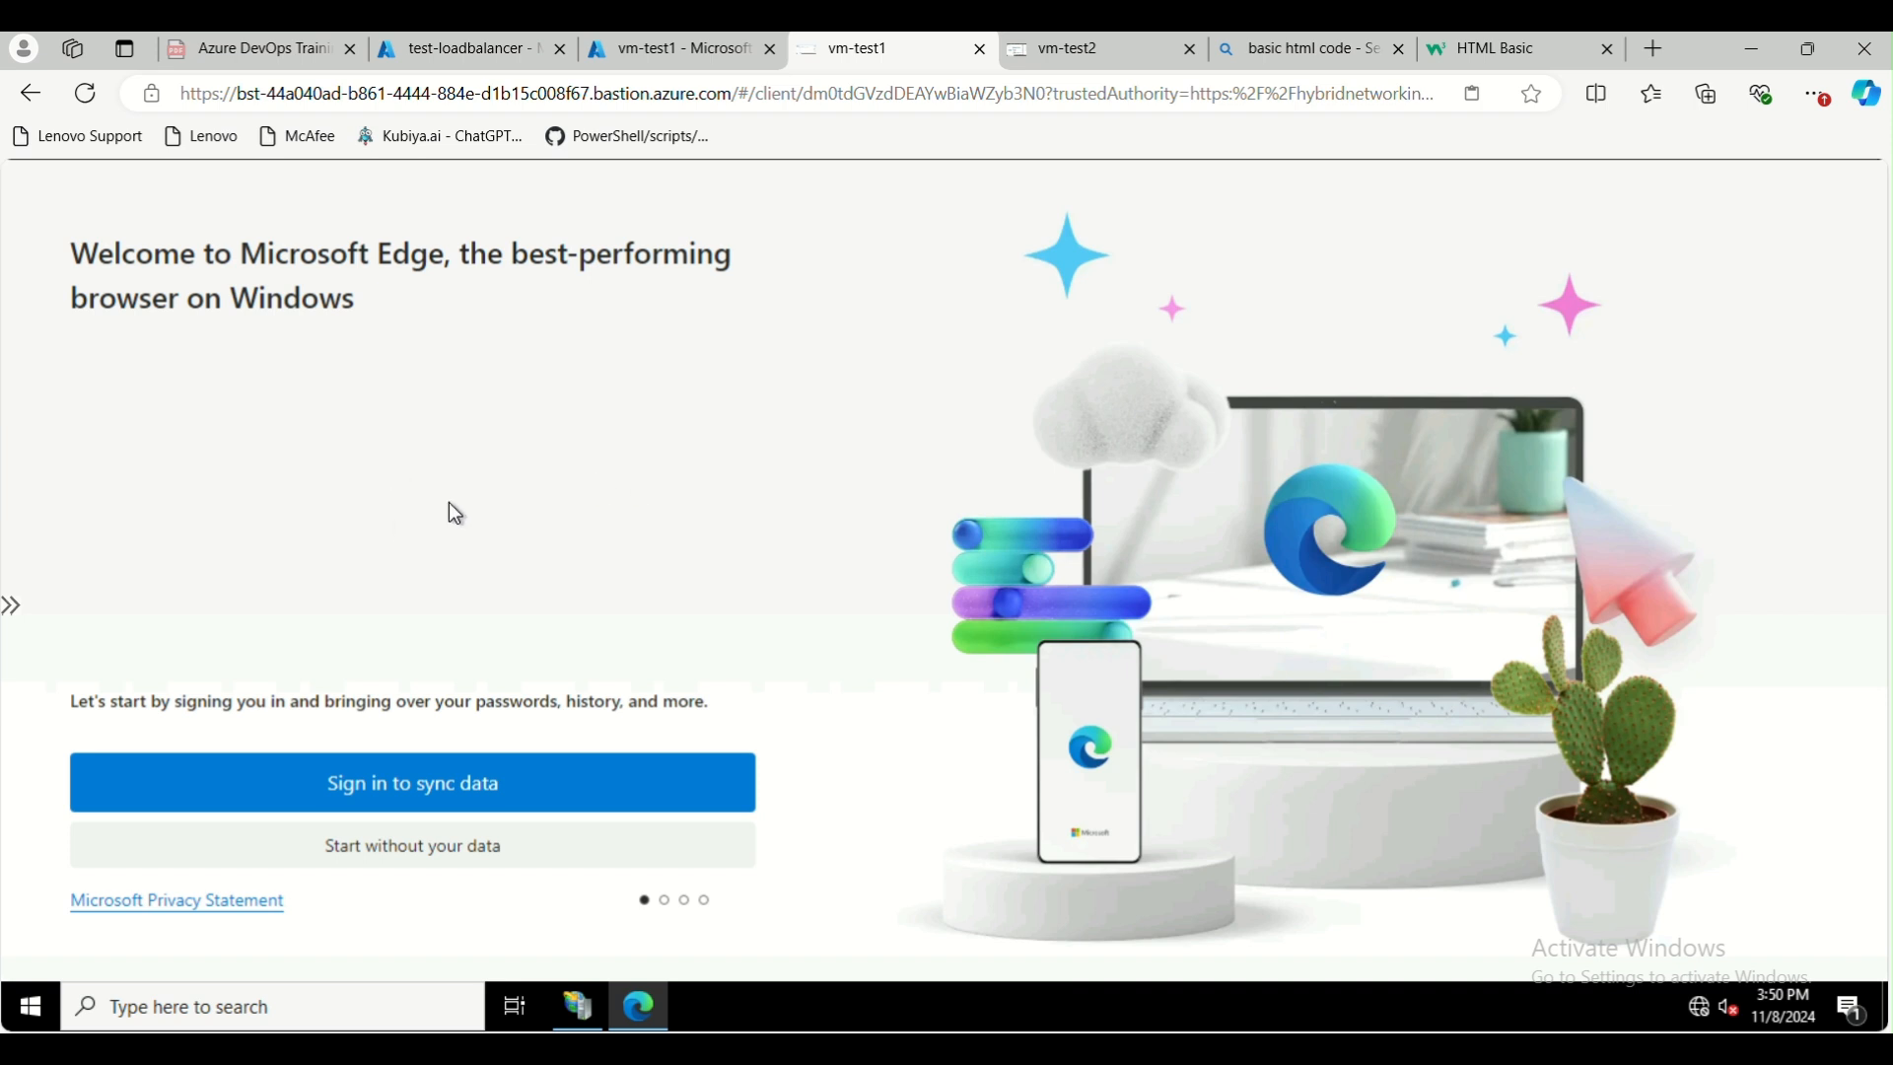
{"action": "left_click", "coordinate": [444, 868]}
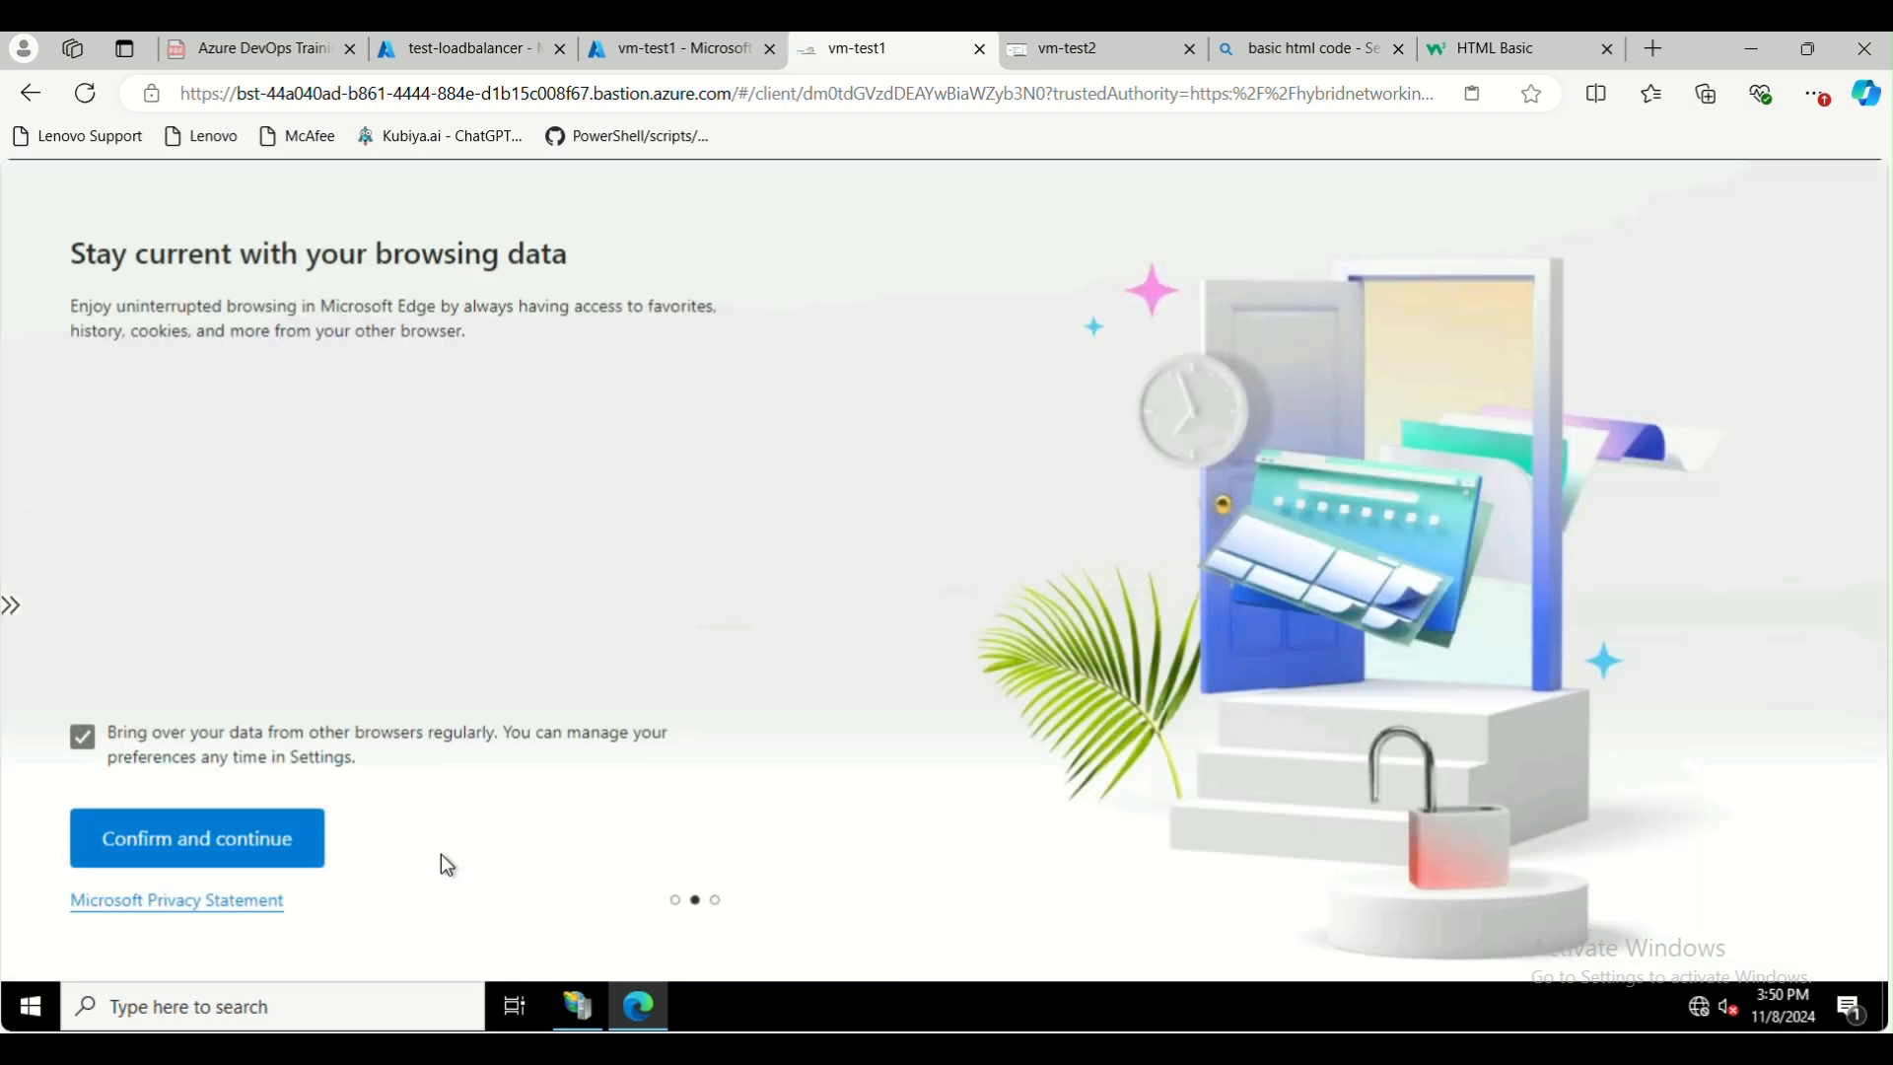
{"action": "left_click", "coordinate": [229, 843]}
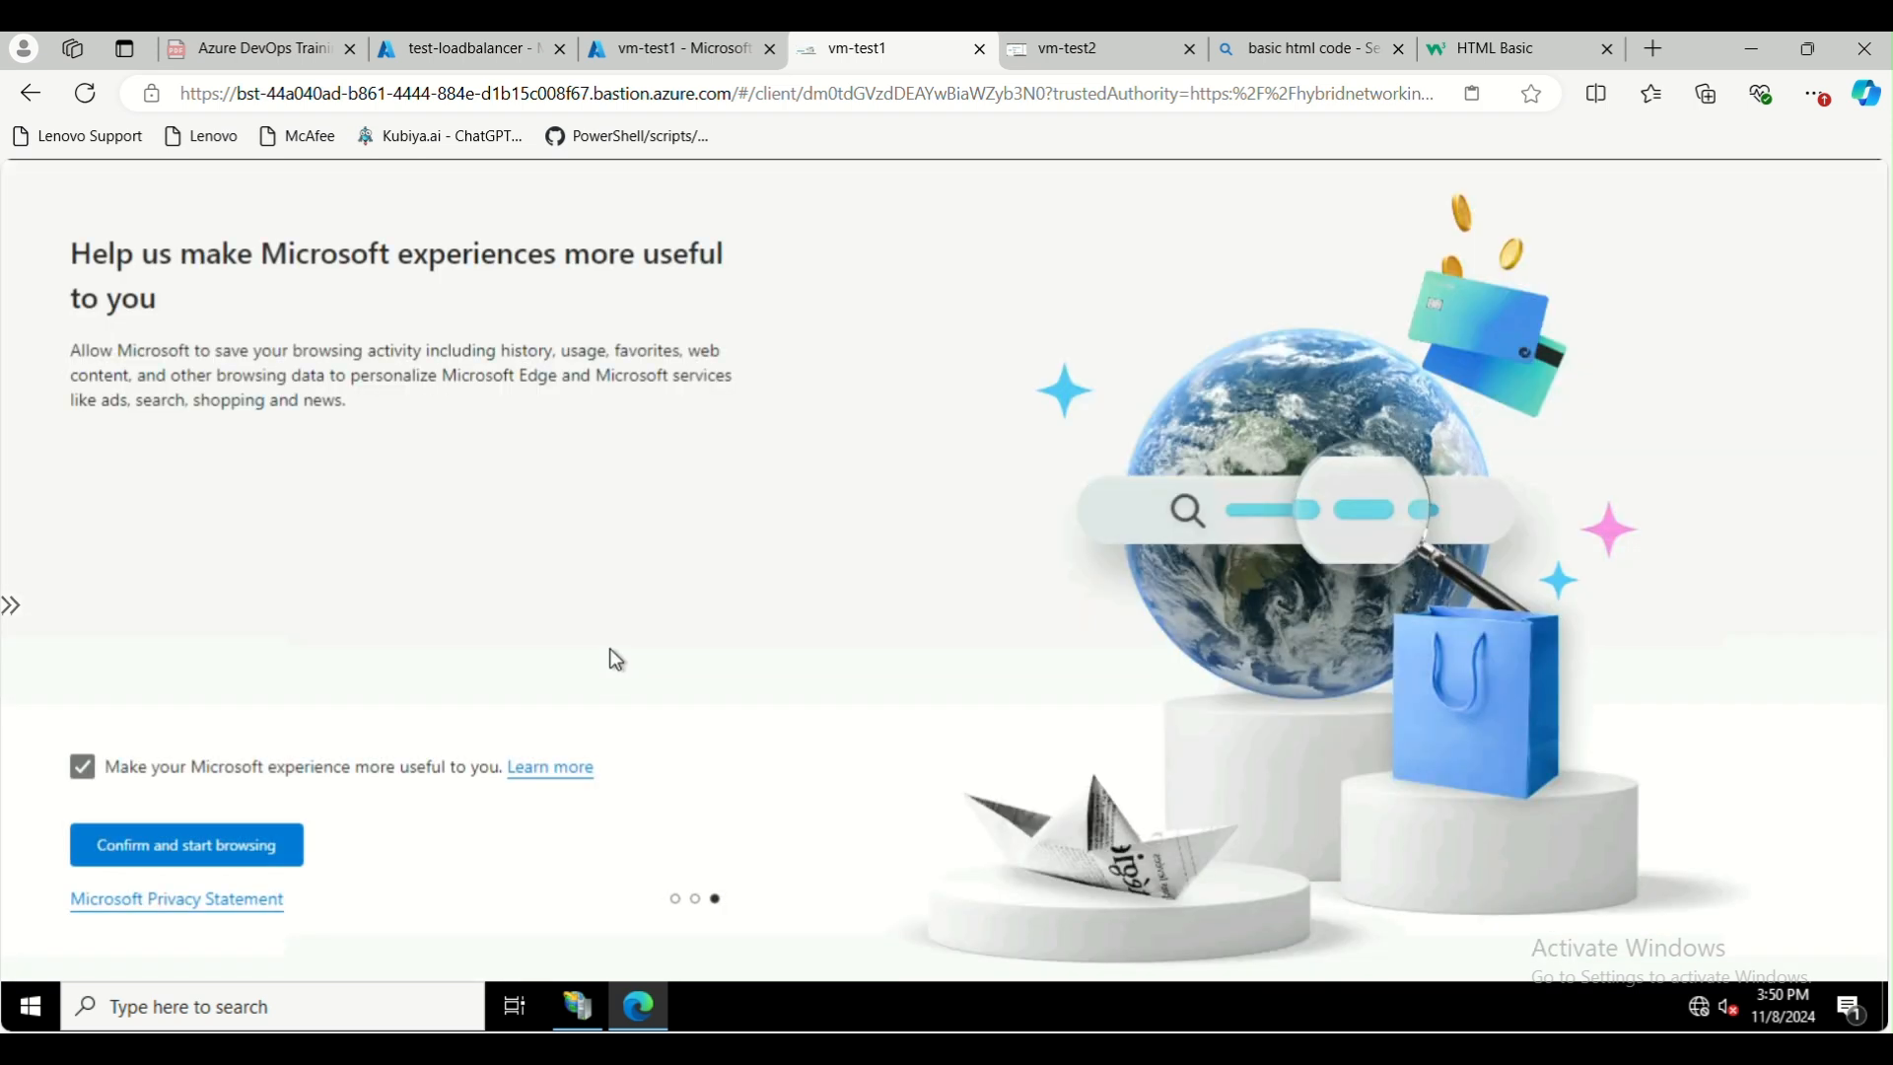
{"action": "left_click", "coordinate": [212, 839]}
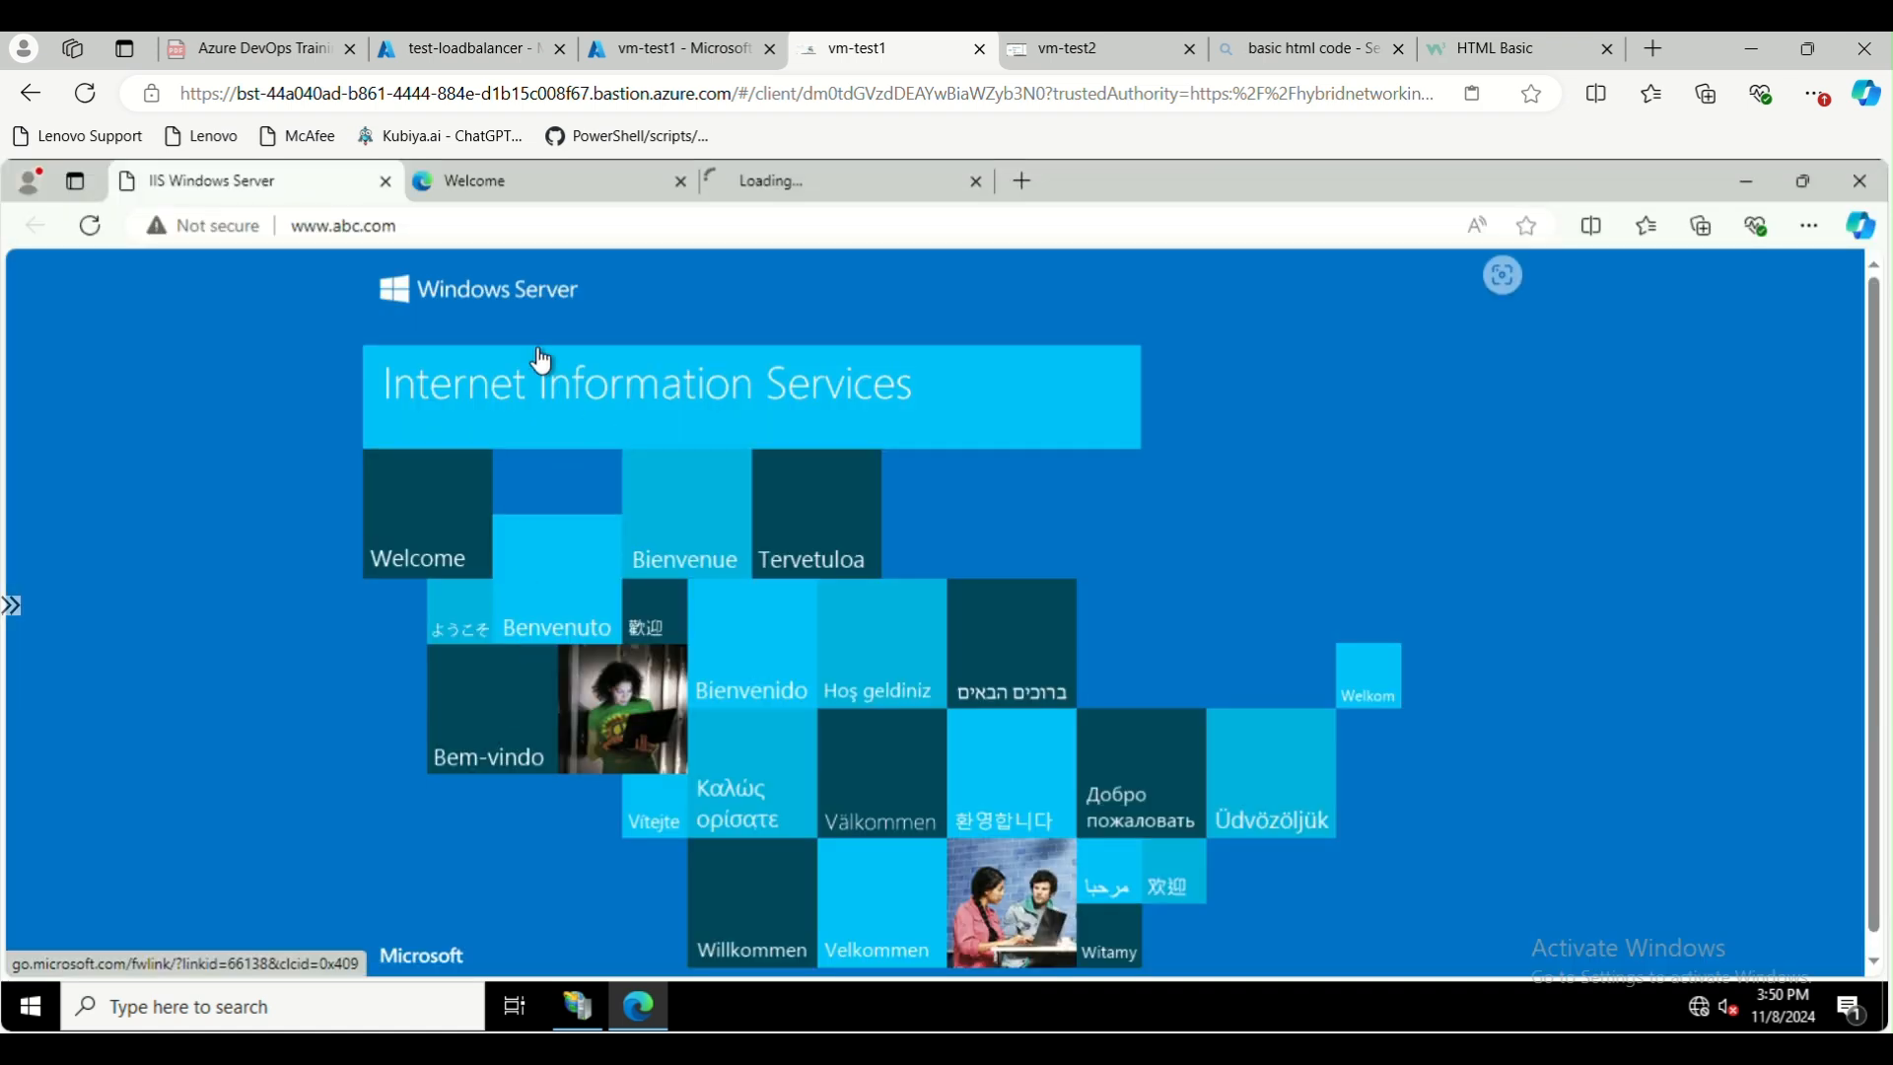
{"action": "left_click", "coordinate": [556, 227]}
{"action": "left_click", "coordinate": [556, 227]}
{"action": "type", "text": "/te"}
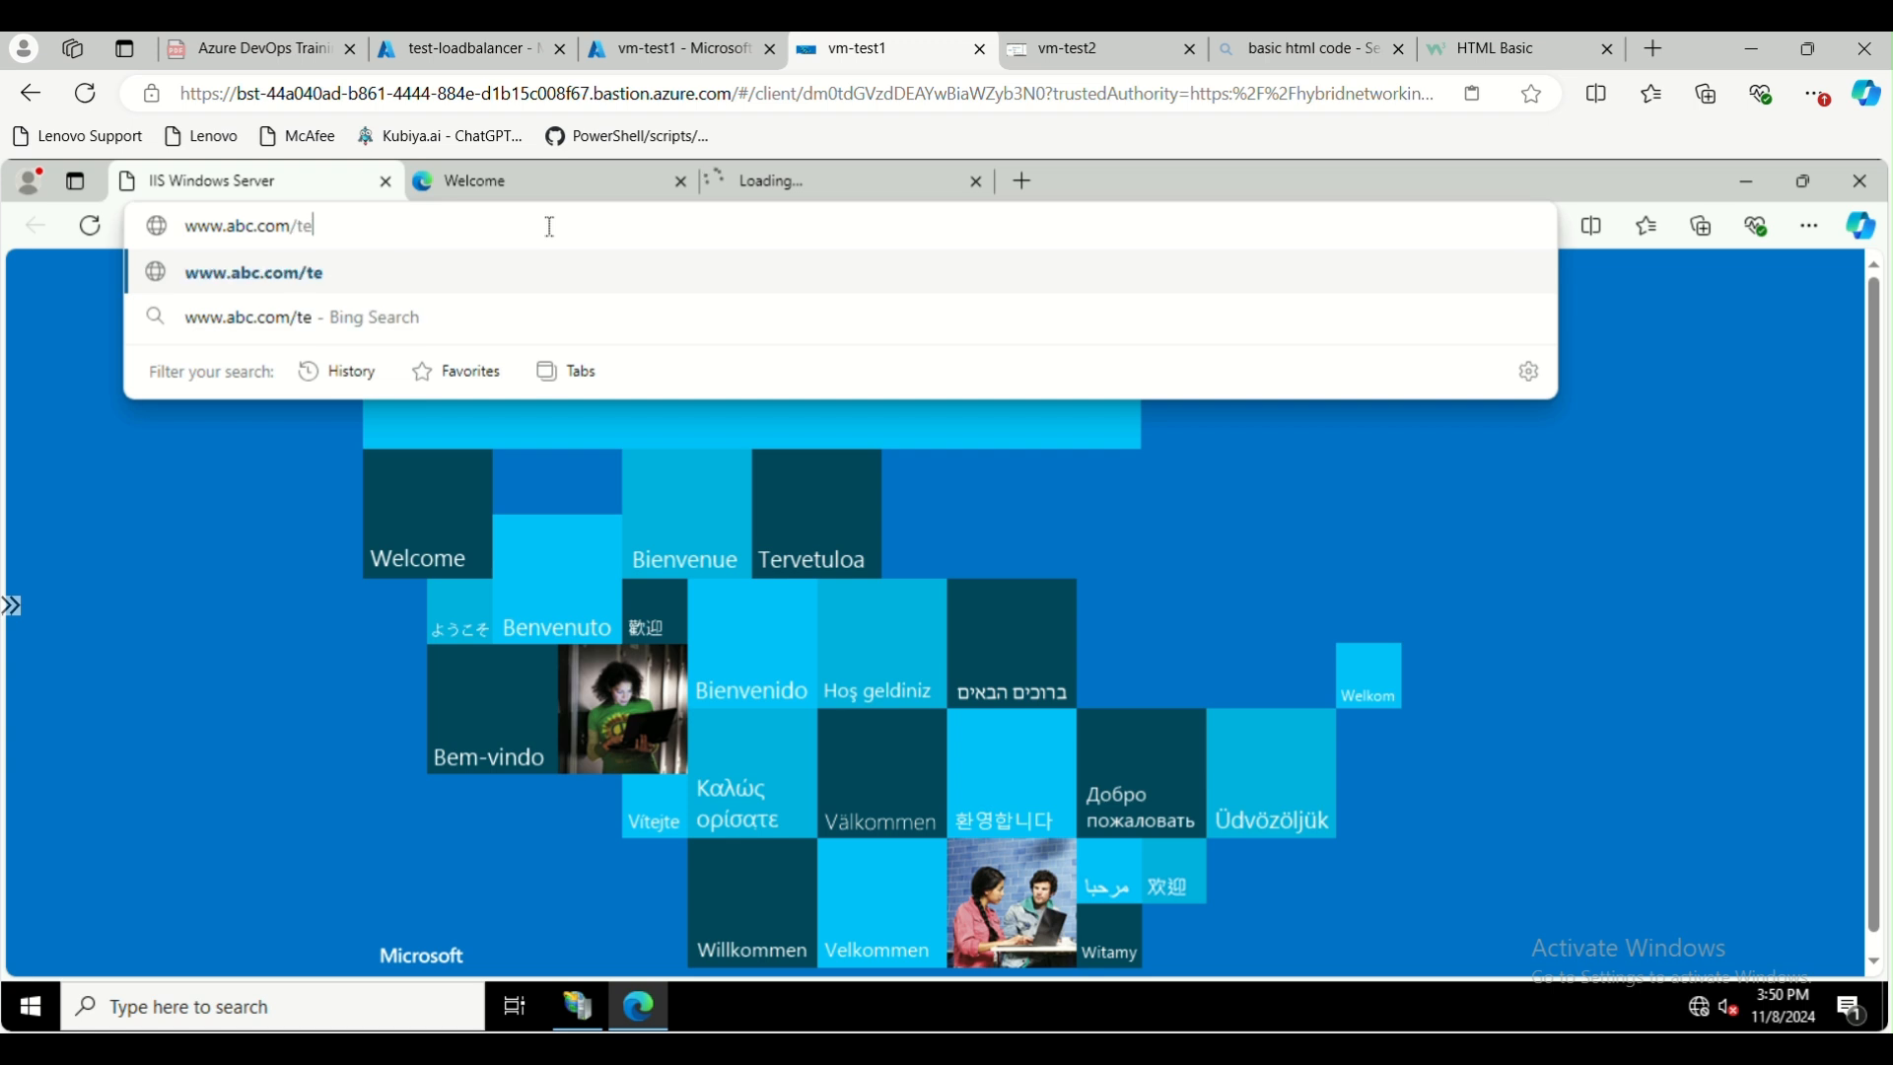
{"action": "type", "text": "st.html"}
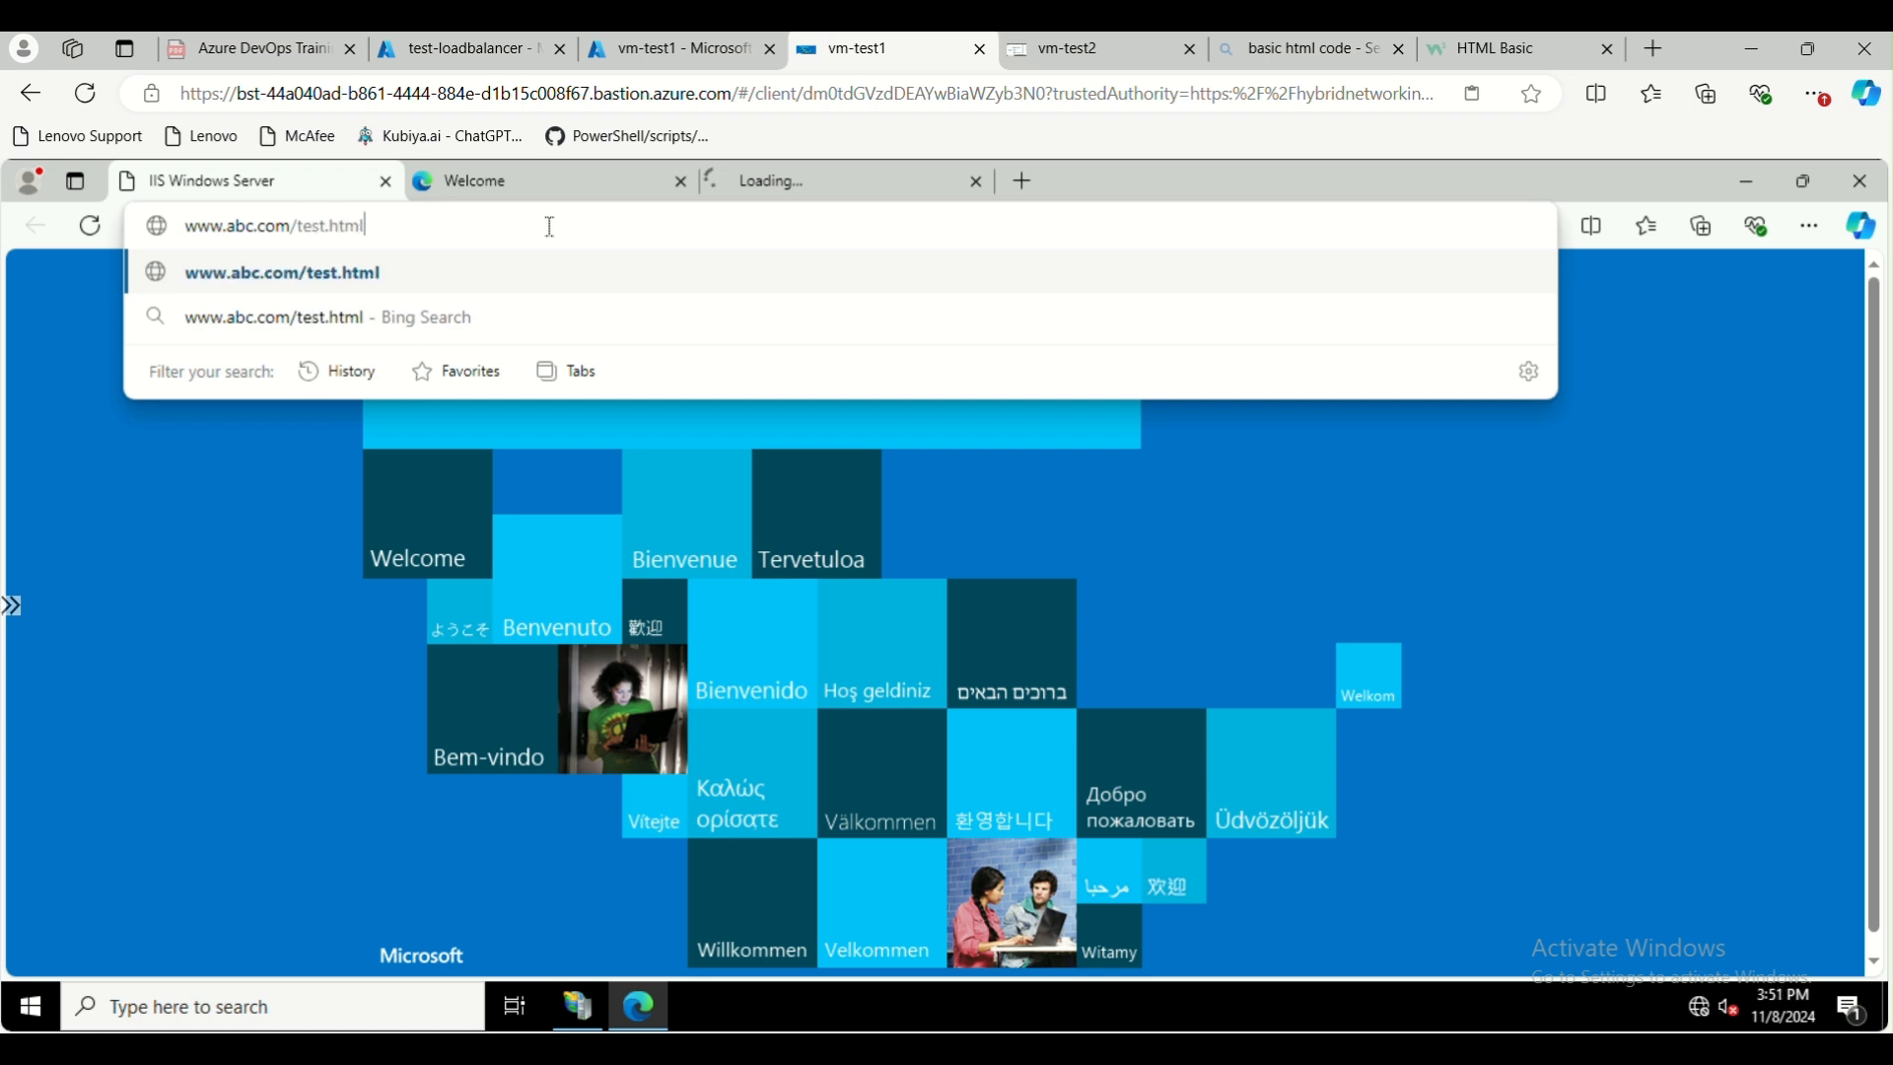
{"action": "key", "text": "Return"}
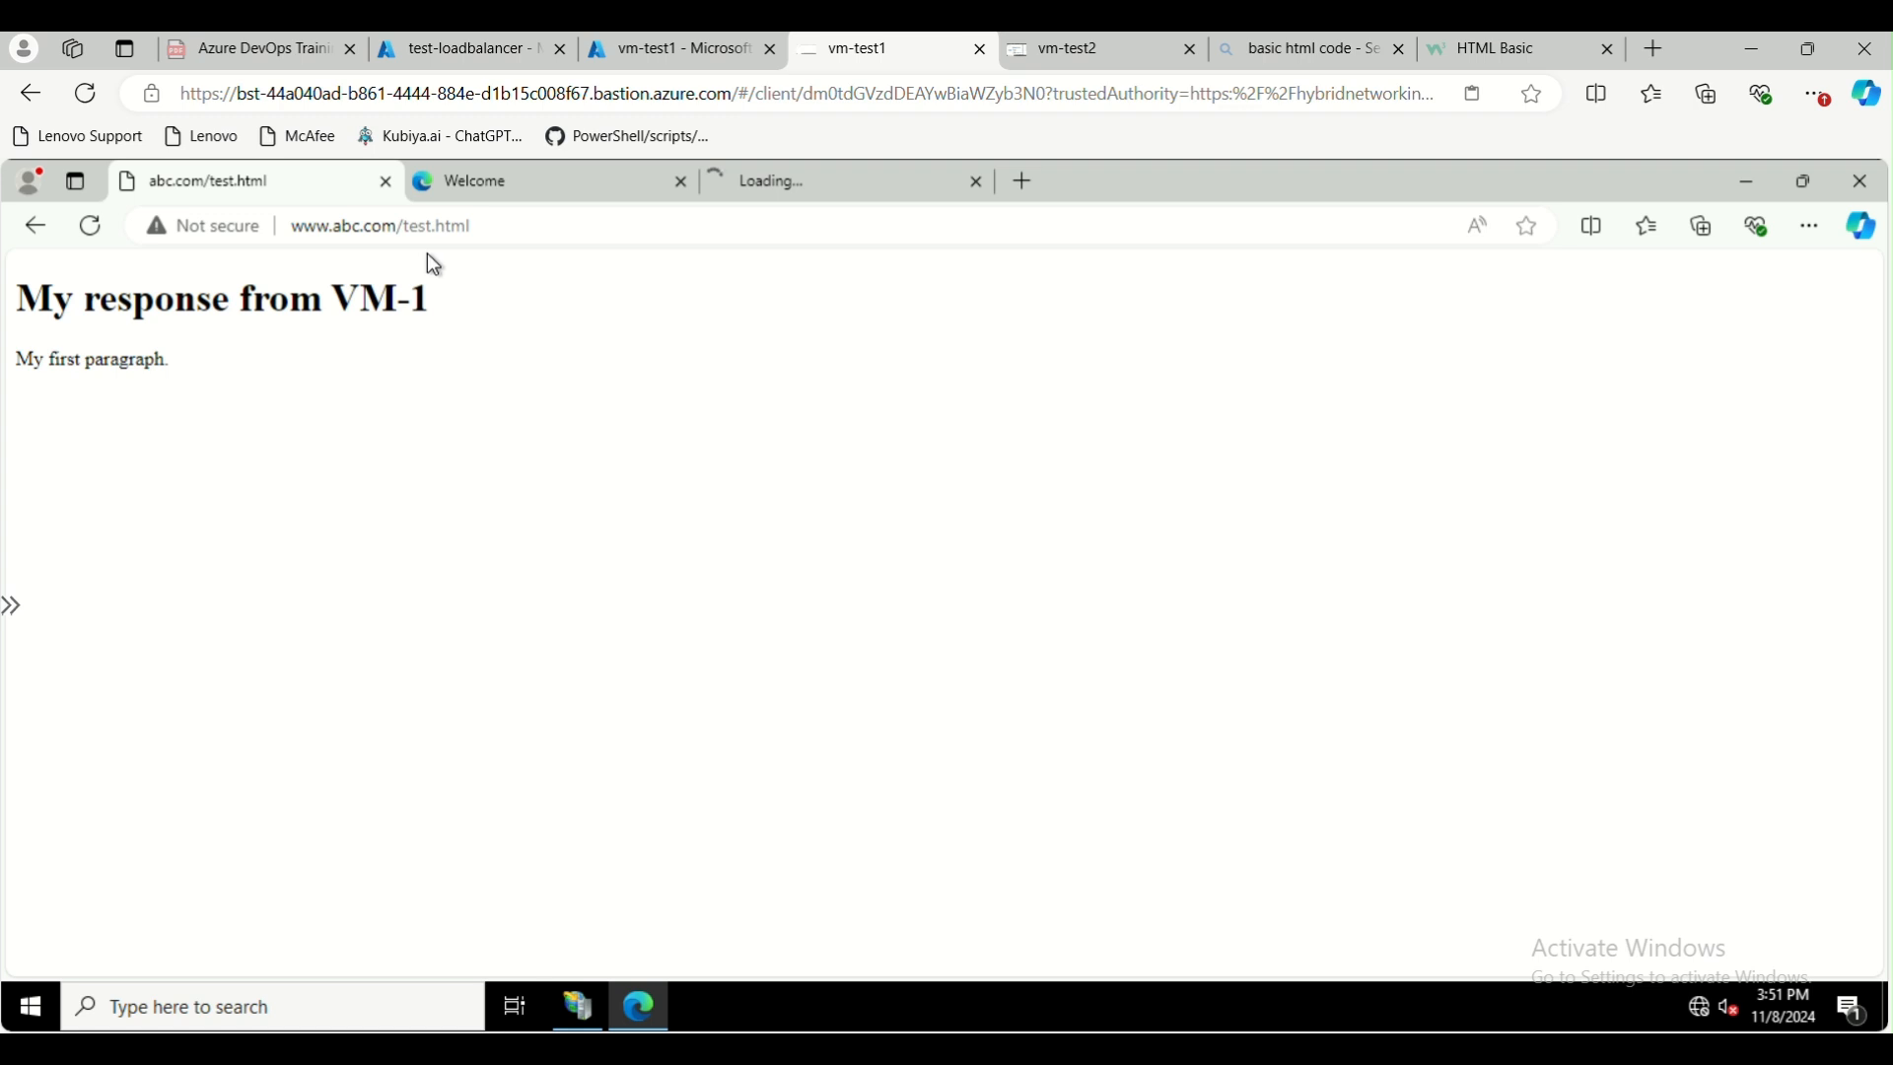
Open a blank tab in the local browser, and return the Azure portal to Home without updating the saved password
{"action": "left_click", "coordinate": [1658, 50]}
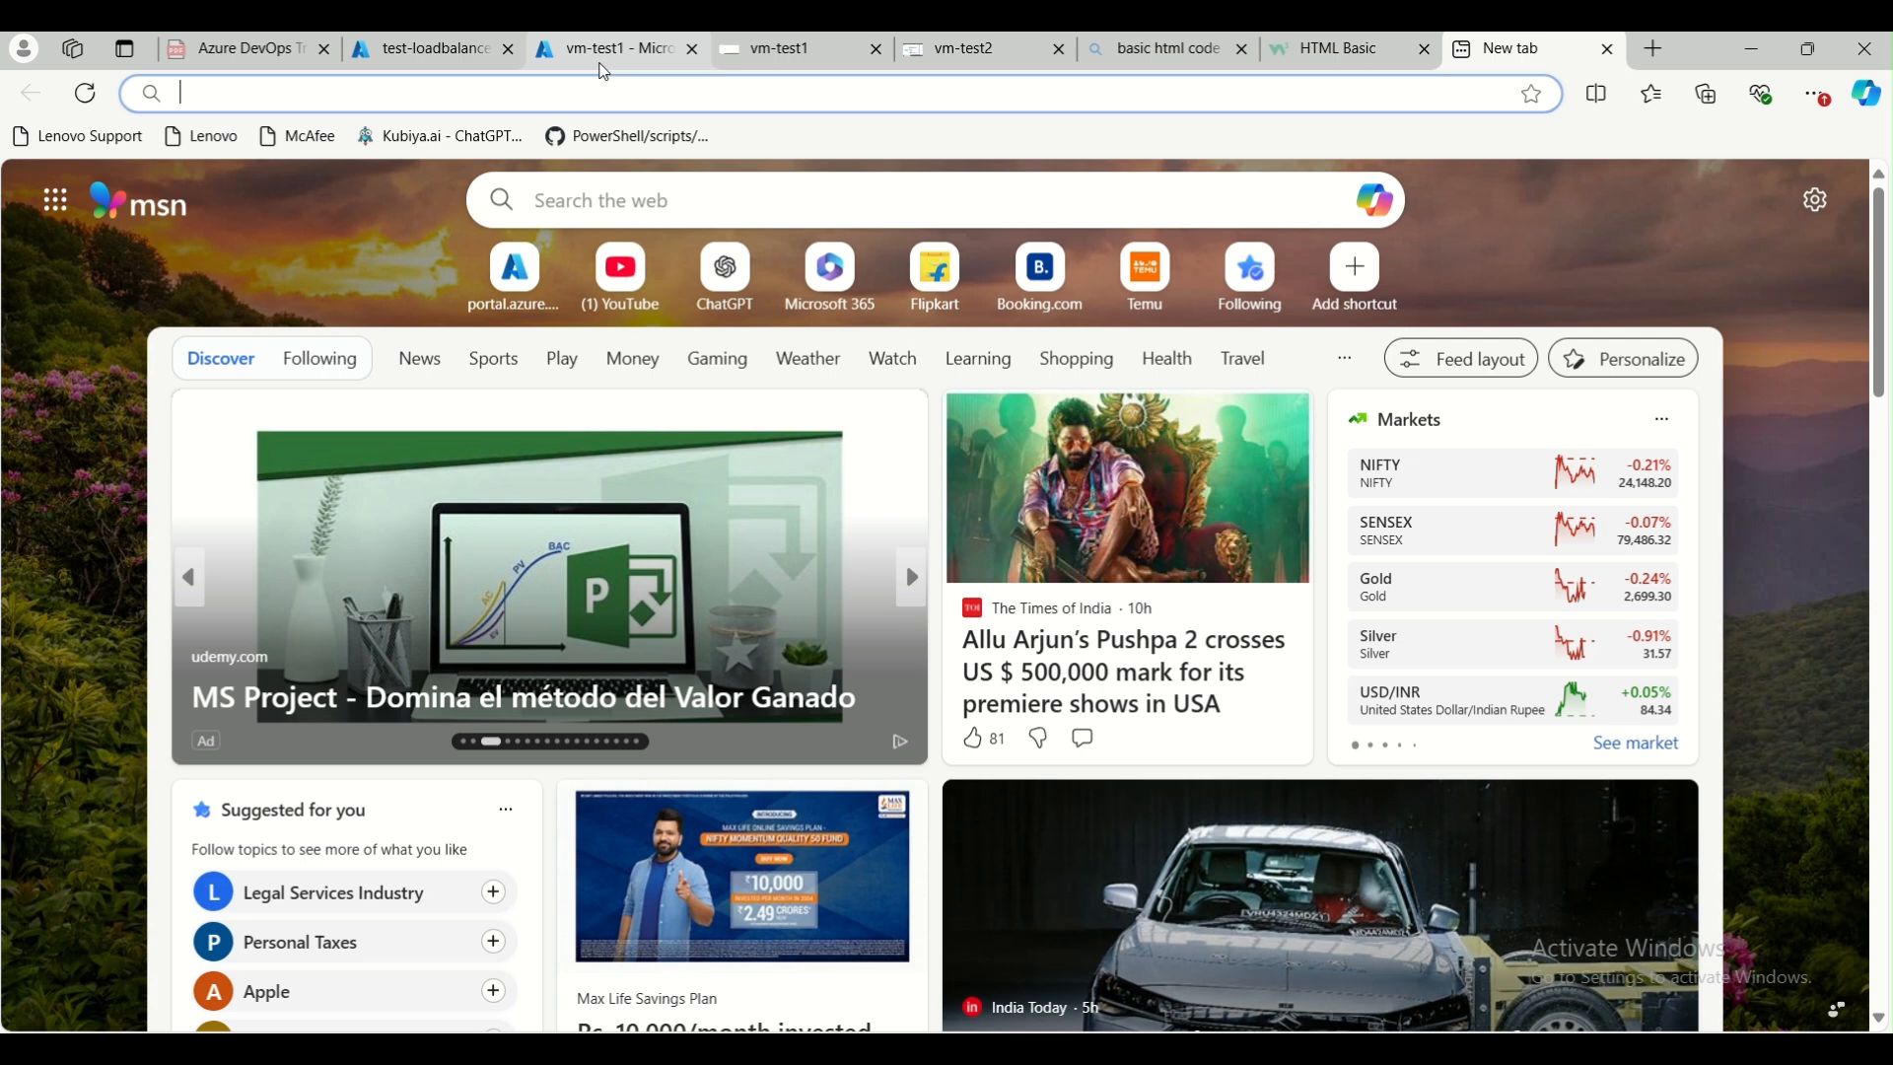
{"action": "left_click", "coordinate": [603, 60]}
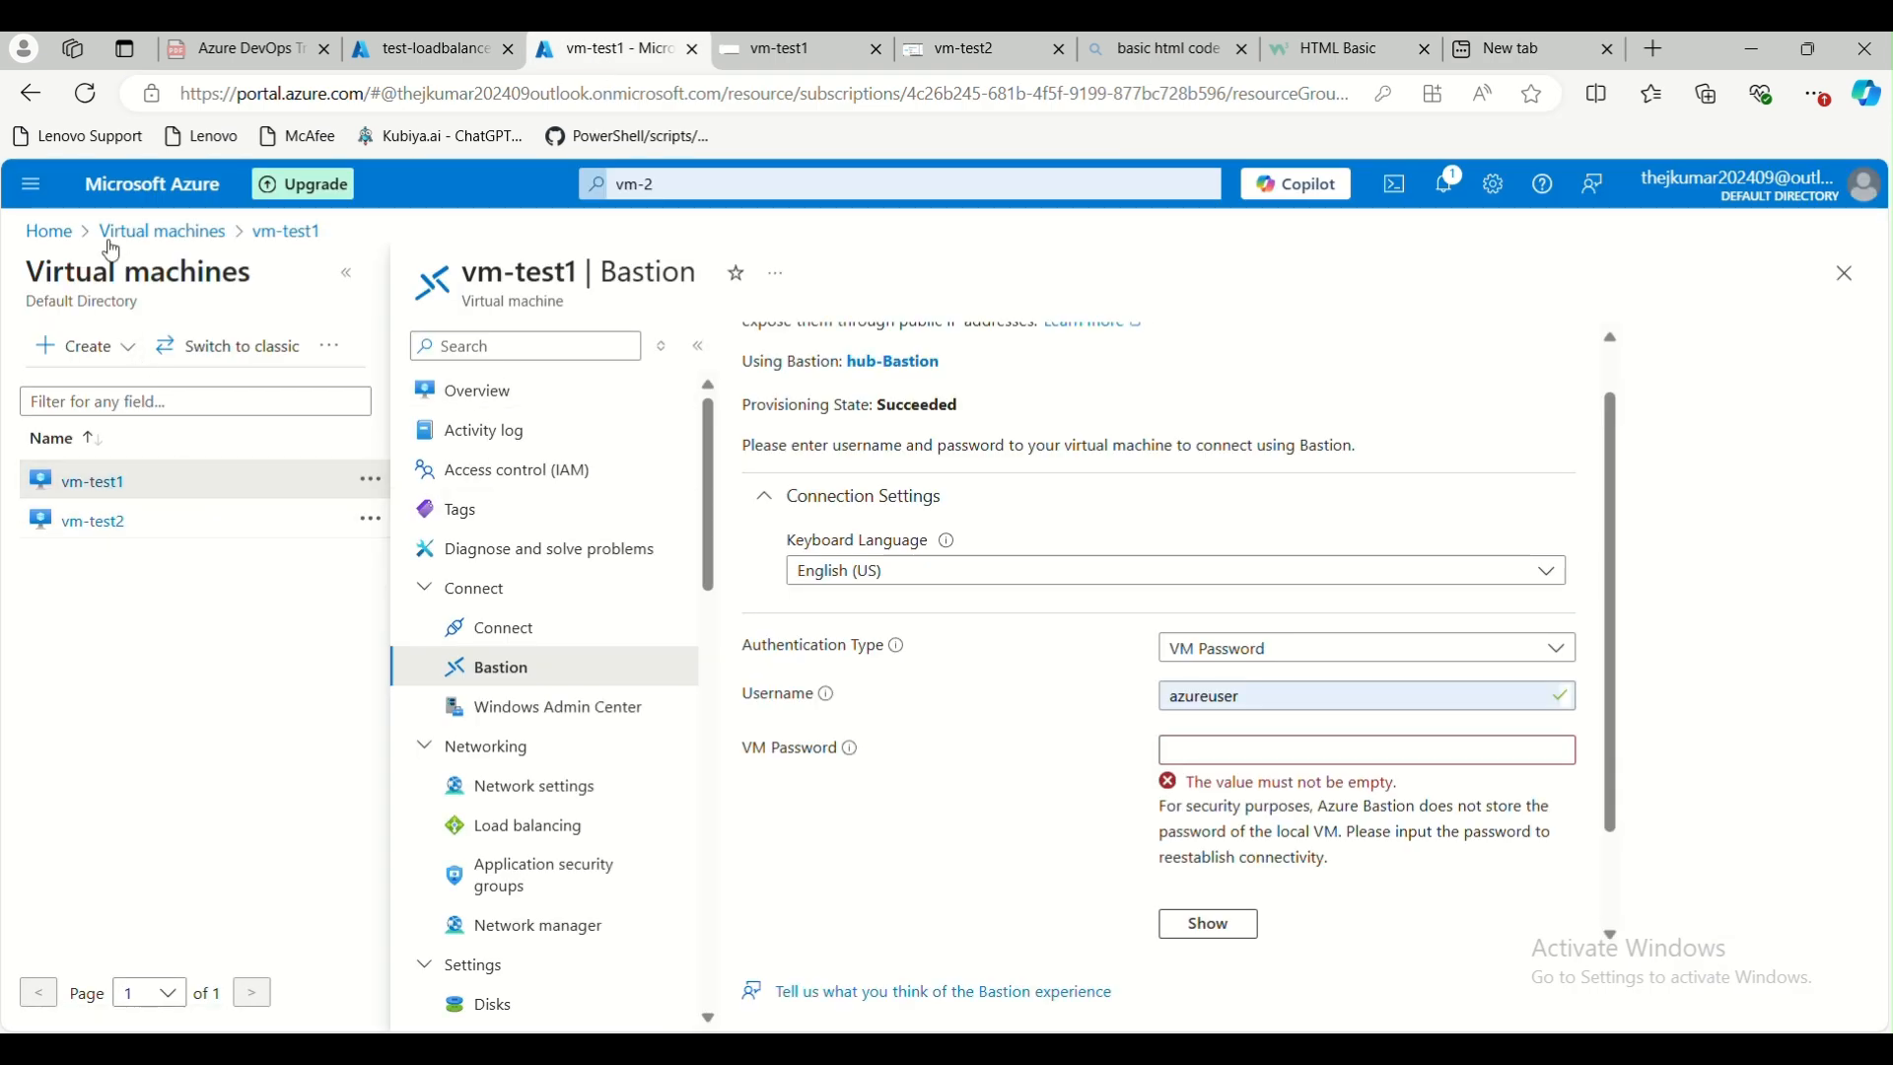
{"action": "left_click", "coordinate": [51, 232]}
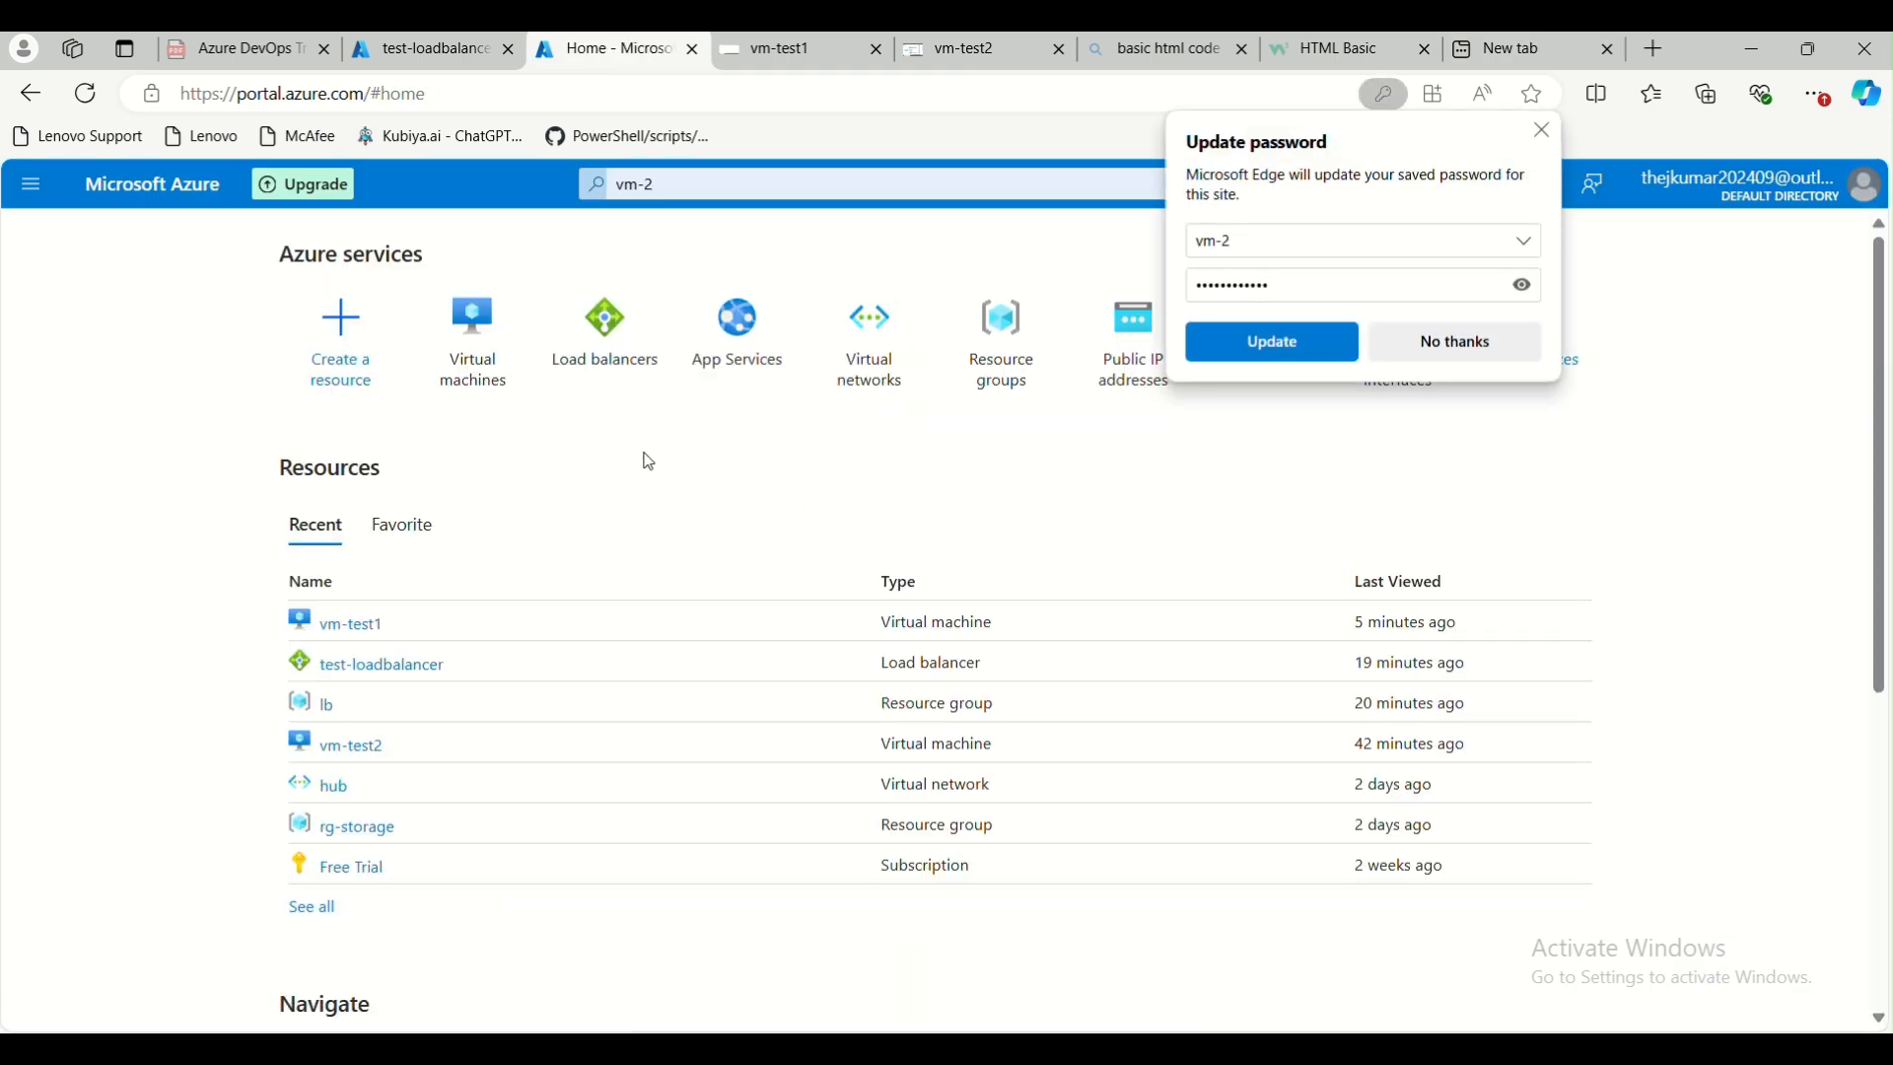
{"action": "left_click", "coordinate": [1543, 131]}
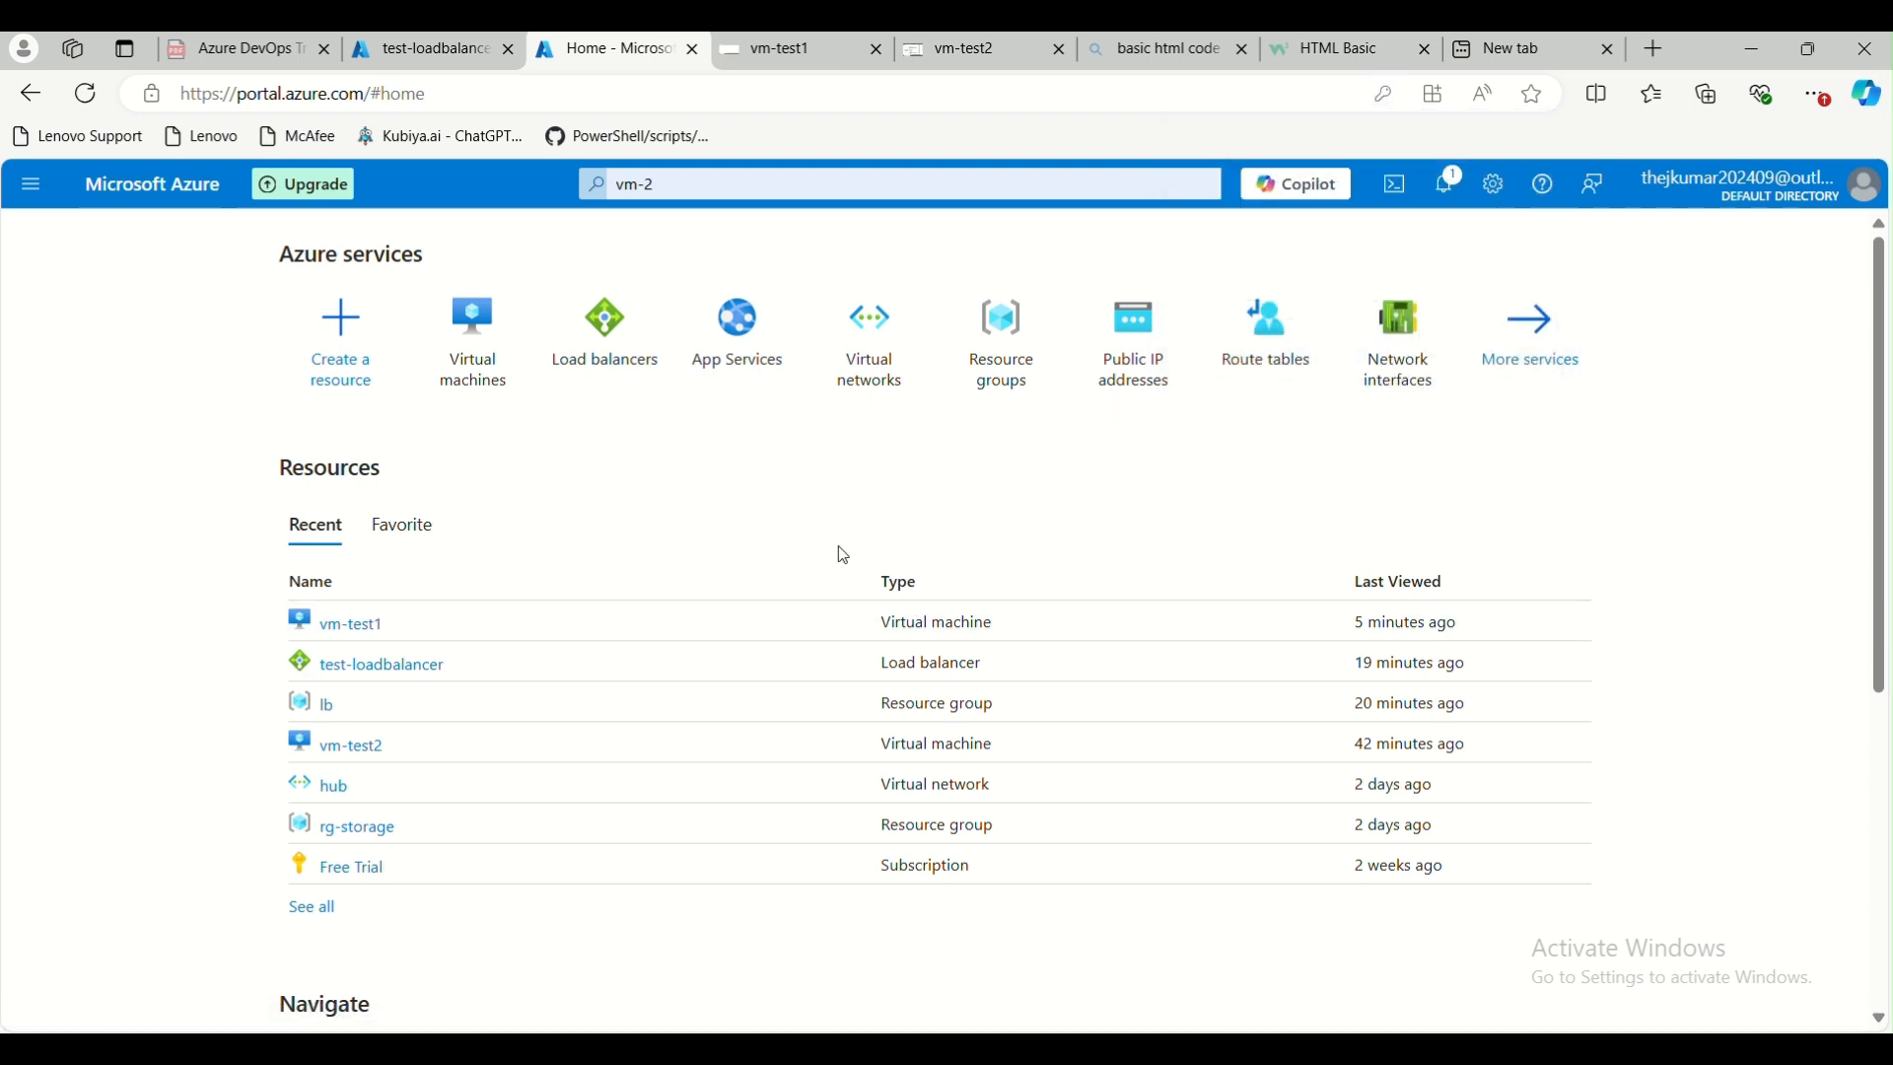
Launch Run on the local computer to open the System32 drivers folder, and go into its etc subfolder
{"action": "key", "text": "super+r"}
{"action": "type", "text": "mstsc"}
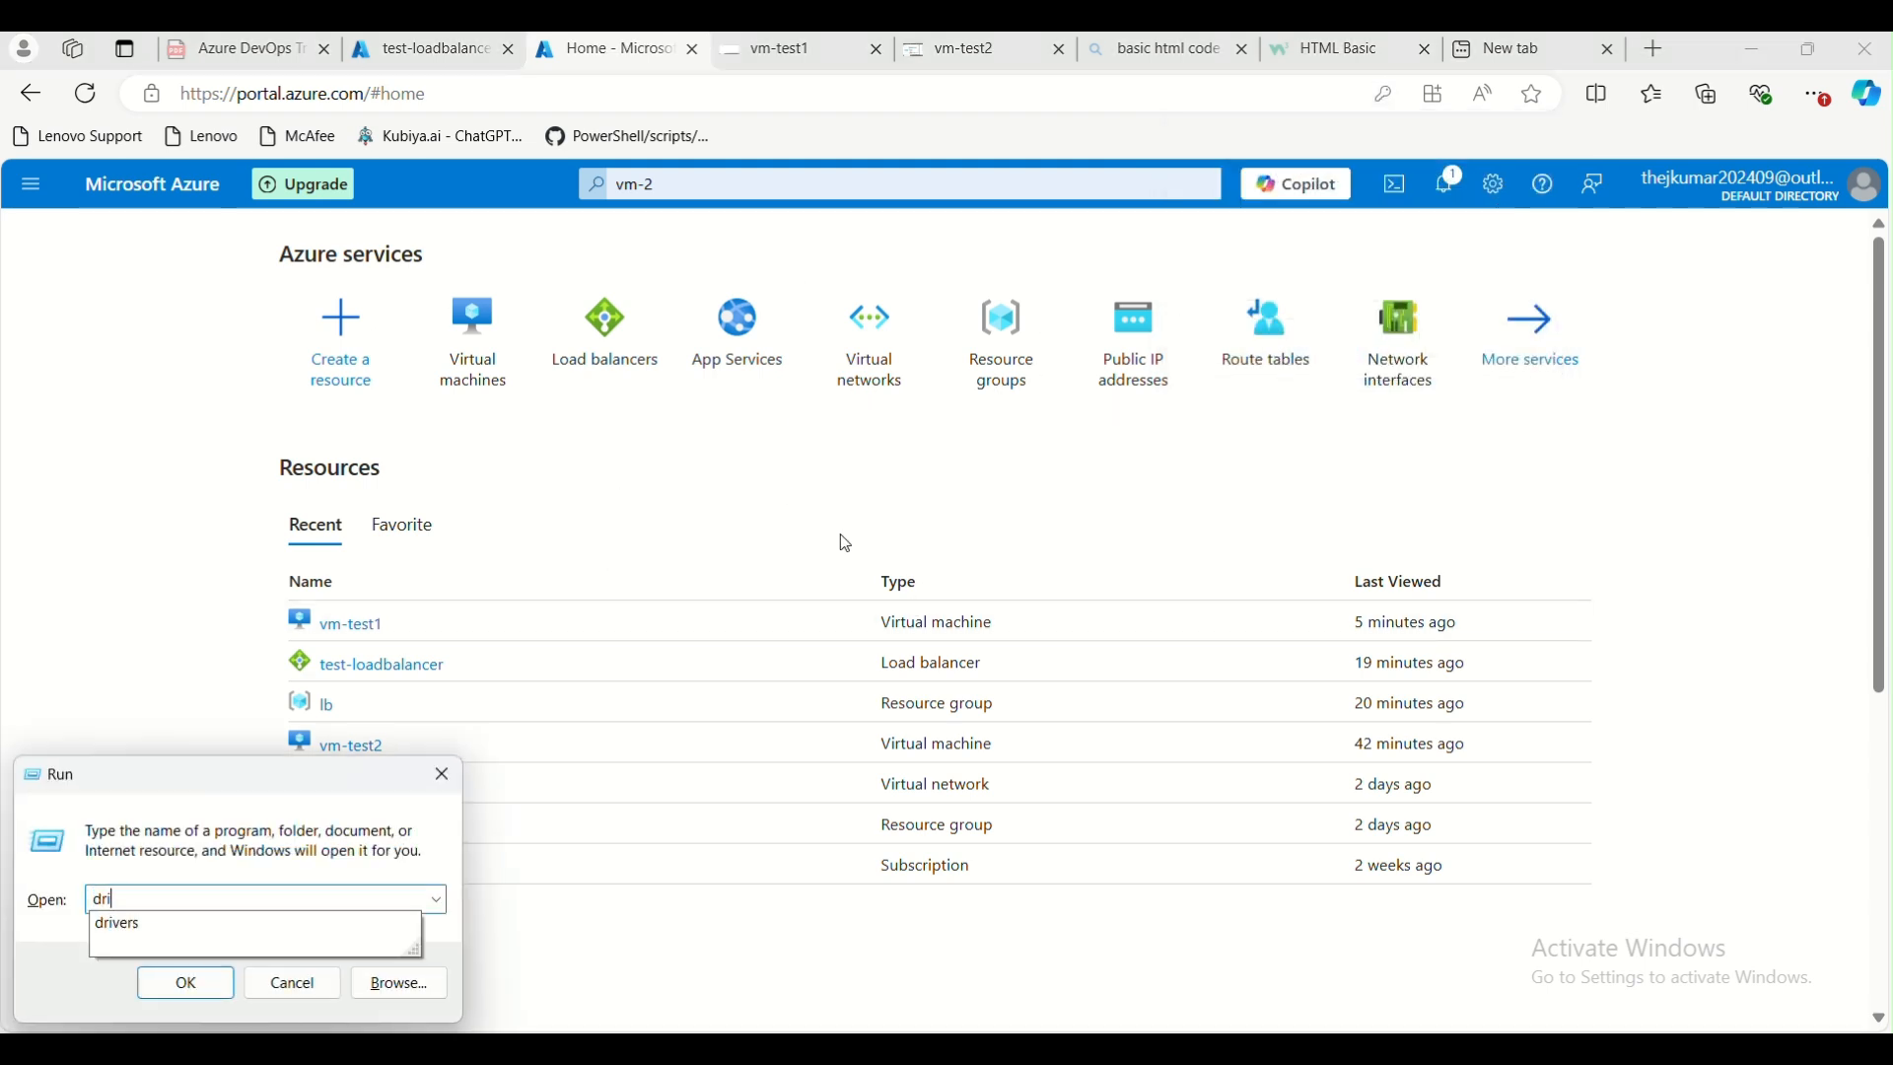
{"action": "key", "text": "Return"}
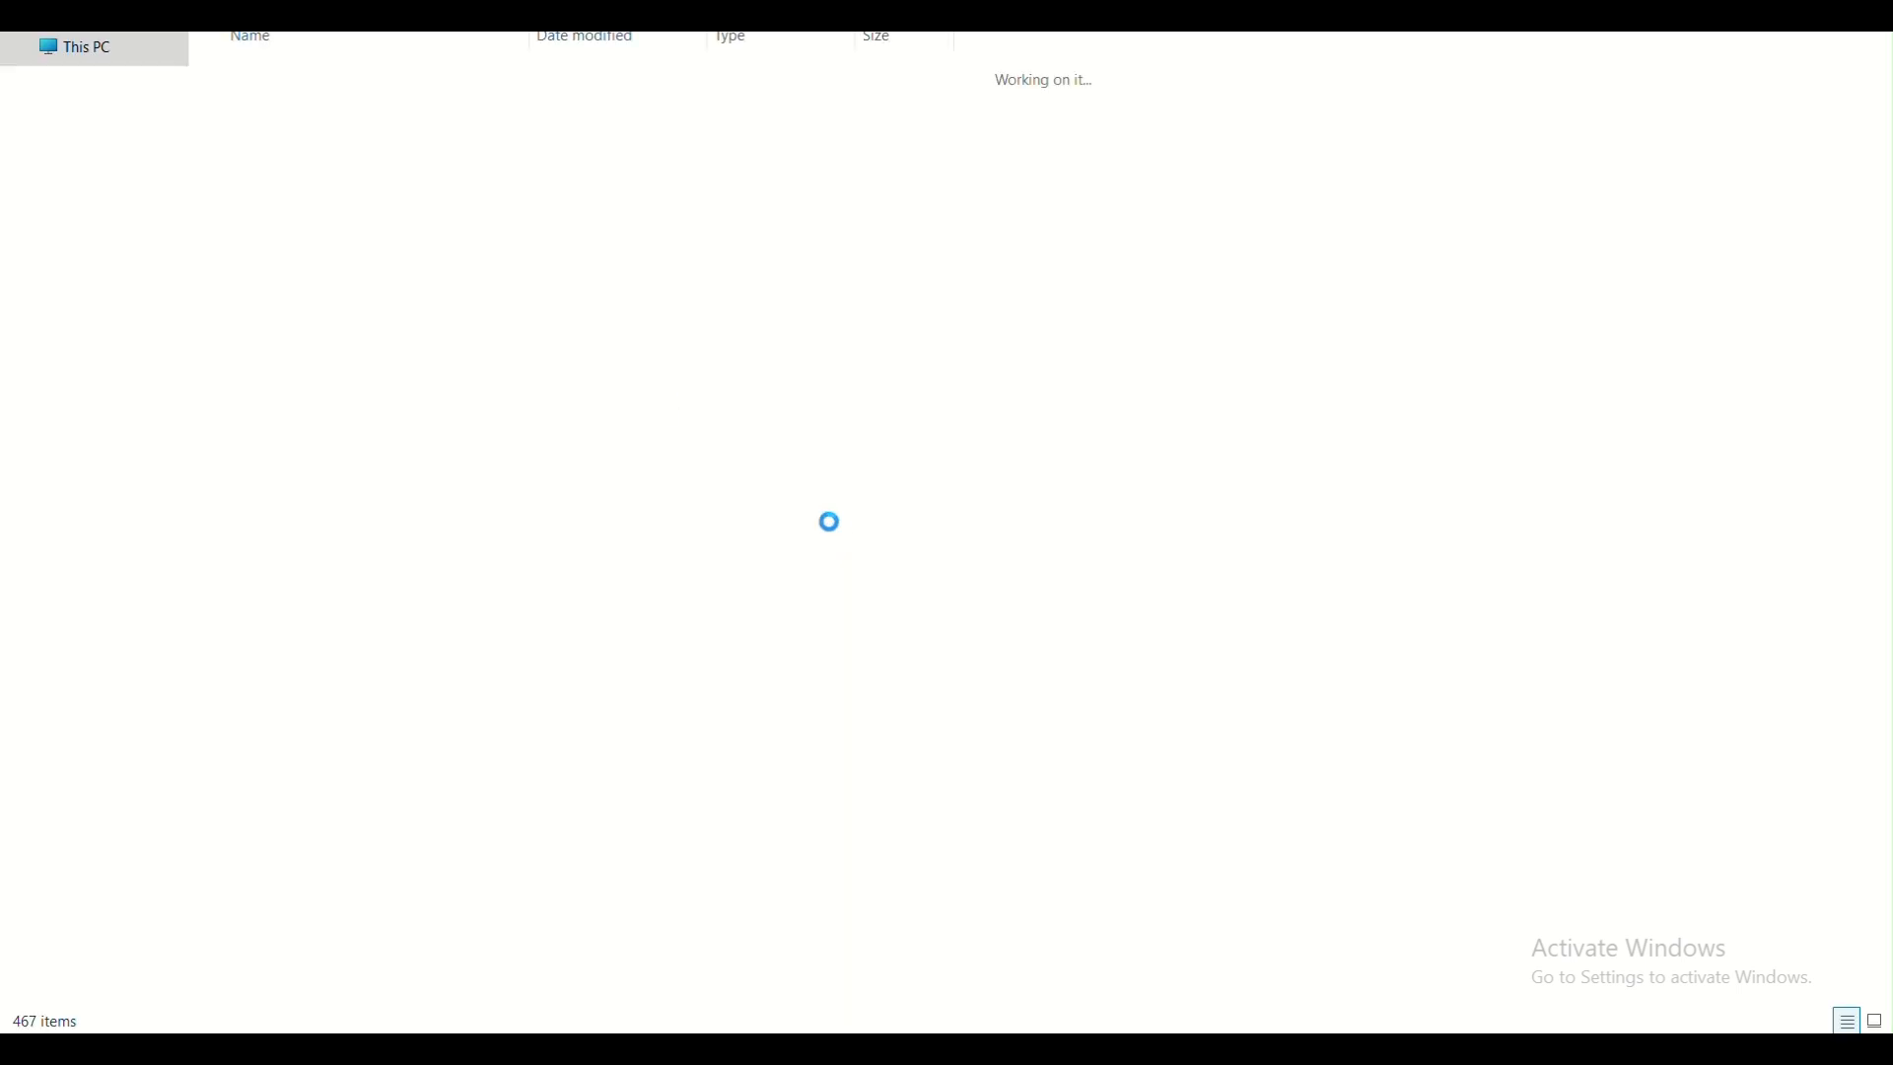
{"action": "double_click", "coordinate": [276, 337]}
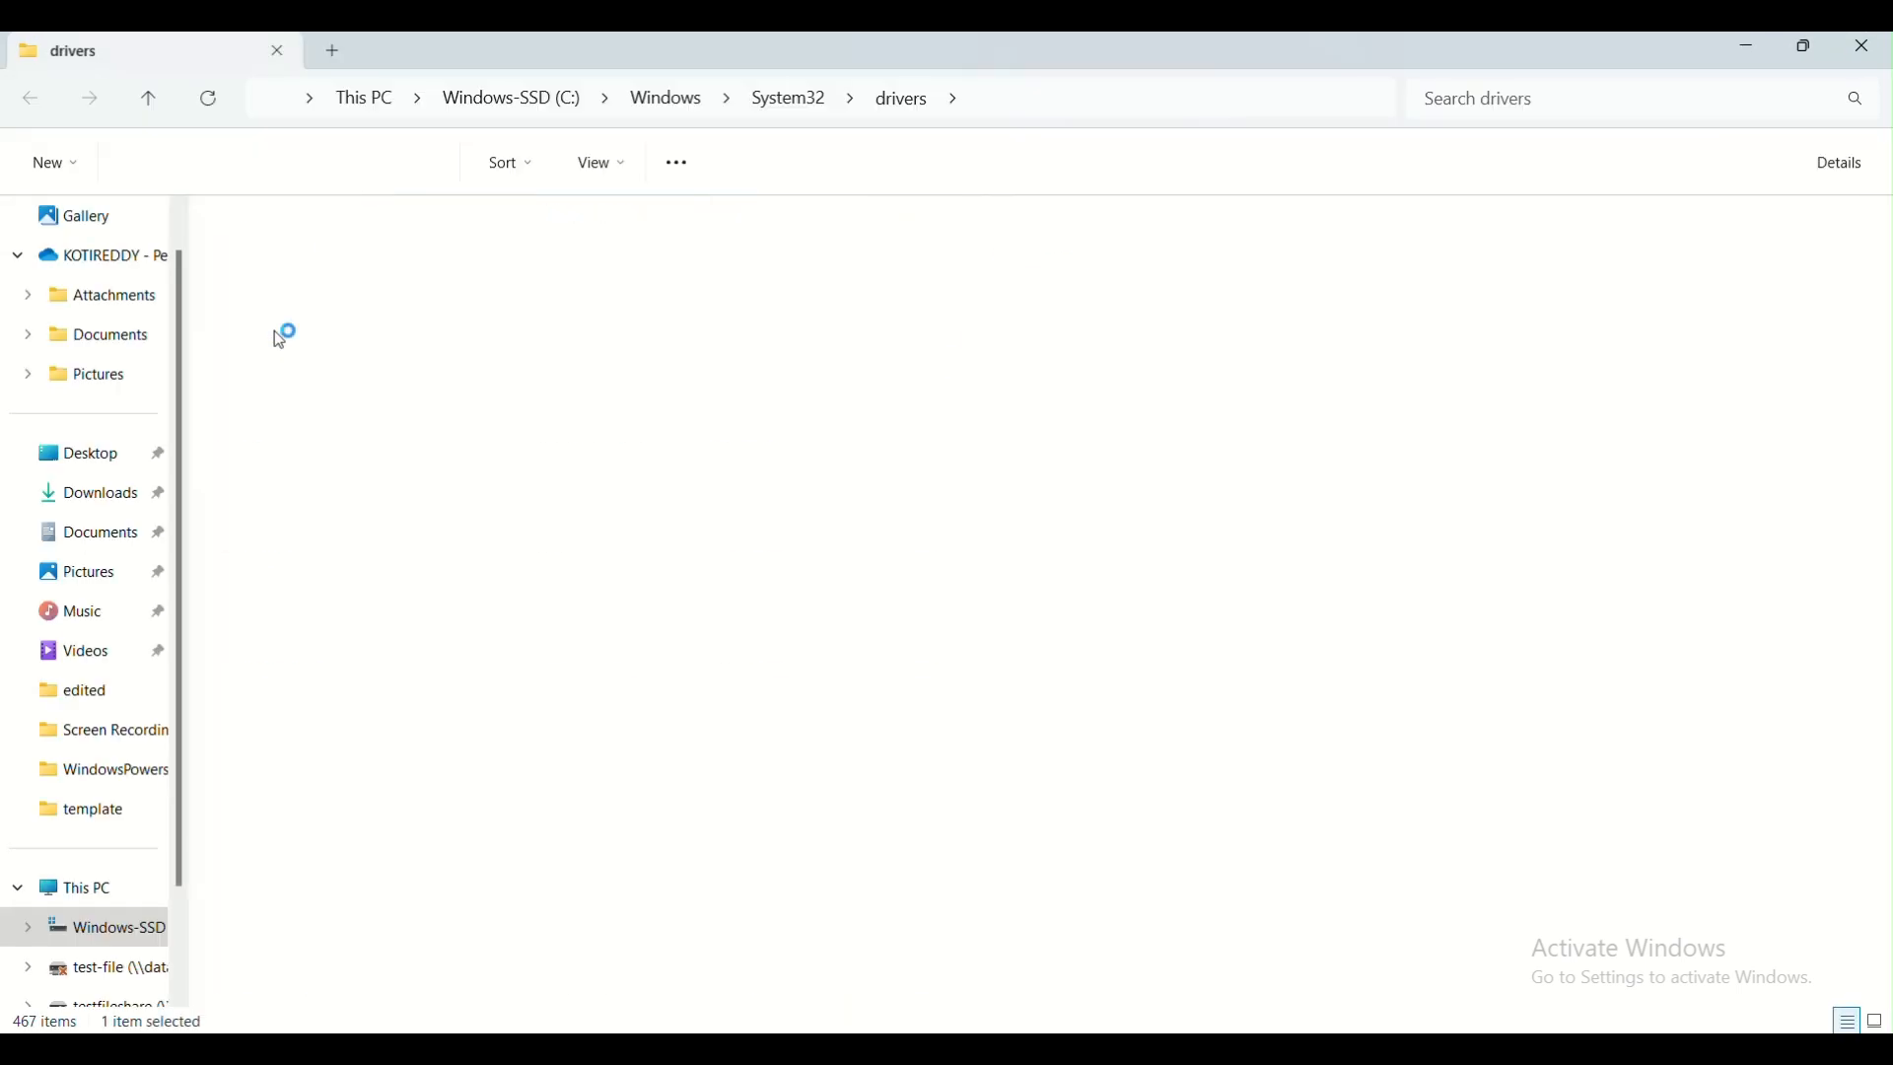
Open the local hosts file with Notepad++ and add a new line after the testpgsqlpav.postgres.database.azure.com entry
{"action": "left_click", "coordinate": [314, 250]}
{"action": "right_click", "coordinate": [315, 250]}
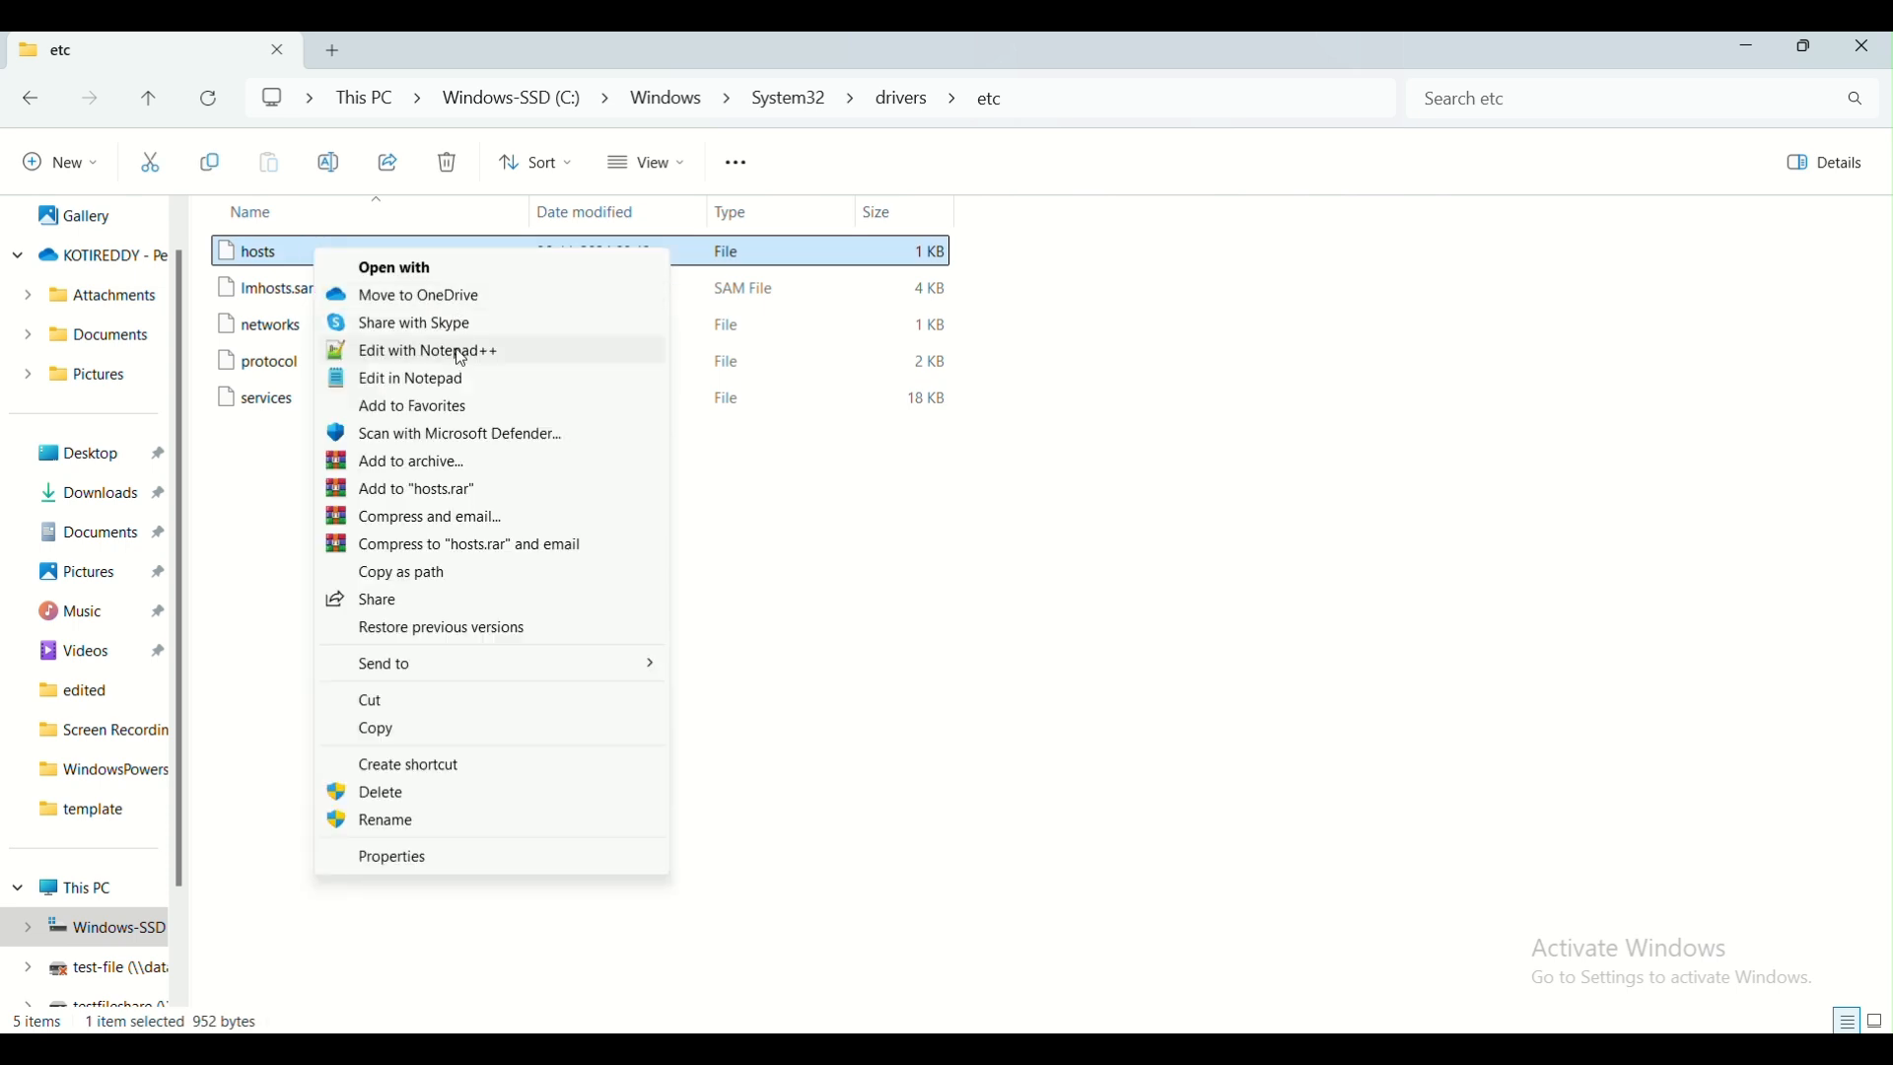
{"action": "left_click", "coordinate": [461, 353]}
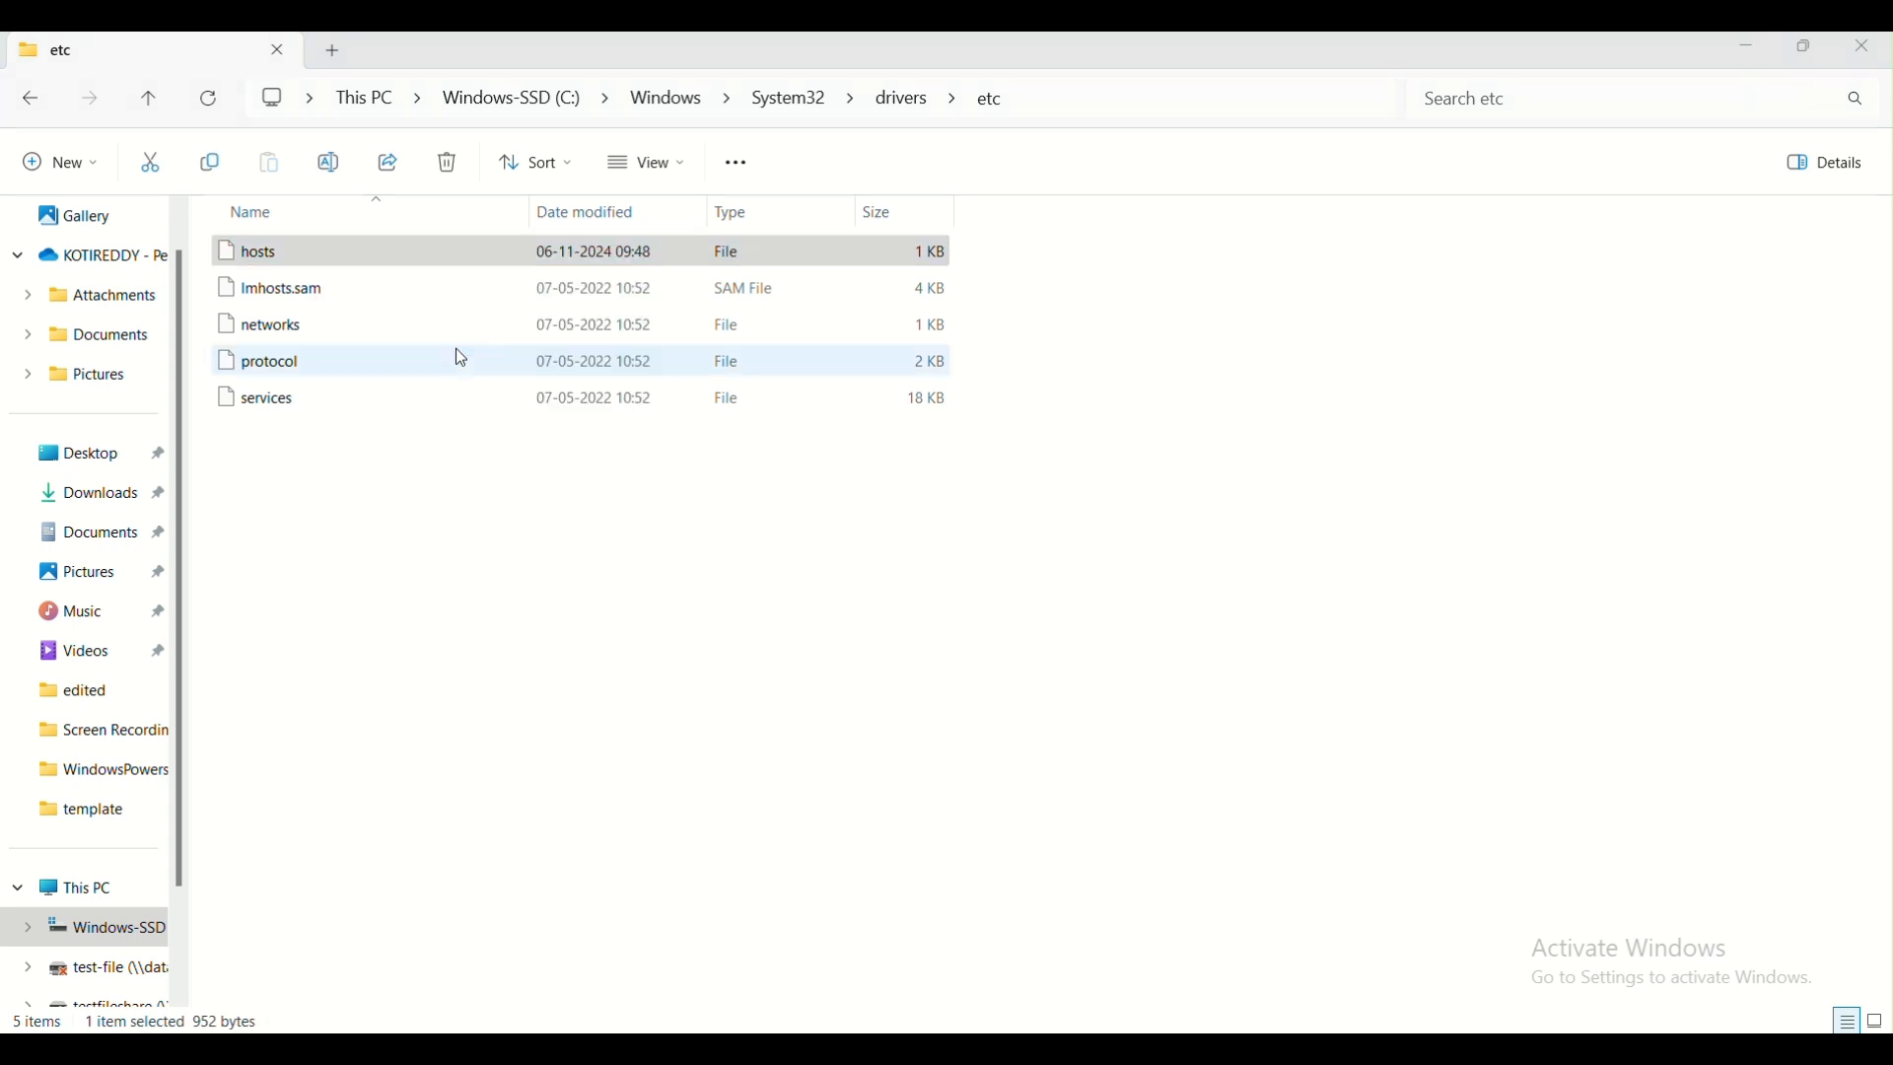
{"action": "mouse_move", "coordinate": [1259, 1049]}
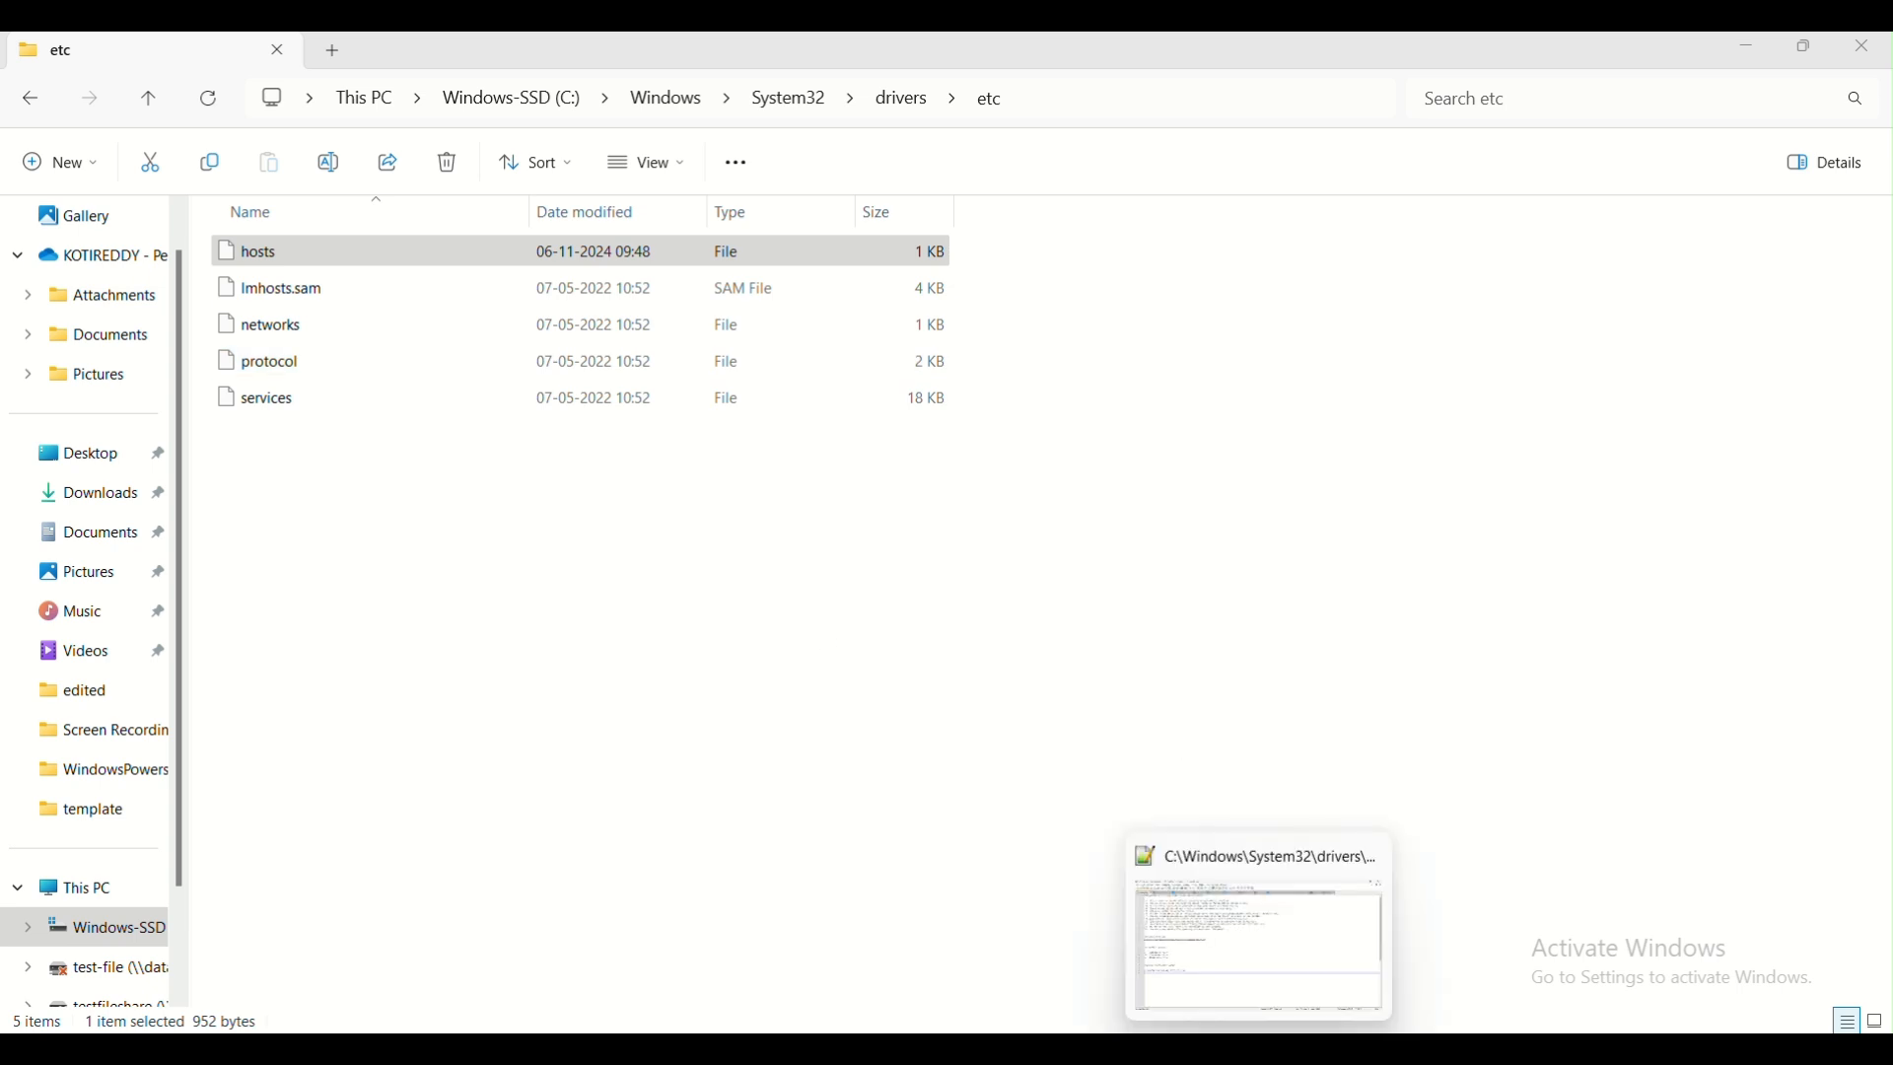
{"action": "left_click", "coordinate": [1261, 967]}
{"action": "left_click", "coordinate": [616, 630]}
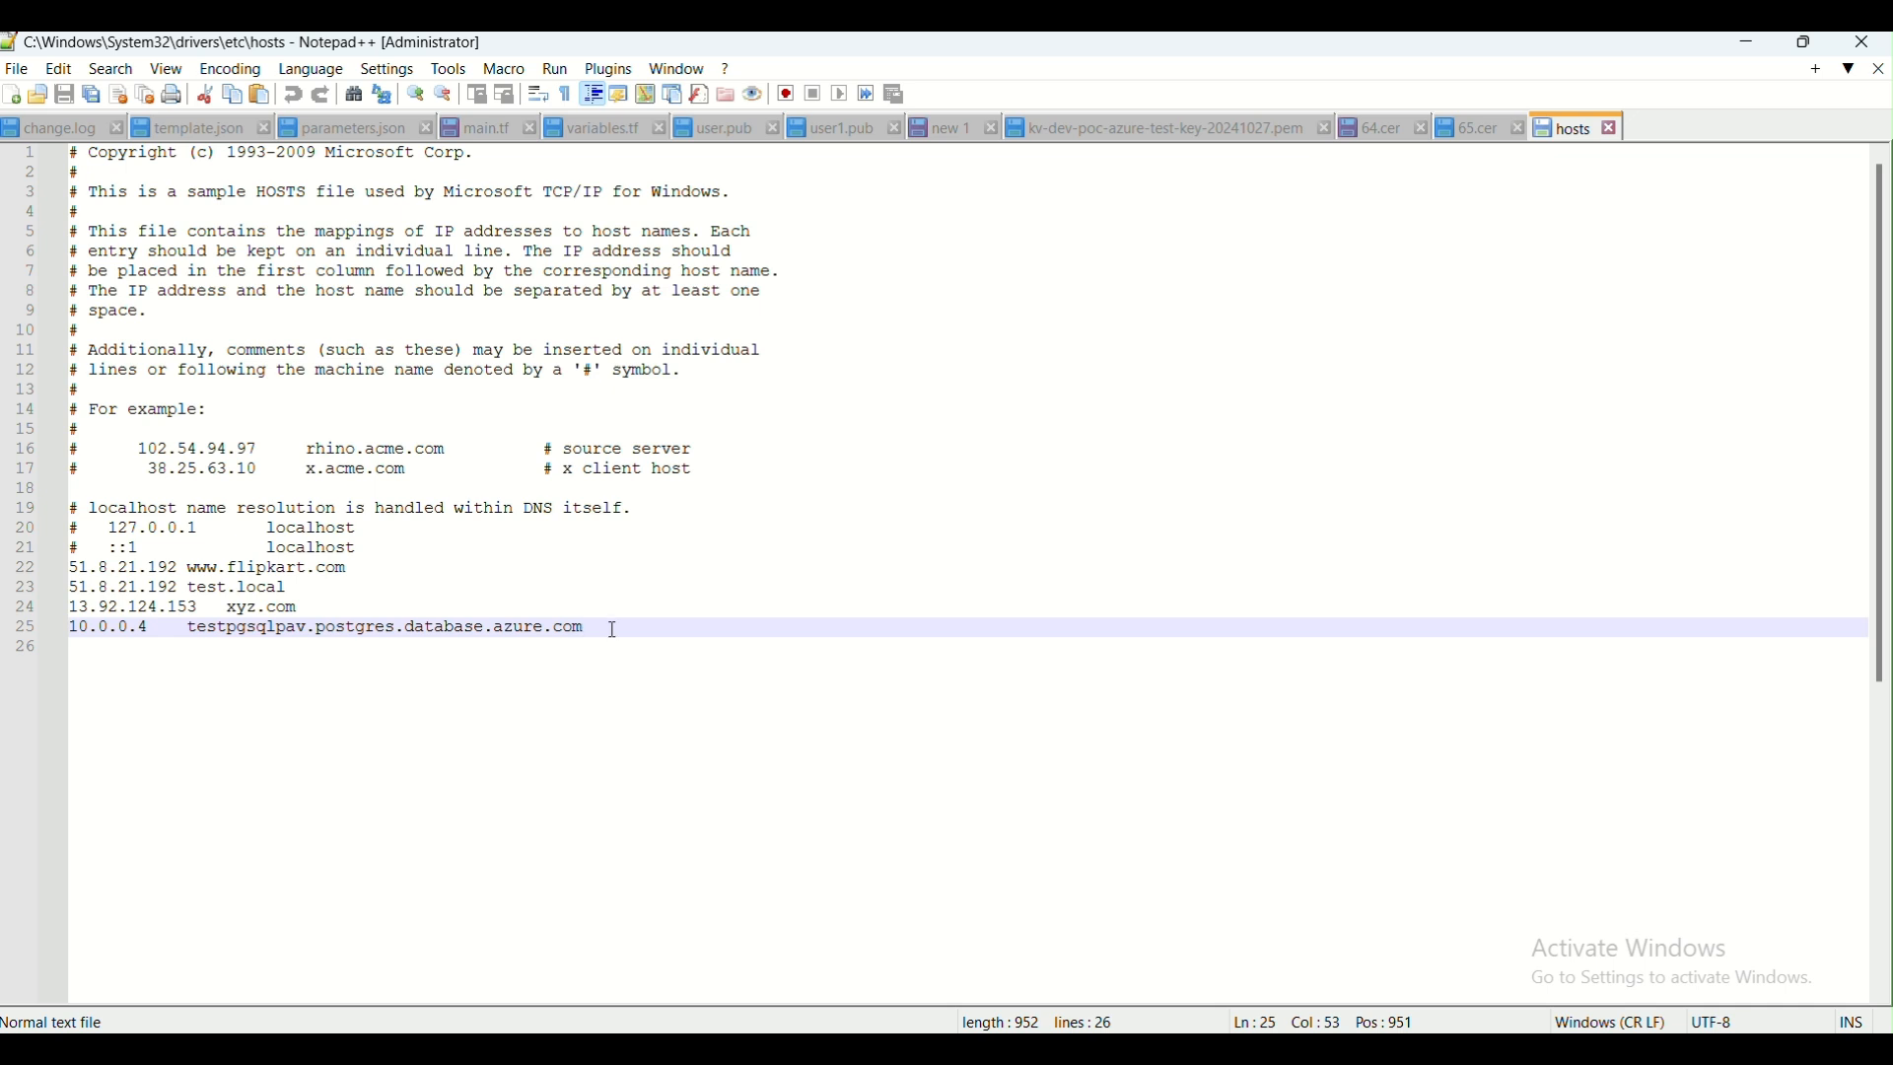
{"action": "key", "text": "Return"}
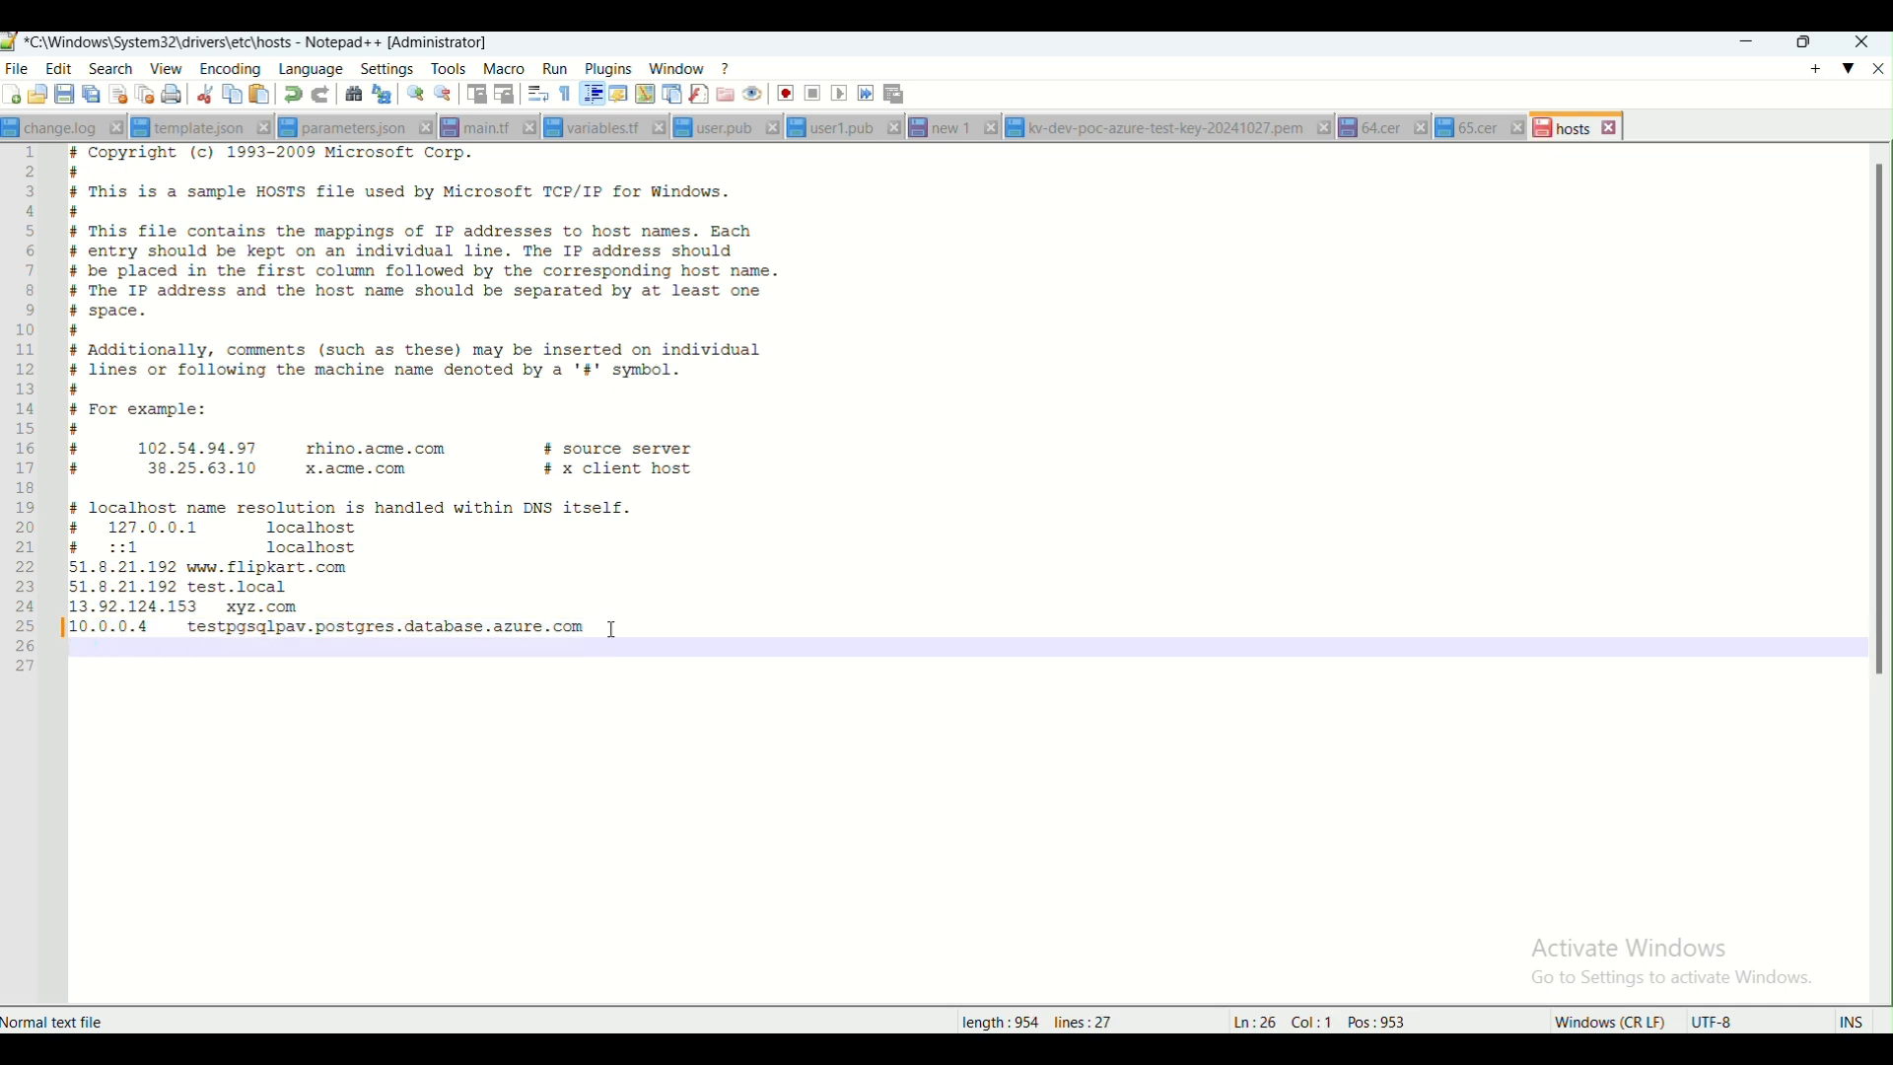
Switch to the Azure portal and copy the test-lb-pip IP address from test-loadbalancer's frontend IP configuration
{"action": "key", "text": "alt+Tab"}
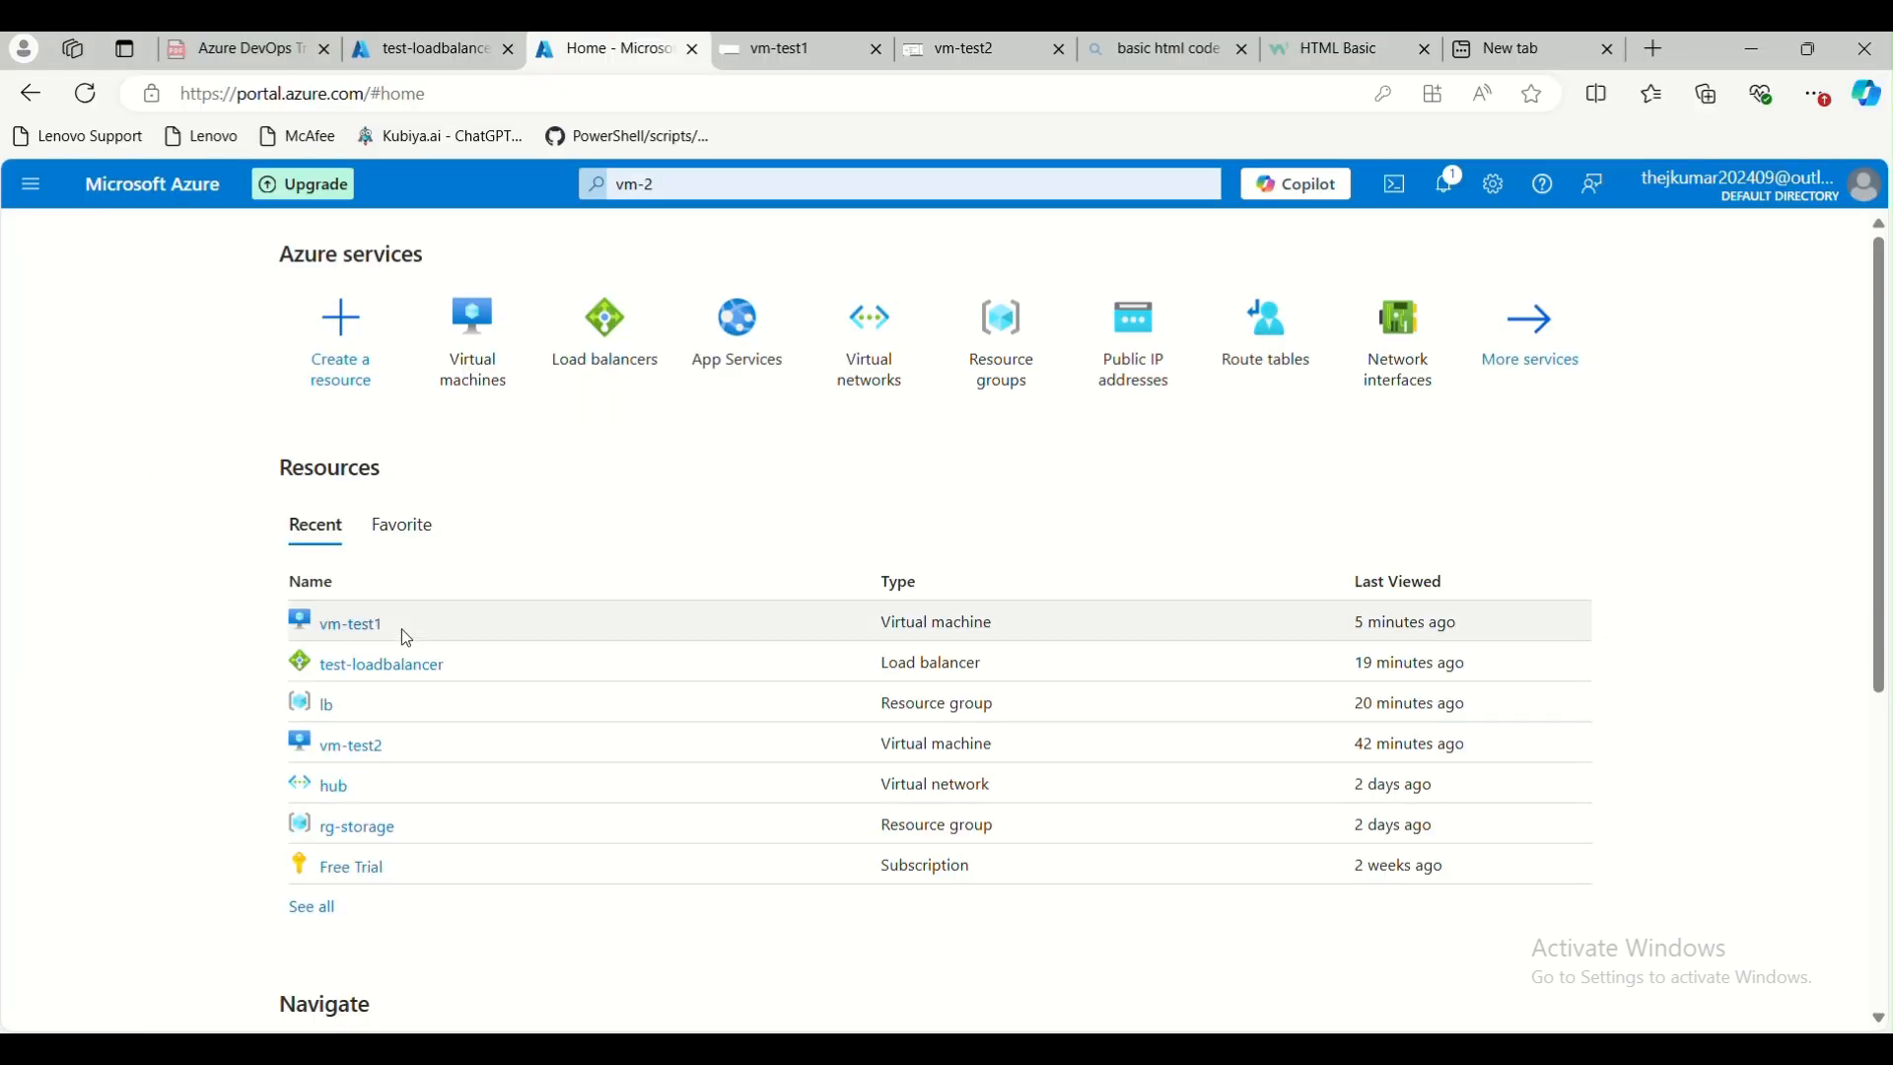
{"action": "left_click", "coordinate": [386, 665]}
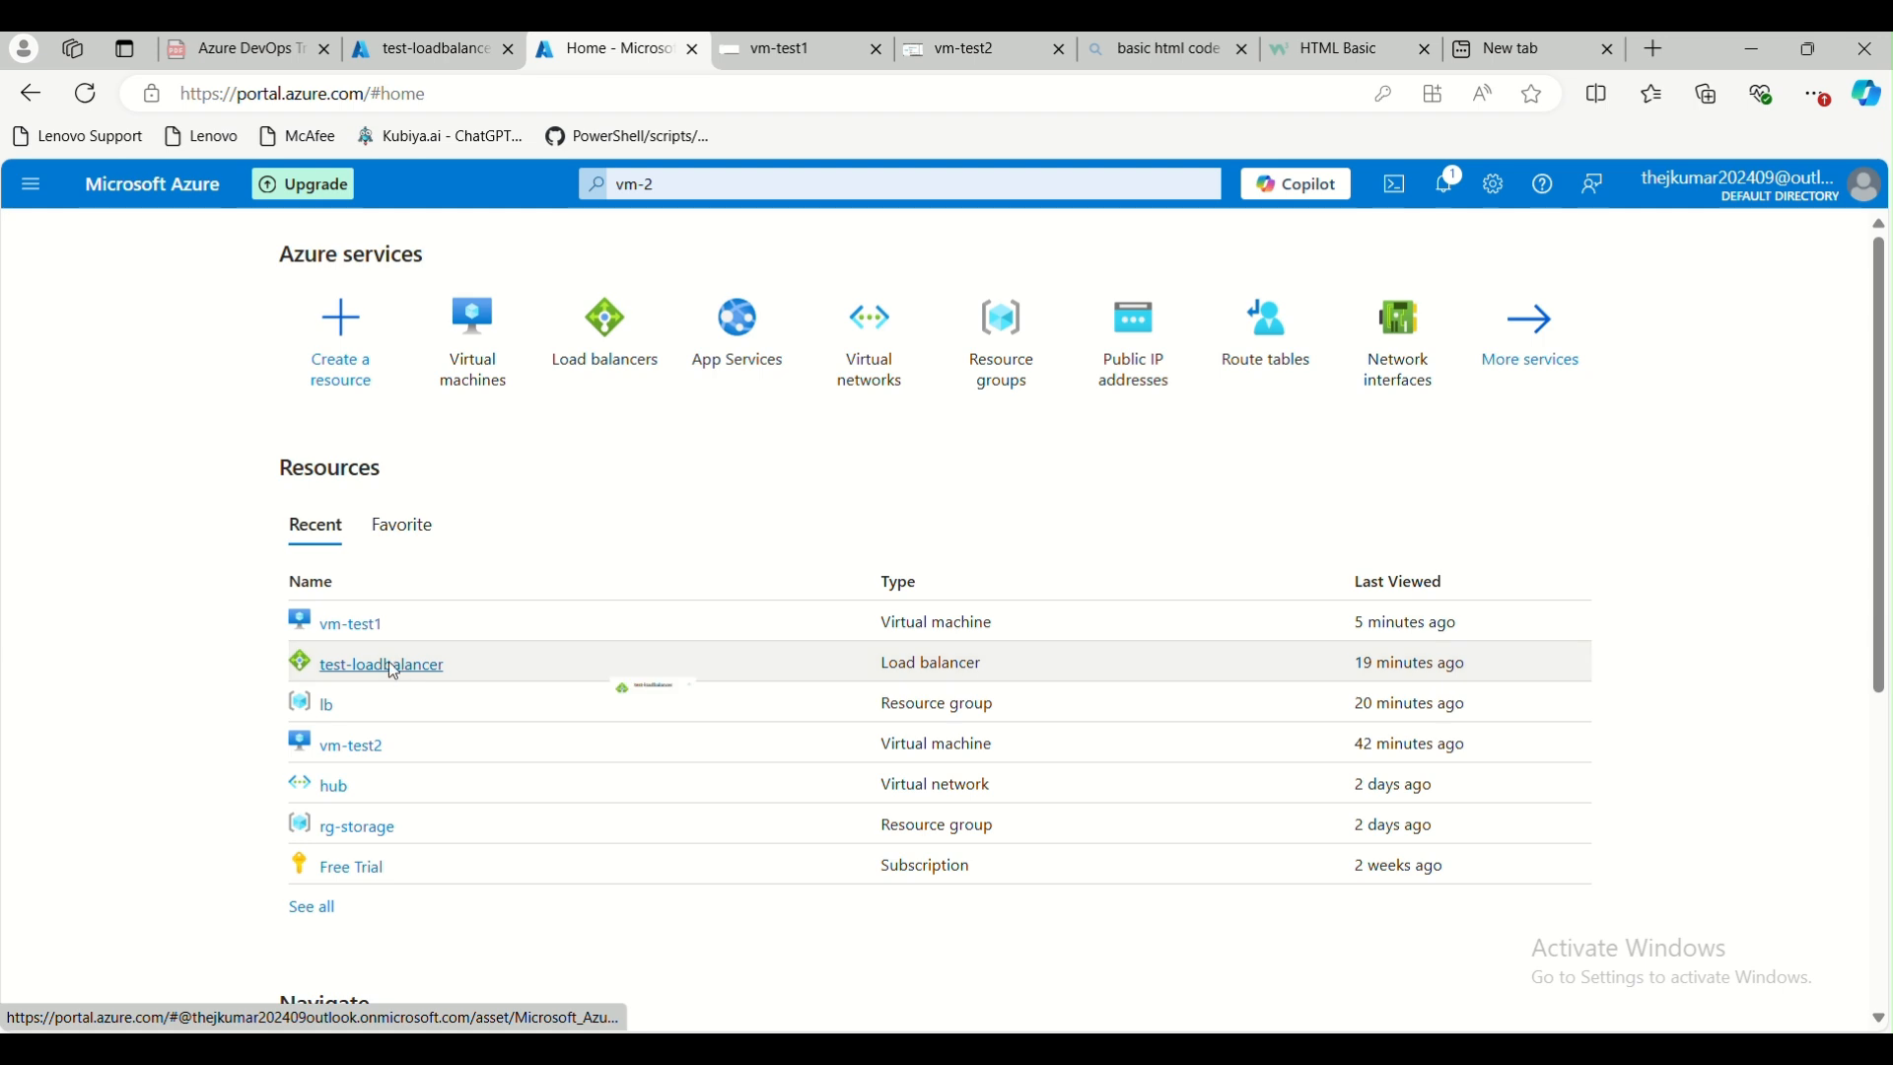
{"action": "left_click", "coordinate": [127, 633]}
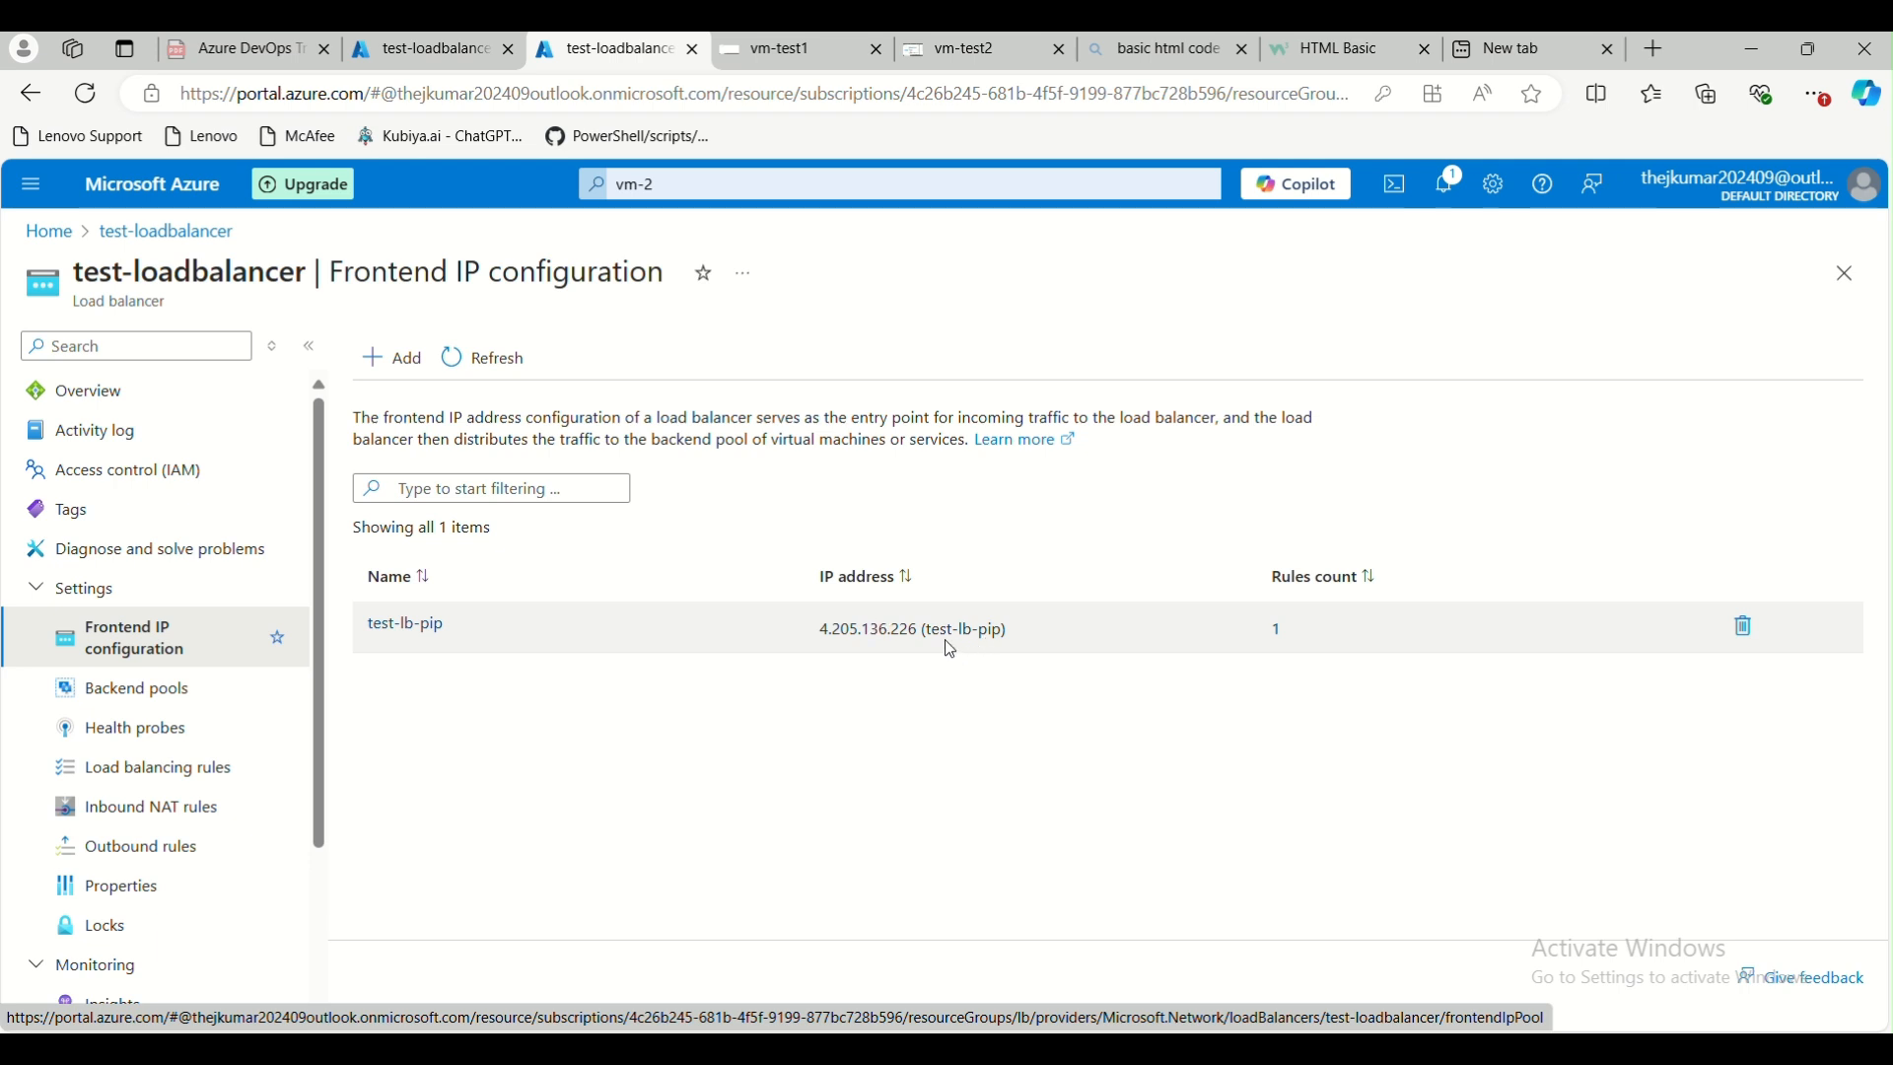
{"action": "left_click_drag", "start_coordinate": [920, 639], "coordinate": [837, 641]}
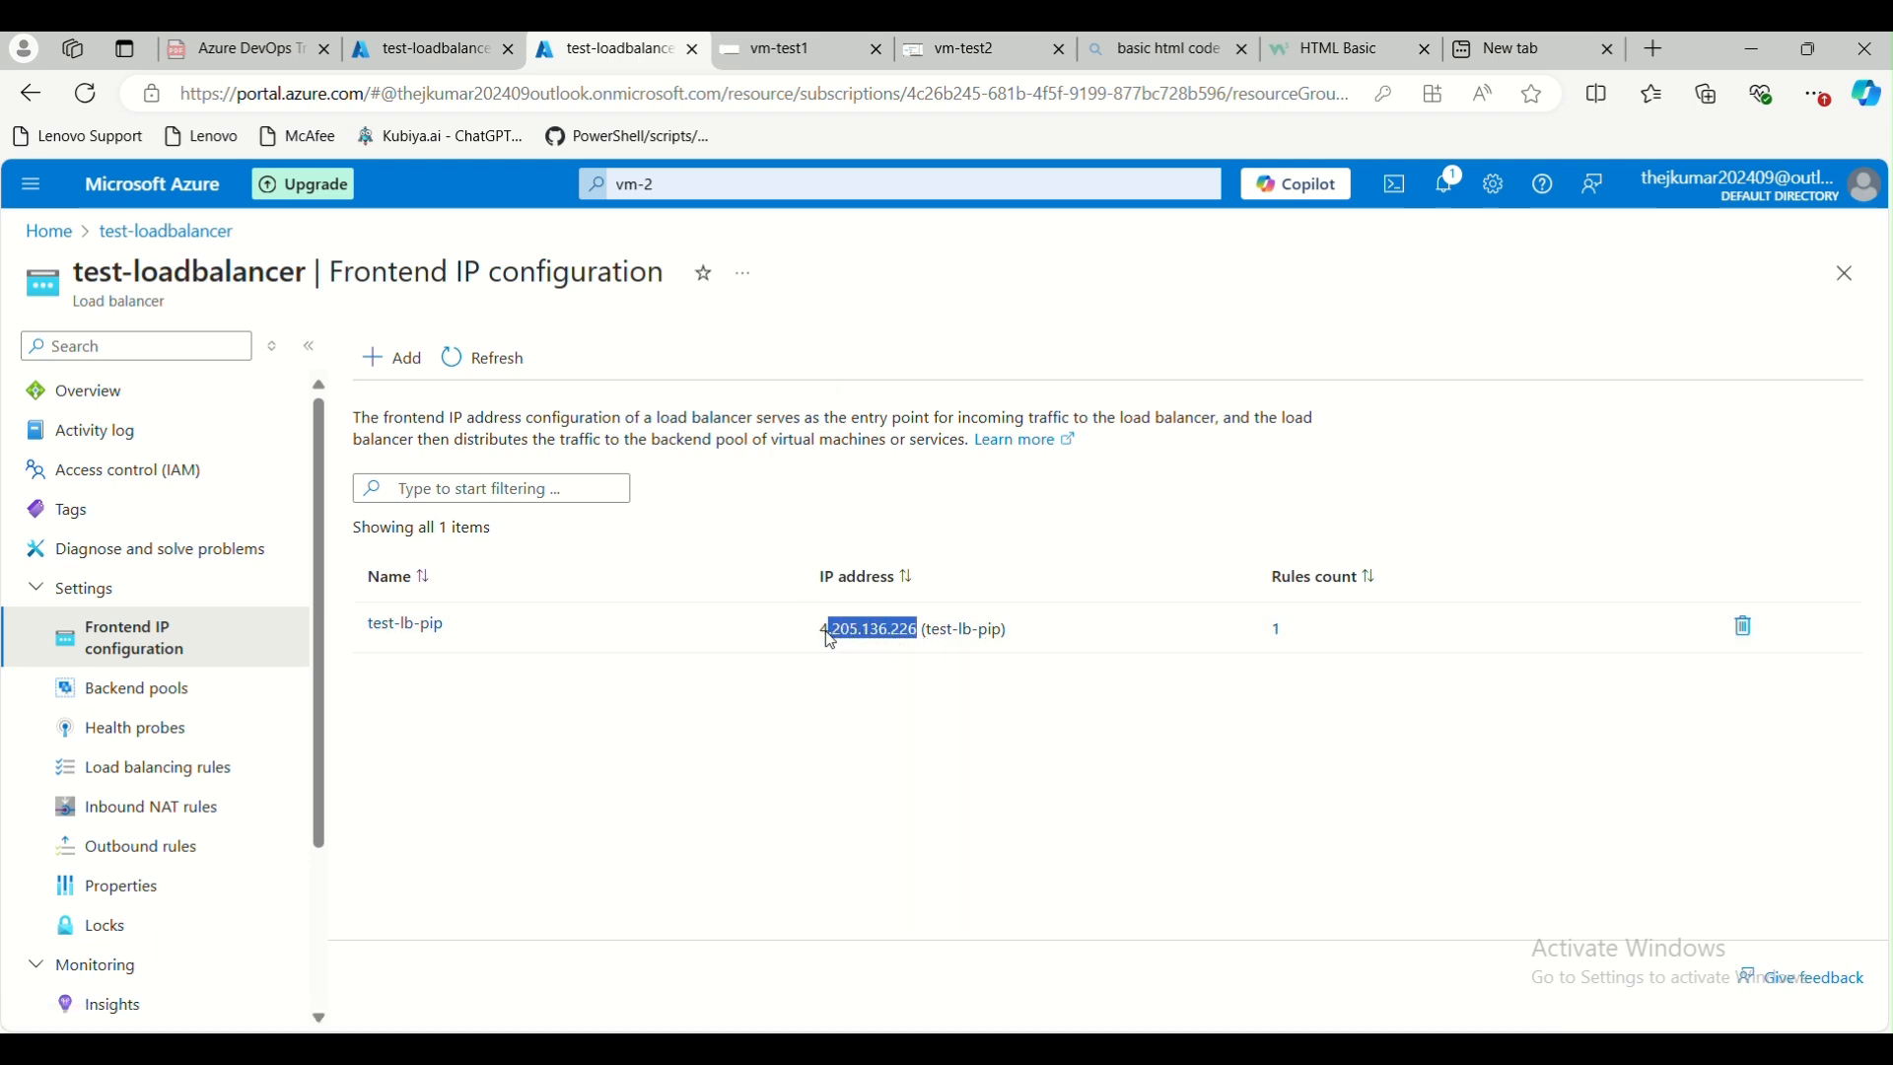
{"action": "left_click", "coordinate": [826, 645]}
{"action": "left_click_drag", "start_coordinate": [883, 635], "coordinate": [912, 632]}
{"action": "key", "text": "alt+Tab"}
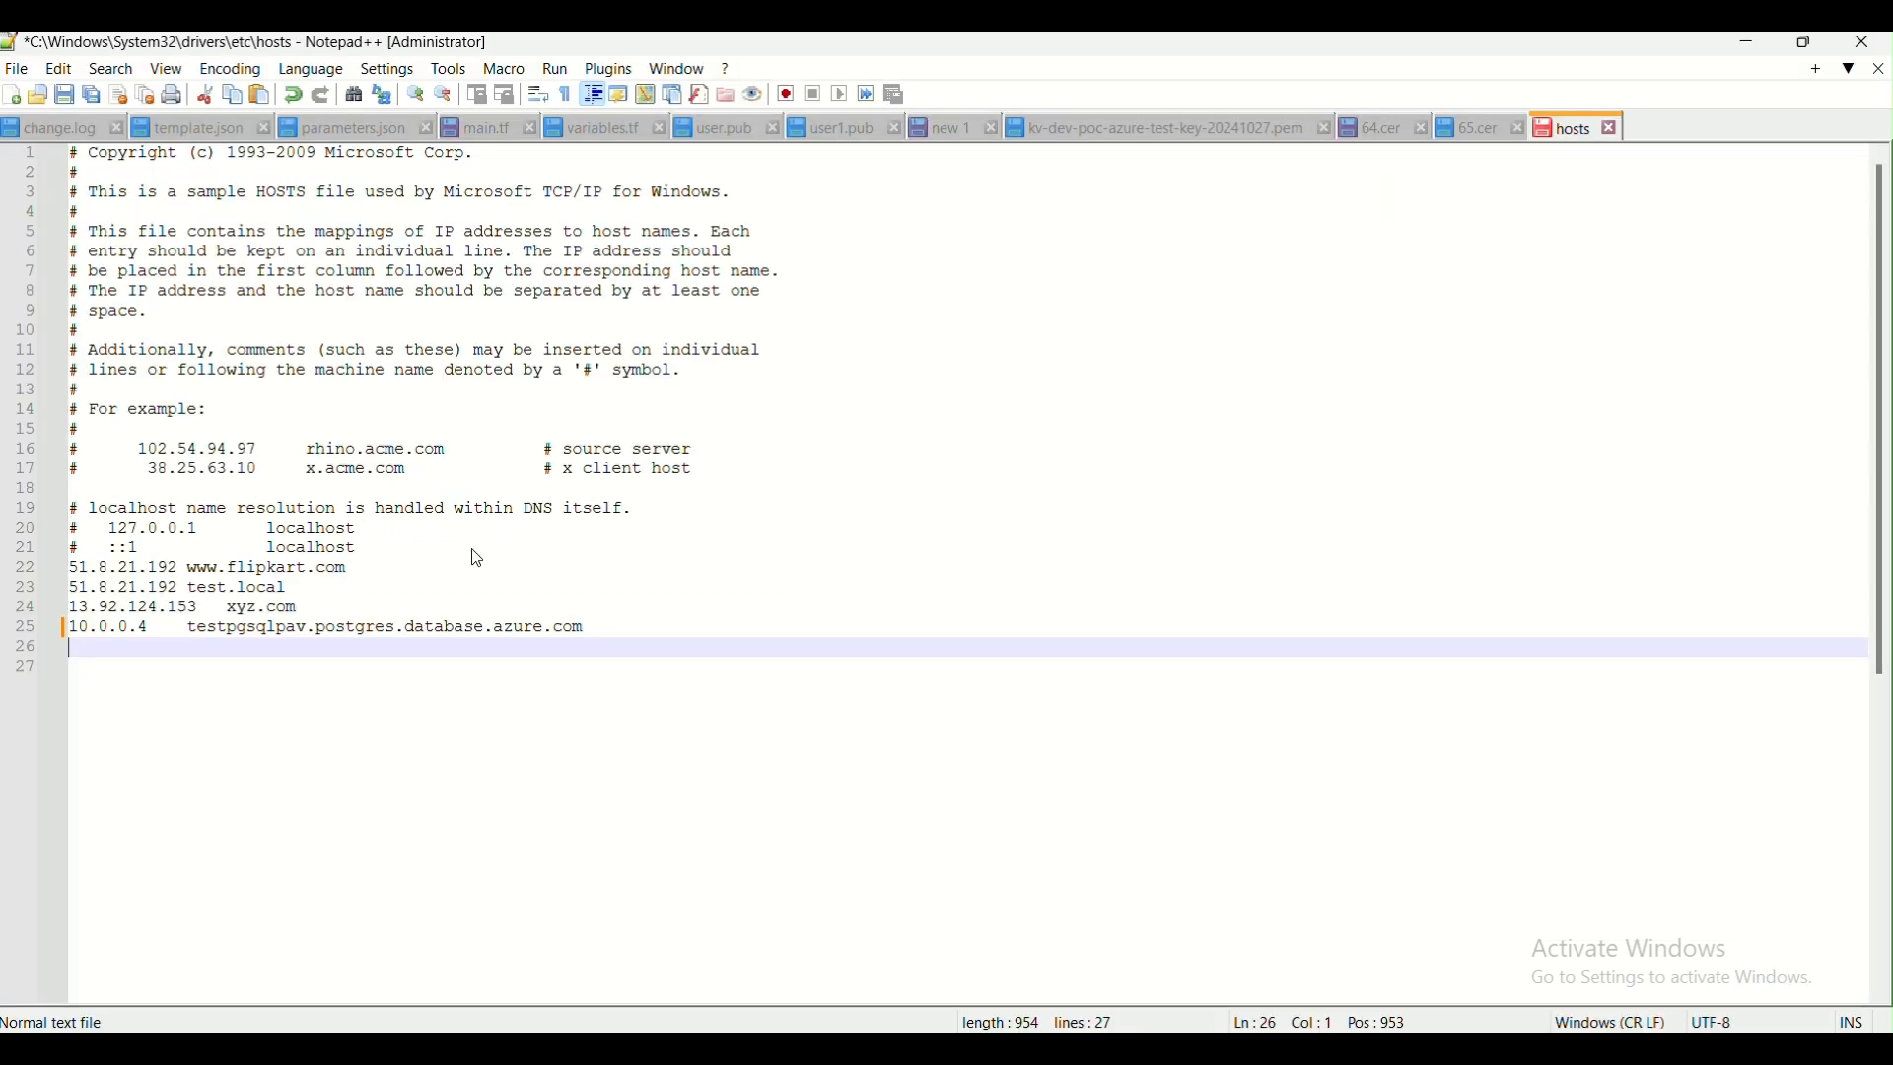
{"action": "type", "text": "4.205.136.226"}
{"action": "key", "text": "Tab"}
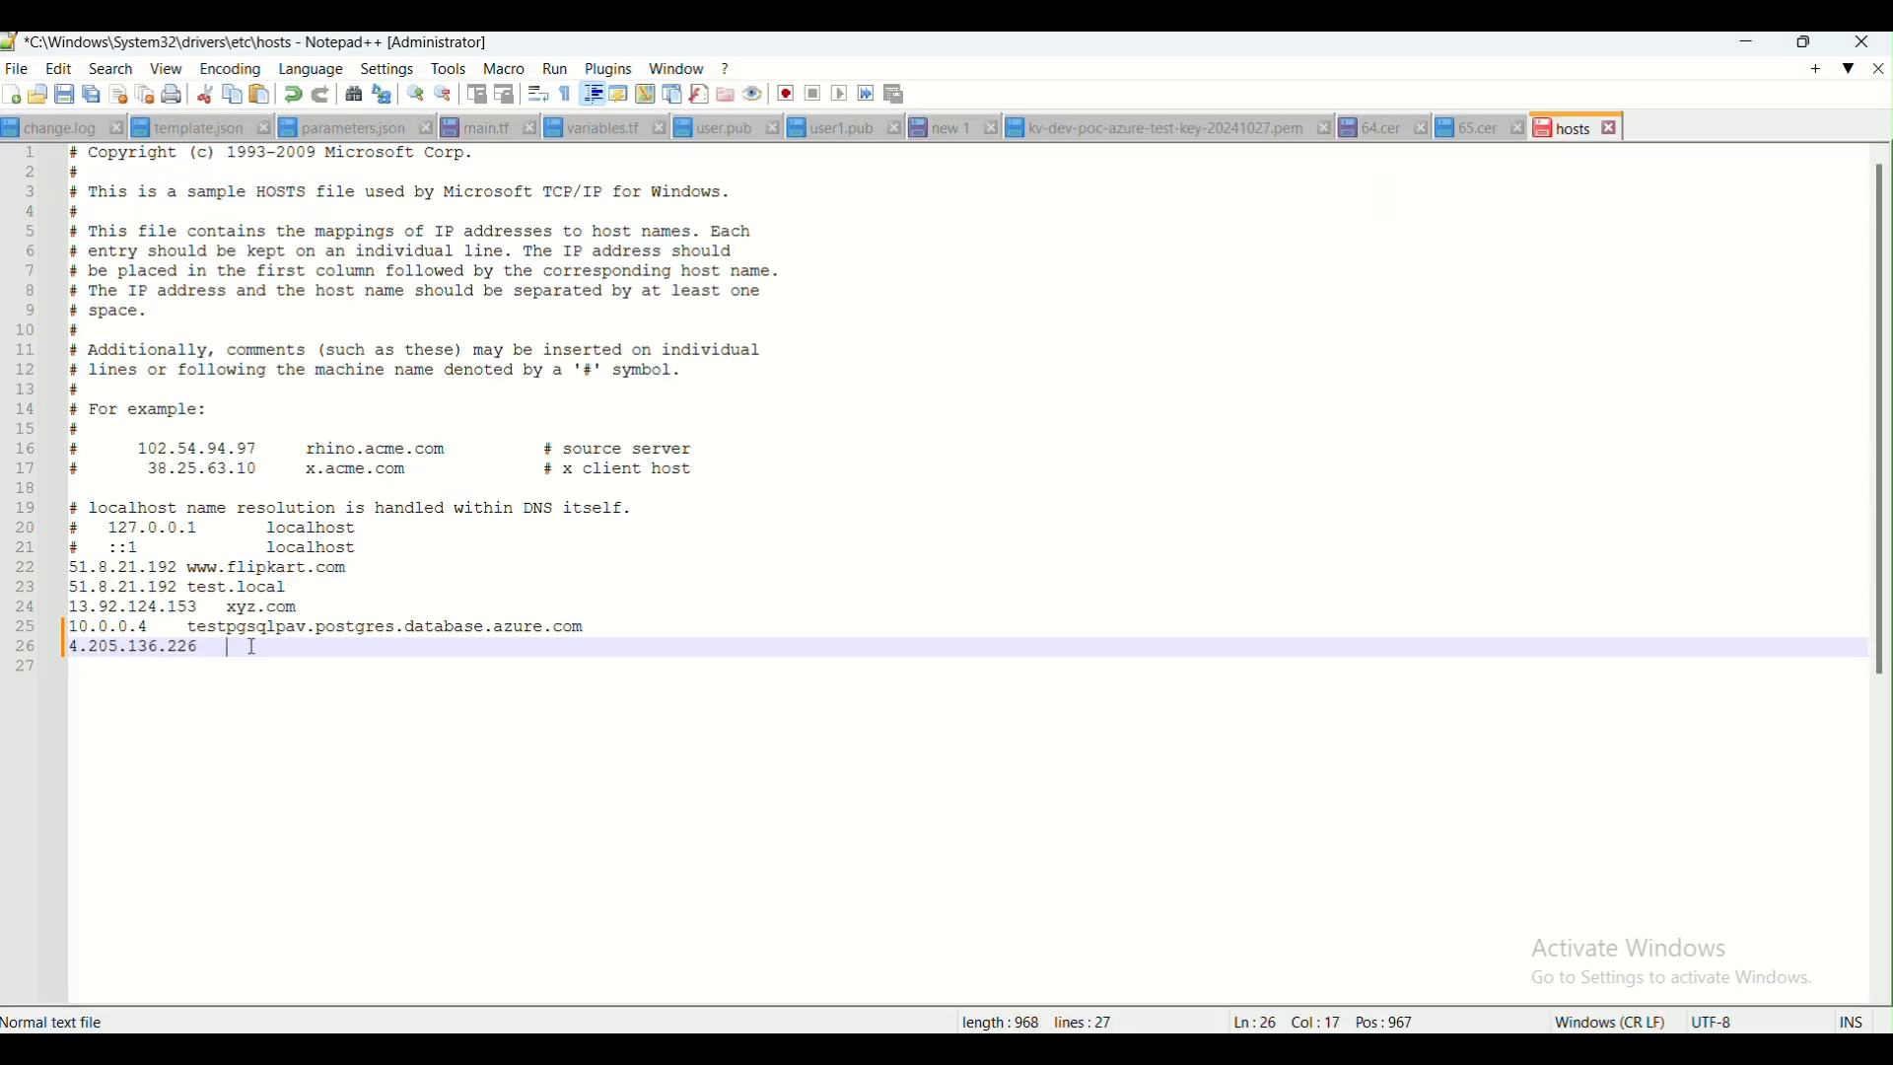
{"action": "type", "text": "www.abc.com"}
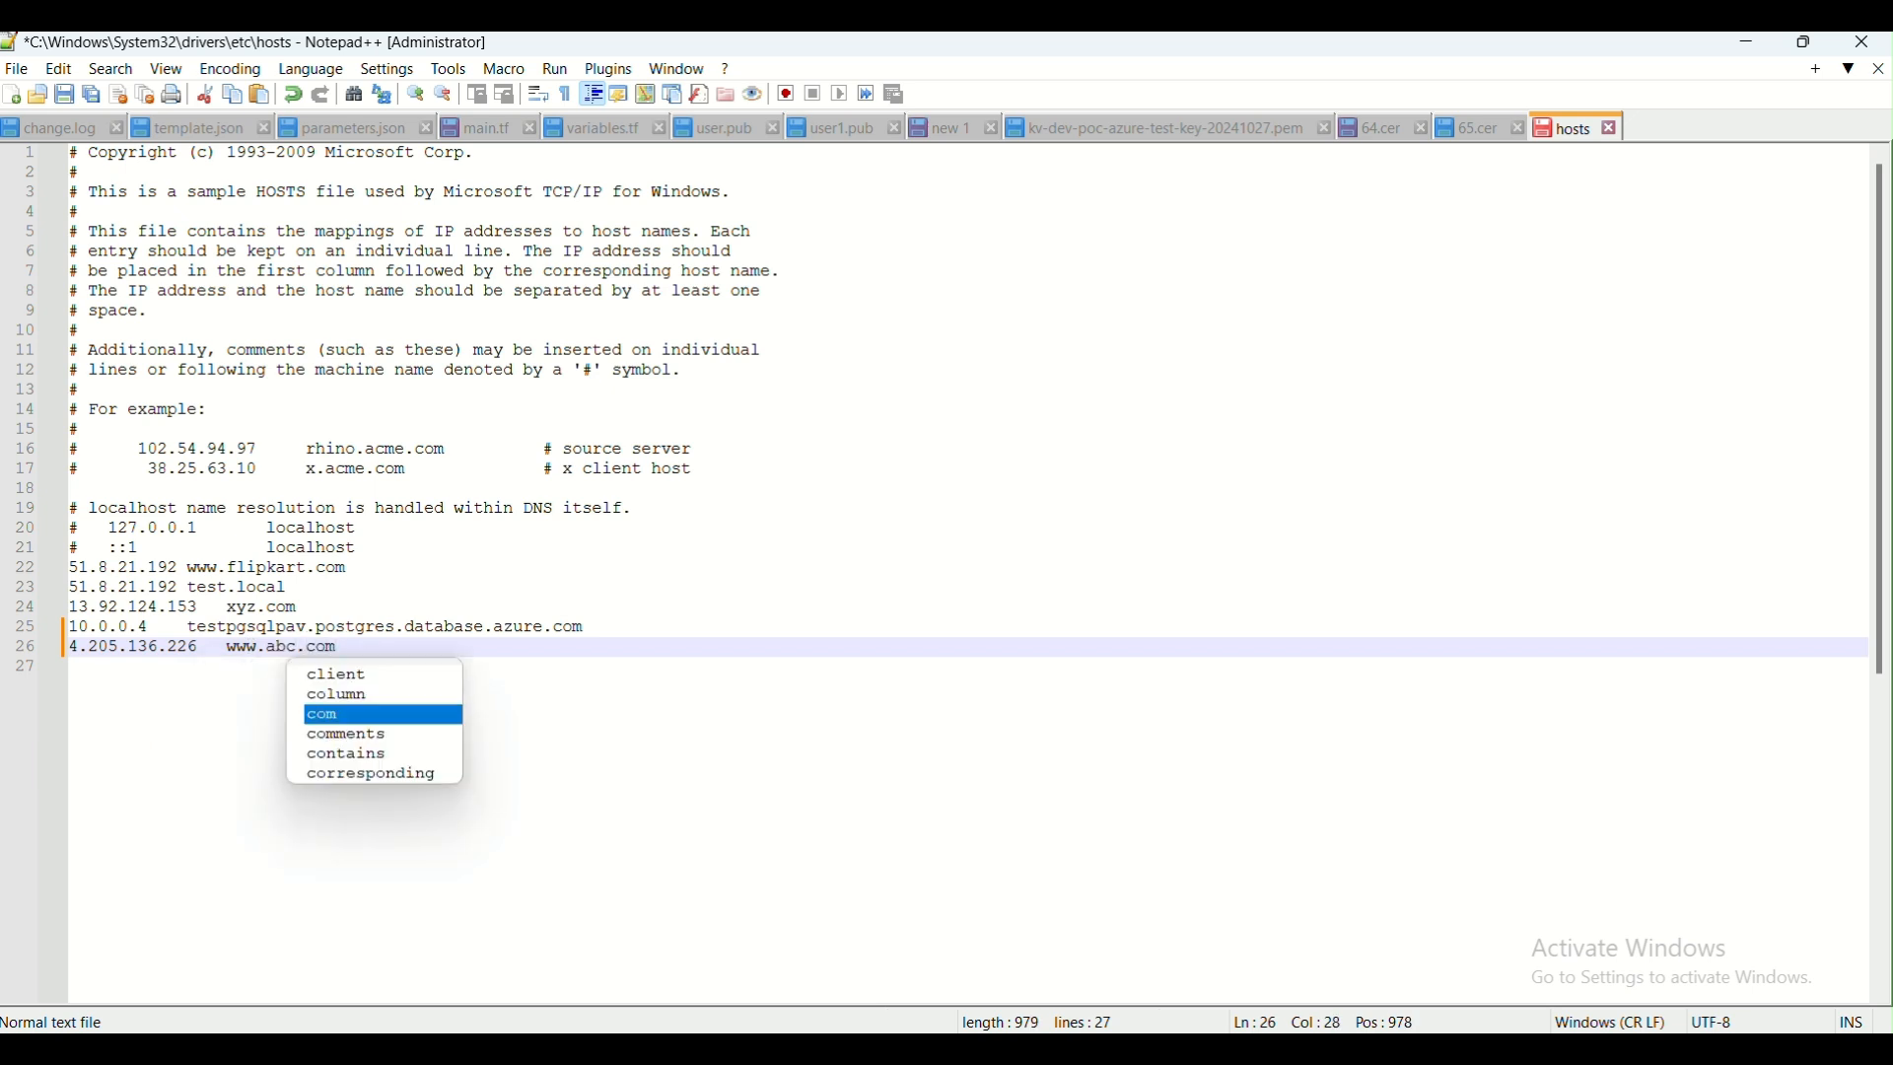
{"action": "key", "text": "ctrl+s"}
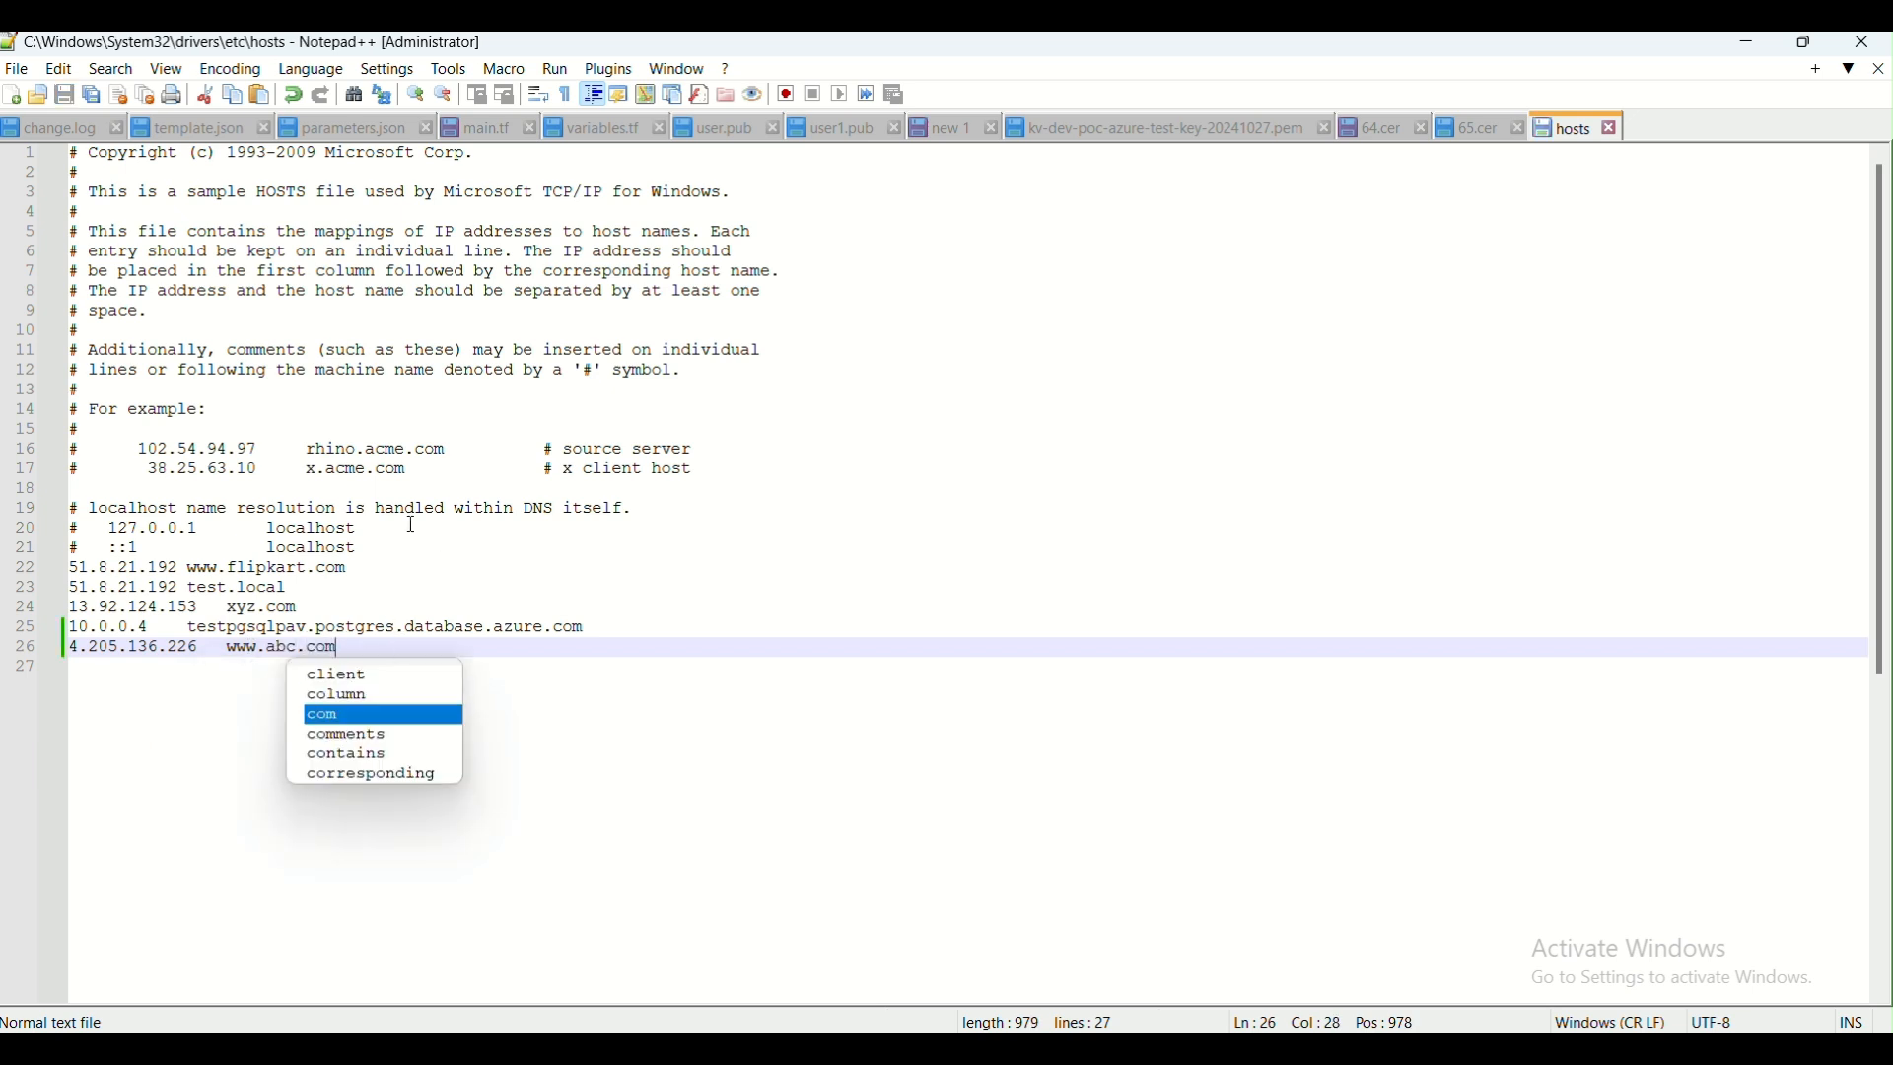
{"action": "left_click", "coordinate": [1618, 129]}
{"action": "left_click", "coordinate": [1748, 42]}
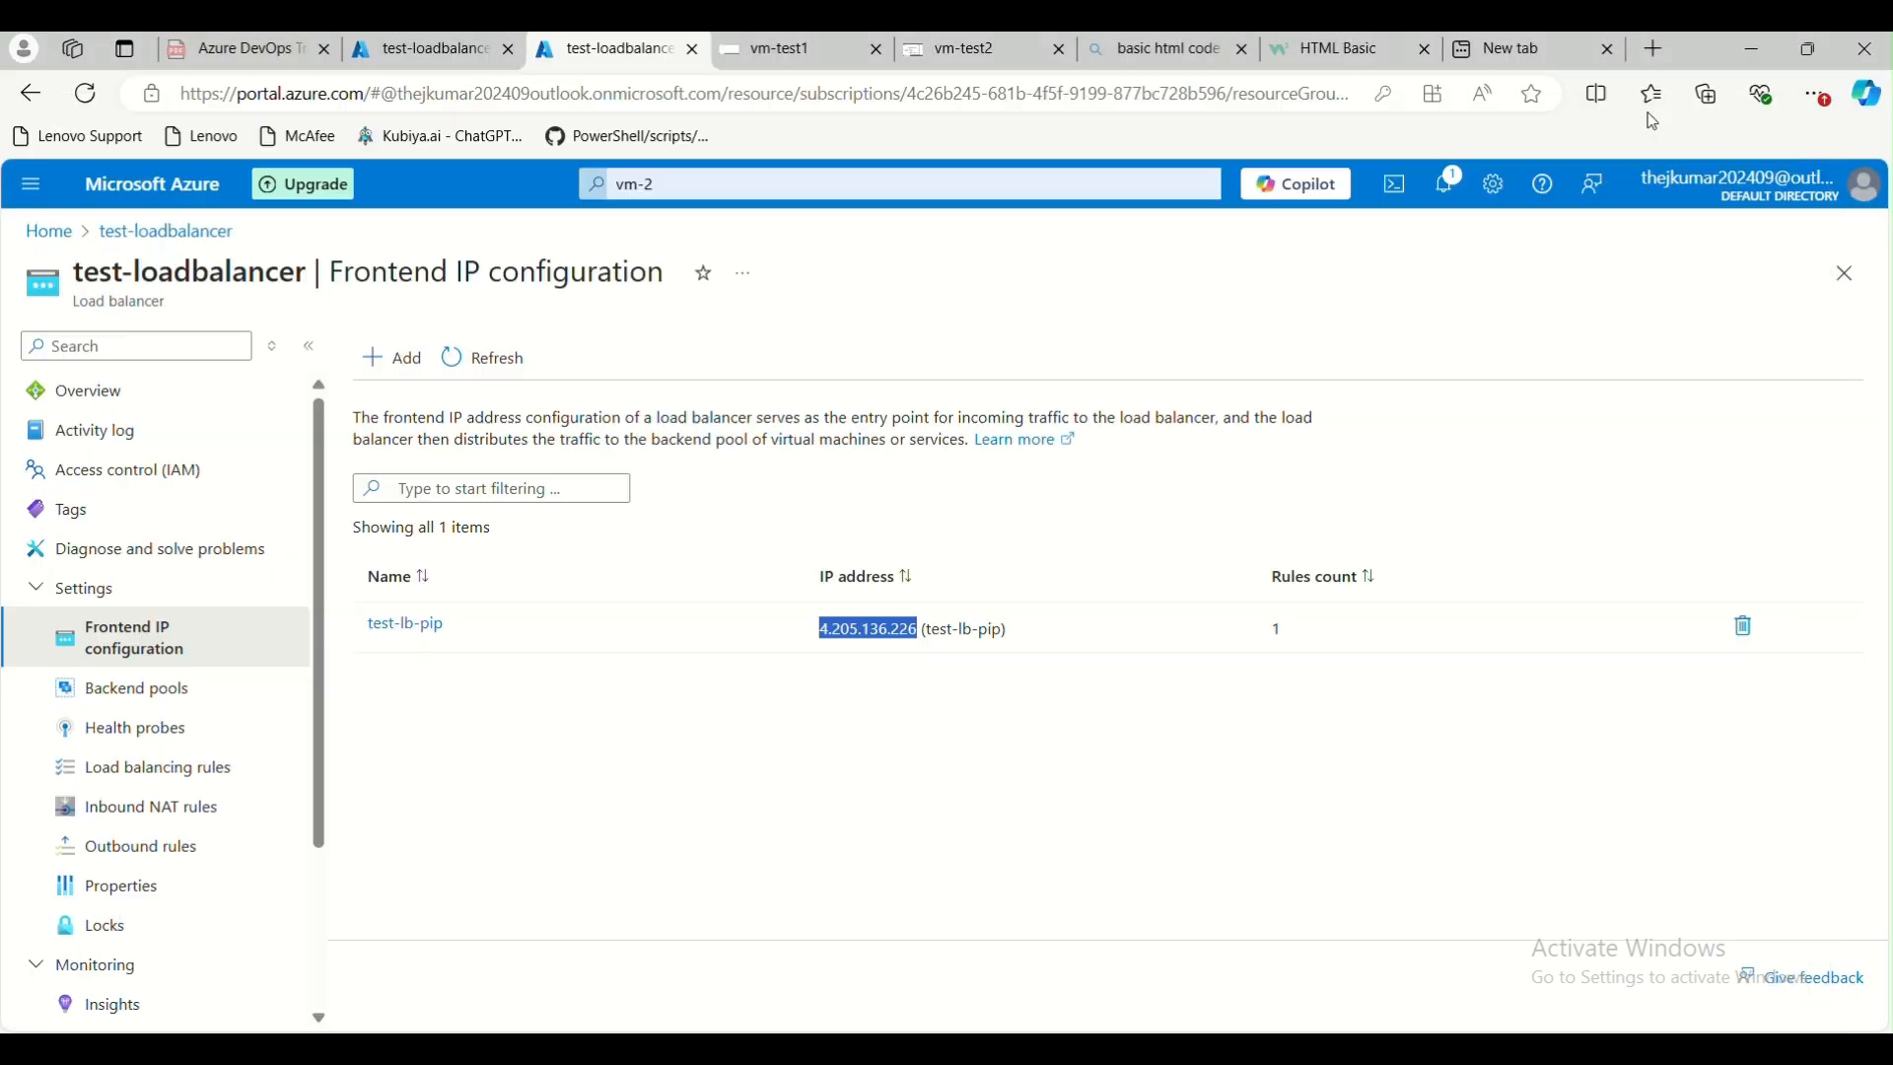
{"action": "left_click", "coordinate": [1521, 57]}
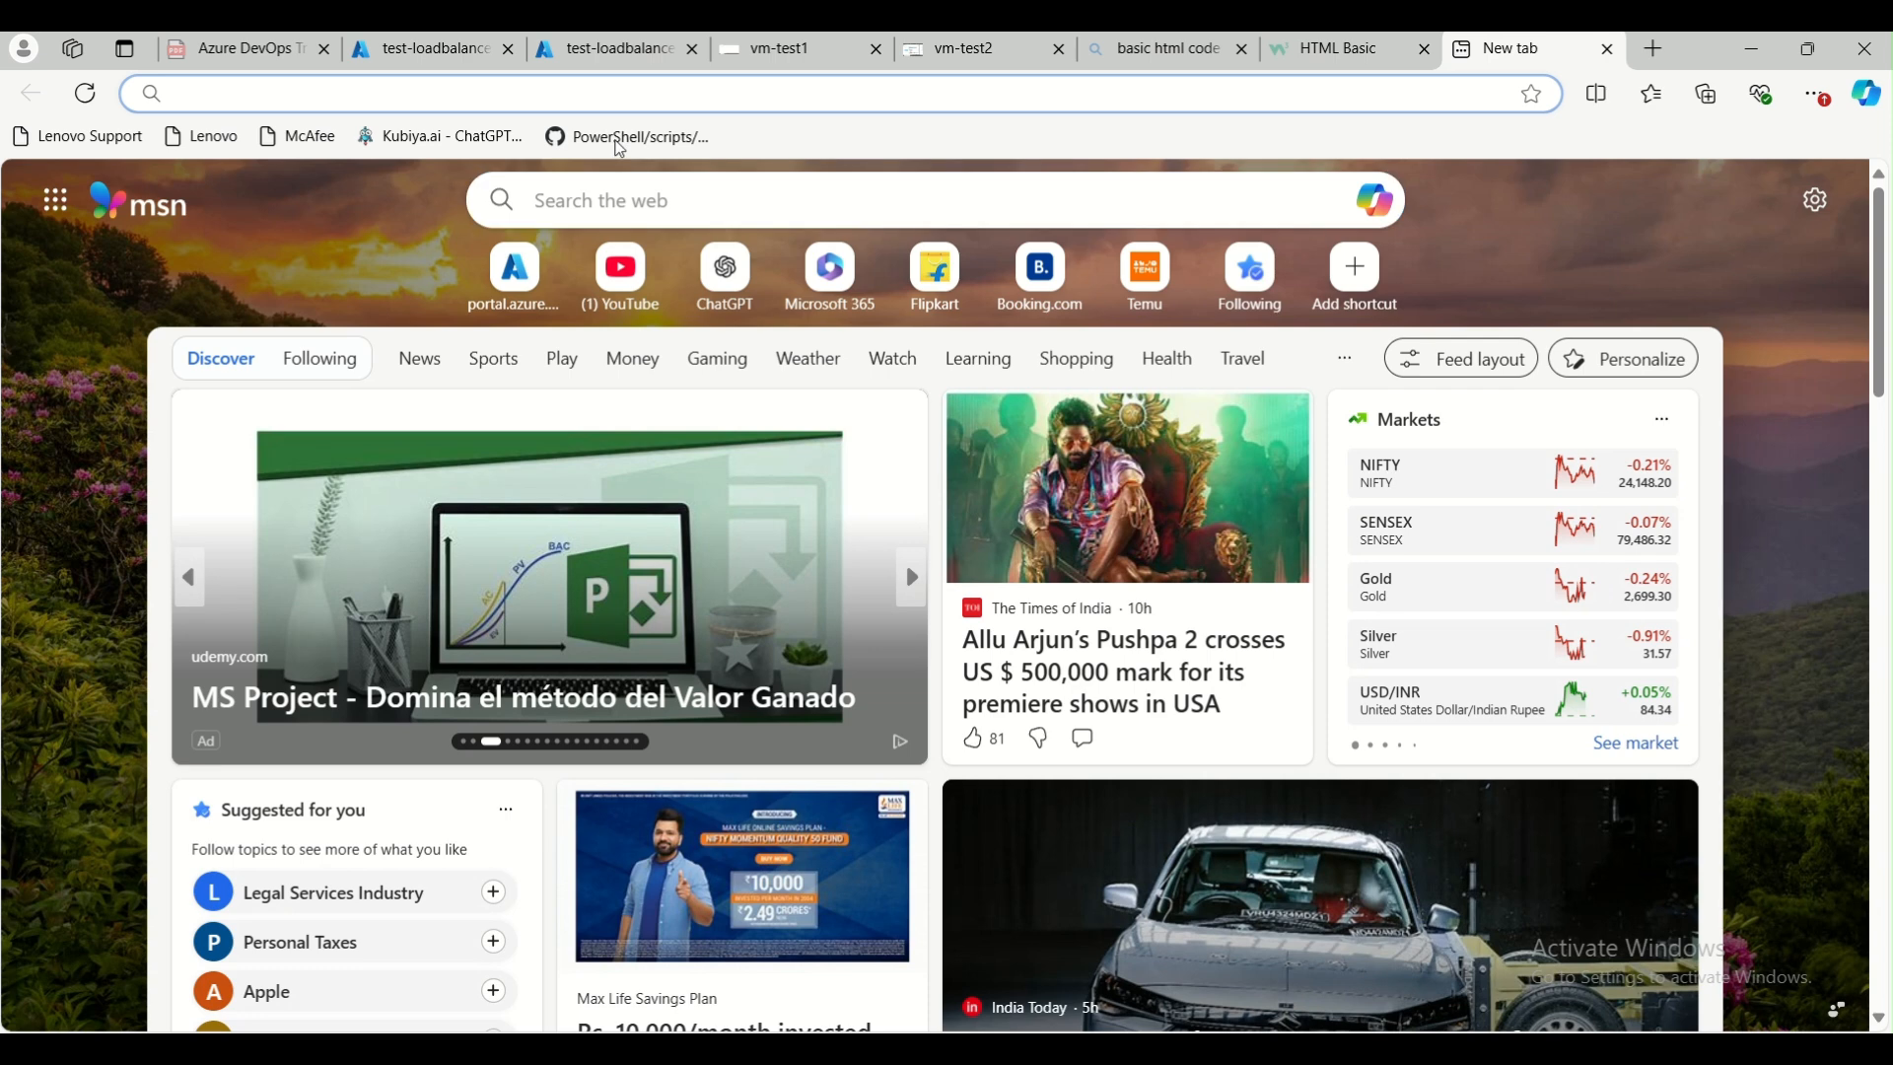
{"action": "left_click", "coordinate": [633, 103]}
{"action": "type", "text": "htt"}
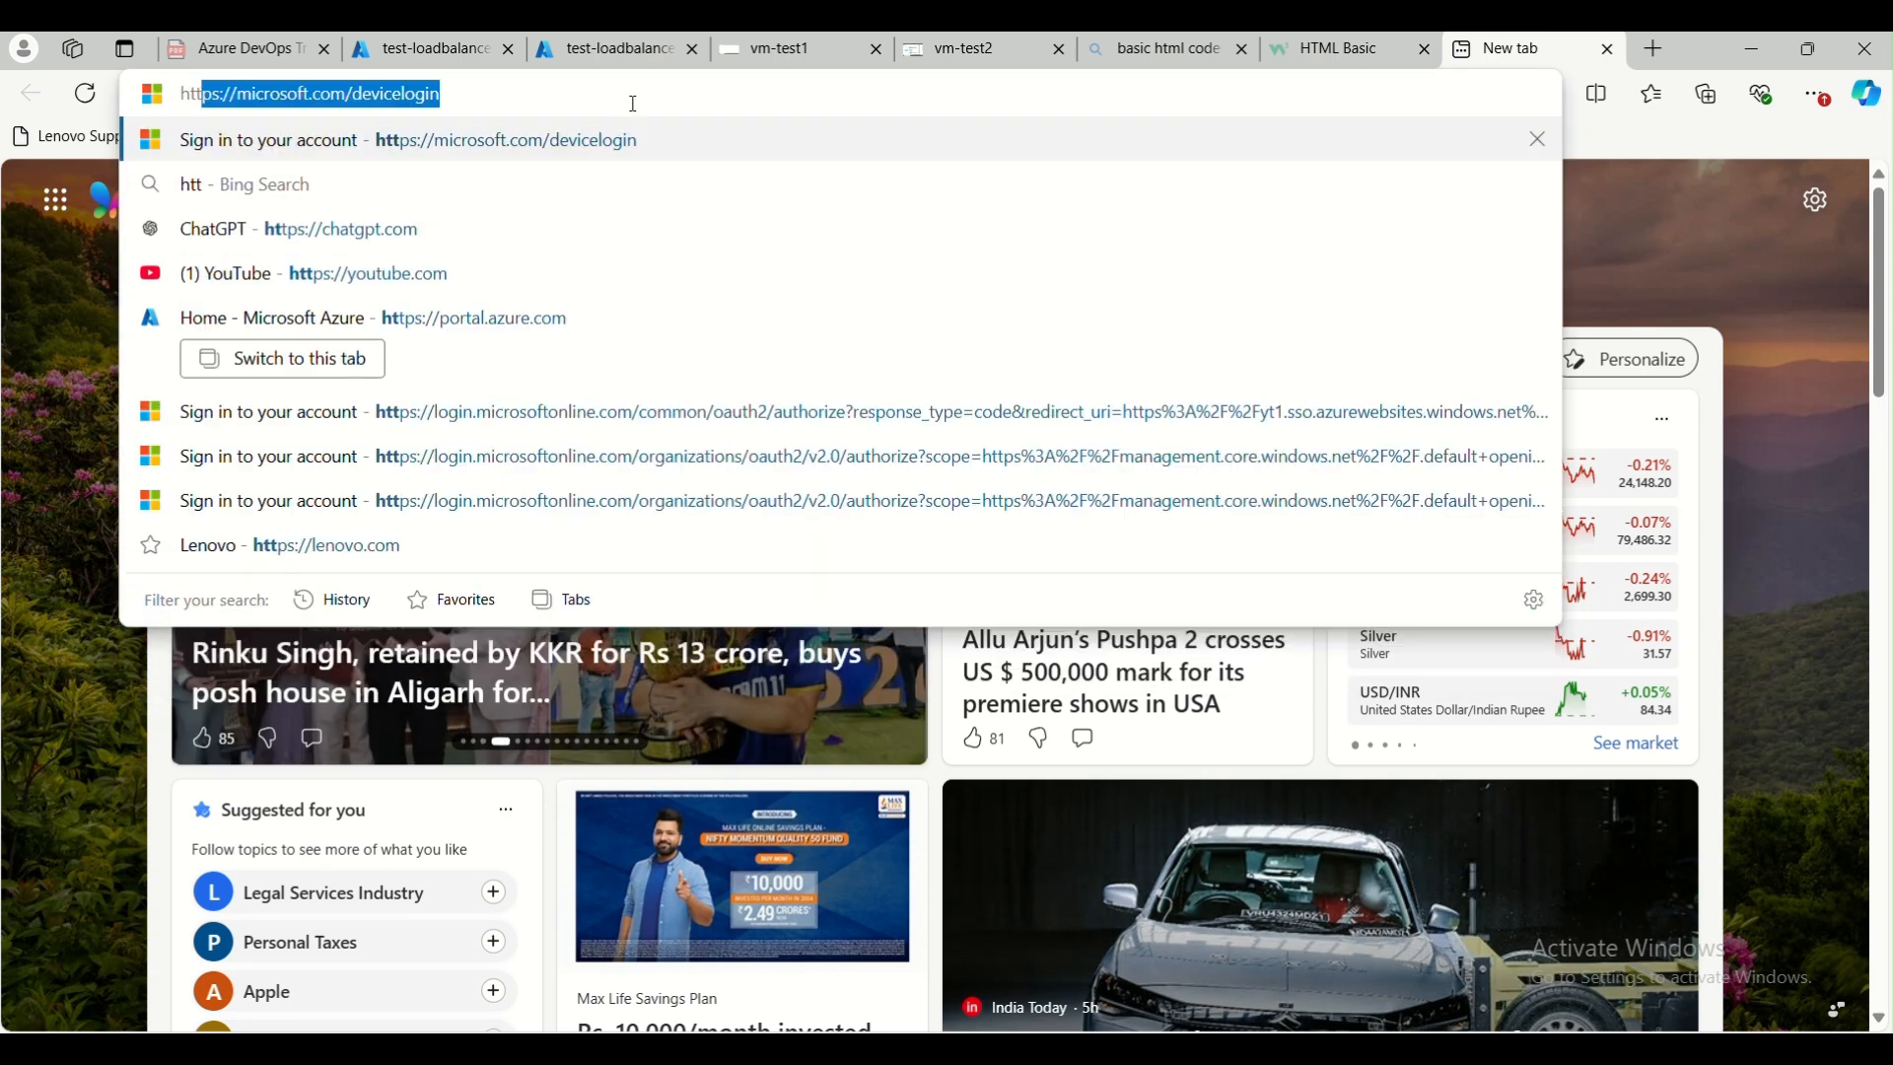
{"action": "type", "text": "p://"}
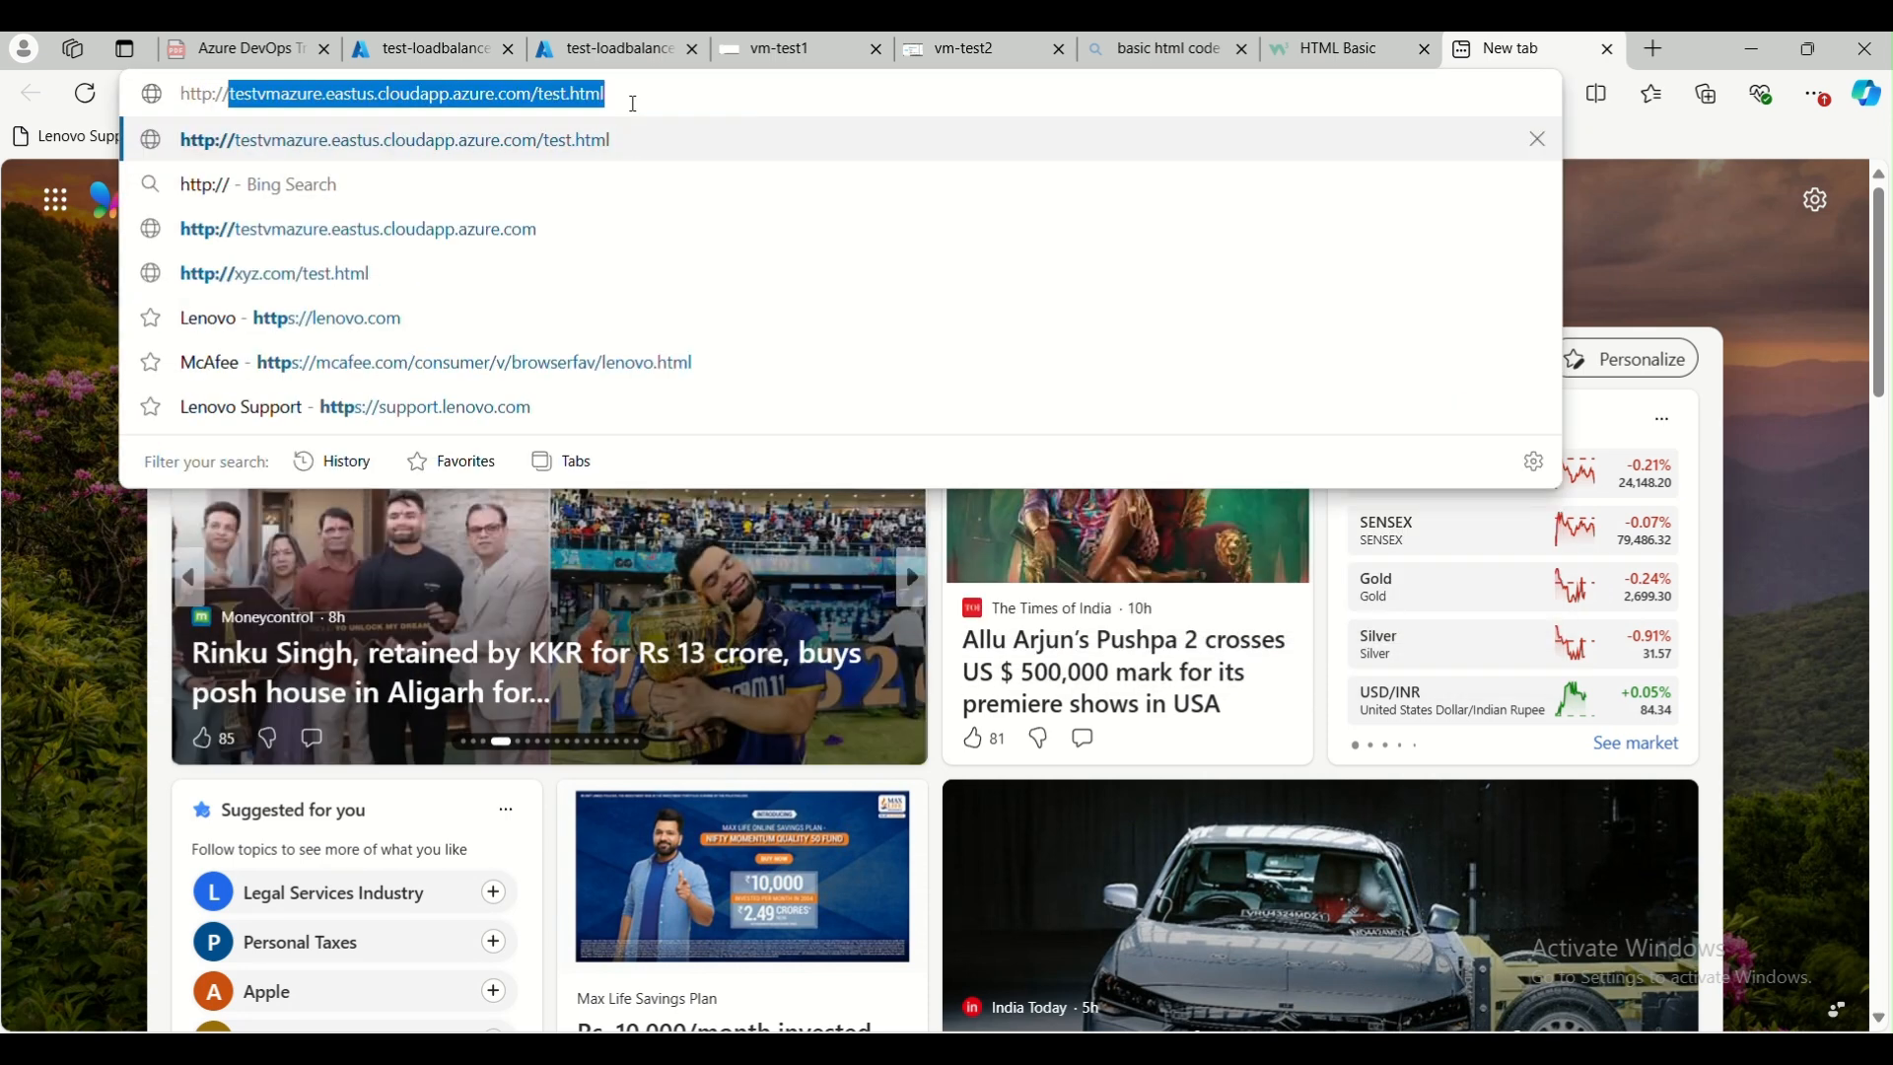
{"action": "type", "text": "www.abc"}
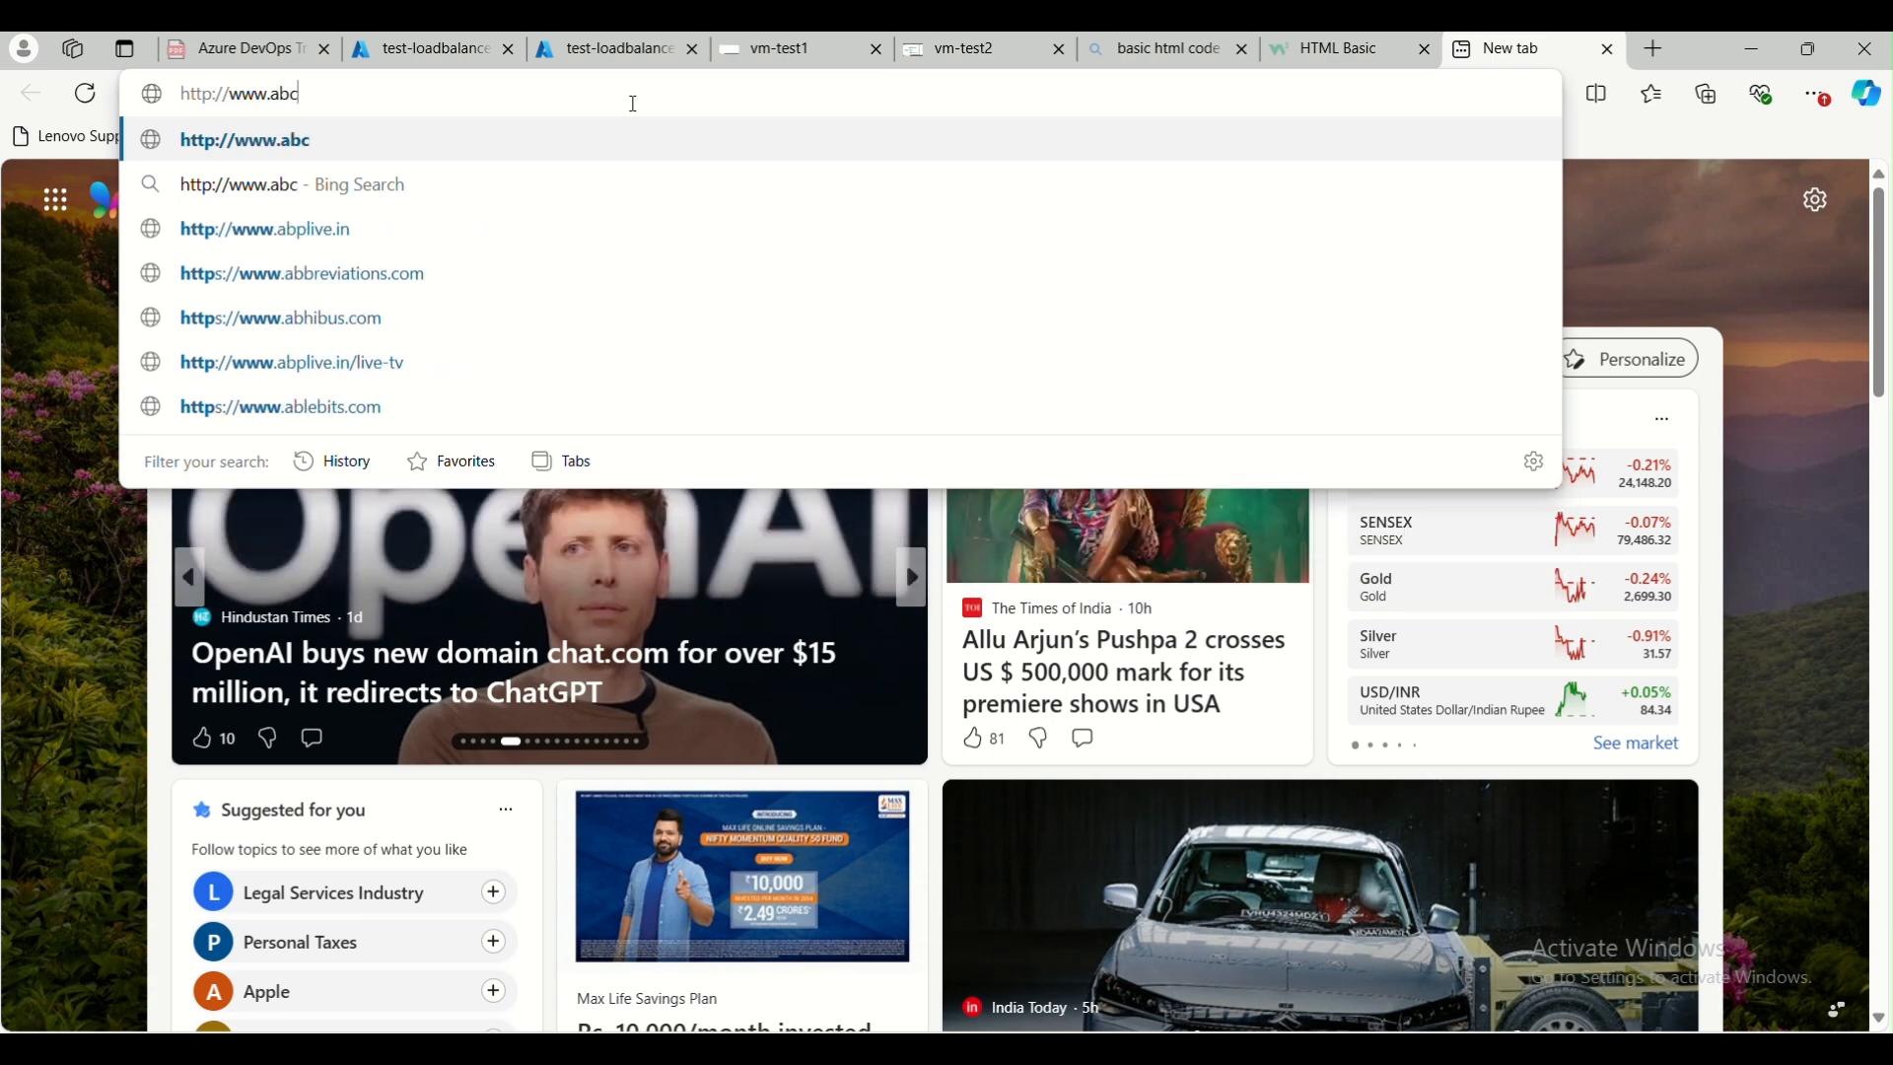
{"action": "type", "text": ".com/"}
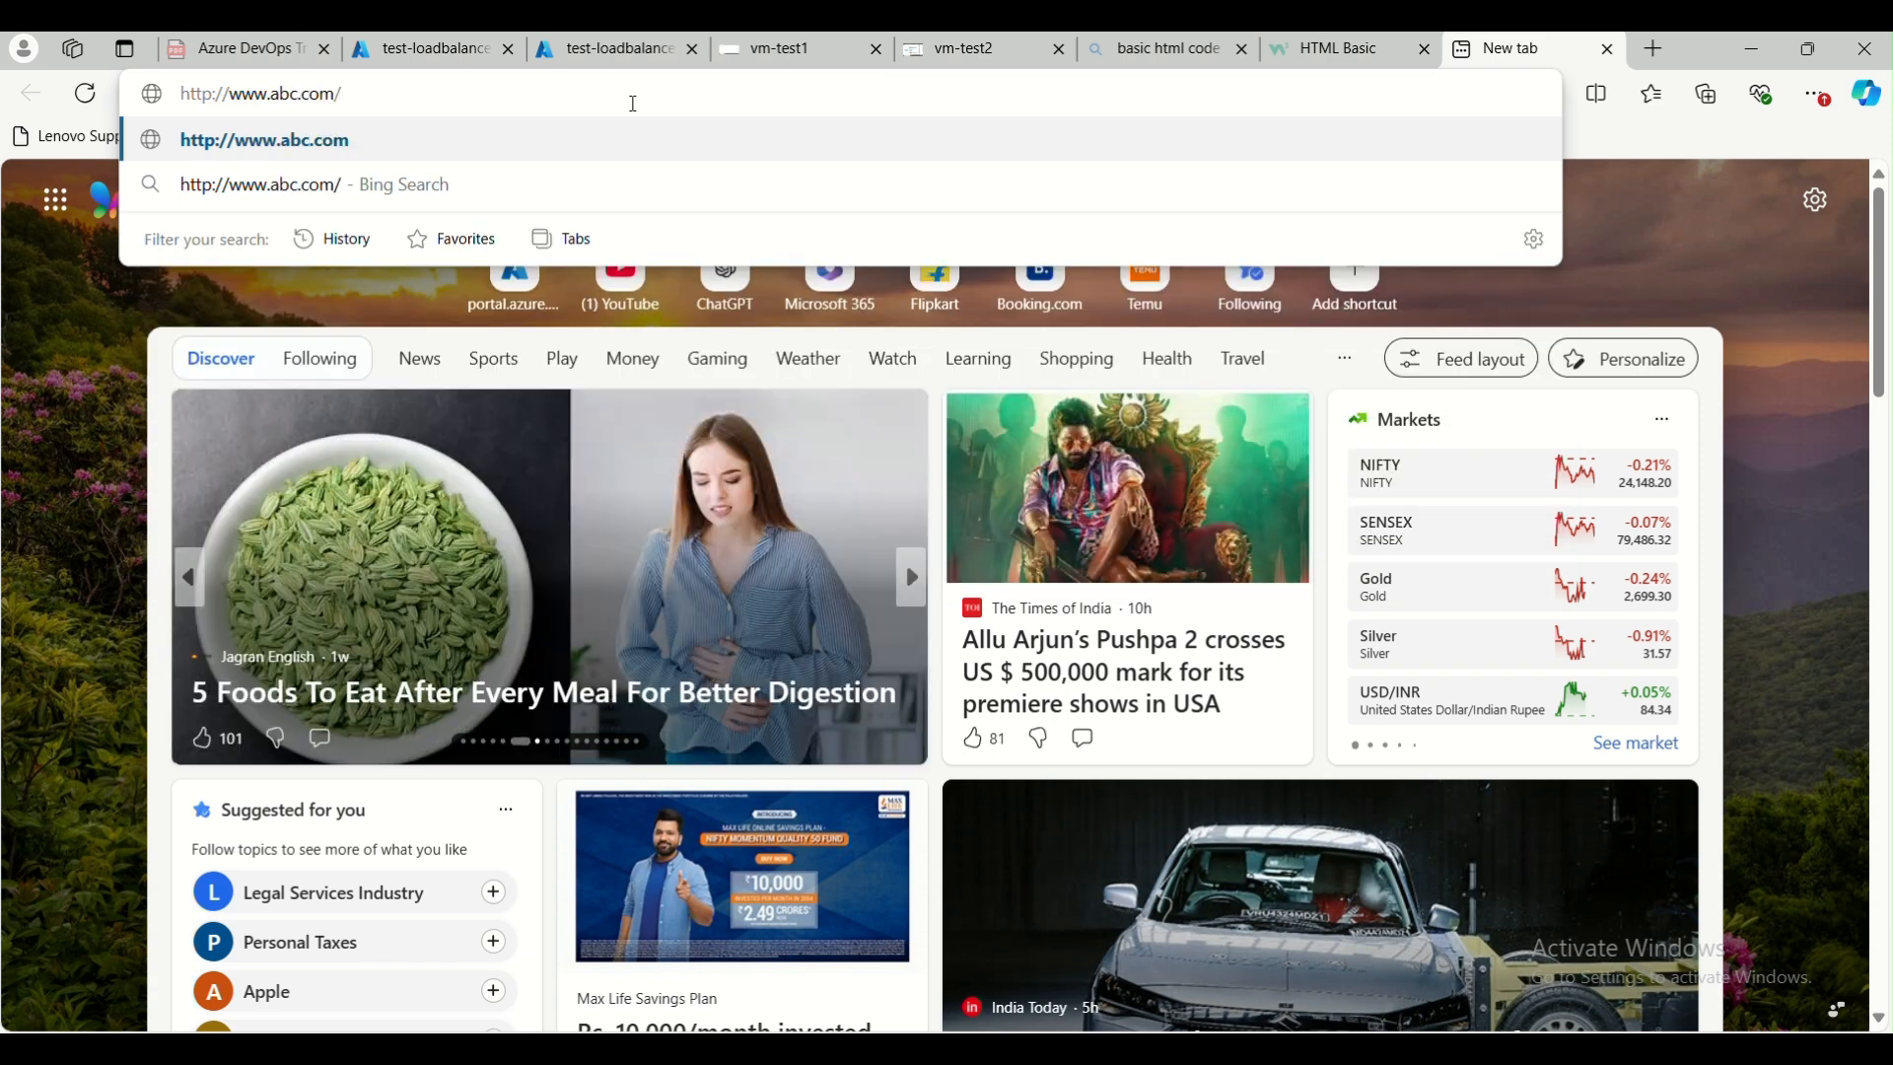
{"action": "key", "text": "Return"}
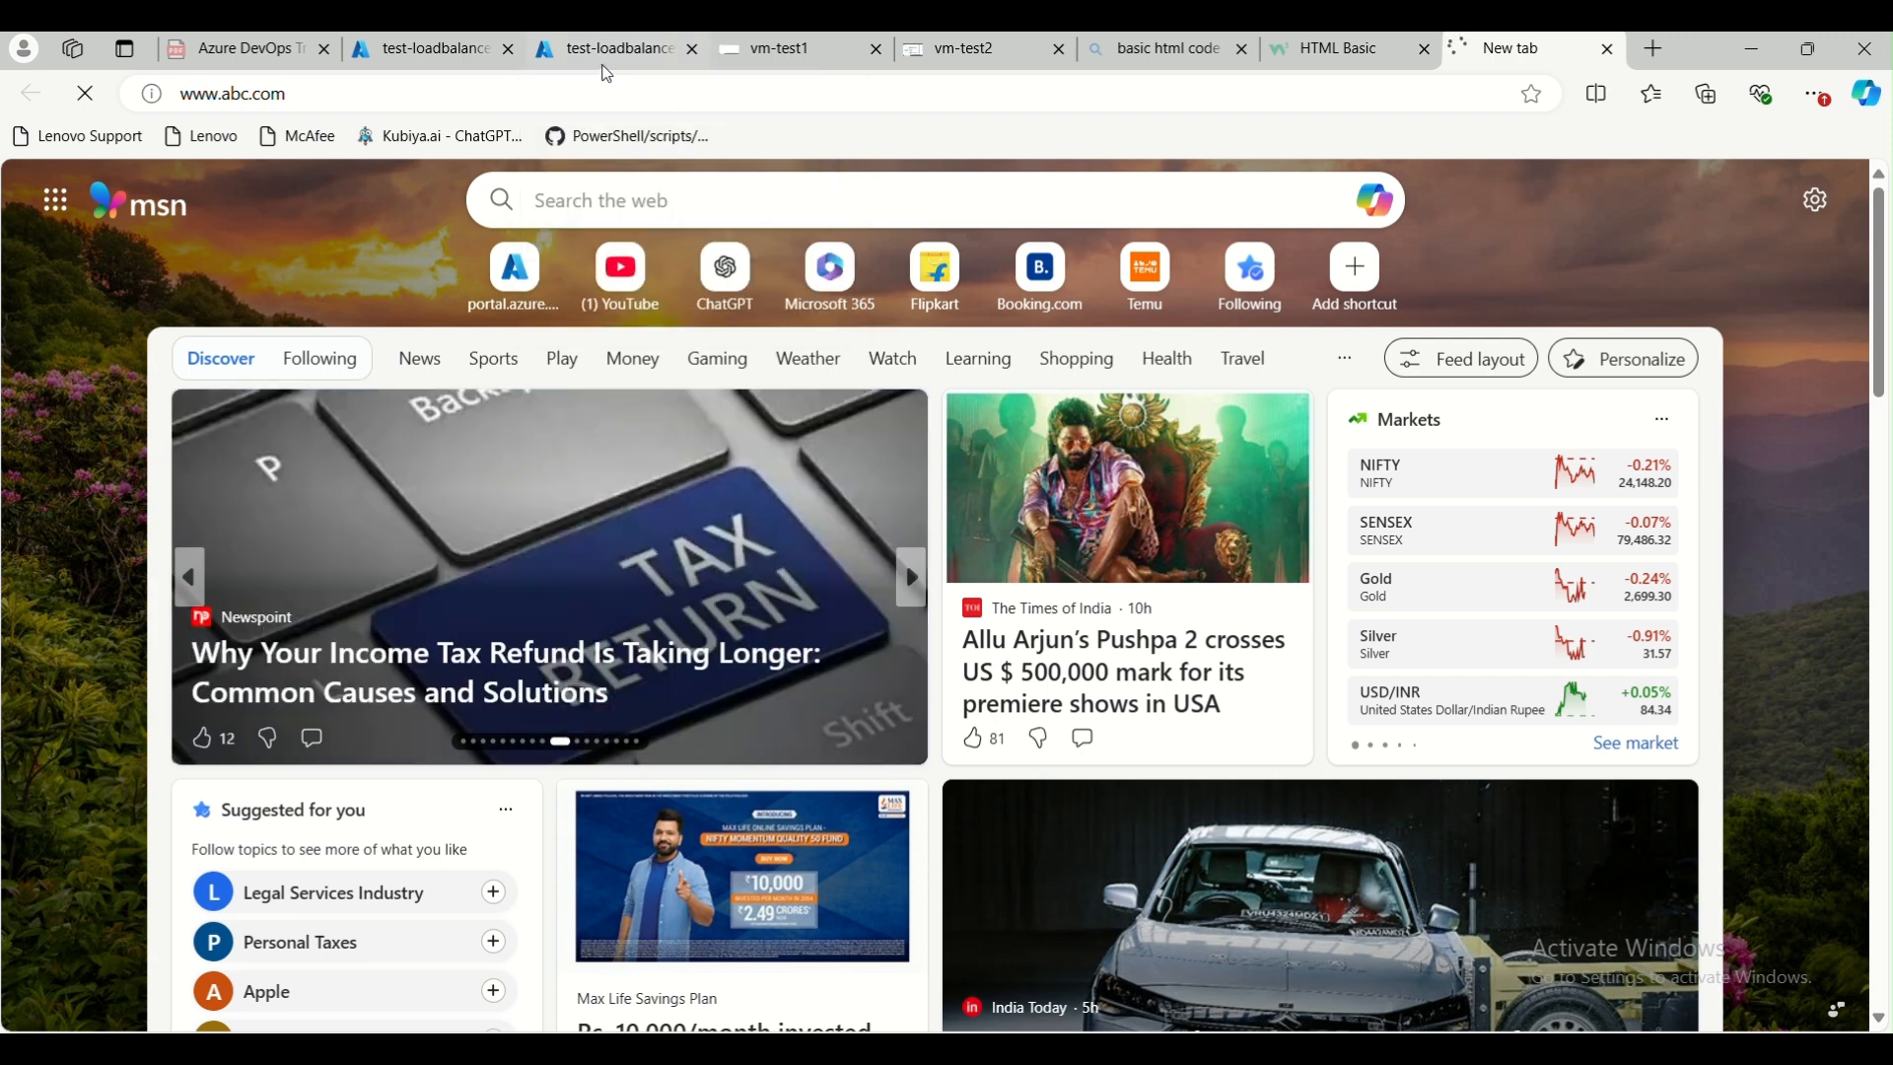
{"action": "mouse_move", "coordinate": [604, 59]}
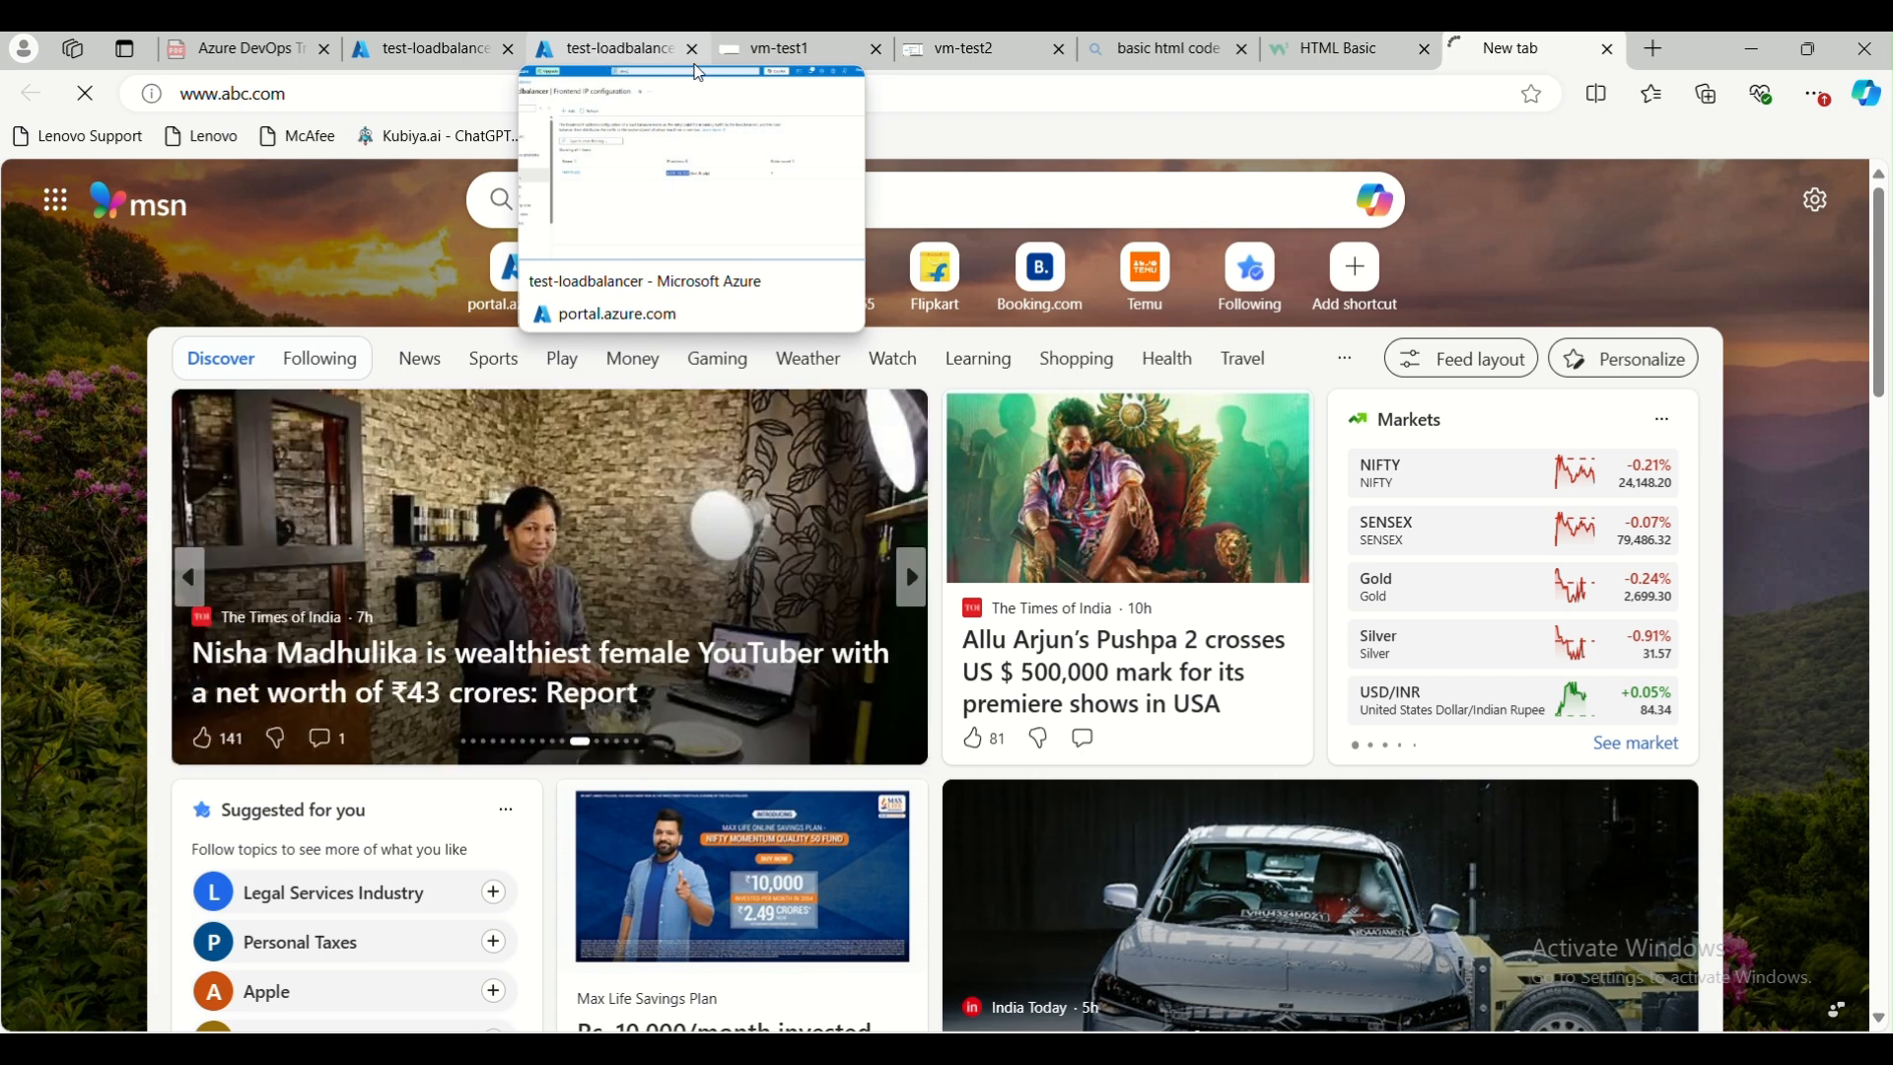
Switch to the Azure portal and open the hub virtual network linked from the vm-test1 virtual machine's overview
{"action": "mouse_move", "coordinate": [751, 55]}
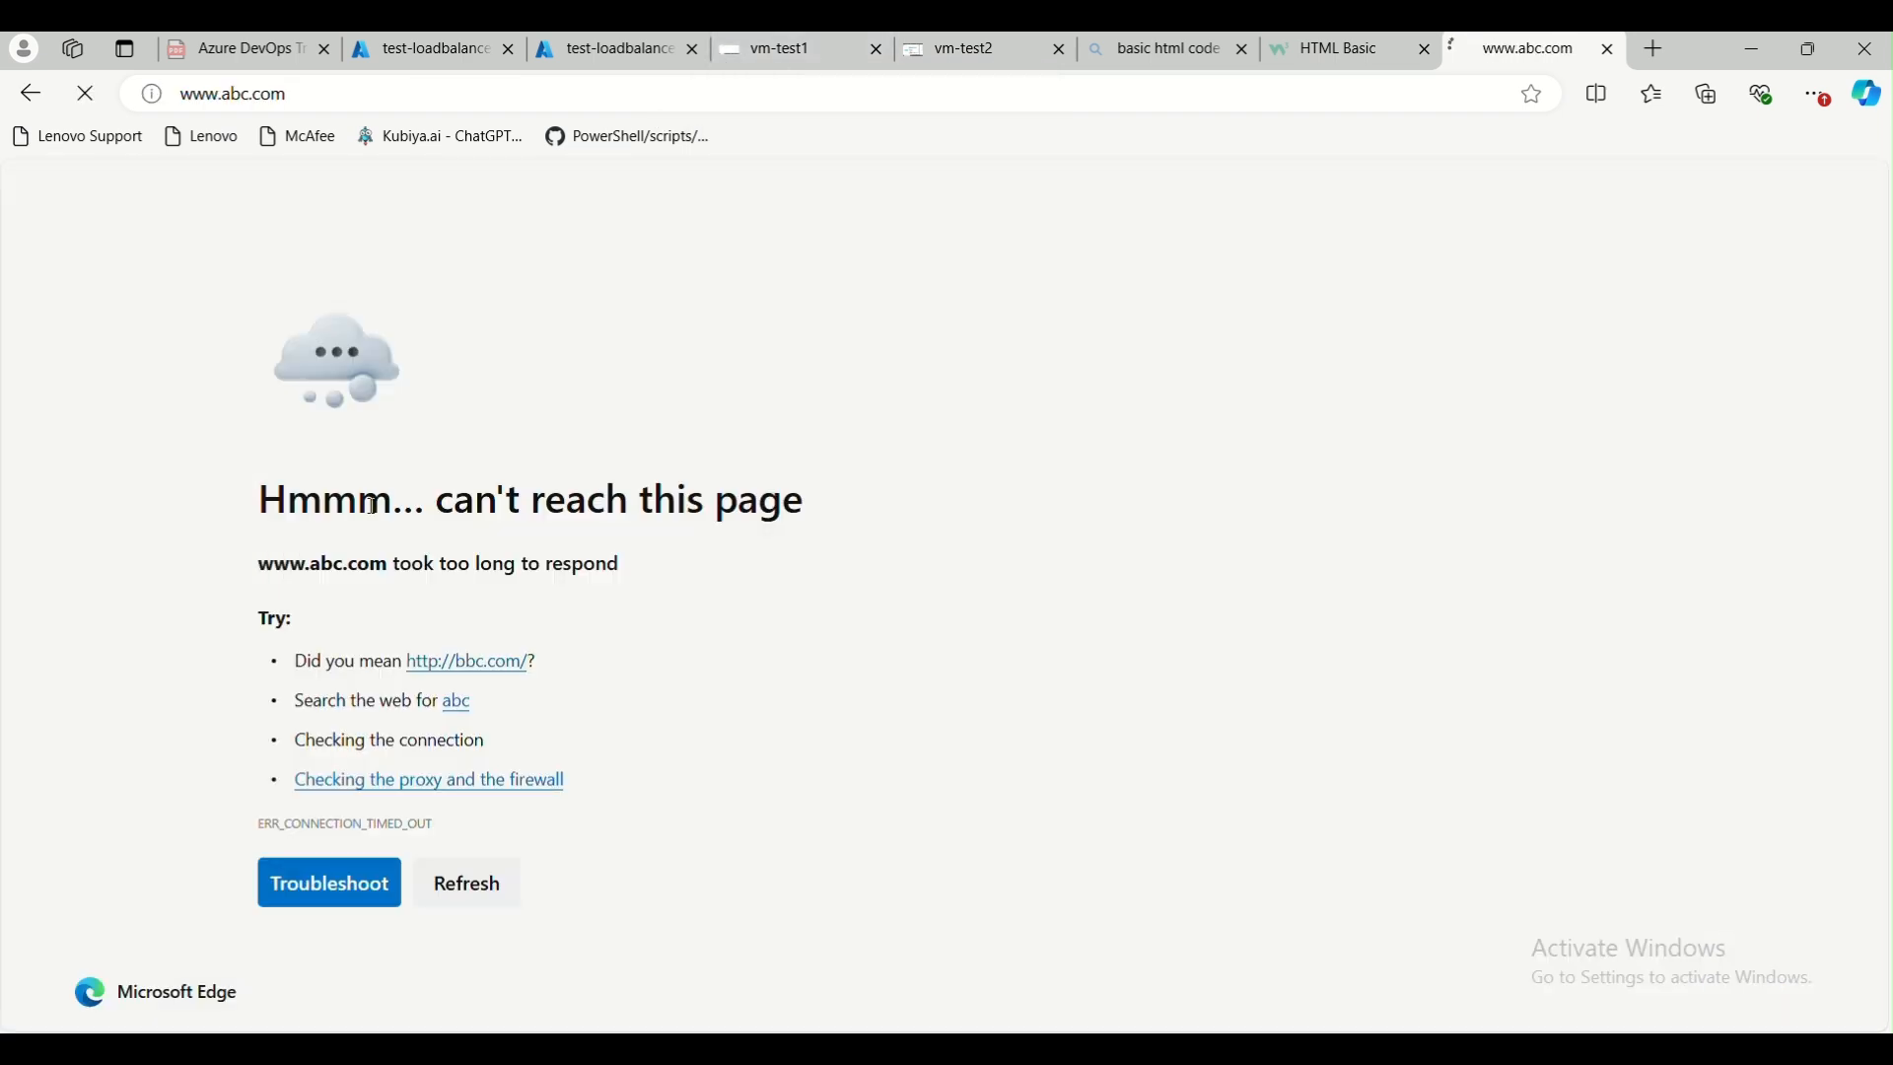
{"action": "left_click", "coordinate": [738, 53]}
{"action": "left_click", "coordinate": [618, 55]}
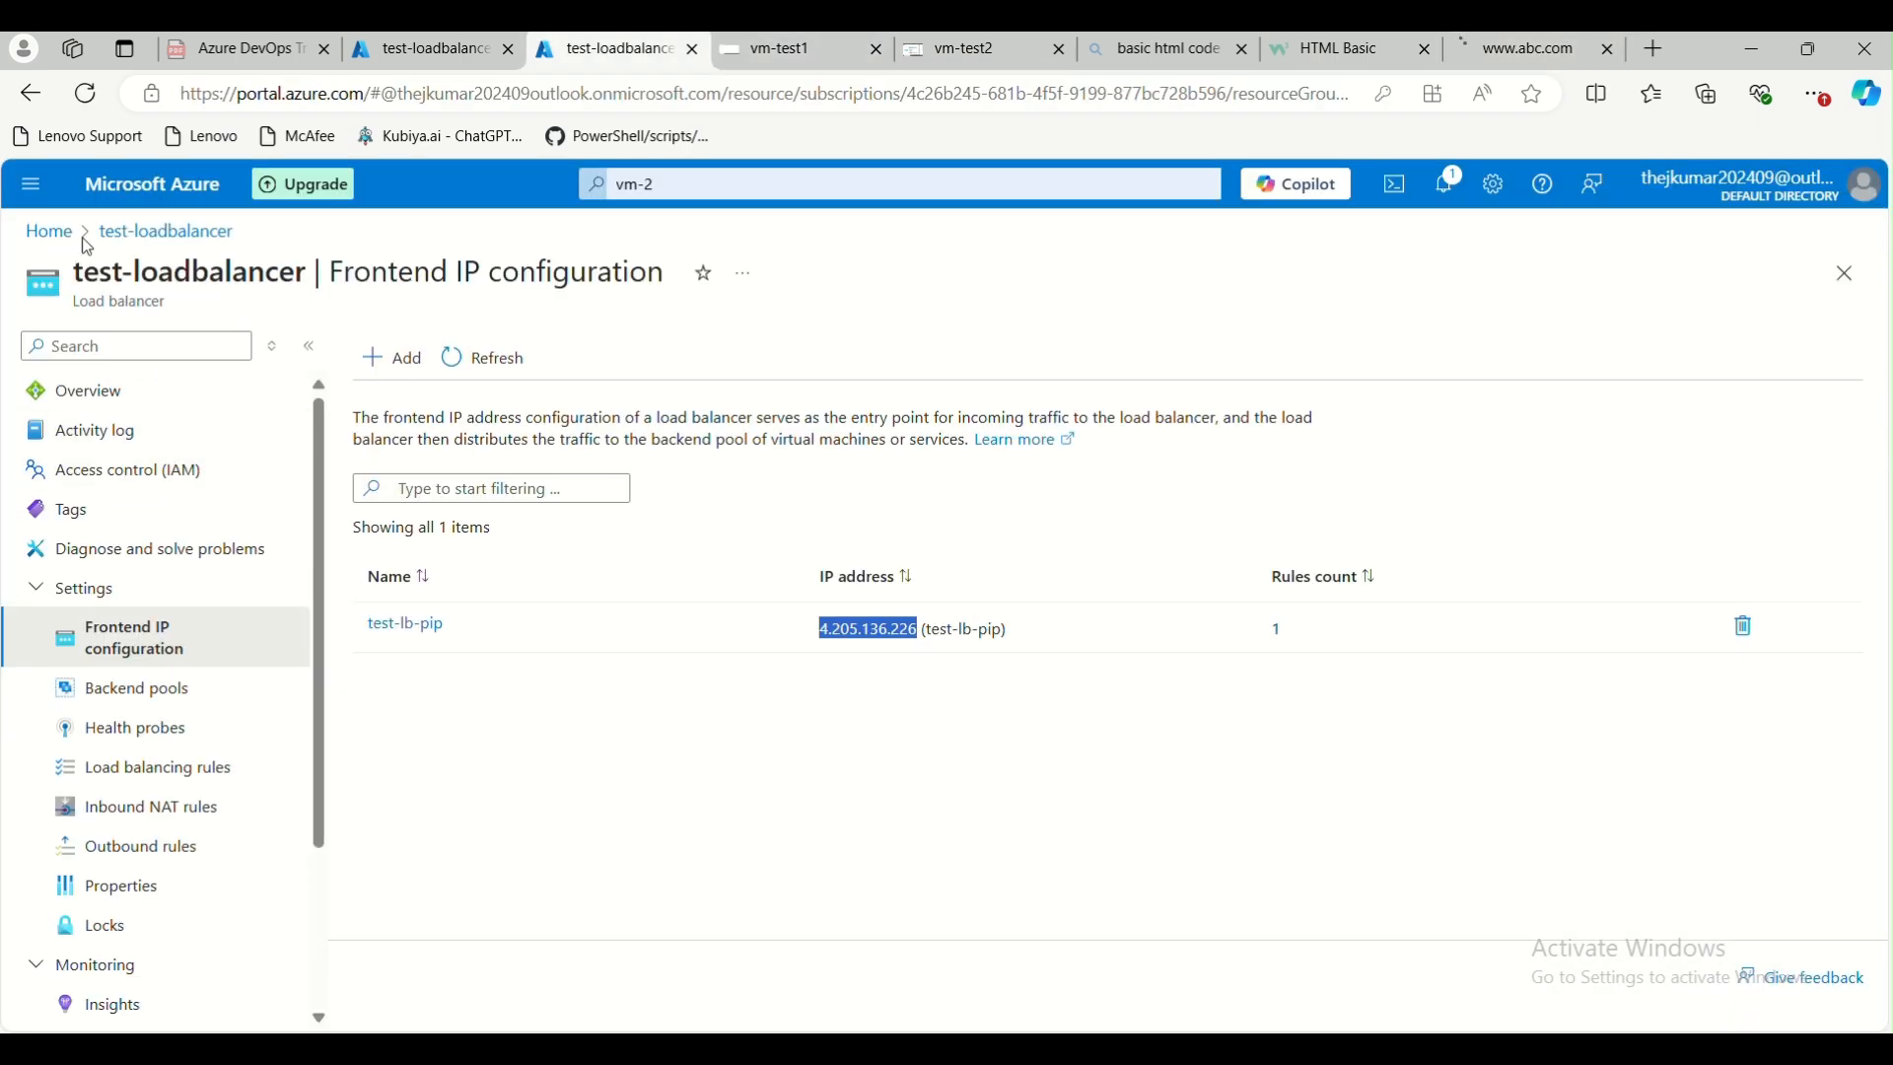
{"action": "left_click", "coordinate": [50, 232]}
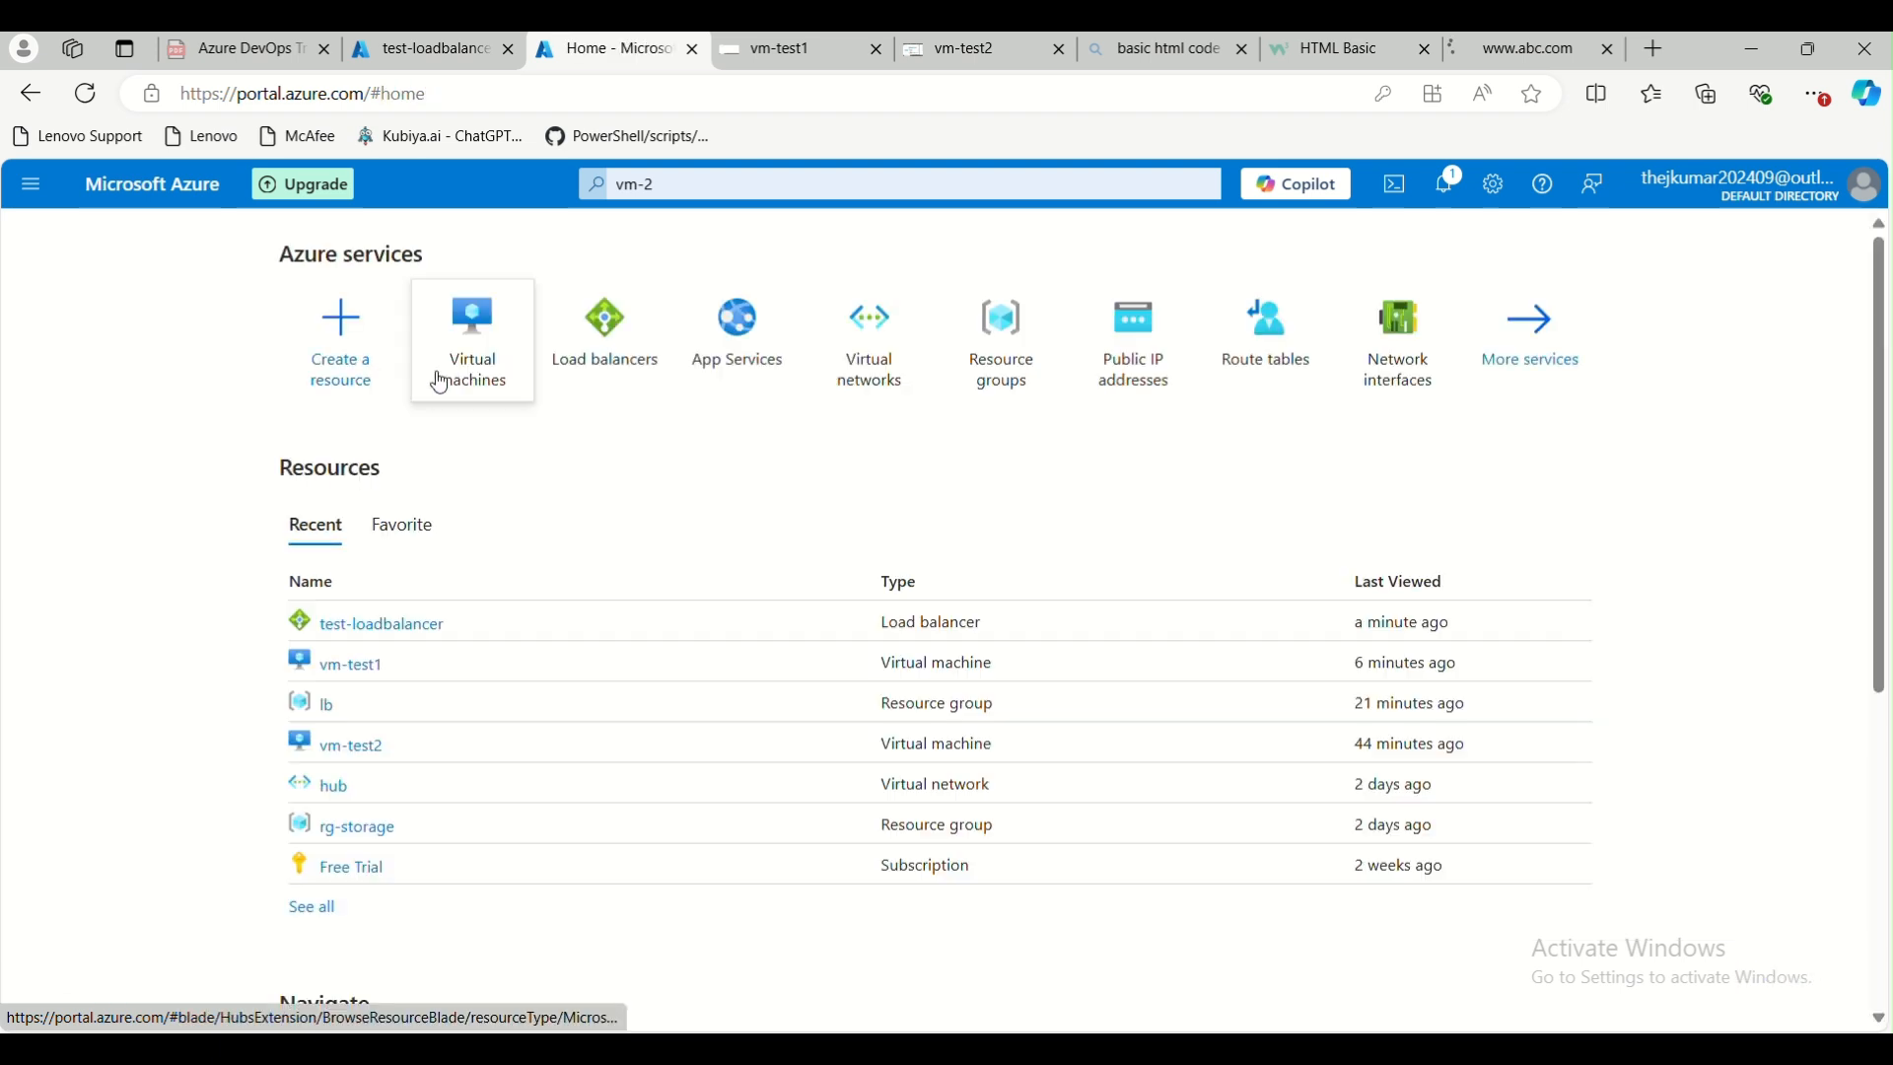
{"action": "left_click", "coordinate": [357, 668]}
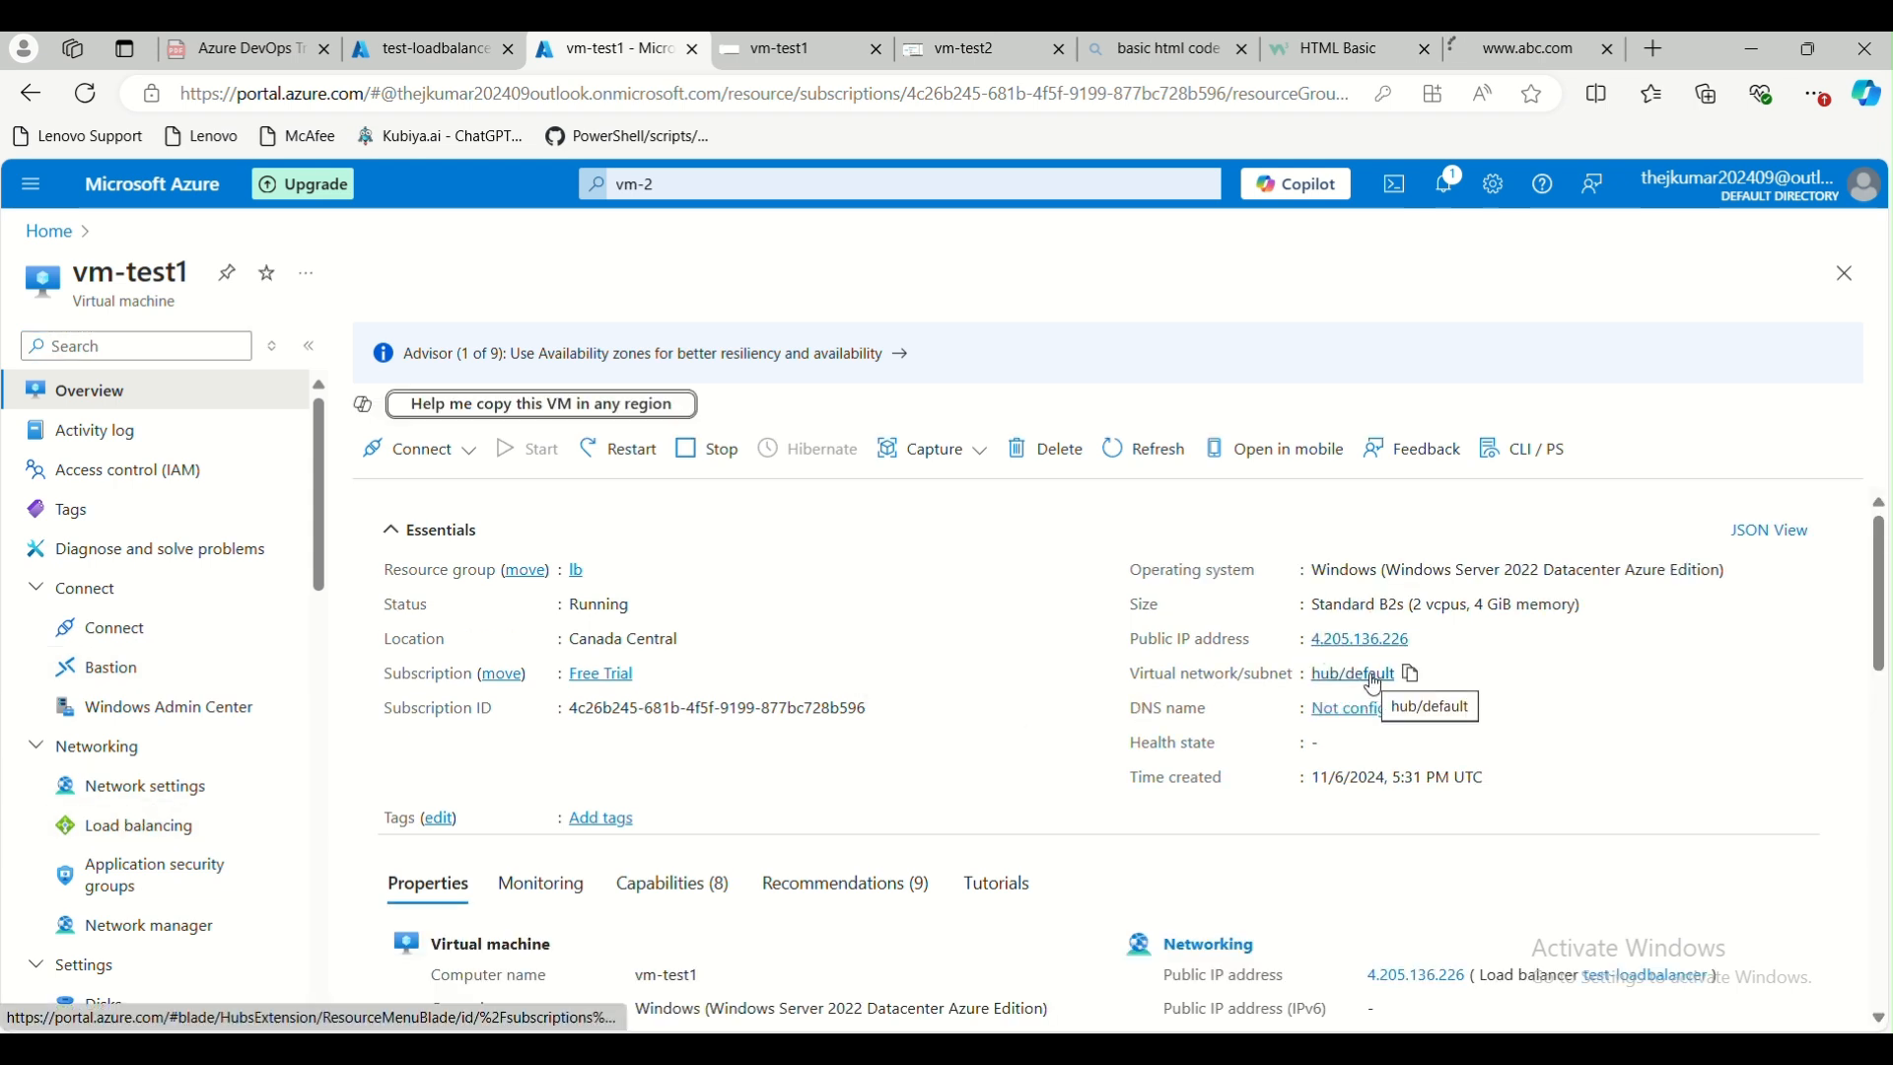
{"action": "left_click", "coordinate": [1356, 674]}
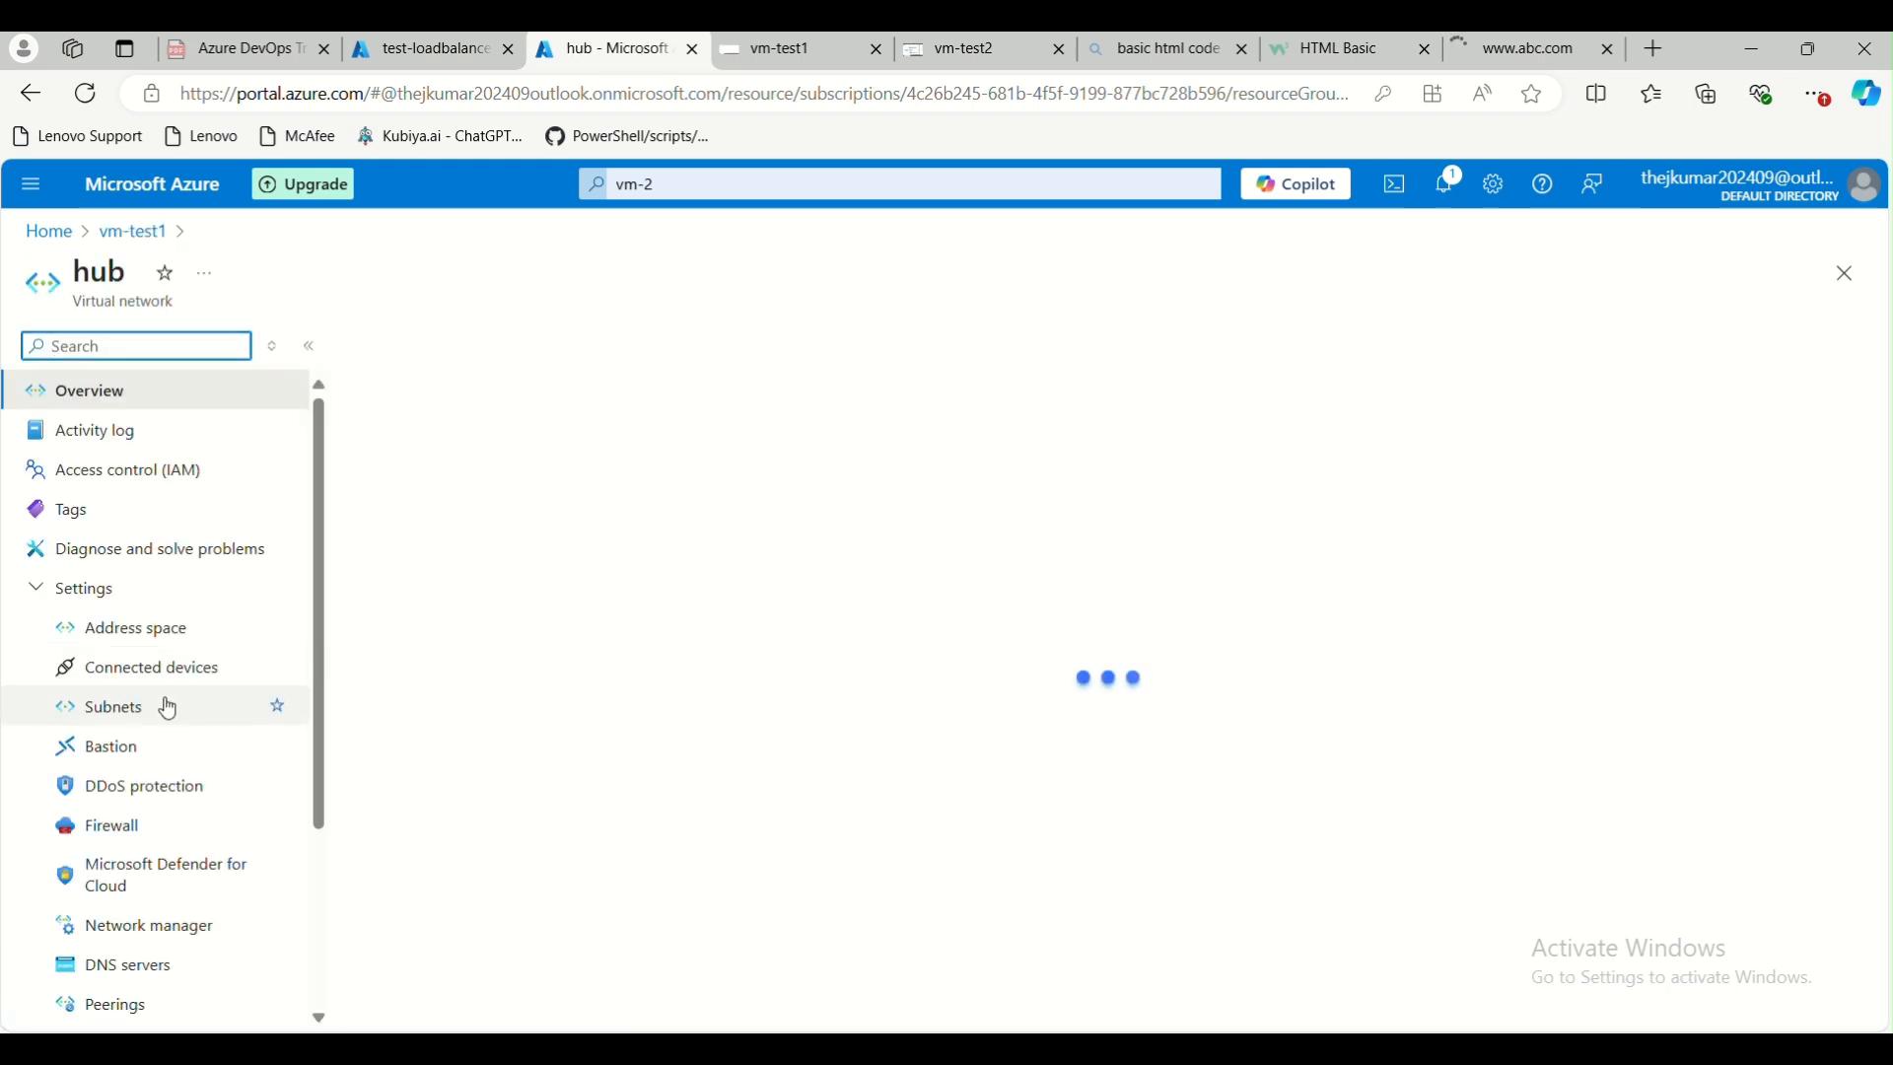
Examine the default subnet's settings in the hub virtual network's subnet list and close its details without changes
{"action": "left_click", "coordinate": [165, 707]}
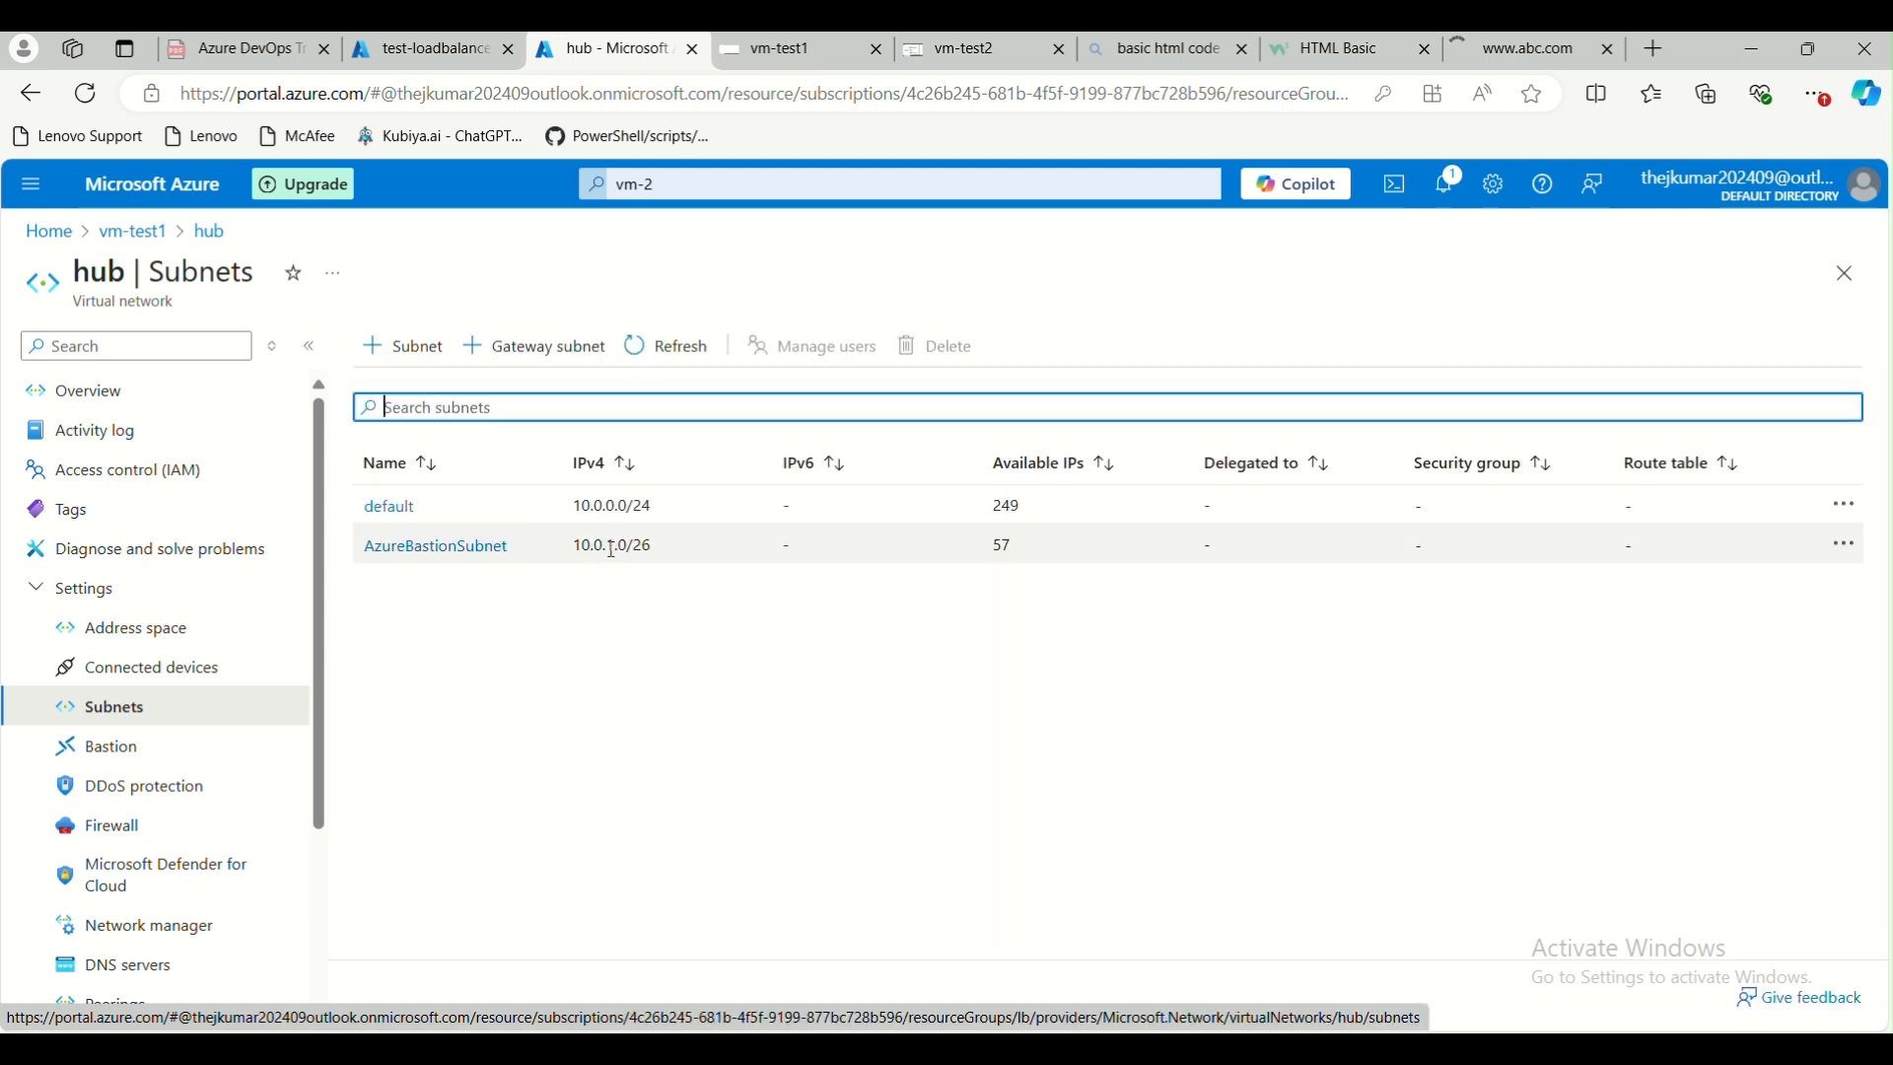
{"action": "left_click", "coordinate": [390, 511]}
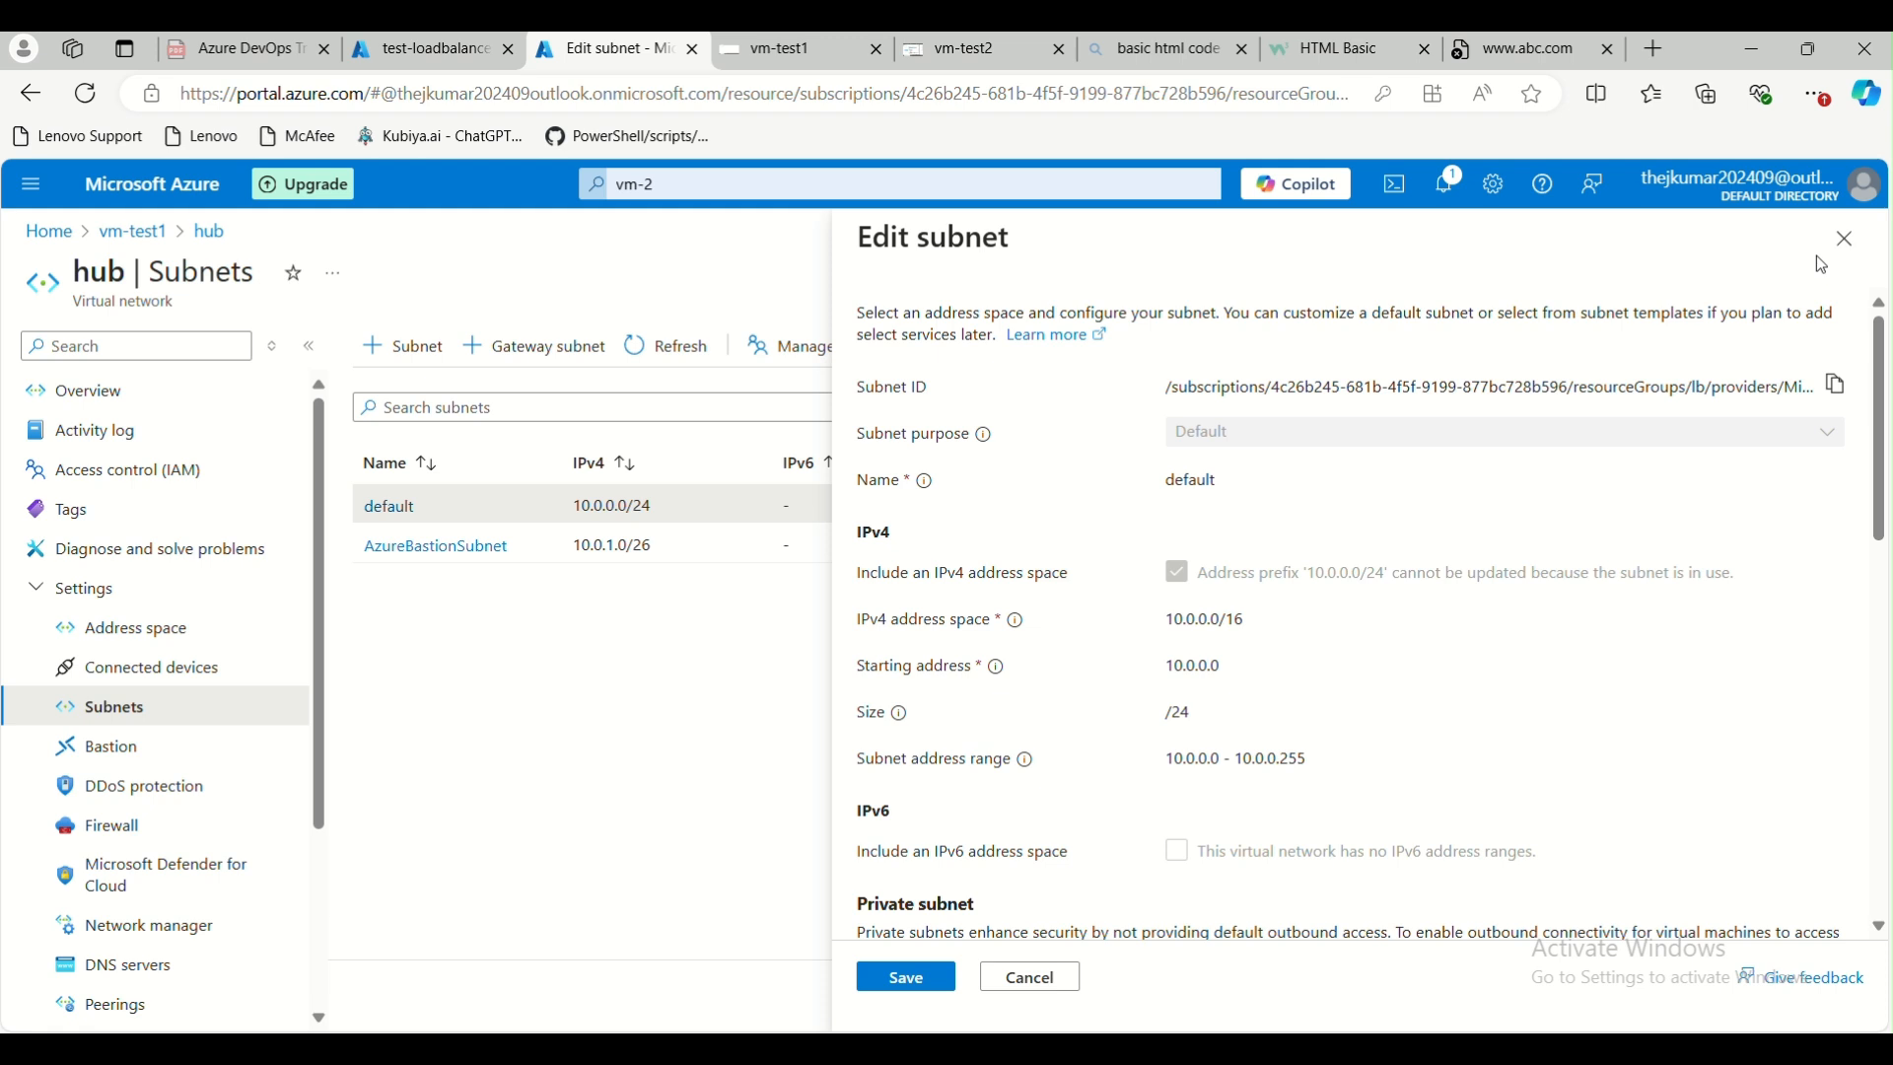
{"action": "left_click", "coordinate": [1842, 246]}
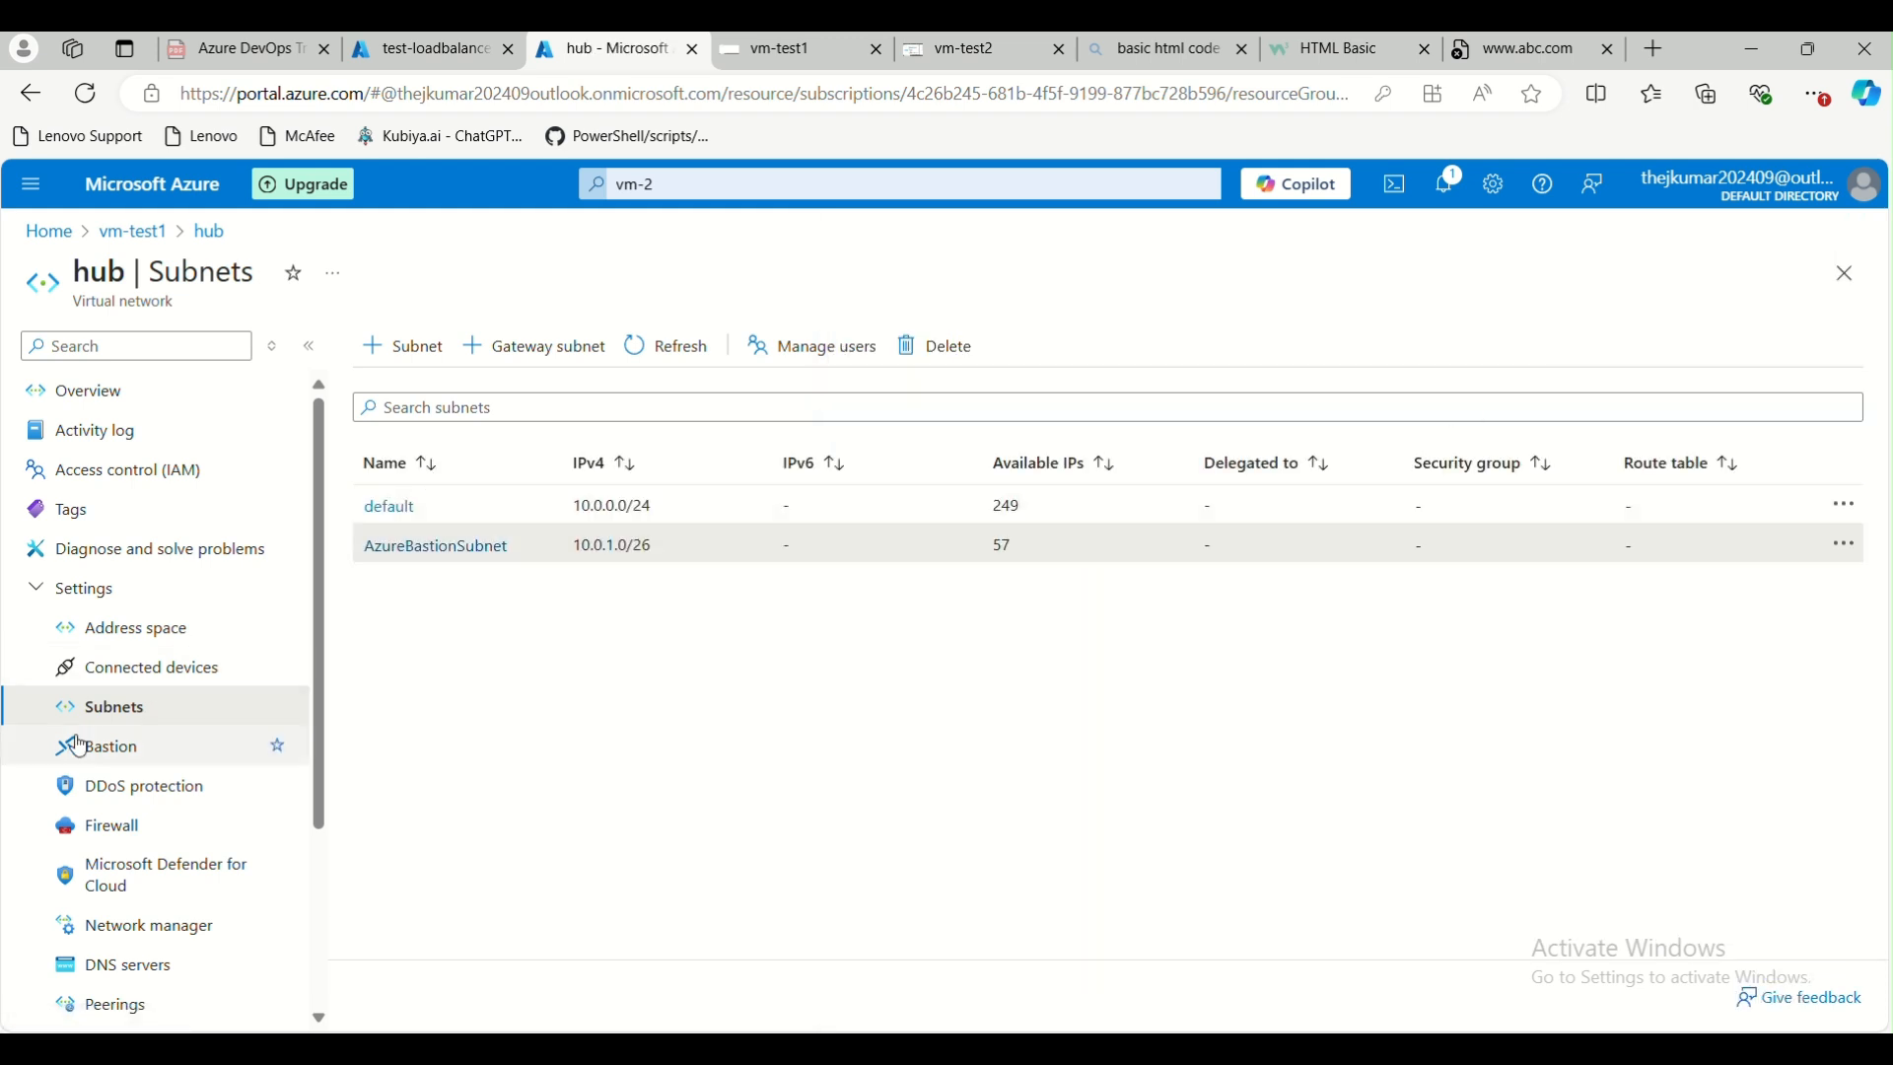
Search the Azure portal for nsg and open the Network security groups service
{"action": "left_click", "coordinate": [714, 186]}
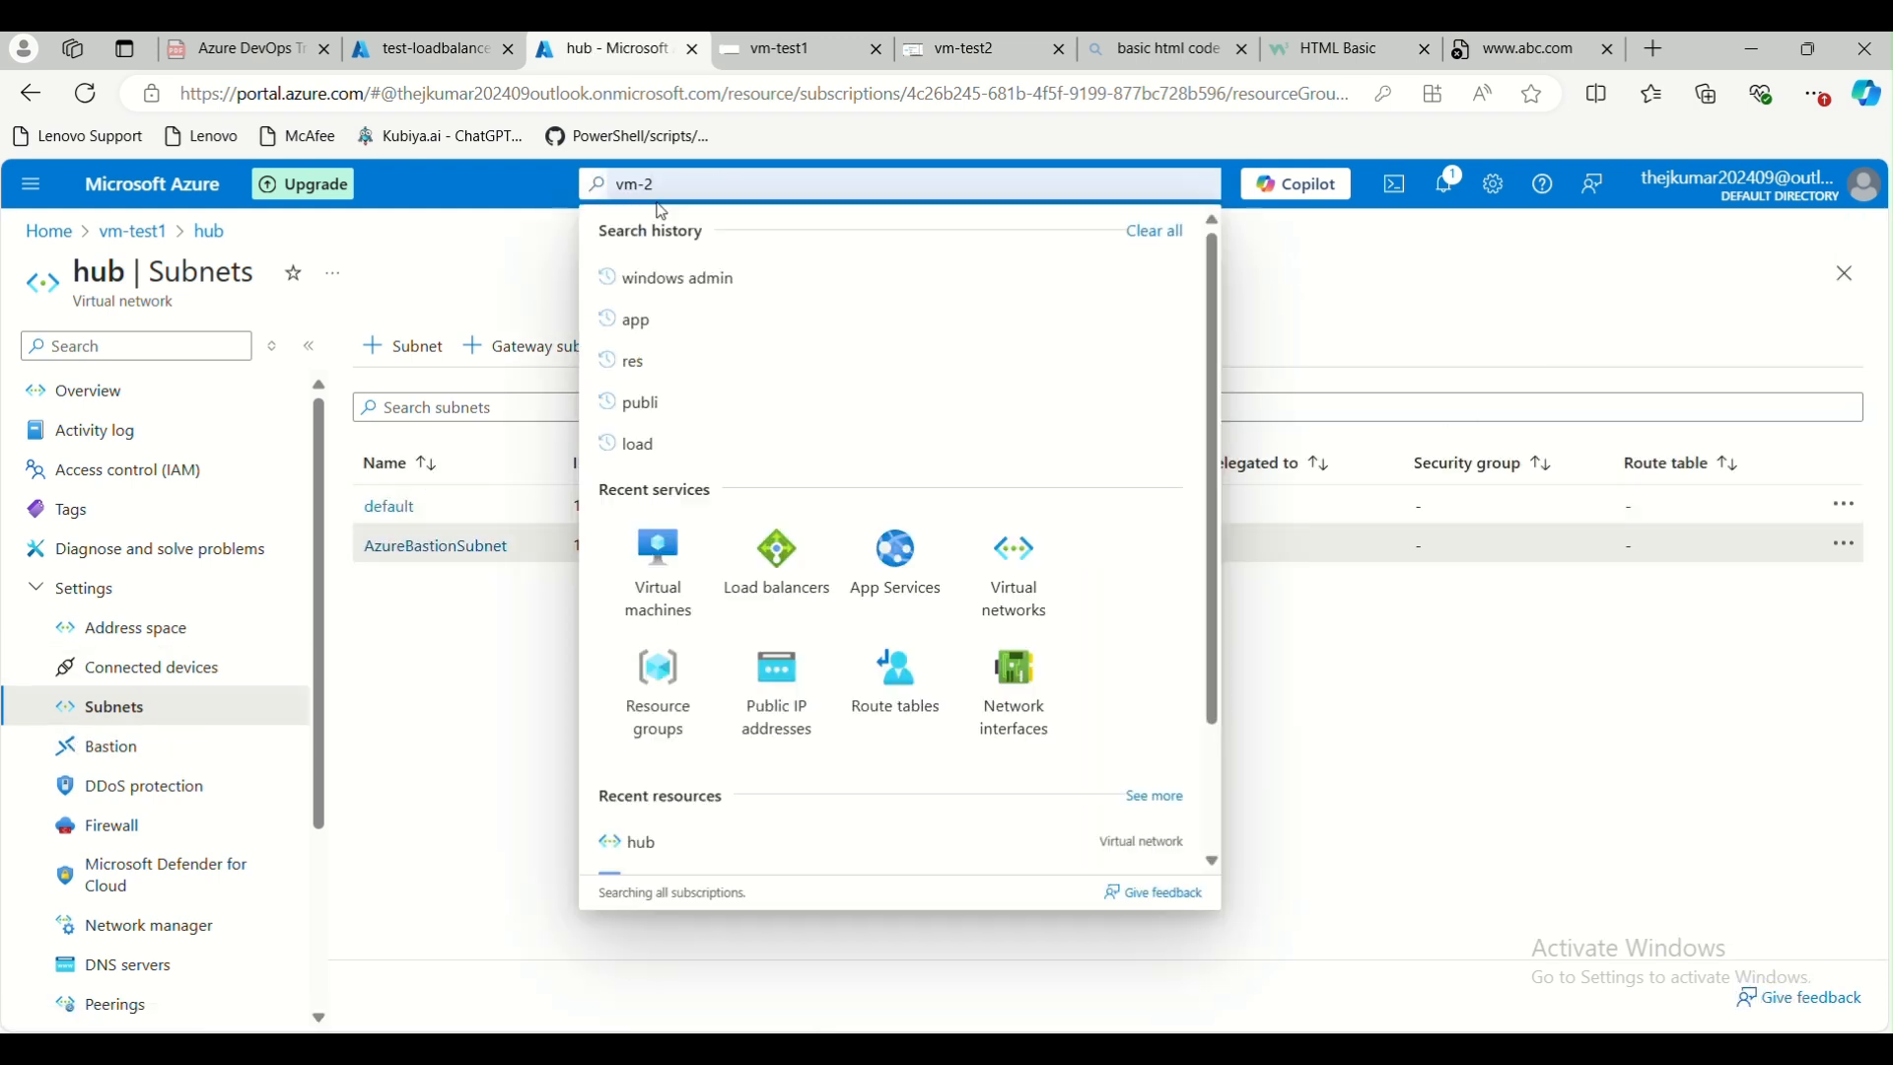
{"action": "type", "text": "nsg"}
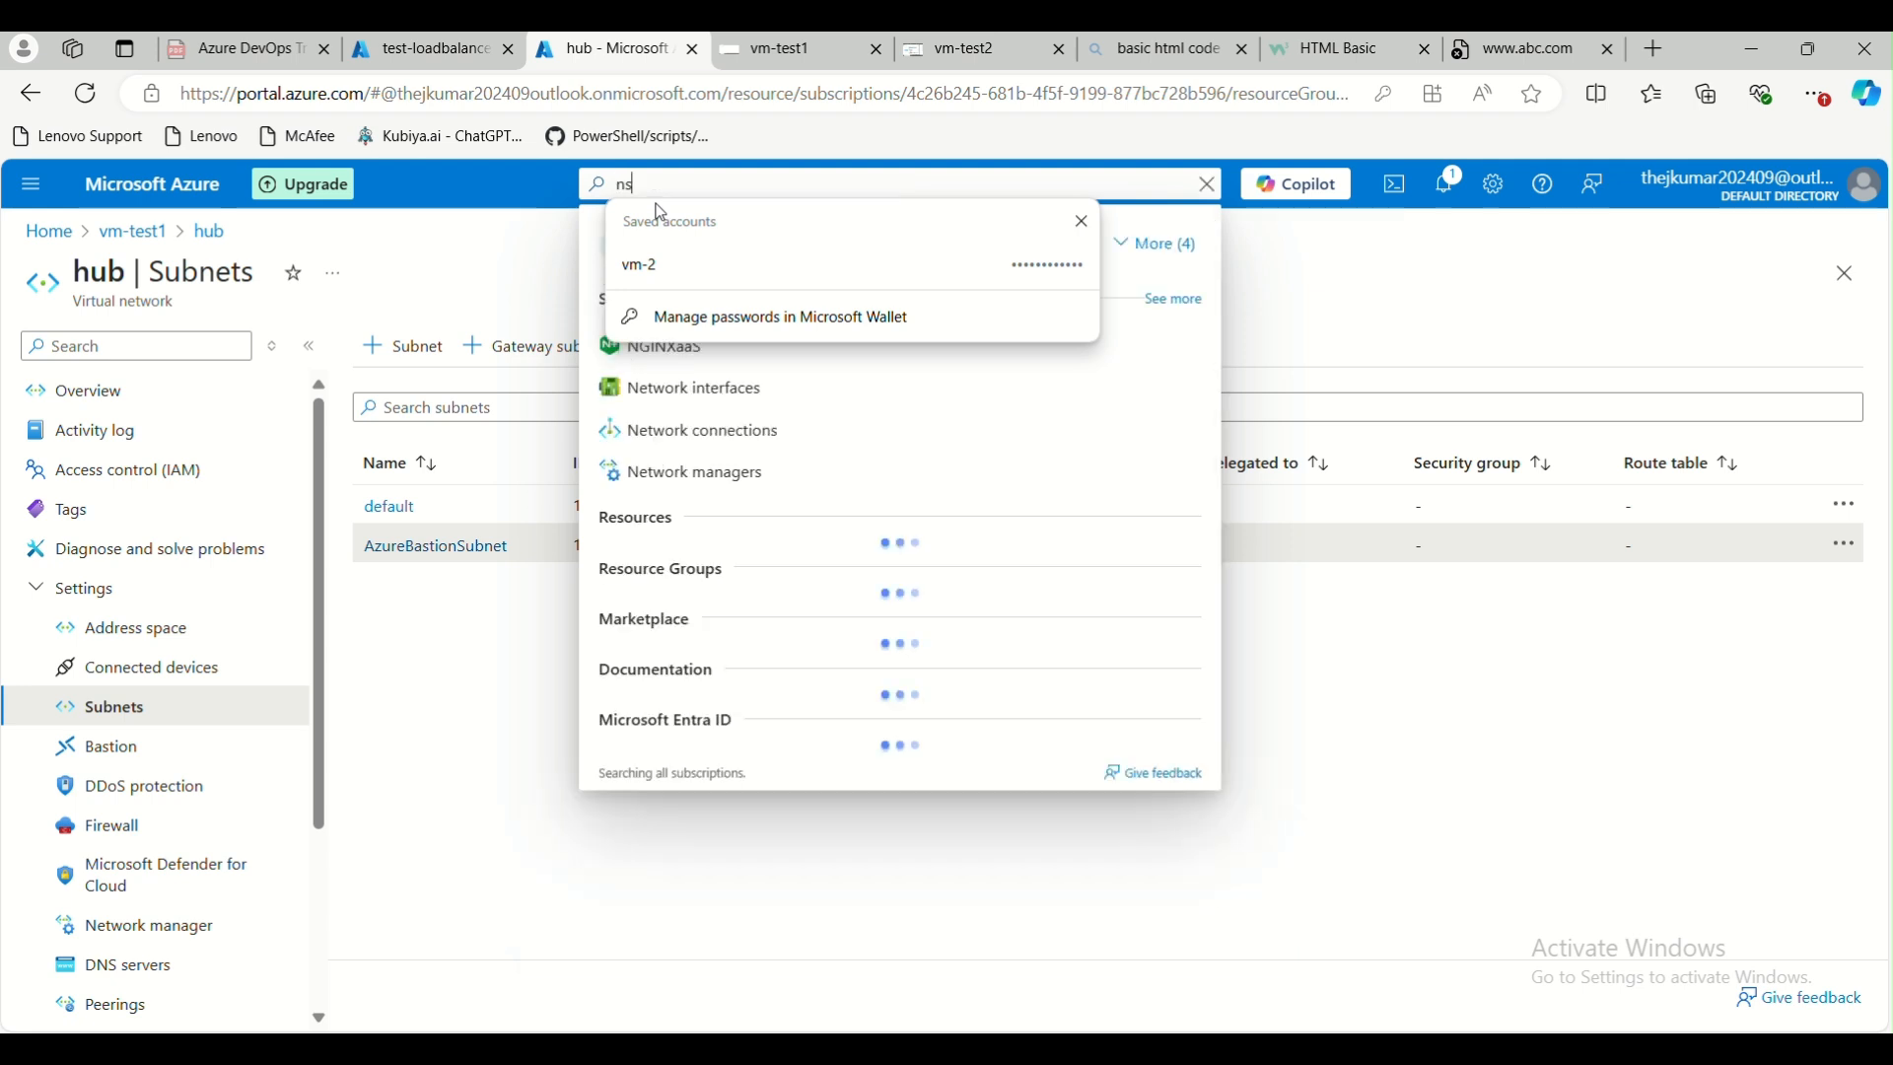
{"action": "left_click", "coordinate": [1082, 221]}
{"action": "left_click", "coordinate": [833, 349]}
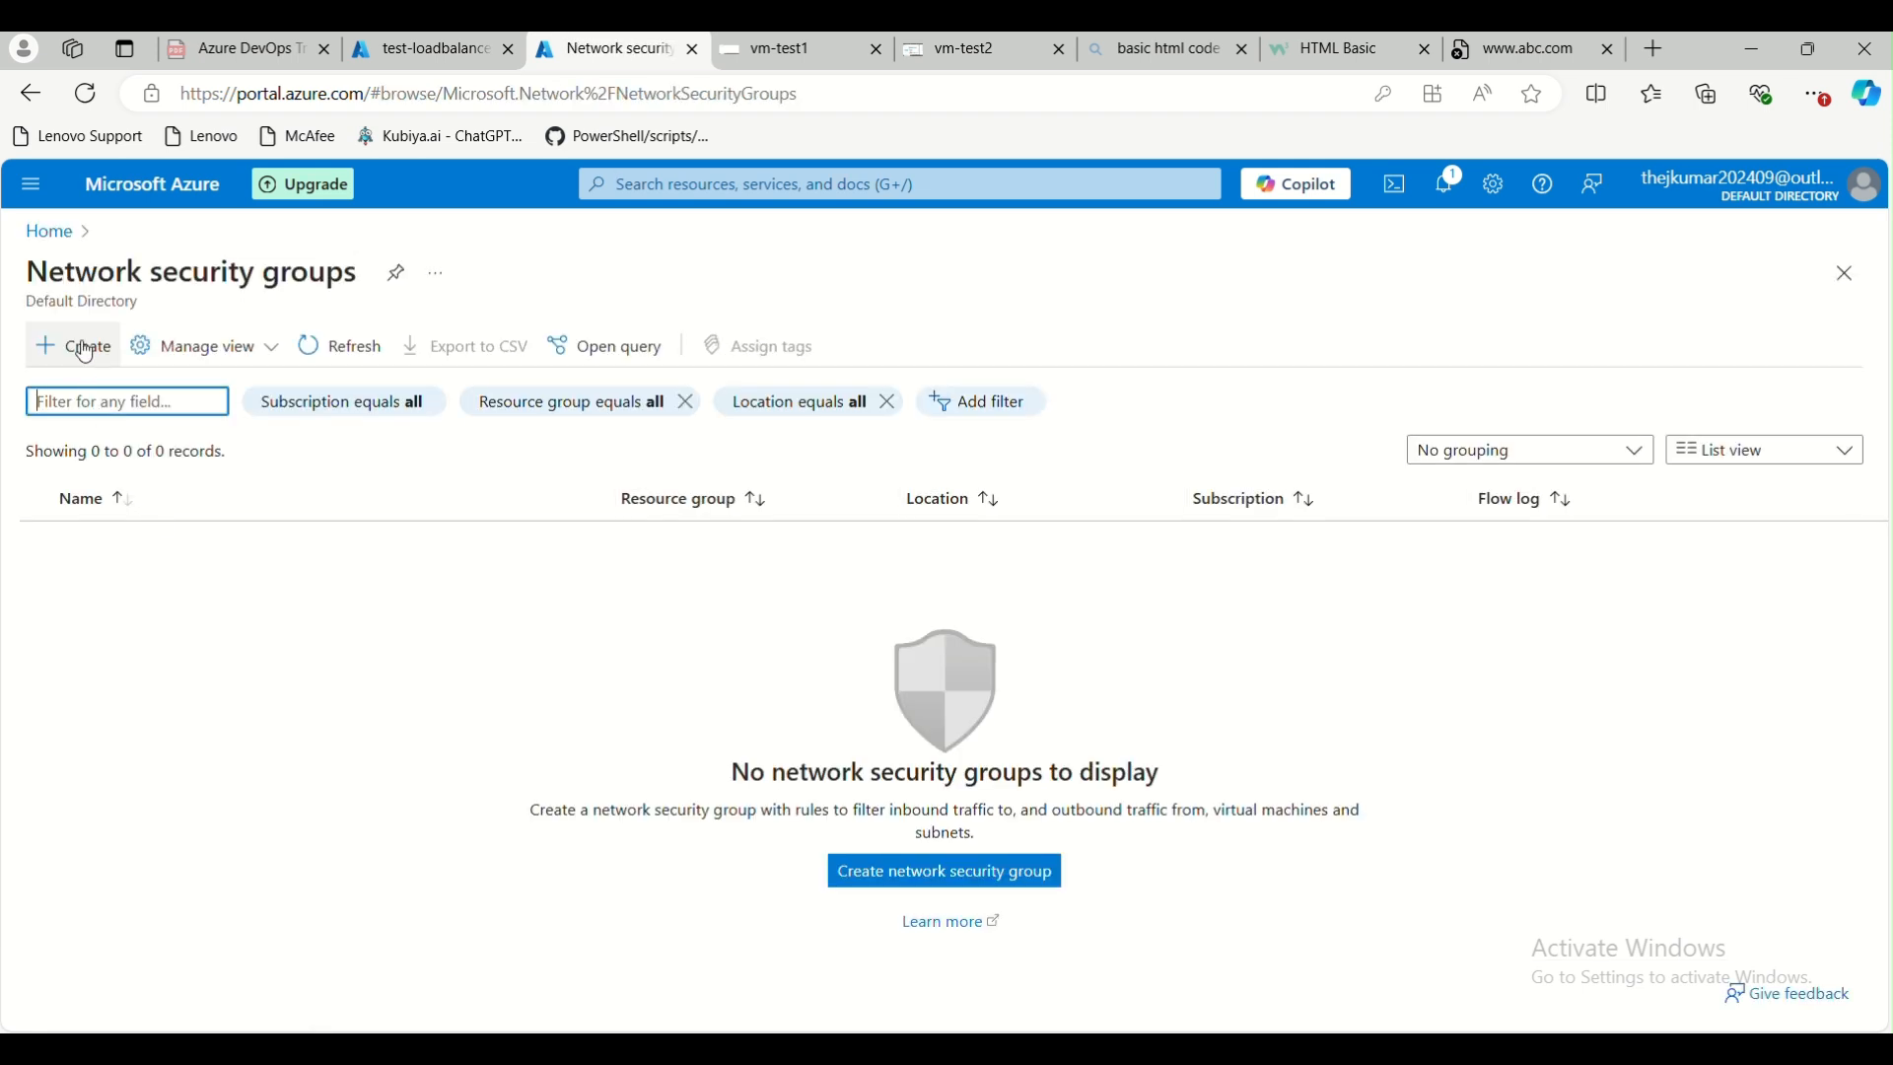
Create a network security group named testnsg in resource group lb, then validate and submit the deployment
{"action": "left_click", "coordinate": [71, 347]}
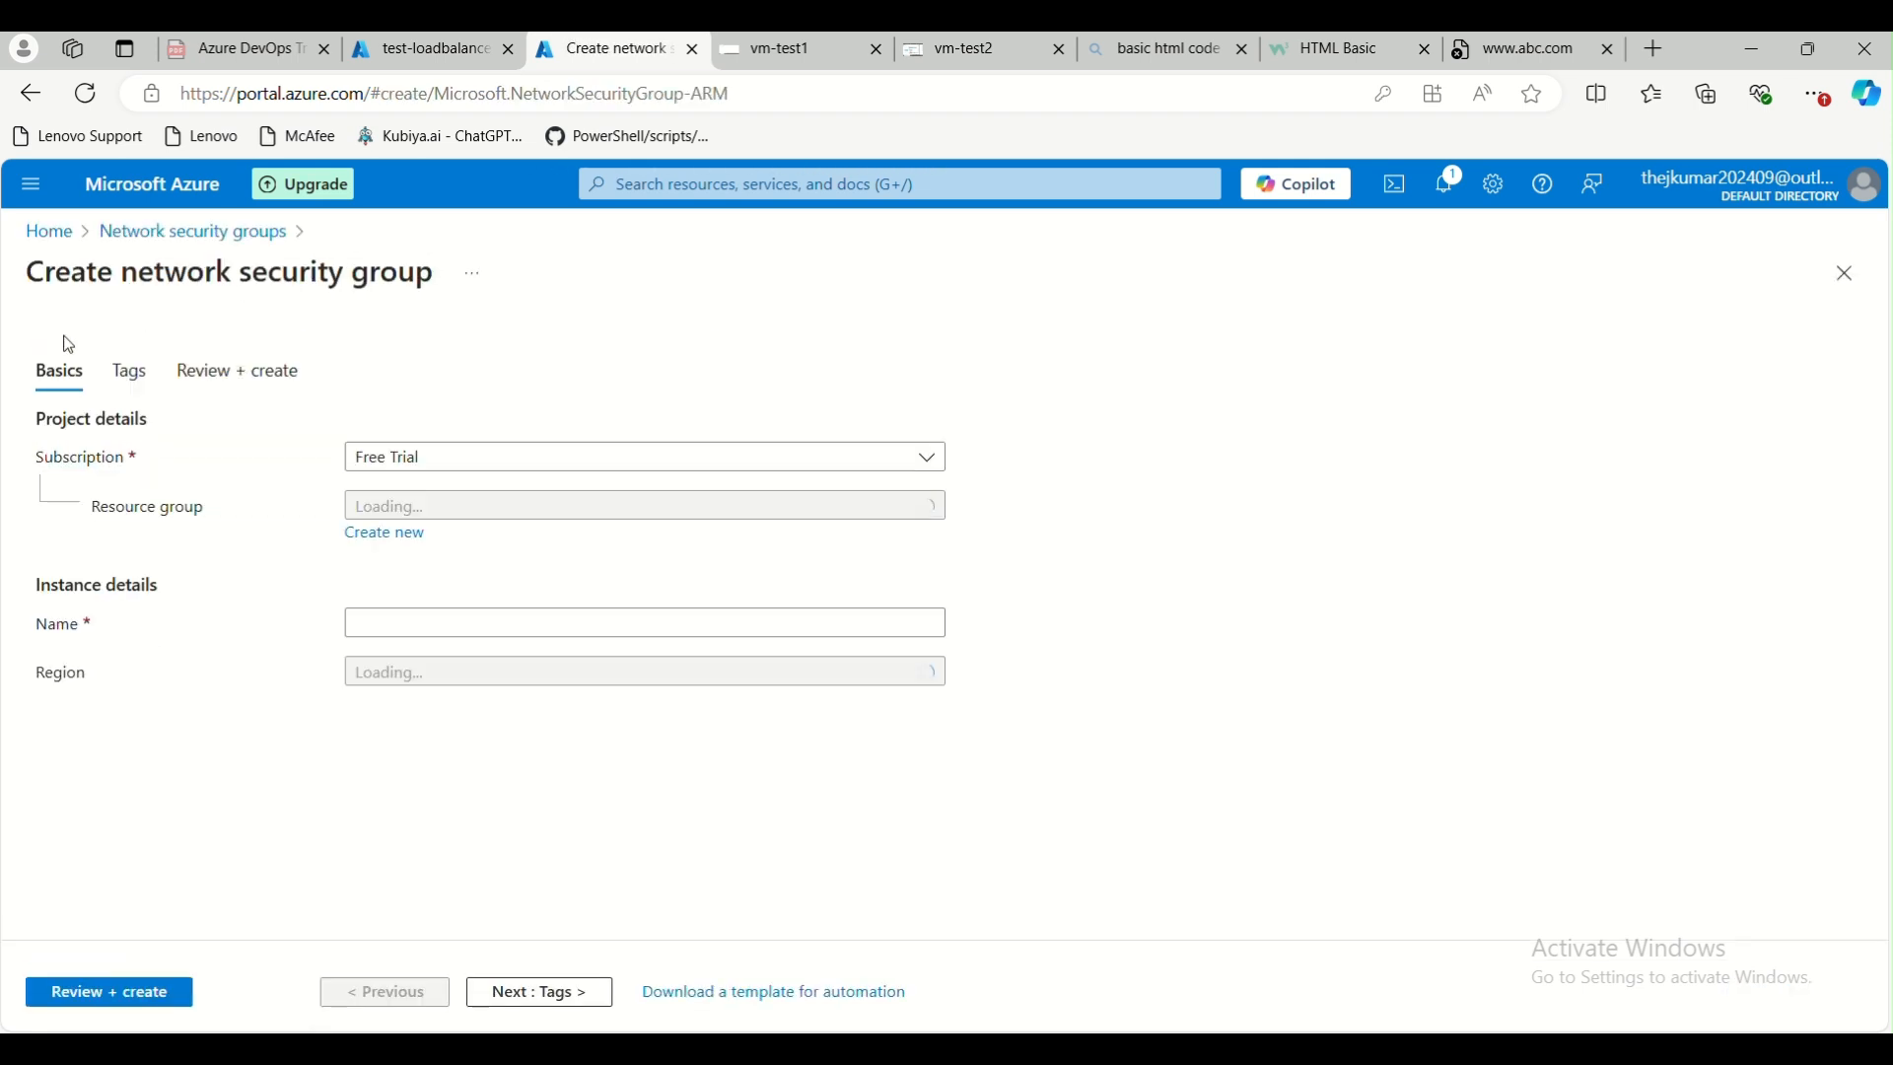
{"action": "left_click", "coordinate": [473, 506]}
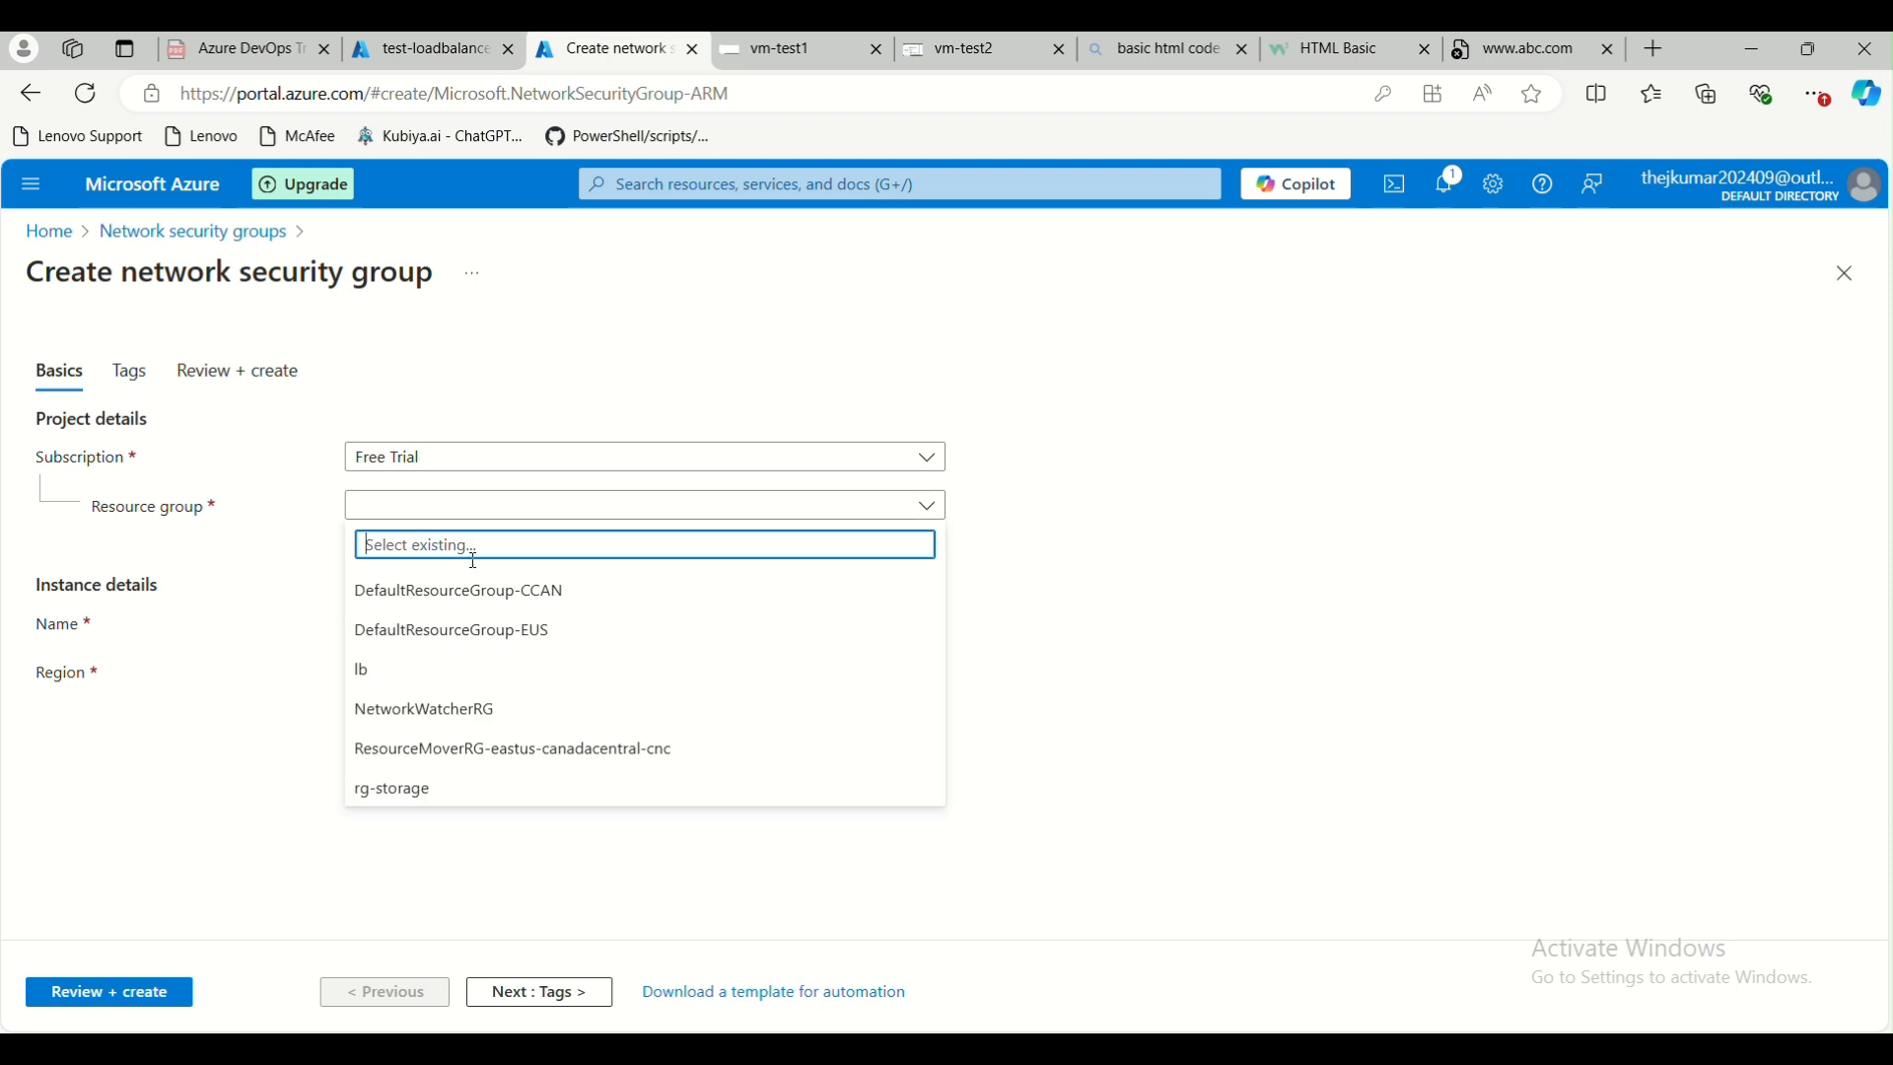
{"action": "left_click", "coordinate": [486, 670]}
{"action": "left_click", "coordinate": [538, 627]}
{"action": "type", "text": "testnsg"}
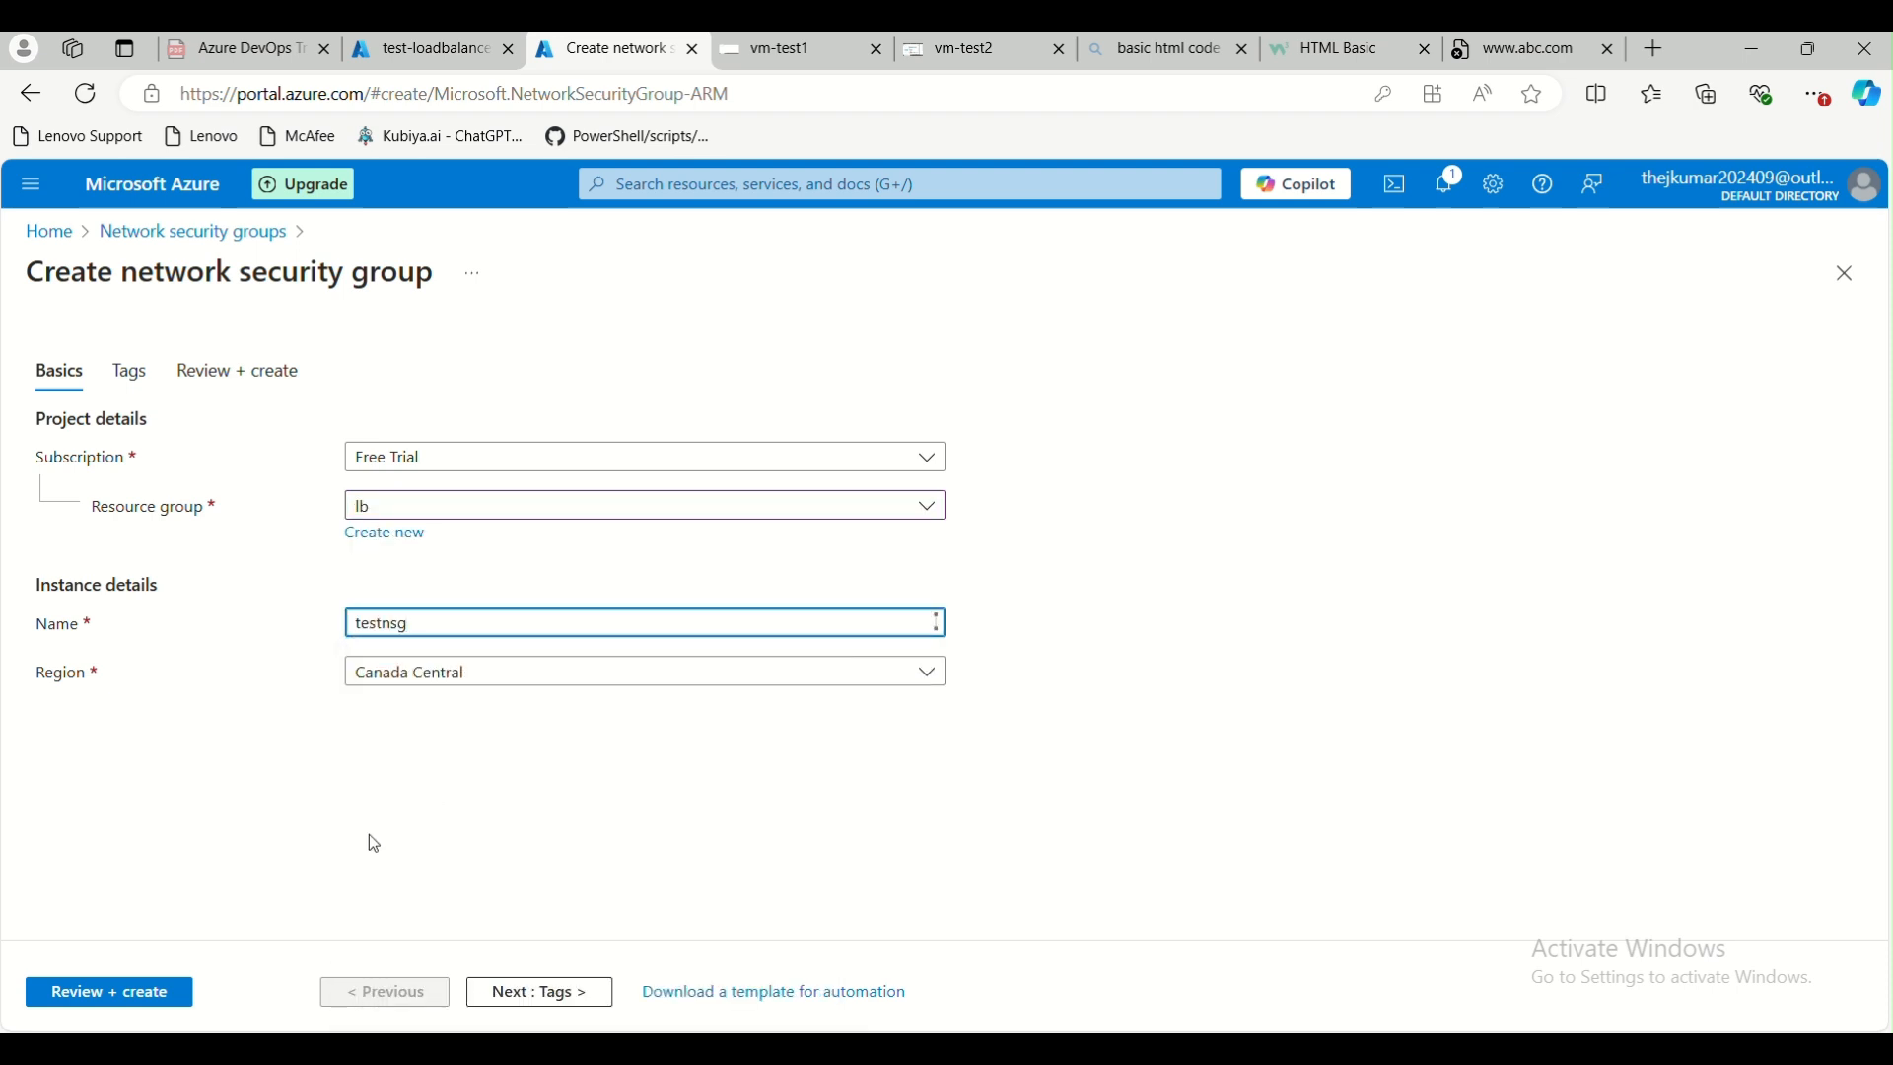
{"action": "left_click", "coordinate": [111, 992]}
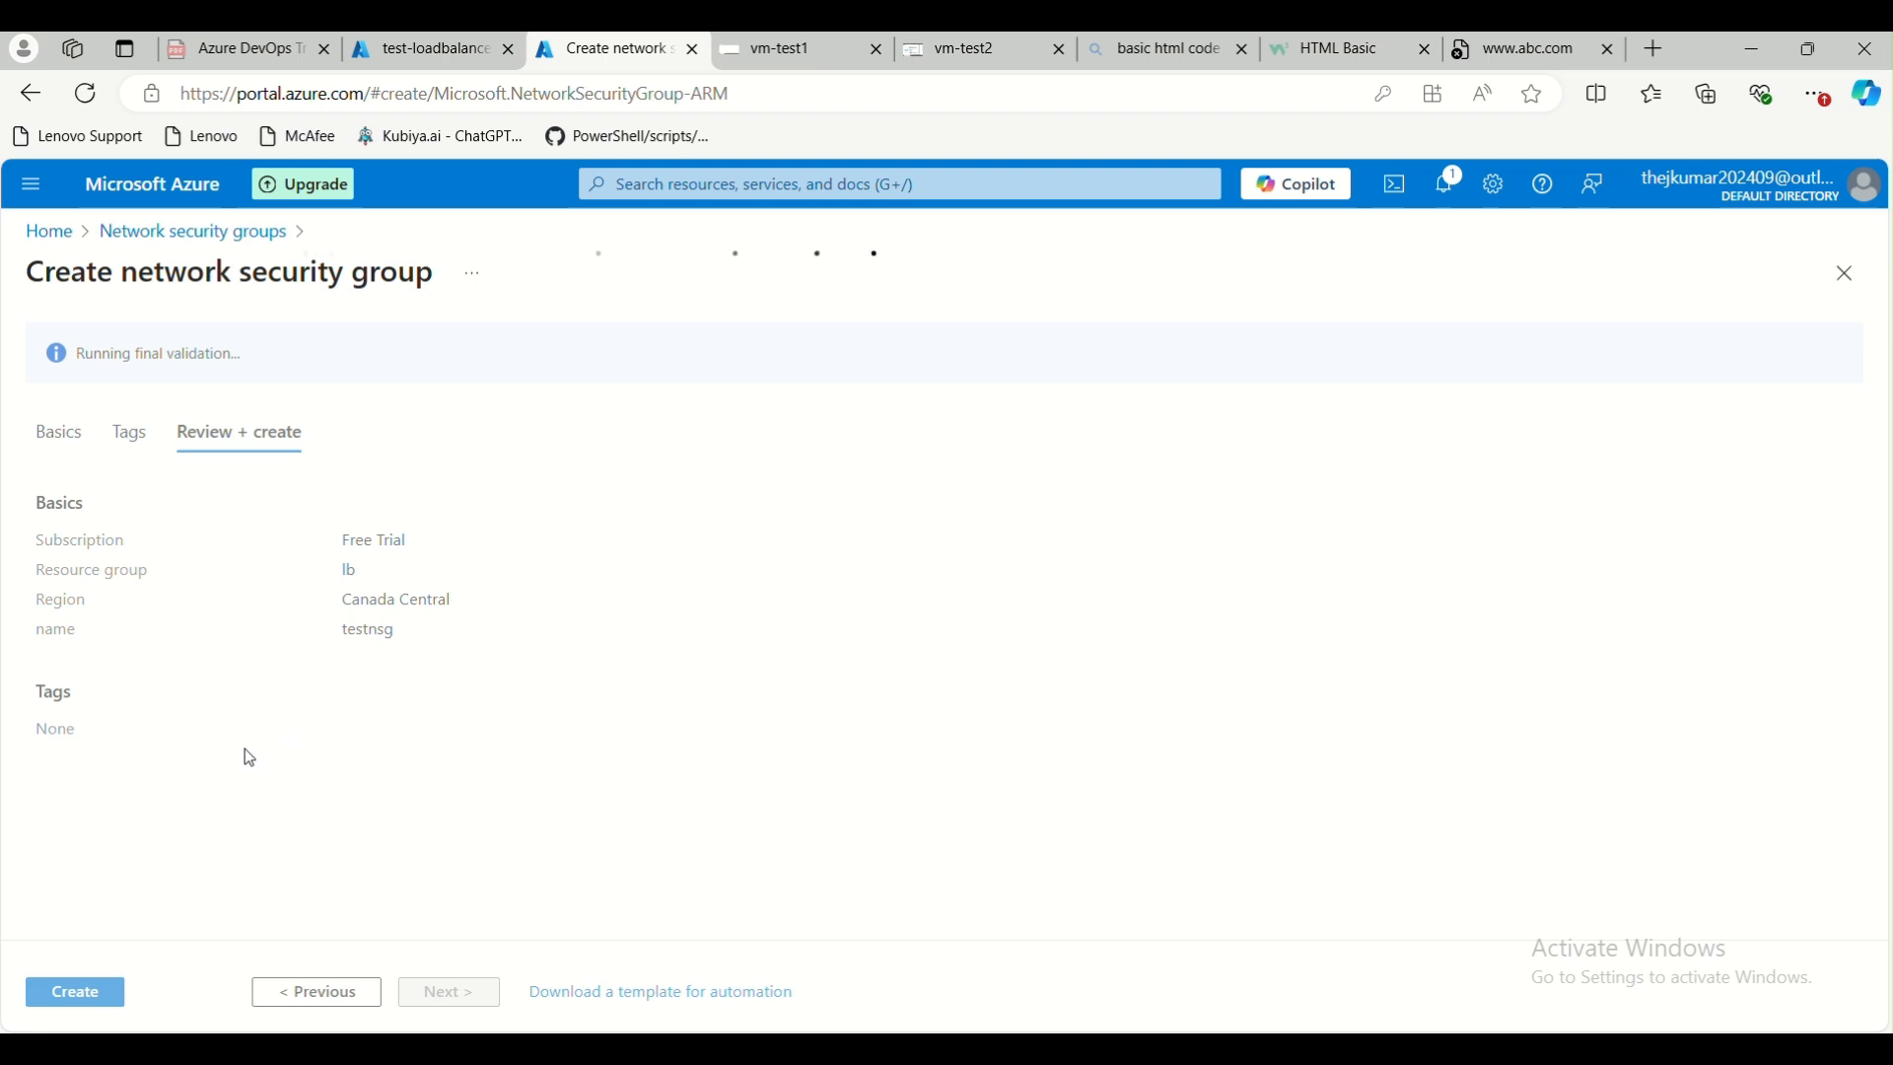
{"action": "left_click", "coordinate": [79, 992]}
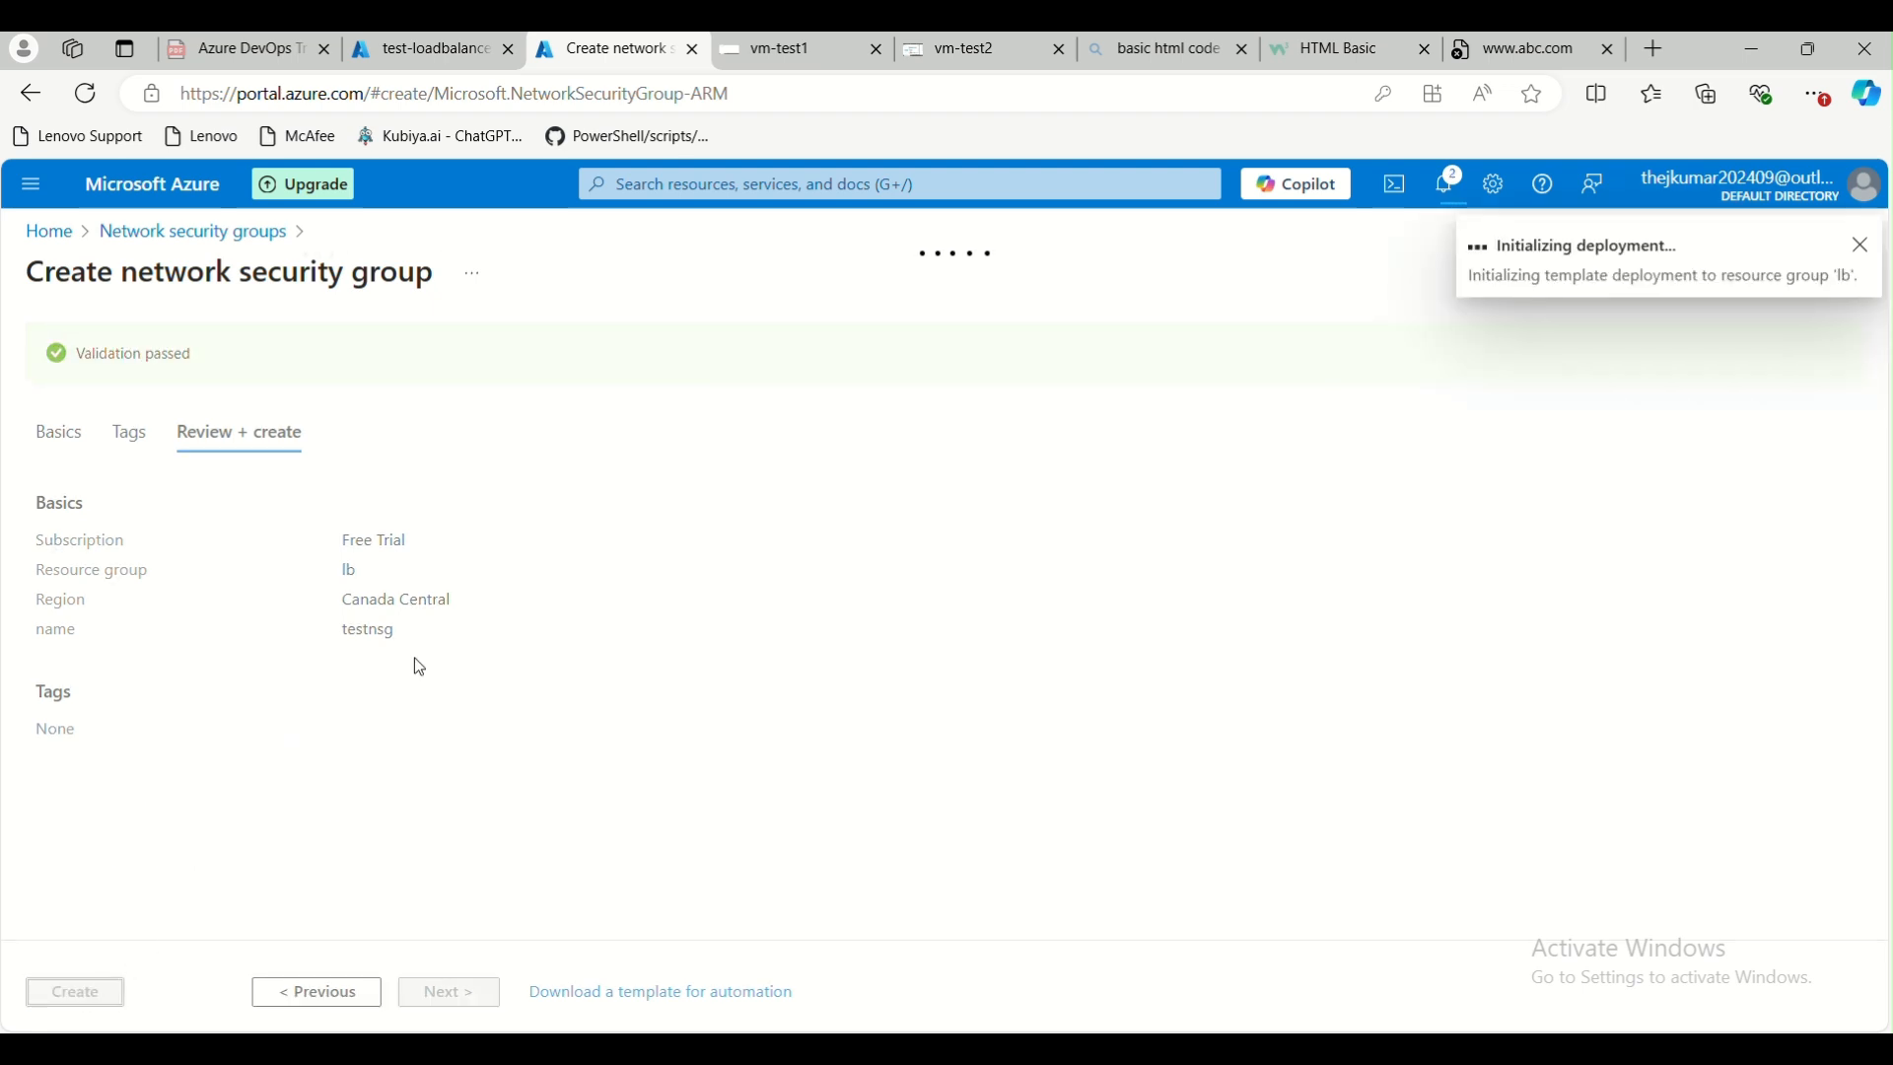
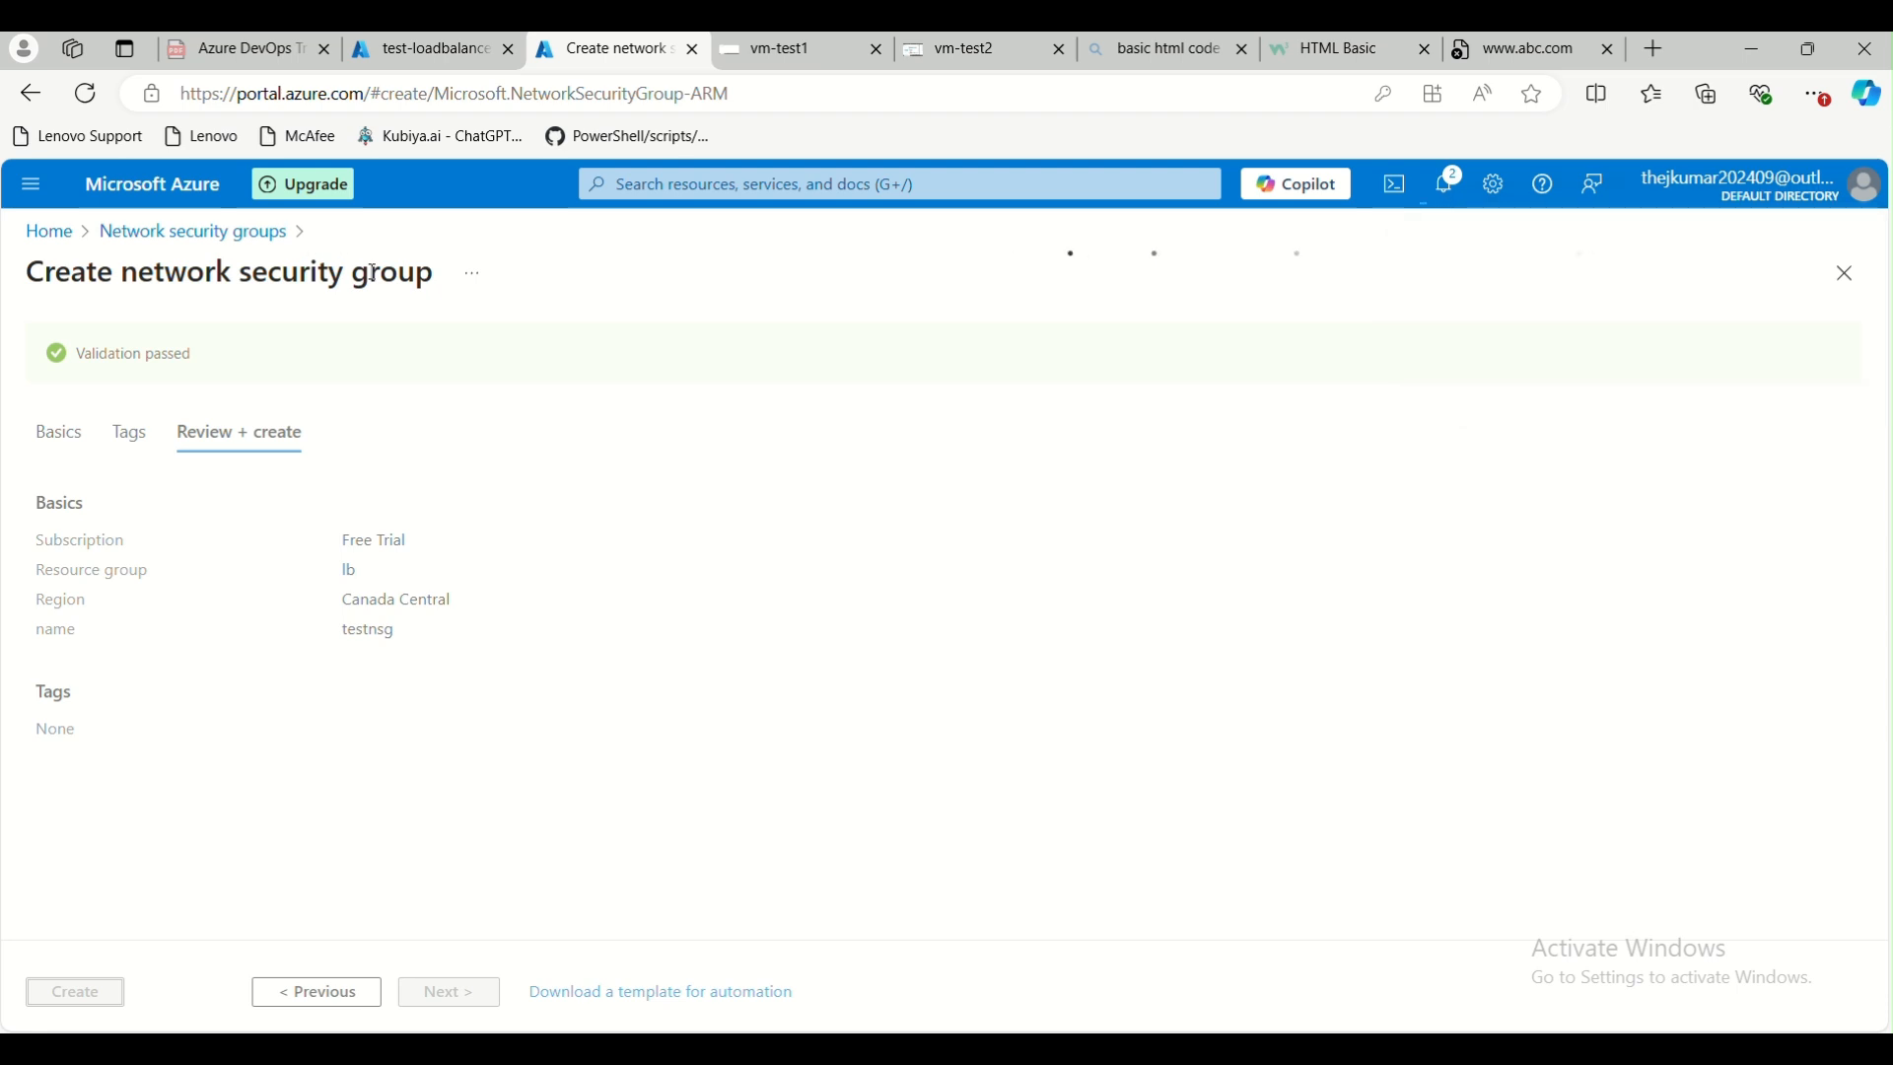
Open the deployed testnsg resource and add an inbound security rule allowing the HTTP service from any source to any destination
{"action": "left_click", "coordinate": [254, 233]}
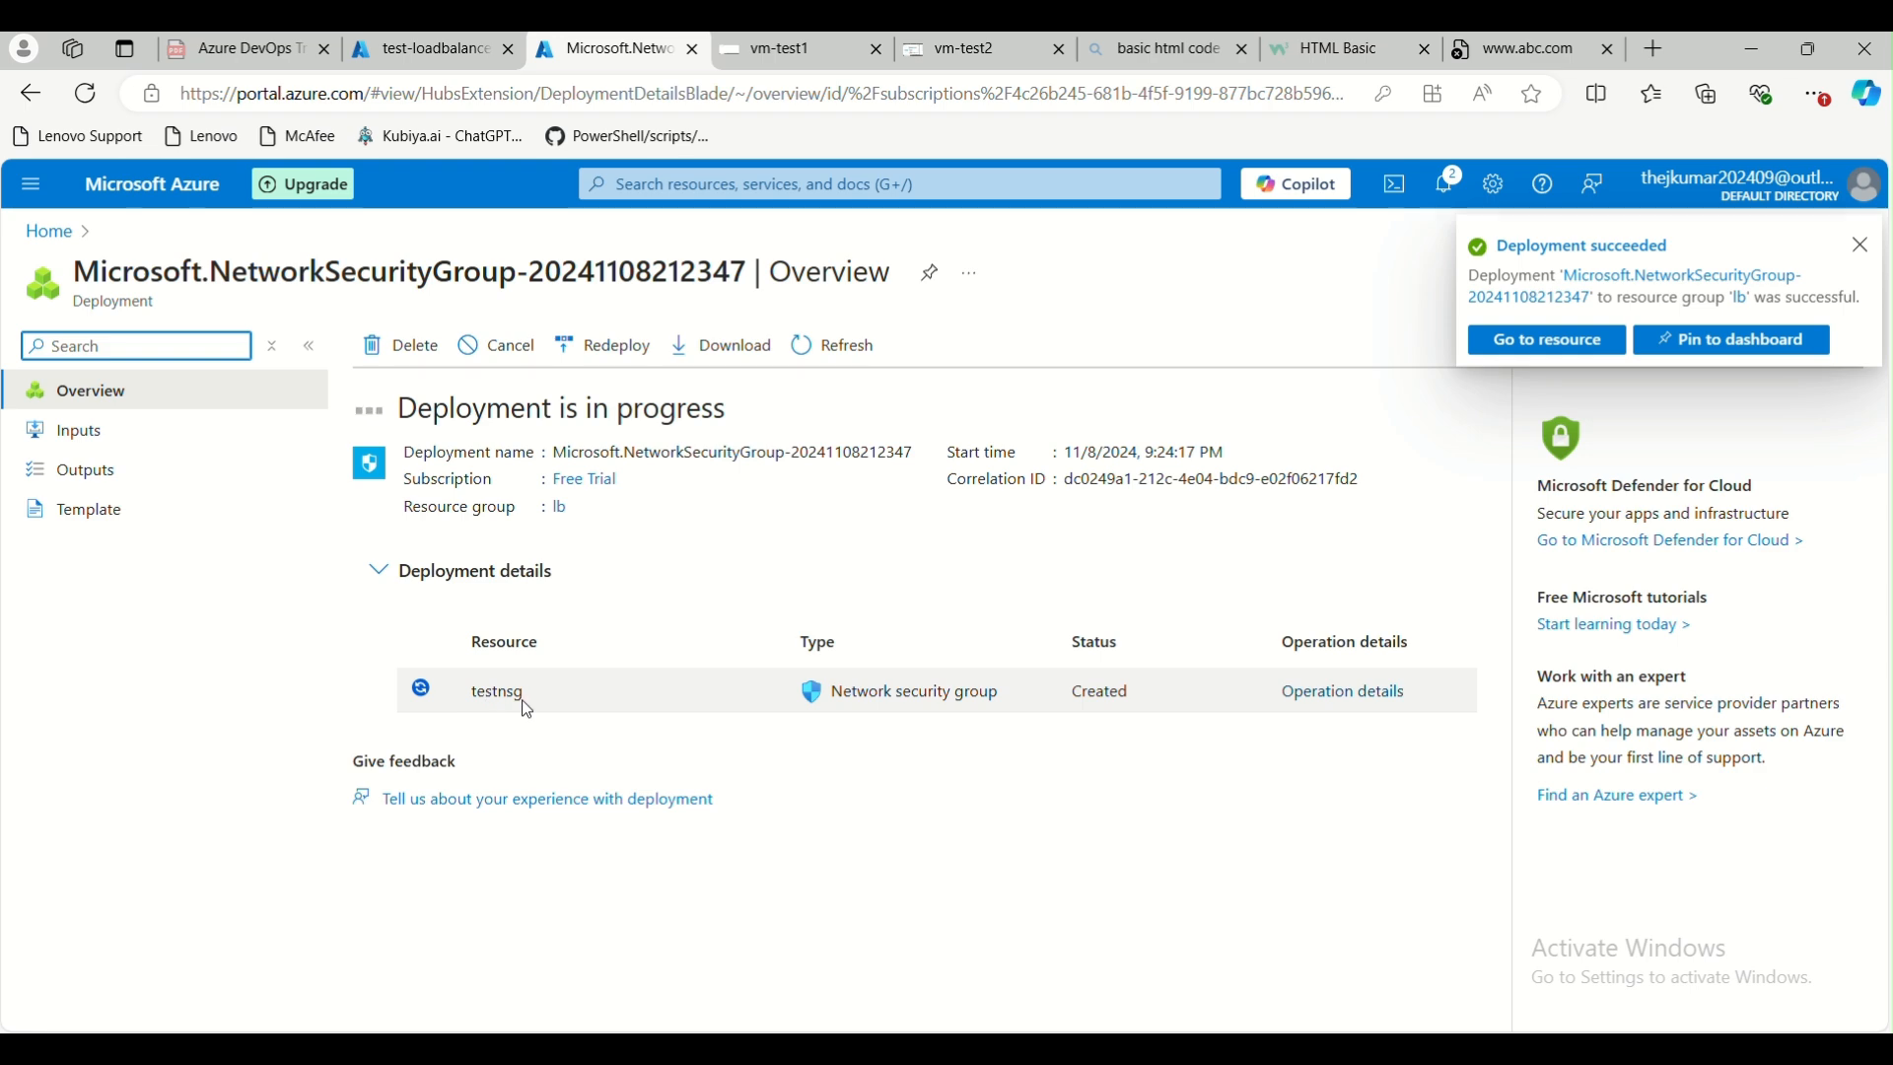
{"action": "left_click", "coordinate": [1524, 339]}
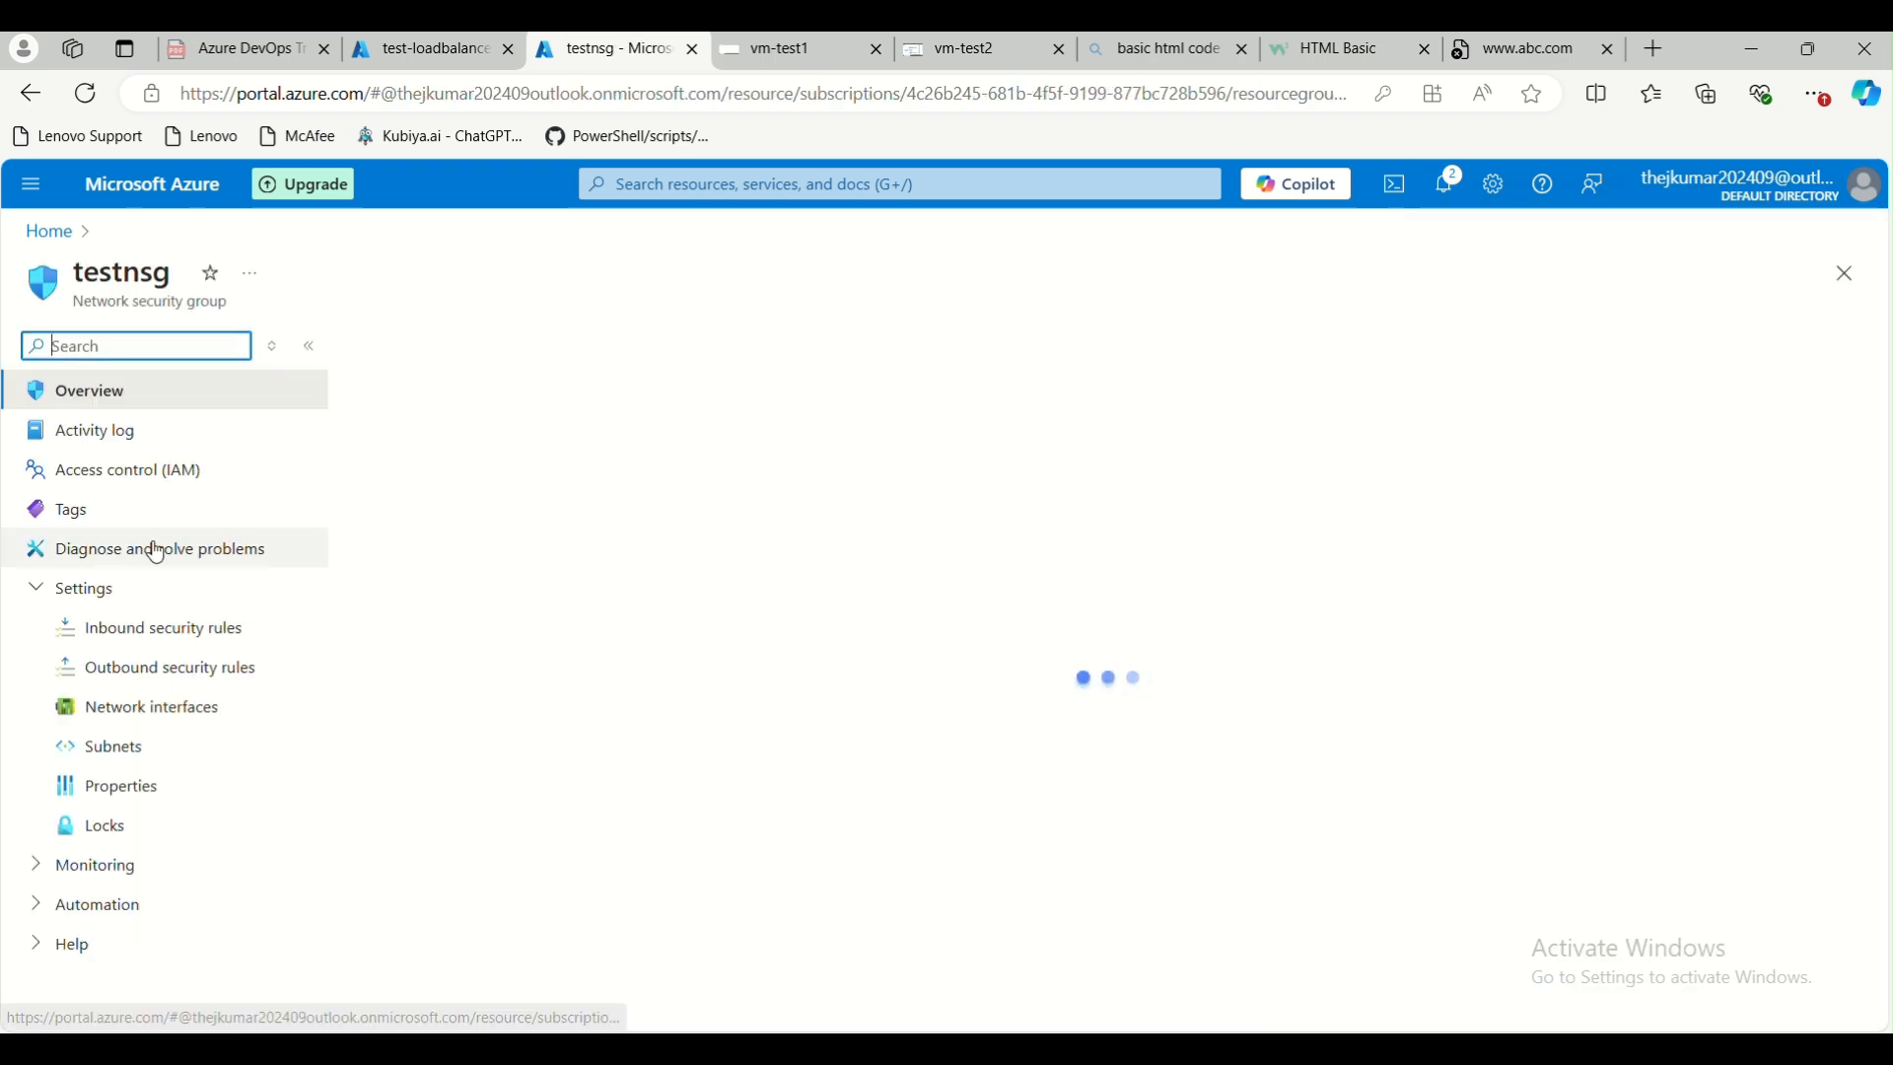
{"action": "left_click", "coordinate": [169, 636]}
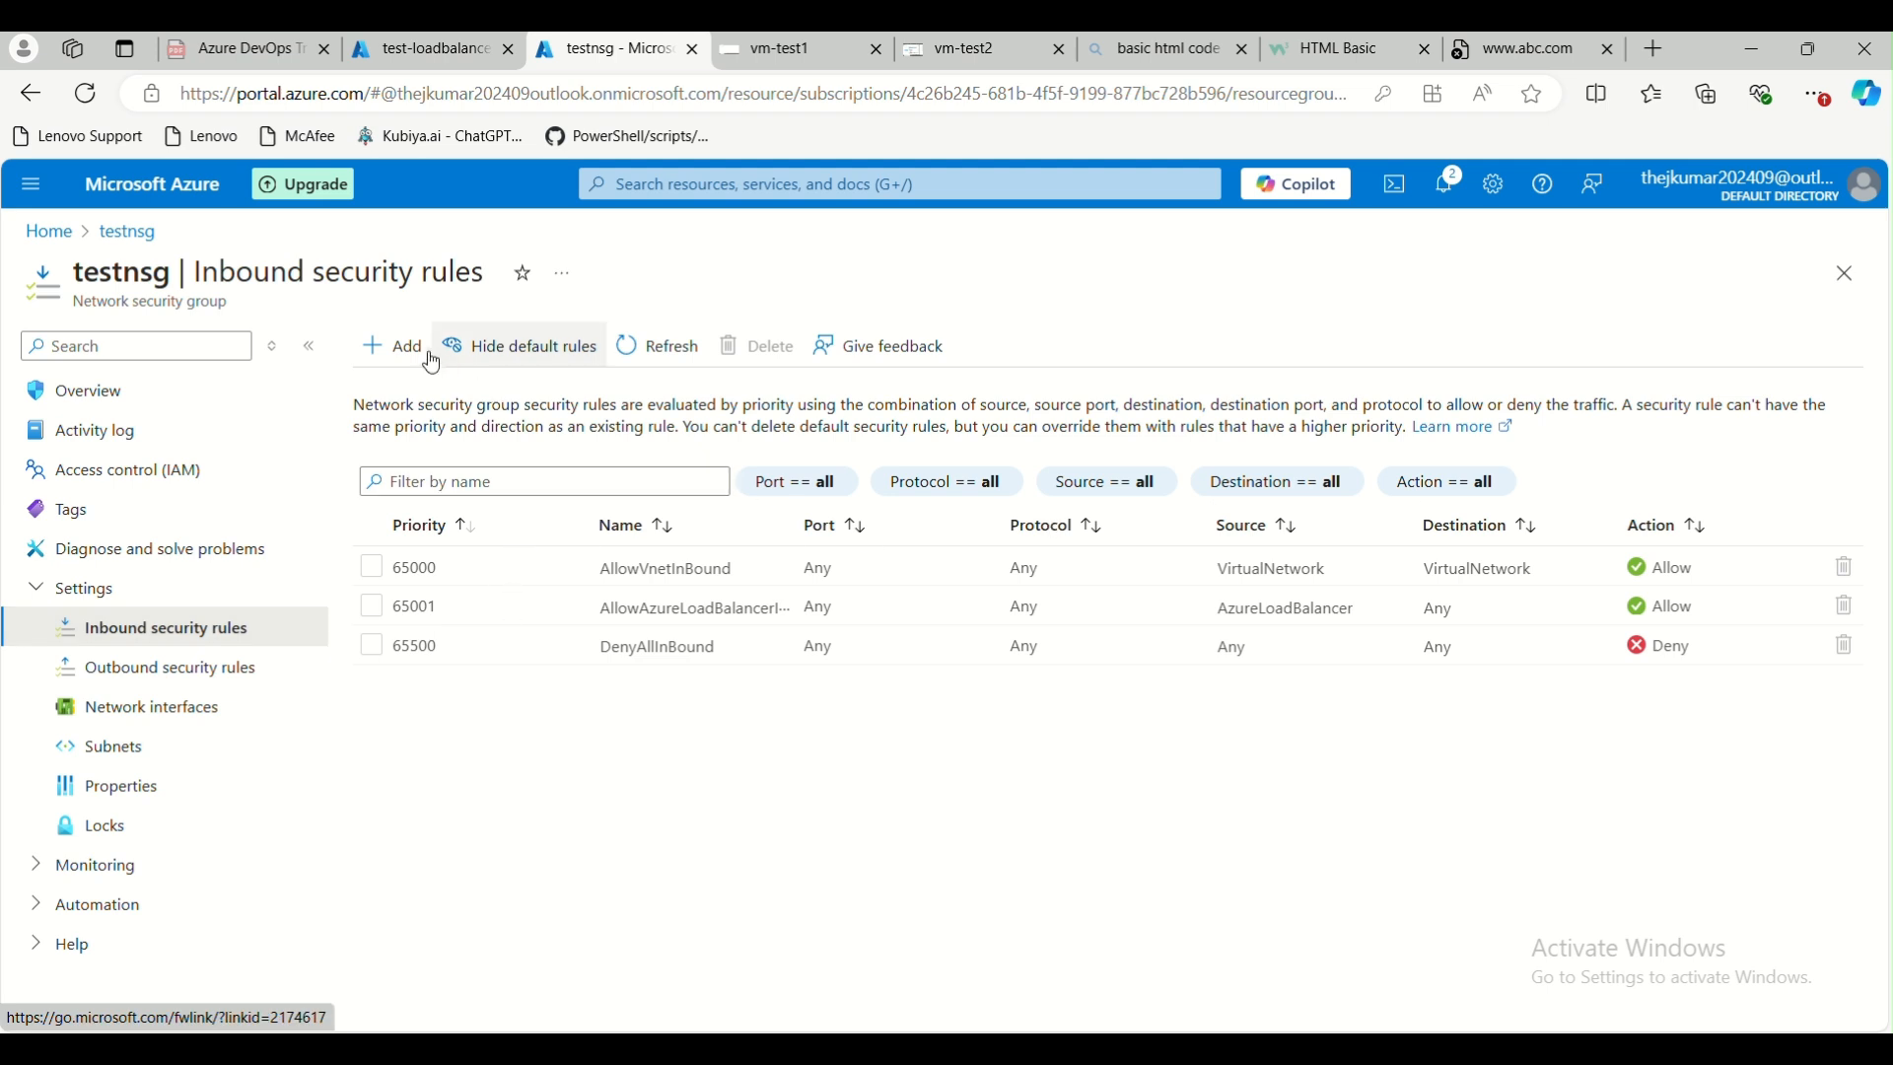
{"action": "left_click", "coordinate": [394, 346]}
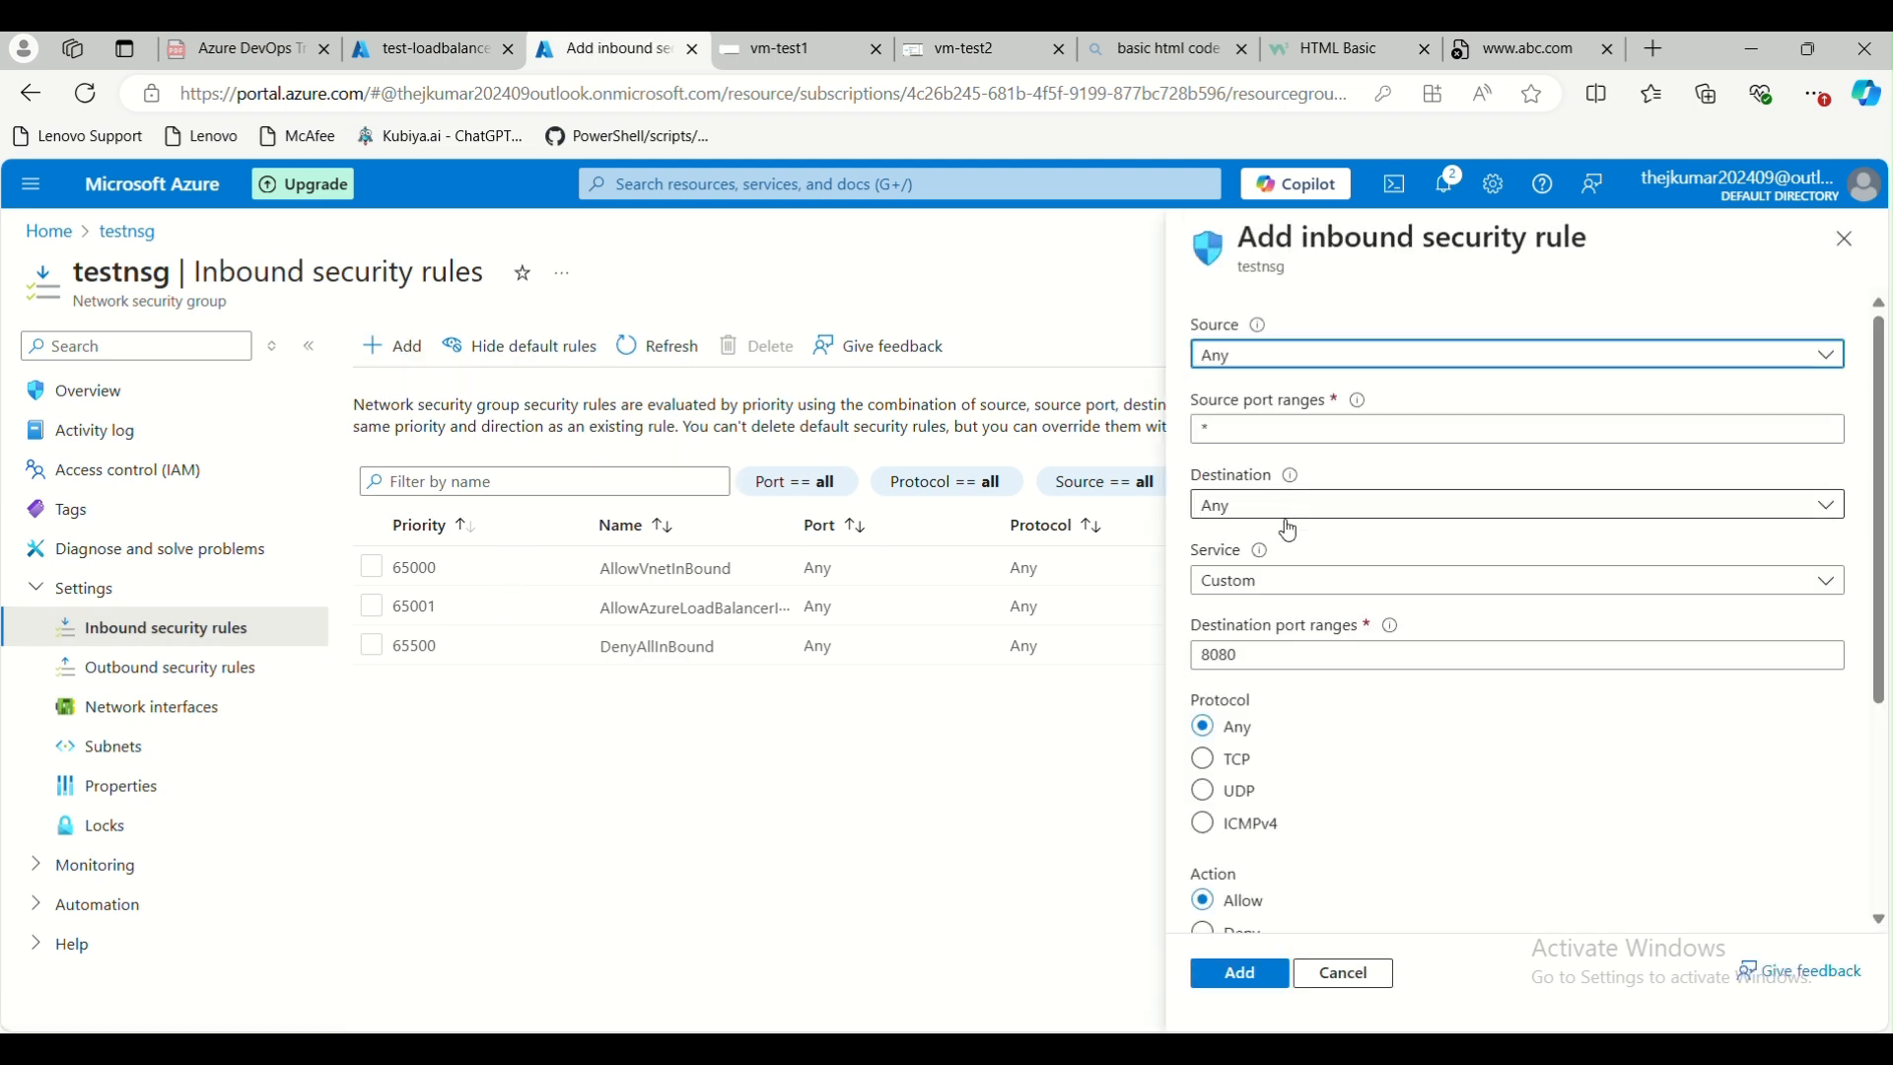
{"action": "left_click", "coordinate": [1318, 593]}
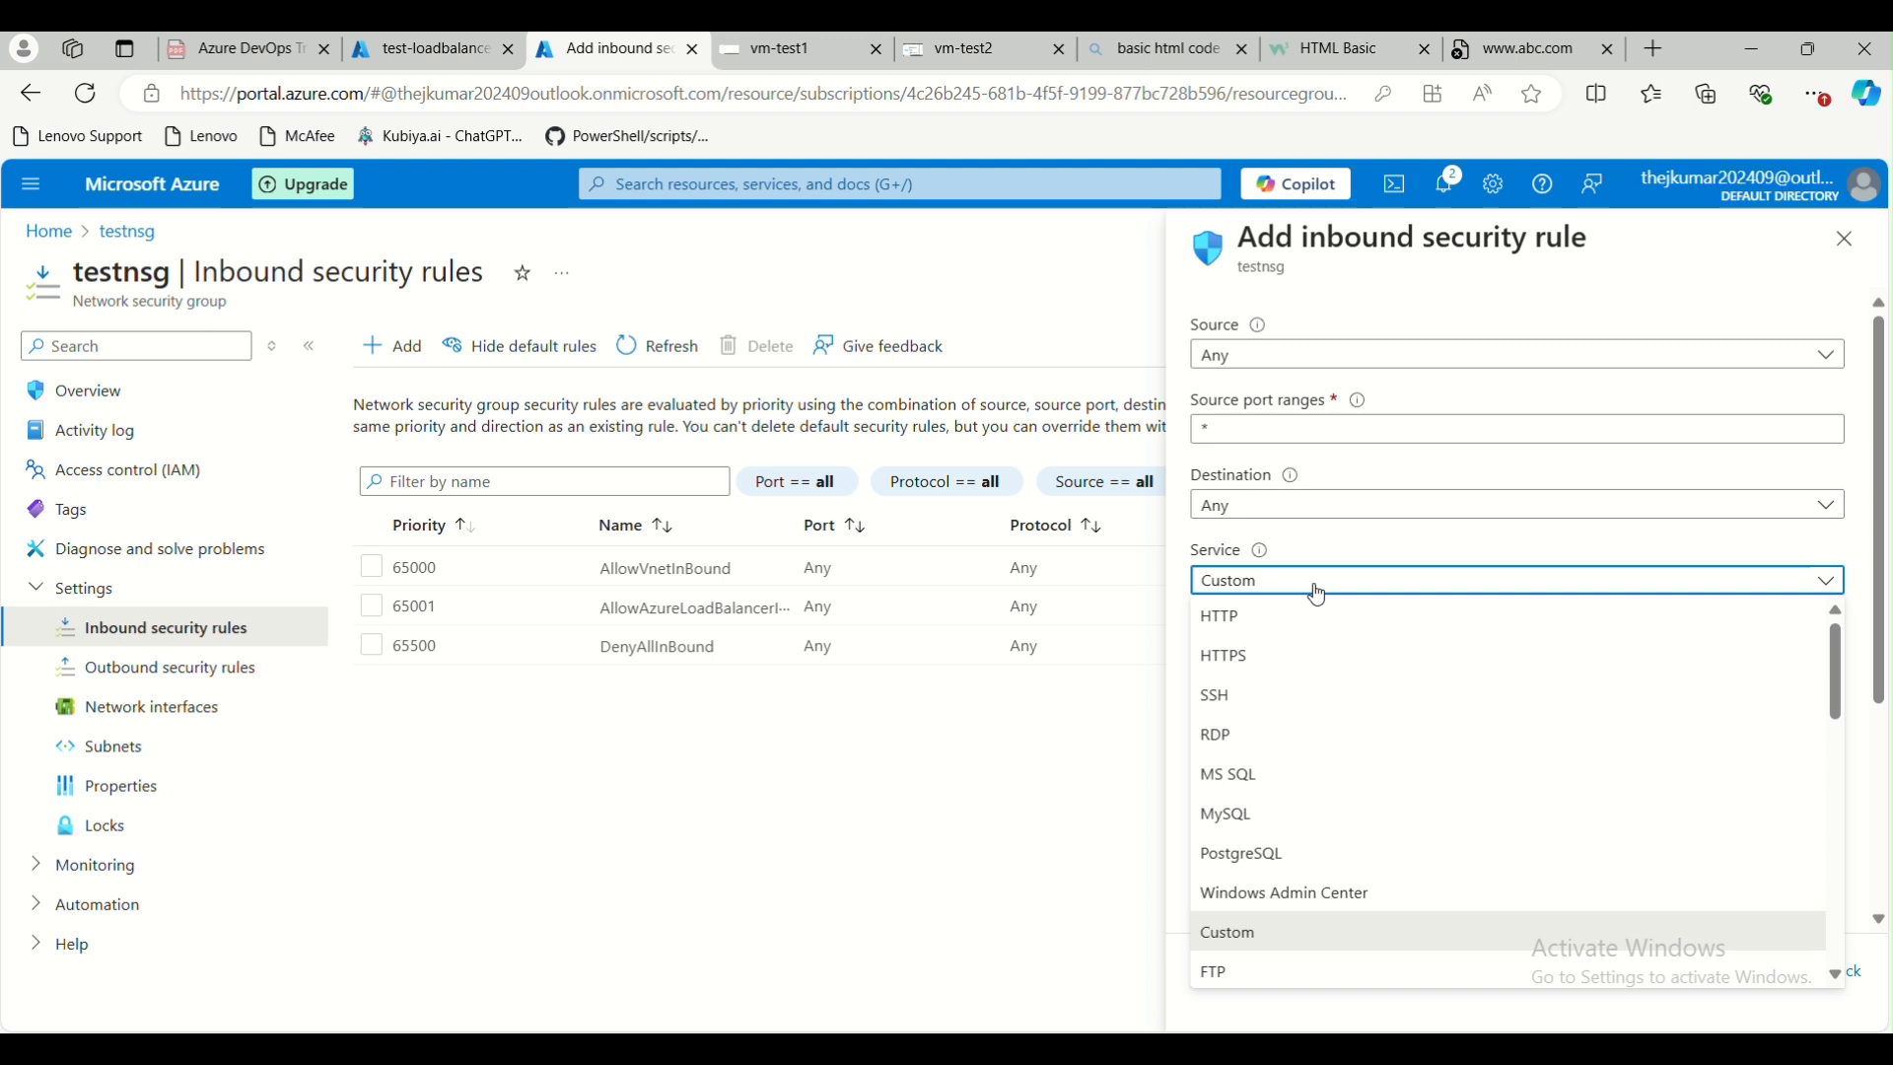
{"action": "left_click", "coordinate": [1287, 623]}
{"action": "scroll", "coordinate": [1312, 797], "scroll_direction": "down", "scroll_amount": 5}
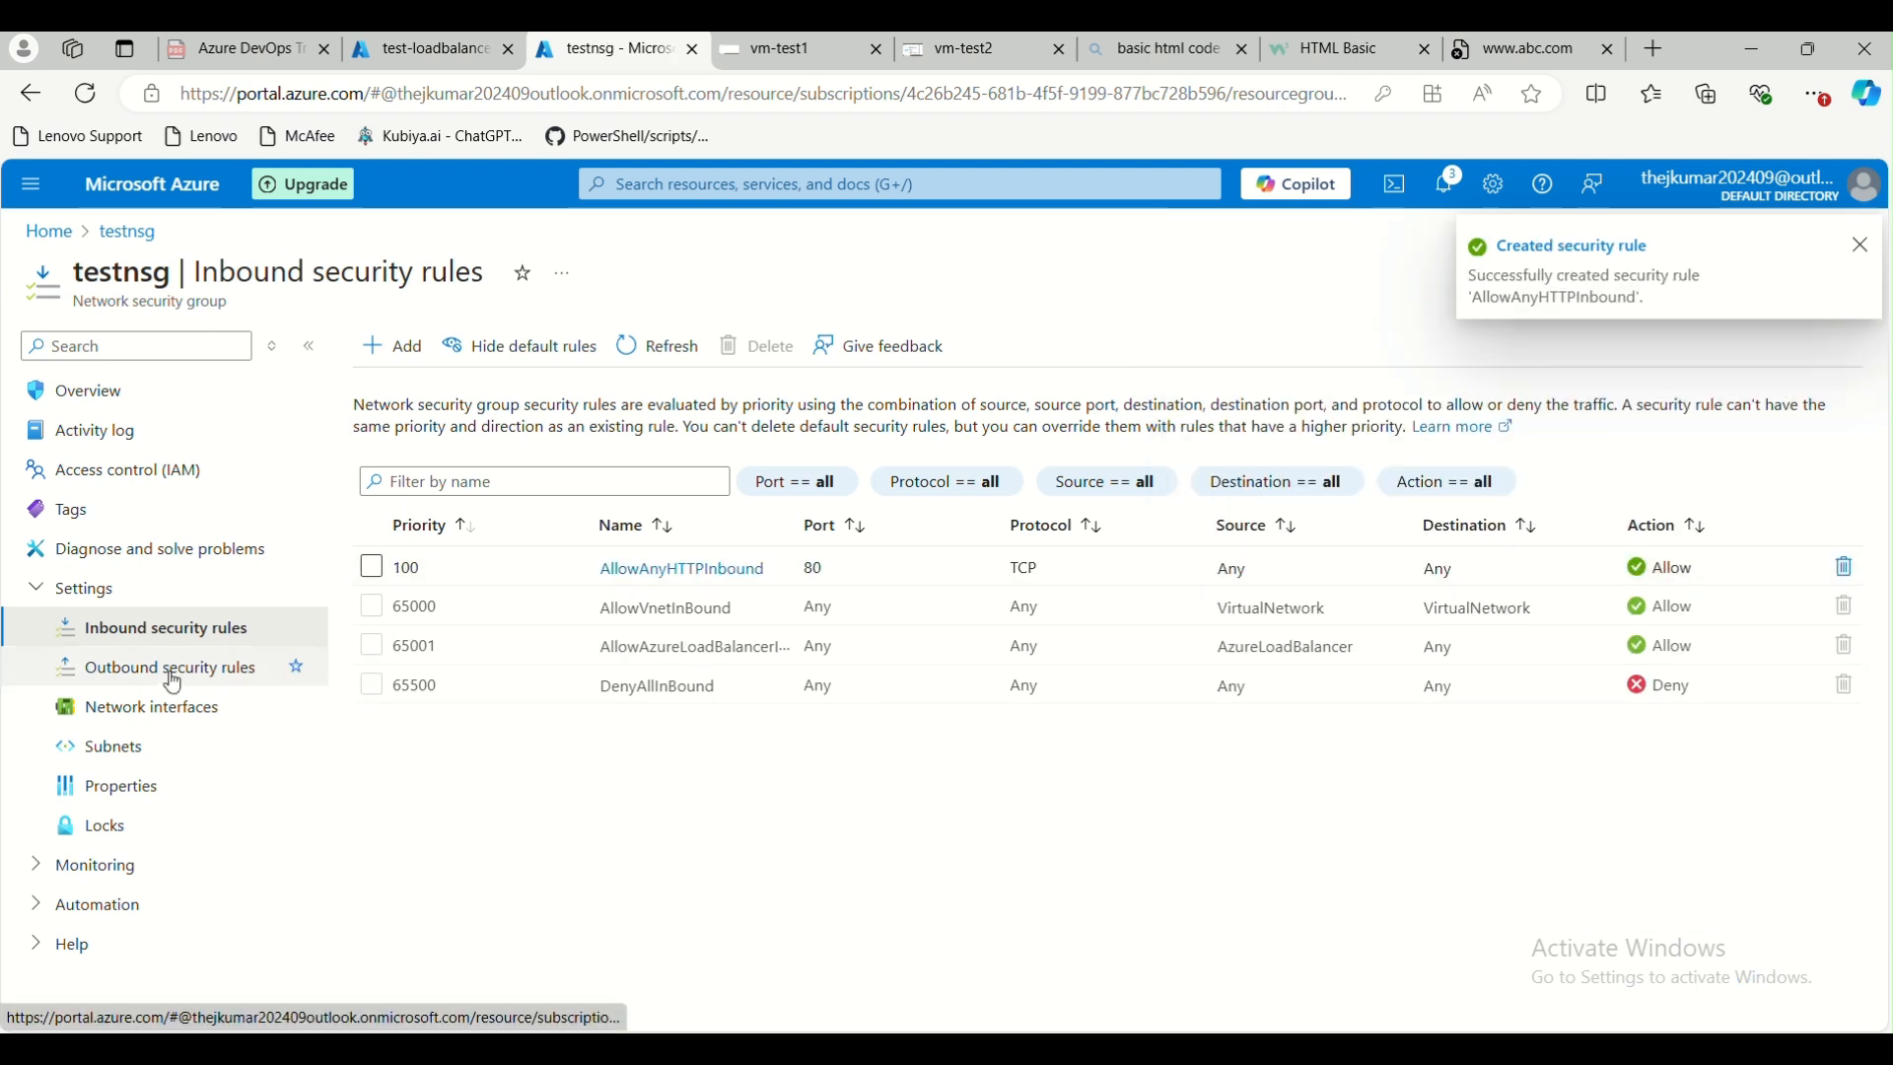
Associate testnsg with the default subnet of the hub virtual network
{"action": "left_click", "coordinate": [138, 709]}
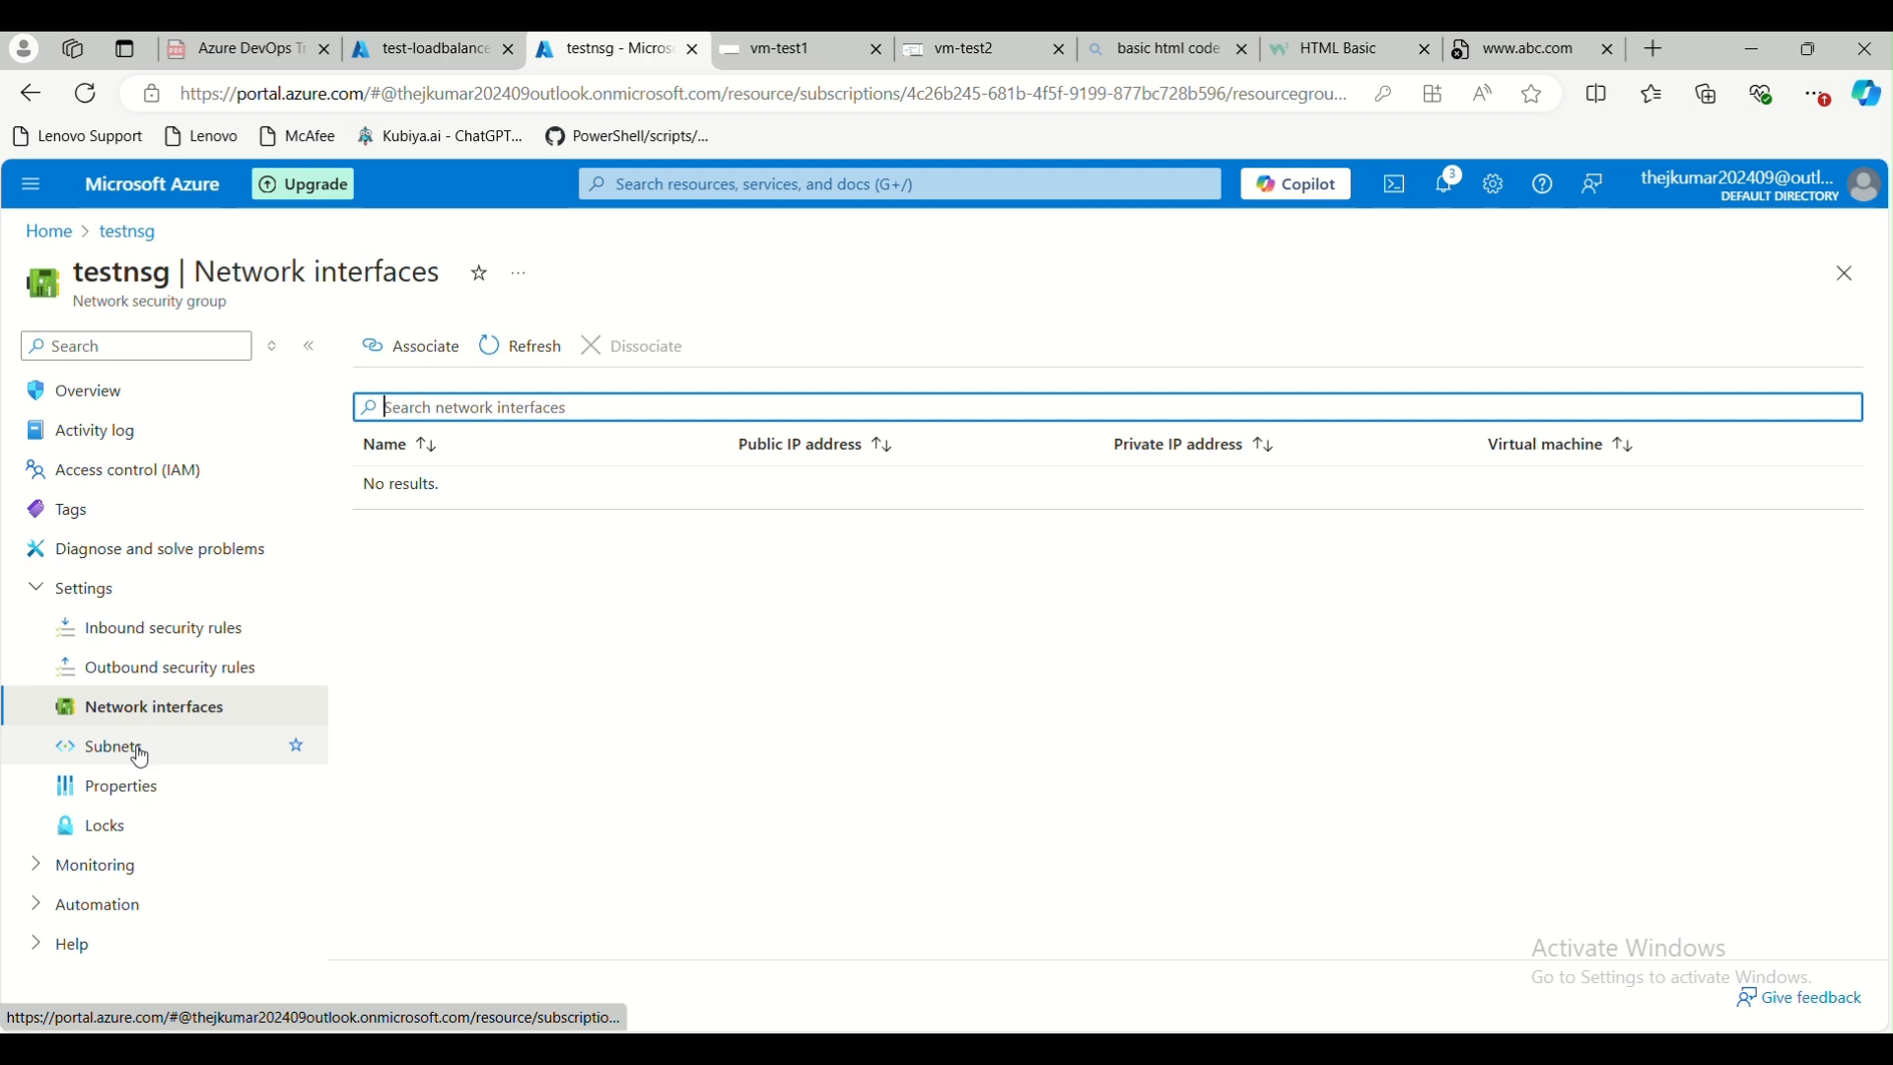
{"action": "left_click", "coordinate": [141, 754]}
{"action": "left_click", "coordinate": [414, 347]}
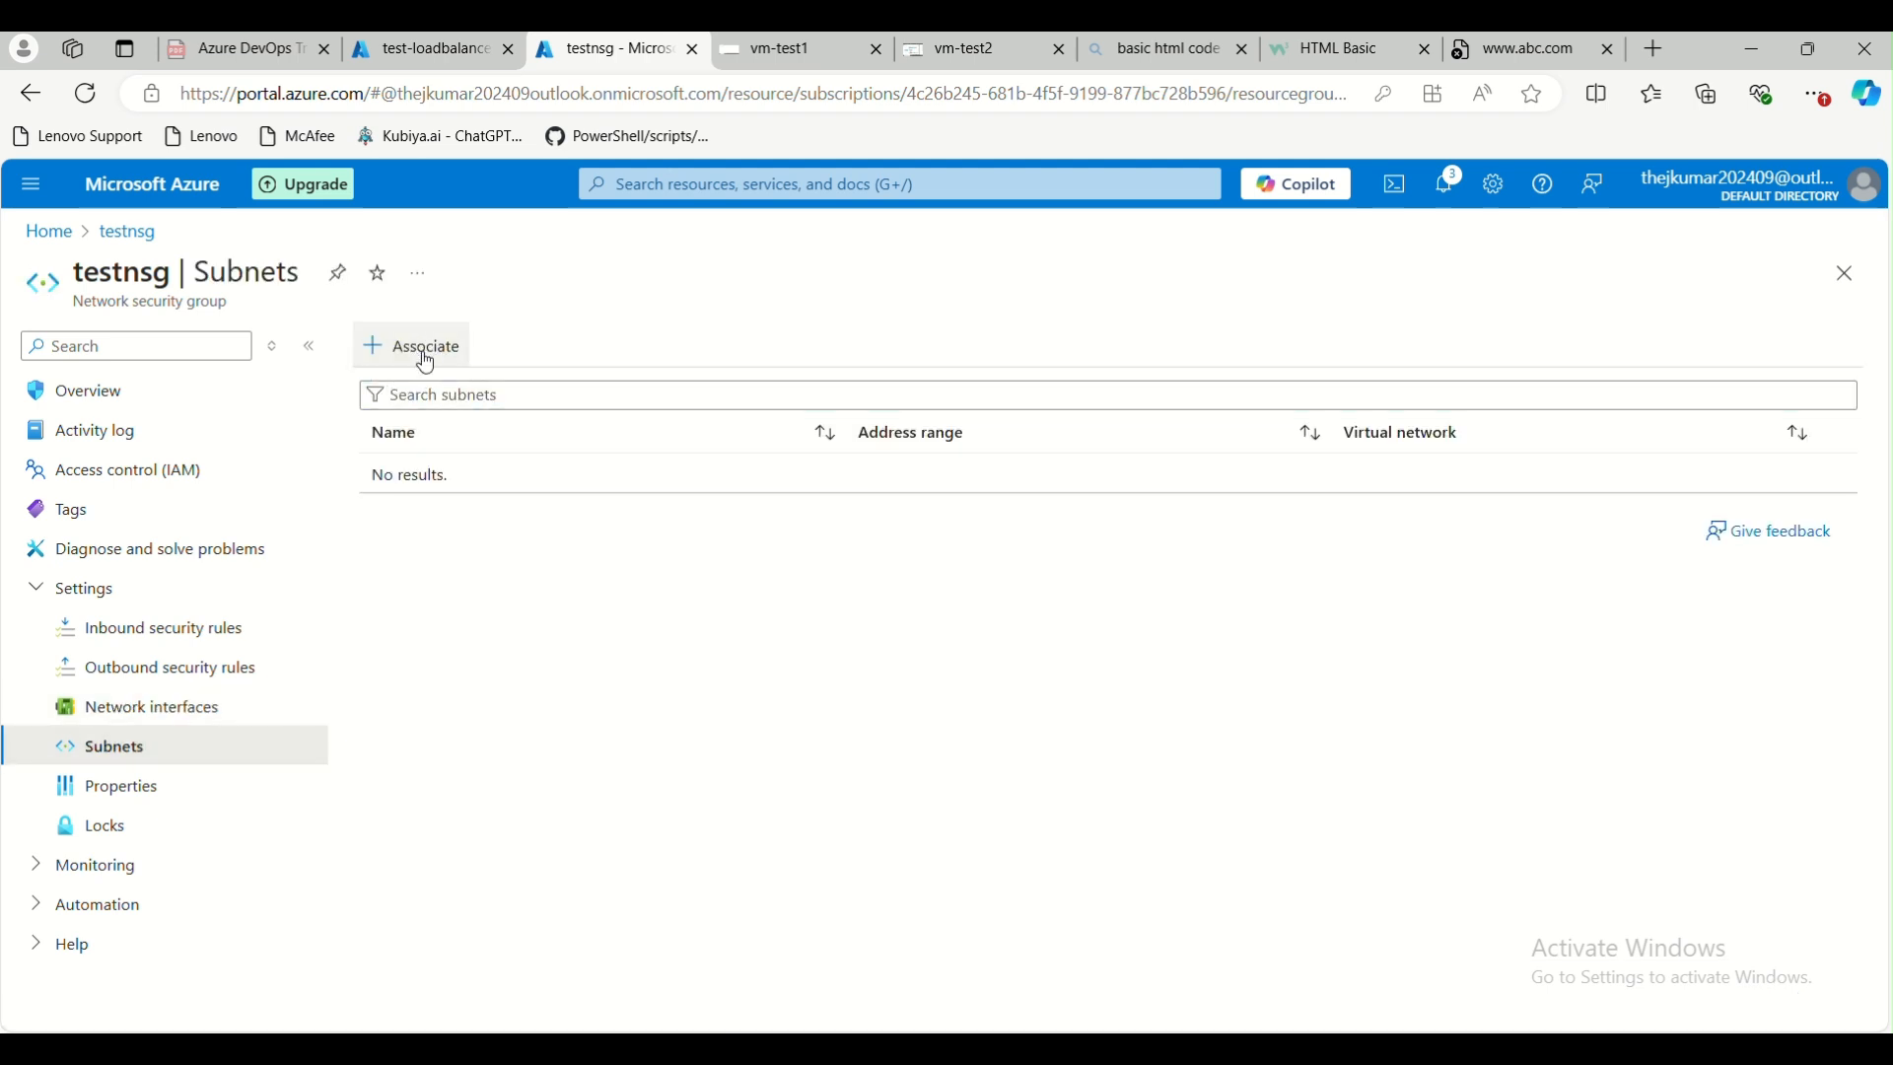
{"action": "left_click", "coordinate": [1289, 436]}
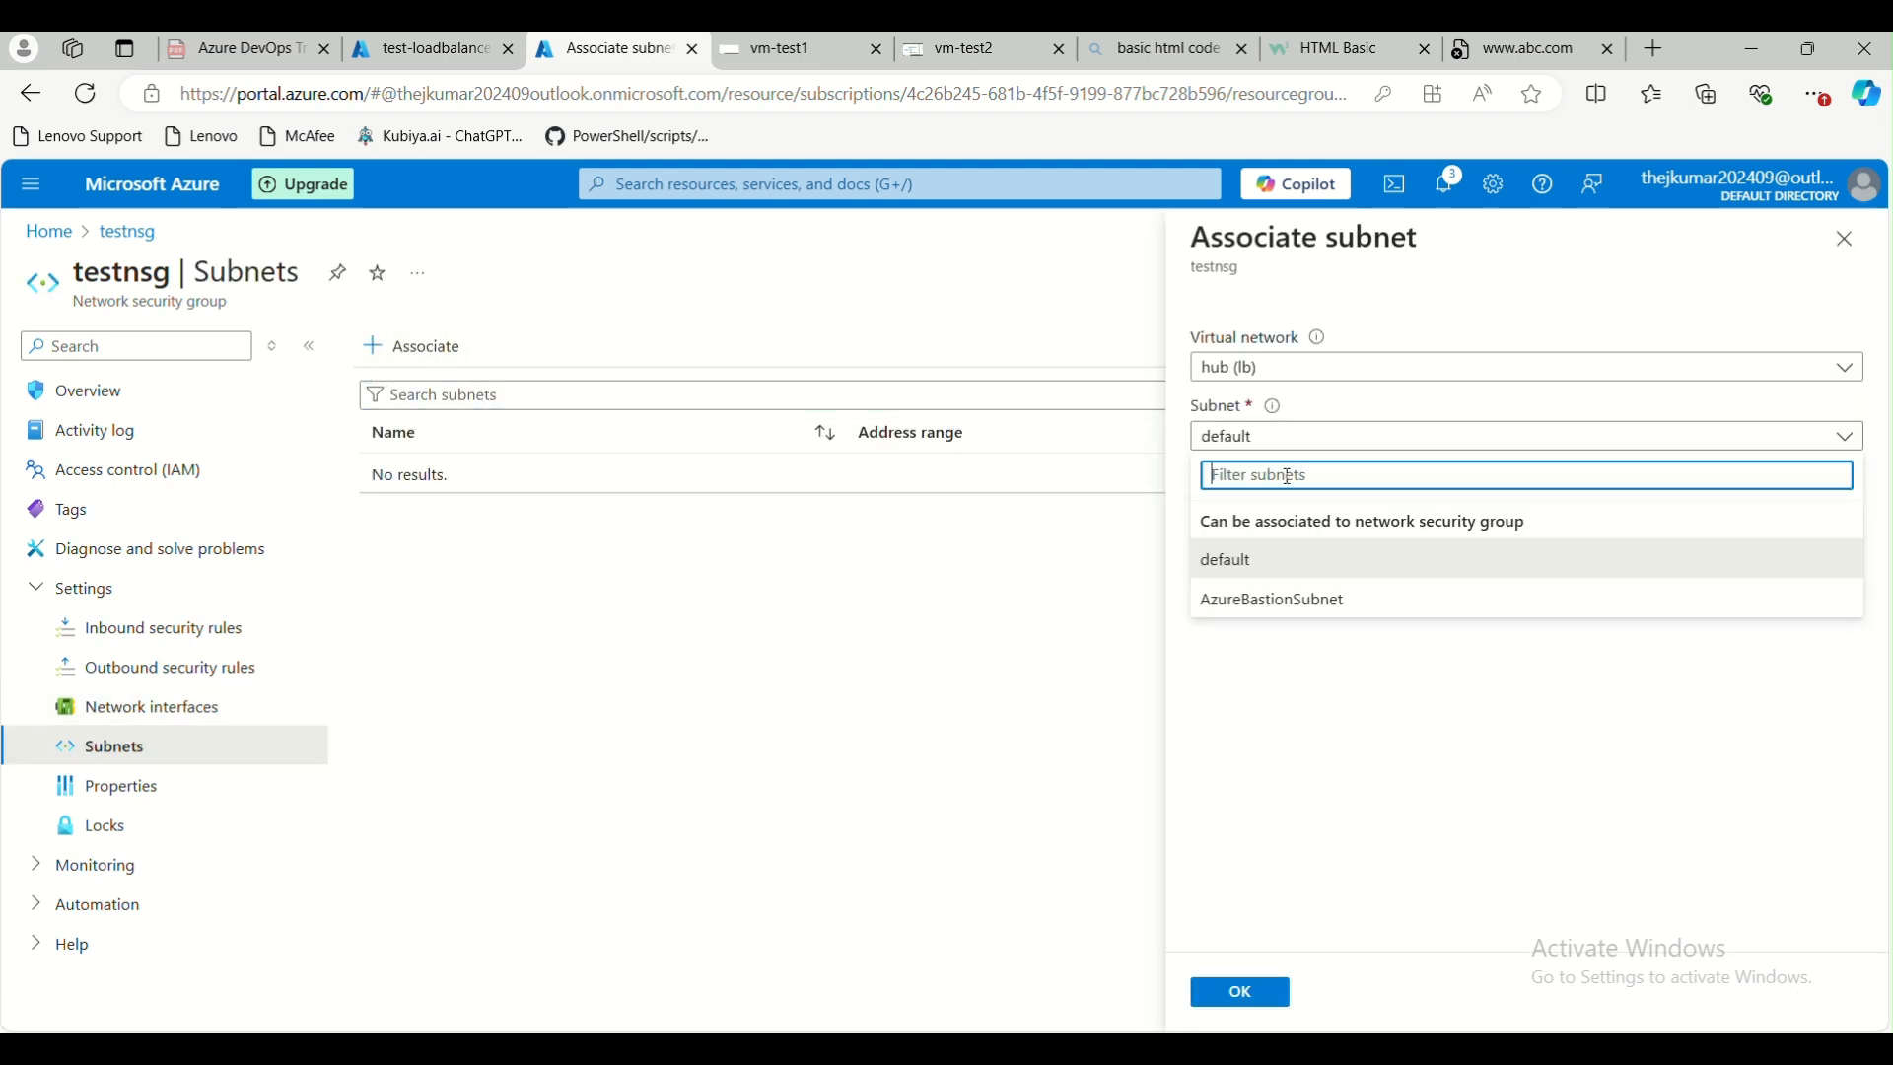
{"action": "left_click", "coordinate": [1272, 560]}
{"action": "left_click", "coordinate": [1246, 990]}
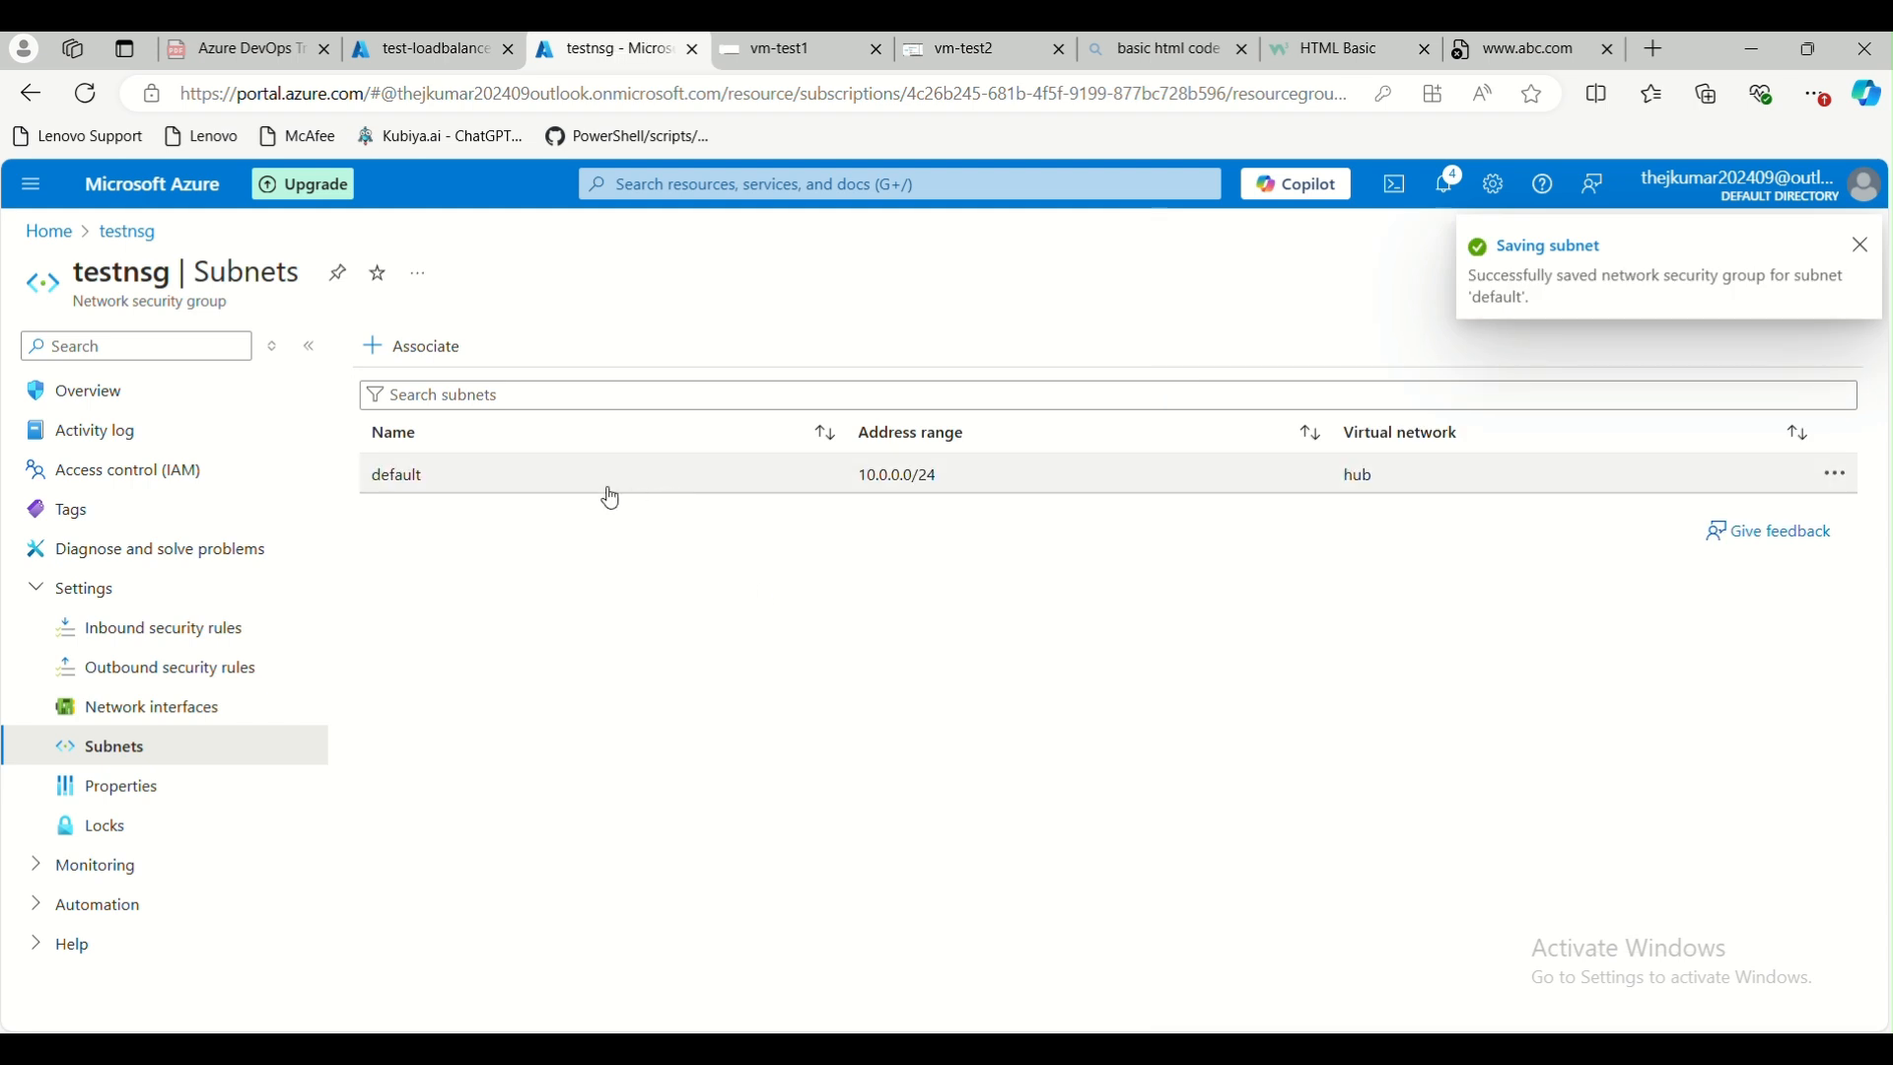
{"action": "left_click", "coordinate": [1499, 54]}
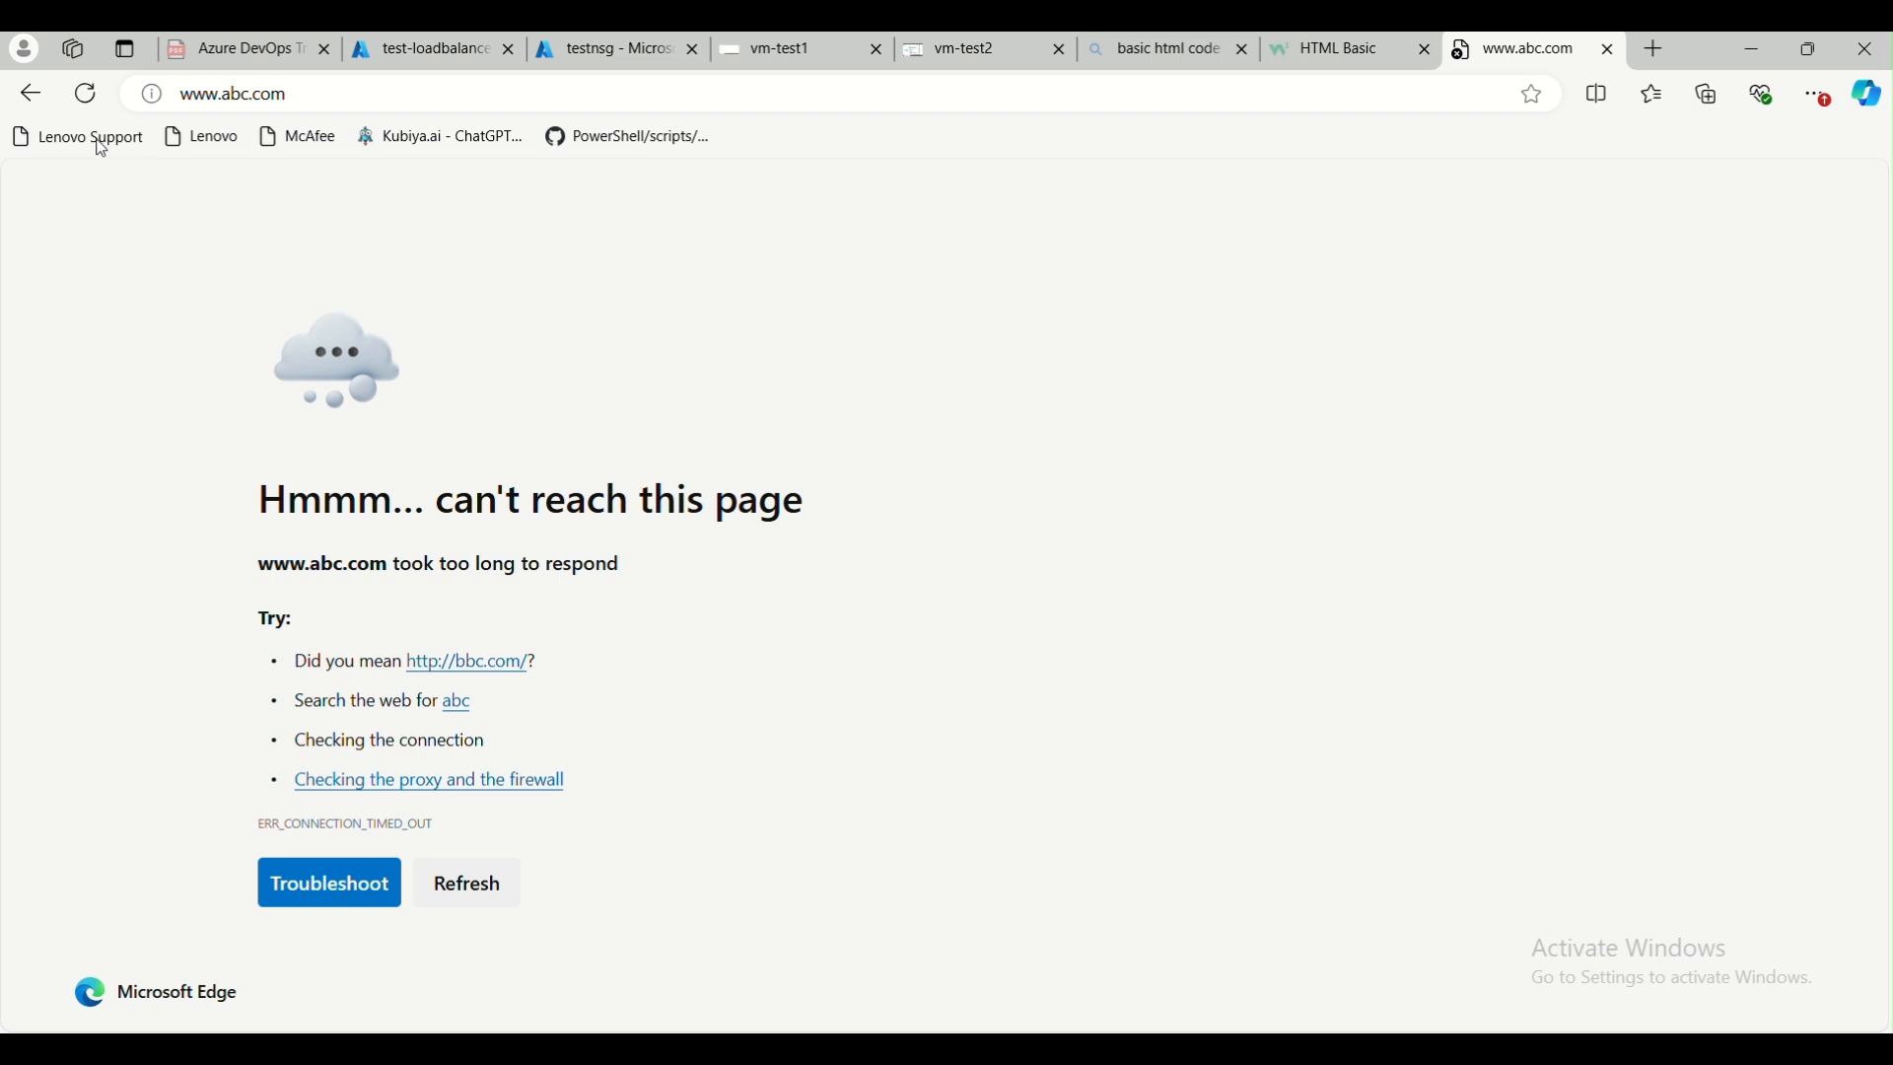
{"action": "left_click", "coordinate": [85, 94]}
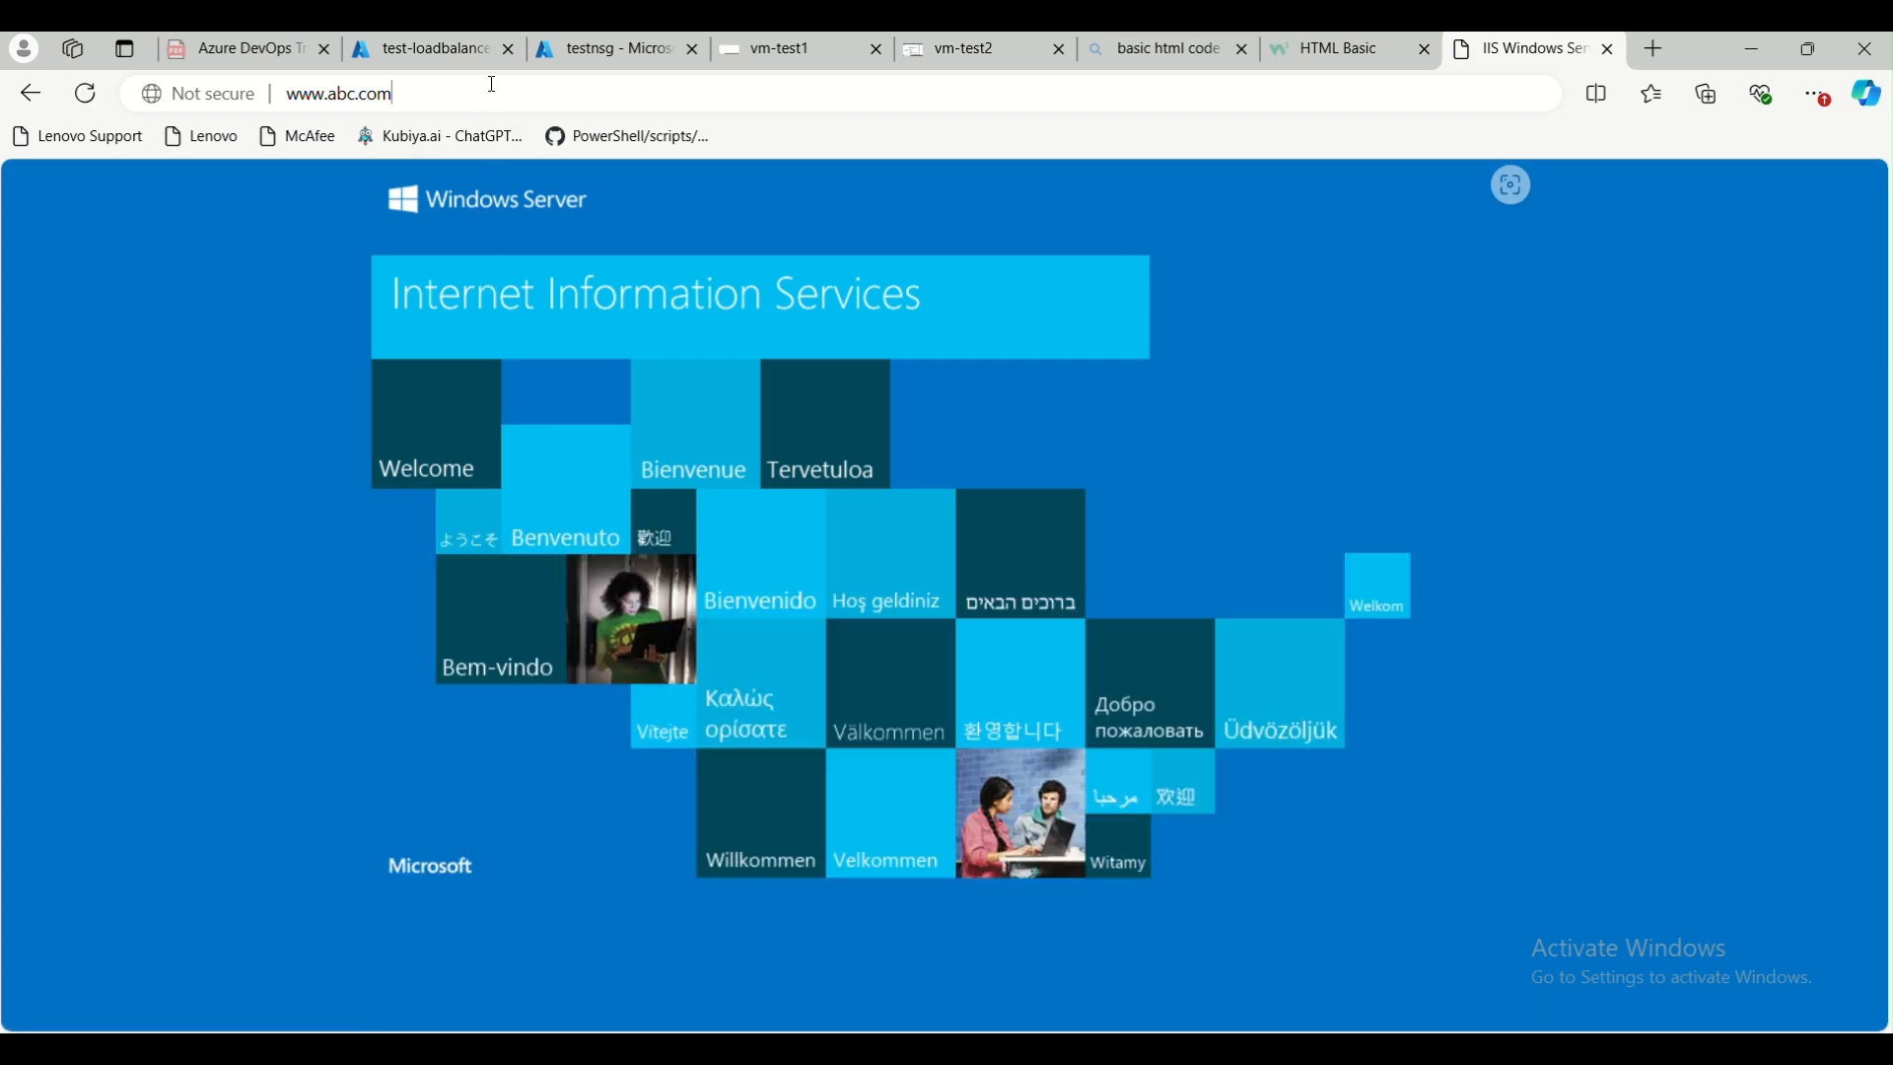
{"action": "left_click", "coordinate": [493, 84]}
{"action": "type", "text": "/t"}
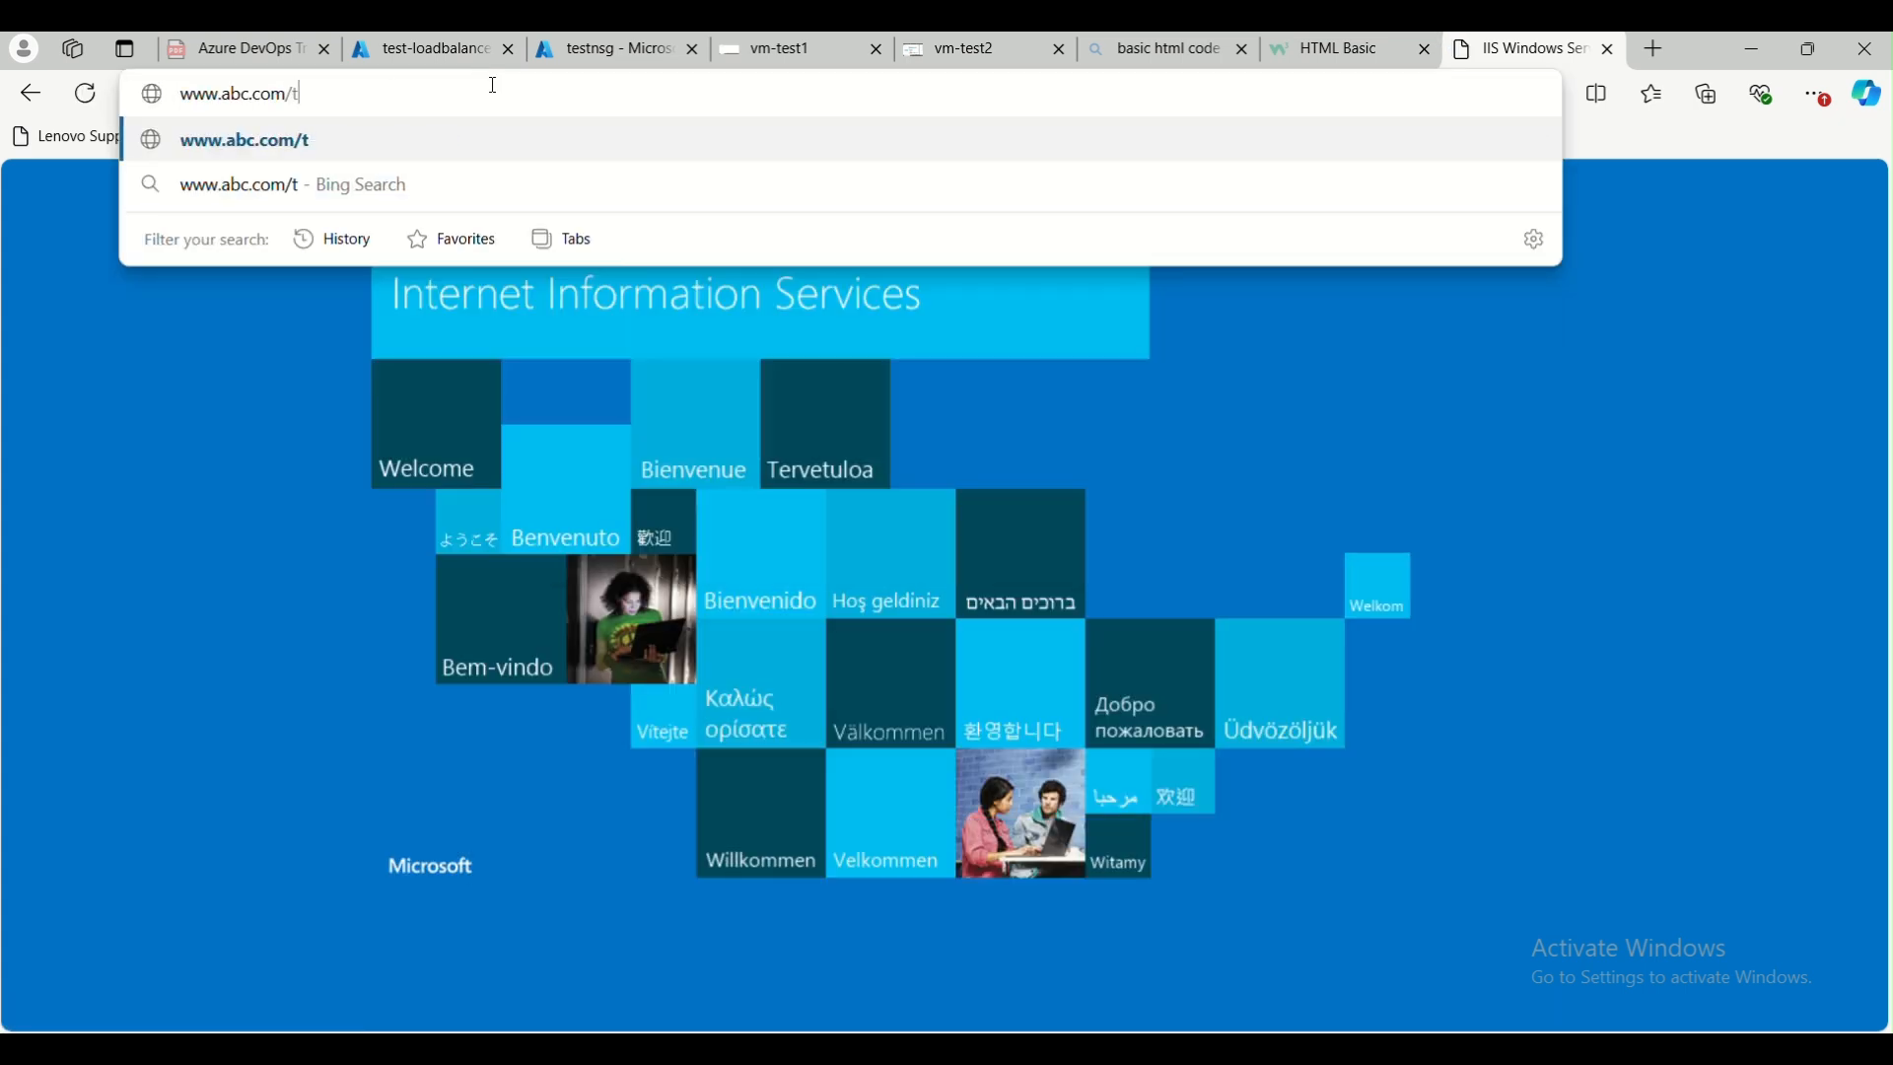
{"action": "type", "text": "est.html"}
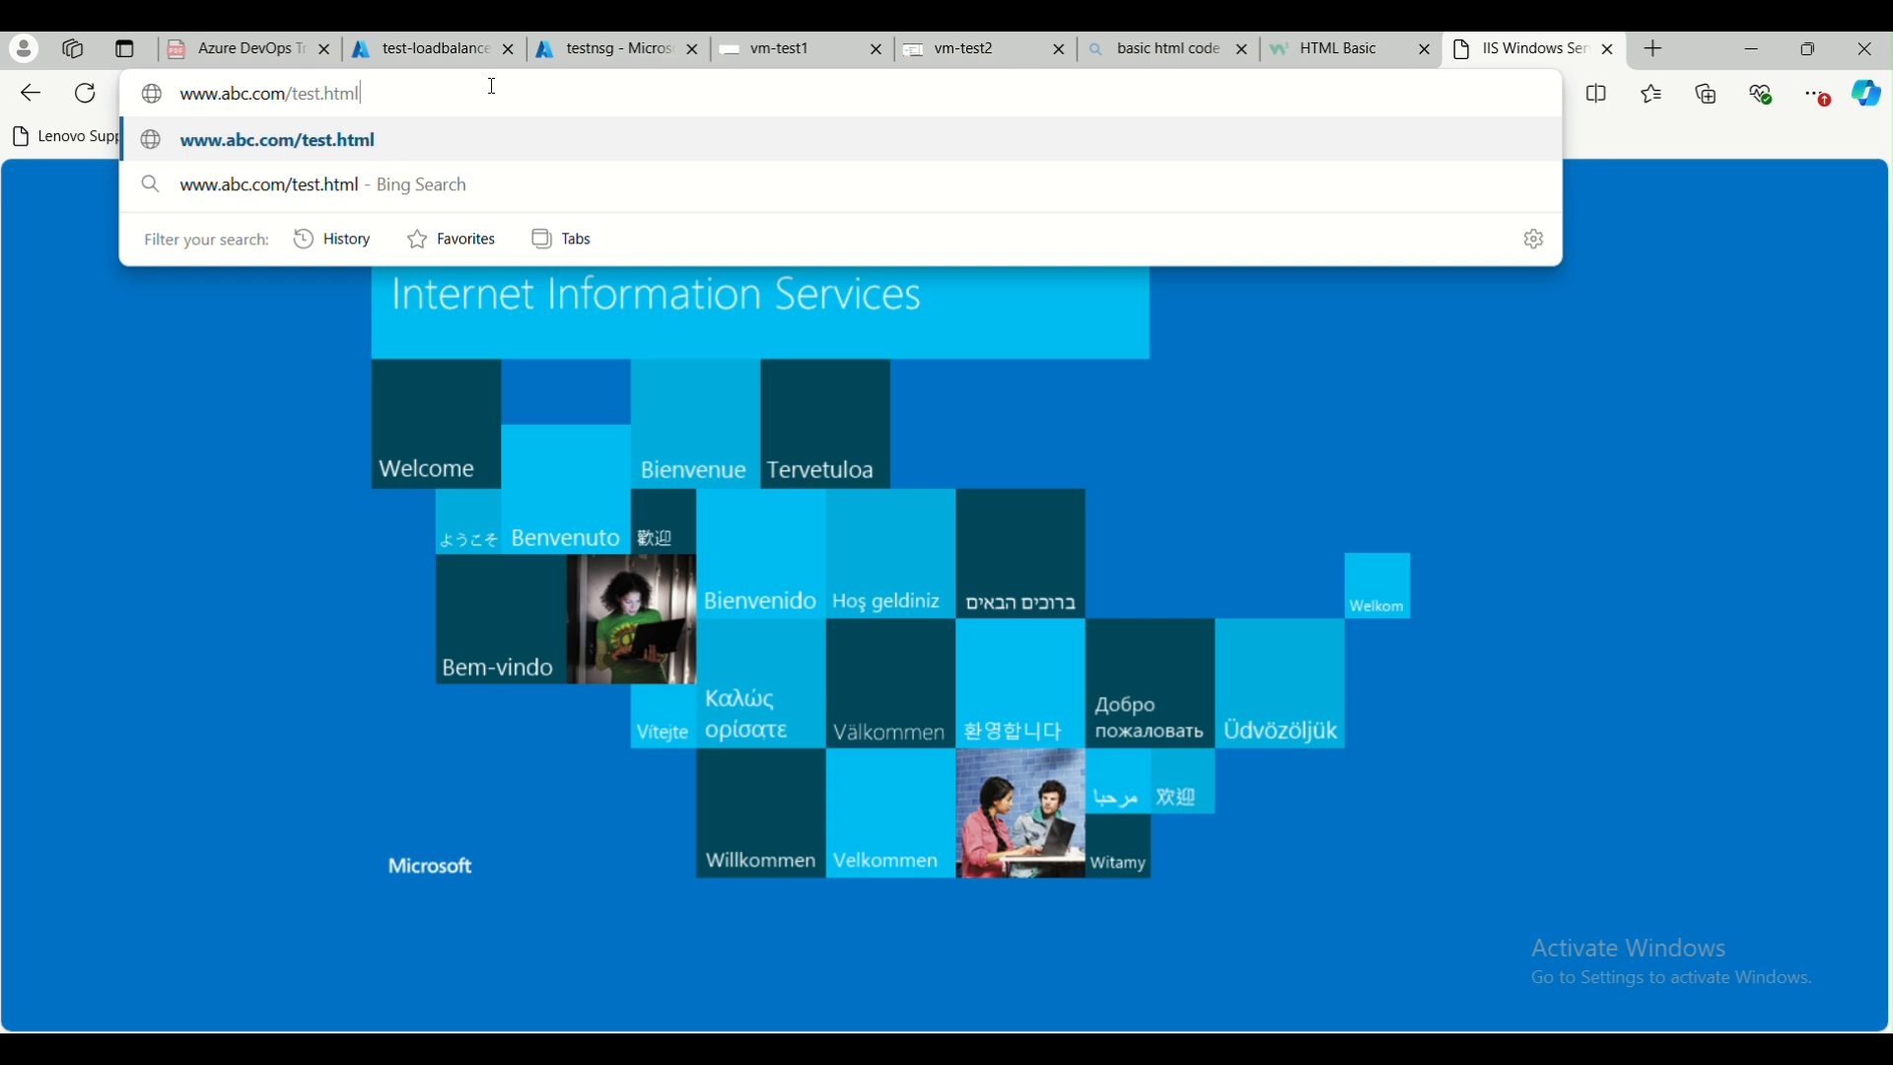
{"action": "key", "text": "Return"}
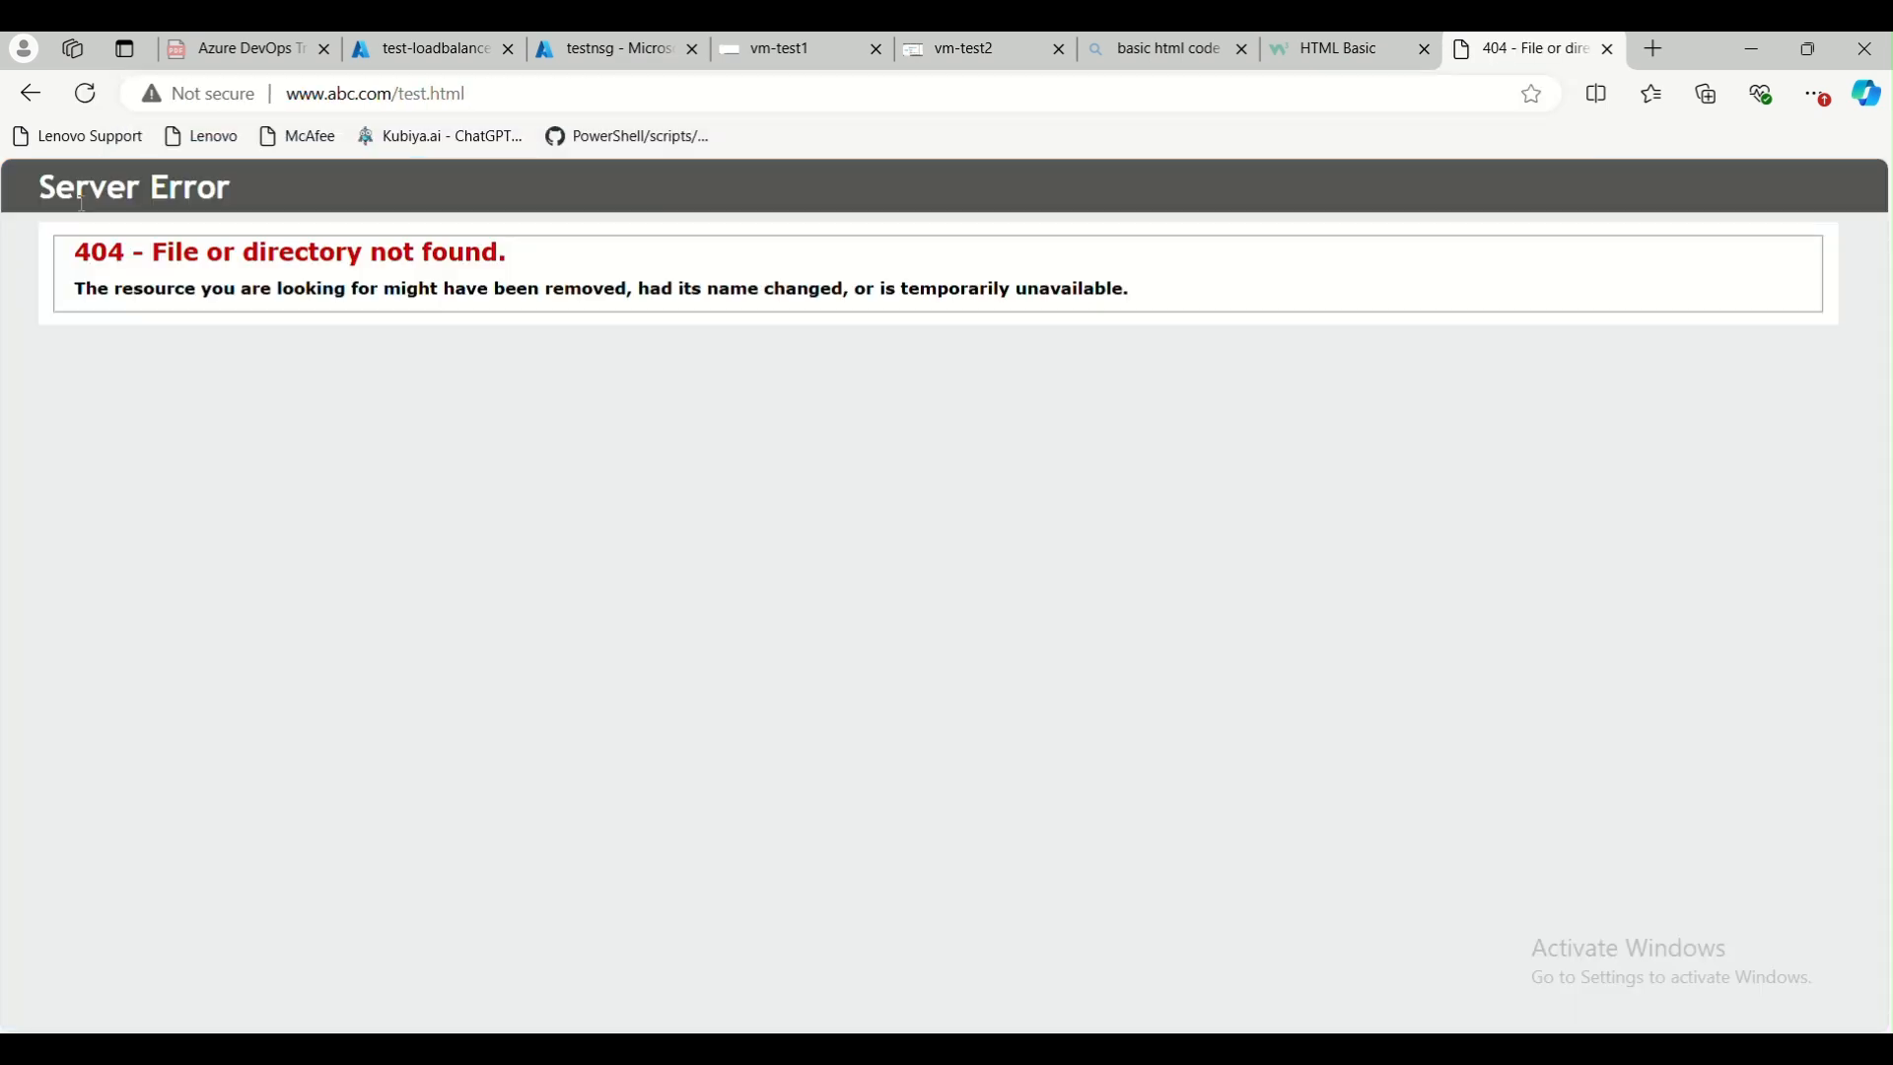
{"action": "left_click", "coordinate": [533, 88]}
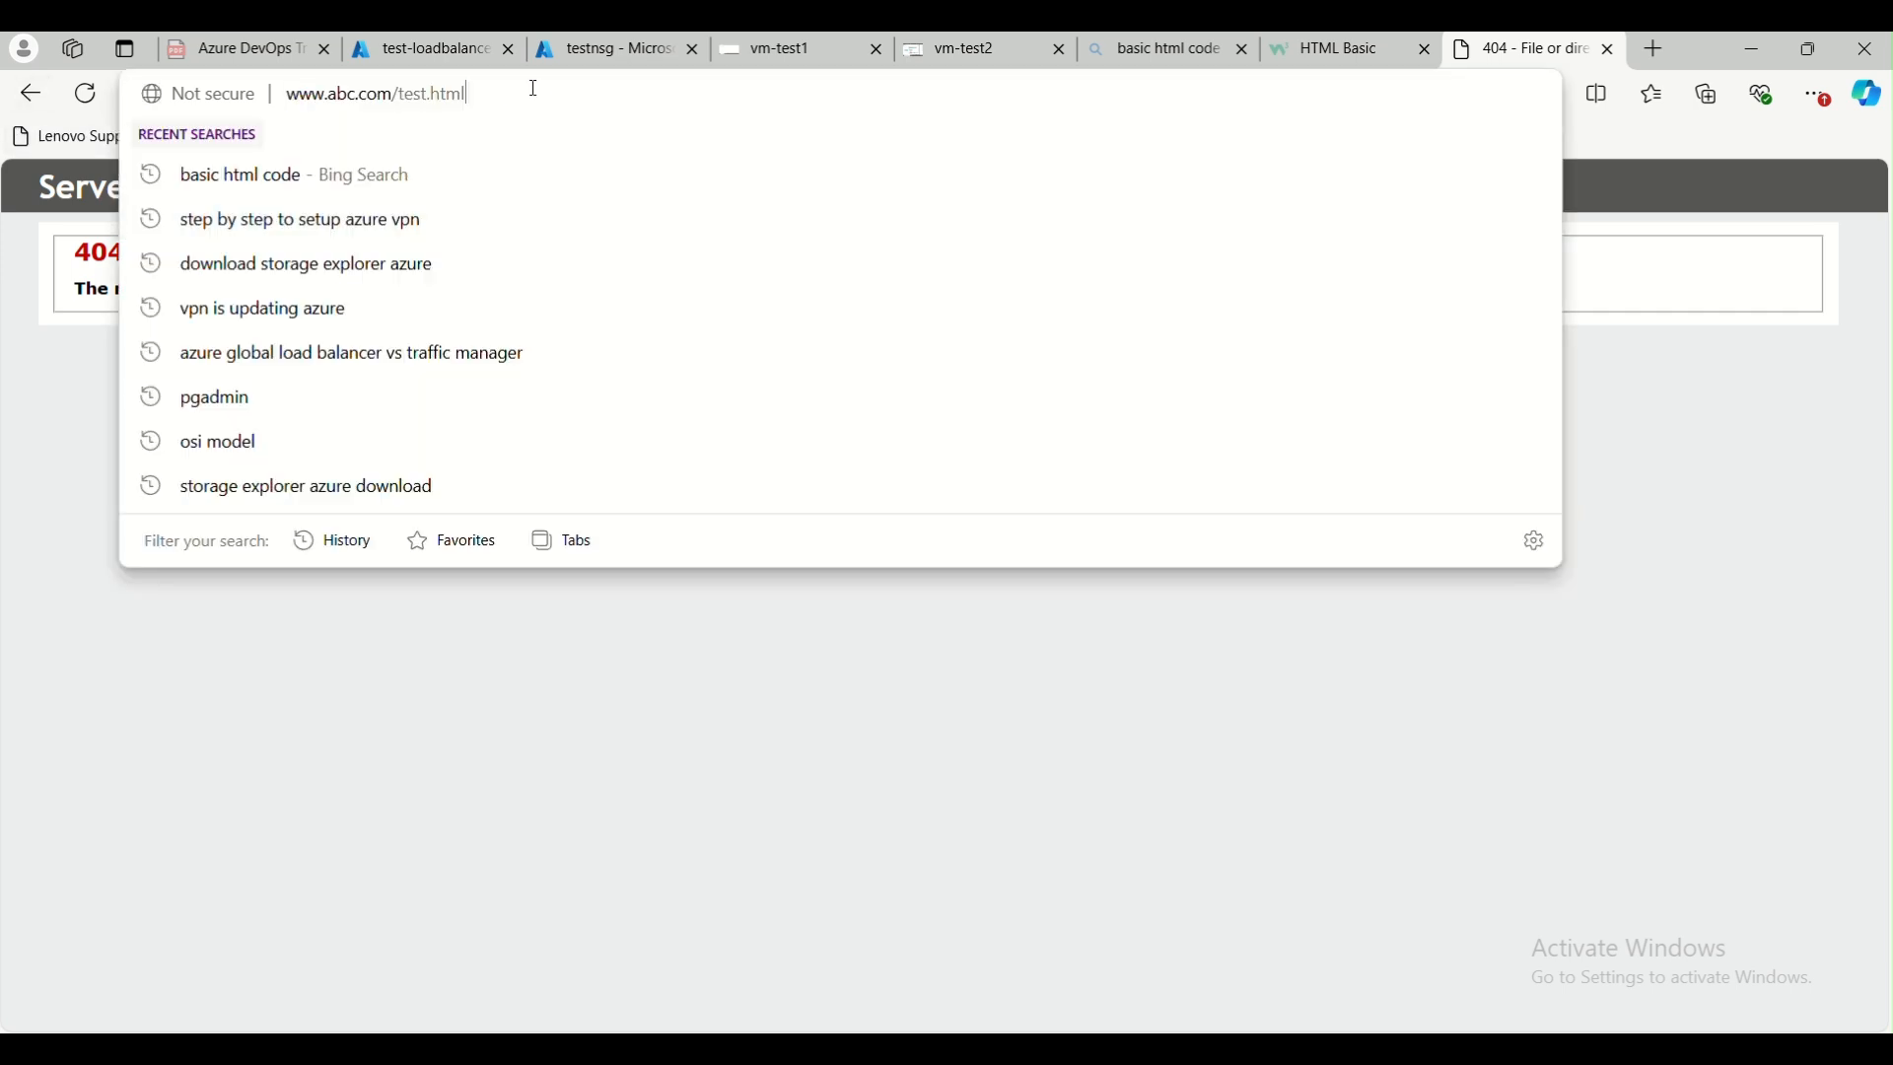
{"action": "left_click", "coordinate": [288, 96]}
{"action": "type", "text": "http"}
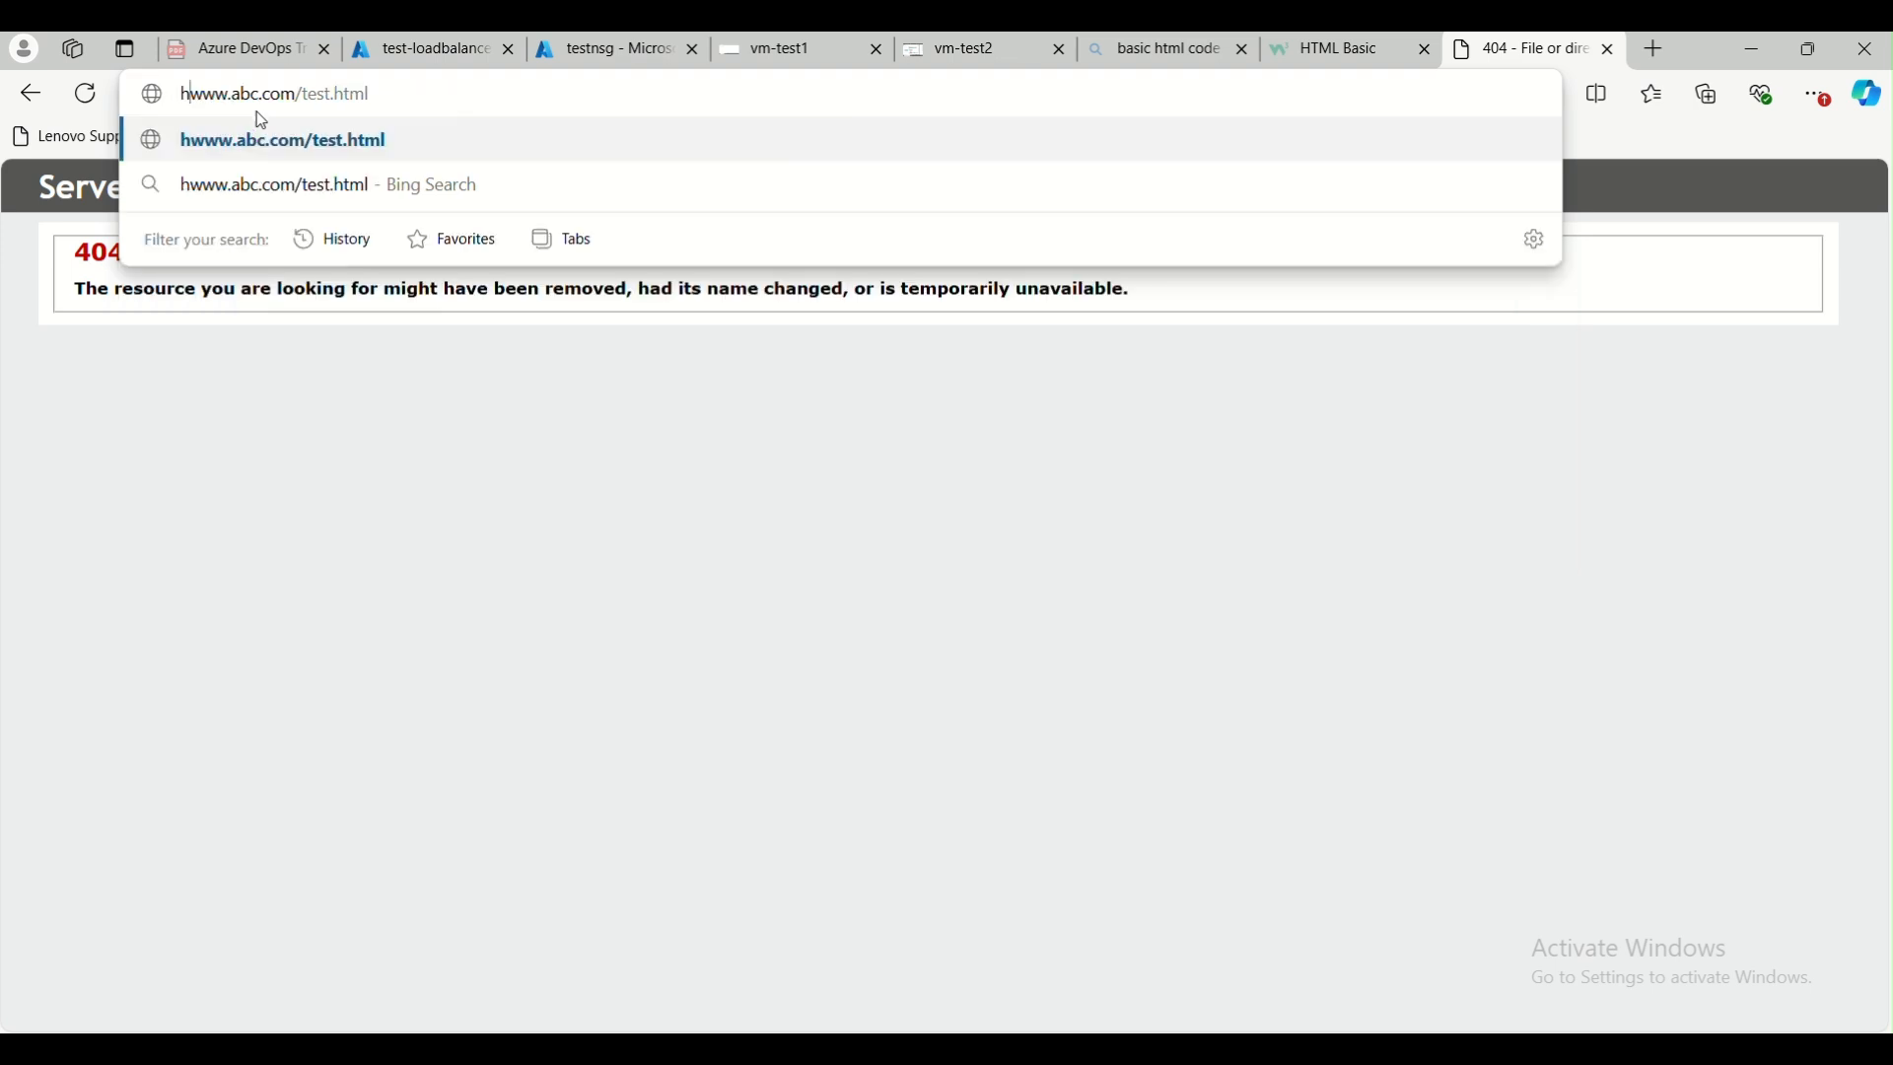
{"action": "type", "text": "://"}
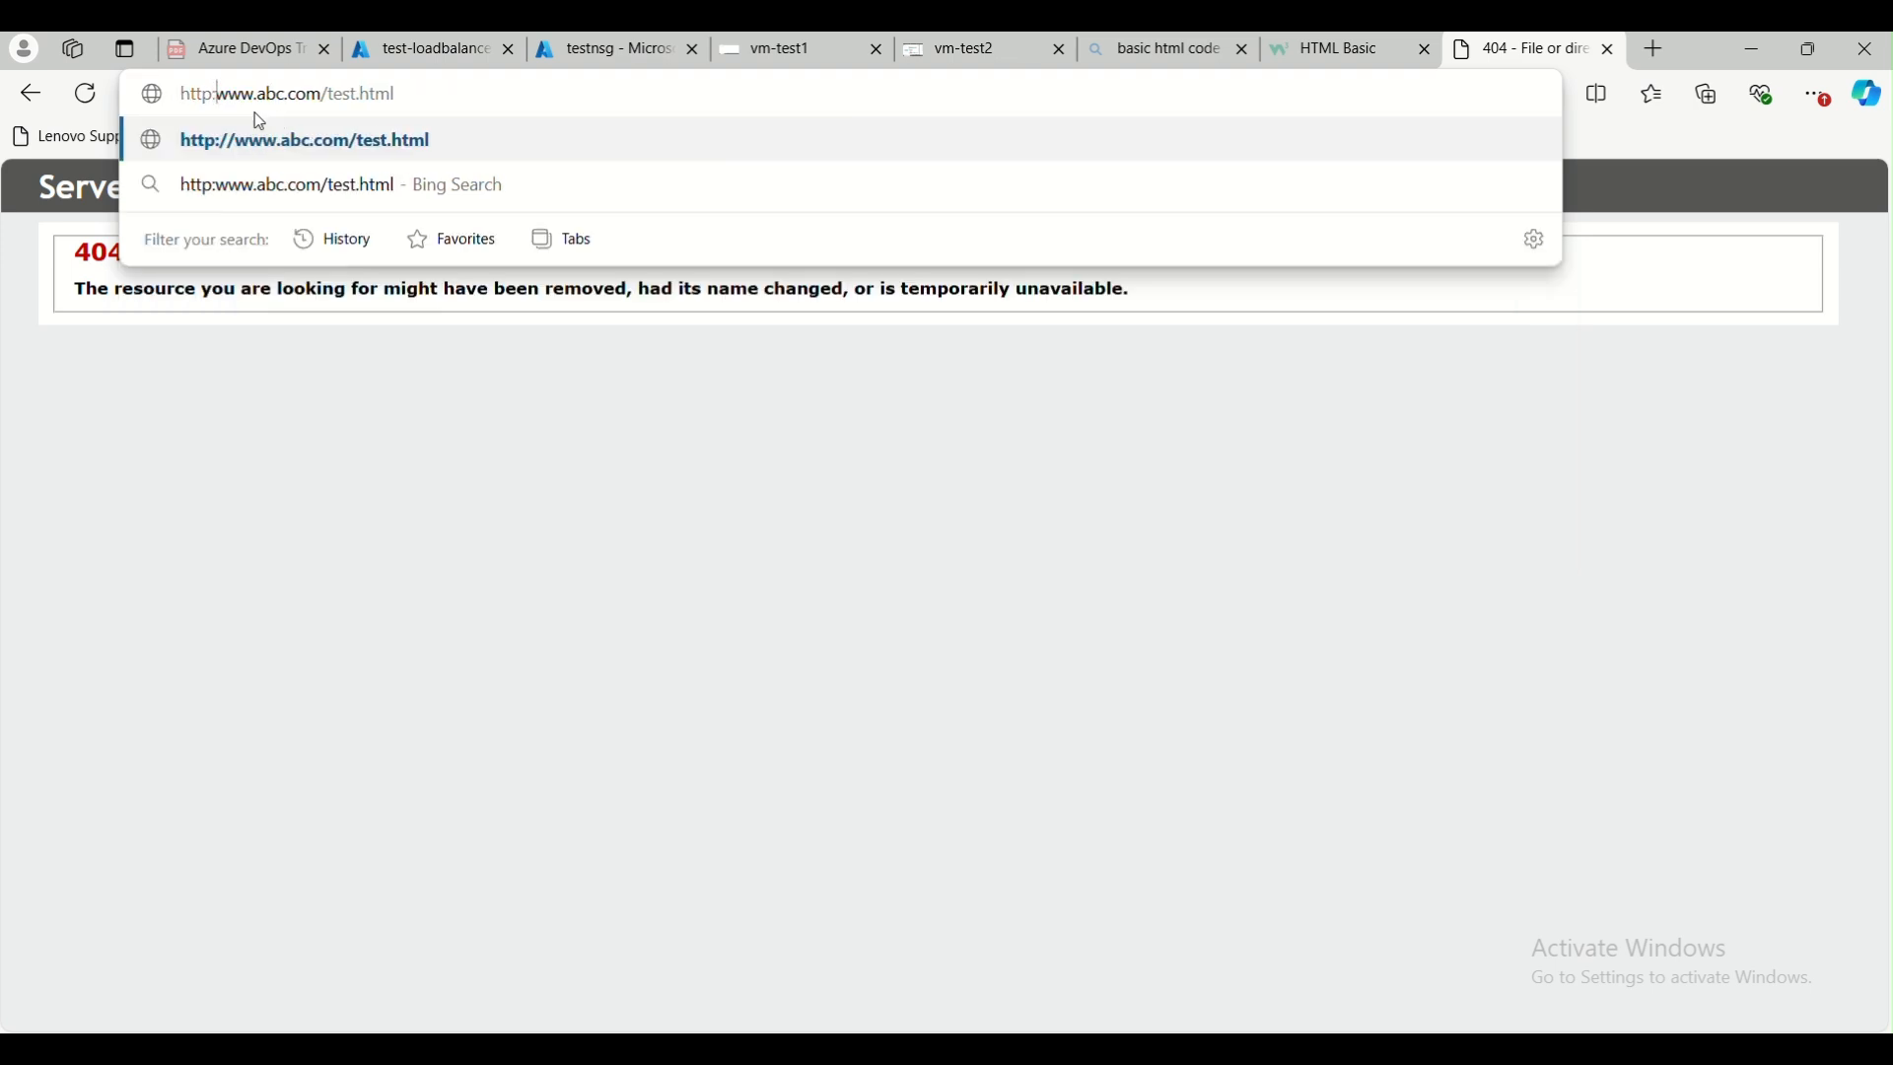
{"action": "key", "text": "Return"}
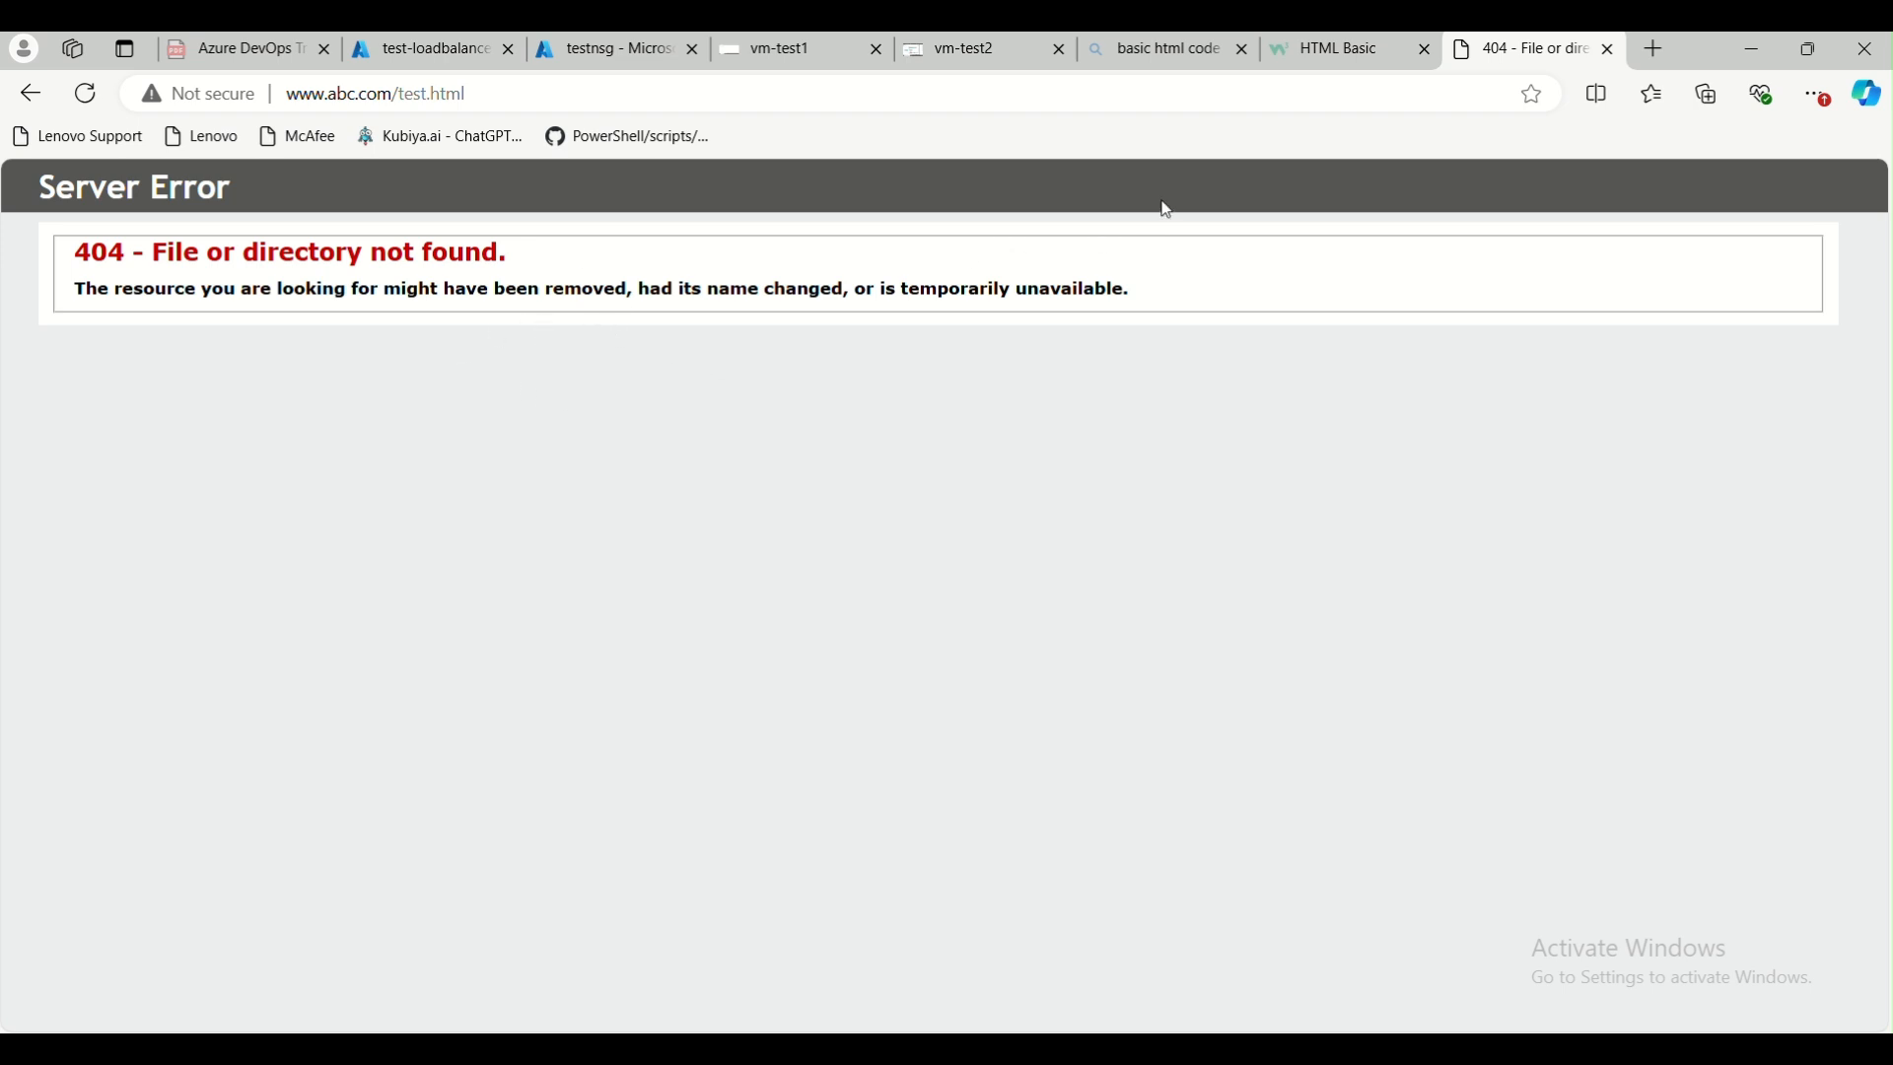
Return to the Azure portal, check vm-test2's health in test-loadbalancer's Insights topology, and view that virtual machine's details
{"action": "left_click", "coordinate": [608, 57]}
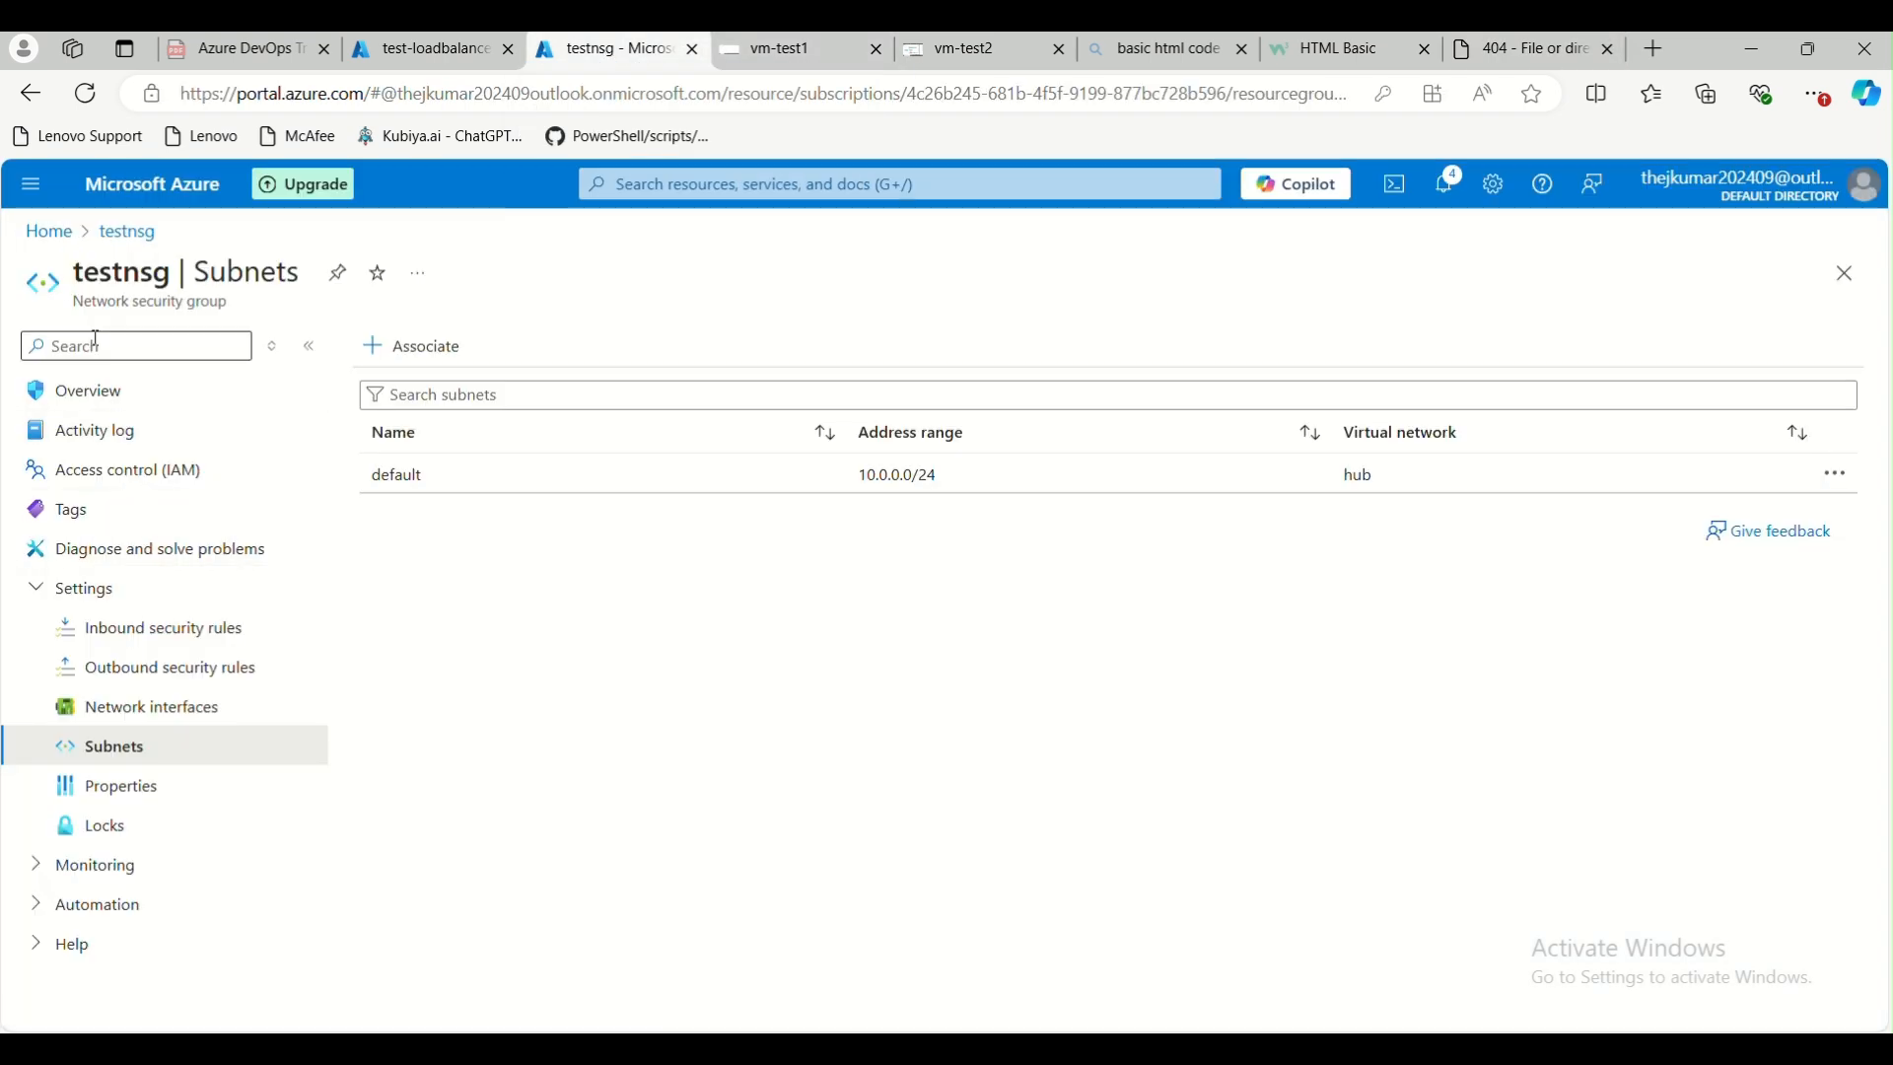
{"action": "left_click", "coordinate": [47, 235]}
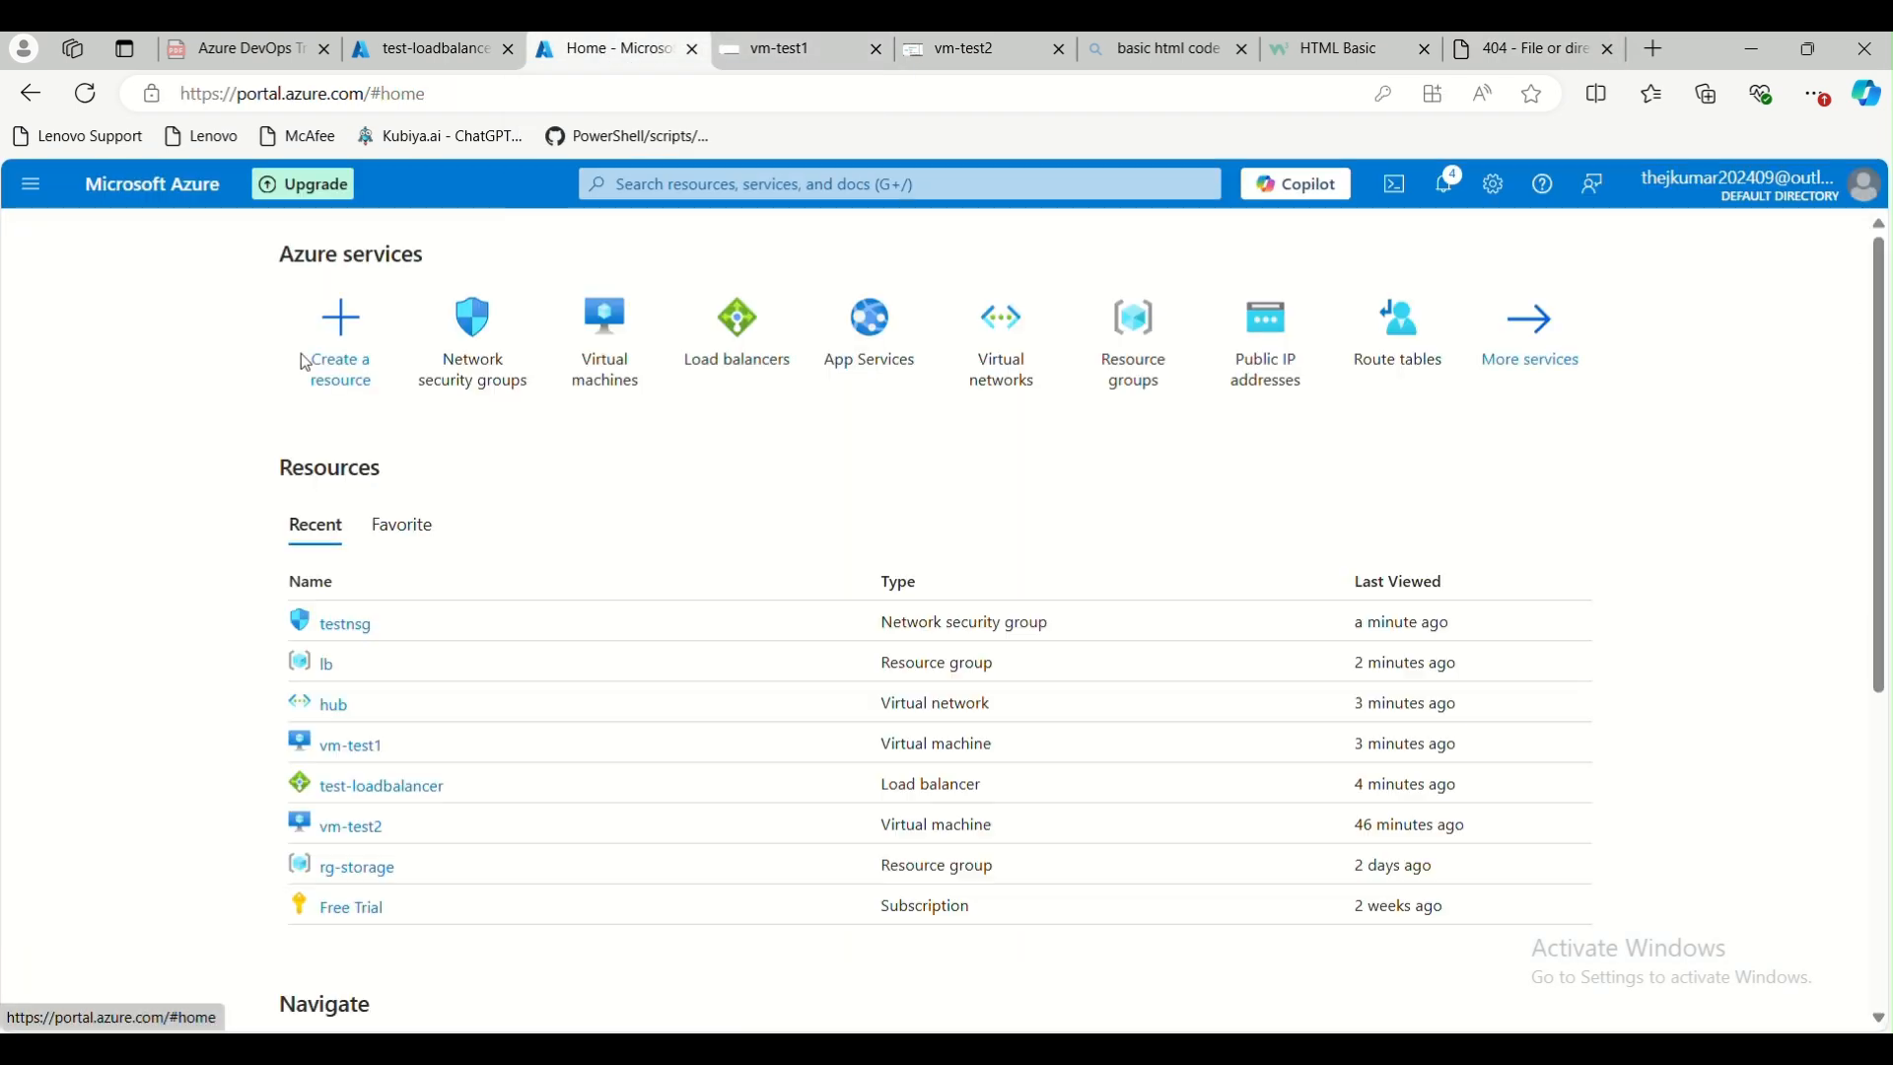
{"action": "left_click", "coordinate": [720, 362]}
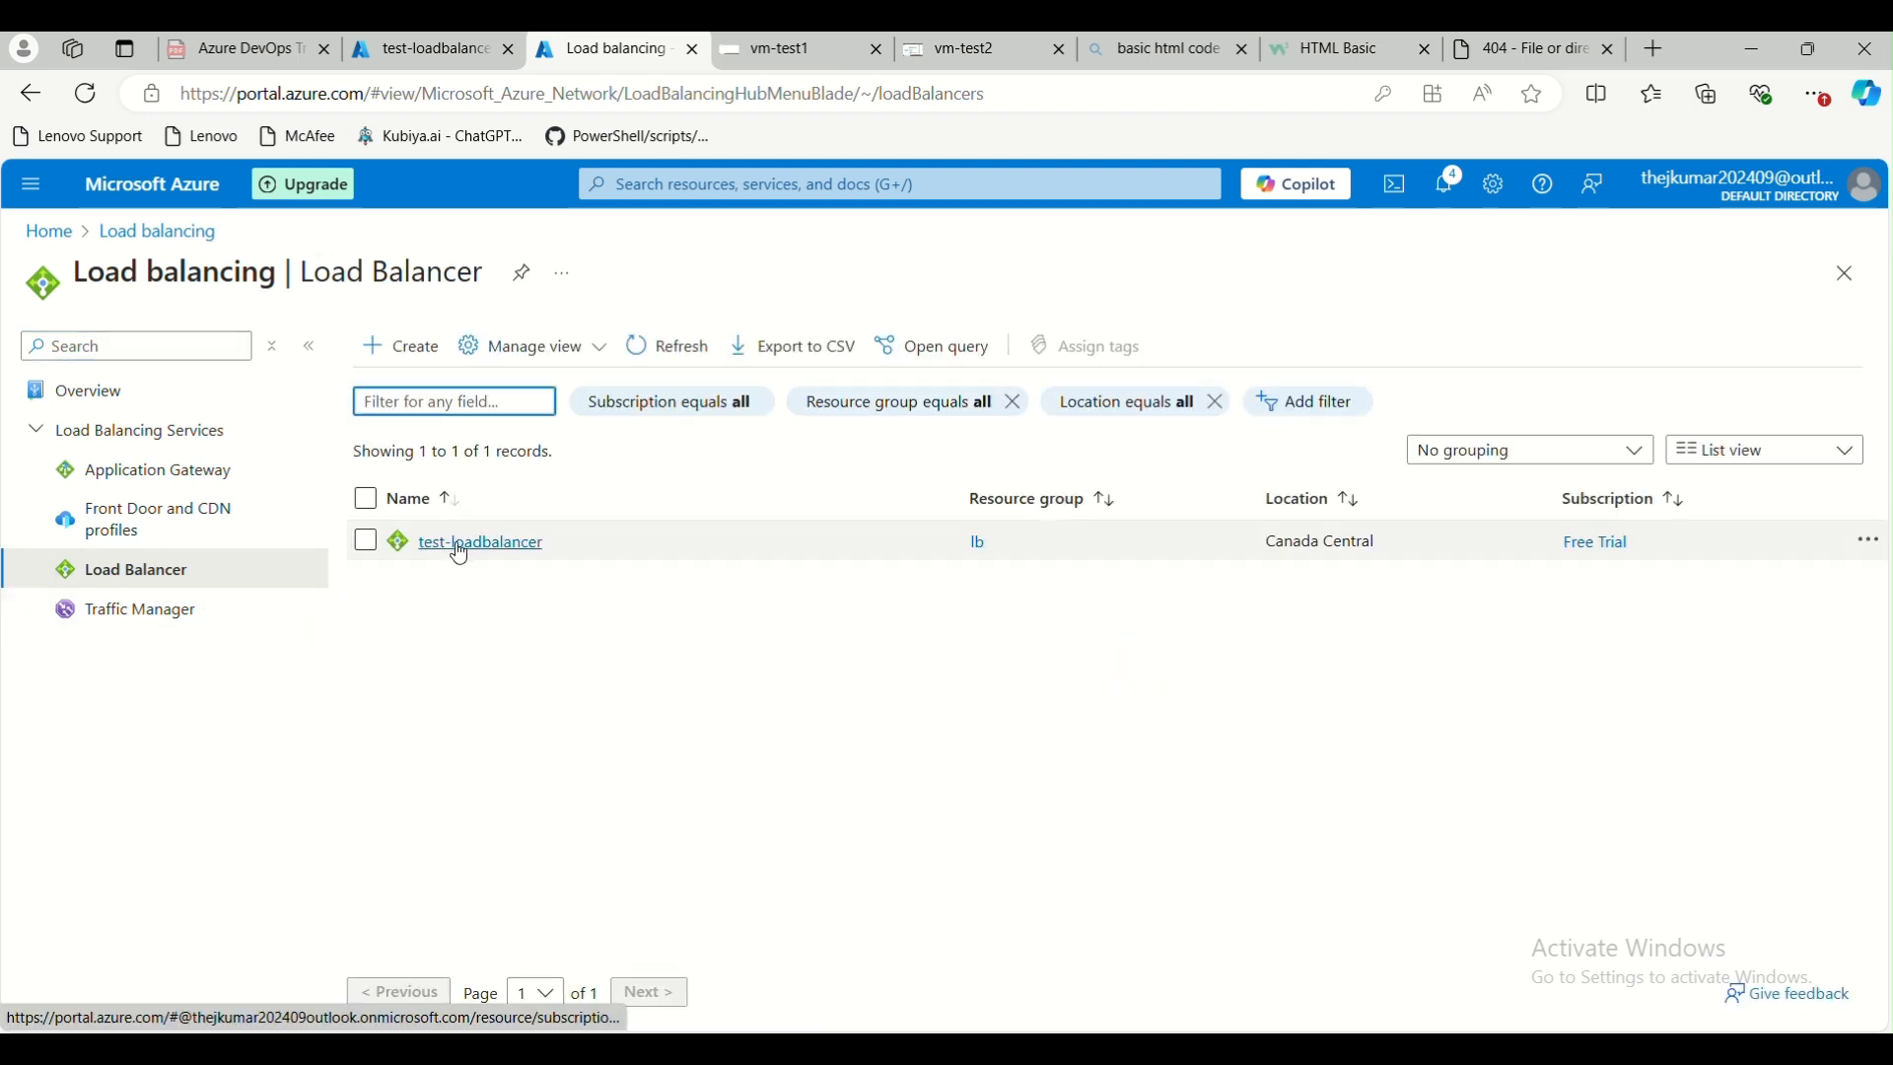
{"action": "left_click", "coordinate": [445, 539]}
{"action": "left_click", "coordinate": [674, 273]}
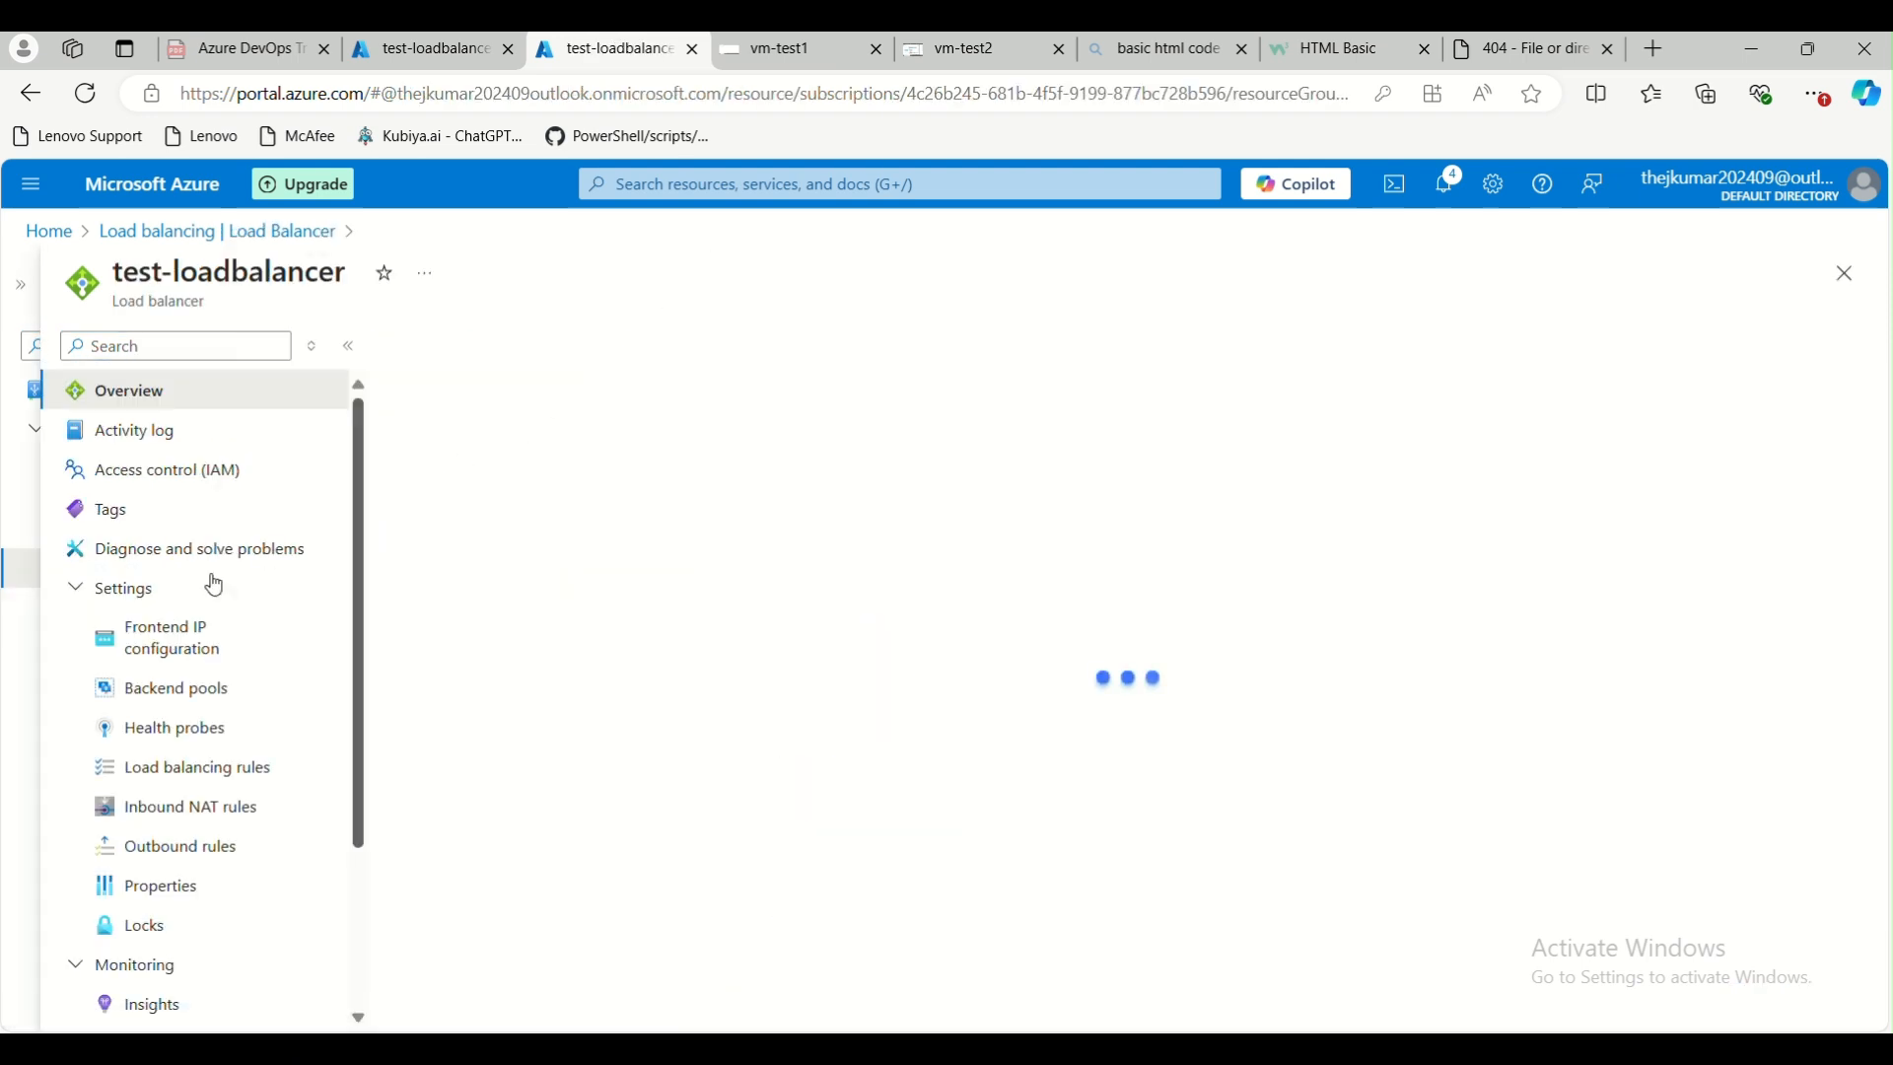
{"action": "left_click", "coordinate": [188, 639]}
{"action": "scroll", "coordinate": [197, 759], "scroll_direction": "down", "scroll_amount": 3}
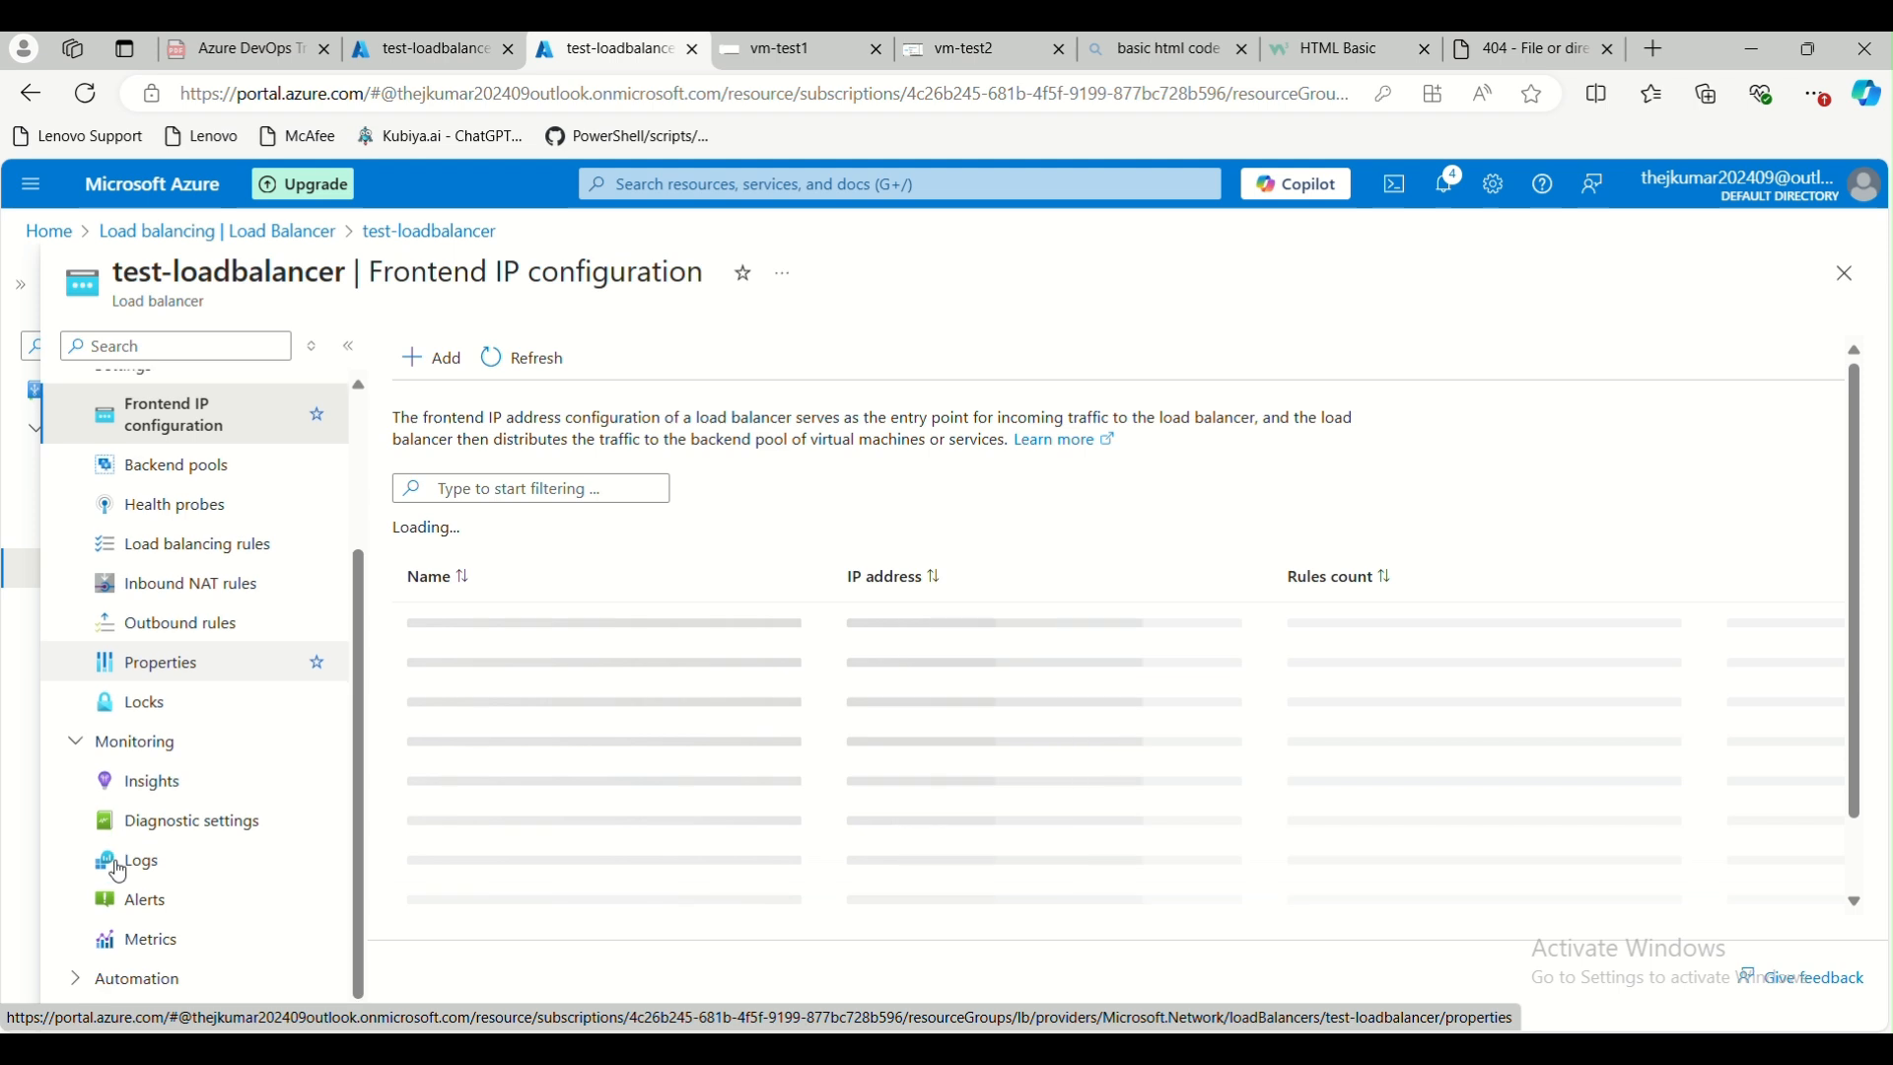
{"action": "left_click", "coordinate": [148, 775]}
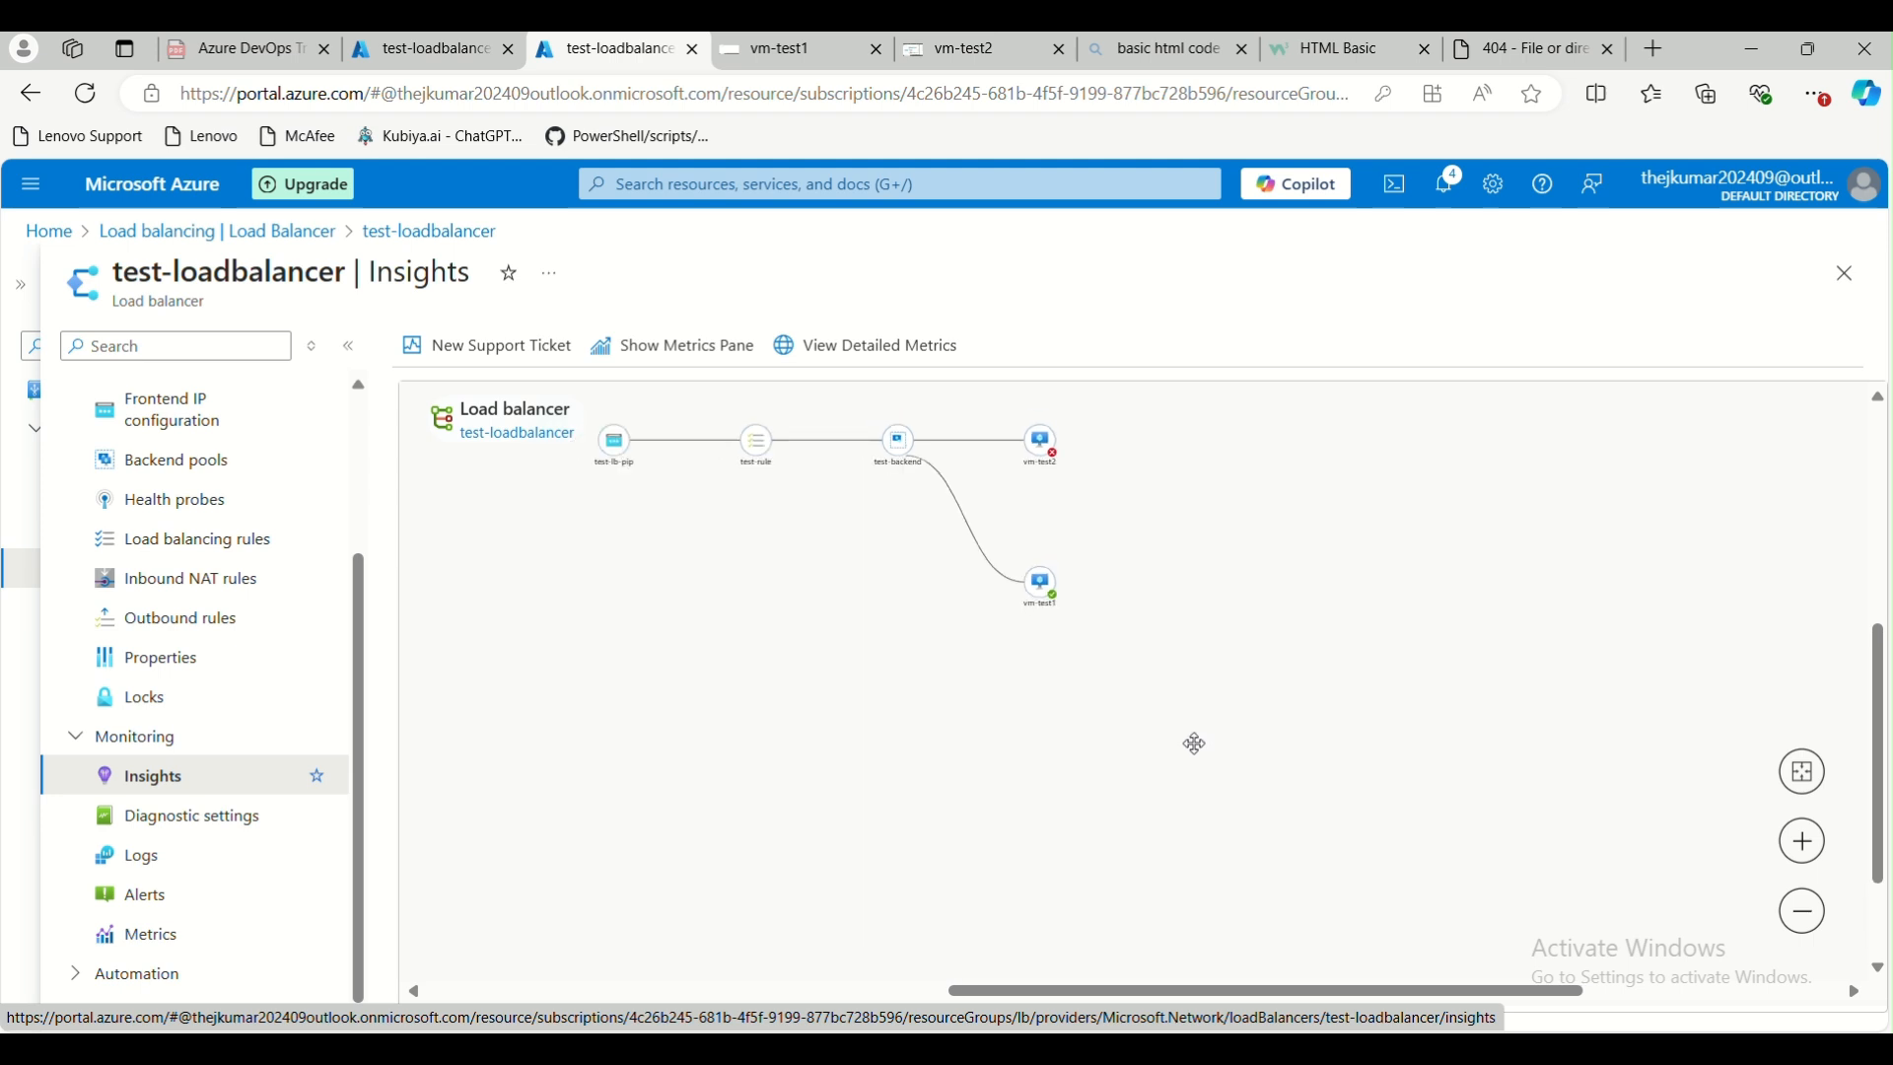
{"action": "mouse_move", "coordinate": [1047, 445]}
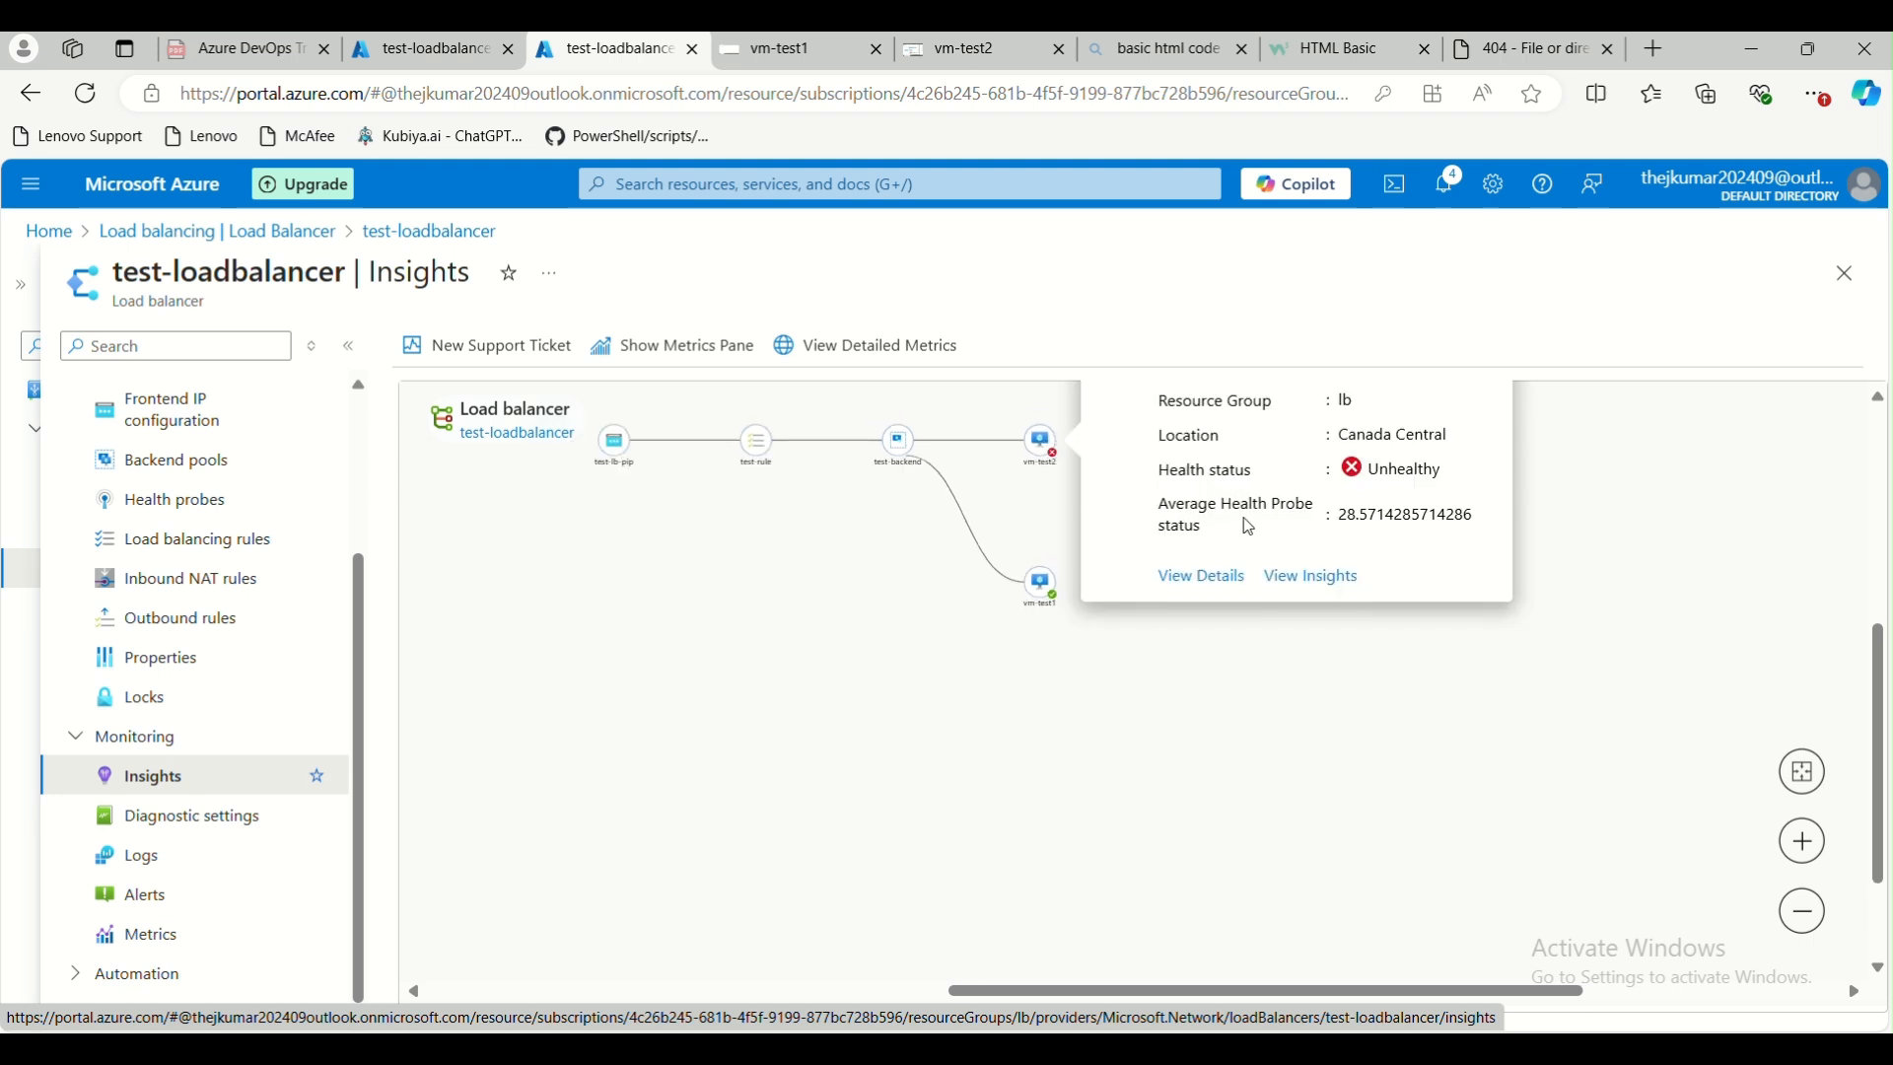
{"action": "left_click", "coordinate": [1219, 575]}
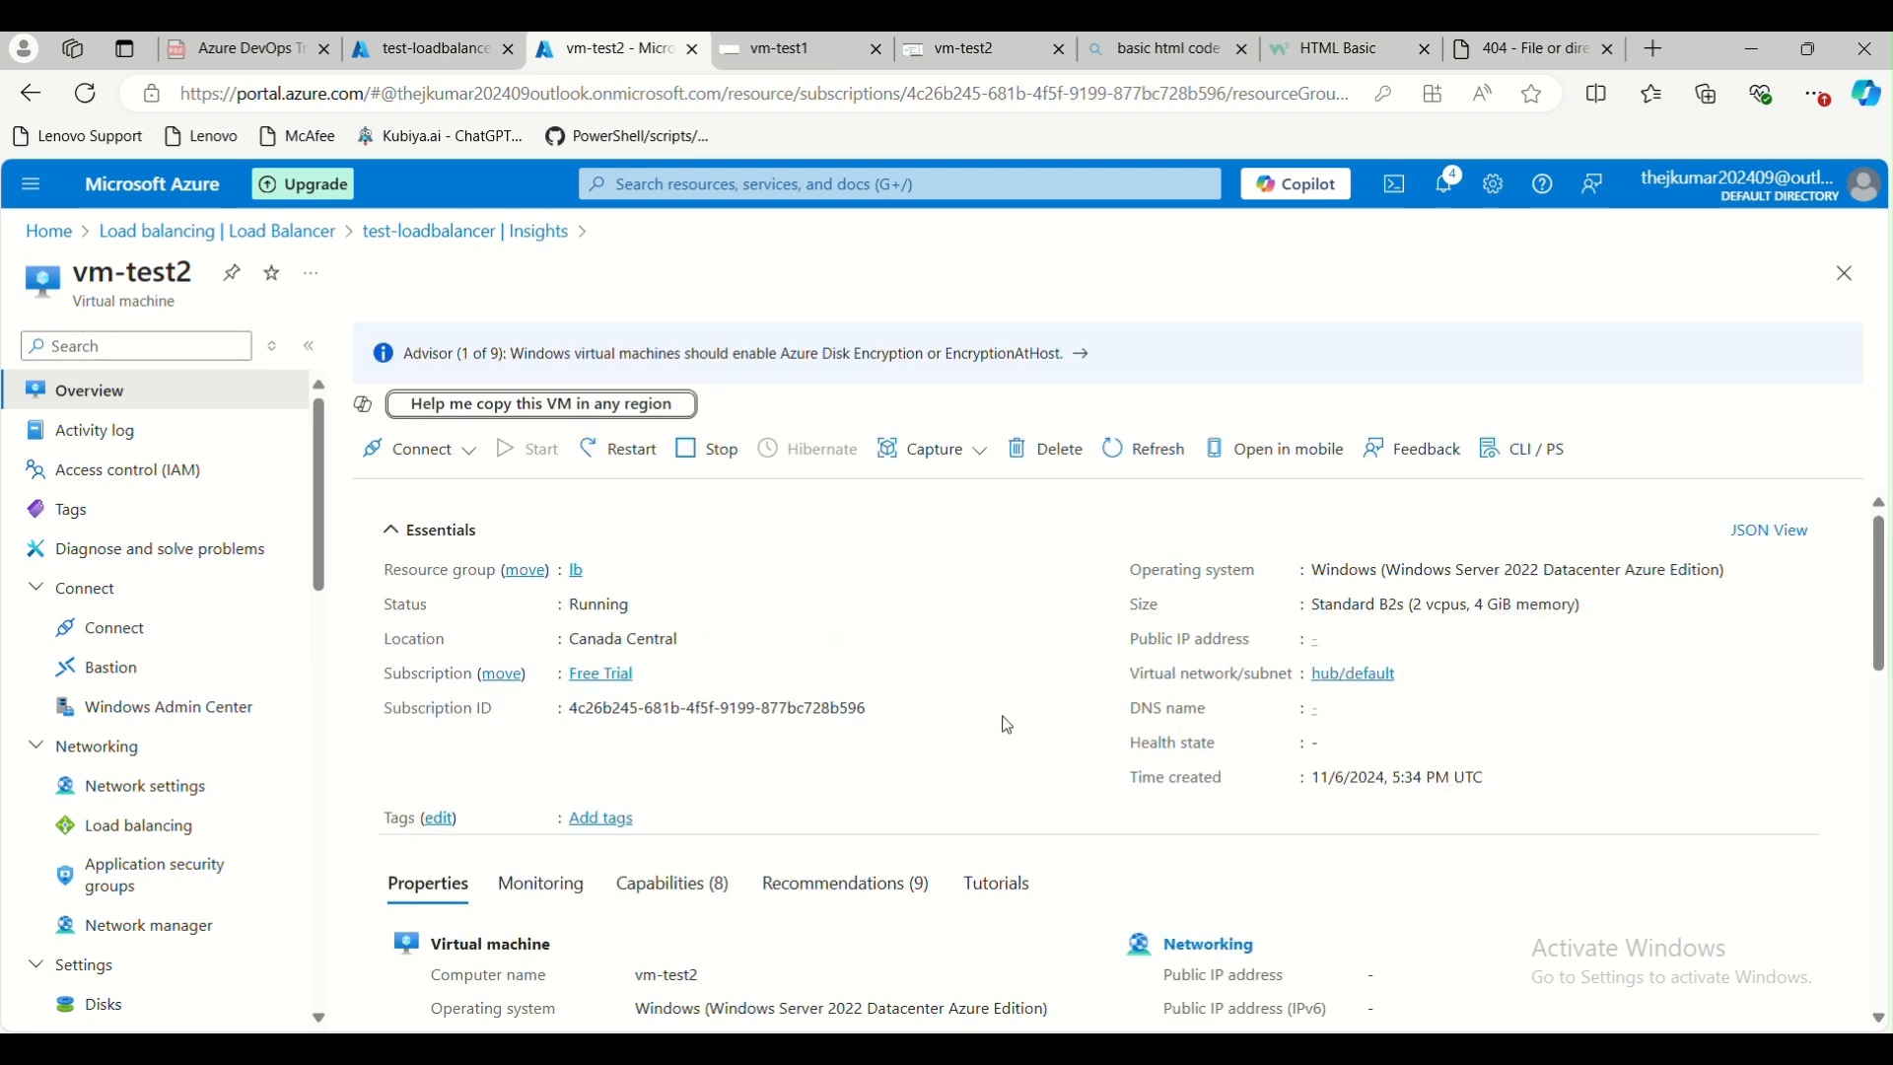
{"action": "left_click", "coordinate": [169, 234]}
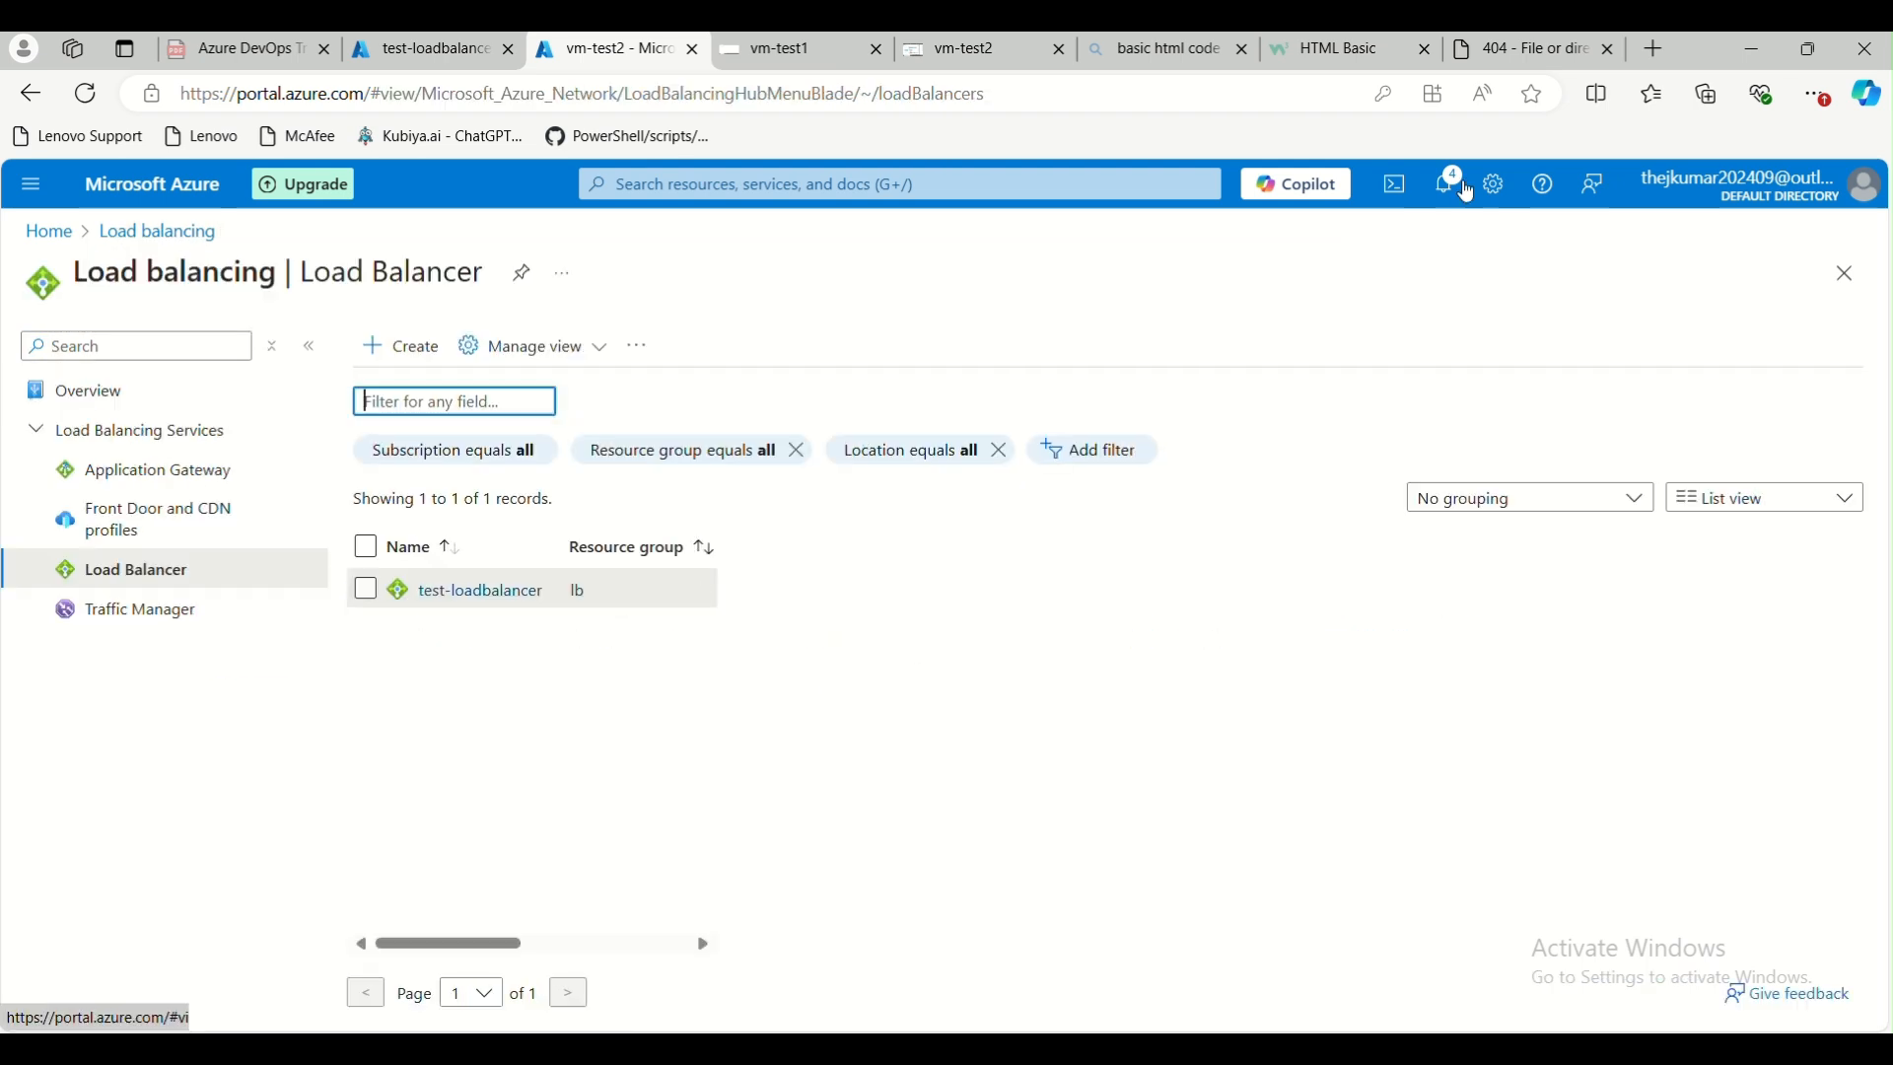
{"action": "left_click", "coordinate": [464, 545]}
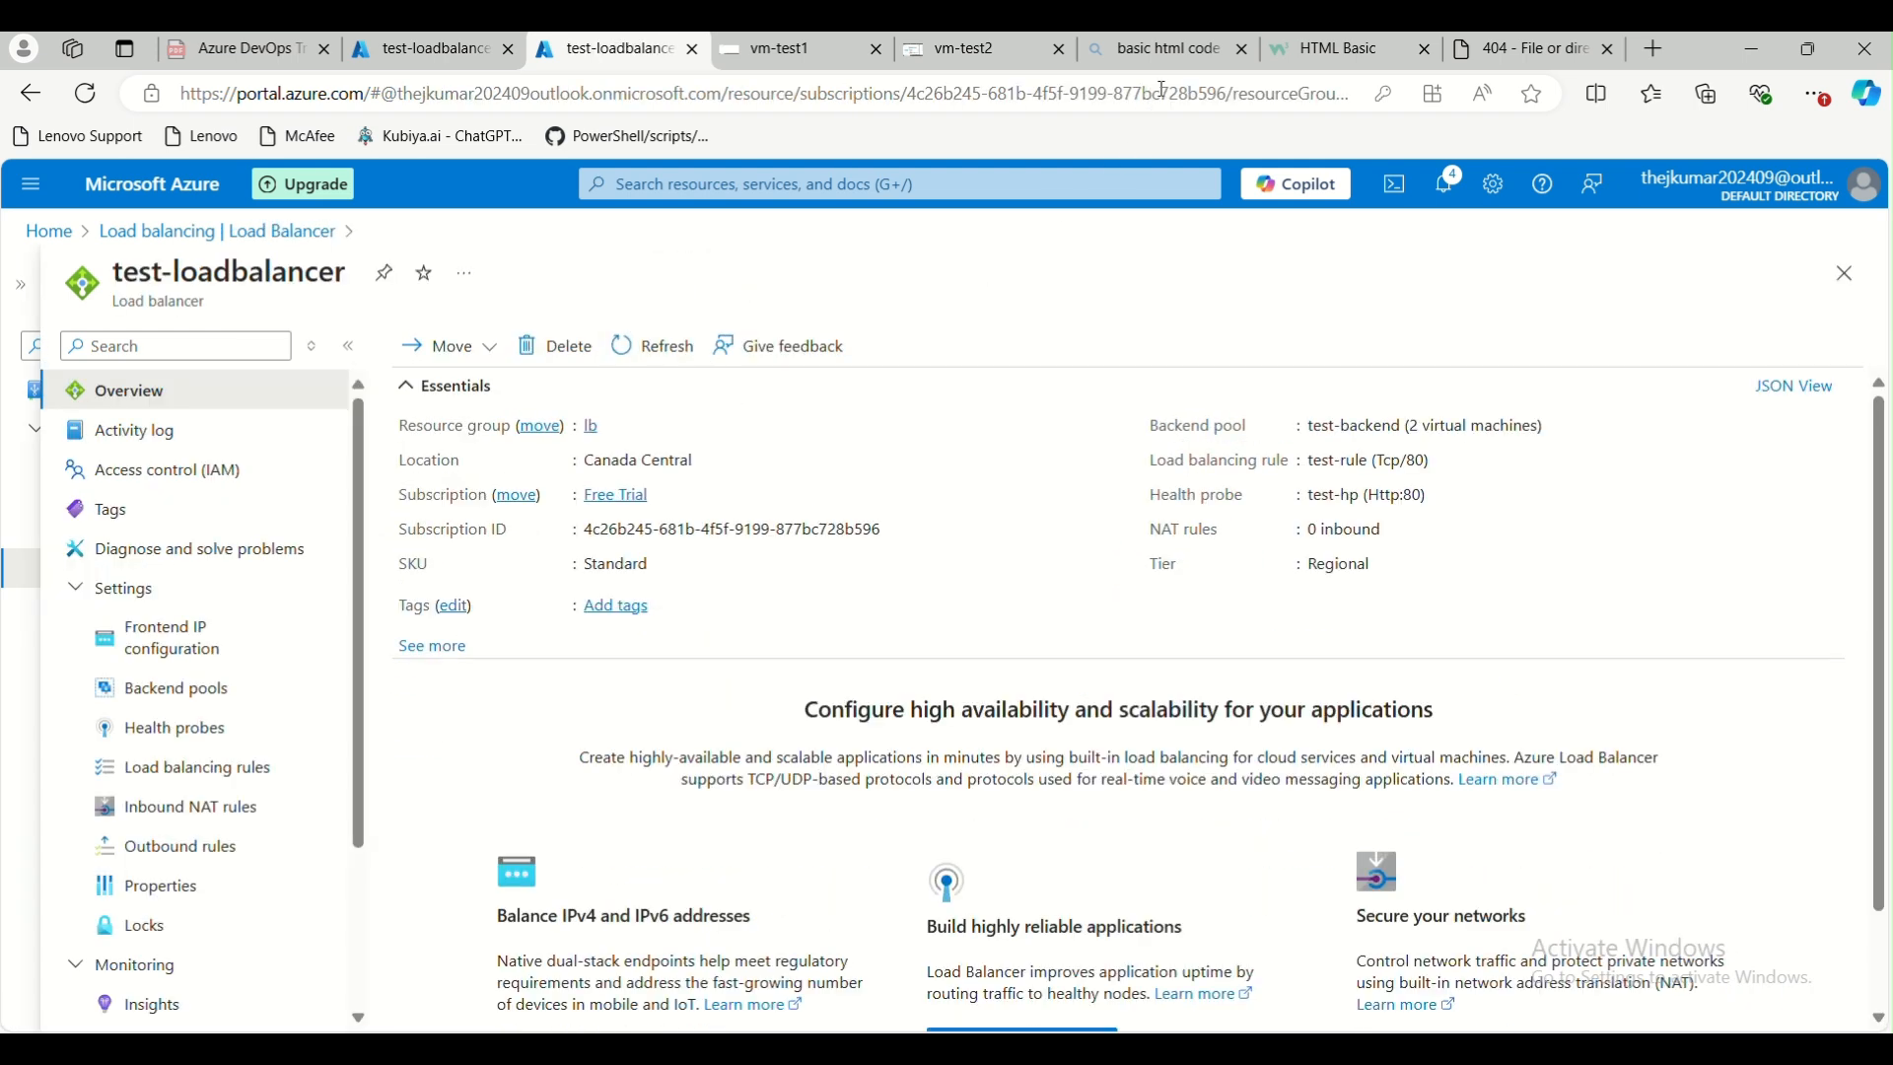
{"action": "left_click", "coordinate": [1555, 61]}
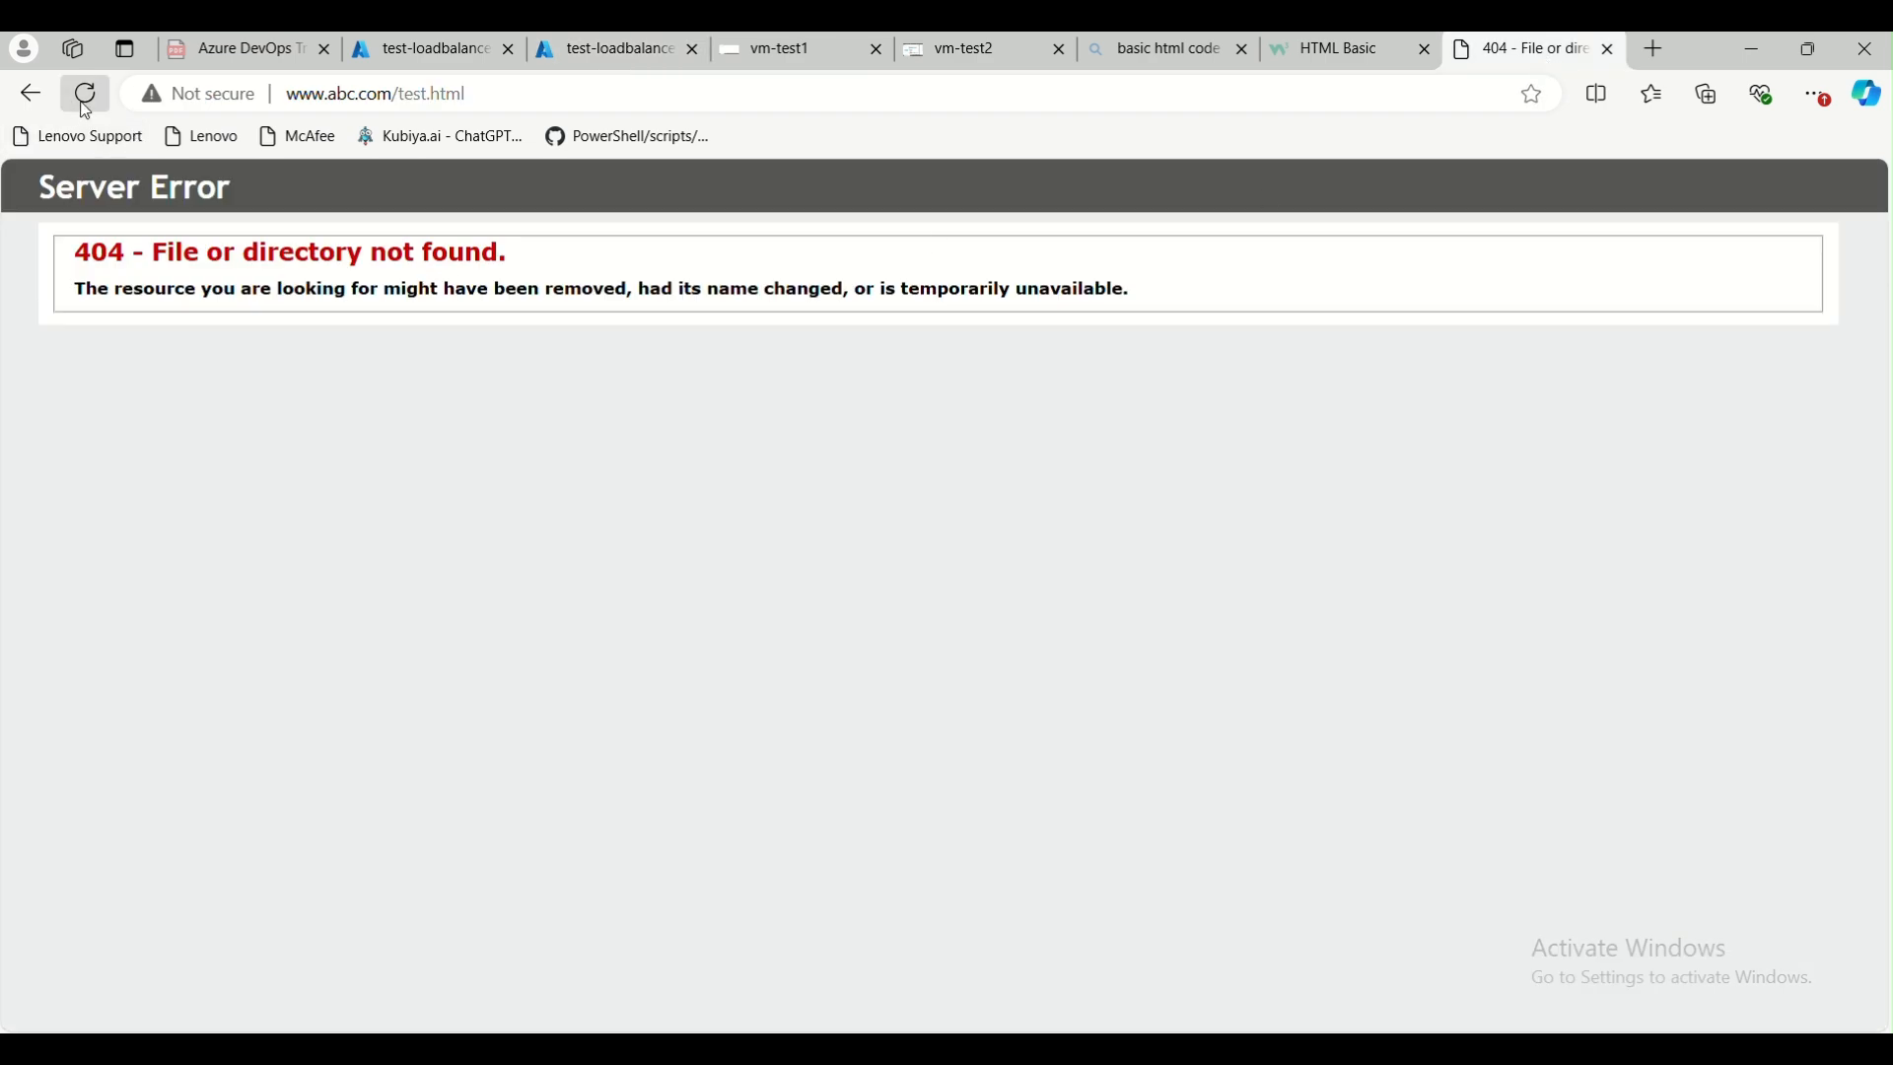
Switch to the vm-test2 remote session and close its finished Add Roles and Features Wizard and Server Manager
{"action": "left_click_drag", "start_coordinate": [1690, 43], "coordinate": [1682, 92]}
{"action": "left_click", "coordinate": [1233, 100]}
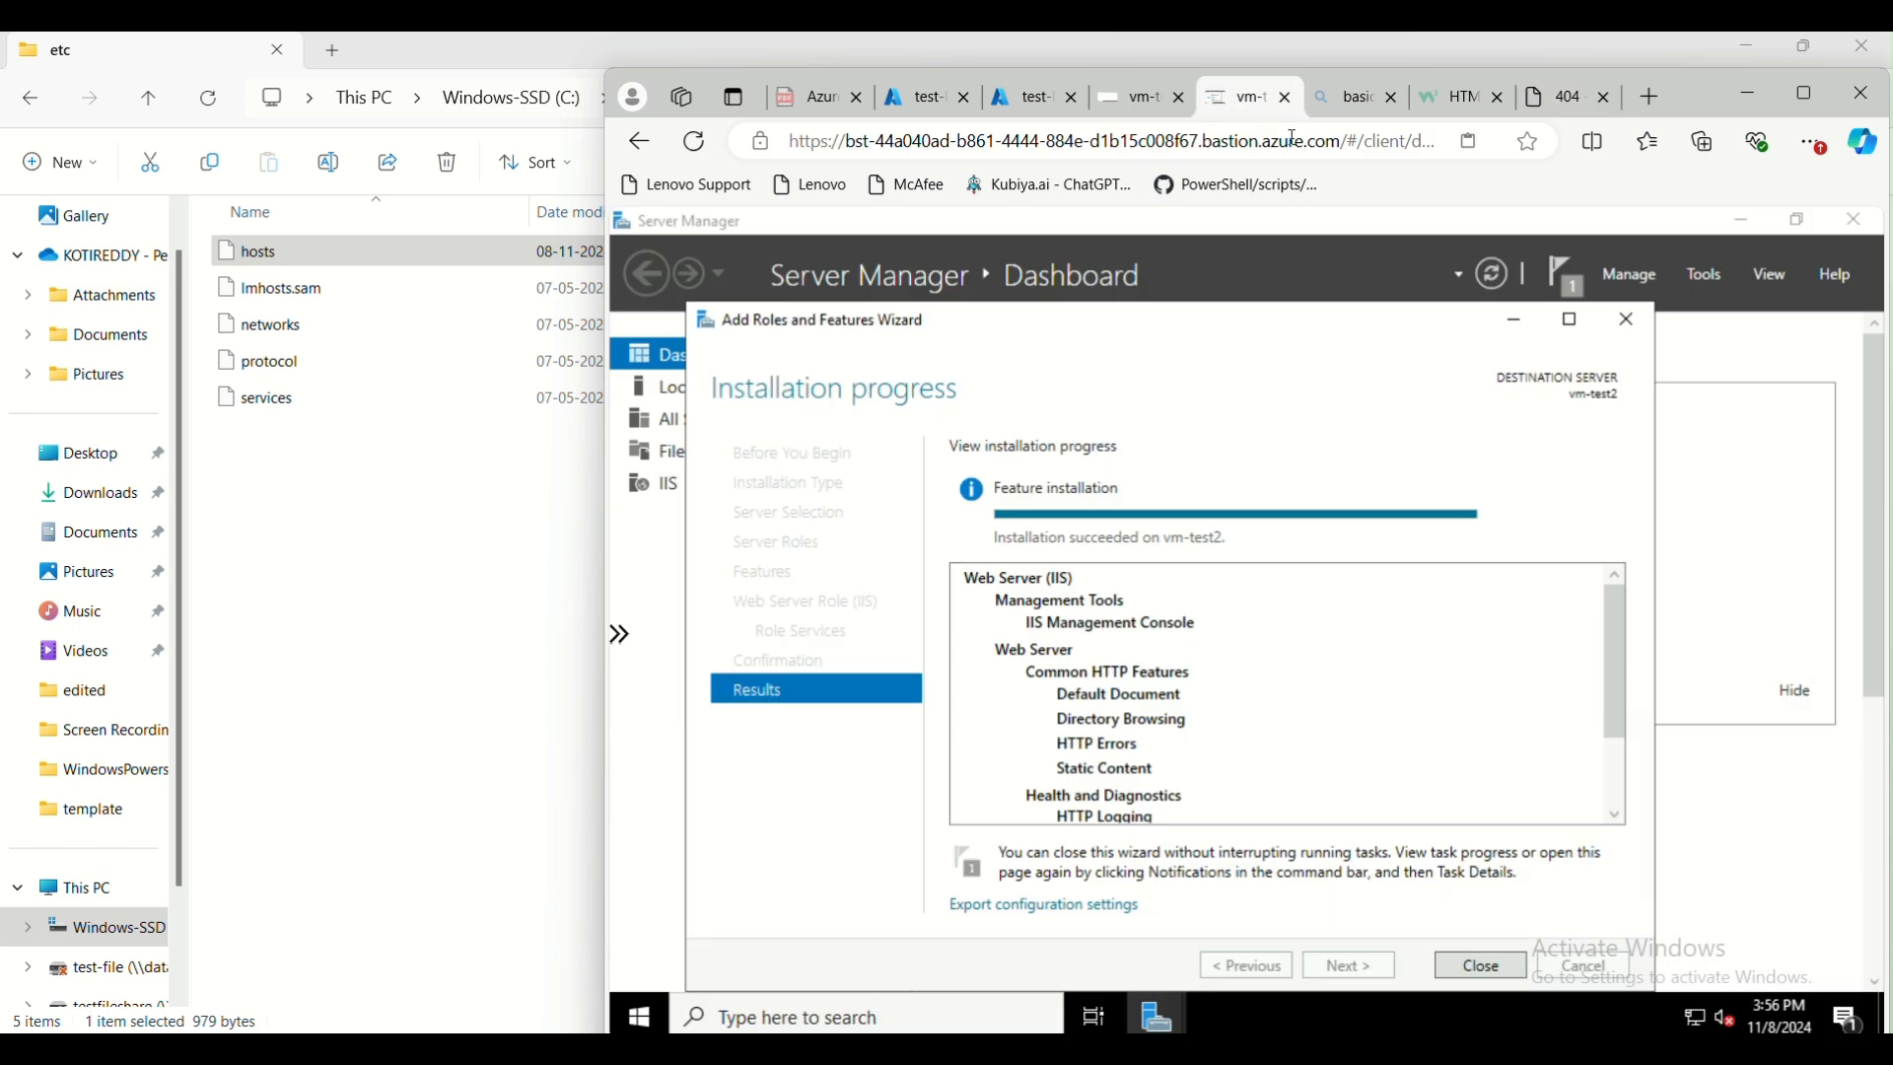
{"action": "left_click", "coordinate": [1812, 98]}
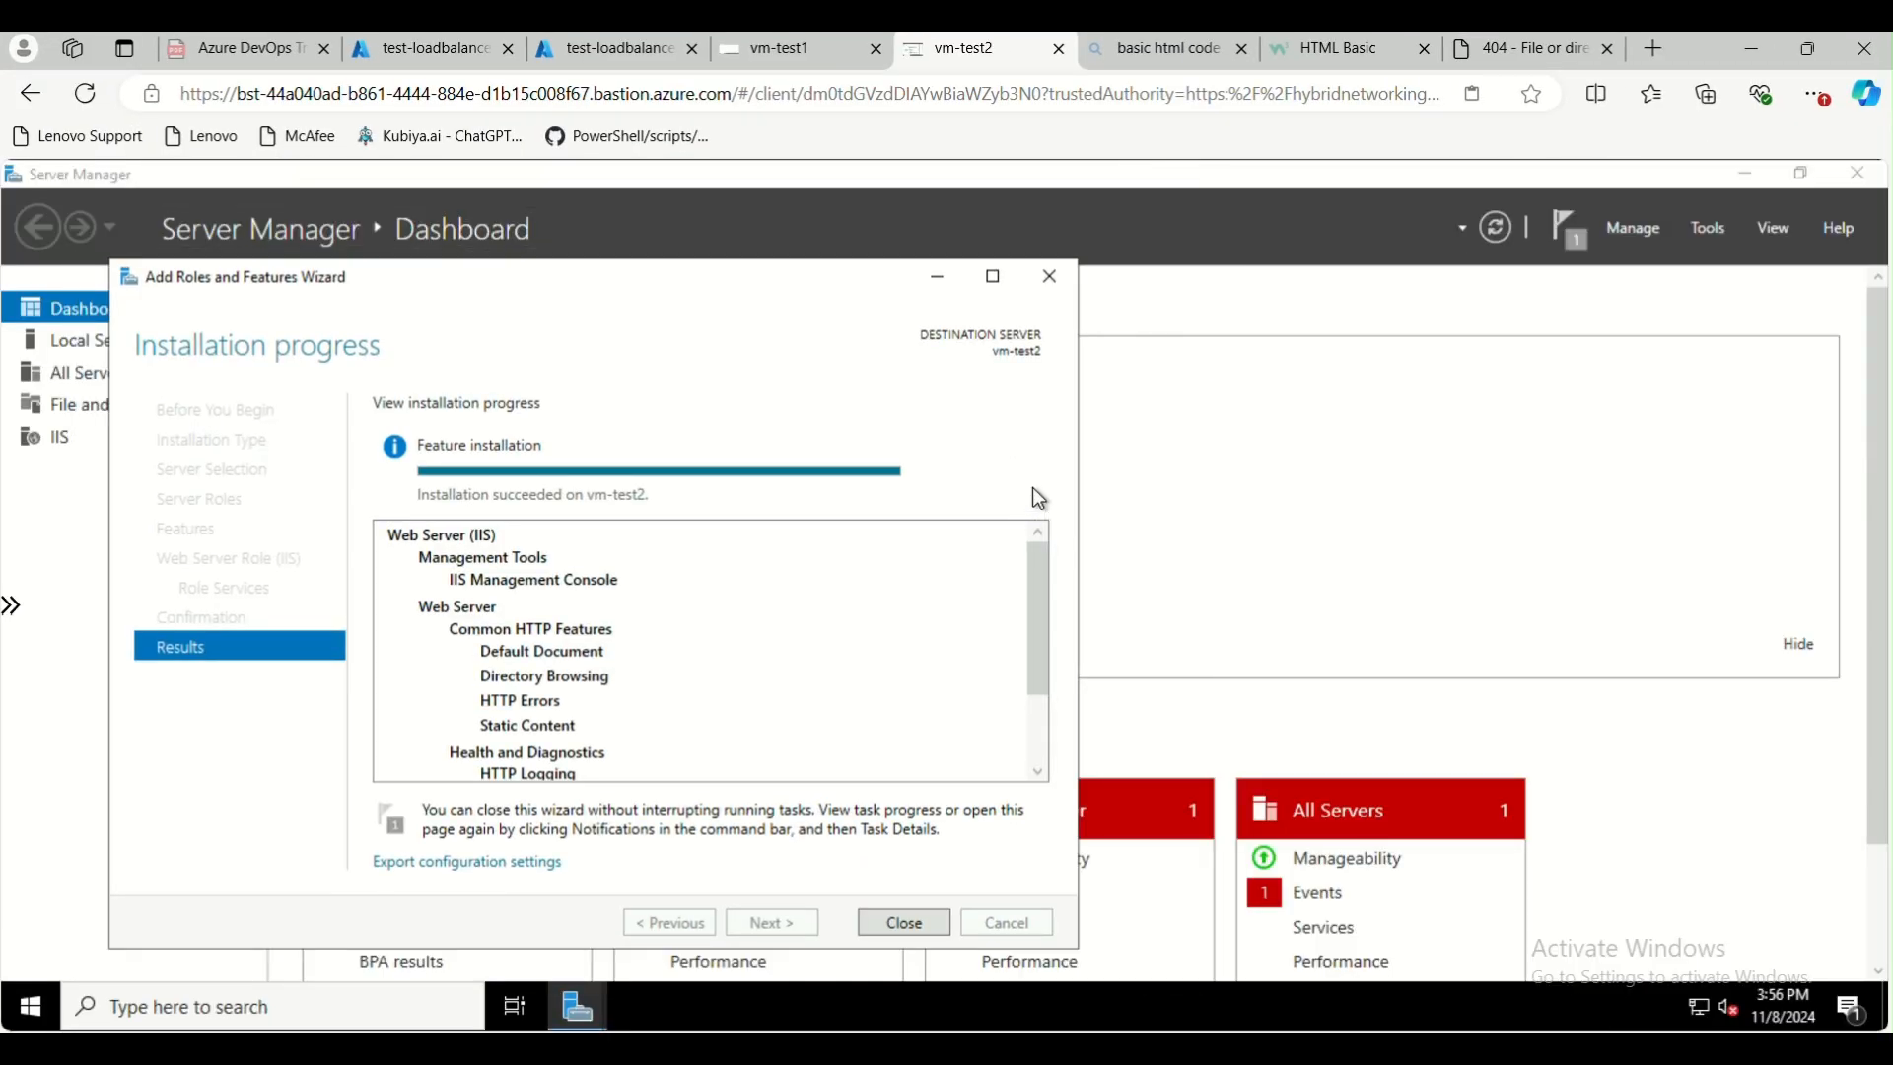
{"action": "left_click", "coordinate": [904, 922]}
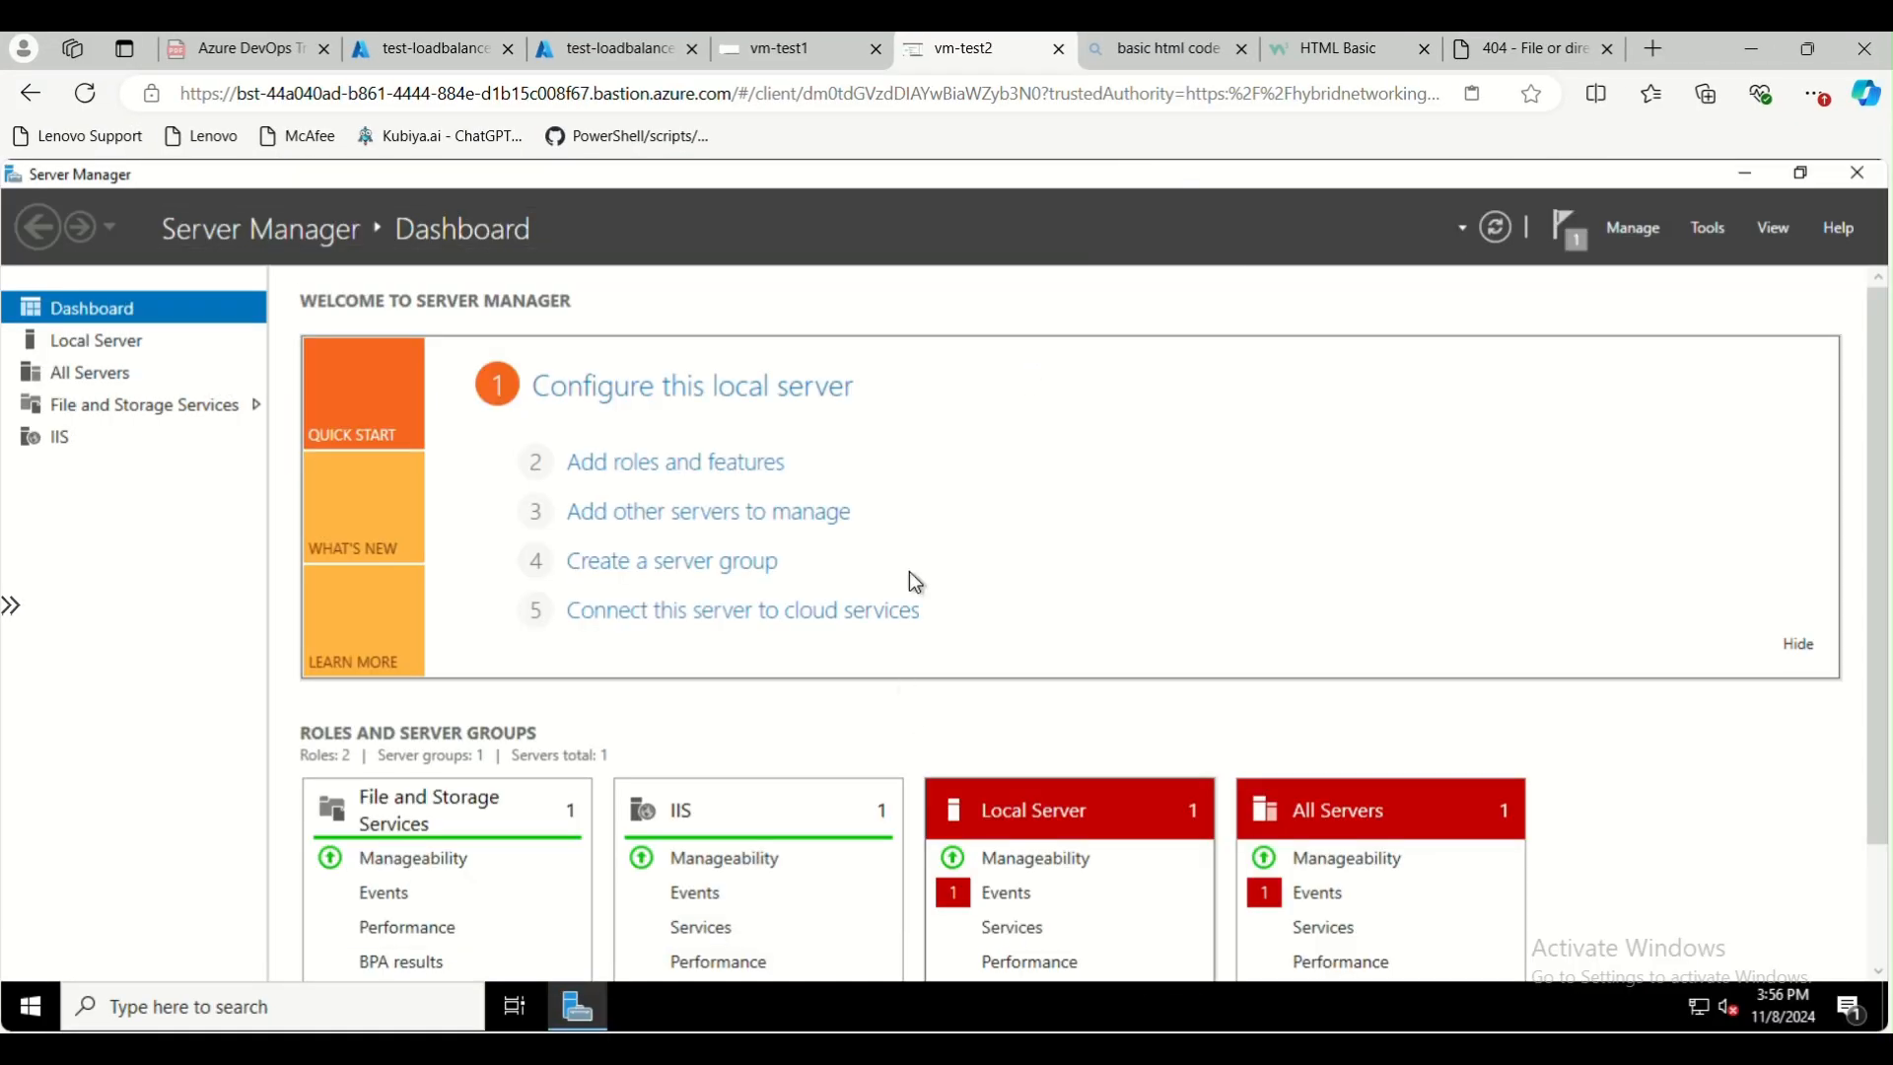
{"action": "left_click", "coordinate": [1859, 178]}
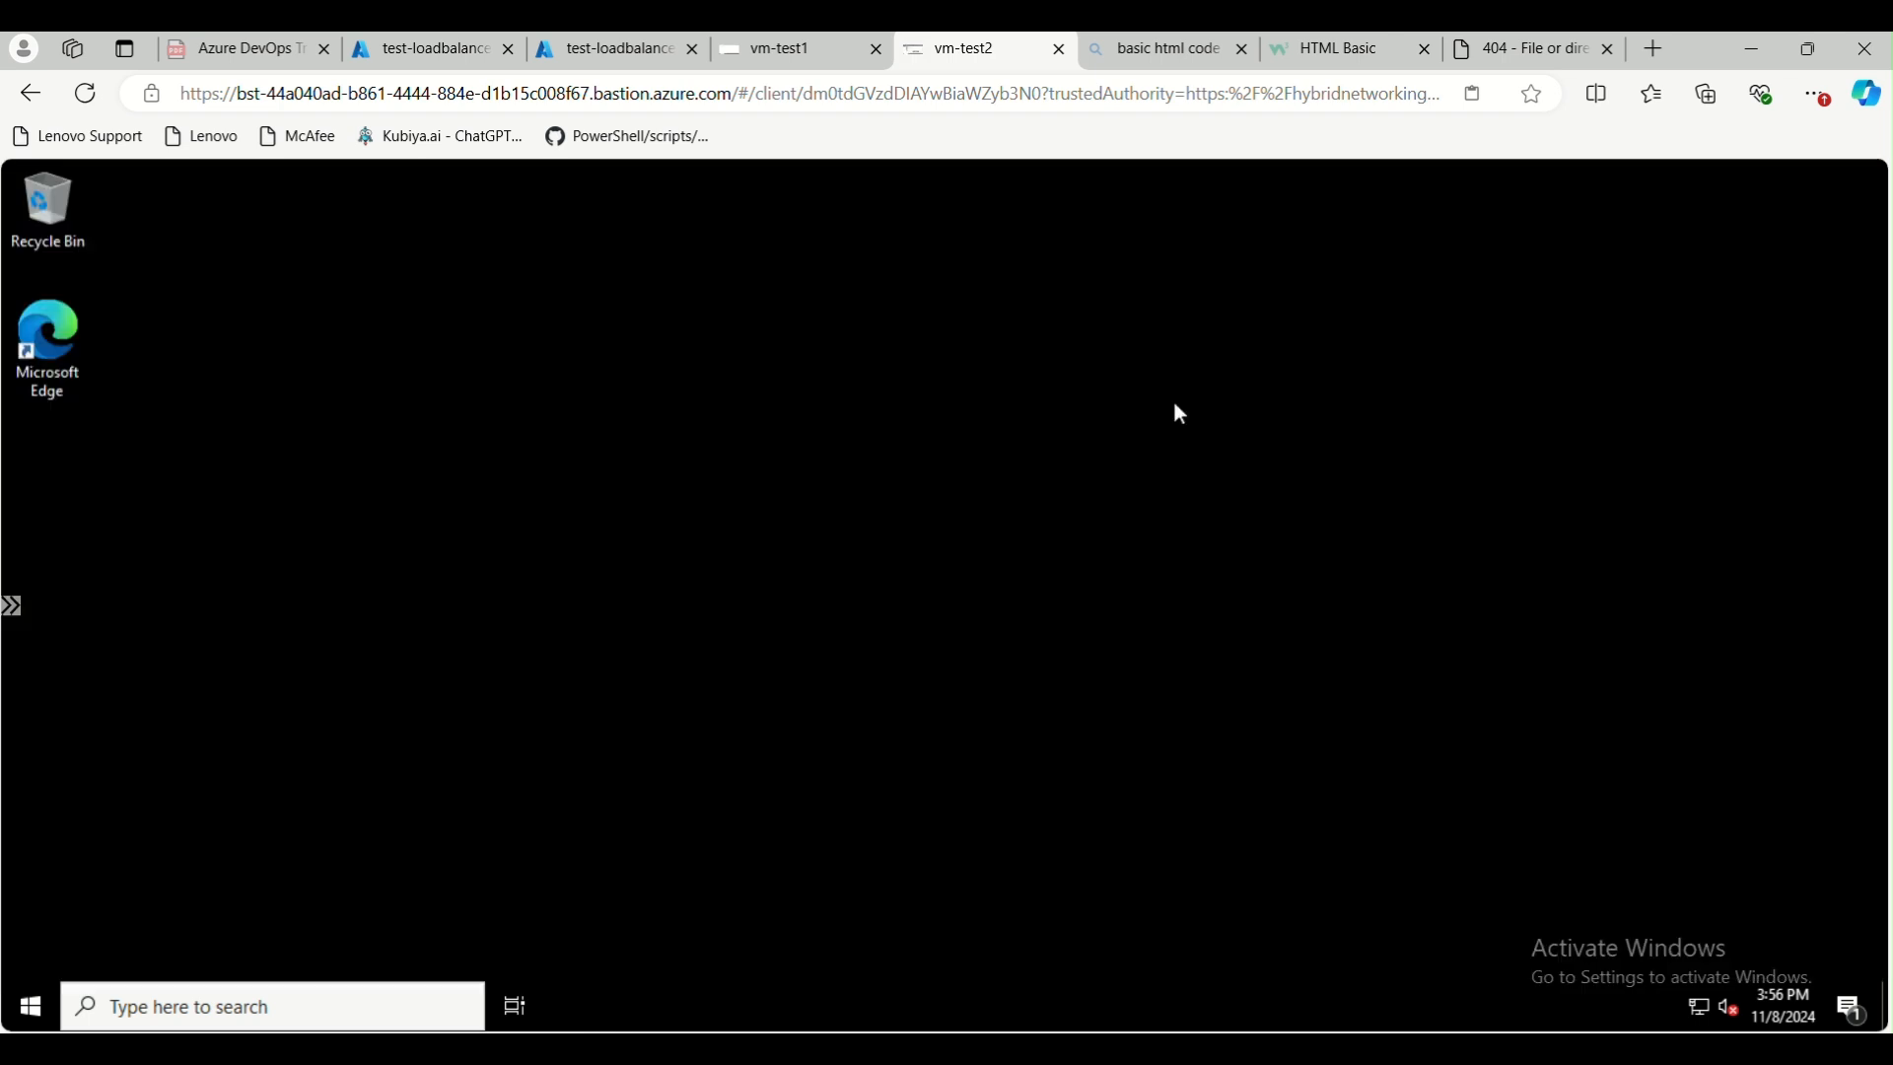
Find and open Internet Information Services (IIS) Manager on vm-test2
{"action": "left_click", "coordinate": [146, 1006]}
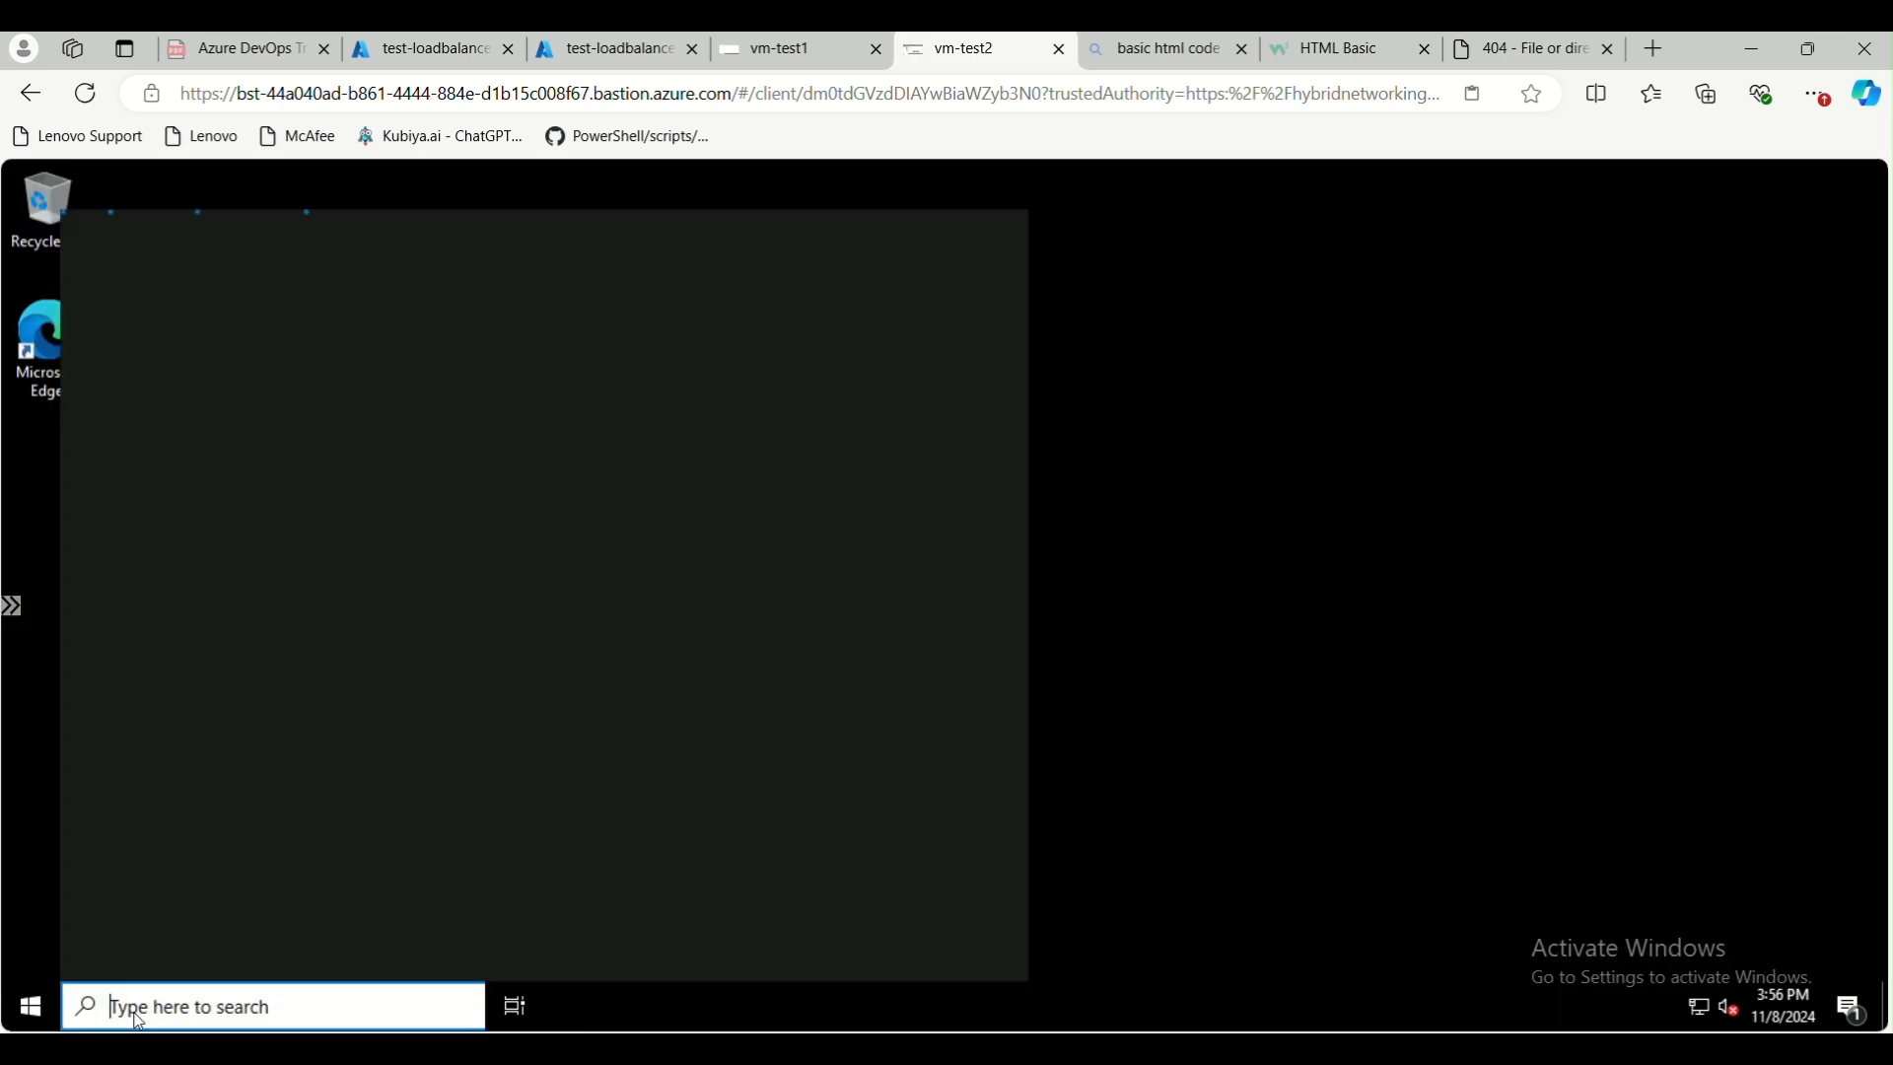
{"action": "type", "text": "in"}
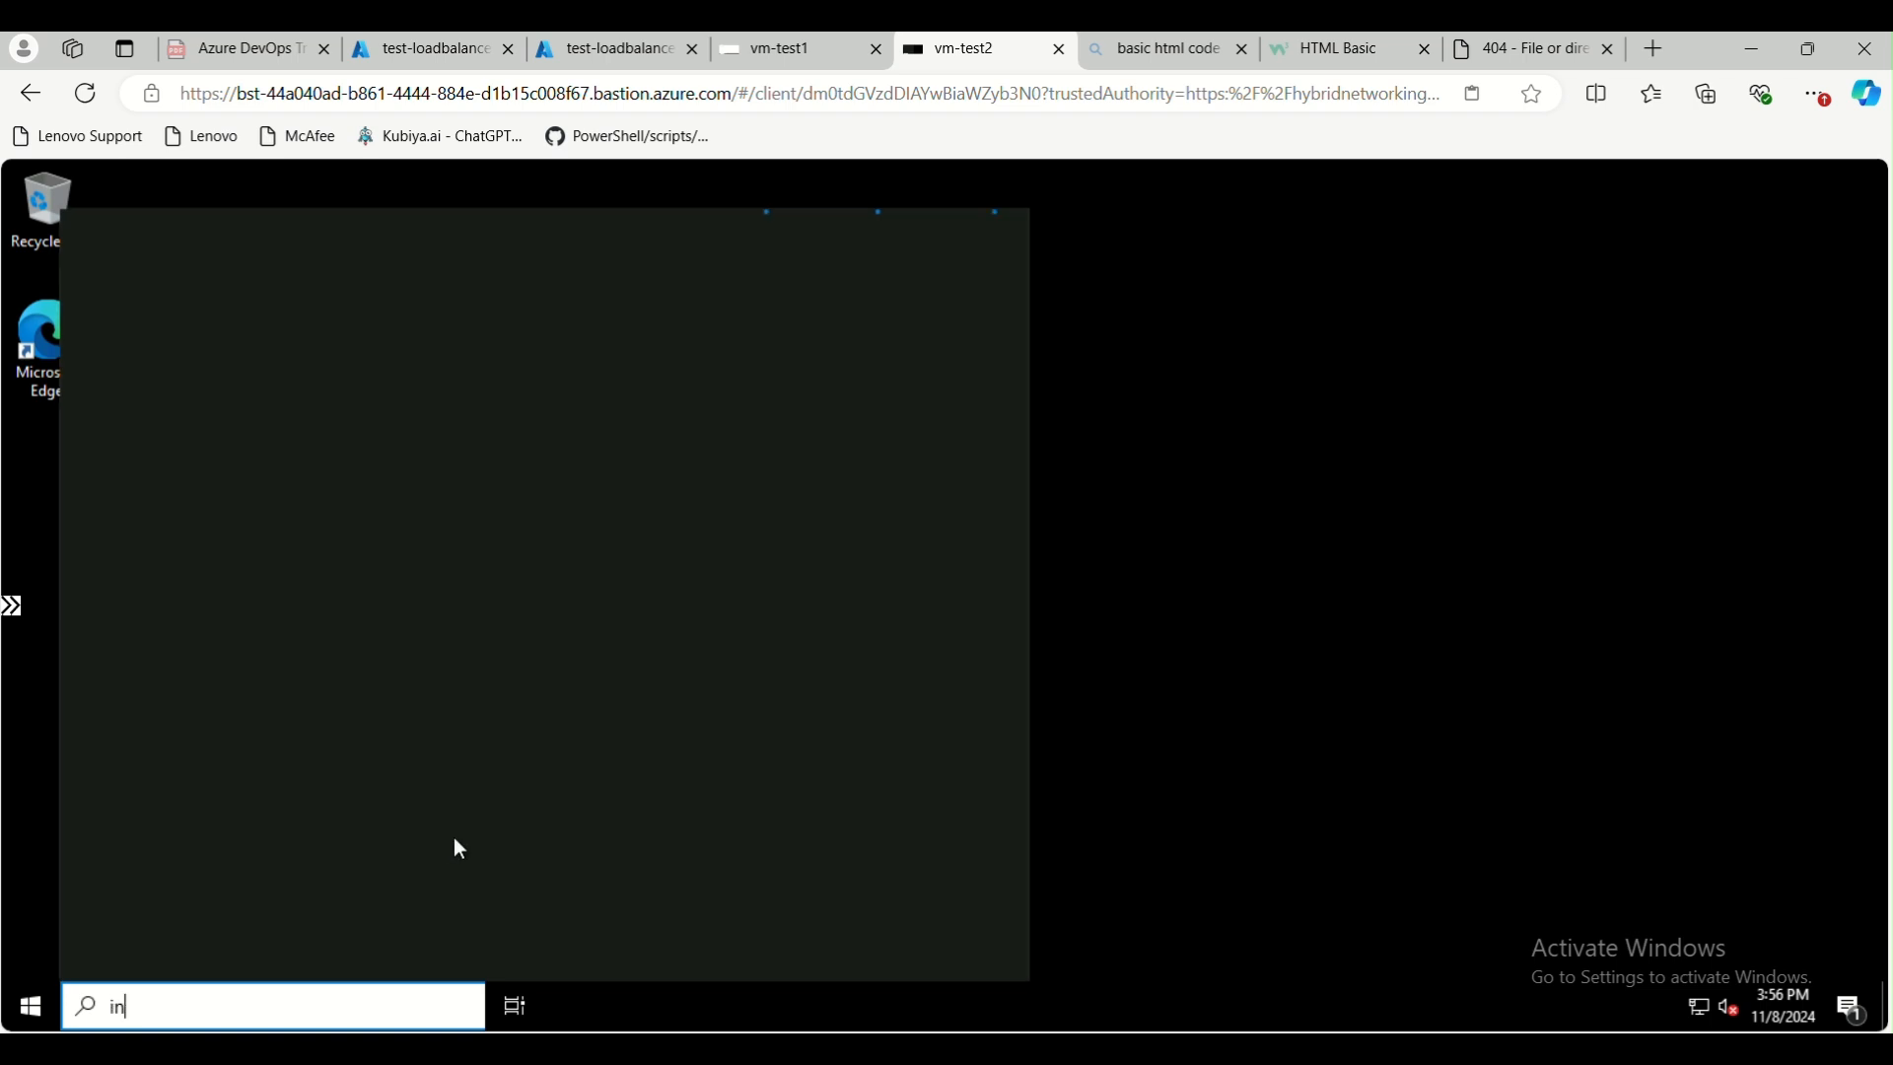
{"action": "type", "text": "ter"}
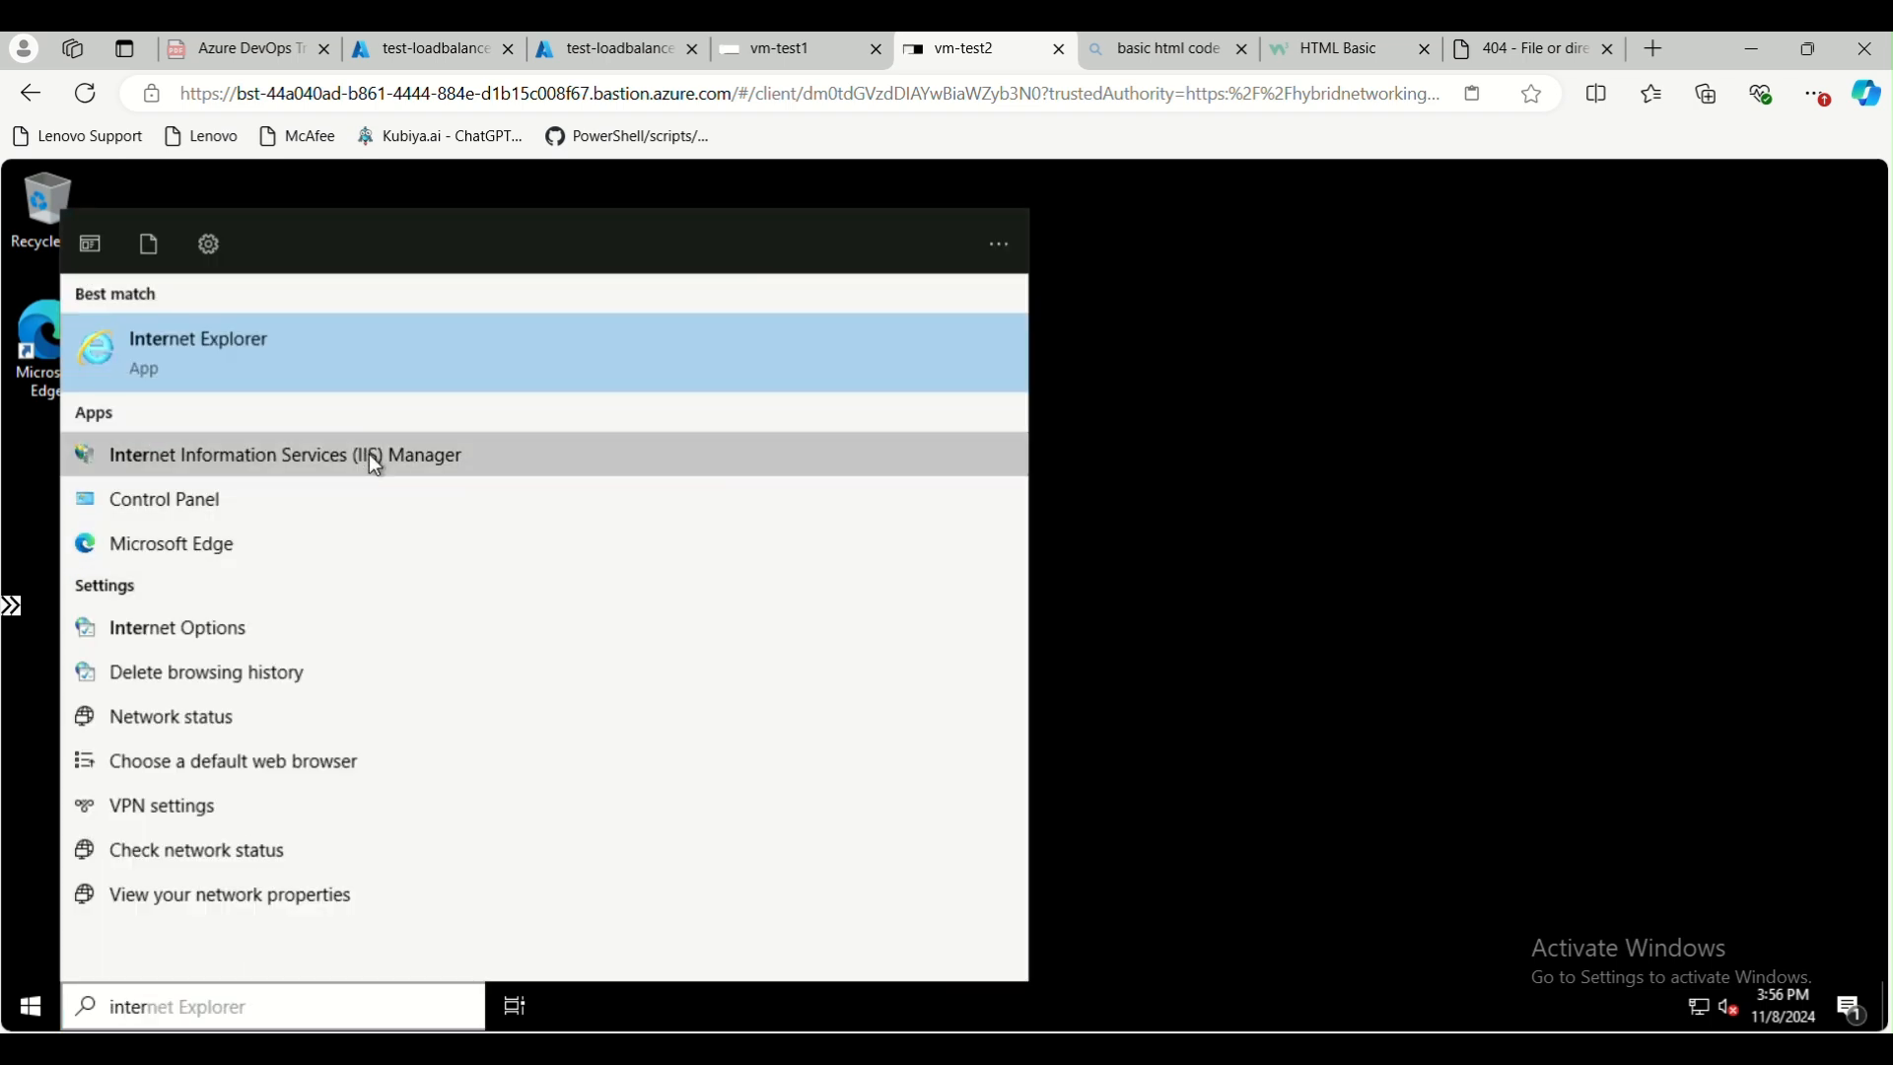
{"action": "left_click", "coordinate": [370, 461]}
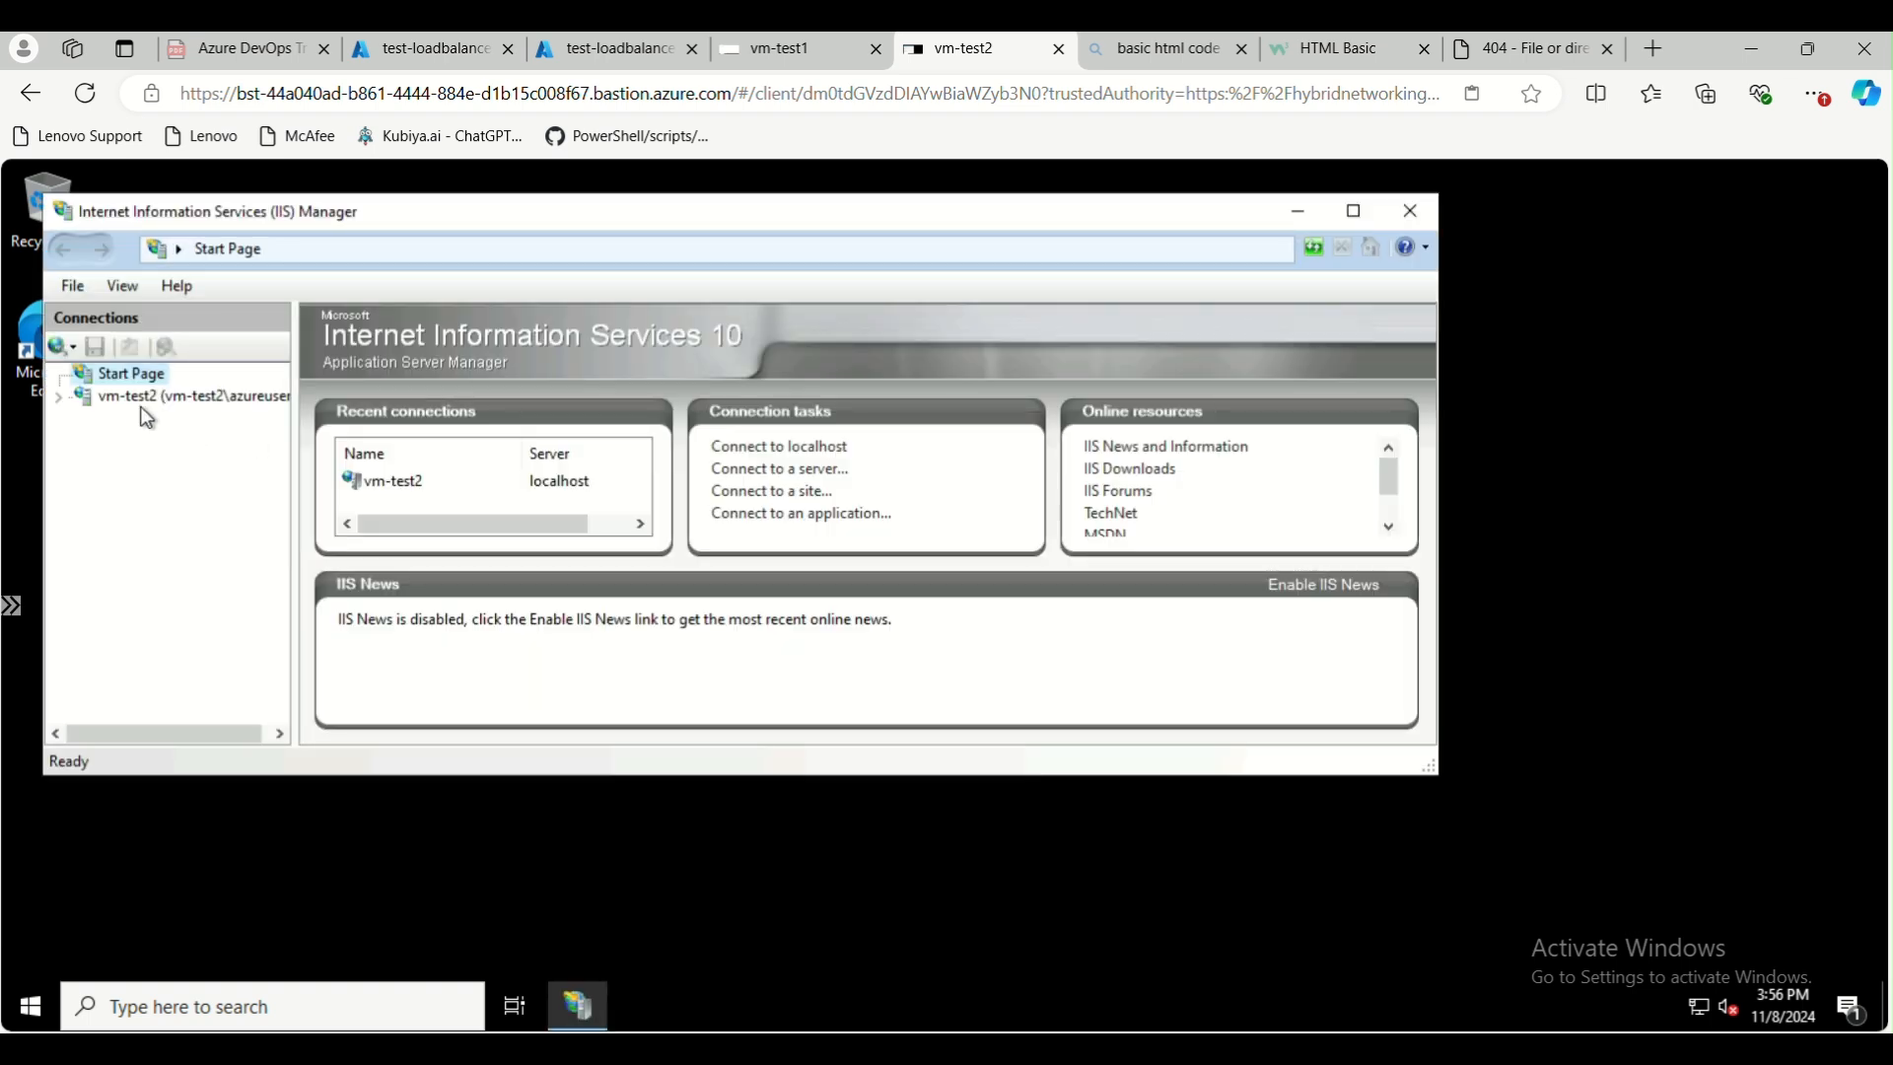
{"action": "left_click", "coordinate": [157, 396]}
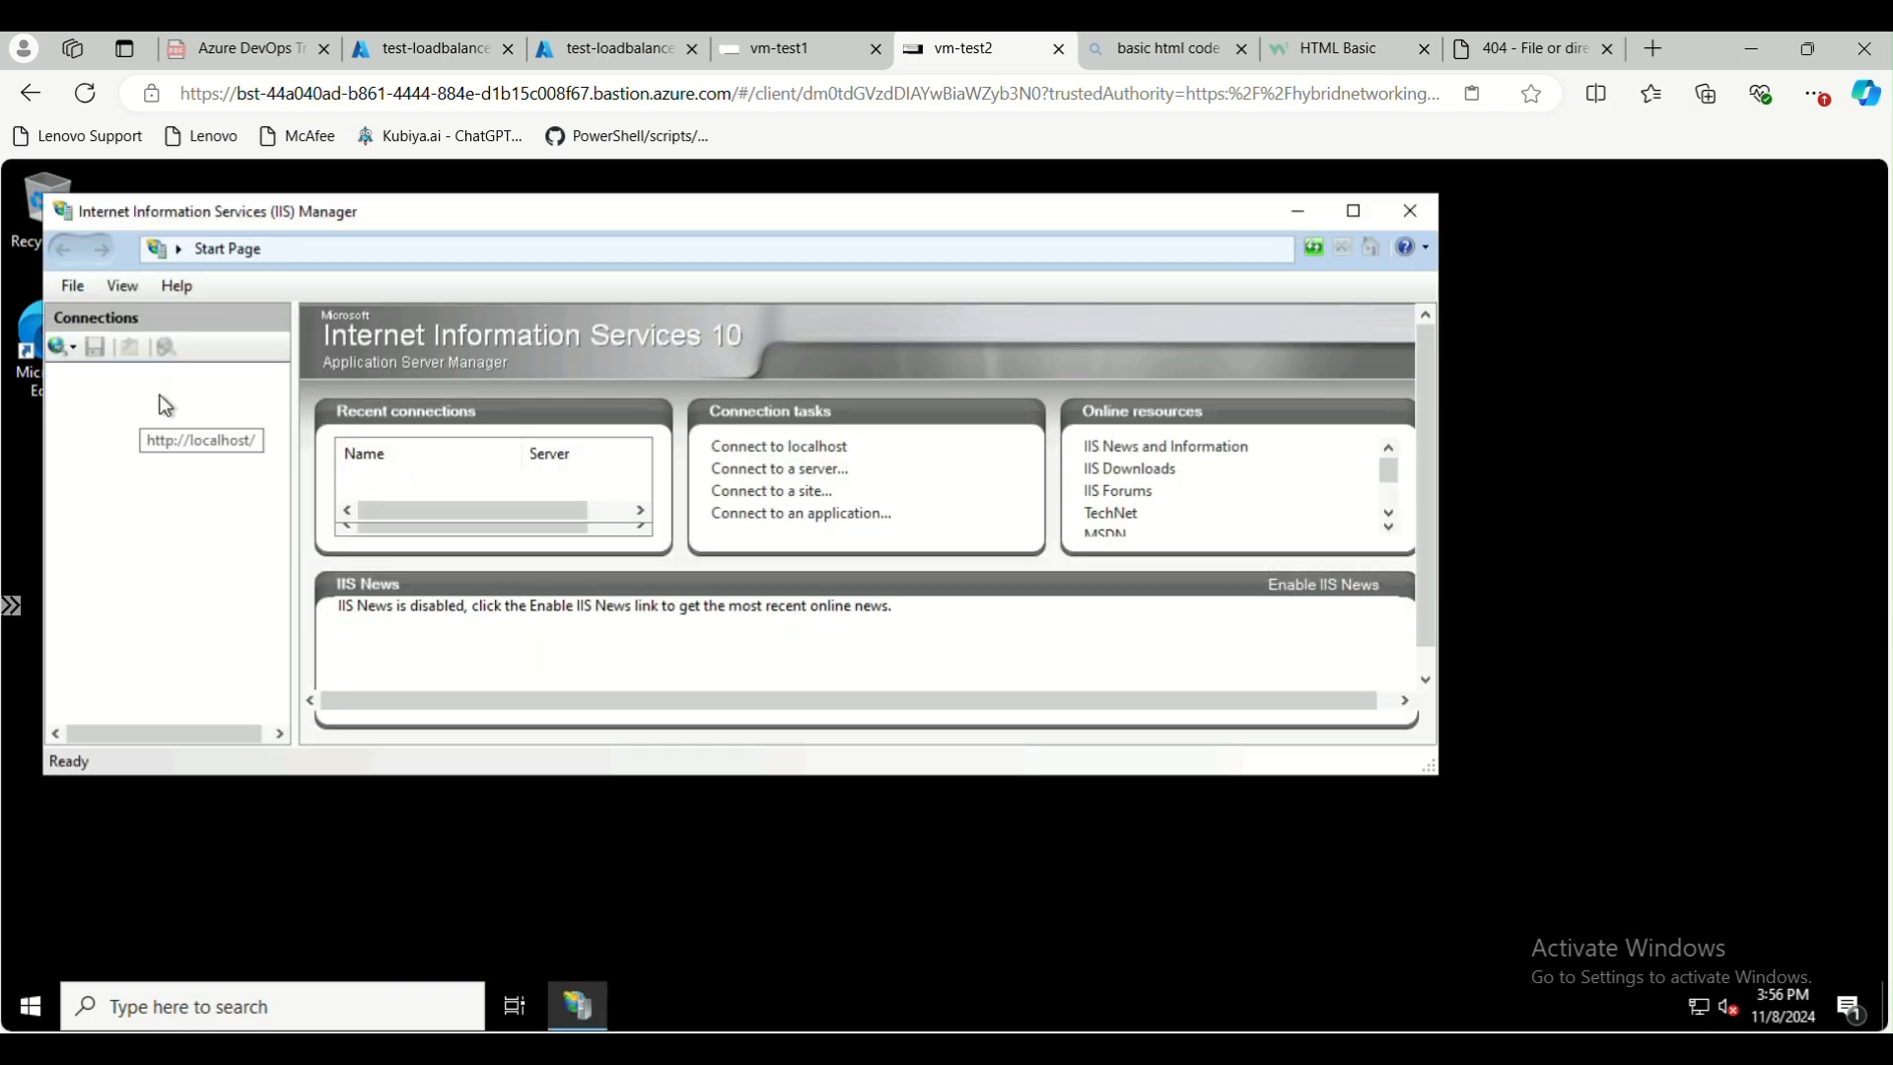
{"action": "right_click", "coordinate": [160, 395]}
{"action": "left_click", "coordinate": [277, 479]}
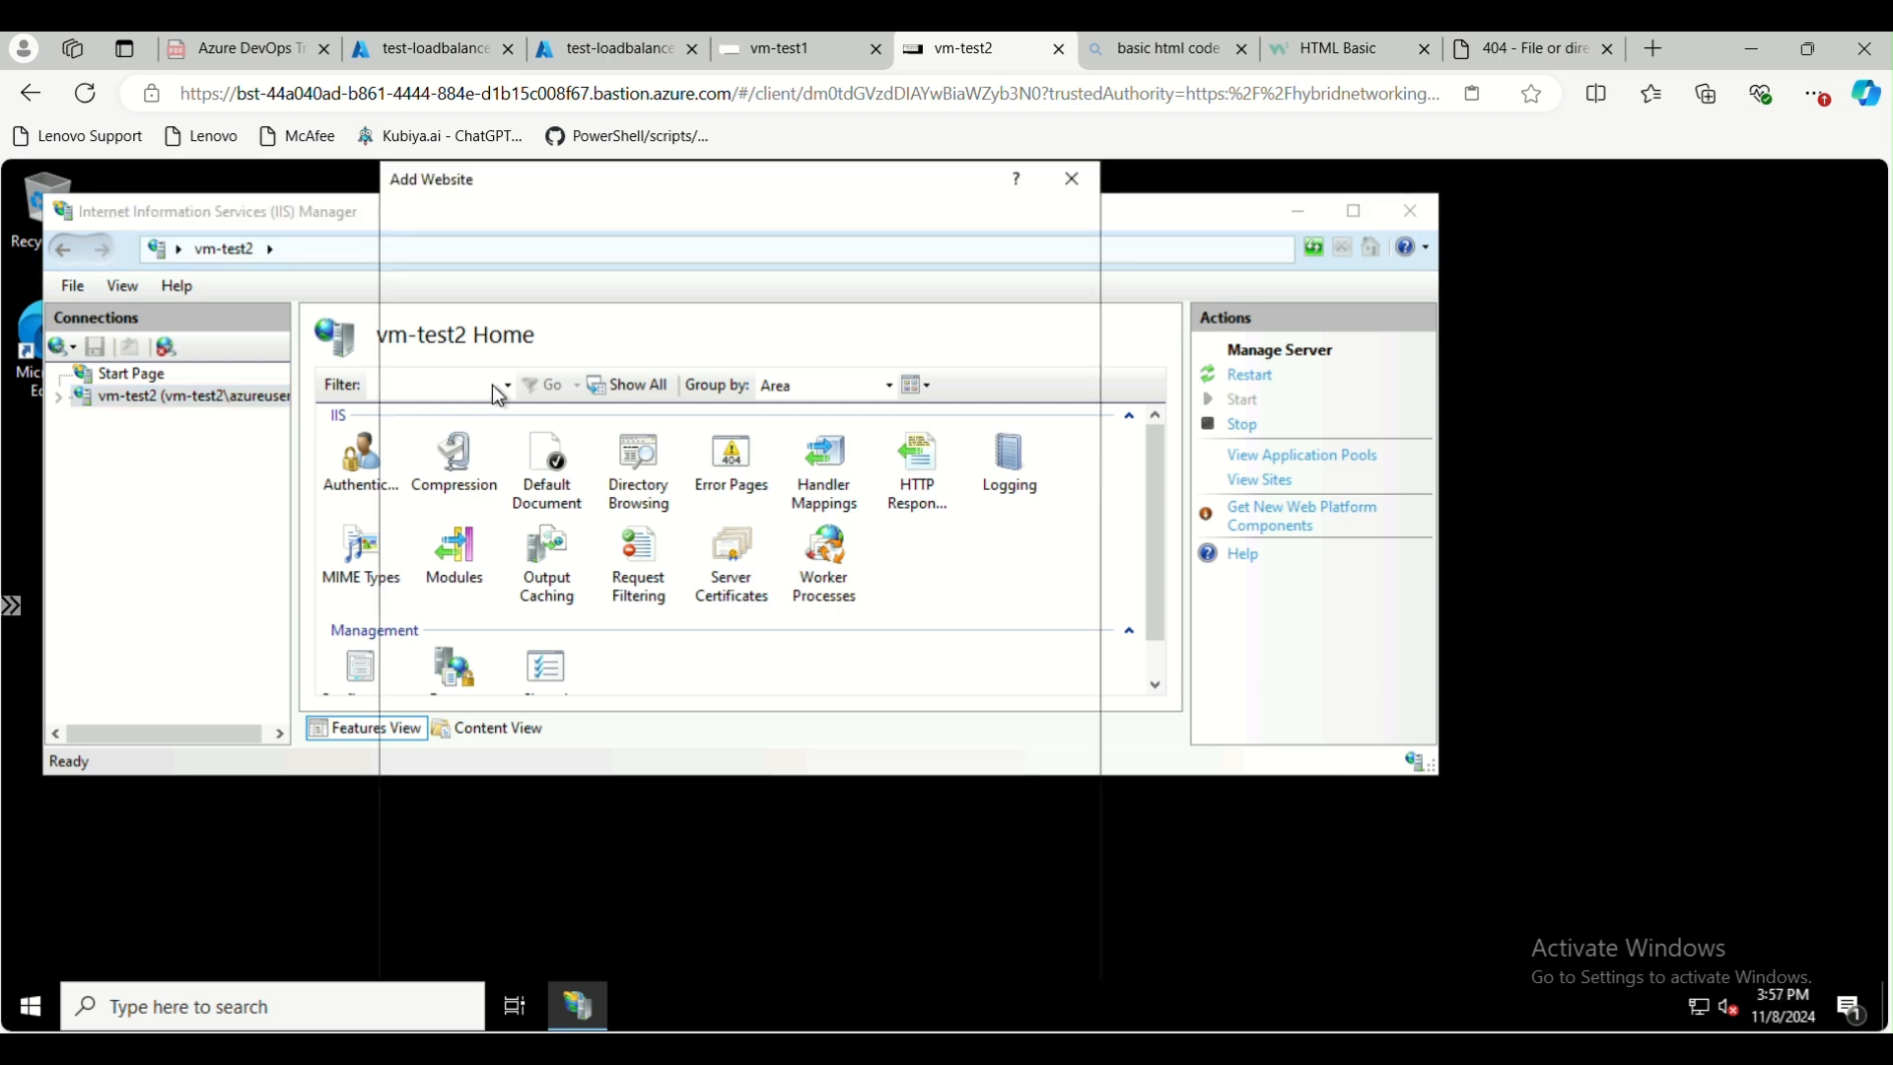
{"action": "type", "text": "ww"}
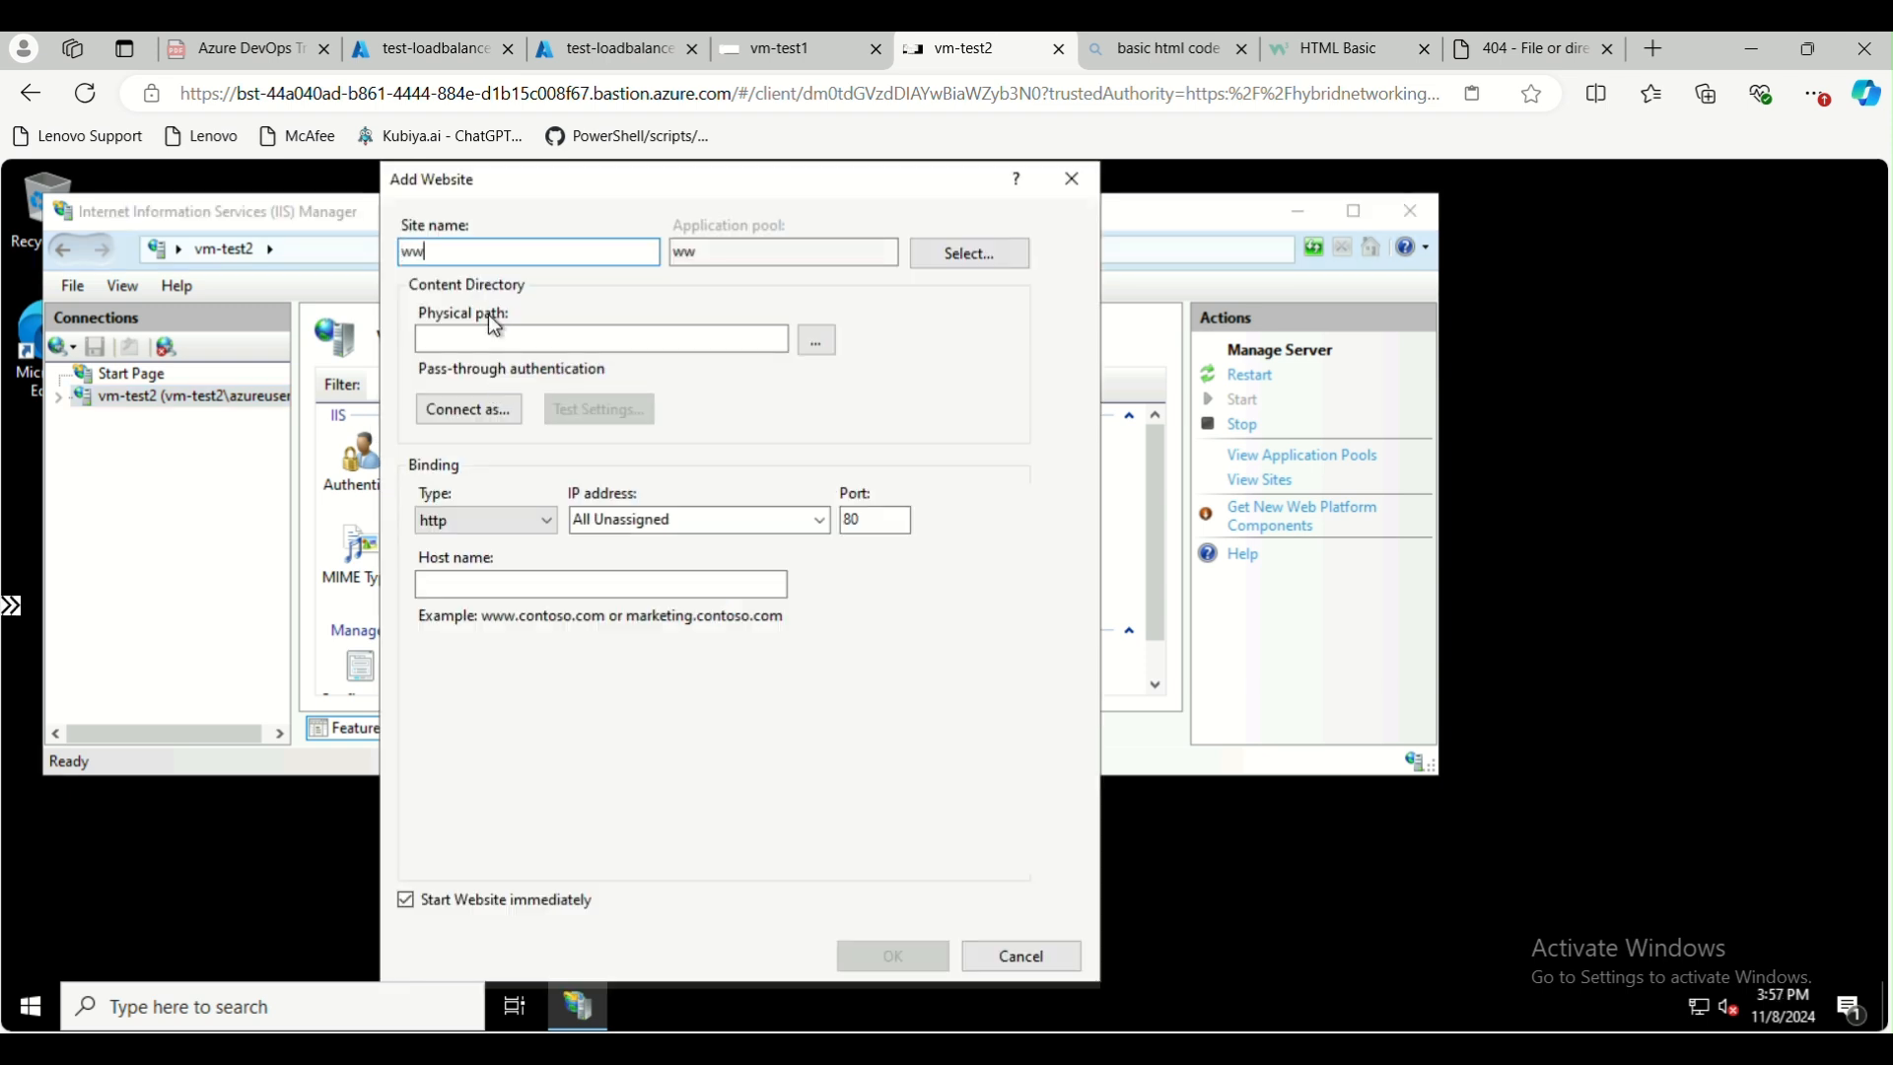
{"action": "type", "text": "w.abc.com"}
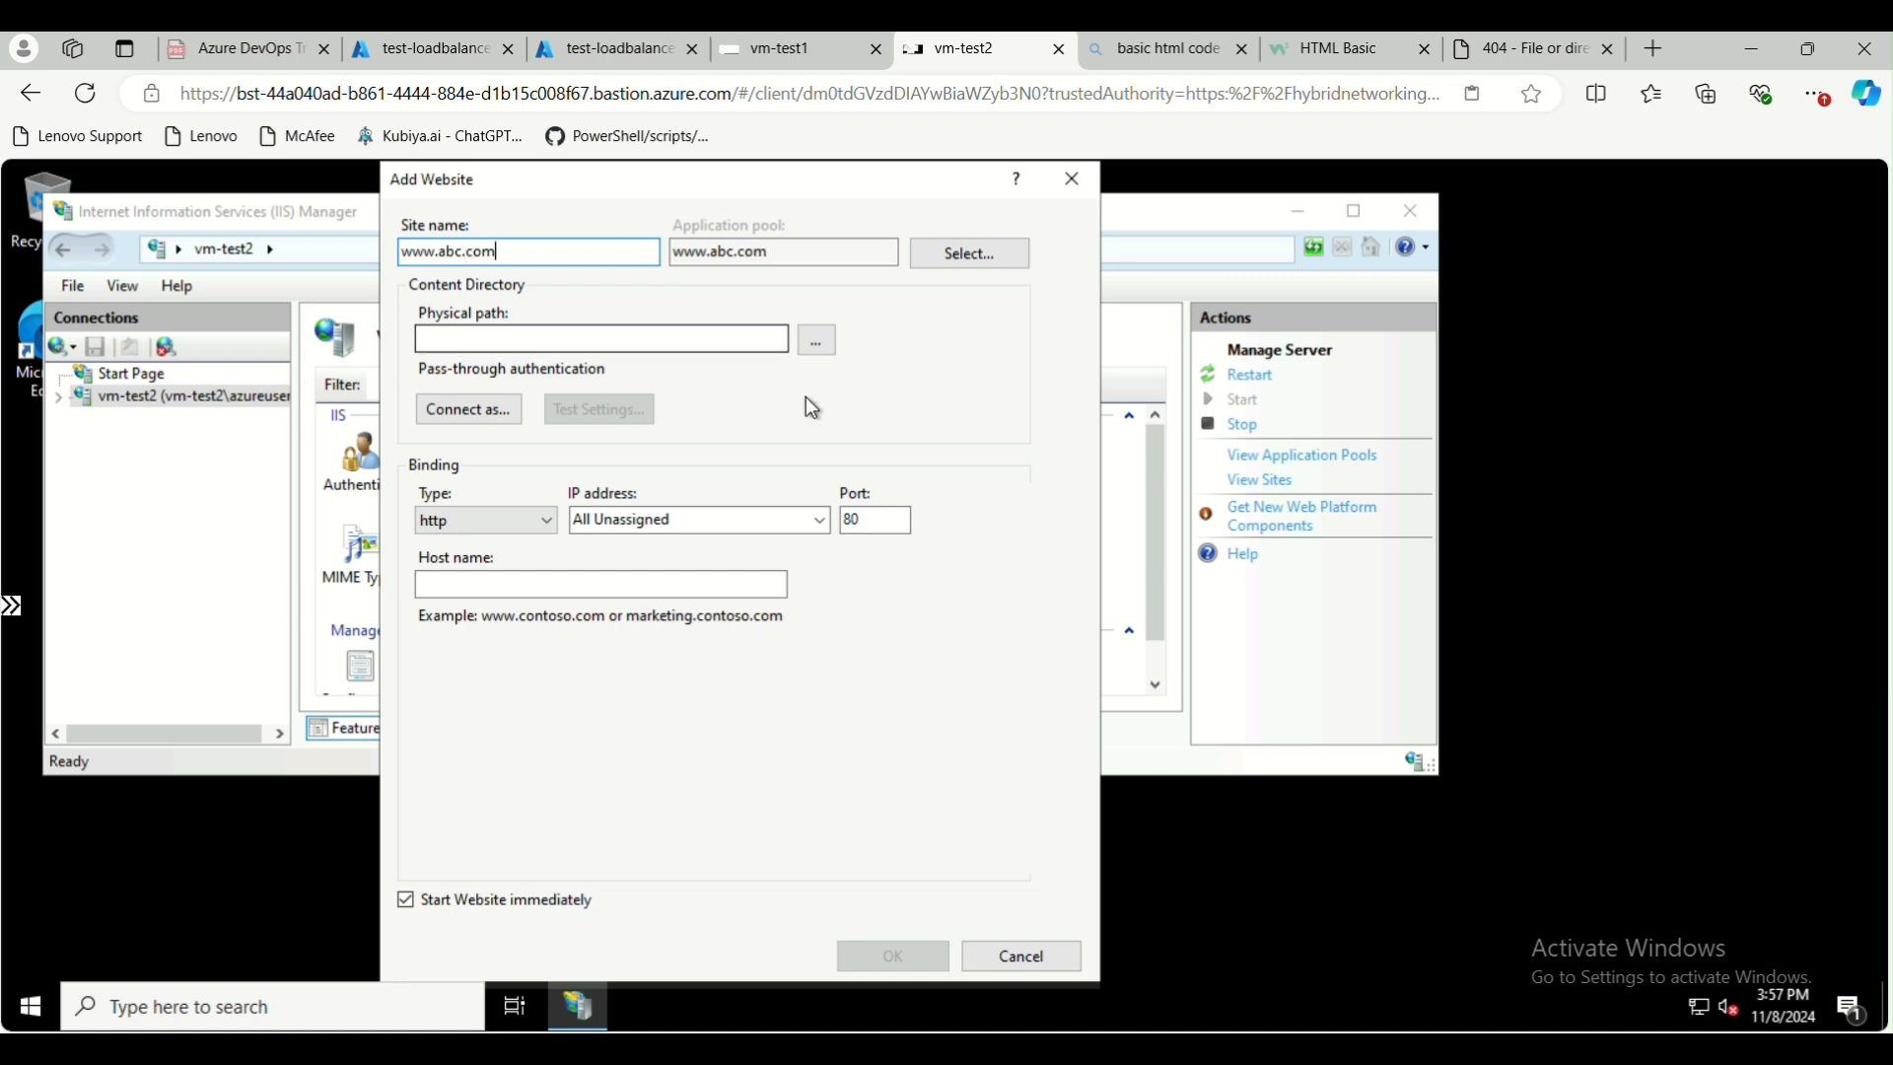
{"action": "left_click", "coordinate": [816, 340]}
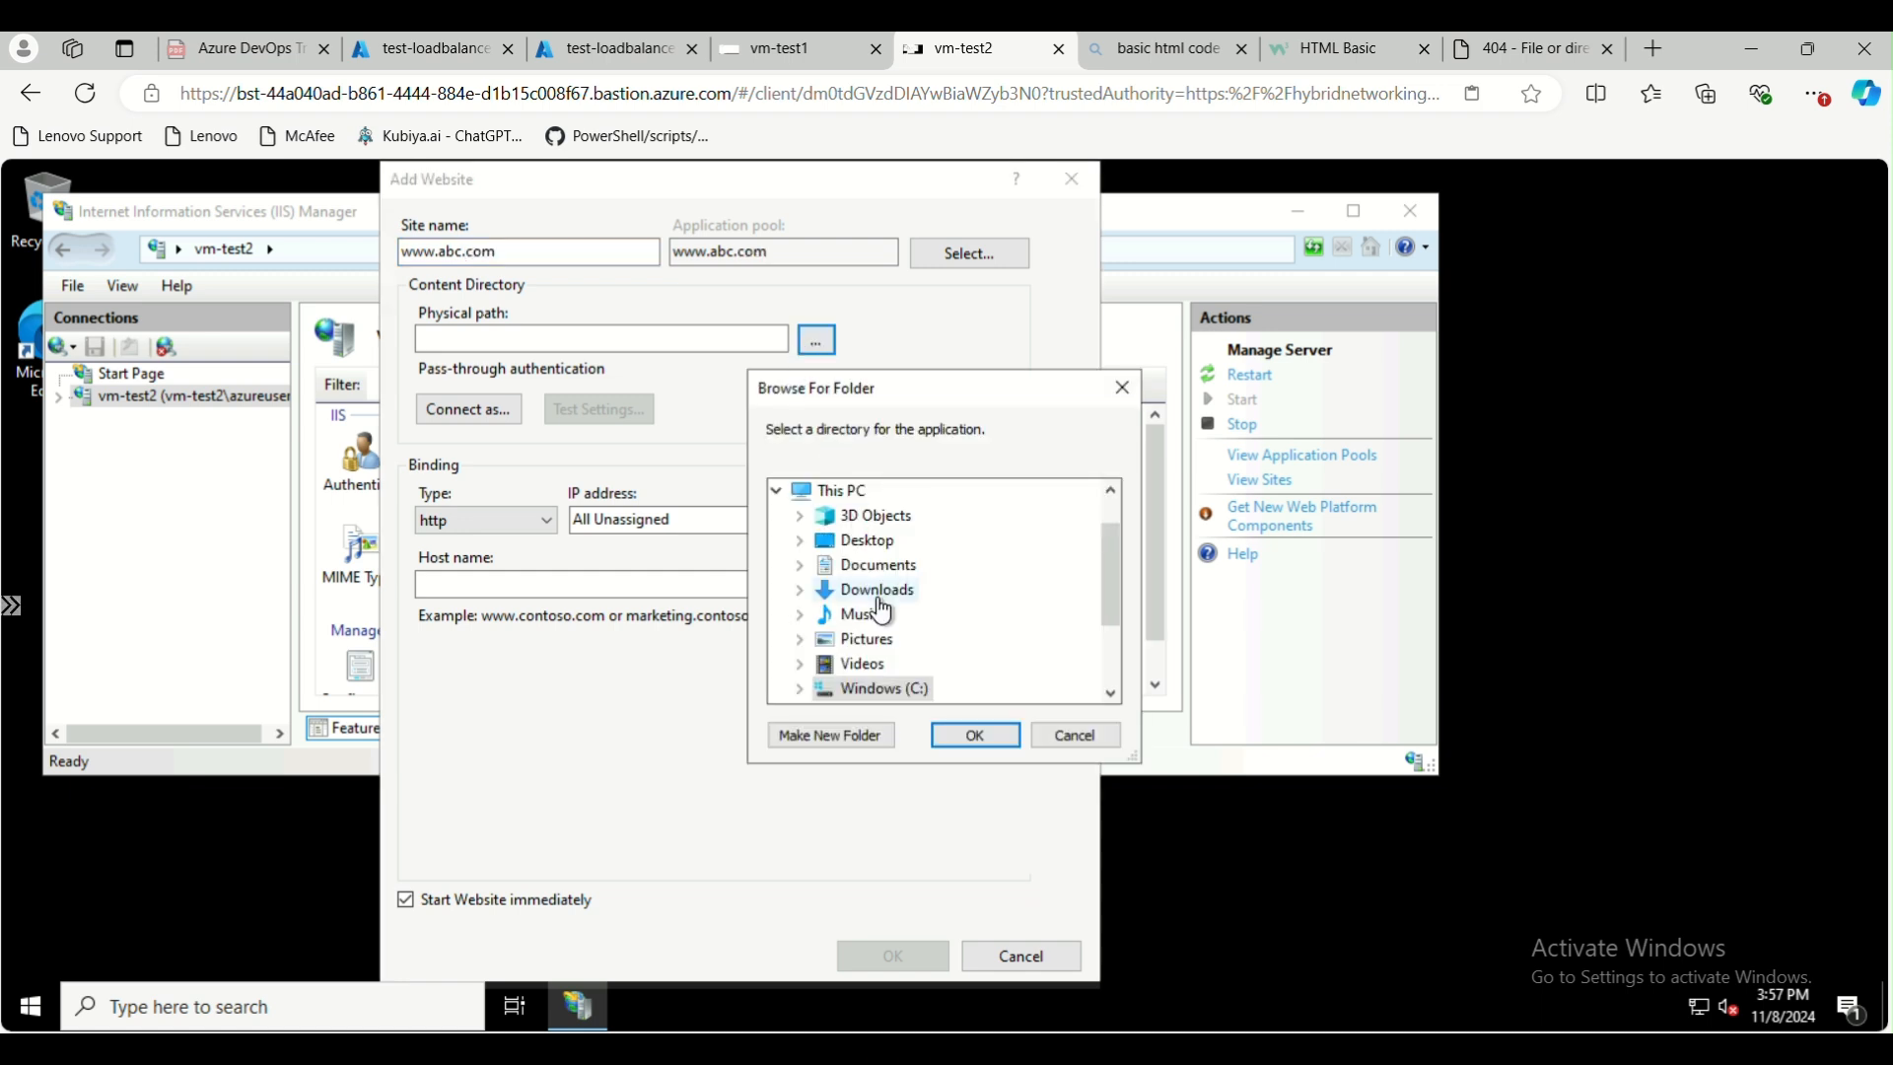
{"action": "scroll", "coordinate": [883, 612], "scroll_direction": "down", "scroll_amount": 2}
{"action": "left_click", "coordinate": [801, 564]}
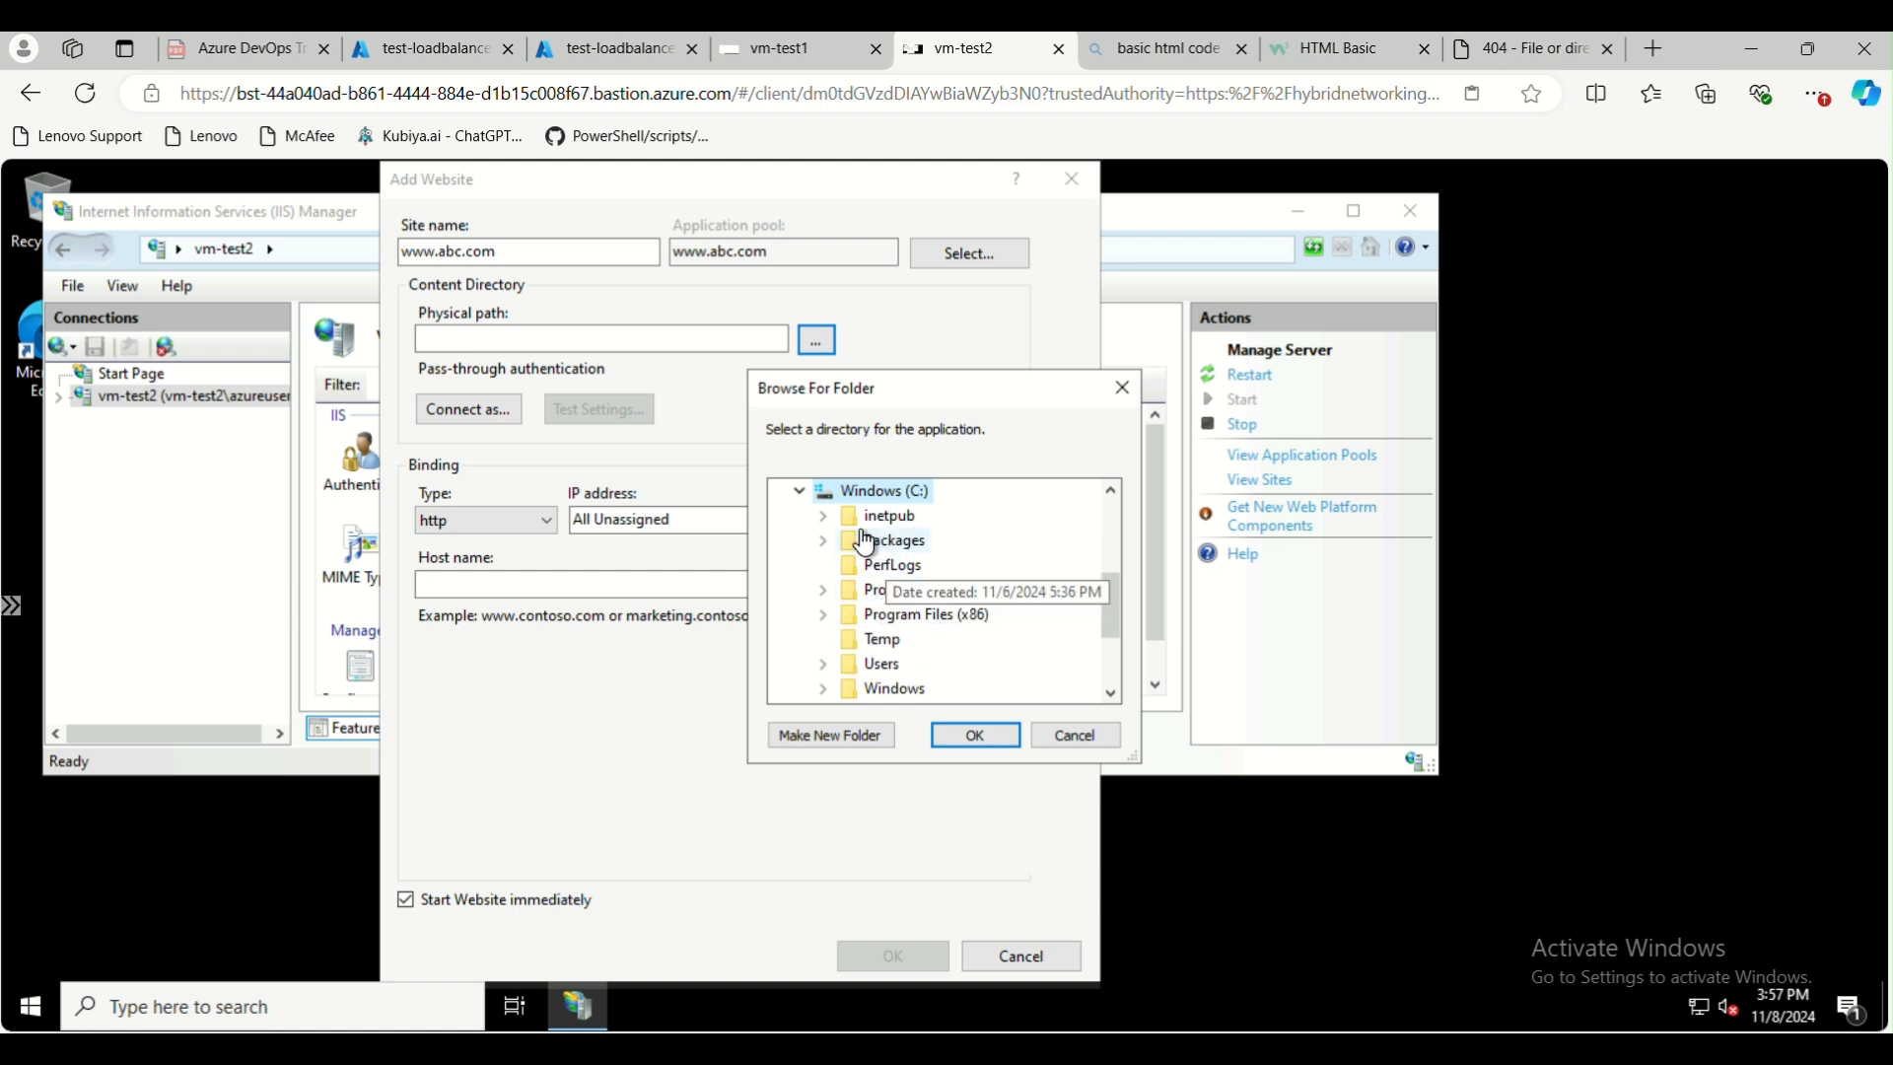
{"action": "left_click", "coordinate": [823, 516]}
{"action": "left_click", "coordinate": [910, 639]}
{"action": "left_click", "coordinate": [976, 736]}
{"action": "left_click", "coordinate": [595, 585]}
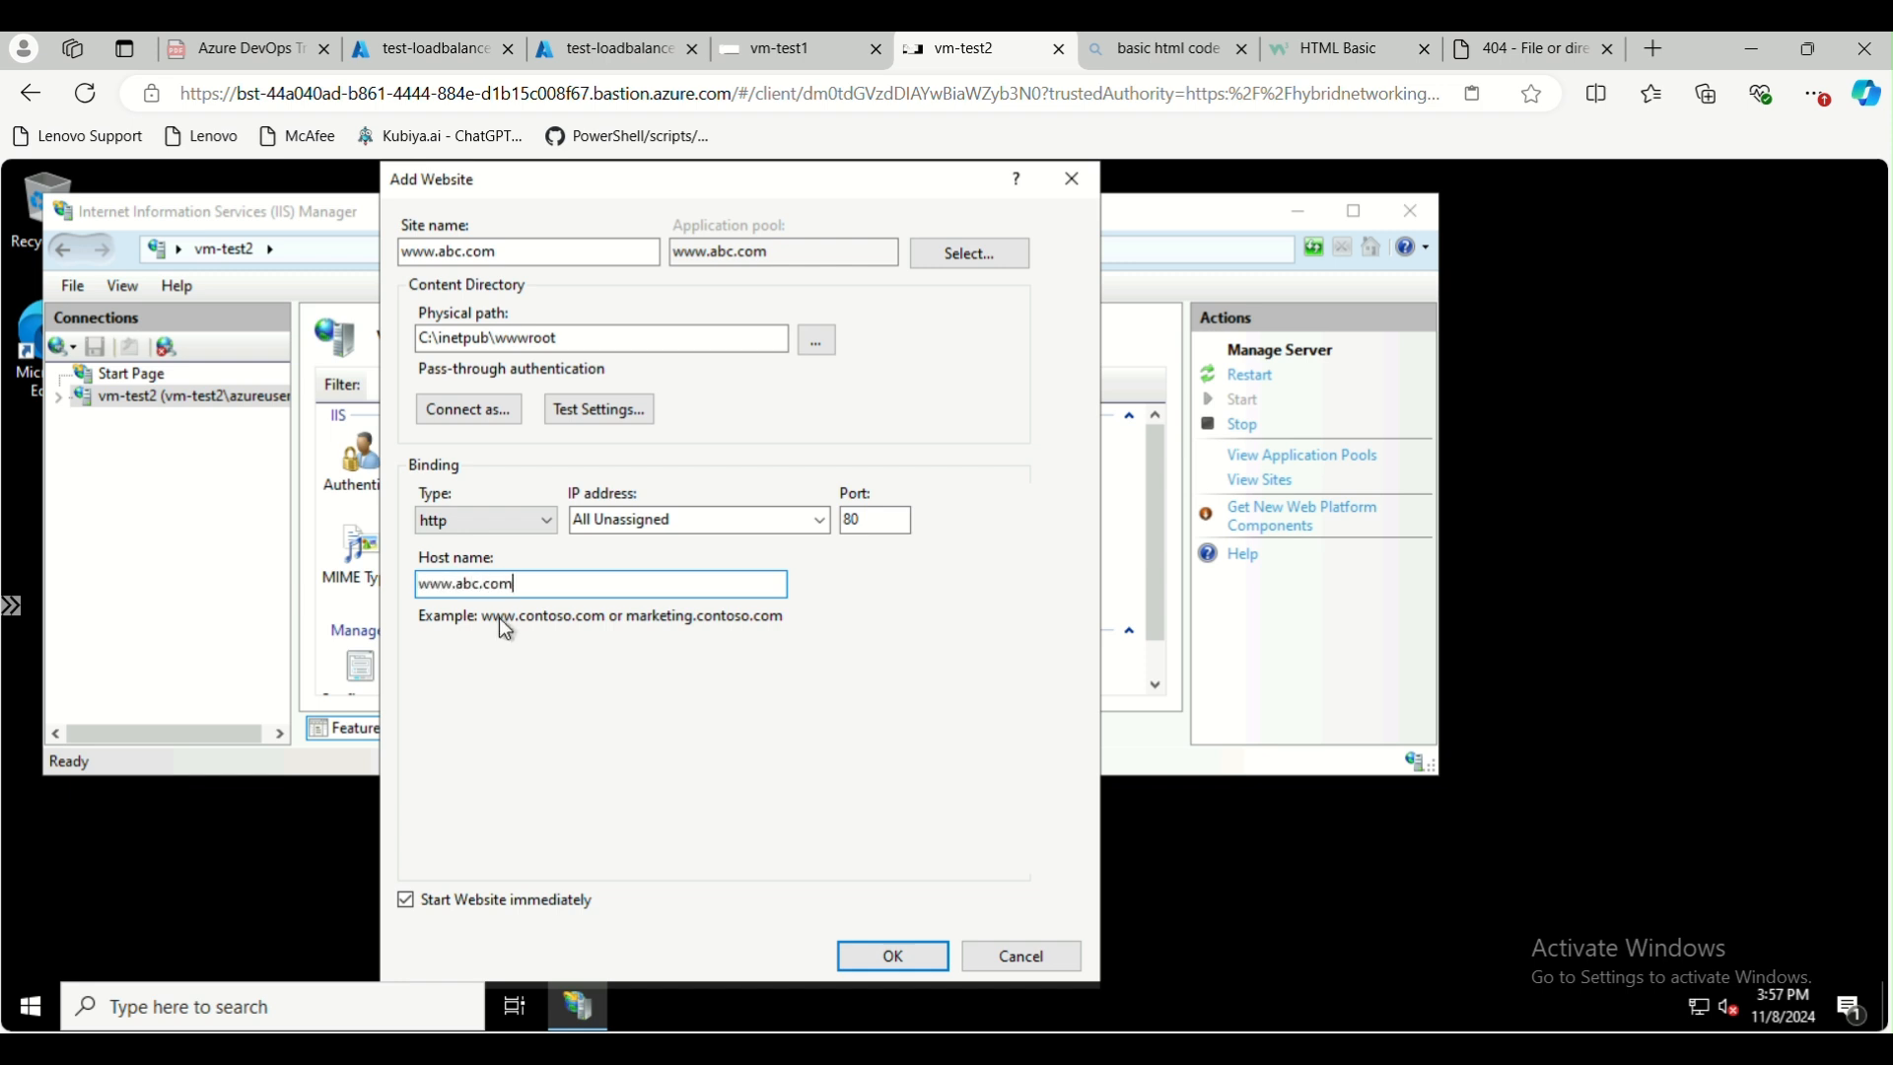
{"action": "left_click", "coordinate": [905, 955]}
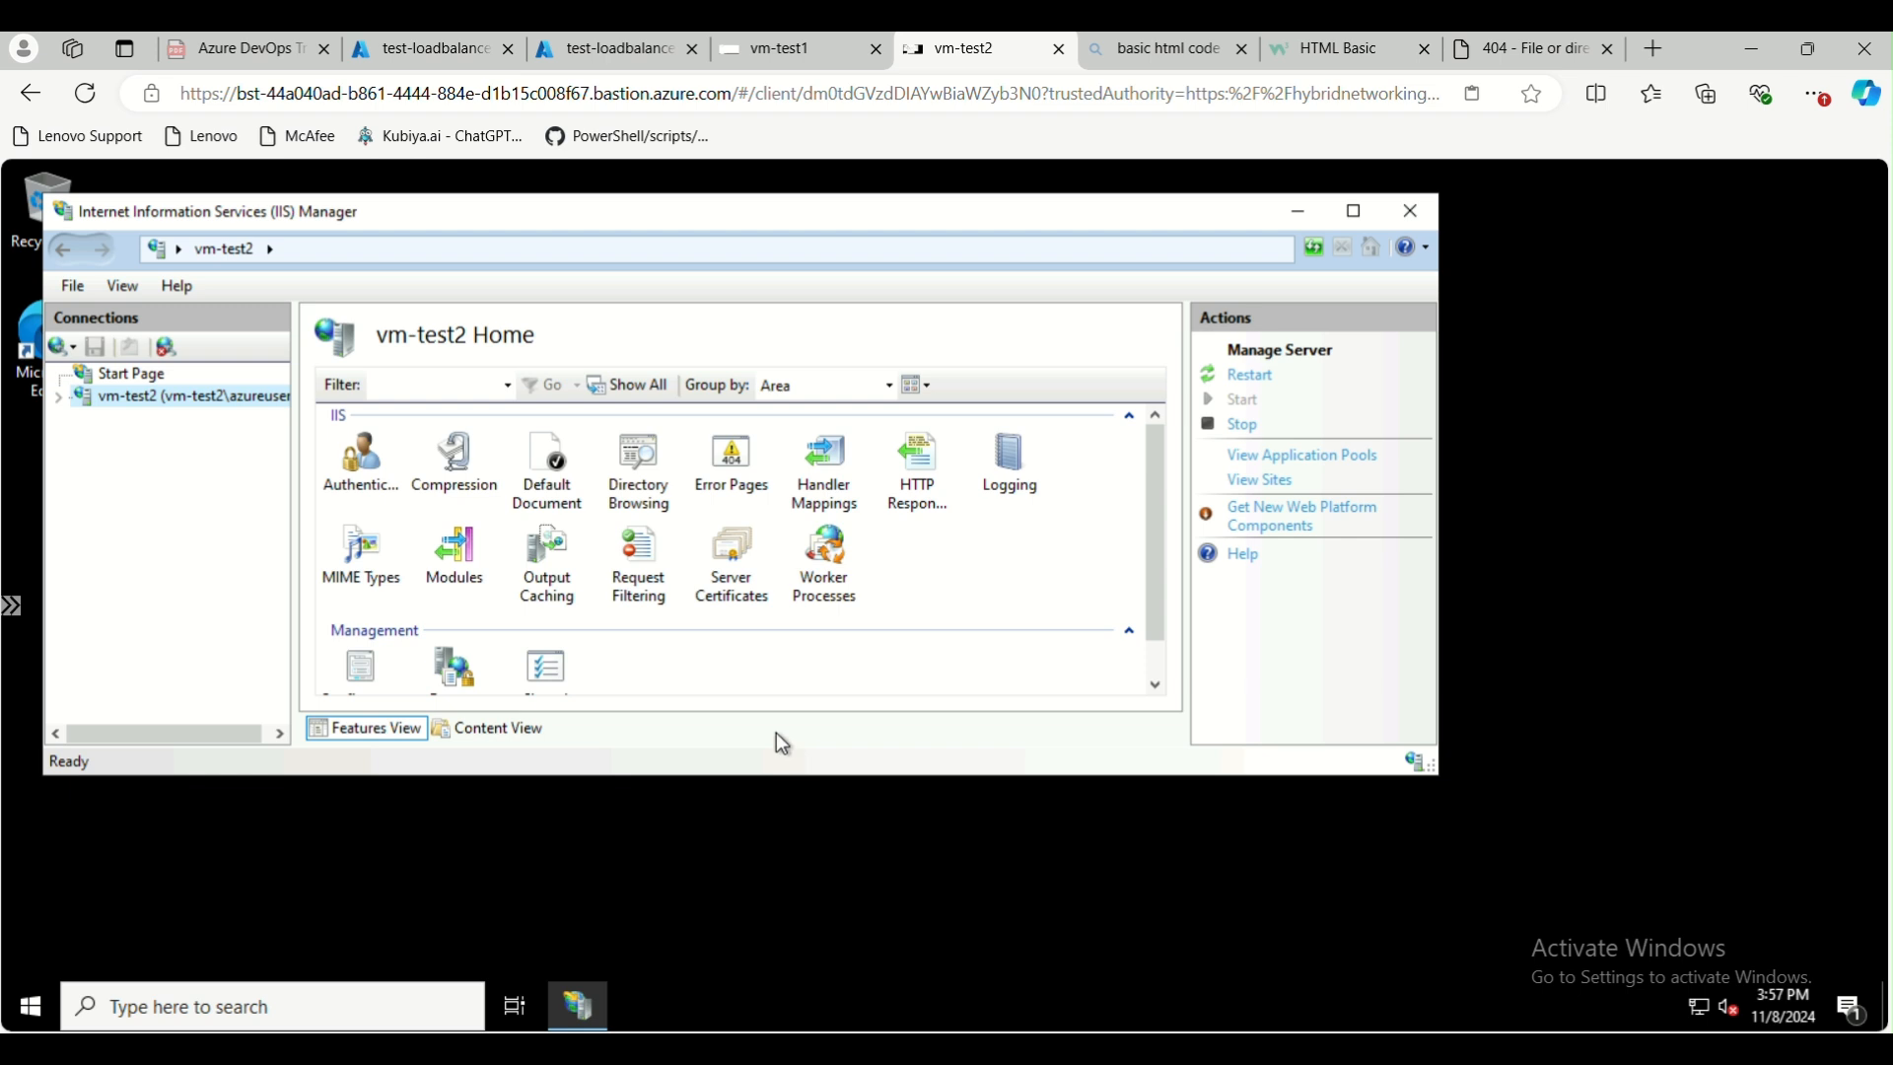
{"action": "left_click", "coordinate": [1355, 212]}
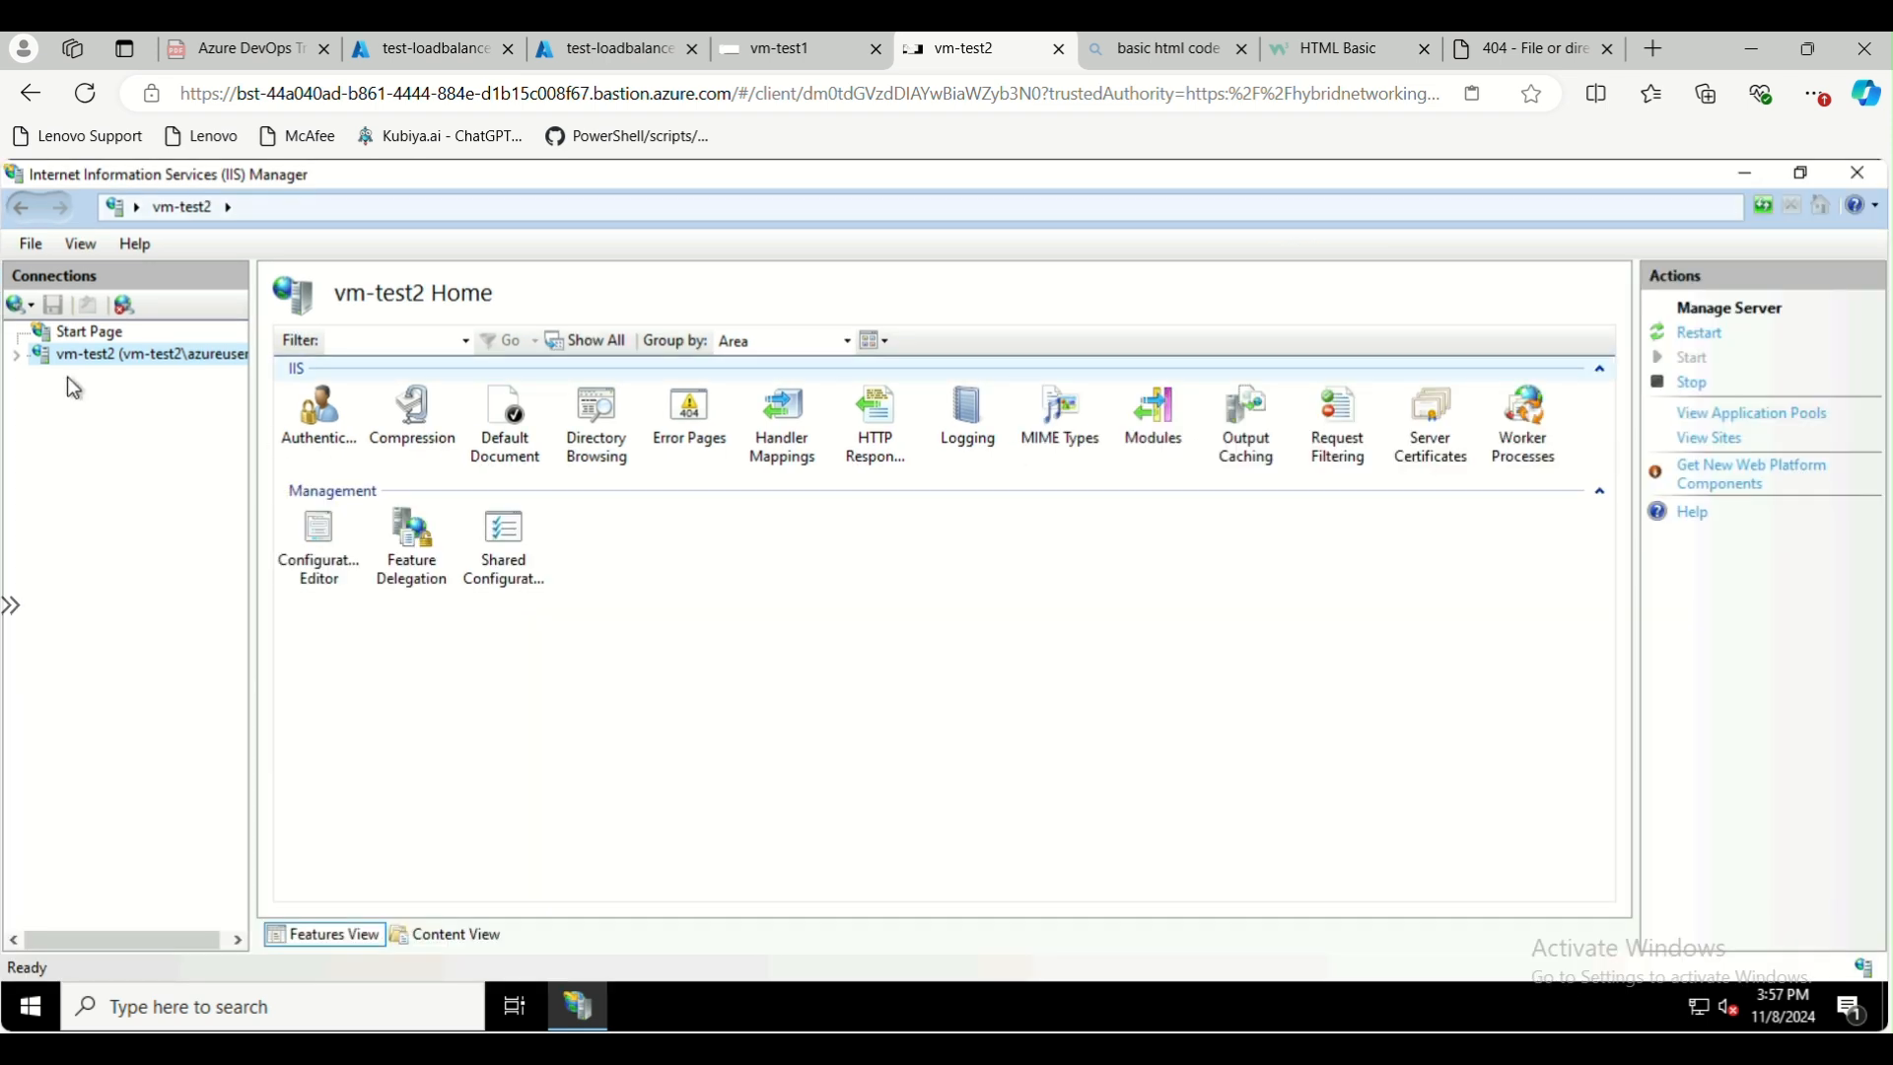
{"action": "left_click", "coordinate": [16, 355]}
{"action": "left_click", "coordinate": [40, 399]}
{"action": "left_click", "coordinate": [132, 446]}
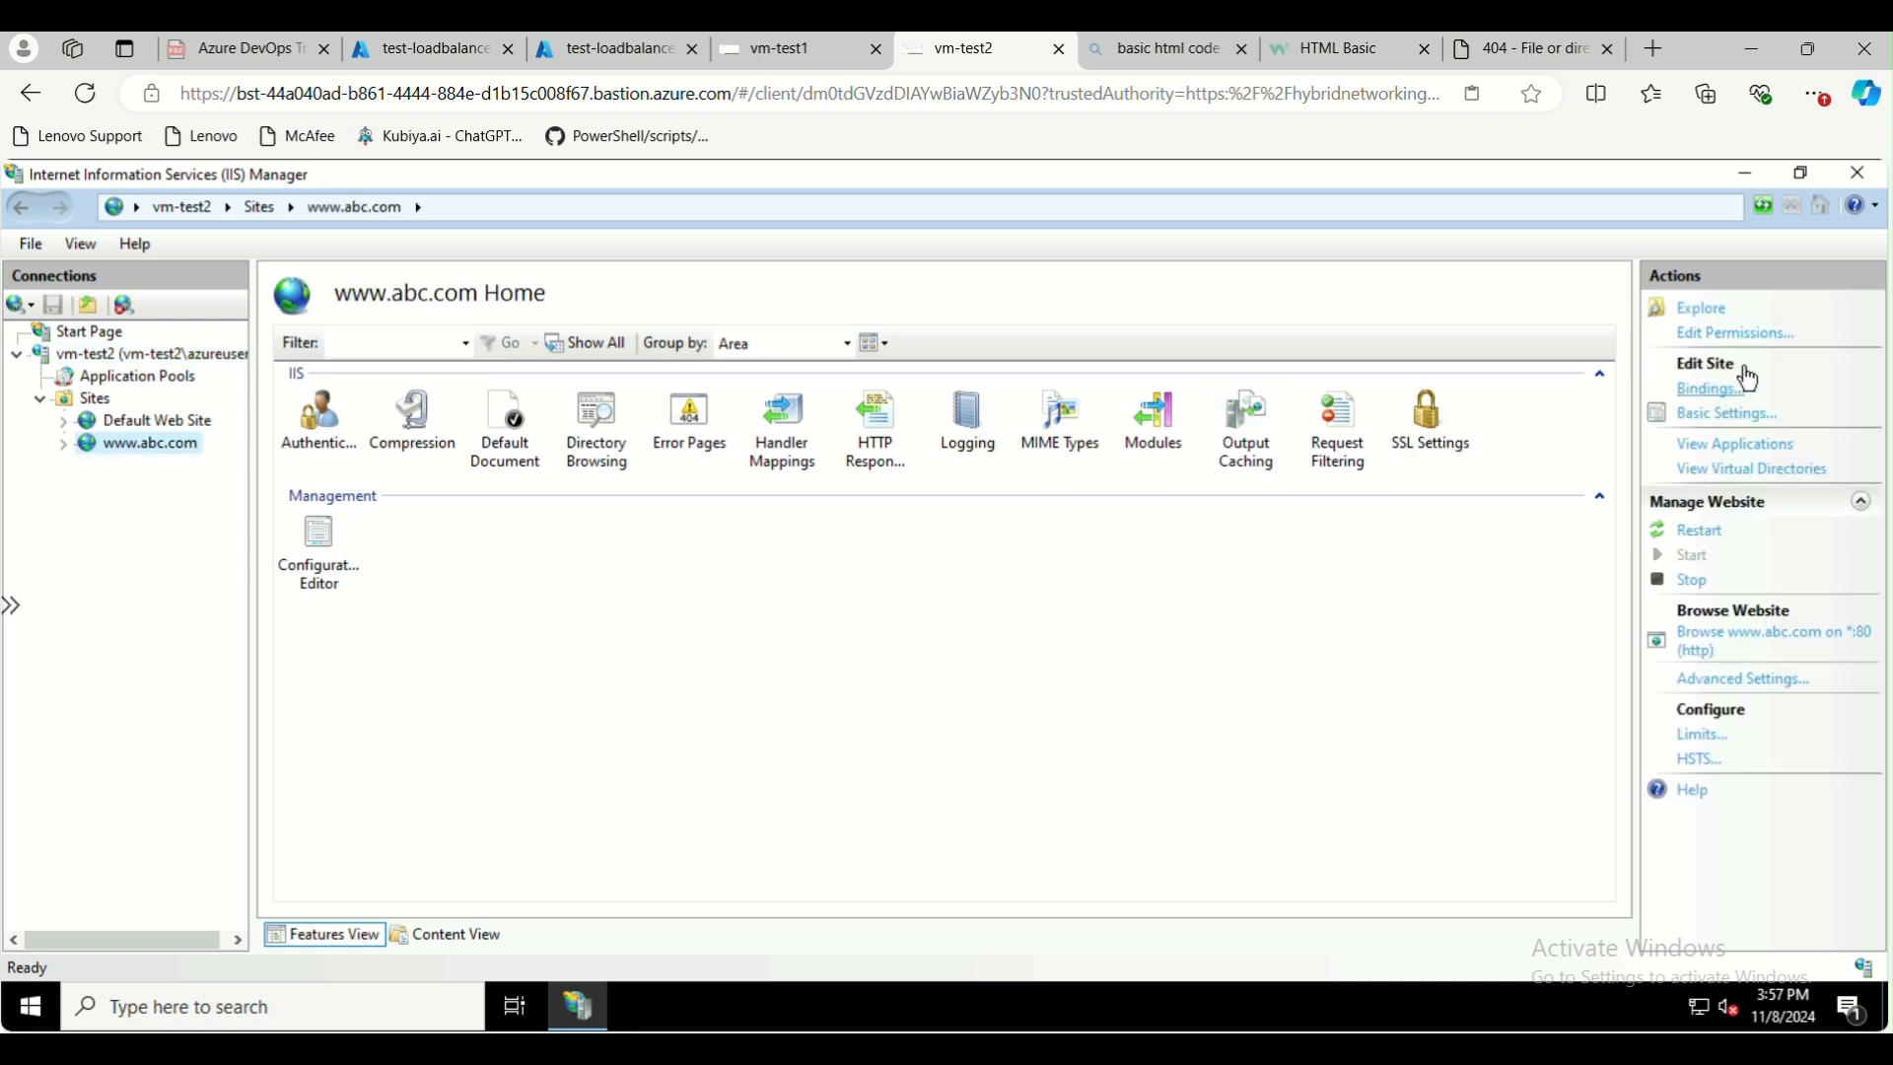
{"action": "left_click", "coordinate": [1706, 310]}
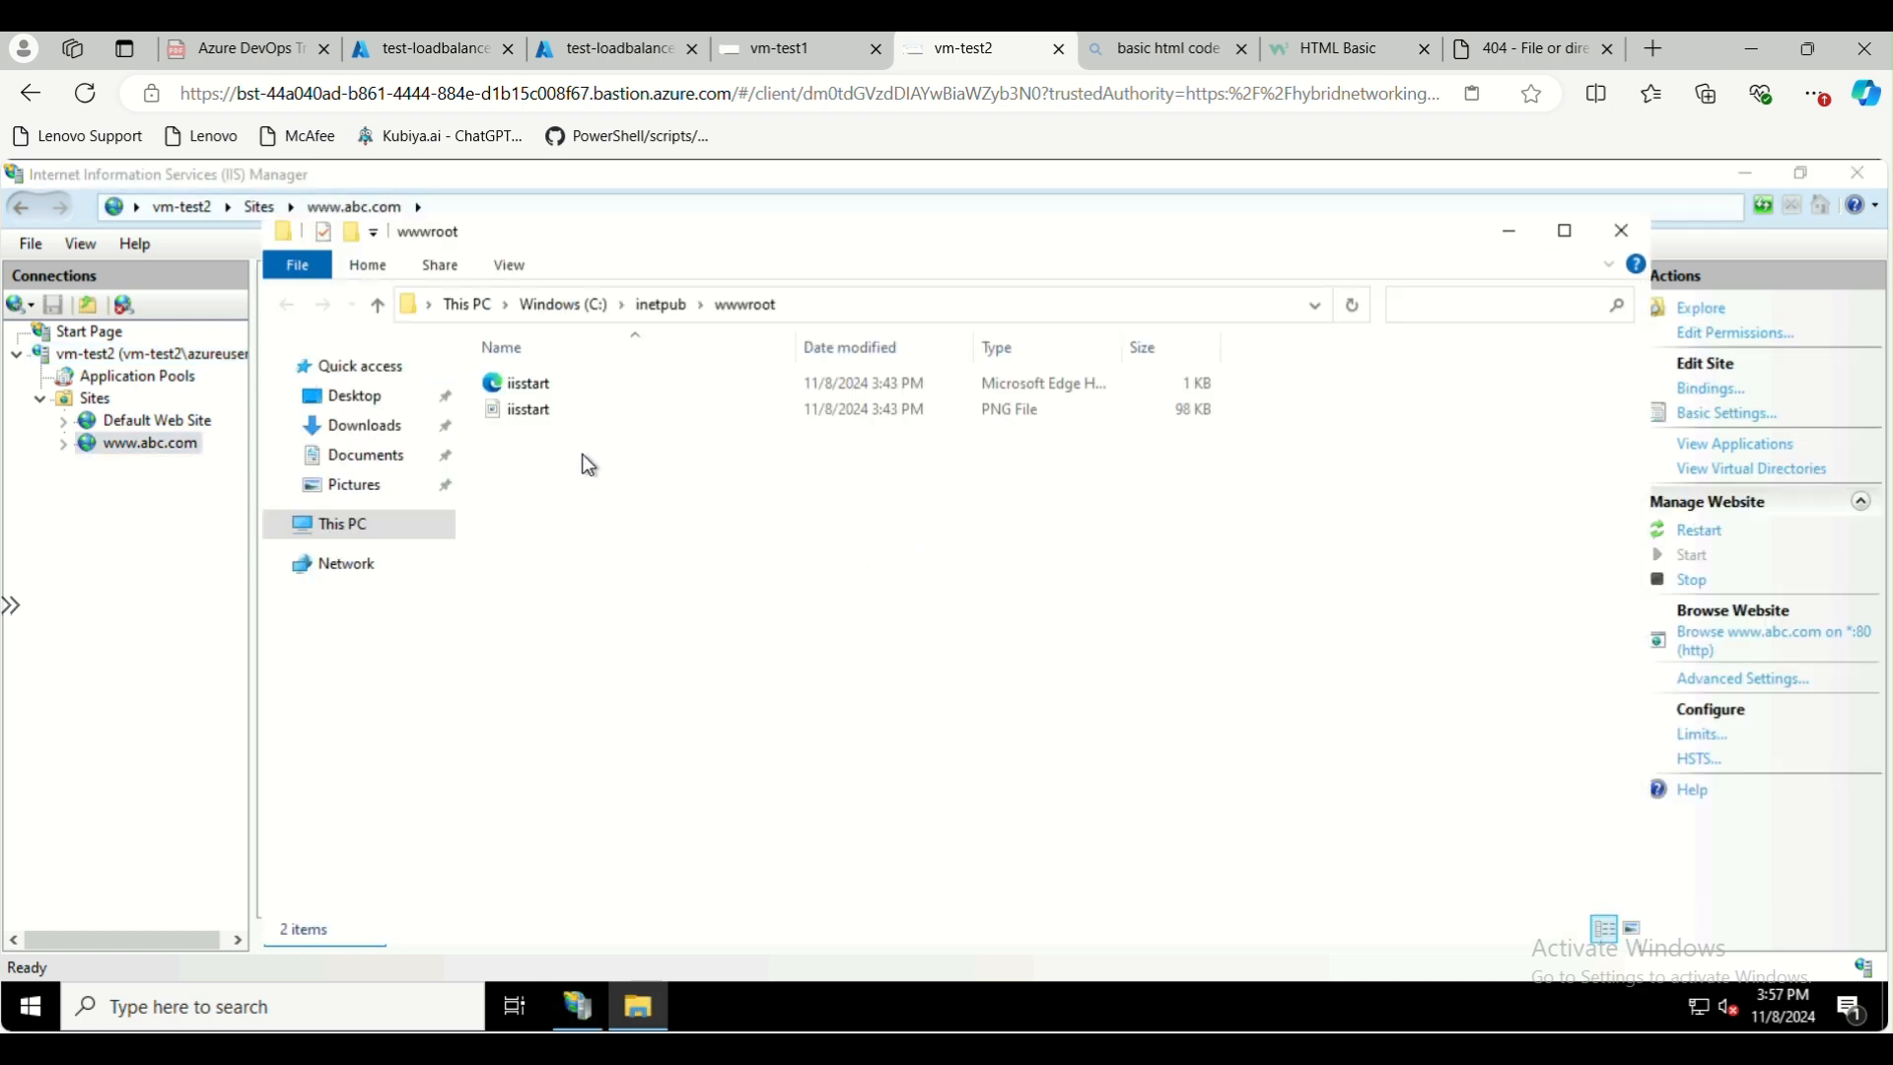
Create a new text document in the wwwroot folder and open it in Notepad
{"action": "right_click", "coordinate": [582, 453]}
{"action": "mouse_move", "coordinate": [763, 737]}
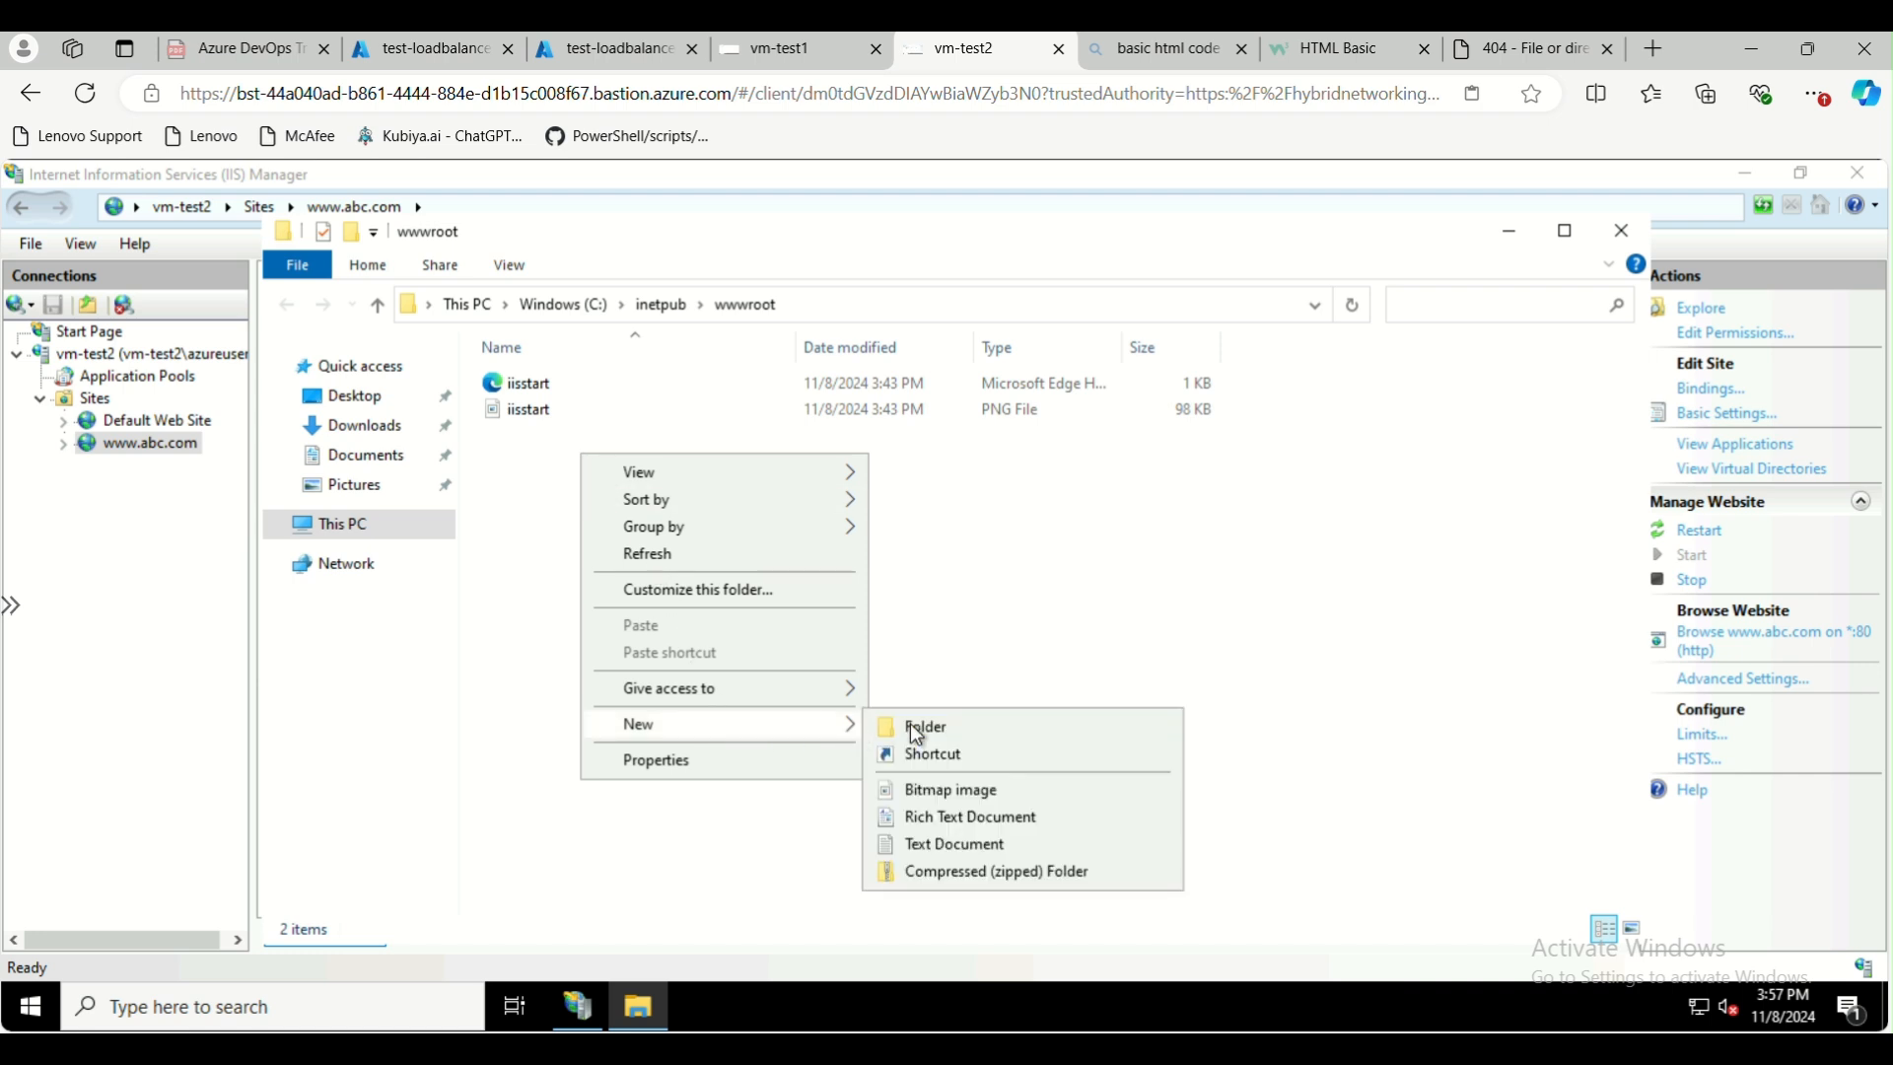
{"action": "left_click", "coordinate": [951, 848]}
{"action": "key", "text": "Return"}
{"action": "double_click", "coordinate": [528, 436]}
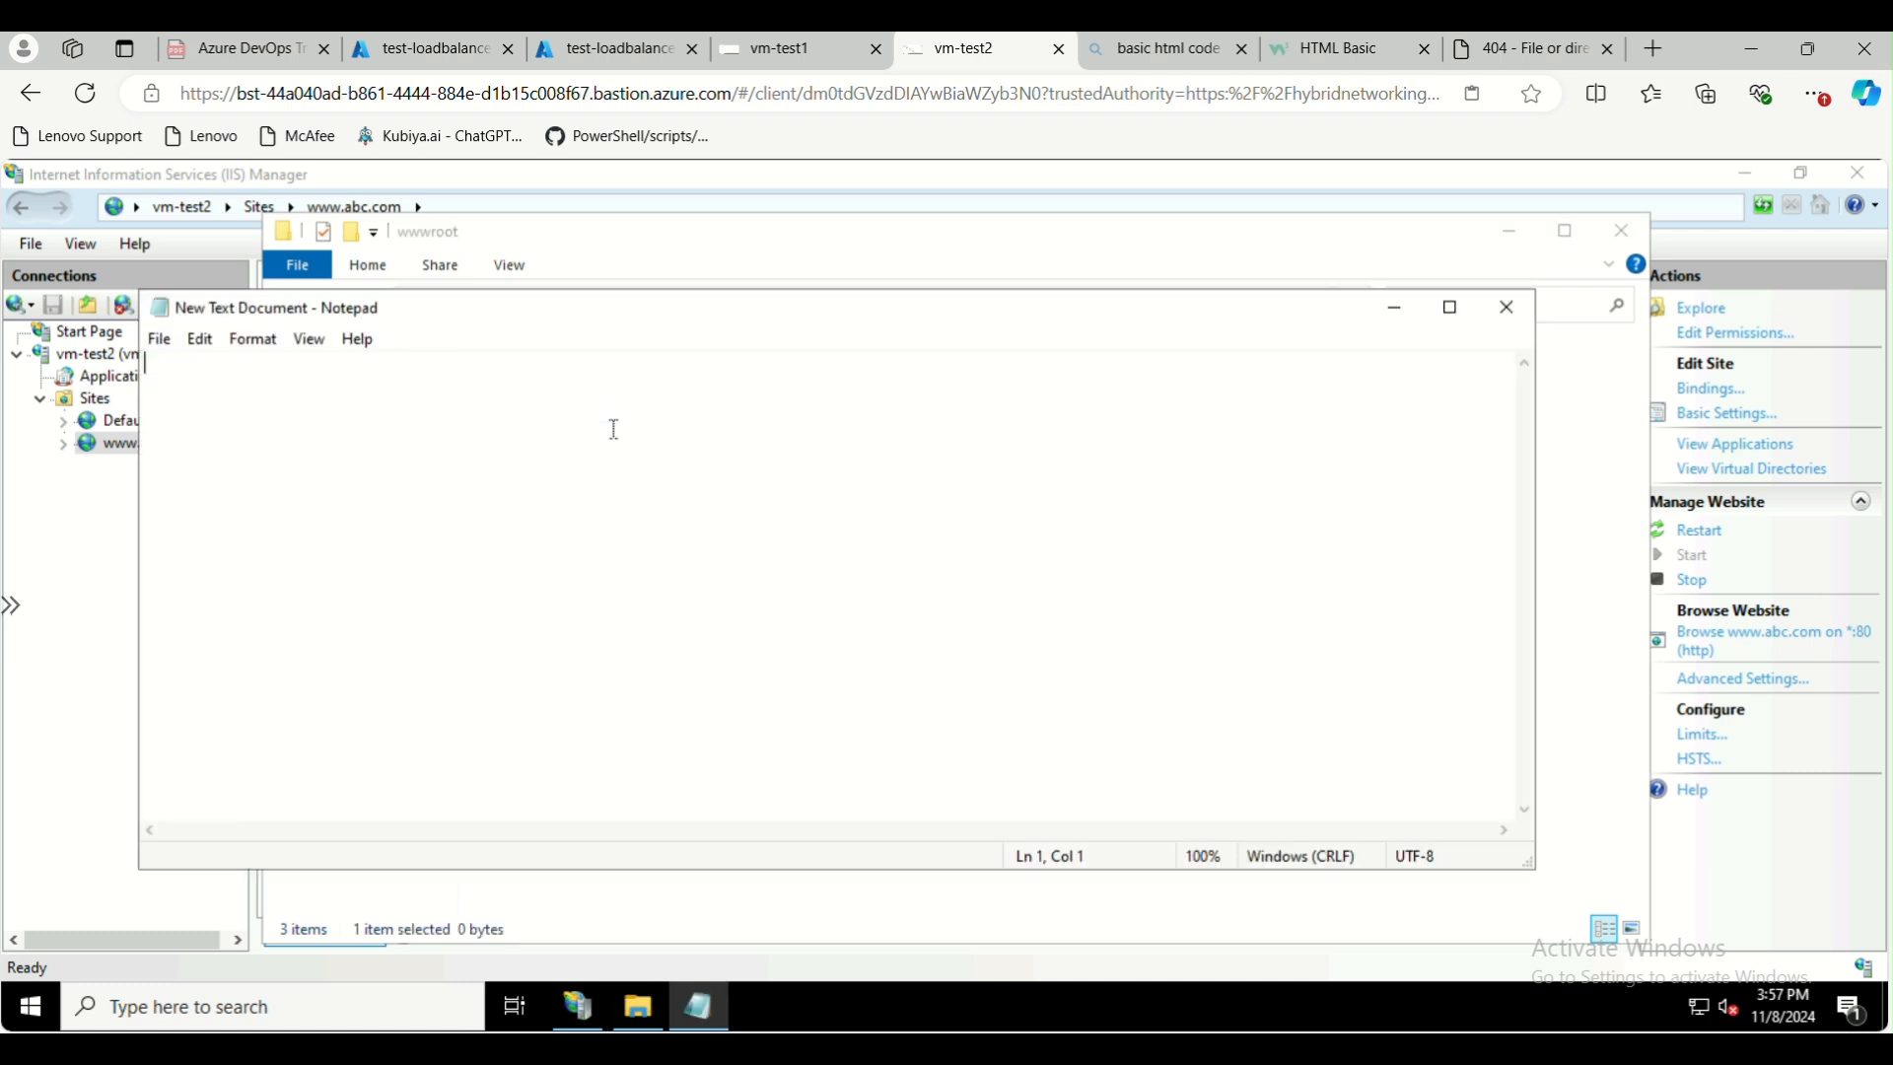
Revisit the W3Schools HTML Basic example, return to the vm-test2 session, and paste the sample HTML code into the empty document
{"action": "left_click", "coordinate": [1345, 49]}
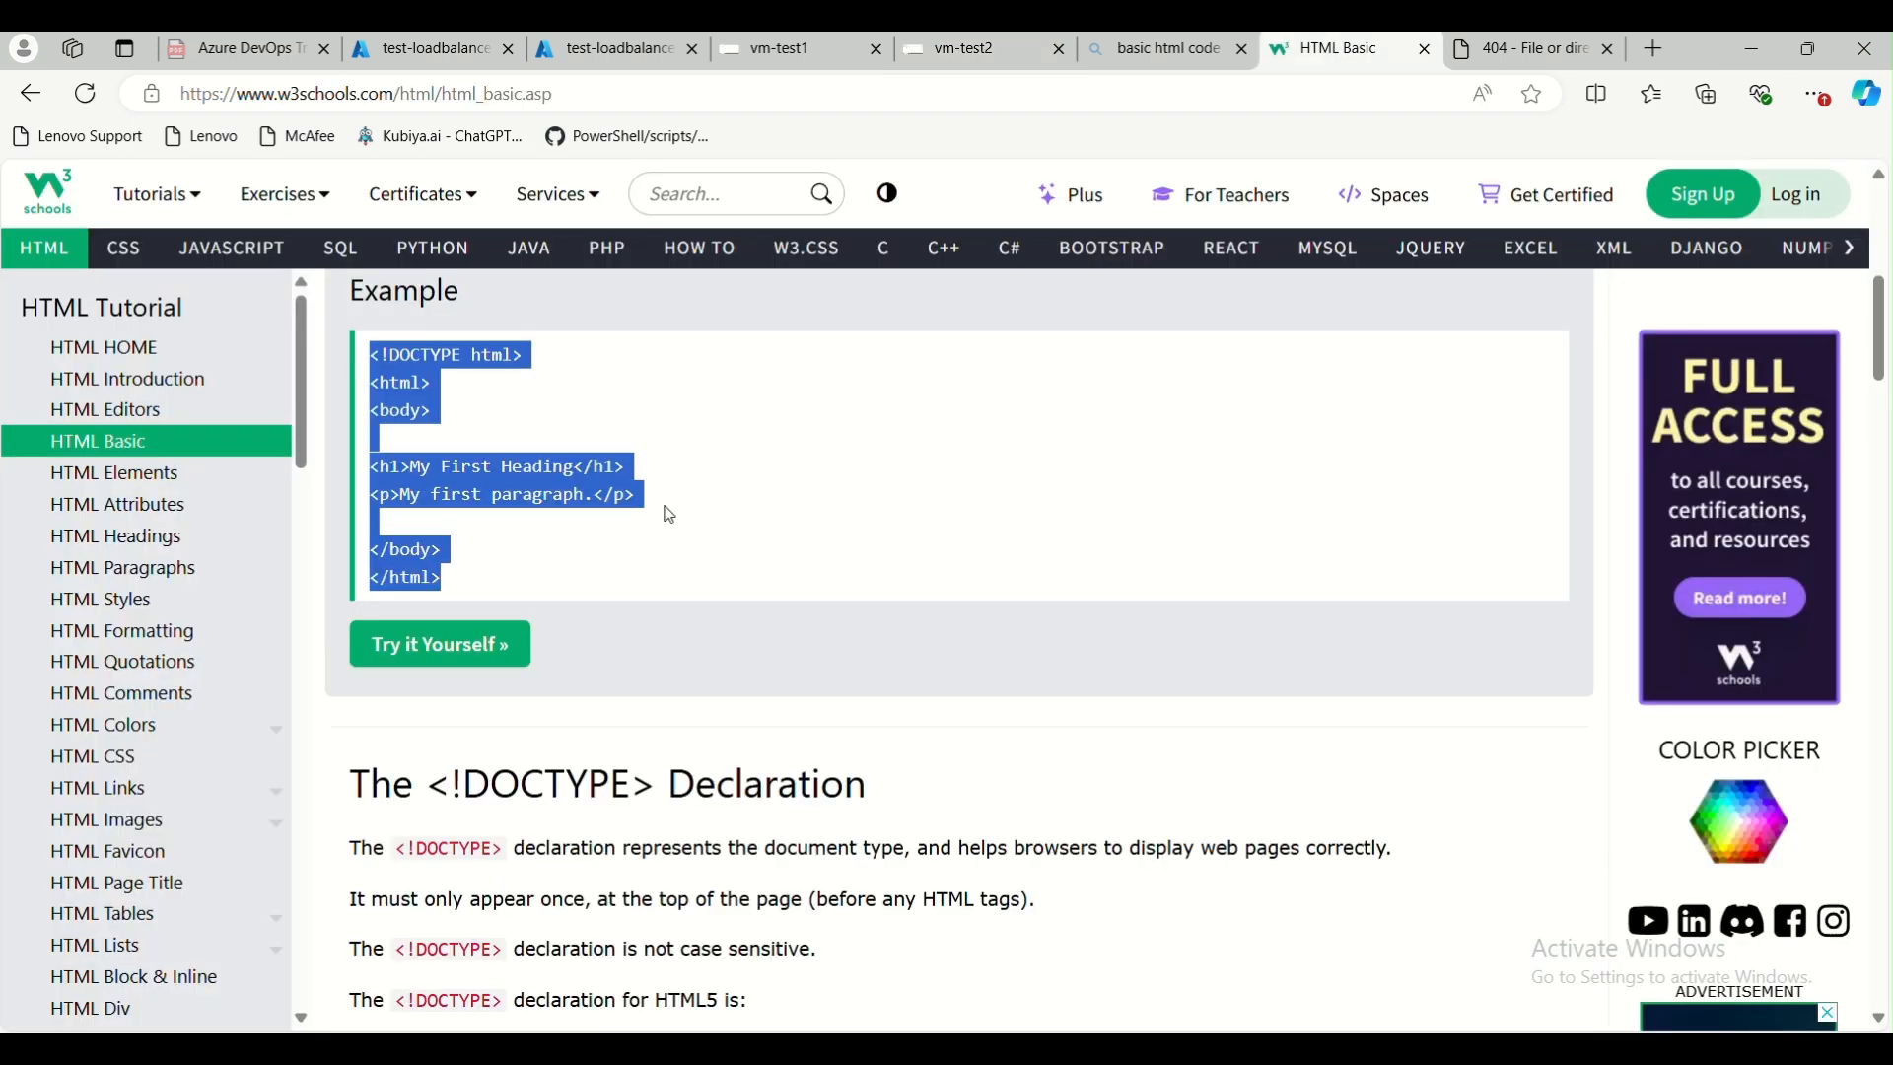
{"action": "left_click", "coordinate": [1144, 57]}
{"action": "left_click", "coordinate": [721, 61]}
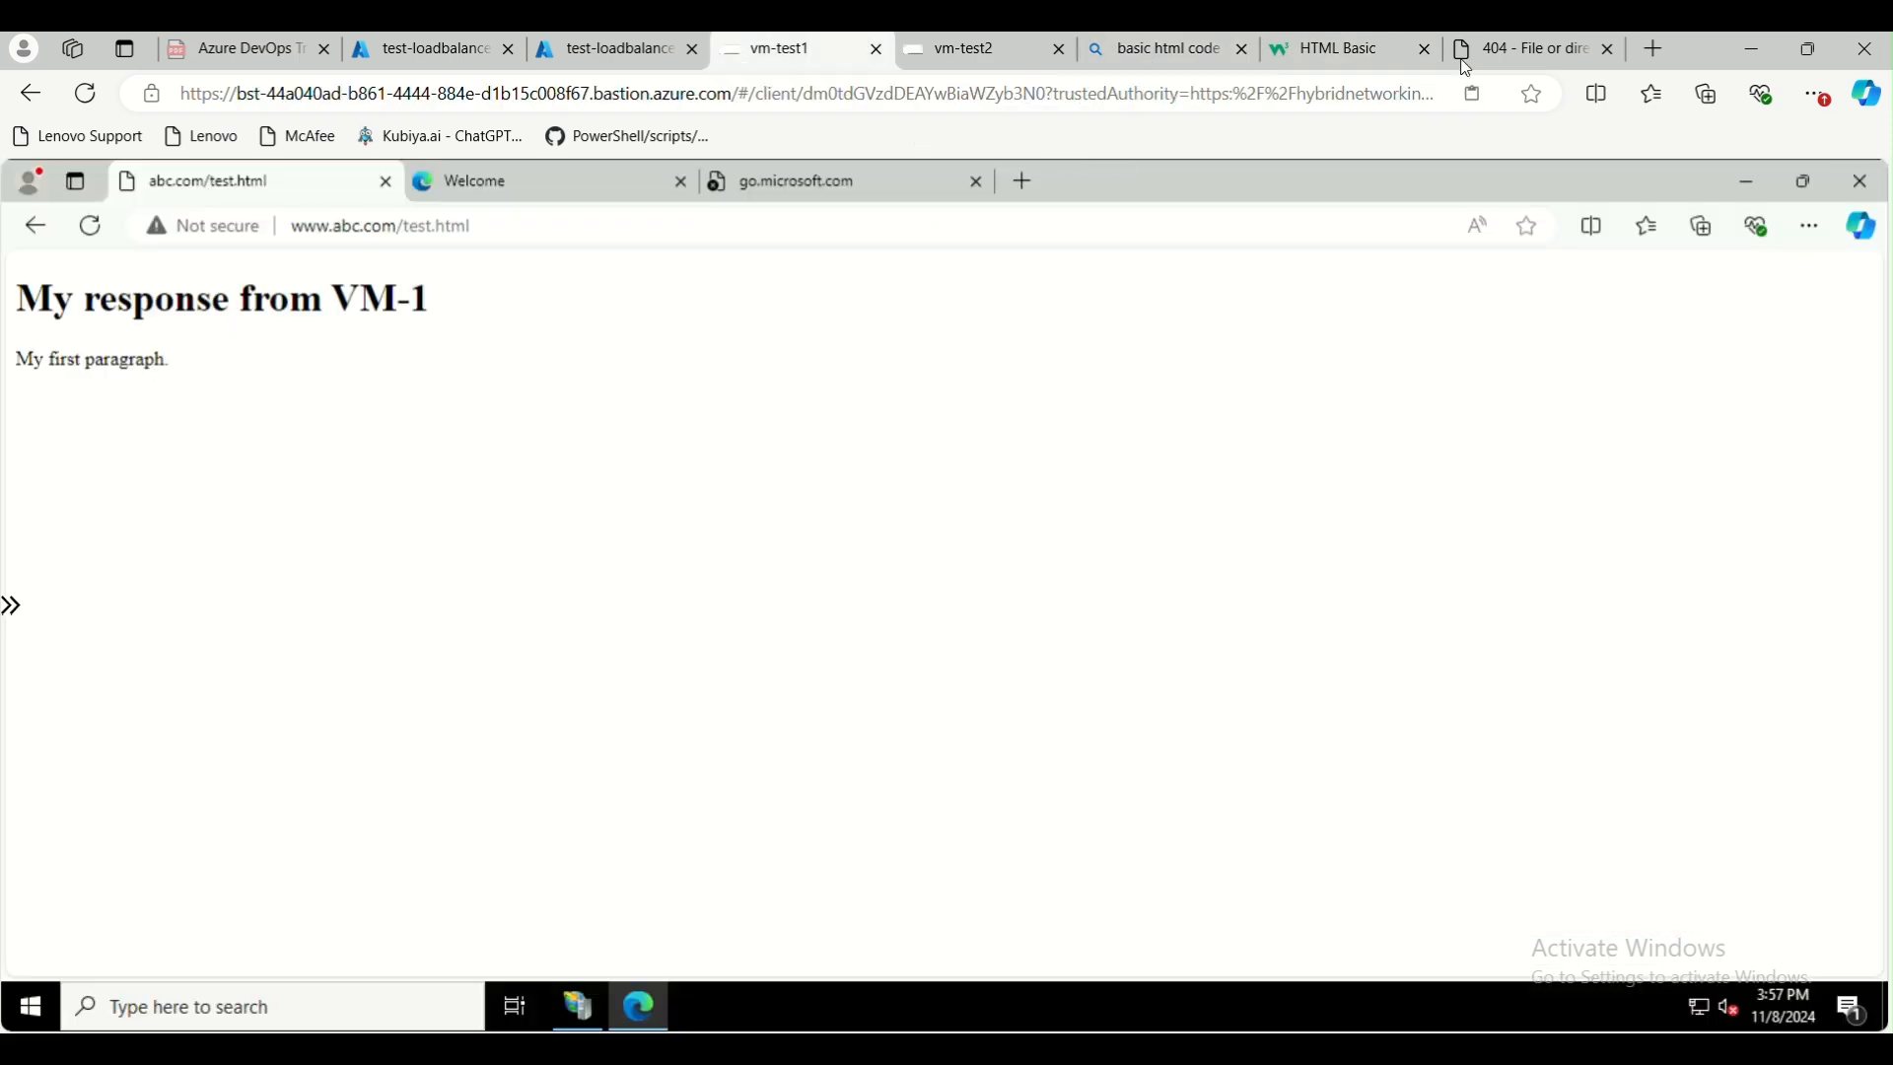
{"action": "double_click", "coordinate": [1683, 45]}
{"action": "left_click", "coordinate": [1235, 89]}
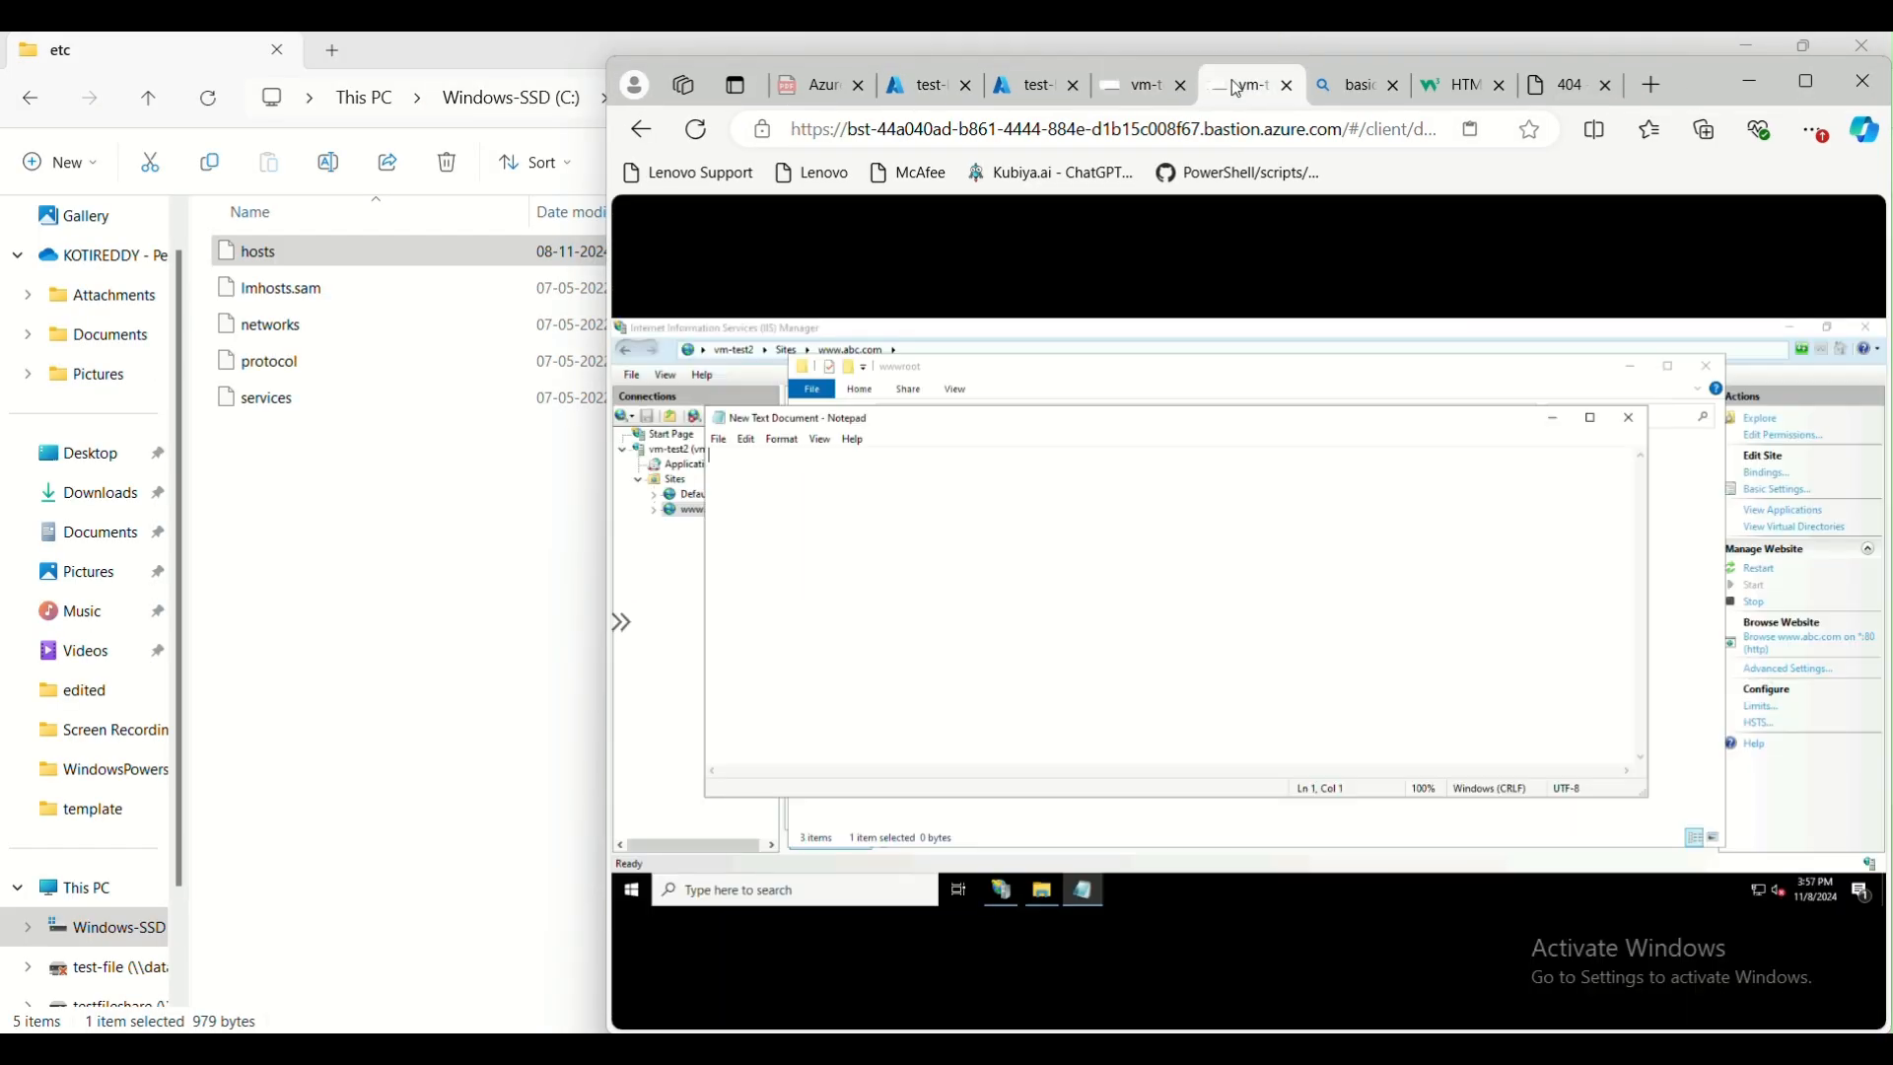
{"action": "left_click", "coordinate": [1808, 82]}
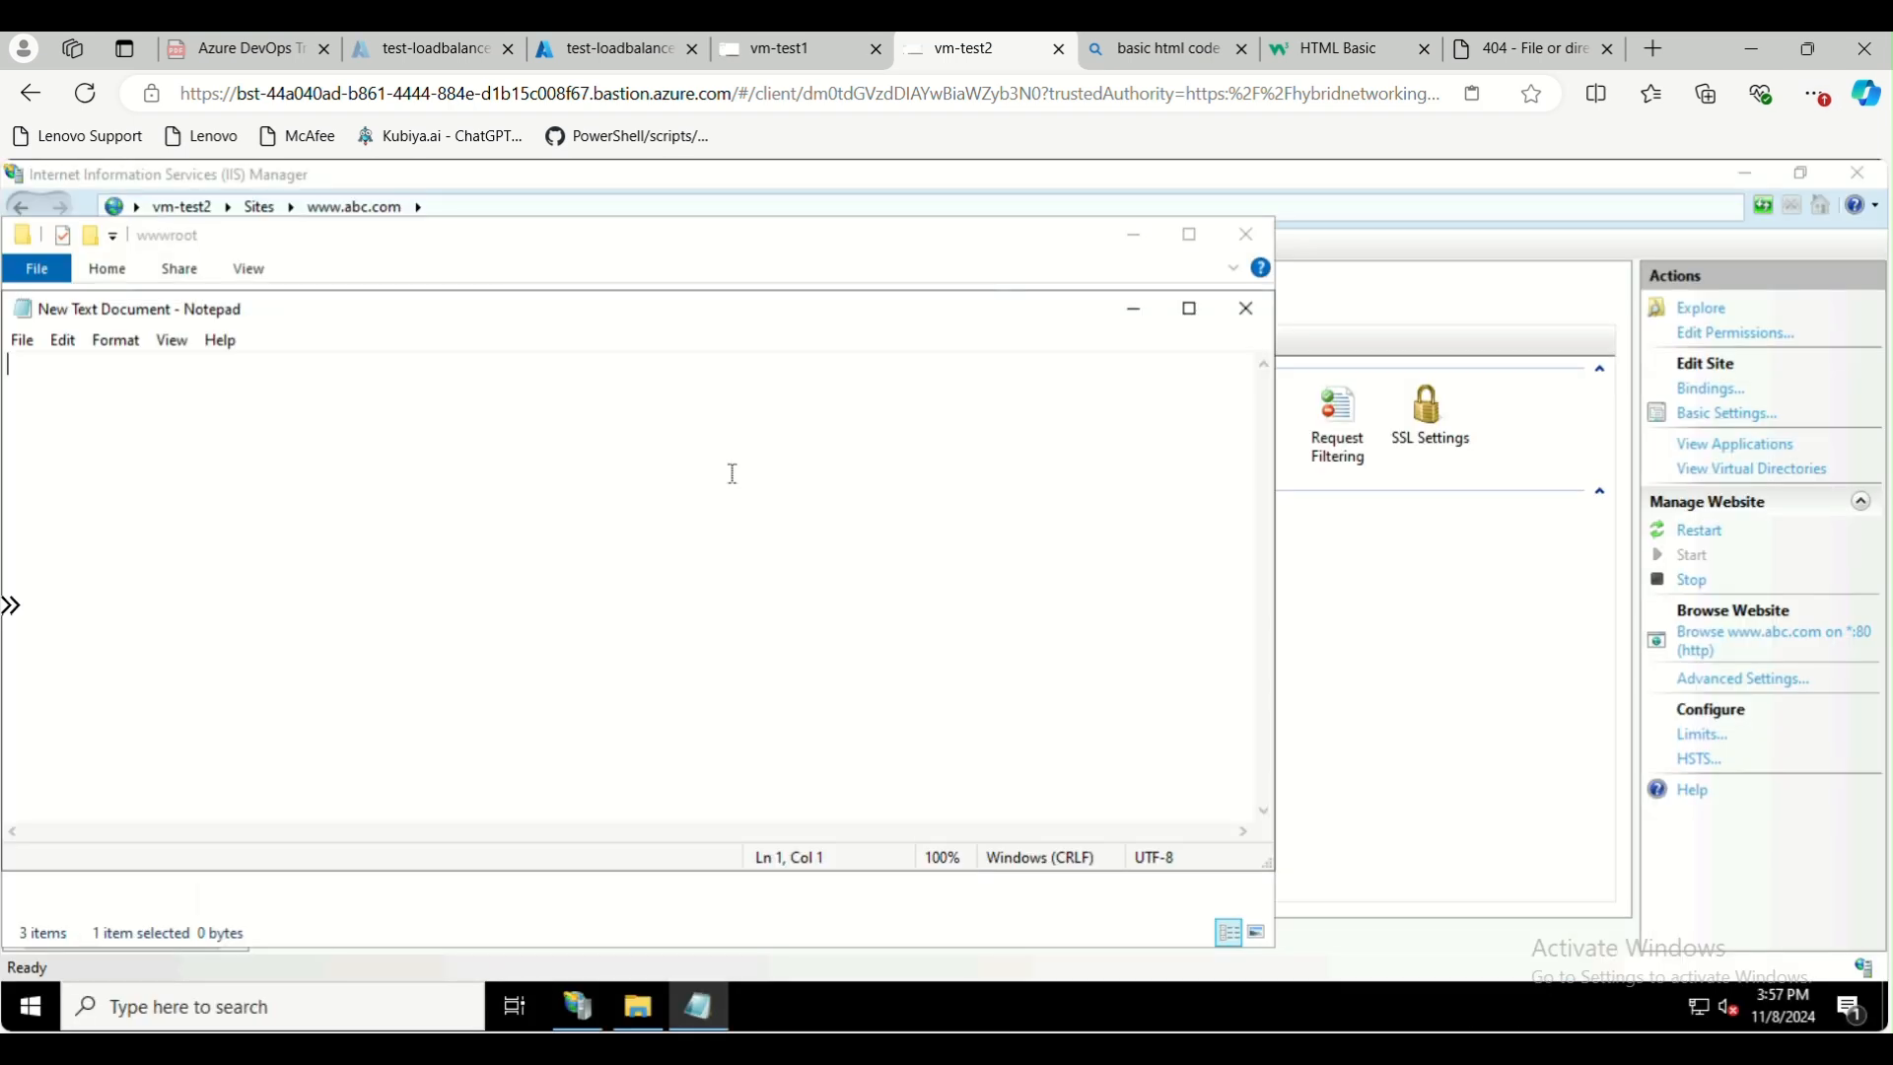
{"action": "type", "text": "<!DOCTYPE html> <html> <body>  <h1>My First Heading</h1> <p>My first paragraph.</p>  </body> </html>"}
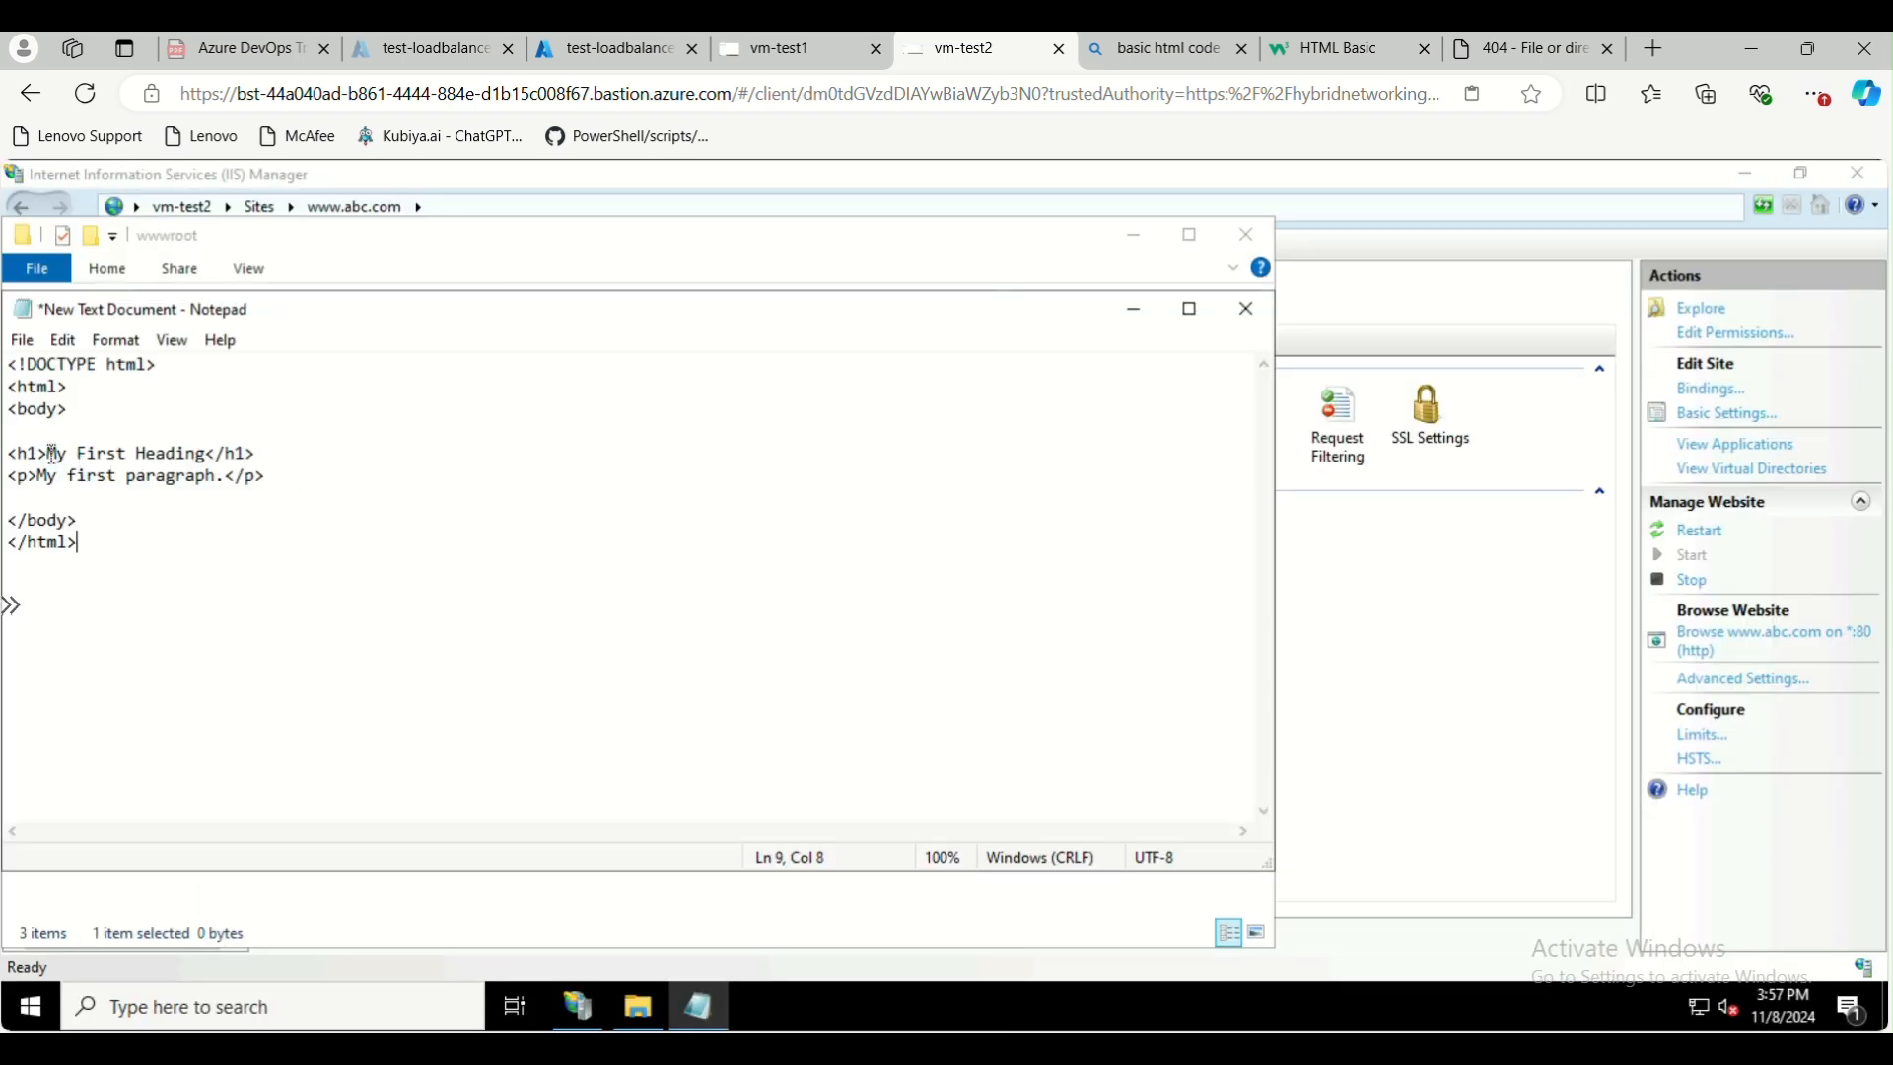
Replace the h1 heading text in the HTML code with "Response from VM-2"
{"action": "left_click_drag", "start_coordinate": [50, 458], "coordinate": [200, 459]}
{"action": "type", "text": "Response form"}
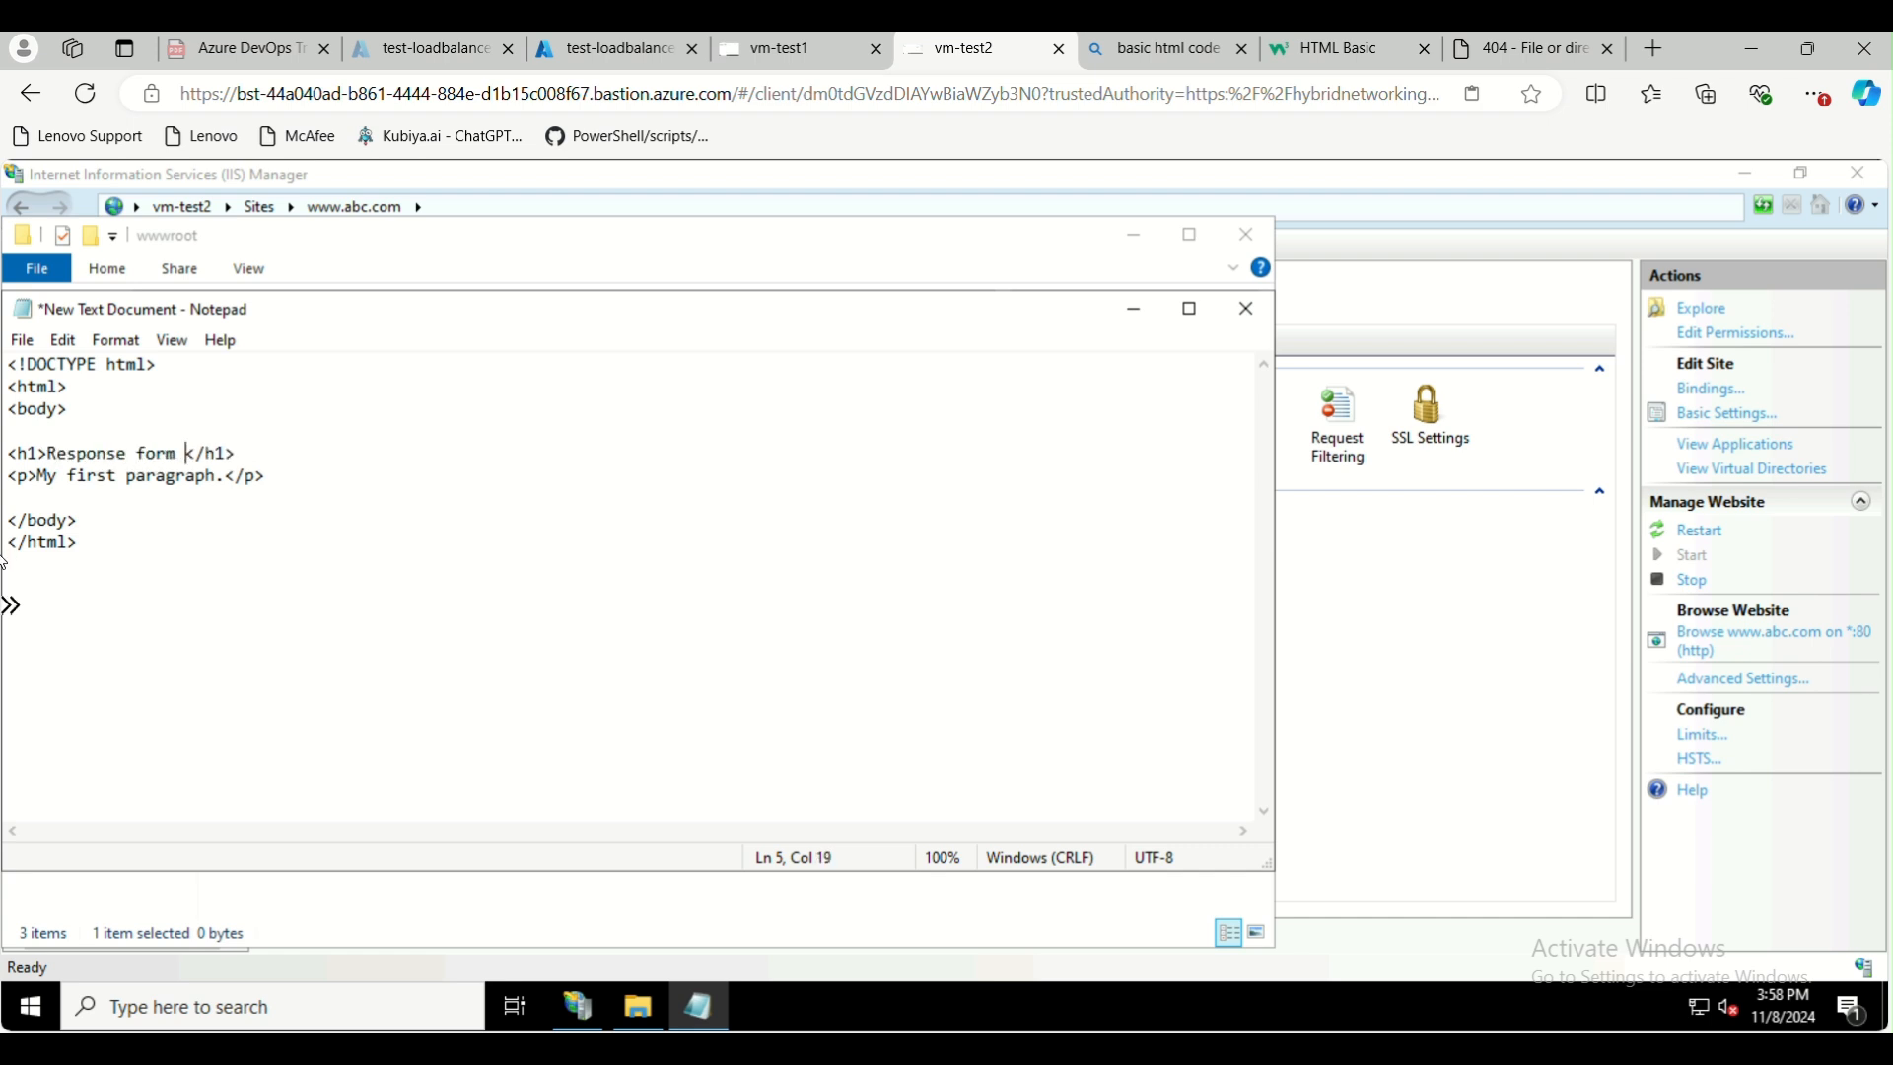
{"action": "key", "text": "BackSpace"}
{"action": "key", "text": "BackSpace"}
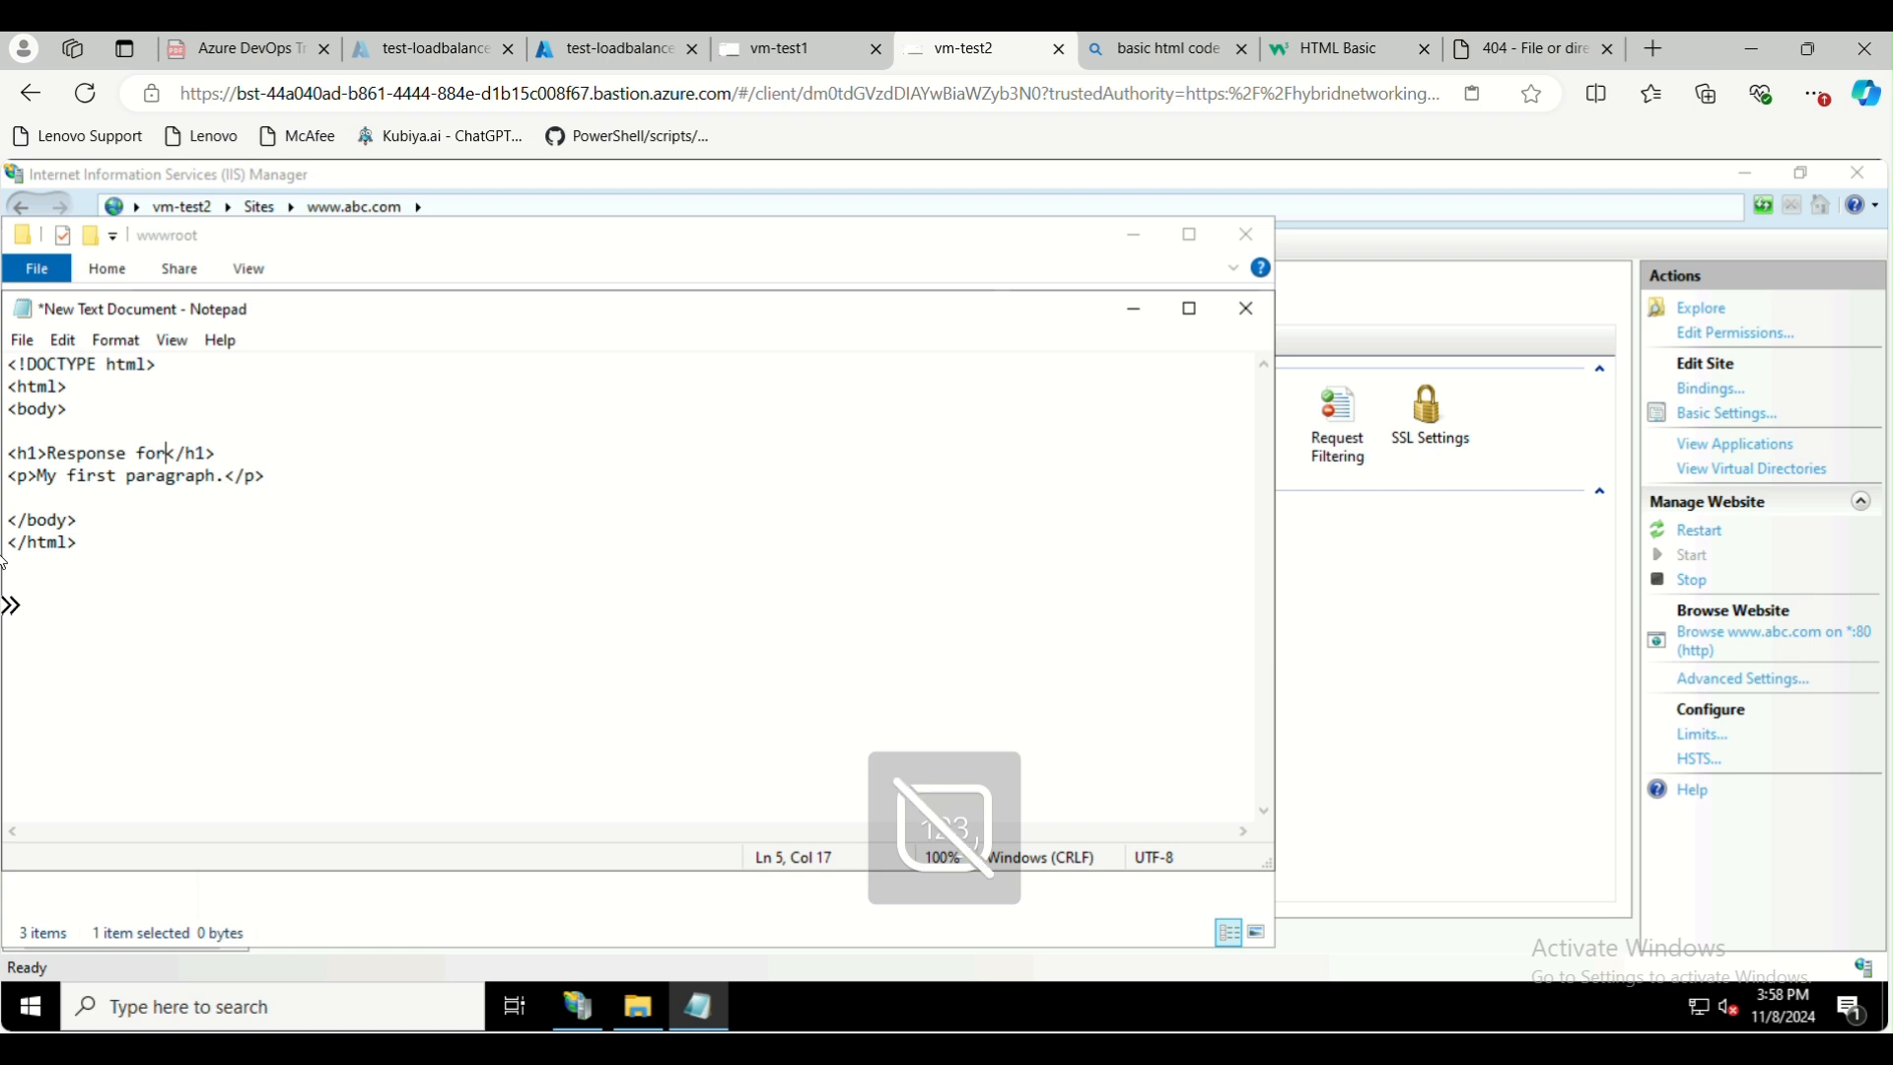
{"action": "key", "text": "BackSpace"}
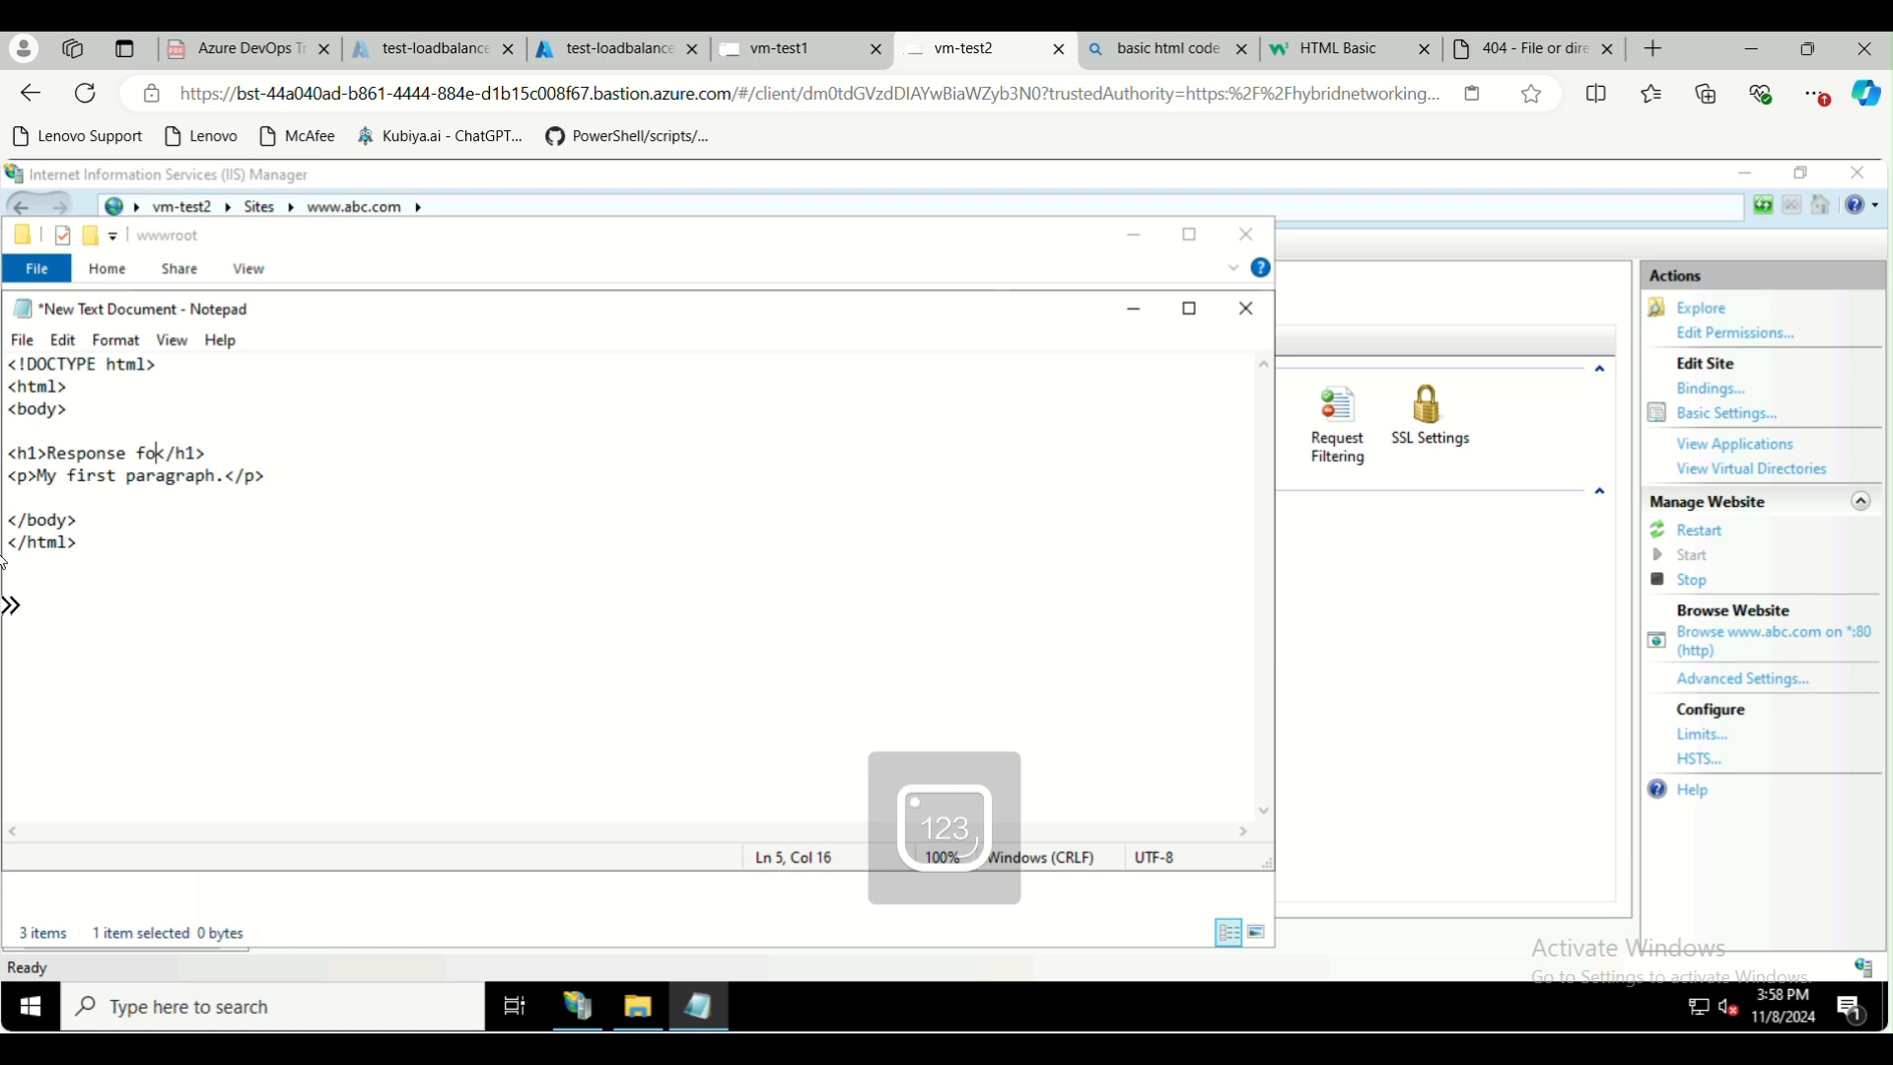
{"action": "key", "text": "BackSpace"}
{"action": "type", "text": "rom VM2"}
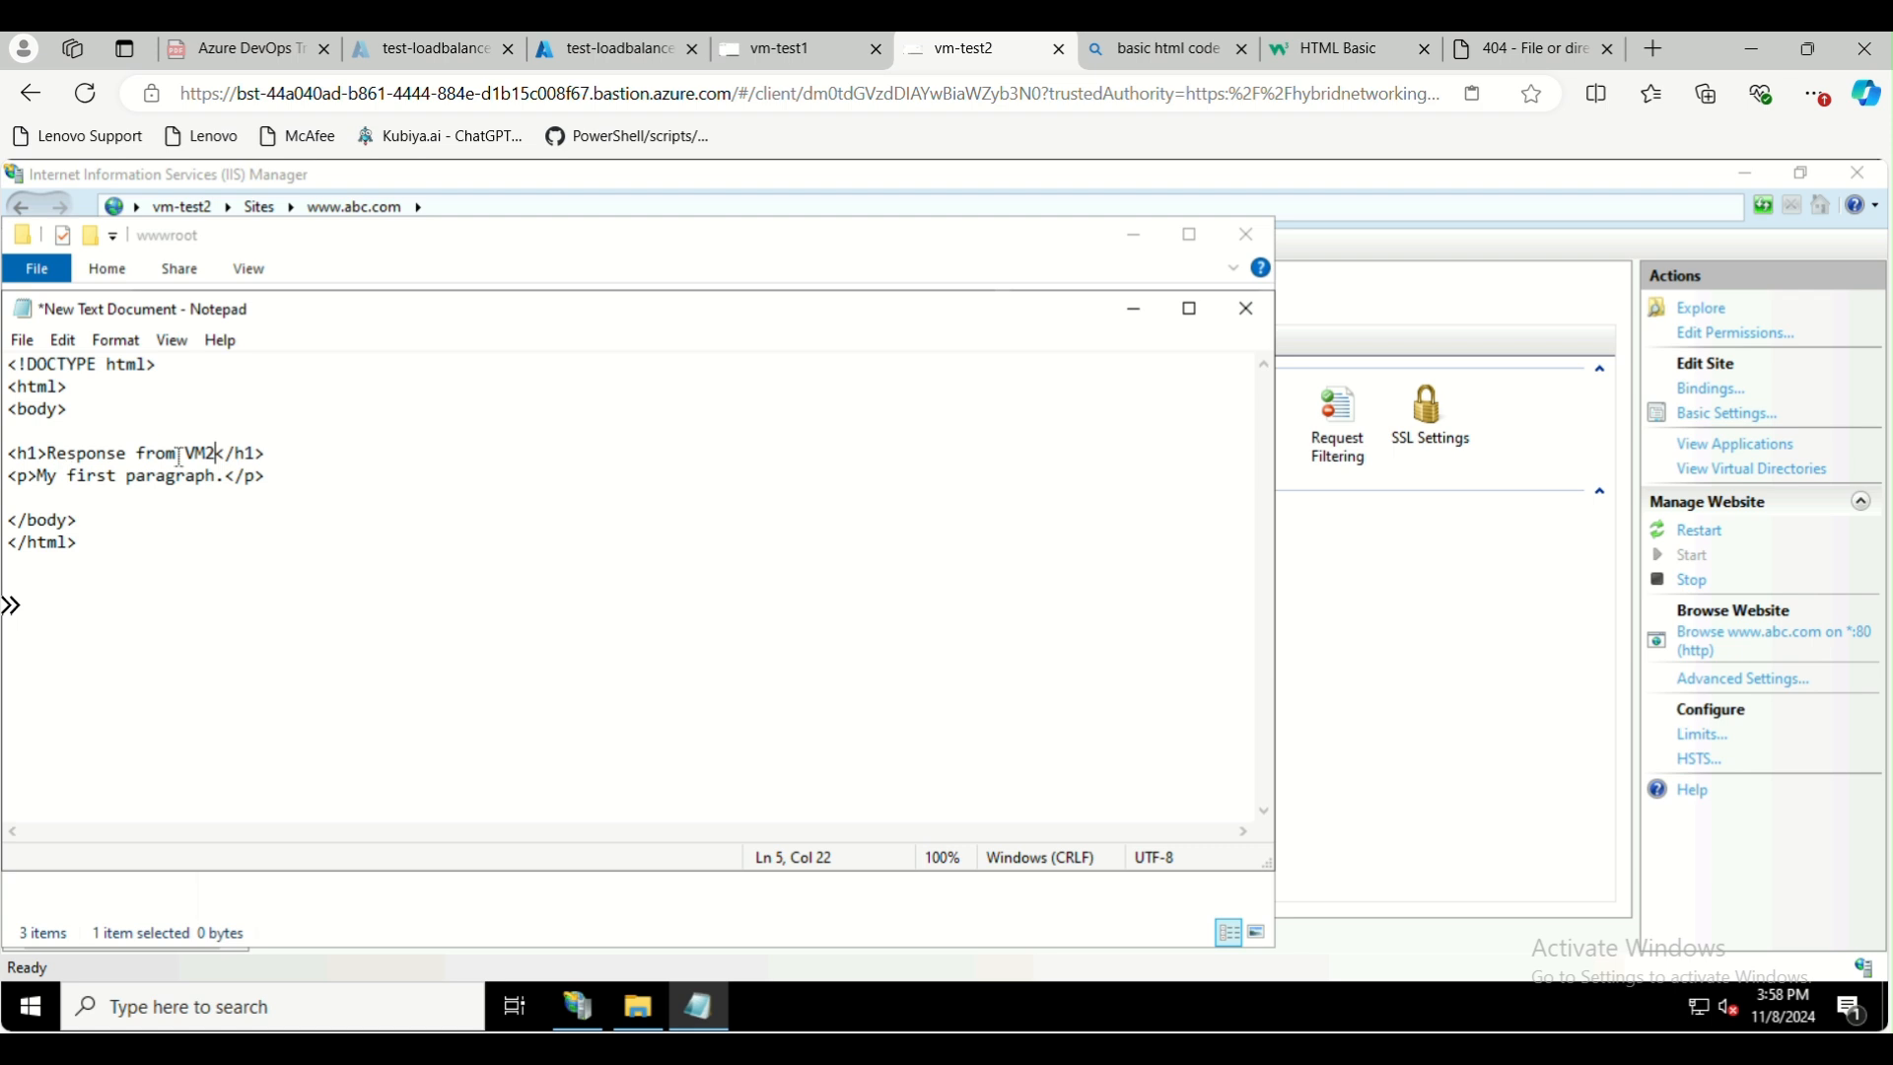
{"action": "left_click", "coordinate": [209, 455]}
{"action": "type", "text": "-"}
Save the document in wwwroot as test.html with the All Files type, and close Notepad and the folder window
{"action": "left_click", "coordinate": [22, 341]}
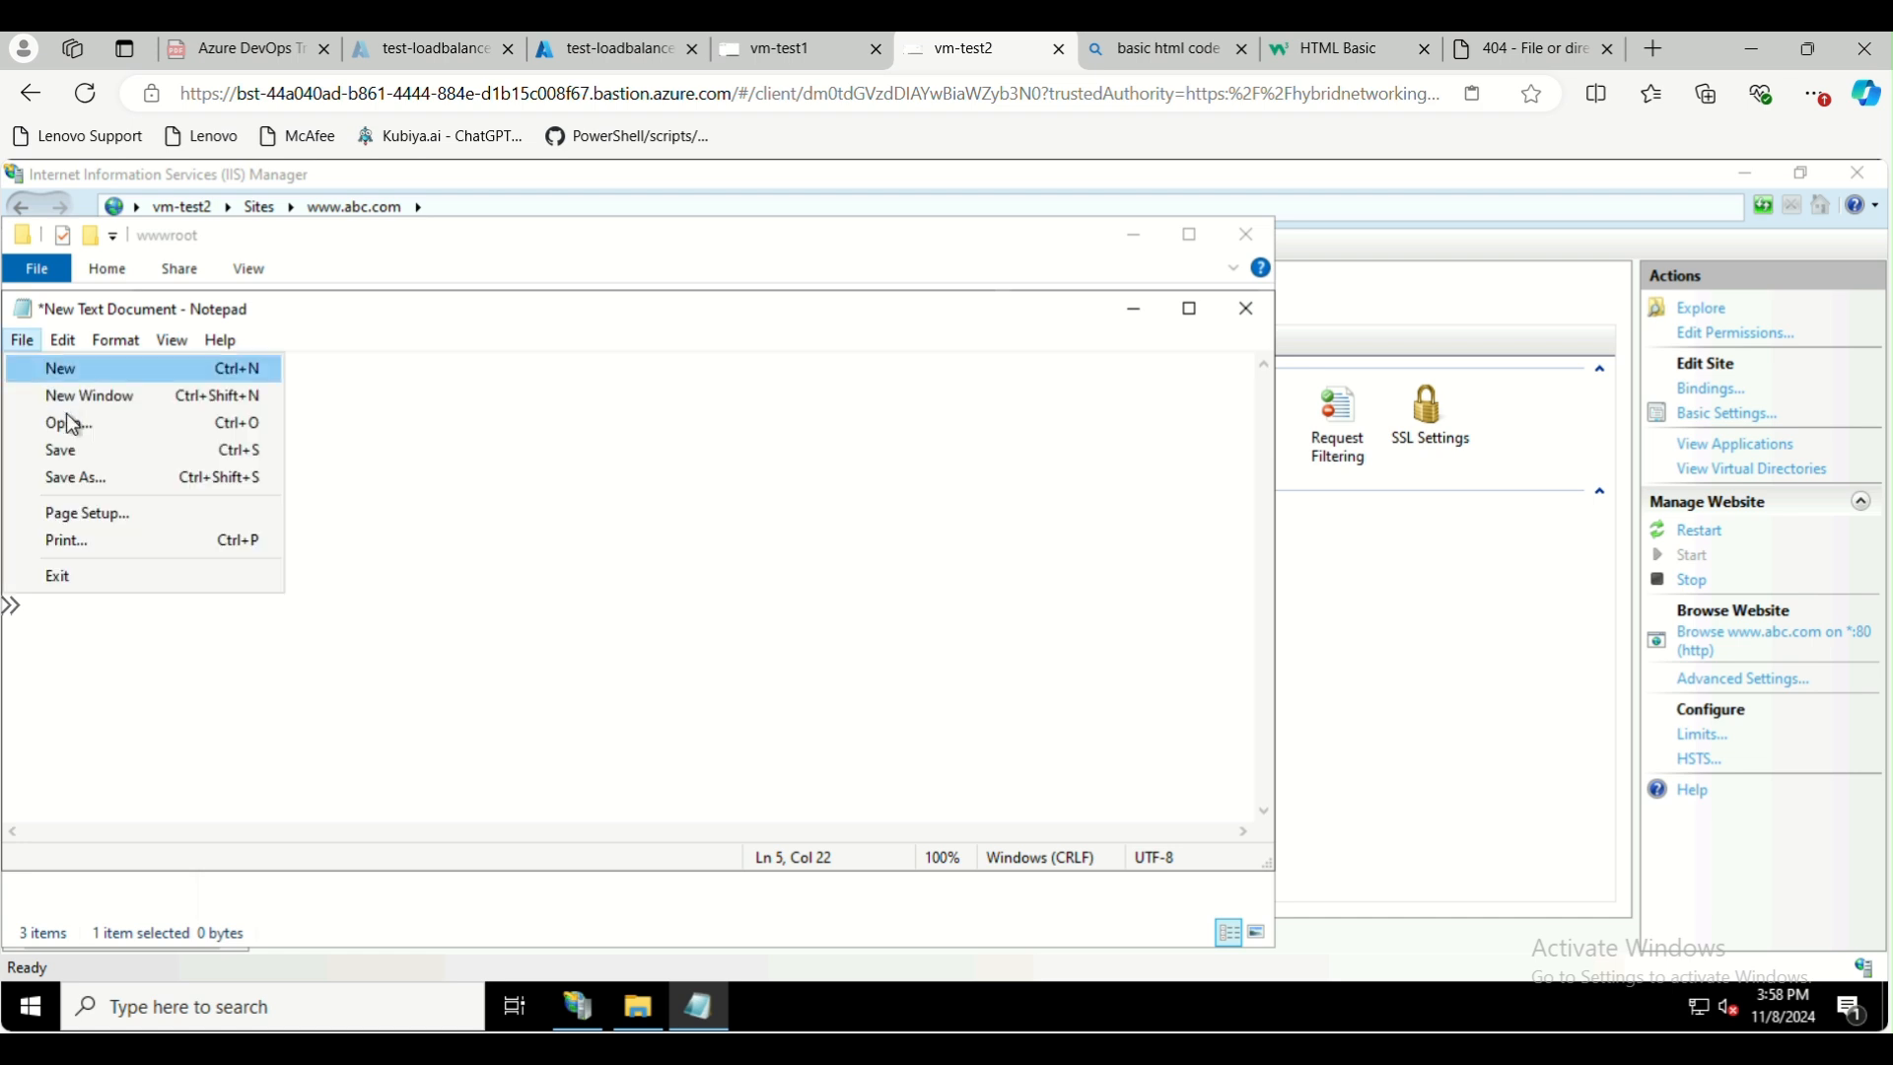
{"action": "key", "text": "Return"}
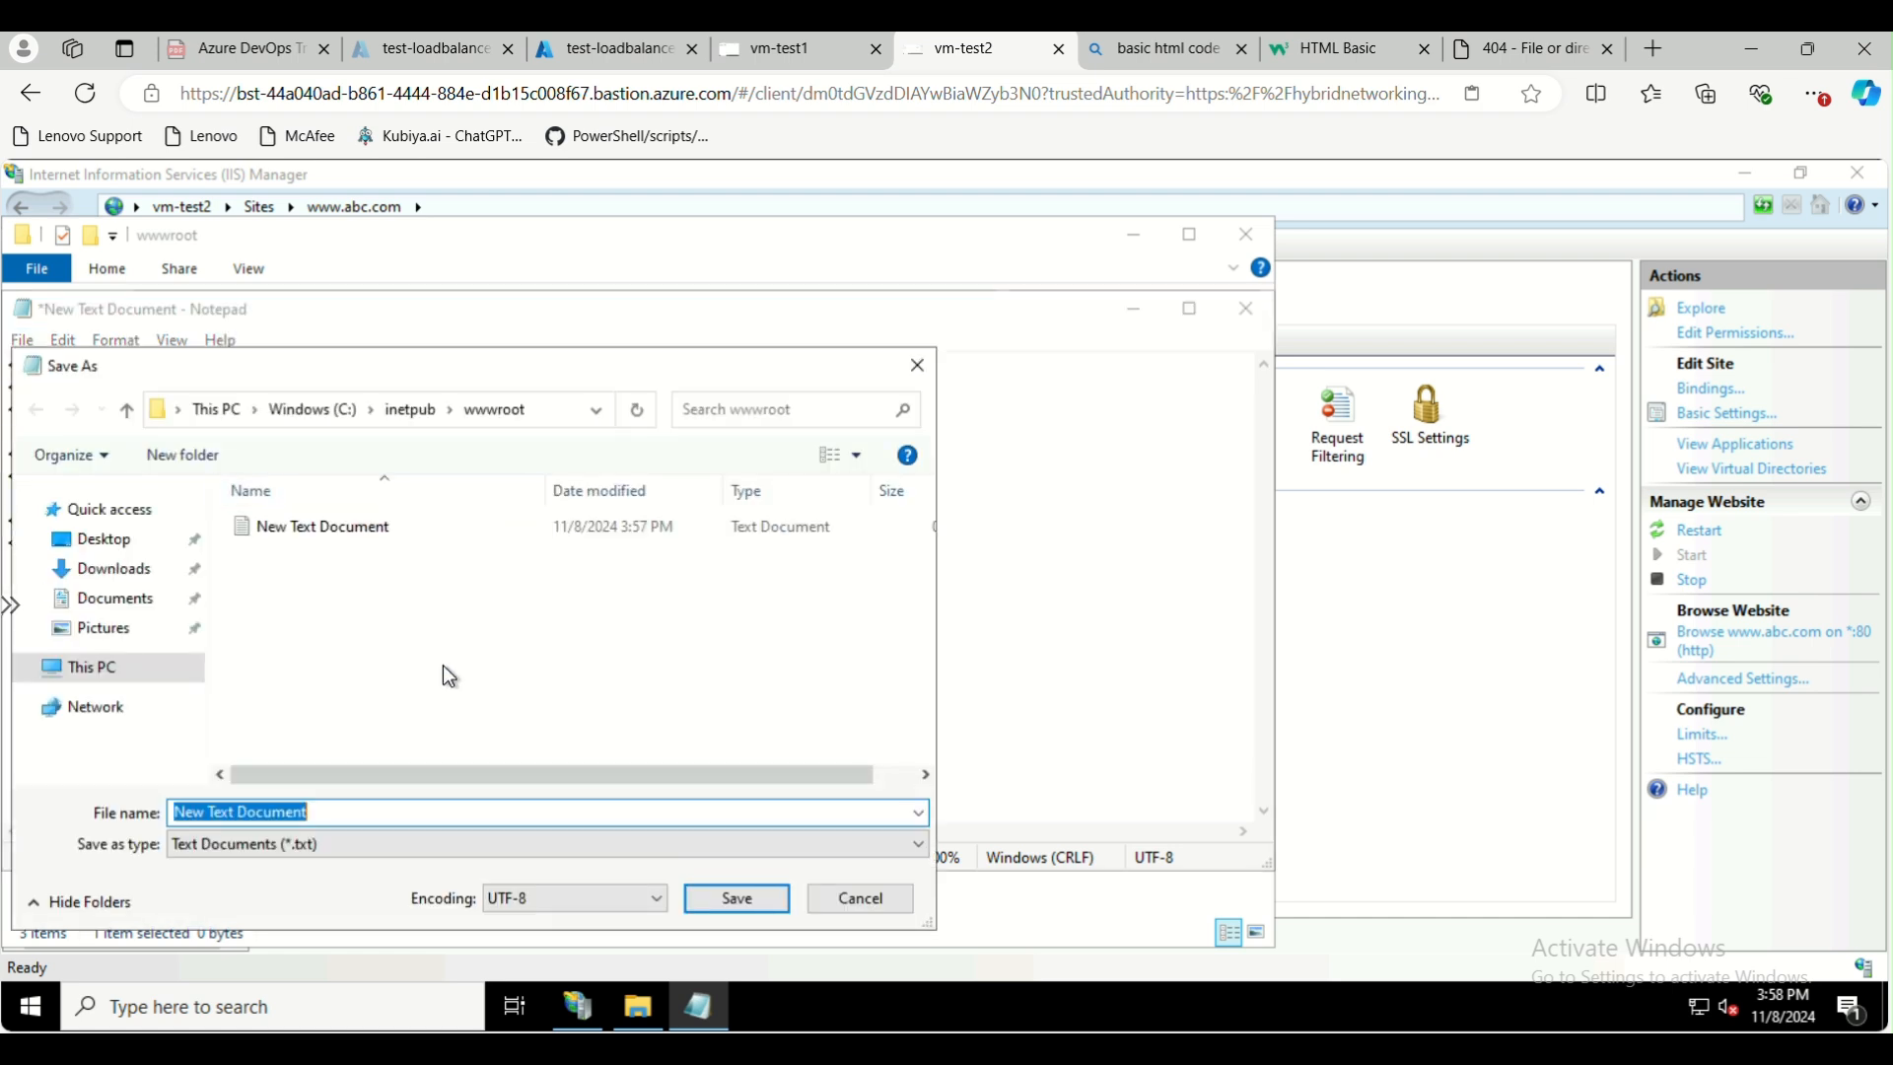
{"action": "type", "text": "test.html"}
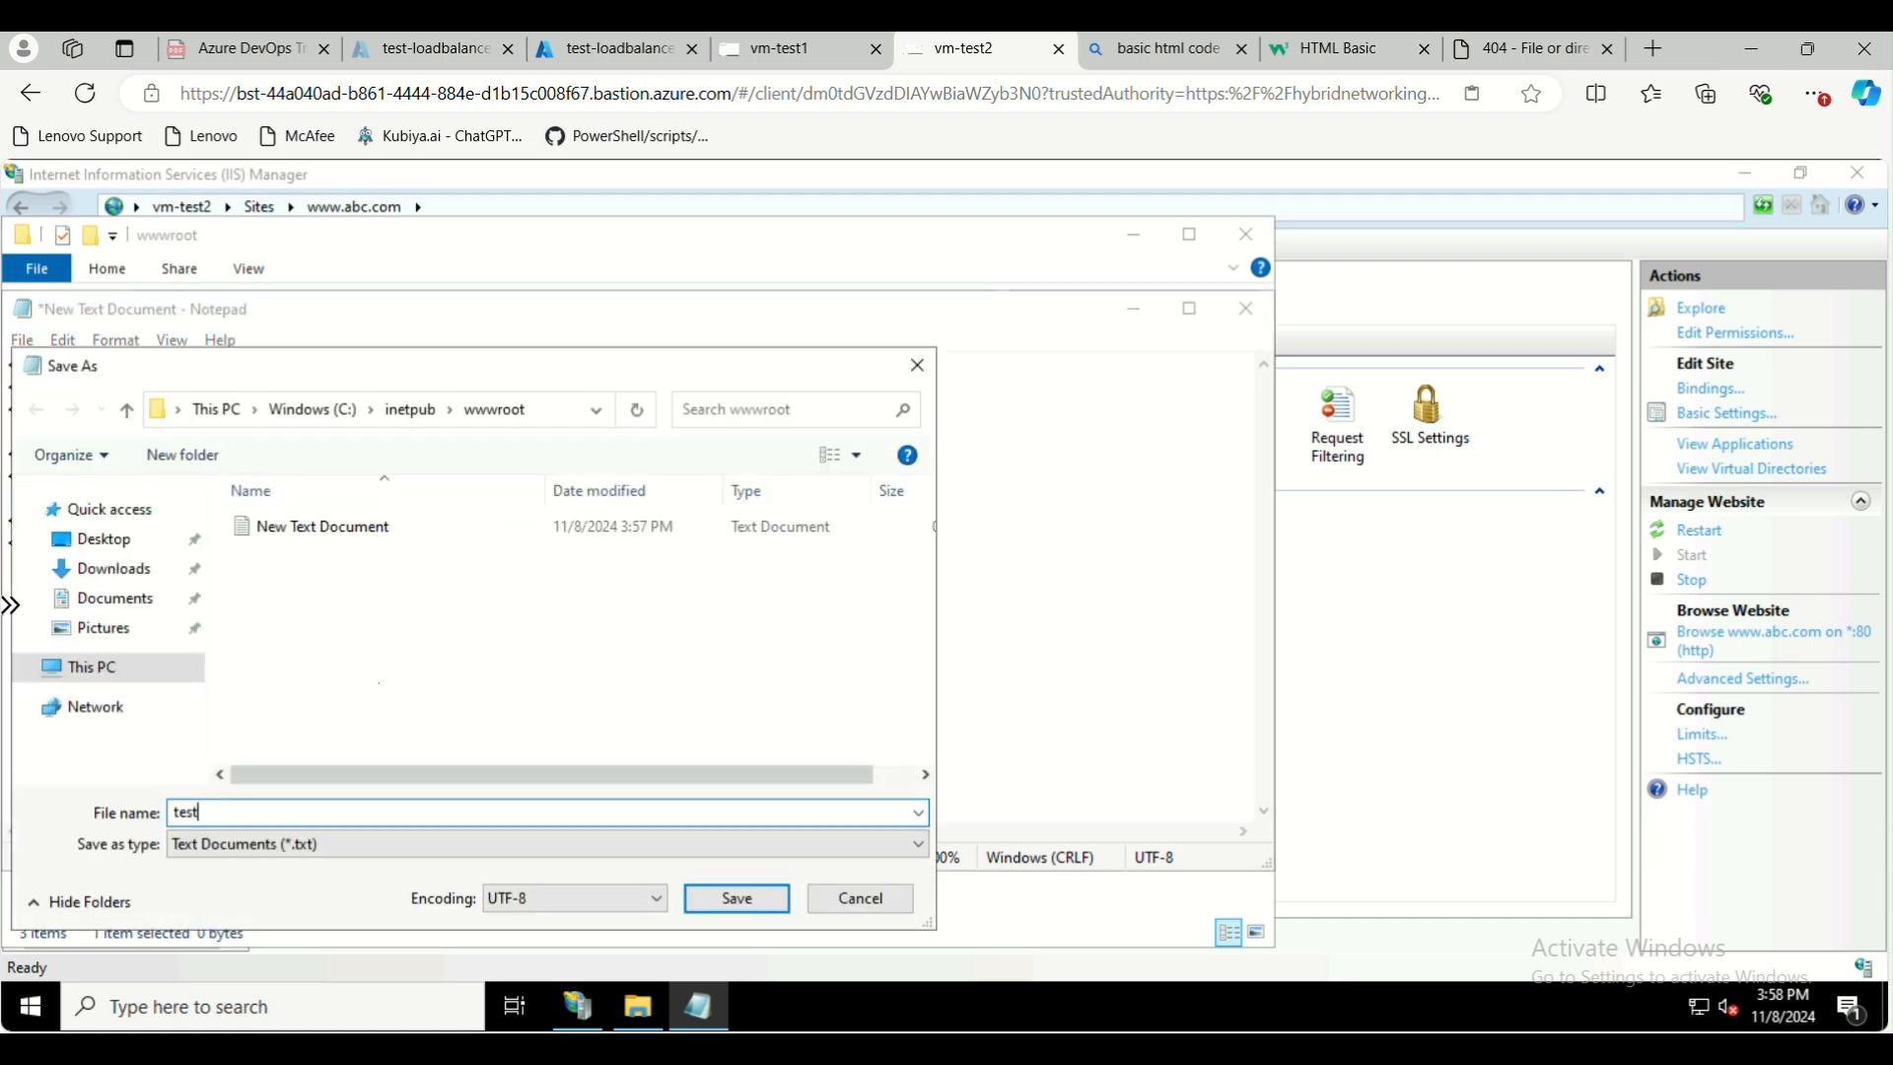
{"action": "left_click", "coordinate": [459, 850]}
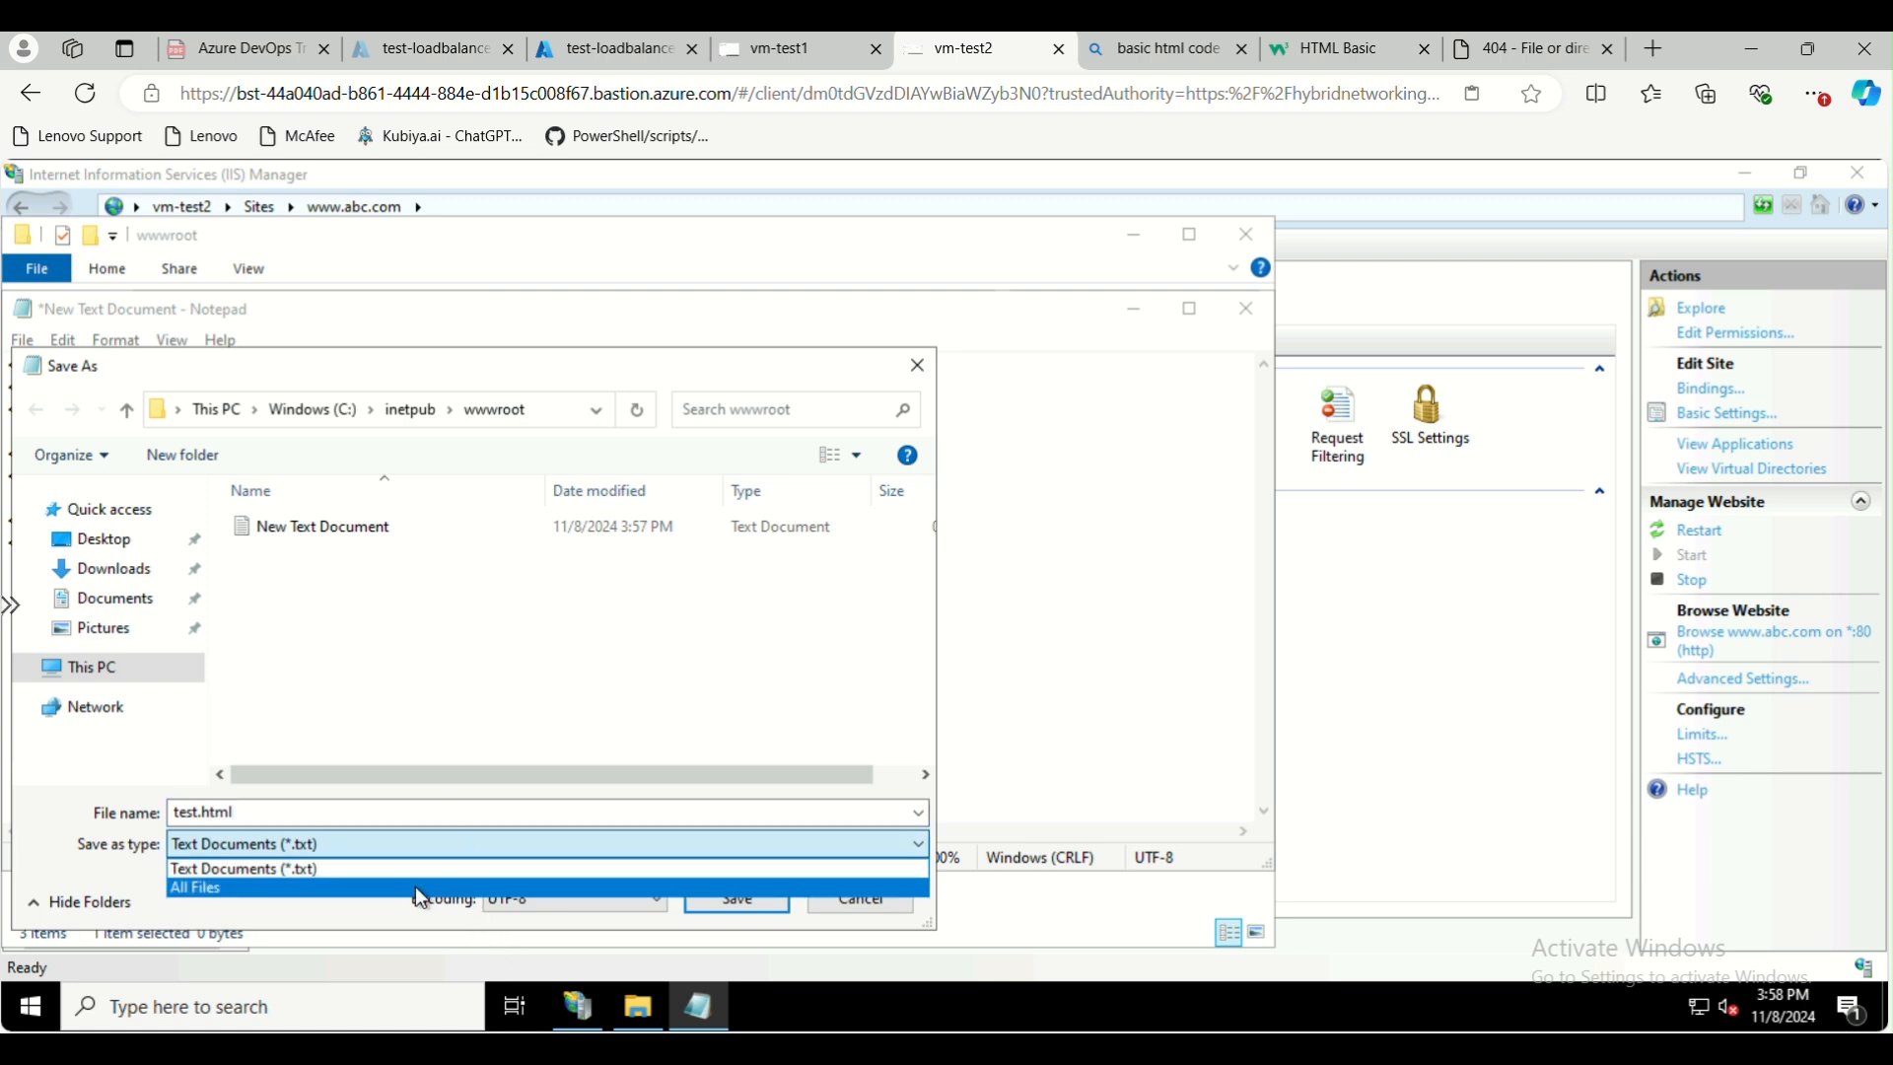
{"action": "left_click", "coordinate": [418, 889]}
{"action": "left_click", "coordinate": [726, 897]}
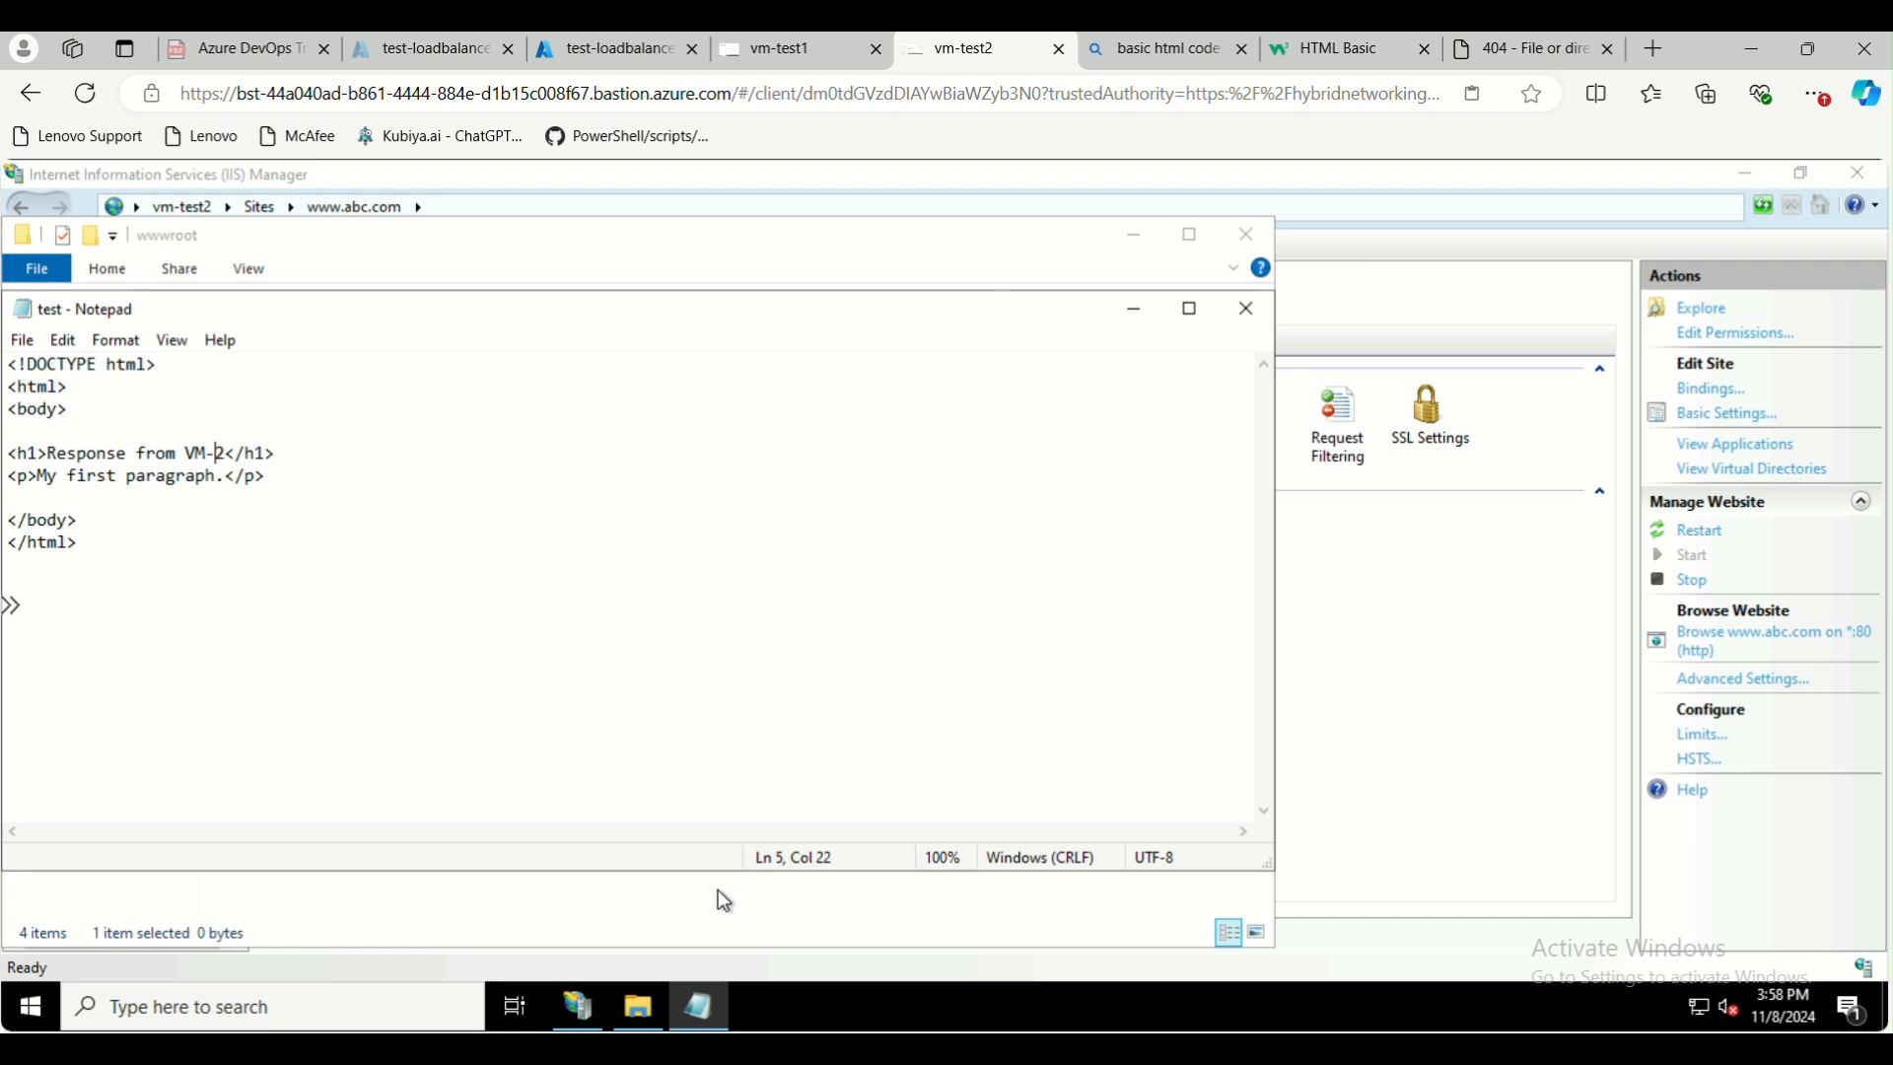
{"action": "left_click", "coordinate": [1249, 312]}
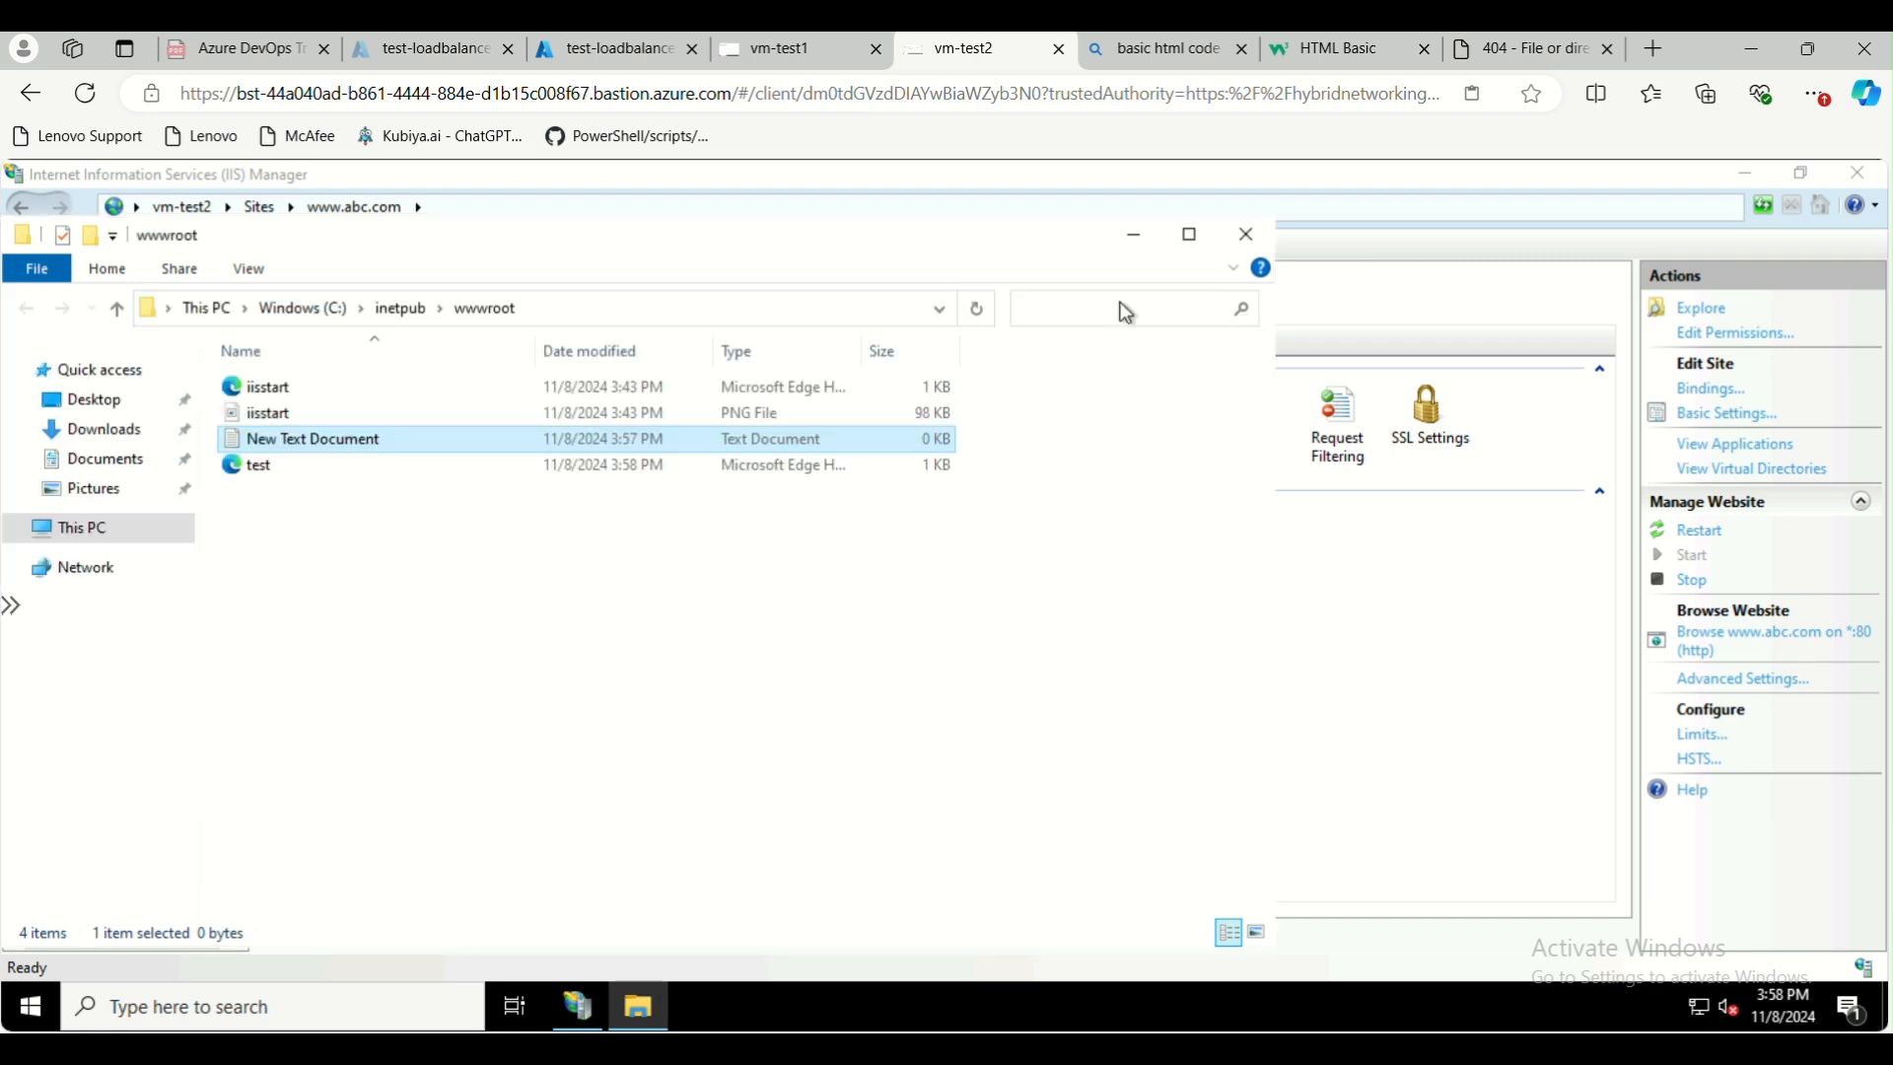
{"action": "key", "text": "alt+F4"}
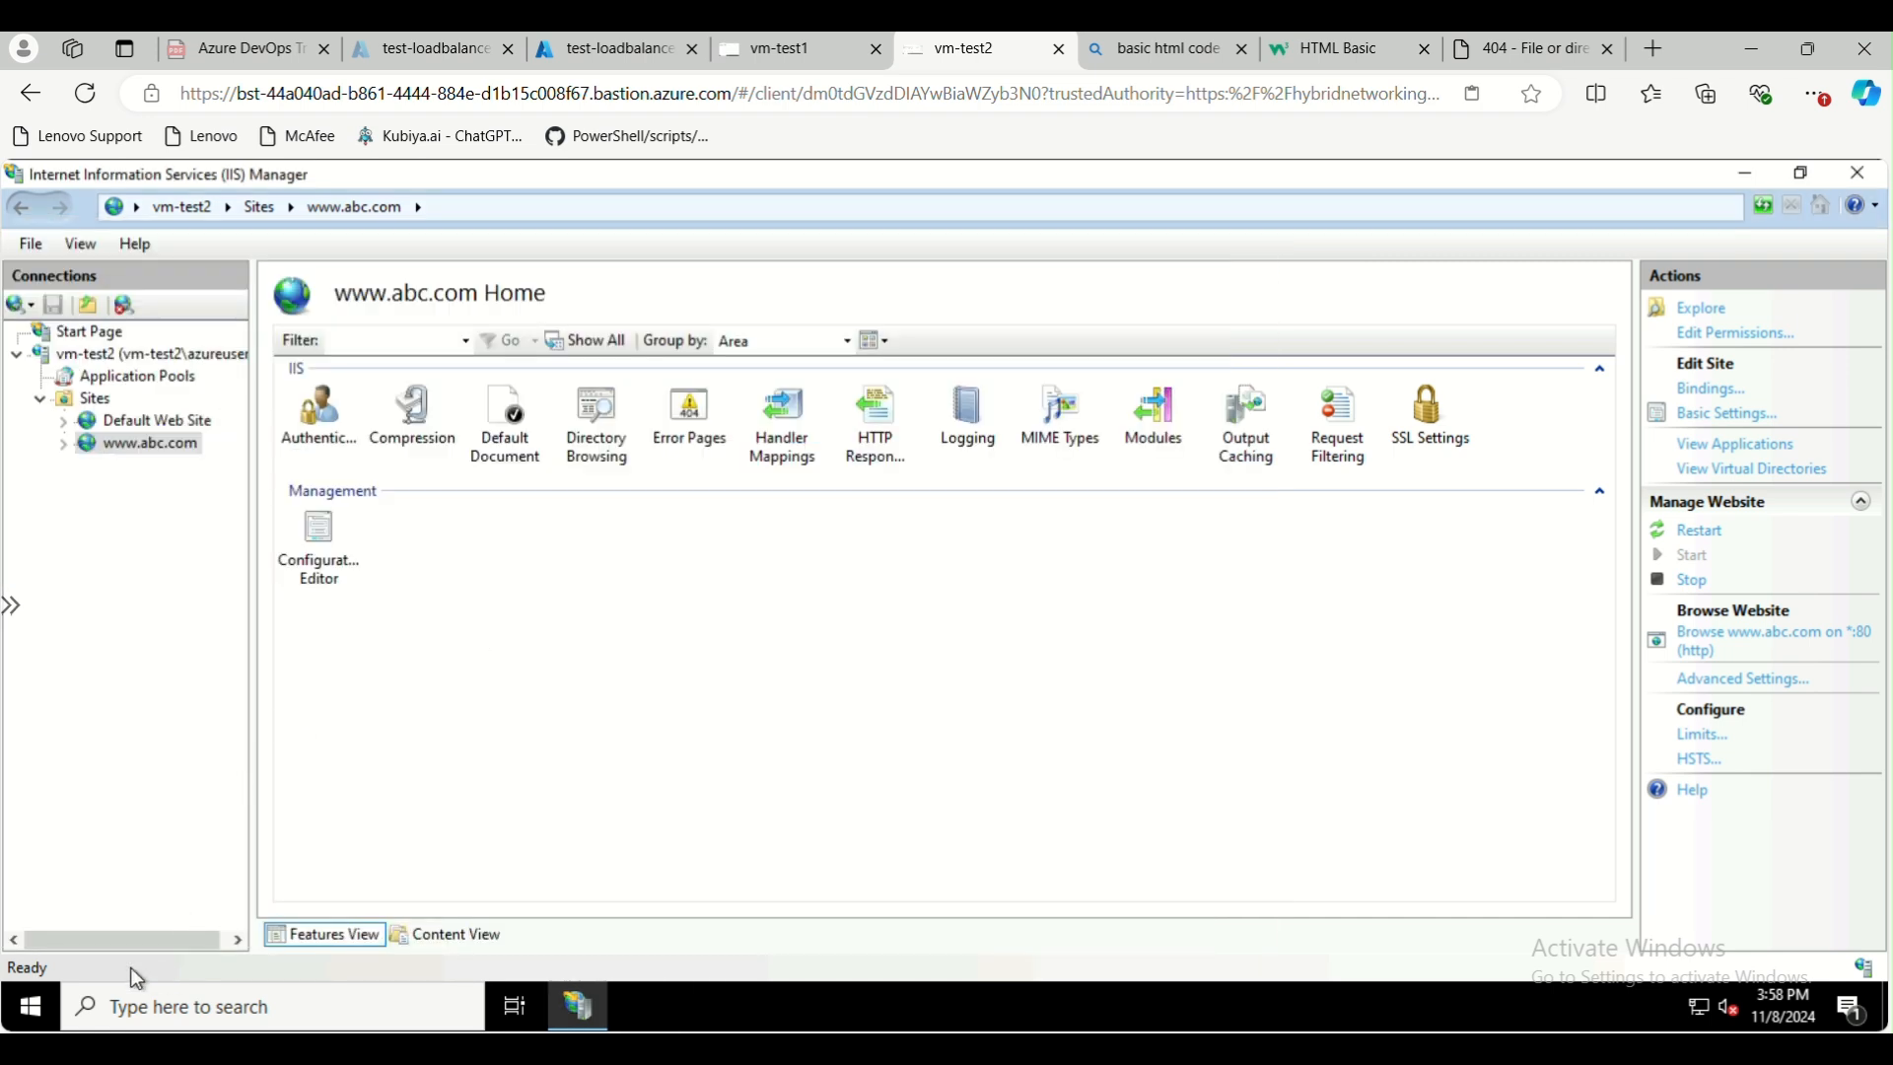
Find the hosts file in the Windows System32 drivers\etc folder and open it in Notepad
{"action": "left_click", "coordinate": [138, 1016]}
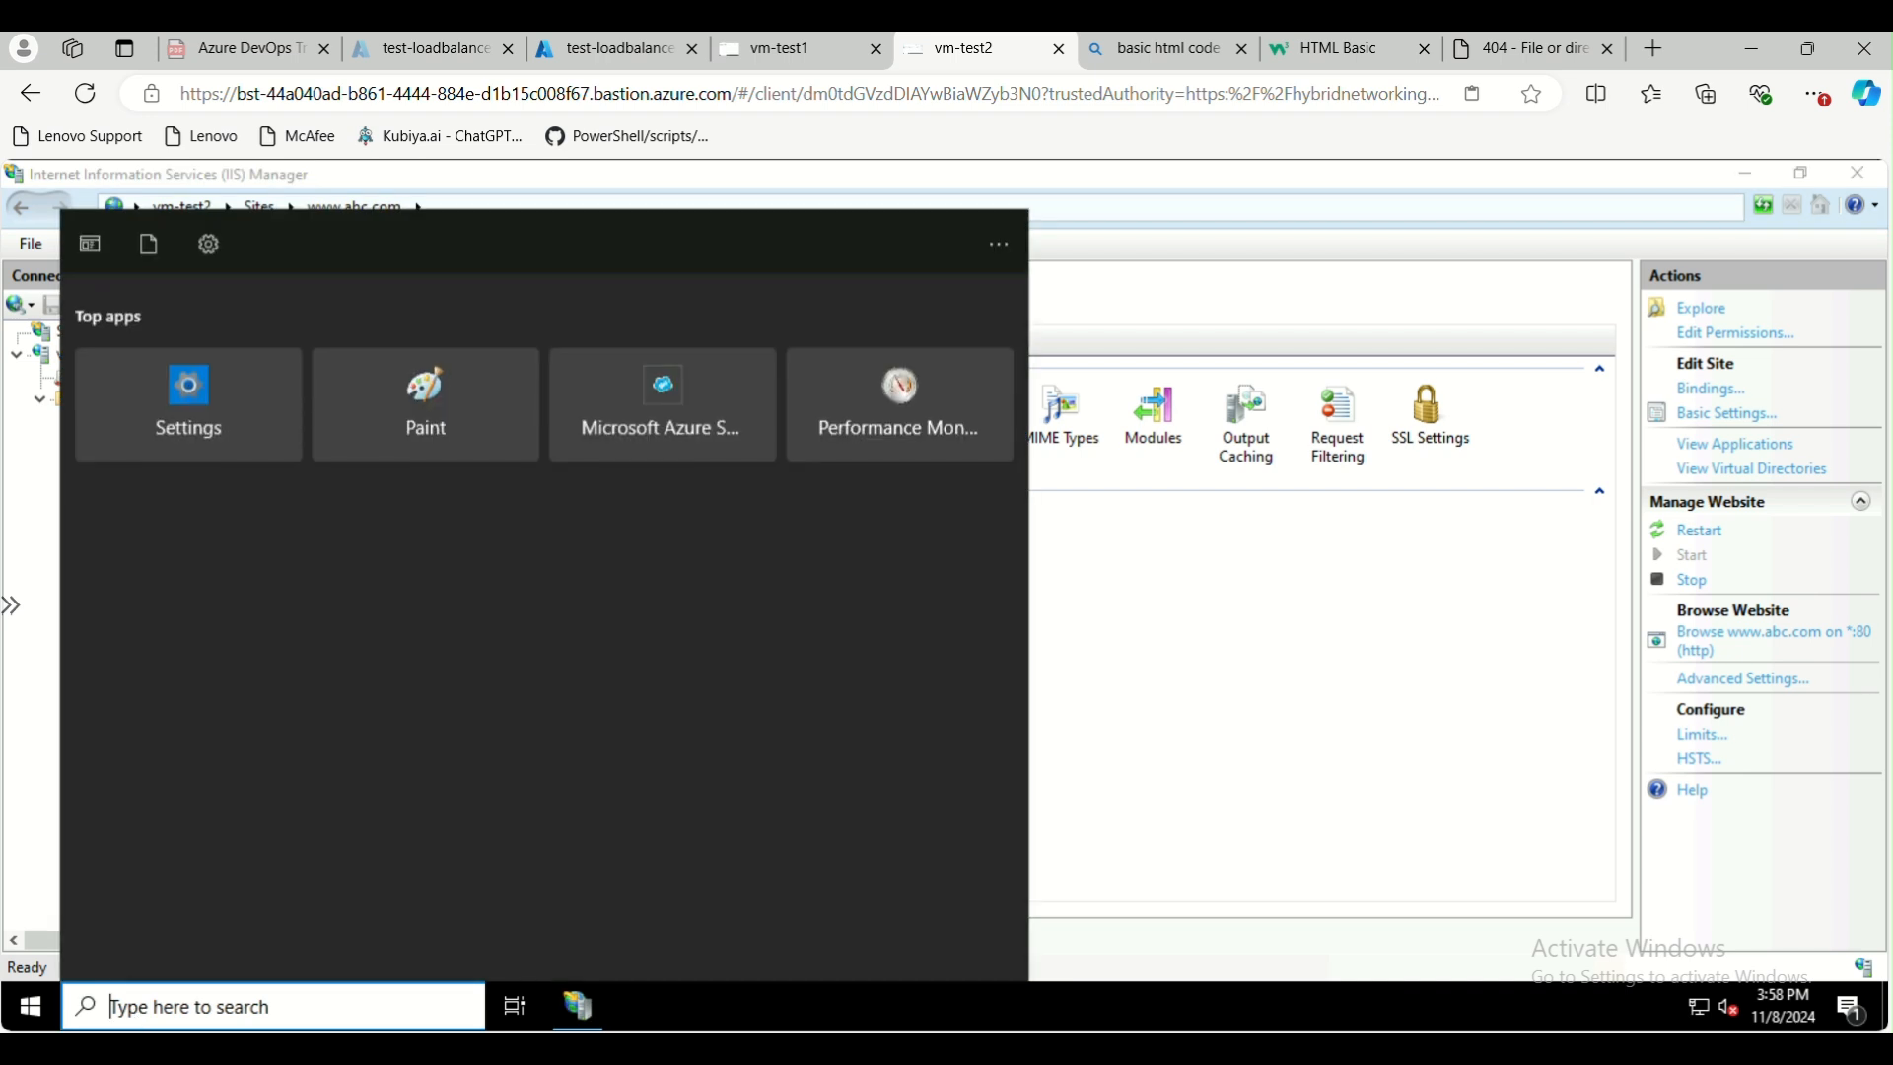
{"action": "type", "text": "run"}
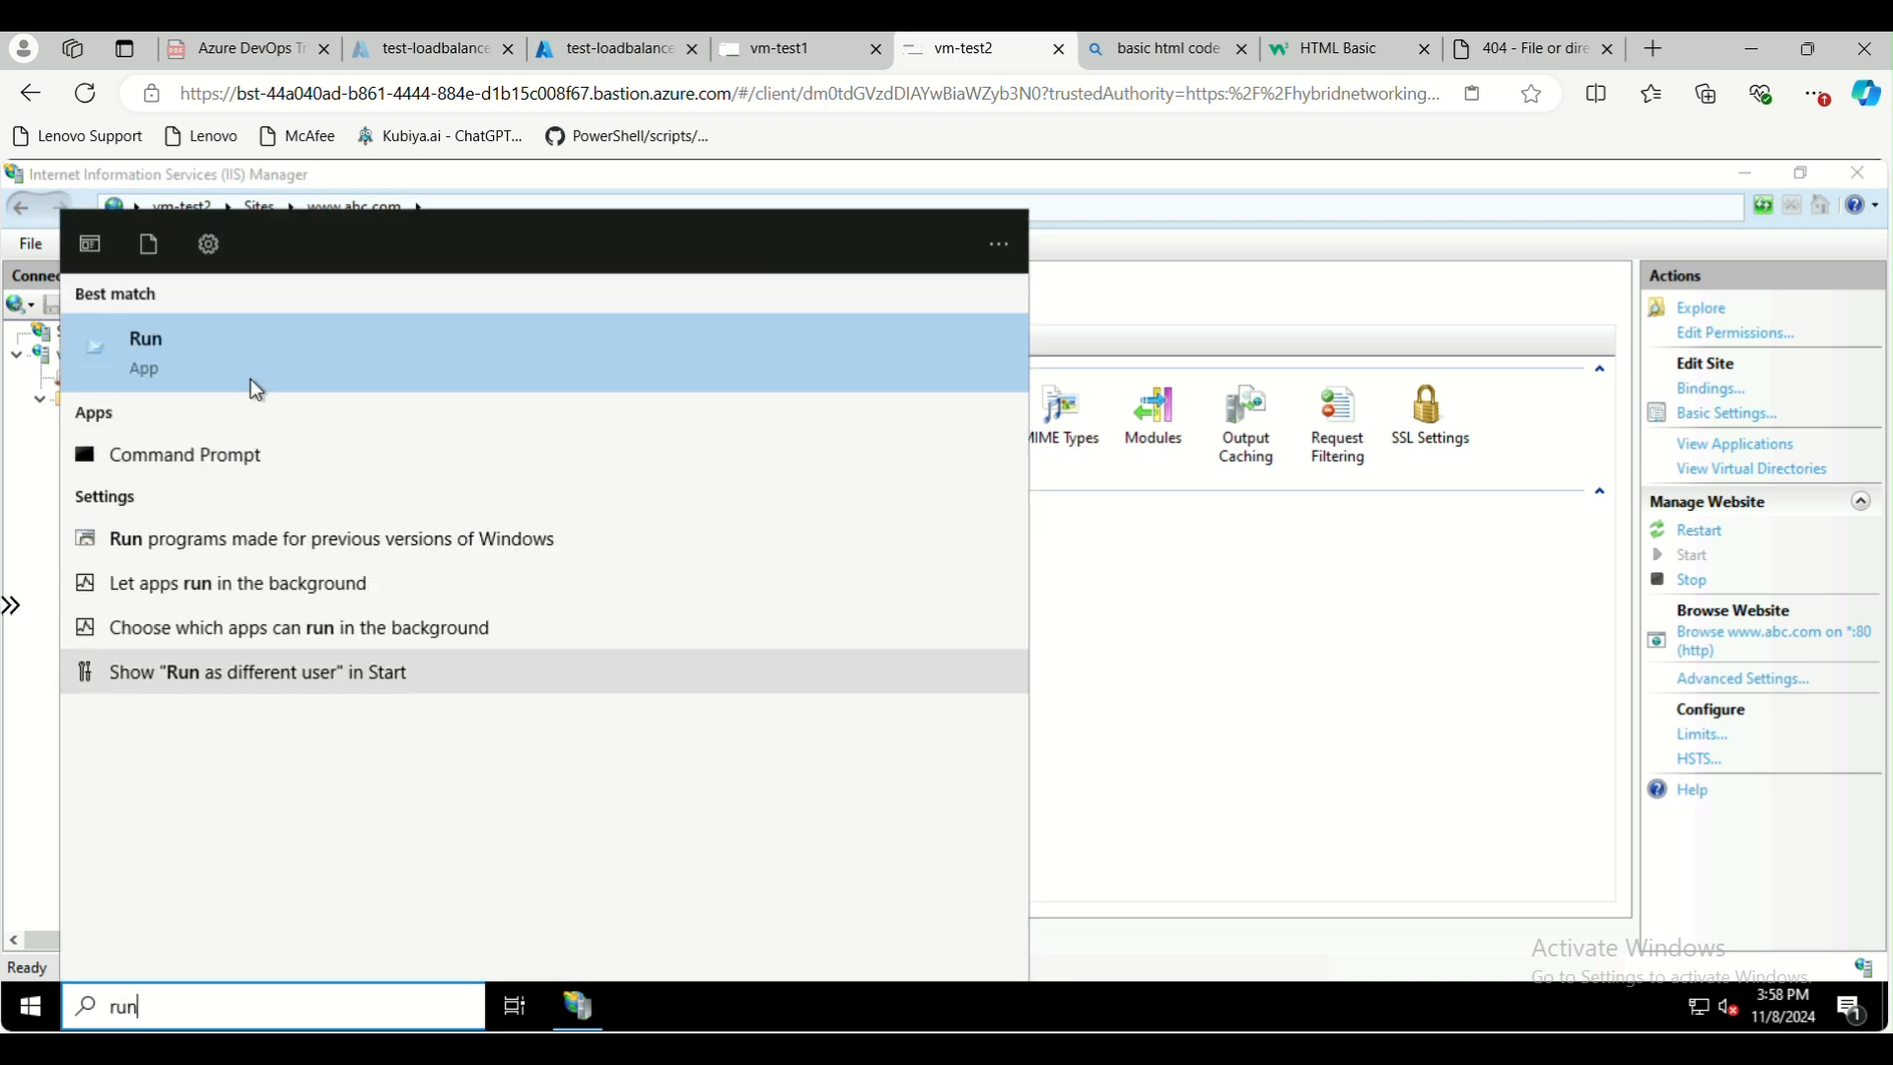
{"action": "key", "text": "Return"}
{"action": "type", "text": "drivers"}
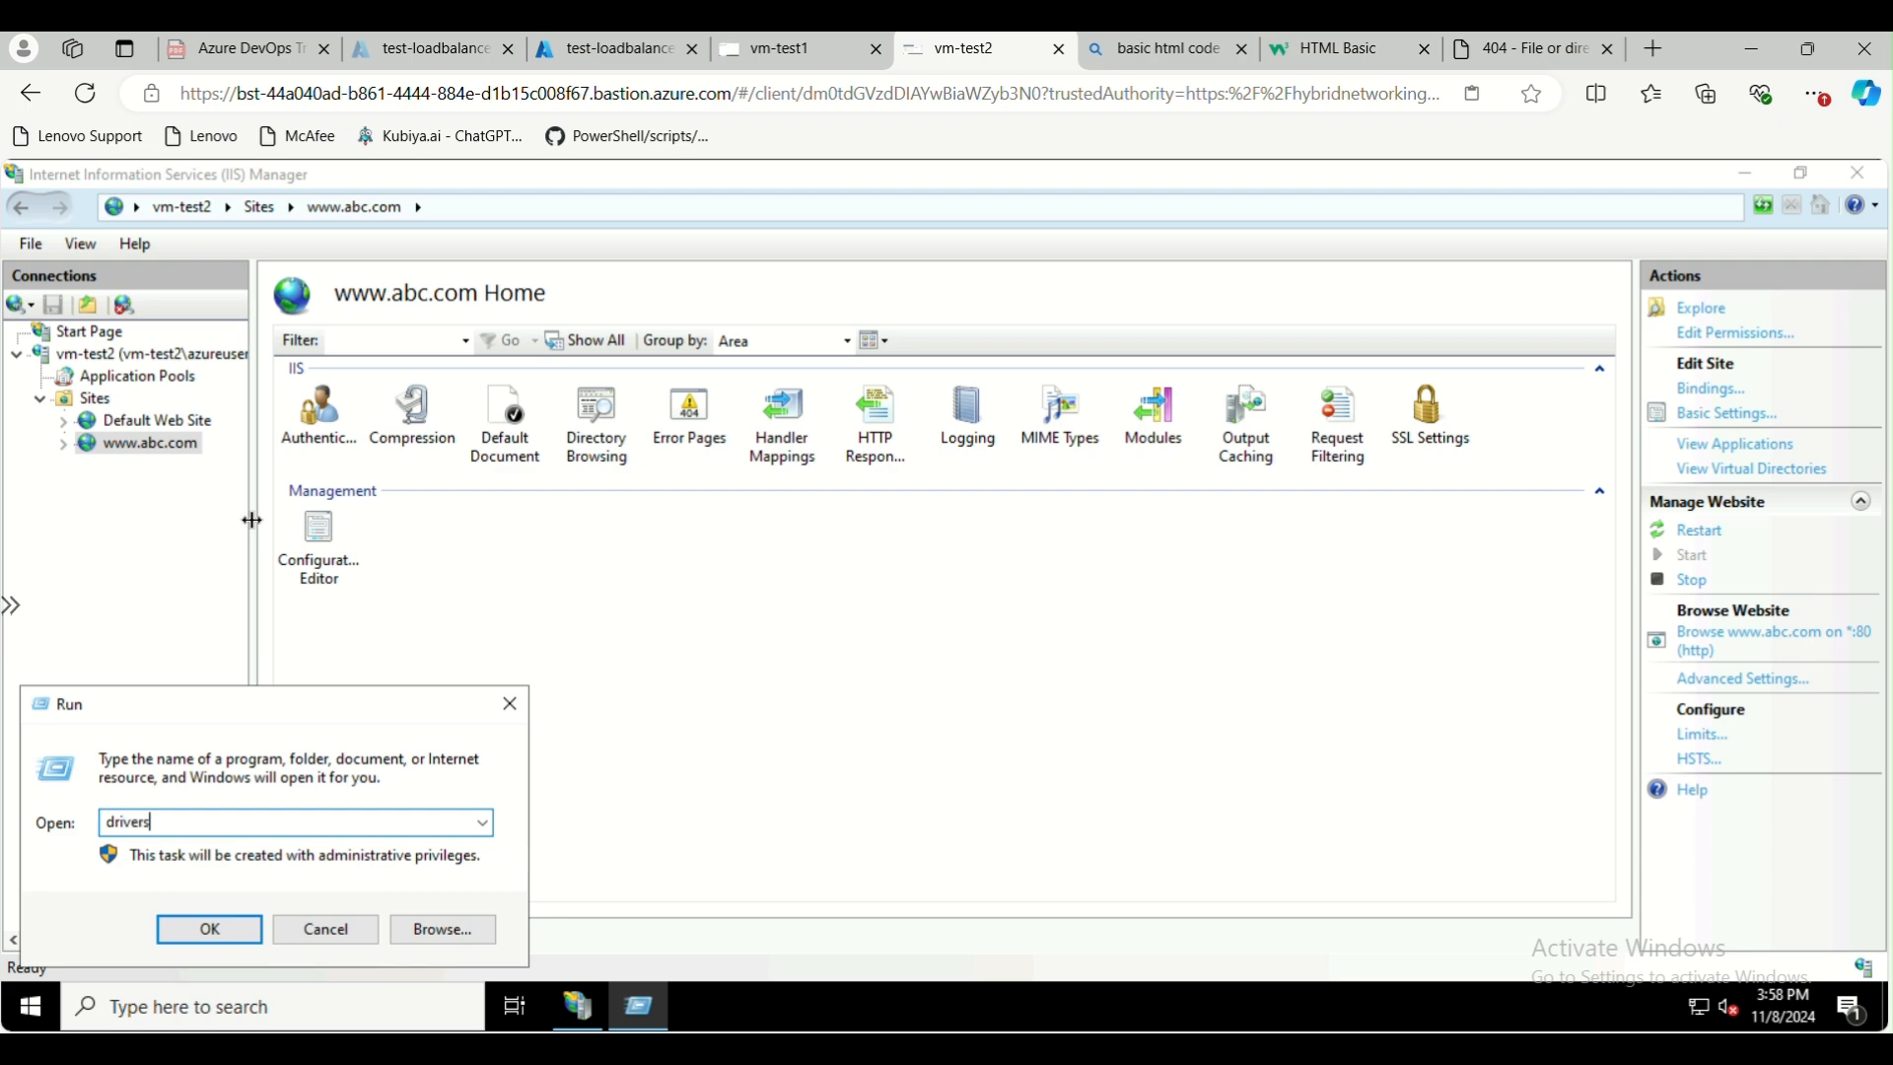
{"action": "key", "text": "Return"}
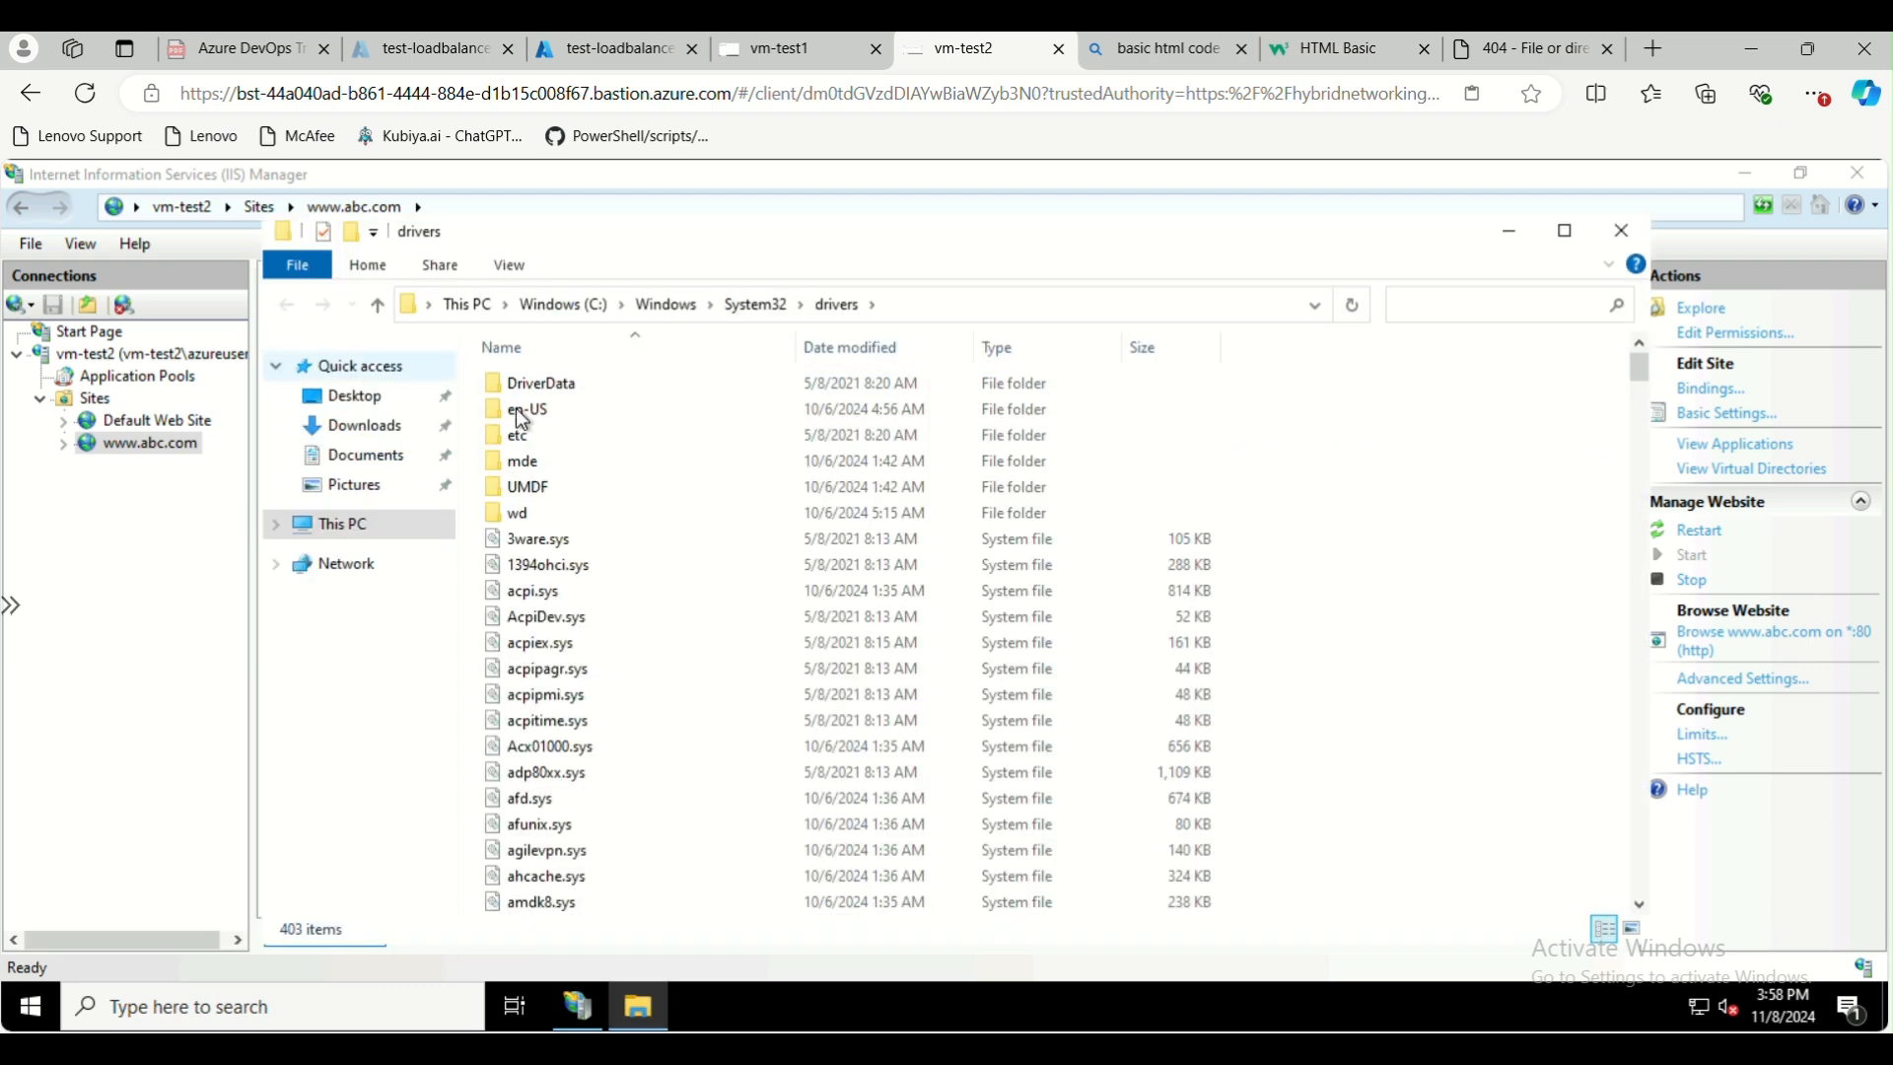
{"action": "double_click", "coordinate": [520, 428]}
{"action": "double_click", "coordinate": [535, 390]}
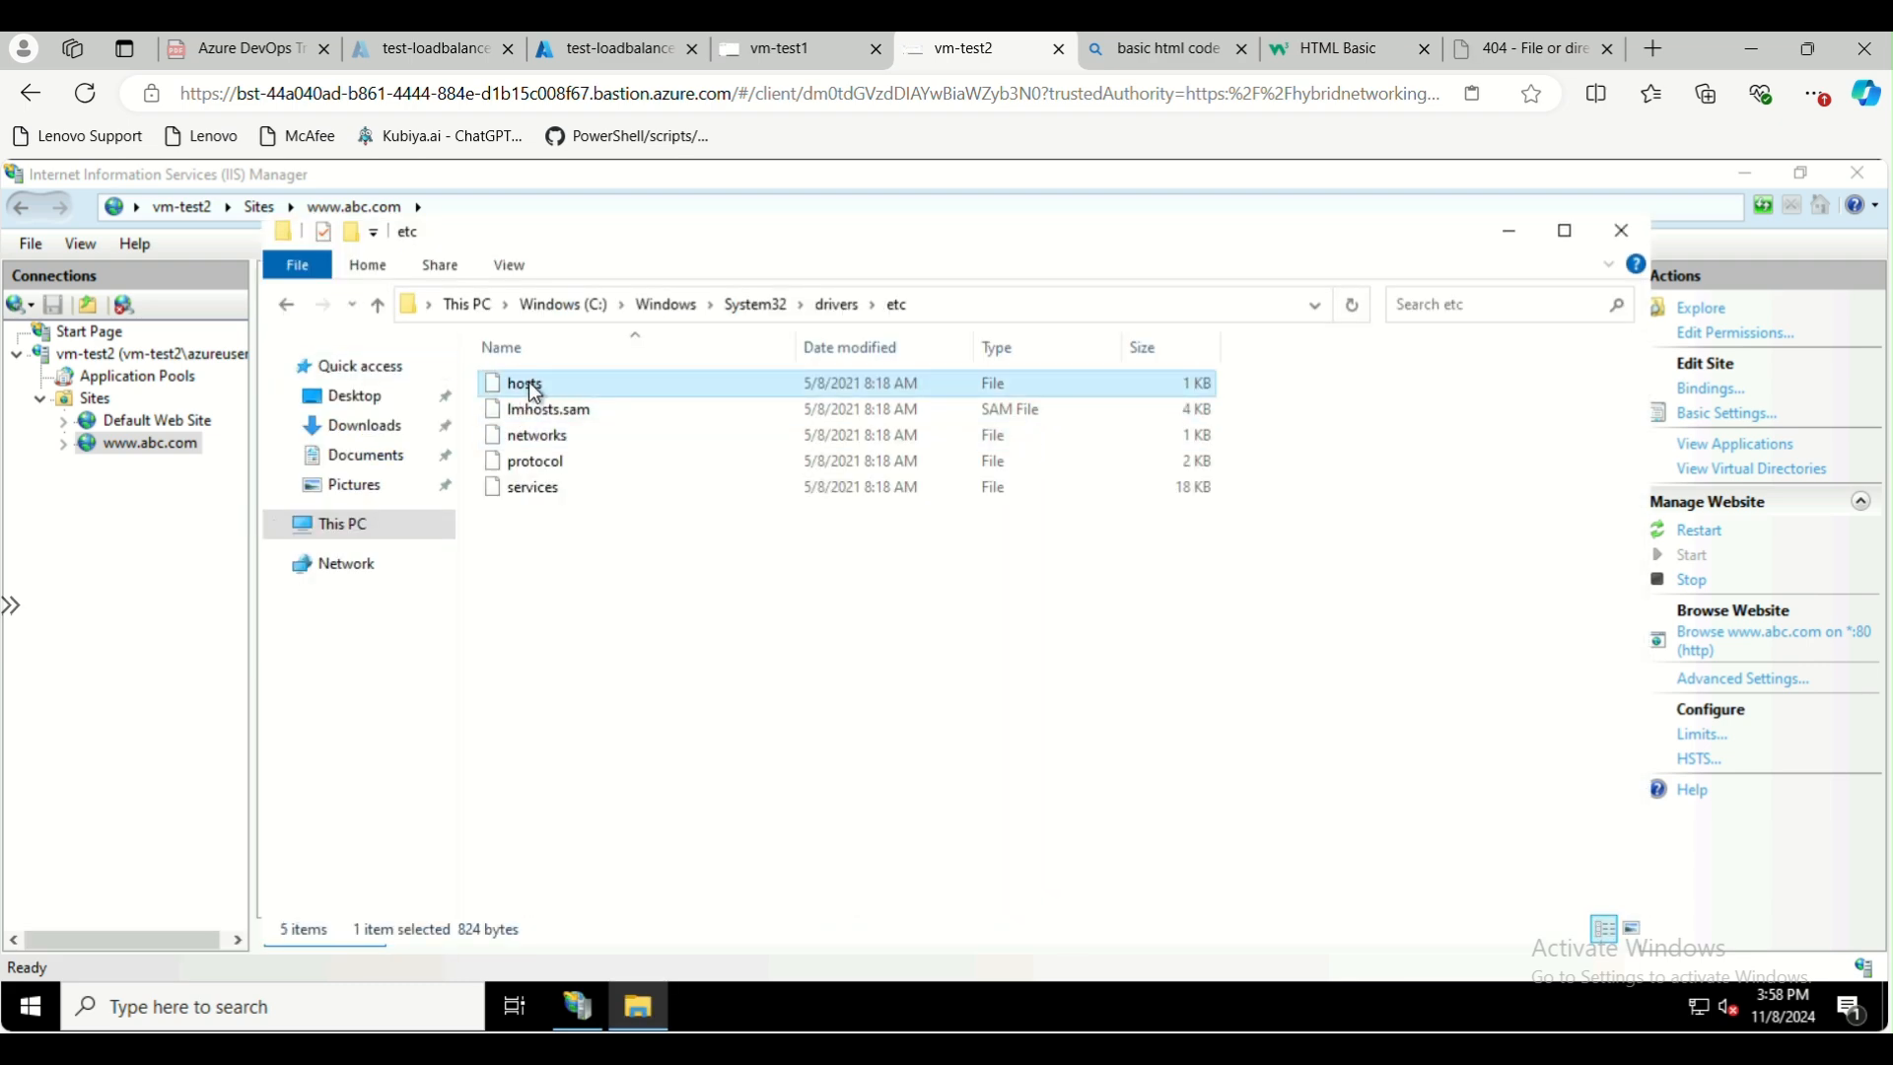
{"action": "left_click", "coordinate": [846, 544]}
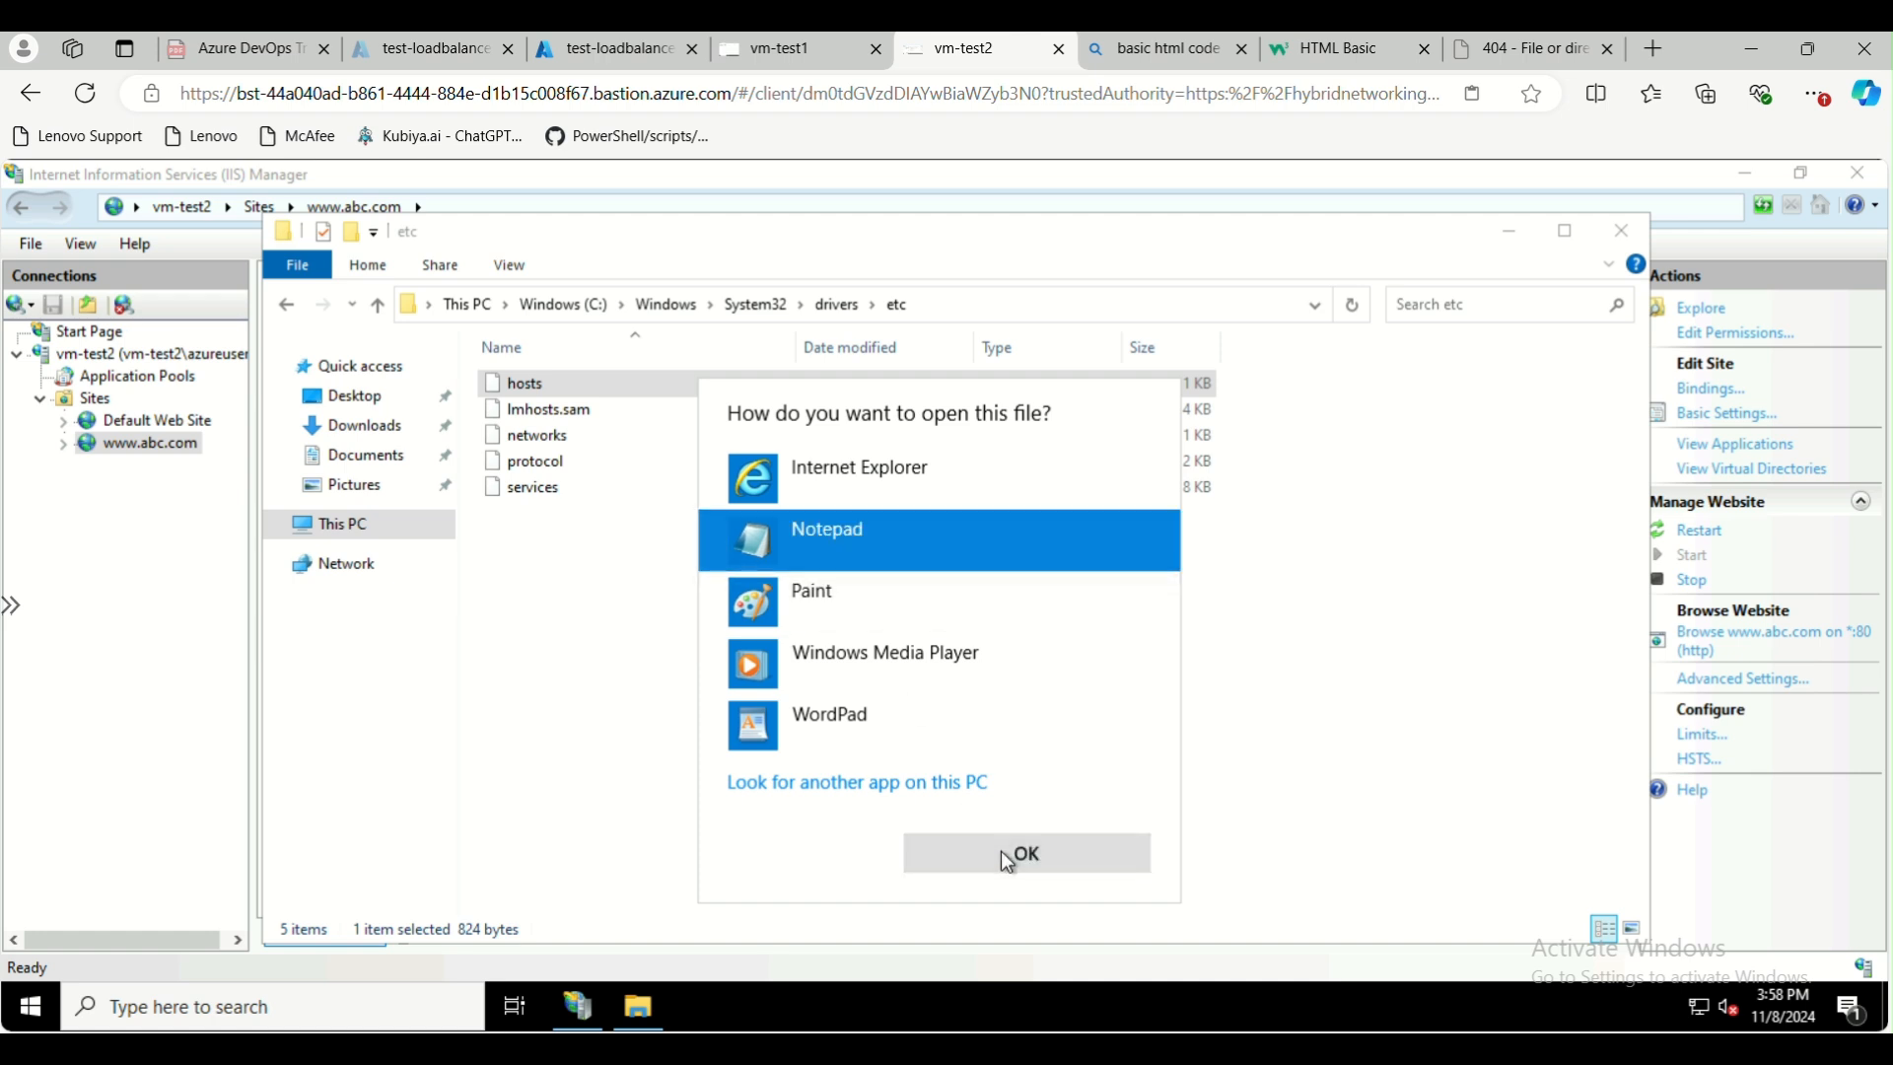
{"action": "left_click", "coordinate": [1002, 850]}
{"action": "left_click", "coordinate": [378, 829]}
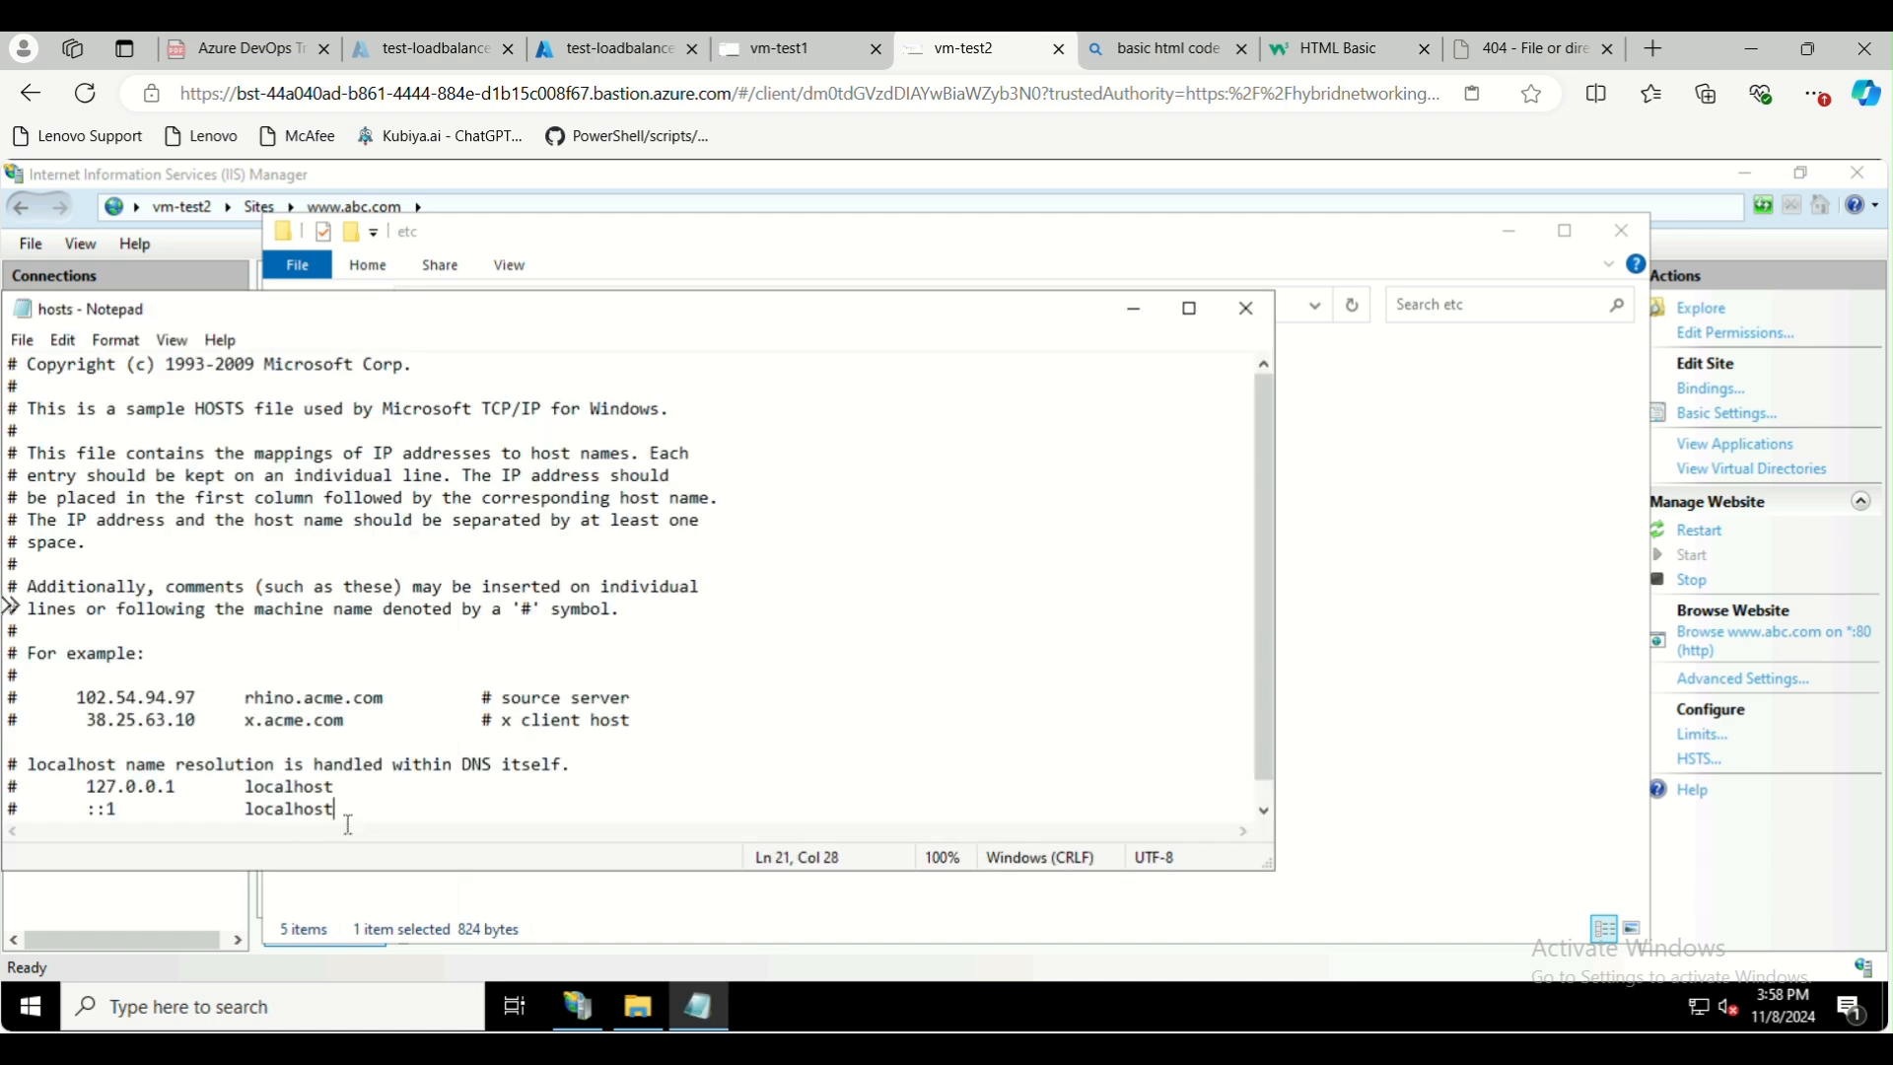
{"action": "key", "text": "Return"}
{"action": "type", "text": "127.0.0.1\t"}
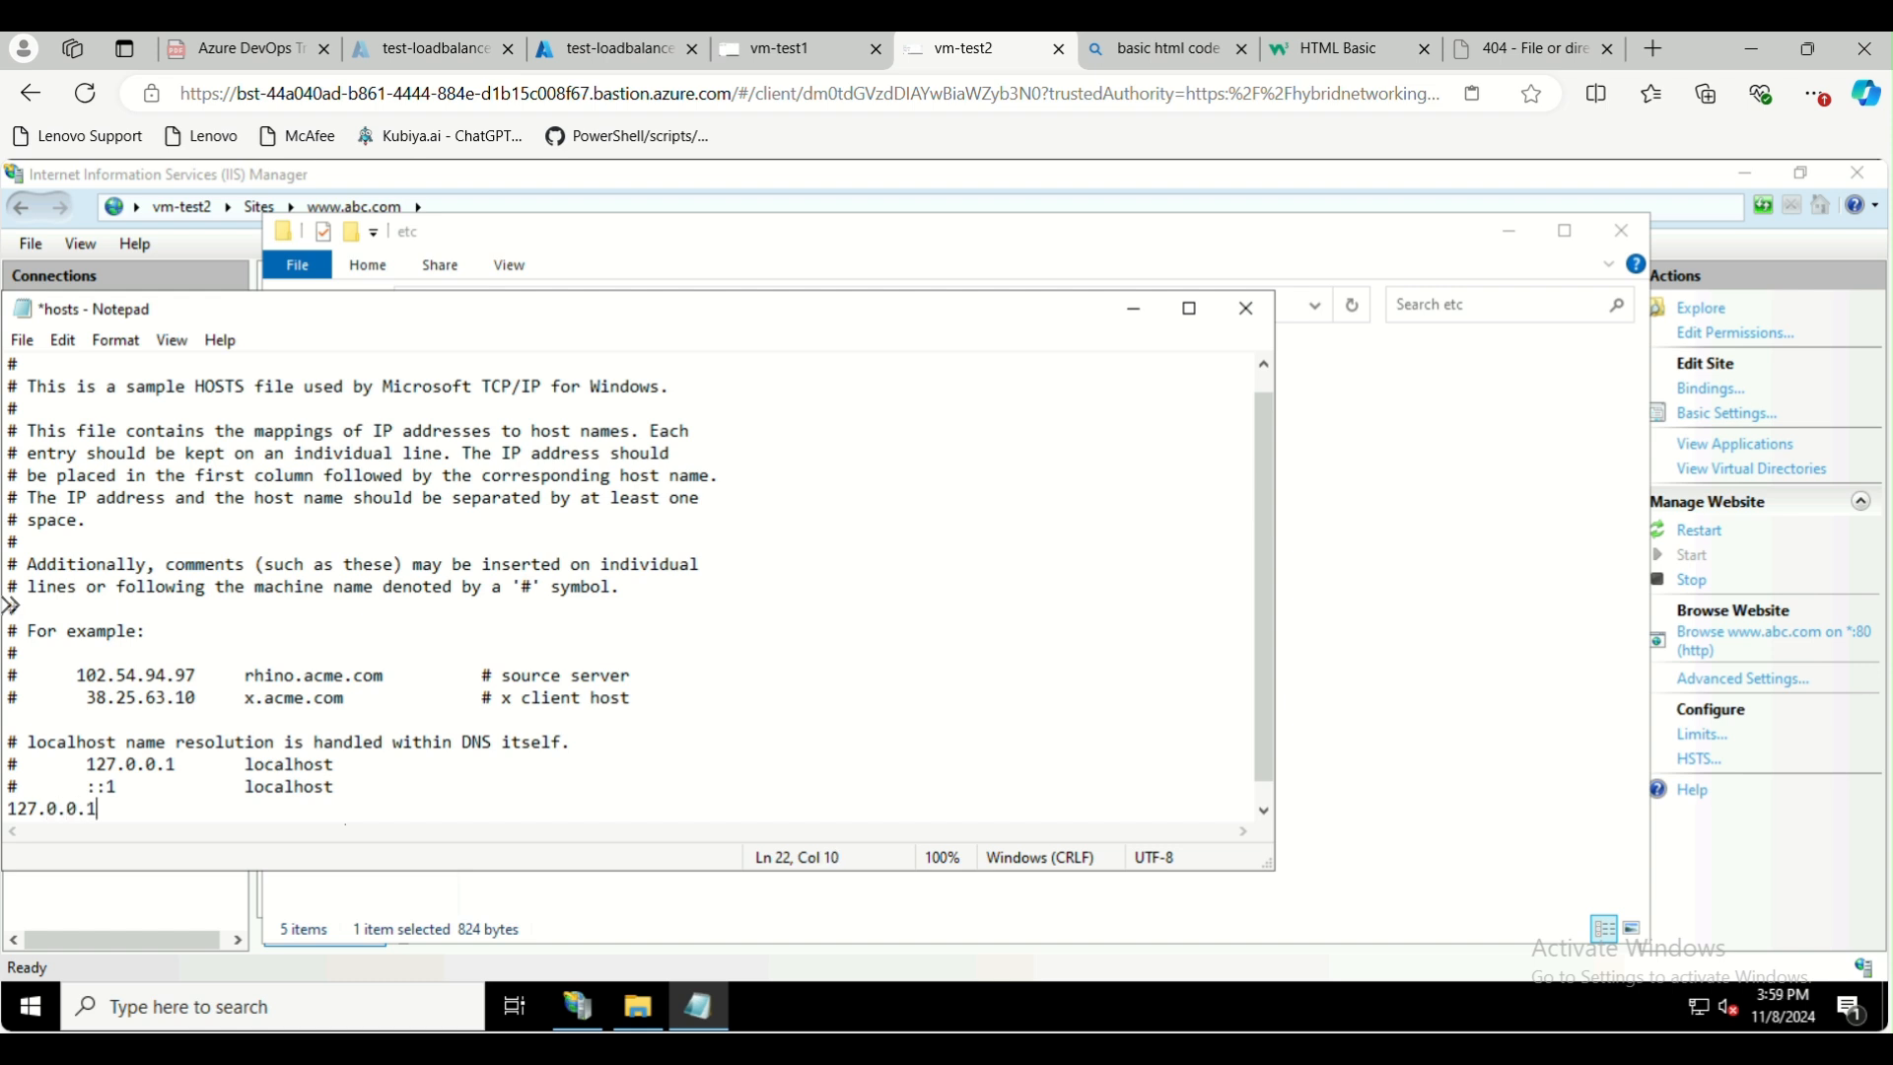
{"action": "type", "text": "www.abc.com"}
Save the hosts file, and close Notepad and the etc folder window
{"action": "left_click", "coordinate": [22, 340]}
{"action": "left_click", "coordinate": [59, 452]}
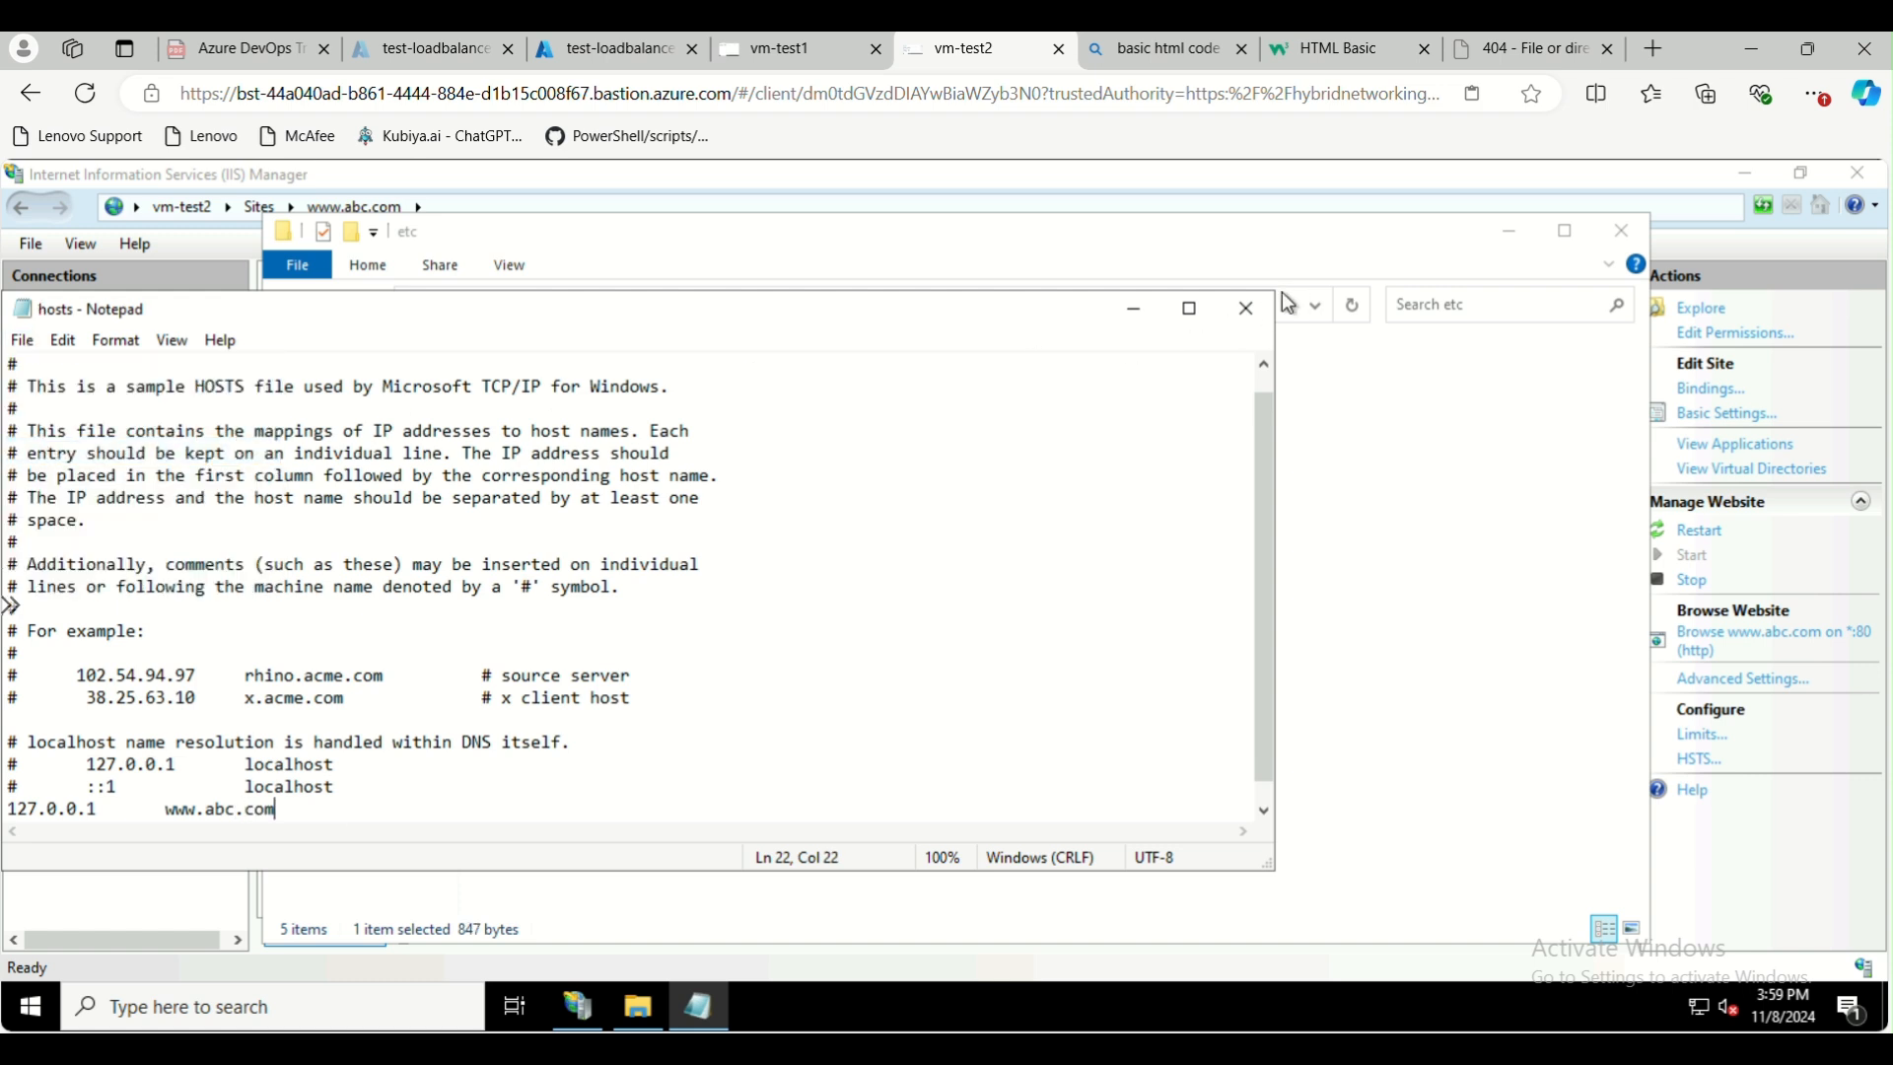
{"action": "left_click", "coordinate": [1247, 309]}
{"action": "left_click", "coordinate": [1622, 237]}
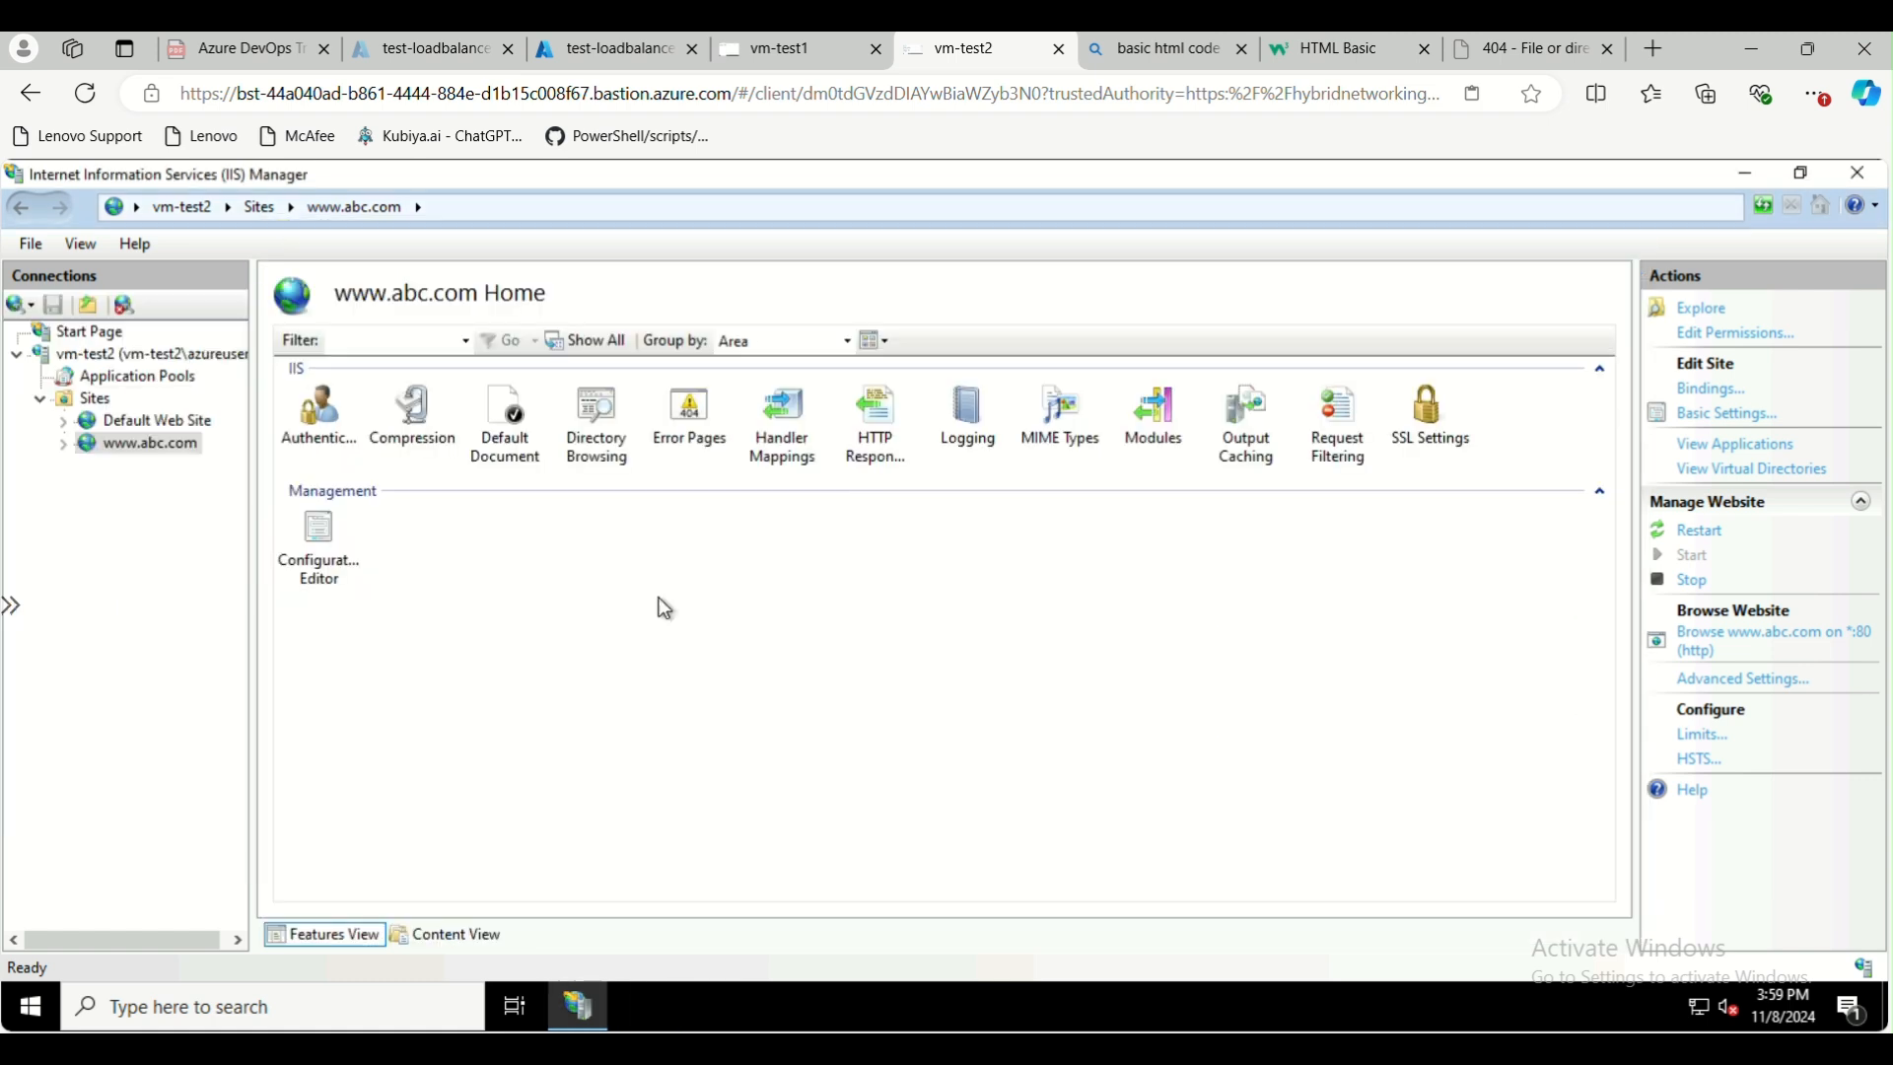
{"action": "left_click", "coordinate": [1723, 653]}
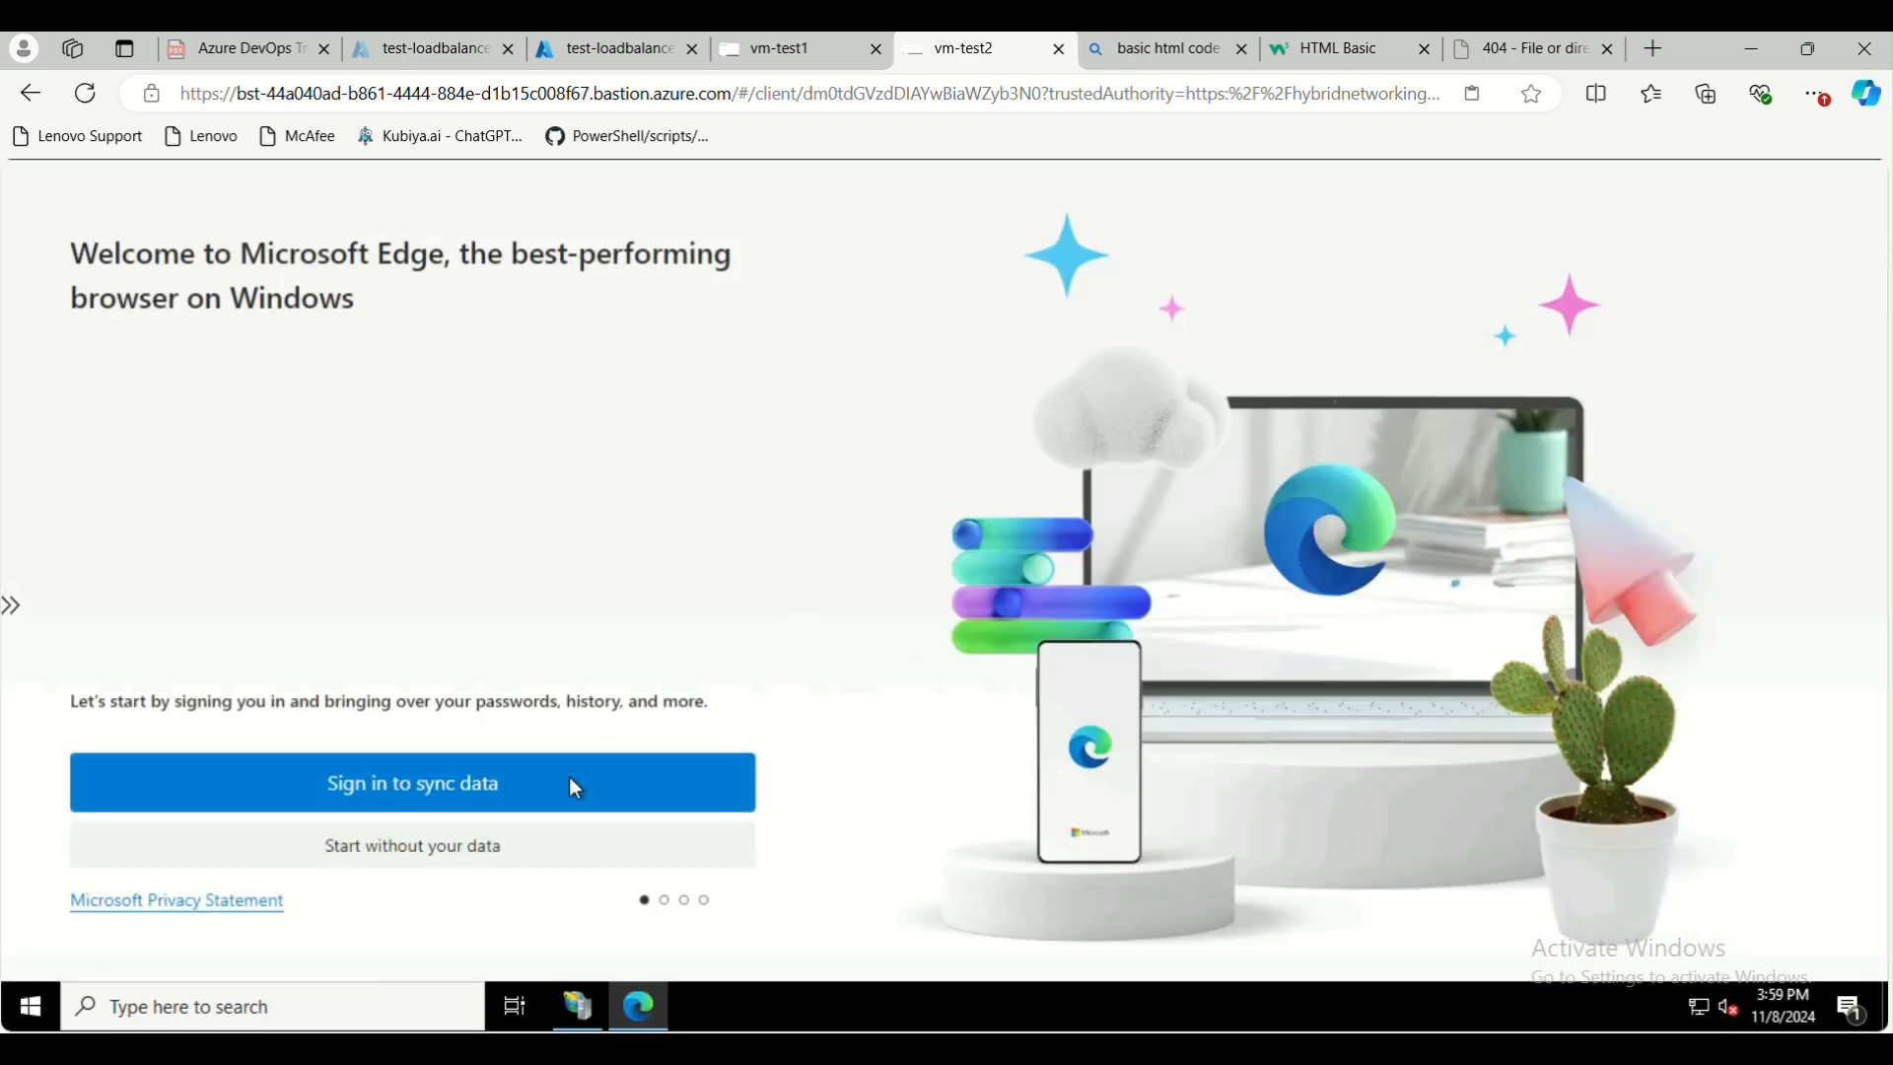
{"action": "left_click", "coordinate": [422, 848]}
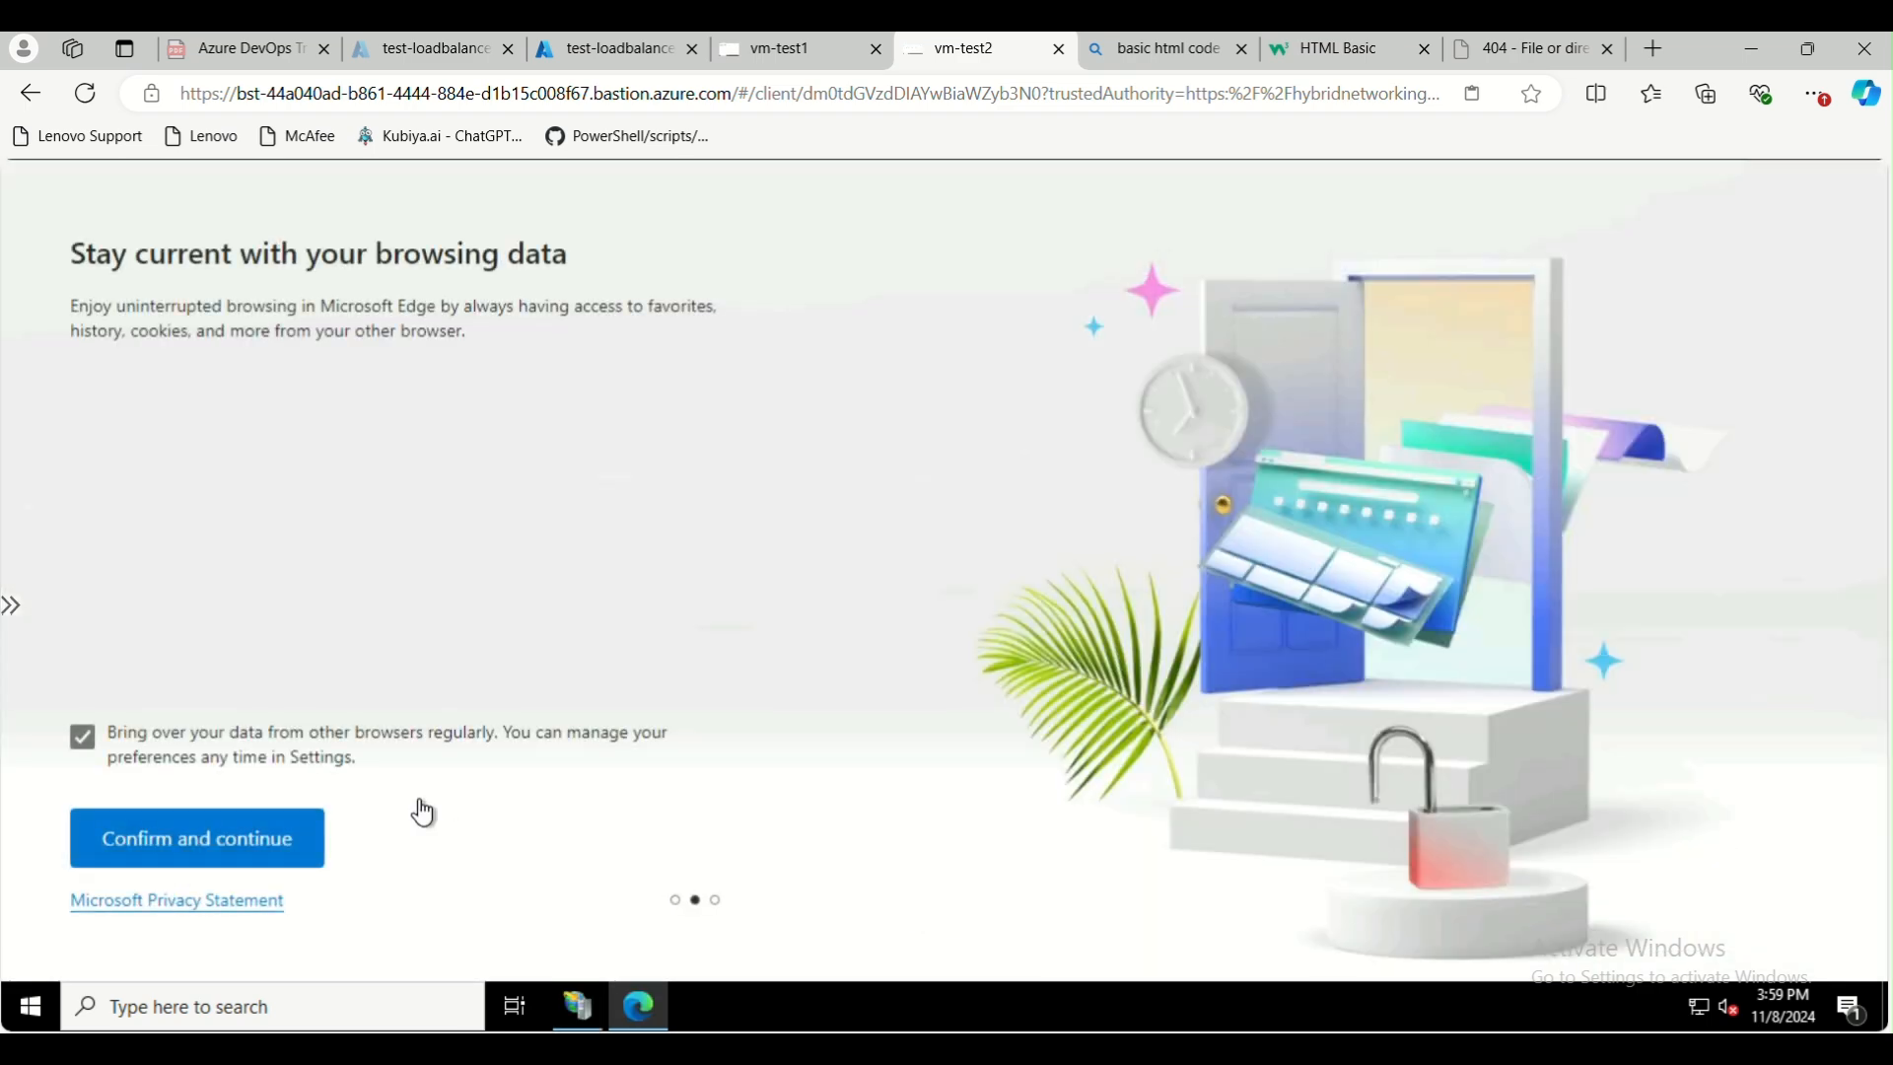
{"action": "left_click", "coordinate": [224, 865]}
{"action": "left_click", "coordinate": [259, 846]}
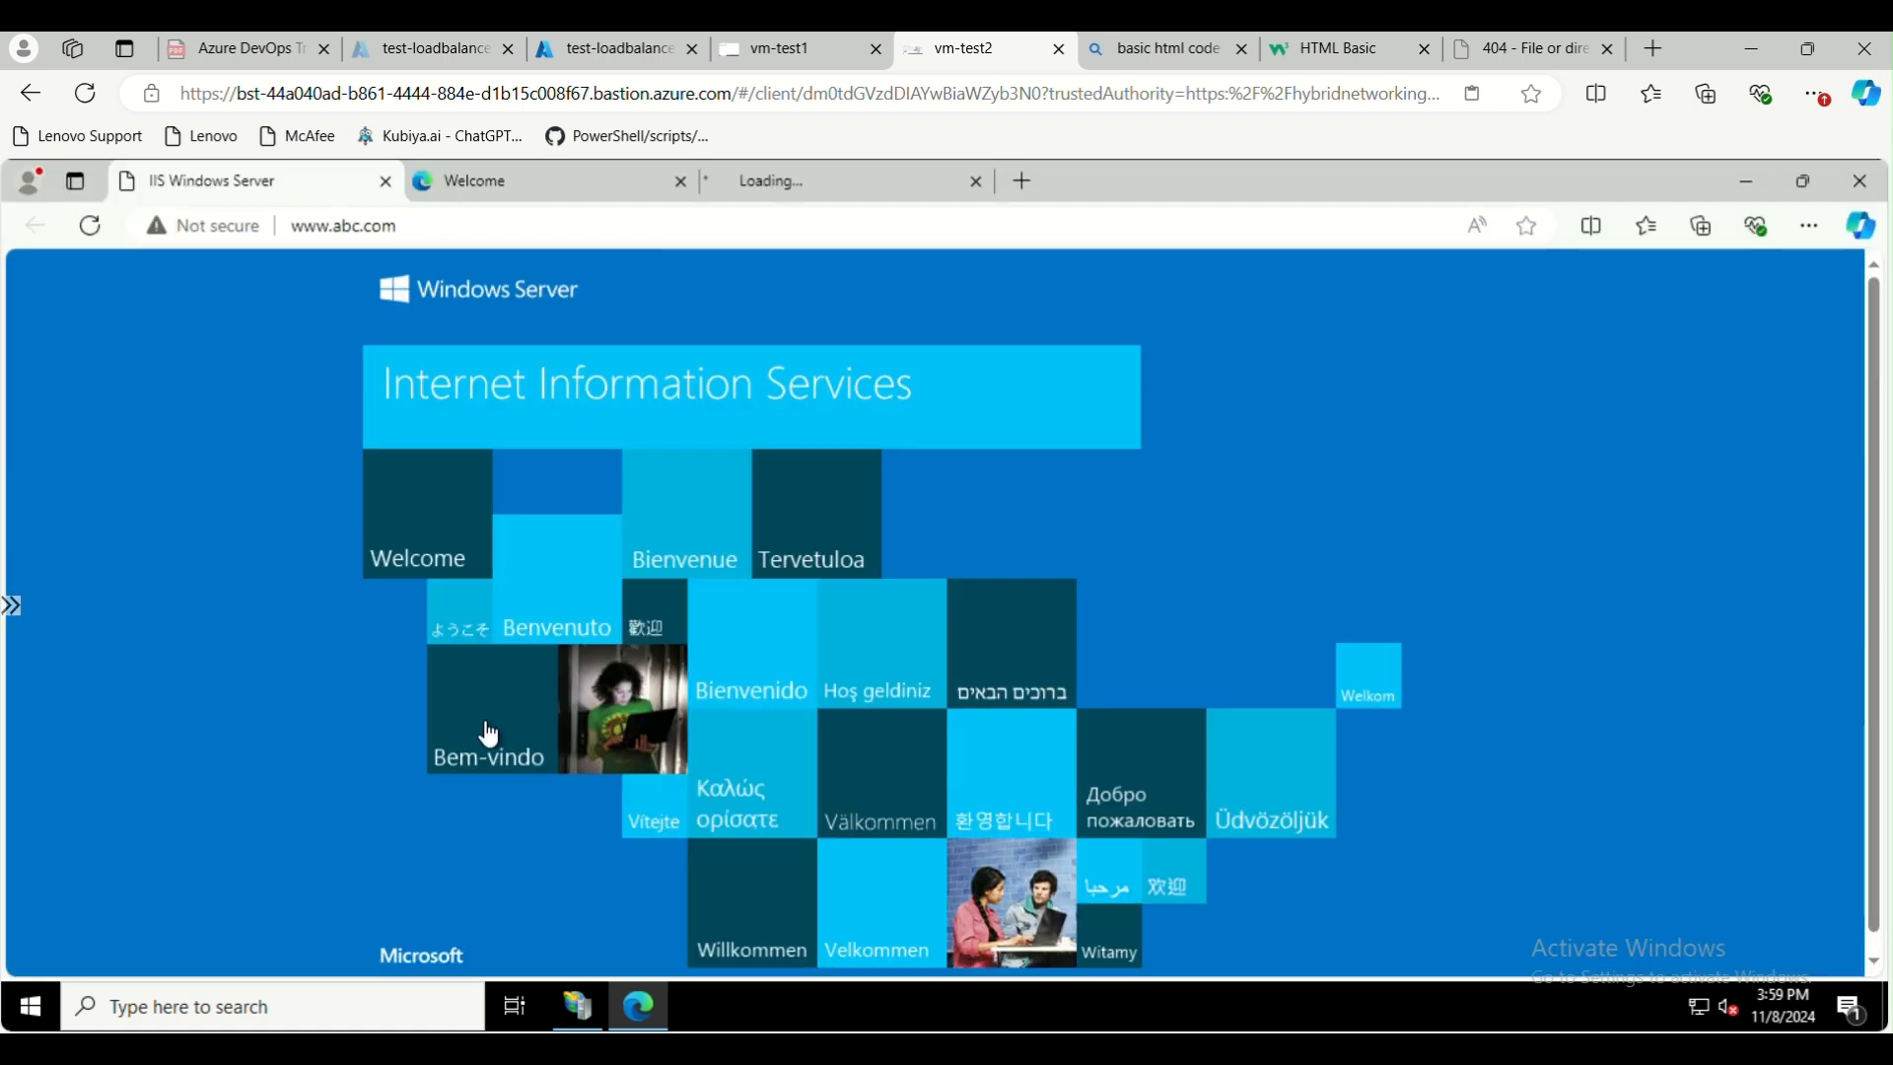
{"action": "left_click", "coordinate": [452, 225]}
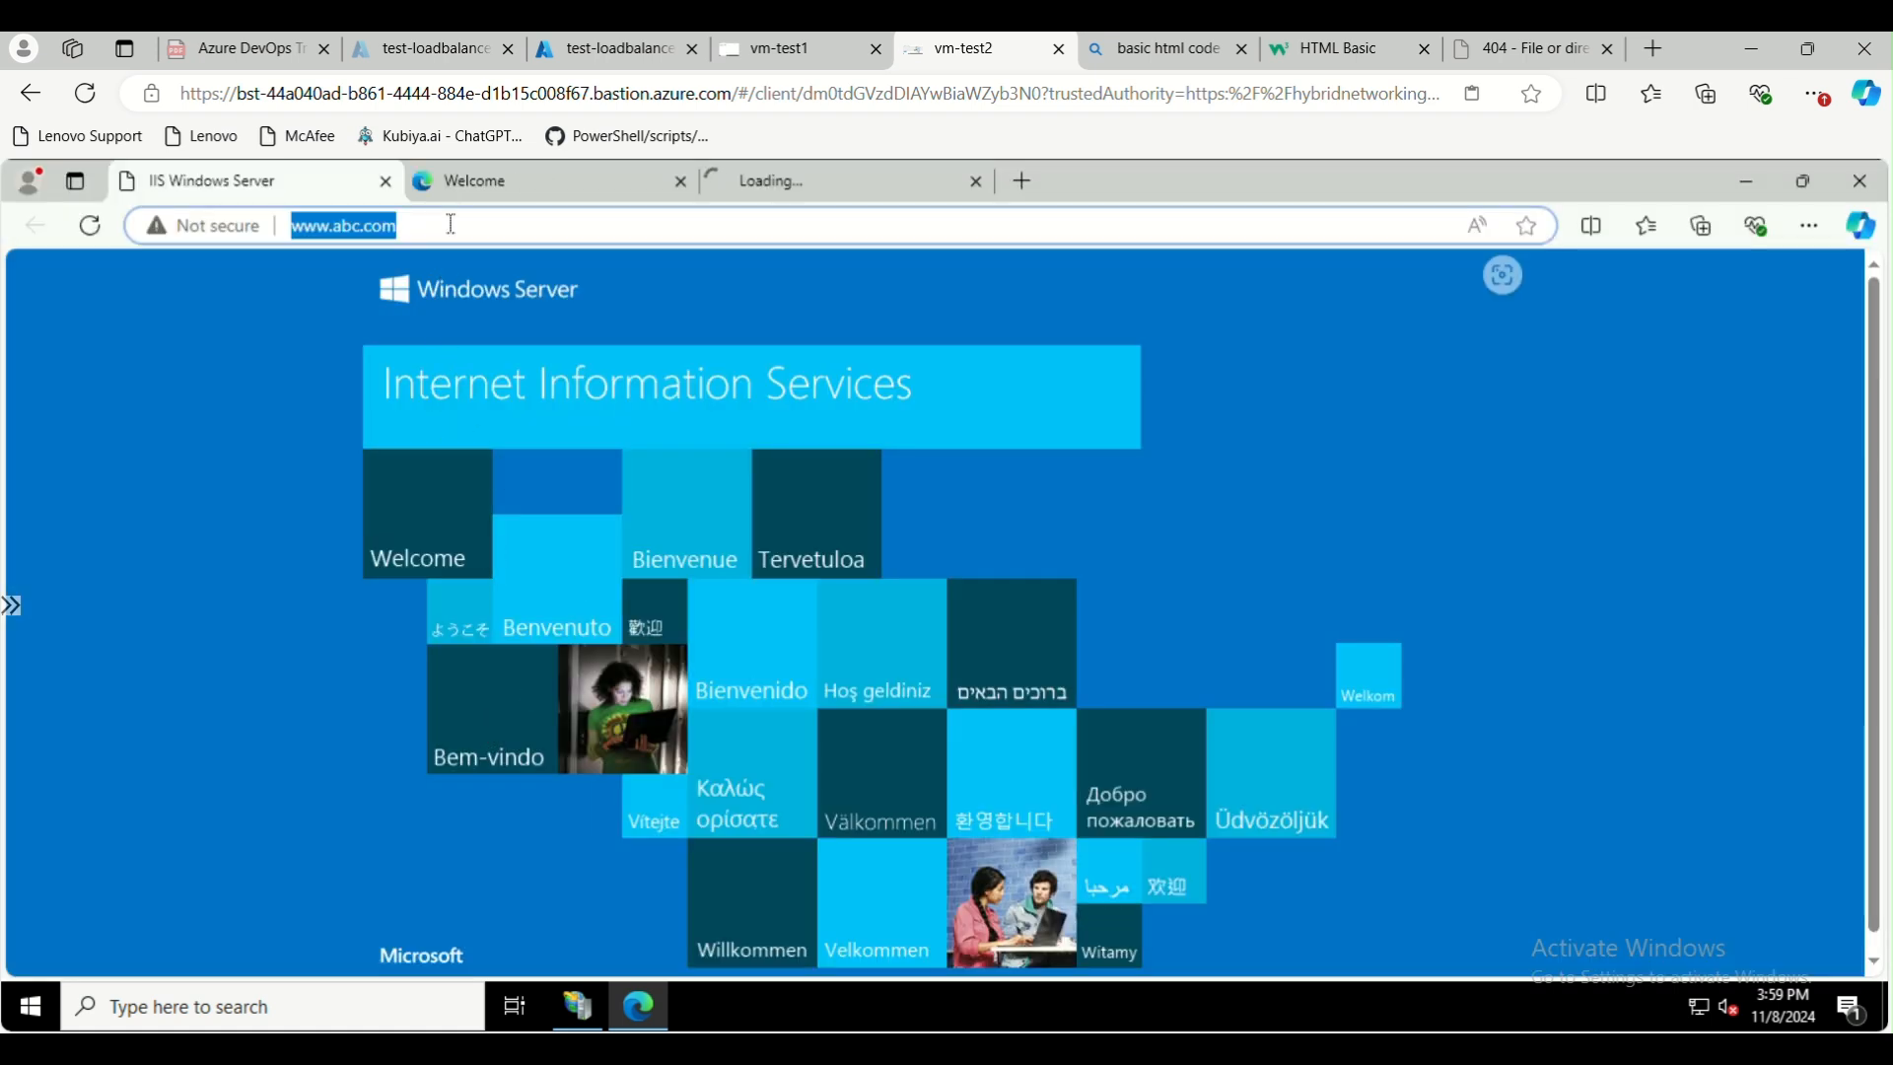
{"action": "type", "text": "/tes"}
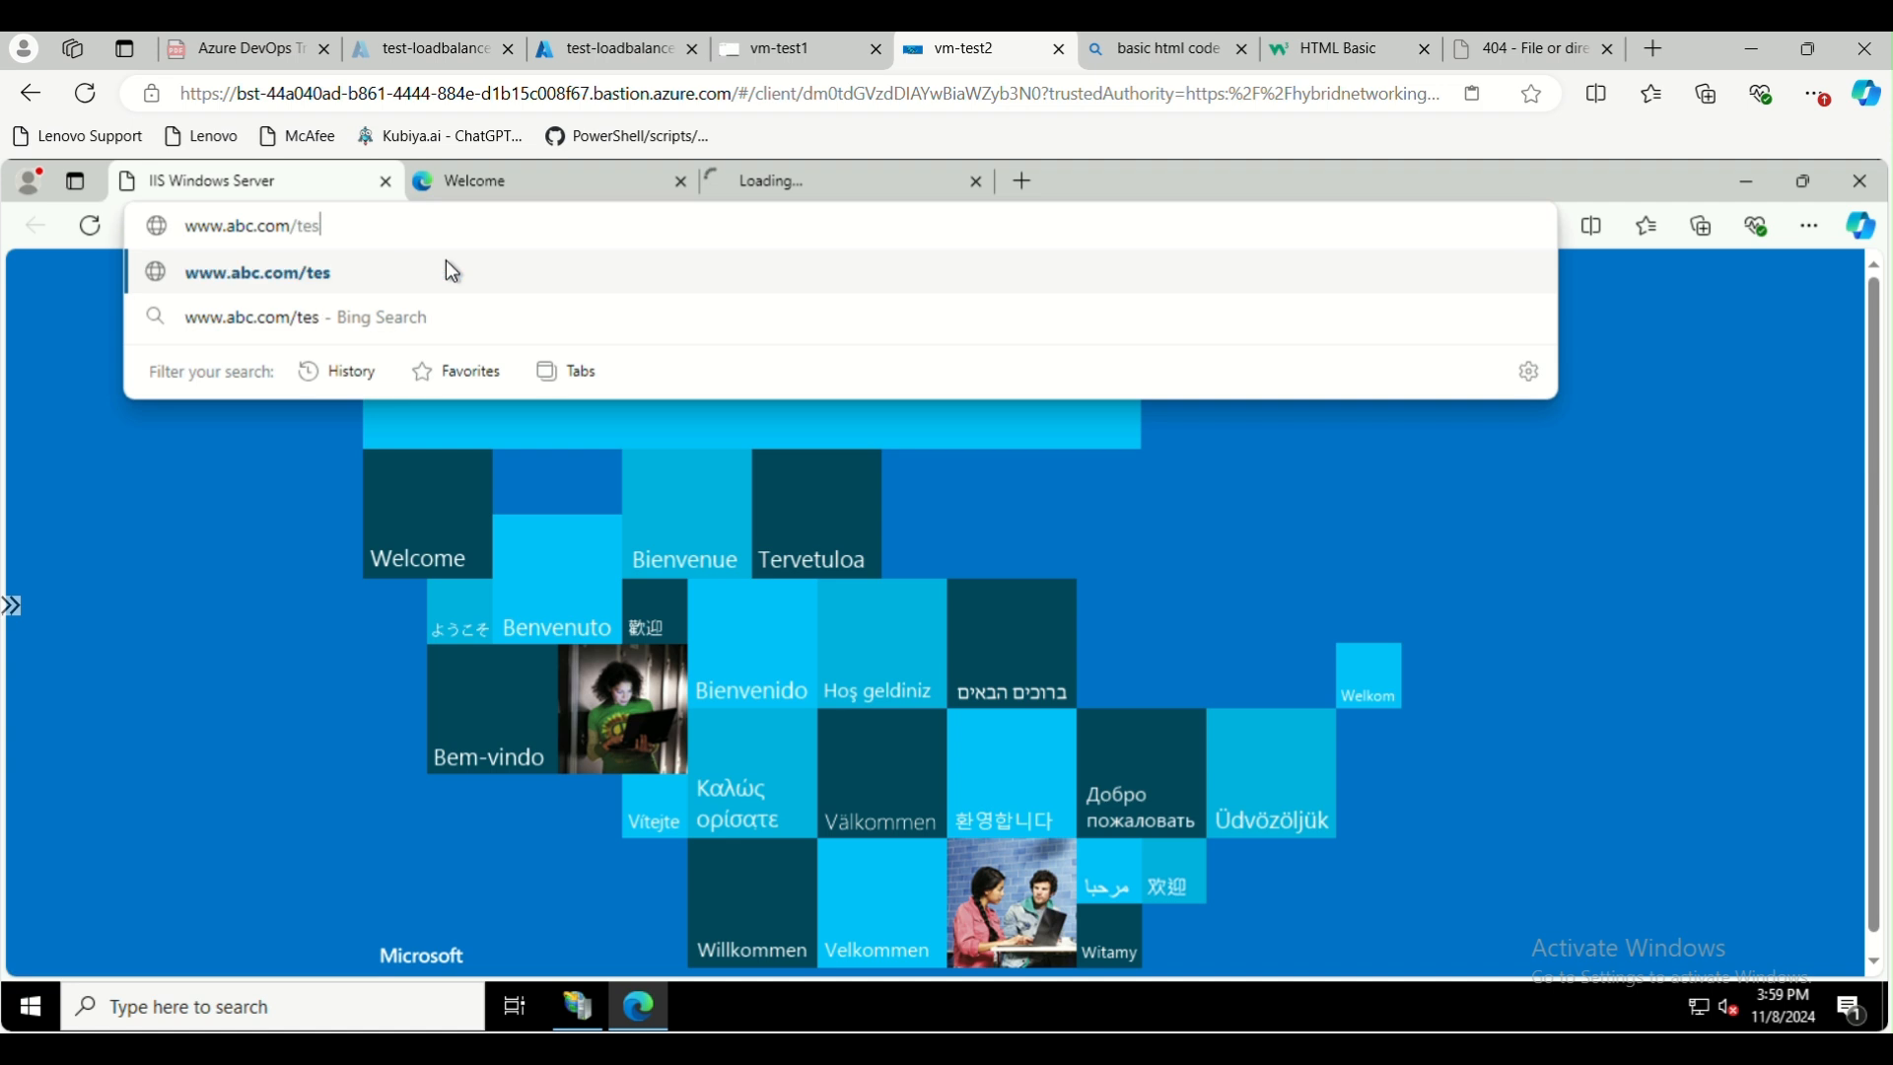
{"action": "type", "text": "t.html"}
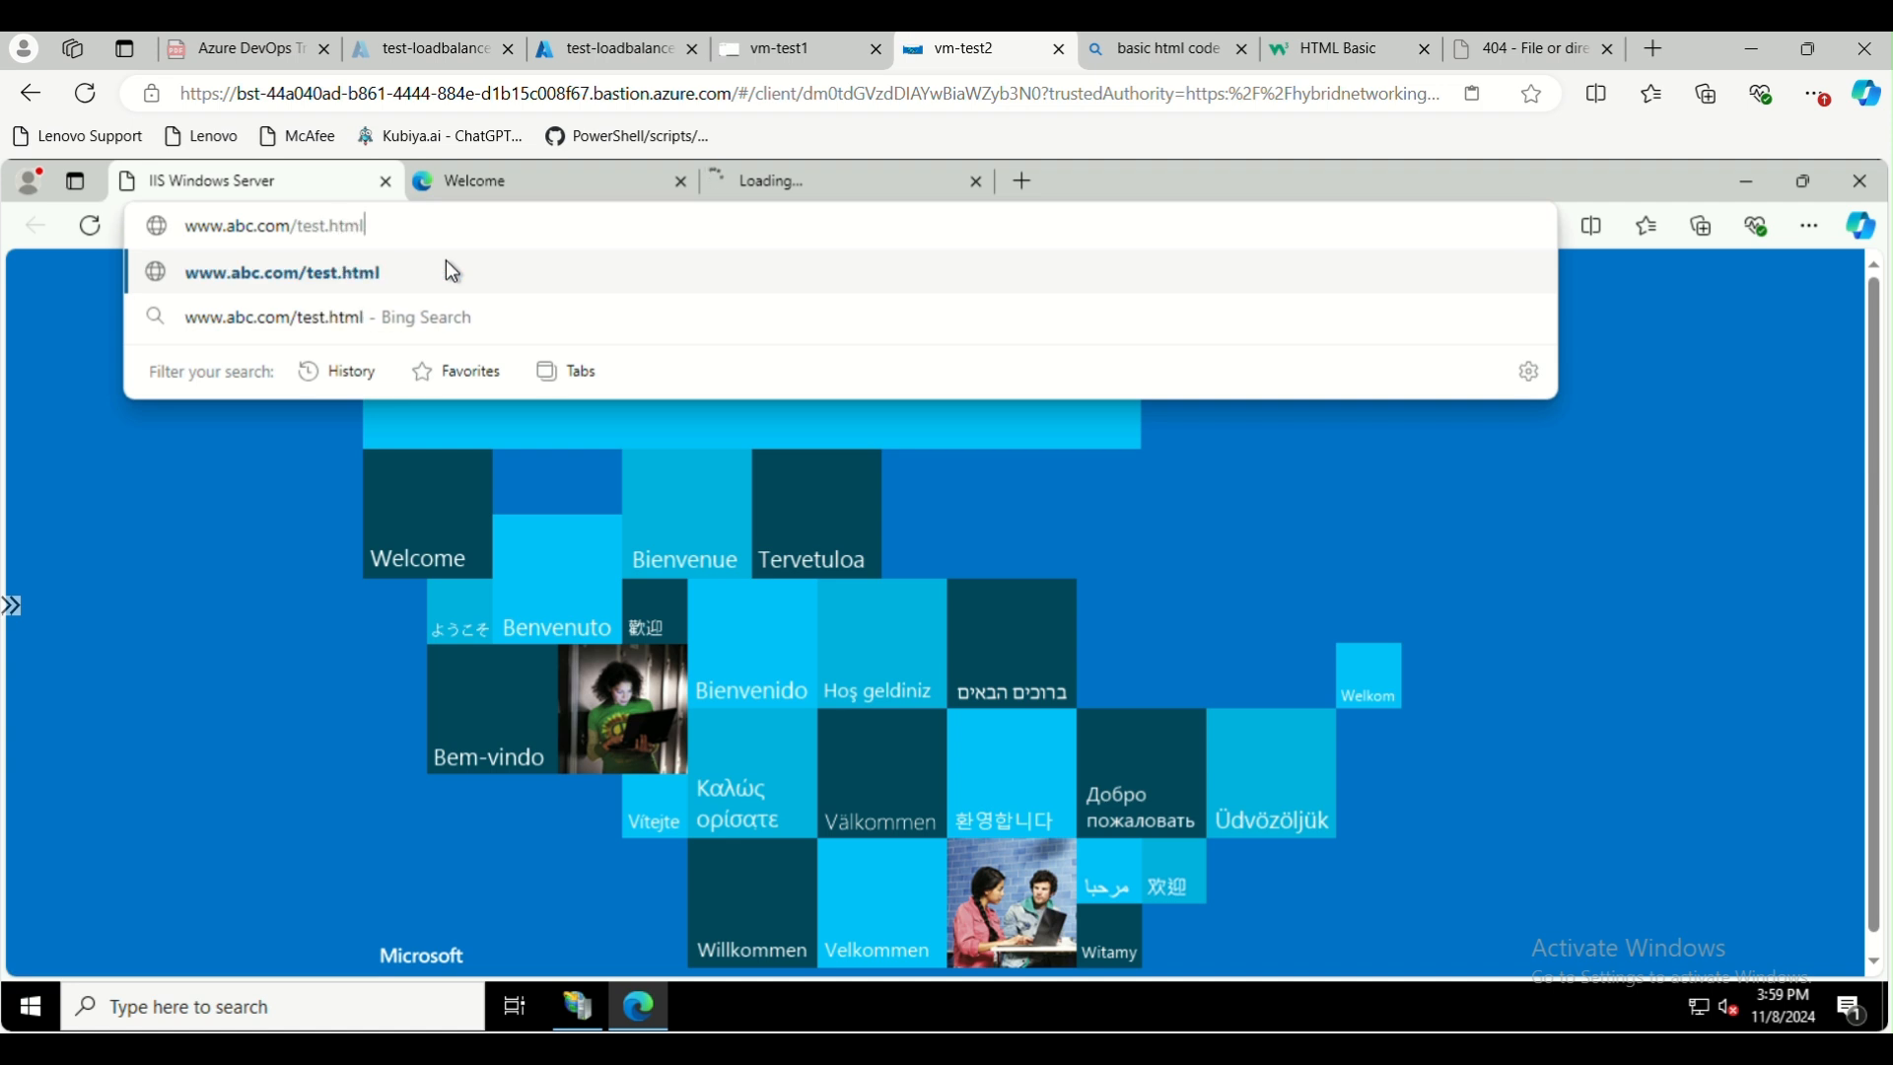
{"action": "key", "text": "Return"}
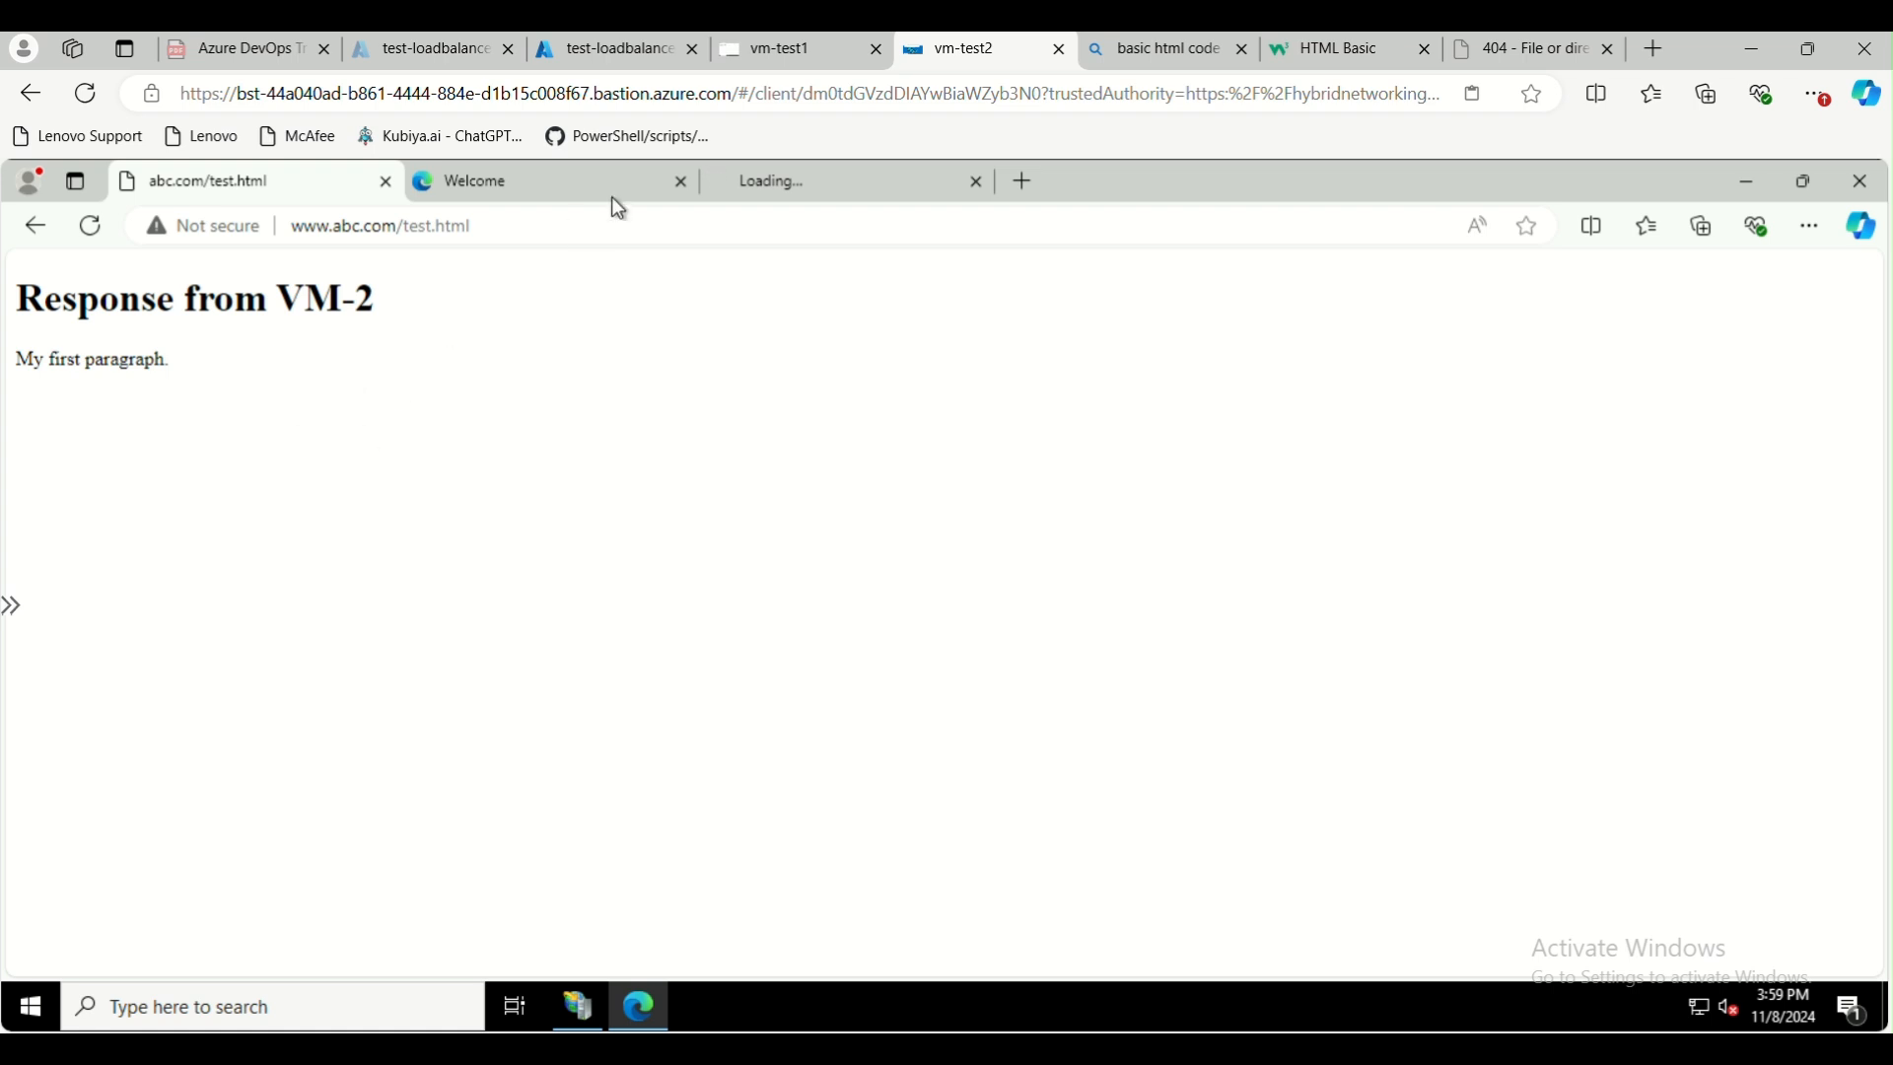
Return to the Azure portal and check the health details of vm-test2 and vm-test1 in test-loadbalancer's Insights diagram
{"action": "left_click", "coordinate": [607, 49]}
{"action": "scroll", "coordinate": [162, 690], "scroll_direction": "down", "scroll_amount": 2}
{"action": "left_click", "coordinate": [148, 777]}
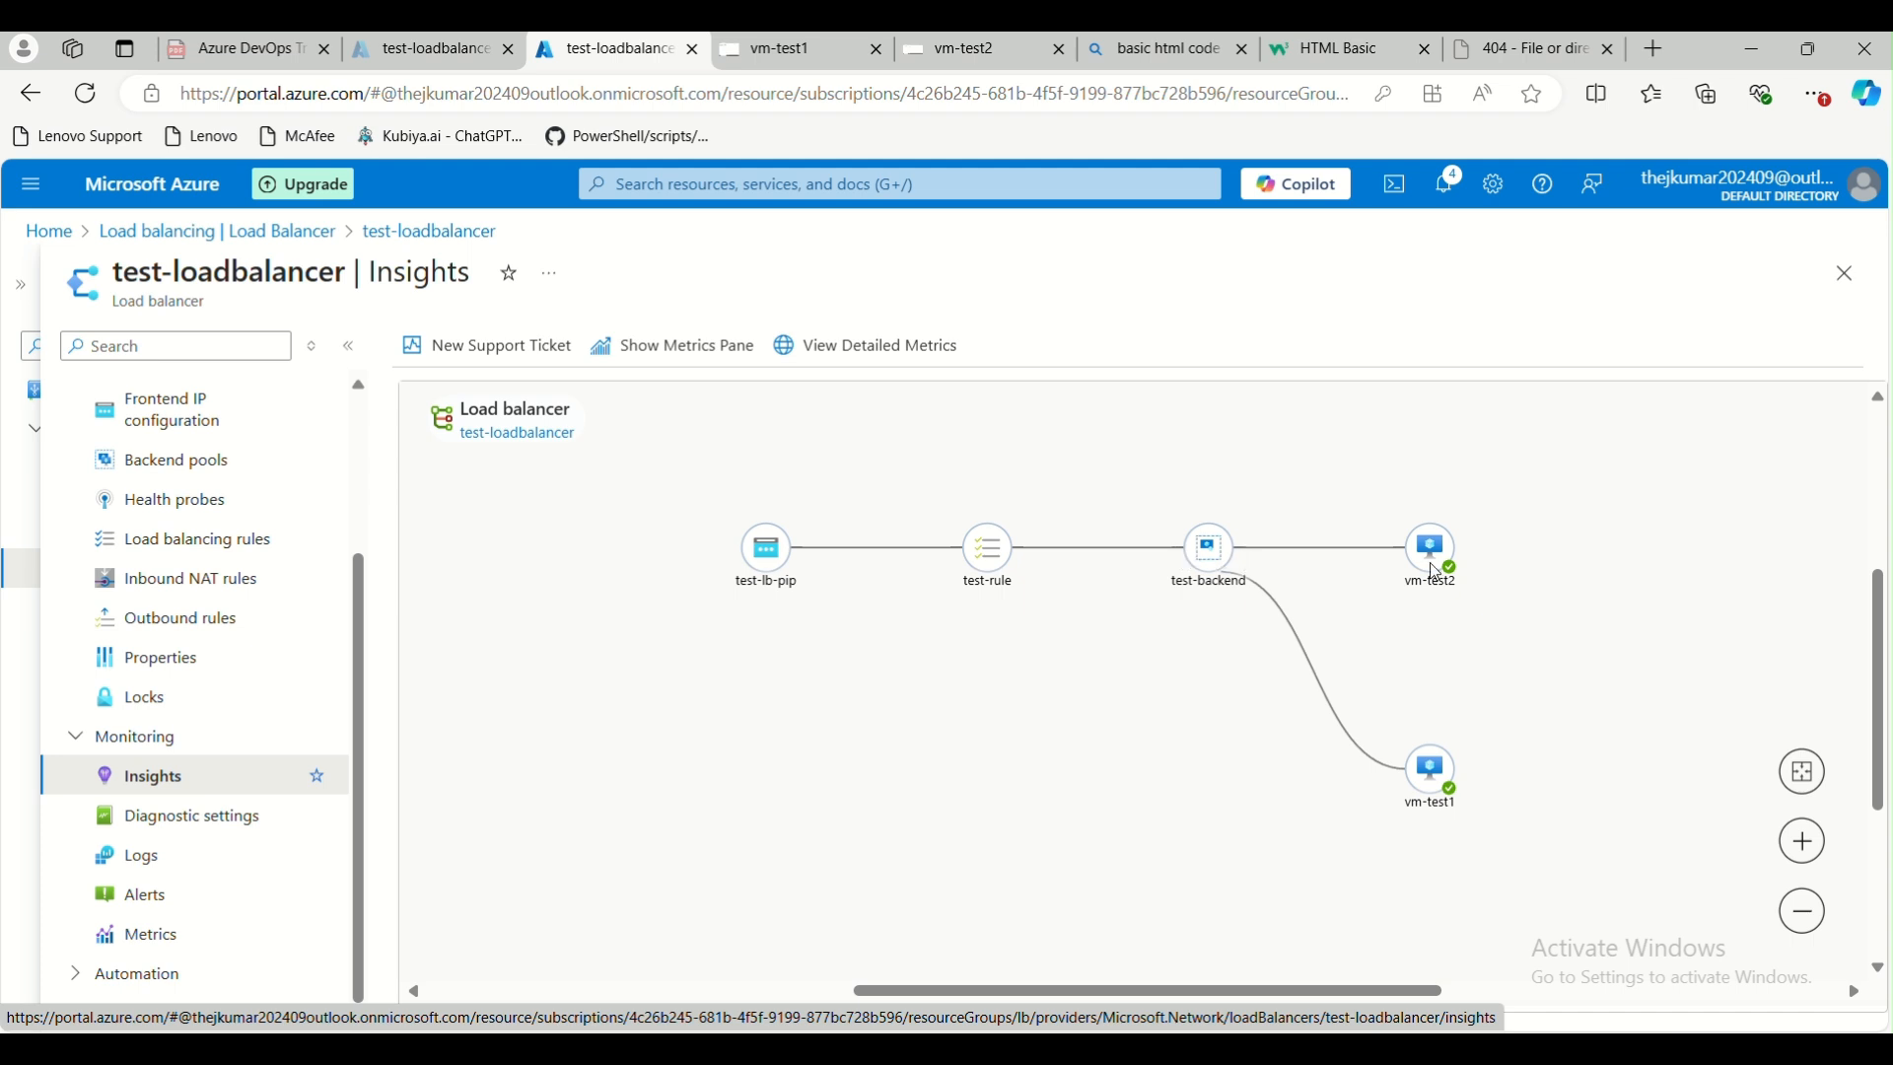
{"action": "mouse_move", "coordinate": [1441, 574]}
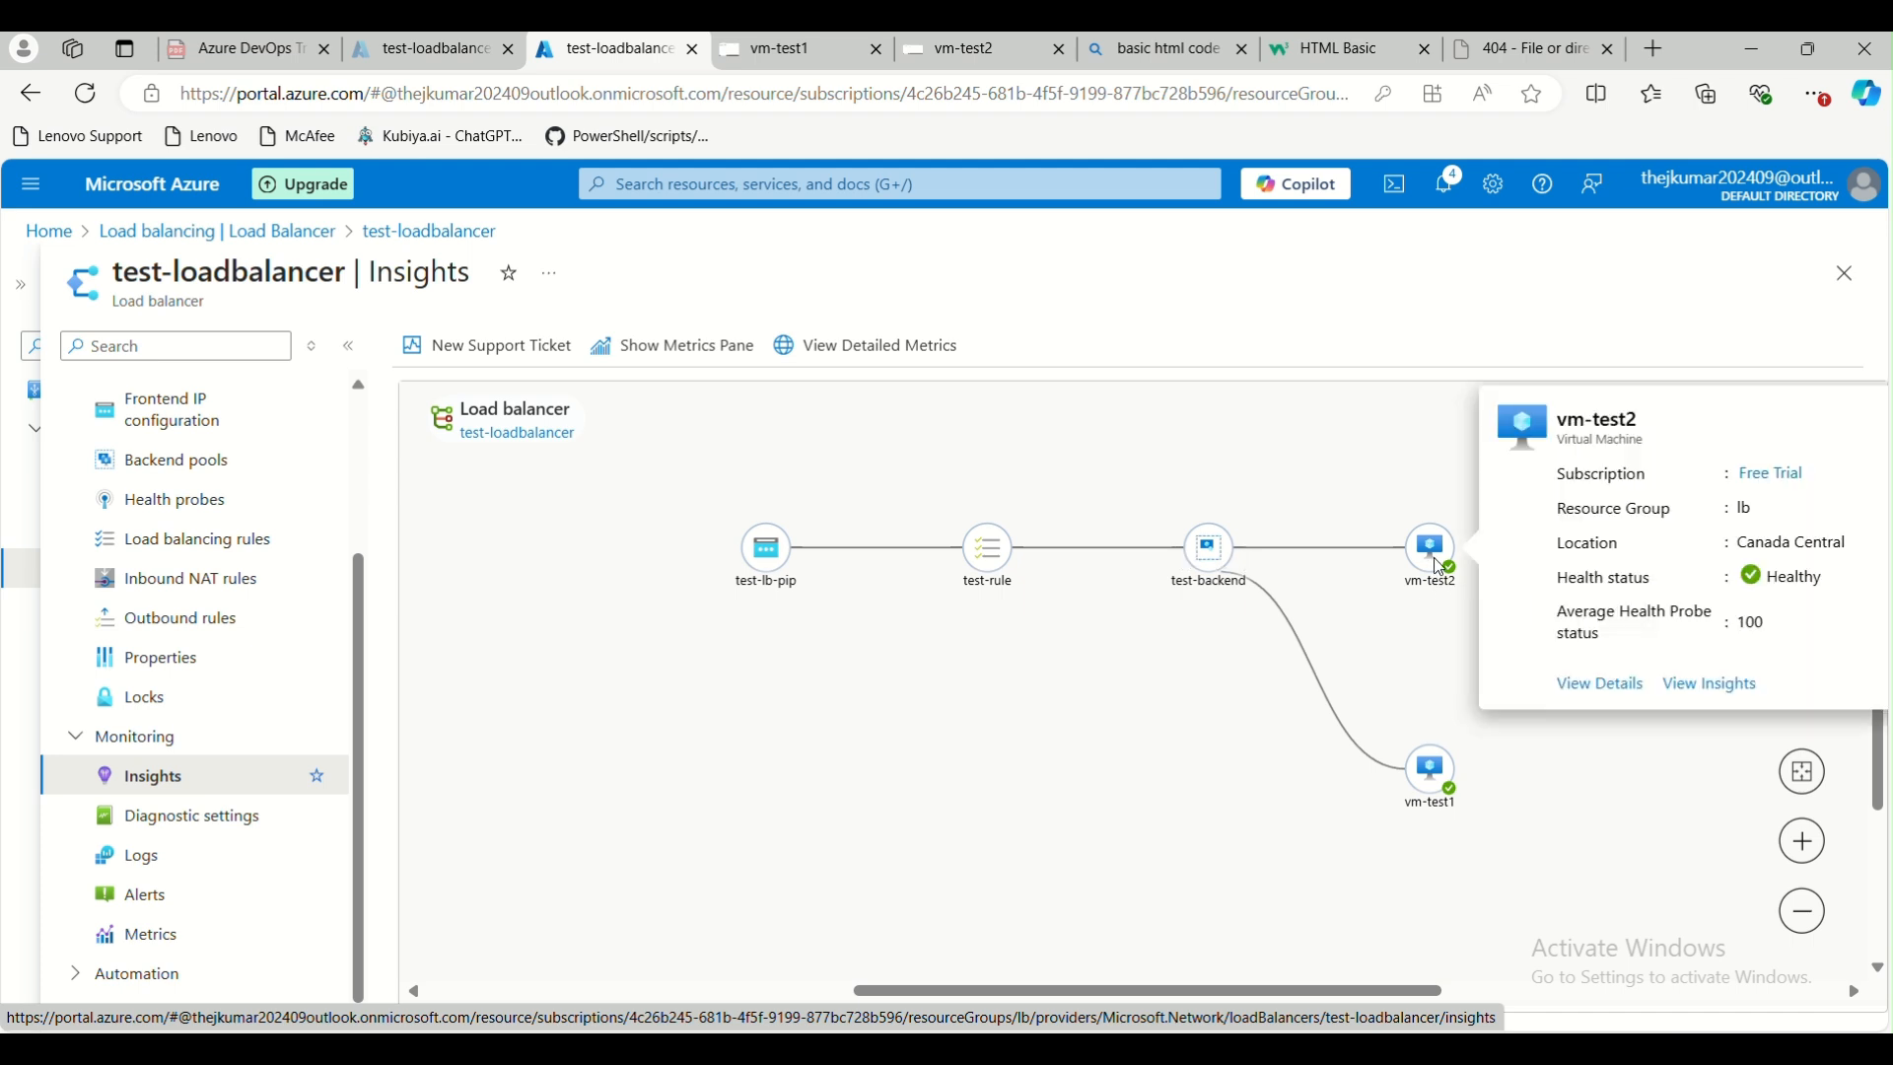
{"action": "mouse_move", "coordinate": [1446, 787]}
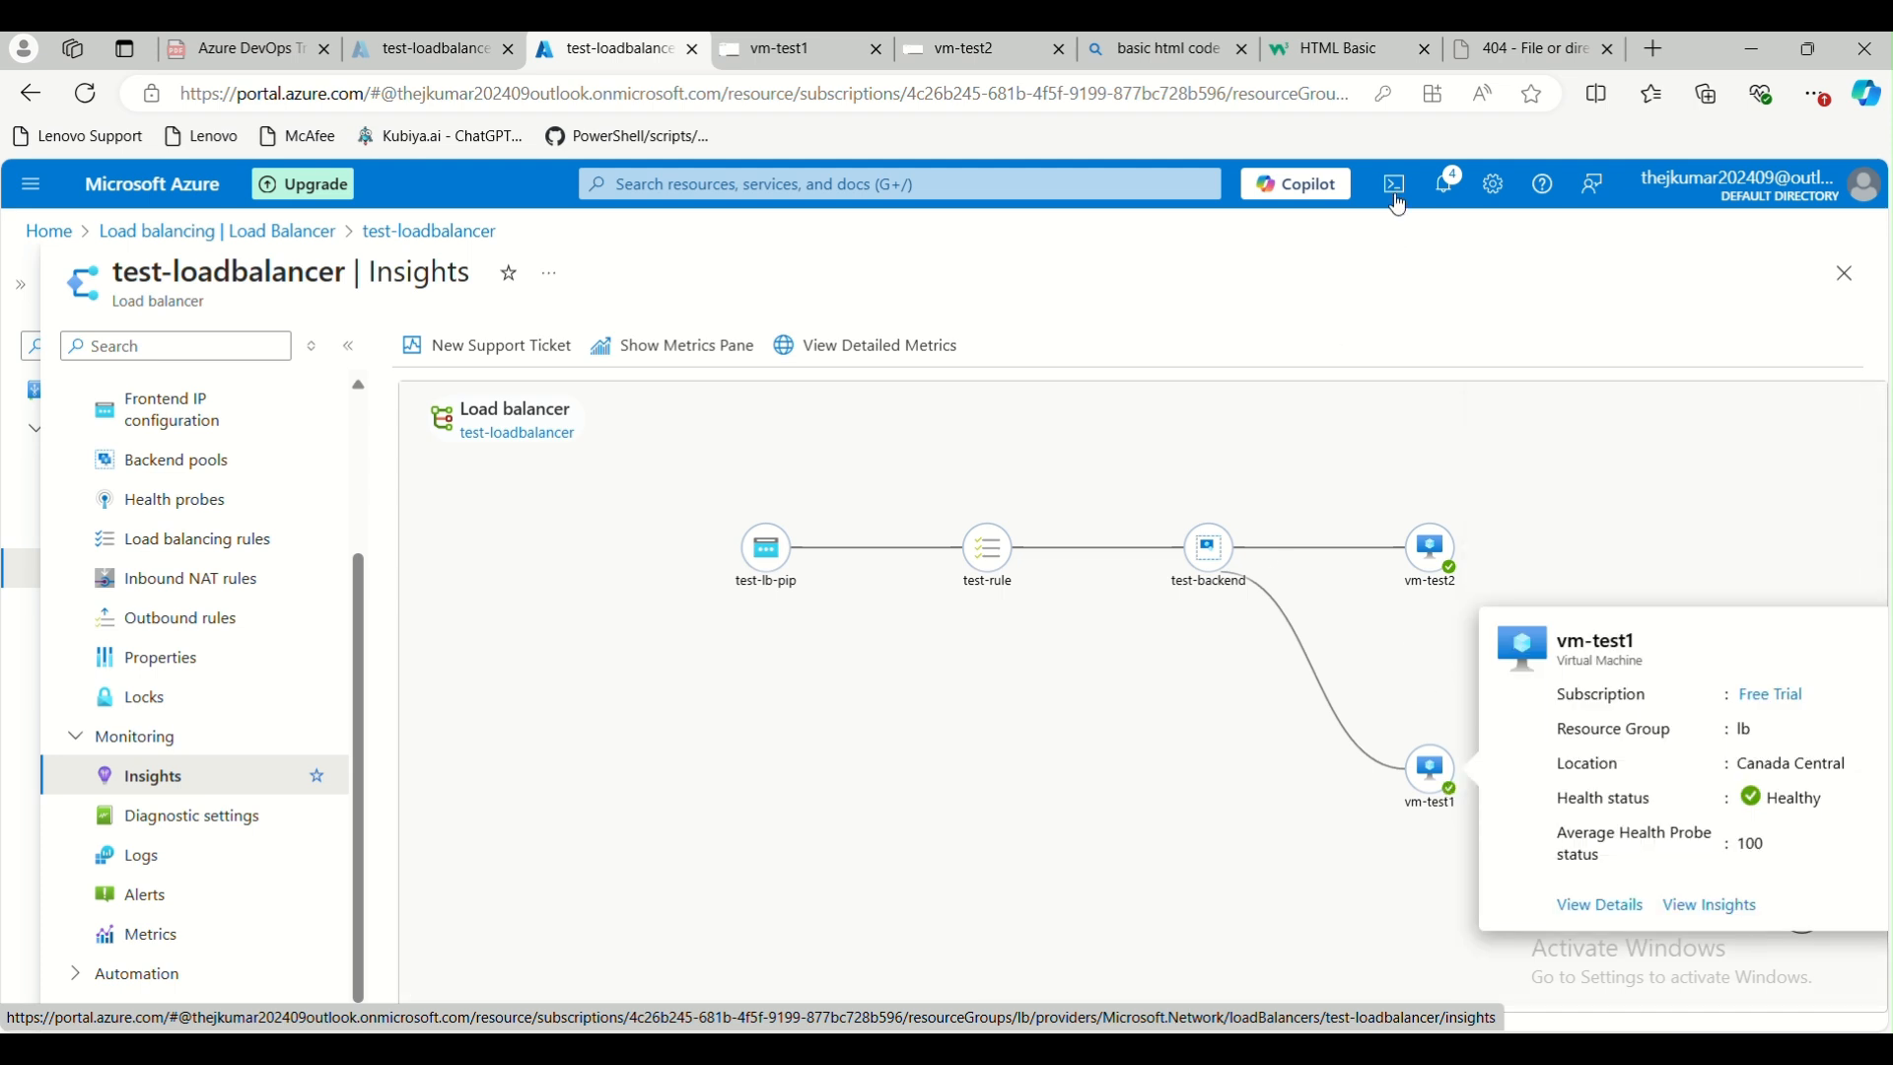
{"action": "left_click", "coordinate": [1495, 54]}
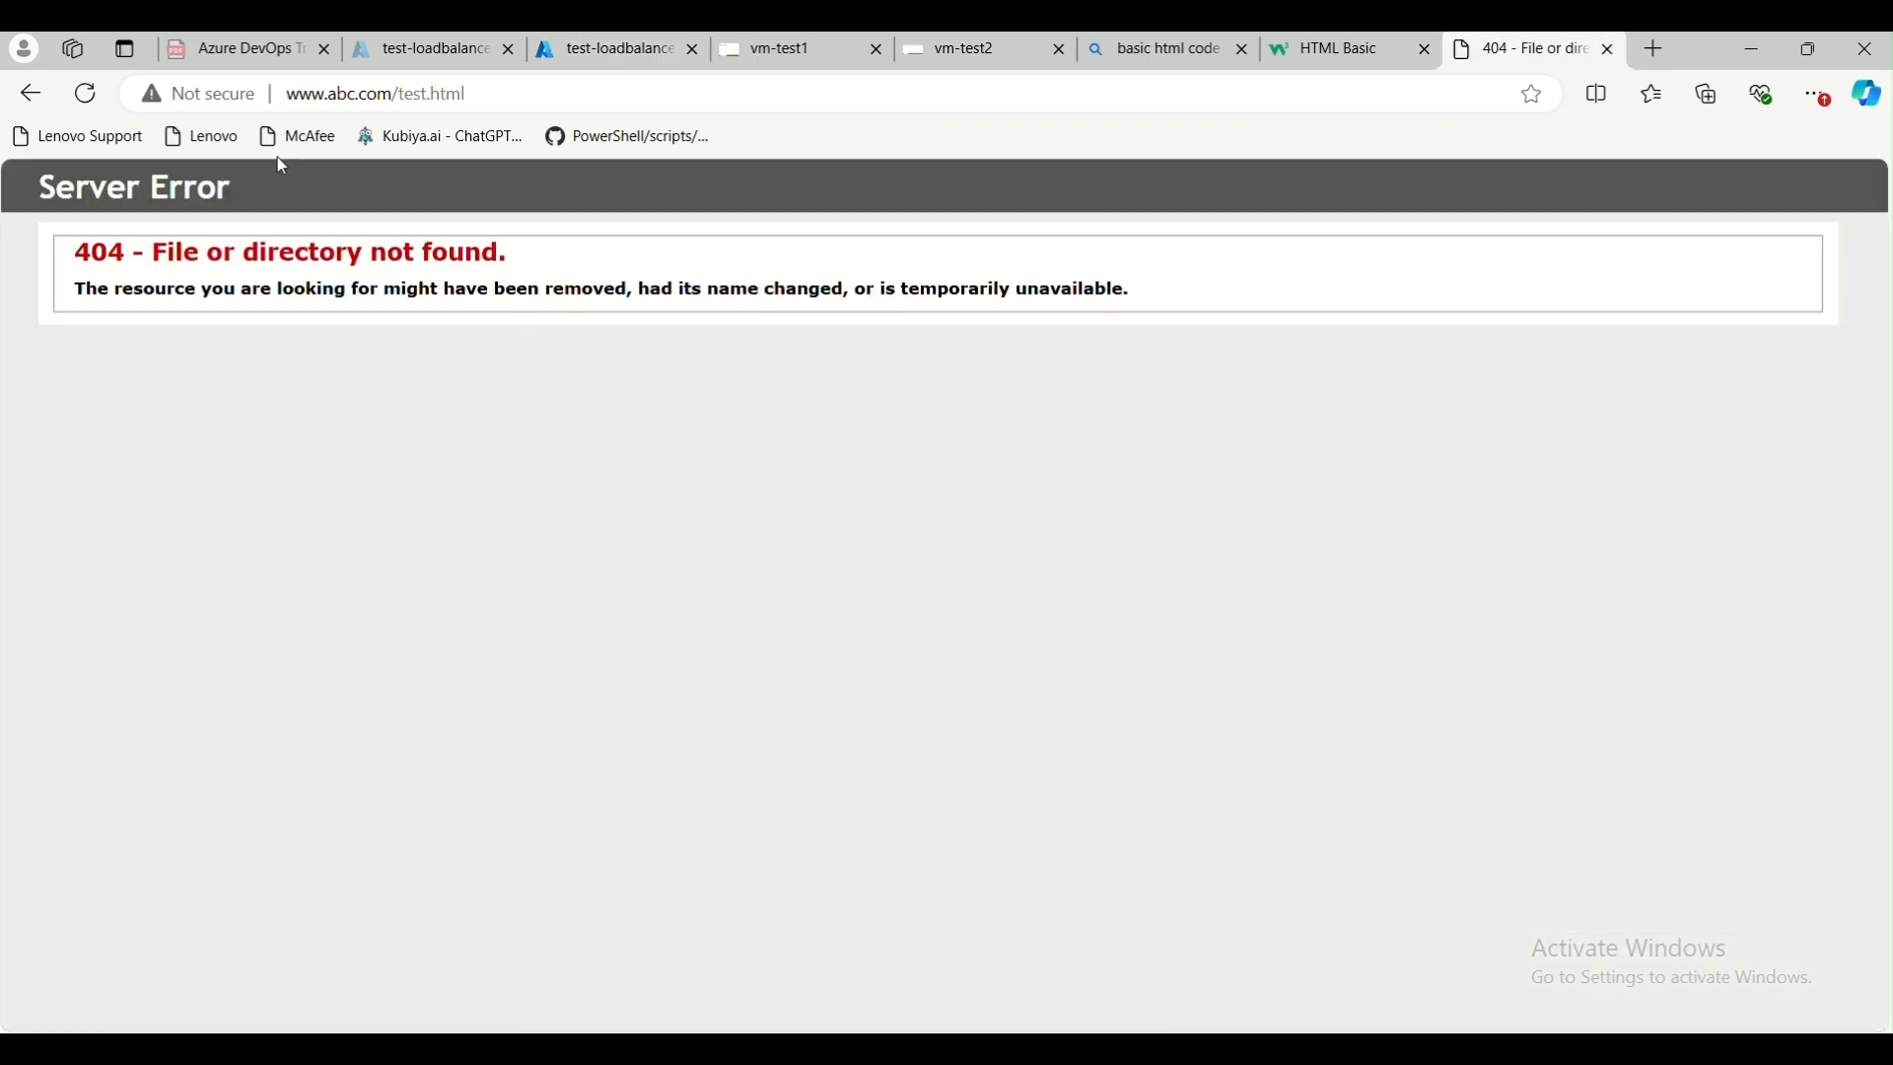
{"action": "left_click", "coordinate": [82, 93]}
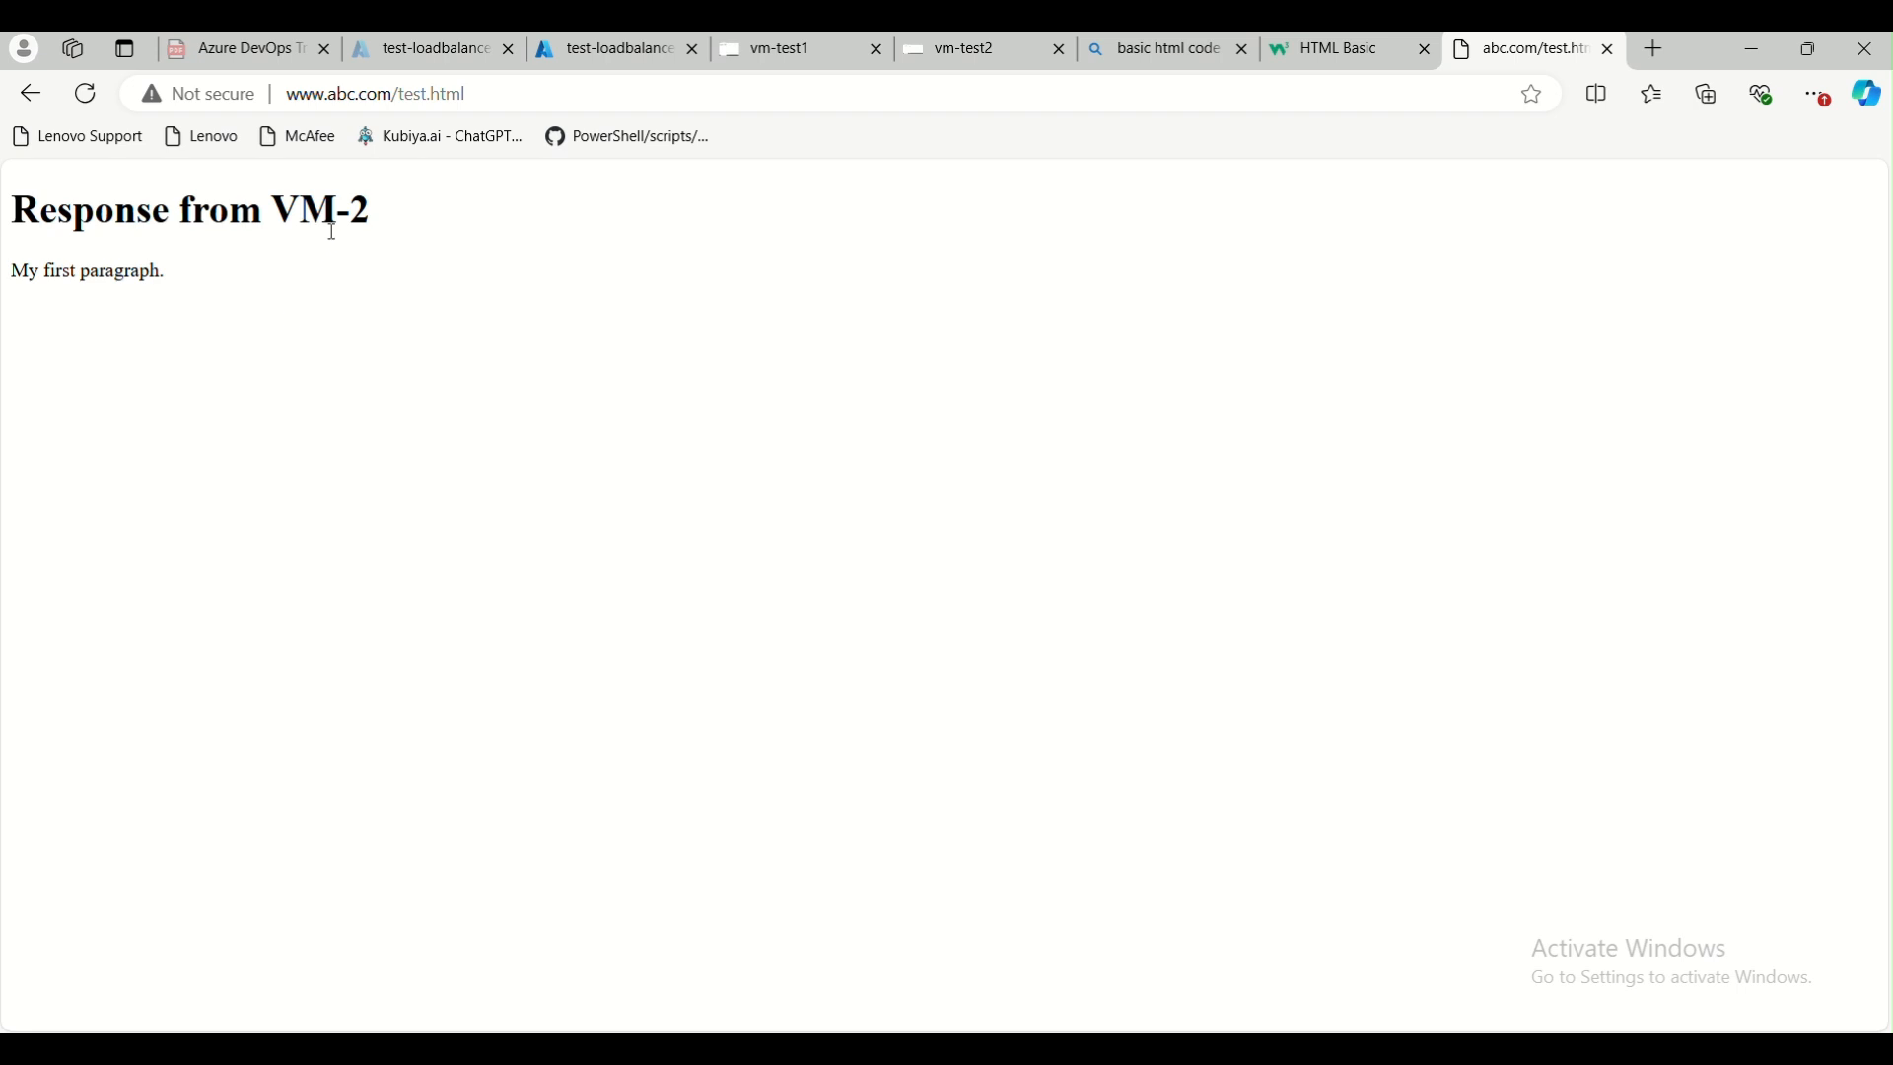
{"action": "left_click", "coordinate": [86, 94]}
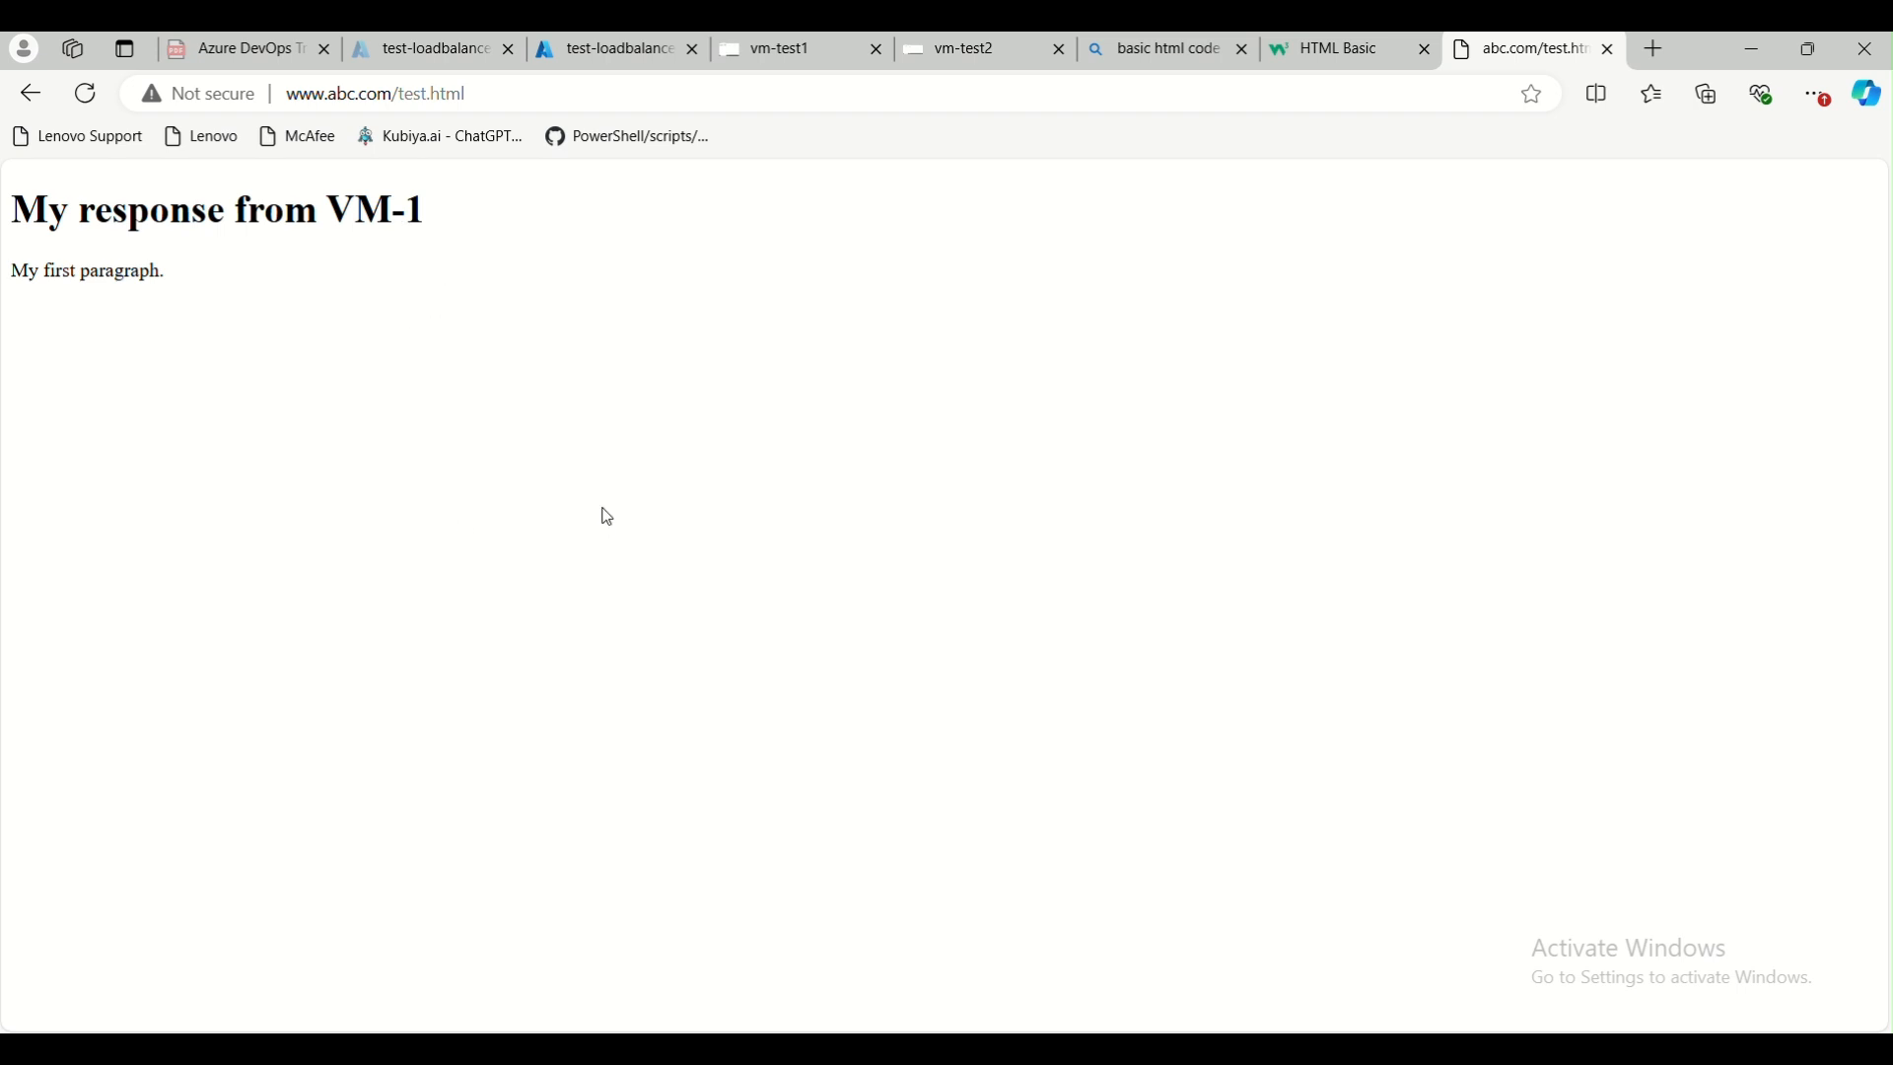
{"action": "left_click", "coordinate": [88, 106]}
{"action": "left_click", "coordinate": [88, 108]}
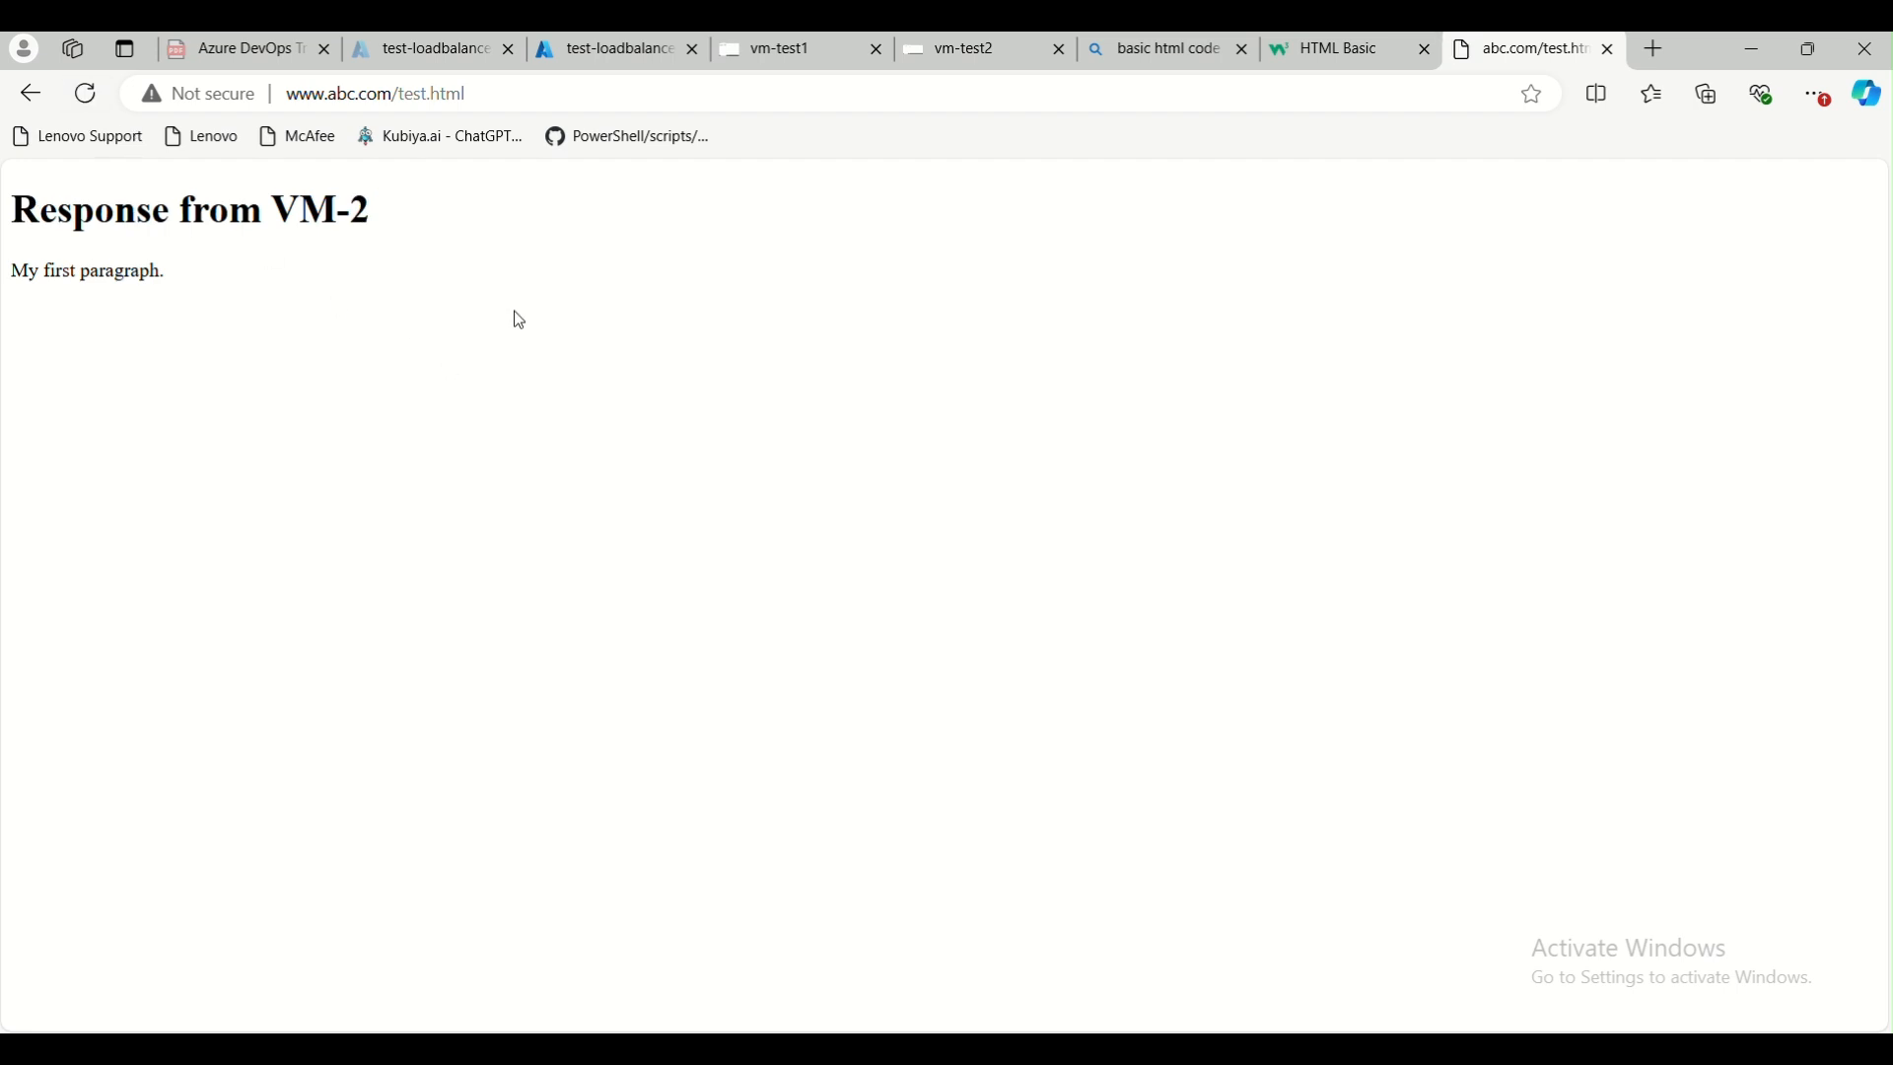
Review test-loadbalancer's Insights, Diagnostic settings, Logs, Alerts and Metrics pages, and return to its Overview
{"action": "left_click", "coordinate": [628, 67]}
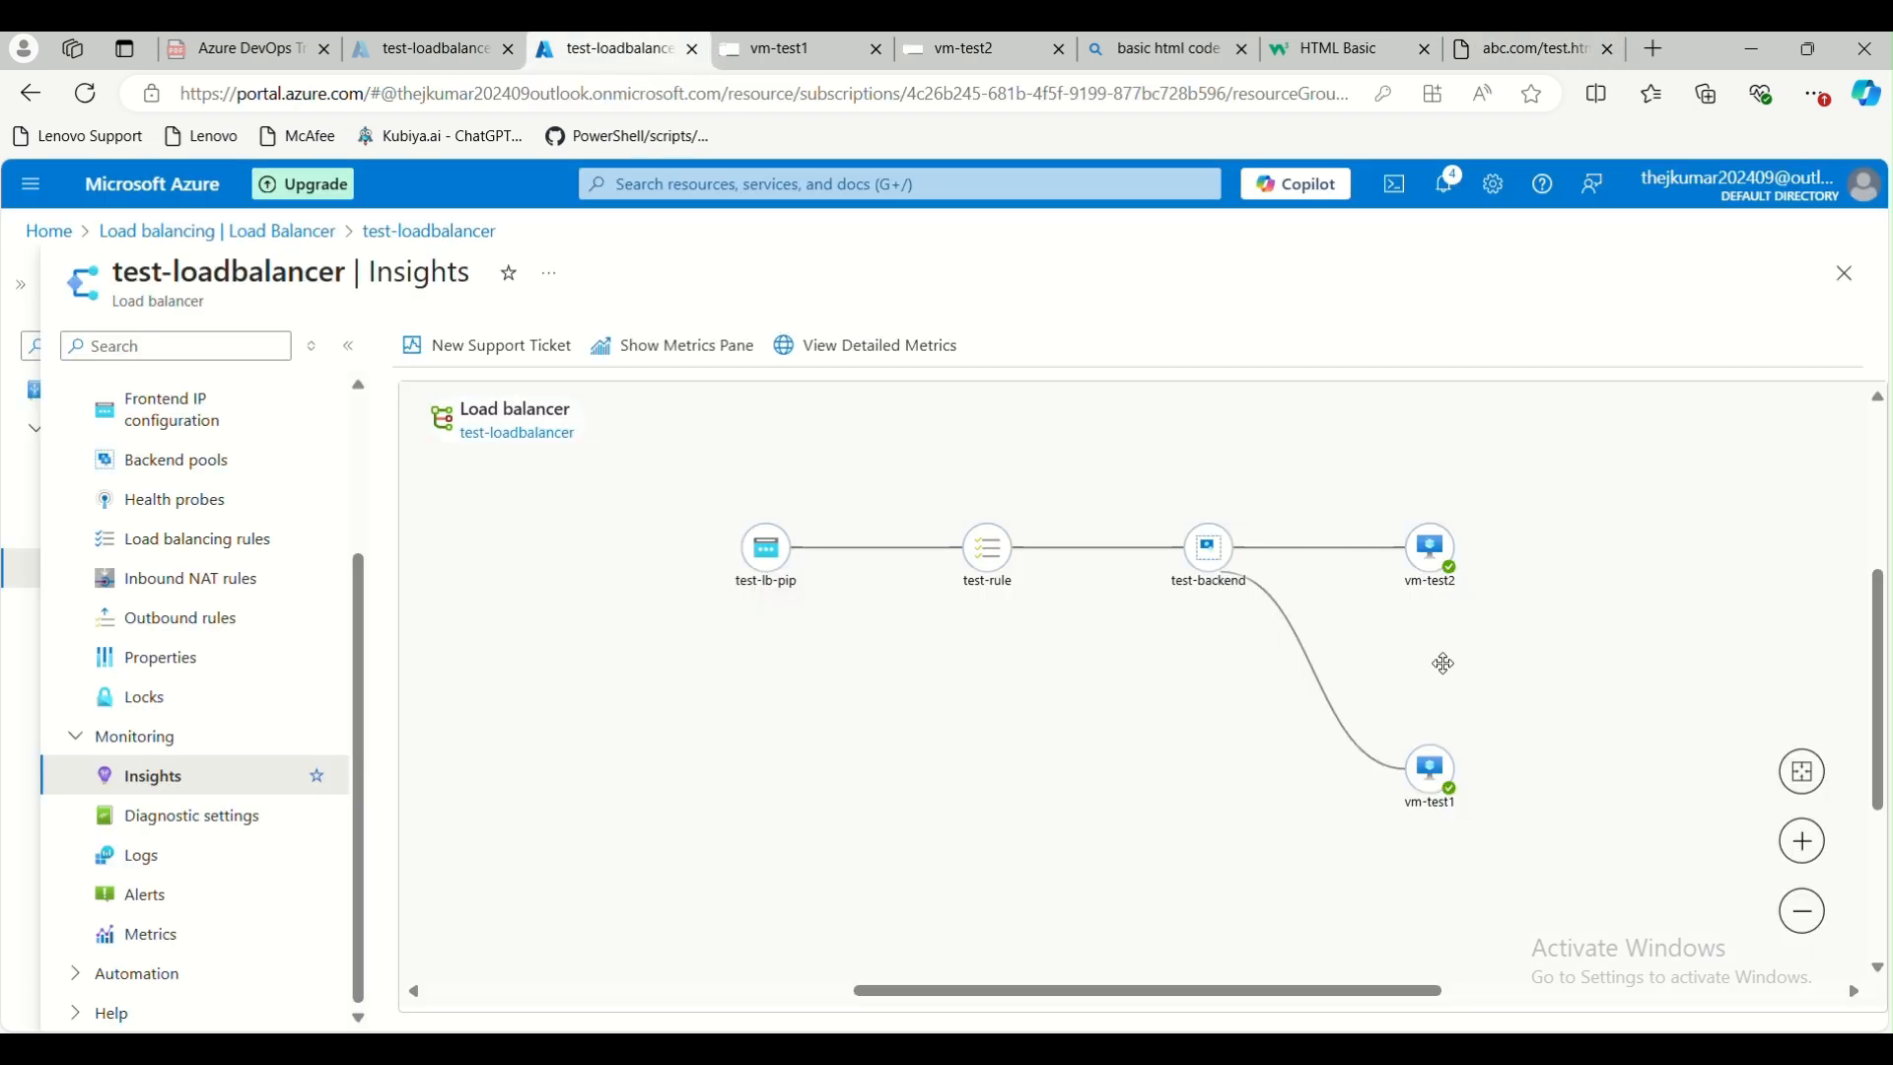
{"action": "left_click", "coordinate": [188, 826]}
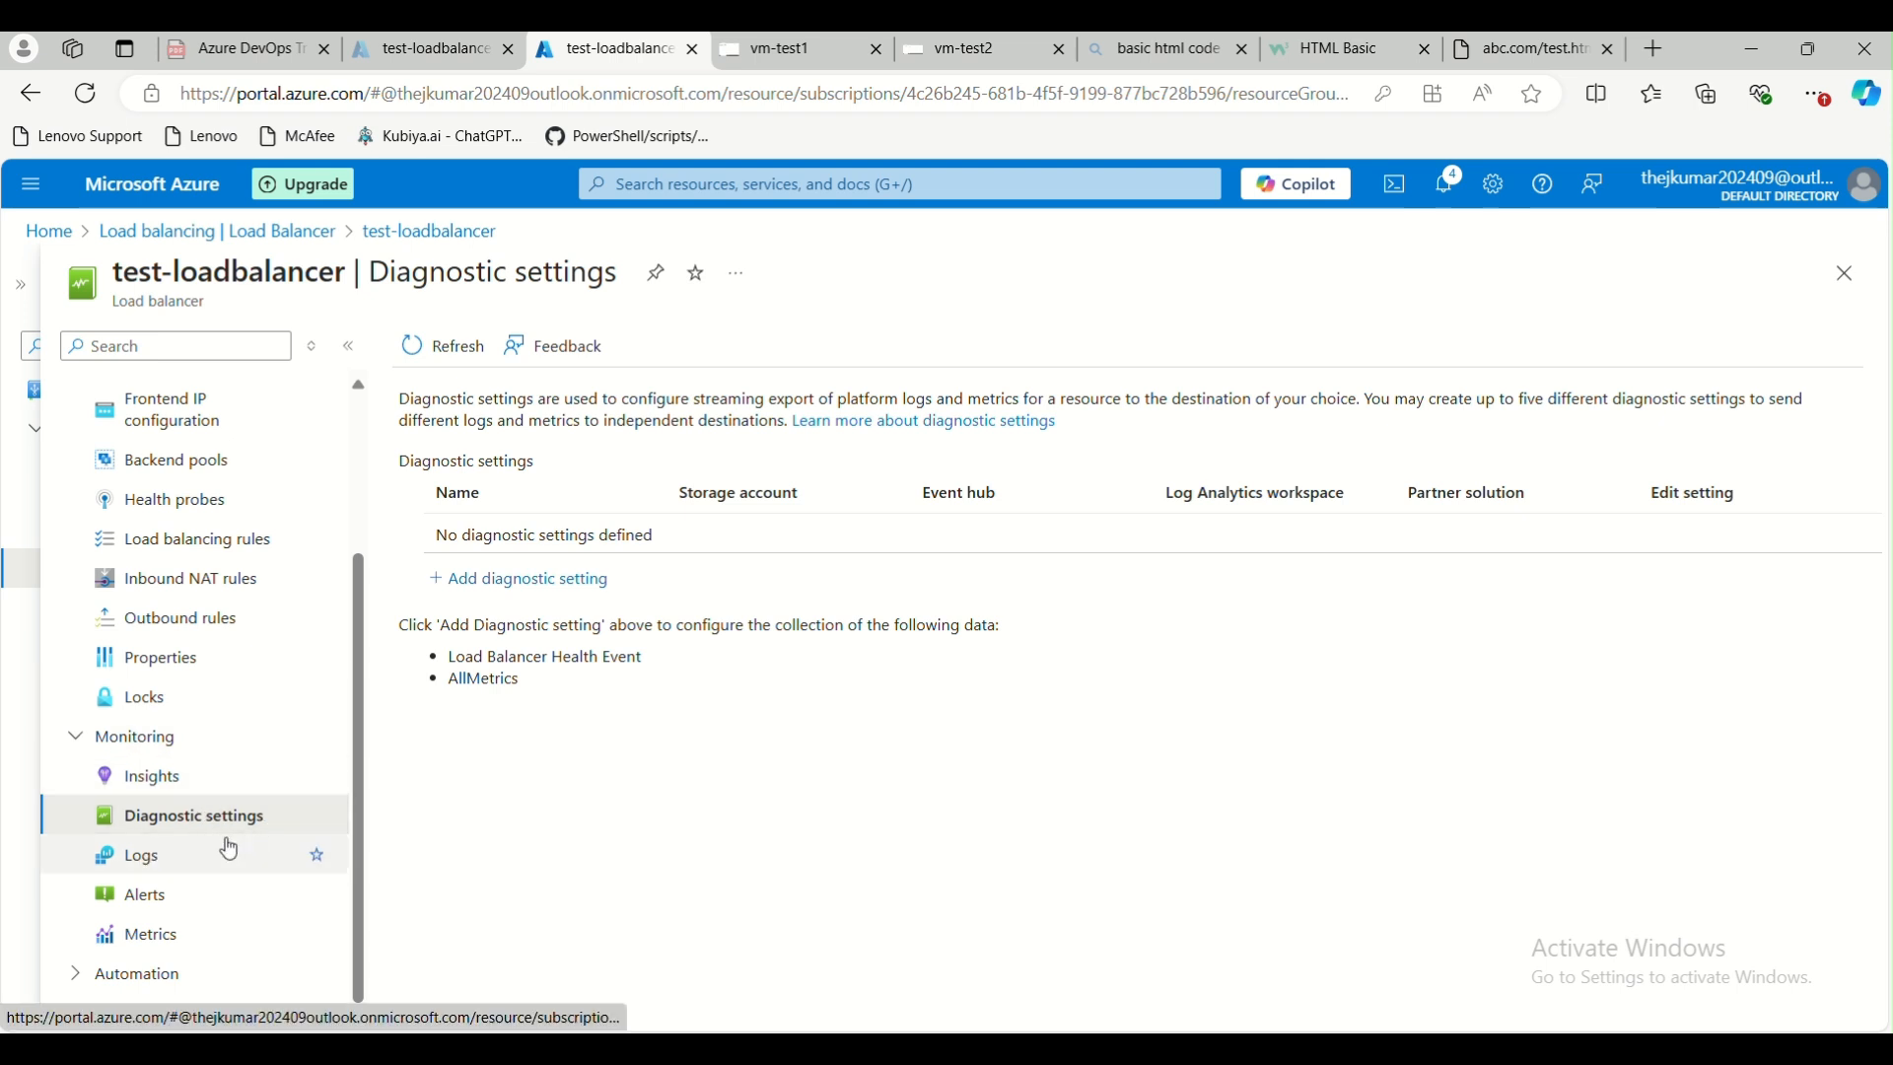
{"action": "left_click", "coordinate": [175, 862]}
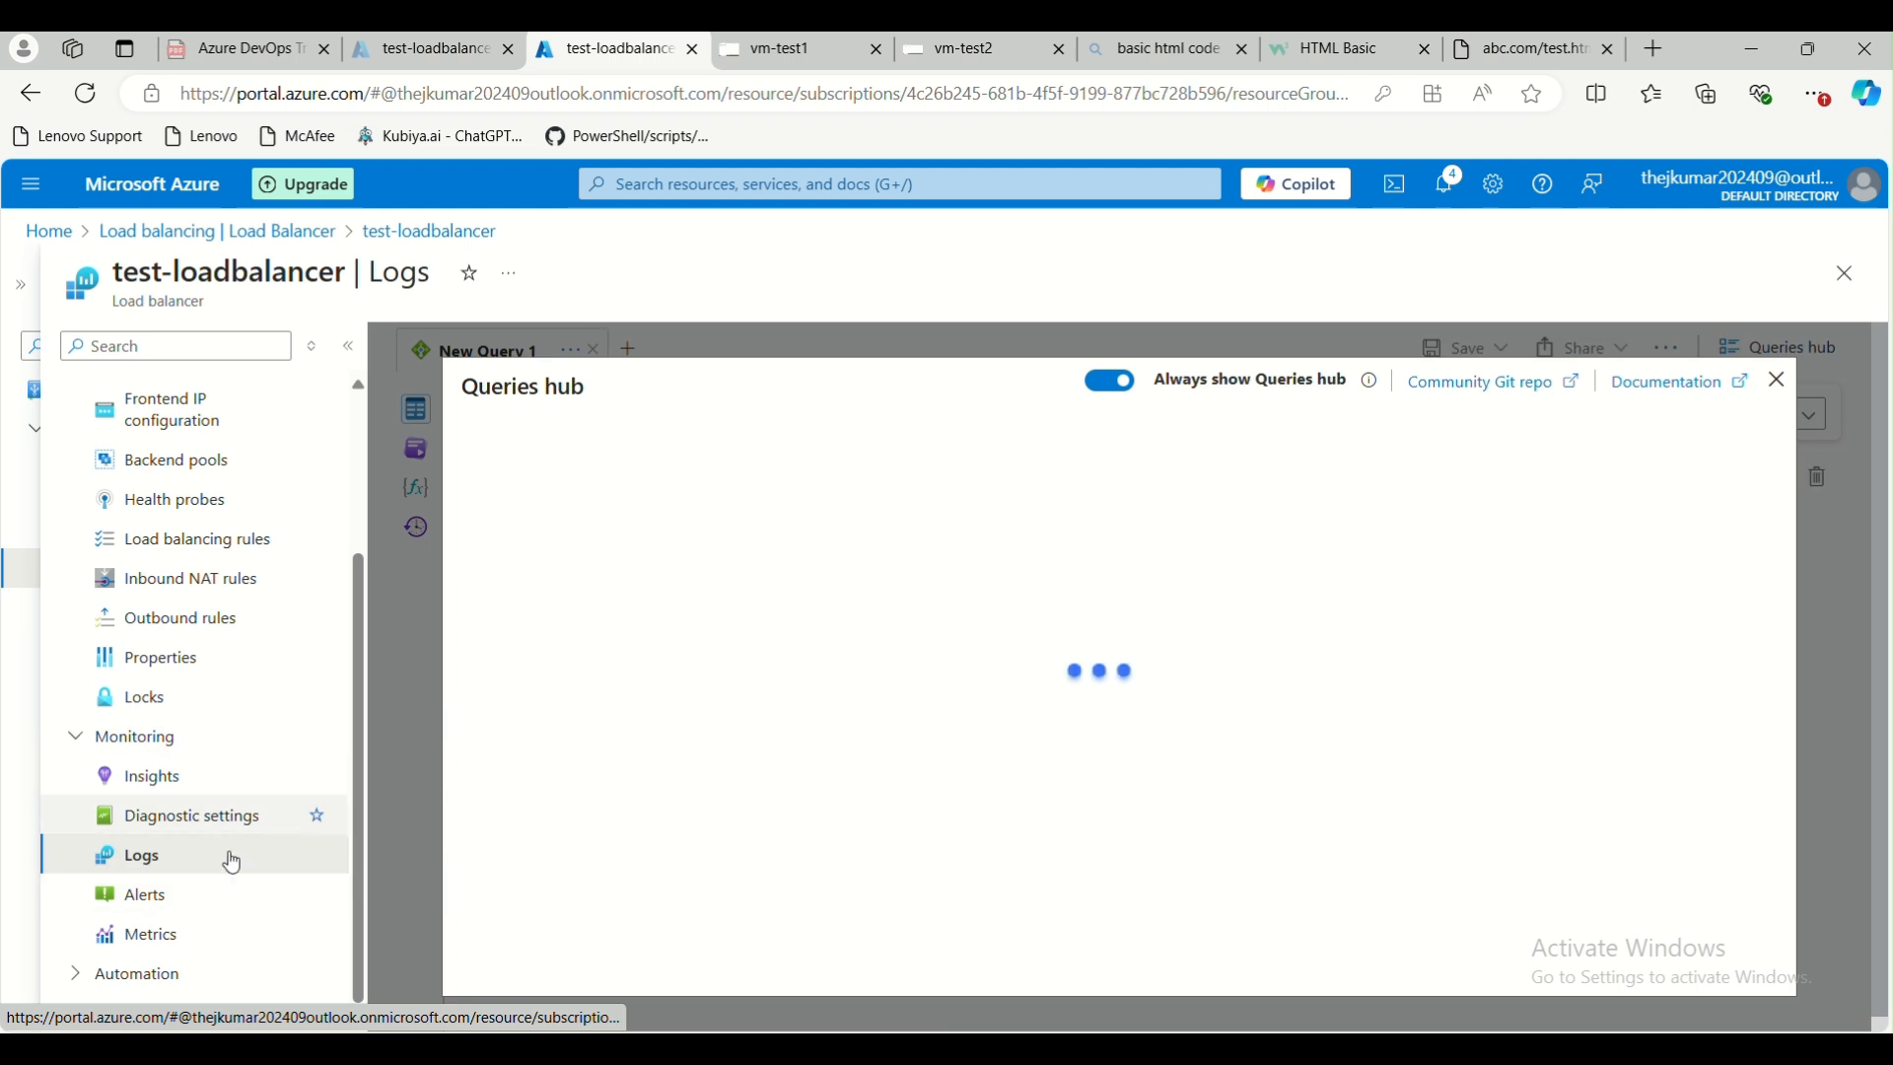
{"action": "left_click", "coordinate": [191, 893]}
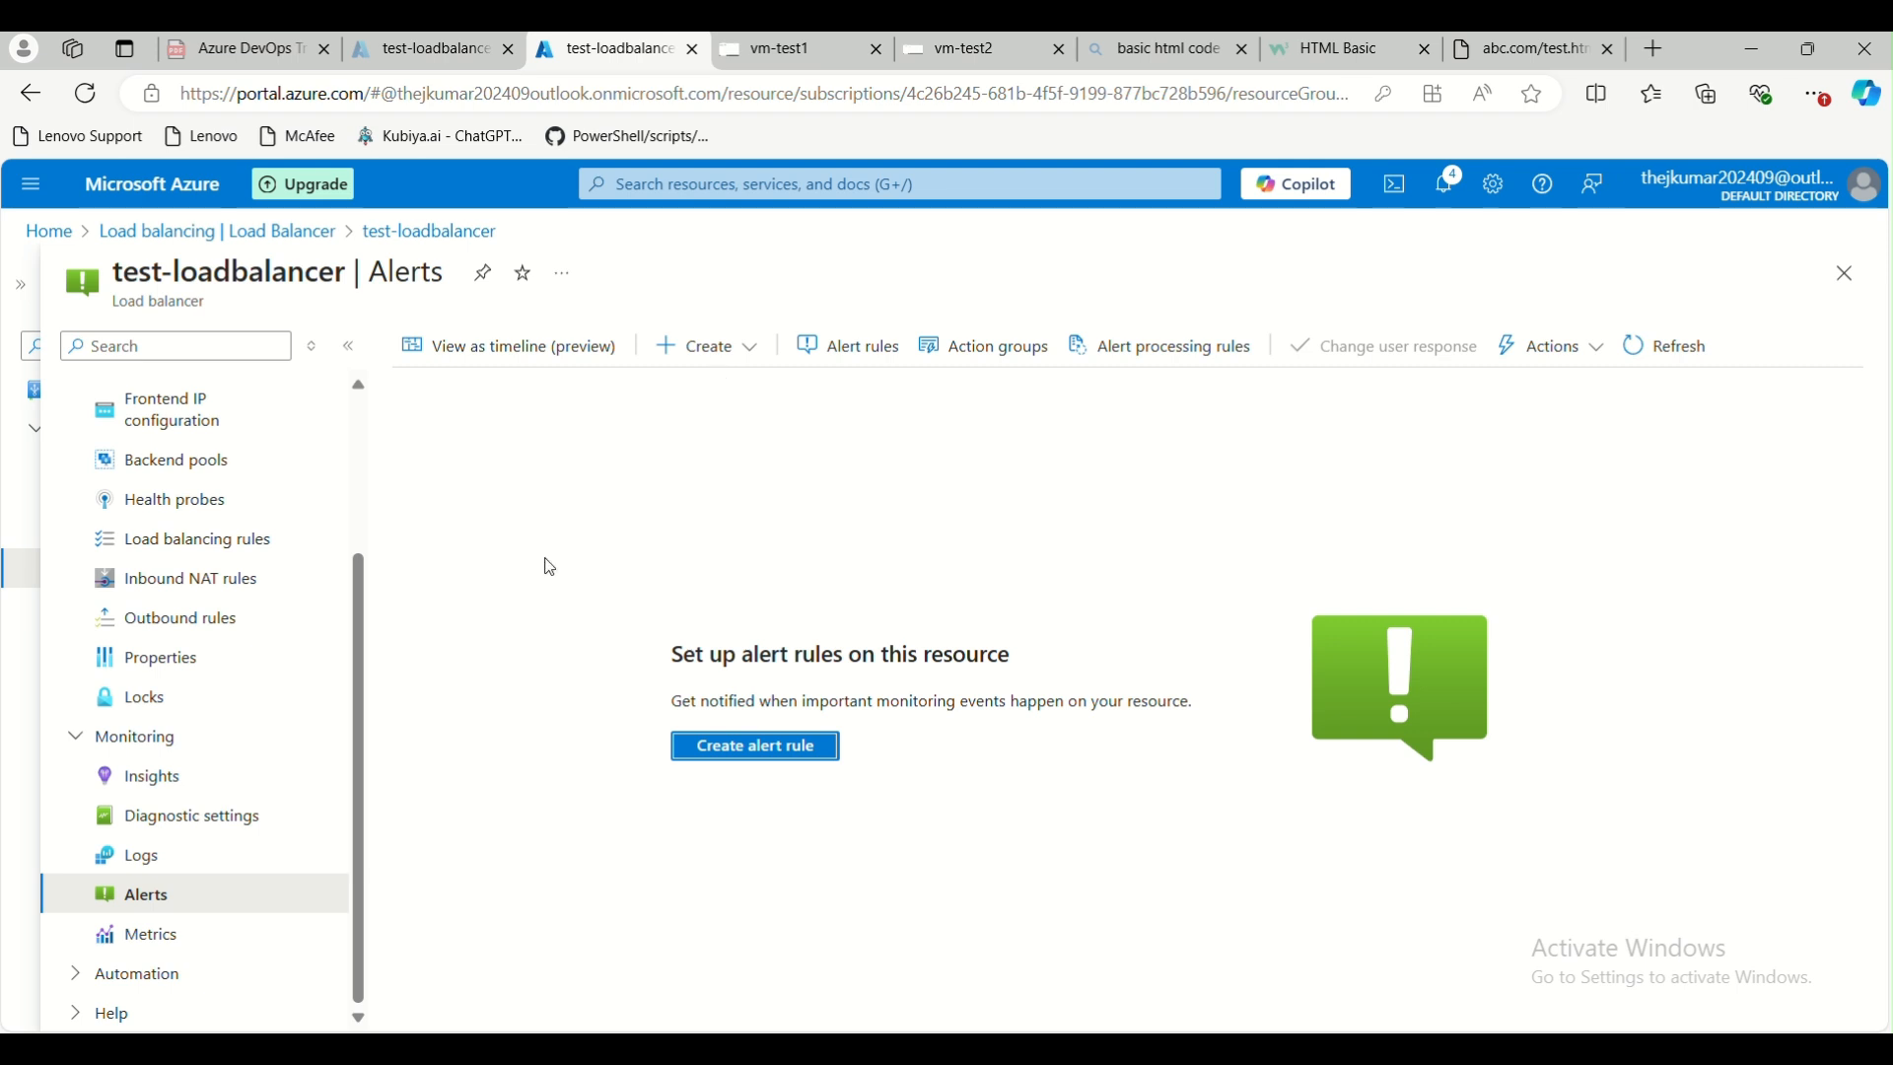
{"action": "left_click", "coordinate": [194, 934]}
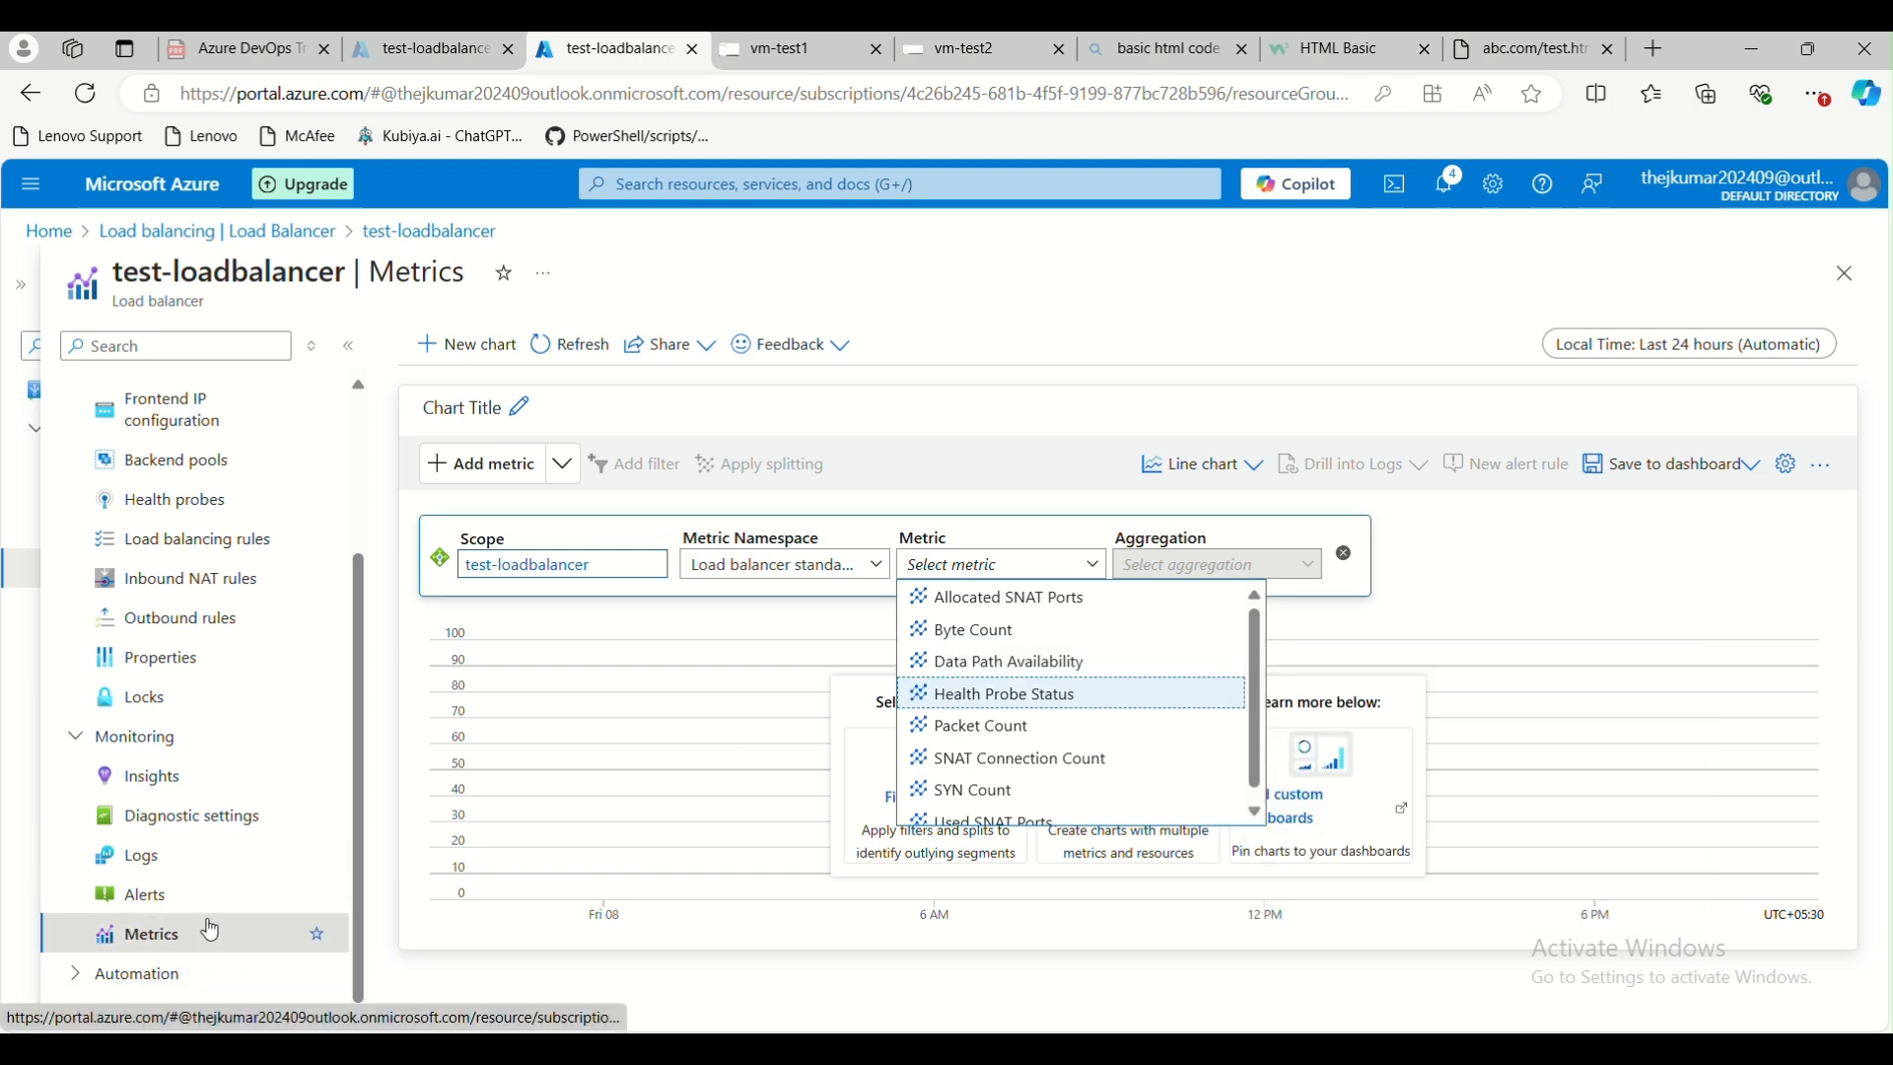
{"action": "scroll", "coordinate": [233, 858], "scroll_direction": "up", "scroll_amount": 2}
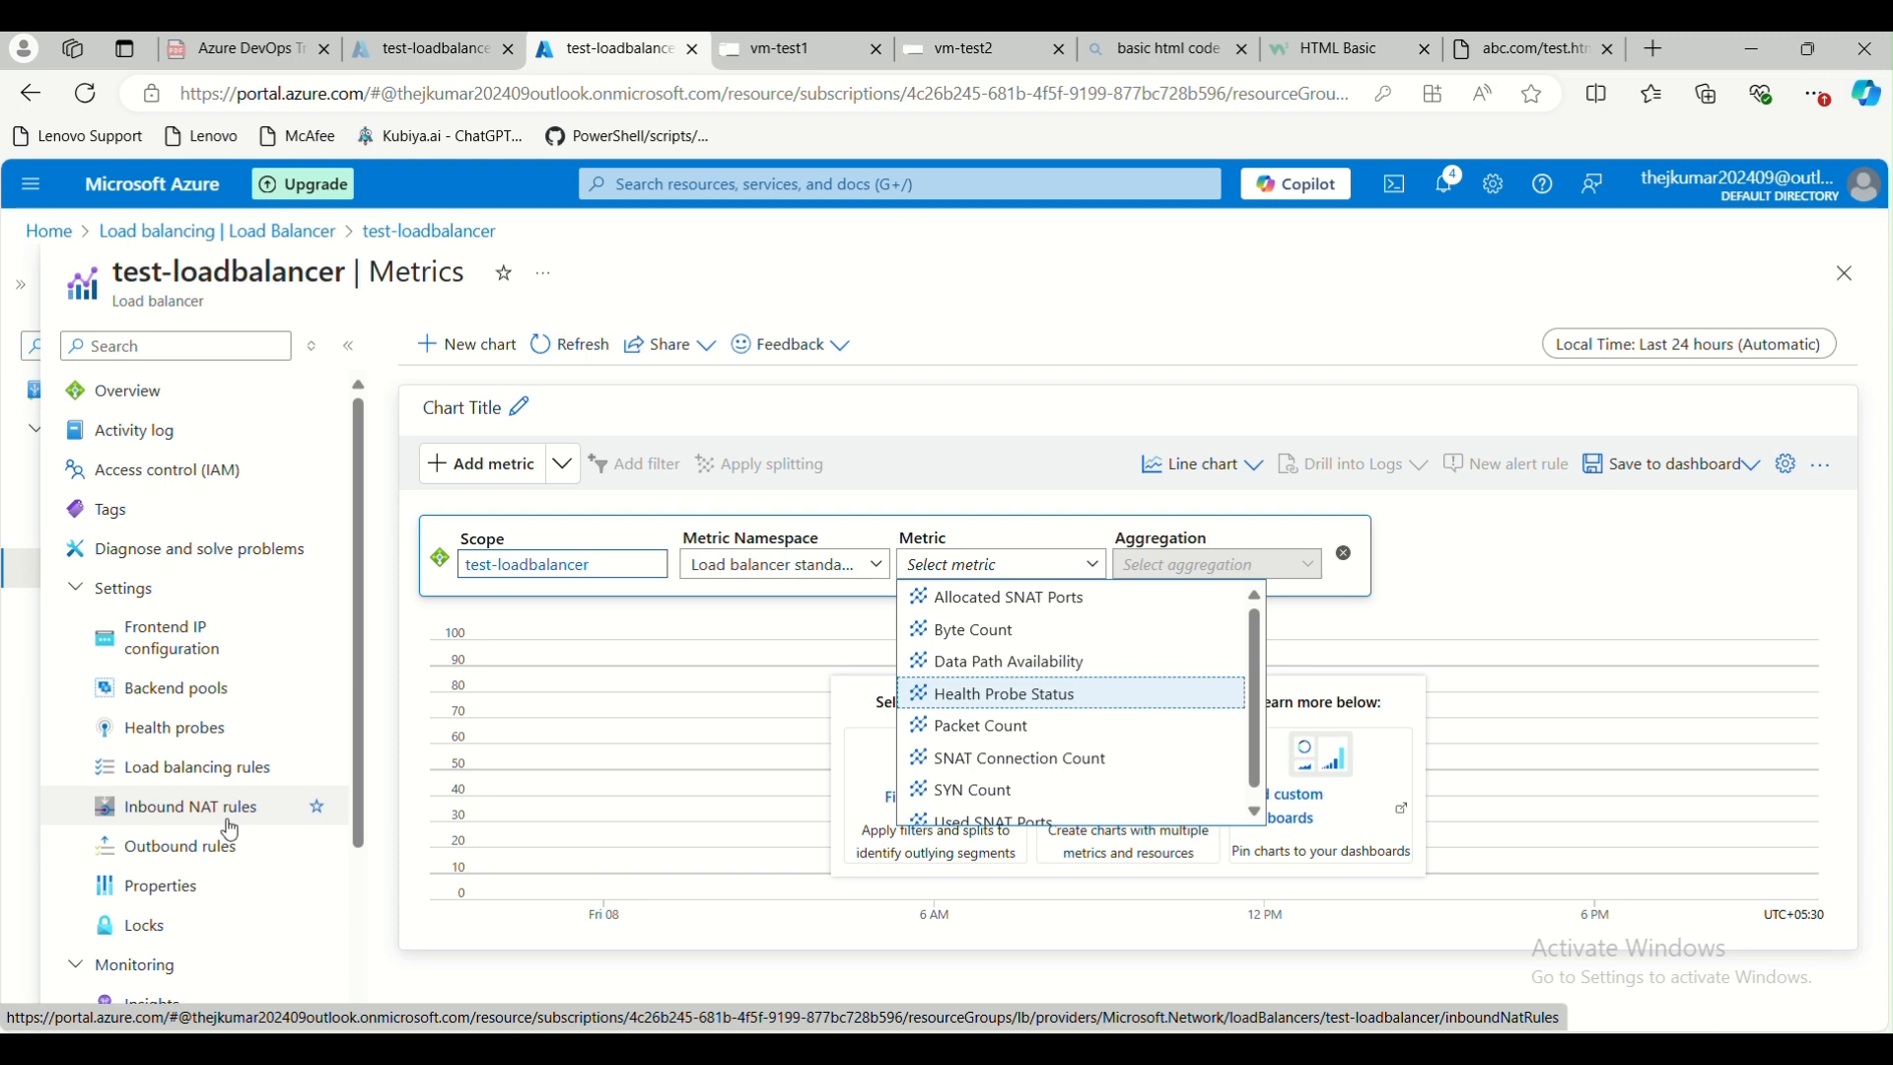
{"action": "left_click", "coordinate": [143, 392]}
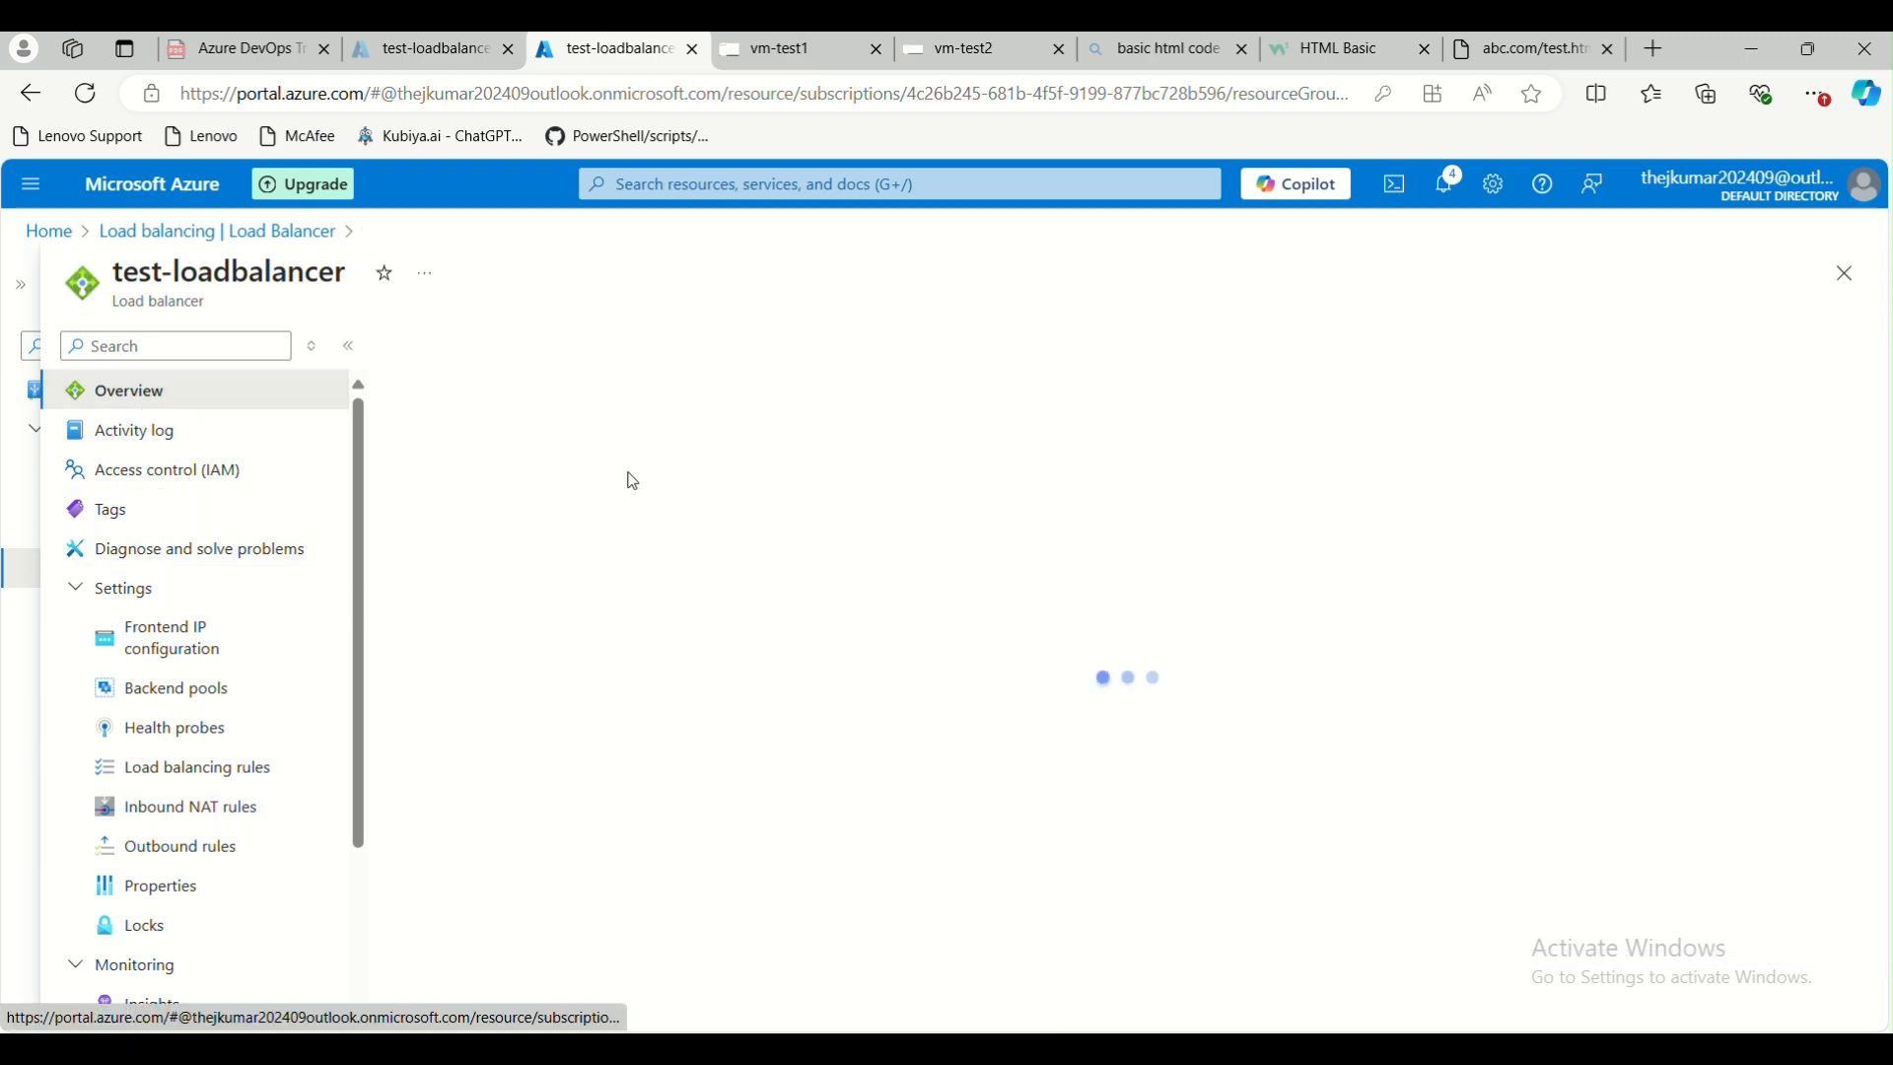